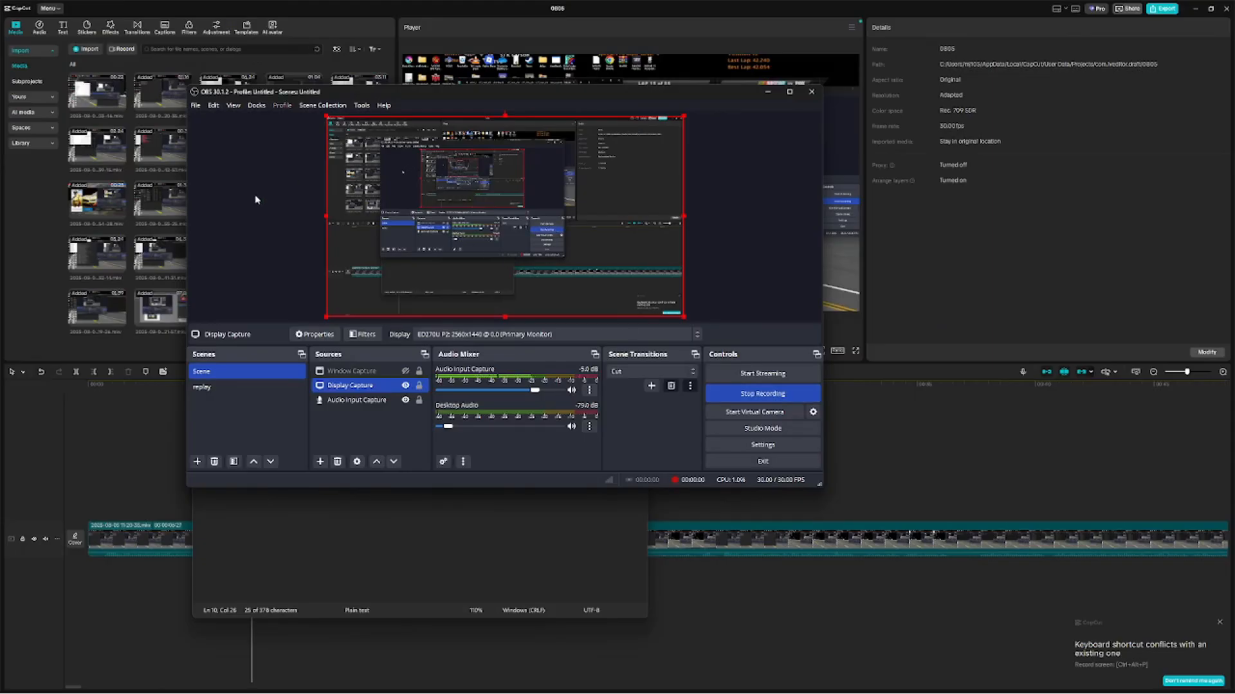
Review the modding topics and their asset files listed in list.txt, starting with events in shared assets 7, and minimize the notes.
{"action": "left_click", "coordinate": [767, 91]}
{"action": "left_click", "coordinate": [395, 182]}
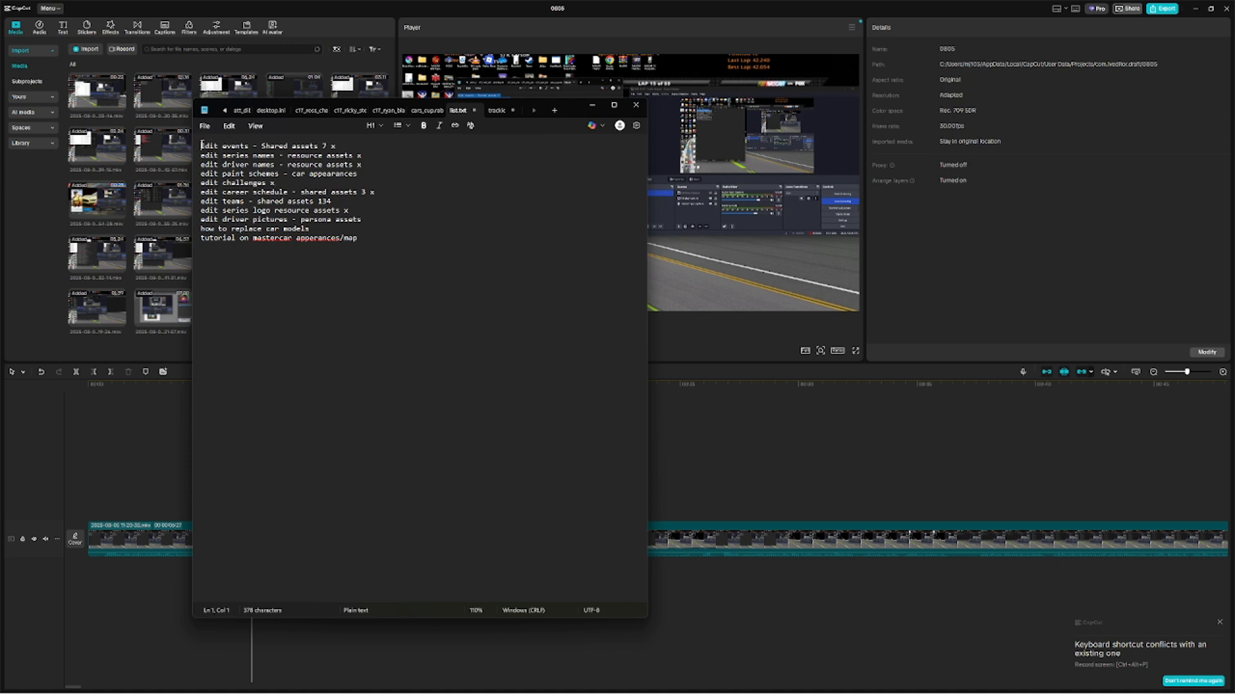
{"action": "left_click_drag", "start_coordinate": [201, 146], "coordinate": [238, 265]}
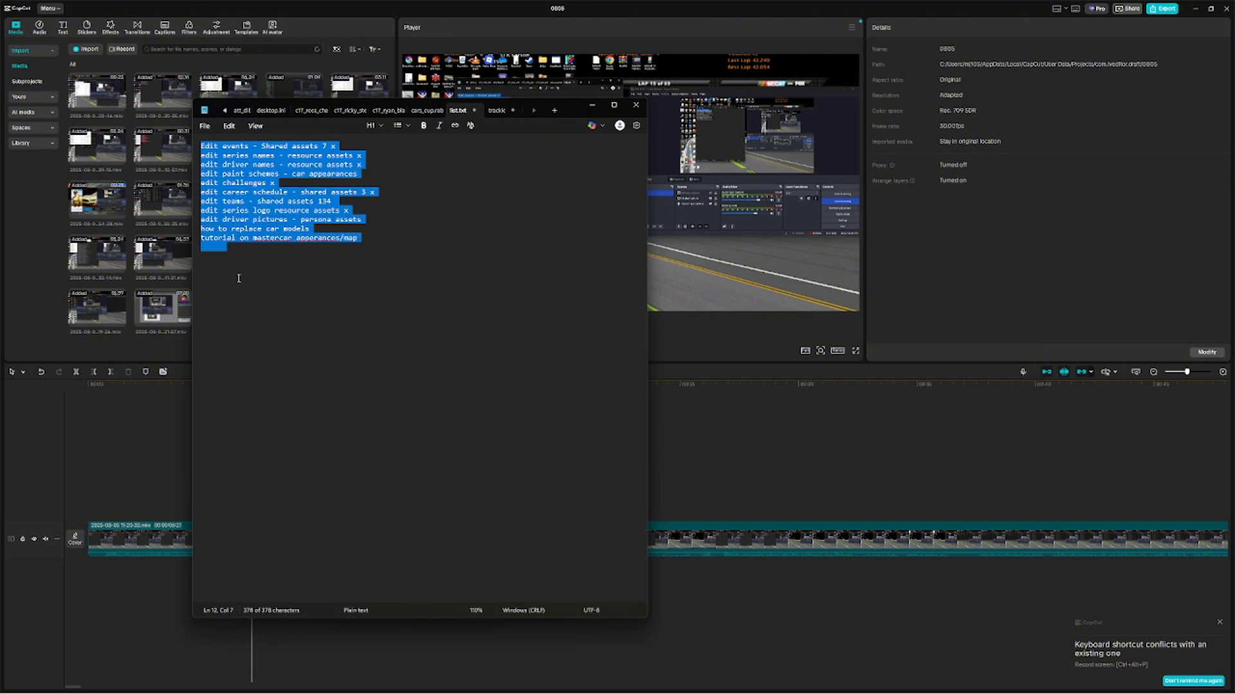
{"action": "left_click", "coordinate": [501, 95]}
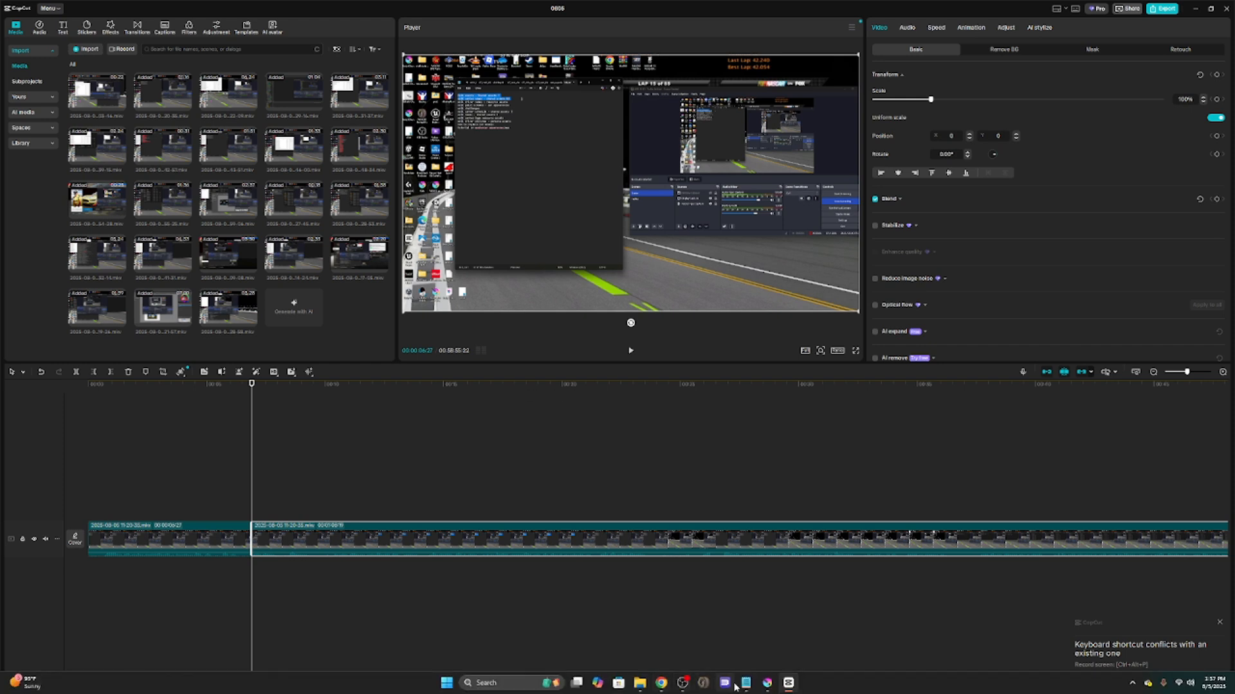
{"action": "left_click", "coordinate": [745, 684]}
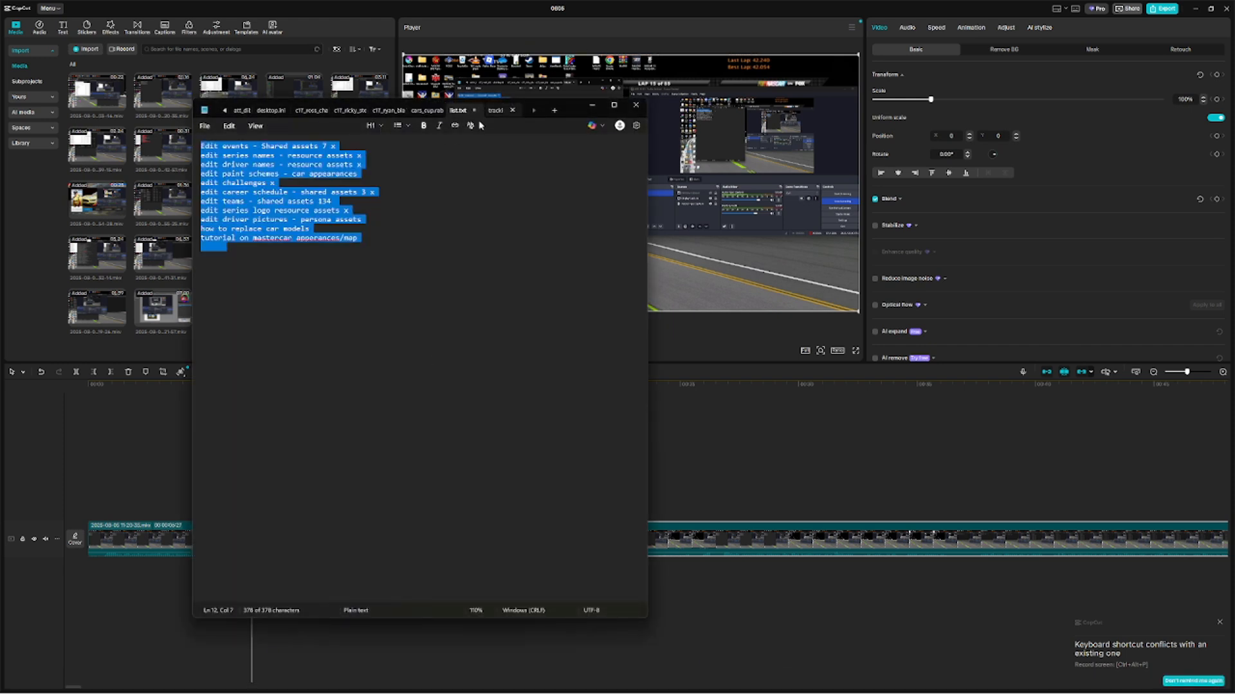
{"action": "left_click", "coordinate": [345, 151]}
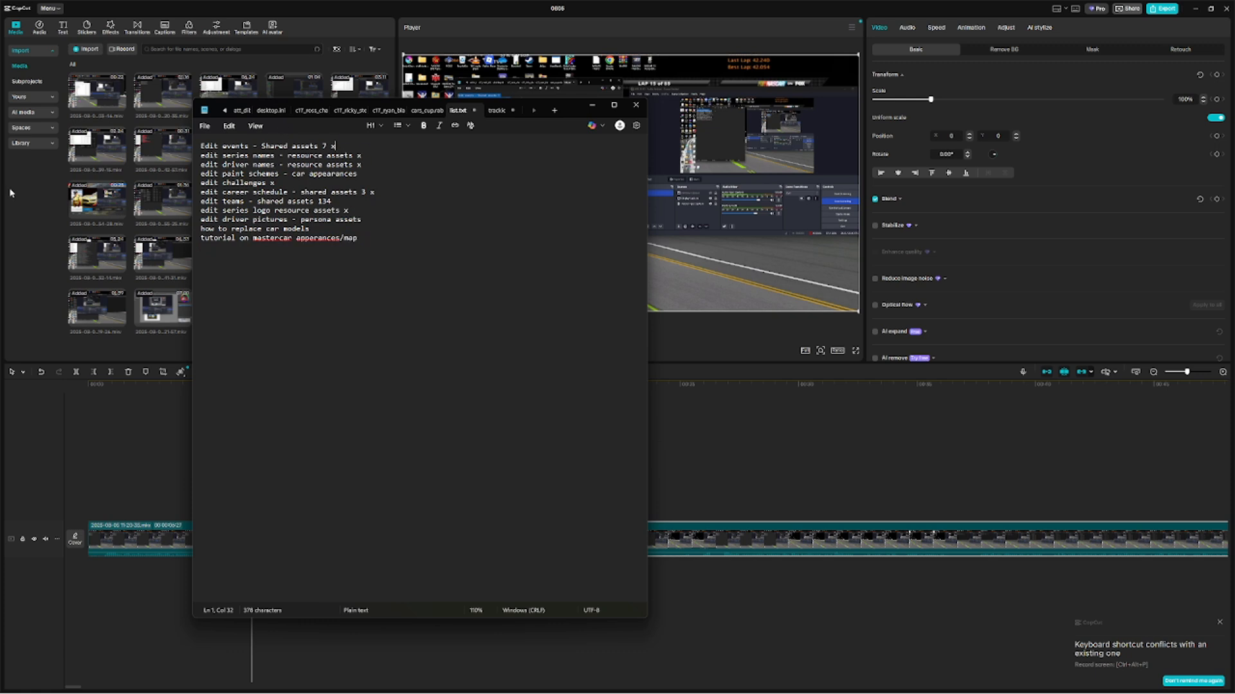
{"action": "mouse_move", "coordinate": [207, 165]}
{"action": "left_mouse_down"}
{"action": "mouse_move", "coordinate": [371, 156]}
{"action": "mouse_move", "coordinate": [207, 157]}
{"action": "left_mouse_up"}
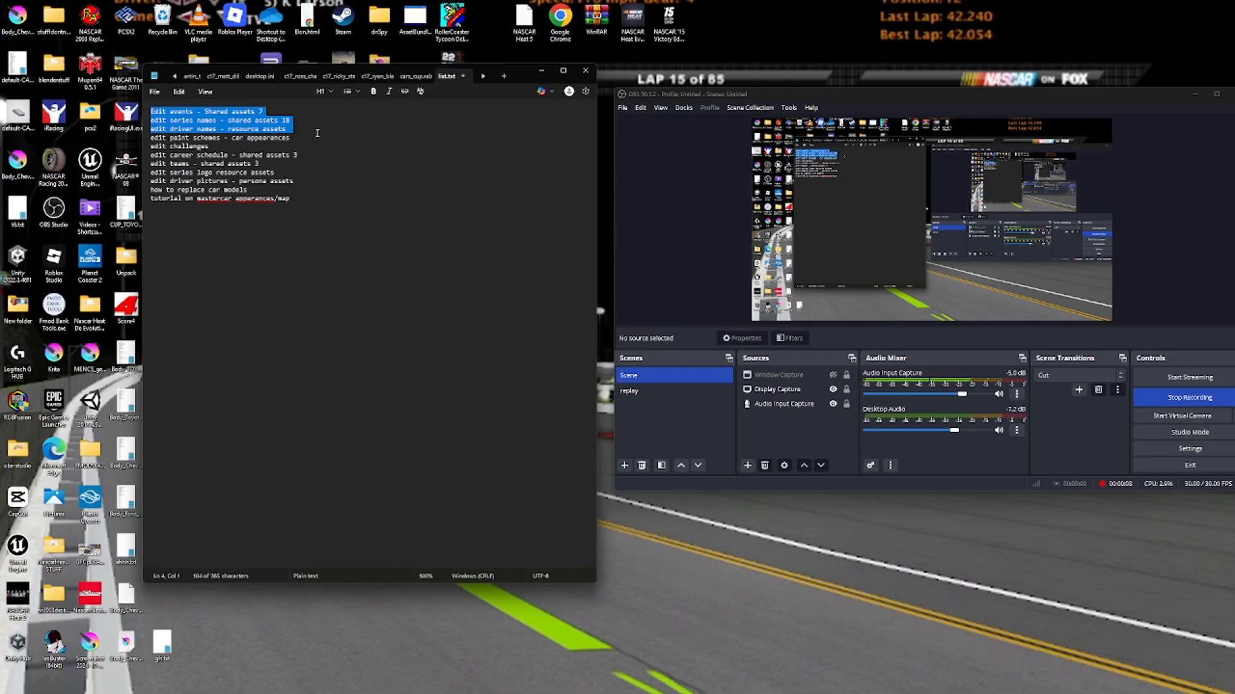
{"action": "left_click_drag", "start_coordinate": [317, 133], "coordinate": [355, 198]}
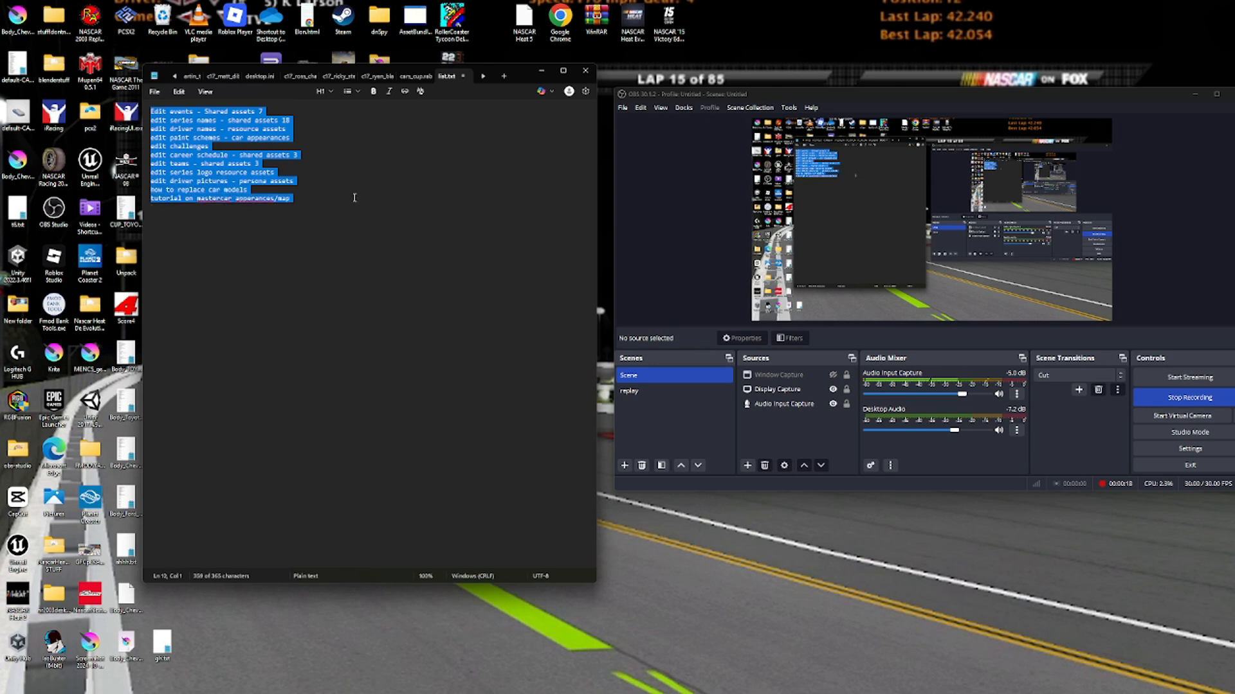
{"action": "left_click_drag", "start_coordinate": [355, 197], "coordinate": [406, 113]}
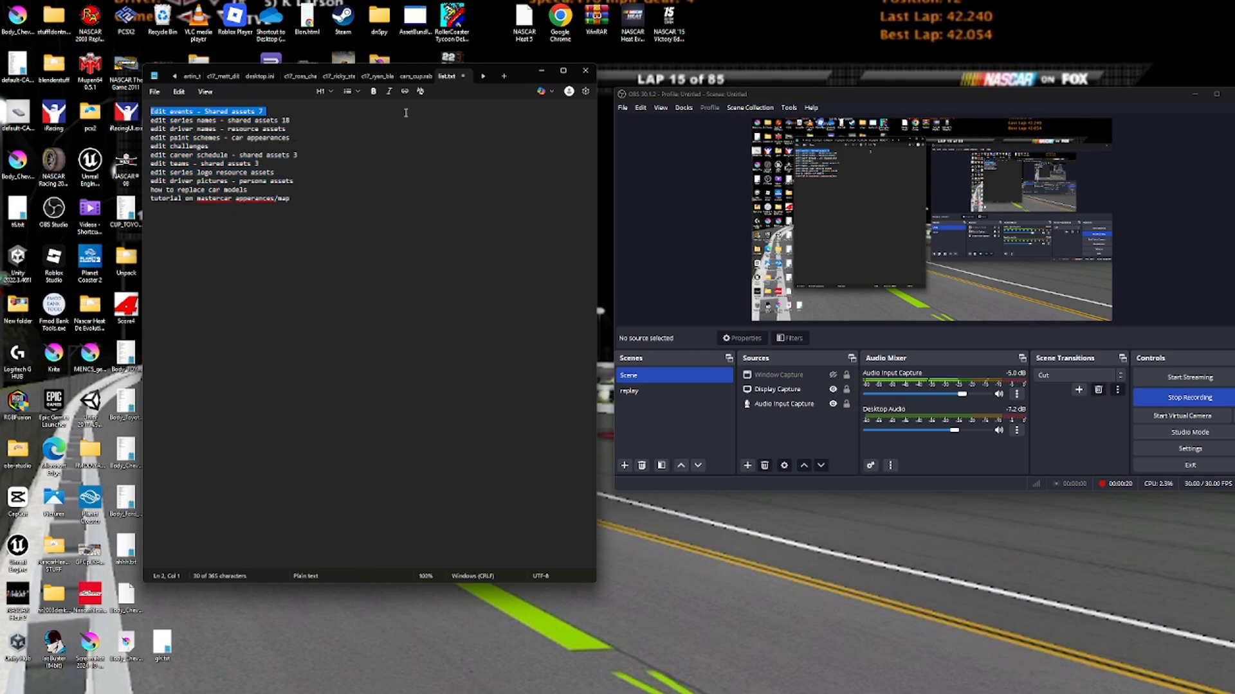
{"action": "left_click", "coordinate": [541, 72]}
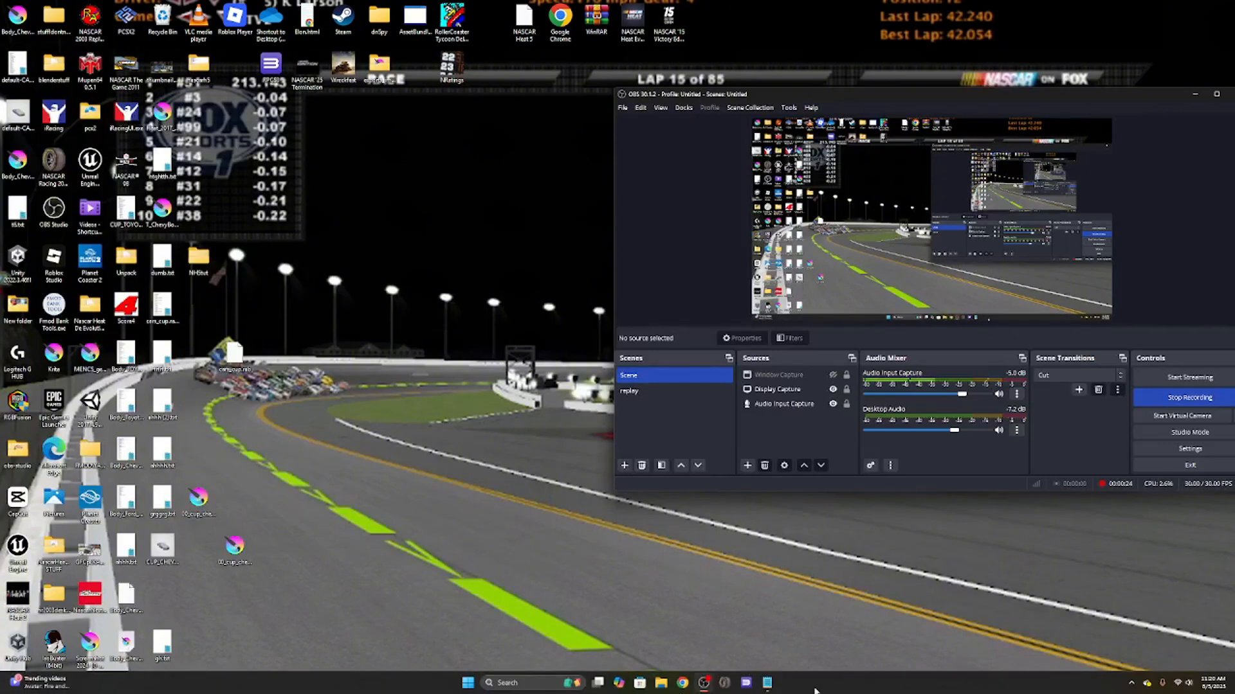
{"action": "left_click", "coordinate": [770, 685]}
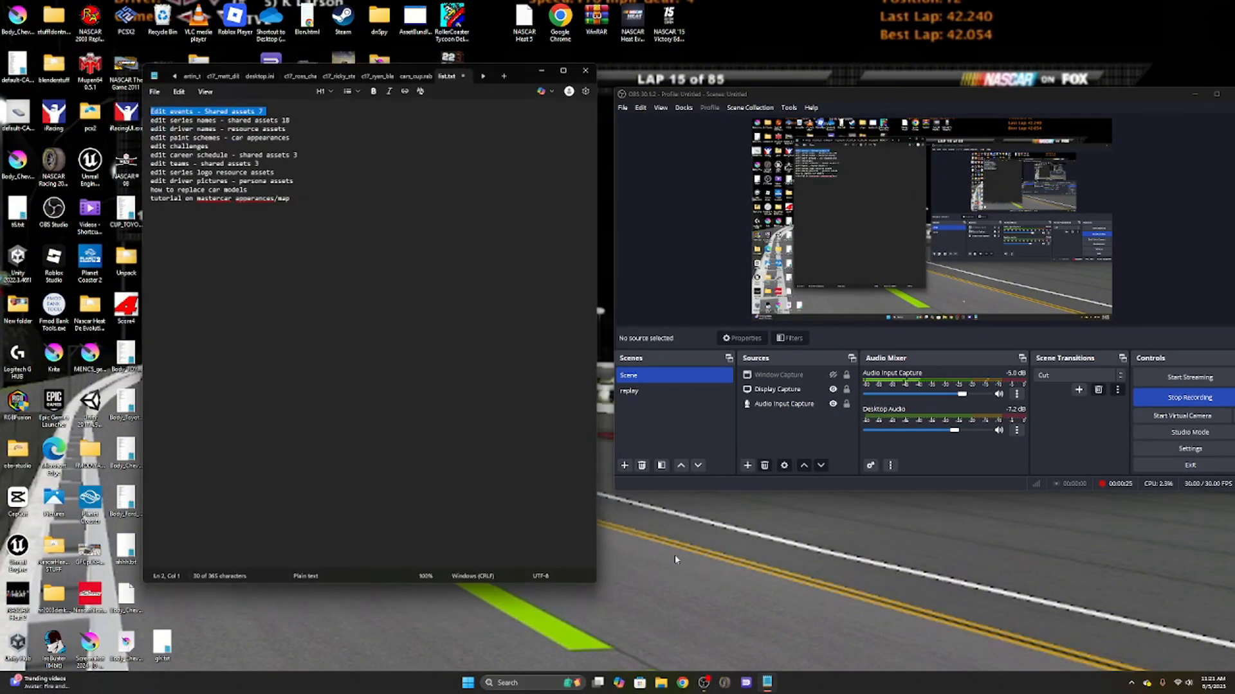
{"action": "left_click", "coordinate": [276, 121]}
{"action": "left_click", "coordinate": [542, 72]}
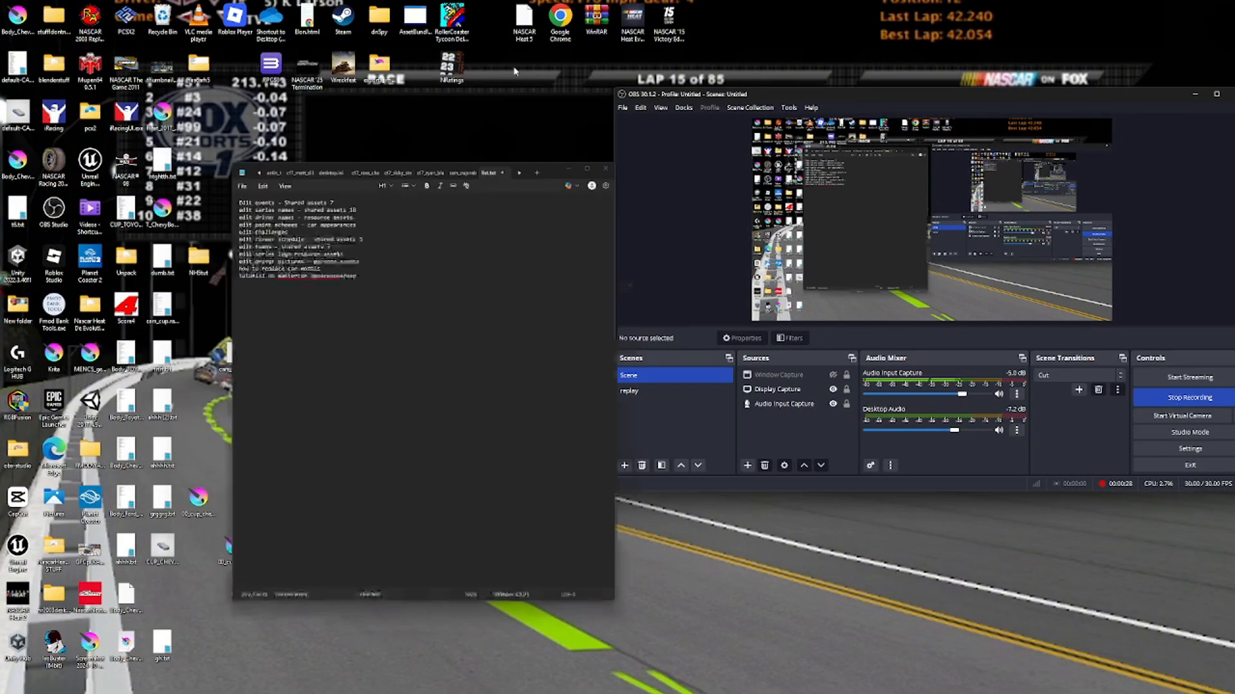
Launch Unity Assets Bundle Extractor from the desktop and open sharedassets7.assets from the NASCARHeat5_Data folder.
{"action": "left_click_drag", "start_coordinate": [414, 23], "coordinate": [438, 337]}
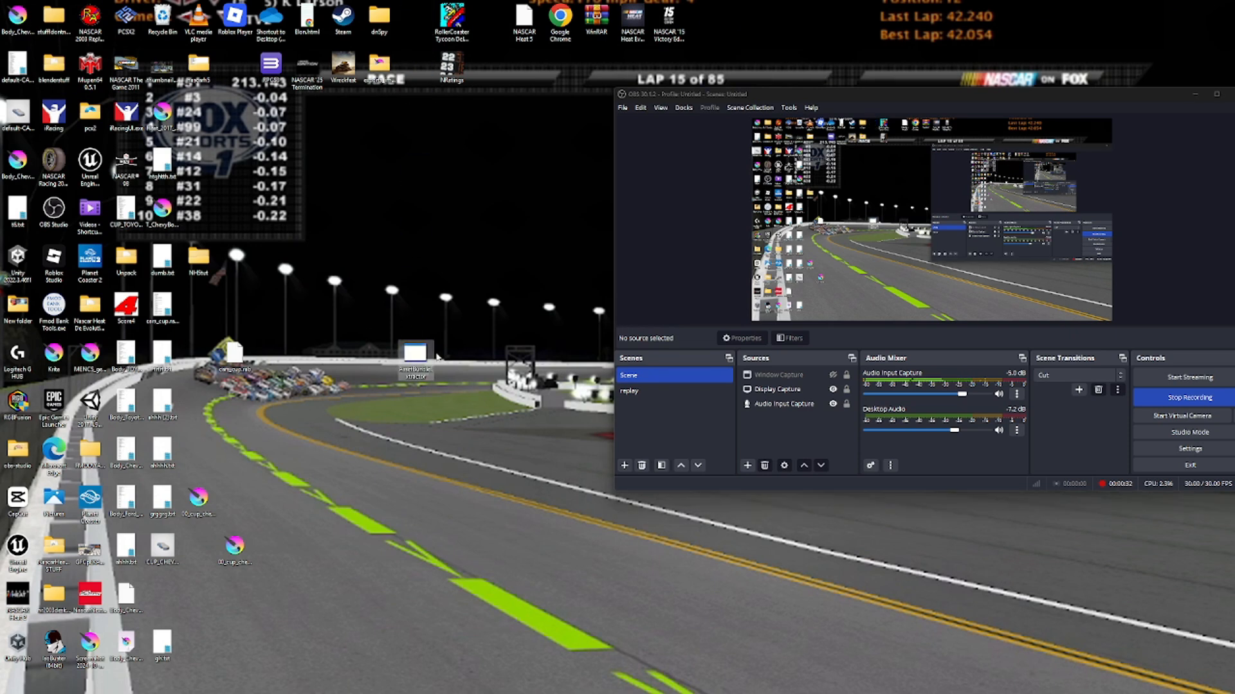
{"action": "double_click", "coordinate": [419, 357]}
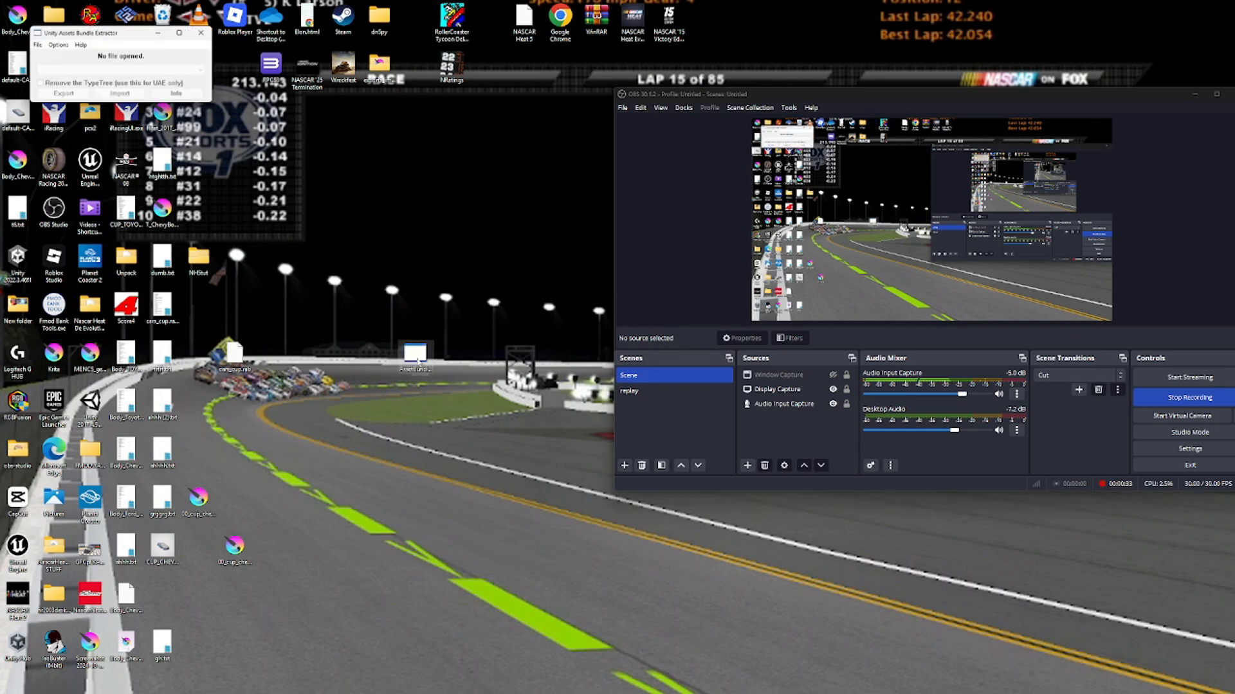
{"action": "left_click", "coordinate": [39, 44]}
{"action": "left_click", "coordinate": [51, 56]}
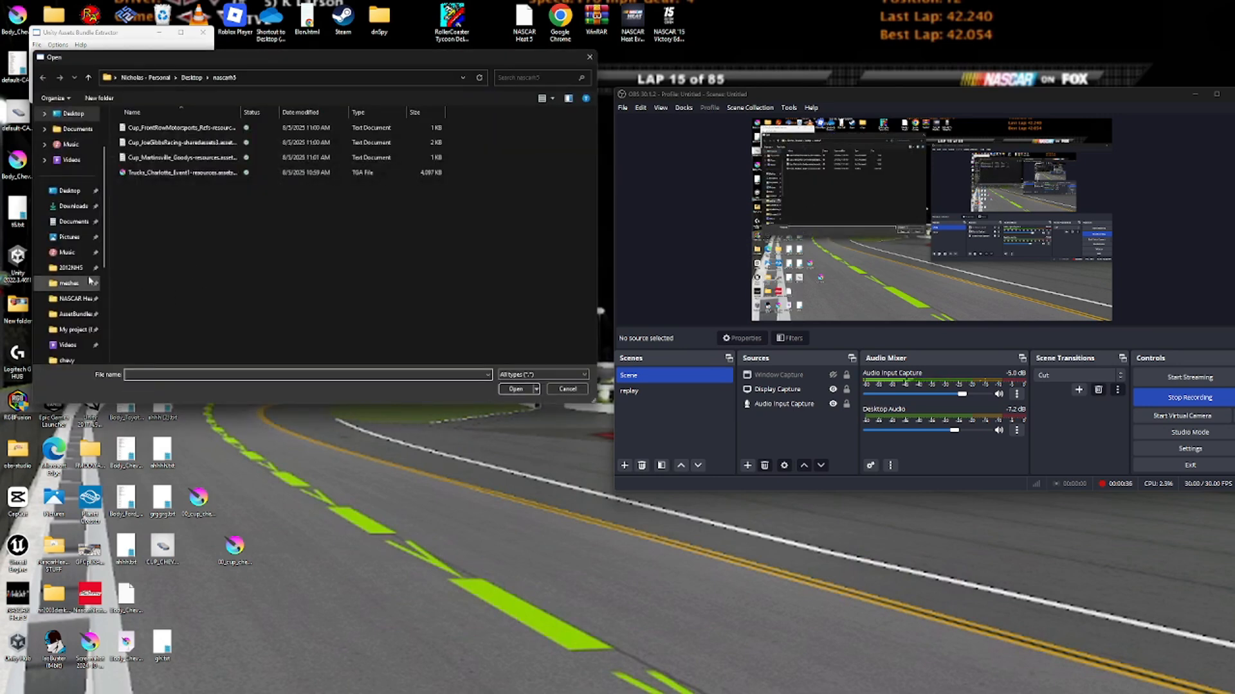
{"action": "scroll", "coordinate": [89, 280], "scroll_direction": "down", "scroll_amount": 2}
{"action": "left_click", "coordinate": [81, 210]}
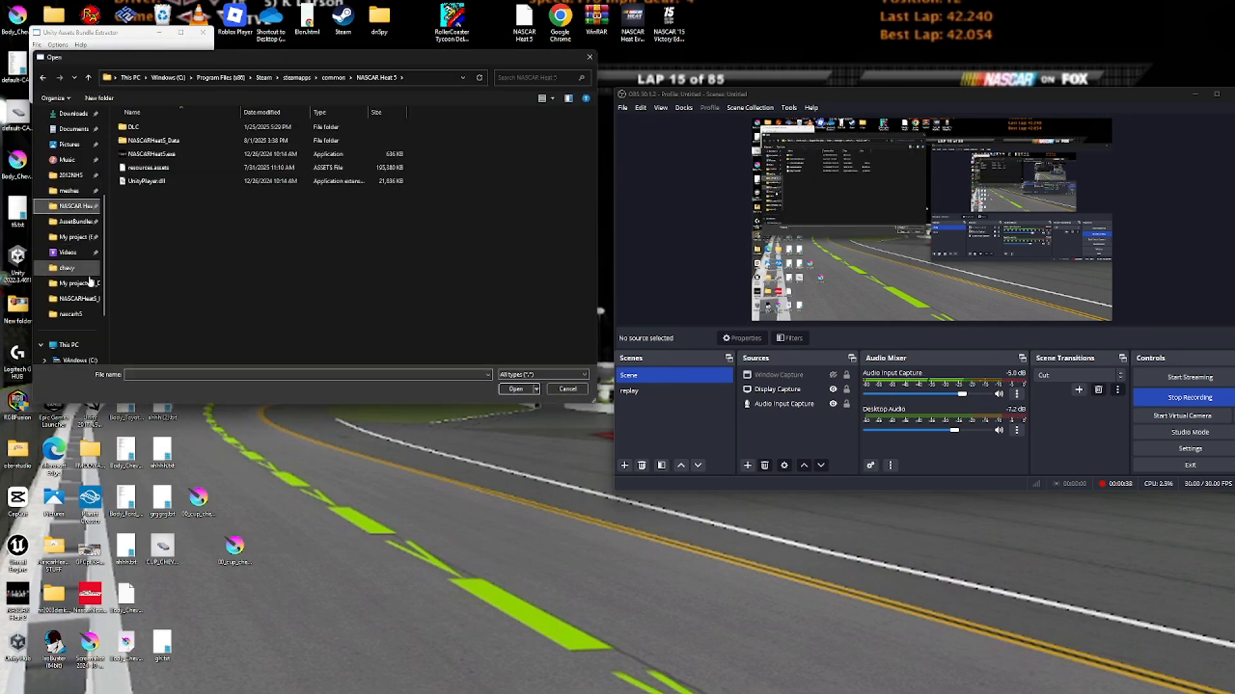
{"action": "left_click", "coordinate": [85, 298]}
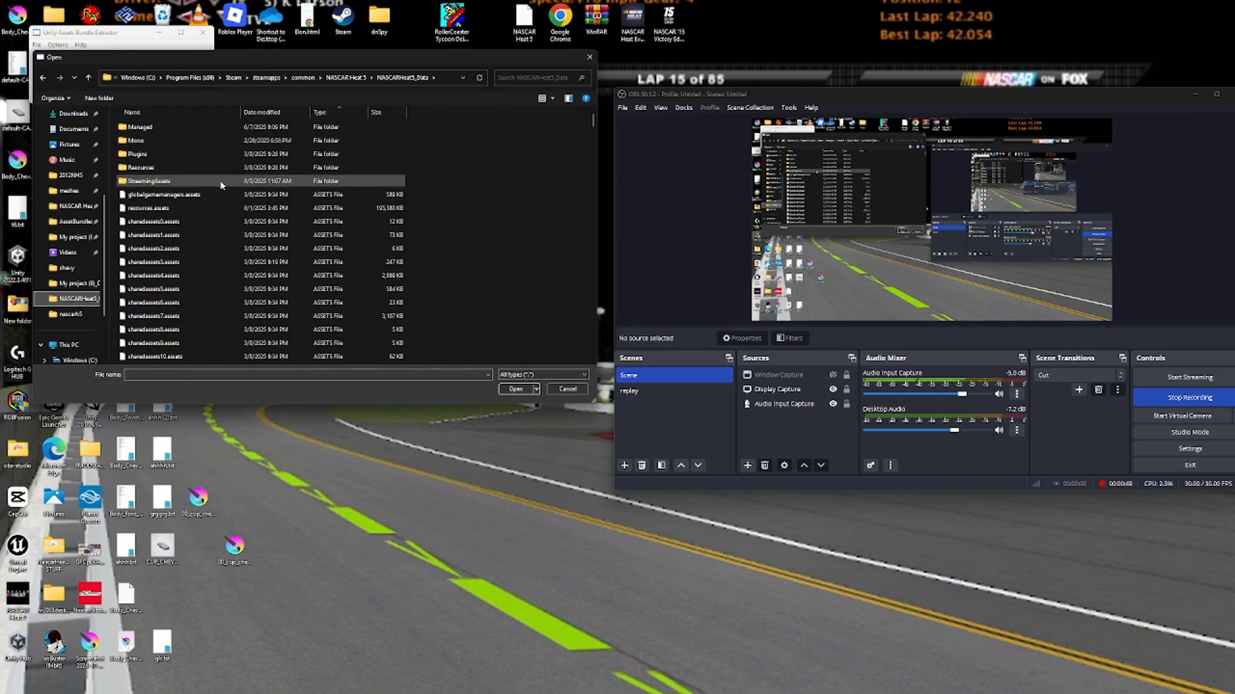
{"action": "scroll", "coordinate": [220, 186], "scroll_direction": "down", "scroll_amount": 2}
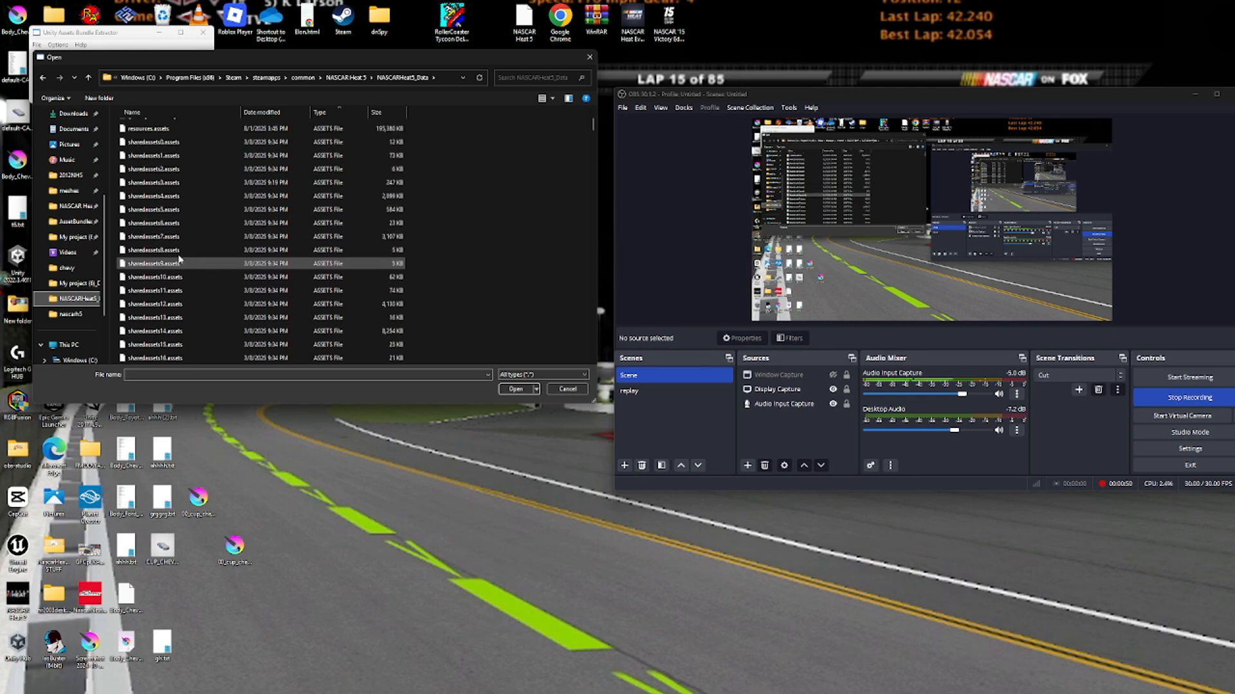
{"action": "double_click", "coordinate": [177, 236]}
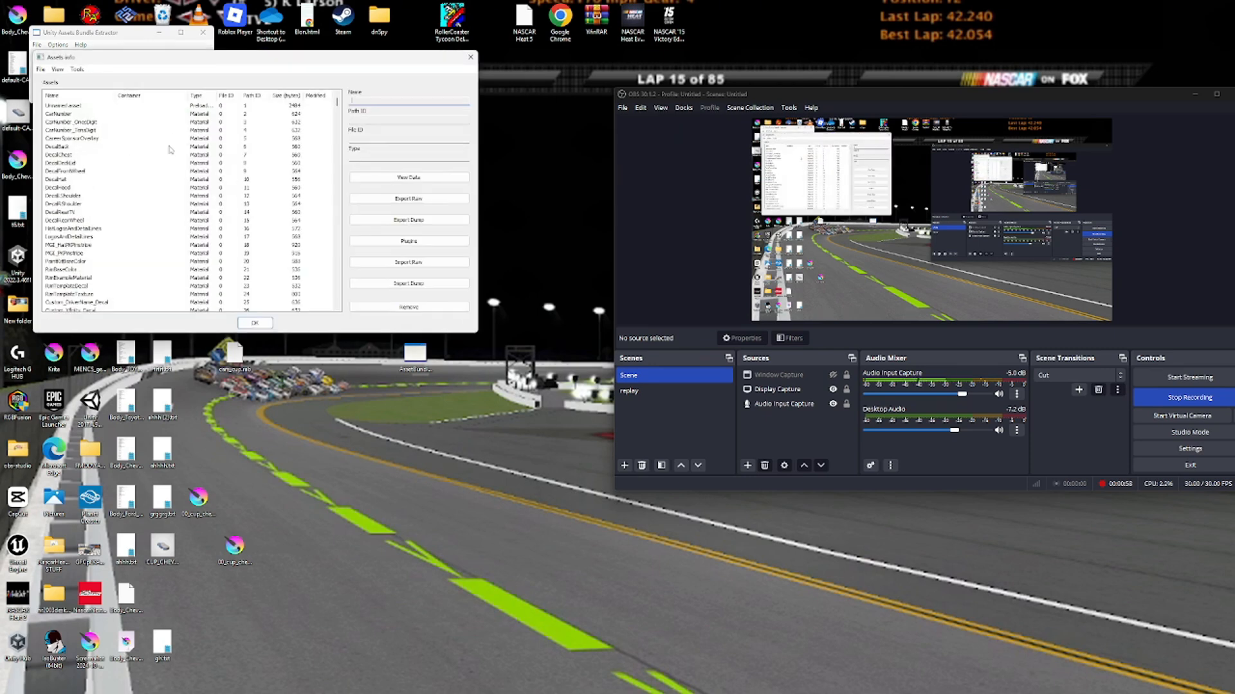
Sort the asset list by name and go to the MonoBehaviour entries for the Cup events.
{"action": "left_click", "coordinate": [70, 96]}
{"action": "left_click_drag", "start_coordinate": [338, 104], "coordinate": [324, 240]}
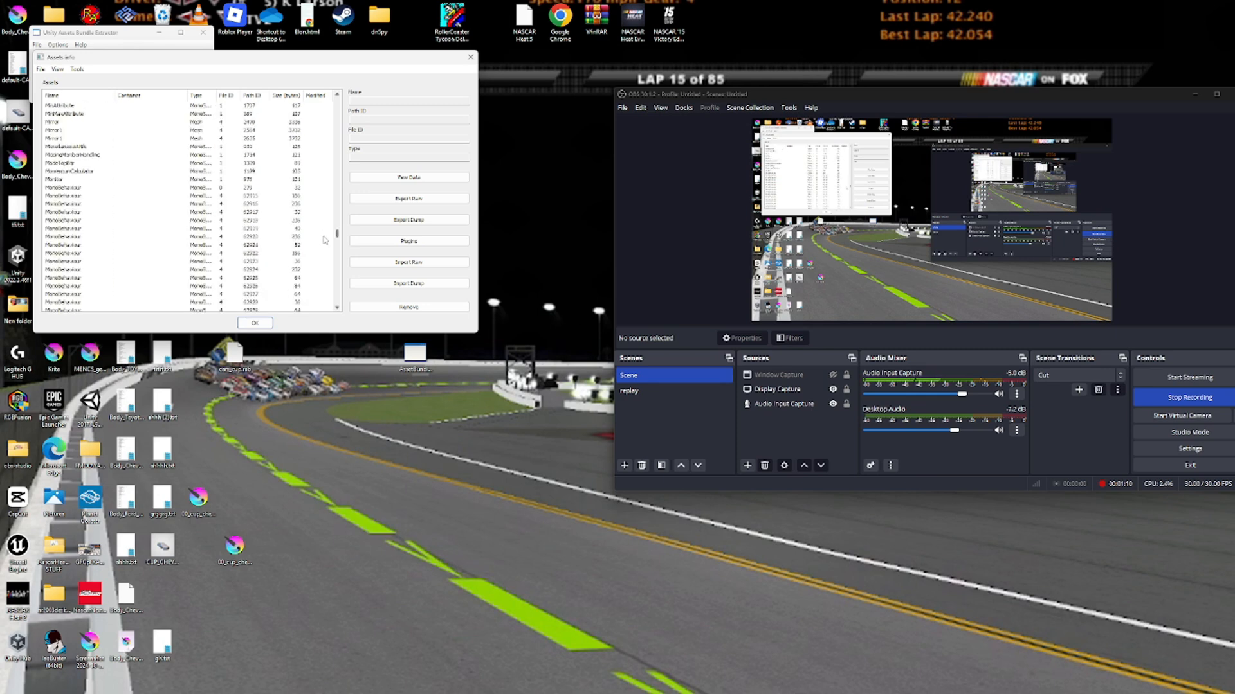
{"action": "scroll", "coordinate": [208, 301], "scroll_direction": "down", "scroll_amount": 9}
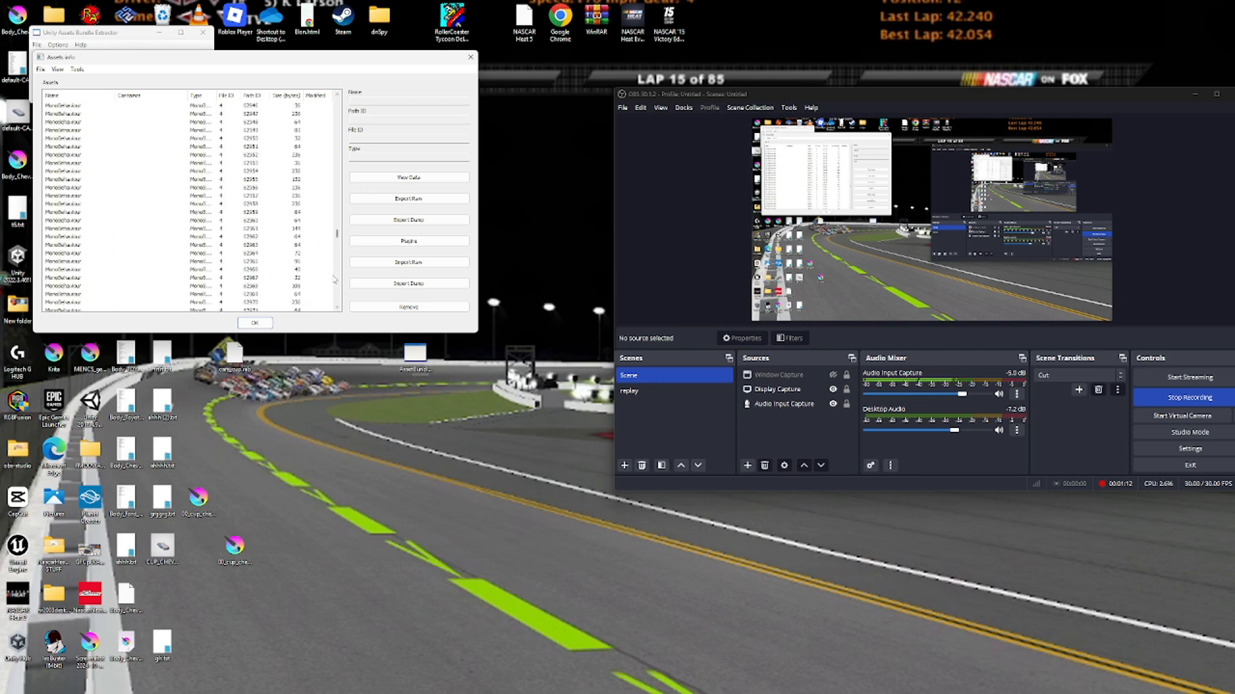
{"action": "scroll", "coordinate": [334, 279], "scroll_direction": "down", "scroll_amount": 20}
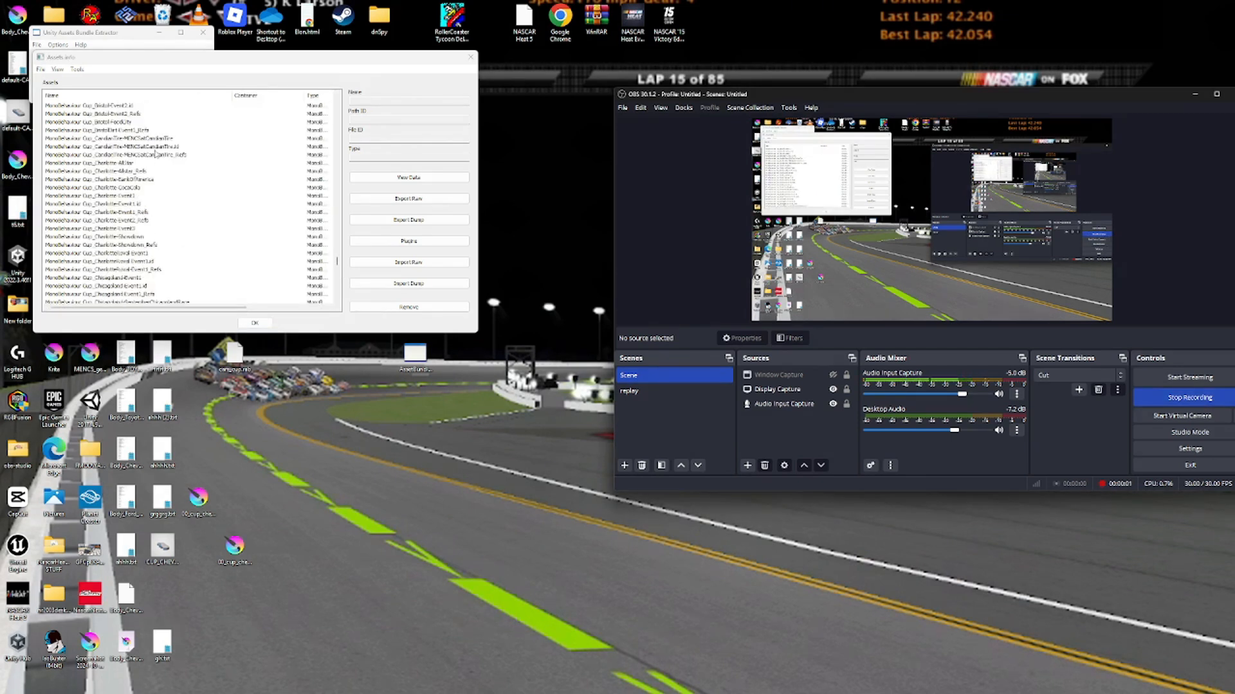
Look over the Bristol event entries and select the MonoBehaviour Cup_Atlanta_Event1 asset.
{"action": "left_click", "coordinate": [122, 131]}
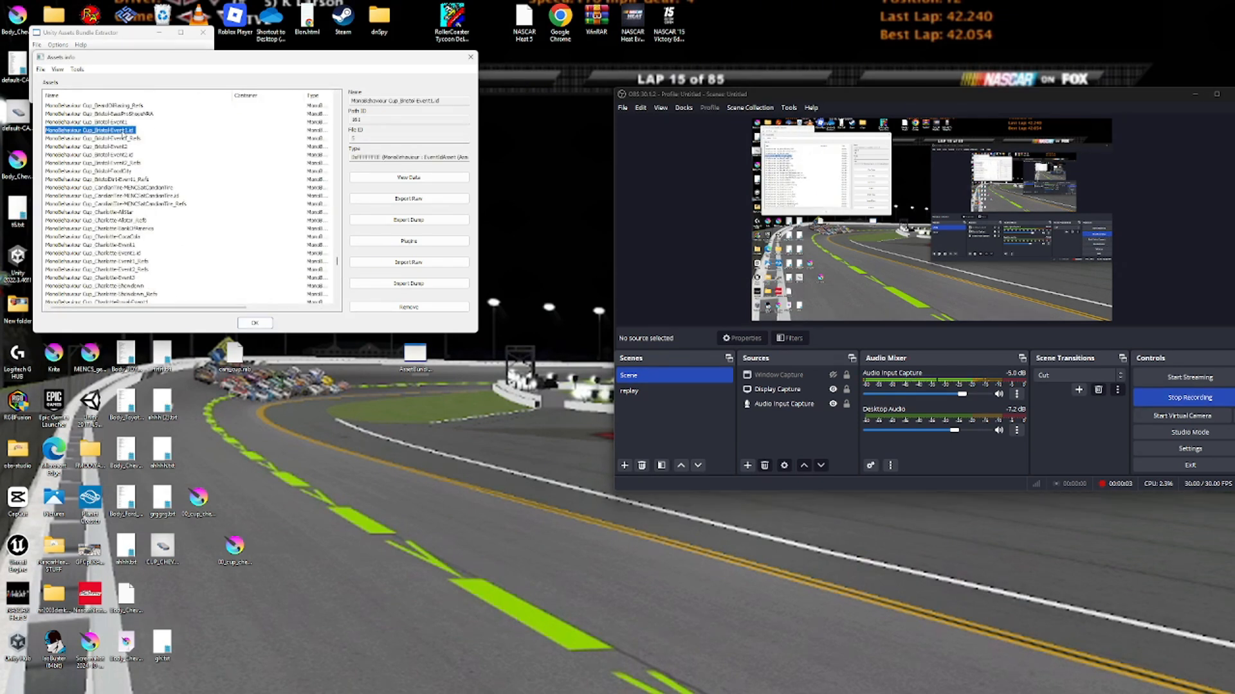
{"action": "key", "text": "Up"}
{"action": "scroll", "coordinate": [131, 188], "scroll_direction": "up", "scroll_amount": 2}
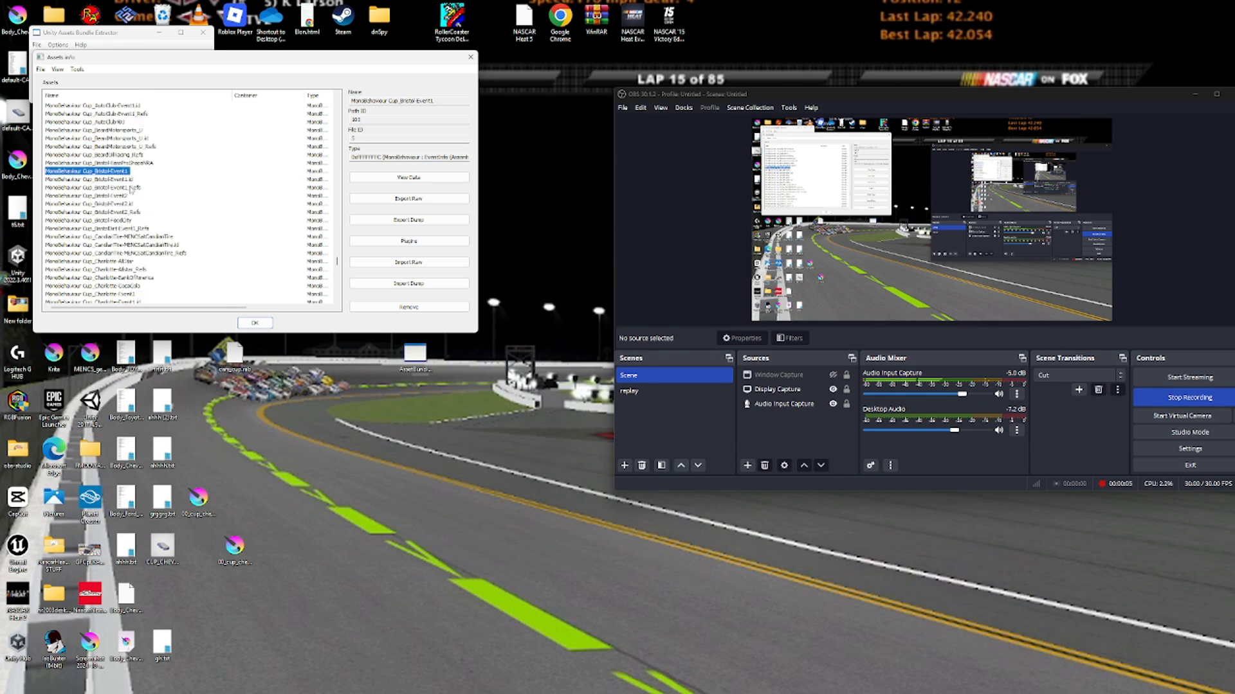
{"action": "scroll", "coordinate": [133, 192], "scroll_direction": "up", "scroll_amount": 2}
{"action": "left_click", "coordinate": [123, 114]}
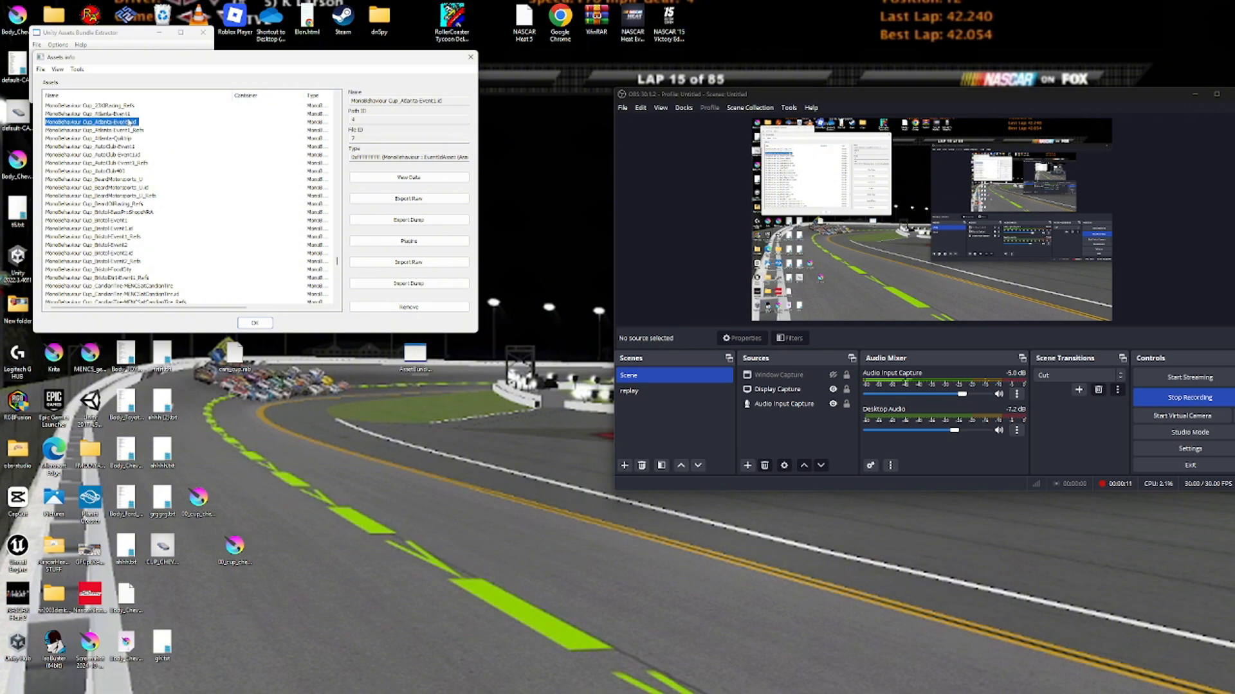
Start a dump export of Cup_Atlanta_Event1, skipping the requests to locate assembly files.
{"action": "left_click", "coordinate": [403, 221]}
{"action": "left_click", "coordinate": [651, 388]}
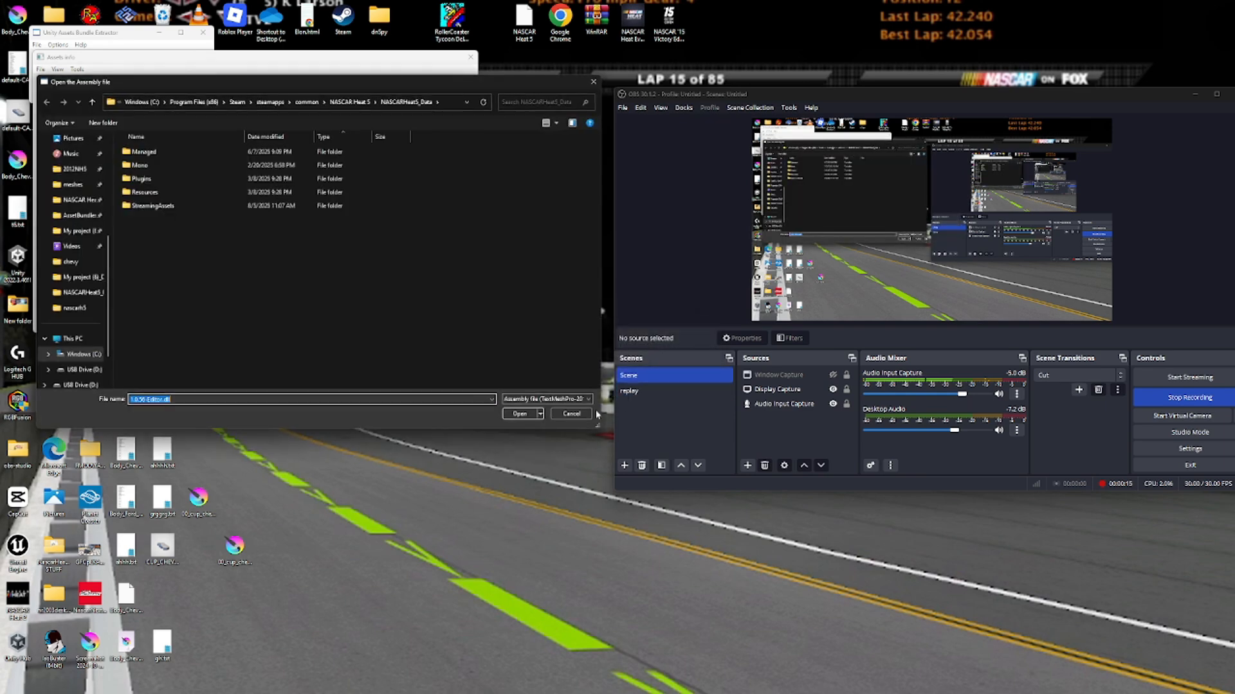
{"action": "left_click", "coordinate": [580, 410]}
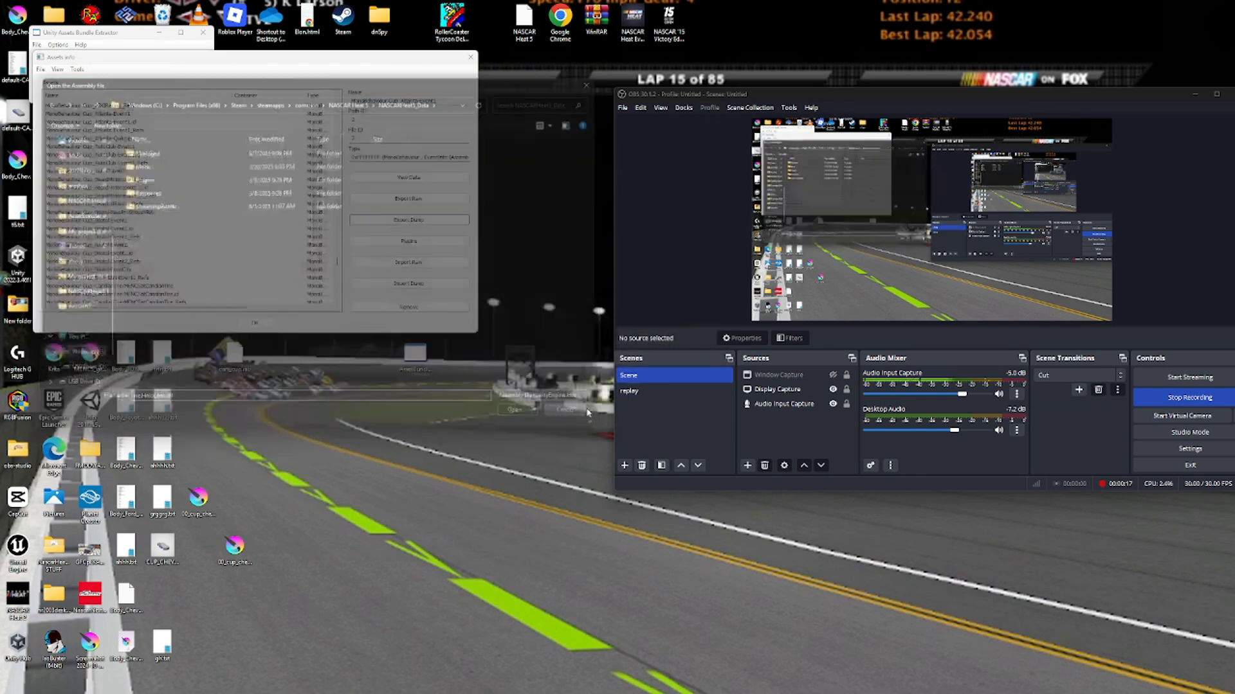
{"action": "left_click", "coordinate": [571, 413]}
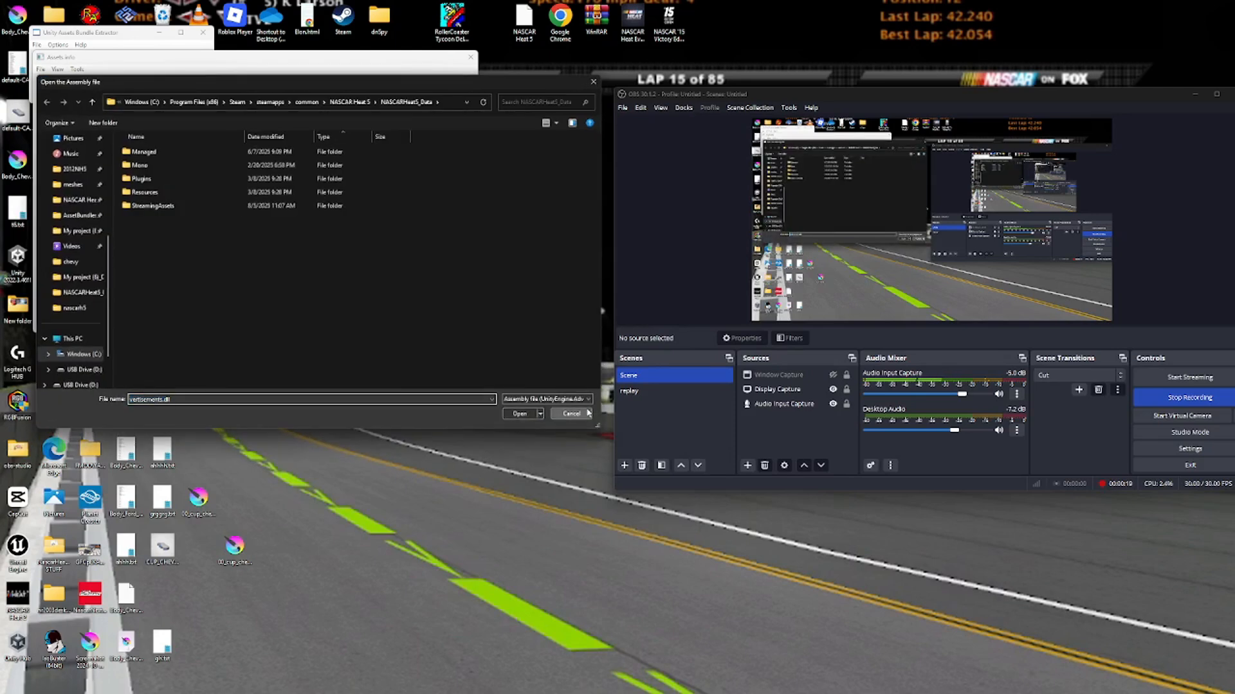
{"action": "left_click", "coordinate": [571, 414]}
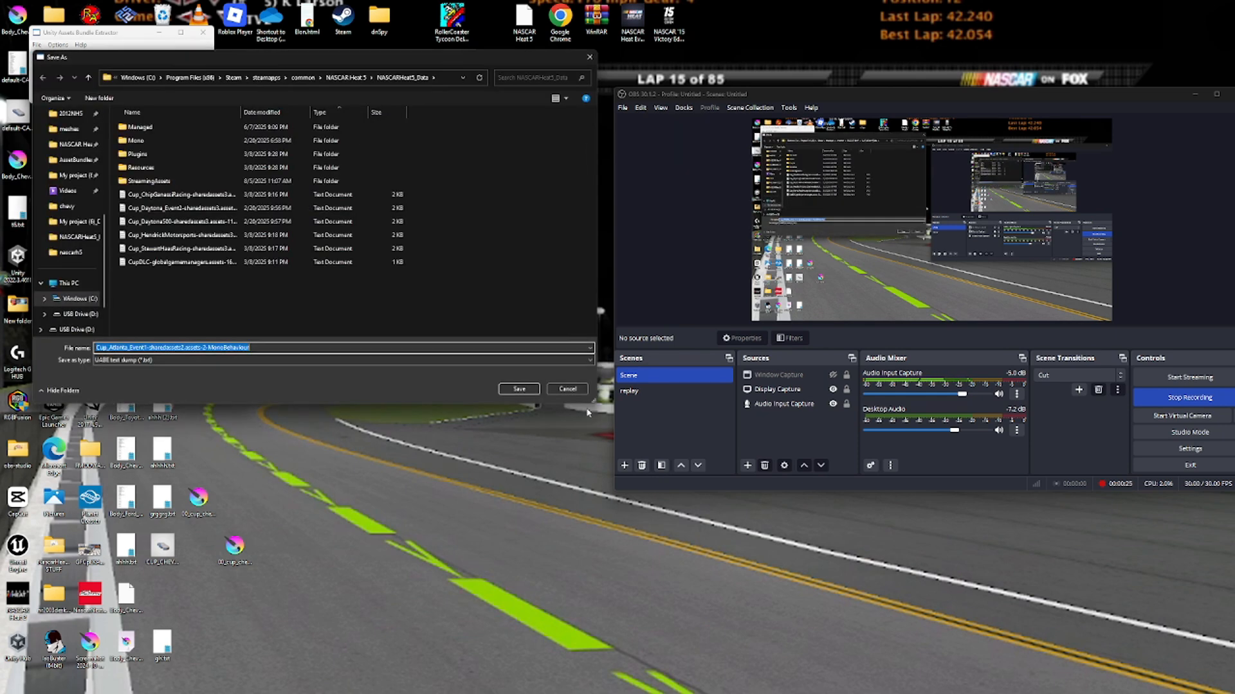
Save the Cup_Atlanta_Event1 dump as a UABE text dump in the NH5tut folder on the desktop.
{"action": "left_click", "coordinate": [287, 294]}
{"action": "scroll", "coordinate": [69, 206], "scroll_direction": "up", "scroll_amount": 1}
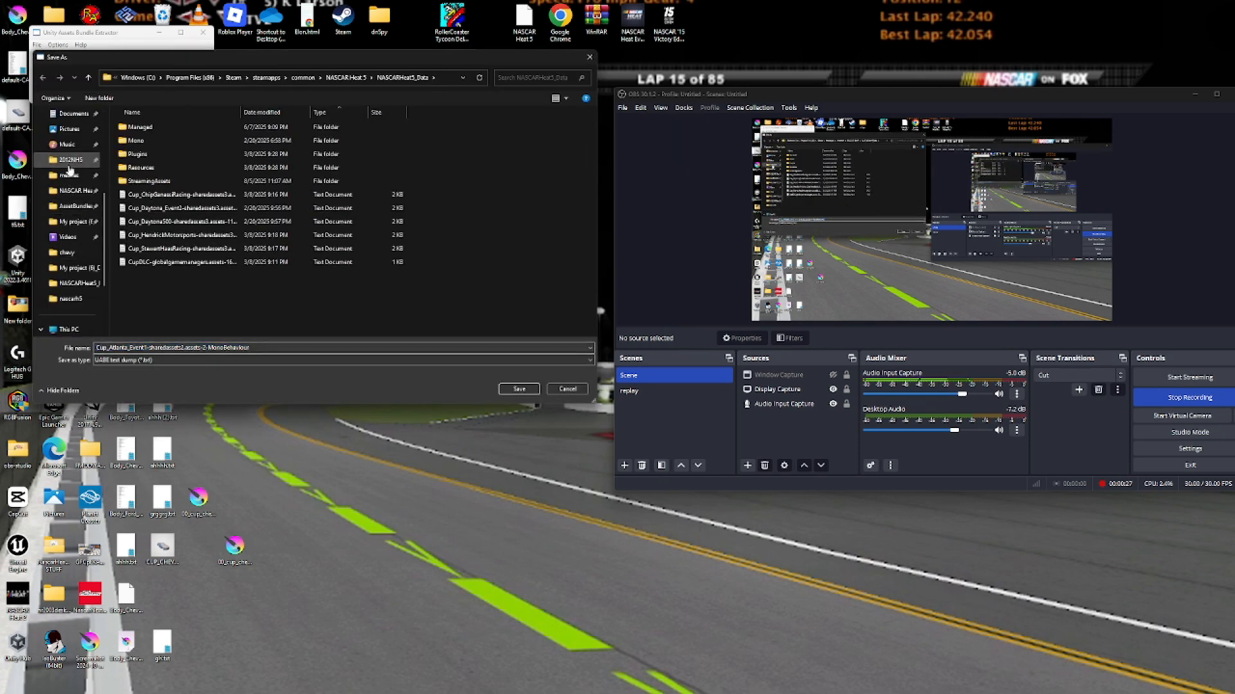
{"action": "left_click", "coordinate": [79, 300]}
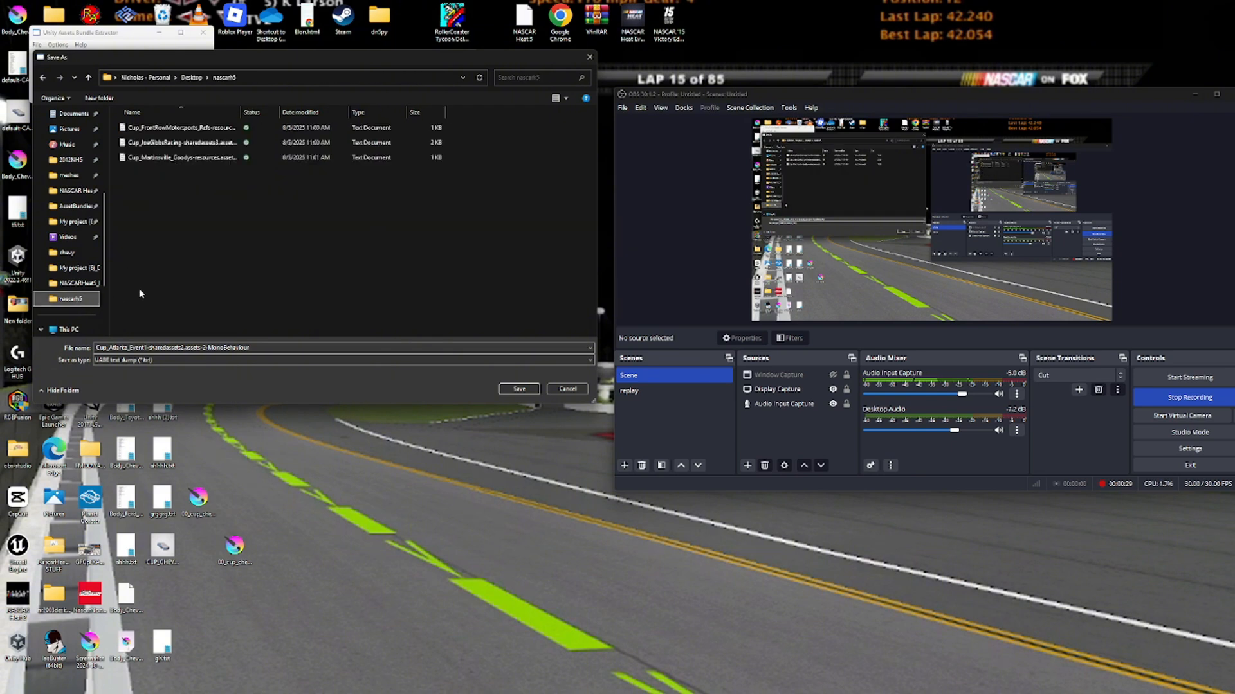
{"action": "scroll", "coordinate": [71, 274], "scroll_direction": "up", "scroll_amount": 1}
{"action": "scroll", "coordinate": [71, 273], "scroll_direction": "up", "scroll_amount": 3}
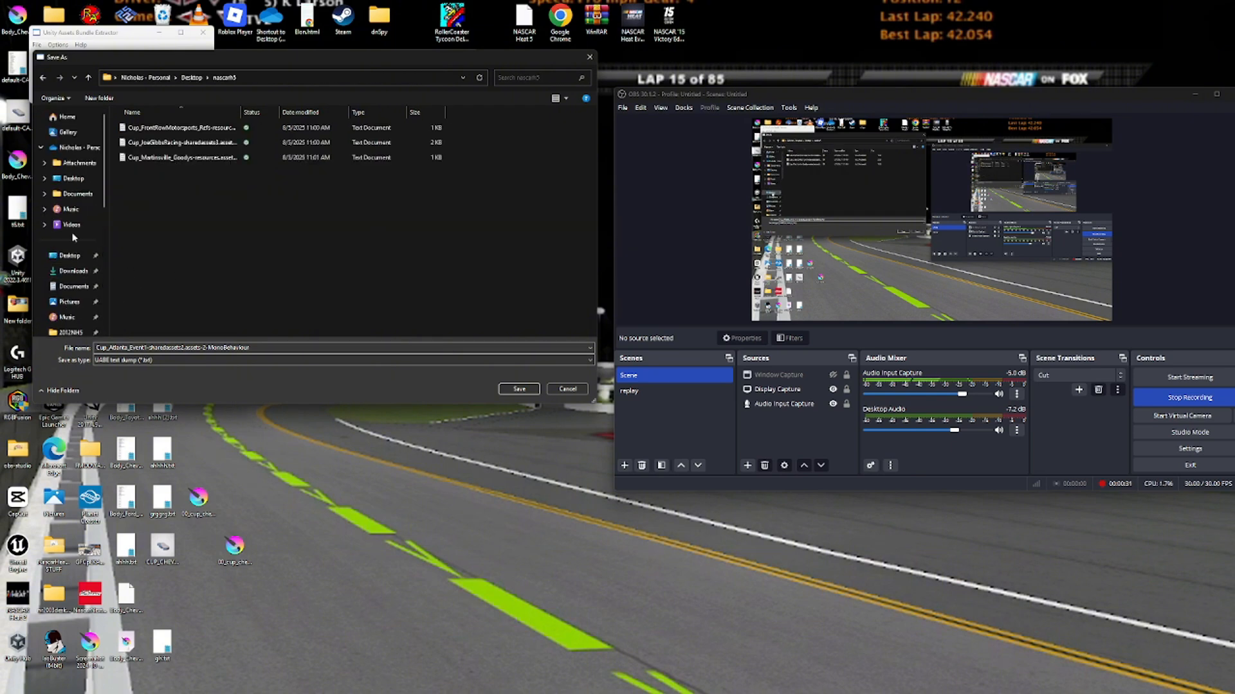
{"action": "left_click", "coordinate": [69, 255]}
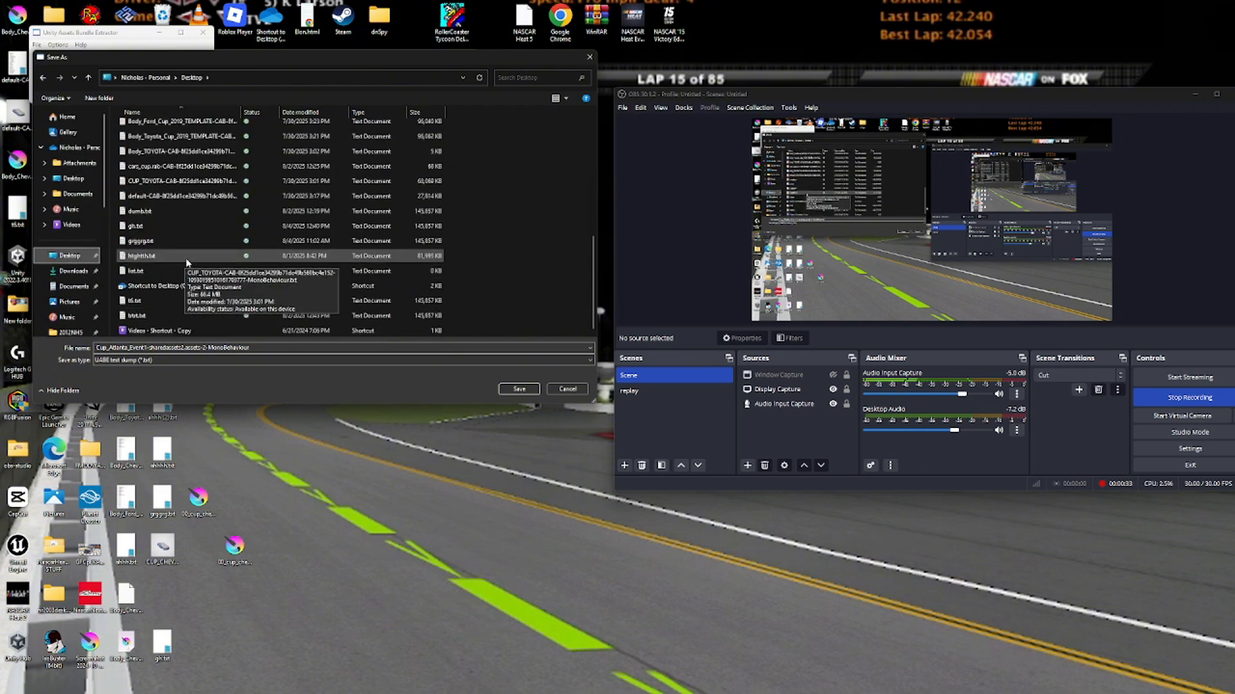
{"action": "scroll", "coordinate": [173, 212], "scroll_direction": "up", "scroll_amount": 3}
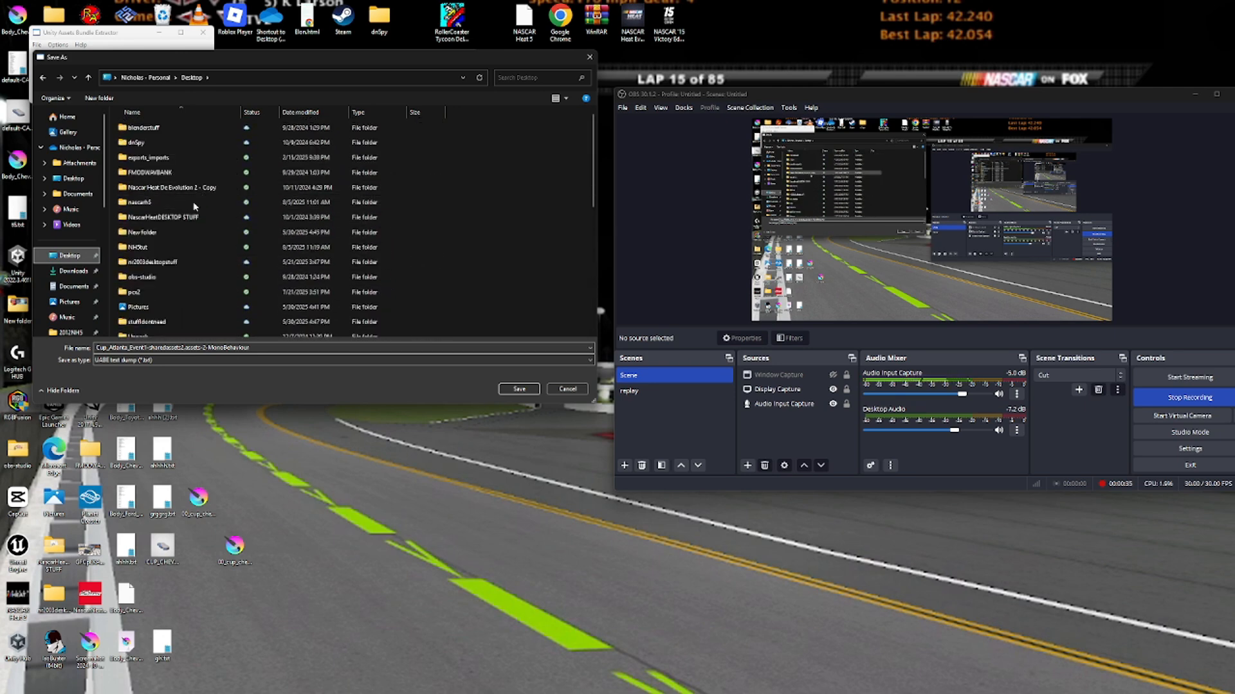
{"action": "double_click", "coordinate": [184, 215]}
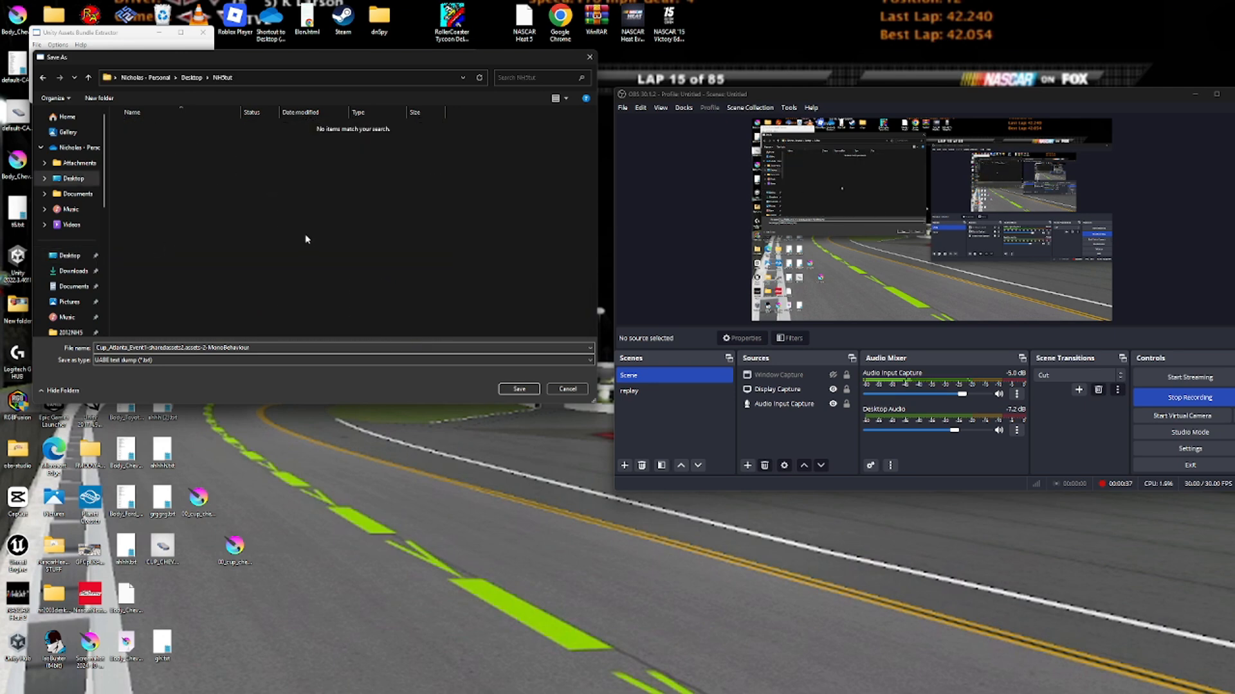
{"action": "left_click", "coordinate": [520, 389]}
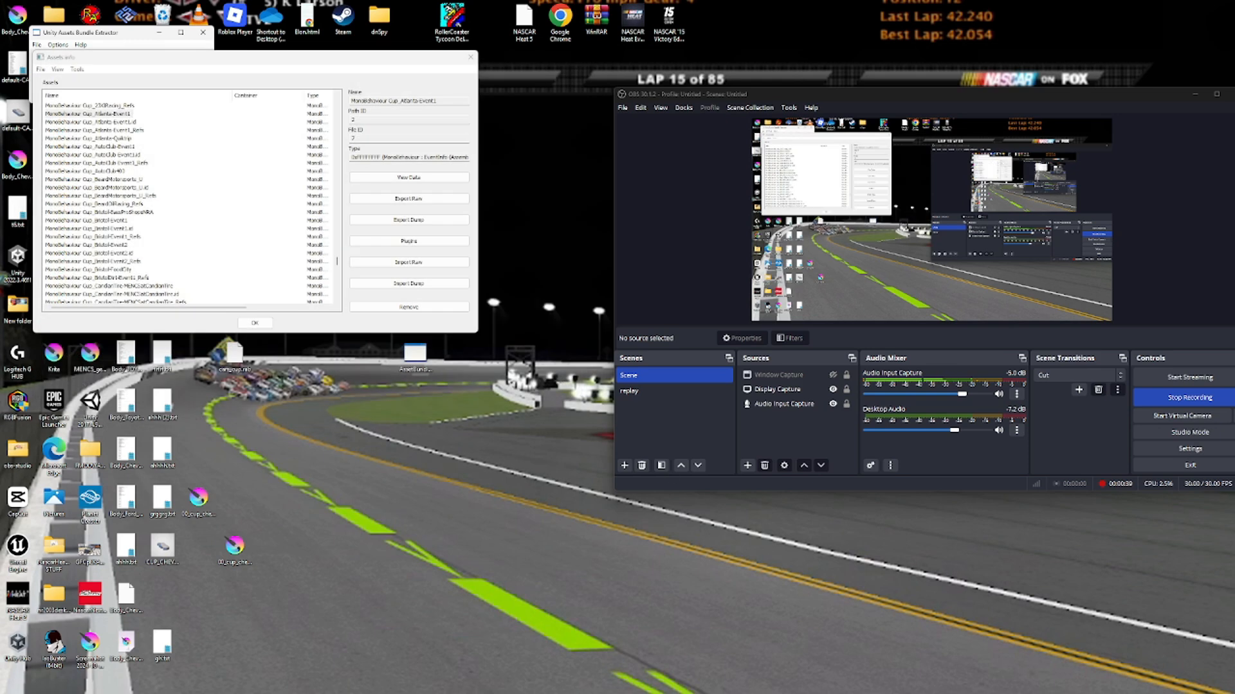
Switch to File Explorer and open the exported Cup_Atlanta_Event1 text dump from the NH5tut folder on the desktop in Notepad.
{"action": "left_click", "coordinate": [650, 683]}
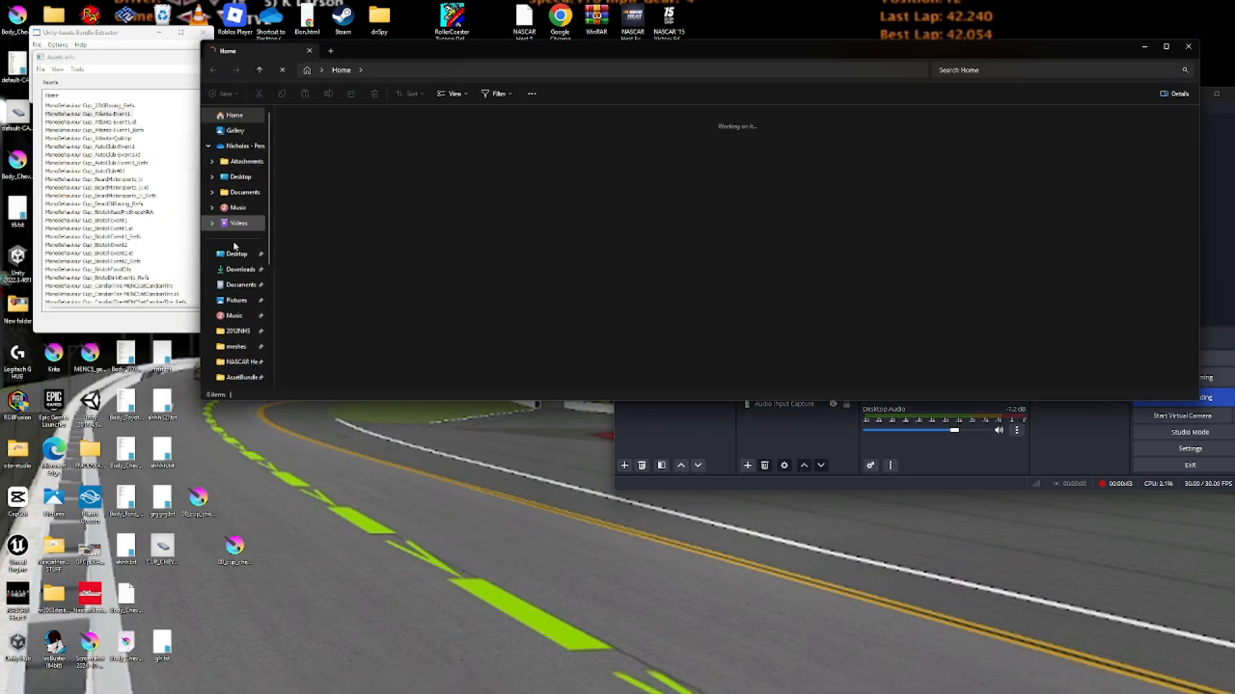
{"action": "left_click", "coordinate": [237, 256]}
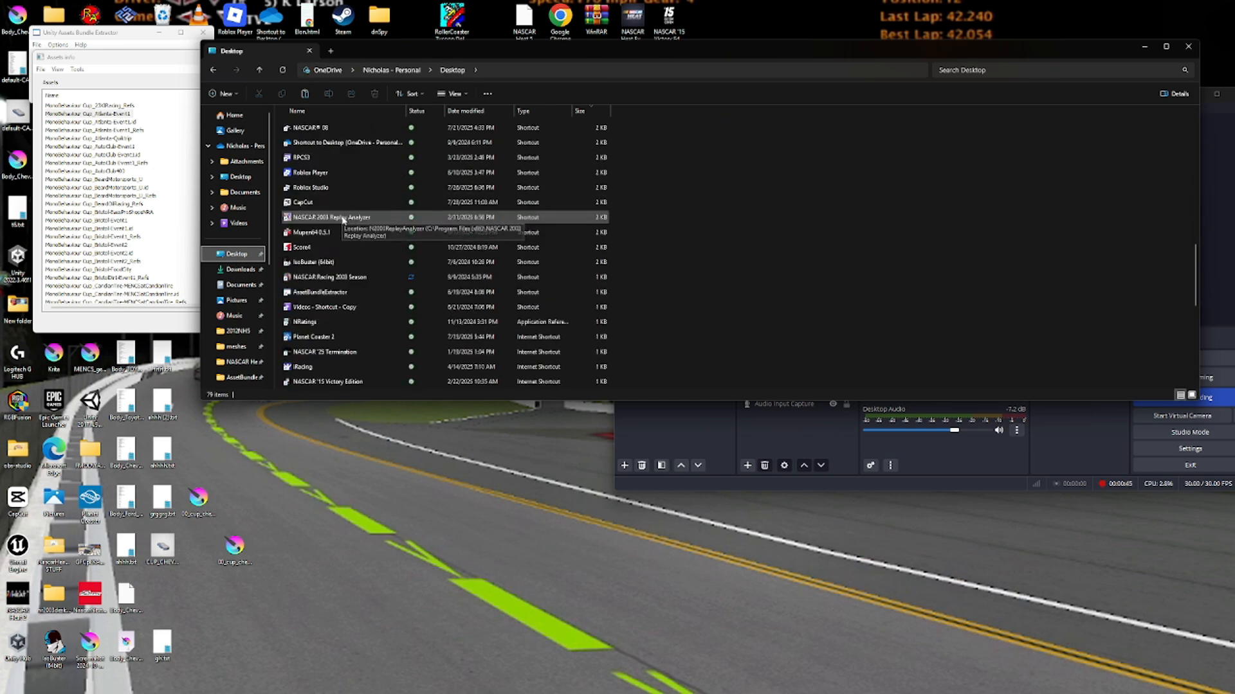
{"action": "scroll", "coordinate": [347, 238], "scroll_direction": "down", "scroll_amount": 10}
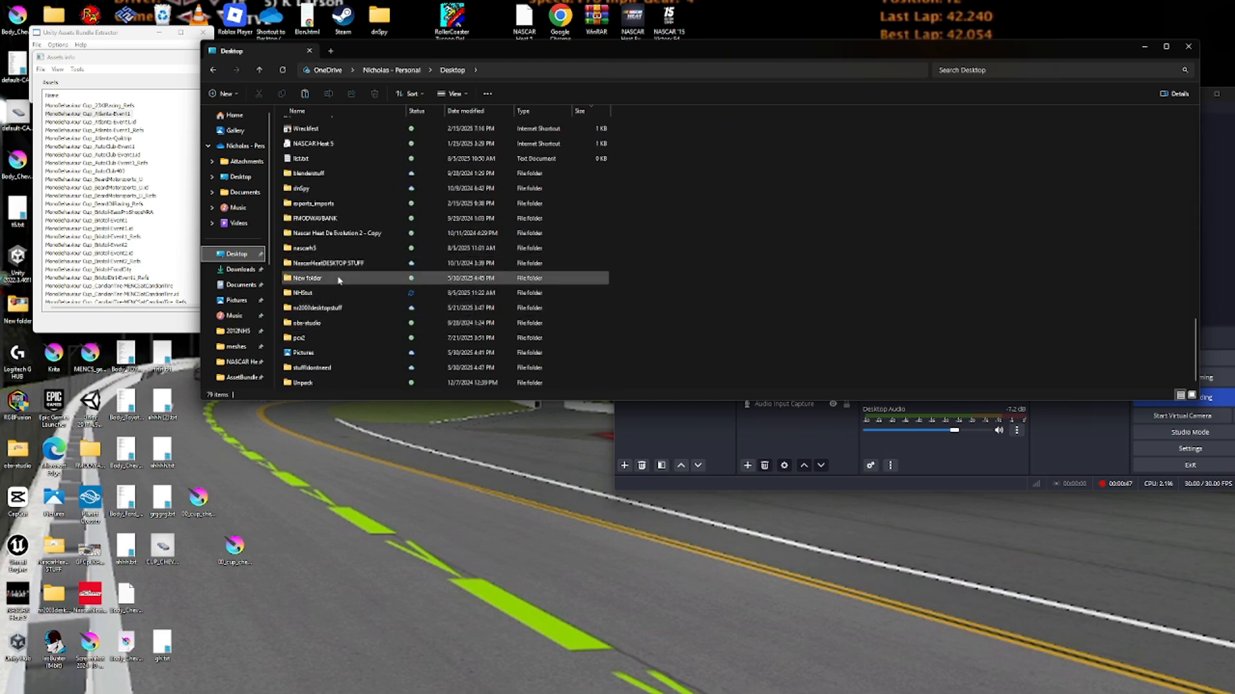
{"action": "double_click", "coordinate": [303, 294]}
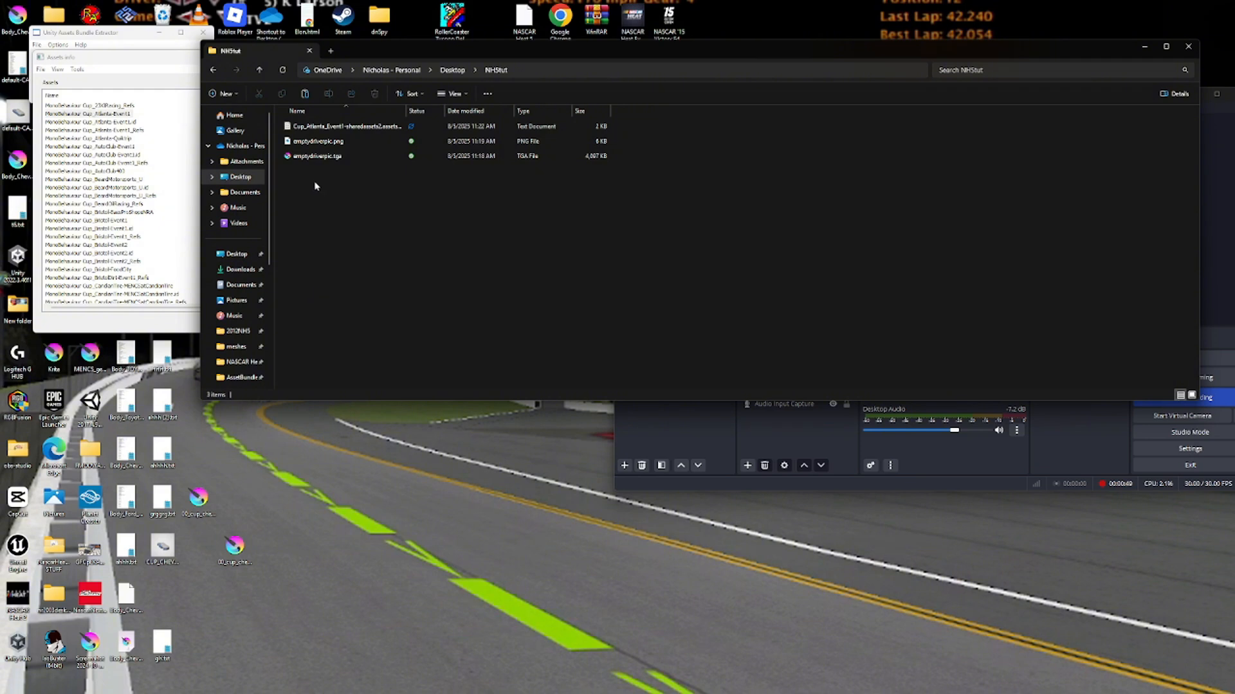
{"action": "left_click", "coordinate": [326, 129]}
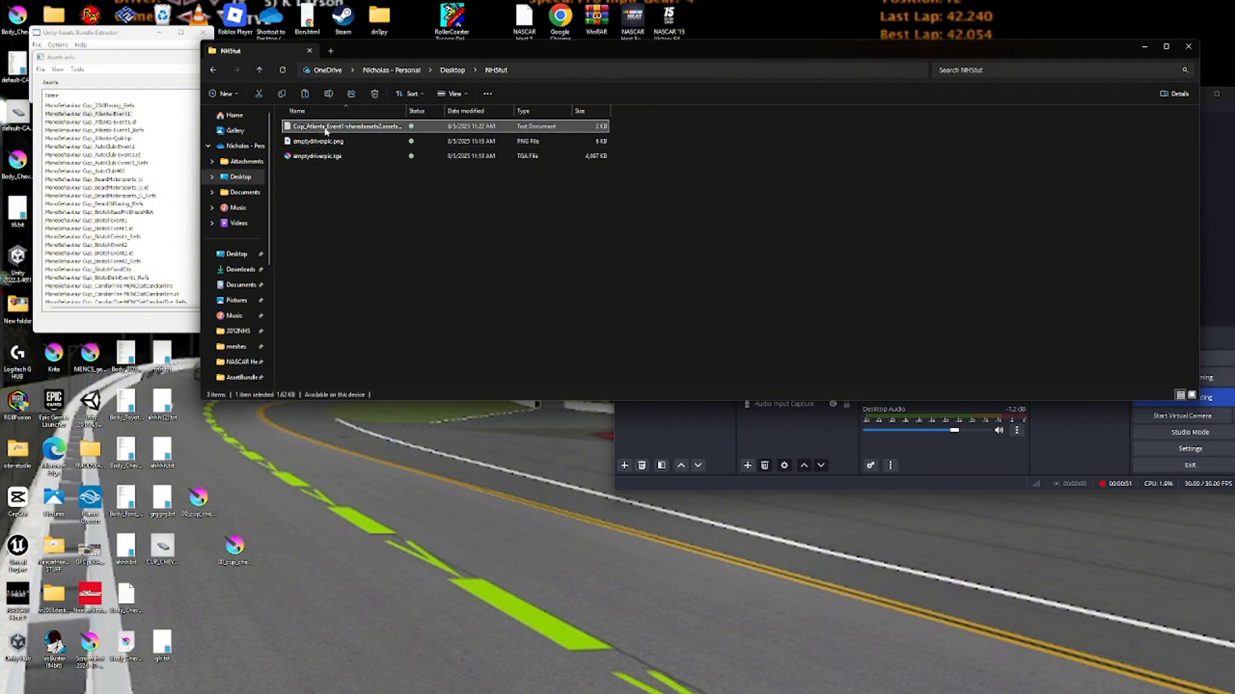
{"action": "double_click", "coordinate": [325, 129]}
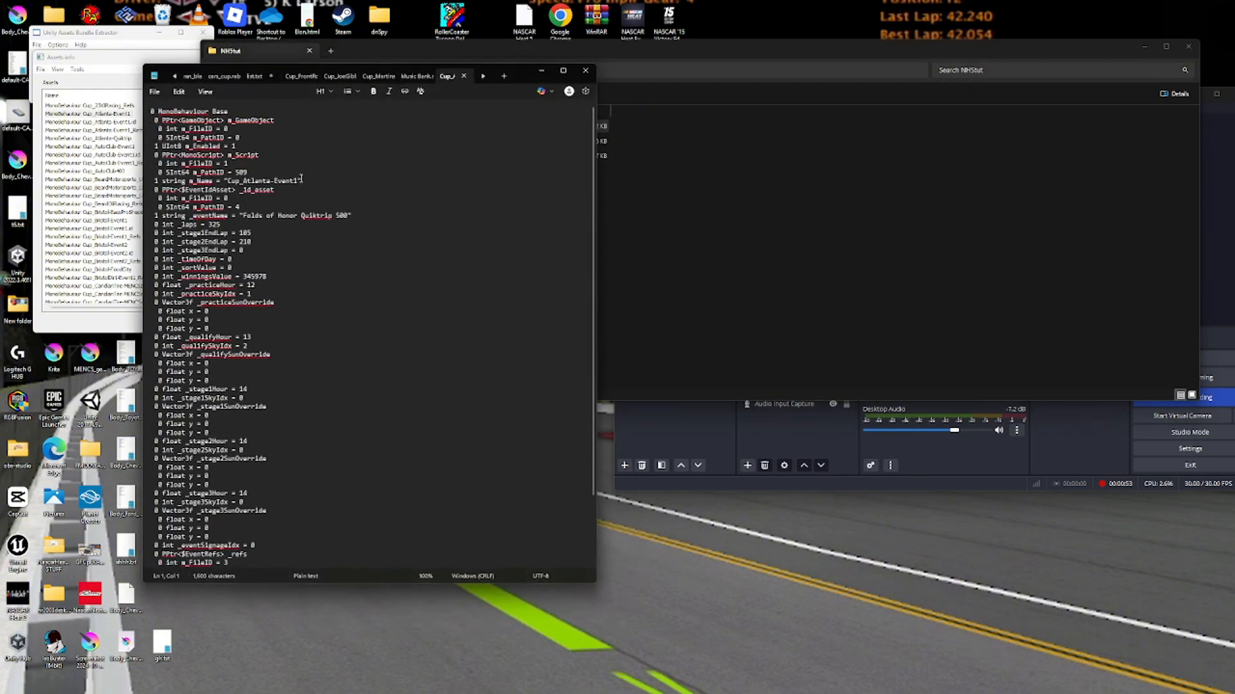
Change the _eventName value of the Atlanta event to "The Balls 500".
{"action": "left_click_drag", "start_coordinate": [152, 112], "coordinate": [188, 112]}
{"action": "left_click_drag", "start_coordinate": [347, 215], "coordinate": [240, 216]}
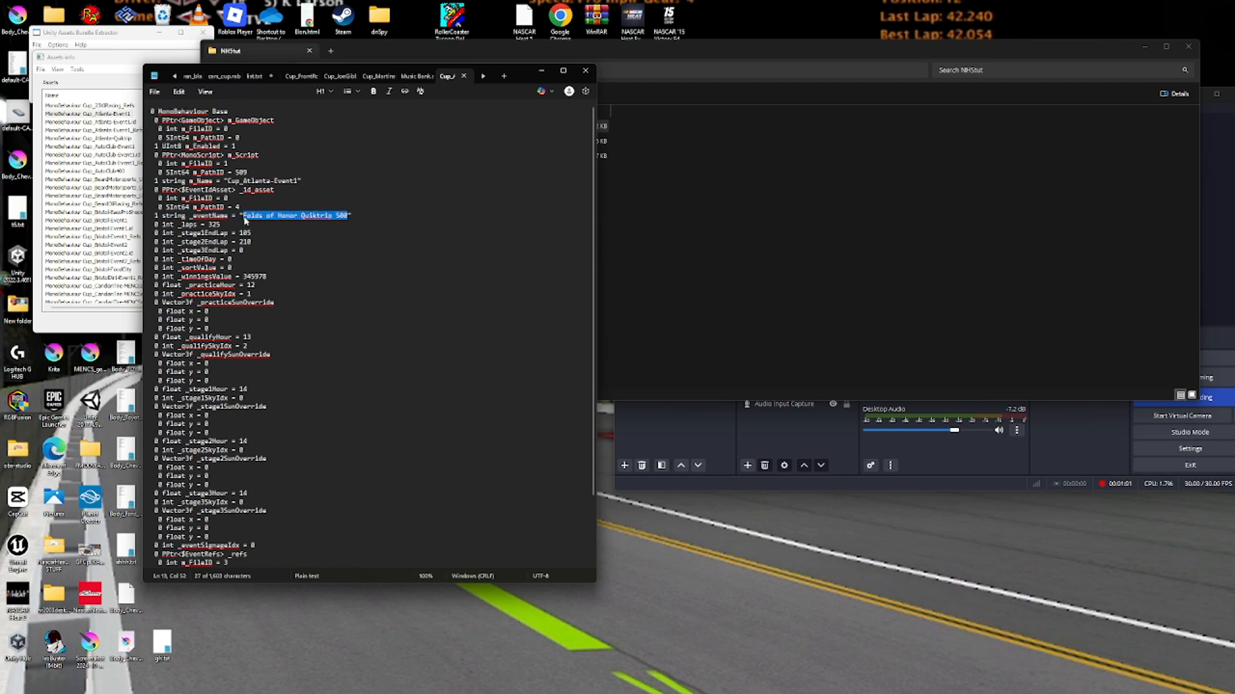
{"action": "type", "text": "8"}
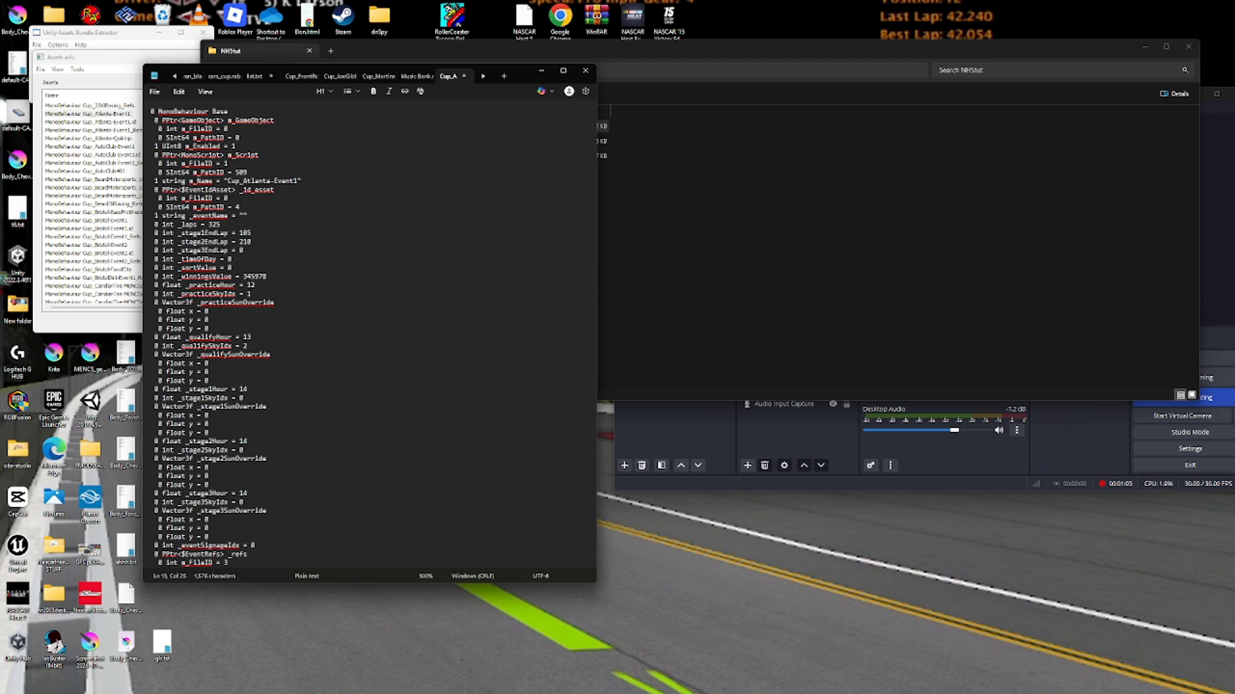
{"action": "type", "text": "he Blast"}
{"action": "key", "text": "BackSpace"}
{"action": "key", "text": "BackSpace"}
{"action": "type", "text": "alls"}
Set the race length in _laps to 20.
{"action": "left_click_drag", "start_coordinate": [222, 227], "coordinate": [209, 225]}
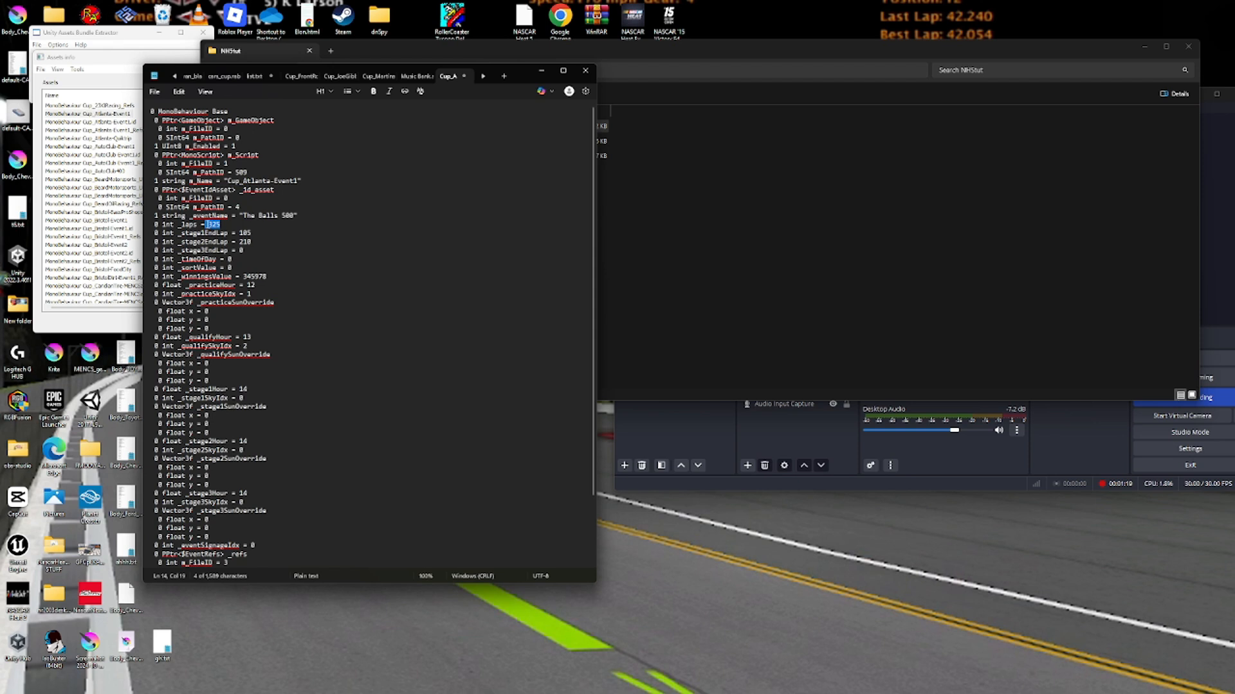
{"action": "mouse_move", "coordinate": [228, 222]}
{"action": "left_mouse_down"}
{"action": "mouse_move", "coordinate": [199, 225]}
{"action": "mouse_move", "coordinate": [210, 225]}
{"action": "left_mouse_up"}
{"action": "key", "text": "BackSpace"}
Set _stage1EndLap to 1 and _stage2EndLap to 6.
{"action": "double_click", "coordinate": [245, 233]}
{"action": "left_click", "coordinate": [261, 243]}
{"action": "left_click", "coordinate": [245, 251]}
{"action": "left_click_drag", "start_coordinate": [243, 252], "coordinate": [251, 251]}
{"action": "left_click", "coordinate": [254, 251]}
{"action": "double_click", "coordinate": [241, 250]}
{"action": "double_click", "coordinate": [245, 233]}
{"action": "type", "text": "1"}
{"action": "double_click", "coordinate": [244, 242]}
{"action": "type", "text": "6"}
Set both _practiceHour and _qualifyHour to 24.
{"action": "left_click_drag", "start_coordinate": [277, 277], "coordinate": [250, 278]}
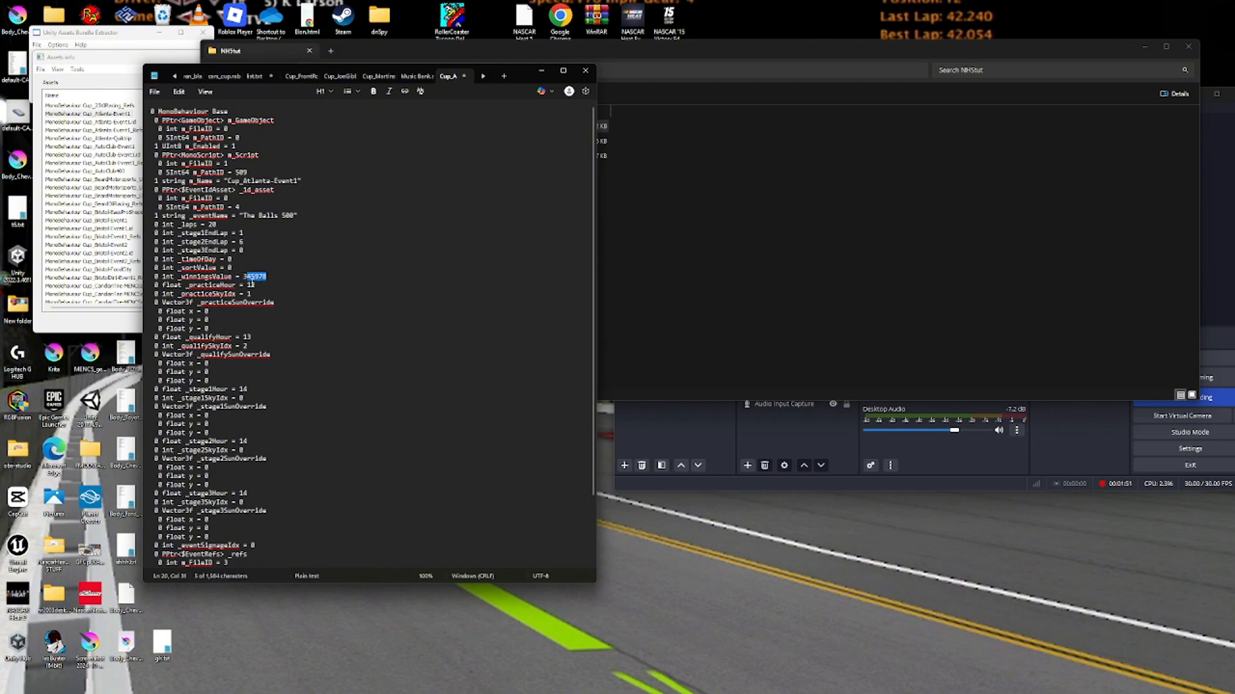
{"action": "double_click", "coordinate": [251, 284]}
{"action": "type", "text": "24"}
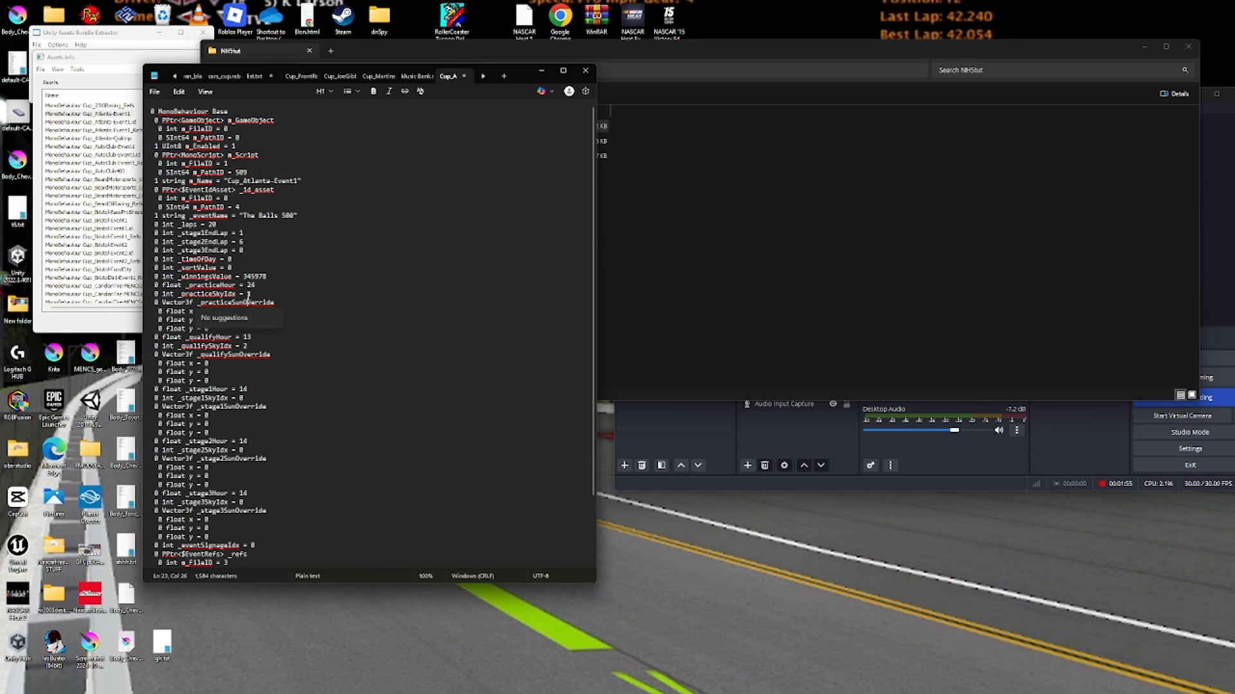
{"action": "left_click", "coordinate": [252, 294]}
{"action": "left_click_drag", "start_coordinate": [252, 294], "coordinate": [242, 297]}
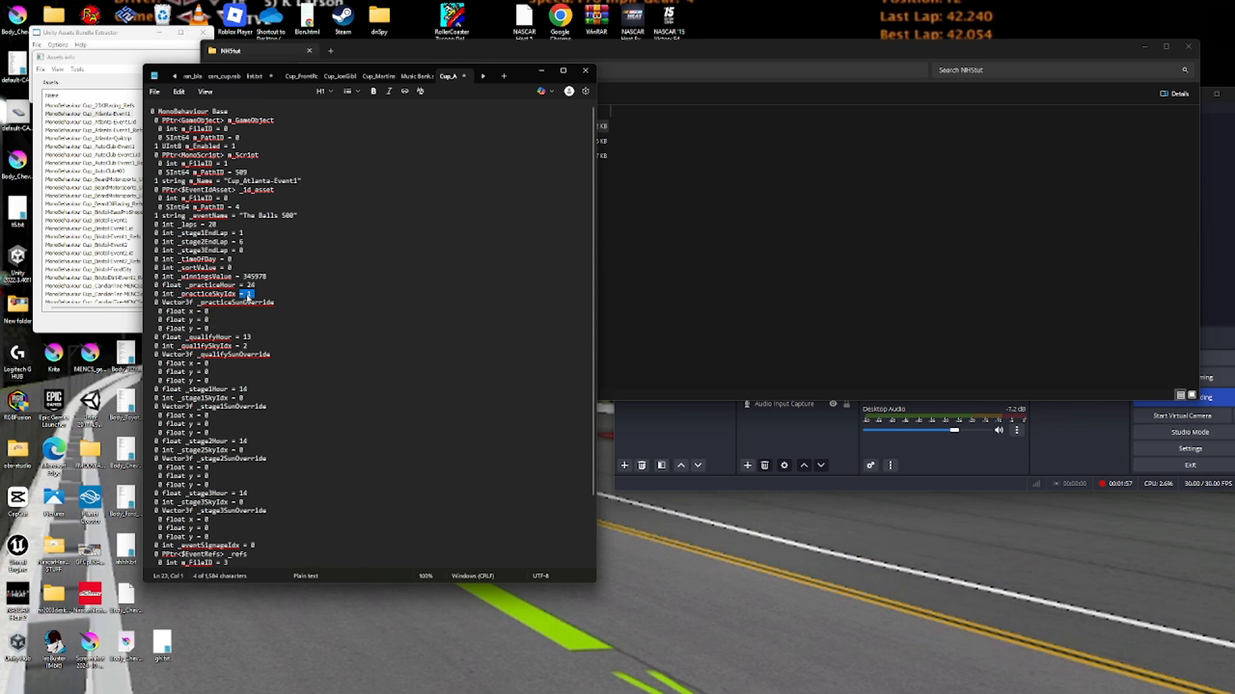
{"action": "left_click", "coordinate": [233, 330]}
{"action": "left_click_drag", "start_coordinate": [256, 340], "coordinate": [242, 342]}
{"action": "type", "text": "24"}
{"action": "left_click", "coordinate": [243, 337]}
Set _stage1Hour to 24 and _timeOfDay to 2.
{"action": "scroll", "coordinate": [233, 392], "scroll_direction": "down", "scroll_amount": 2}
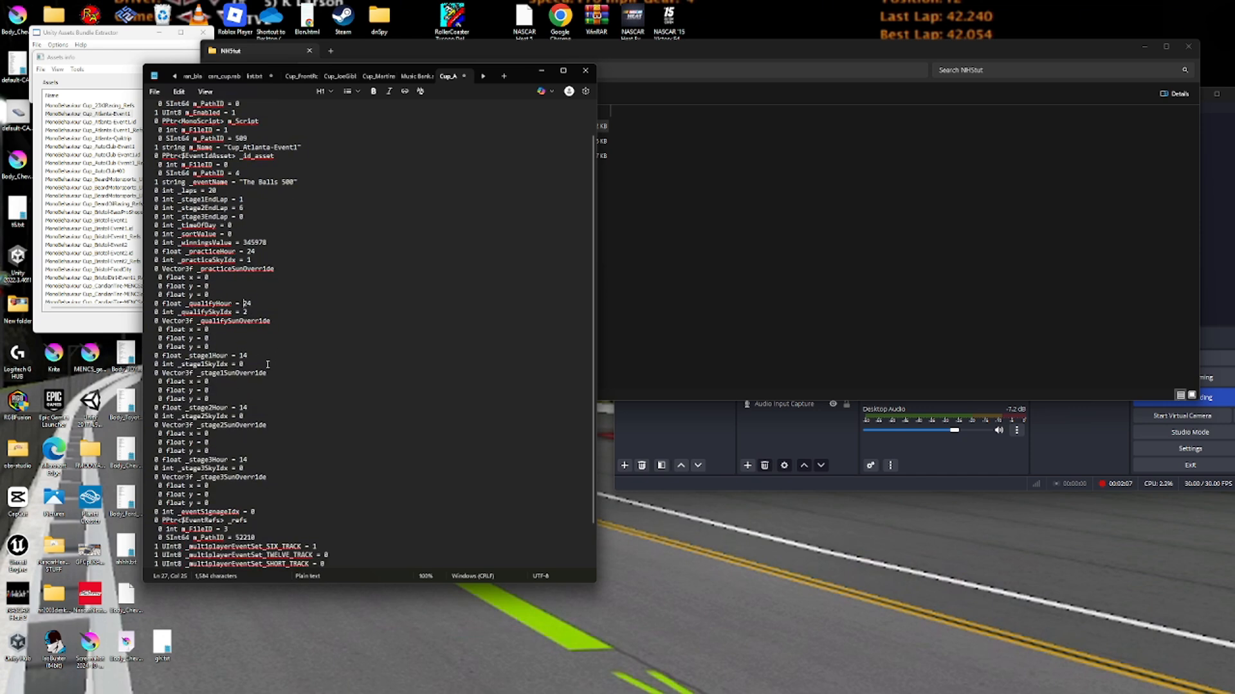
{"action": "scroll", "coordinate": [174, 418], "scroll_direction": "down", "scroll_amount": 2}
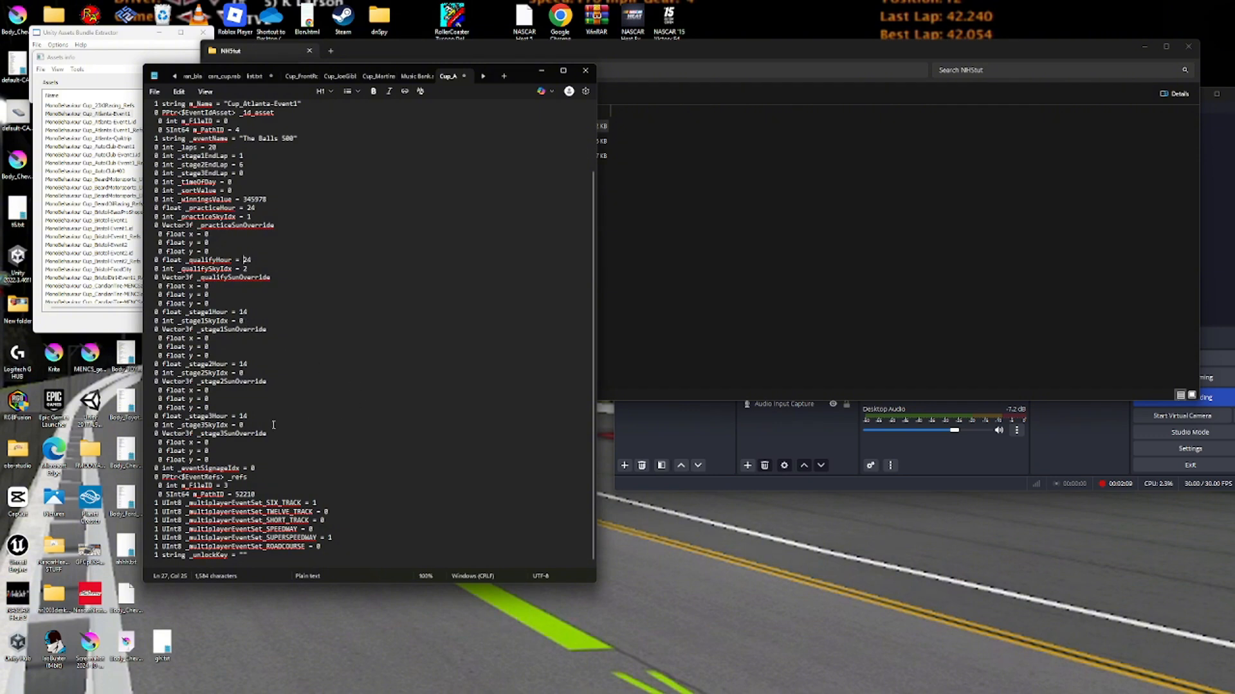
{"action": "scroll", "coordinate": [321, 385], "scroll_direction": "up", "scroll_amount": 1}
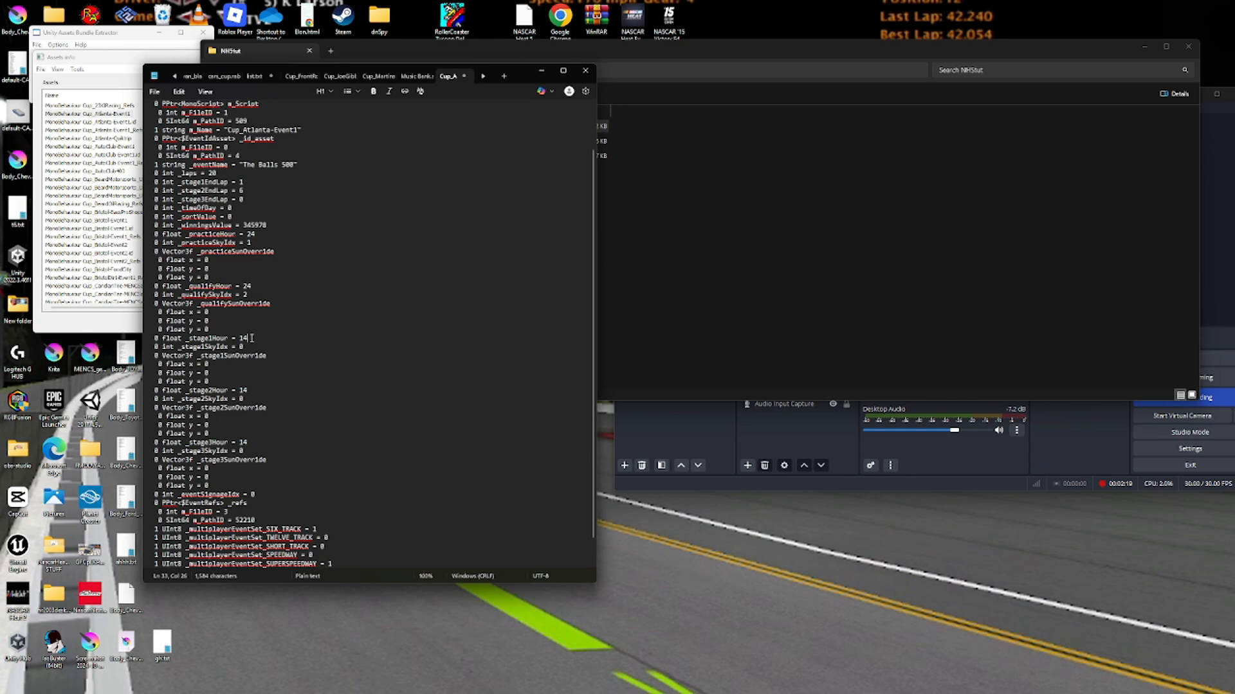
{"action": "double_click", "coordinate": [243, 339]}
{"action": "type", "text": "24"}
{"action": "double_click", "coordinate": [230, 209]}
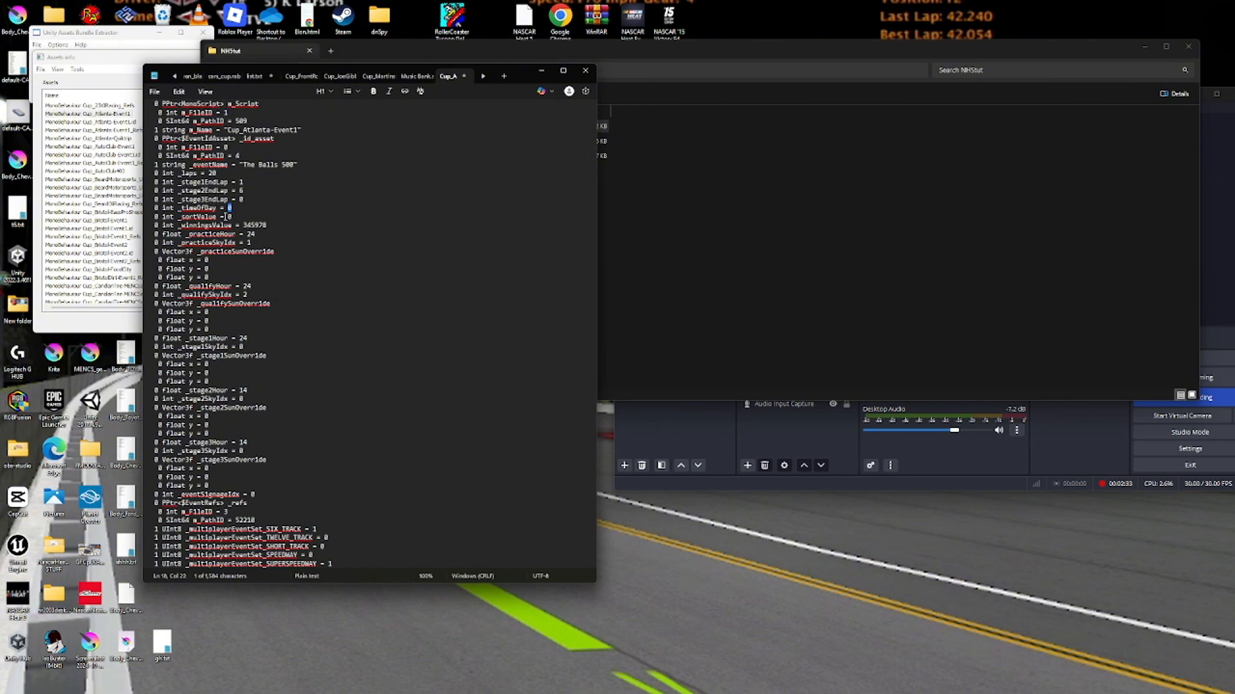
{"action": "type", "text": "2"}
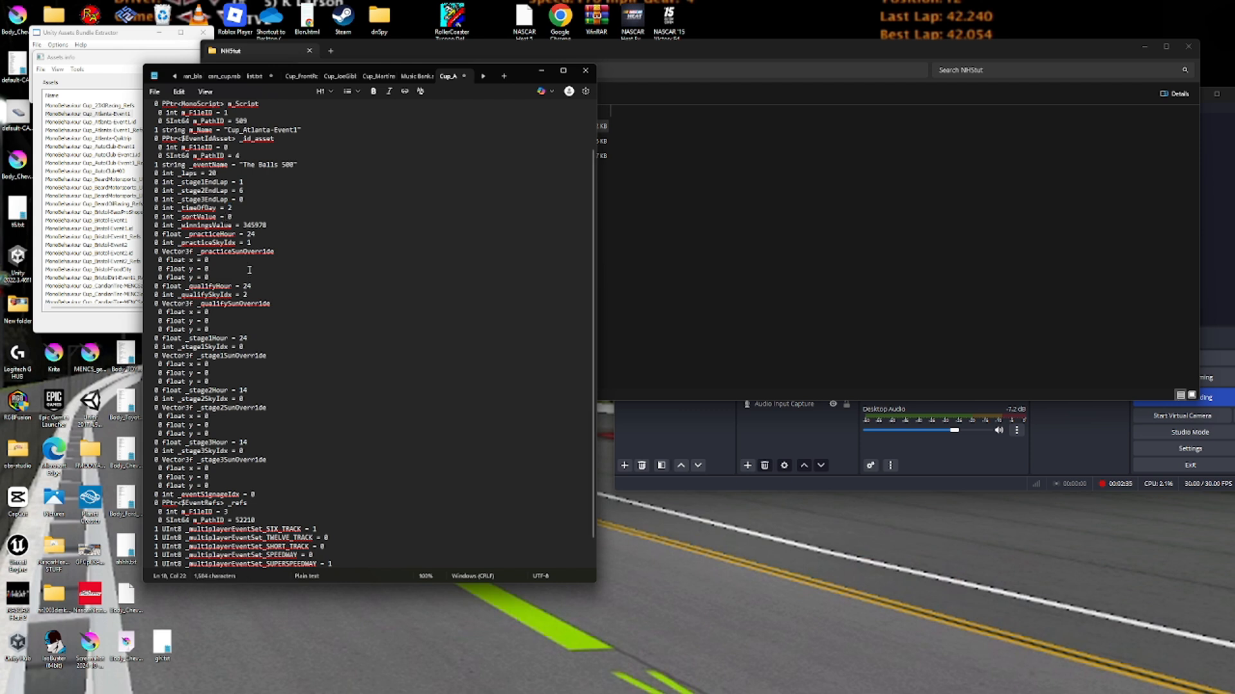
{"action": "mouse_move", "coordinate": [259, 390]}
{"action": "left_mouse_down"}
{"action": "mouse_move", "coordinate": [243, 398]}
{"action": "mouse_move", "coordinate": [251, 383]}
{"action": "left_mouse_up"}
{"action": "left_click", "coordinate": [250, 336]}
{"action": "double_click", "coordinate": [251, 285]}
{"action": "type", "text": "12"}
{"action": "double_click", "coordinate": [245, 338]}
{"action": "type", "text": "16"}
{"action": "double_click", "coordinate": [243, 390]}
{"action": "key", "text": "ctrl+z"}
{"action": "key", "text": "ctrl+z"}
Set _stage1Hour to 12, _stage2Hour to 16 and _stage3Hour to 24.
{"action": "double_click", "coordinate": [242, 339]}
{"action": "type", "text": "12"}
{"action": "double_click", "coordinate": [242, 390]}
{"action": "type", "text": "24"}
{"action": "double_click", "coordinate": [244, 442]}
{"action": "double_click", "coordinate": [243, 390]}
{"action": "type", "text": "16"}
{"action": "double_click", "coordinate": [244, 442]}
{"action": "type", "text": "26"}
{"action": "key", "text": "BackSpace"}
{"action": "type", "text": "34"}
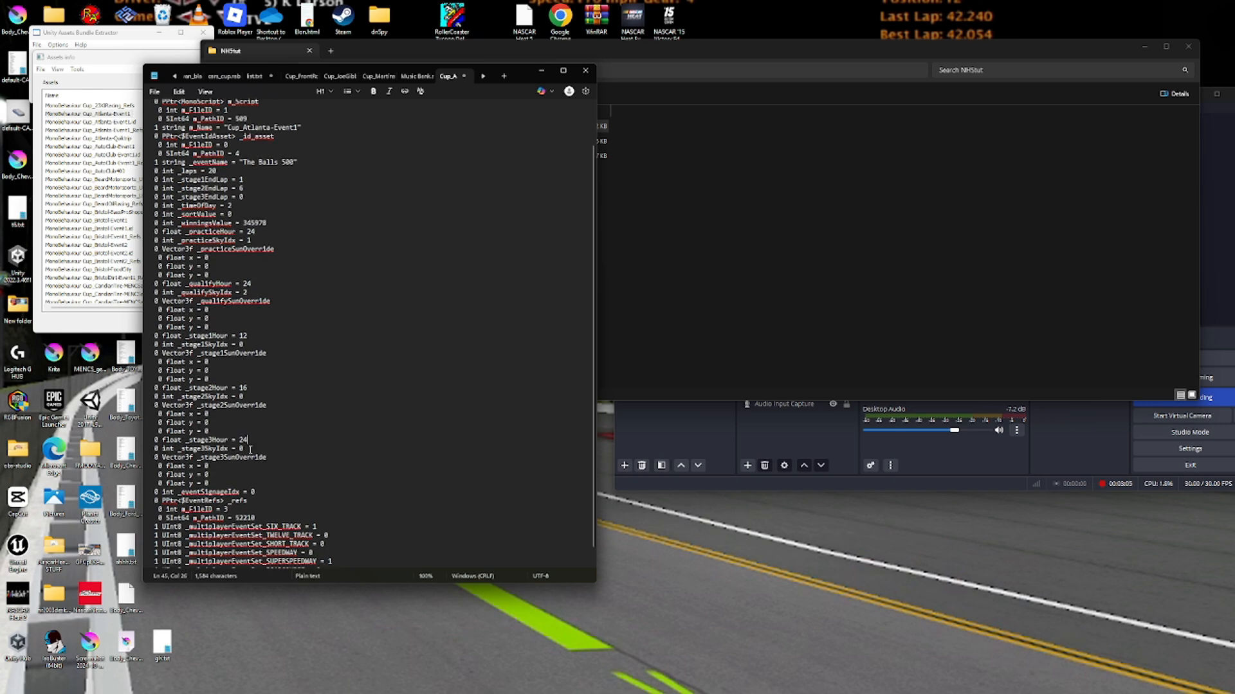
Review the multiplayer event set flags and the _unlockKey line, and close the text dump with its changes saved.
{"action": "scroll", "coordinate": [255, 456], "scroll_direction": "down", "scroll_amount": 1}
{"action": "mouse_move", "coordinate": [318, 503]}
{"action": "left_mouse_down"}
{"action": "mouse_move", "coordinate": [303, 504]}
{"action": "mouse_move", "coordinate": [314, 505]}
{"action": "left_mouse_up"}
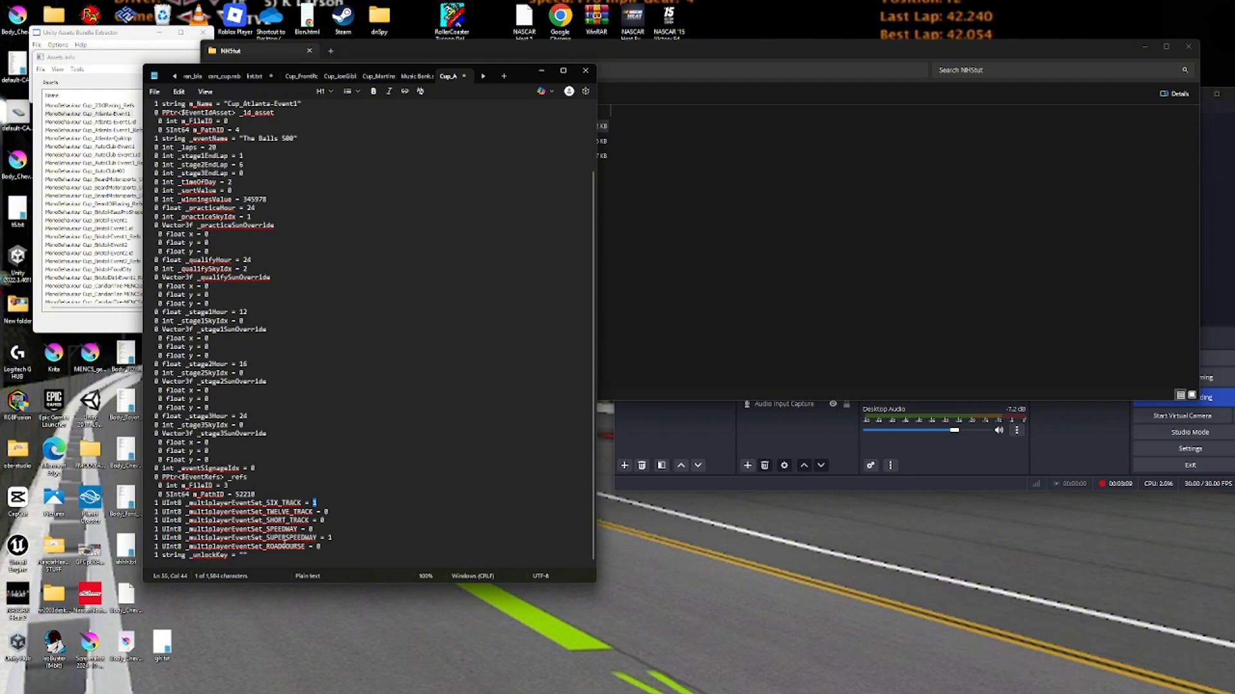
{"action": "left_click", "coordinate": [244, 555]}
{"action": "left_click_drag", "start_coordinate": [244, 555], "coordinate": [143, 555]}
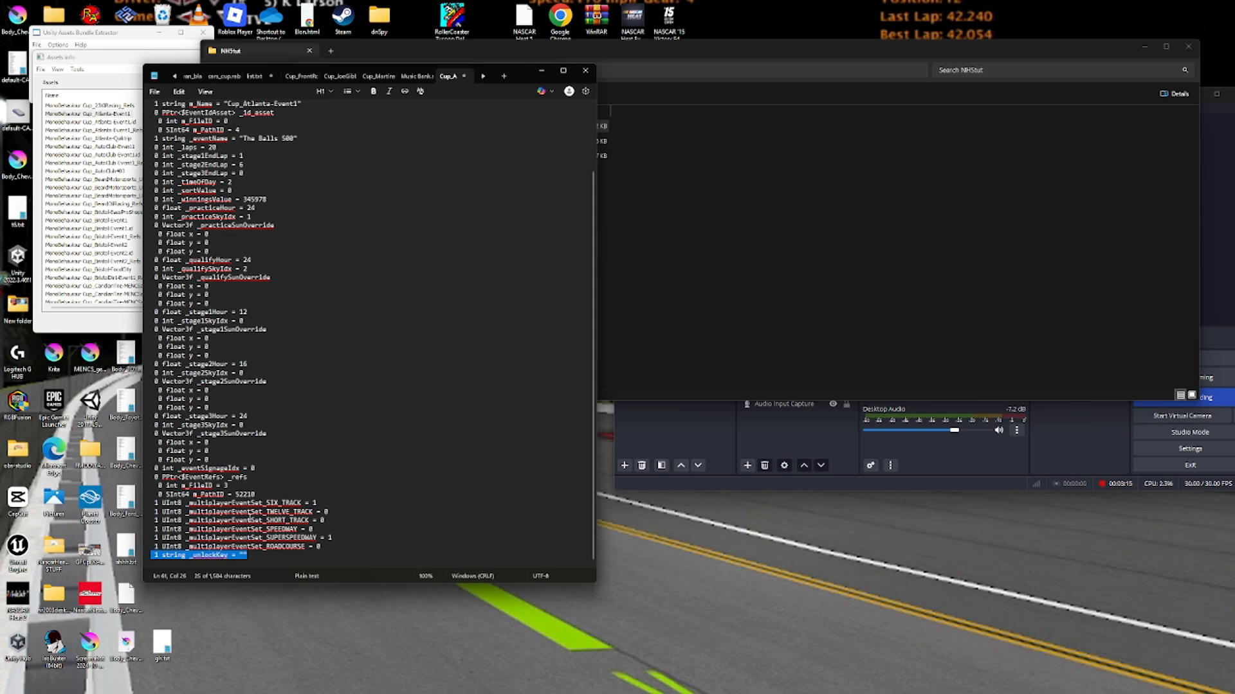
{"action": "scroll", "coordinate": [183, 407], "scroll_direction": "up", "scroll_amount": 3}
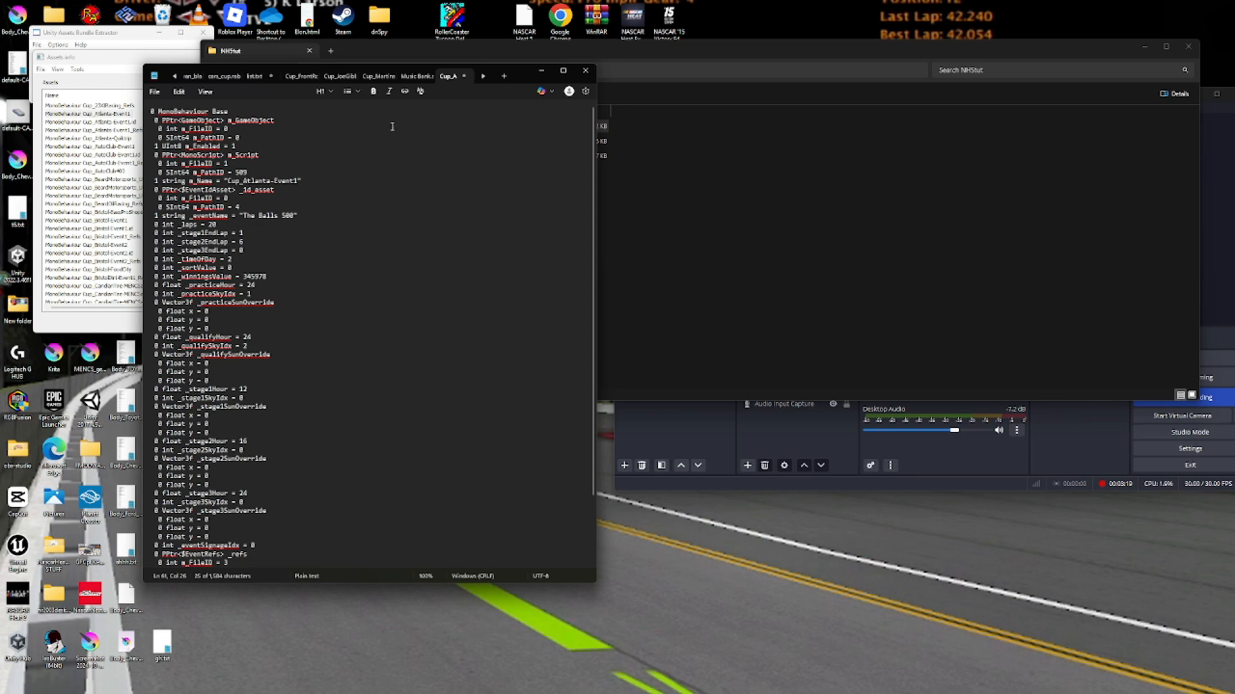
{"action": "left_click", "coordinate": [464, 76]}
{"action": "left_click", "coordinate": [294, 355]}
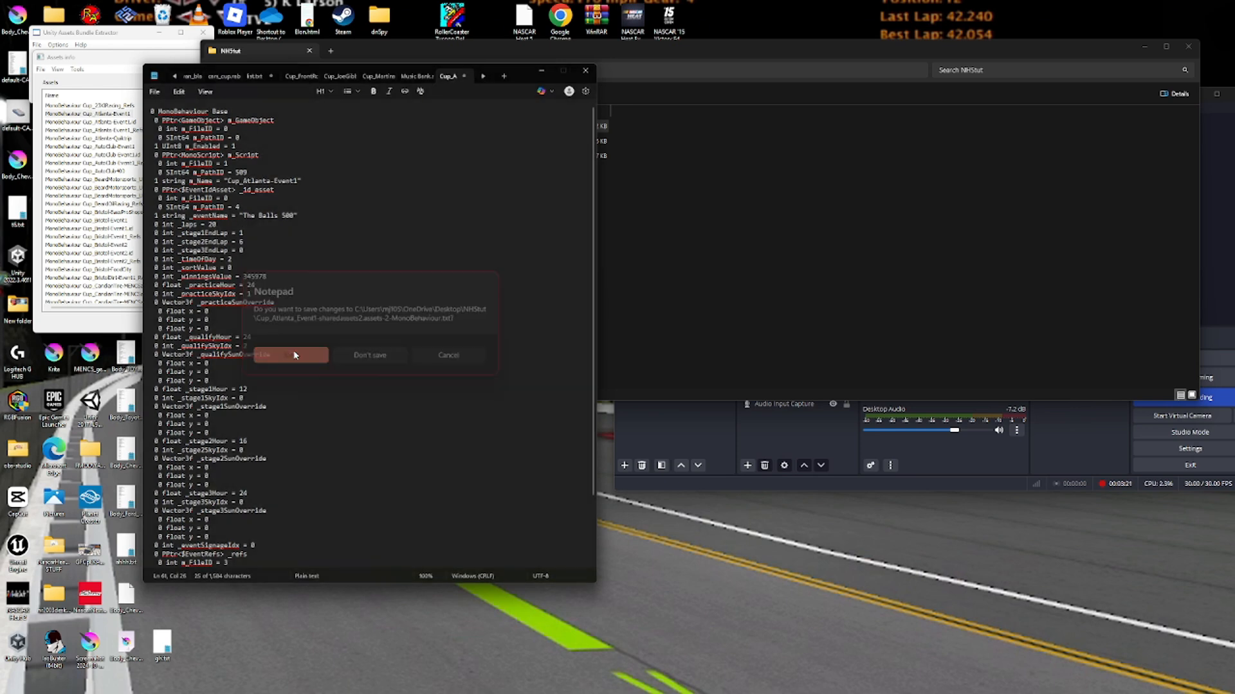
Switch to Unity Assets Bundle Extractor and import the edited Cup_Atlanta_Event1 text dump from NH5tut into its MonoBehaviour asset.
{"action": "left_click", "coordinate": [107, 114]}
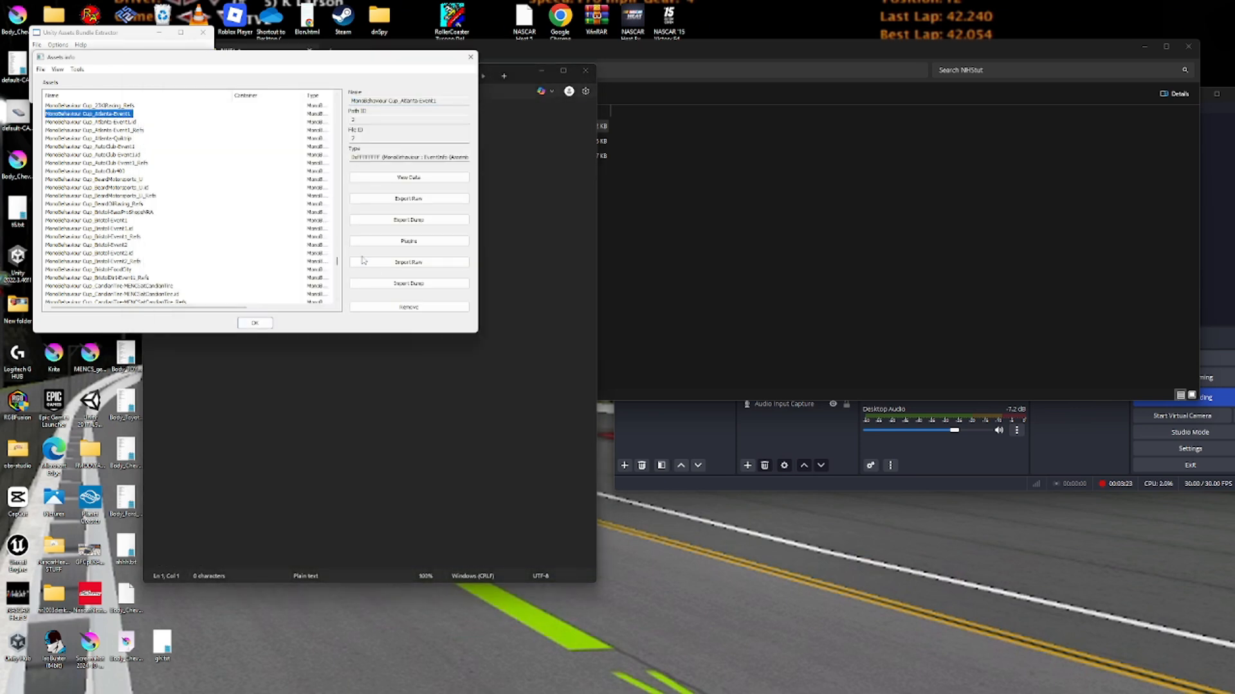
{"action": "left_click", "coordinate": [373, 283]}
{"action": "left_click", "coordinate": [167, 151]}
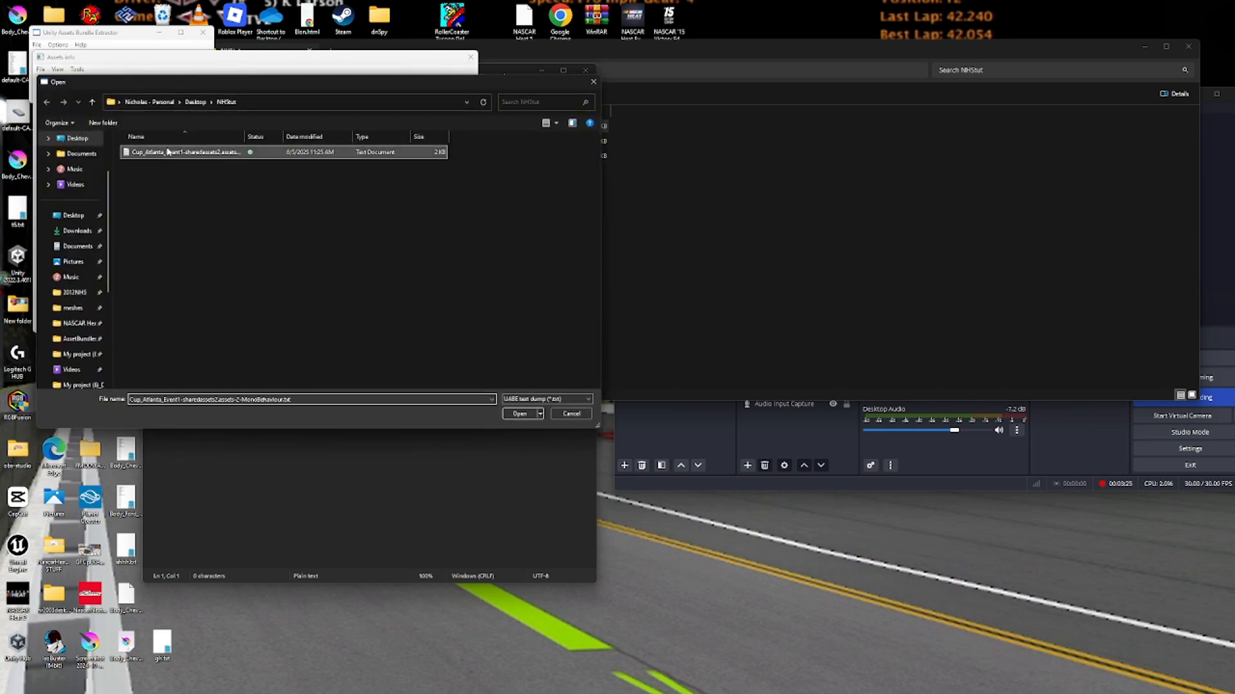
{"action": "double_click", "coordinate": [167, 151]}
Confirm the asset changes and save the modified file as sharedassets2x.assets in the NASCARHeat5_Data folder.
{"action": "left_click", "coordinate": [269, 324]}
{"action": "left_click", "coordinate": [588, 376]}
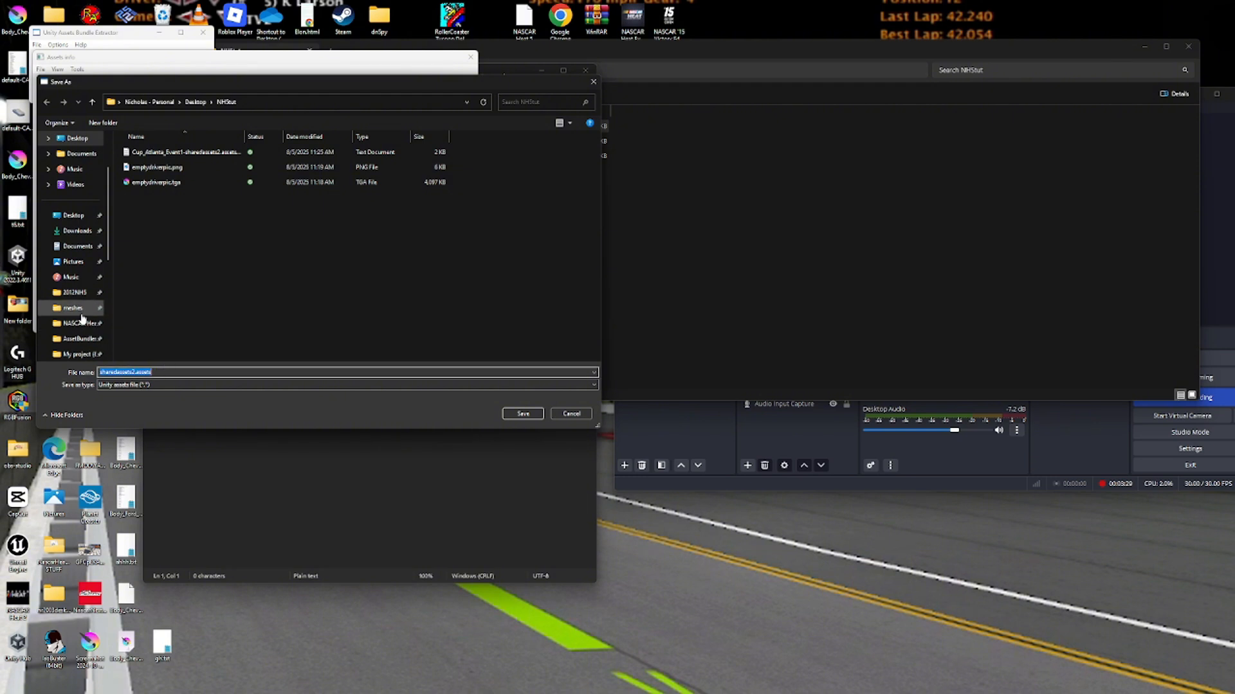
{"action": "scroll", "coordinate": [80, 289], "scroll_direction": "down", "scroll_amount": 3}
{"action": "left_click", "coordinate": [86, 262]}
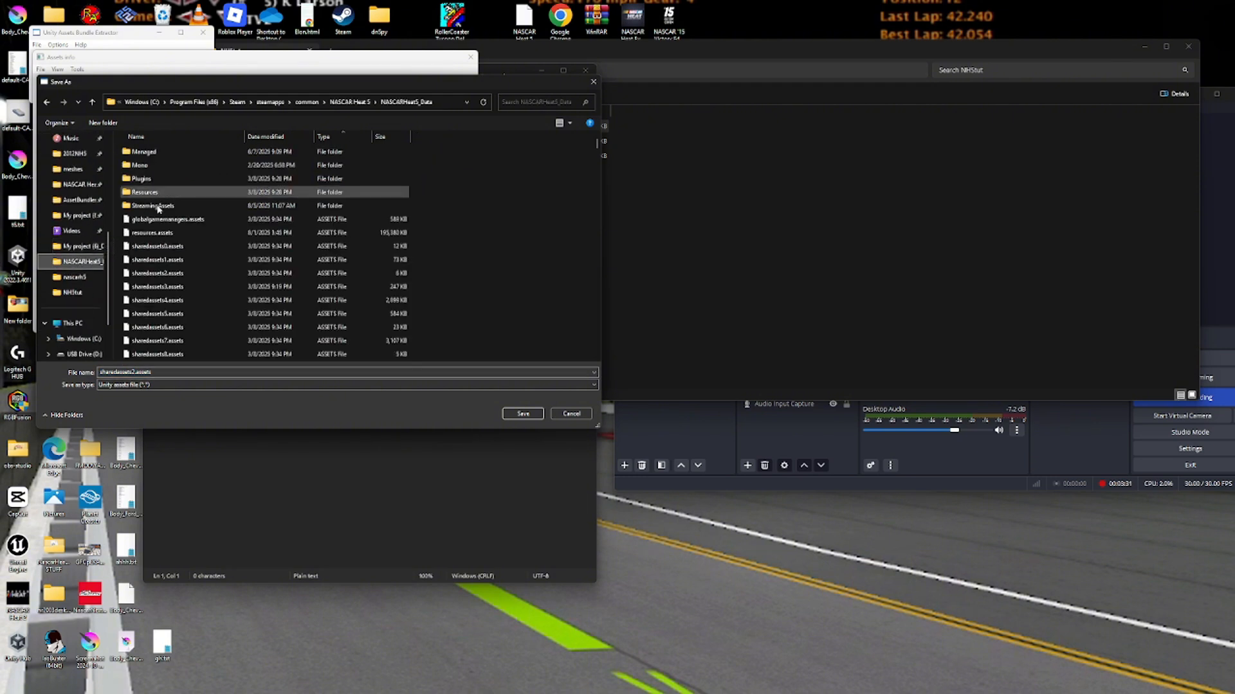
{"action": "double_click", "coordinate": [133, 372]}
{"action": "left_click", "coordinate": [134, 372]}
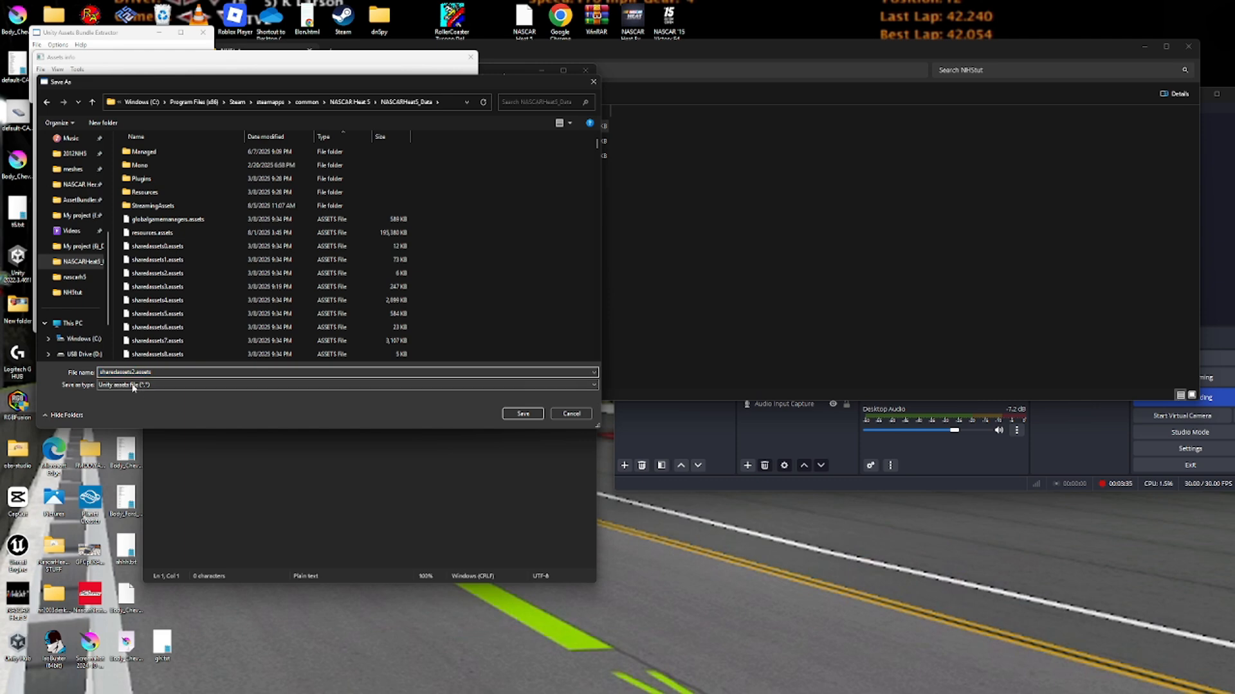
{"action": "type", "text": "x"}
{"action": "left_click", "coordinate": [521, 417]}
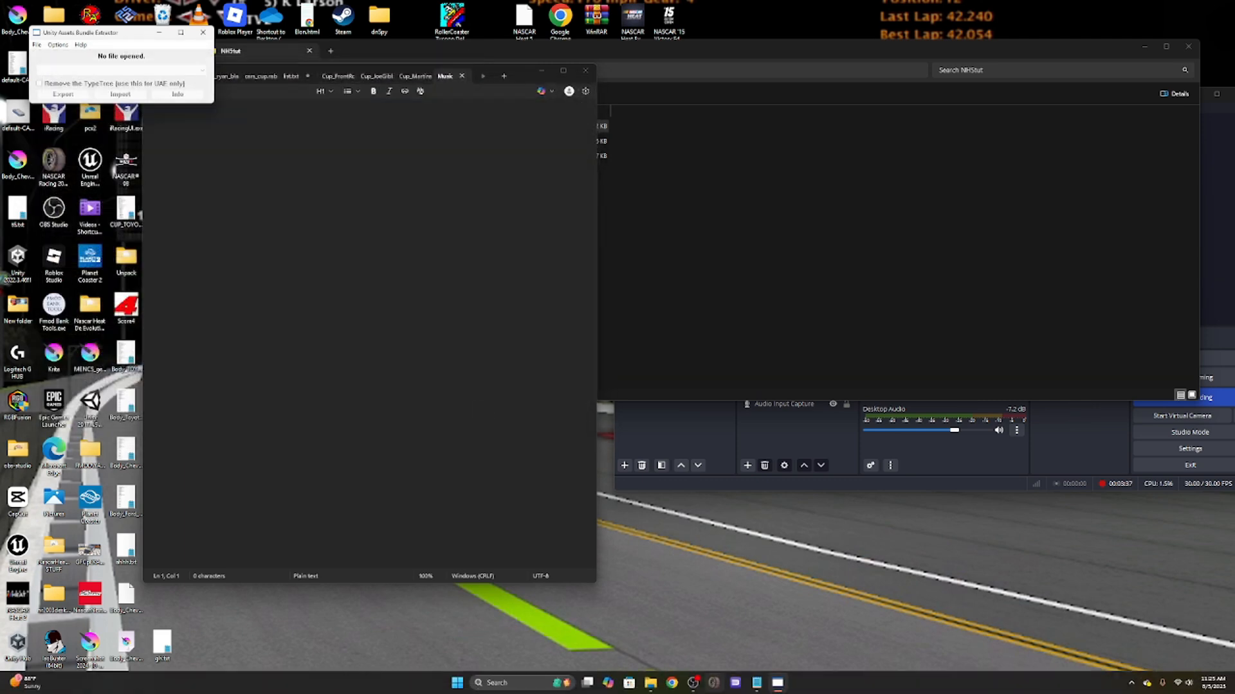
In File Explorer, make a backup copy of sharedassets2.assets within the NASCARHeat5_Data folder and delete the original.
{"action": "left_click", "coordinate": [650, 683]}
{"action": "scroll", "coordinate": [238, 334], "scroll_direction": "down", "scroll_amount": 2}
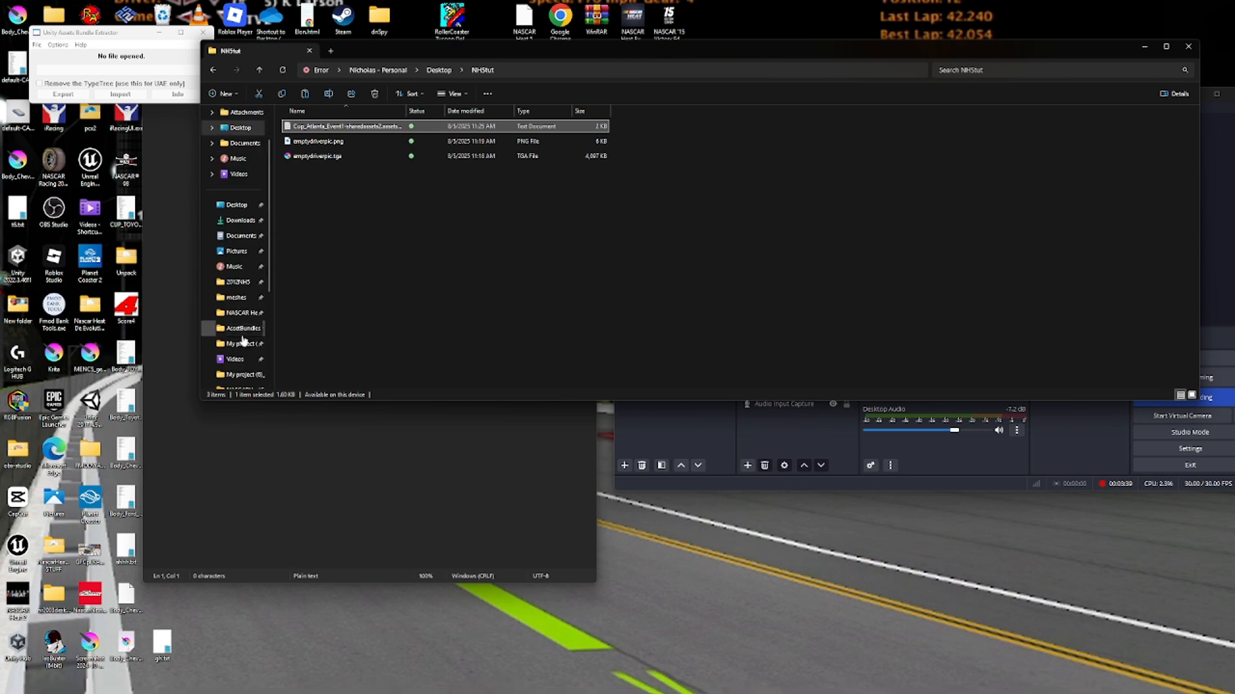
{"action": "left_click", "coordinate": [241, 266]}
{"action": "double_click", "coordinate": [325, 138]}
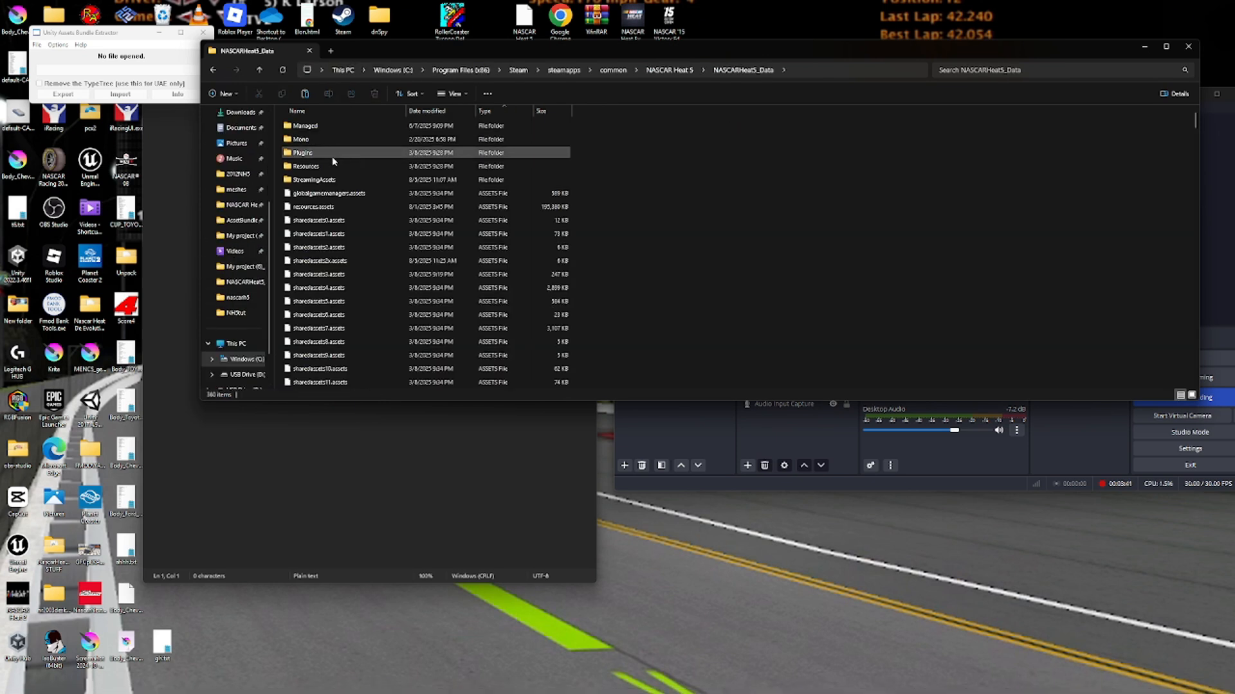
{"action": "left_click", "coordinate": [339, 248]}
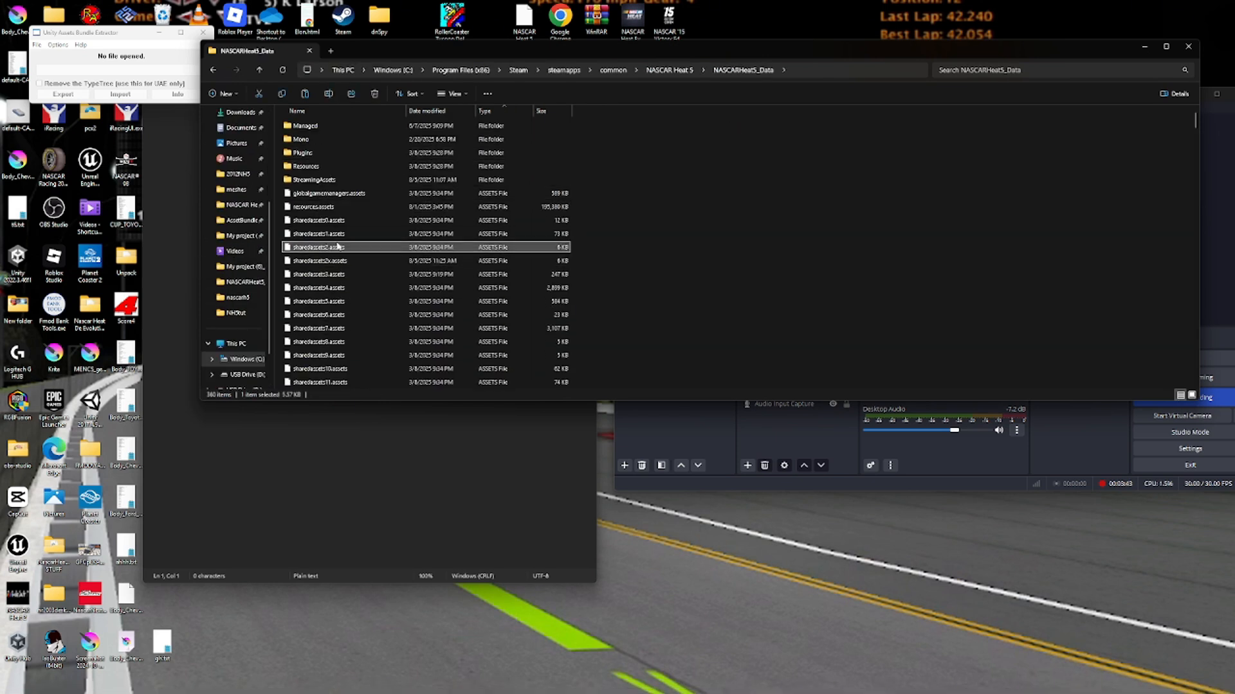
{"action": "key", "text": "Delete"}
{"action": "key", "text": "ctrl+z"}
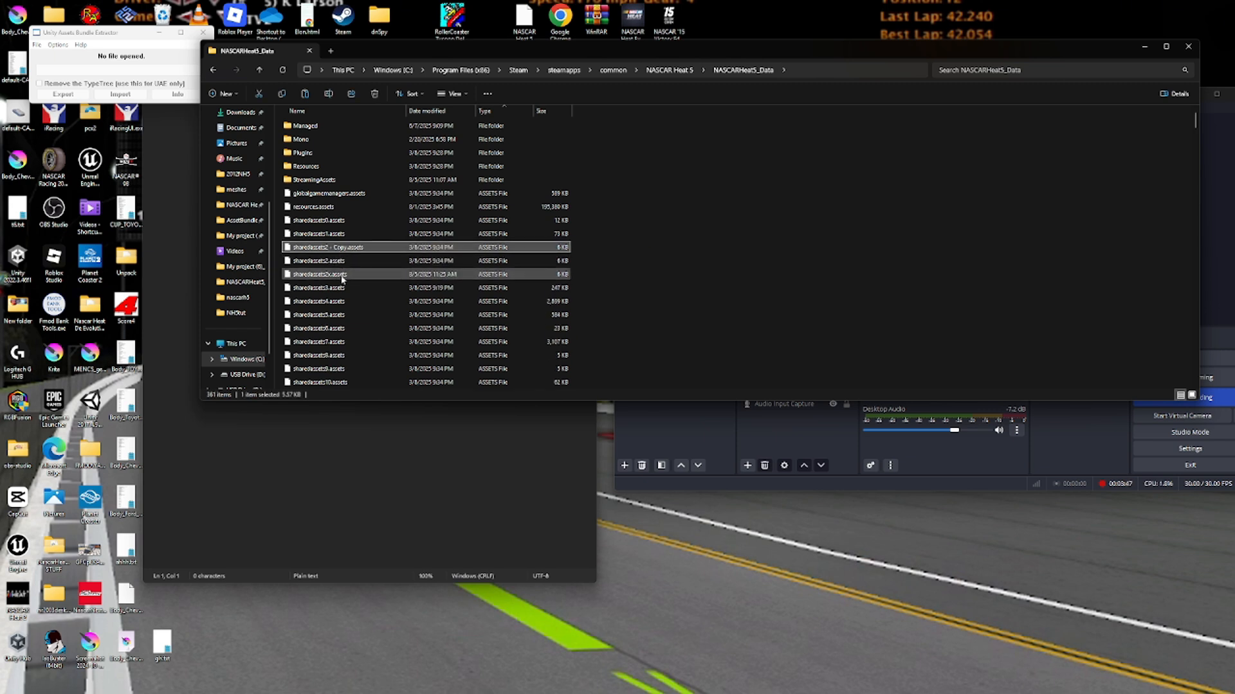
{"action": "key", "text": "ctrl+c"}
{"action": "key", "text": "ctrl+v"}
{"action": "key", "text": "Delete"}
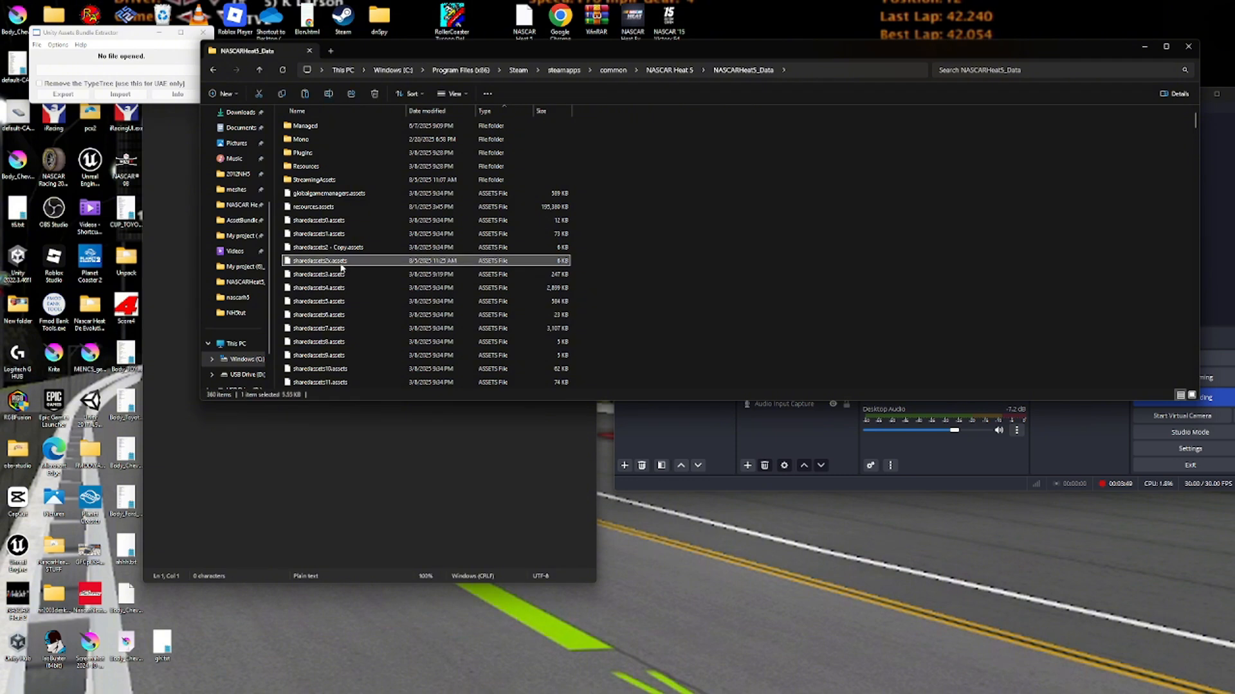
Rename the modified sharedassets2x.assets file to sharedassets2.assets.
{"action": "right_click", "coordinate": [351, 265]}
{"action": "left_click", "coordinate": [413, 278]}
{"action": "left_click", "coordinate": [330, 261]}
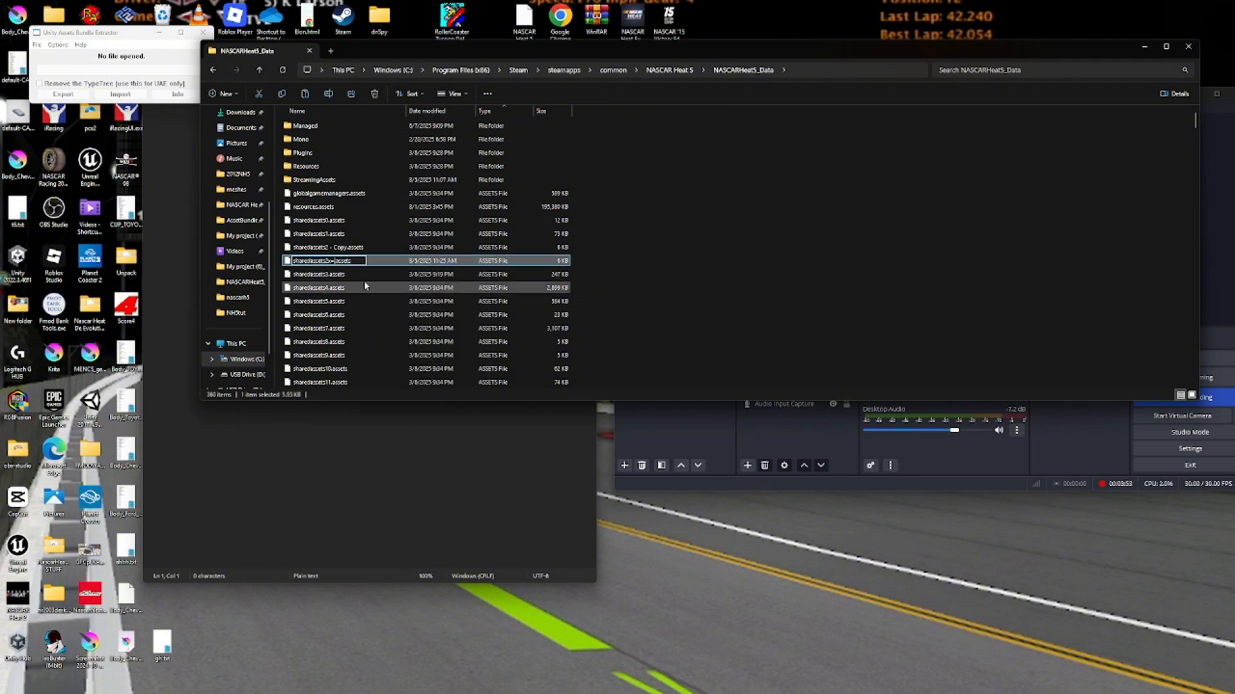
{"action": "key", "text": "Delete"}
{"action": "key", "text": "Return"}
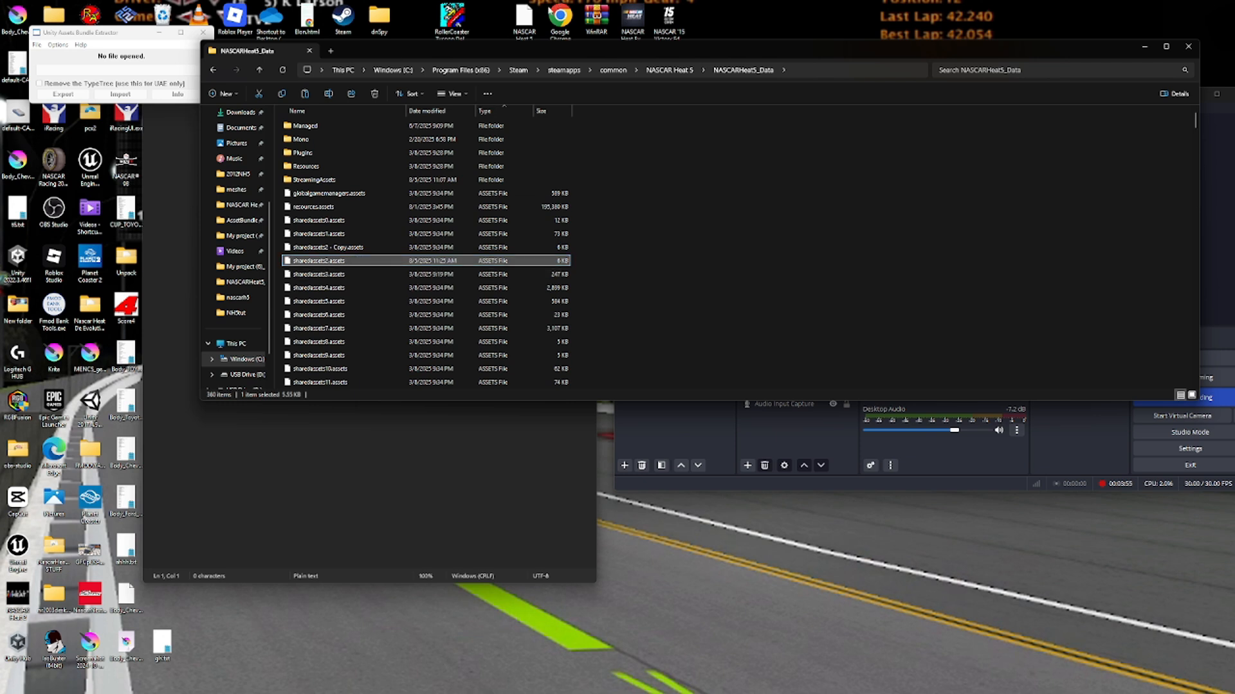
Launch NASCAR Heat 5 and proceed through Race Now, accepting the preselected series and driver, to the track selection.
{"action": "left_click", "coordinate": [516, 30]}
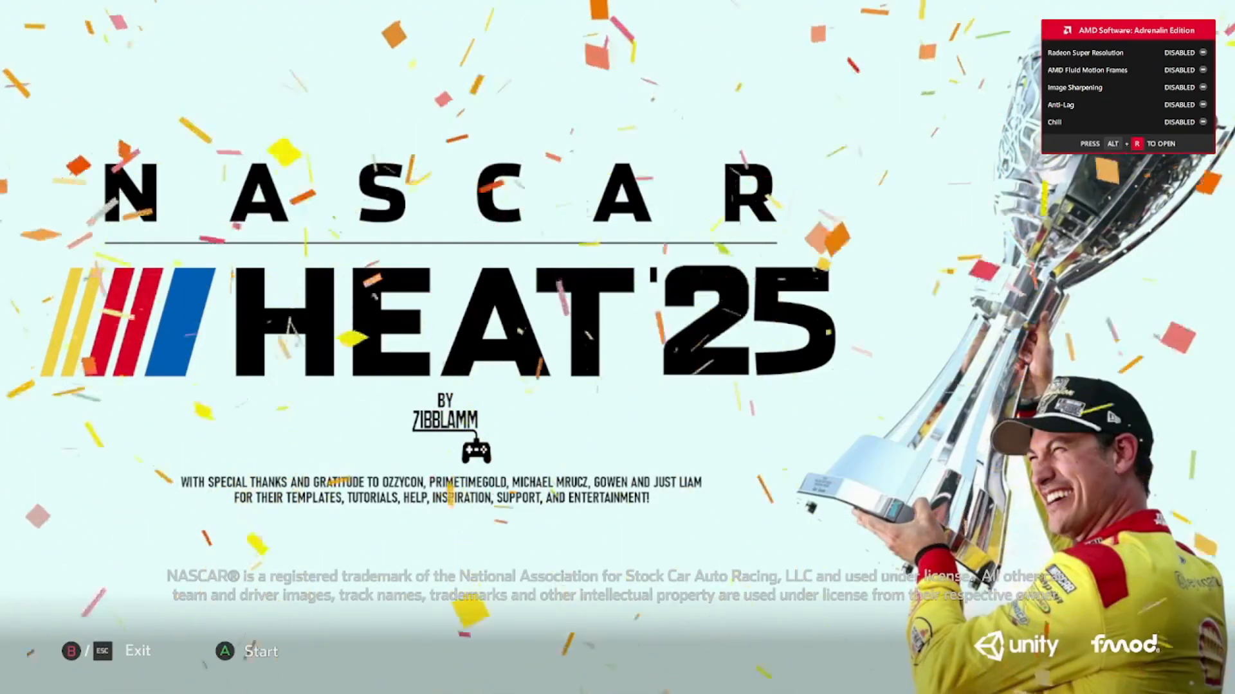
{"action": "key", "text": "Return"}
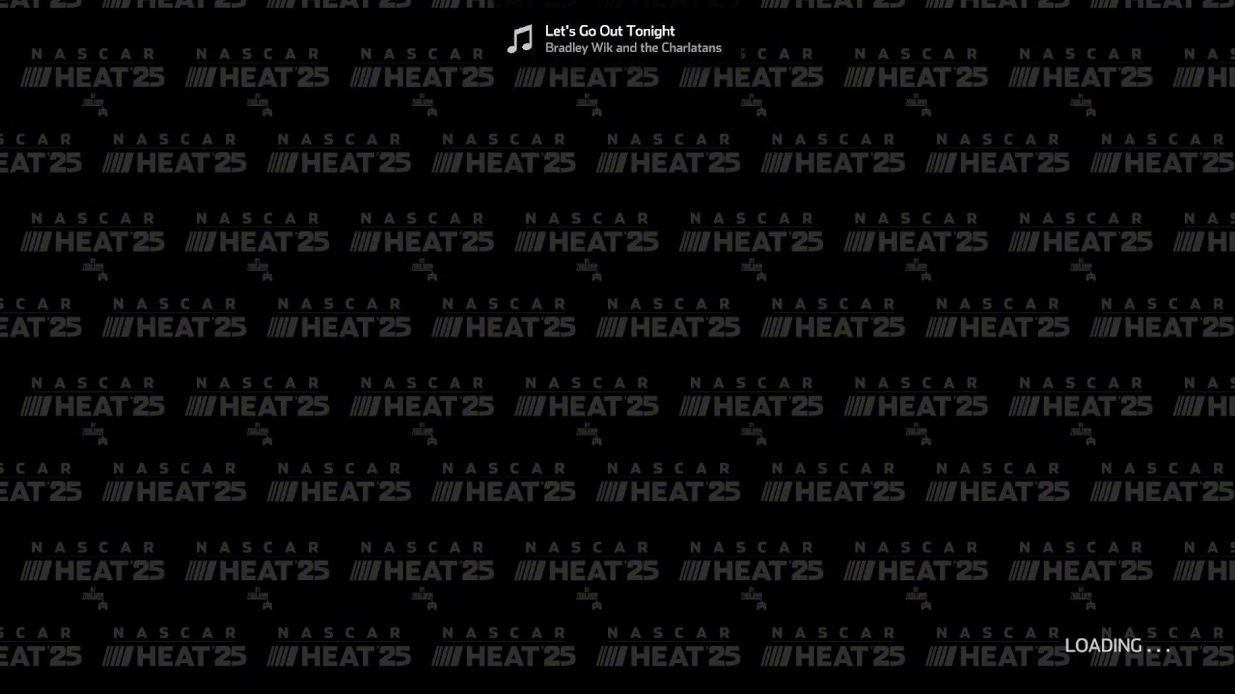
{"action": "key", "text": "Return"}
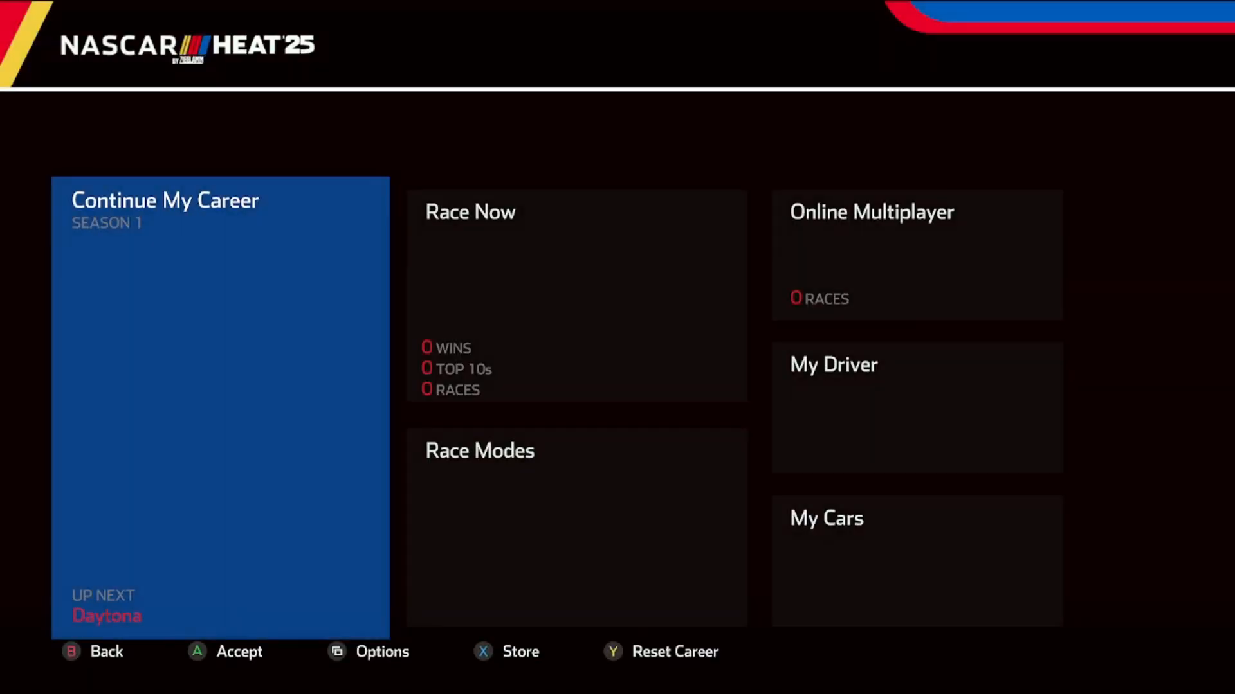
{"action": "key", "text": "Right"}
{"action": "key", "text": "Return"}
{"action": "key", "text": "Return"}
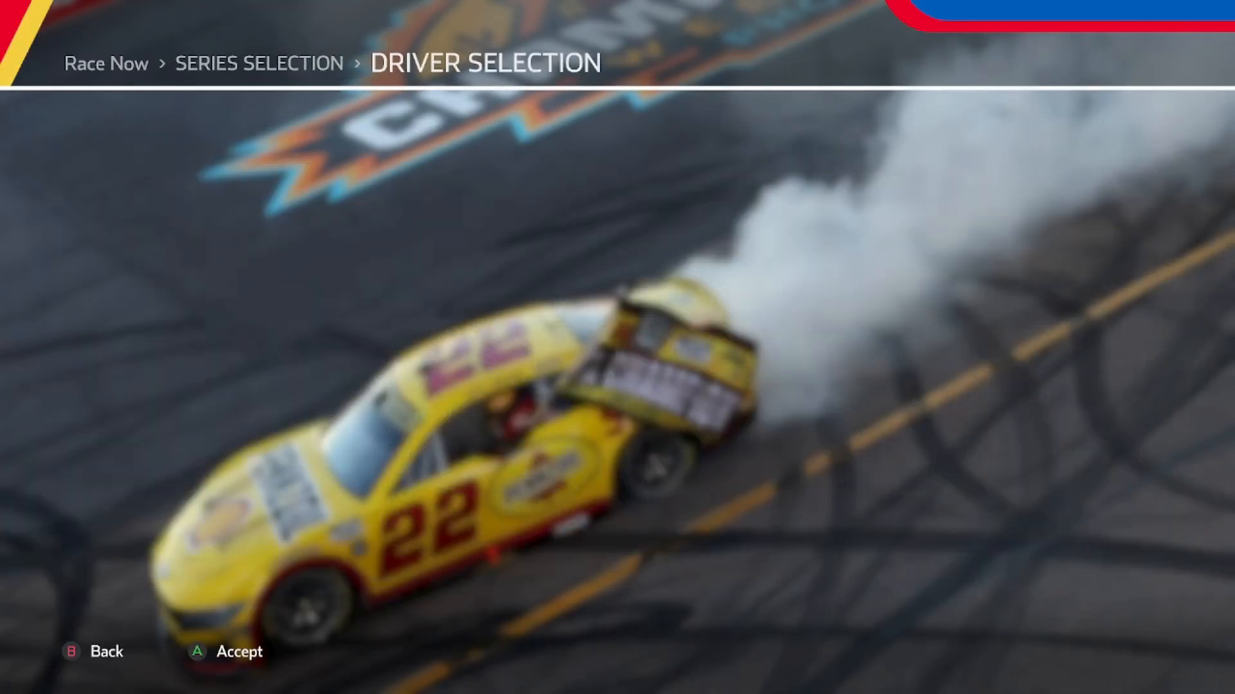
{"action": "key", "text": "Return"}
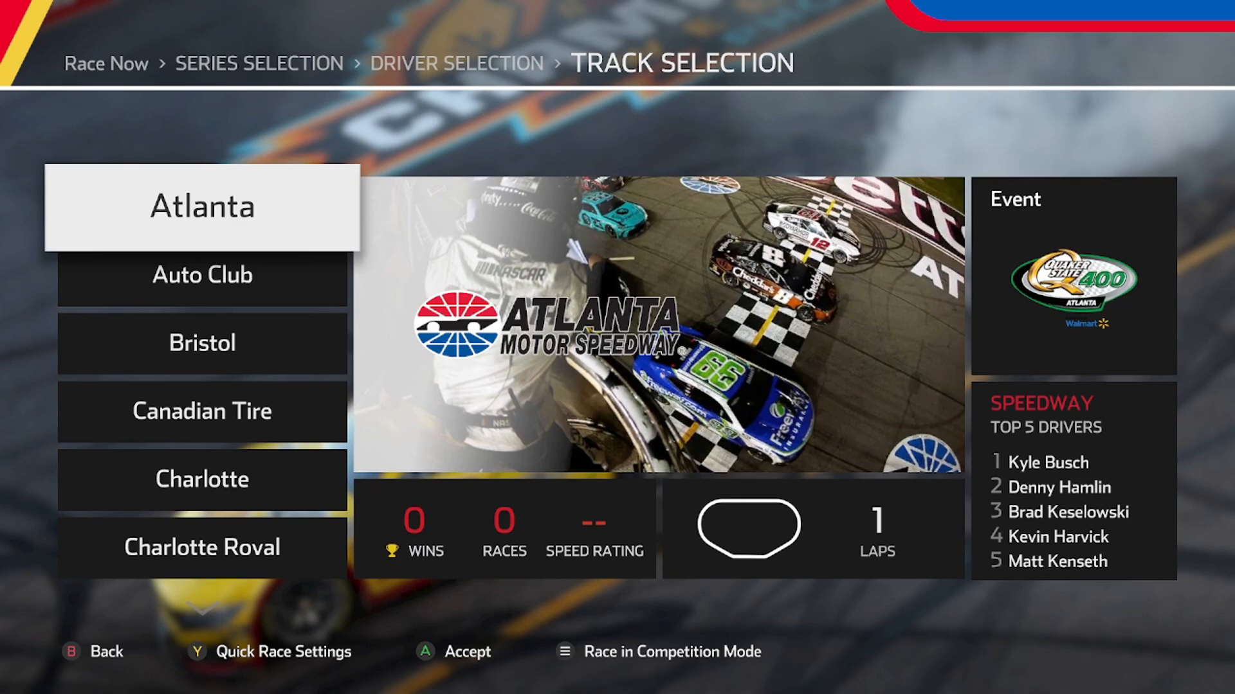
Review the quick race gameplay settings down to Damage, save them, and start the race at Atlanta.
{"action": "key", "text": "y"}
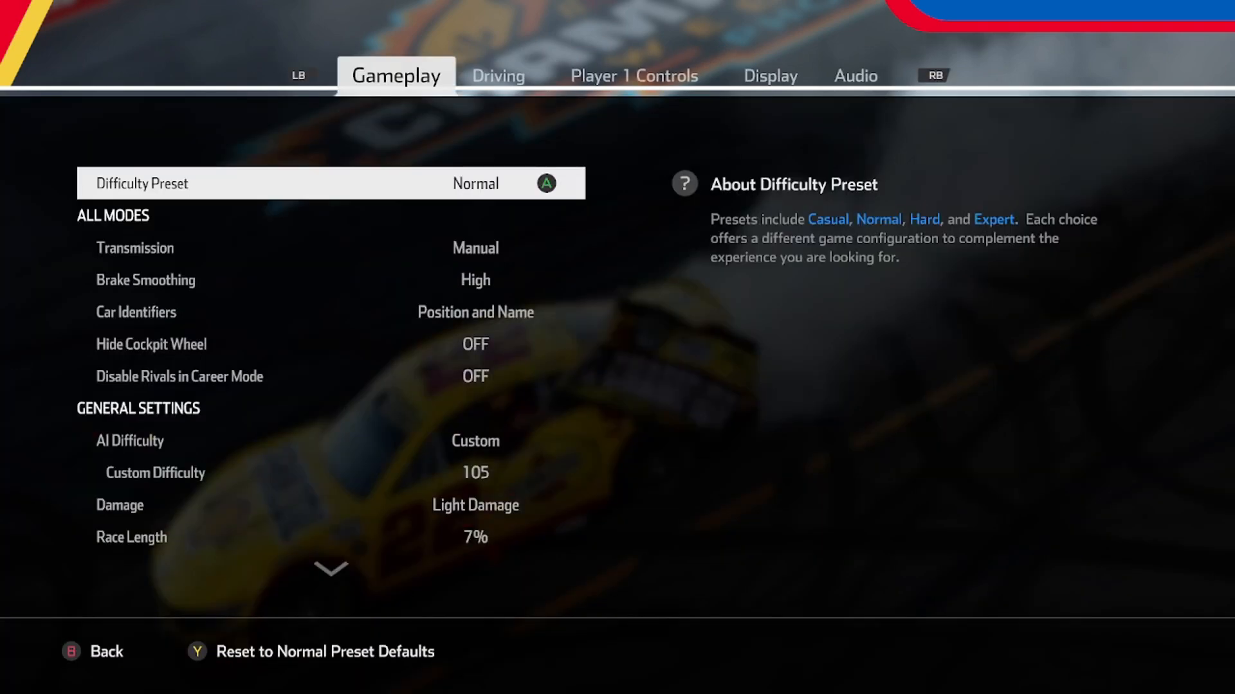
{"action": "key", "text": "Down"}
{"action": "key", "text": "Down"}
{"action": "key", "text": "Down"}
{"action": "key", "text": "Down"}
{"action": "key", "text": "Down"}
{"action": "key", "text": "Down"}
{"action": "key", "text": "Down"}
{"action": "key", "text": "Down"}
{"action": "key", "text": "Escape"}
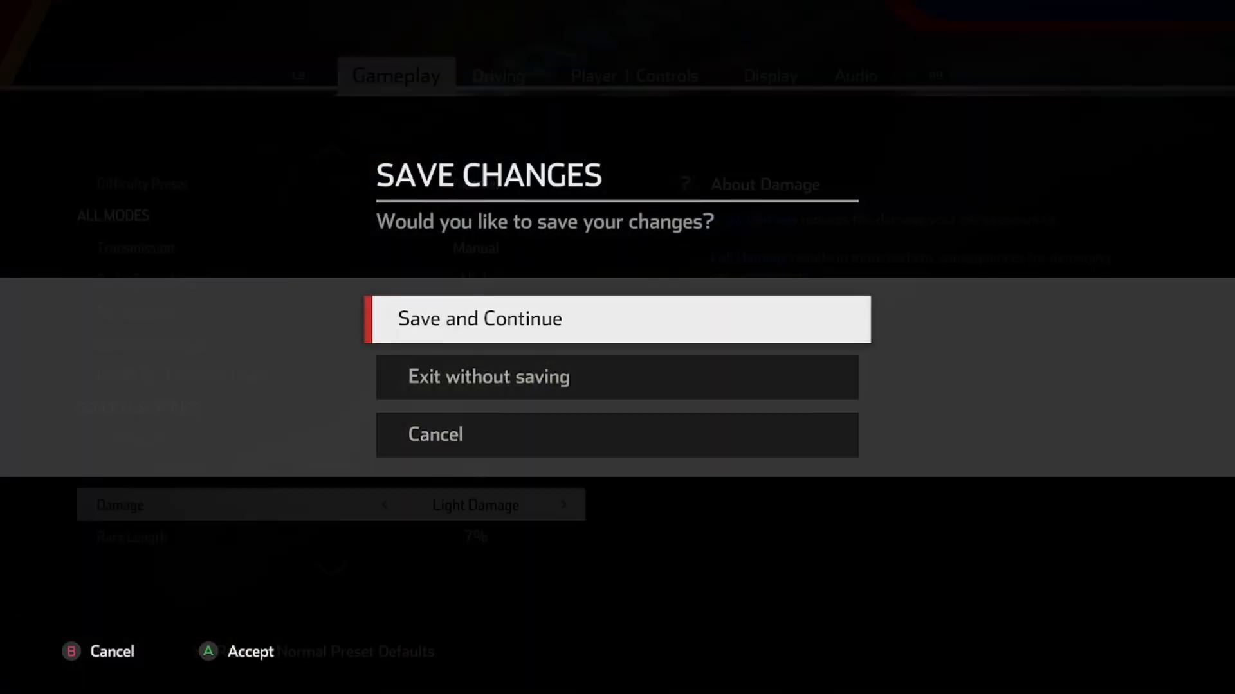
{"action": "key", "text": "Return"}
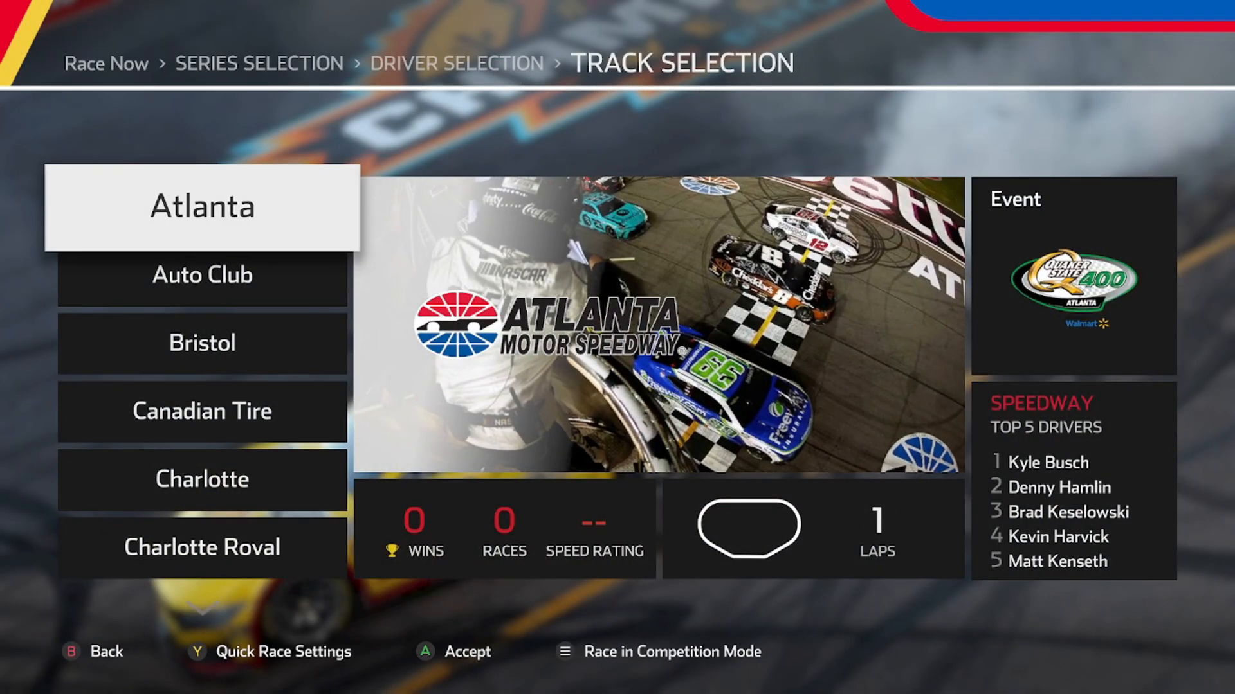
{"action": "key", "text": "Return"}
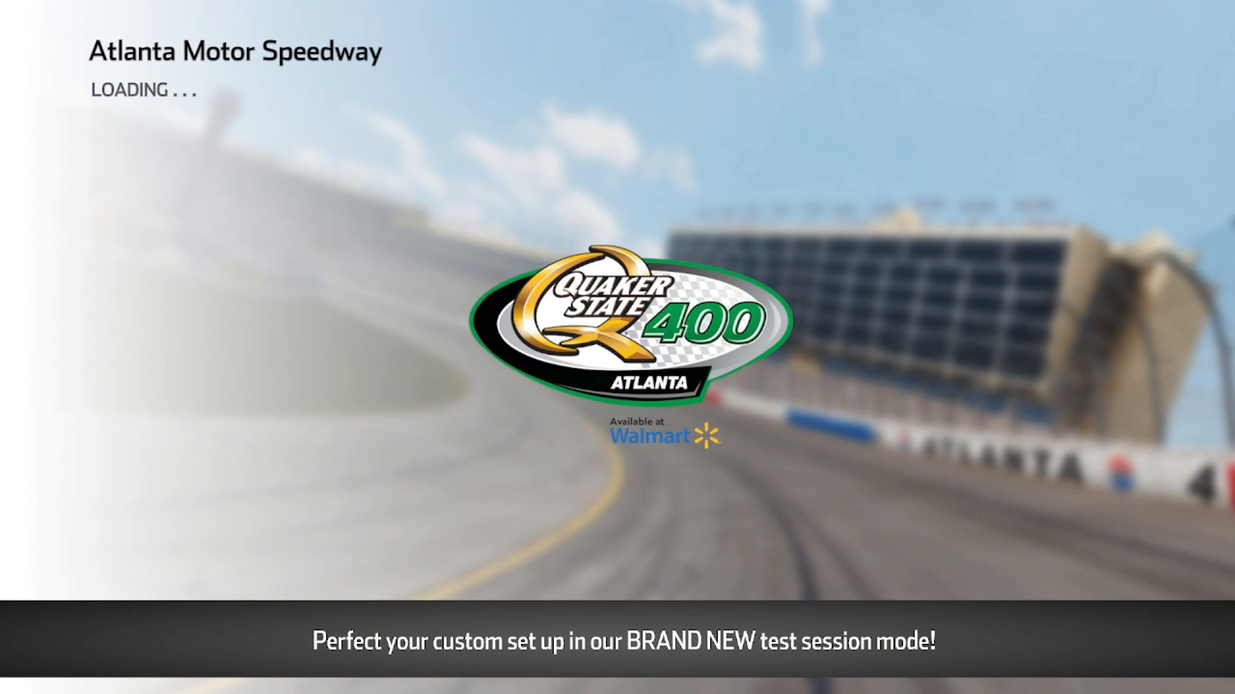
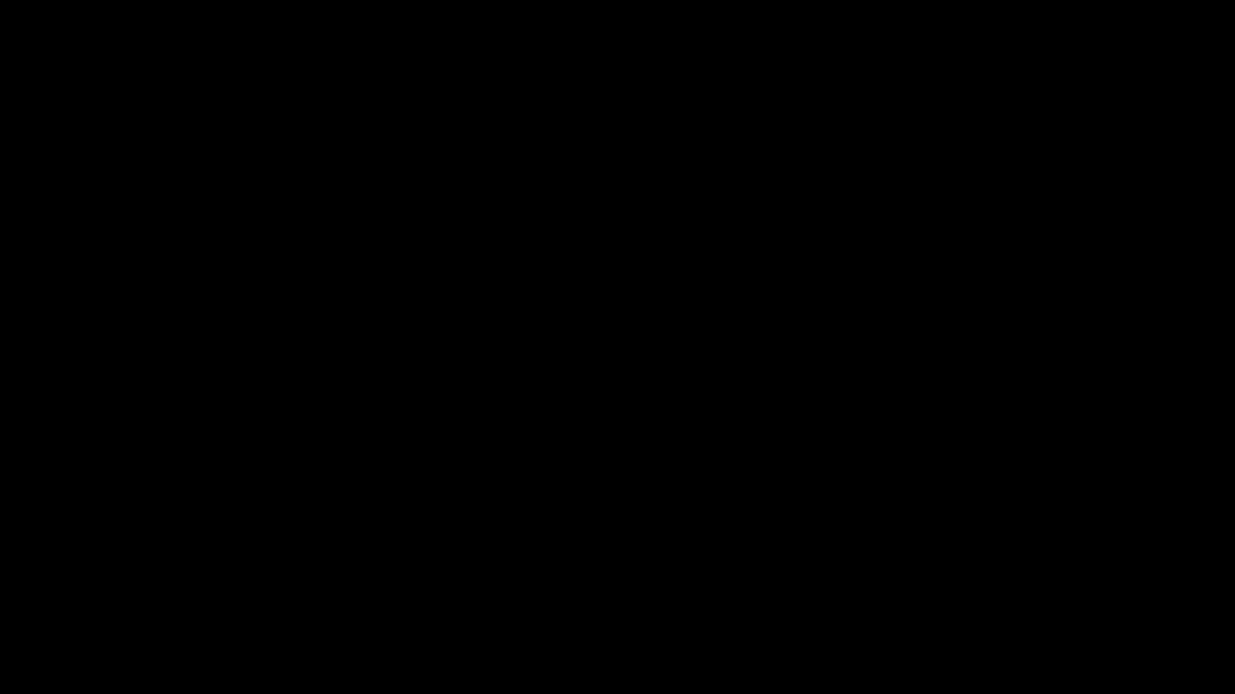
Leave the game for dnSpy and examine the DAY and NIGHT constants of the TimeOfDay enum.
{"action": "key", "text": "super"}
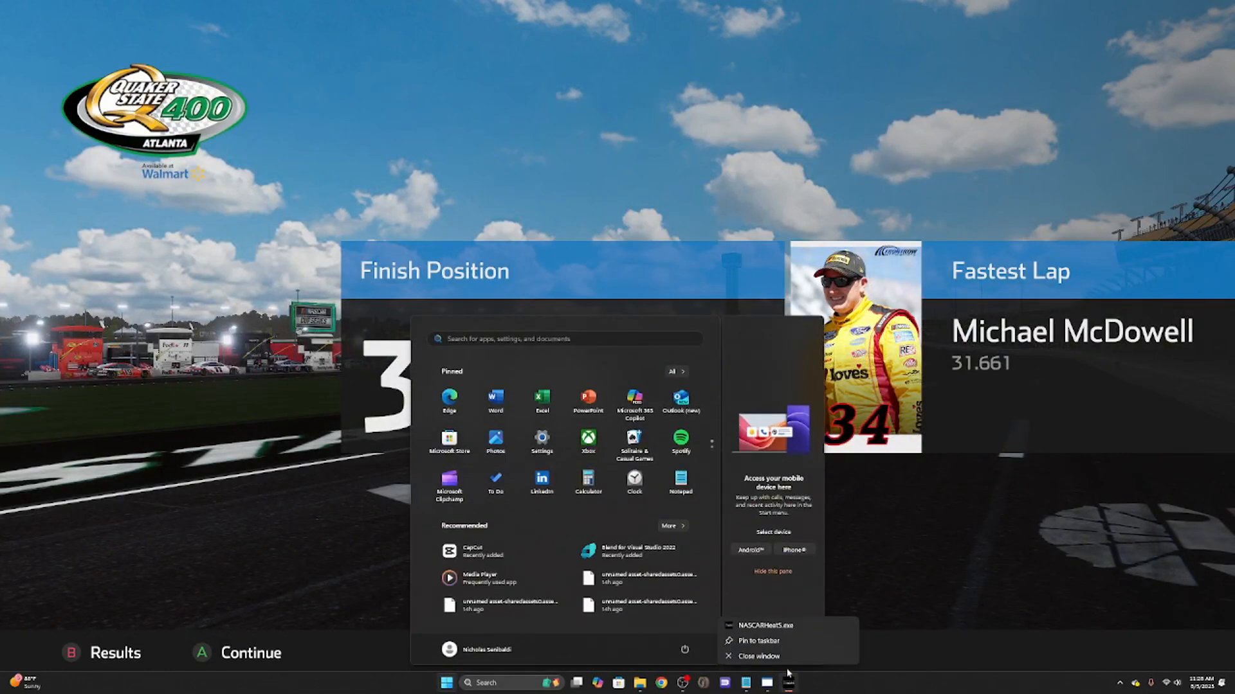
{"action": "left_click", "coordinate": [686, 684]}
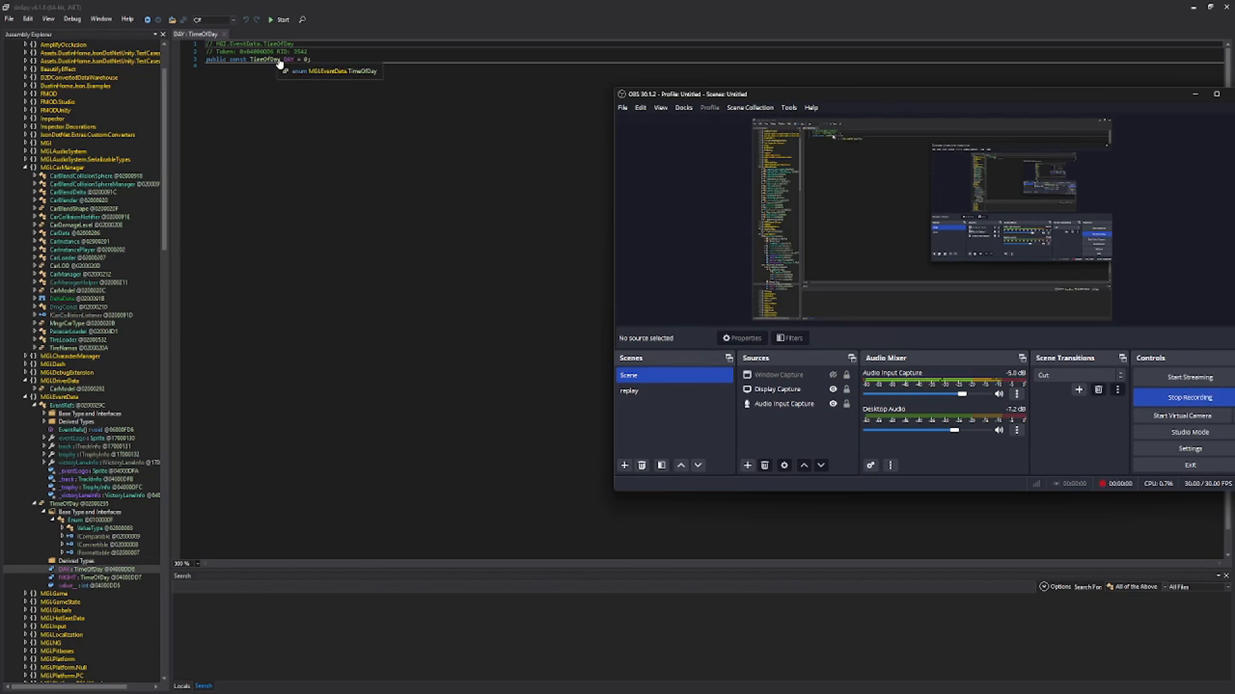
{"action": "left_click", "coordinate": [288, 60]}
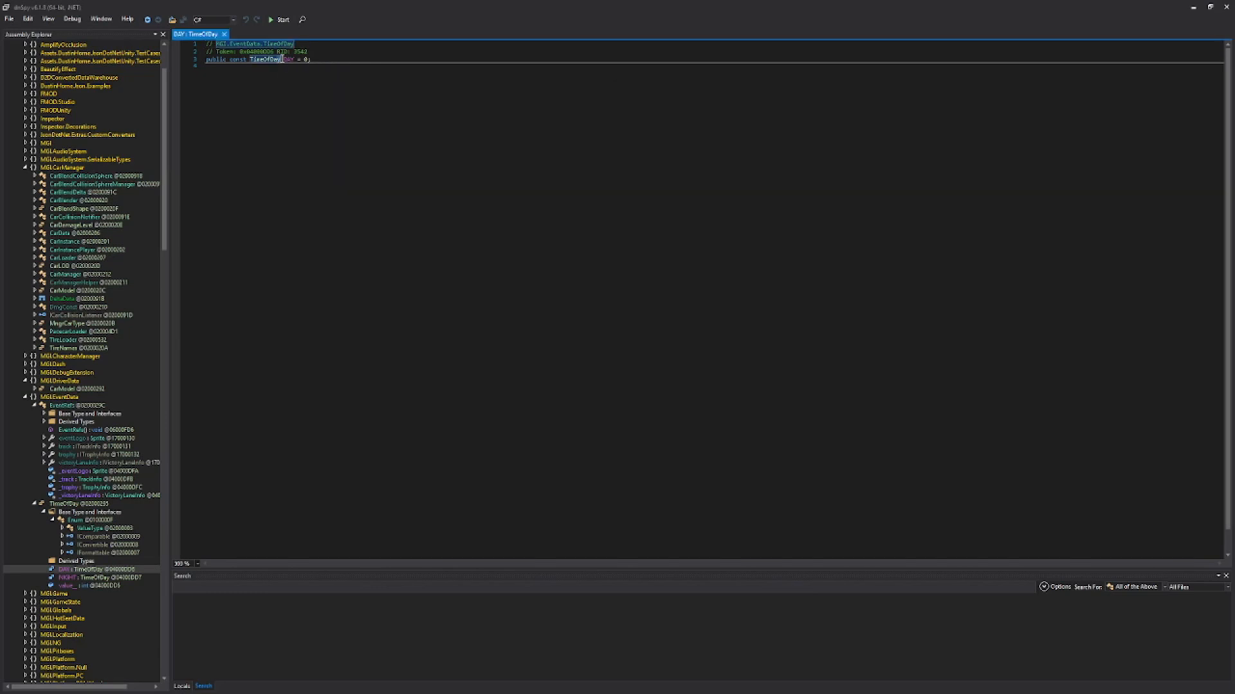
{"action": "left_click_drag", "start_coordinate": [313, 61], "coordinate": [290, 62]}
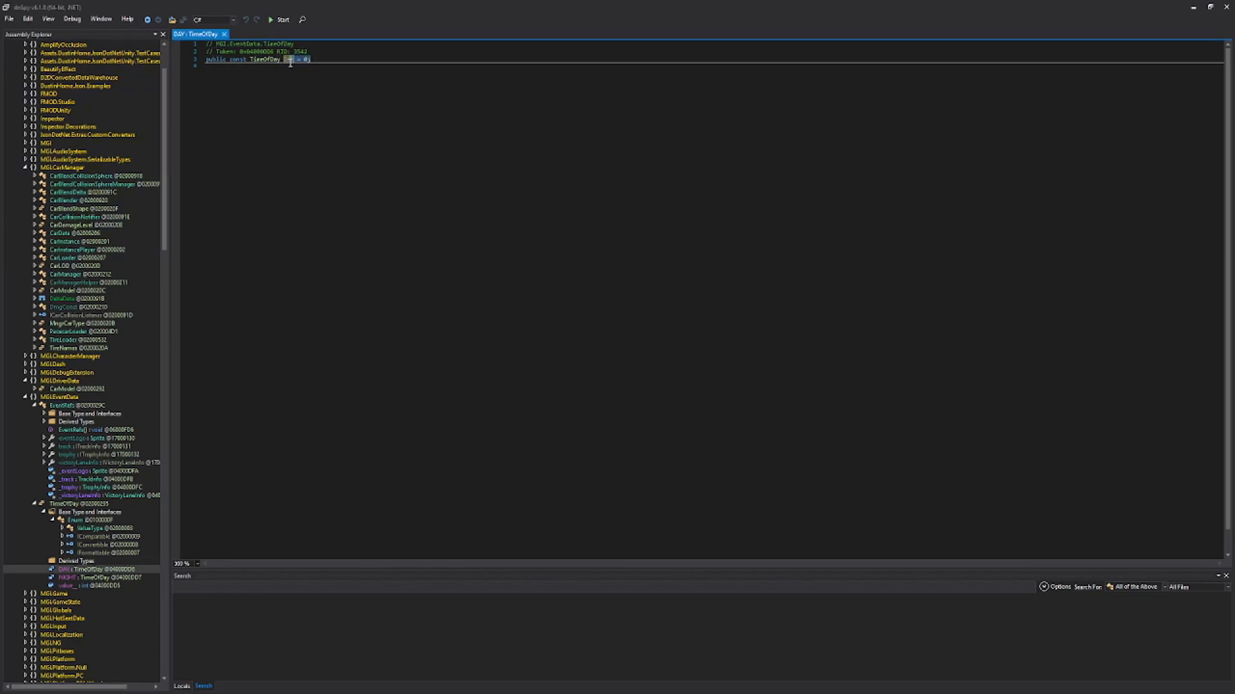
{"action": "left_click", "coordinate": [103, 577]}
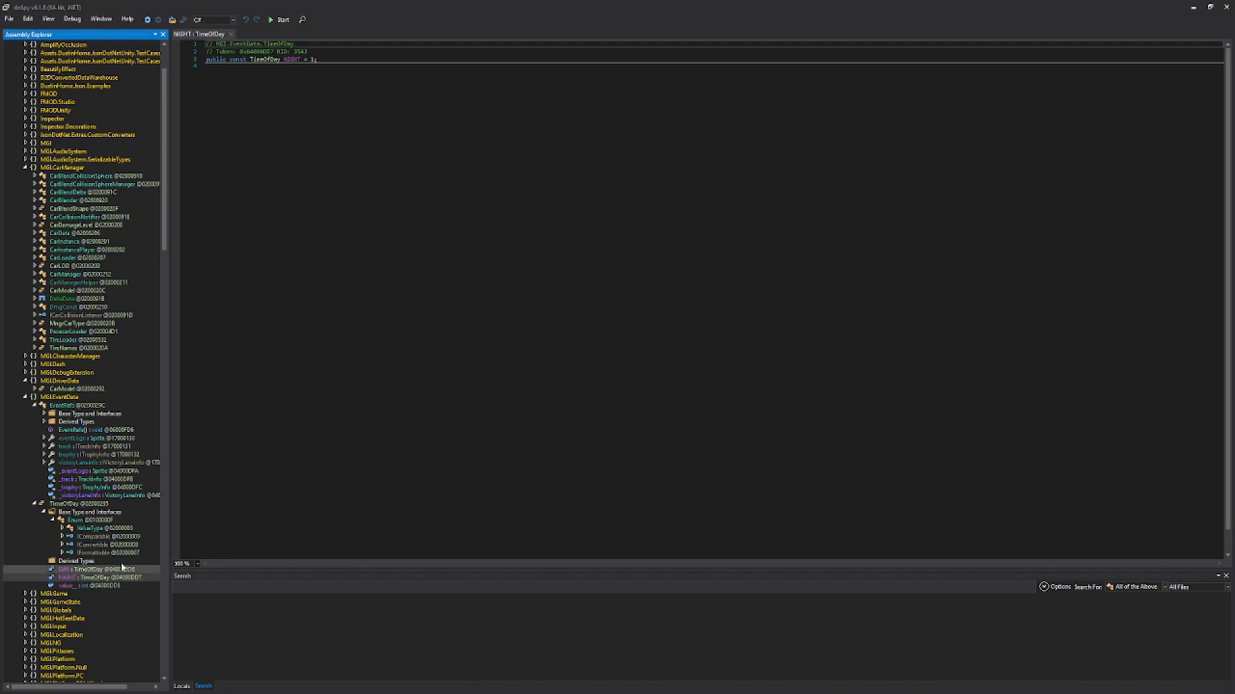
{"action": "left_click", "coordinate": [312, 59]}
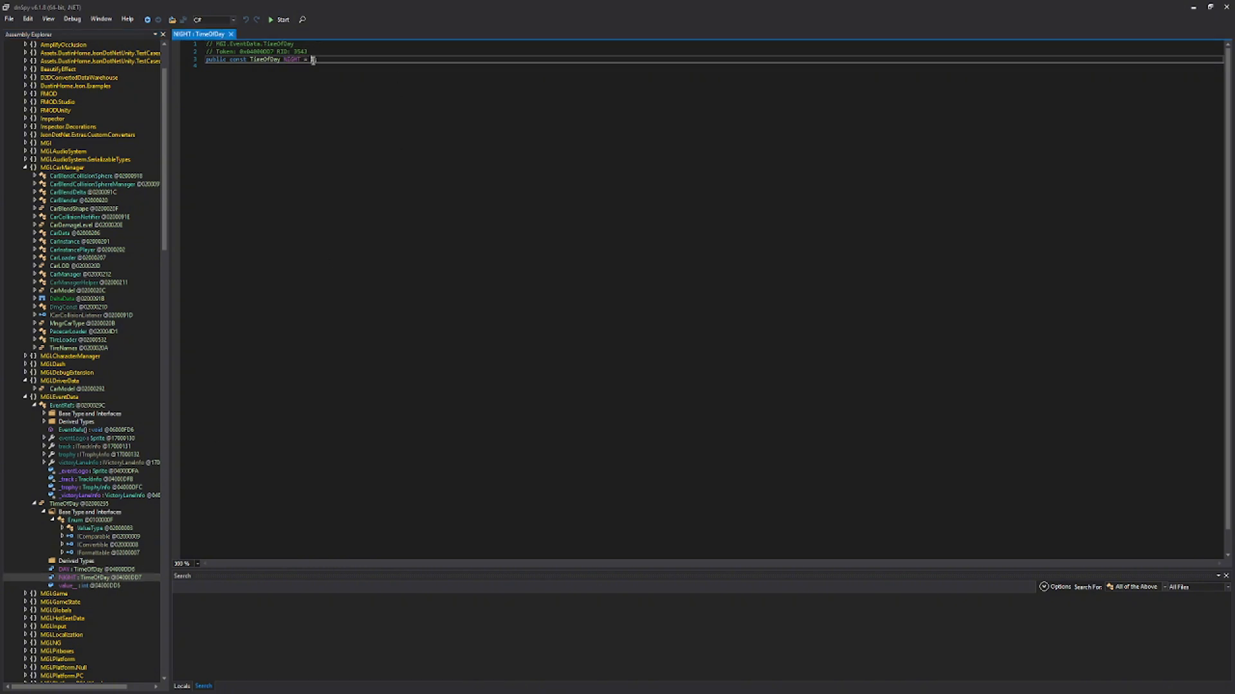
{"action": "left_click_drag", "start_coordinate": [313, 59], "coordinate": [300, 59]}
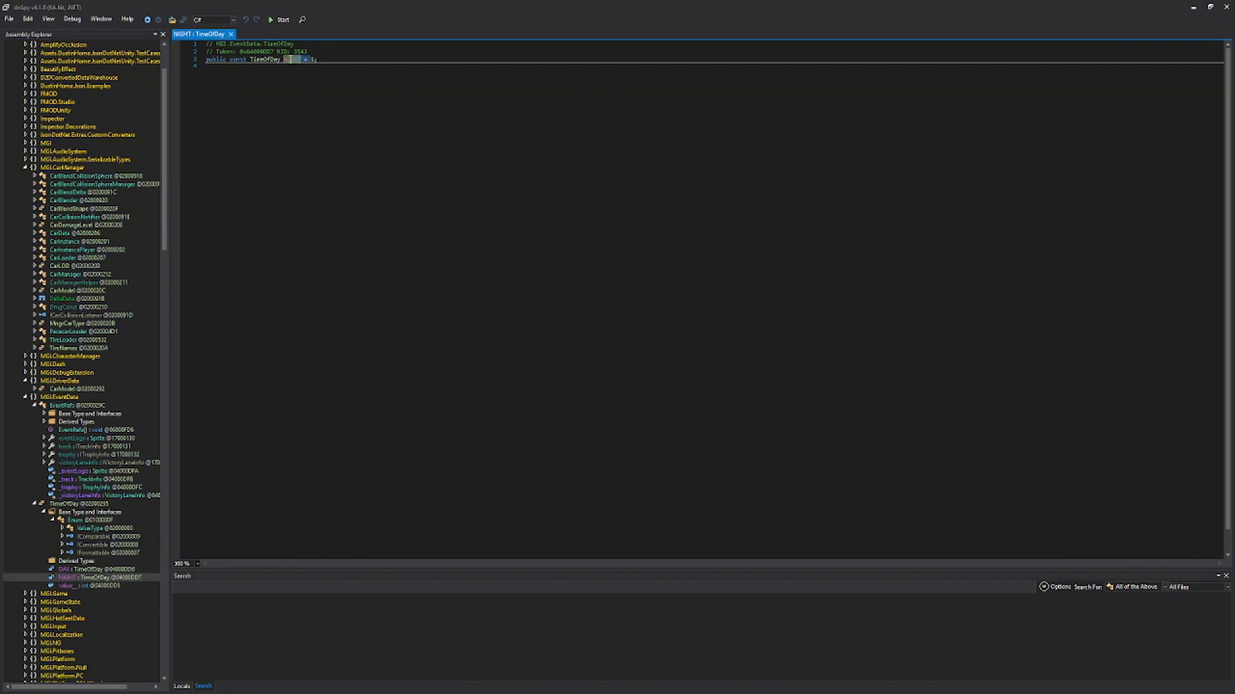
{"action": "left_click", "coordinate": [290, 59]}
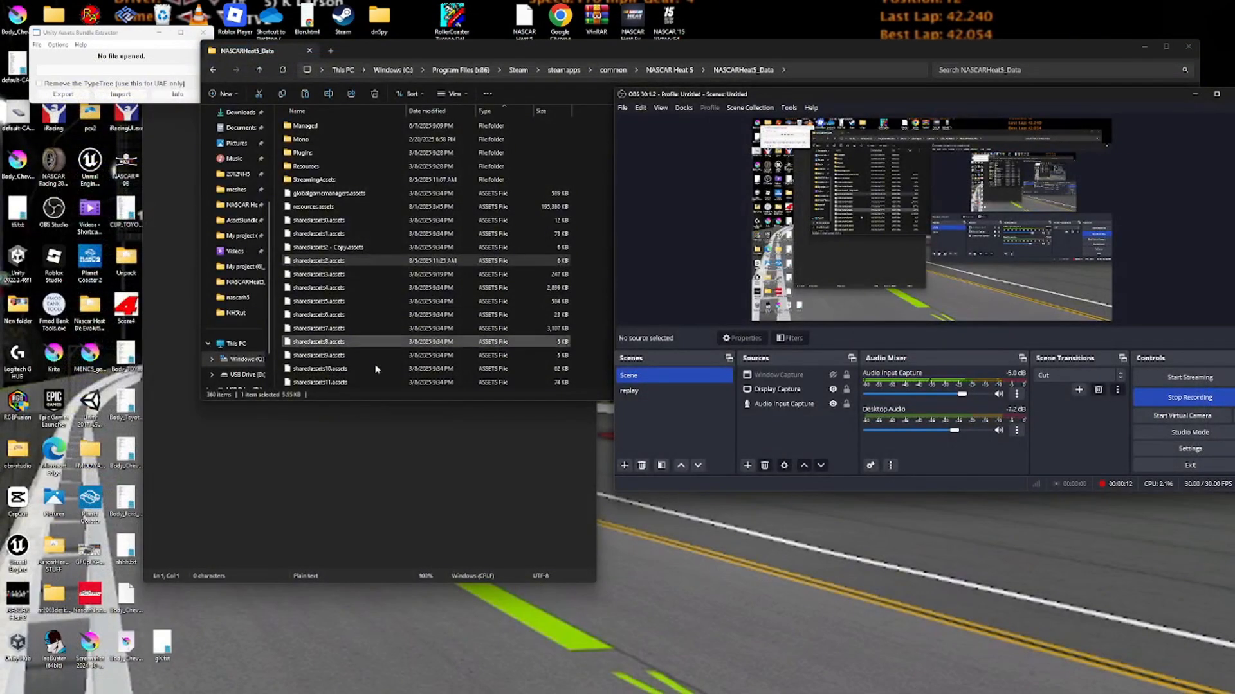
Switch to Notepad, close the Music file, and consult list.txt for the shared assets file containing the series names.
{"action": "double_click", "coordinate": [373, 342]}
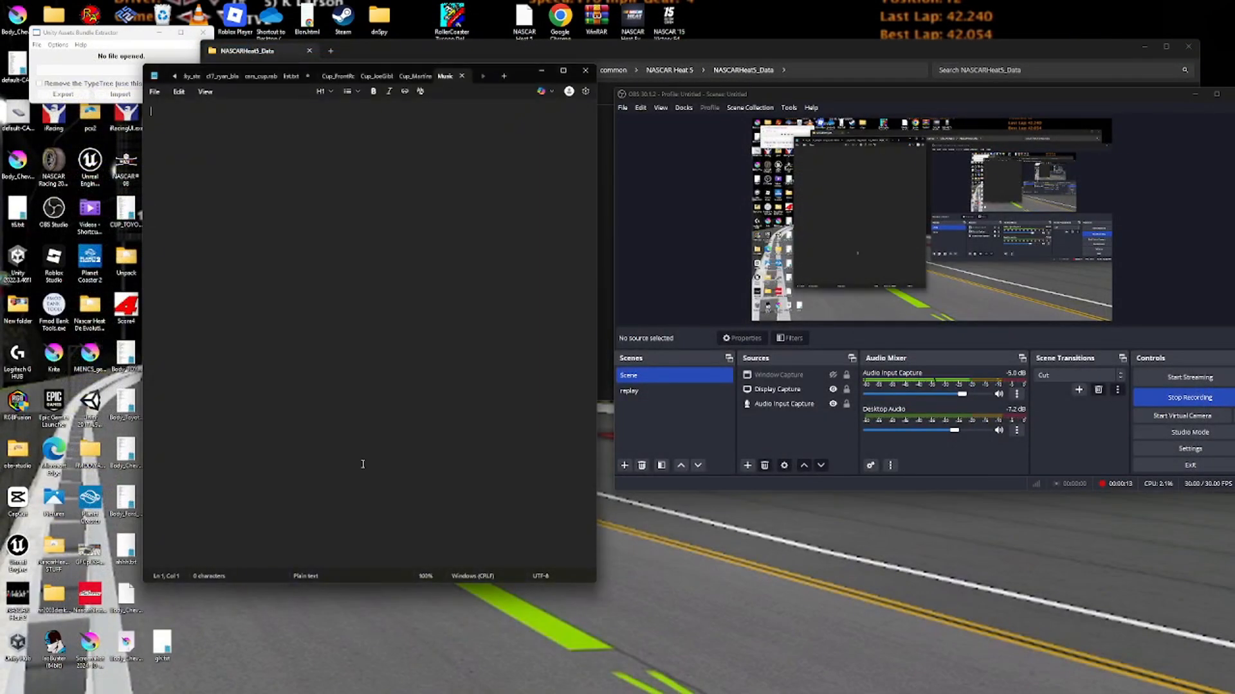
{"action": "left_click", "coordinate": [462, 76]}
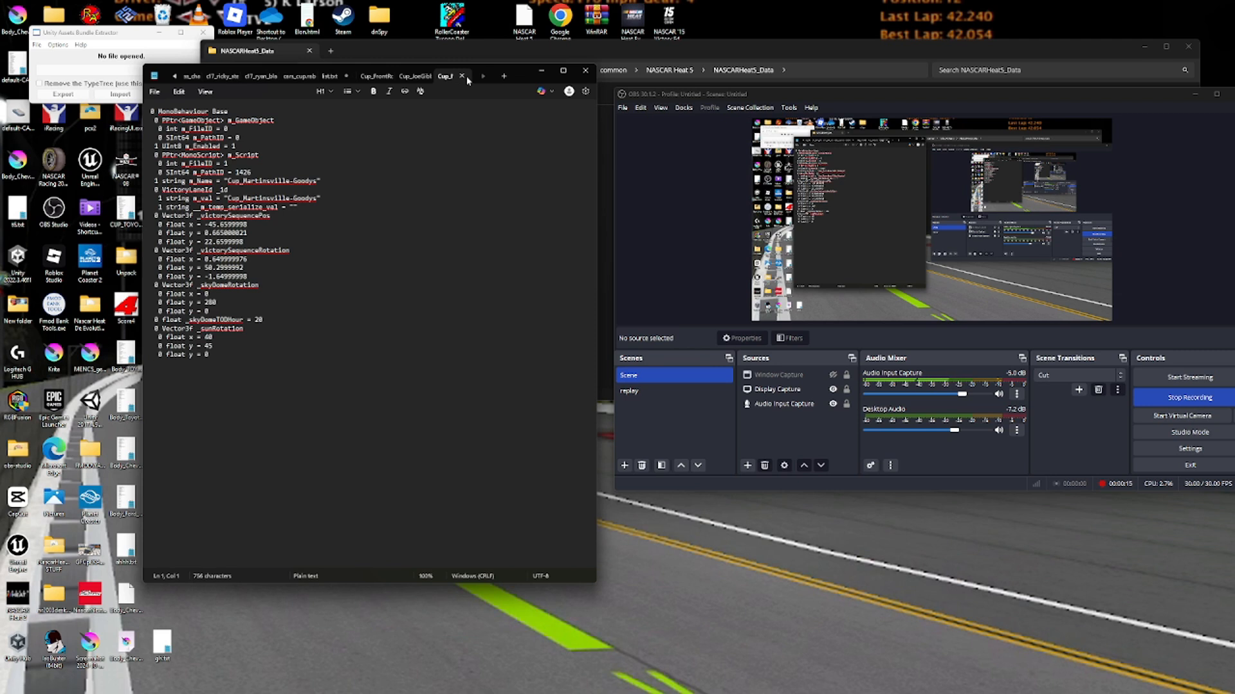
{"action": "left_click", "coordinate": [329, 77]}
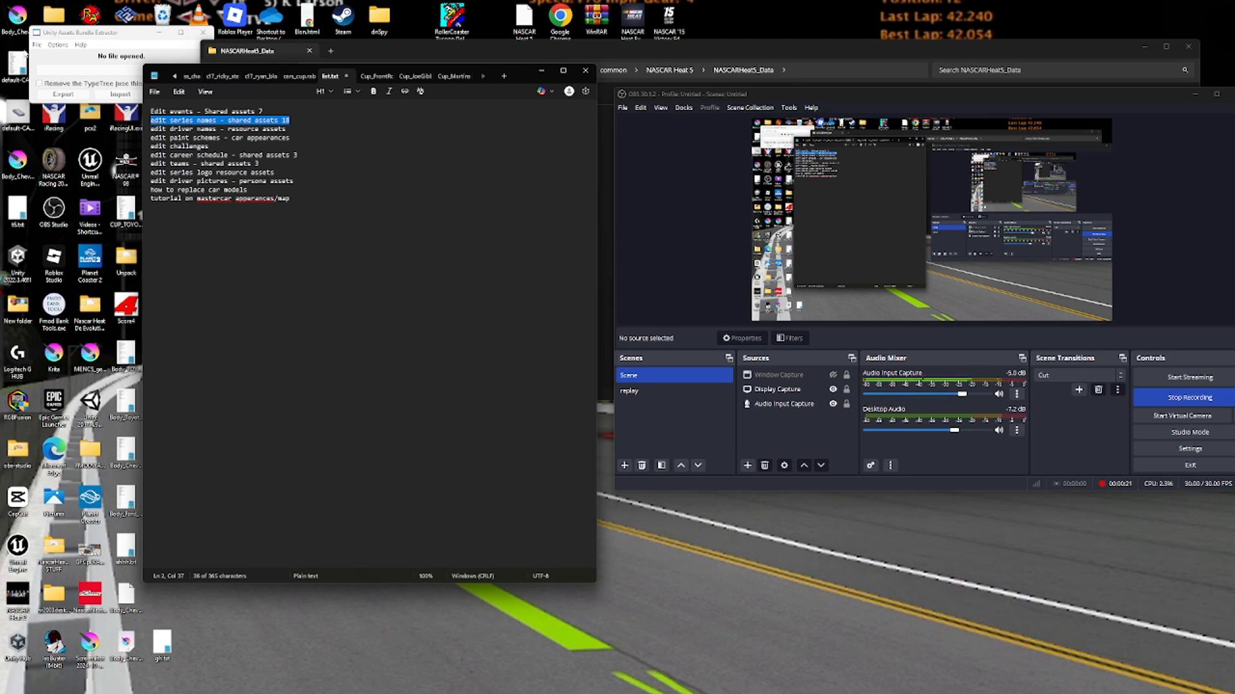
In Unity Assets Bundle Extractor, open sharedassets18.assets from the NASCARHeat5_Data folder.
{"action": "left_click", "coordinate": [37, 45]}
{"action": "left_click", "coordinate": [71, 56]}
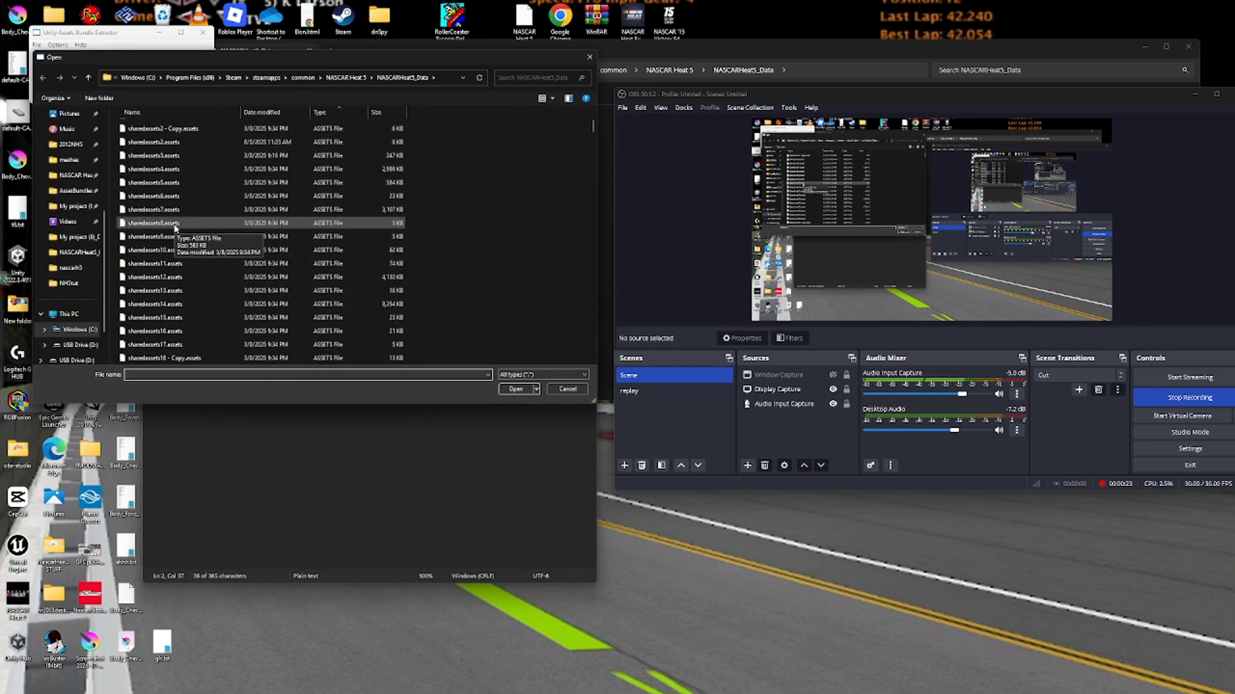
{"action": "scroll", "coordinate": [175, 227], "scroll_direction": "down", "scroll_amount": 2}
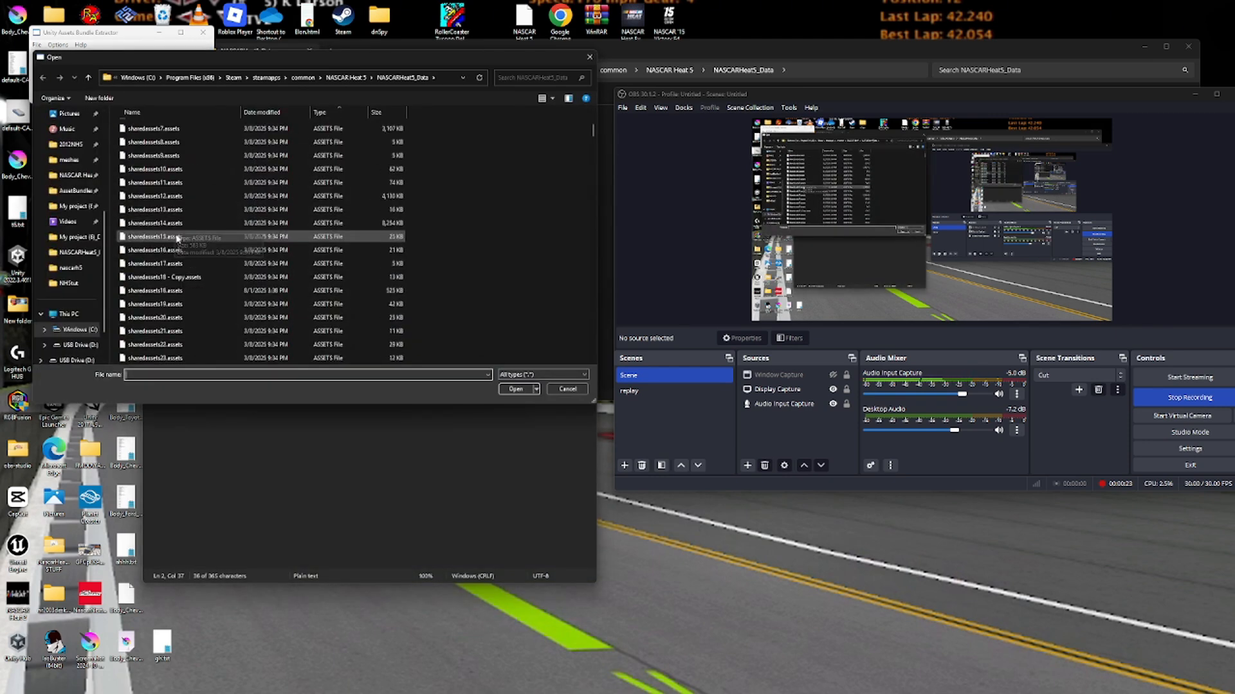
{"action": "double_click", "coordinate": [181, 290]}
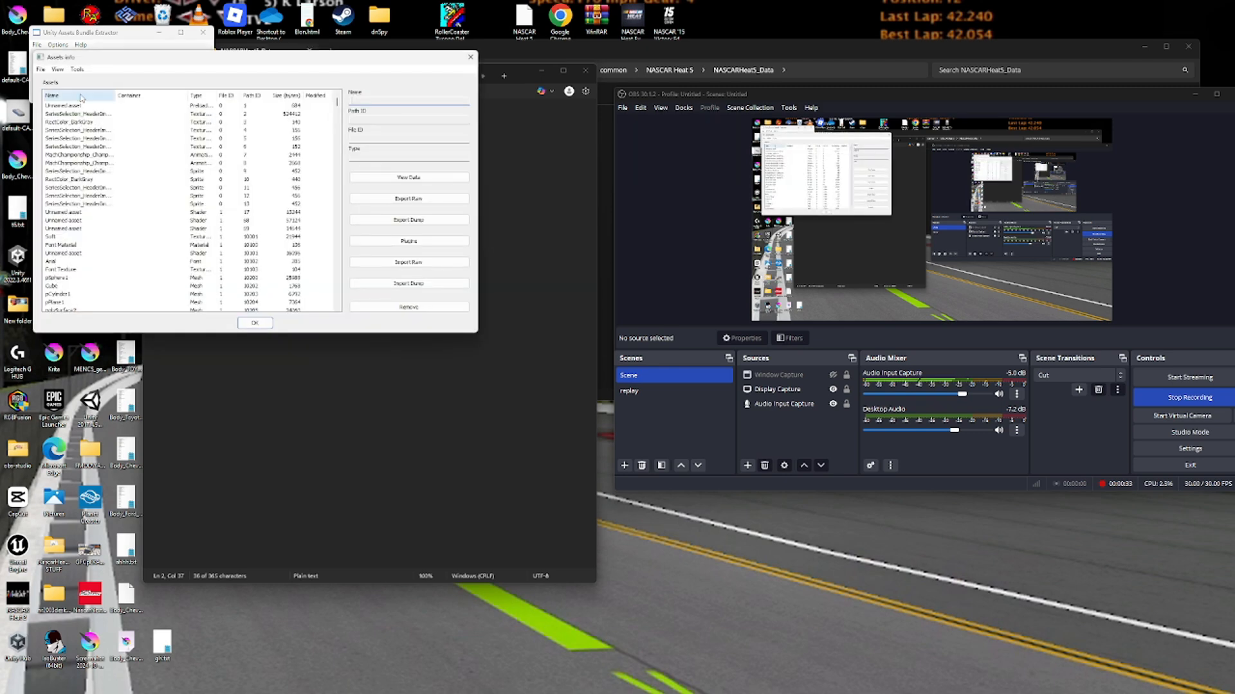
Sort the asset list by name and type and browse it for the series selection assets.
{"action": "left_click", "coordinate": [81, 97]}
{"action": "left_click", "coordinate": [79, 97]}
{"action": "left_click", "coordinate": [200, 97]}
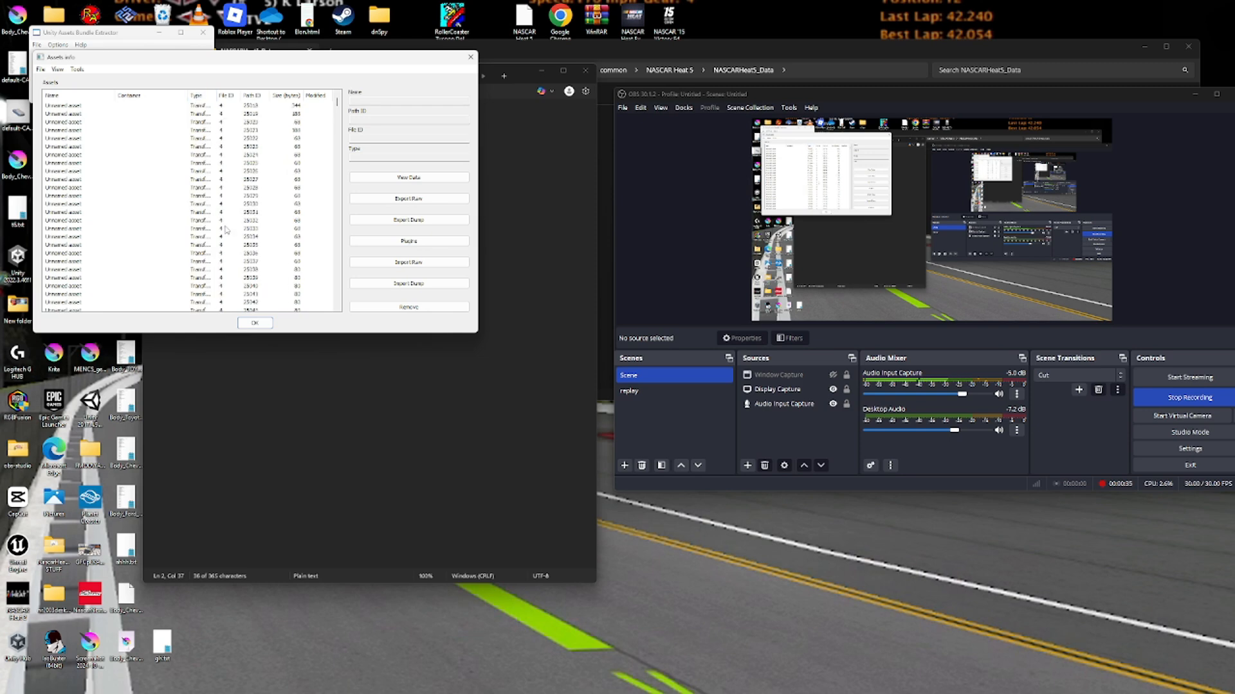
{"action": "mouse_move", "coordinate": [333, 131]}
{"action": "left_mouse_down"}
{"action": "mouse_move", "coordinate": [327, 186]}
{"action": "mouse_move", "coordinate": [326, 109]}
{"action": "left_mouse_up"}
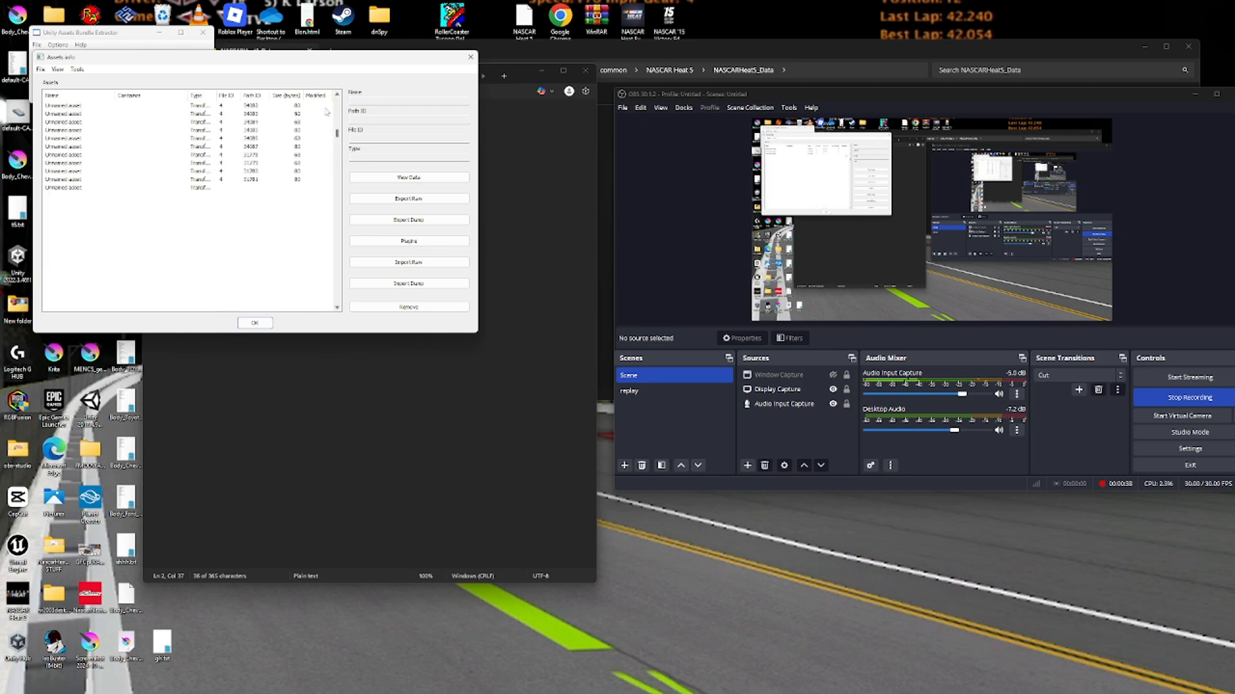
{"action": "left_click", "coordinate": [80, 96]}
{"action": "left_click", "coordinate": [80, 95]}
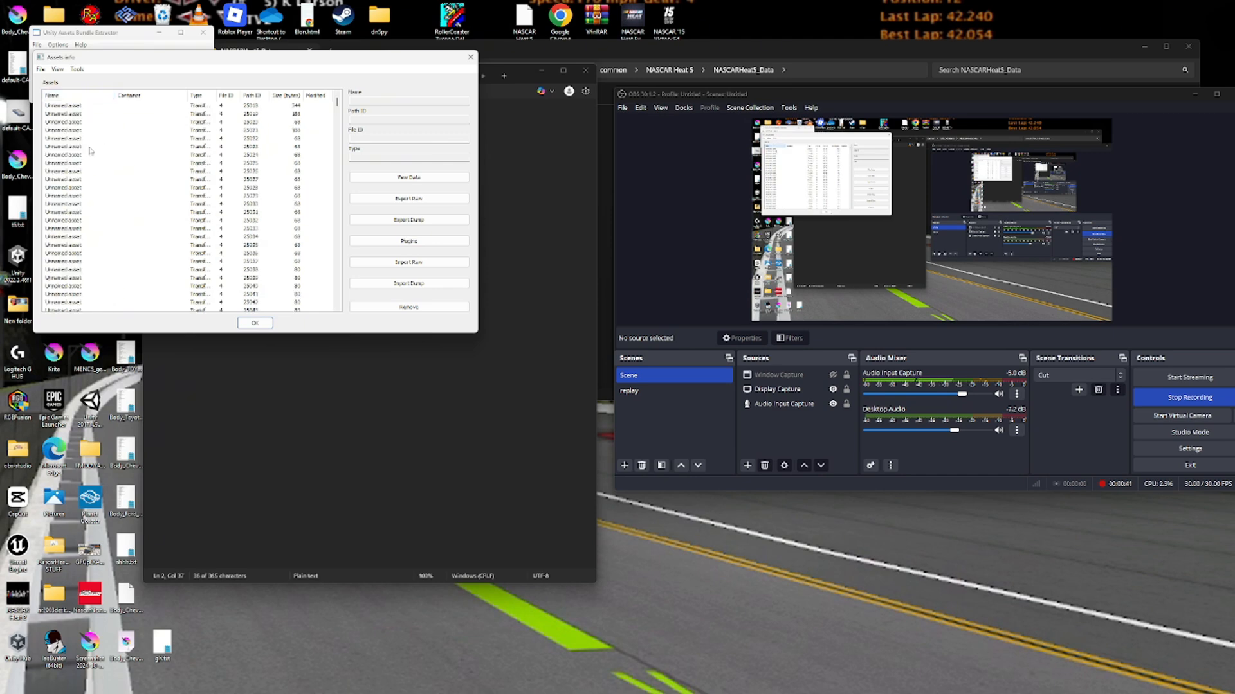
{"action": "left_click_drag", "start_coordinate": [337, 108], "coordinate": [313, 180]}
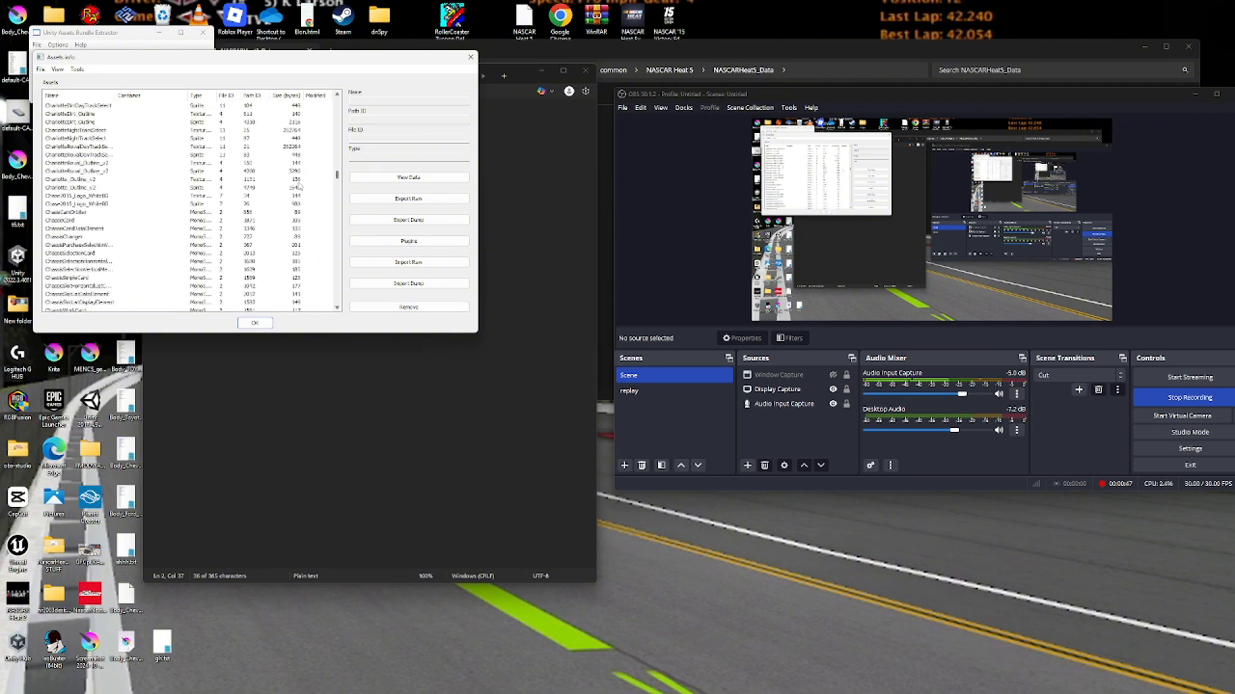
{"action": "scroll", "coordinate": [165, 203], "scroll_direction": "up", "scroll_amount": 10}
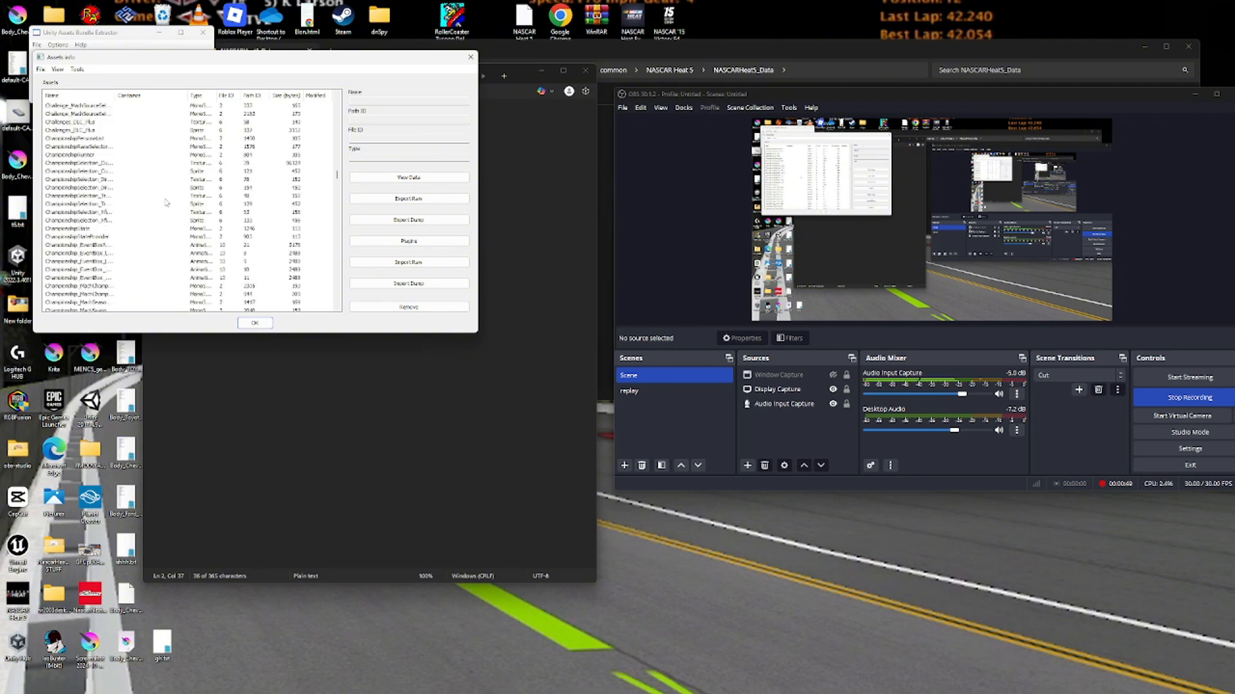
{"action": "scroll", "coordinate": [139, 196], "scroll_direction": "up", "scroll_amount": 8}
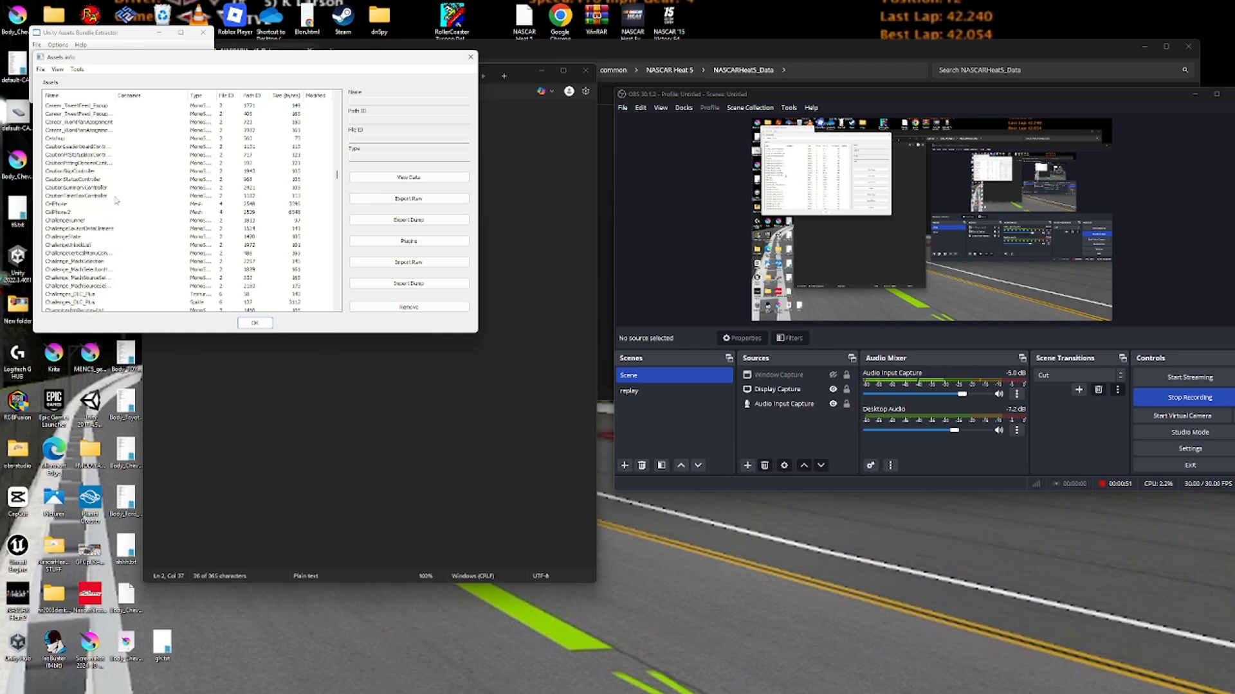
{"action": "scroll", "coordinate": [100, 204], "scroll_direction": "up", "scroll_amount": 1}
{"action": "scroll", "coordinate": [106, 222], "scroll_direction": "up", "scroll_amount": 12}
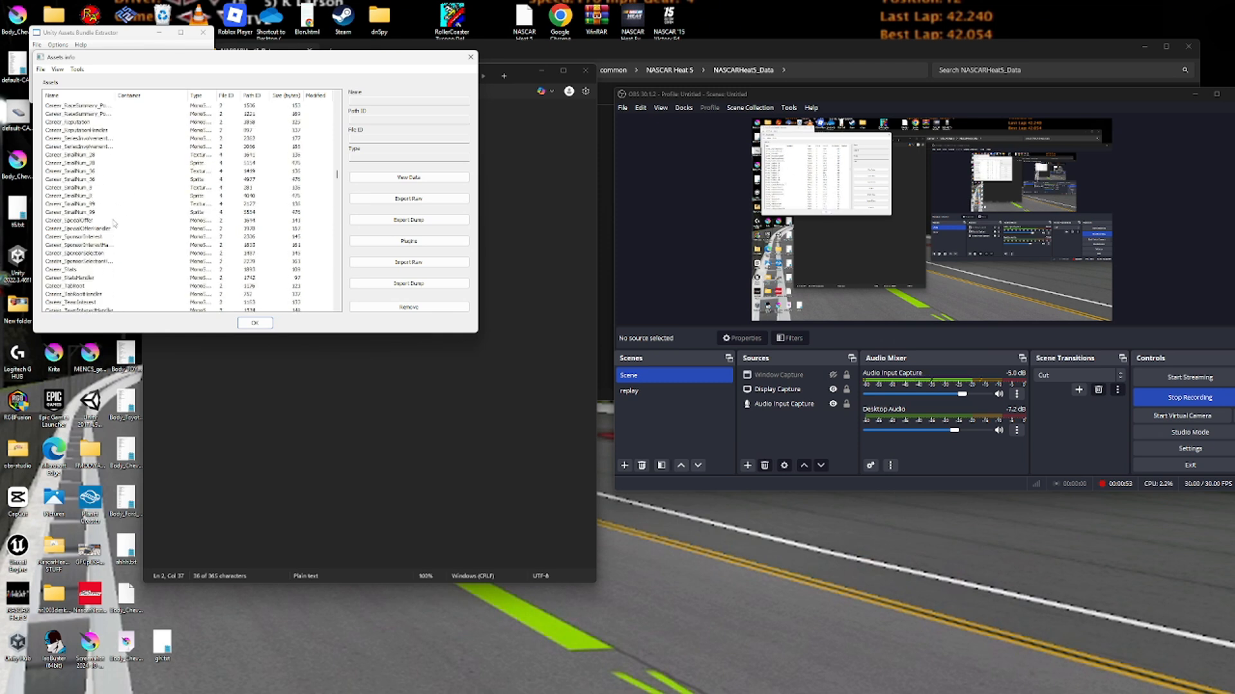
{"action": "scroll", "coordinate": [230, 151], "scroll_direction": "up", "scroll_amount": 4}
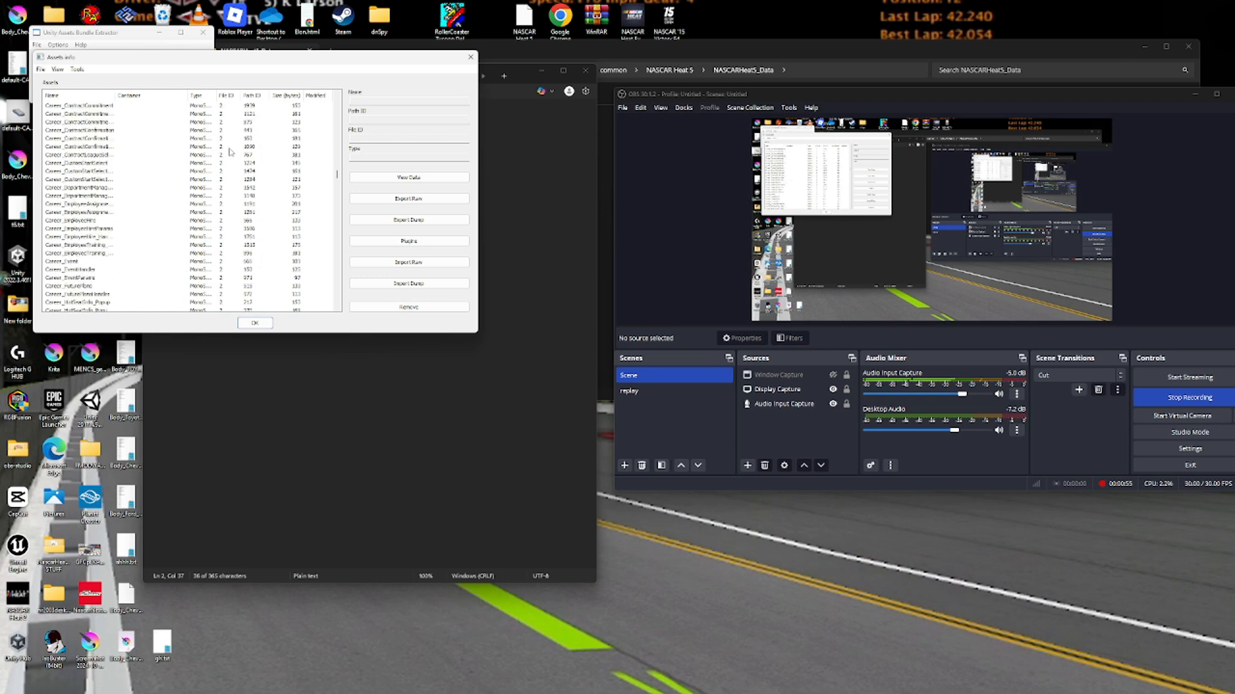
{"action": "mouse_move", "coordinate": [335, 174]}
{"action": "left_mouse_down"}
{"action": "mouse_move", "coordinate": [352, 275]}
{"action": "mouse_move", "coordinate": [346, 132]}
{"action": "mouse_move", "coordinate": [343, 183]}
{"action": "mouse_move", "coordinate": [350, 176]}
{"action": "left_mouse_up"}
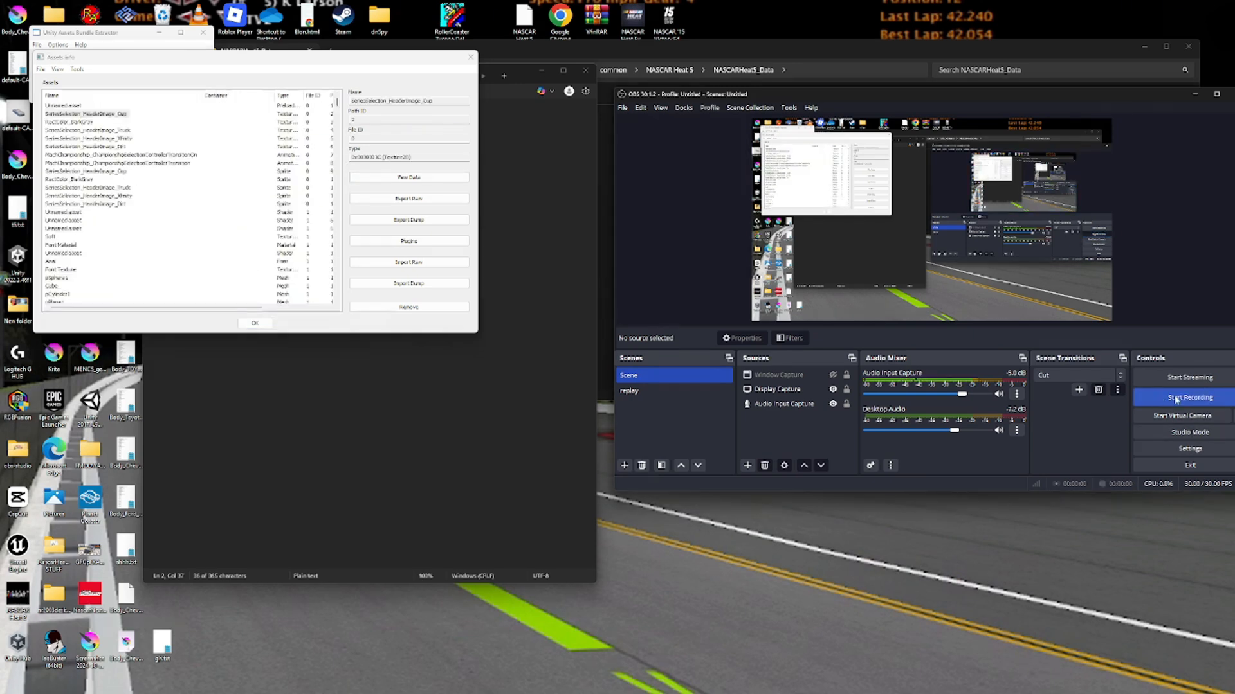
Export the SeriesSelection_HeaderImage_Cup texture as a TGA file to the NH5tut folder.
{"action": "left_click", "coordinate": [211, 151]}
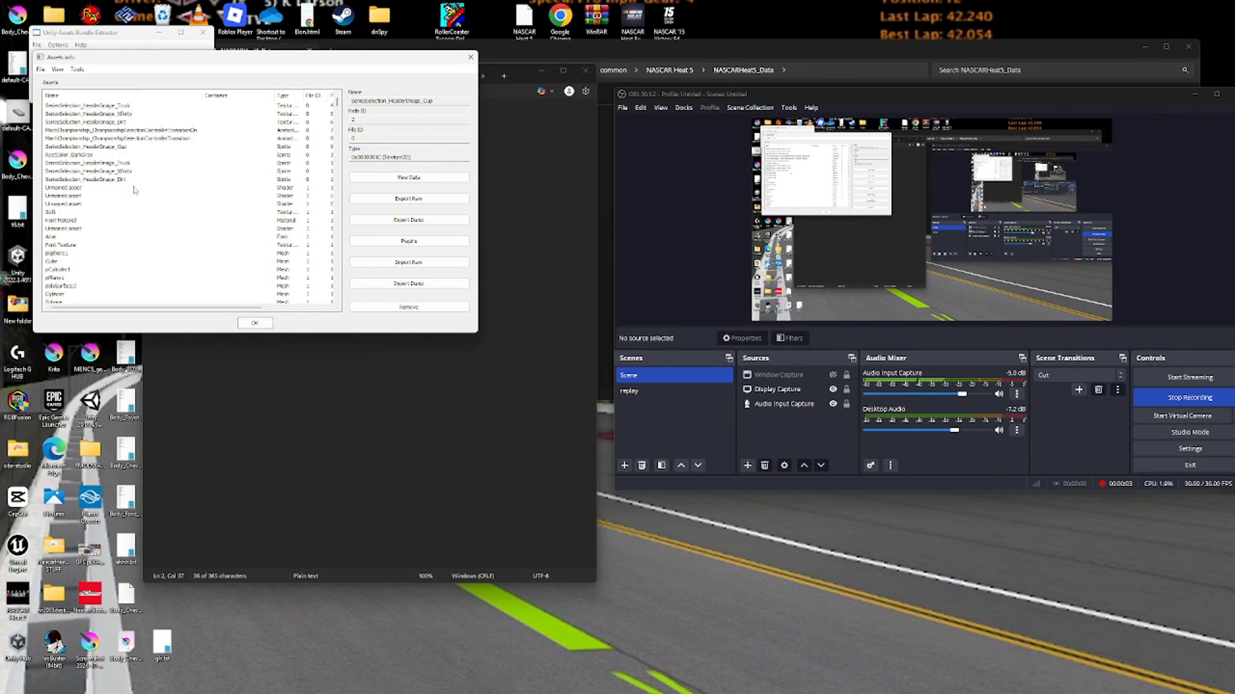
{"action": "left_click", "coordinate": [406, 241]}
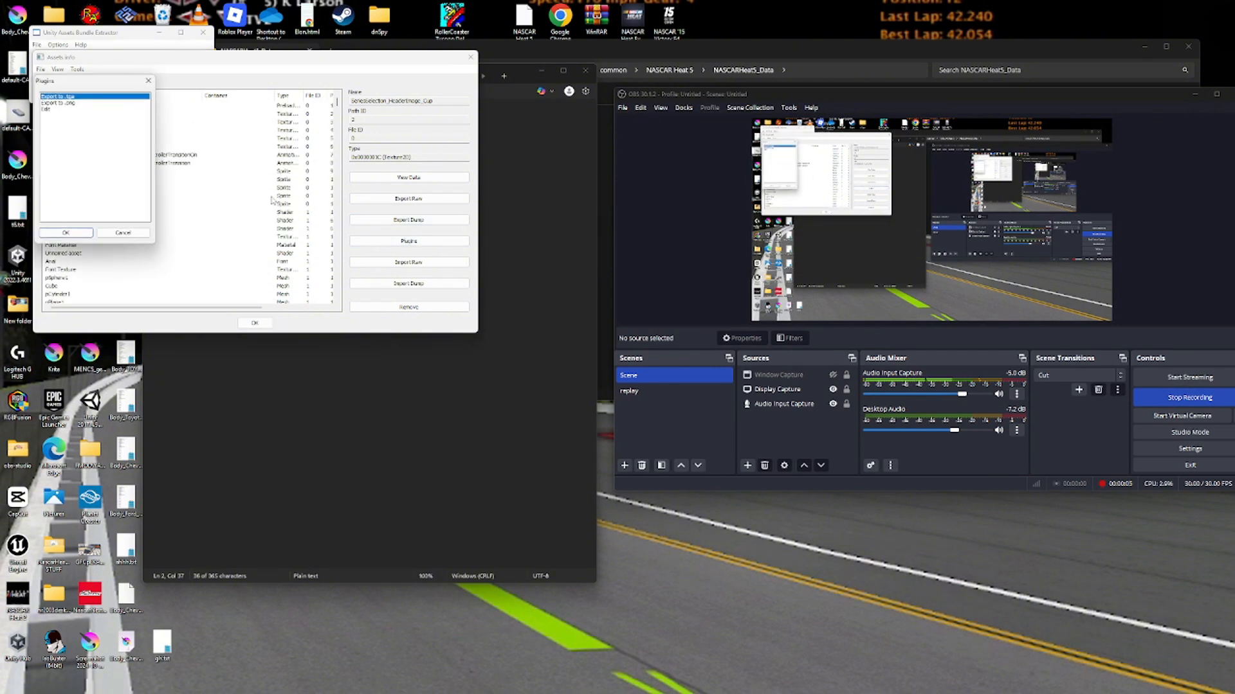
{"action": "left_click", "coordinate": [64, 233]}
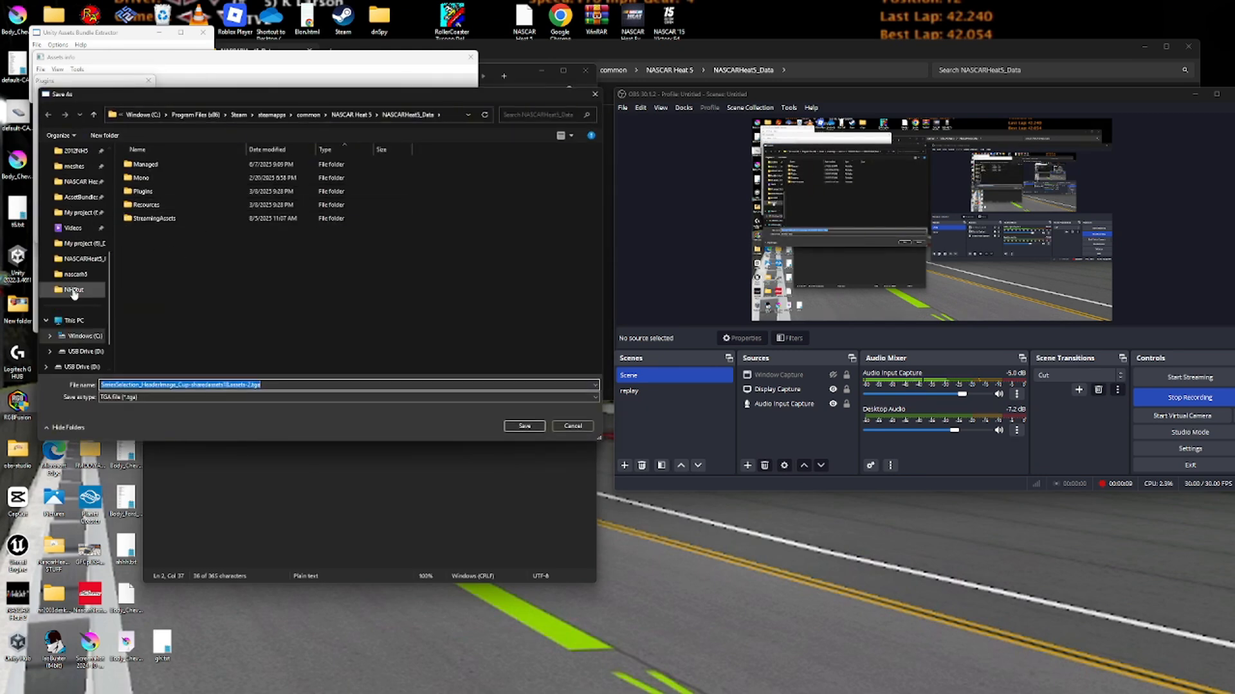
{"action": "left_click", "coordinate": [74, 335]}
{"action": "left_click", "coordinate": [528, 428]}
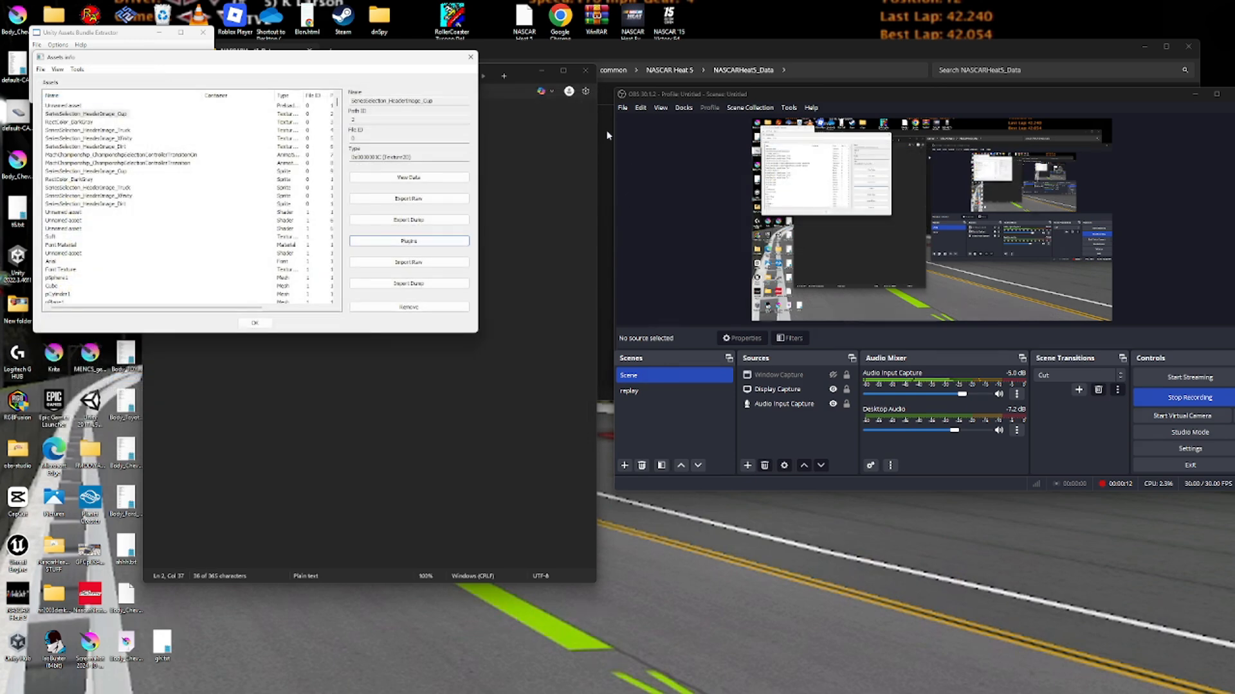
Open the exported SeriesSelection_HeaderImage_Cup TGA from the NH5tut folder in Krita.
{"action": "left_click", "coordinate": [608, 133]}
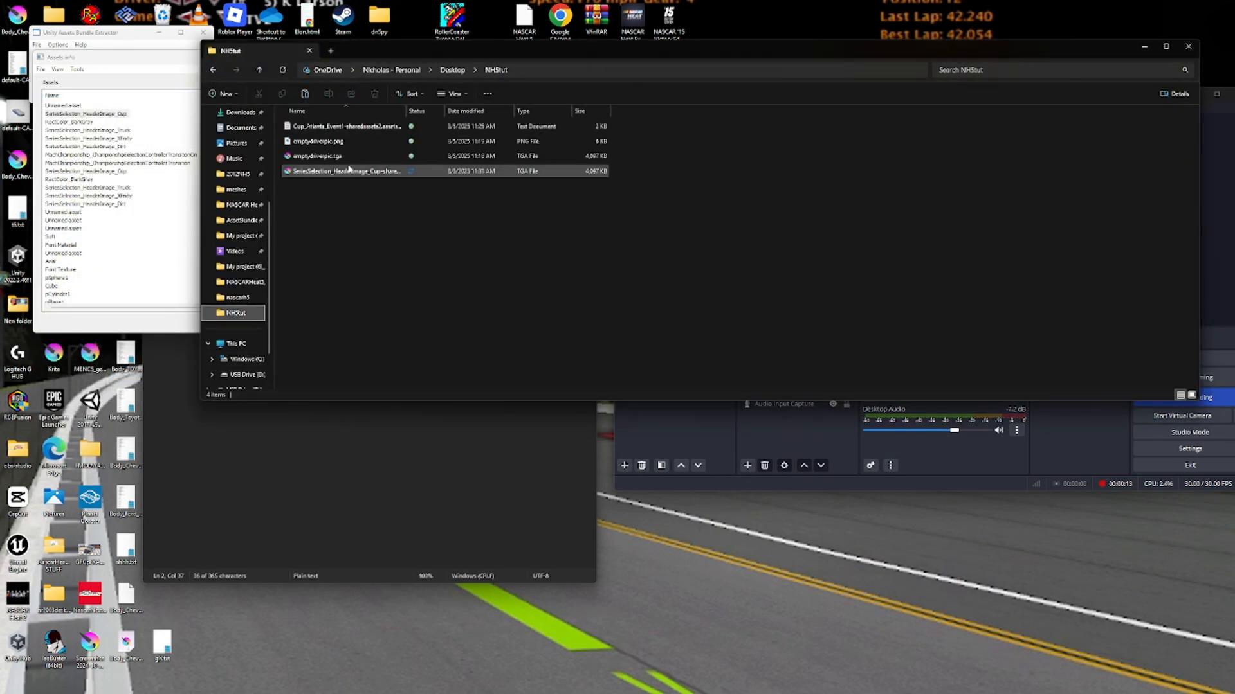
{"action": "left_click", "coordinate": [236, 312]}
{"action": "left_click", "coordinate": [347, 170]}
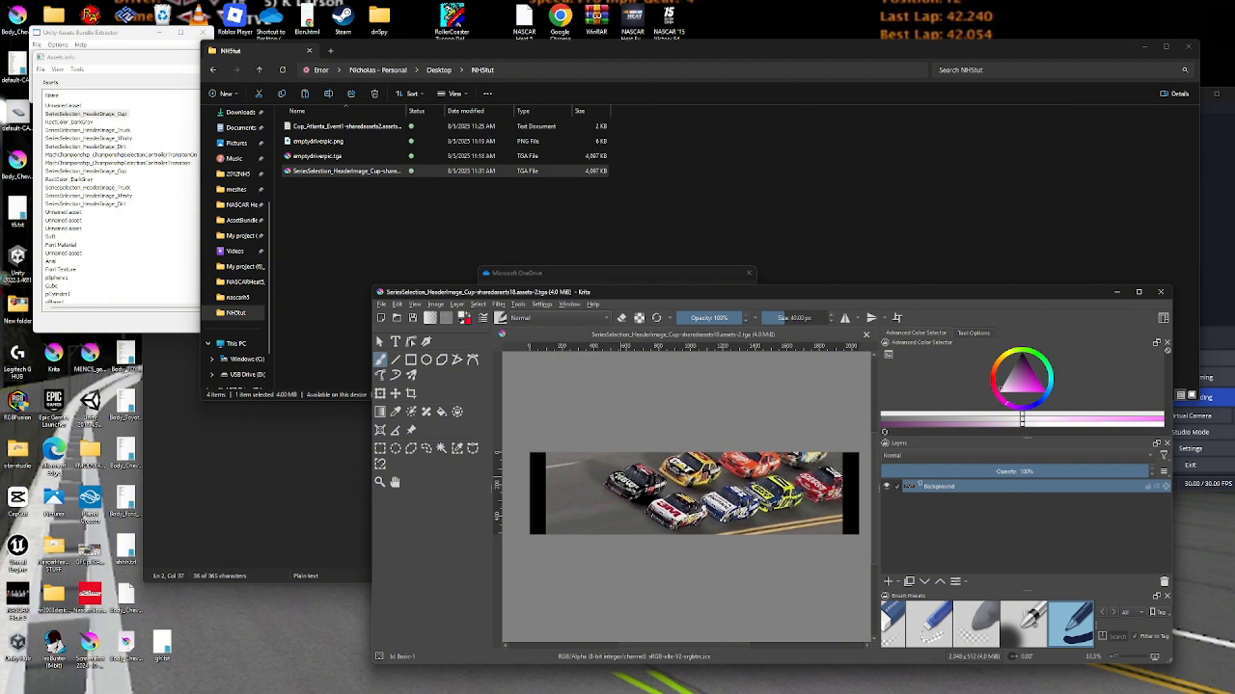
Import Ambrose_2012_cropped.jpg from the Downloads folder as a new layer in the header image.
{"action": "left_click", "coordinate": [456, 304]}
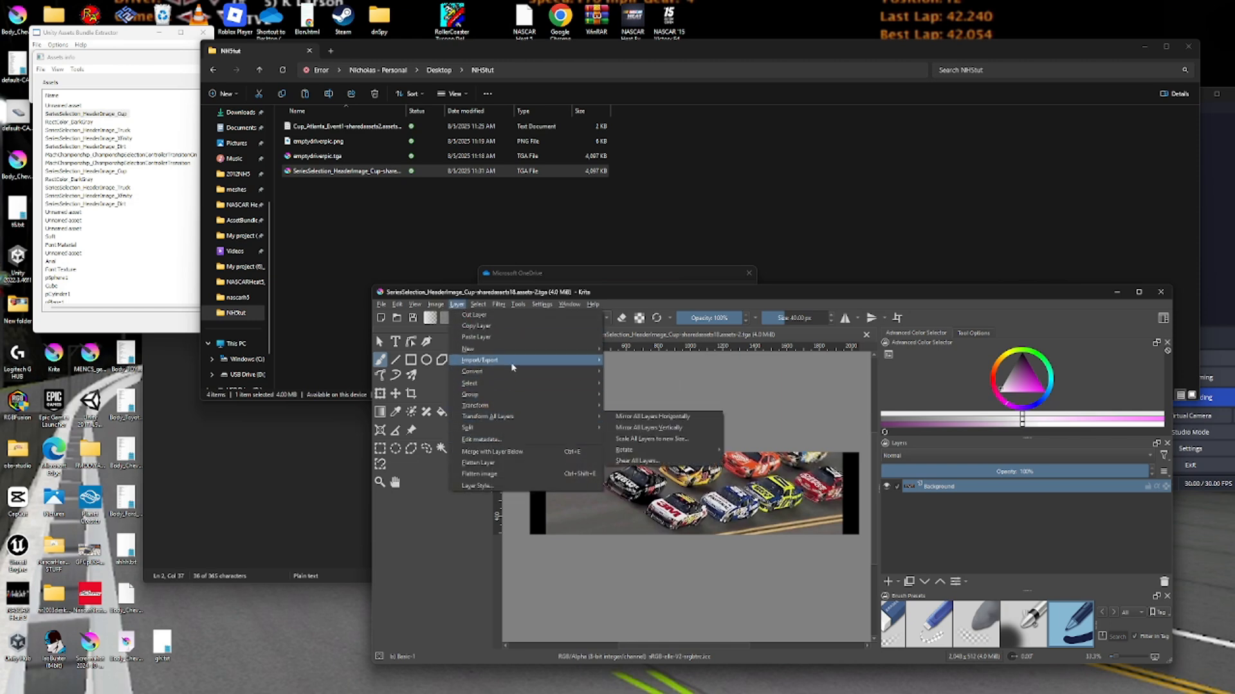
{"action": "mouse_move", "coordinate": [489, 360]}
{"action": "left_click", "coordinate": [667, 393]}
{"action": "scroll", "coordinate": [668, 399], "scroll_direction": "down", "scroll_amount": 2}
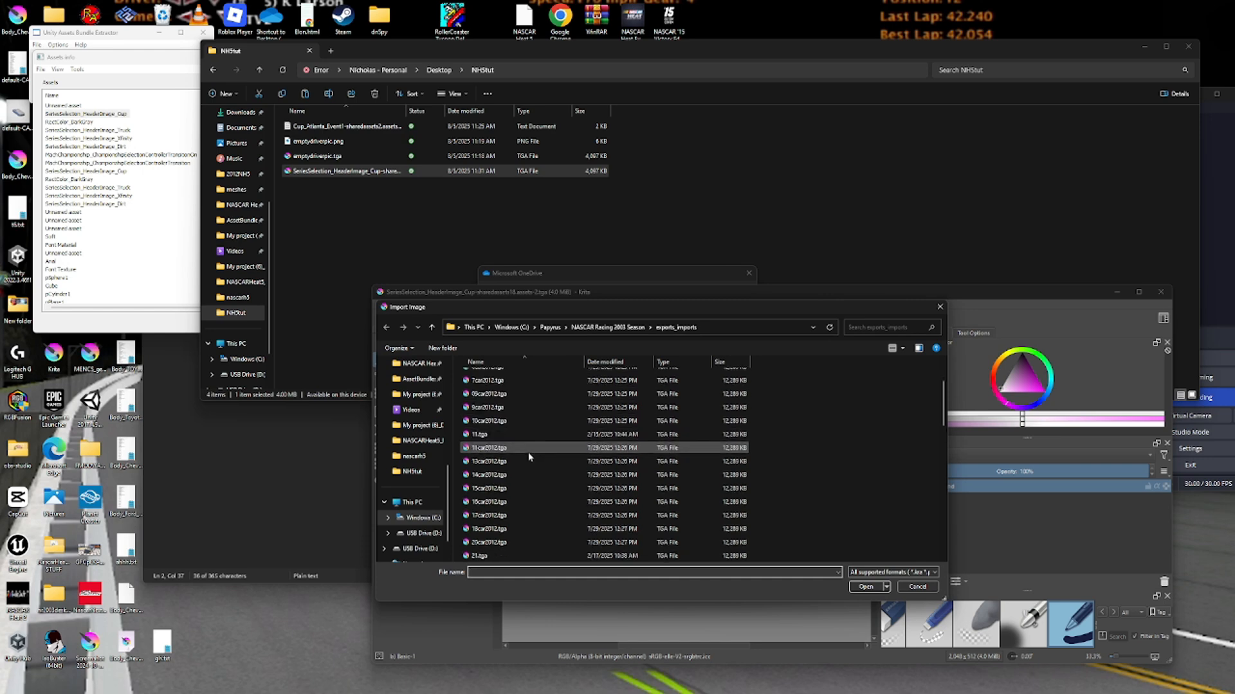
{"action": "scroll", "coordinate": [430, 415], "scroll_direction": "up", "scroll_amount": 2}
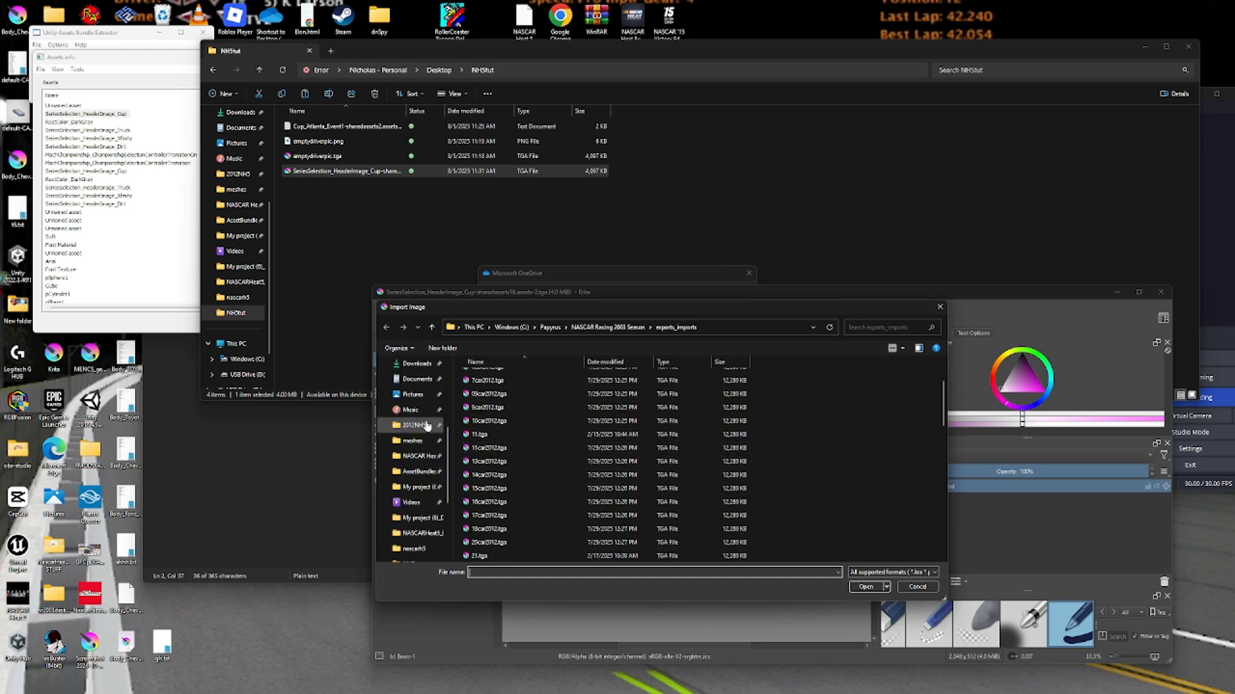
{"action": "left_click", "coordinate": [417, 364]}
{"action": "scroll", "coordinate": [540, 435], "scroll_direction": "down", "scroll_amount": 1}
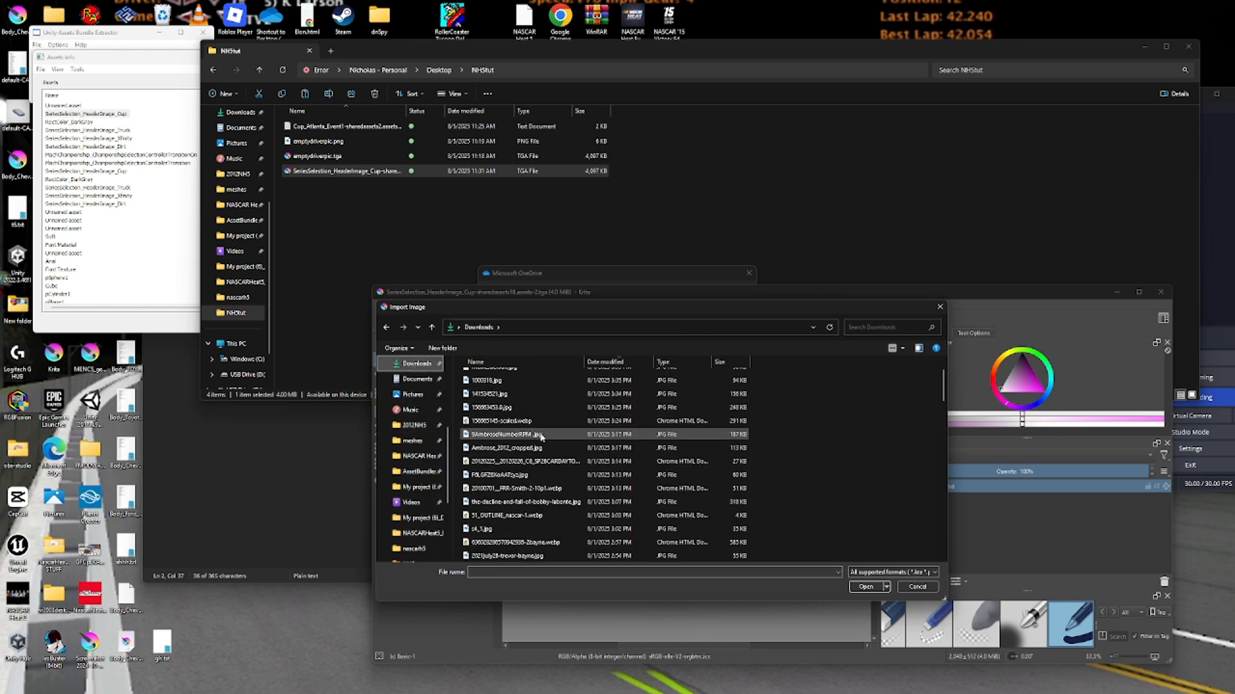
{"action": "double_click", "coordinate": [543, 447]}
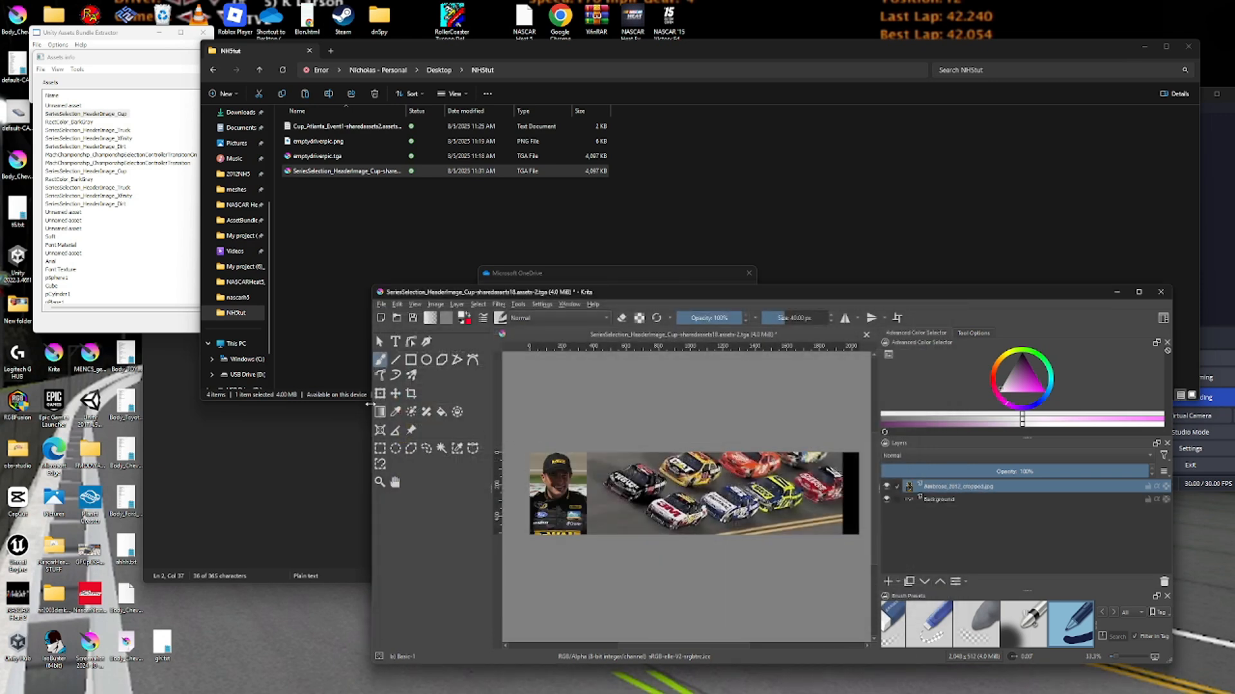
Stretch the imported photo layer to cover the race car picture between the two black side bars.
{"action": "left_click_drag", "start_coordinate": [559, 472], "coordinate": [841, 512]}
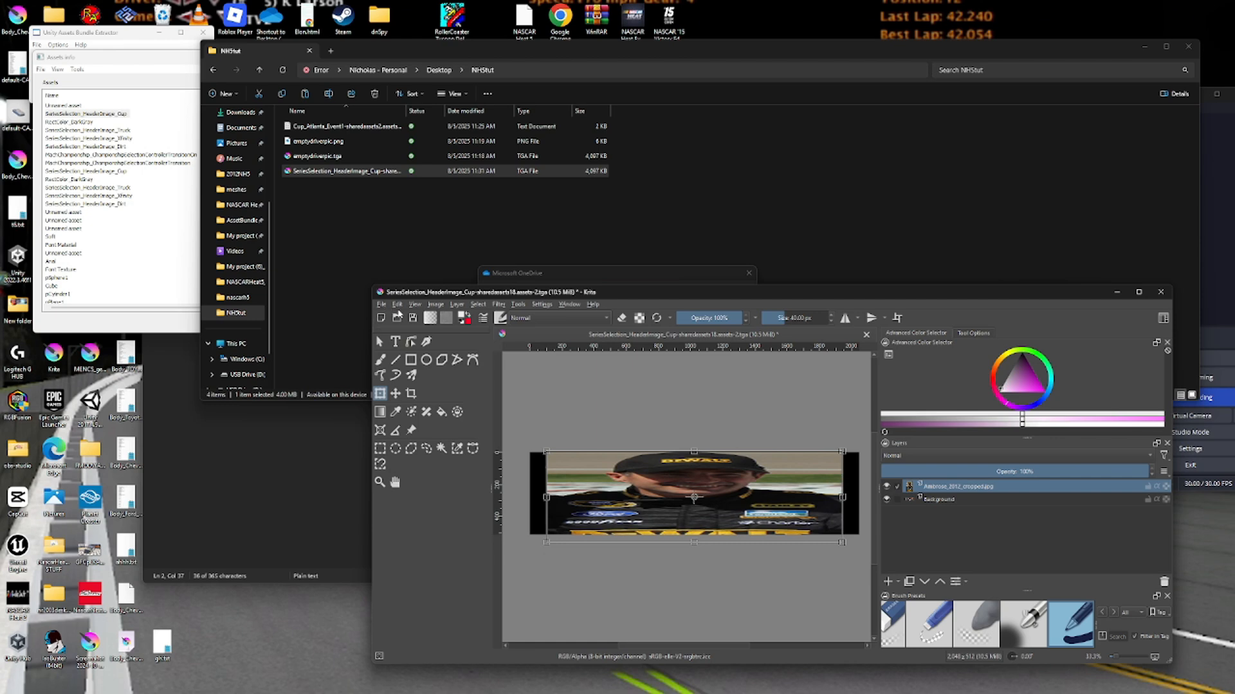
{"action": "double_click", "coordinate": [382, 298]}
{"action": "left_click_drag", "start_coordinate": [298, 3], "coordinate": [557, 253]}
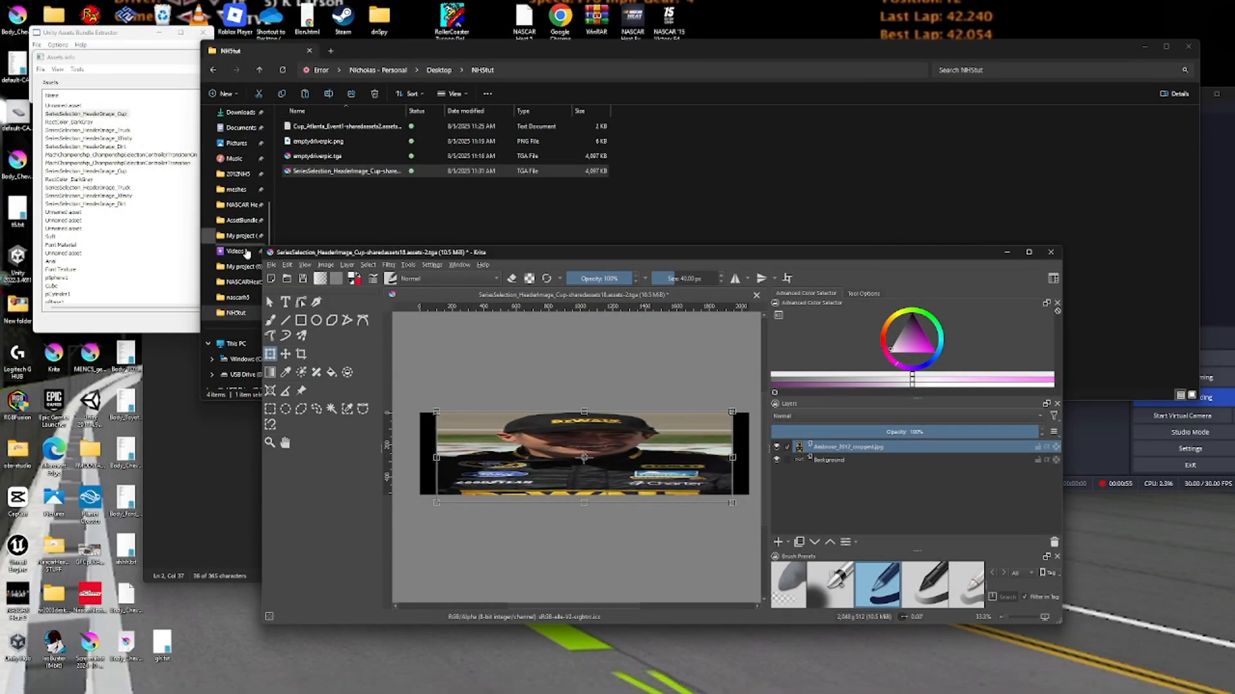
Save the image over the original SeriesSelection_HeaderImage_Cup TGA in NH5tut, also keeping a Krita copy, and close Krita.
{"action": "left_click", "coordinate": [272, 265]}
{"action": "left_click", "coordinate": [302, 321]}
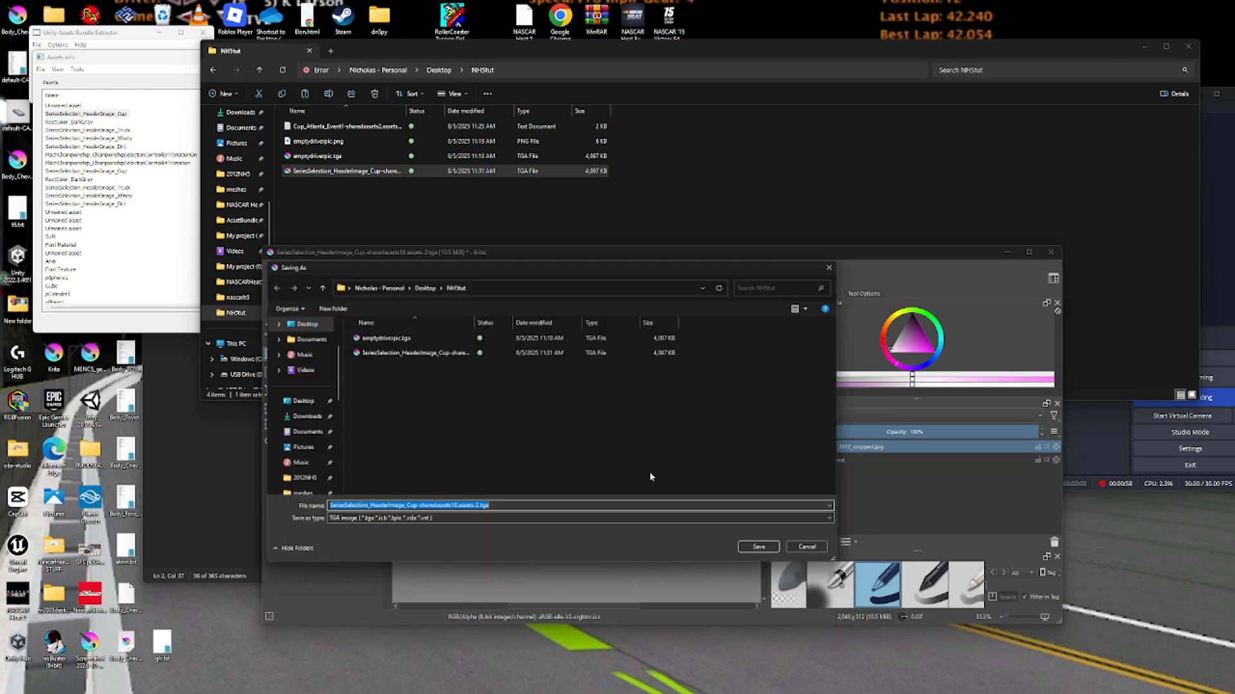
{"action": "left_click", "coordinate": [736, 490]}
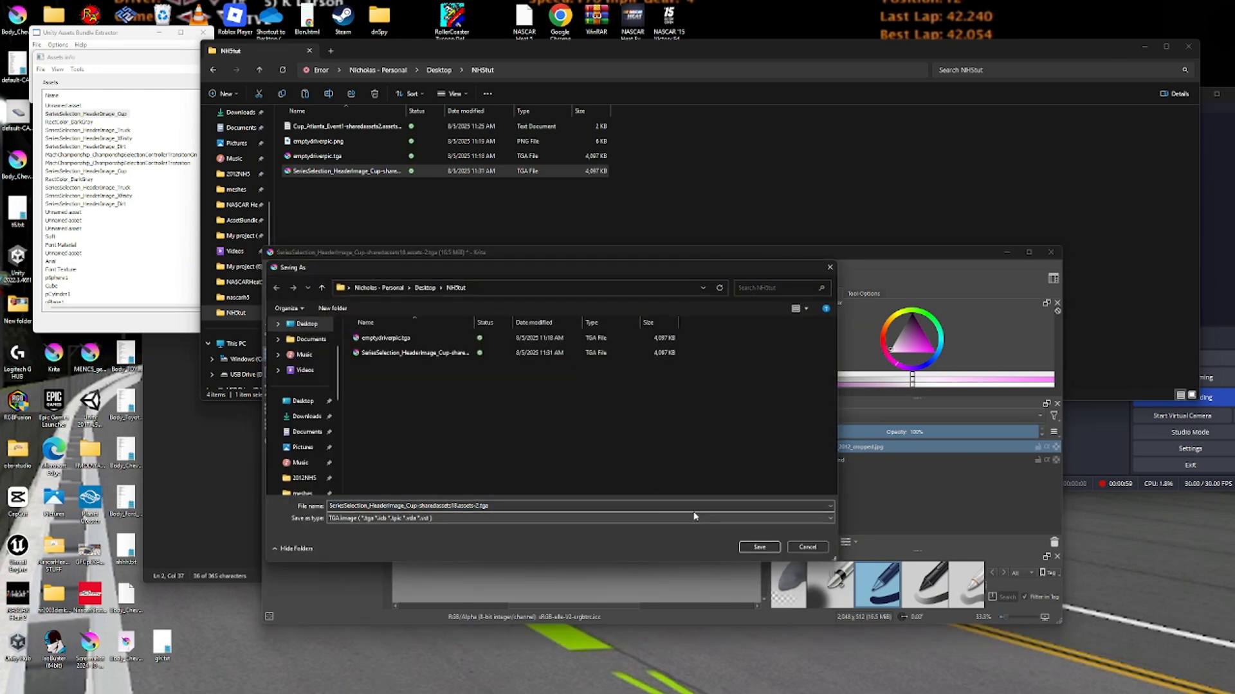
{"action": "scroll", "coordinate": [291, 449], "scroll_direction": "down", "scroll_amount": 2}
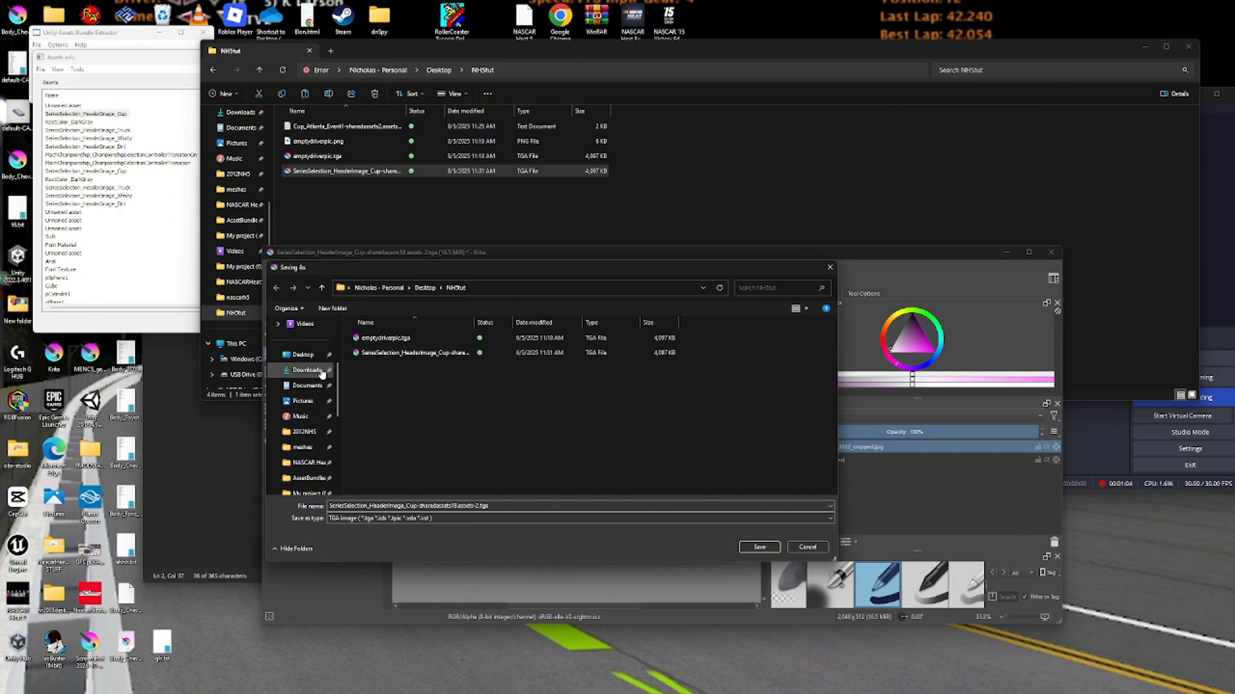
{"action": "scroll", "coordinate": [325, 392], "scroll_direction": "down", "scroll_amount": 2}
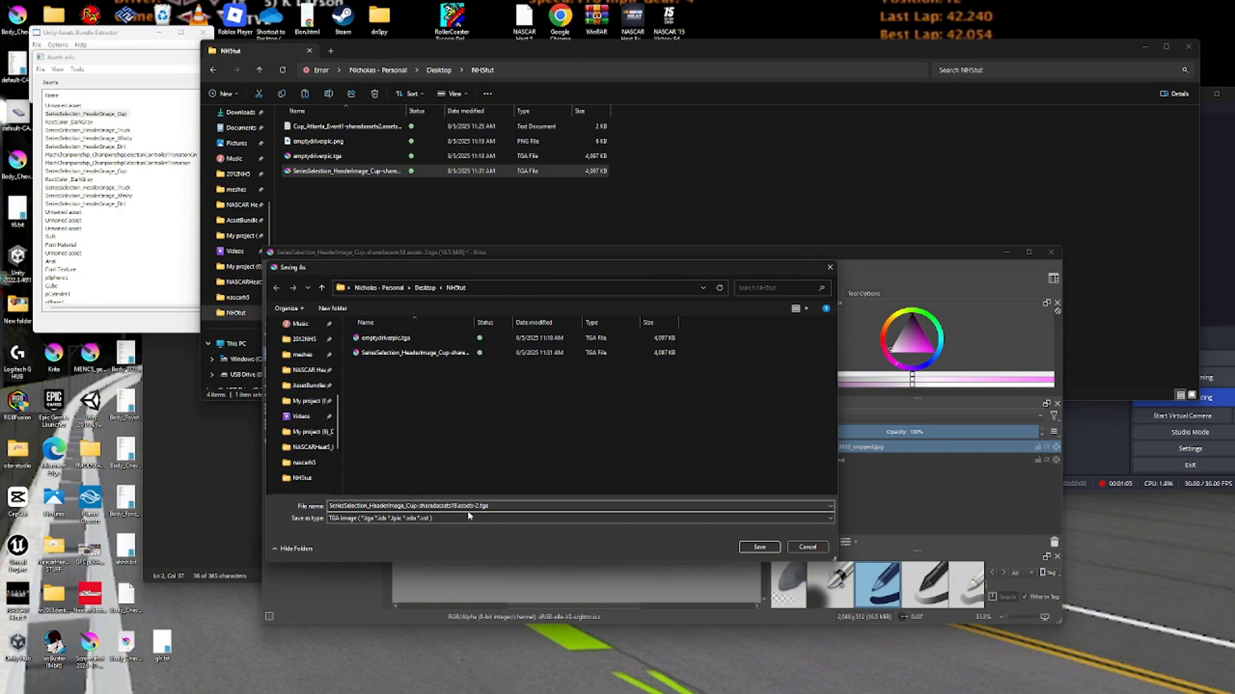
{"action": "left_click", "coordinate": [435, 359]}
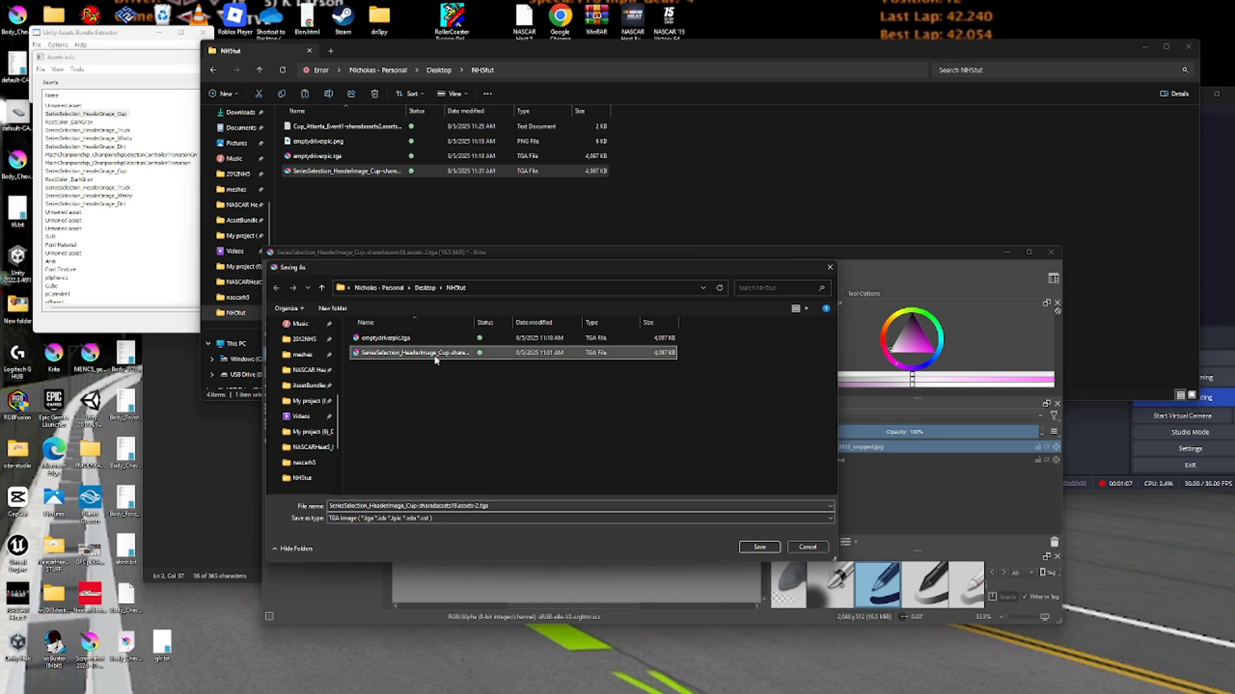
{"action": "left_click", "coordinate": [759, 547]}
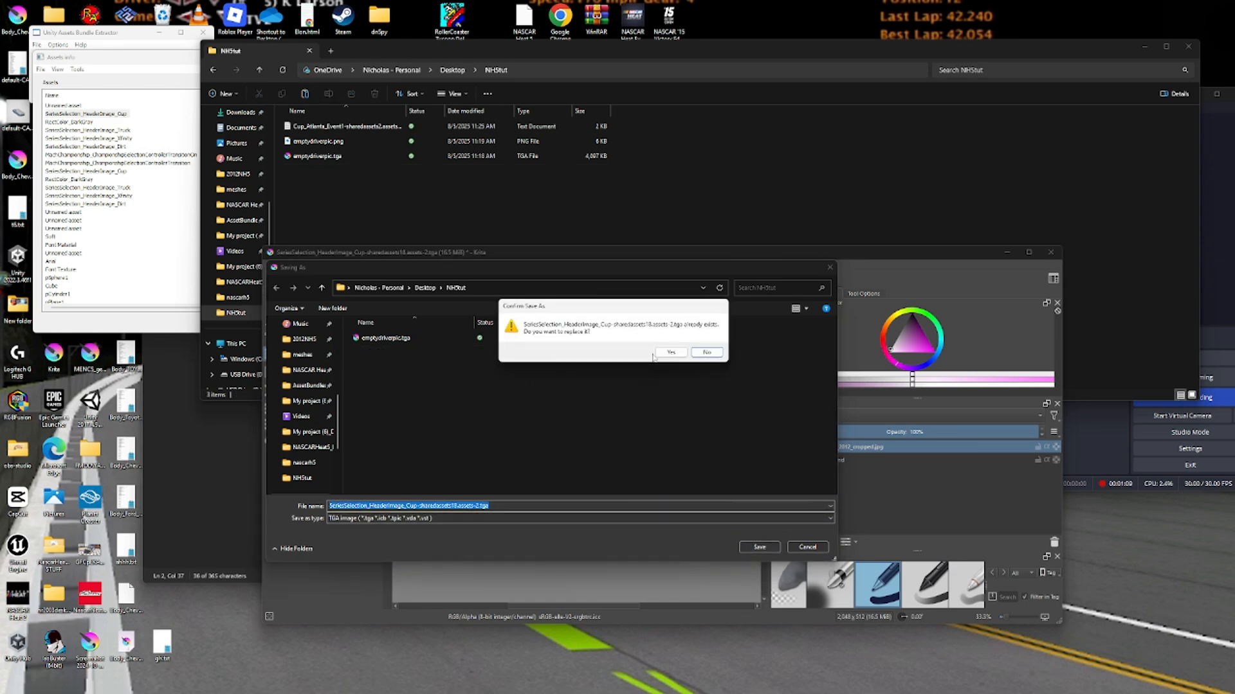
{"action": "left_click", "coordinate": [670, 353]}
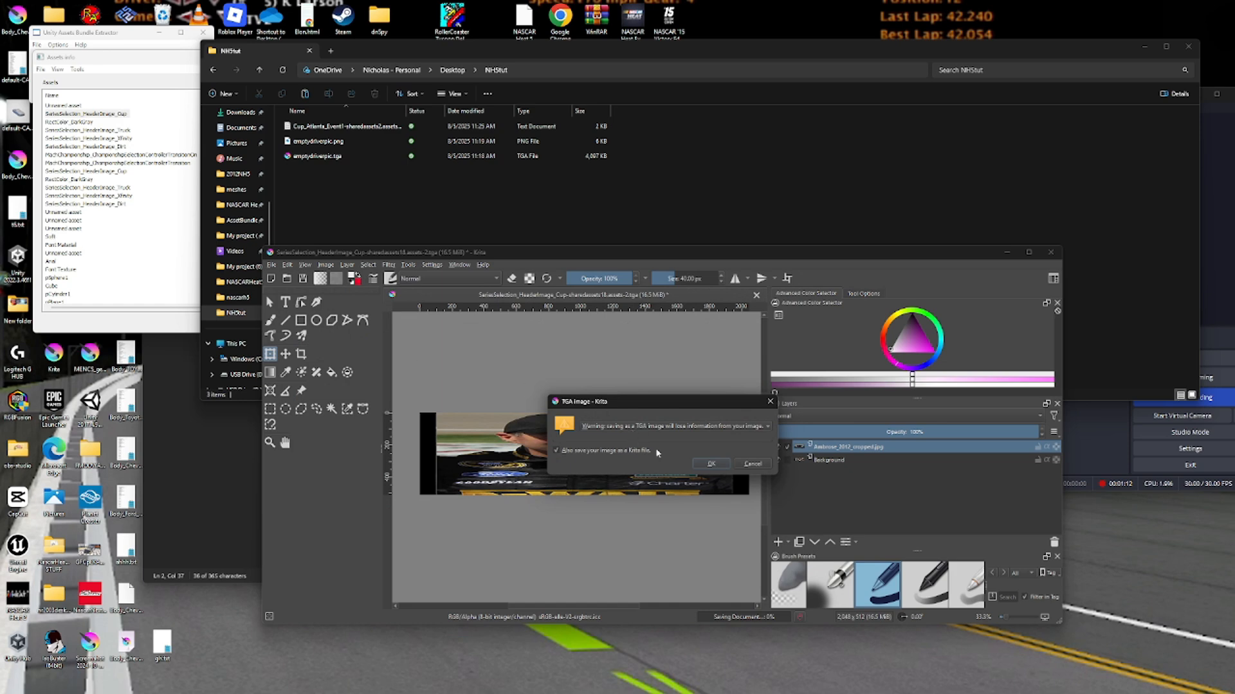
{"action": "left_click", "coordinate": [711, 464]}
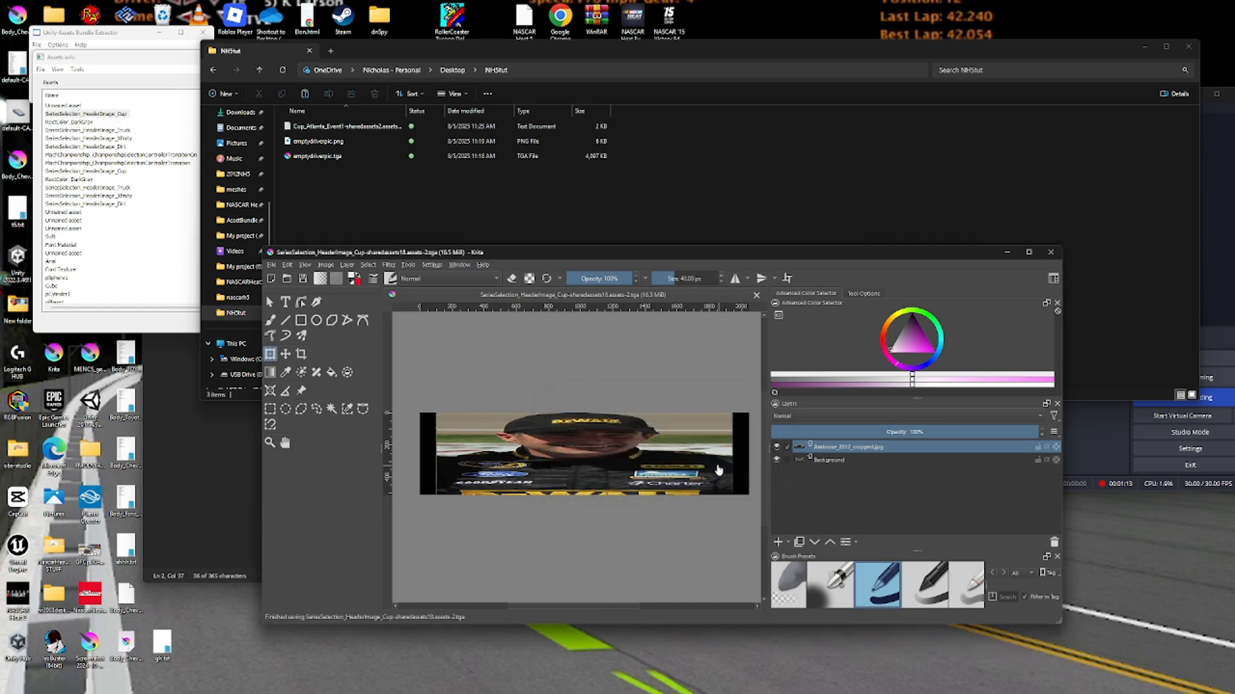
{"action": "left_click", "coordinate": [1050, 252]}
{"action": "left_click", "coordinate": [749, 274]}
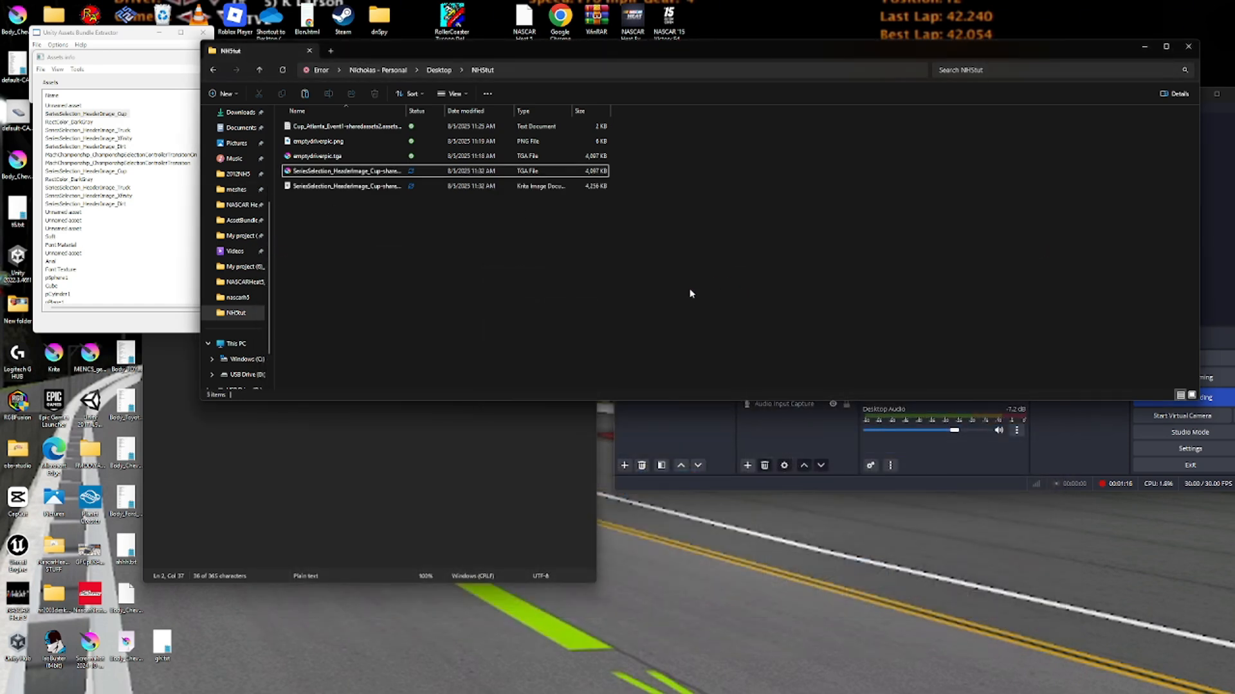
In Unity Assets Bundle Extractor, edit the SeriesSelection_HeaderImage_Cup texture and load the edited TGA from NH5tut into it.
{"action": "left_click", "coordinate": [102, 114]}
{"action": "left_click", "coordinate": [412, 241]}
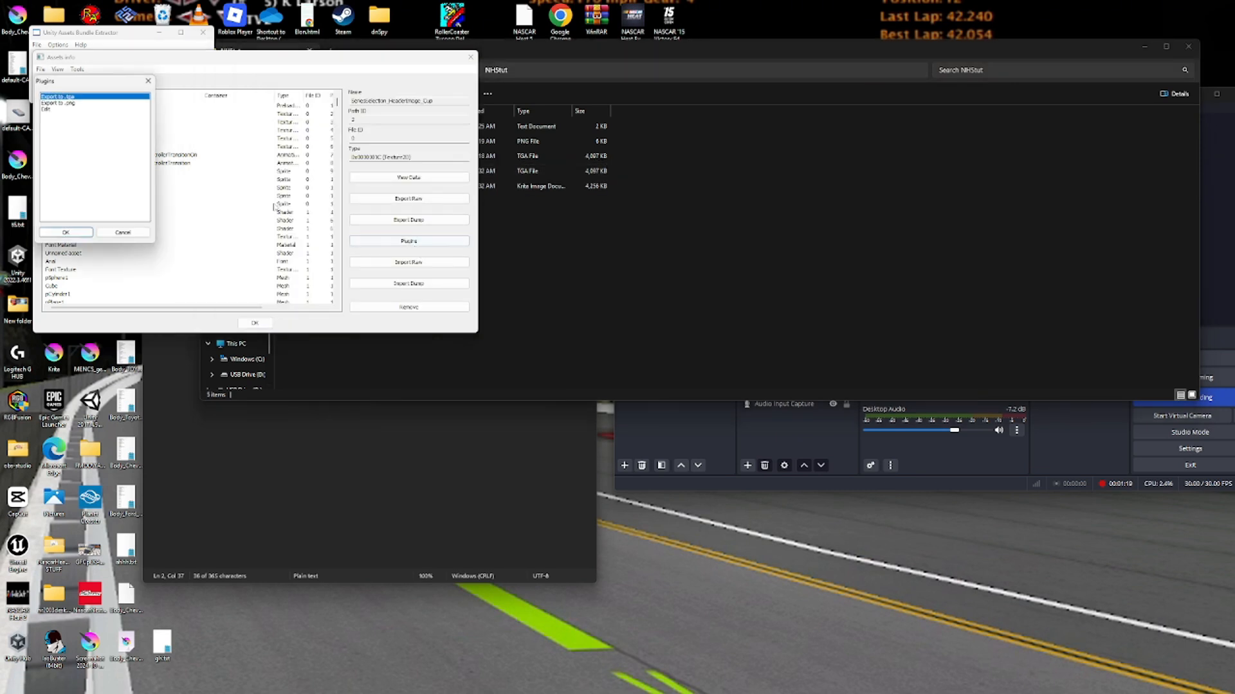
{"action": "left_click", "coordinate": [65, 109]}
{"action": "left_click", "coordinate": [87, 236]}
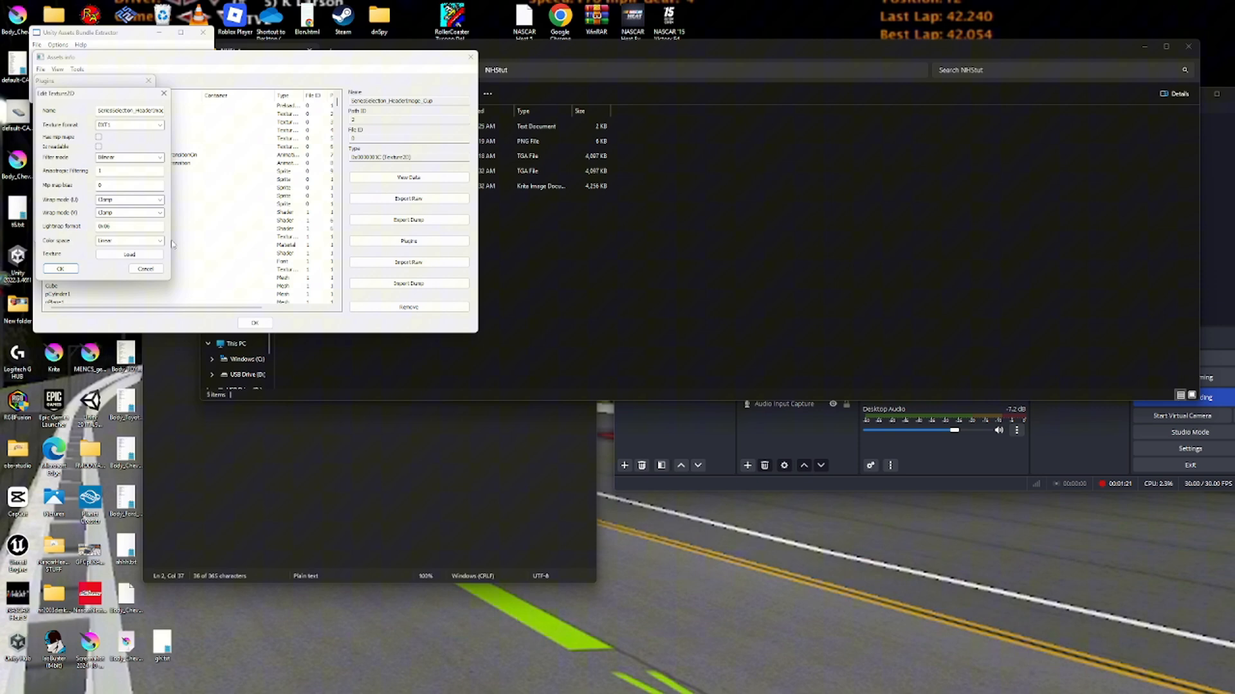
{"action": "left_click", "coordinate": [138, 257]}
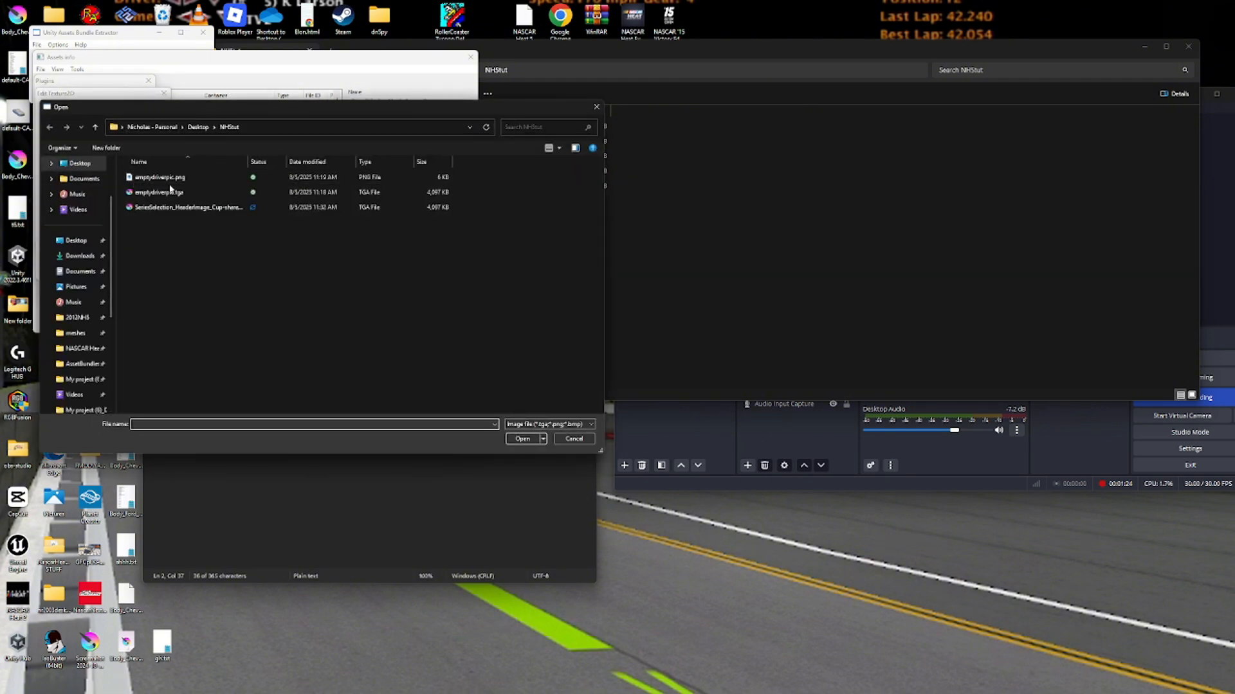
{"action": "left_click", "coordinate": [166, 206]}
{"action": "double_click", "coordinate": [166, 206]}
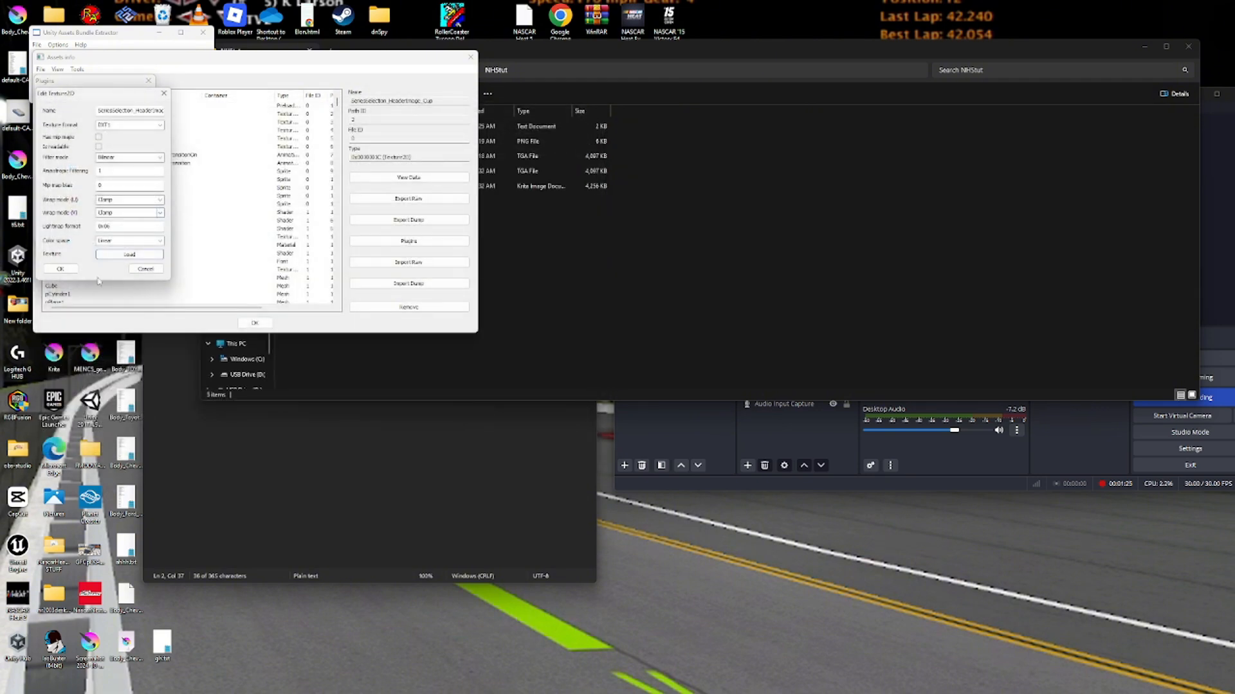
{"action": "left_click", "coordinate": [108, 137]}
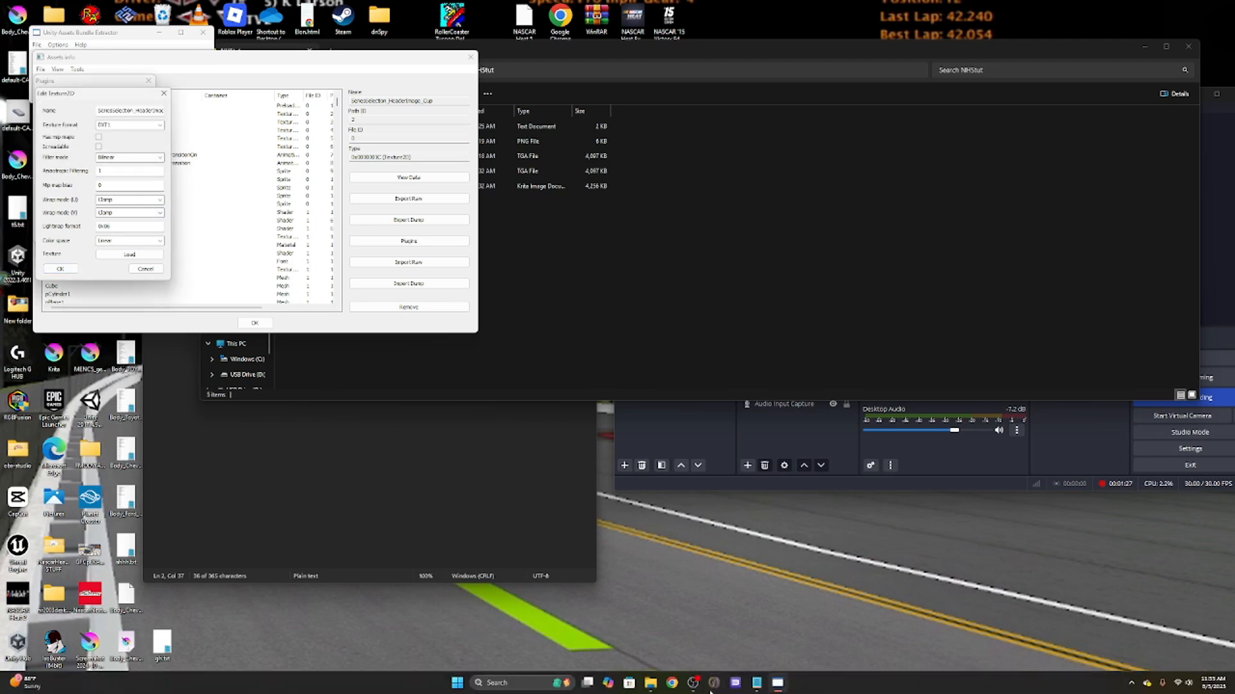
In File Explorer, make a backup copy of sharedassets18.assets inside the NASCARHeat5_Data folder.
{"action": "left_click", "coordinate": [650, 683]}
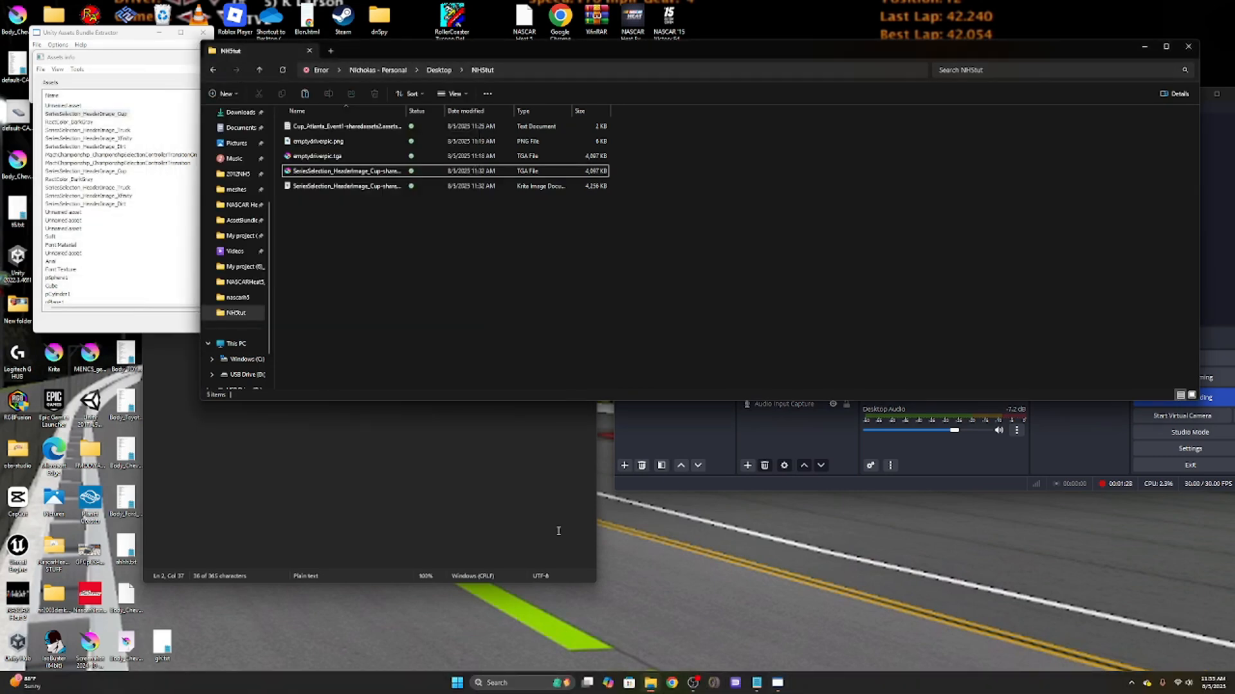
{"action": "left_click", "coordinate": [242, 282]}
{"action": "scroll", "coordinate": [349, 247], "scroll_direction": "down", "scroll_amount": 2}
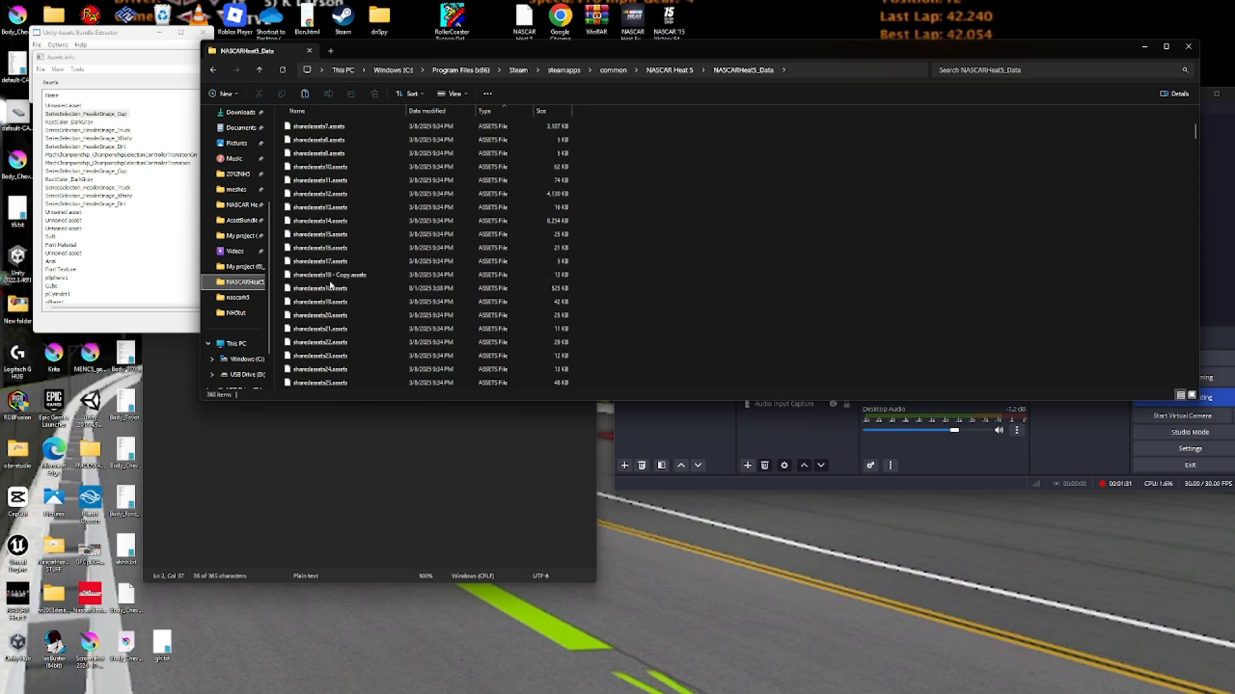
{"action": "left_click", "coordinate": [331, 288]}
{"action": "key", "text": "ctrl+c"}
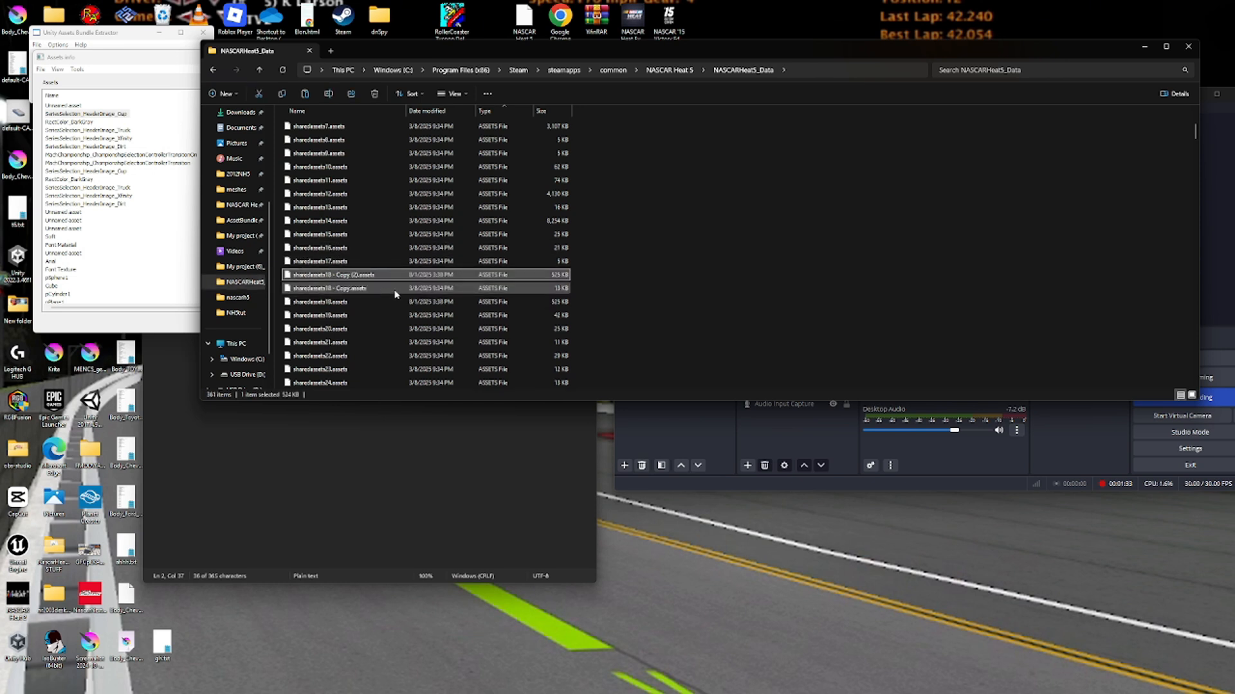
{"action": "key", "text": "ctrl+v"}
In Unity Assets Bundle Extractor, accept the changes and save the modified sharedassets18 file into NASCARHeat5_Data under a slightly different name.
{"action": "left_click", "coordinate": [135, 242]}
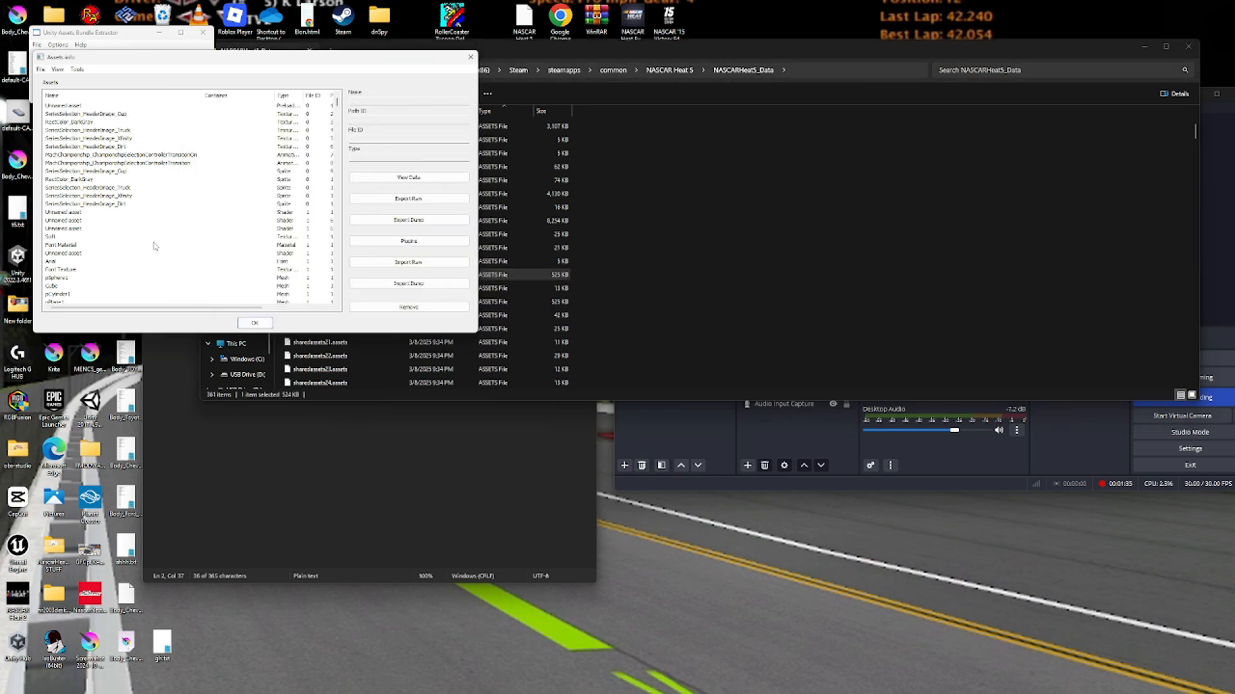
{"action": "scroll", "coordinate": [160, 242], "scroll_direction": "up", "scroll_amount": 1}
{"action": "left_click", "coordinate": [255, 323]}
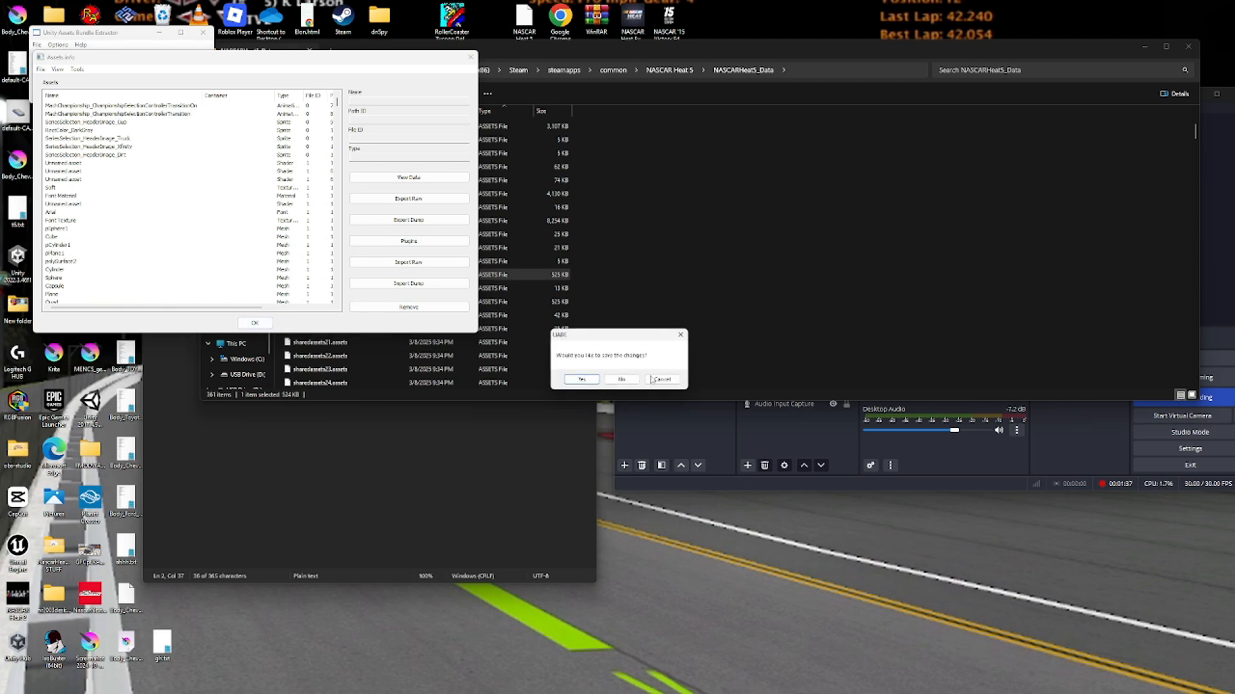
{"action": "left_click", "coordinate": [582, 379]}
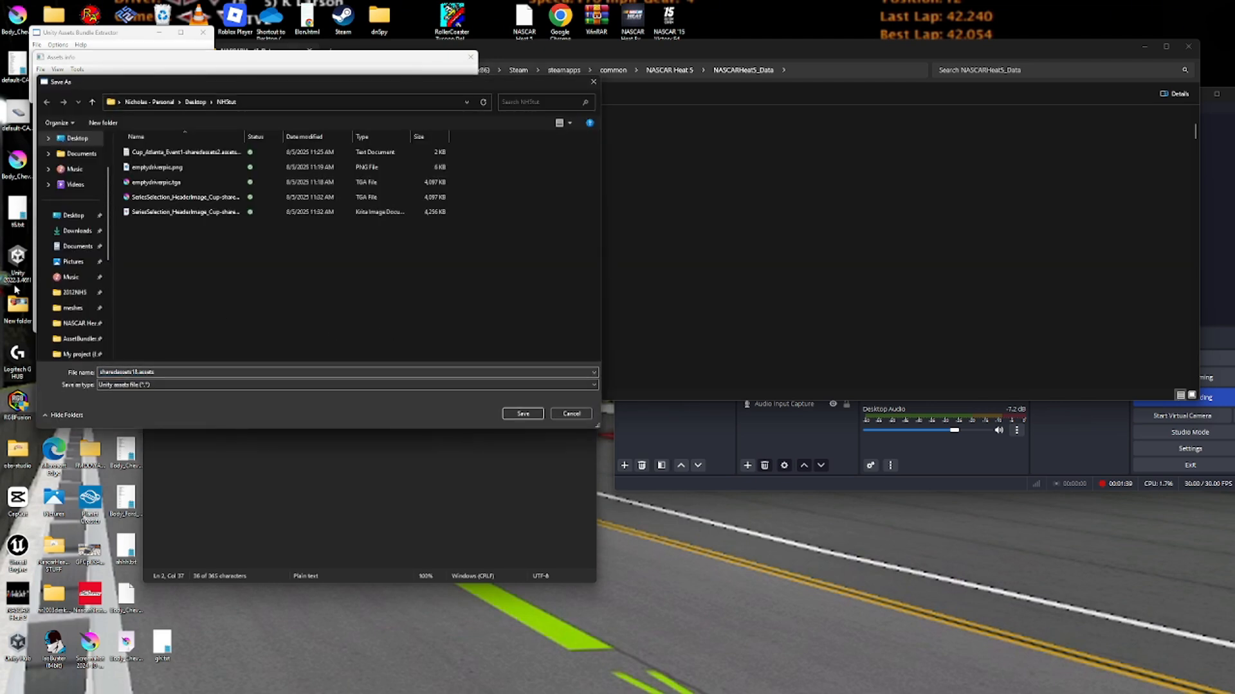
{"action": "scroll", "coordinate": [69, 299], "scroll_direction": "down", "scroll_amount": 2}
{"action": "scroll", "coordinate": [443, 343], "scroll_direction": "down", "scroll_amount": 2}
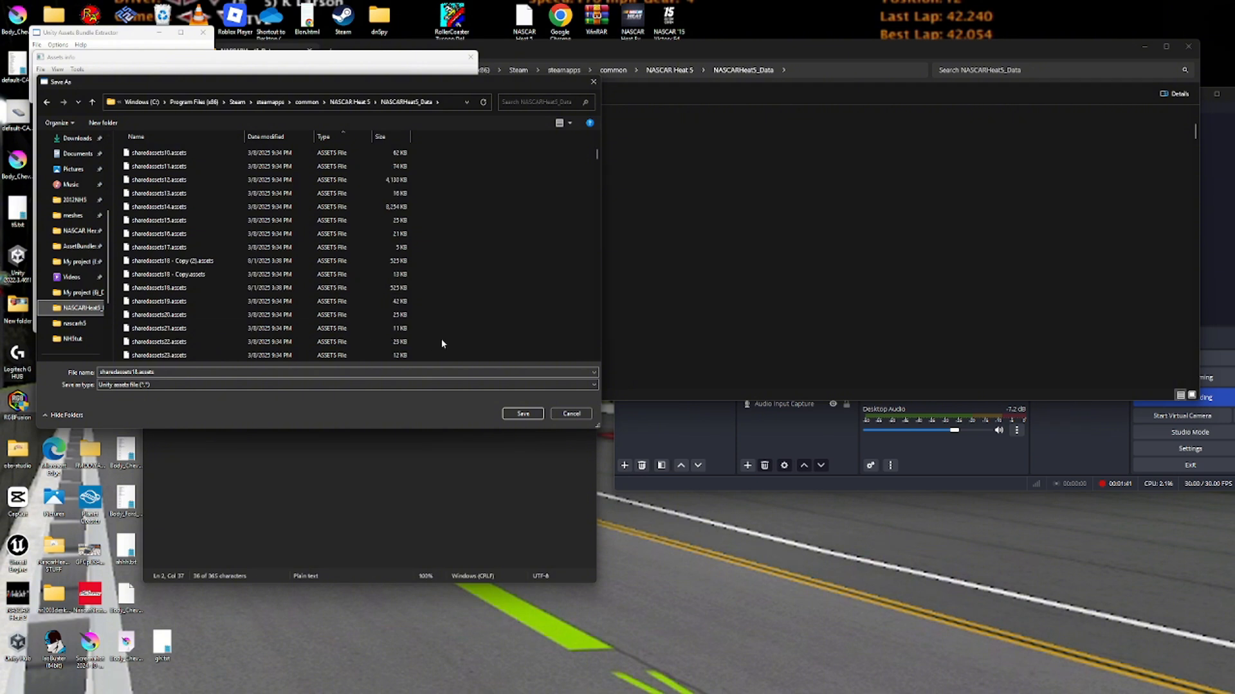
{"action": "left_click", "coordinate": [521, 414]}
{"action": "left_click", "coordinate": [672, 353]}
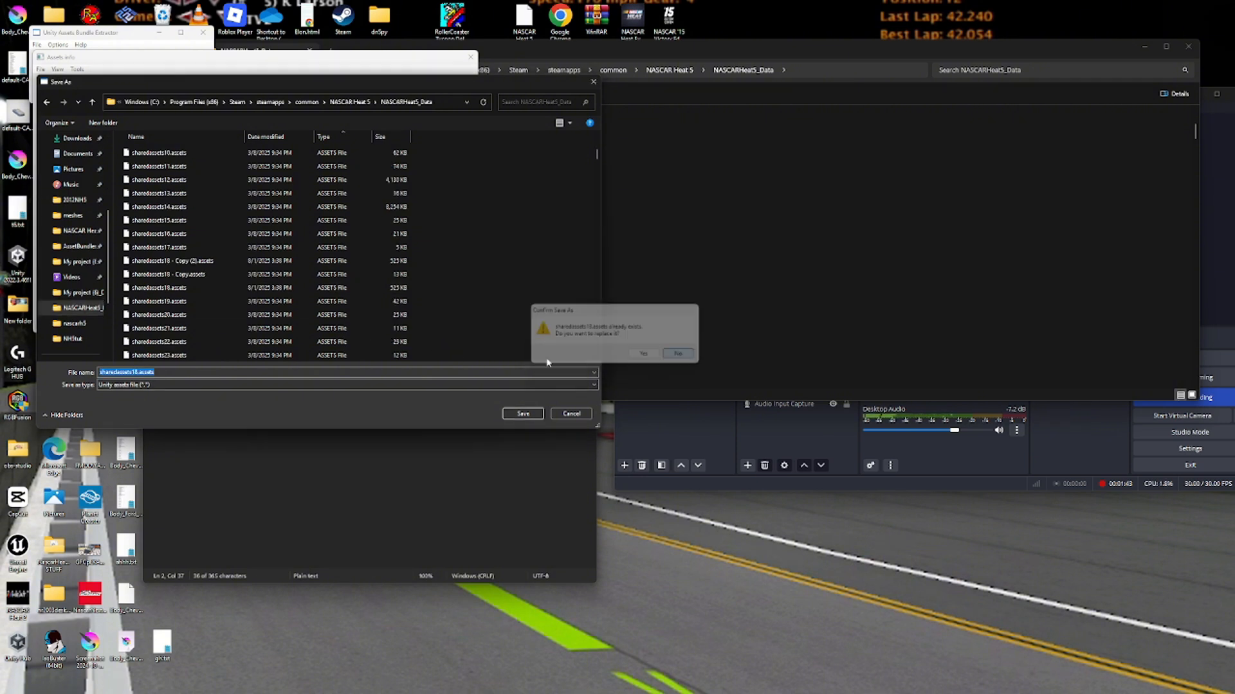
{"action": "left_click", "coordinate": [141, 372]}
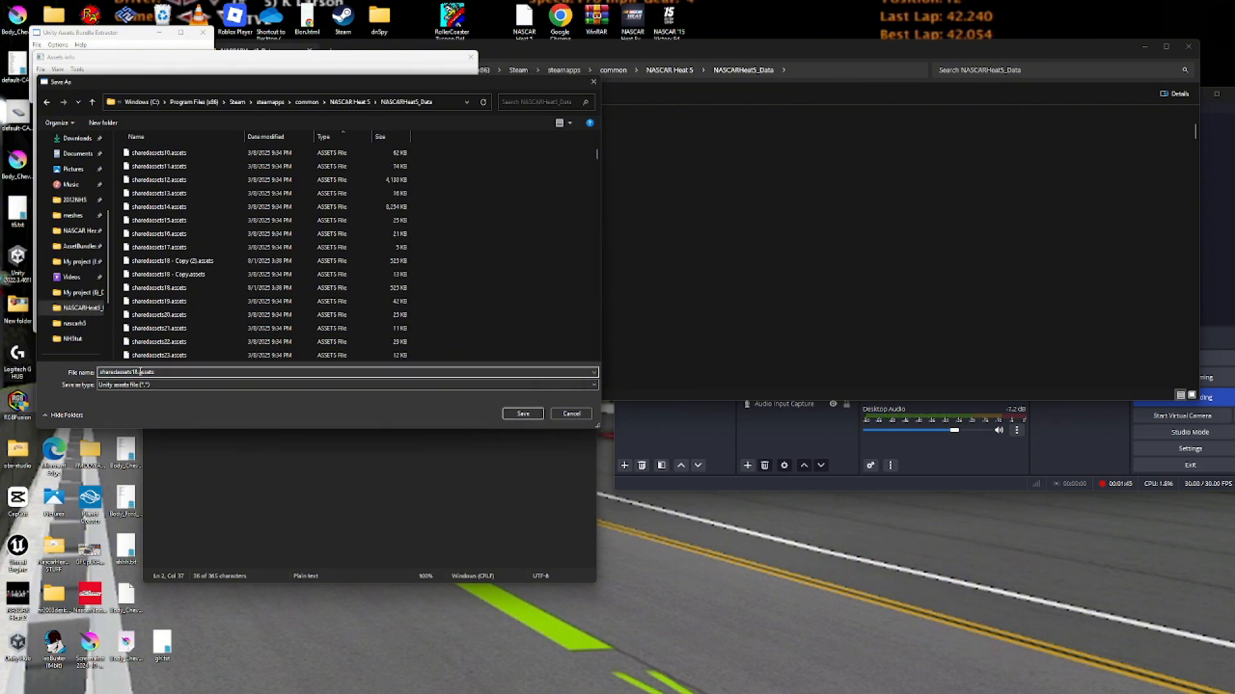
{"action": "left_click", "coordinate": [513, 415]}
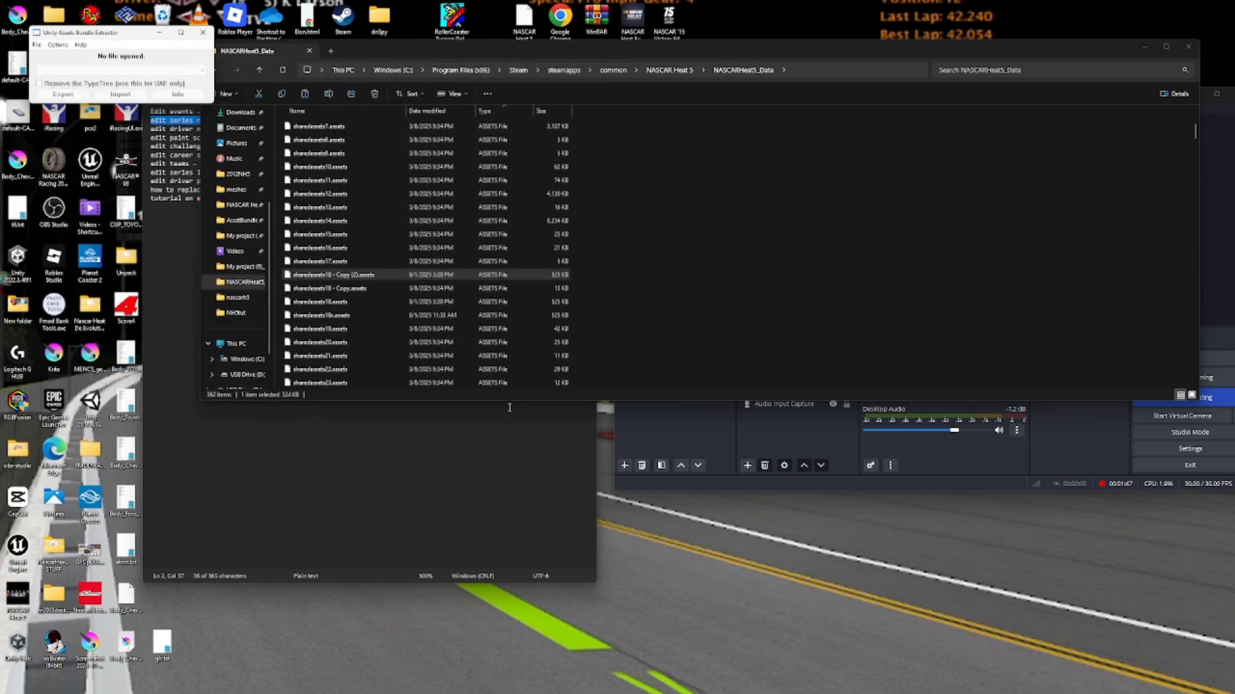
In File Explorer, delete the original sharedassets18.assets and rename the newly saved modified file as sharedassets18.assets.
{"action": "mouse_move", "coordinate": [693, 693]}
{"action": "left_click", "coordinate": [651, 683]}
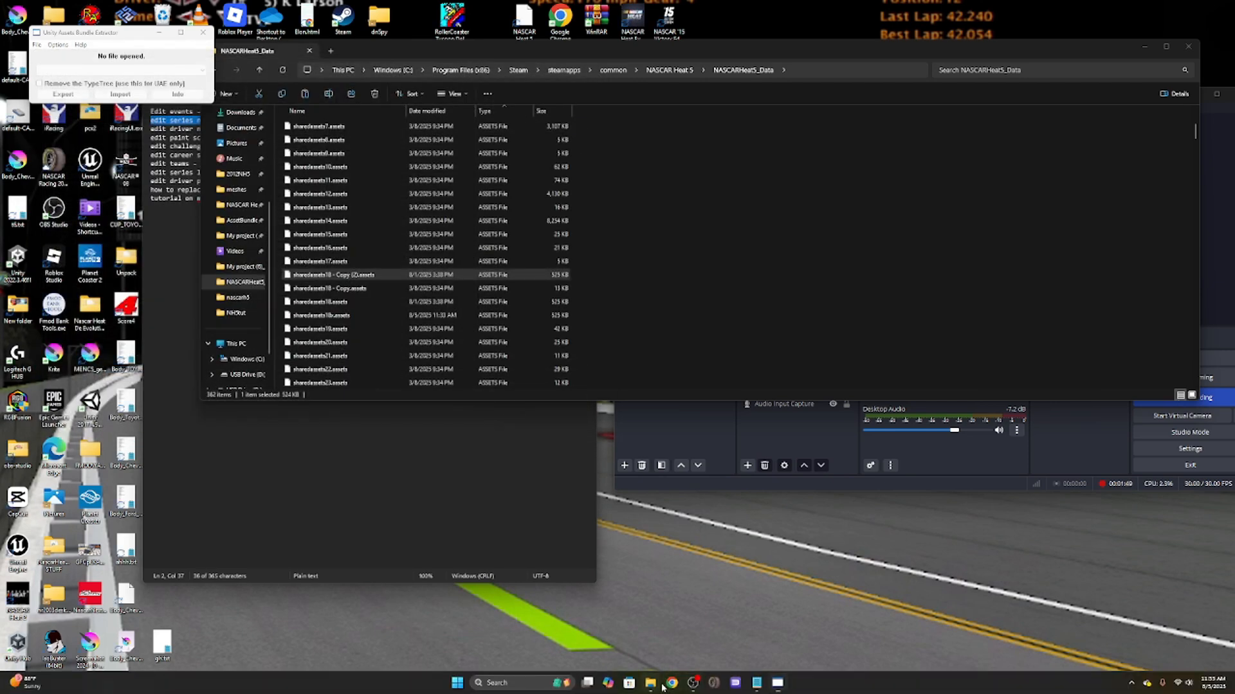
{"action": "left_click", "coordinate": [363, 304]}
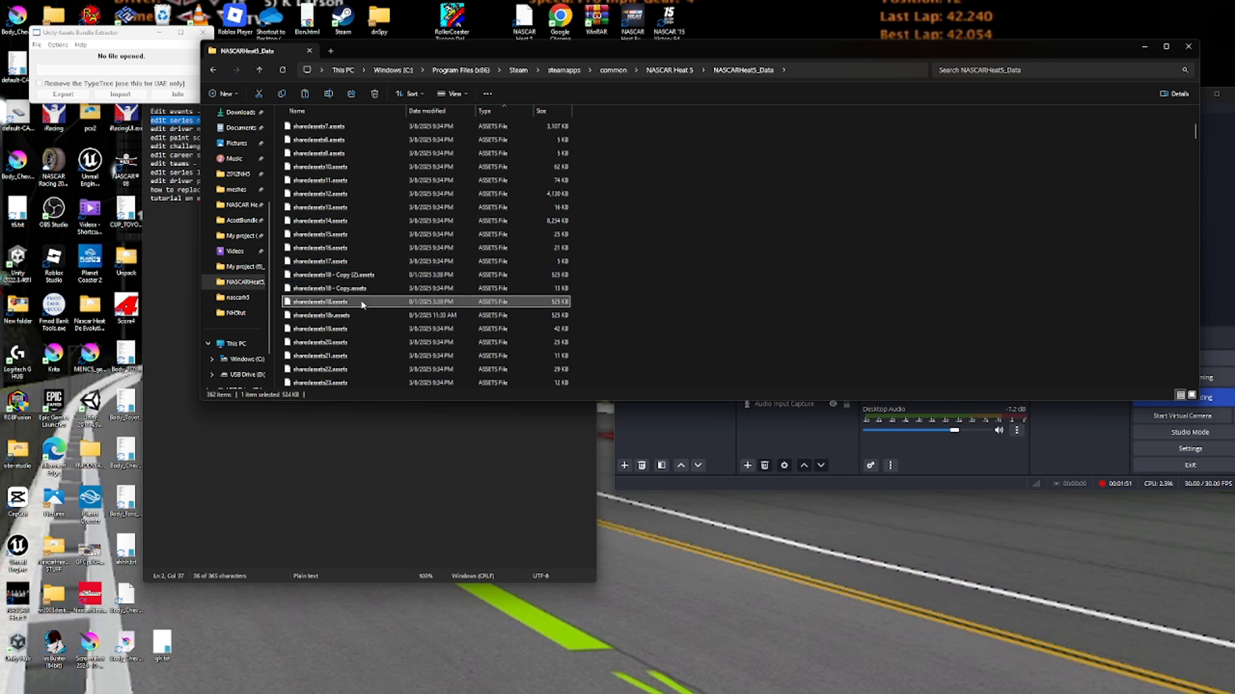
{"action": "key", "text": "Delete"}
{"action": "right_click", "coordinate": [362, 304]}
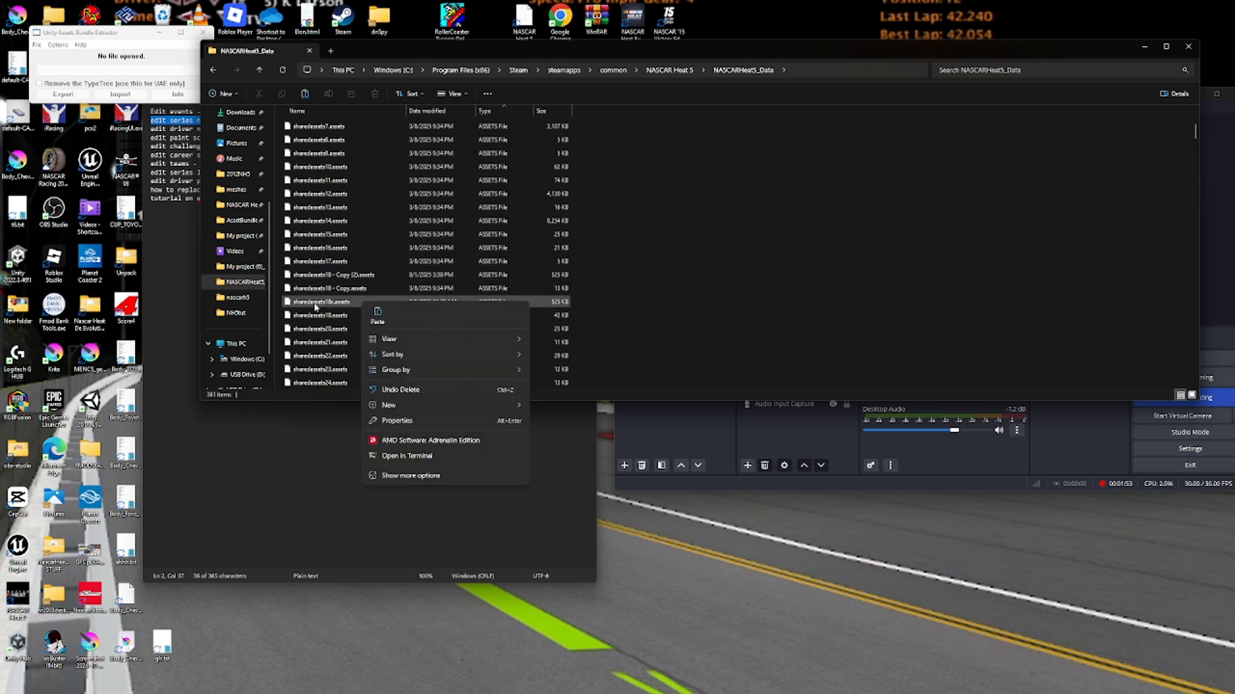
{"action": "left_click", "coordinate": [326, 305]}
{"action": "left_click", "coordinate": [326, 305]}
{"action": "right_click", "coordinate": [324, 305]}
{"action": "left_click", "coordinate": [403, 321]}
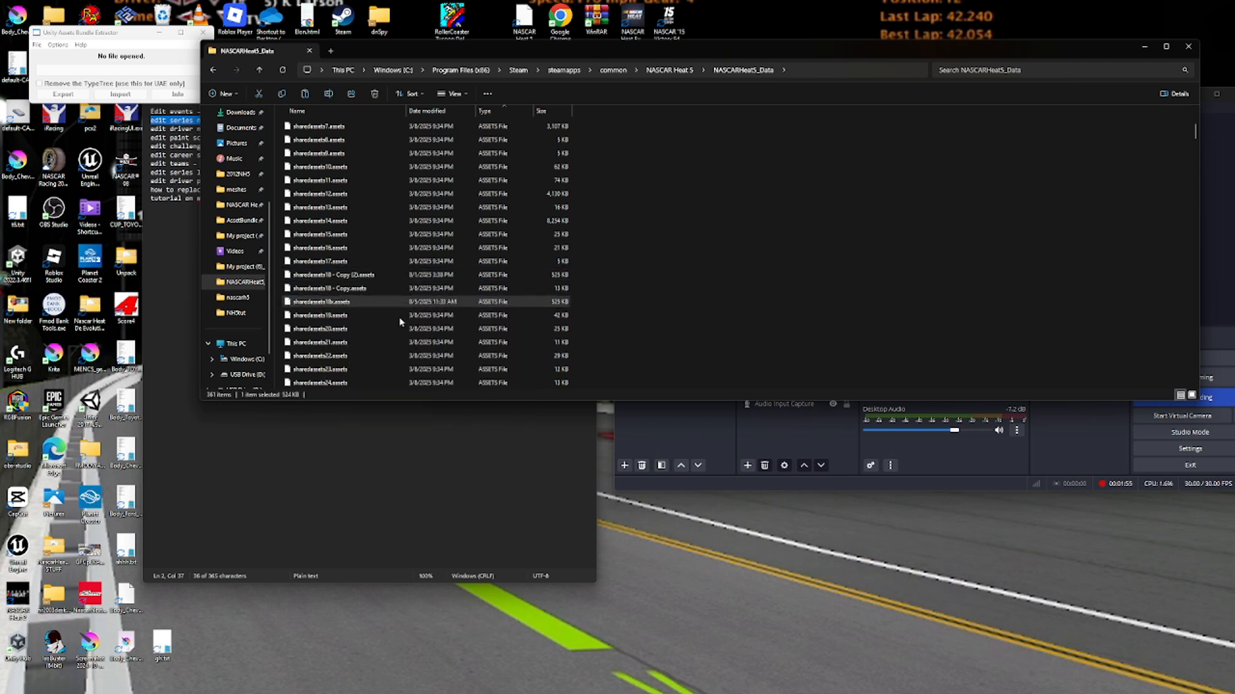
{"action": "left_click", "coordinate": [333, 301]}
{"action": "type", "text": "="}
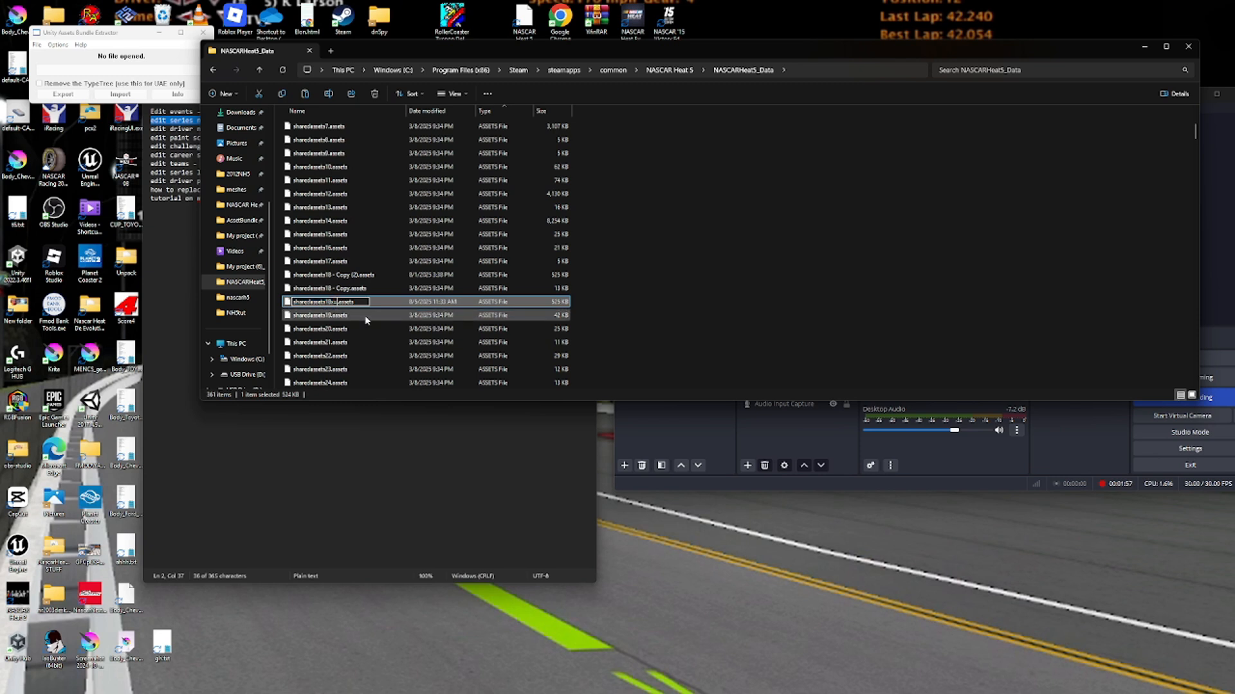
{"action": "key", "text": "Return"}
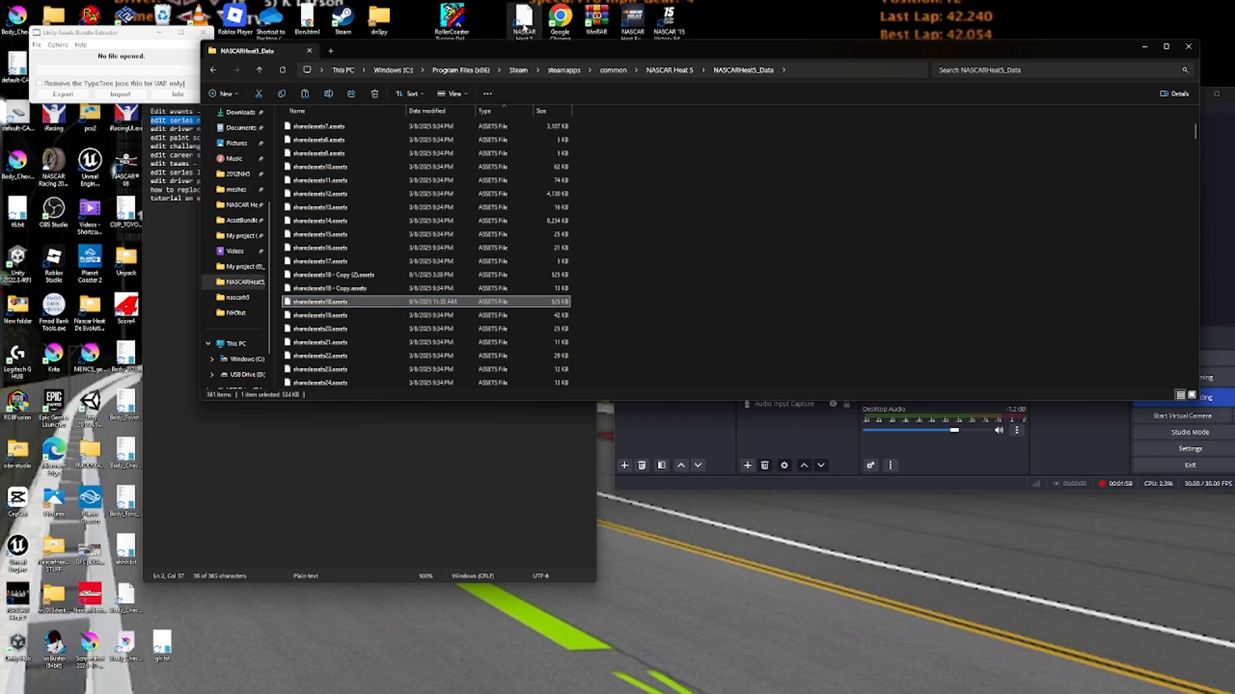
Launch NASCAR Heat 5 from the desktop, load Season 2020 and enter Race Now to check the Cup series image.
{"action": "double_click", "coordinate": [524, 22]}
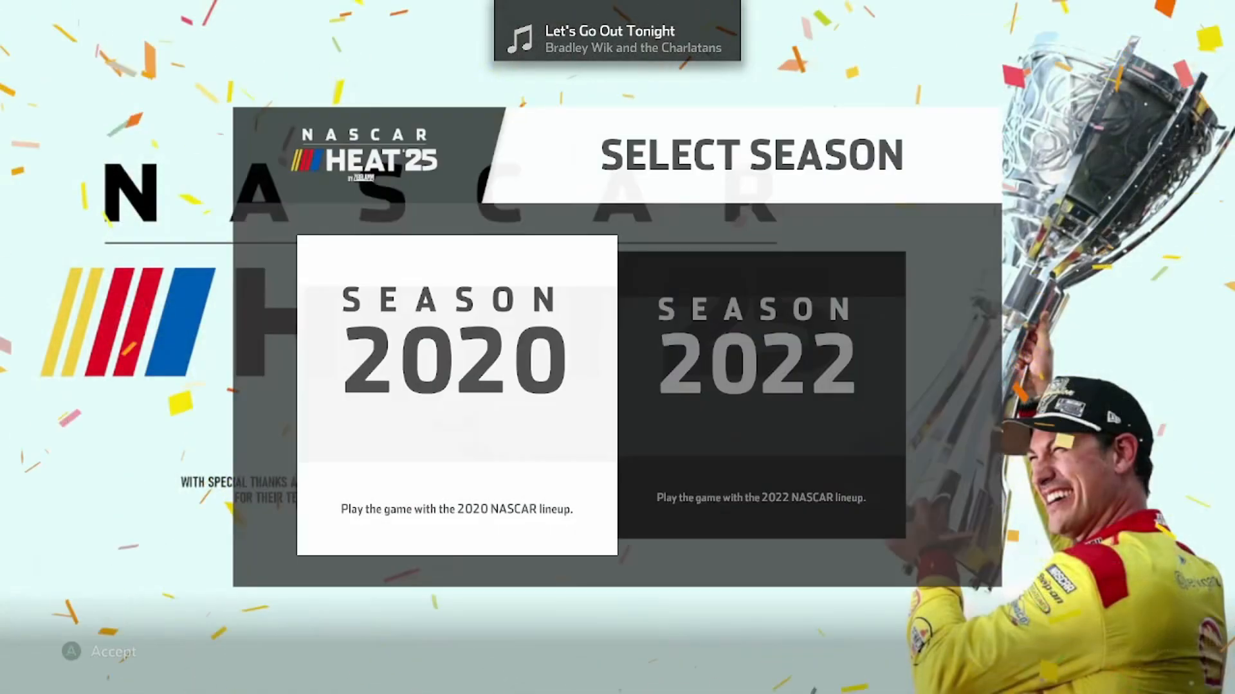
{"action": "key", "text": "Return"}
{"action": "key", "text": "Right"}
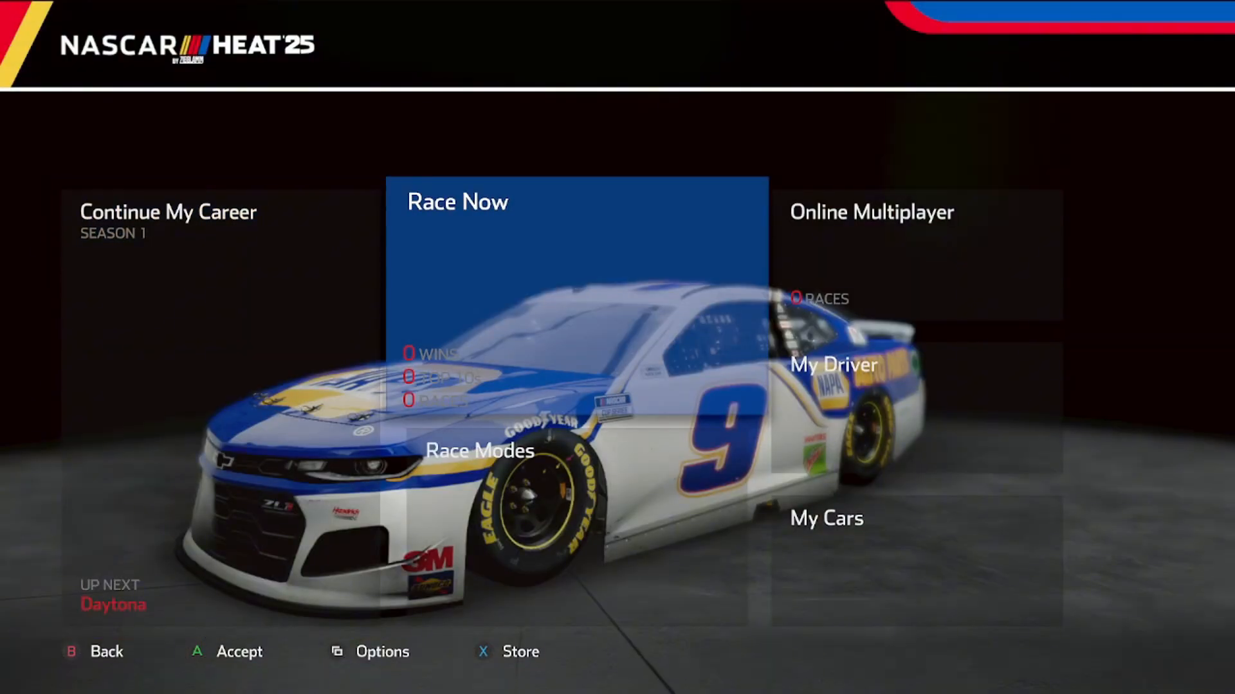
{"action": "key", "text": "Return"}
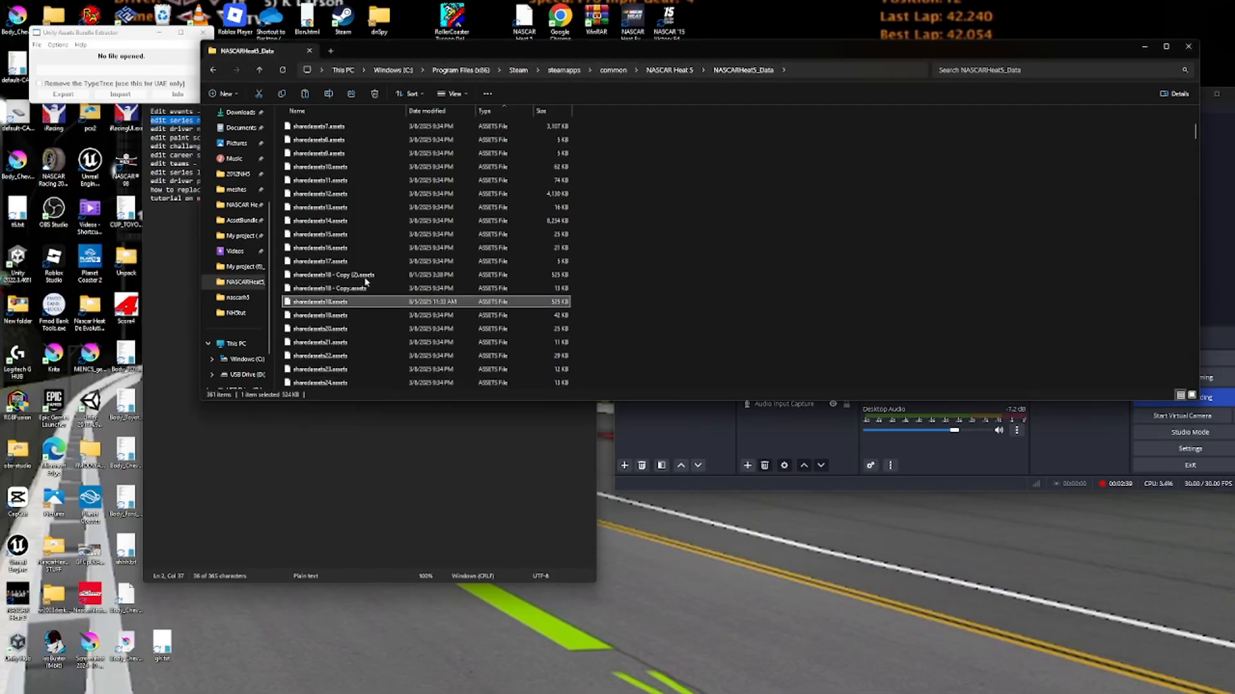
In NASCARHeat5_Data, delete the modified sharedassets18.assets and restore the backup by renaming sharedassets18 - Copy (2).assets as sharedassets18.assets.
{"action": "key", "text": "Delete"}
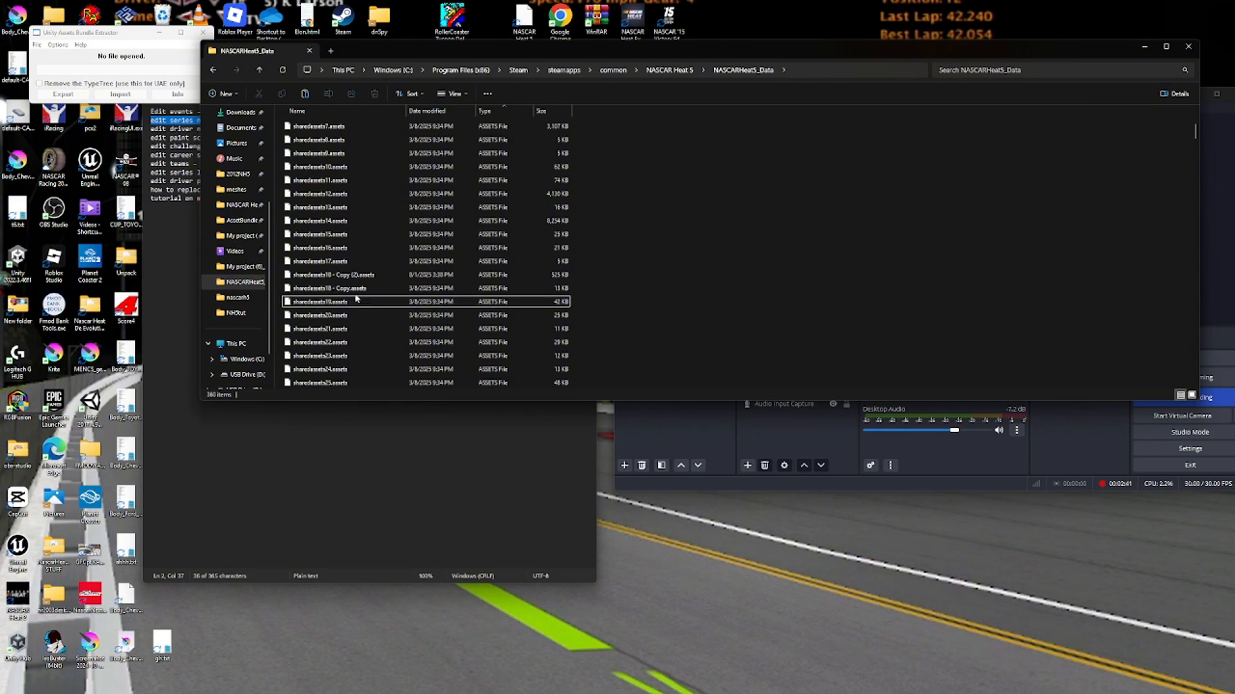
{"action": "right_click", "coordinate": [359, 276]}
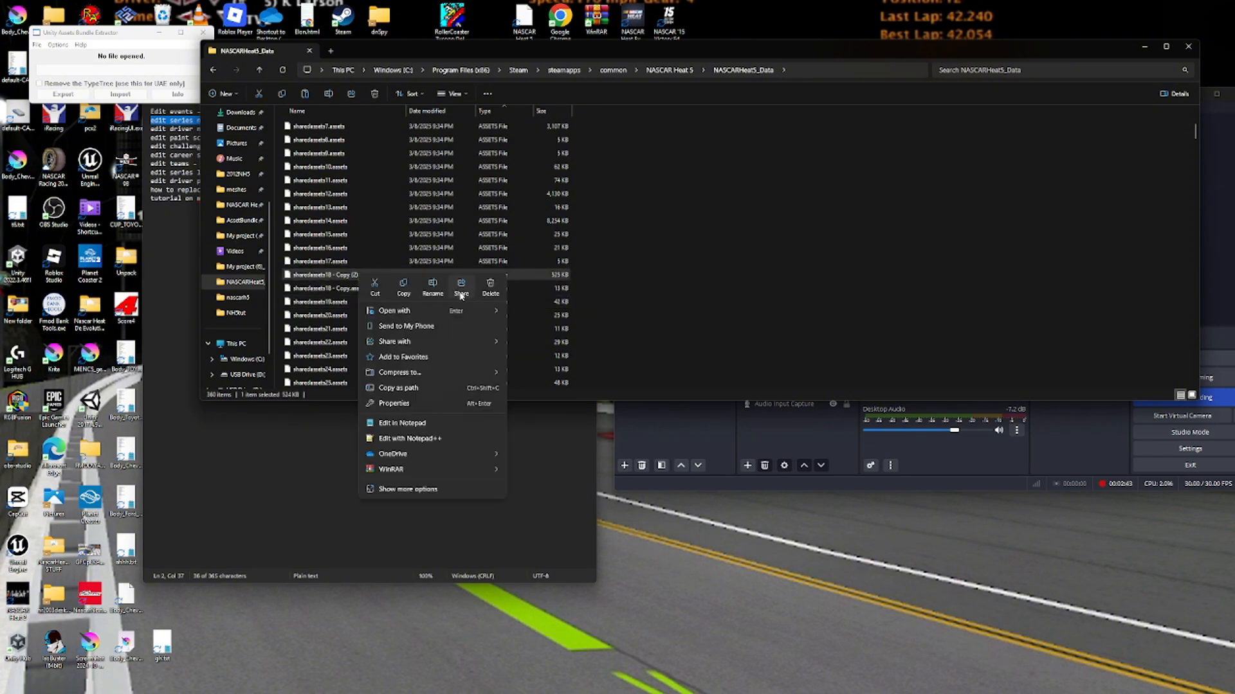
{"action": "left_click", "coordinate": [433, 288]}
{"action": "key", "text": "Right"}
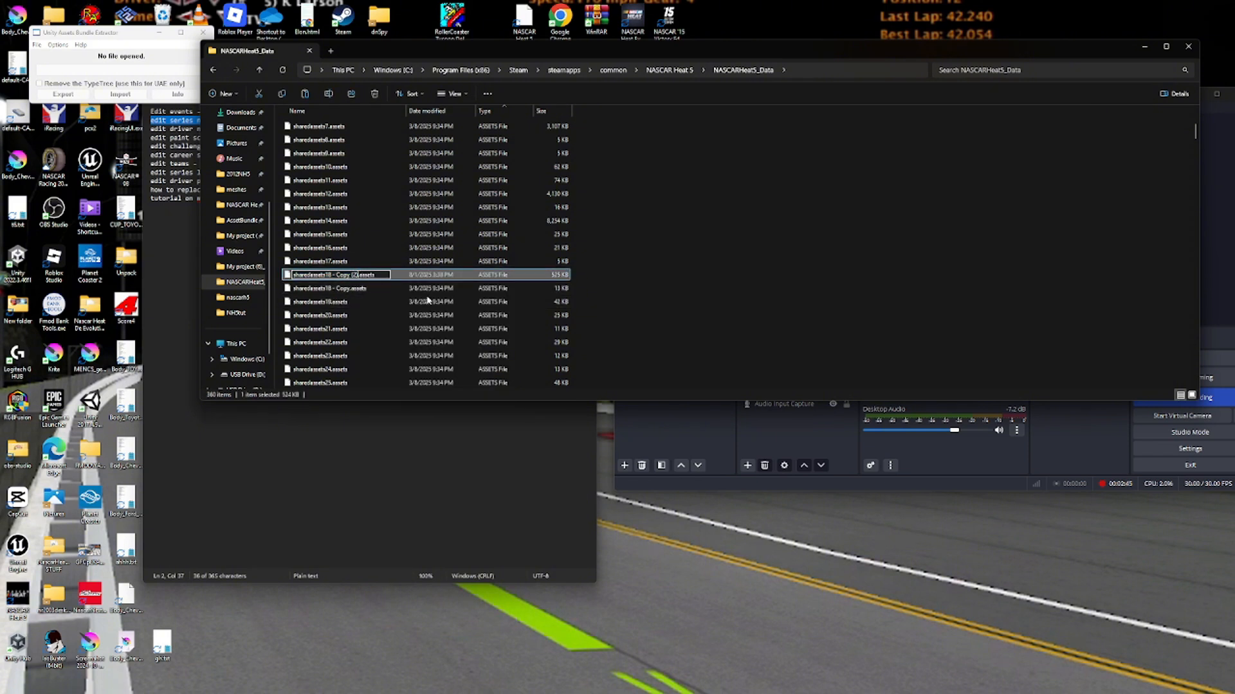
{"action": "key", "text": "BackSpace"}
{"action": "key", "text": "BackSpace"}
{"action": "key", "text": "BackSpace"}
{"action": "key", "text": "BackSpace"}
{"action": "key", "text": "BackSpace"}
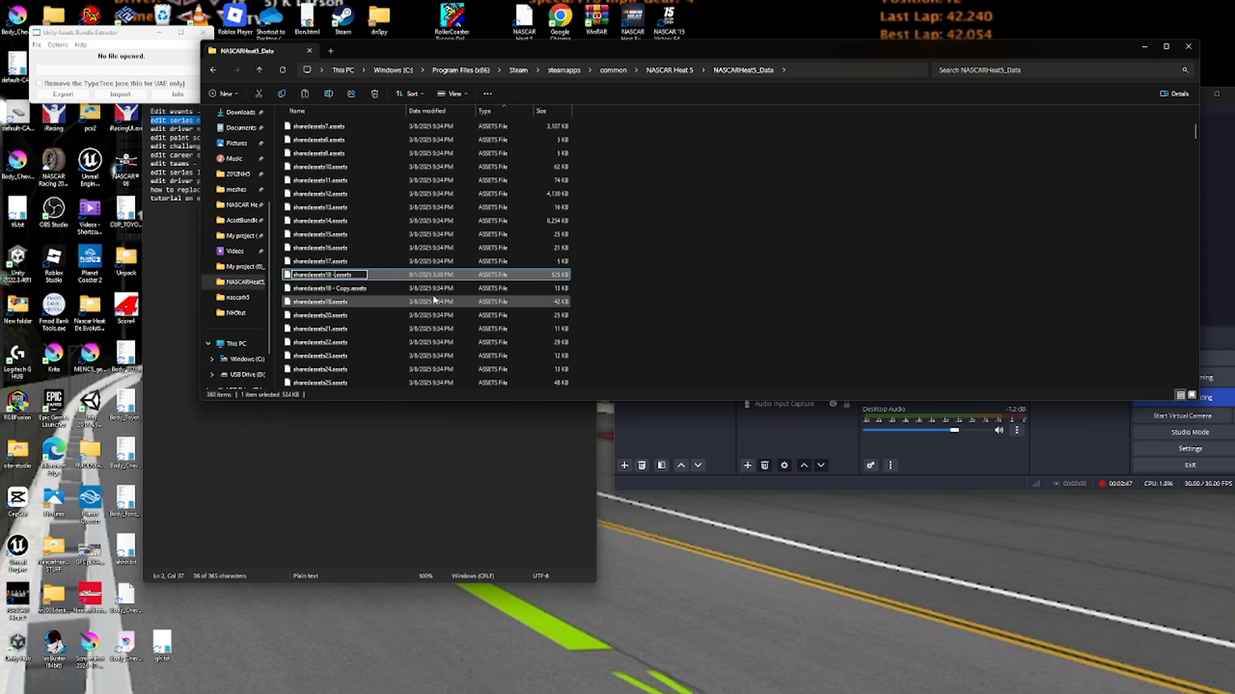
{"action": "key", "text": "Return"}
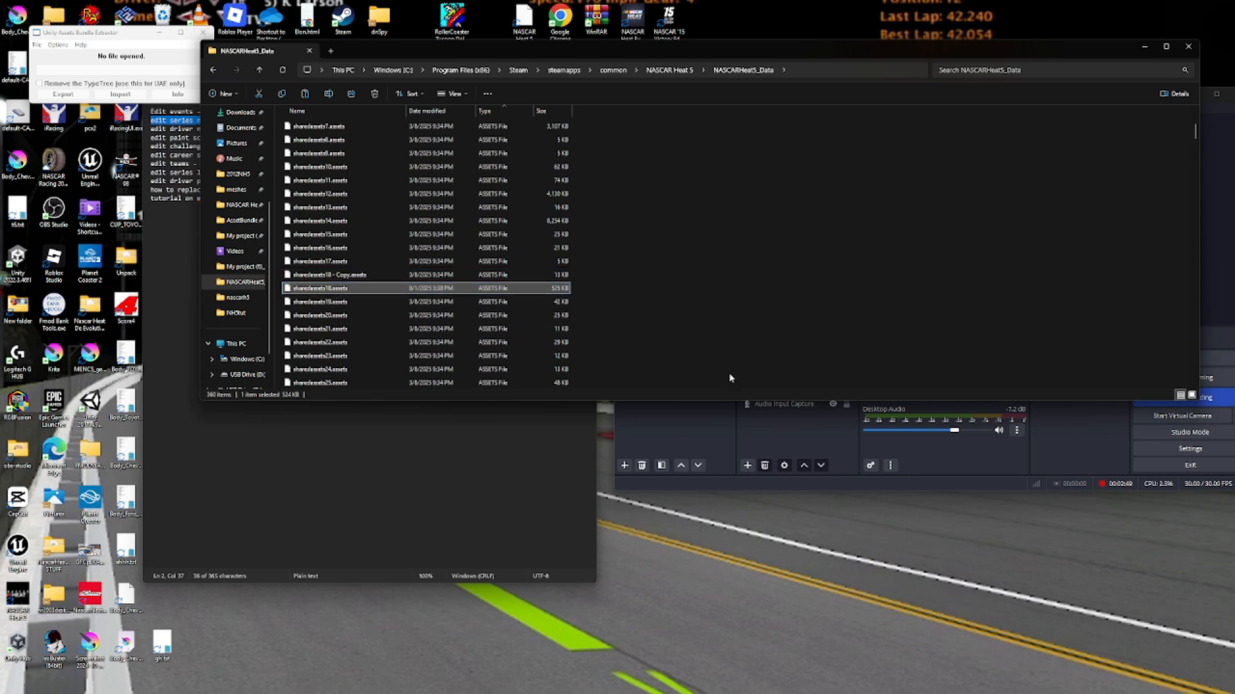
Switch to Unity Assets Bundle Extractor and open resources.assets from the NASCARHeat5_Data folder.
{"action": "left_click", "coordinate": [820, 430]}
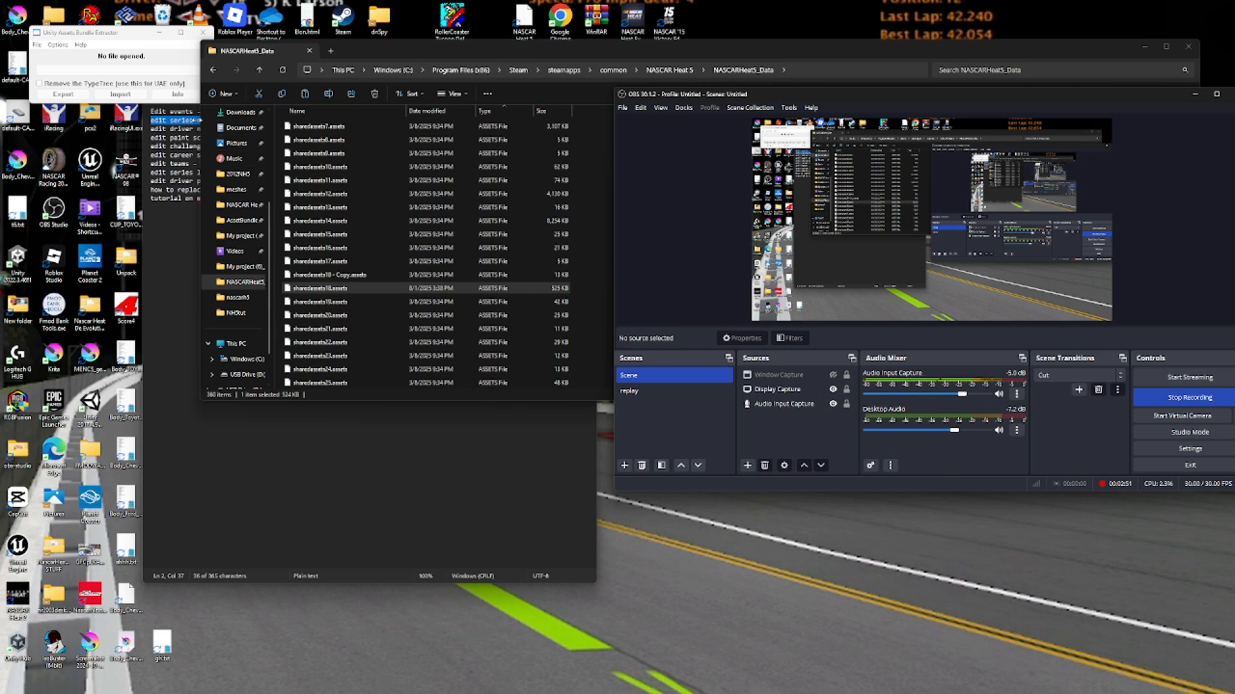
{"action": "left_click", "coordinate": [193, 120]}
{"action": "left_click_drag", "start_coordinate": [299, 121], "coordinate": [149, 120]}
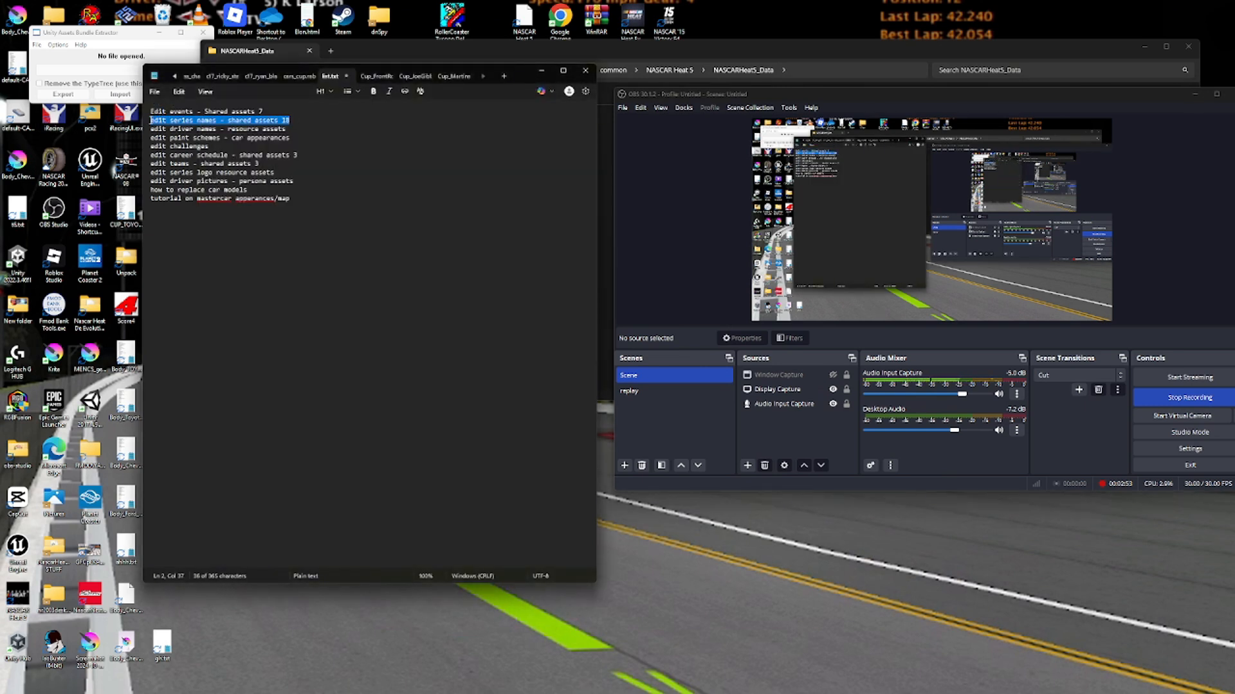
{"action": "left_click", "coordinate": [37, 46]}
{"action": "left_click", "coordinate": [46, 56]}
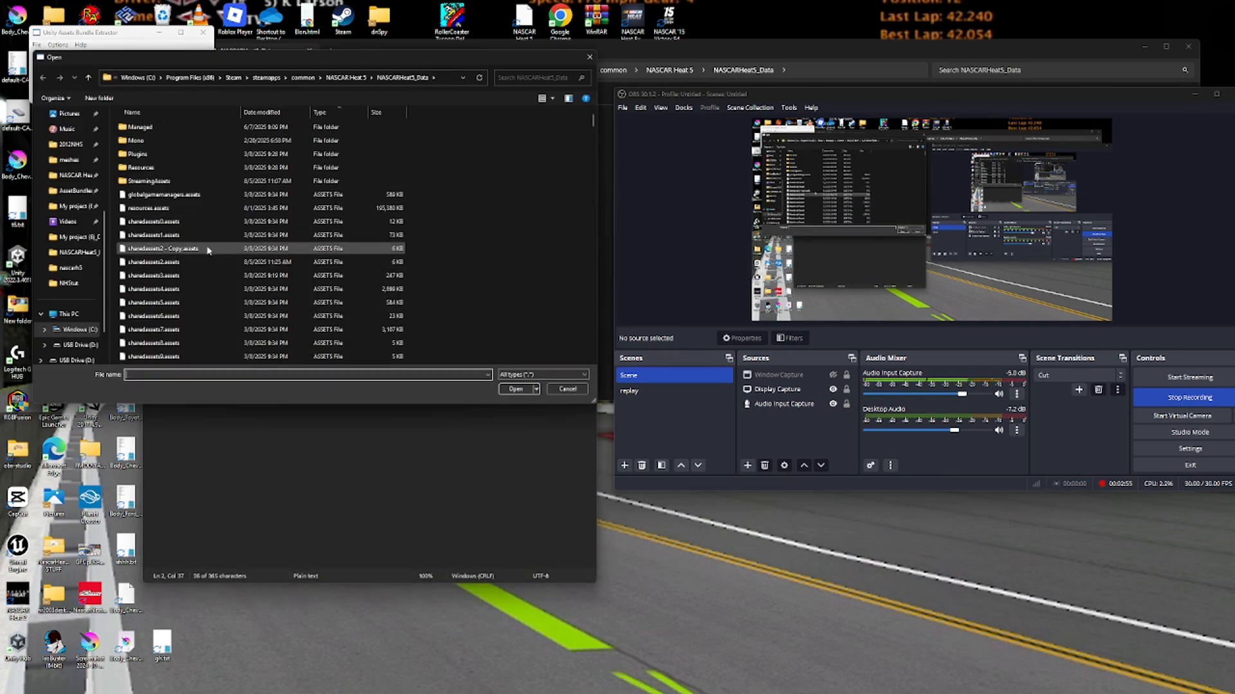
{"action": "double_click", "coordinate": [180, 207]}
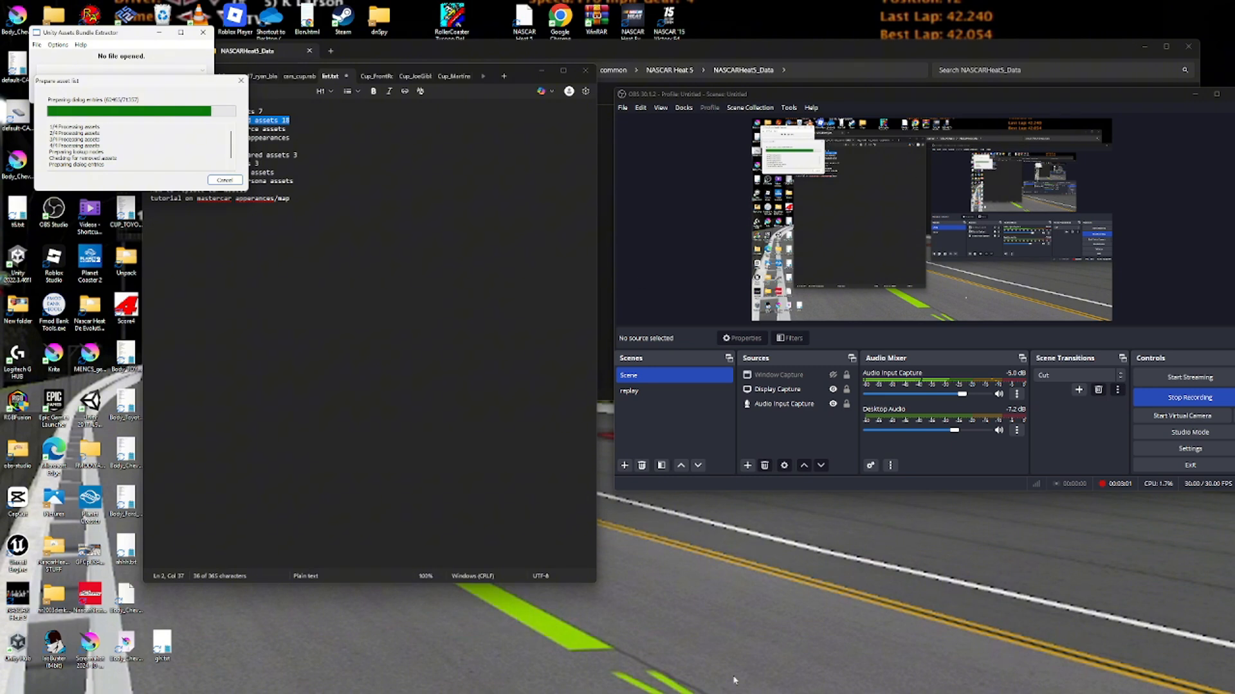
In File Explorer, make a backup copy of resources.assets inside the NASCARHeat5_Data folder.
{"action": "left_click", "coordinate": [650, 681]}
{"action": "scroll", "coordinate": [297, 159], "scroll_direction": "up", "scroll_amount": 5}
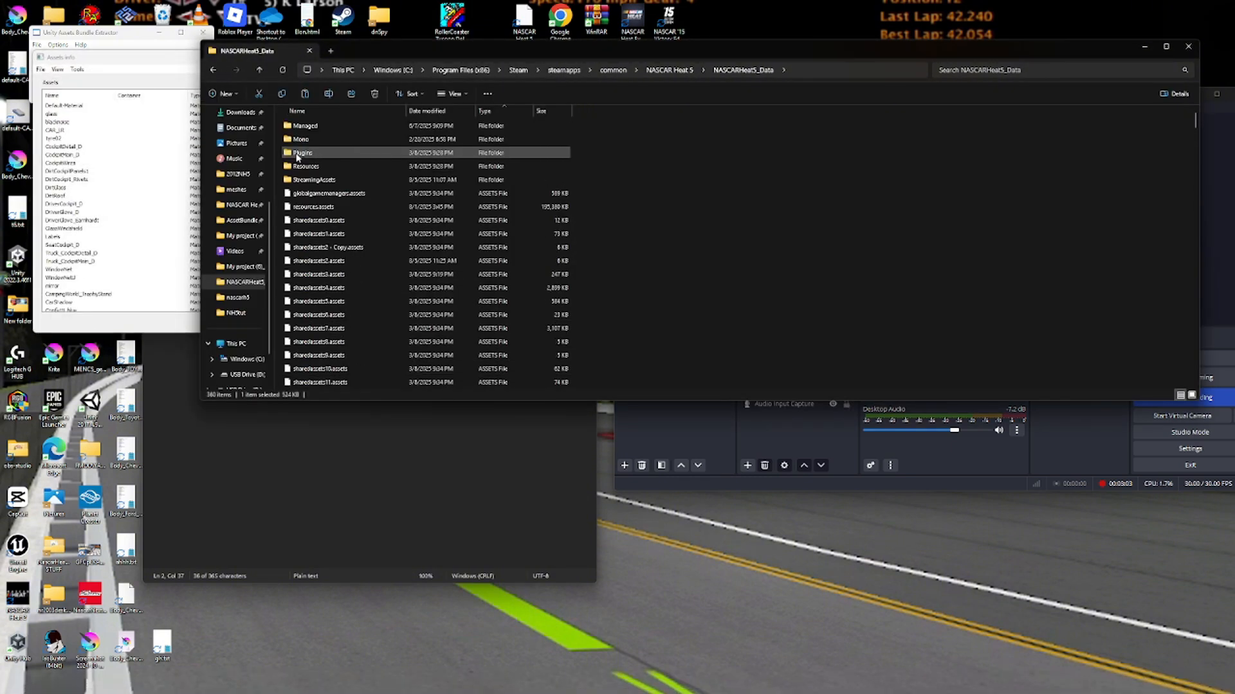
{"action": "left_click", "coordinate": [318, 207]}
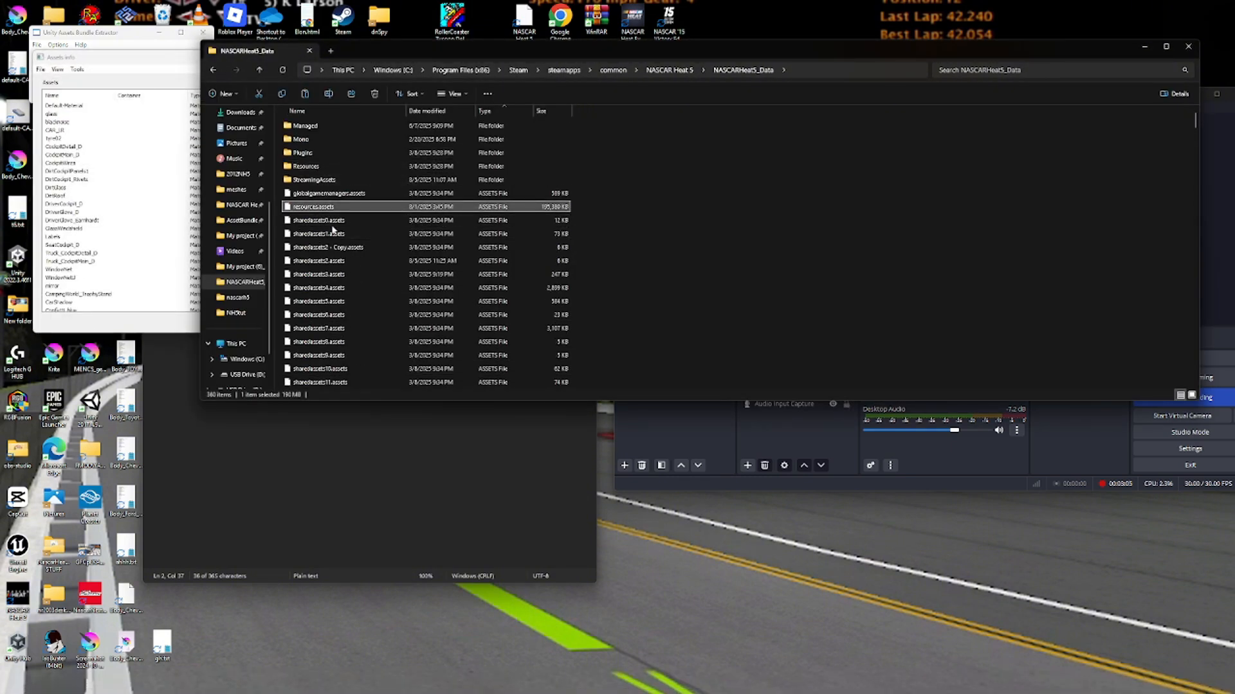
{"action": "key", "text": "ctrl+c"}
{"action": "key", "text": "ctrl+v"}
Export the MonoBehaviour LeagueCup asset as a UABE text dump into the NH5tut folder, skipping the requested assembly files.
{"action": "scroll", "coordinate": [69, 183], "scroll_direction": "down", "scroll_amount": 2}
{"action": "left_click", "coordinate": [62, 173]}
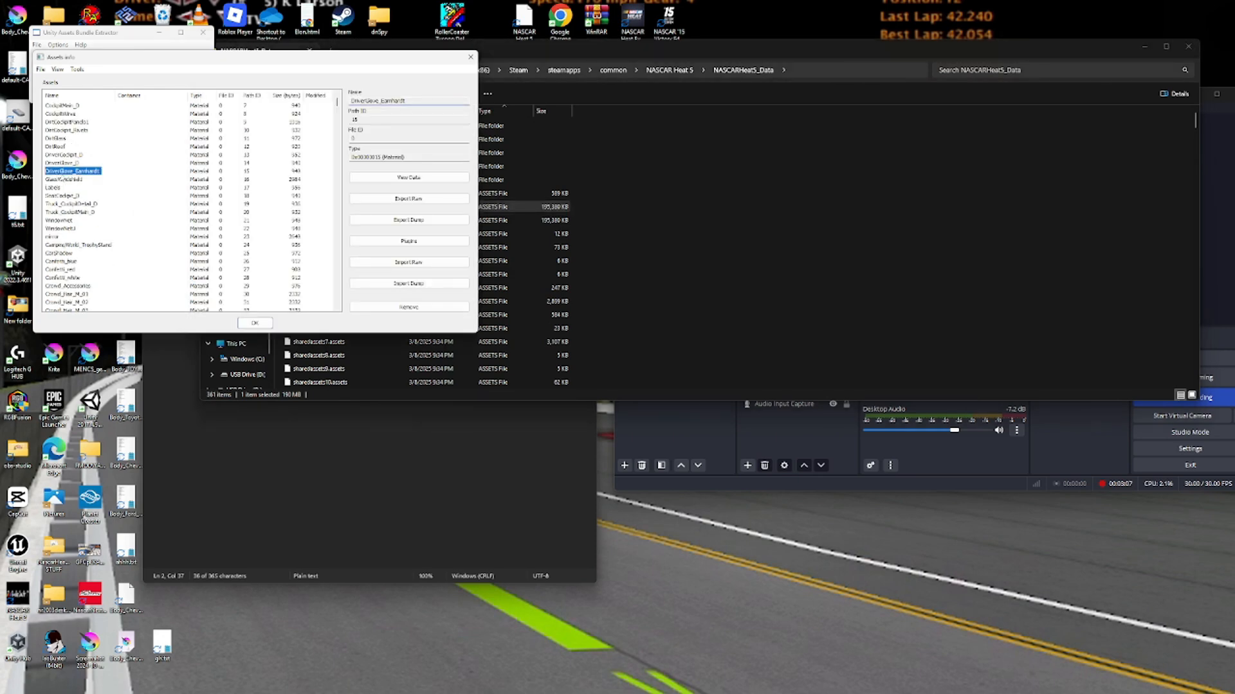
{"action": "scroll", "coordinate": [131, 203], "scroll_direction": "down", "scroll_amount": 3}
{"action": "left_click", "coordinate": [1223, 402]}
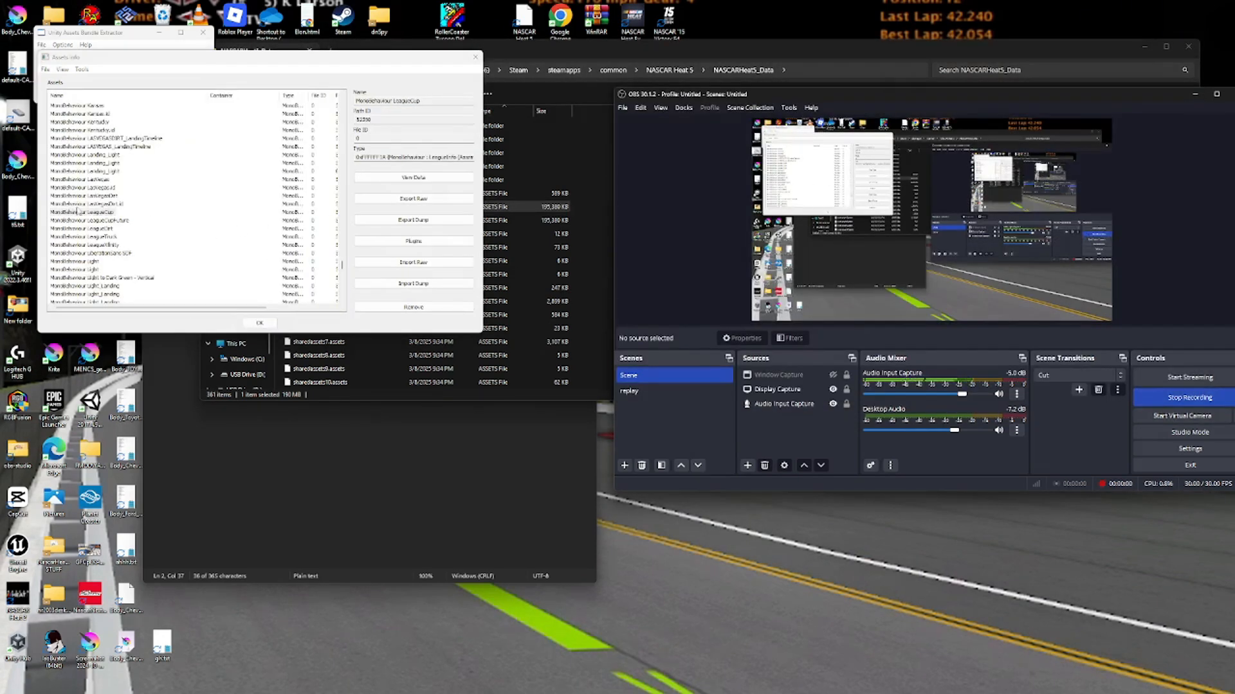
{"action": "left_click", "coordinate": [79, 212]}
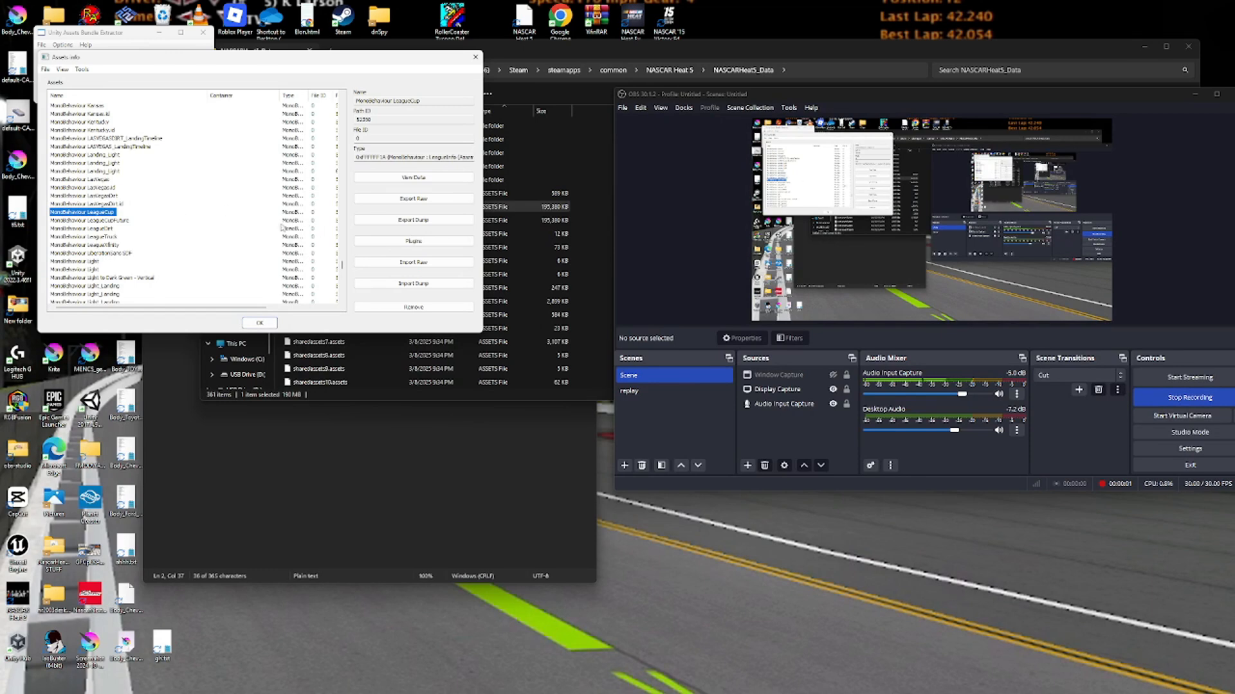
{"action": "left_click", "coordinate": [424, 223]}
{"action": "left_click", "coordinate": [654, 386]}
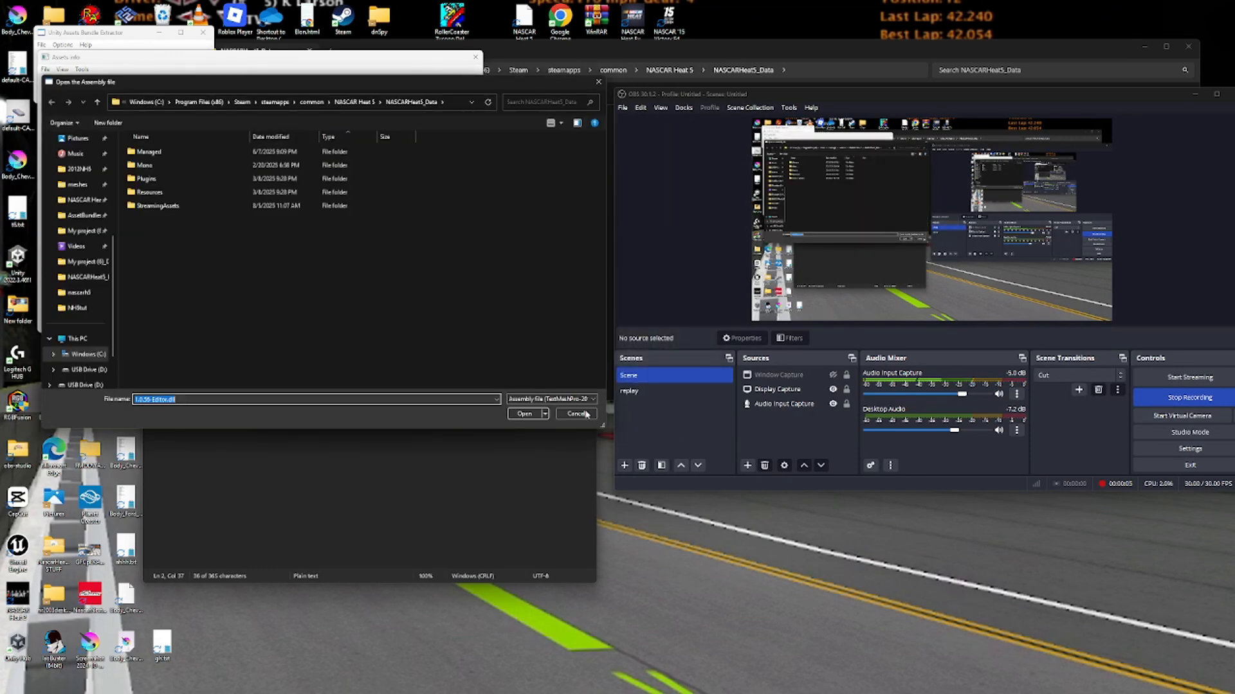
{"action": "left_click", "coordinate": [576, 414]}
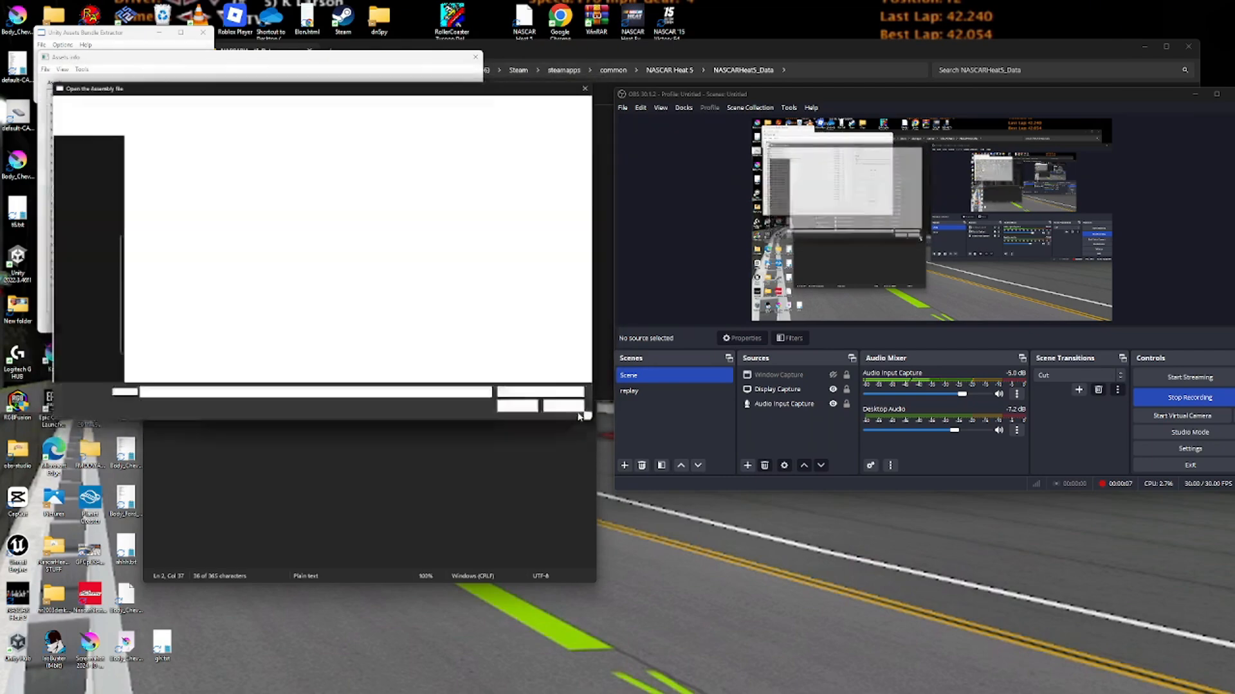
{"action": "left_click", "coordinate": [578, 415]}
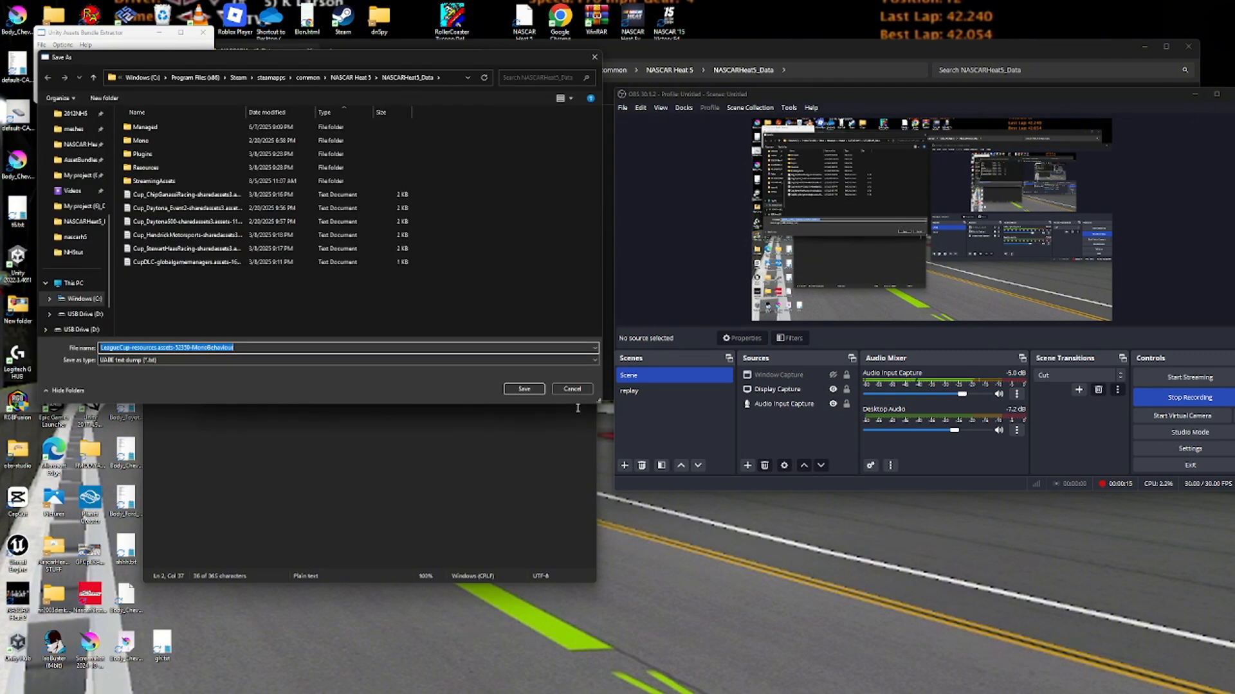
{"action": "left_click", "coordinate": [279, 300]}
{"action": "left_click", "coordinate": [64, 238]}
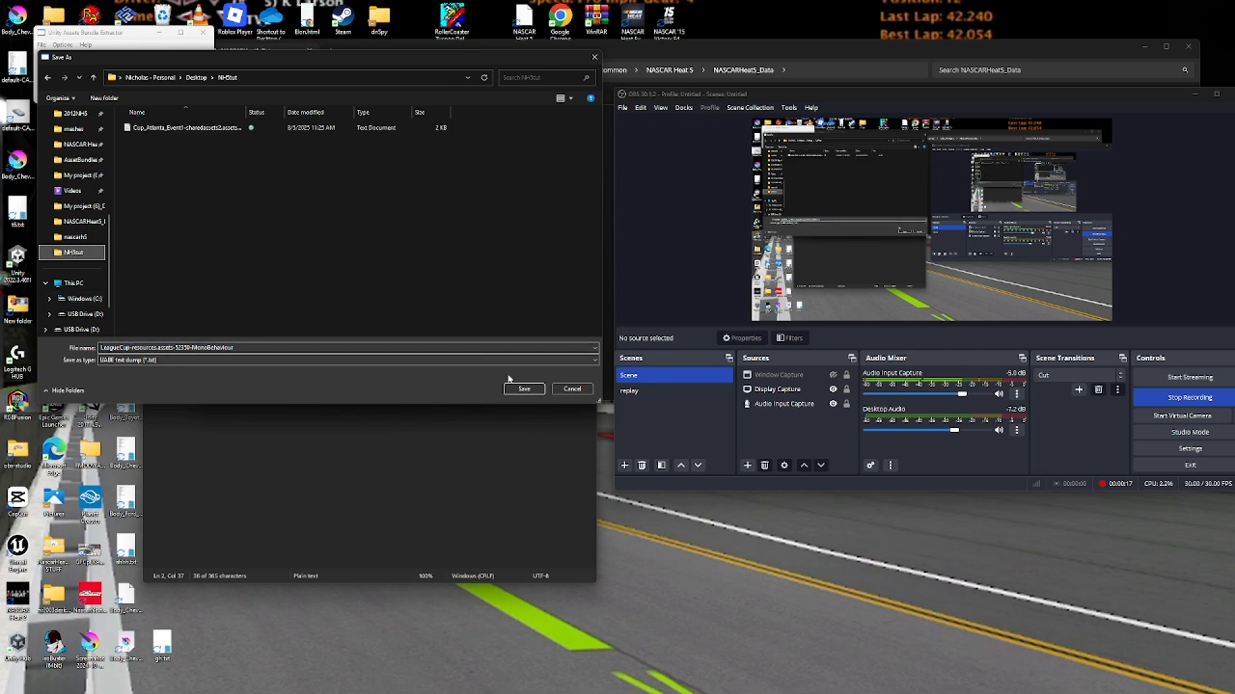
{"action": "left_click", "coordinate": [524, 389]}
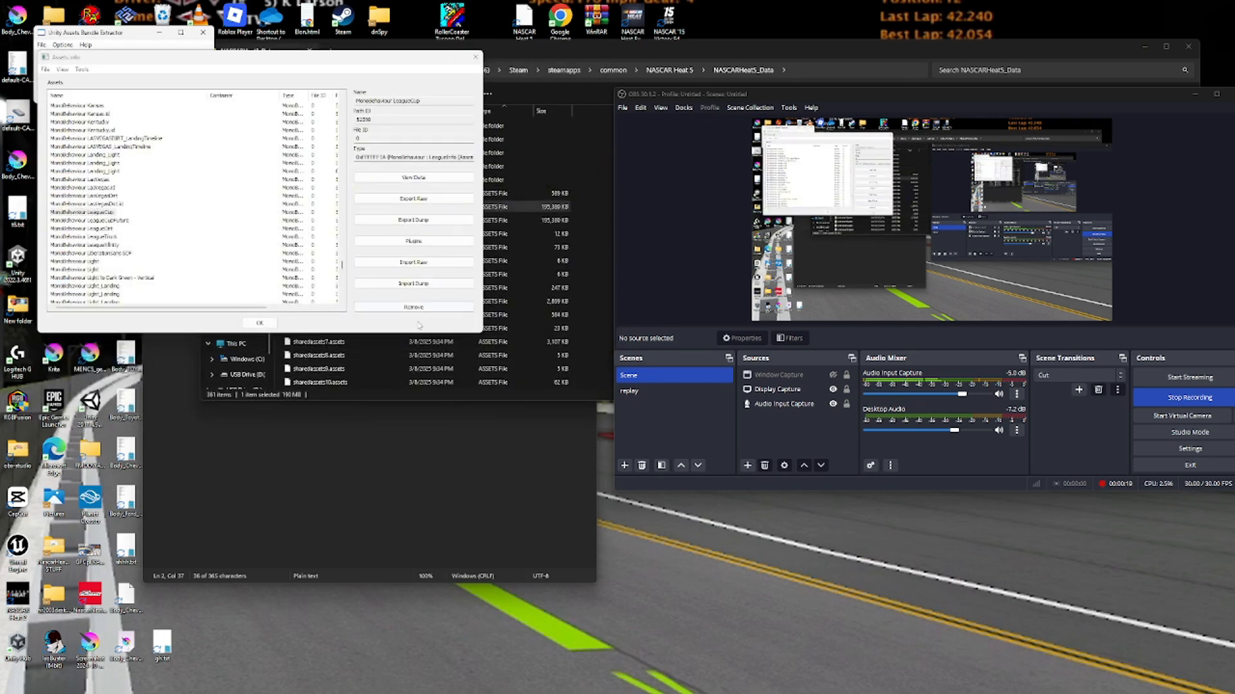
Open the exported LeagueCup text dump from the NH5tut folder in Notepad.
{"action": "left_click", "coordinate": [327, 355]}
{"action": "left_click", "coordinate": [236, 312]}
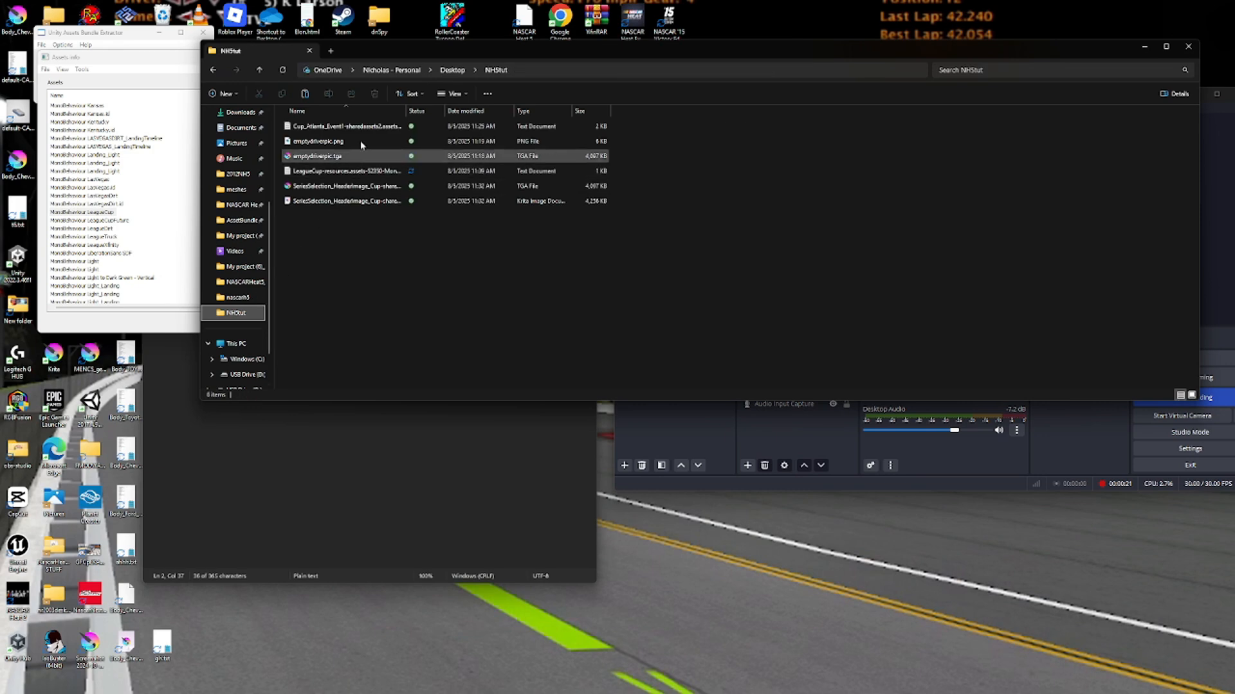
{"action": "double_click", "coordinate": [350, 174]}
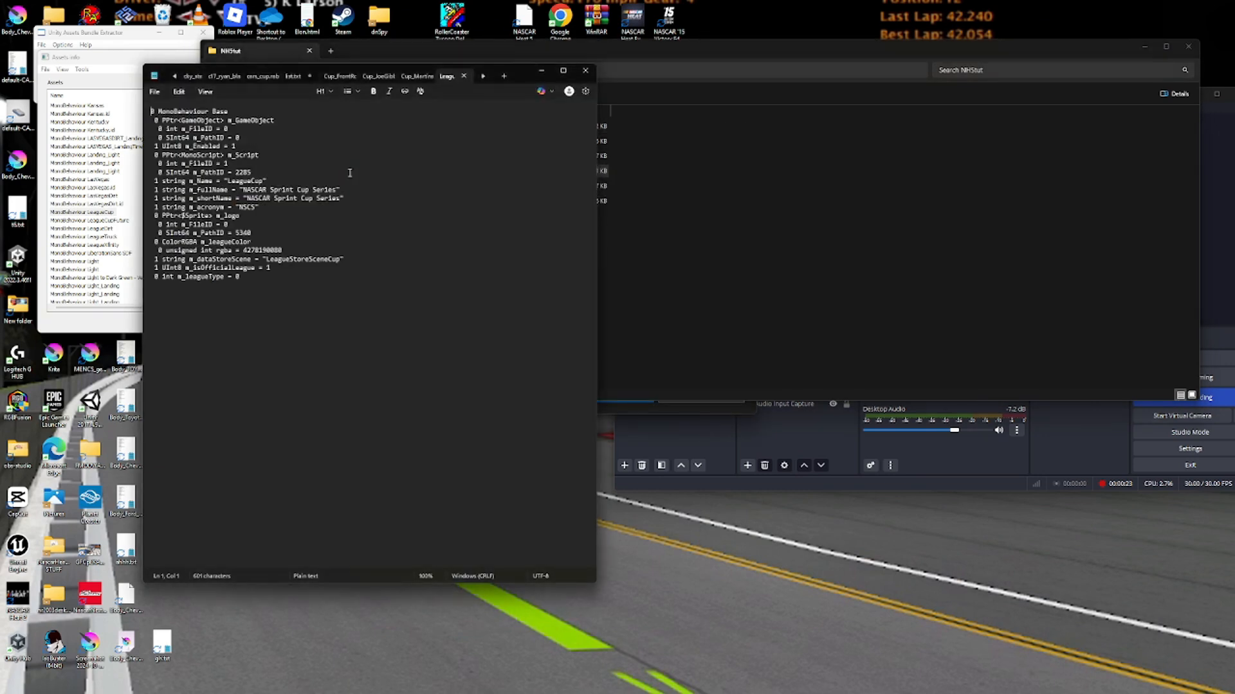
Set m_fullName in the LeagueCup dump to "NASCAR balls Cup Series".
{"action": "left_click", "coordinate": [336, 190]}
{"action": "left_click_drag", "start_coordinate": [336, 190], "coordinate": [276, 192]}
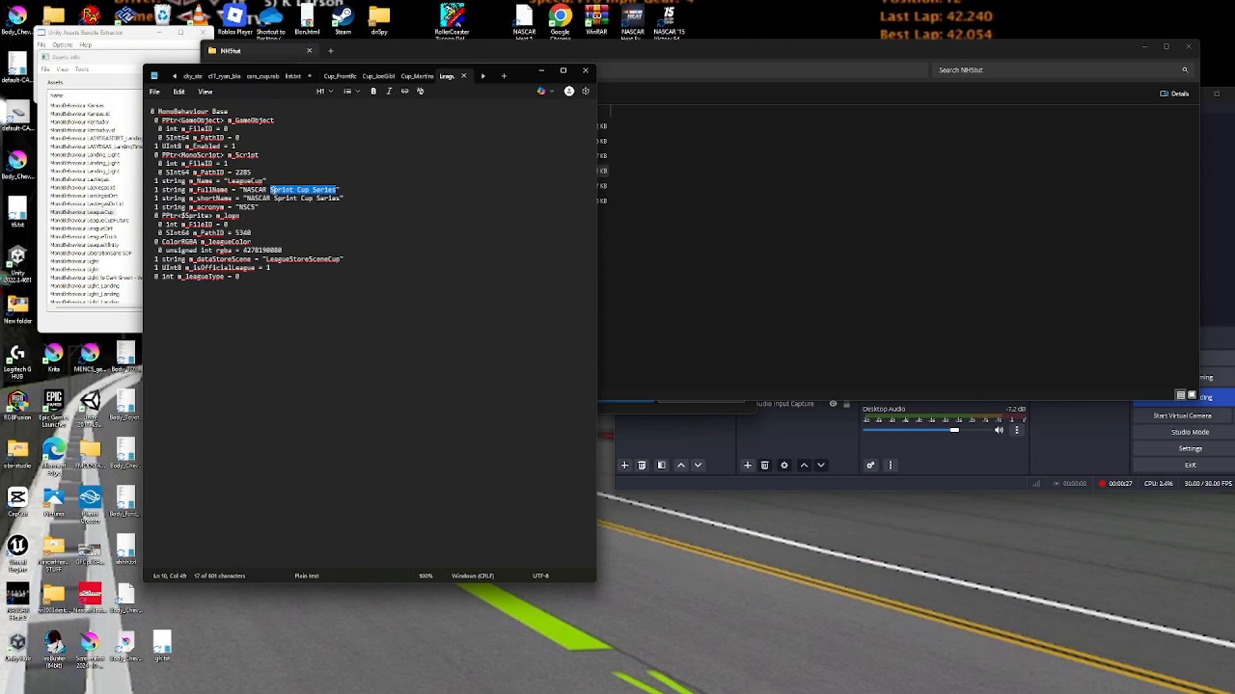
{"action": "type", "text": "ball"}
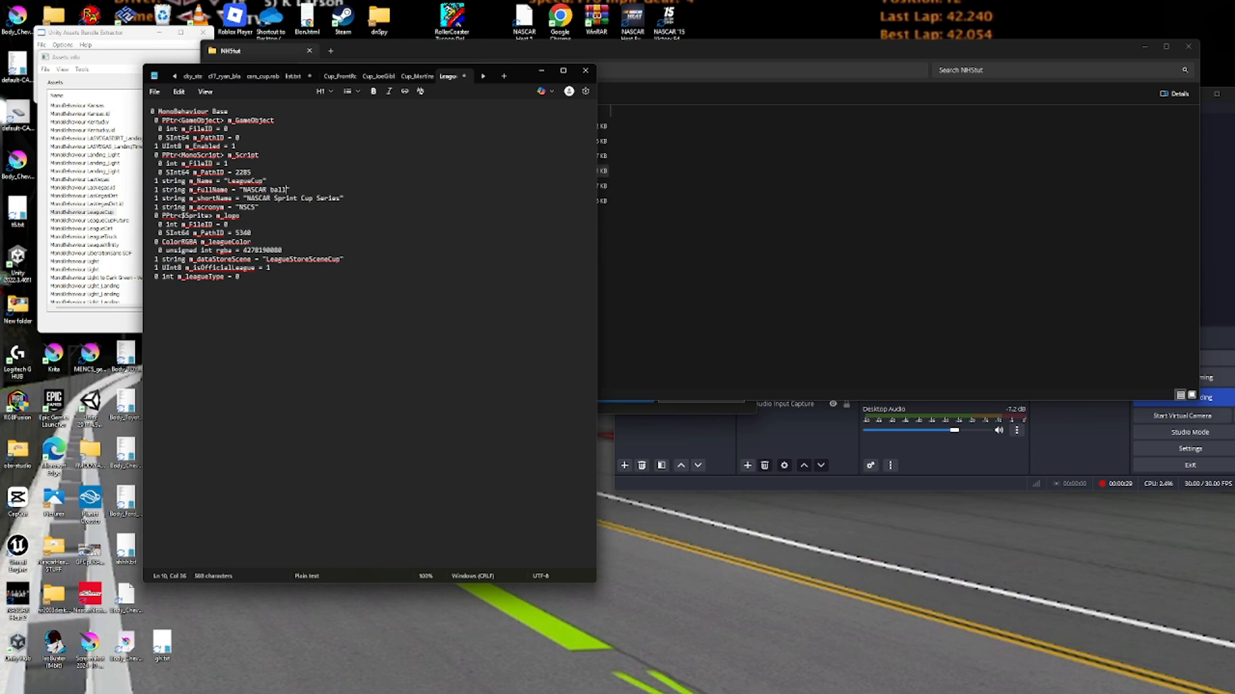
{"action": "key", "text": "ctrl+z"}
{"action": "double_click", "coordinate": [280, 190]}
{"action": "type", "text": "balls Cup Series"}
Replace Sprint with balls in m_shortName so it reads "NASCAR balls Cup Series".
{"action": "left_click", "coordinate": [252, 199]}
{"action": "left_click_drag", "start_coordinate": [249, 198], "coordinate": [339, 198]}
{"action": "left_click", "coordinate": [302, 200]}
{"action": "double_click", "coordinate": [294, 198]}
{"action": "type", "text": "balls"}
Set m_acronym in the LeagueCup dump to "NBCS".
{"action": "left_click", "coordinate": [256, 208]}
{"action": "left_click_drag", "start_coordinate": [254, 208], "coordinate": [248, 210]}
{"action": "left_click", "coordinate": [243, 208]}
{"action": "left_click_drag", "start_coordinate": [247, 207], "coordinate": [244, 208]}
{"action": "left_click", "coordinate": [246, 207]}
{"action": "left_click_drag", "start_coordinate": [269, 268], "coordinate": [213, 313]}
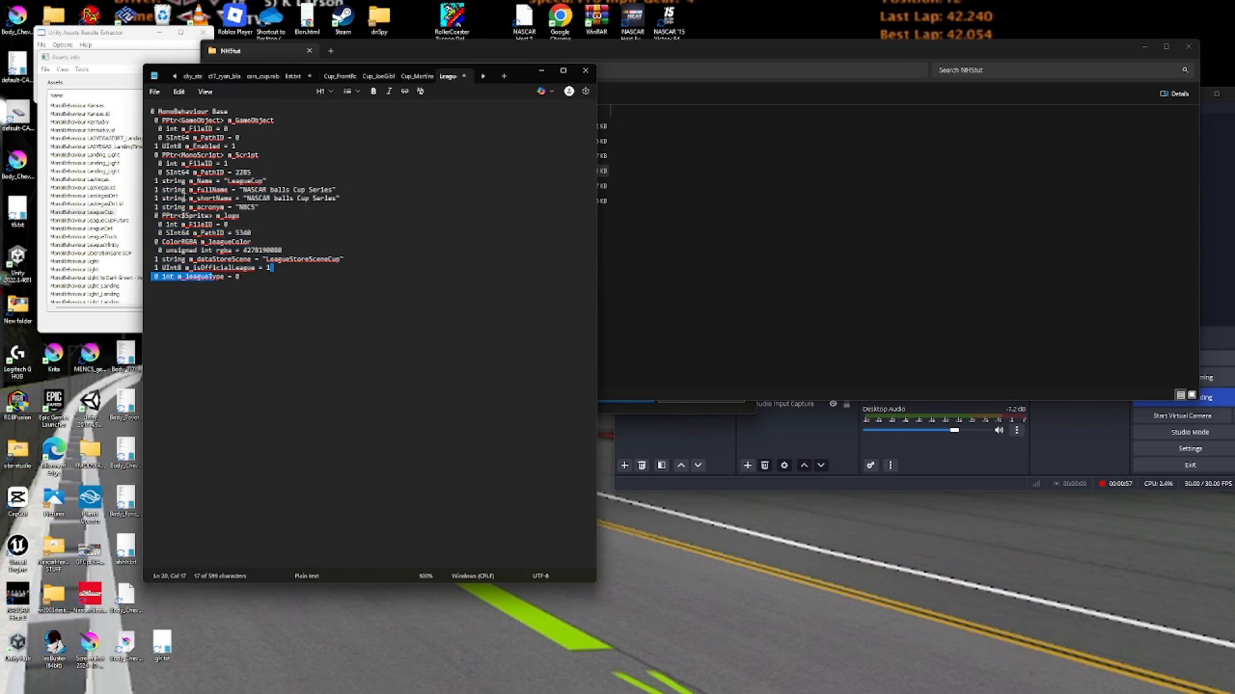
{"action": "left_click_drag", "start_coordinate": [155, 190], "coordinate": [263, 207]}
{"action": "left_click", "coordinate": [263, 207]}
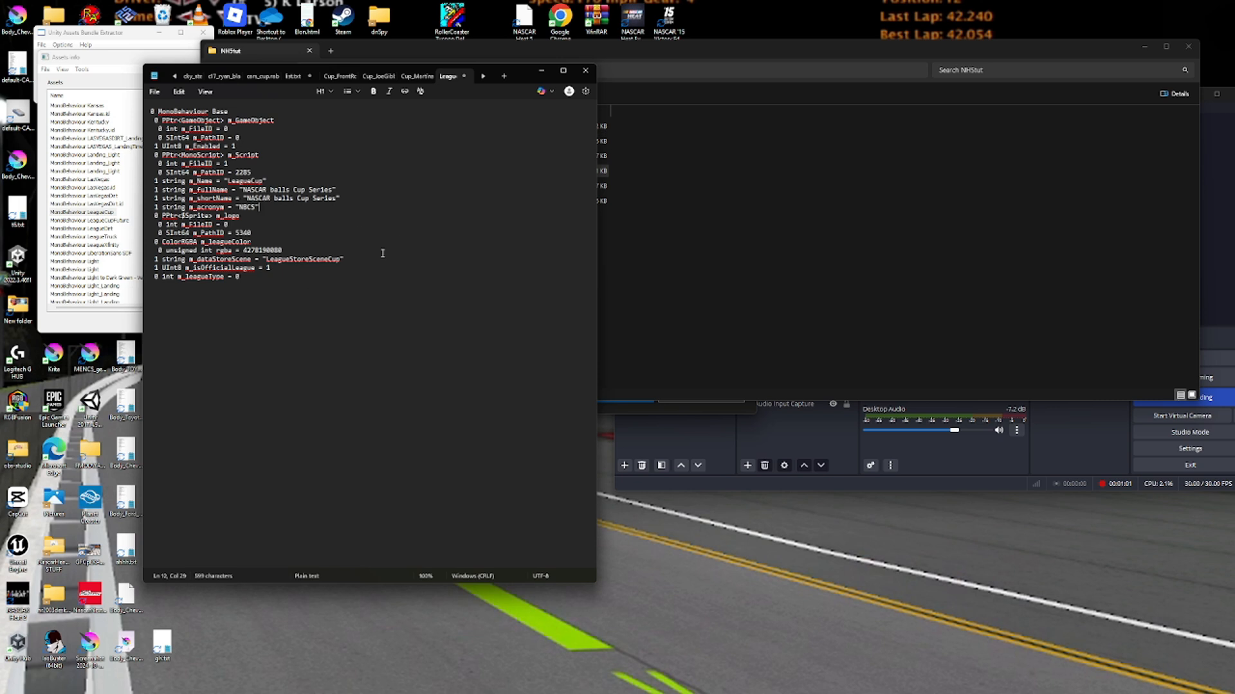
{"action": "left_click_drag", "start_coordinate": [273, 269], "coordinate": [265, 267]}
{"action": "left_click", "coordinate": [278, 264]}
Close the LeagueCup dump with its changes saved and import it into the MonoBehaviour LeagueCup asset in Unity Assets Bundle Extractor.
{"action": "left_click", "coordinate": [464, 77]}
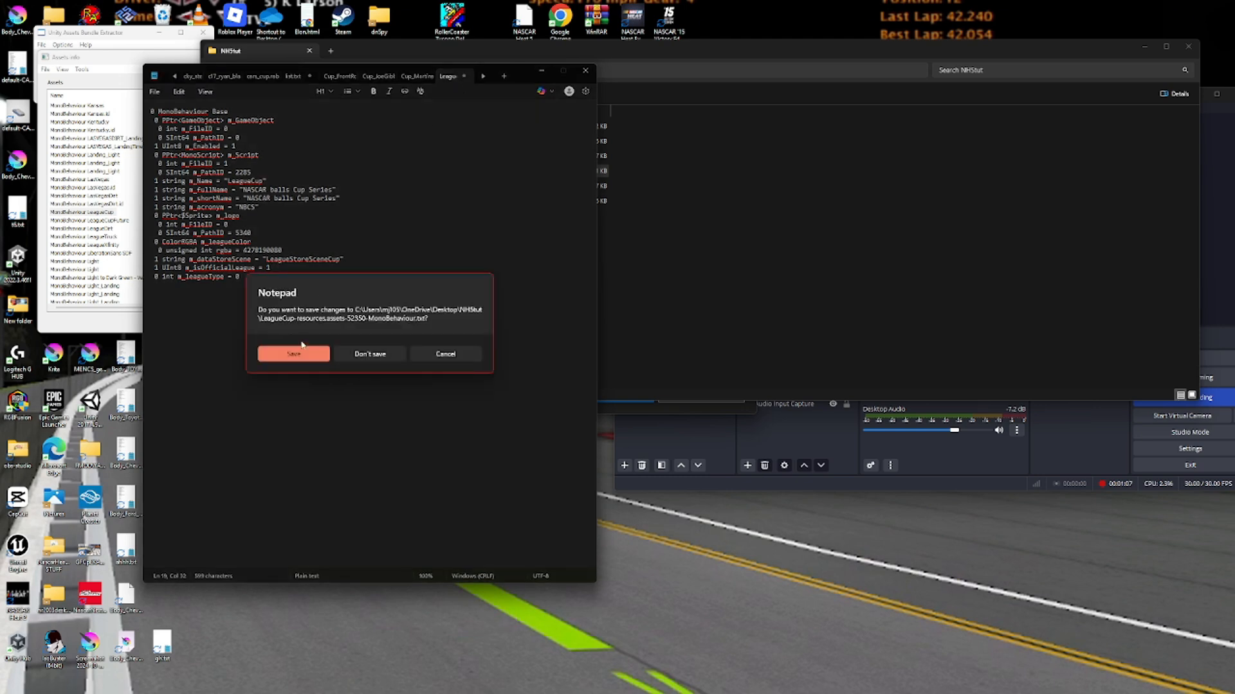
{"action": "left_click", "coordinate": [303, 349]}
{"action": "left_click", "coordinate": [120, 230]}
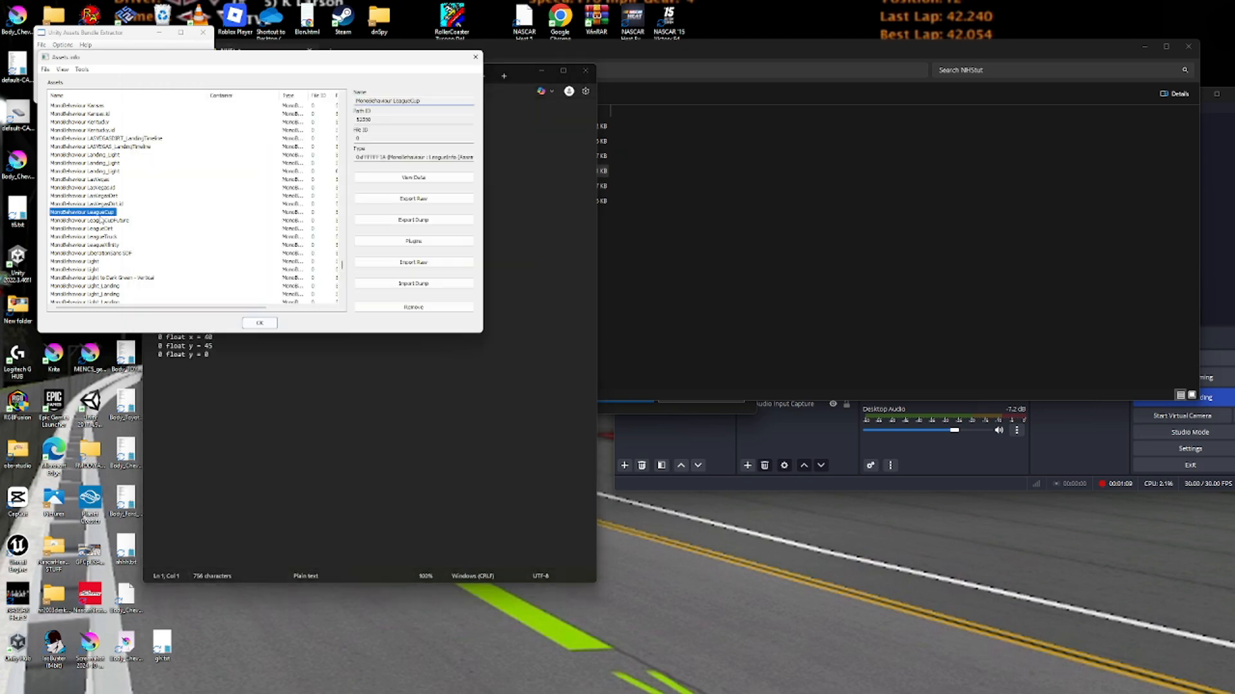
{"action": "left_click", "coordinate": [398, 290]}
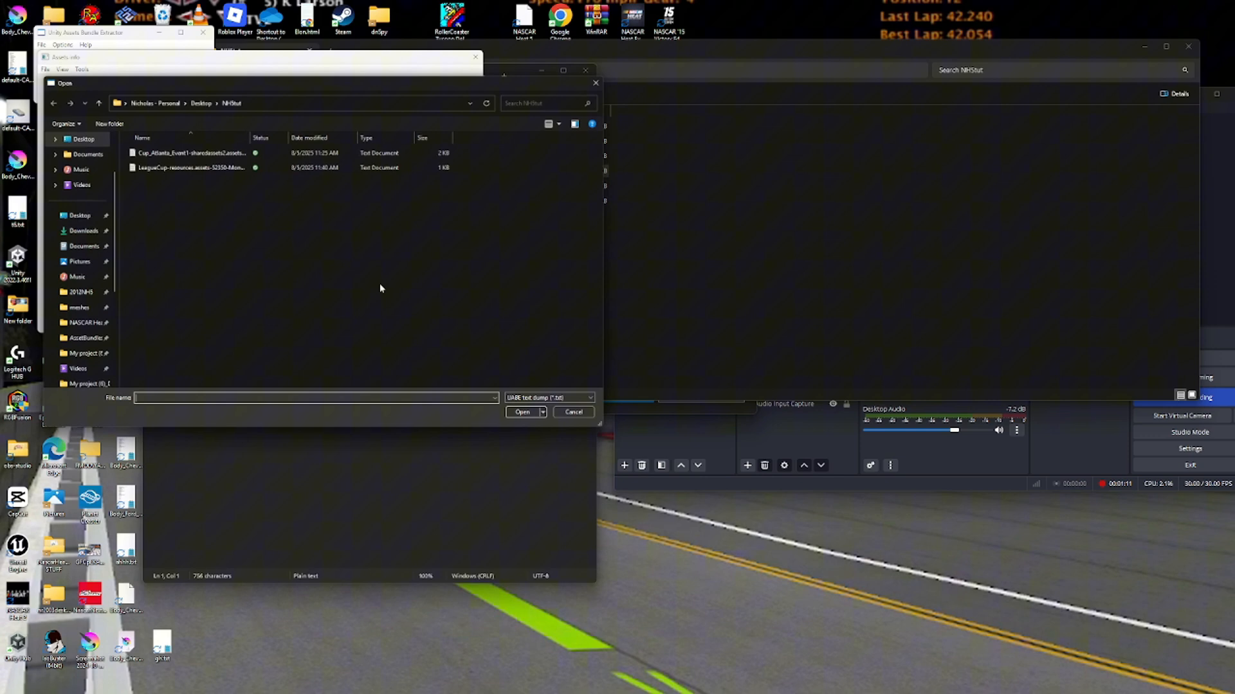
{"action": "double_click", "coordinate": [195, 170]}
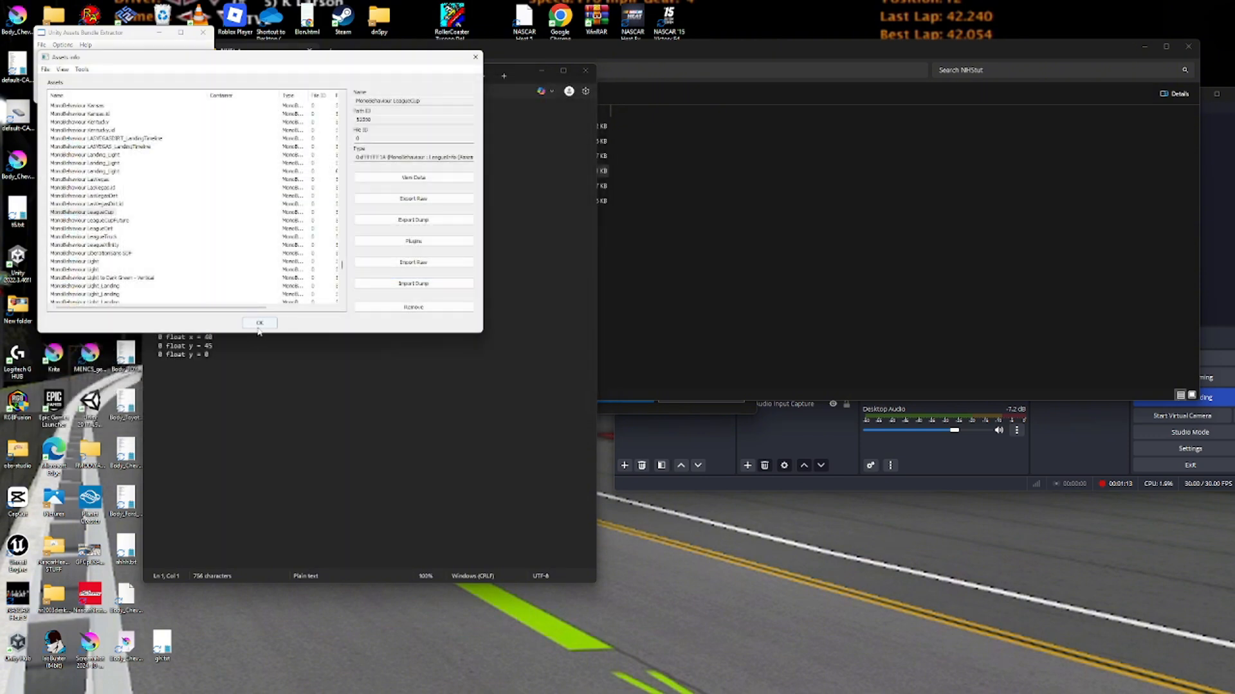
Save the modified assets file into the NASCARHeat5_Data folder as resources1.assets.
{"action": "left_click", "coordinate": [260, 323]}
{"action": "left_click", "coordinate": [590, 385]}
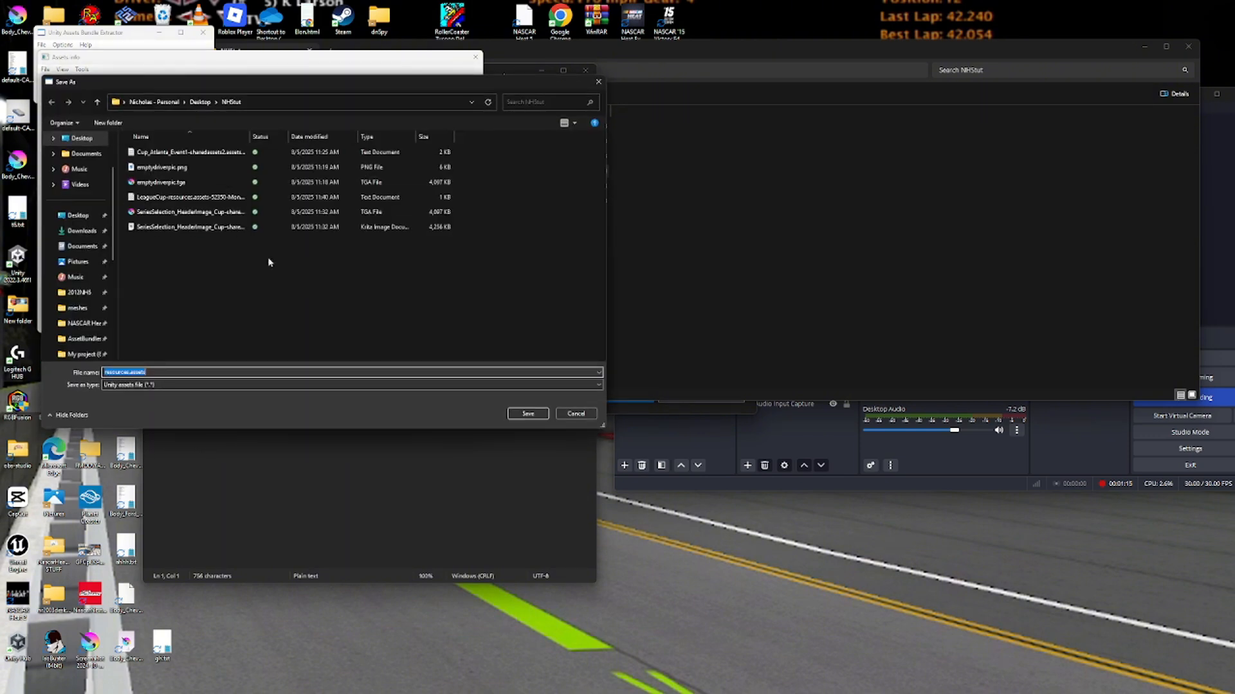
{"action": "left_click", "coordinate": [77, 308]}
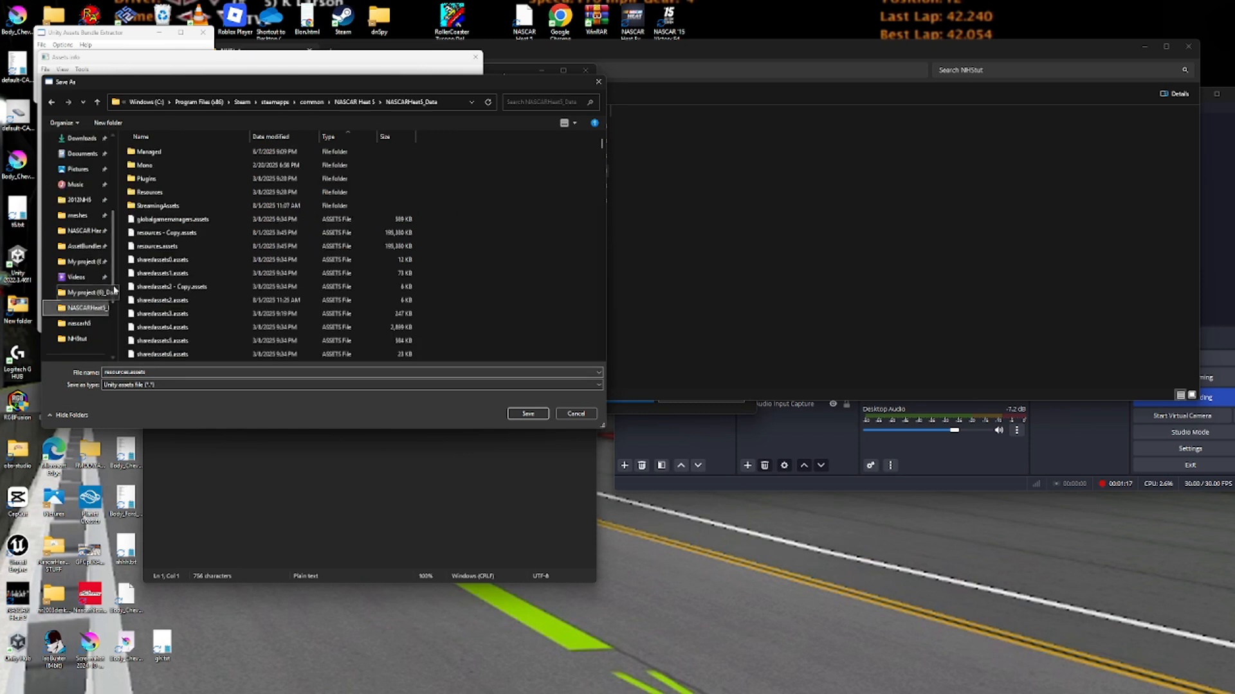
{"action": "left_click", "coordinate": [209, 212]}
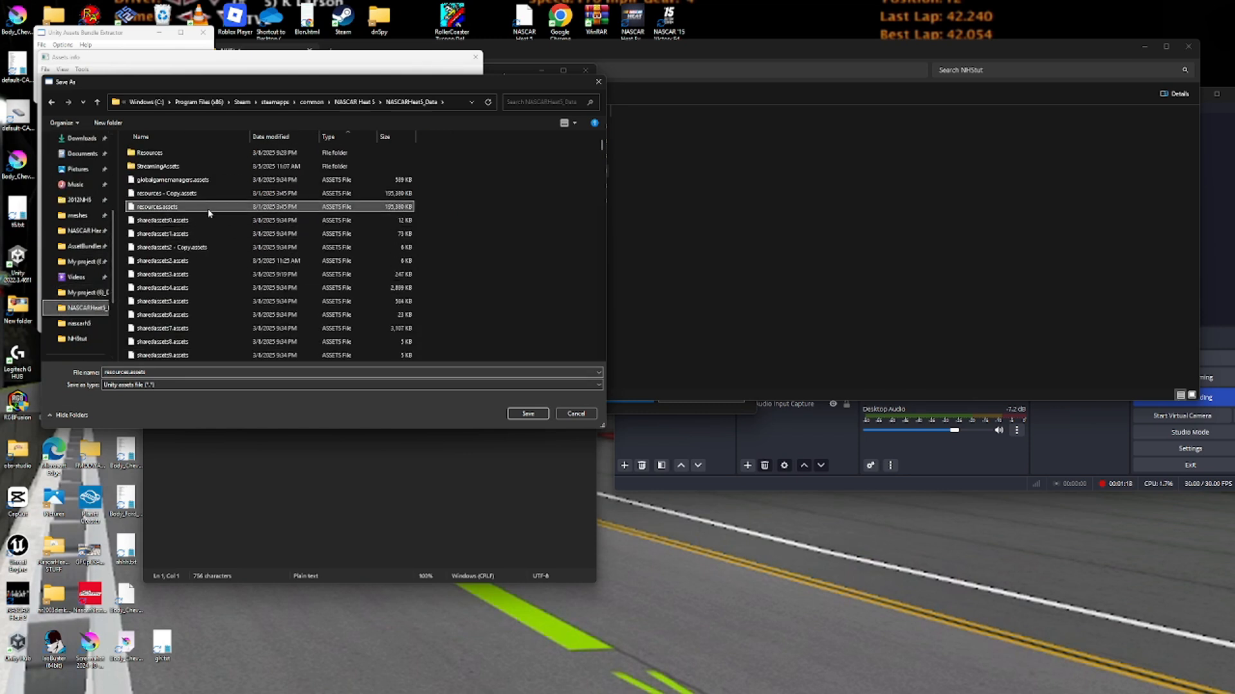
{"action": "left_click", "coordinate": [129, 371]}
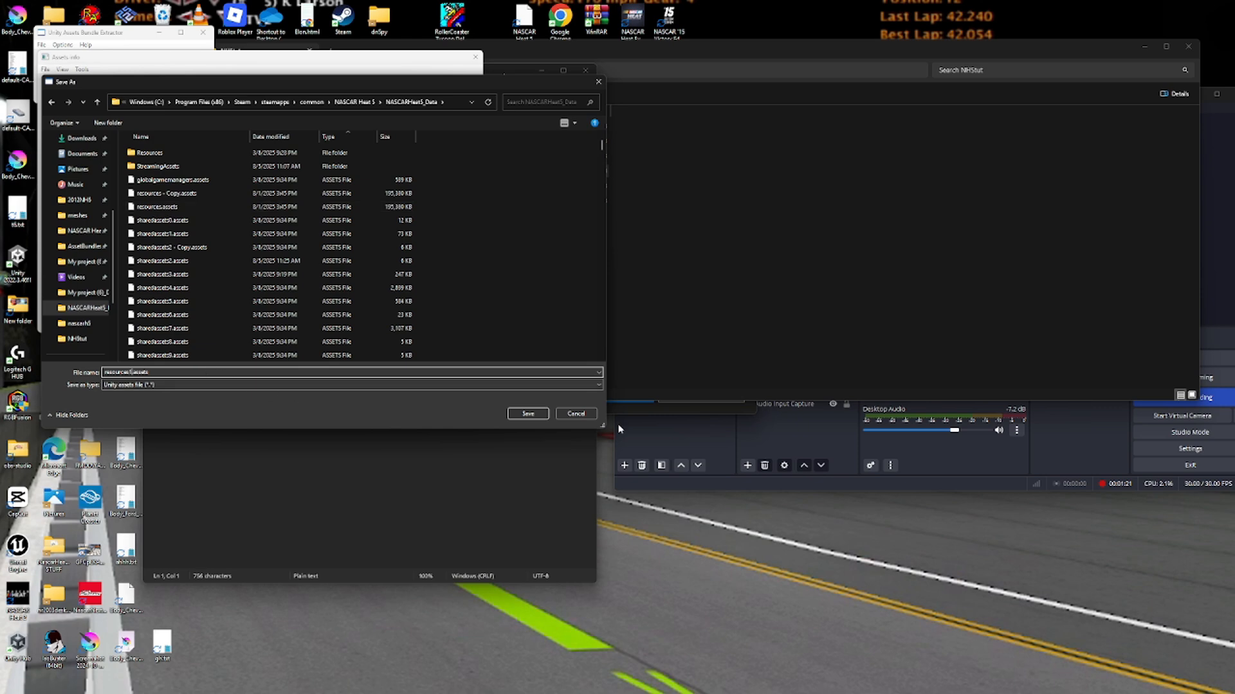
{"action": "left_click", "coordinate": [517, 414]}
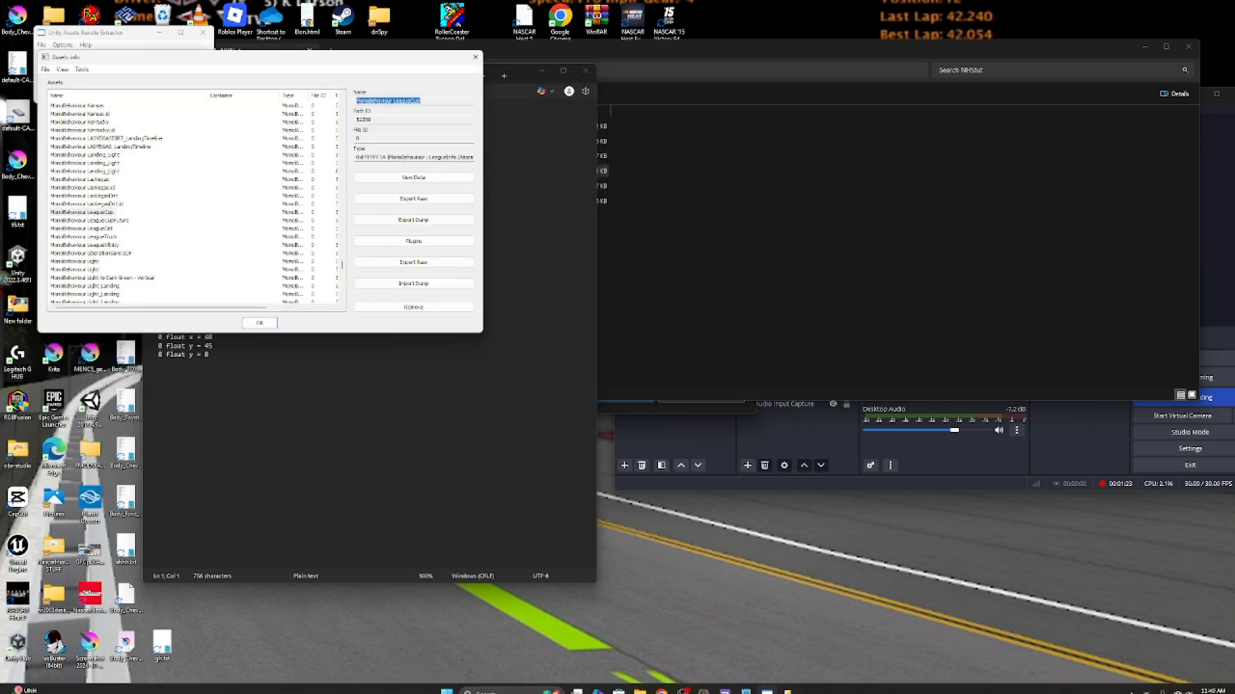
{"action": "left_click", "coordinate": [660, 685]}
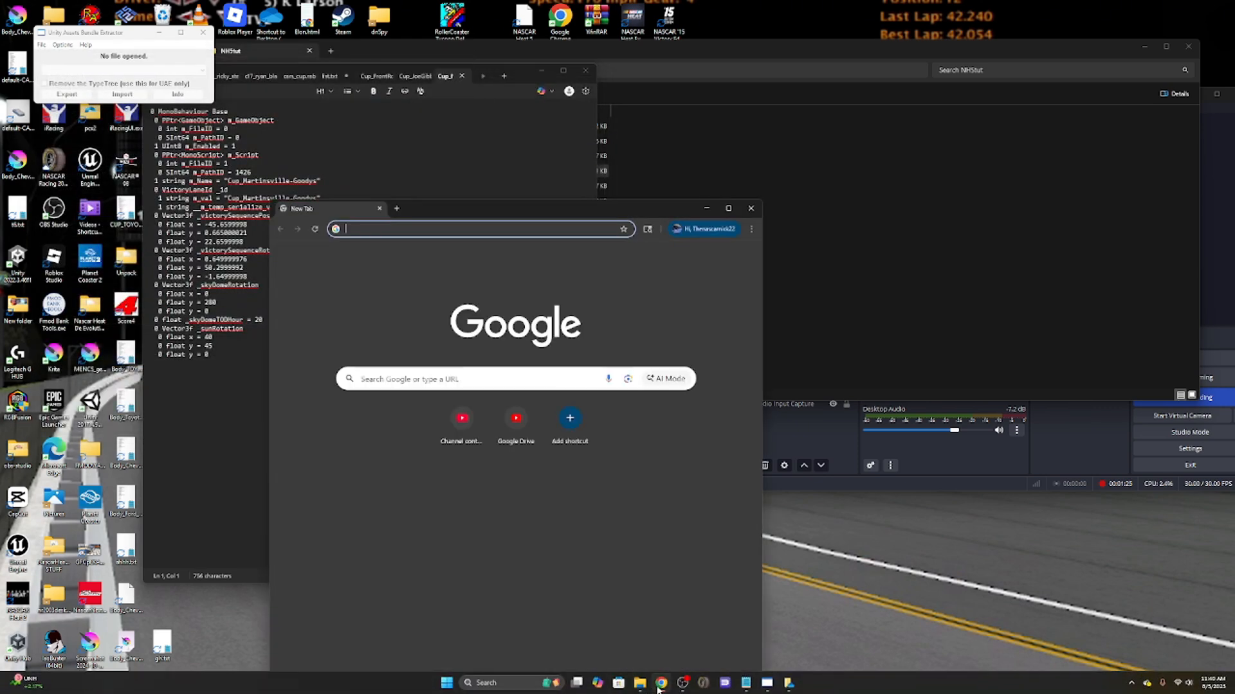
{"action": "right_click", "coordinate": [660, 685]}
{"action": "left_click", "coordinate": [655, 656]}
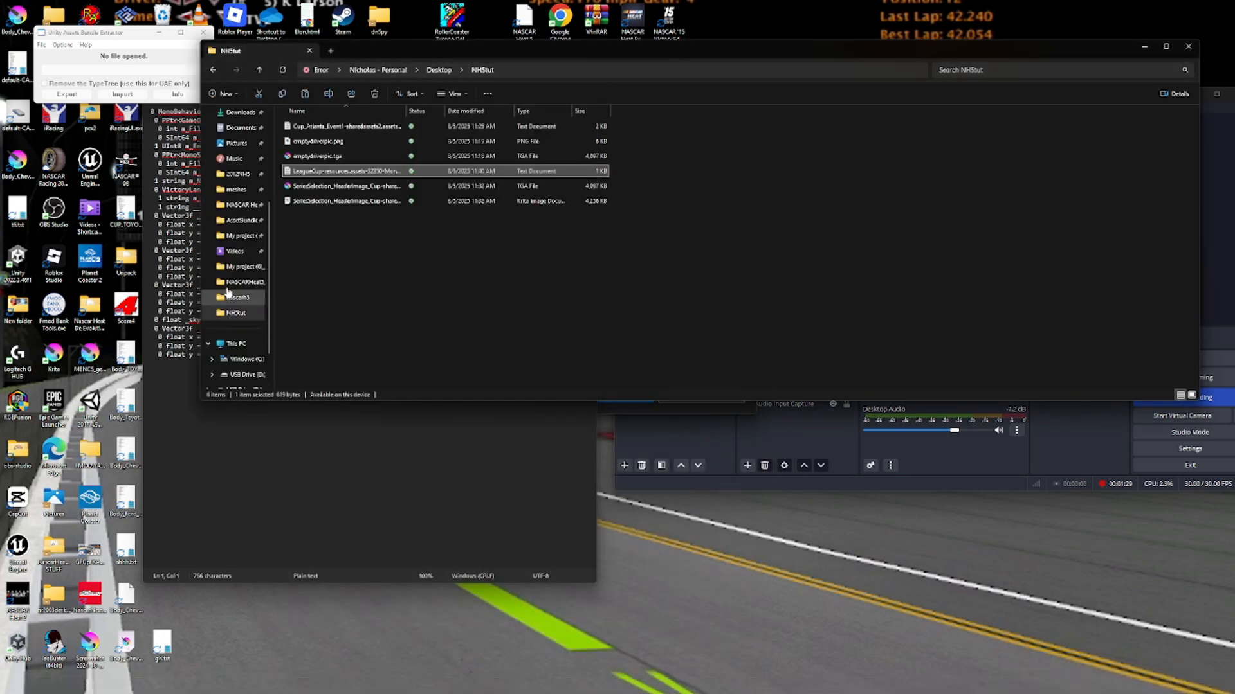
In File Explorer, delete resources.assets from NASCARHeat5_Data and rename resources1.assets as resources.assets.
{"action": "left_click", "coordinate": [241, 282]}
{"action": "left_click", "coordinate": [341, 222]}
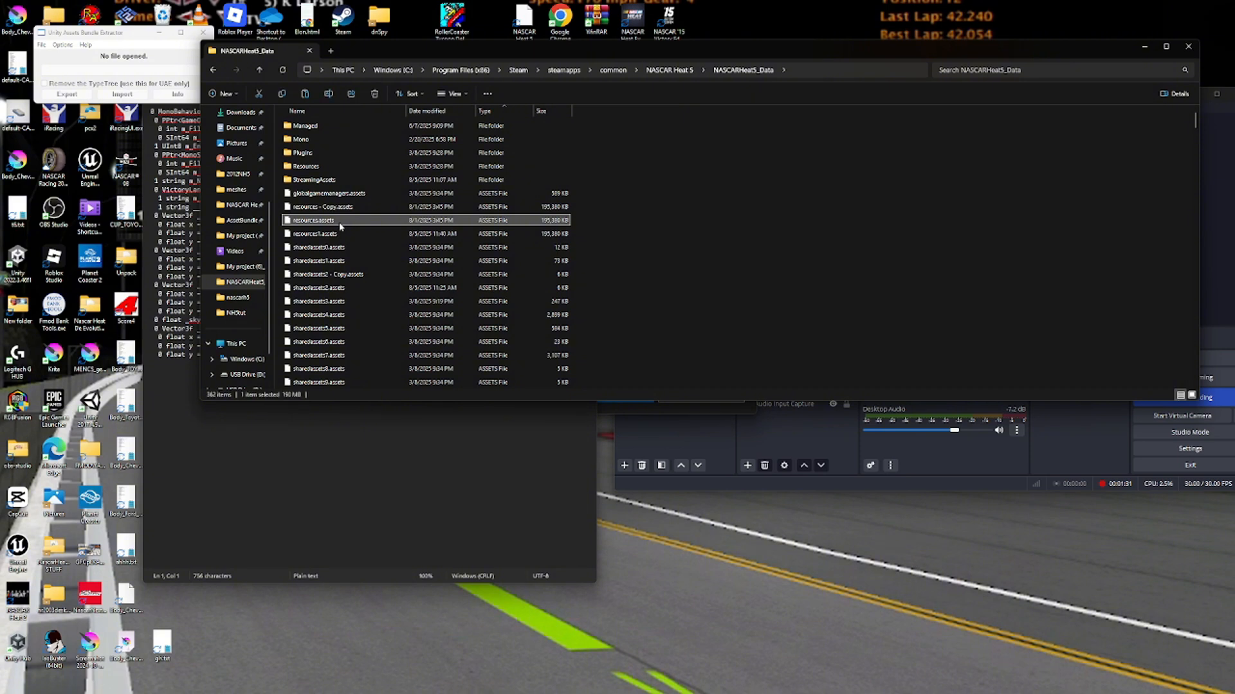
{"action": "key", "text": "Delete"}
{"action": "right_click", "coordinate": [342, 226]}
{"action": "left_click", "coordinate": [322, 221]}
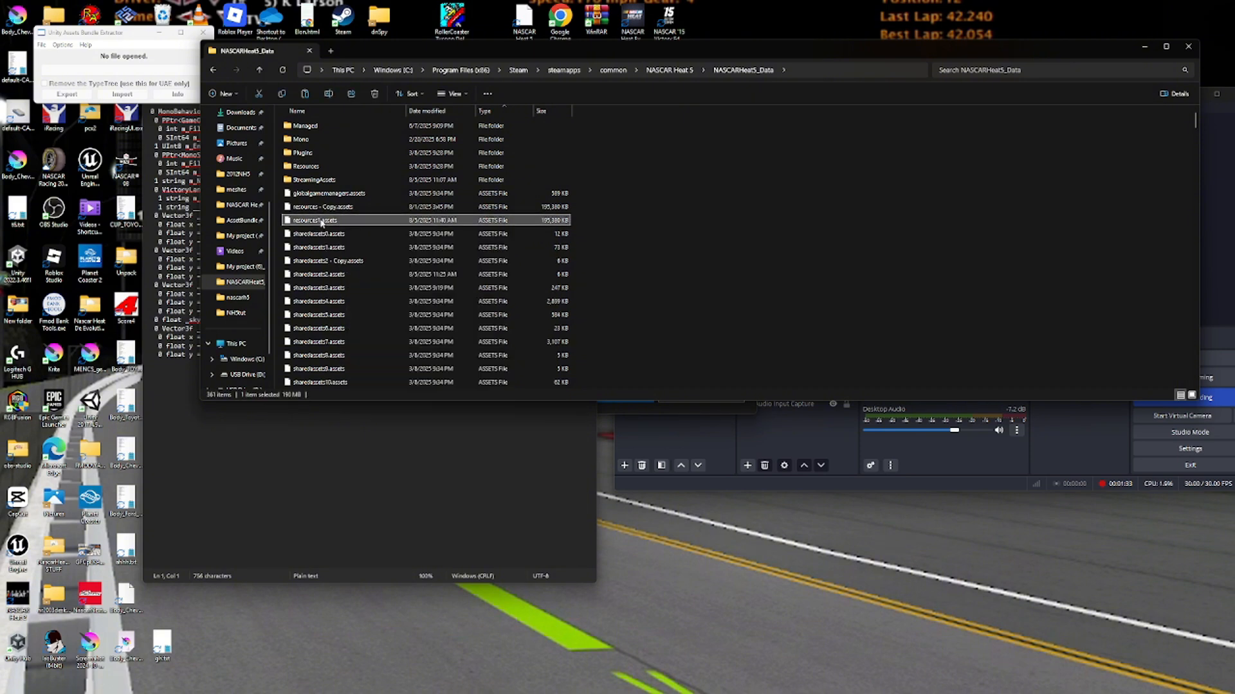
{"action": "right_click", "coordinate": [318, 219]}
{"action": "key", "text": "F2"}
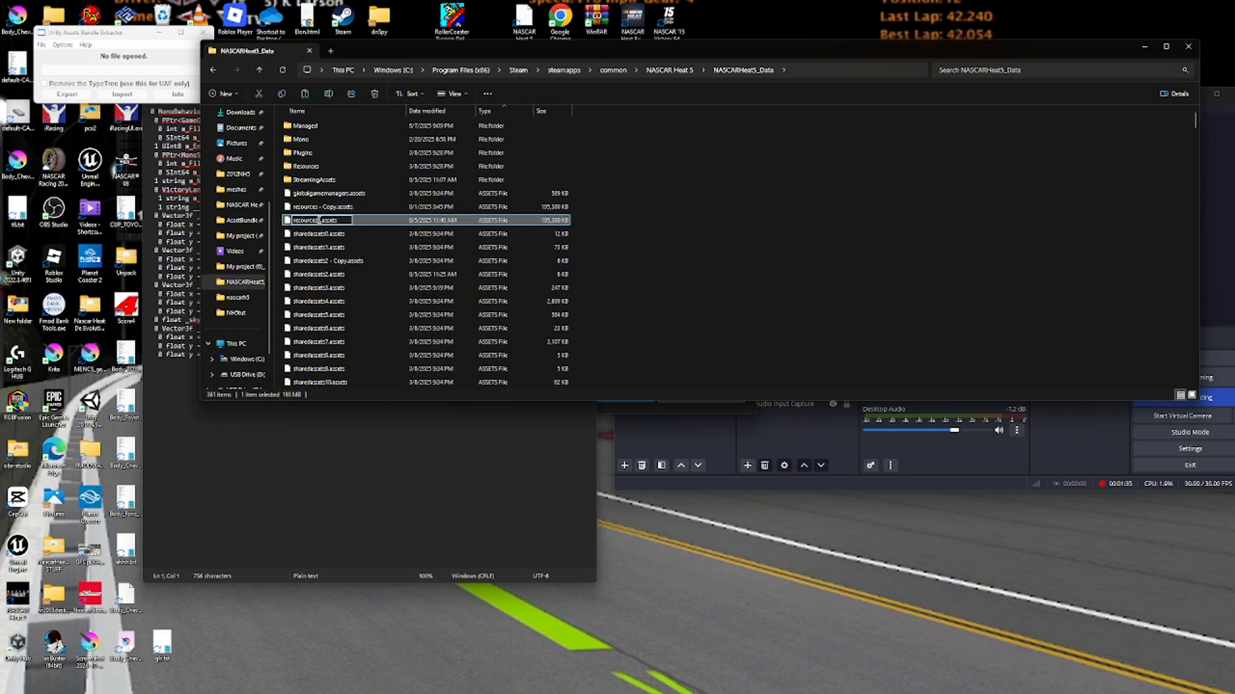
{"action": "key", "text": "Return"}
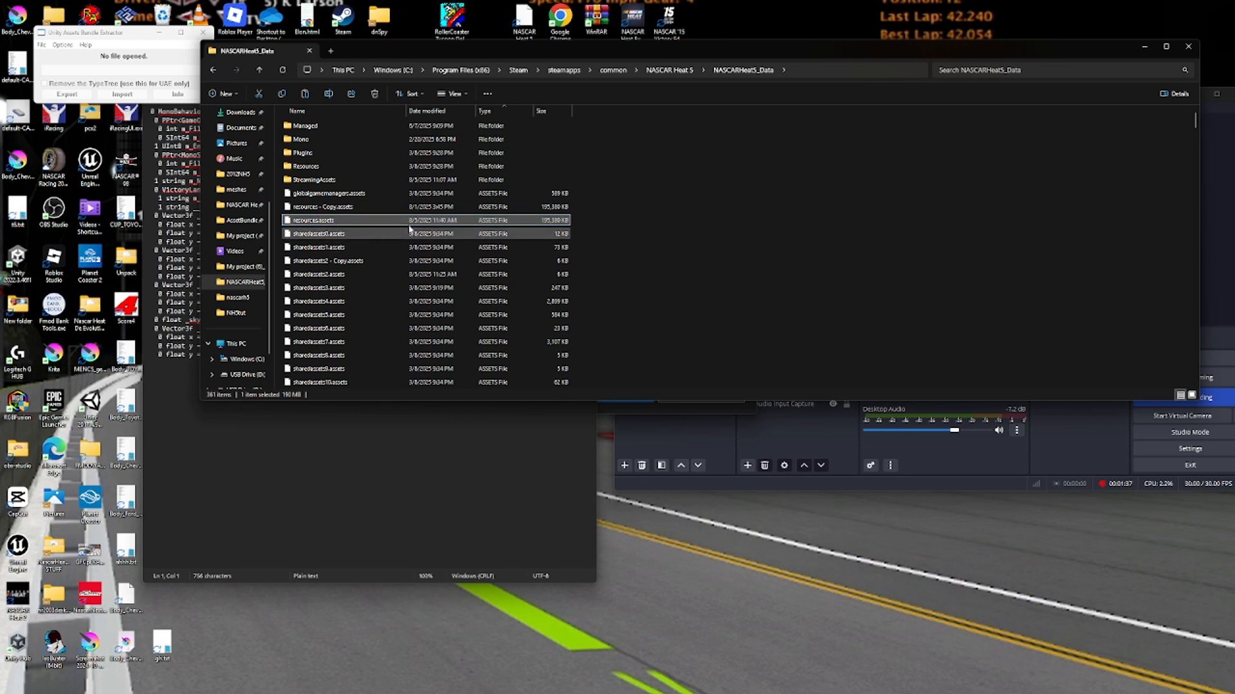
Launch NASCAR Heat 5 and open the Race Now series selection to check the Cup series name.
{"action": "double_click", "coordinate": [526, 19]}
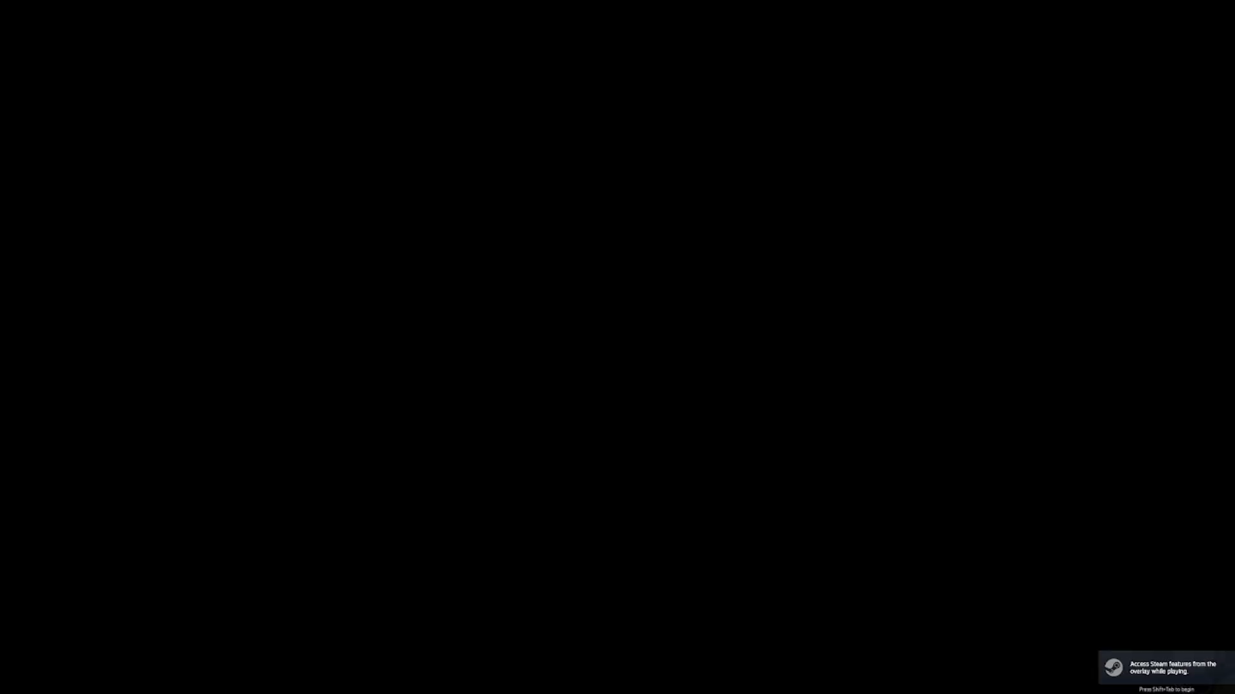
{"action": "key", "text": "super"}
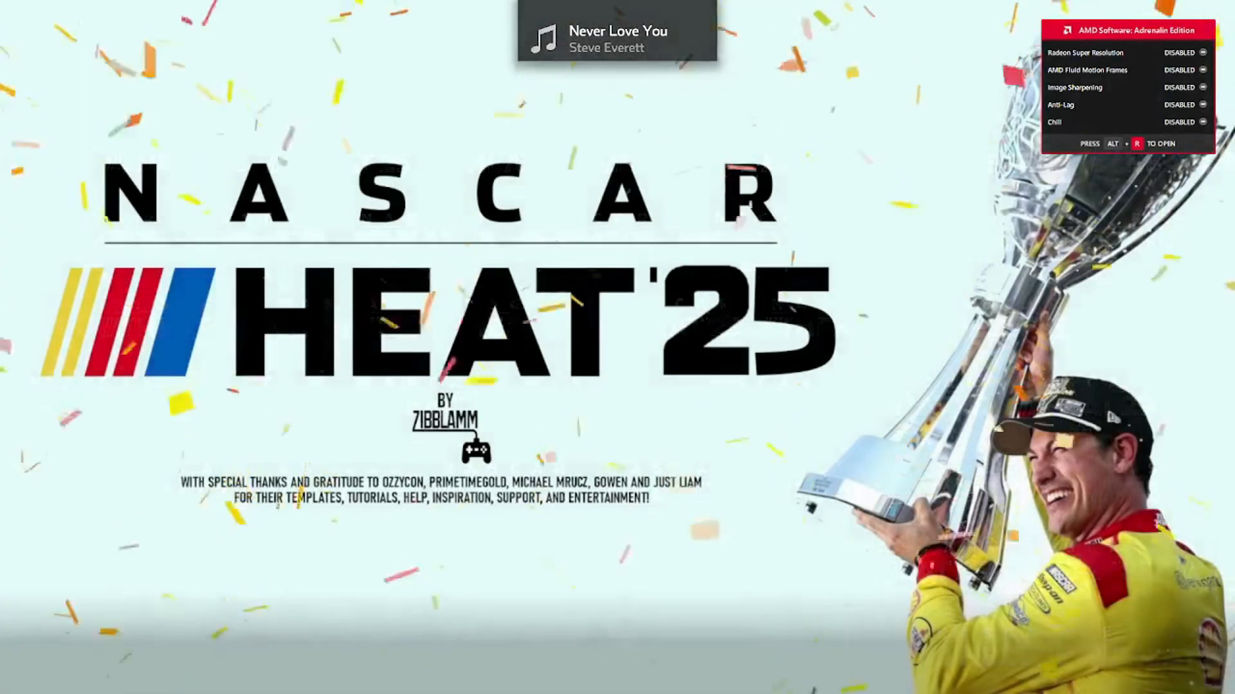
{"action": "key", "text": "Return"}
{"action": "key", "text": "Right"}
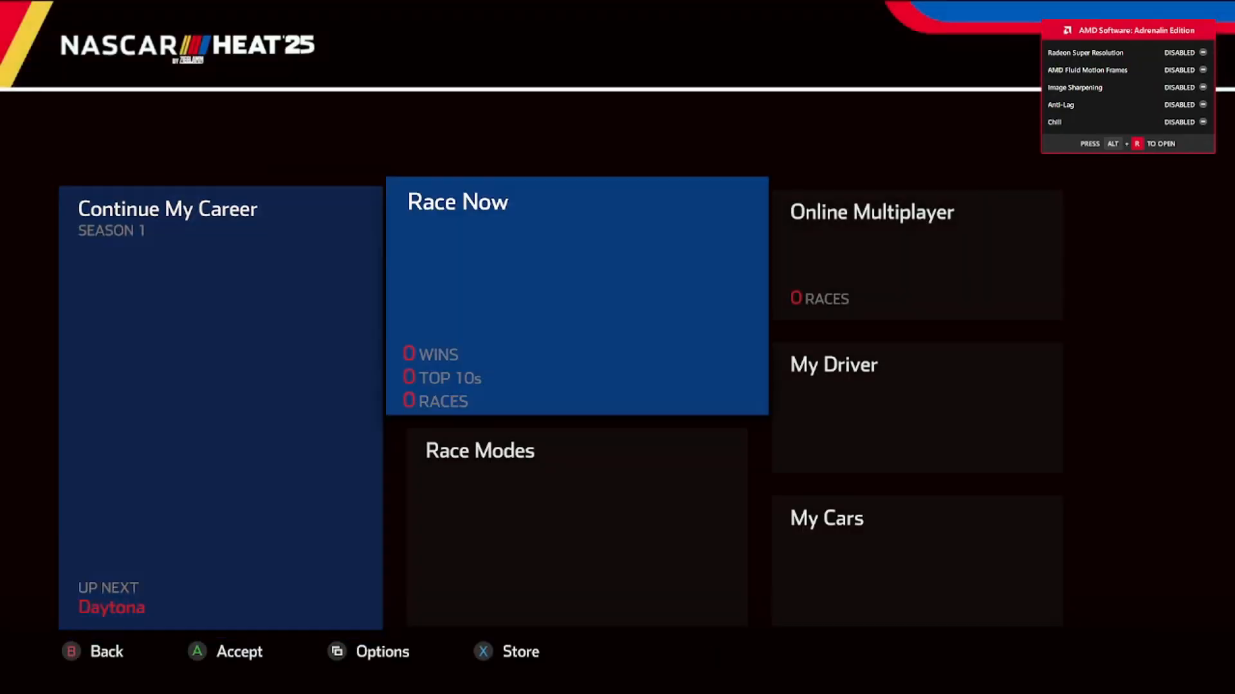
{"action": "key", "text": "Return"}
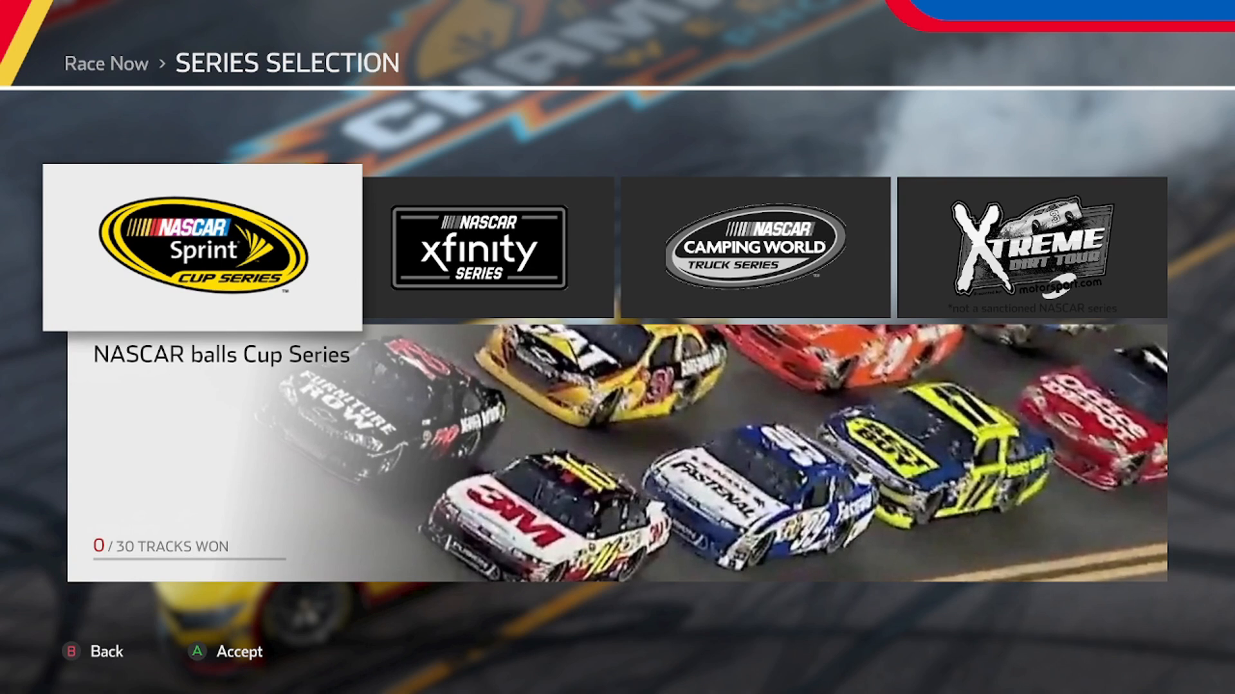
Browse the other series in the series selection and return to the Cup series.
{"action": "key", "text": "Right"}
{"action": "key", "text": "Right"}
{"action": "key", "text": "Right"}
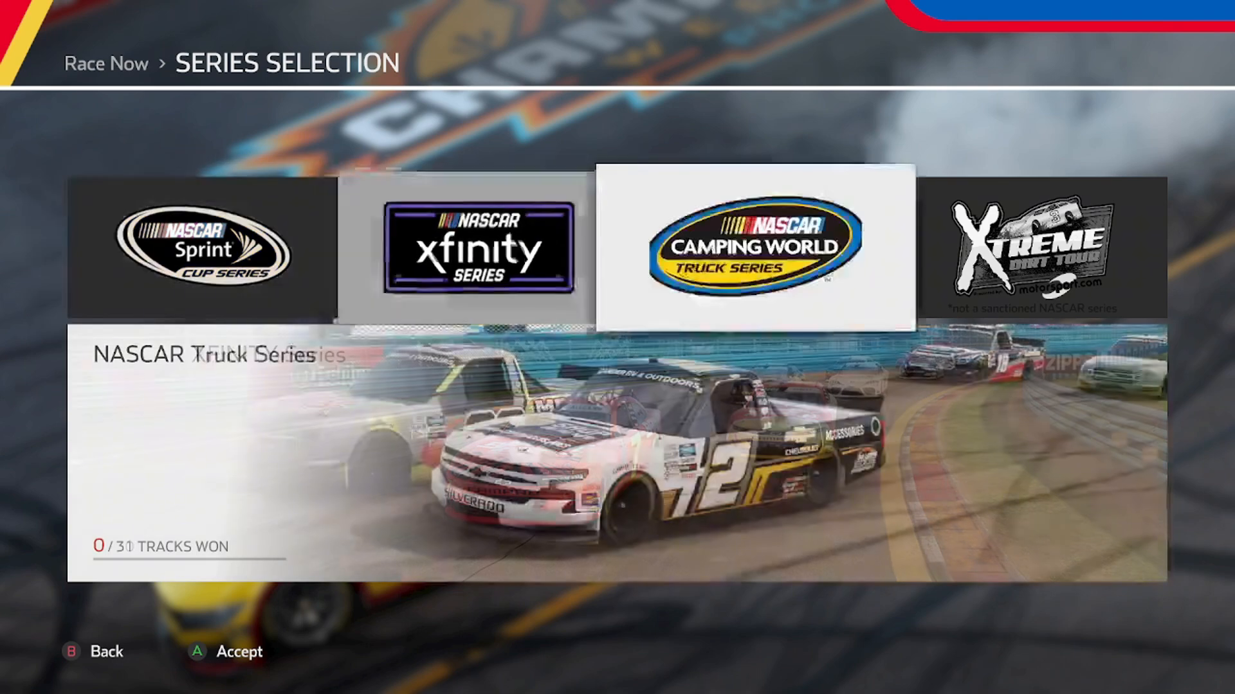
{"action": "key", "text": "Left"}
{"action": "key", "text": "Left"}
{"action": "key", "text": "Left"}
{"action": "key", "text": "Left"}
{"action": "key", "text": "Left"}
{"action": "key", "text": "Left"}
{"action": "key", "text": "Left"}
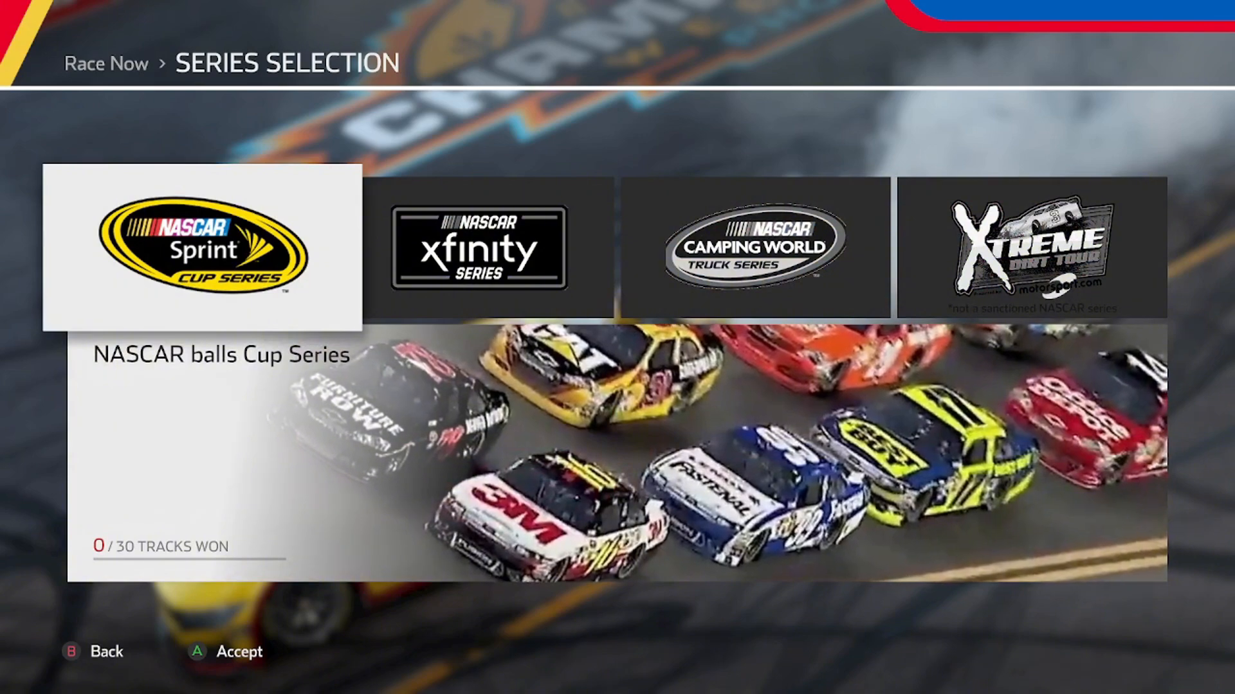
View the Cup driver and track selection screens, and back out to the title screen.
{"action": "key", "text": "Return"}
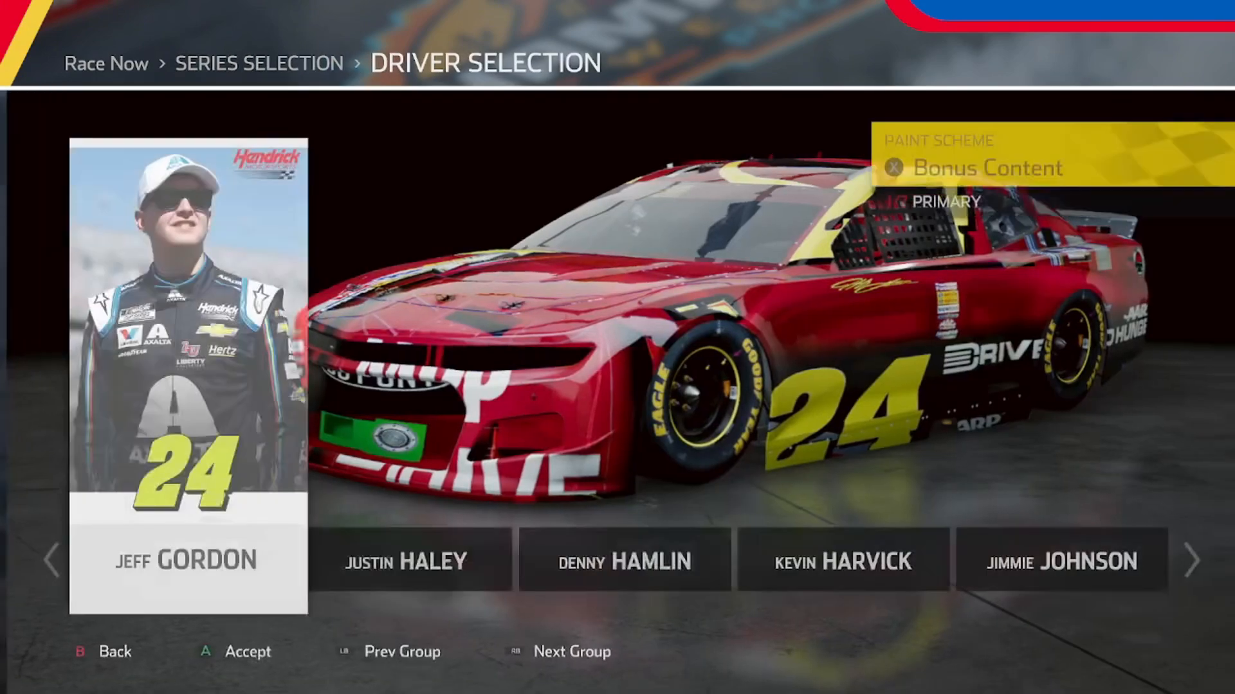
{"action": "key", "text": "Return"}
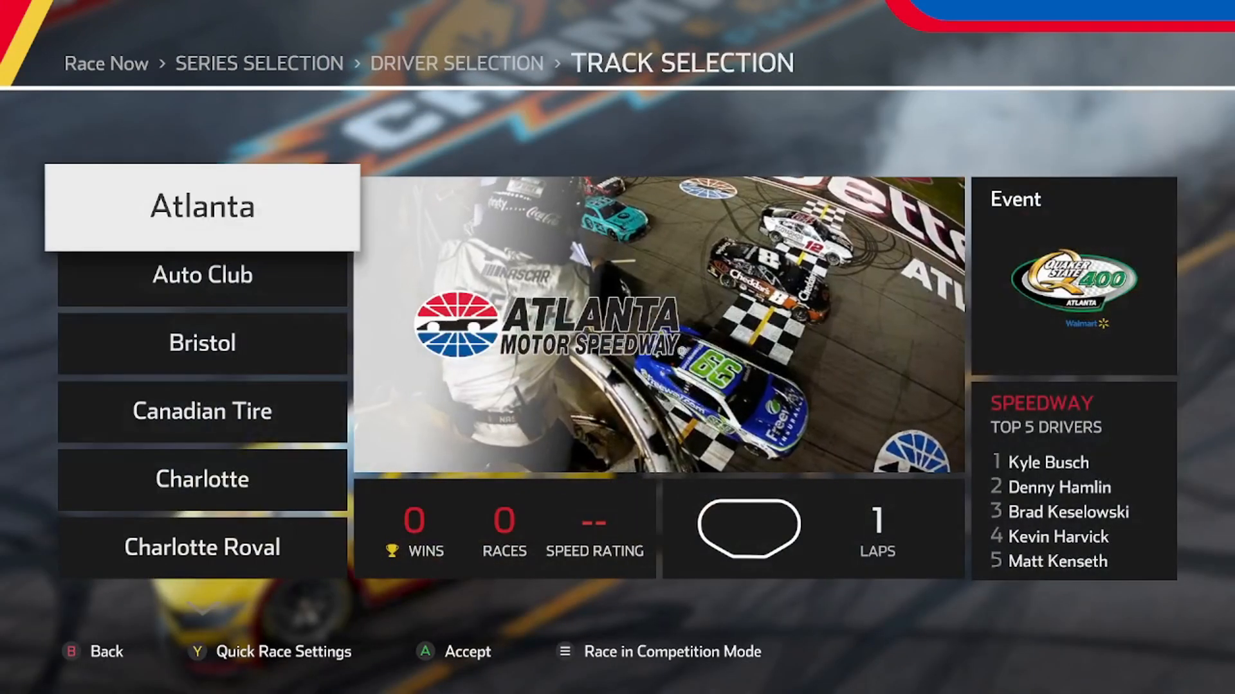
{"action": "key", "text": "Escape"}
{"action": "key", "text": "Escape"}
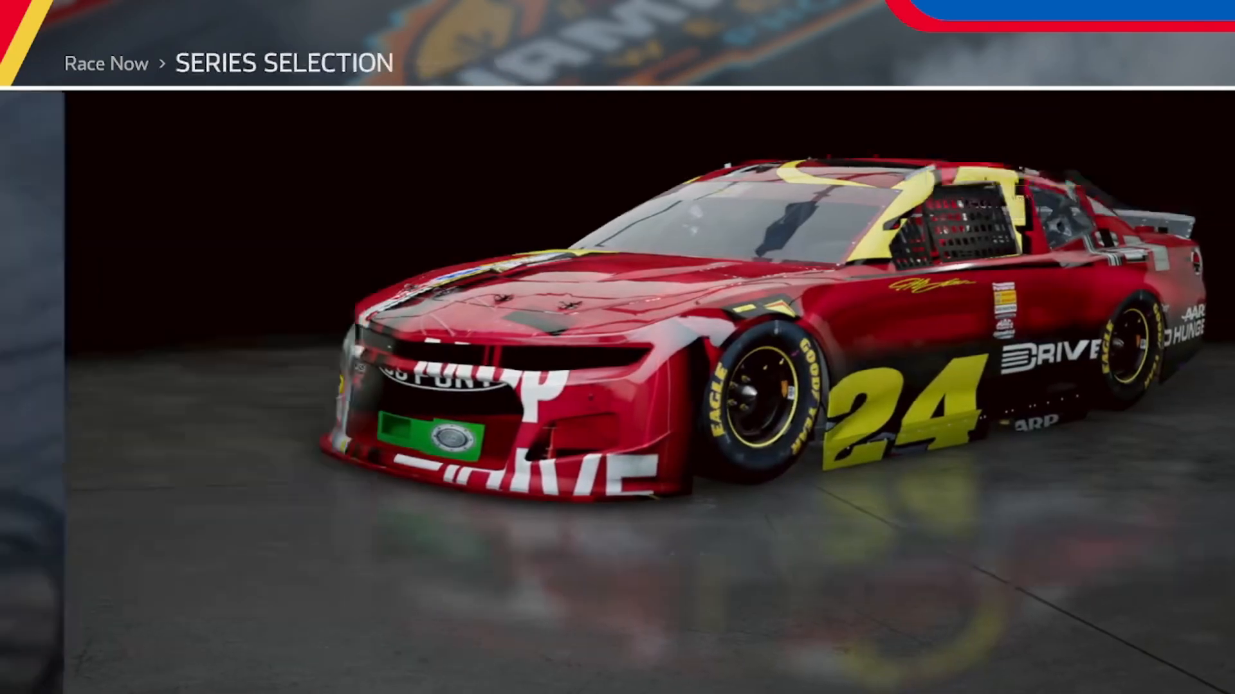
{"action": "key", "text": "Escape"}
{"action": "key", "text": "Escape"}
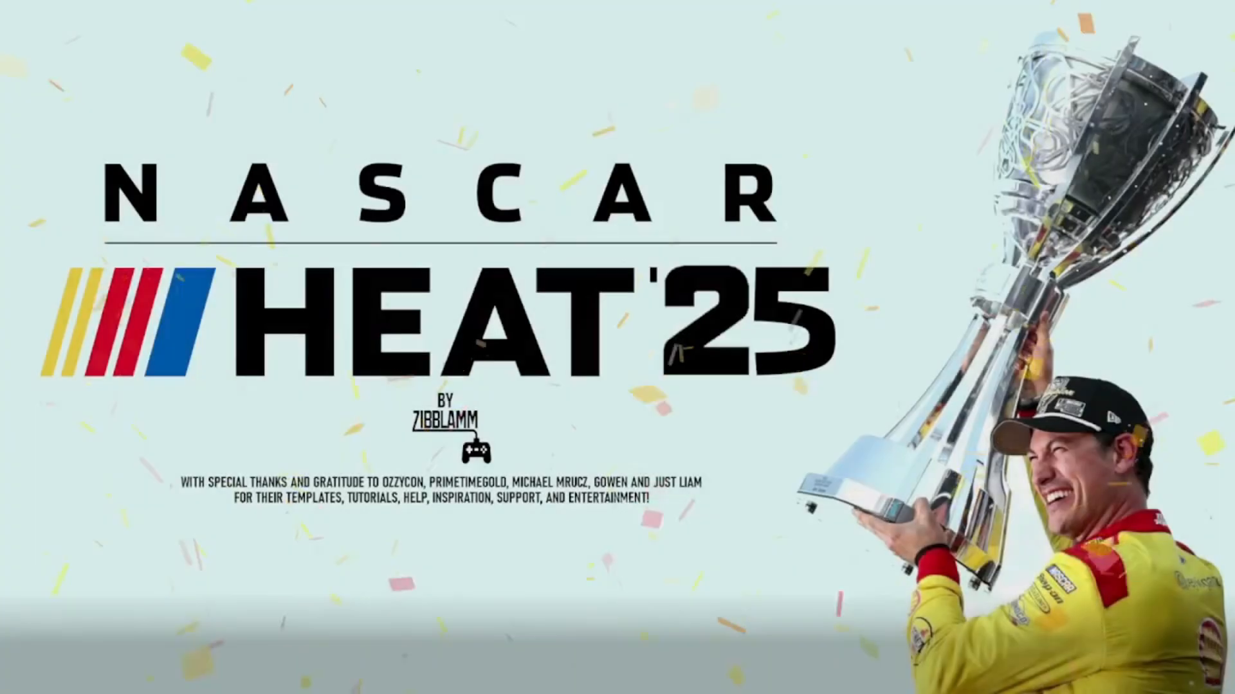
{"action": "key", "text": "Escape"}
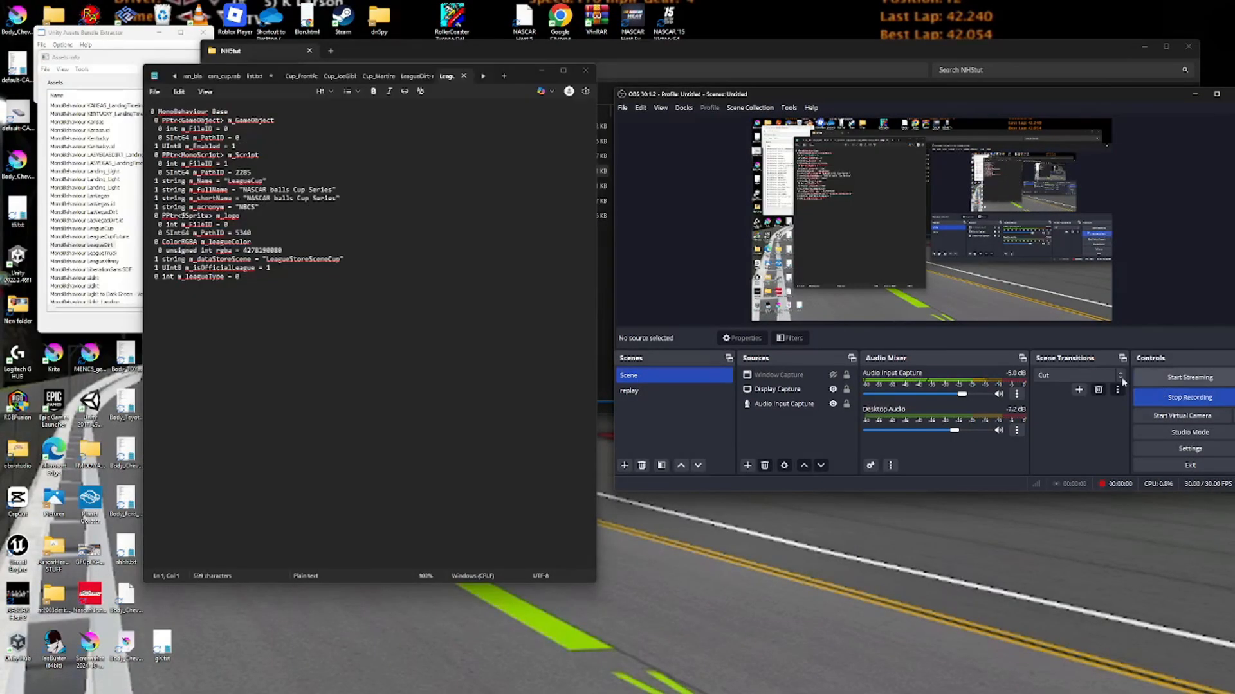
In Notepad, compare the m_isOfficialLeague values of the LeagueCup and LeagueDirt dumps.
{"action": "left_click_drag", "start_coordinate": [269, 267], "coordinate": [264, 268]}
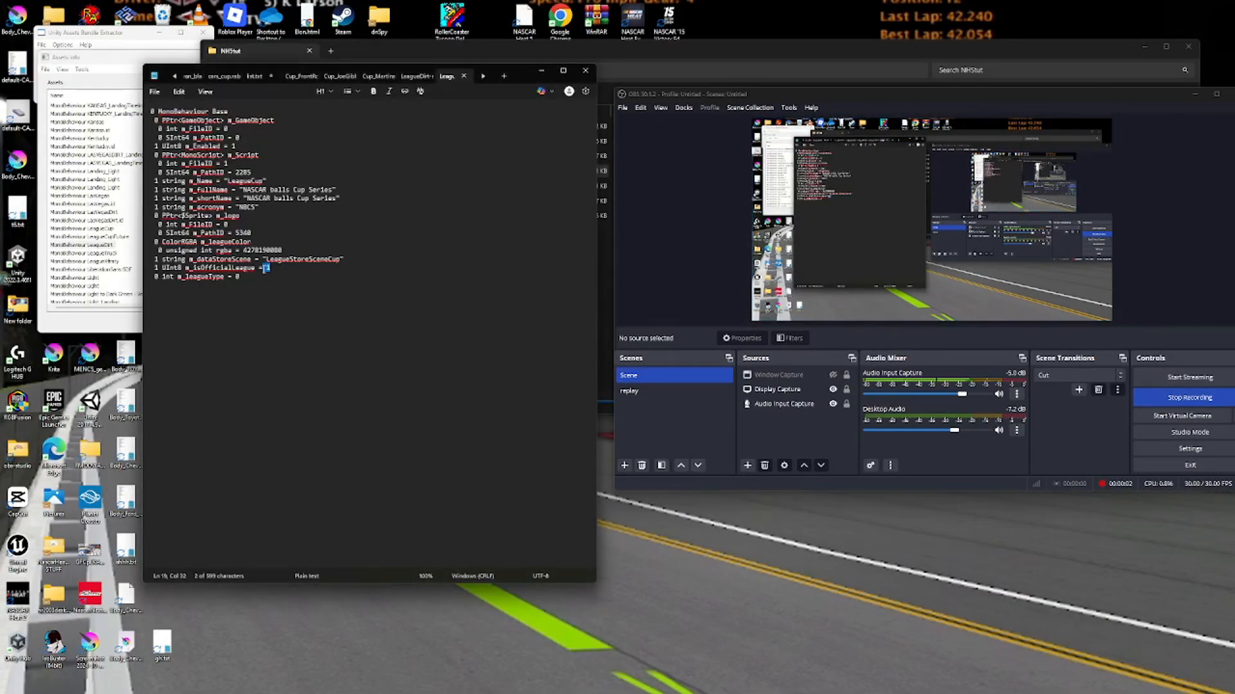
{"action": "left_click", "coordinate": [413, 76]}
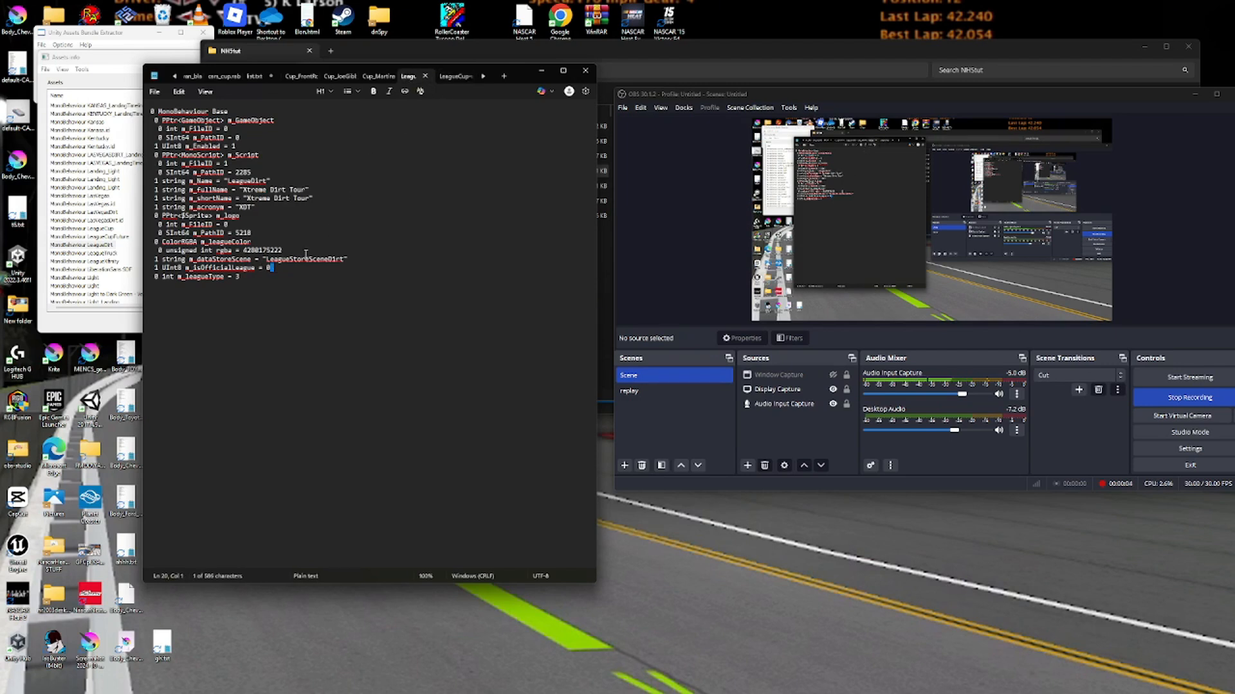
{"action": "left_click", "coordinate": [274, 269]}
{"action": "left_click_drag", "start_coordinate": [270, 270], "coordinate": [267, 269]}
{"action": "left_click", "coordinate": [451, 75]}
{"action": "left_click", "coordinate": [403, 80]}
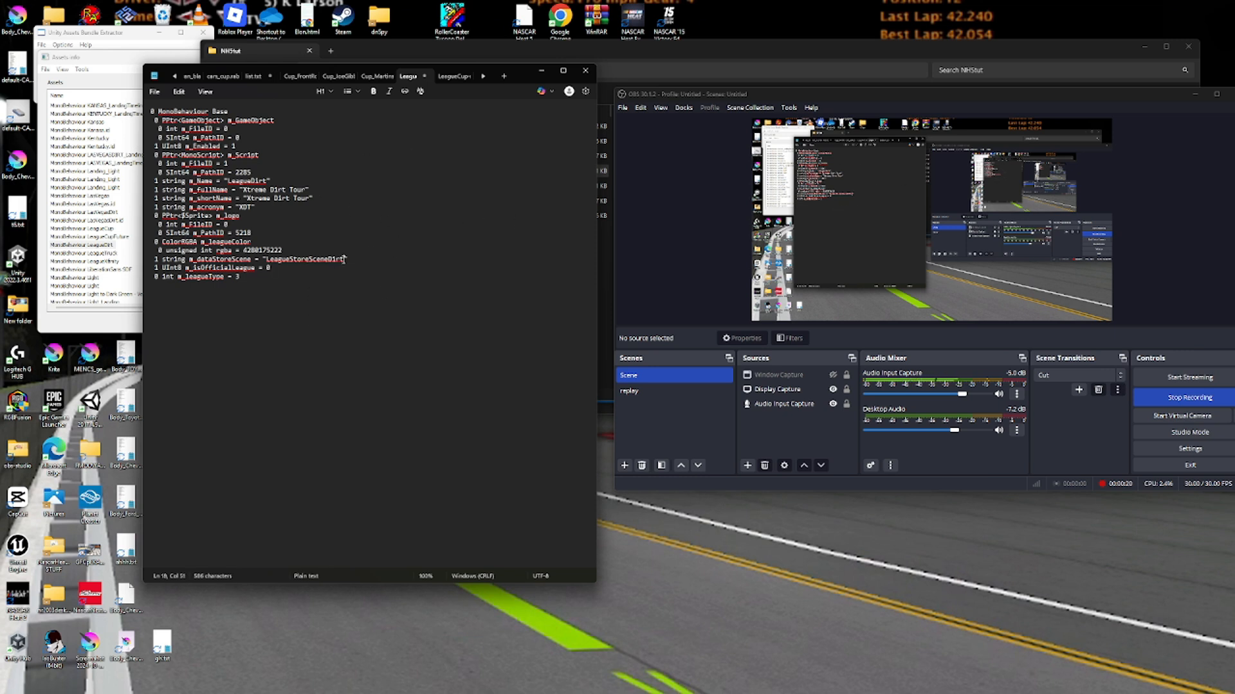
Switch to Unity Assets Bundle Extractor and look through the MonoBehaviour assets from the Las Vegas entries up to the Flagwavers entries.
{"action": "left_click", "coordinate": [444, 252]}
{"action": "left_click", "coordinate": [447, 77]}
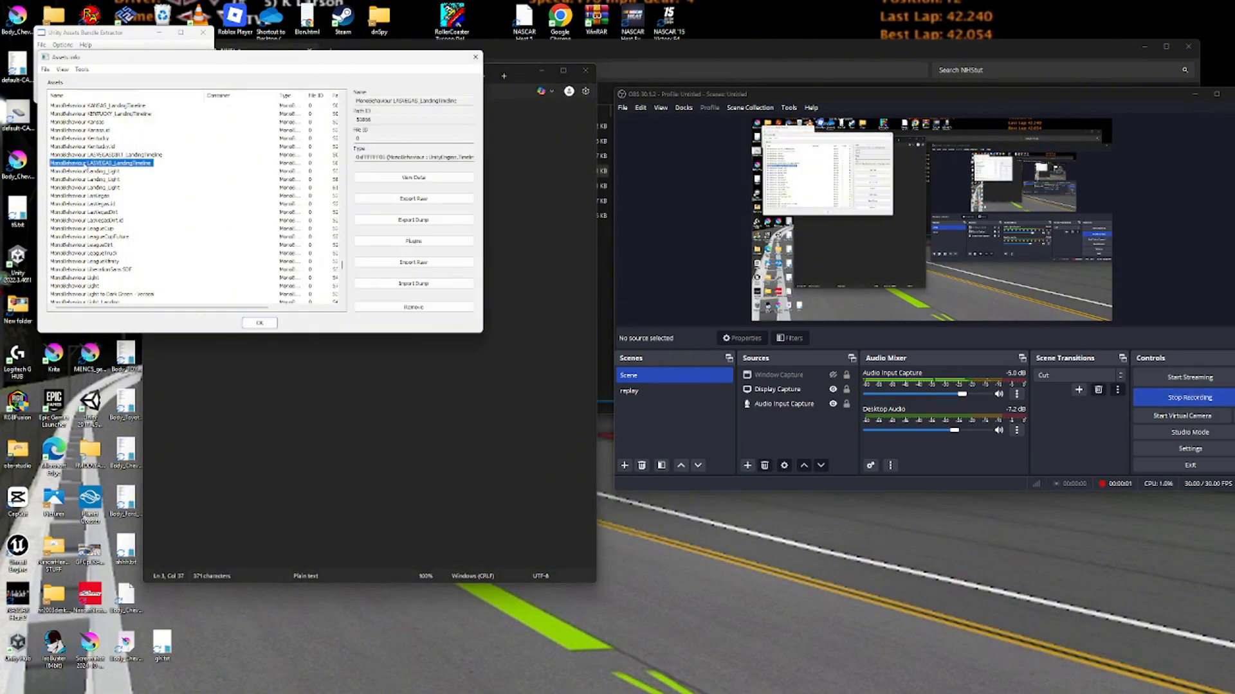
{"action": "key", "text": "Down"}
{"action": "key", "text": "Down"}
{"action": "key", "text": "Down"}
{"action": "key", "text": "Down"}
{"action": "key", "text": "Down"}
{"action": "key", "text": "Down"}
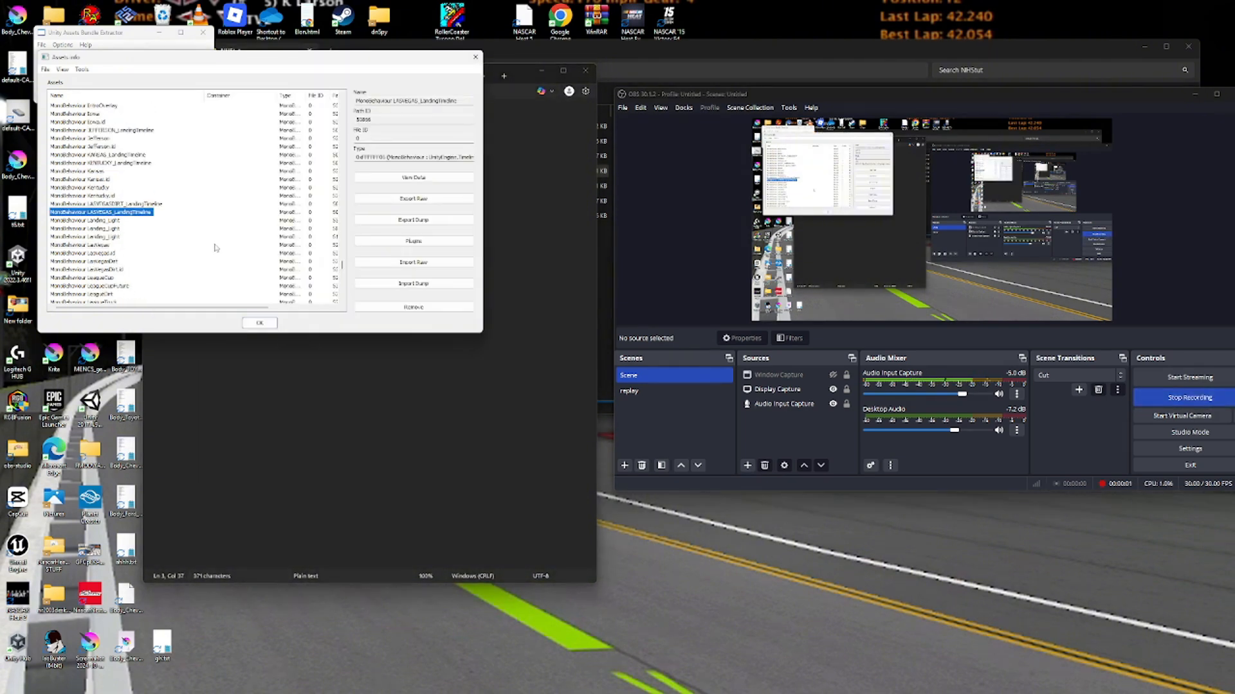
{"action": "scroll", "coordinate": [213, 238], "scroll_direction": "up", "scroll_amount": 6}
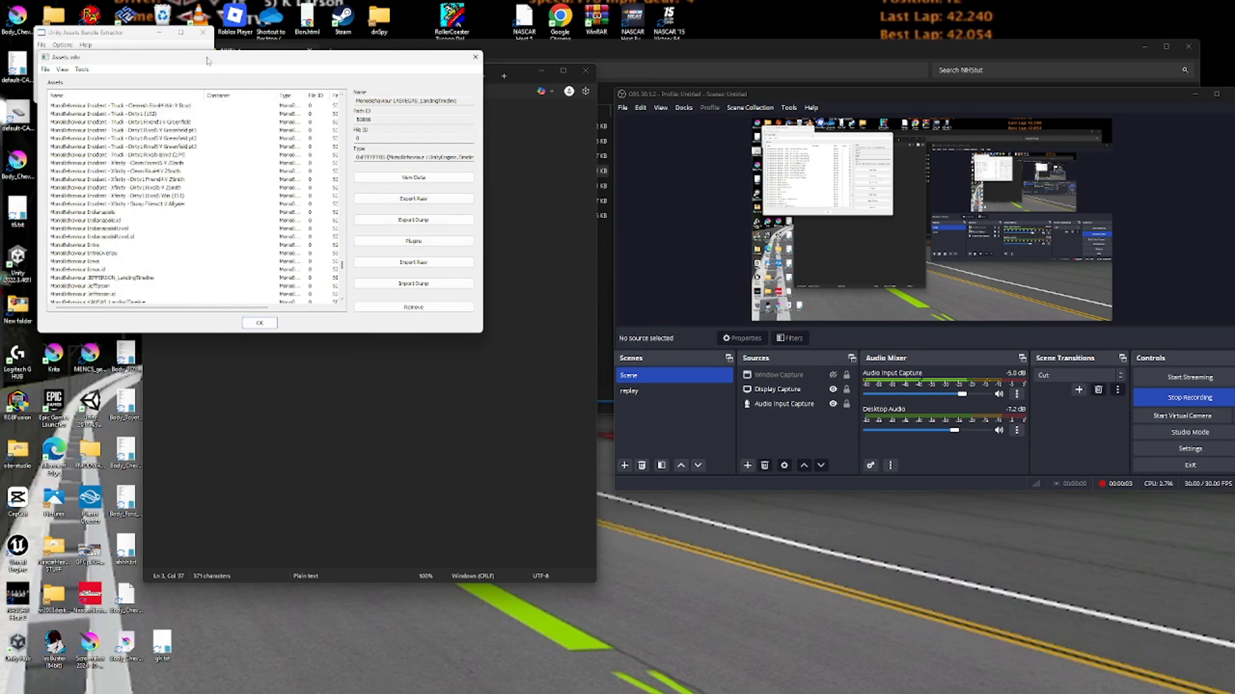
{"action": "left_click_drag", "start_coordinate": [207, 61], "coordinate": [388, 176]}
{"action": "scroll", "coordinate": [400, 286], "scroll_direction": "up", "scroll_amount": 8}
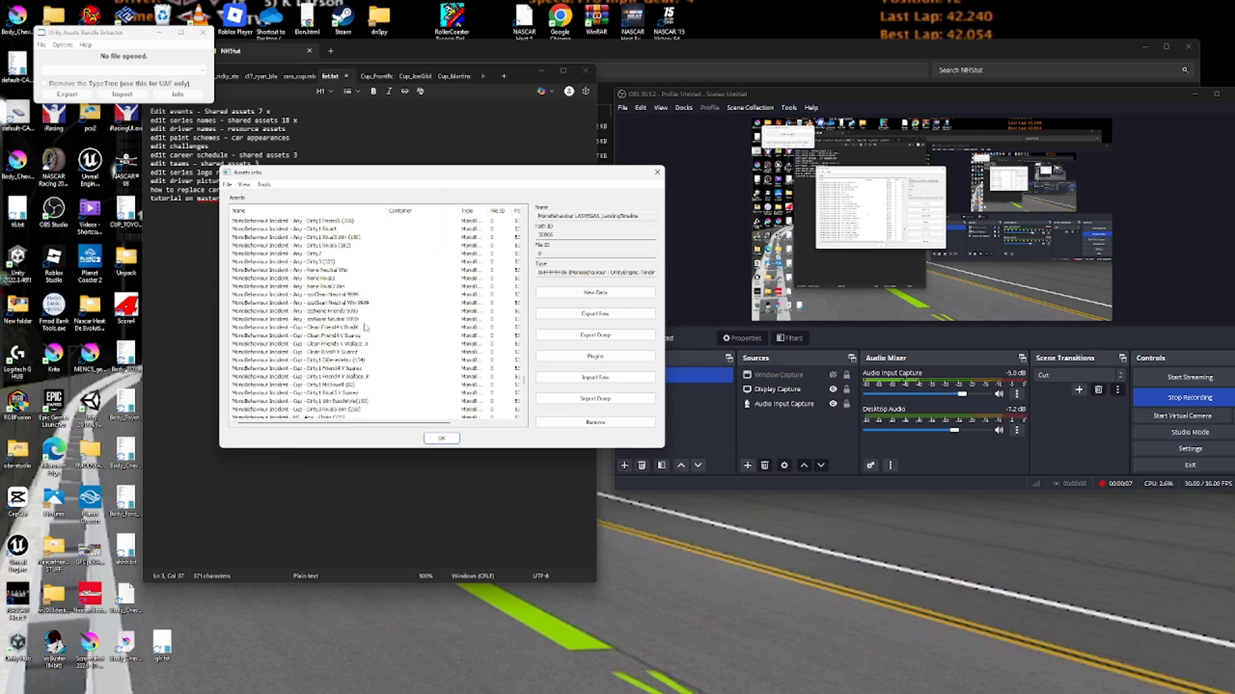
{"action": "scroll", "coordinate": [364, 328], "scroll_direction": "up", "scroll_amount": 5}
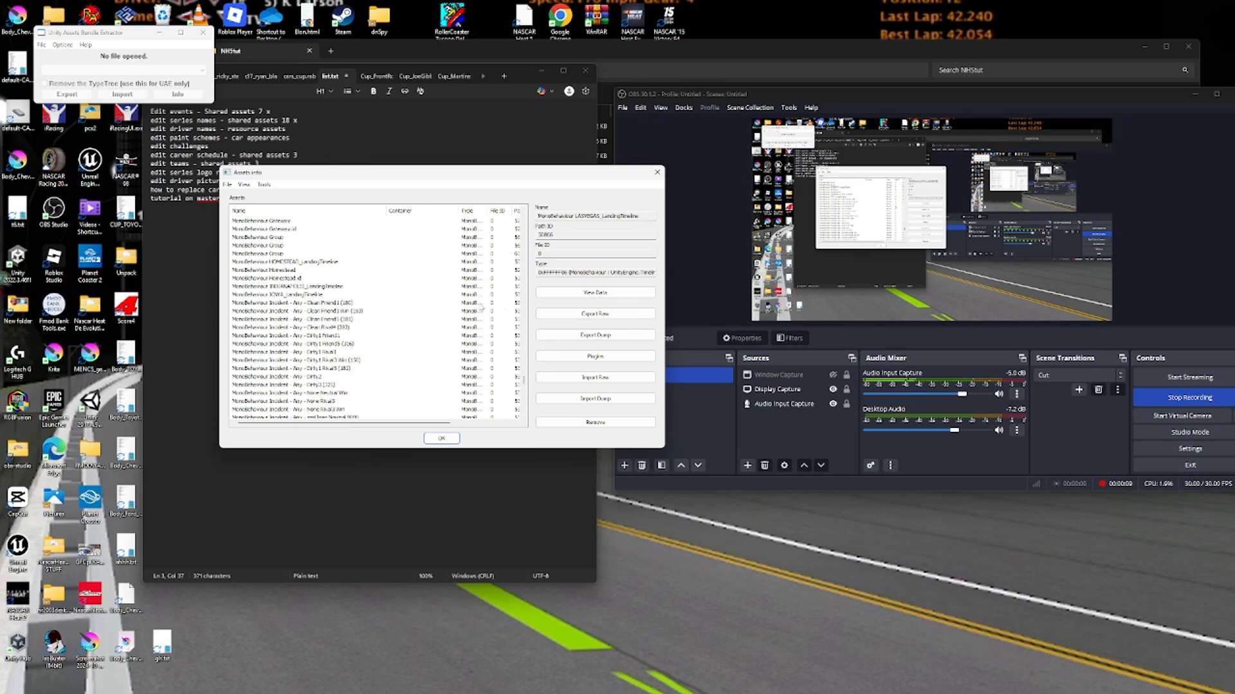
{"action": "scroll", "coordinate": [448, 306], "scroll_direction": "up", "scroll_amount": 2}
{"action": "scroll", "coordinate": [310, 380], "scroll_direction": "up", "scroll_amount": 2}
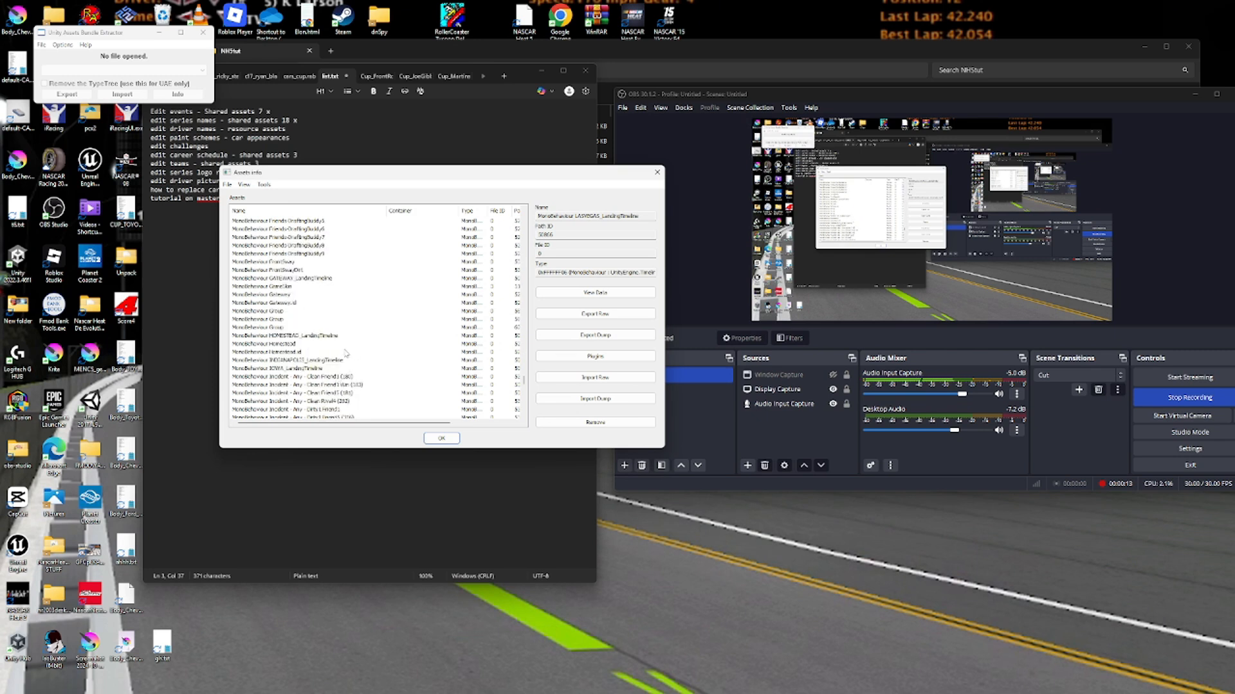
{"action": "scroll", "coordinate": [345, 352], "scroll_direction": "up", "scroll_amount": 8}
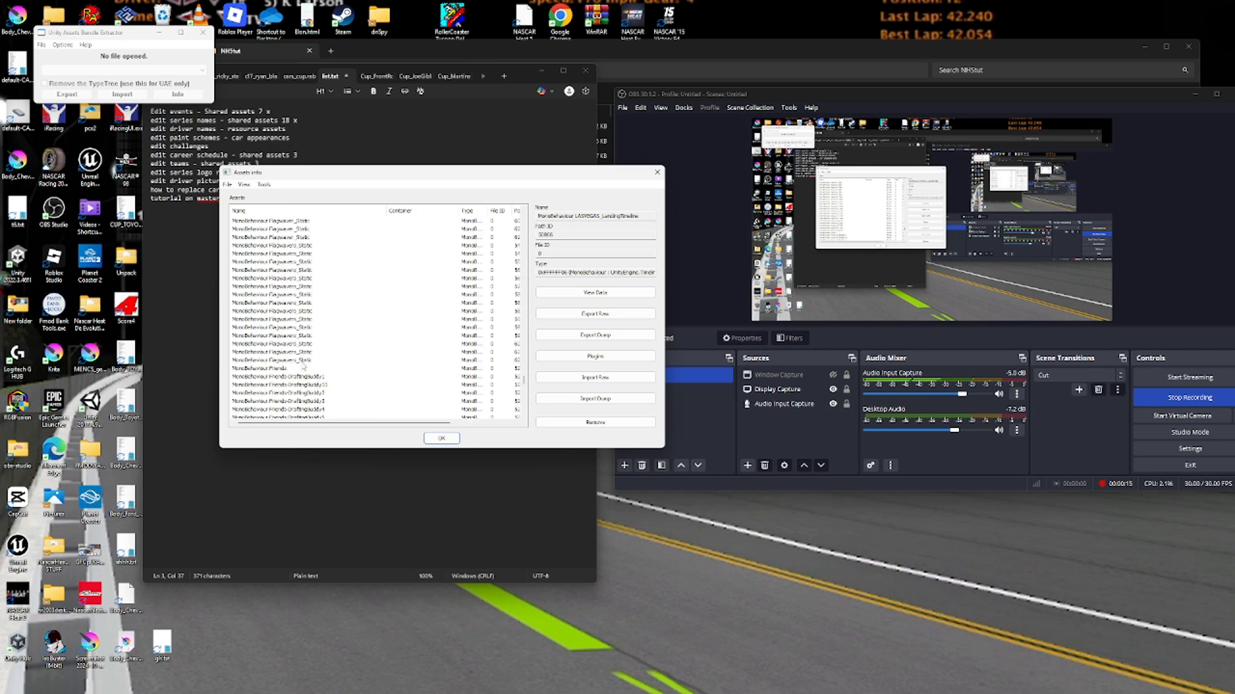
Export a UABE text dump of the "Incident - Any - Clean Friend1 (180)" MonoBehaviour asset.
{"action": "scroll", "coordinate": [304, 367], "scroll_direction": "down", "scroll_amount": 8}
{"action": "left_click", "coordinate": [298, 253]}
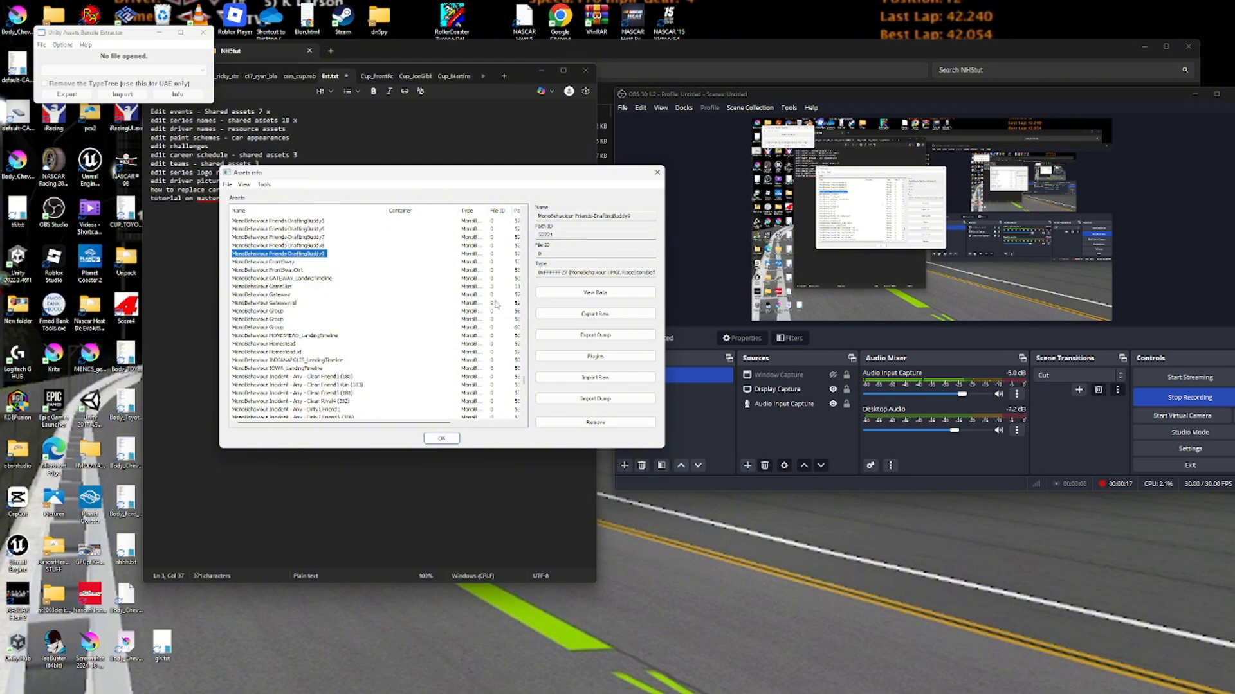
{"action": "scroll", "coordinate": [314, 325], "scroll_direction": "down", "scroll_amount": 3}
{"action": "left_click", "coordinate": [332, 302]}
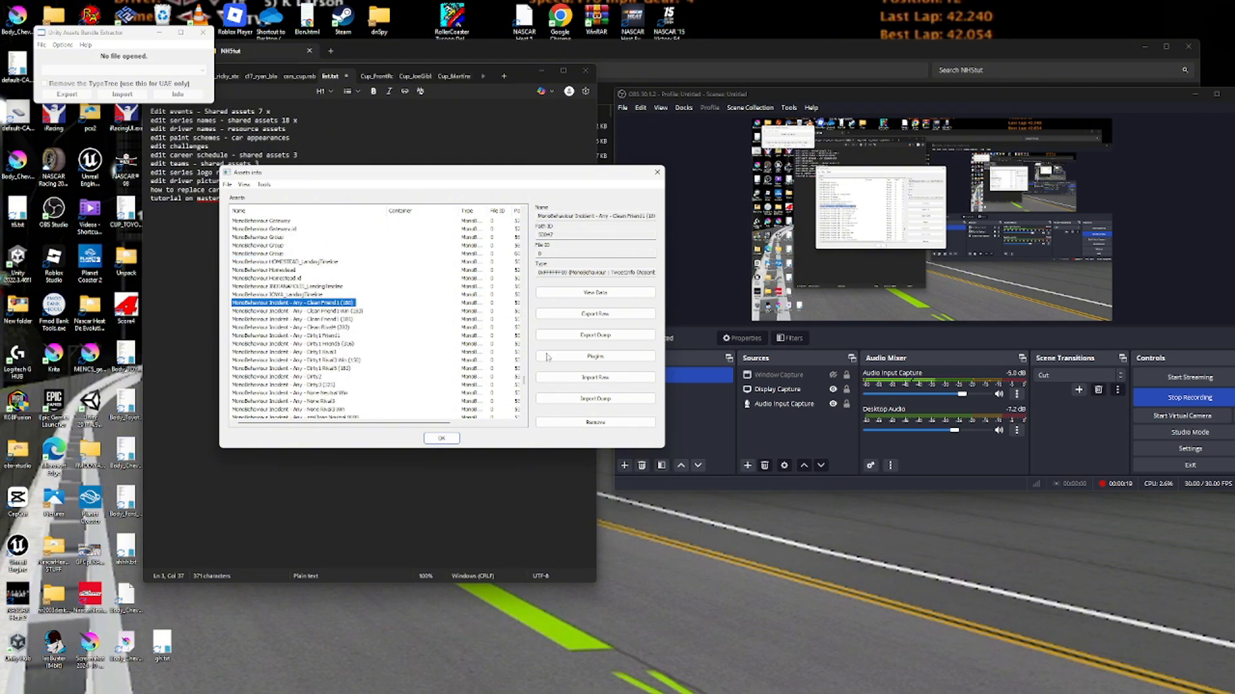
{"action": "left_click", "coordinate": [595, 335]}
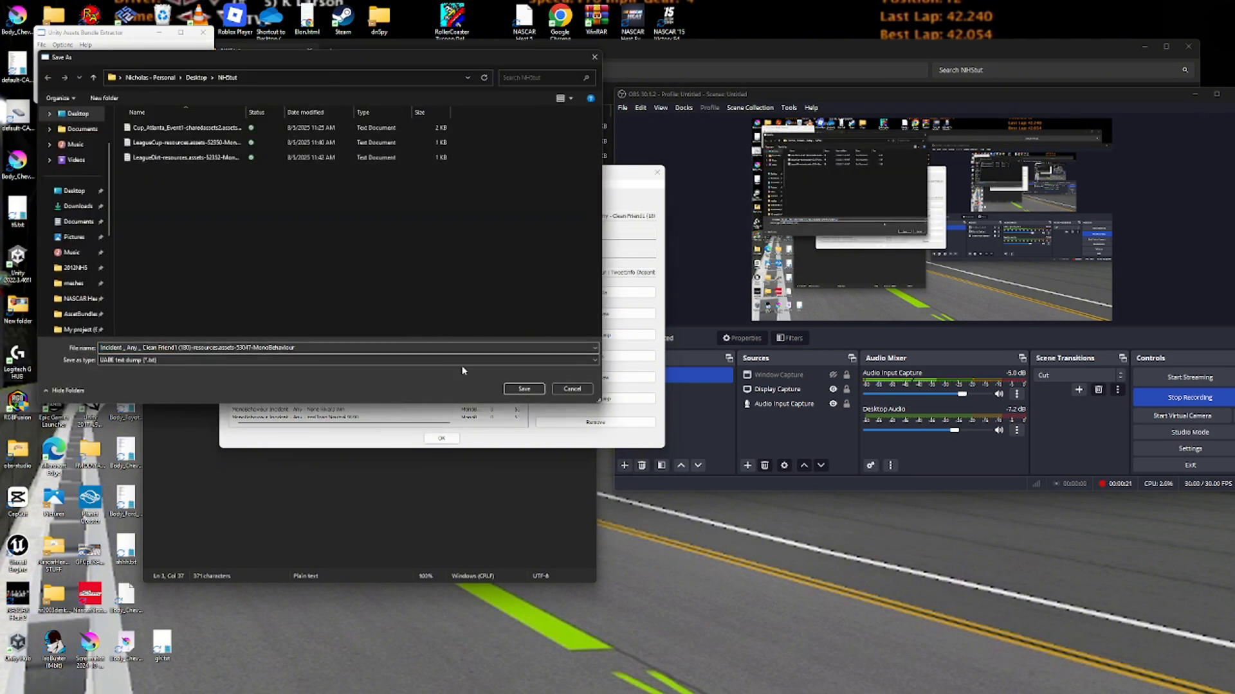
{"action": "left_click", "coordinate": [524, 389]}
Open the exported Incident dump in Notepad and read through its prerequisite fields and _messages strings.
{"action": "left_click", "coordinate": [619, 71]}
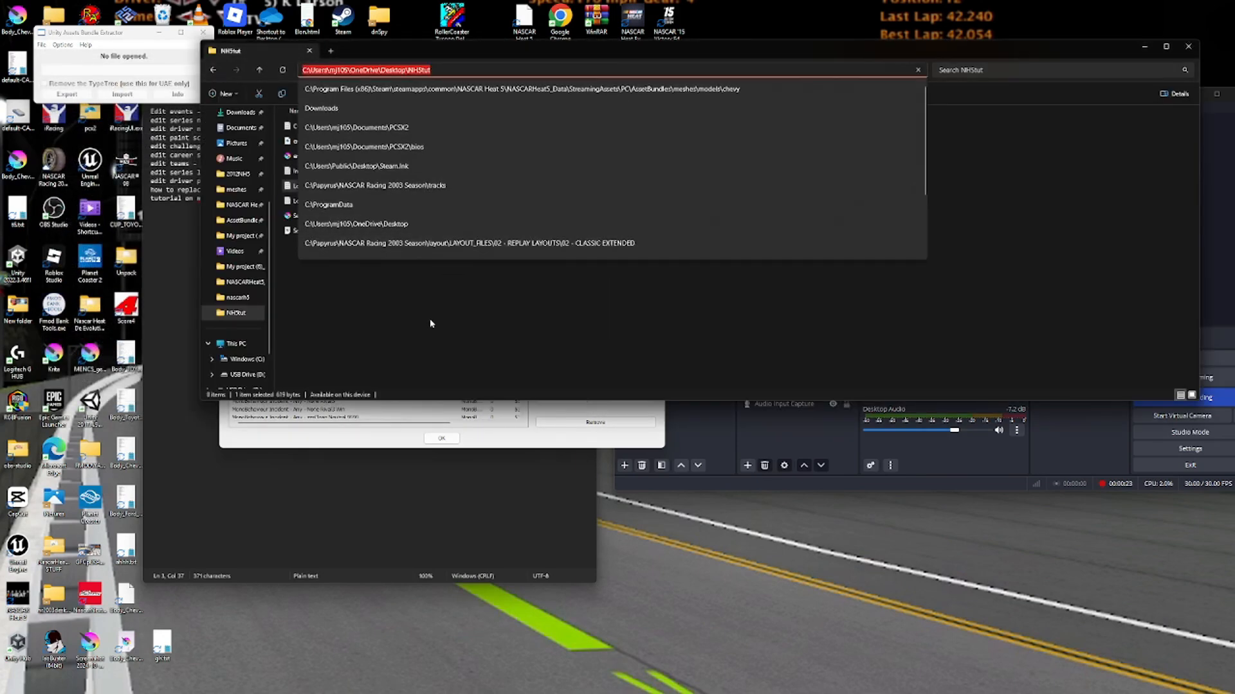
{"action": "left_click", "coordinate": [430, 324]}
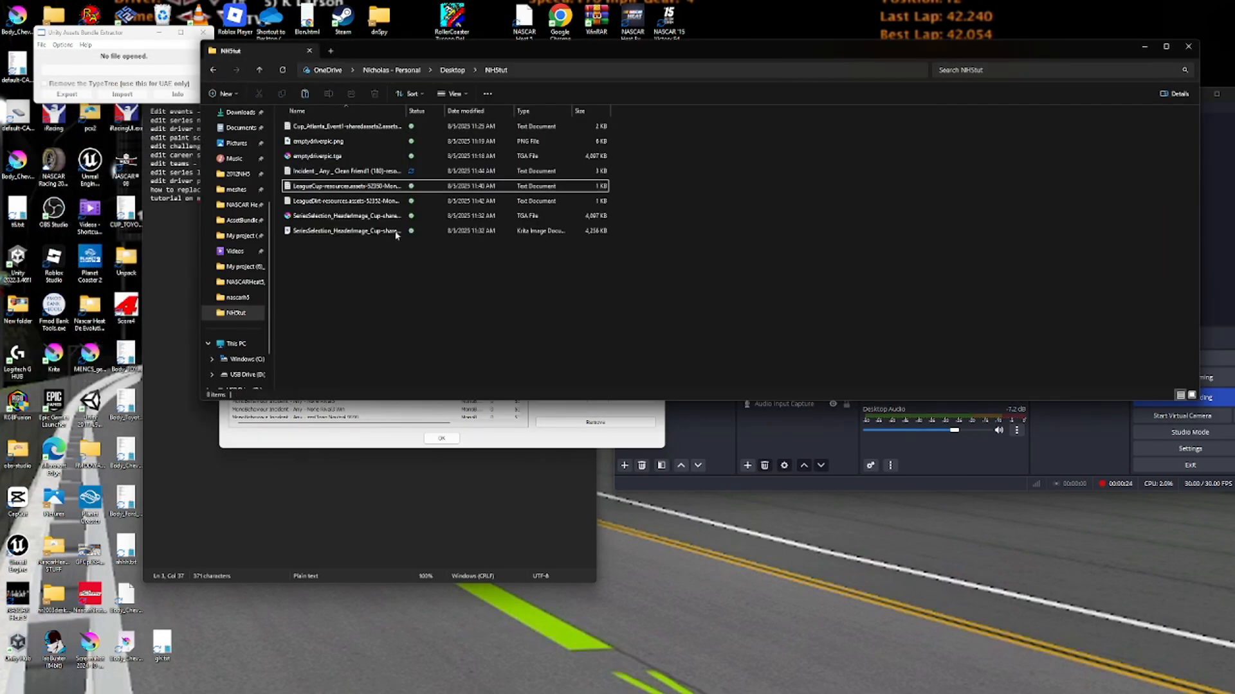
{"action": "double_click", "coordinate": [350, 170]}
{"action": "scroll", "coordinate": [349, 242], "scroll_direction": "down", "scroll_amount": 2}
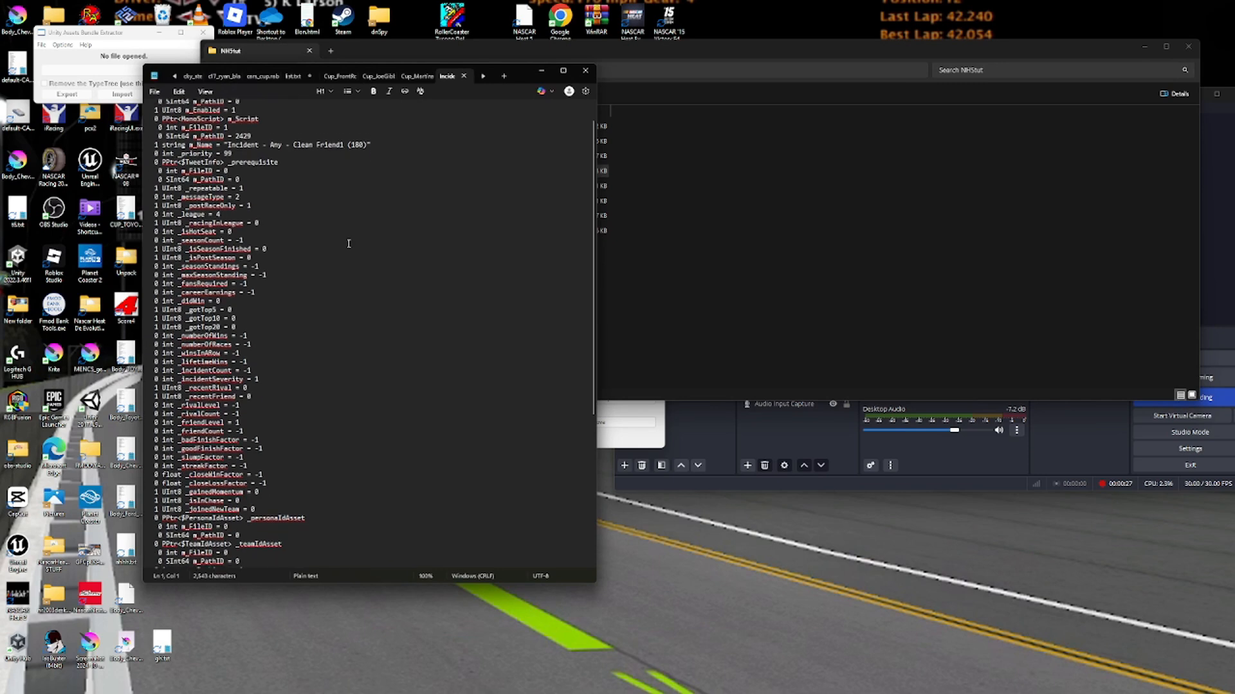
{"action": "scroll", "coordinate": [347, 264], "scroll_direction": "down", "scroll_amount": 2}
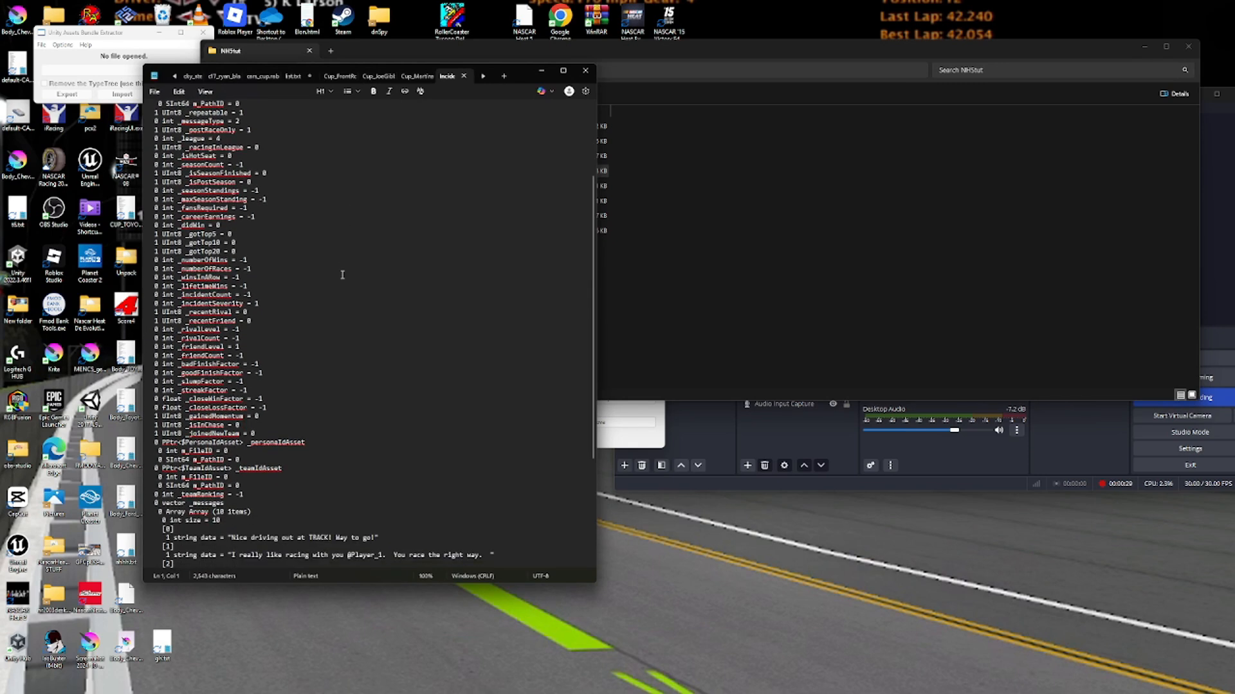
{"action": "scroll", "coordinate": [342, 274], "scroll_direction": "down", "scroll_amount": 6}
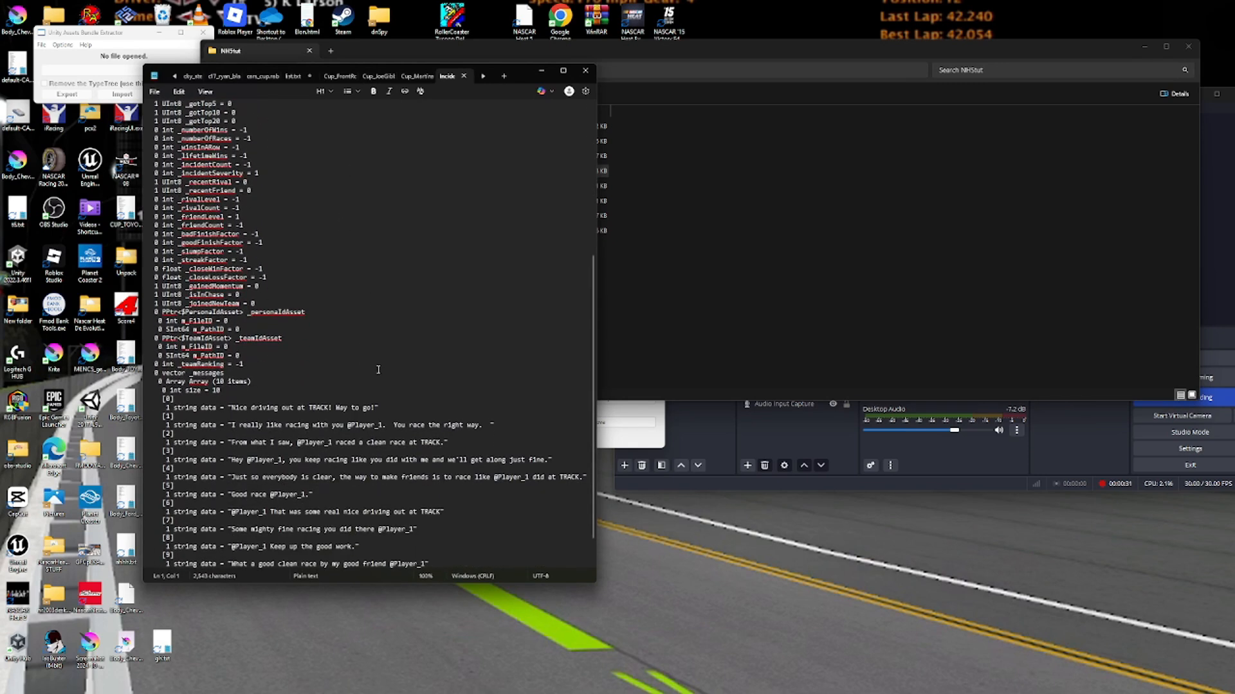
{"action": "scroll", "coordinate": [303, 395], "scroll_direction": "up", "scroll_amount": 3}
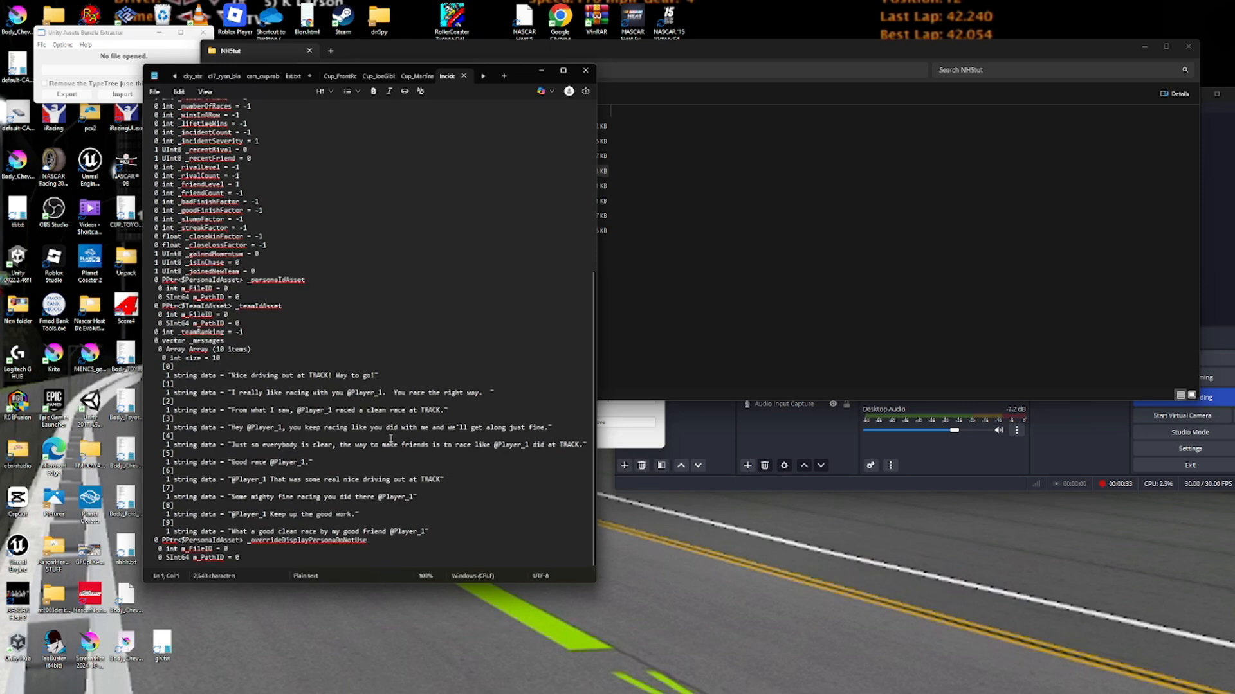
{"action": "scroll", "coordinate": [298, 399], "scroll_direction": "up", "scroll_amount": 8}
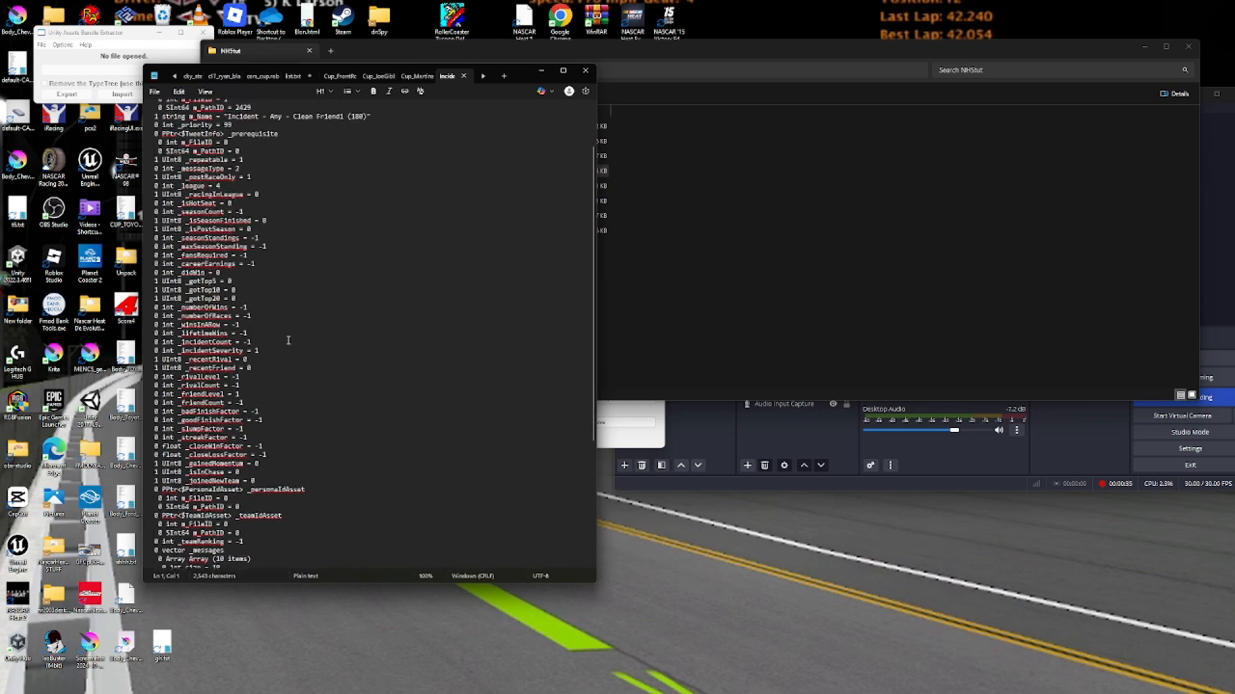
Examine the Incident dump's condition fields from _repeatable down to the message array size, and close the dump.
{"action": "left_click", "coordinate": [239, 264]}
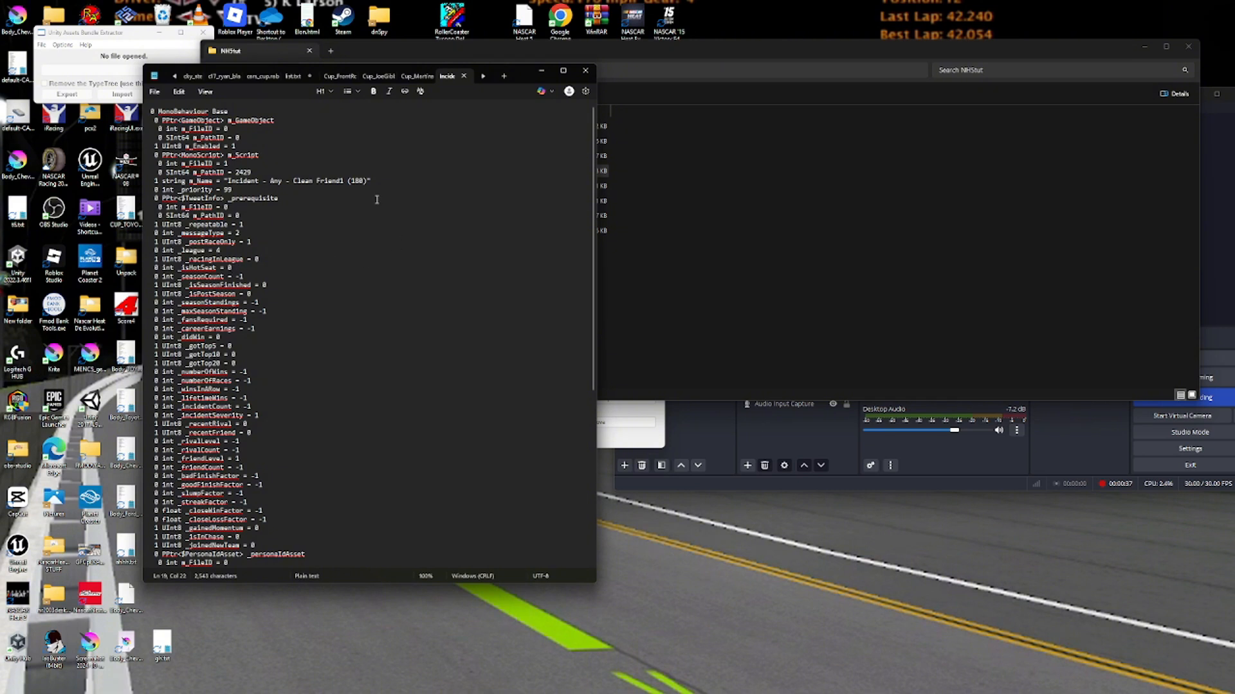
{"action": "left_click_drag", "start_coordinate": [283, 417], "coordinate": [241, 223]}
{"action": "left_click", "coordinate": [310, 223]}
{"action": "scroll", "coordinate": [237, 348], "scroll_direction": "down", "scroll_amount": 4}
{"action": "scroll", "coordinate": [303, 388], "scroll_direction": "down", "scroll_amount": 3}
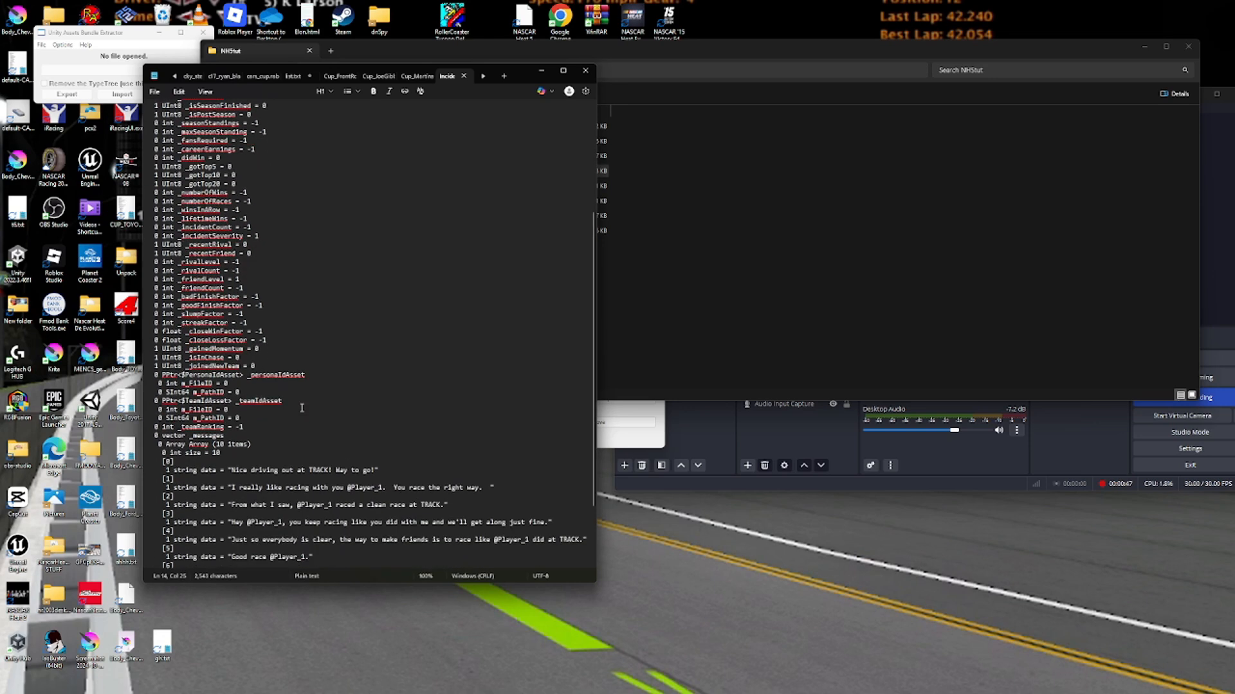
{"action": "left_click_drag", "start_coordinate": [261, 454], "coordinate": [180, 245]}
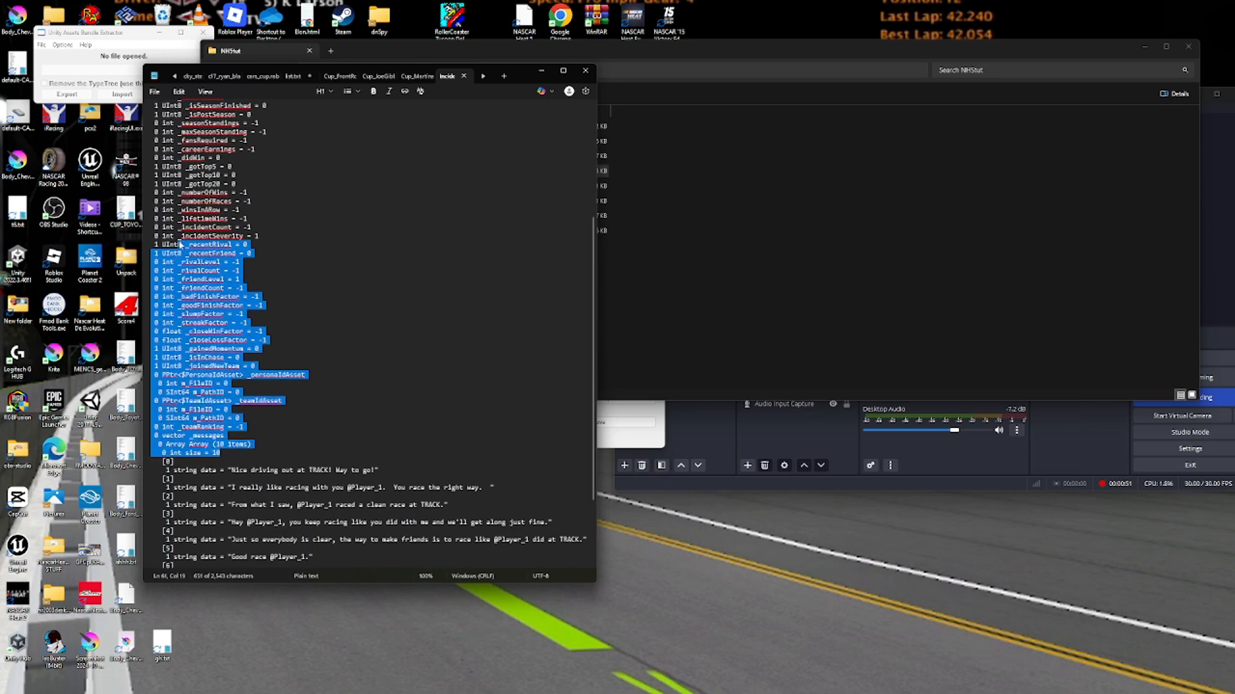
{"action": "left_click", "coordinate": [367, 266]}
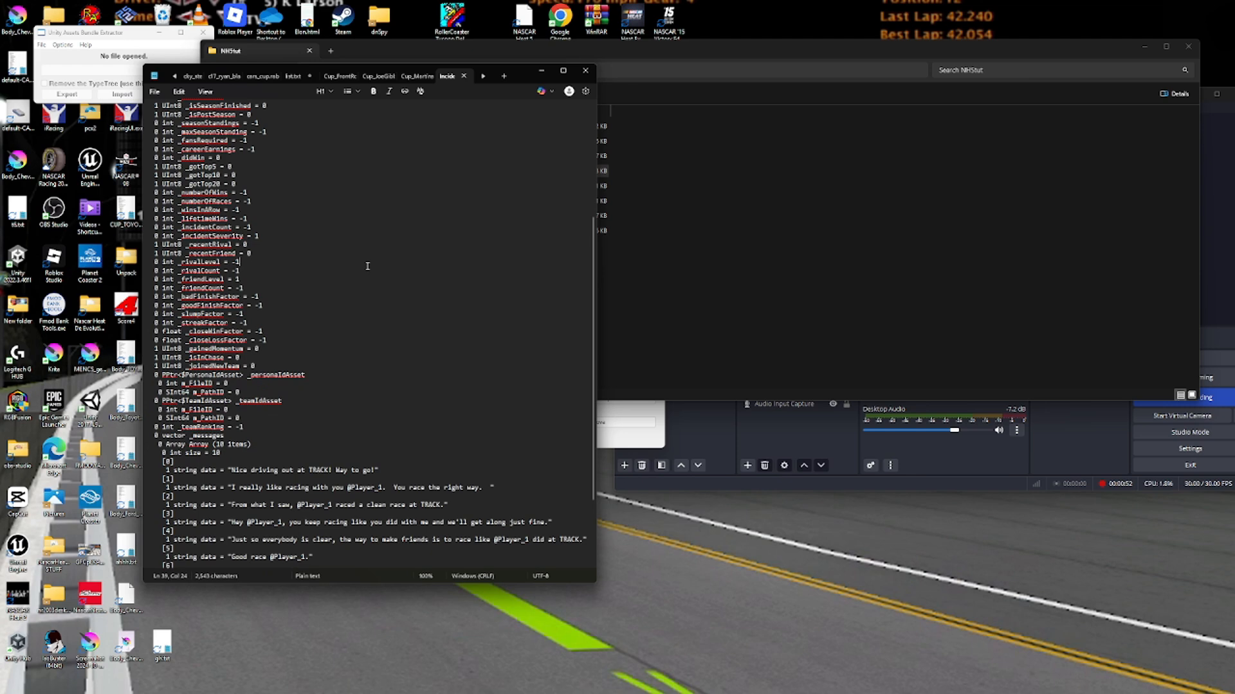
{"action": "left_click", "coordinate": [463, 76]}
{"action": "left_click", "coordinate": [790, 169]}
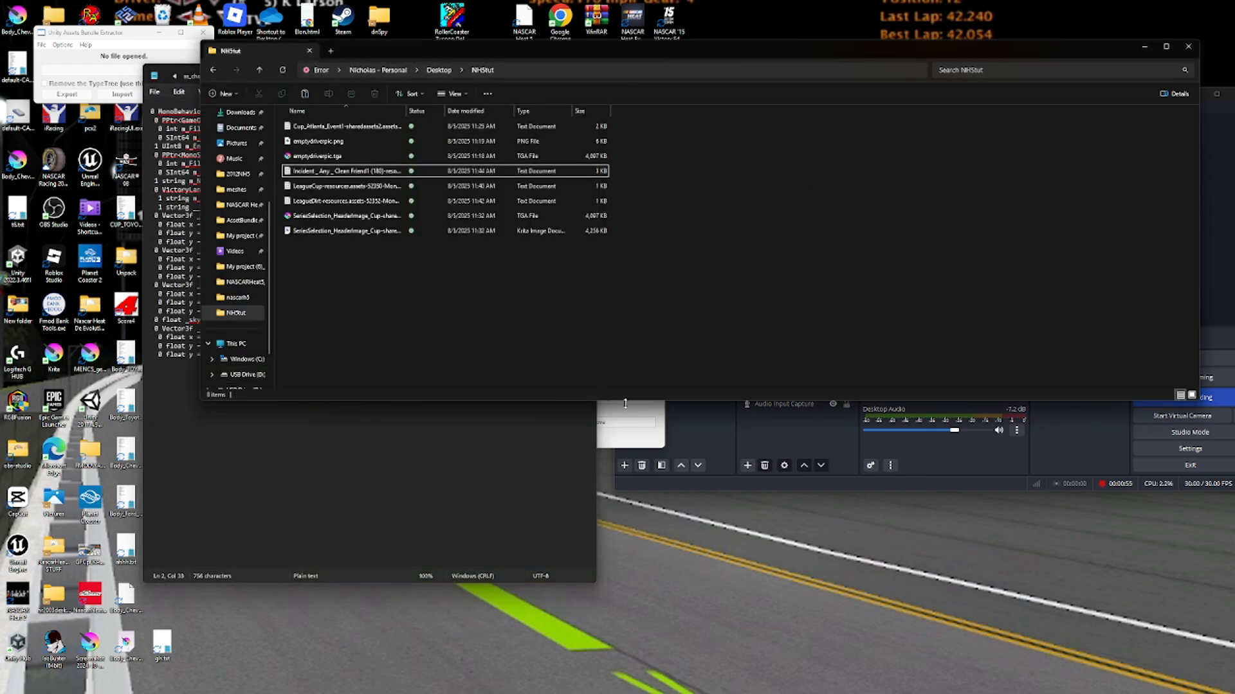
Return to the extractor's asset list and look through the MonoBehaviour entries from Flagwavers up to CarNumber.
{"action": "left_click", "coordinate": [621, 437]}
{"action": "scroll", "coordinate": [386, 303], "scroll_direction": "up", "scroll_amount": 3}
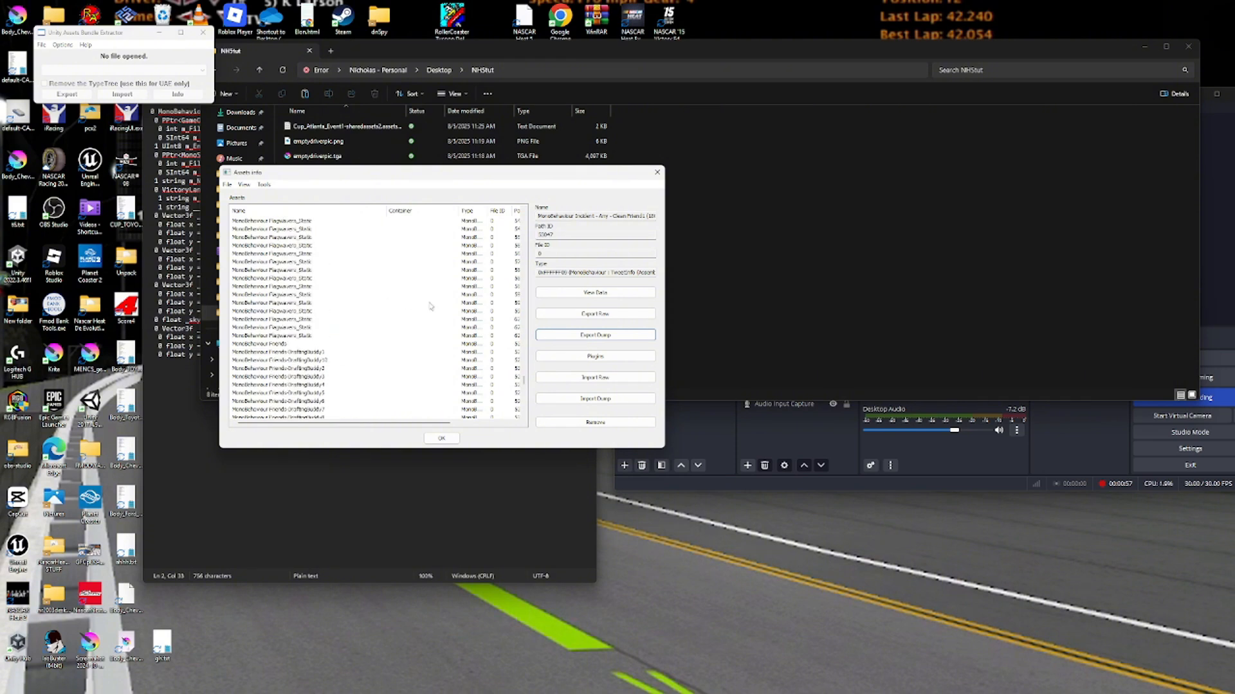
{"action": "scroll", "coordinate": [523, 323], "scroll_direction": "up", "scroll_amount": 6}
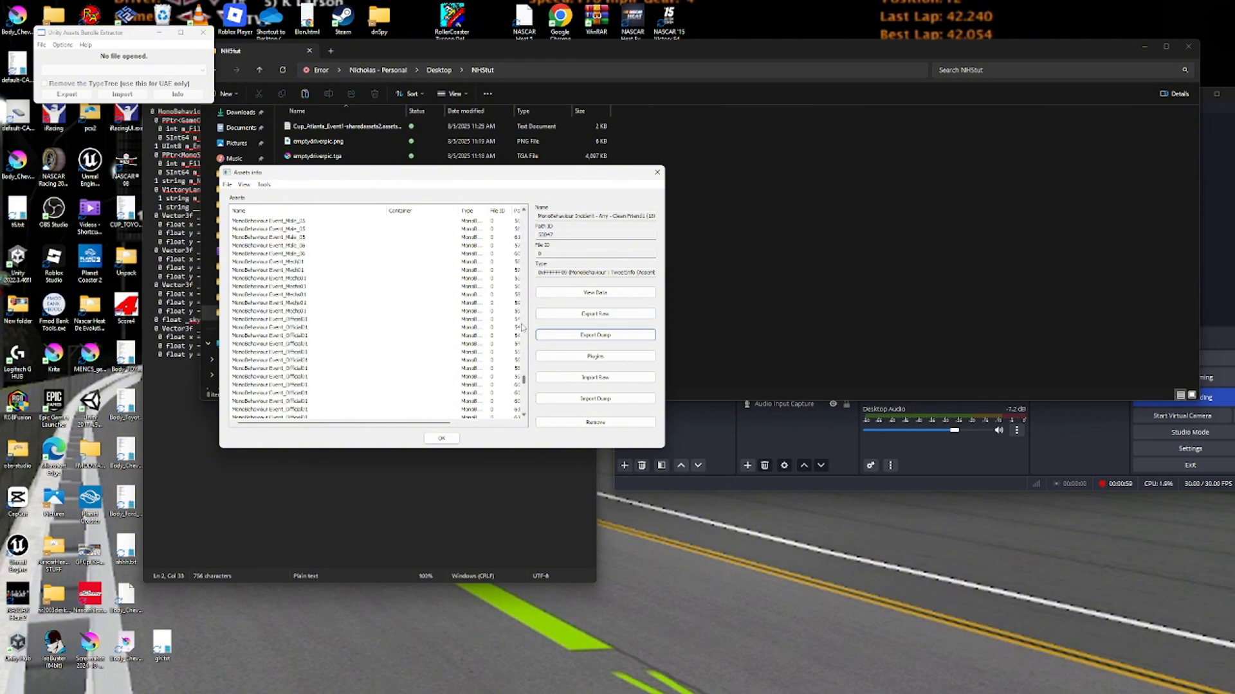
{"action": "scroll", "coordinate": [522, 327], "scroll_direction": "up", "scroll_amount": 10}
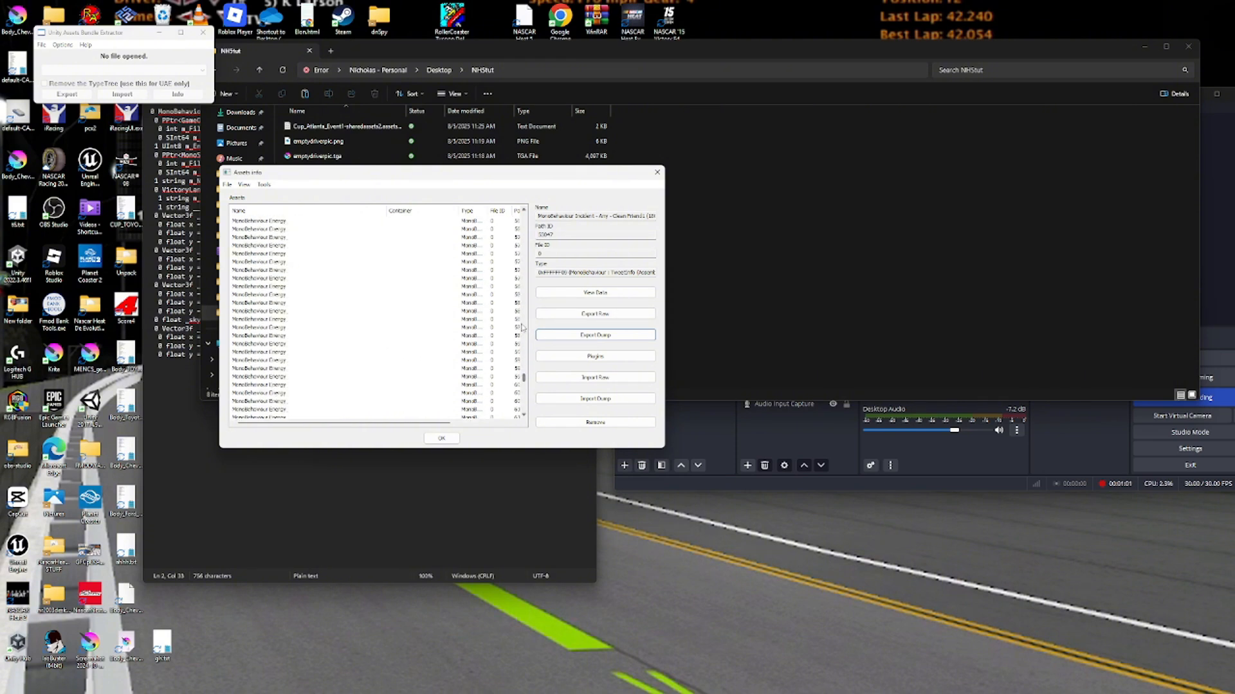
{"action": "scroll", "coordinate": [521, 328], "scroll_direction": "up", "scroll_amount": 5}
{"action": "scroll", "coordinate": [526, 335], "scroll_direction": "up", "scroll_amount": 5}
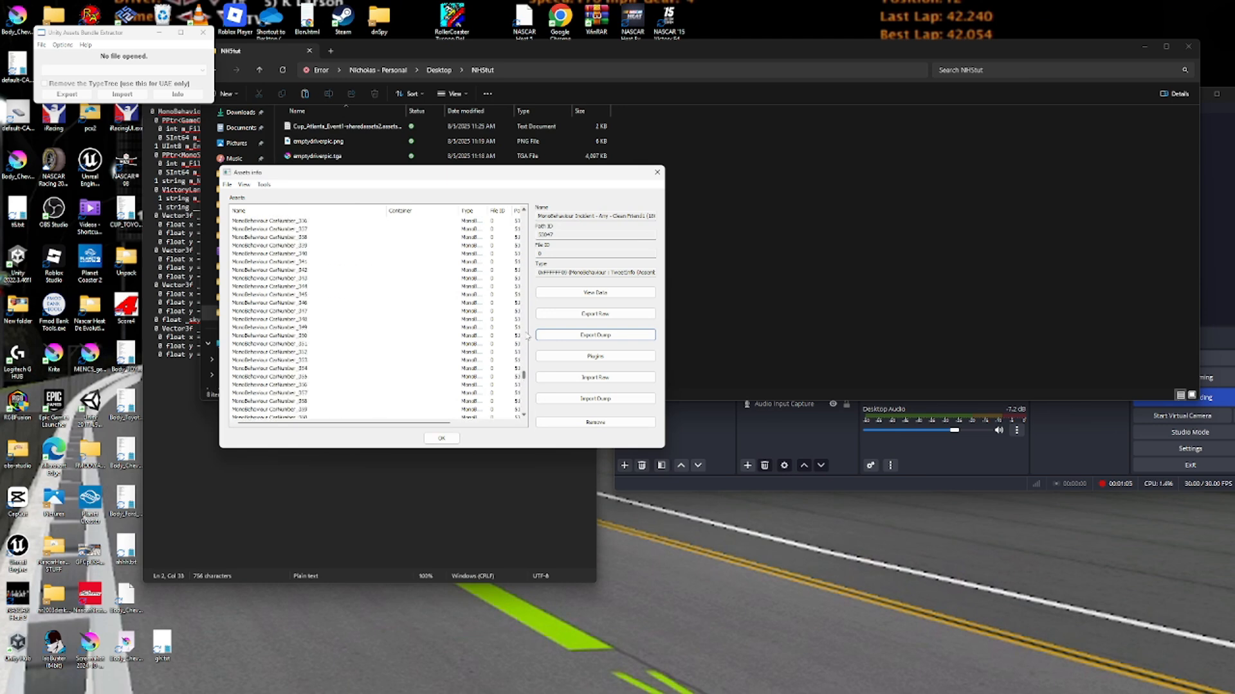
{"action": "mouse_move", "coordinate": [524, 376]}
{"action": "left_mouse_down"}
{"action": "mouse_move", "coordinate": [525, 361]}
{"action": "mouse_move", "coordinate": [543, 401]}
{"action": "mouse_move", "coordinate": [538, 367]}
{"action": "mouse_move", "coordinate": [542, 385]}
{"action": "left_mouse_up"}
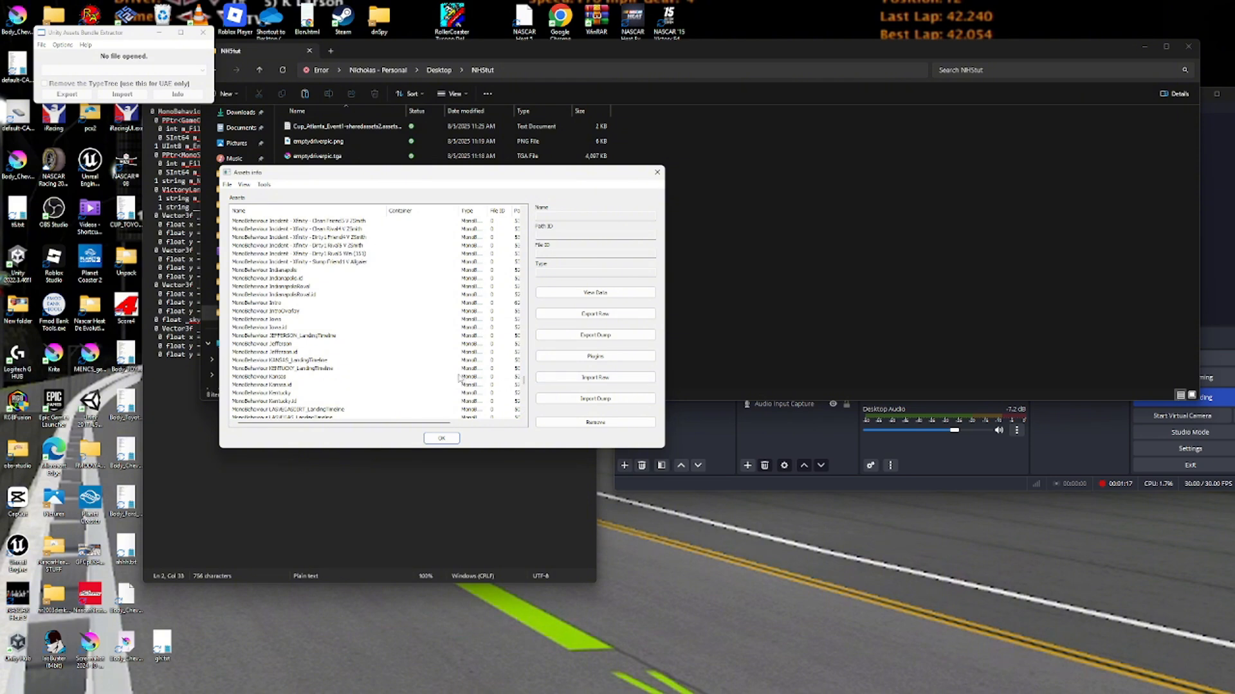
Look through the MonoBehaviour assets, from the Incident, Light and CarNumber entries to the Cup event and c17 driver entries.
{"action": "scroll", "coordinate": [459, 378], "scroll_direction": "down", "scroll_amount": 8}
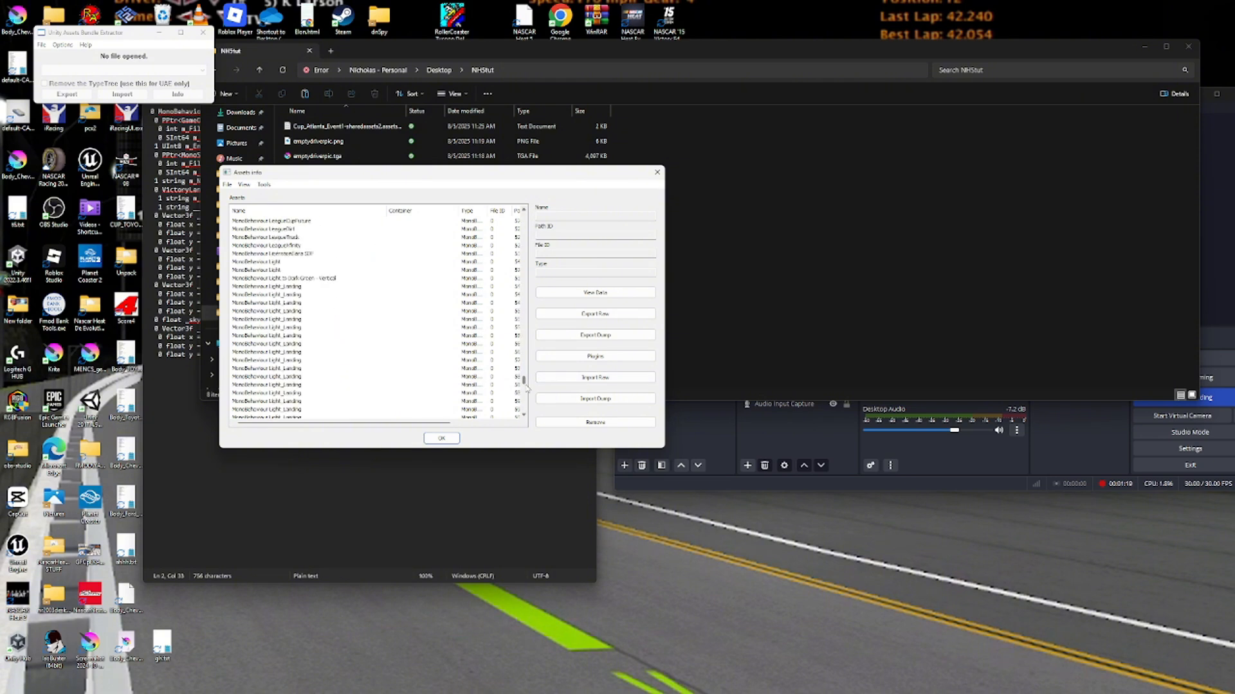
{"action": "scroll", "coordinate": [524, 402], "scroll_direction": "down", "scroll_amount": 10}
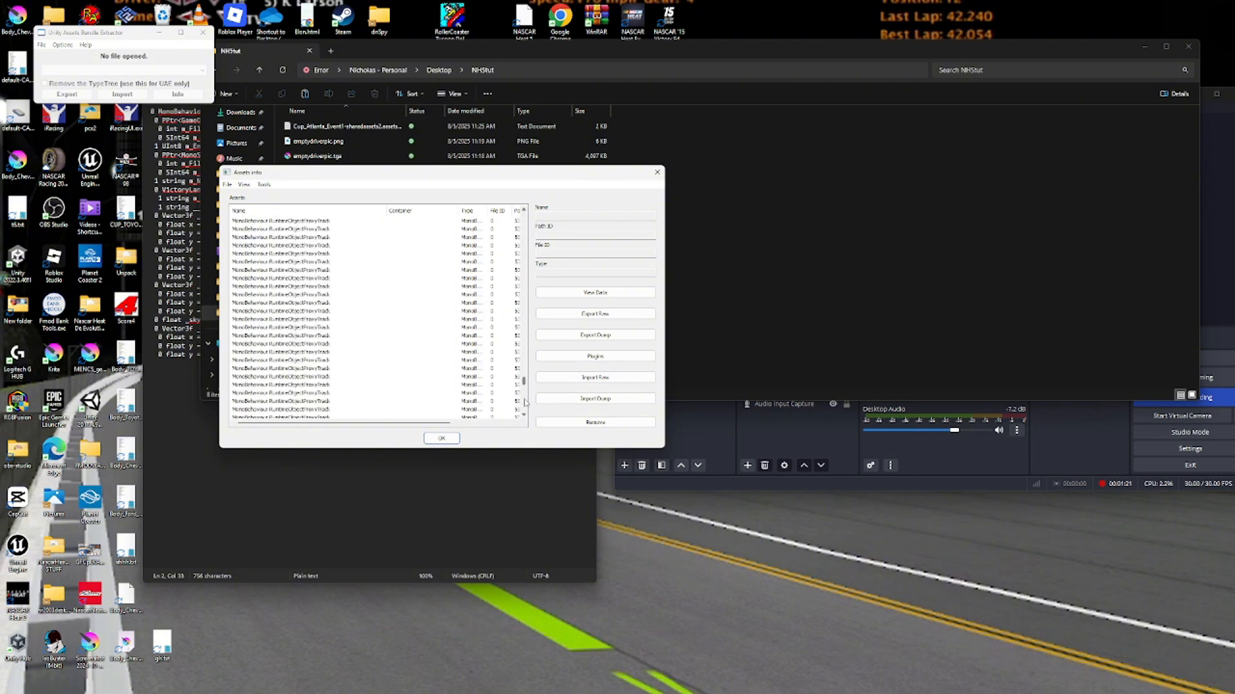
{"action": "scroll", "coordinate": [524, 402], "scroll_direction": "down", "scroll_amount": 2}
{"action": "scroll", "coordinate": [526, 393], "scroll_direction": "down", "scroll_amount": 10}
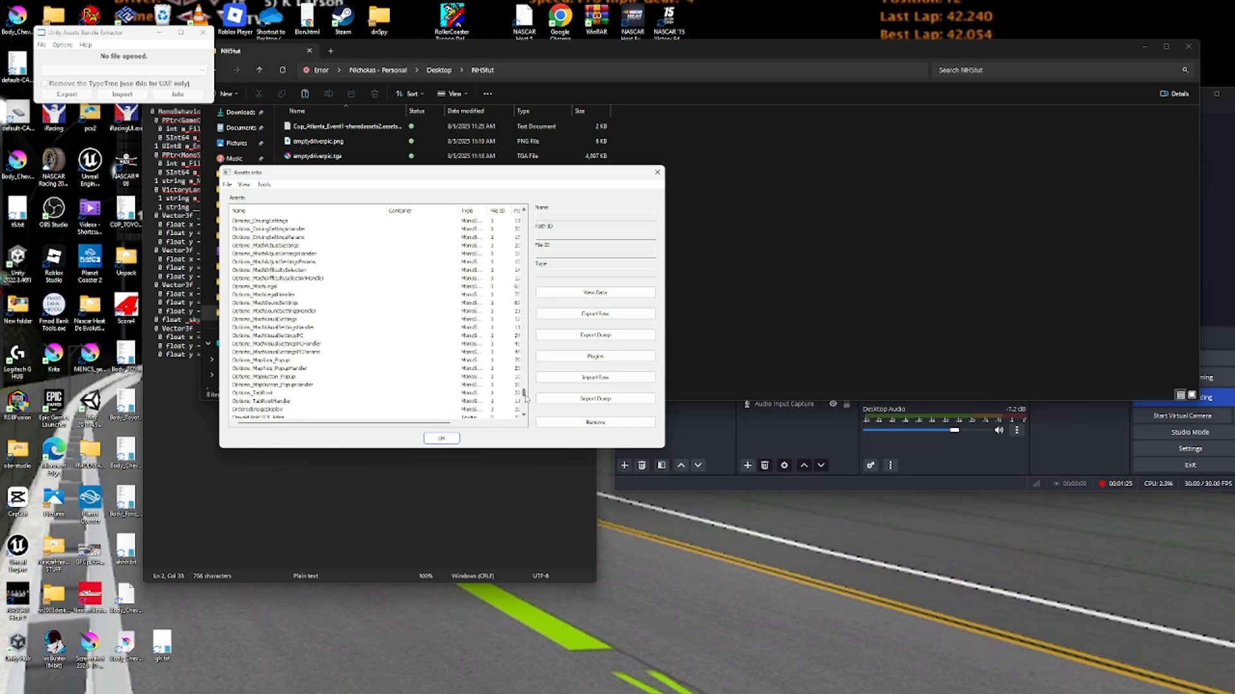
{"action": "scroll", "coordinate": [453, 383], "scroll_direction": "up", "scroll_amount": 8}
{"action": "scroll", "coordinate": [518, 358], "scroll_direction": "up", "scroll_amount": 15}
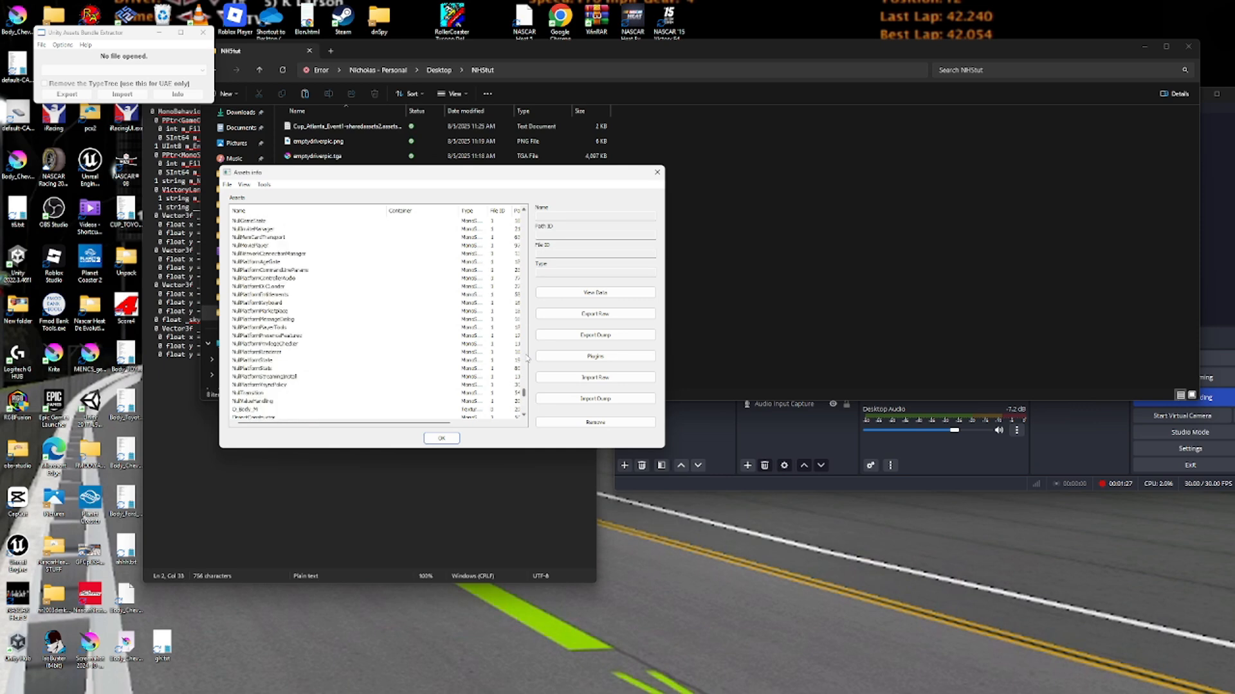
{"action": "scroll", "coordinate": [527, 358], "scroll_direction": "up", "scroll_amount": 8}
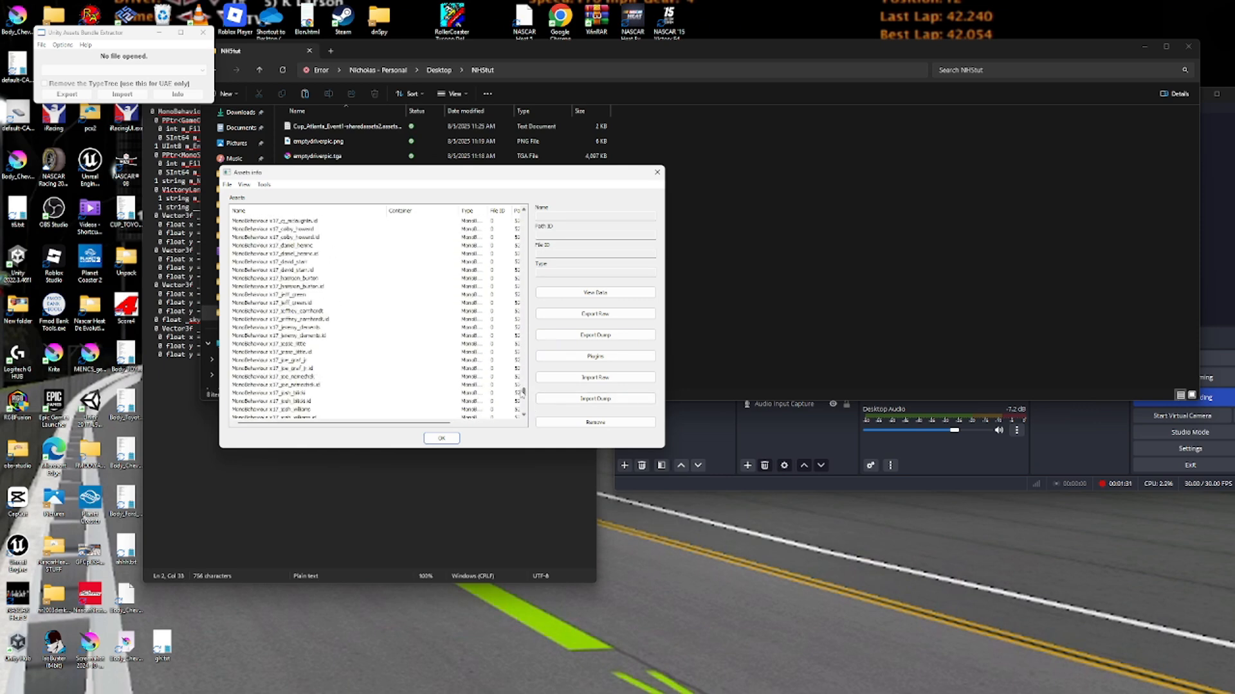
{"action": "scroll", "coordinate": [522, 391], "scroll_direction": "up", "scroll_amount": 10}
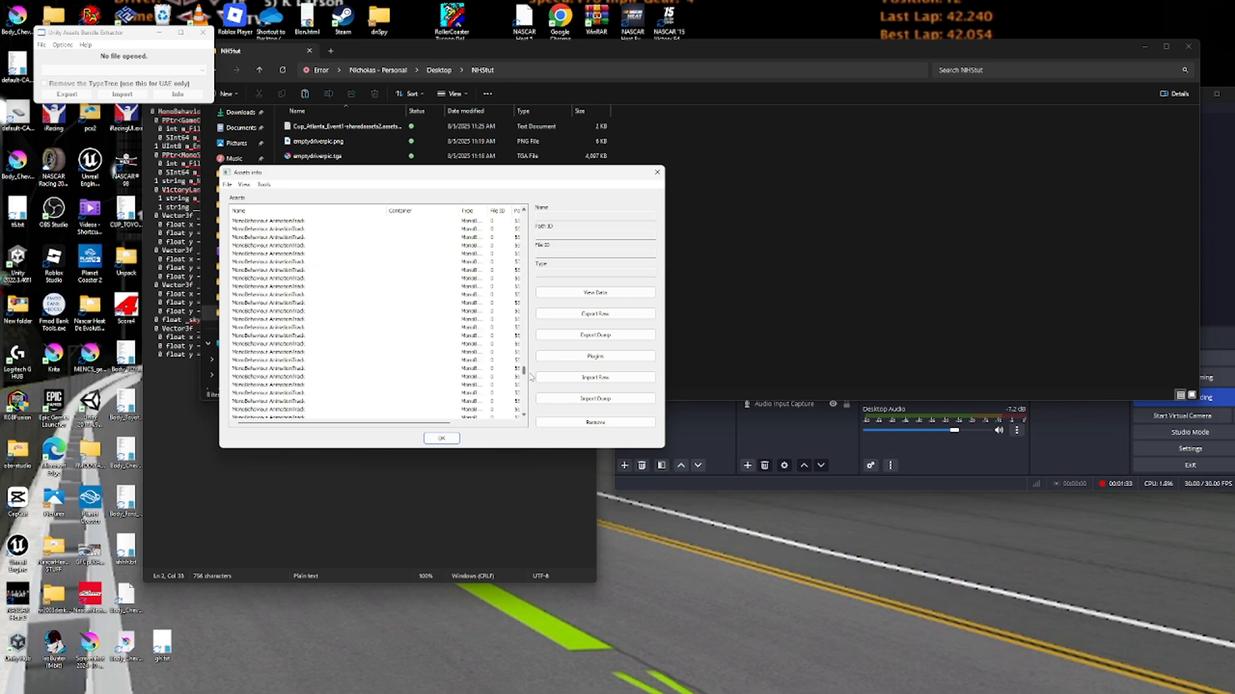
{"action": "scroll", "coordinate": [531, 377], "scroll_direction": "up", "scroll_amount": 5}
{"action": "scroll", "coordinate": [525, 397], "scroll_direction": "down", "scroll_amount": 3}
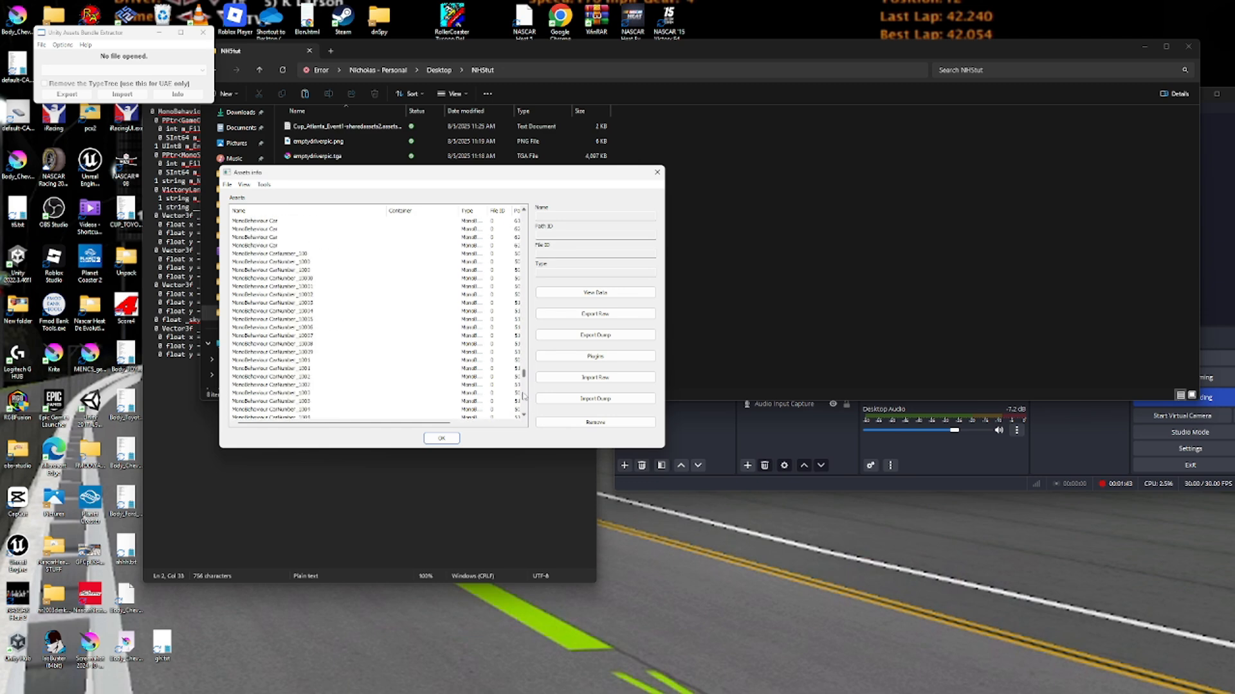
{"action": "scroll", "coordinate": [524, 397], "scroll_direction": "down", "scroll_amount": 15}
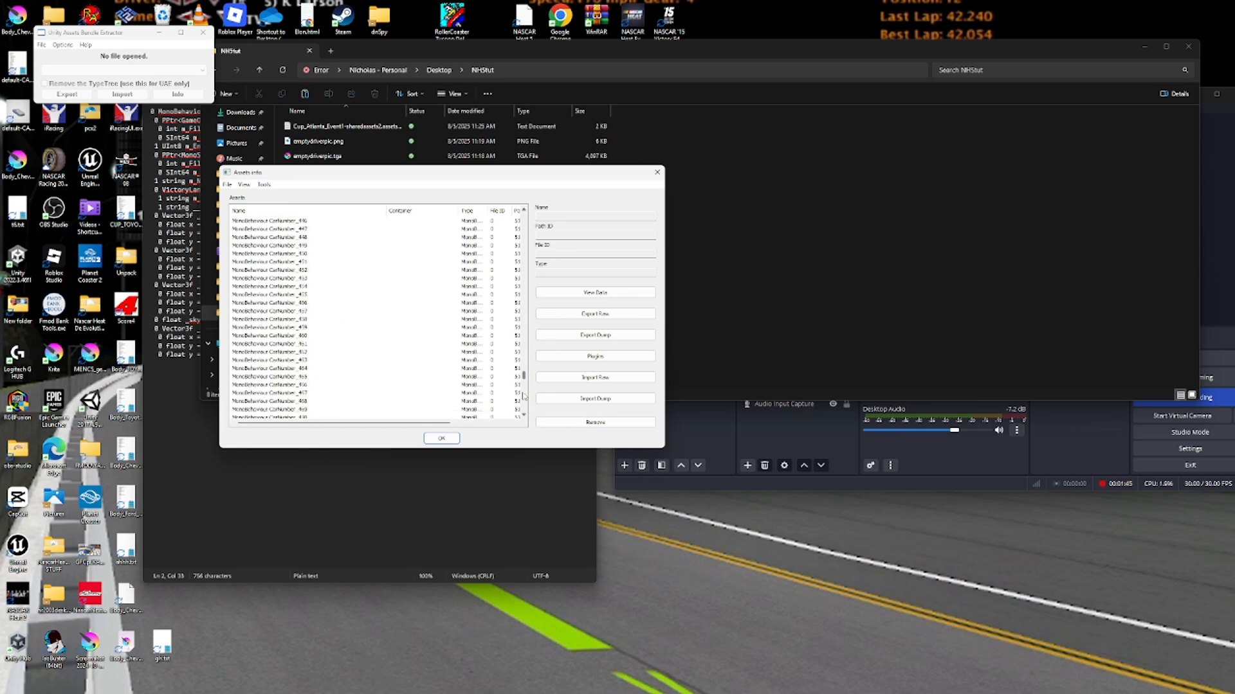
{"action": "scroll", "coordinate": [524, 396], "scroll_direction": "down", "scroll_amount": 20}
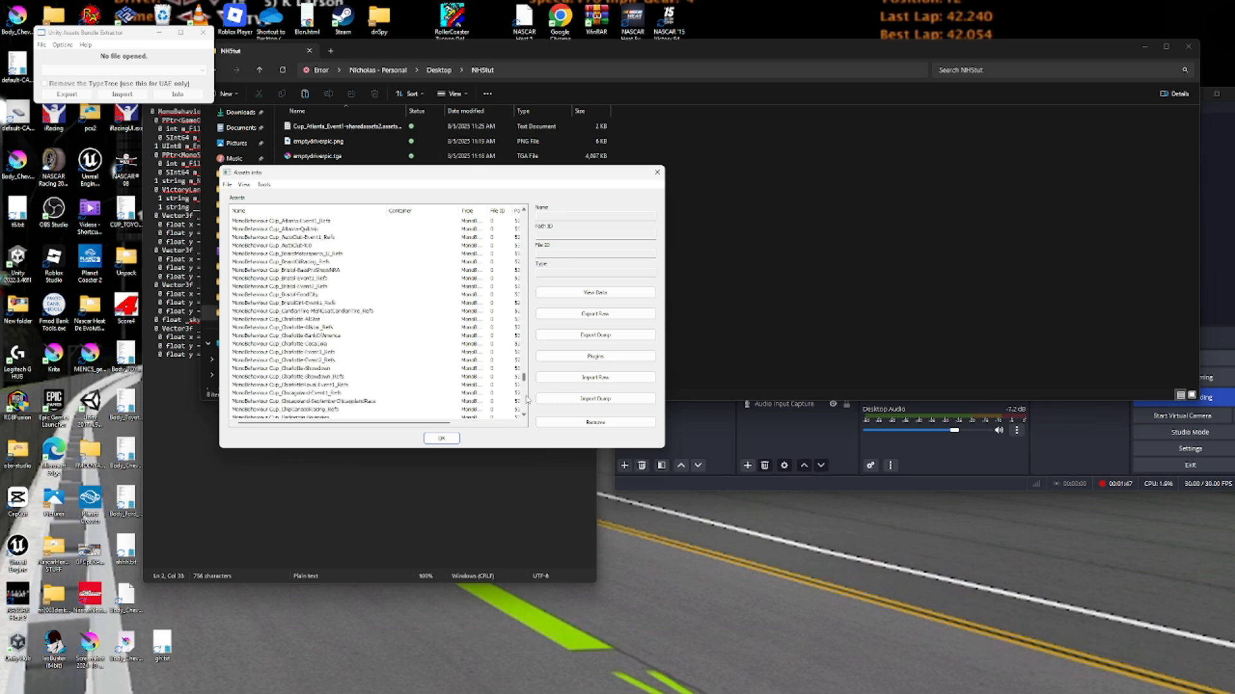
{"action": "scroll", "coordinate": [527, 395], "scroll_direction": "down", "scroll_amount": 20}
{"action": "scroll", "coordinate": [527, 355], "scroll_direction": "up", "scroll_amount": 10}
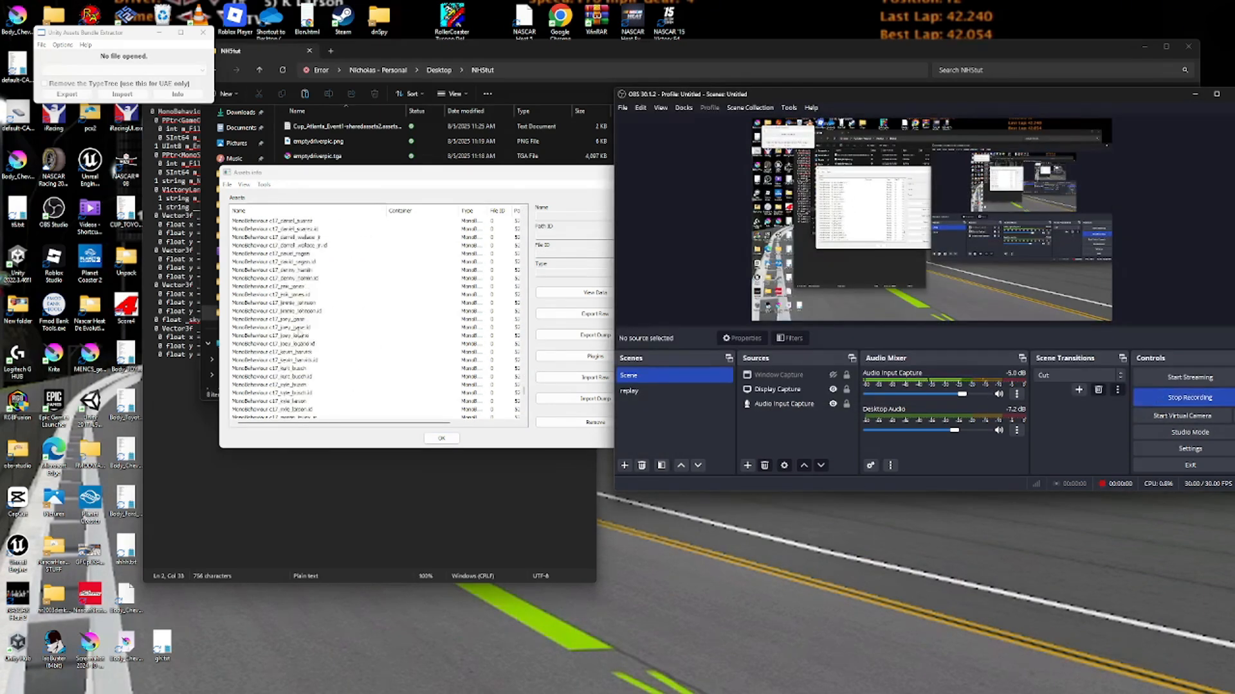
Export a UABE text dump of the c17_michael_mcdowell MonoBehaviour asset into the NH5tut folder.
{"action": "left_click", "coordinate": [324, 272]}
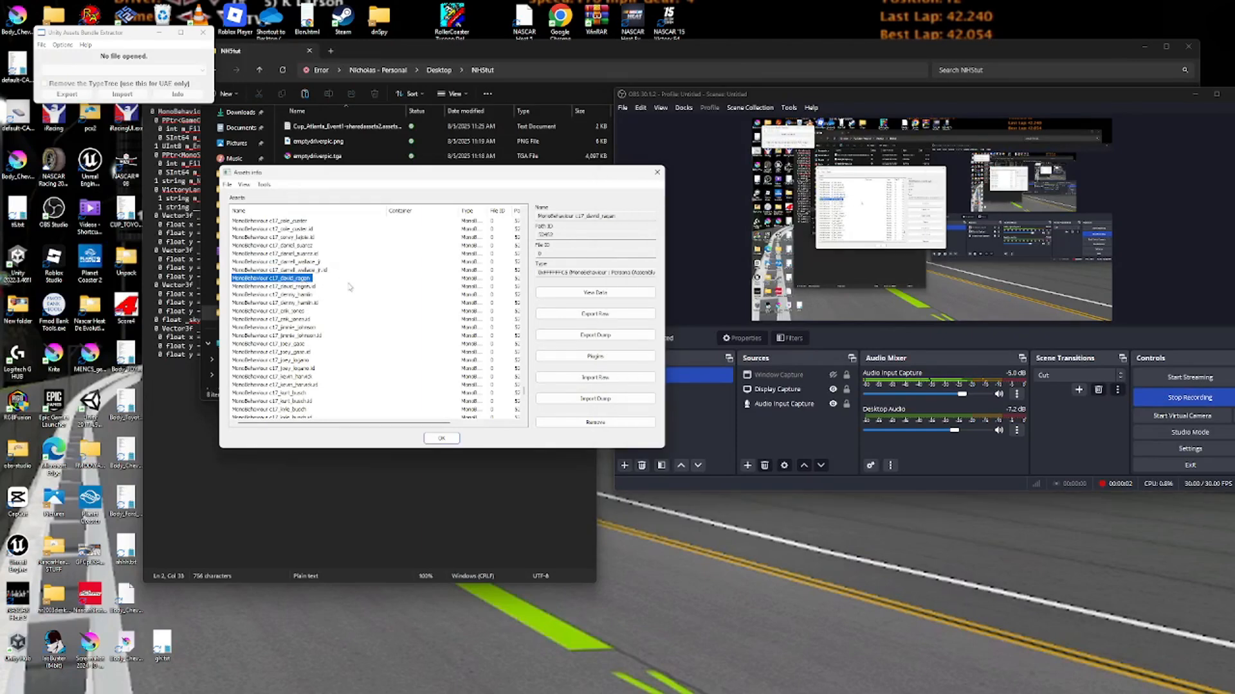
{"action": "scroll", "coordinate": [369, 334], "scroll_direction": "up", "scroll_amount": 2}
{"action": "scroll", "coordinate": [369, 333], "scroll_direction": "up", "scroll_amount": 7}
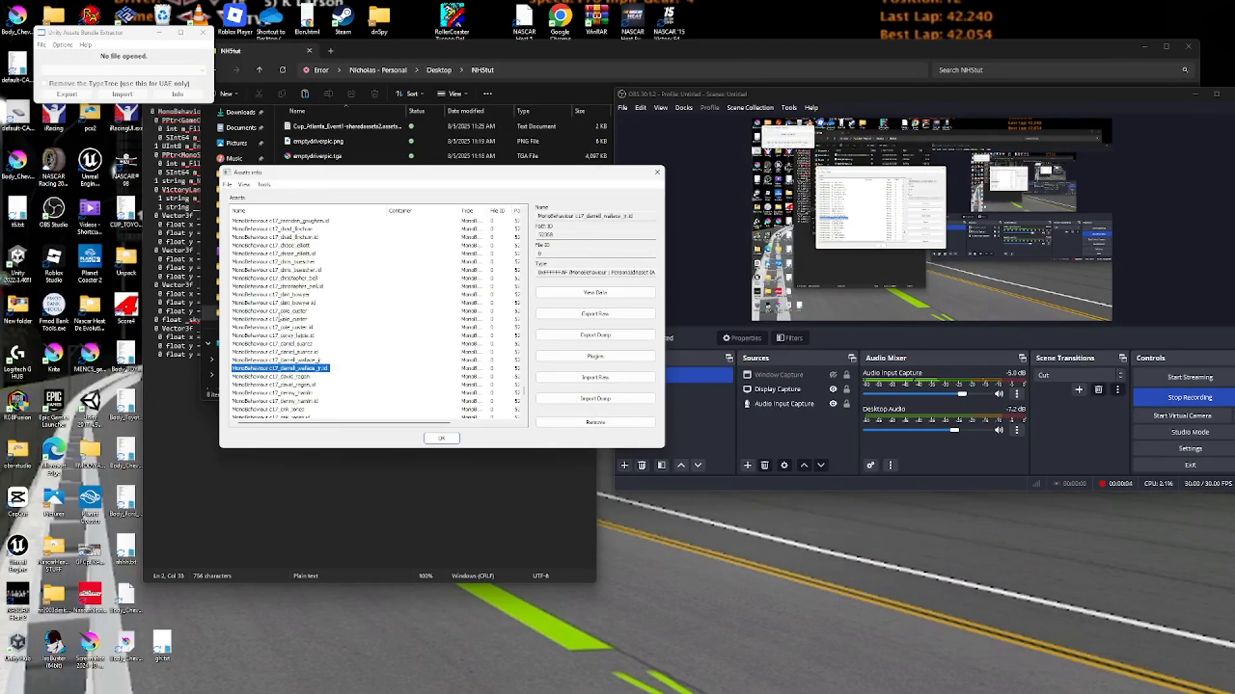
{"action": "scroll", "coordinate": [360, 335], "scroll_direction": "down", "scroll_amount": 10}
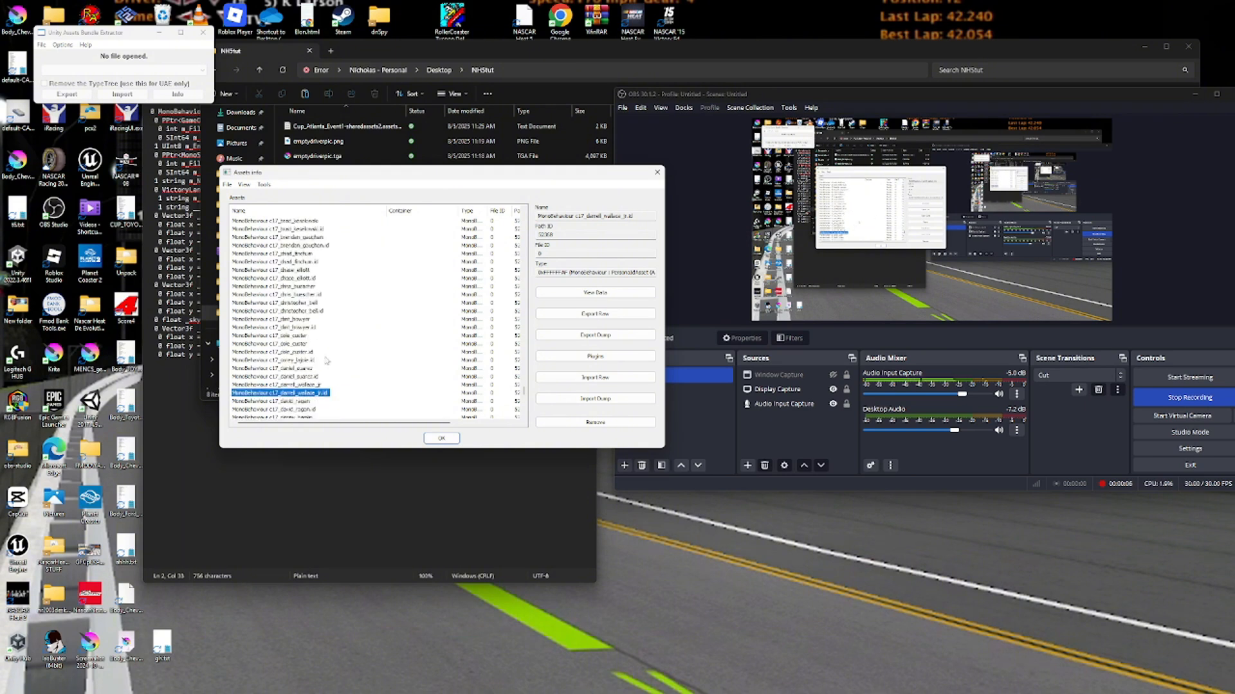
{"action": "scroll", "coordinate": [355, 374], "scroll_direction": "down", "scroll_amount": 3}
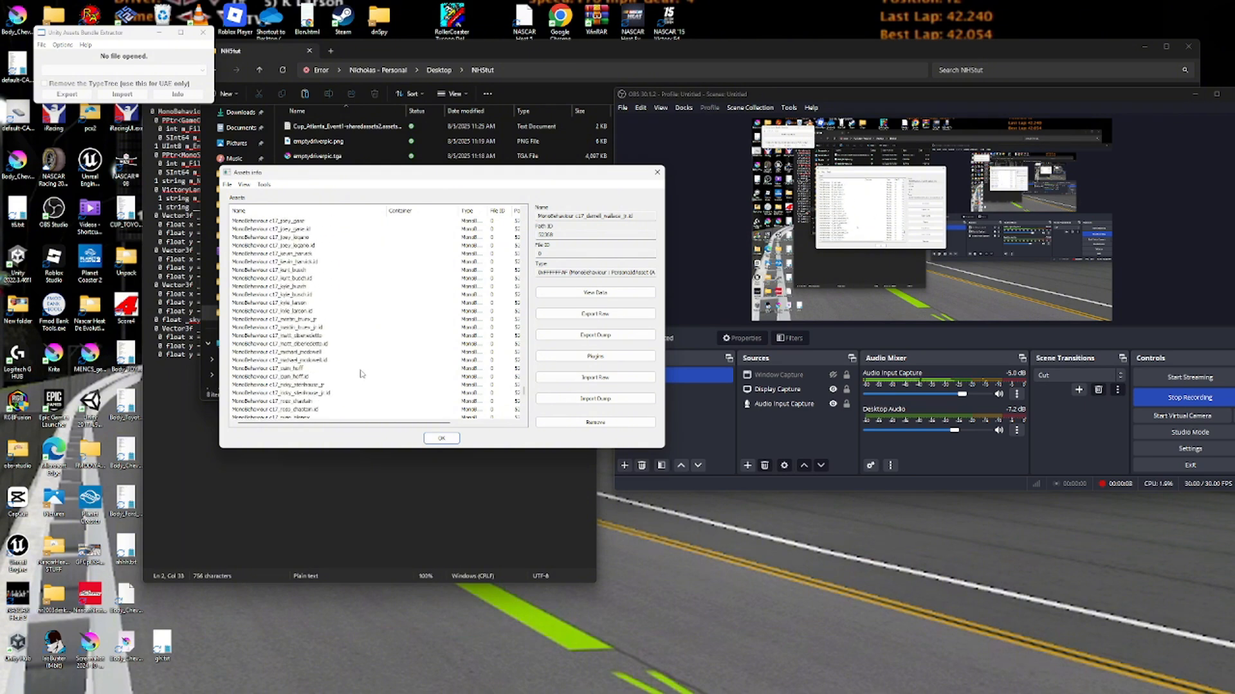
{"action": "left_click", "coordinate": [310, 359]}
{"action": "left_click", "coordinate": [304, 353]}
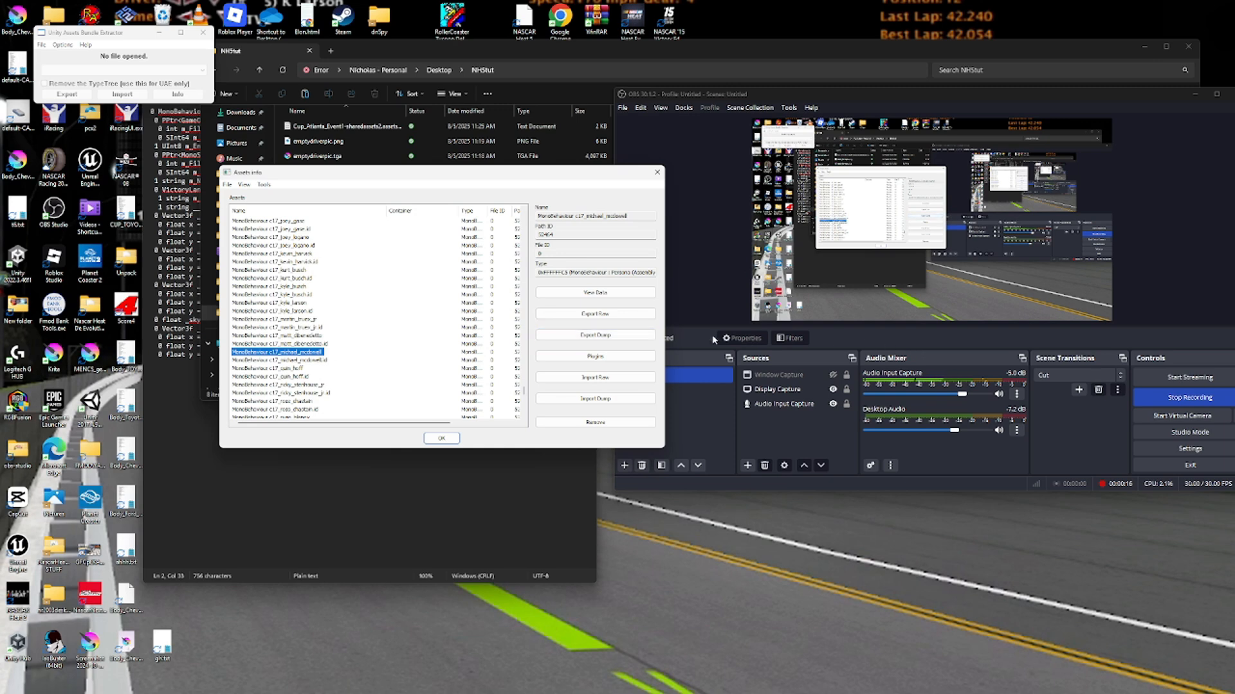
{"action": "left_click", "coordinate": [619, 338]}
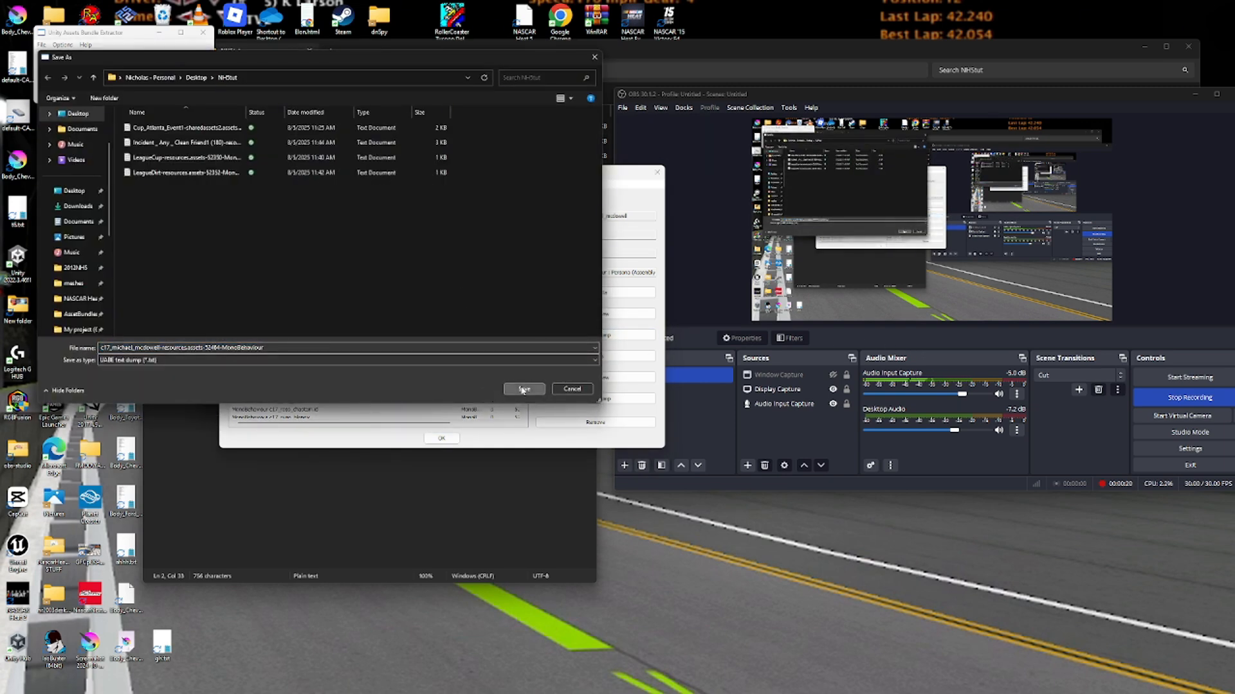
{"action": "left_click", "coordinate": [524, 389]}
Open the exported c17_michael_mcdowell dump in Notepad and set its _full_name to "Here comes the hurricane".
{"action": "left_click", "coordinate": [561, 57]}
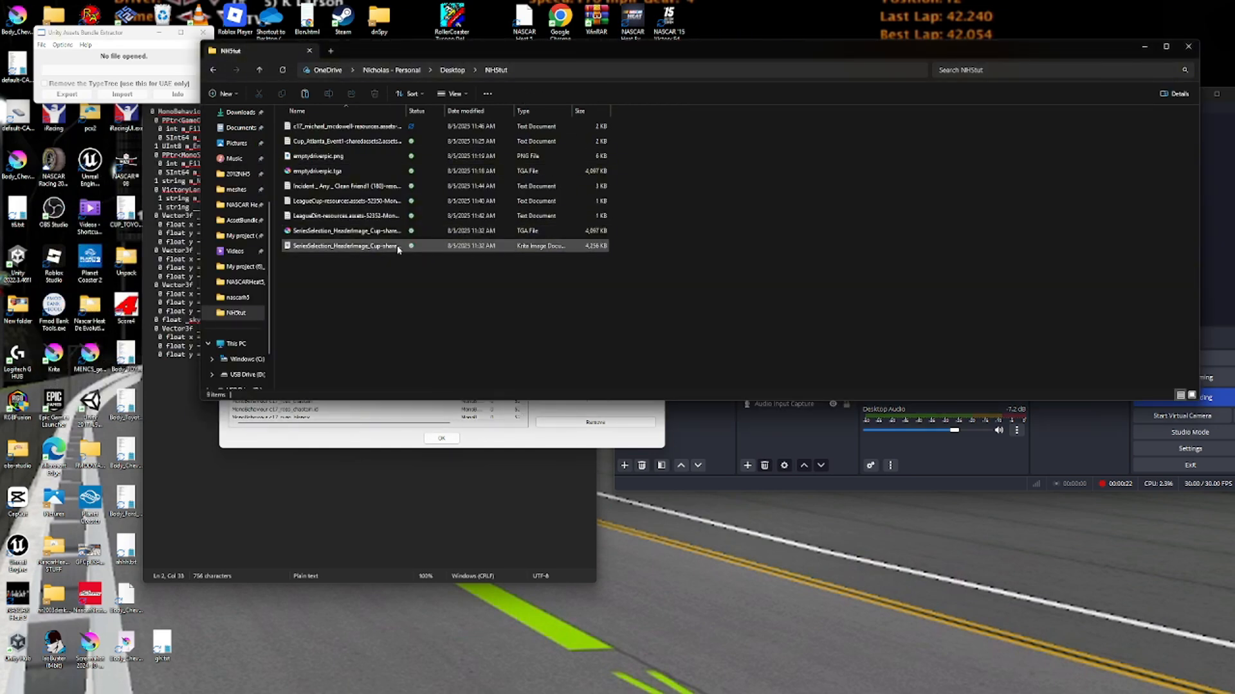
{"action": "double_click", "coordinate": [328, 126]}
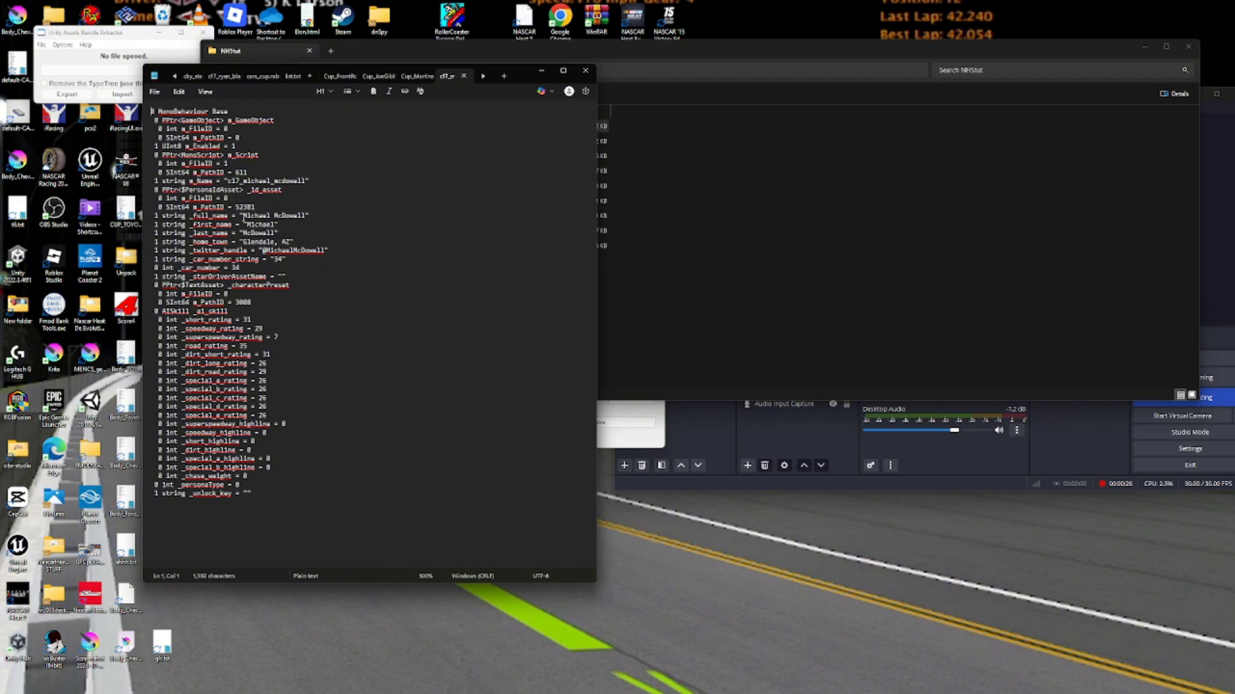
{"action": "left_click_drag", "start_coordinate": [147, 217], "coordinate": [155, 216]}
{"action": "left_click_drag", "start_coordinate": [308, 216], "coordinate": [245, 216]}
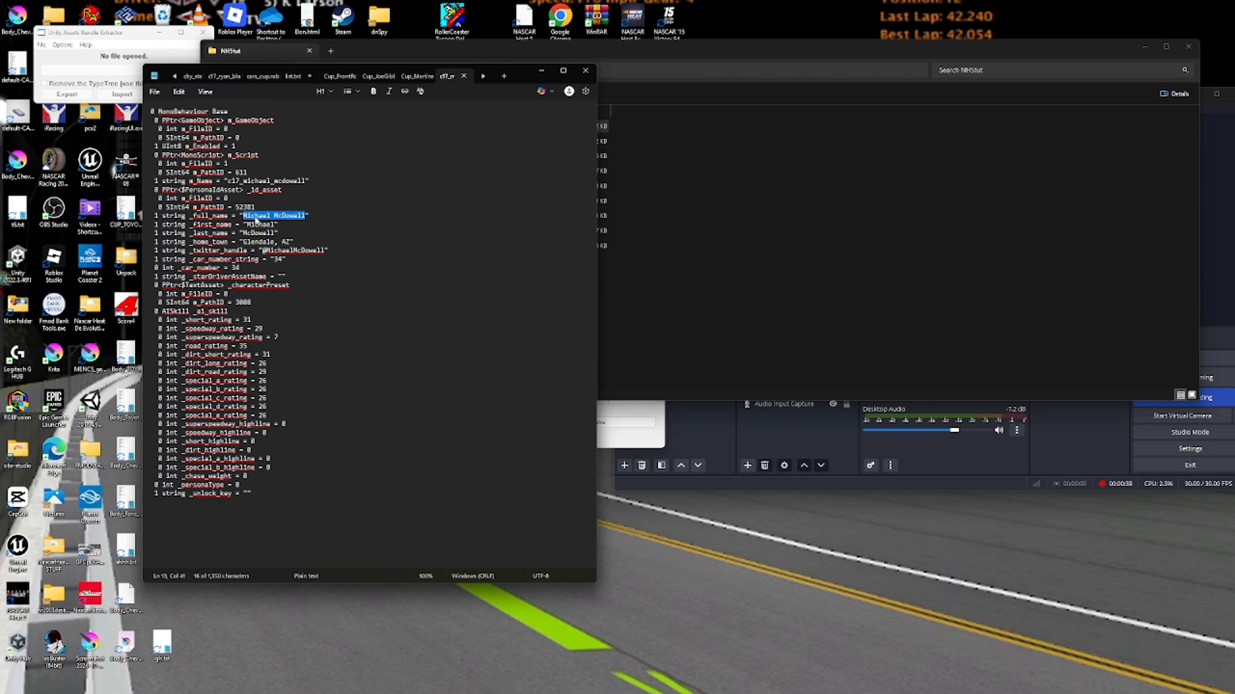
{"action": "type", "text": "Mc"}
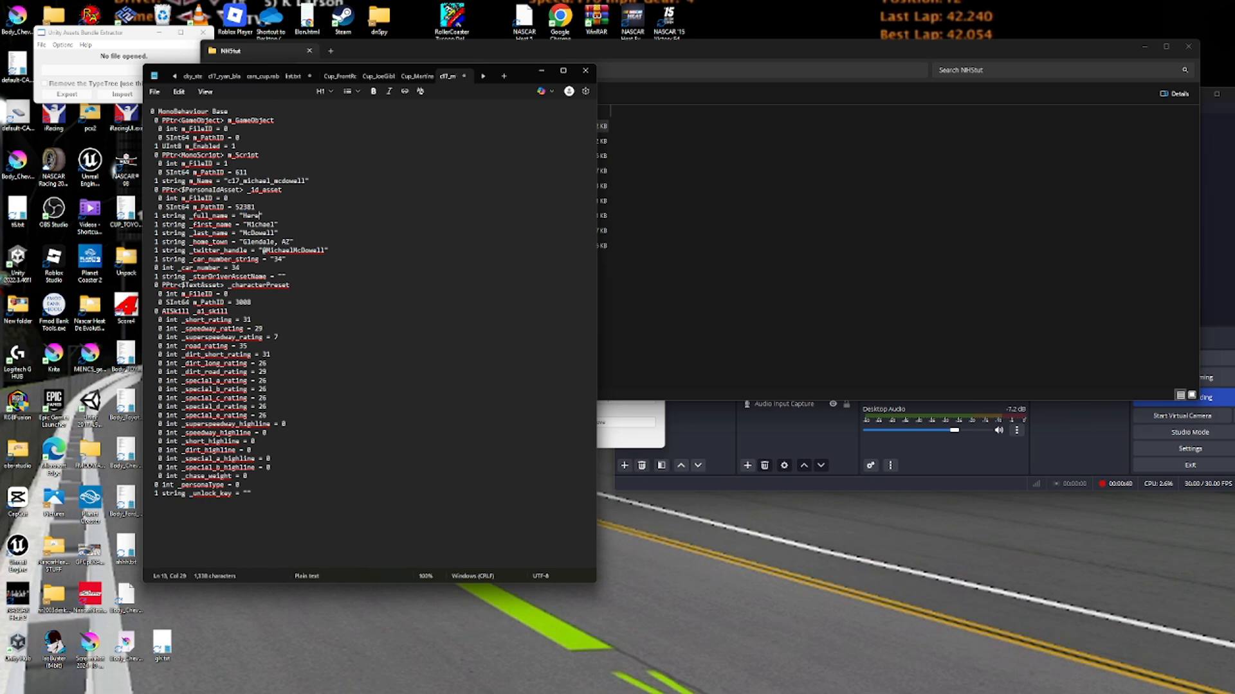
{"action": "type", "text": "rc con"}
{"action": "type", "text": "hurricane"}
Reuse the parts of the full name to set _first_name to "Here comes" and _last_name to "the hurricane".
{"action": "left_click_drag", "start_coordinate": [243, 215], "coordinate": [283, 216]}
{"action": "key", "text": "ctrl+c"}
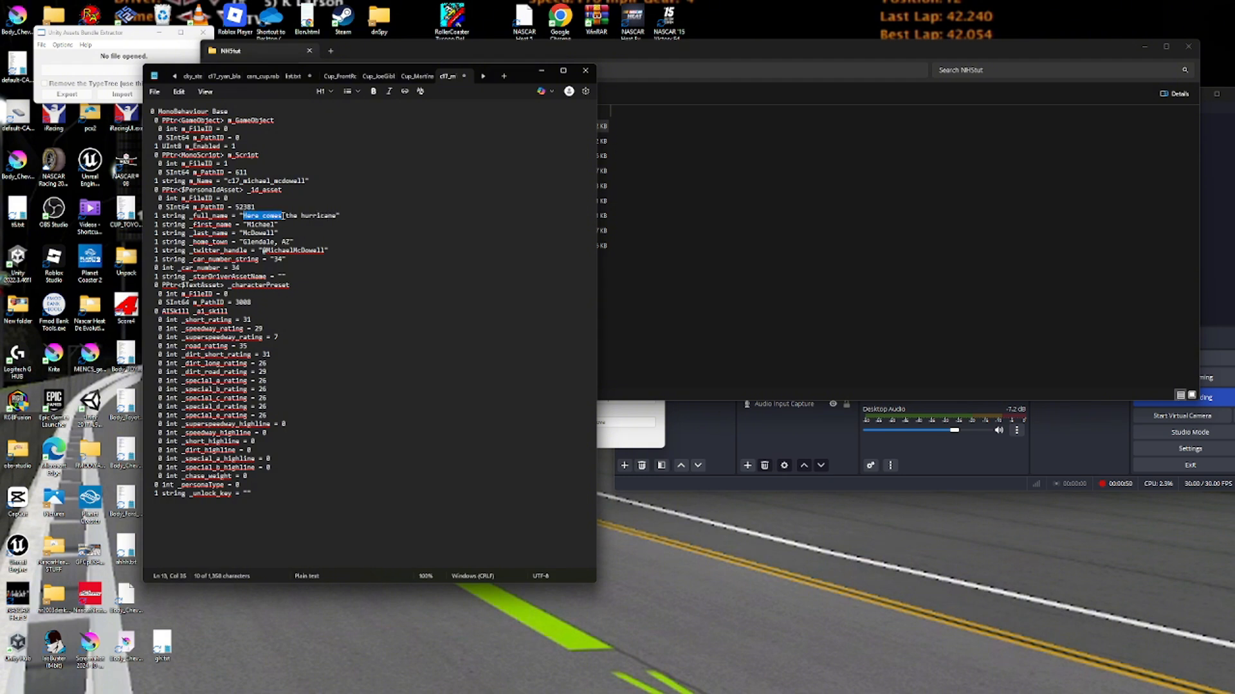
{"action": "double_click", "coordinate": [247, 224]}
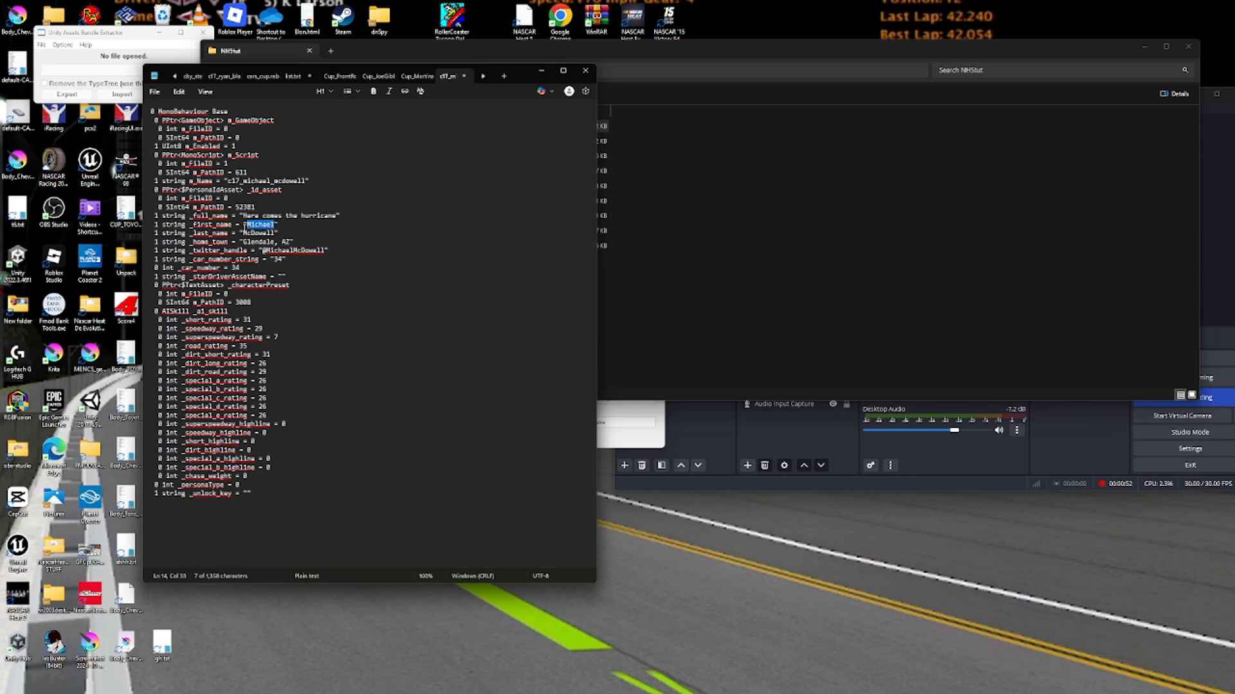
{"action": "key", "text": "ctrl+v"}
{"action": "mouse_move", "coordinate": [287, 216]}
{"action": "left_mouse_down"}
{"action": "mouse_move", "coordinate": [340, 217]}
{"action": "mouse_move", "coordinate": [287, 218]}
{"action": "left_mouse_up"}
{"action": "key", "text": "ctrl+c"}
{"action": "left_click", "coordinate": [336, 216]}
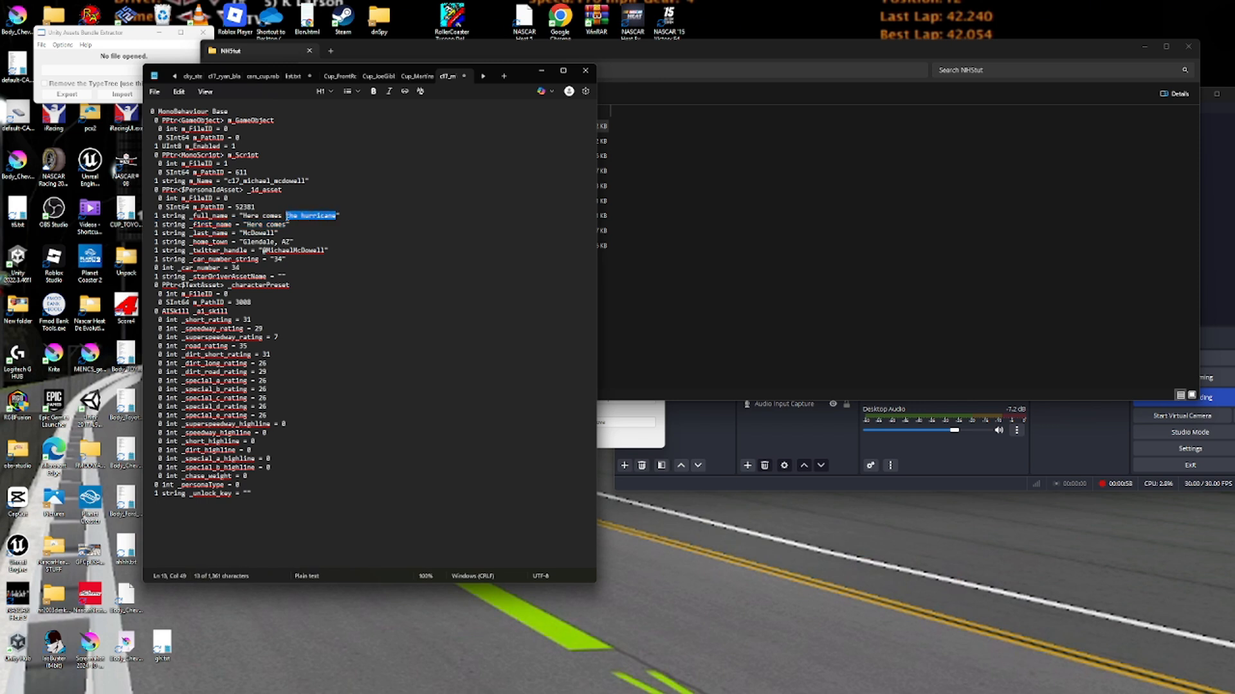
{"action": "left_click", "coordinate": [273, 233]}
{"action": "left_click_drag", "start_coordinate": [275, 232], "coordinate": [242, 246]}
{"action": "key", "text": "ctrl+v"}
{"action": "key", "text": "ctrl+v"}
{"action": "type", "text": "stat"}
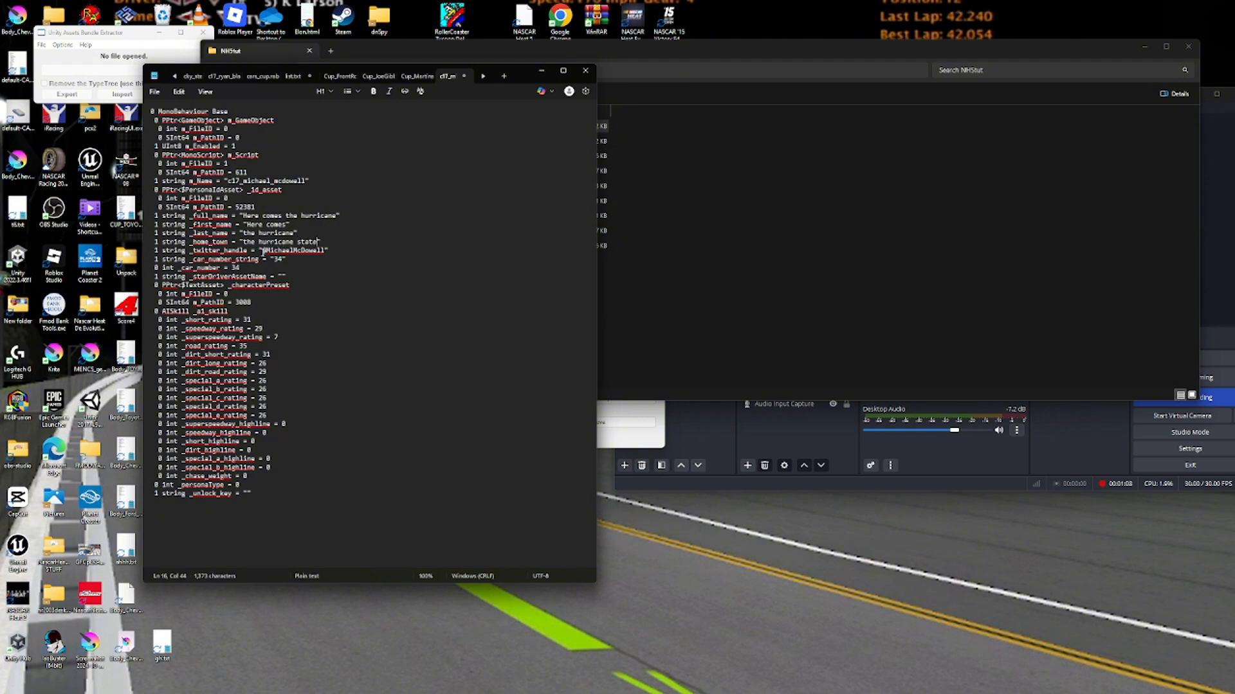
{"action": "left_click_drag", "start_coordinate": [267, 250], "coordinate": [326, 252]}
{"action": "key", "text": "ctrl+v"}
Set the driver's _short_rating, _speedway_rating, _superspeedway_rating and _road_rating to 1.
{"action": "left_click_drag", "start_coordinate": [265, 319], "coordinate": [149, 319]}
{"action": "left_click", "coordinate": [249, 319]}
{"action": "double_click", "coordinate": [248, 319]}
{"action": "type", "text": "1"}
{"action": "double_click", "coordinate": [258, 328]}
{"action": "type", "text": "1"}
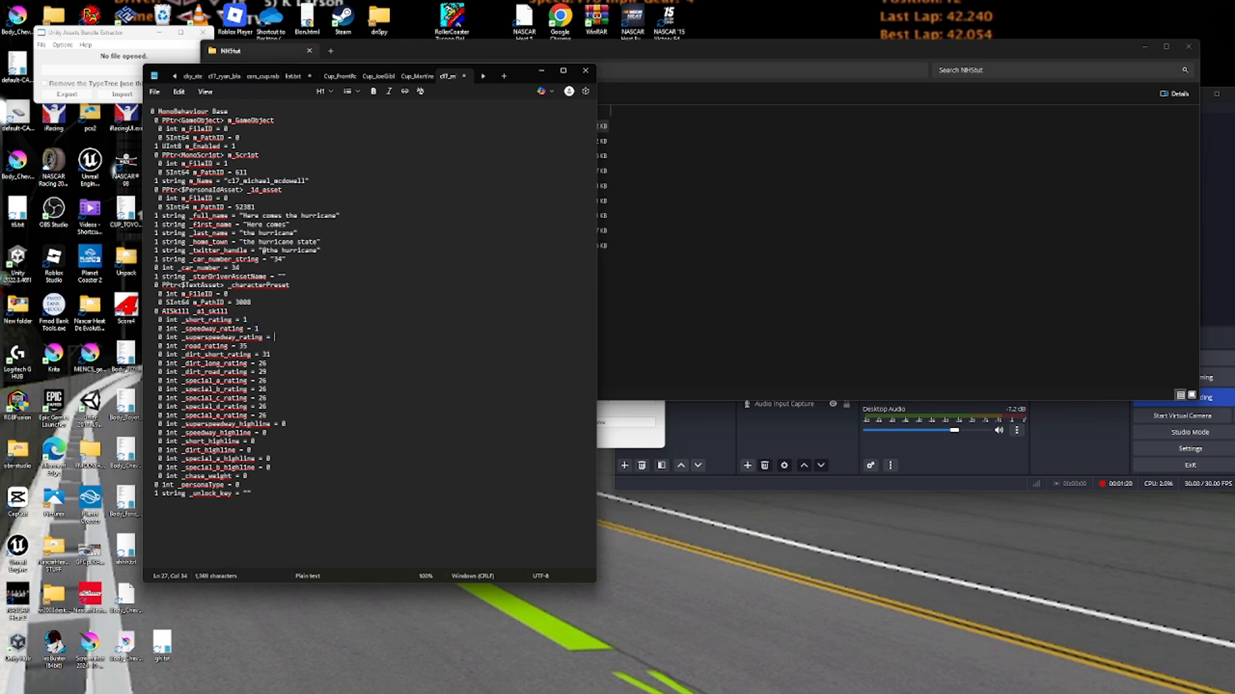
{"action": "double_click", "coordinate": [242, 346]}
{"action": "type", "text": "1"}
{"action": "left_click_drag", "start_coordinate": [158, 354], "coordinate": [376, 353]}
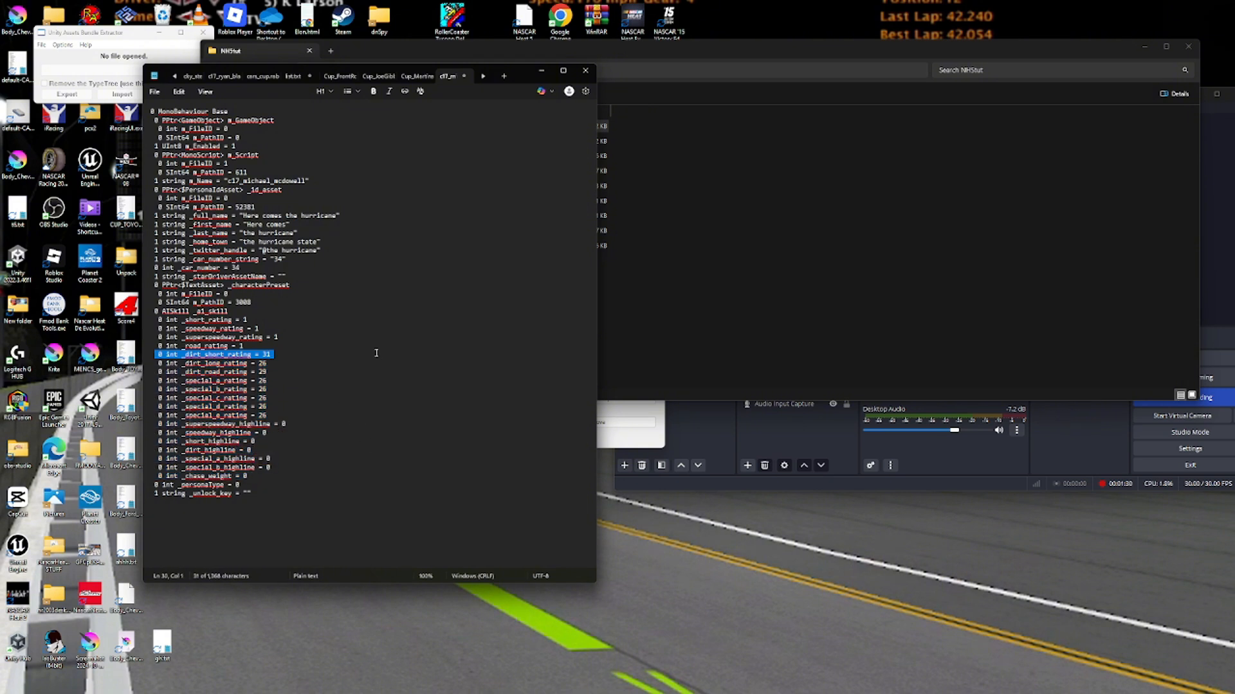
{"action": "left_click", "coordinate": [376, 353]}
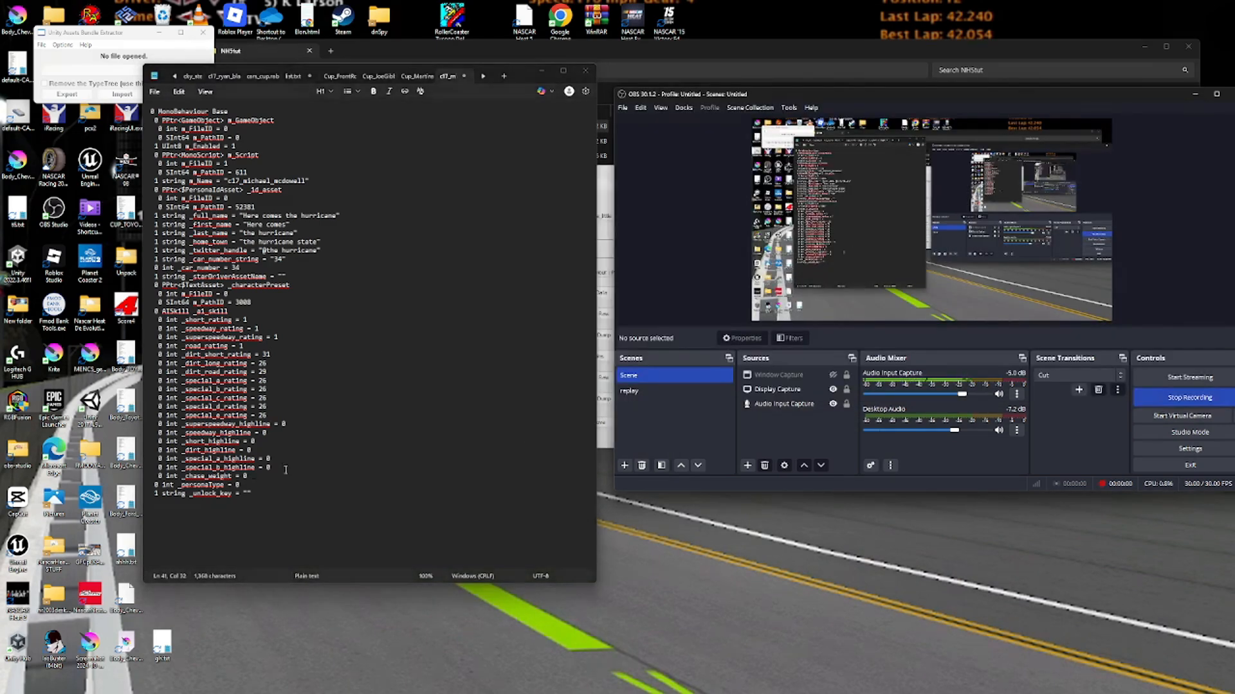
Set the driver's _personaType to 1, and close the dump with its changes saved.
{"action": "left_click_drag", "start_coordinate": [260, 477], "coordinate": [162, 493]}
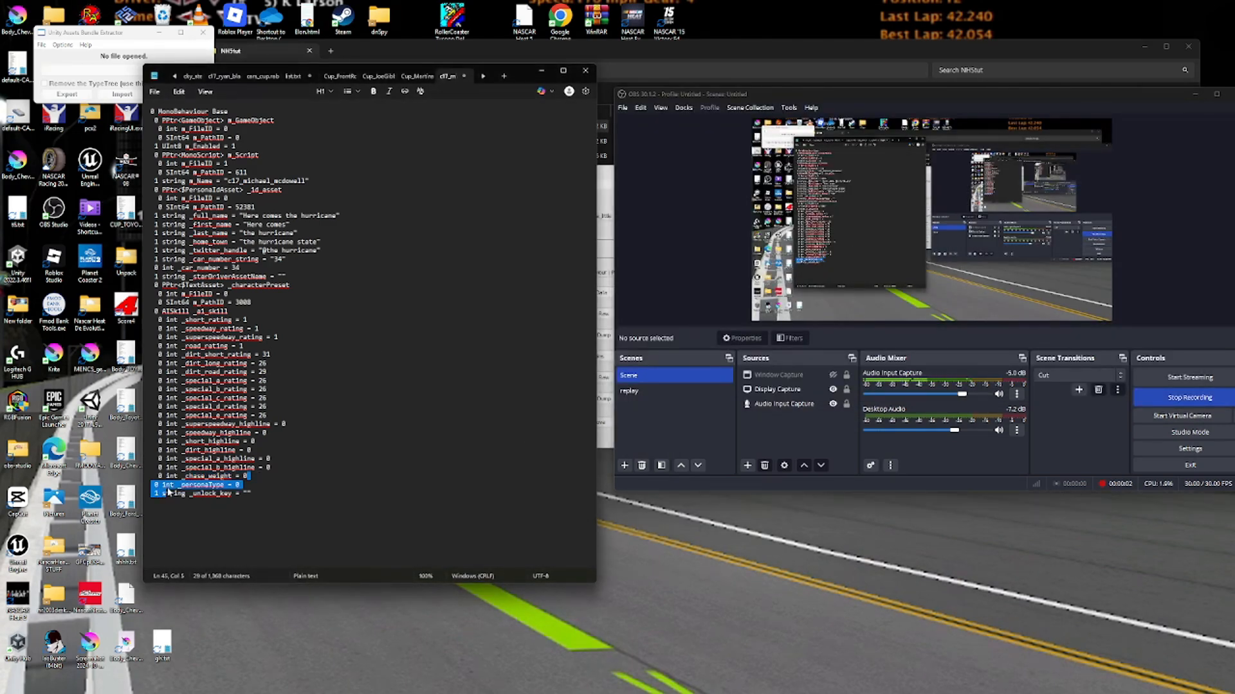
{"action": "left_click", "coordinate": [163, 485]}
{"action": "double_click", "coordinate": [236, 486]}
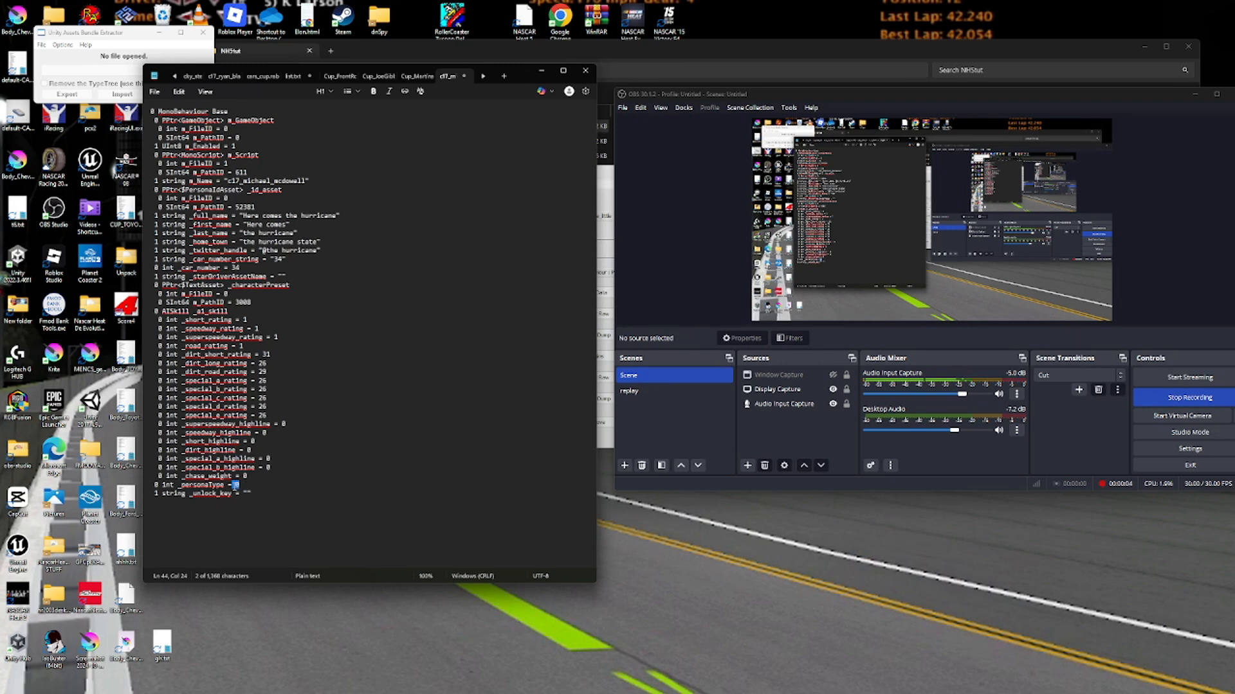
{"action": "type", "text": "1"}
{"action": "double_click", "coordinate": [237, 485]}
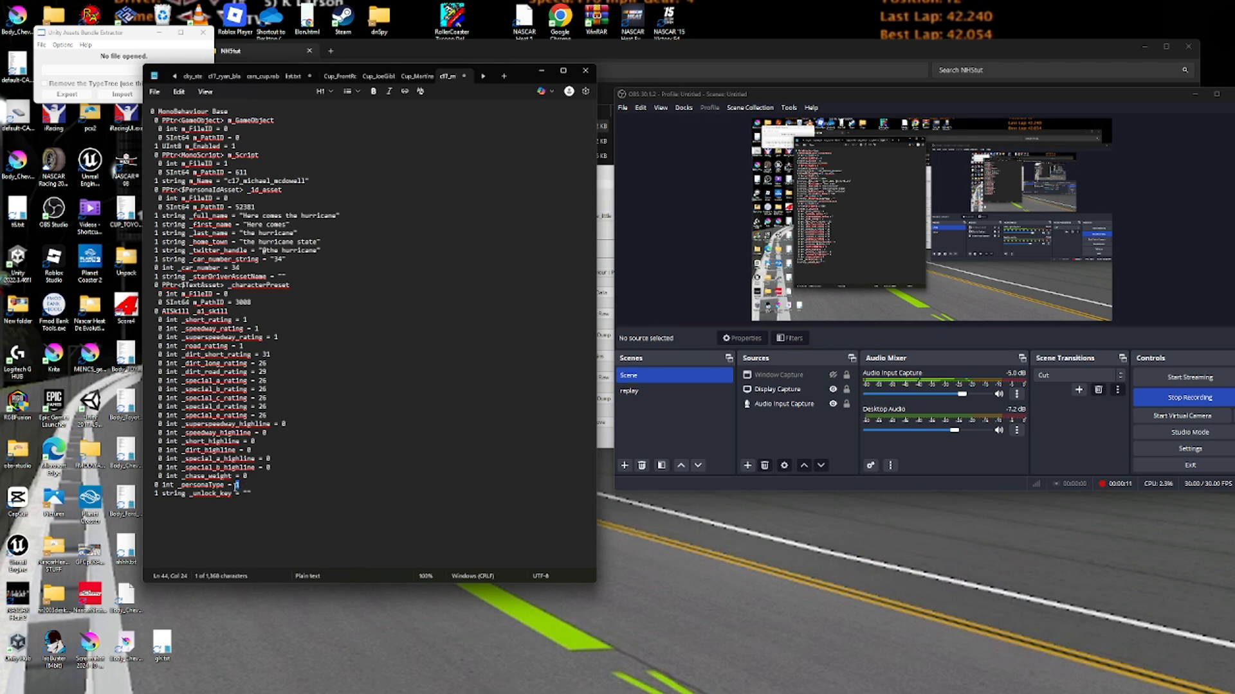
{"action": "left_click", "coordinate": [247, 493]}
{"action": "double_click", "coordinate": [247, 494]}
{"action": "left_click", "coordinate": [247, 494]}
{"action": "left_click", "coordinate": [463, 76]}
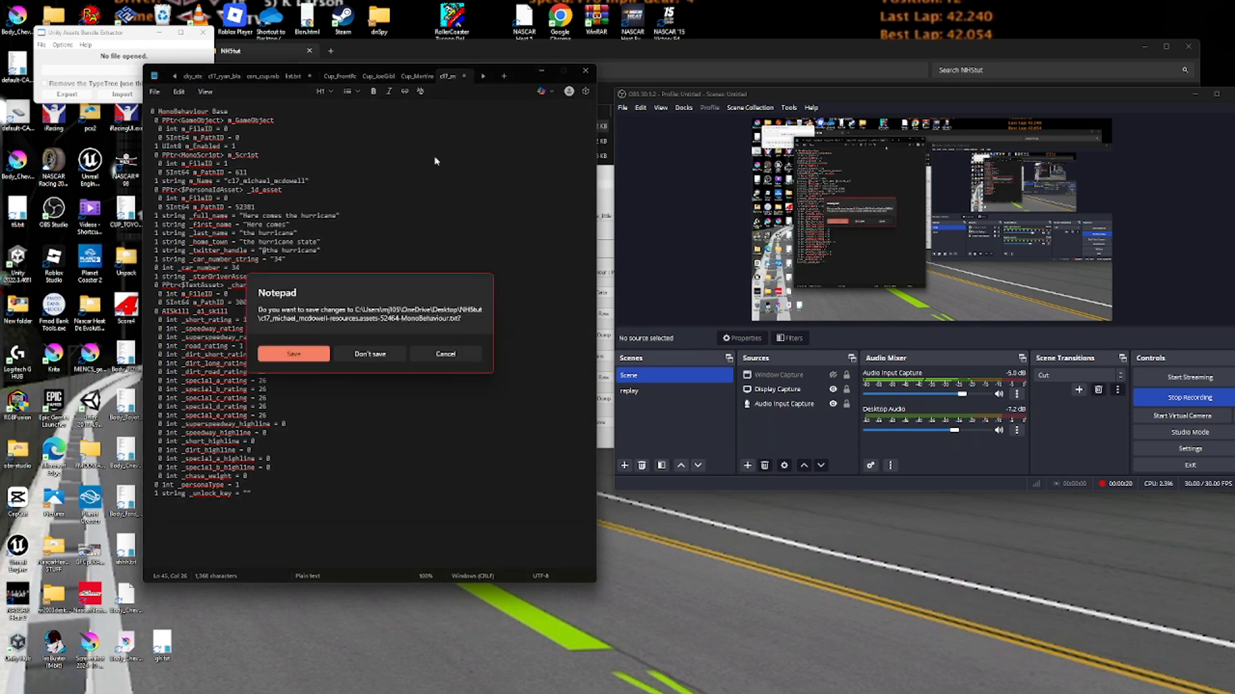
{"action": "left_click", "coordinate": [296, 356]}
Import the edited c17_michael_mcdowell text dump from the NH5tut folder into the matching MonoBehaviour c17_michael_mcdowell asset.
{"action": "left_click", "coordinate": [604, 64]}
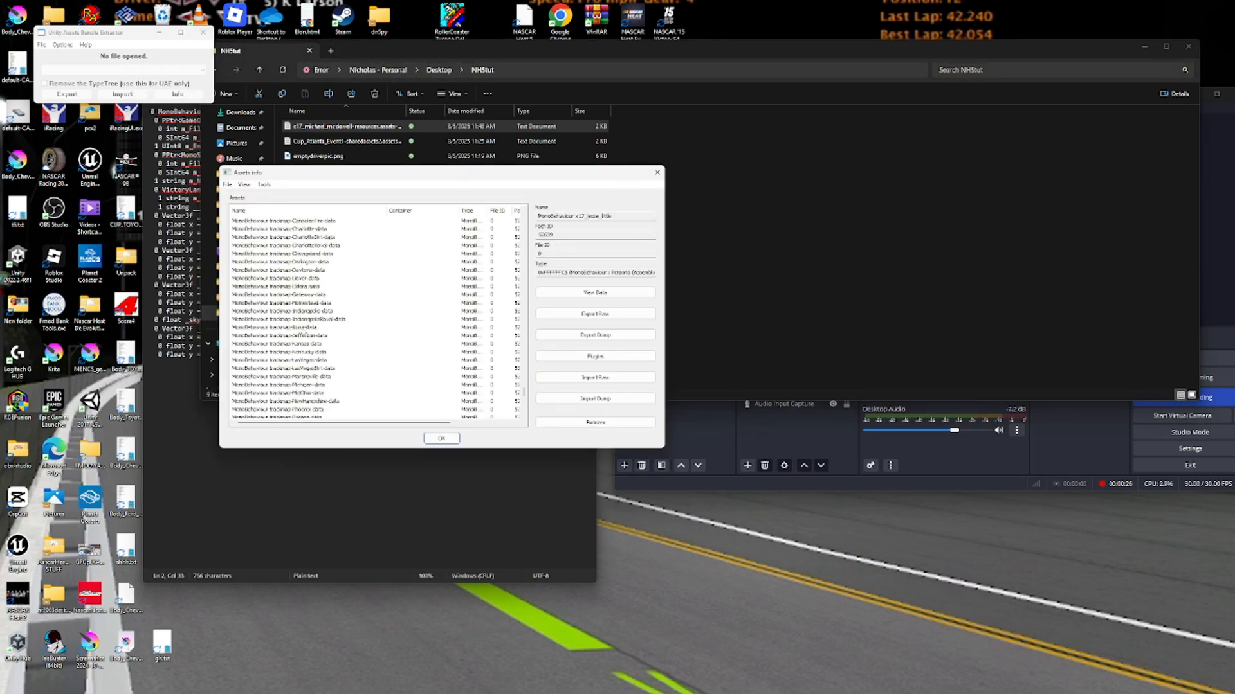
{"action": "scroll", "coordinate": [525, 340], "scroll_direction": "up", "scroll_amount": 20}
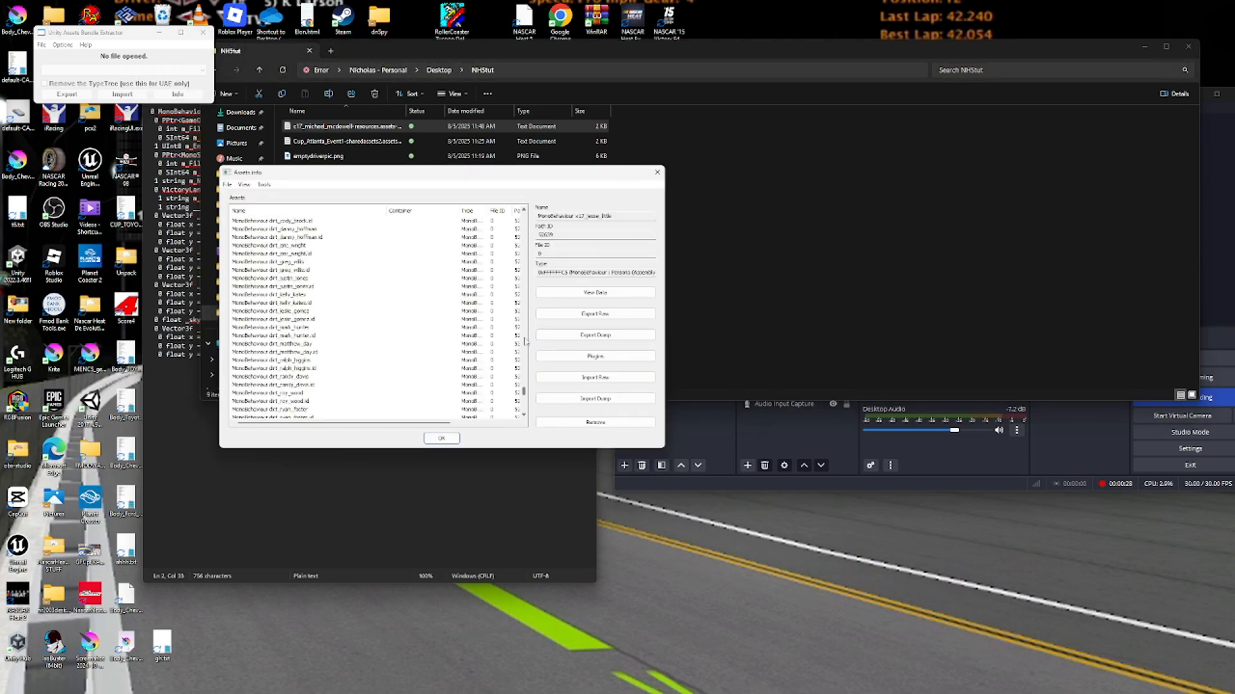
{"action": "scroll", "coordinate": [525, 341], "scroll_direction": "up", "scroll_amount": 10}
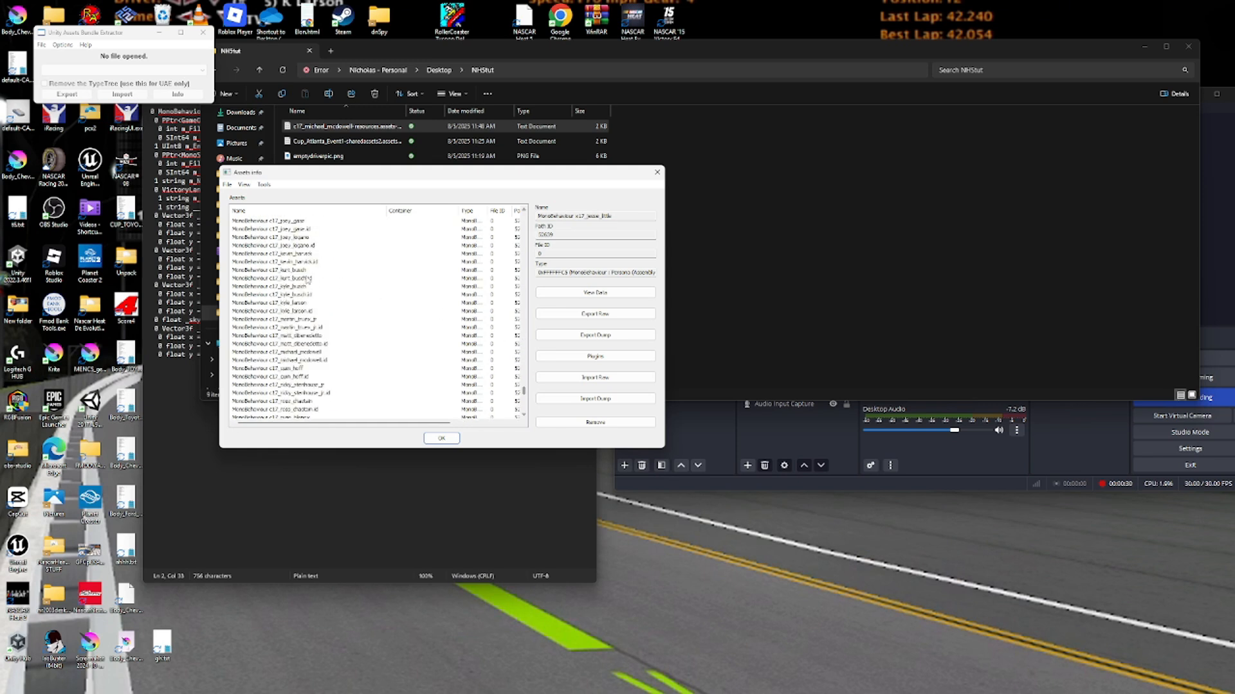
{"action": "scroll", "coordinate": [308, 279], "scroll_direction": "up", "scroll_amount": 5}
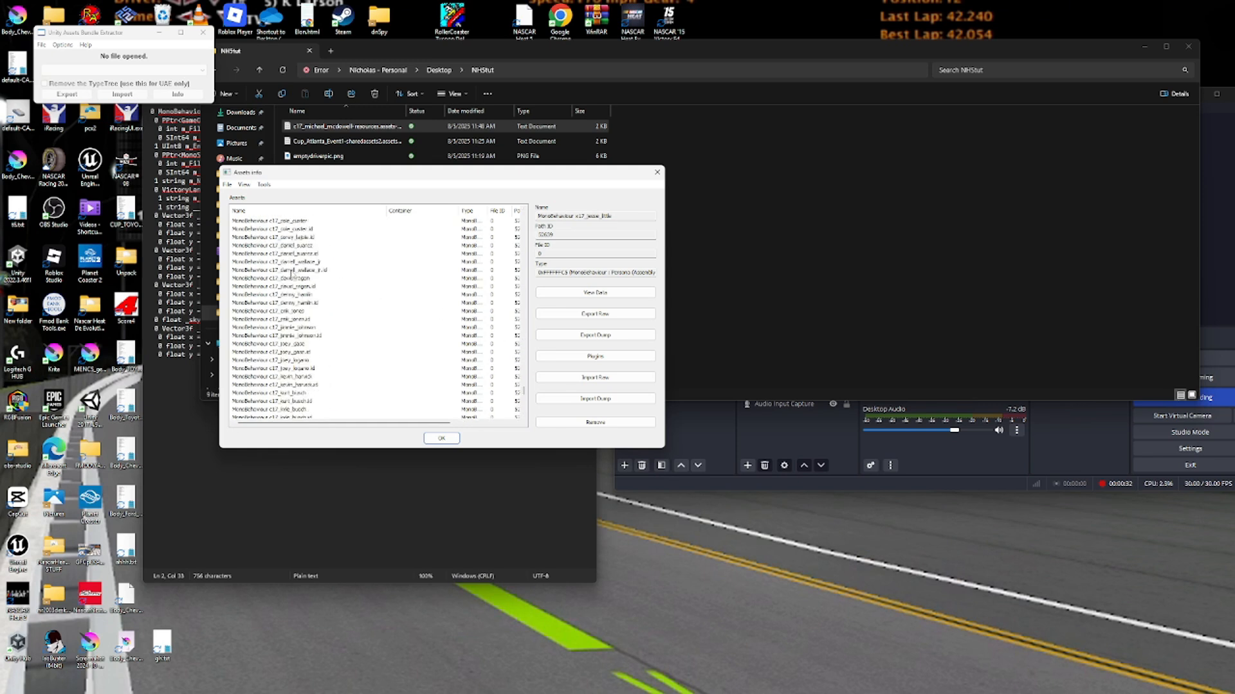
{"action": "scroll", "coordinate": [292, 276], "scroll_direction": "down", "scroll_amount": 4}
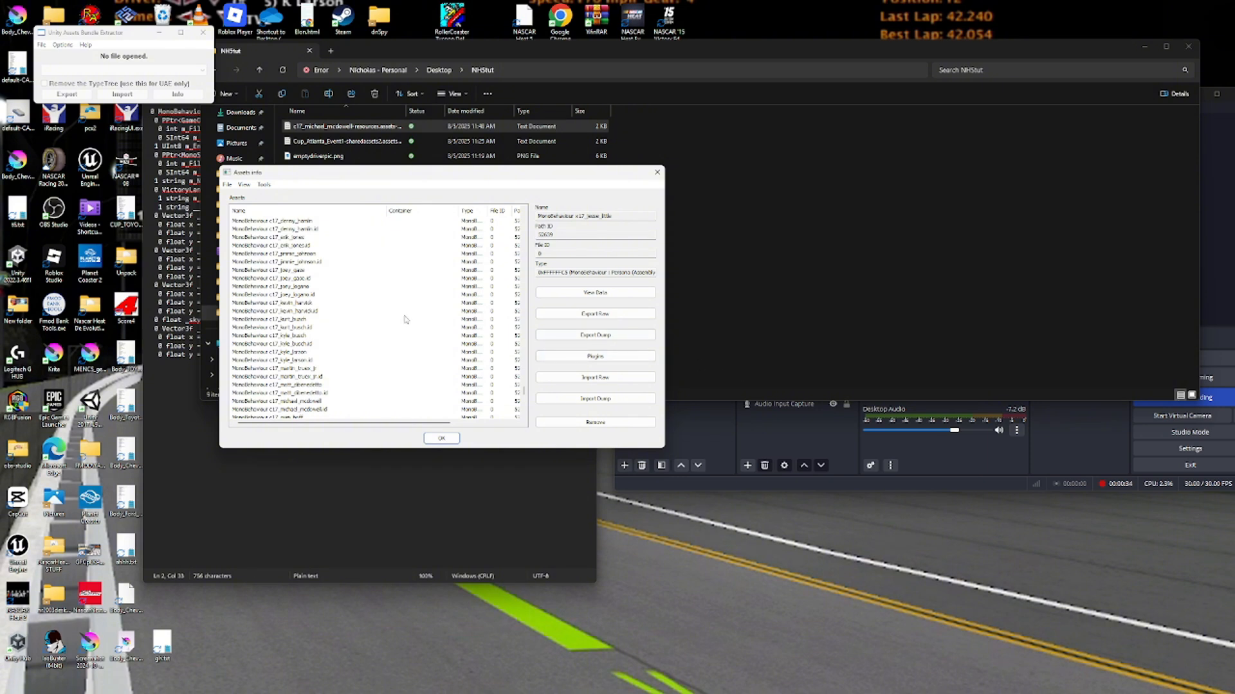
{"action": "scroll", "coordinate": [296, 322], "scroll_direction": "down", "scroll_amount": 2}
{"action": "left_click", "coordinate": [314, 352]}
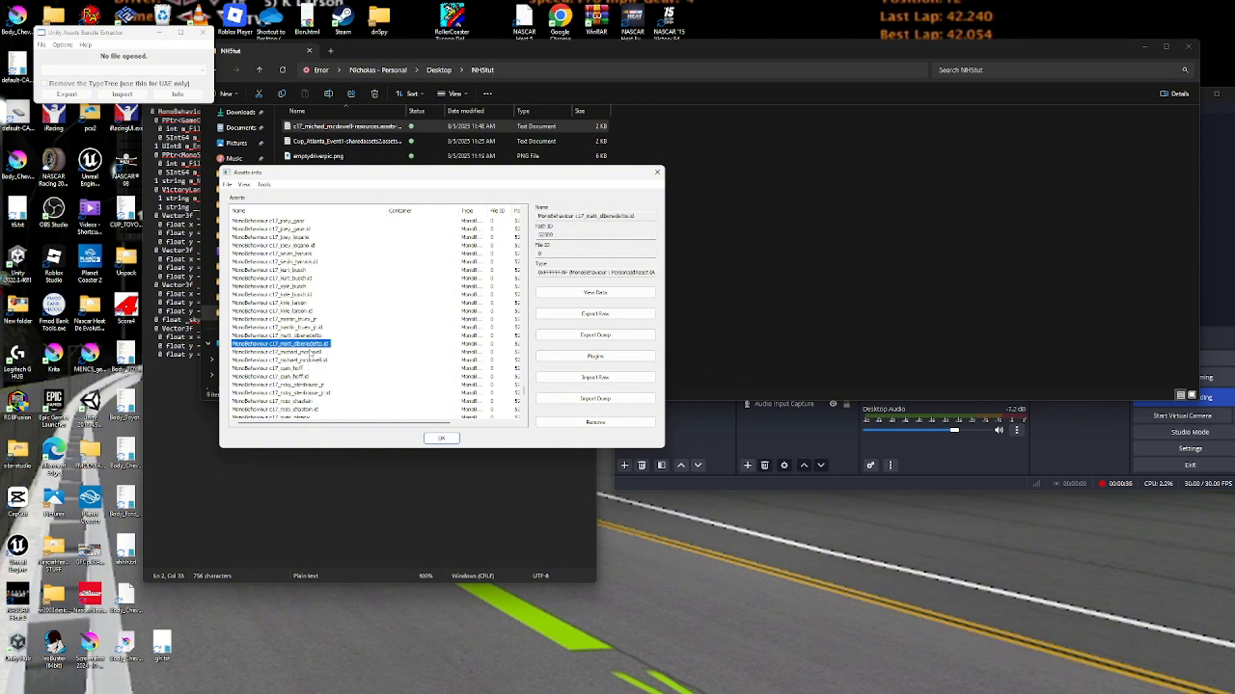
{"action": "left_click", "coordinate": [595, 399]}
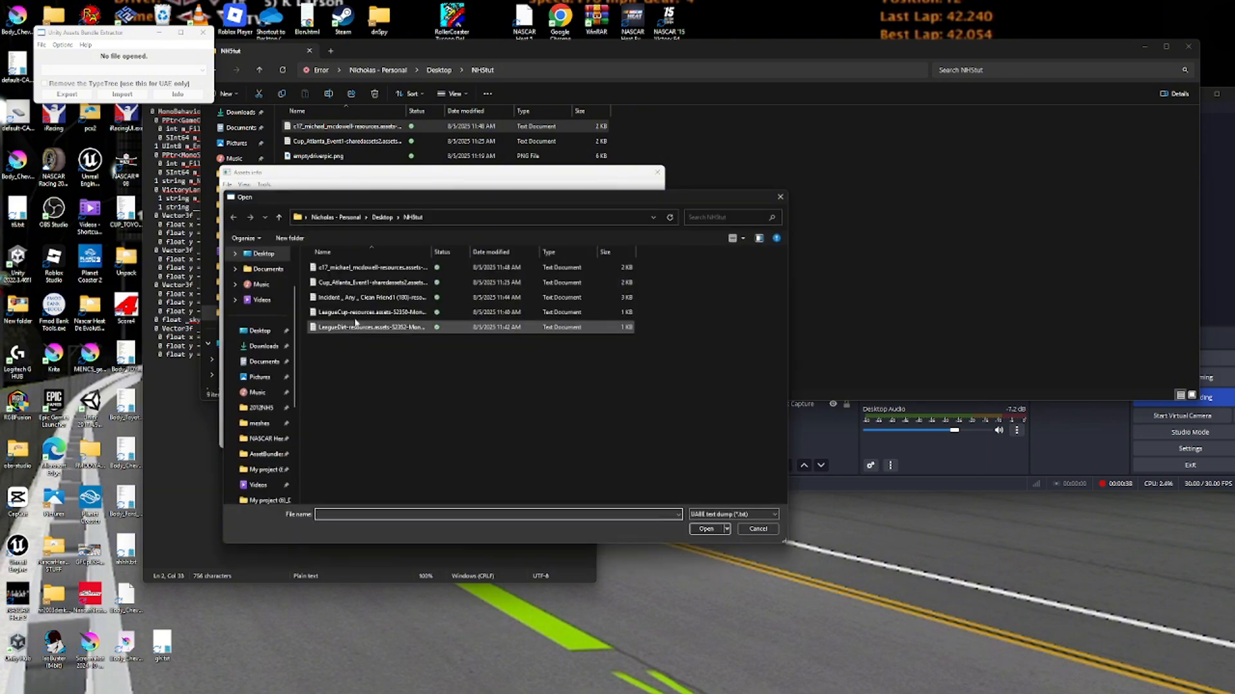
{"action": "double_click", "coordinate": [357, 270]}
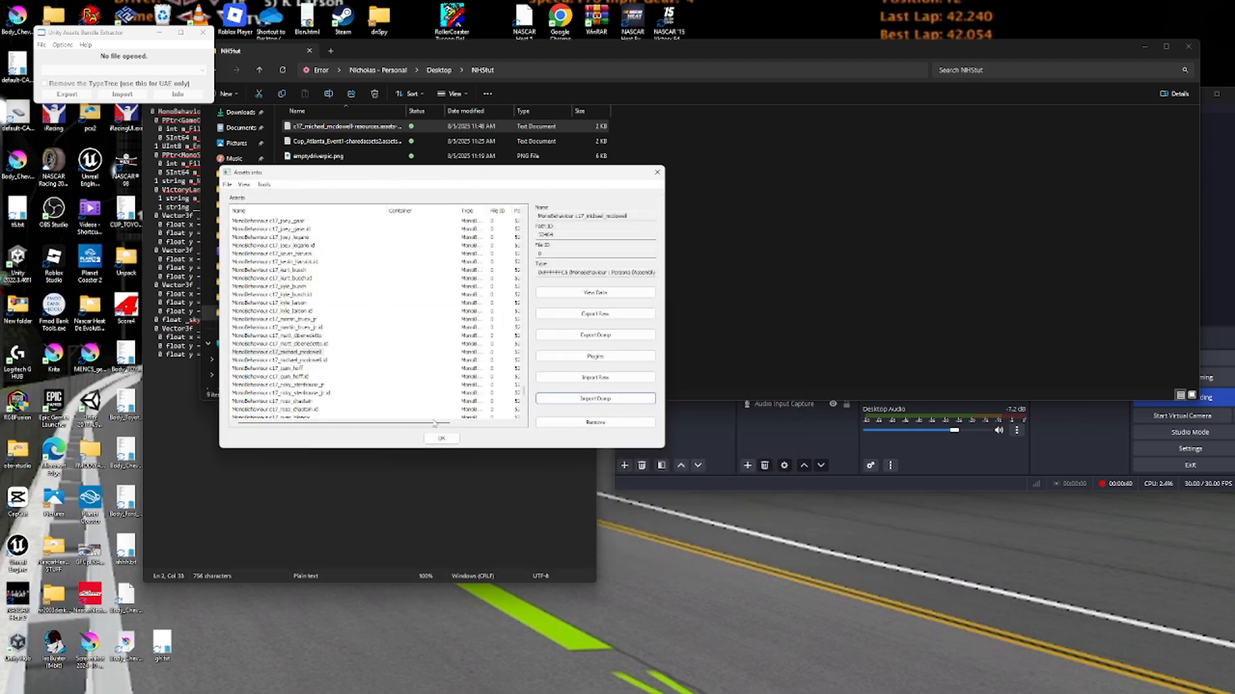
Confirm the asset changes and choose the NASCARHeat5_Data folder as the save location for the modified resources.assets.
{"action": "left_click", "coordinate": [442, 437]}
{"action": "left_click", "coordinate": [581, 378]}
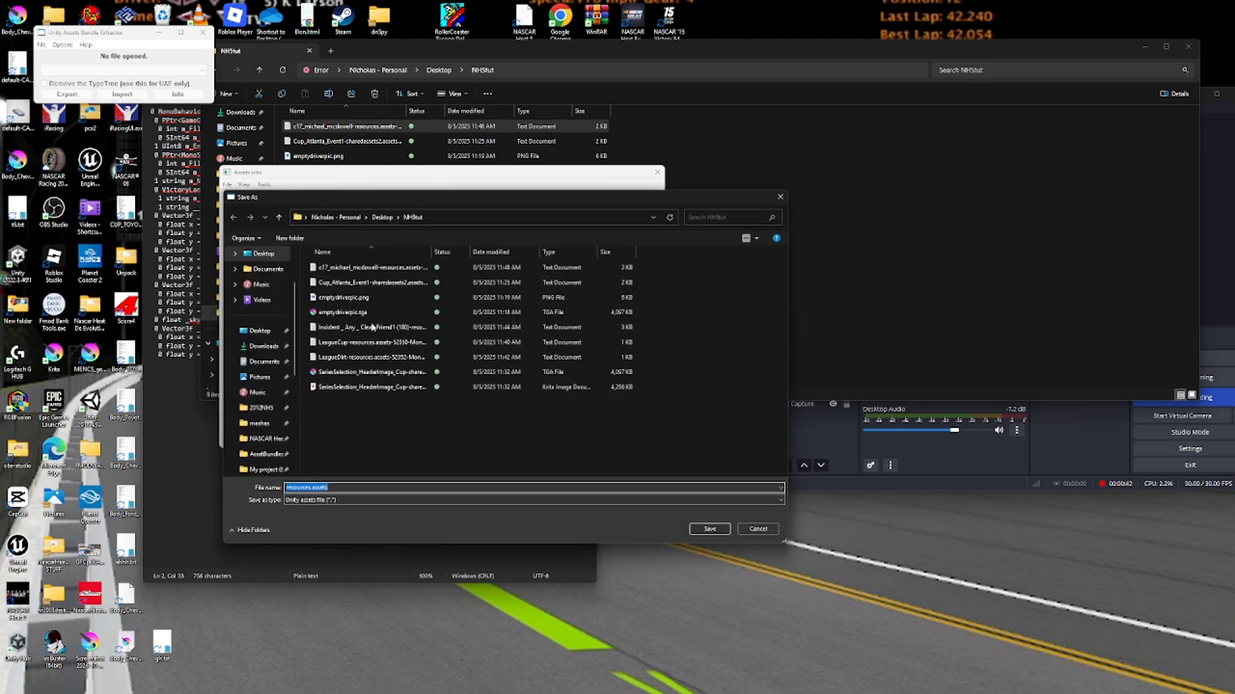
{"action": "left_click", "coordinate": [268, 348]}
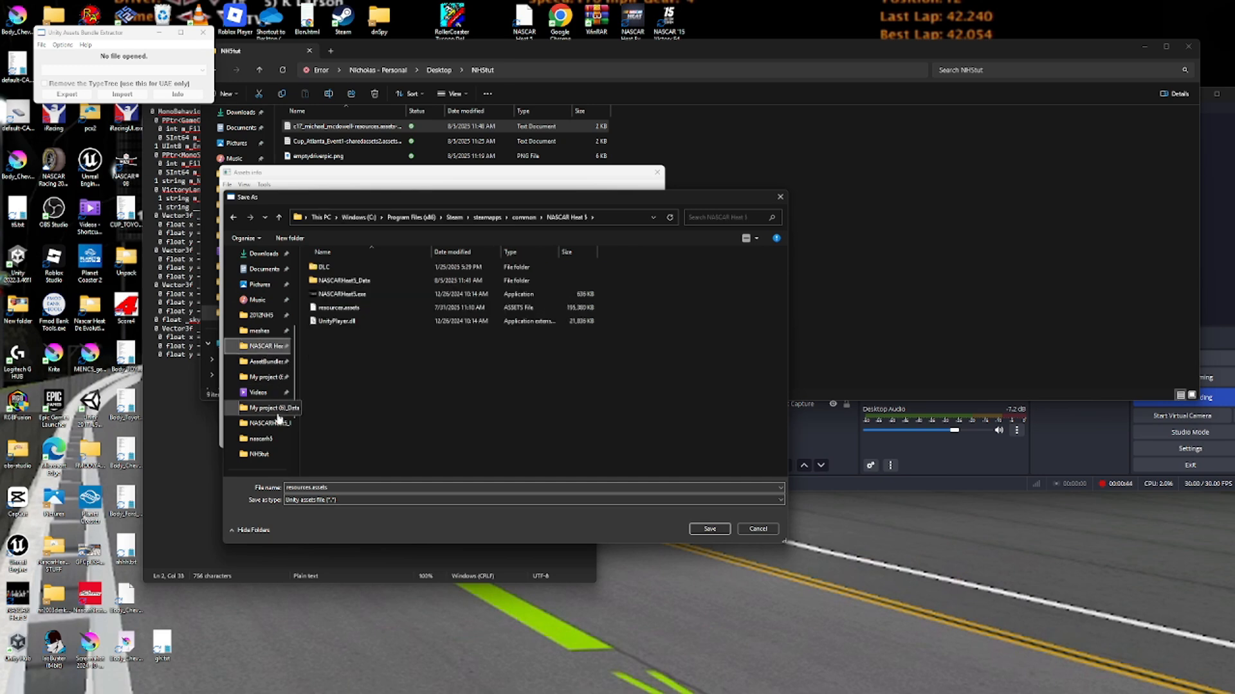
{"action": "double_click", "coordinate": [330, 323]}
{"action": "double_click", "coordinate": [330, 321]}
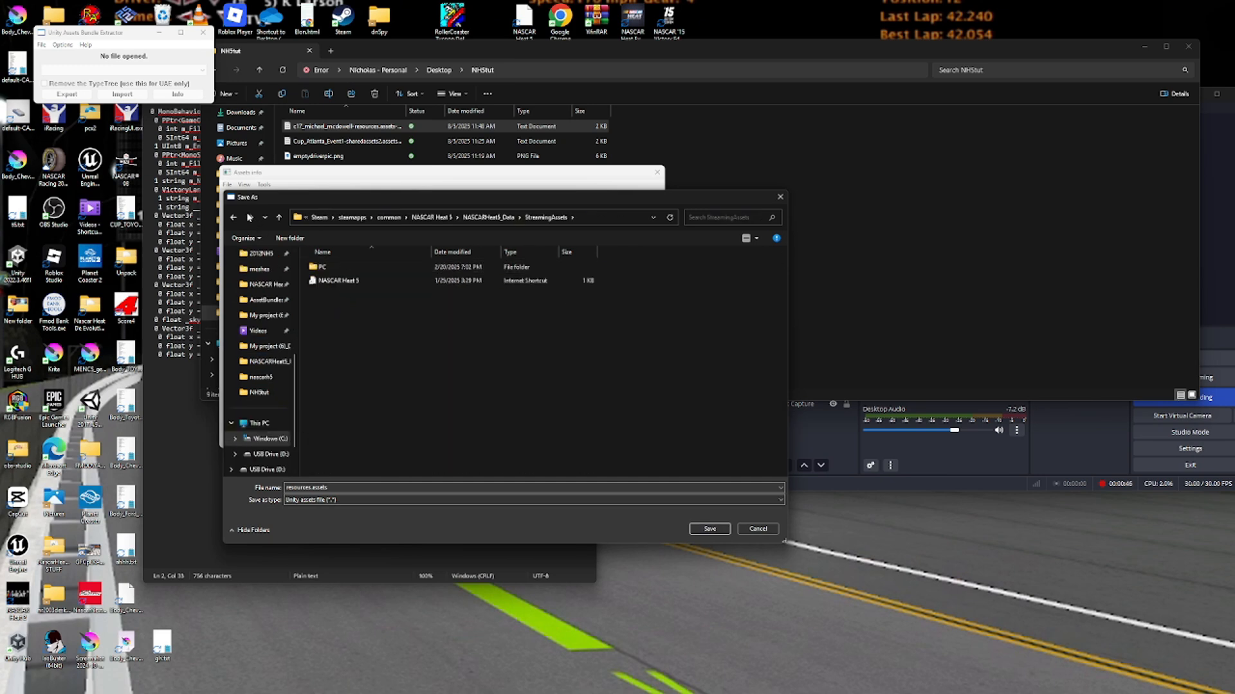
{"action": "left_click", "coordinate": [233, 218]}
{"action": "scroll", "coordinate": [387, 366], "scroll_direction": "down", "scroll_amount": 15}
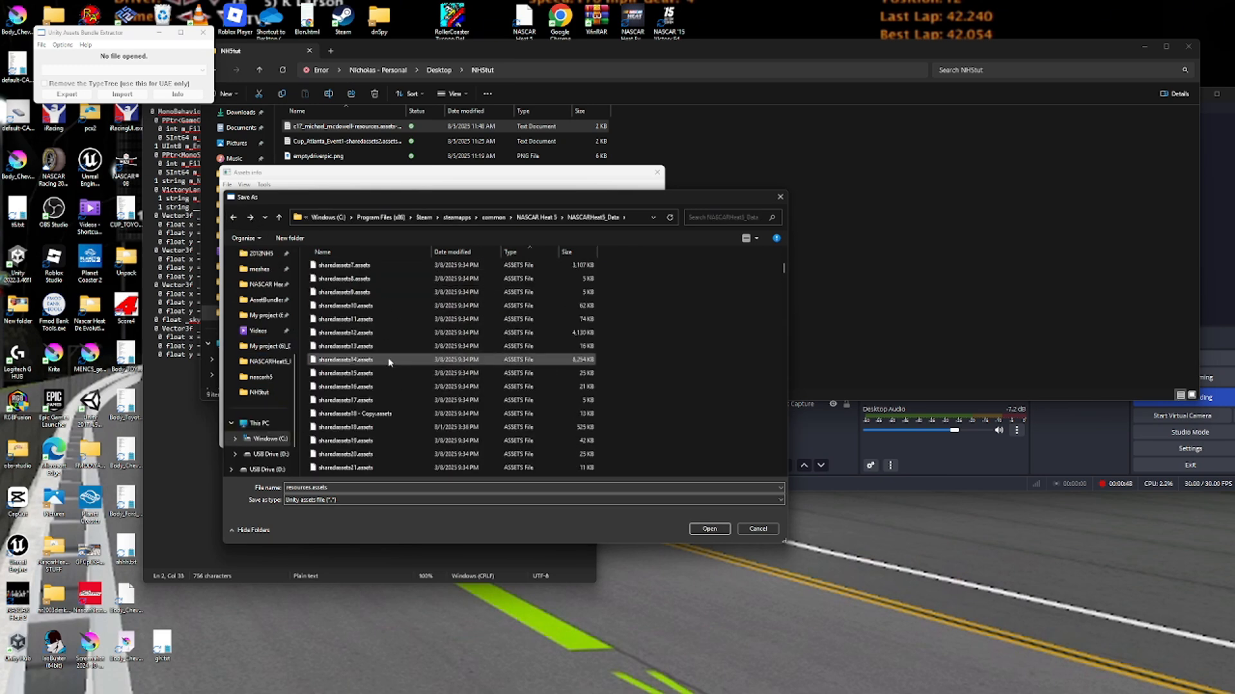
{"action": "scroll", "coordinate": [388, 366], "scroll_direction": "up", "scroll_amount": 12}
{"action": "left_click", "coordinate": [347, 306]}
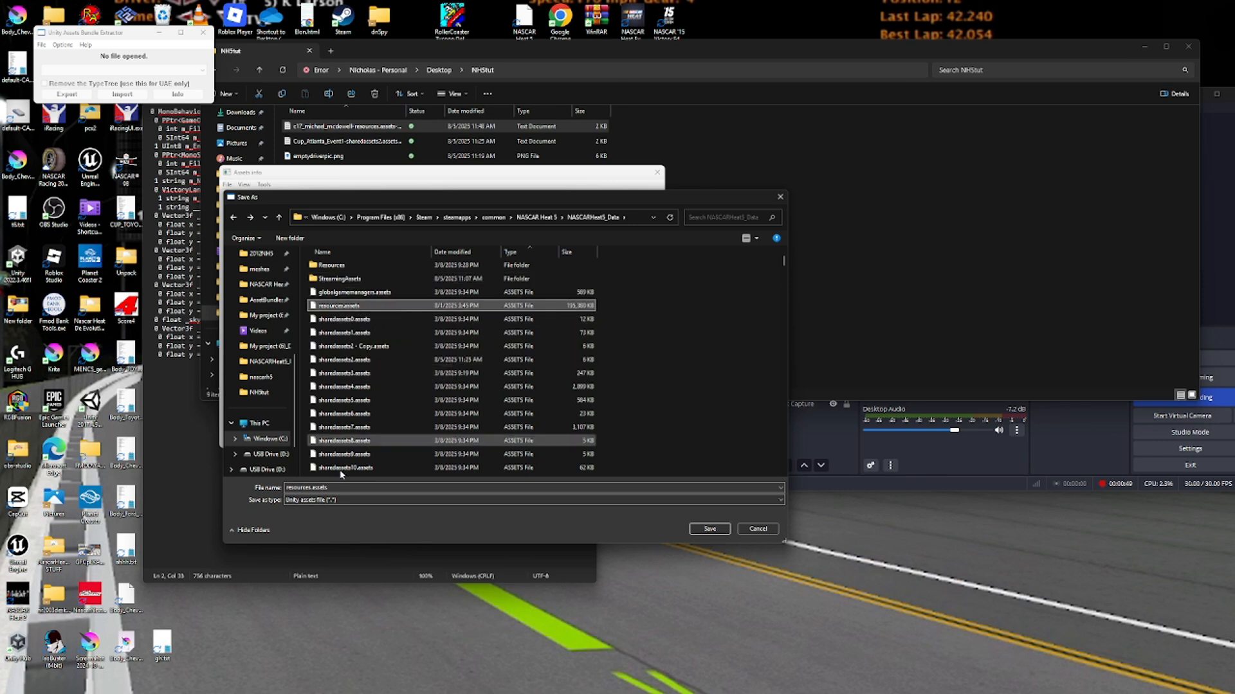
{"action": "left_click", "coordinate": [311, 488]}
{"action": "left_click", "coordinate": [311, 488]}
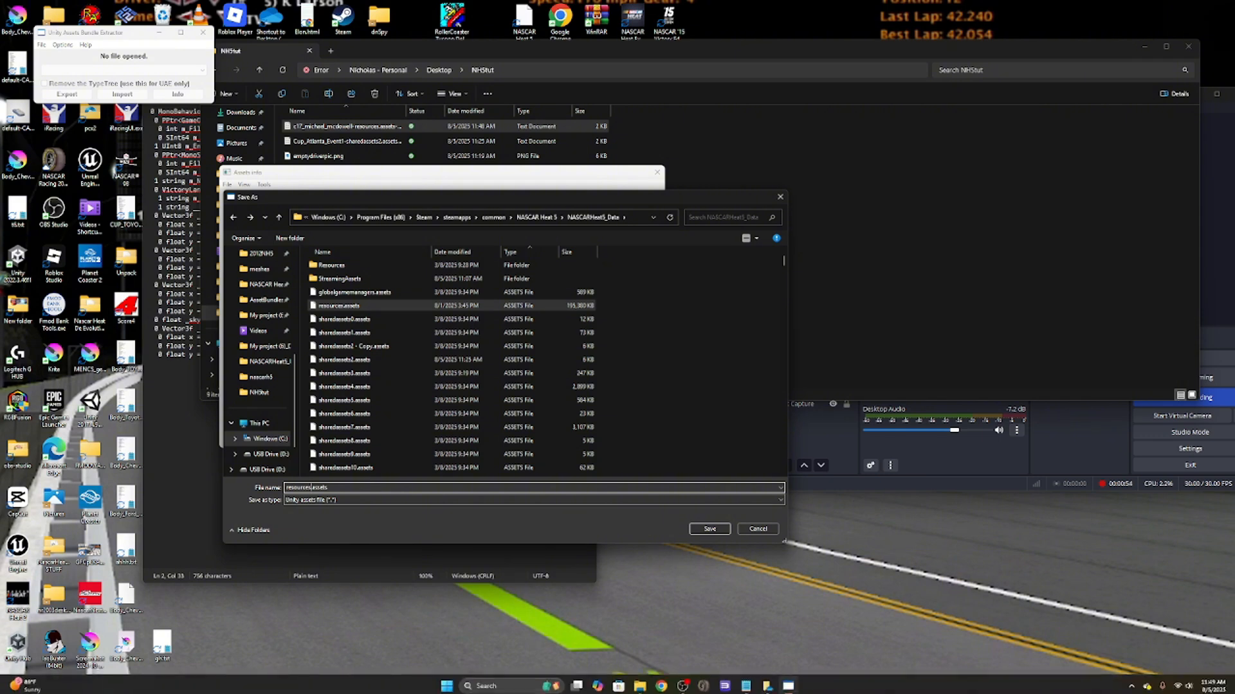
Make a backup copy of resources.assets within the NASCARHeat5_Data folder in File Explorer.
{"action": "left_click", "coordinate": [639, 684]}
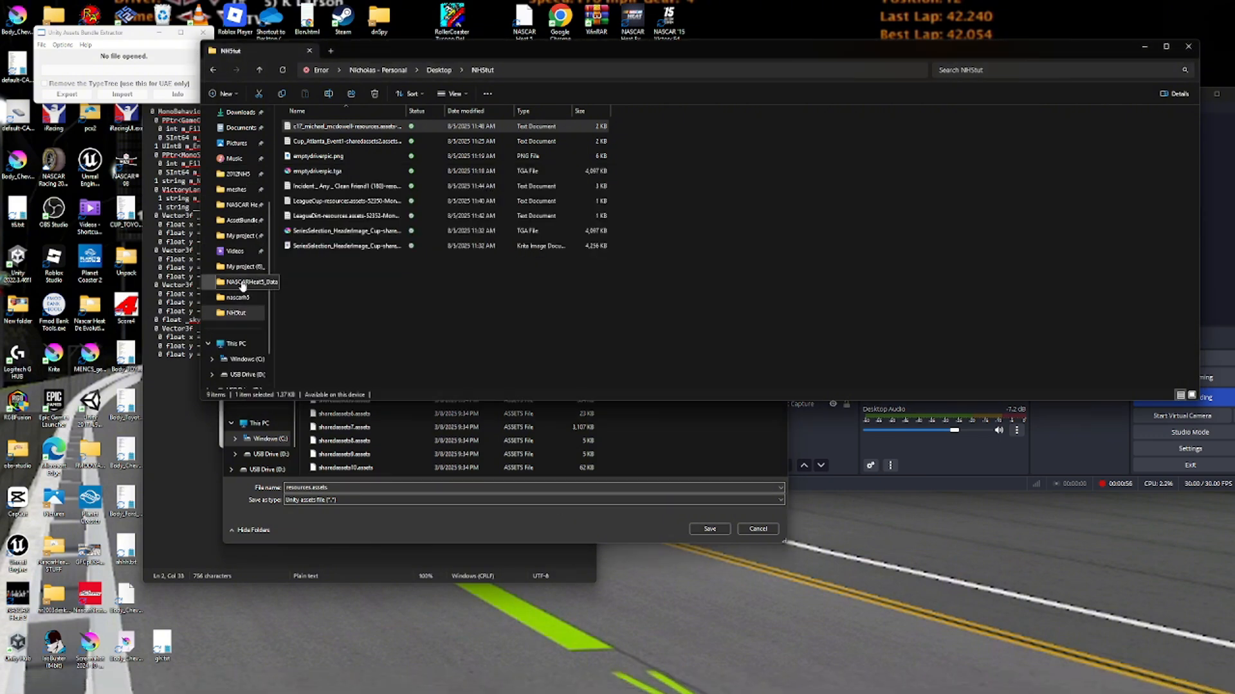
{"action": "left_click", "coordinate": [239, 281]}
{"action": "left_click", "coordinate": [359, 208]}
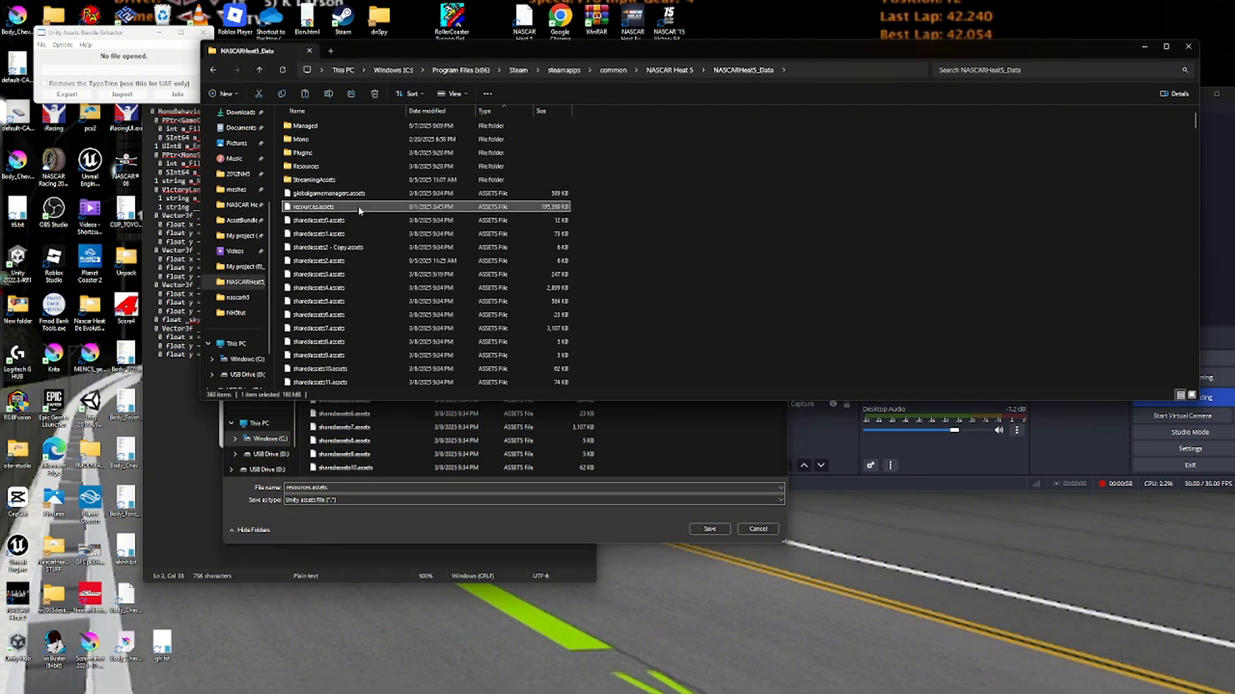
{"action": "key", "text": "ctrl+c"}
{"action": "key", "text": "ctrl+v"}
Save the modified assets file as resources1.assets in the NASCARHeat5_Data folder.
{"action": "left_click", "coordinate": [376, 487]}
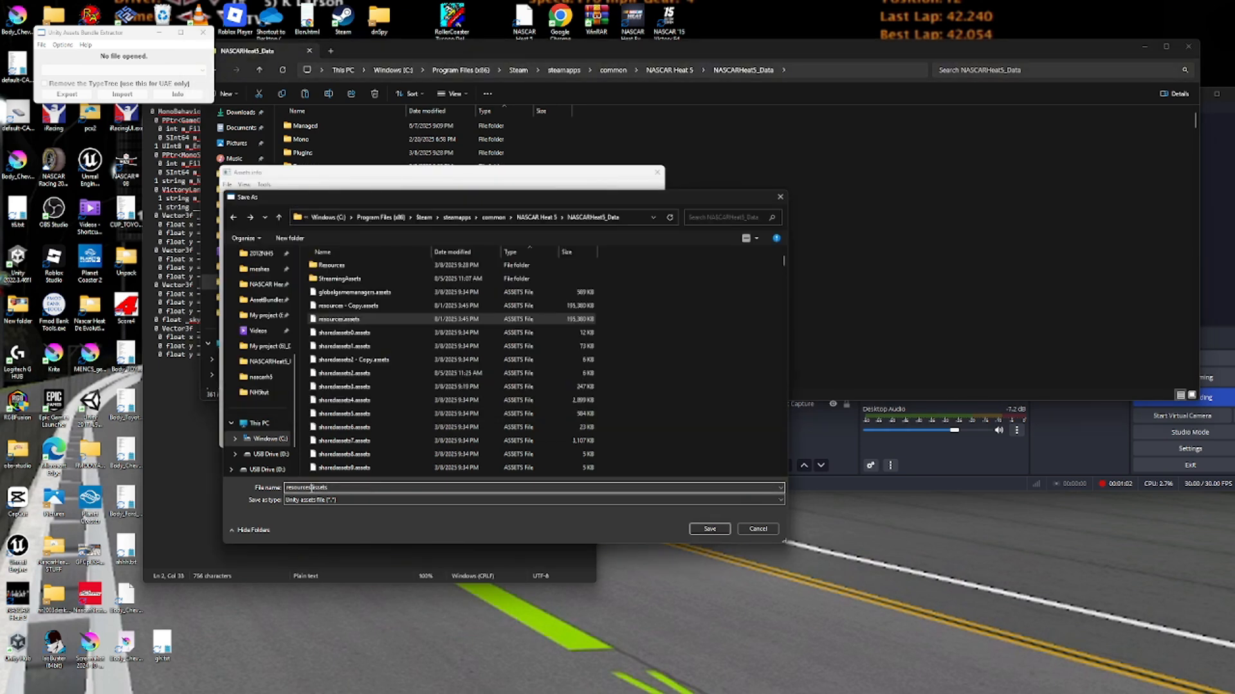
{"action": "type", "text": "1"}
{"action": "left_click", "coordinate": [721, 532]}
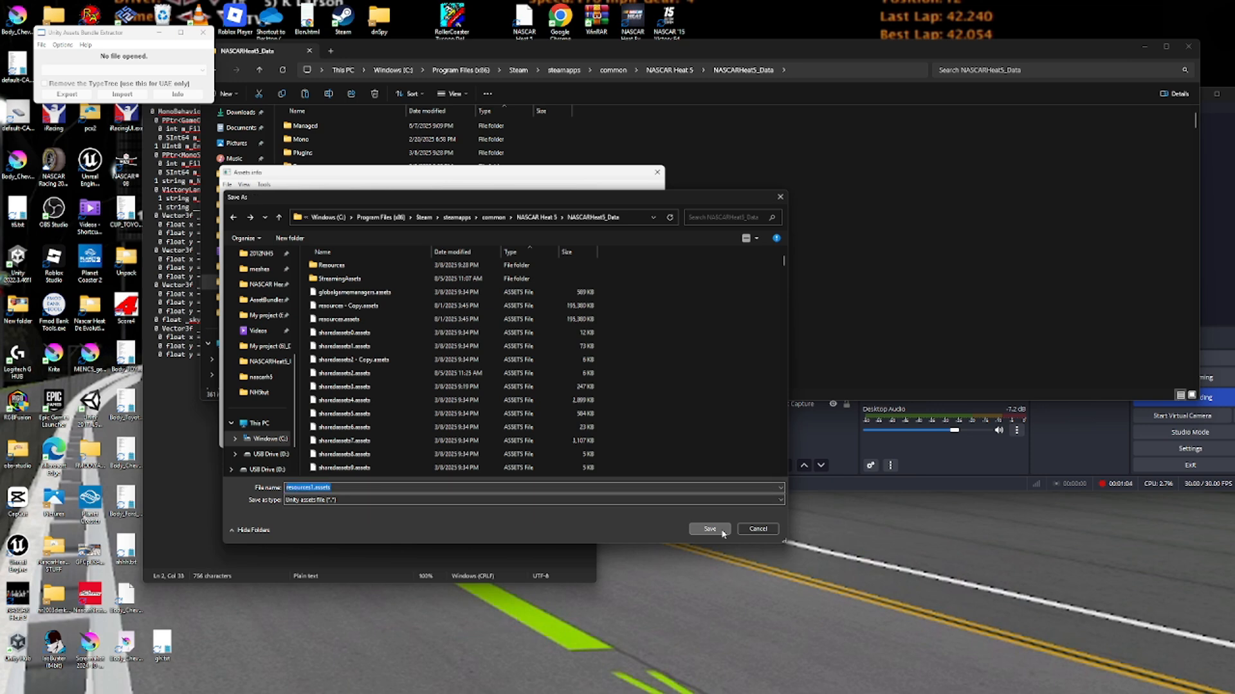
Delete the original resources.assets from the NASCARHeat5_Data folder in File Explorer, keeping its backup copy.
{"action": "left_click", "coordinate": [624, 147]}
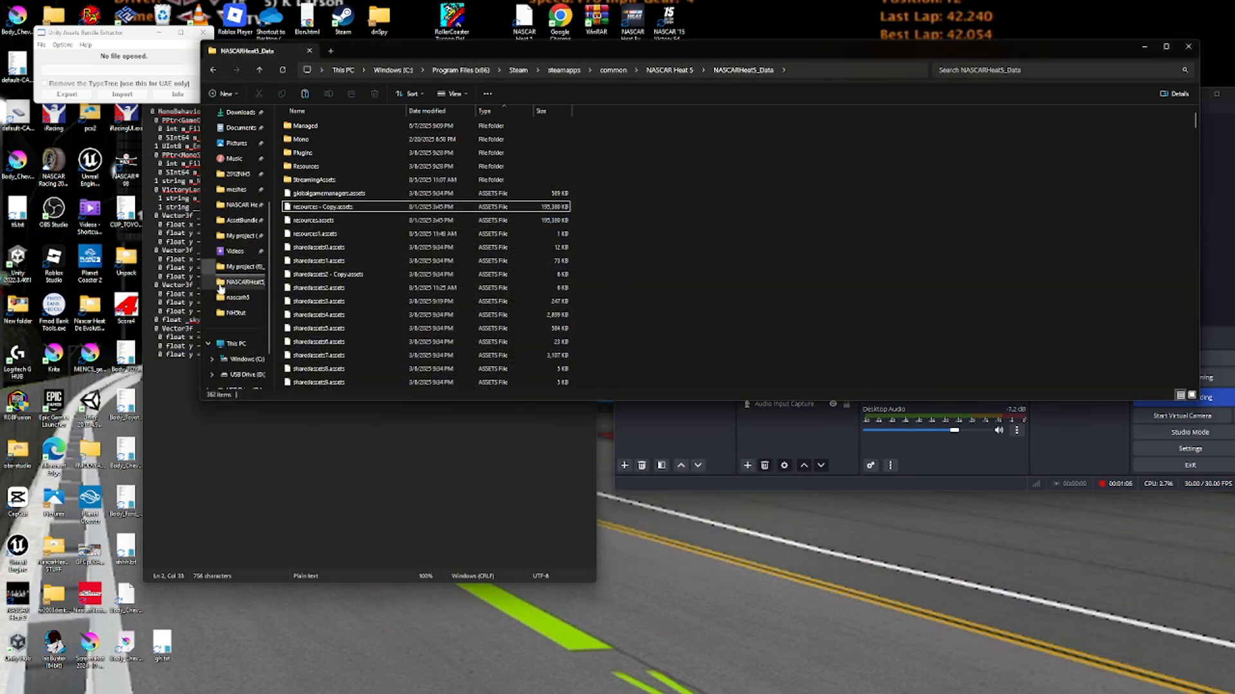
{"action": "left_click", "coordinate": [220, 286]}
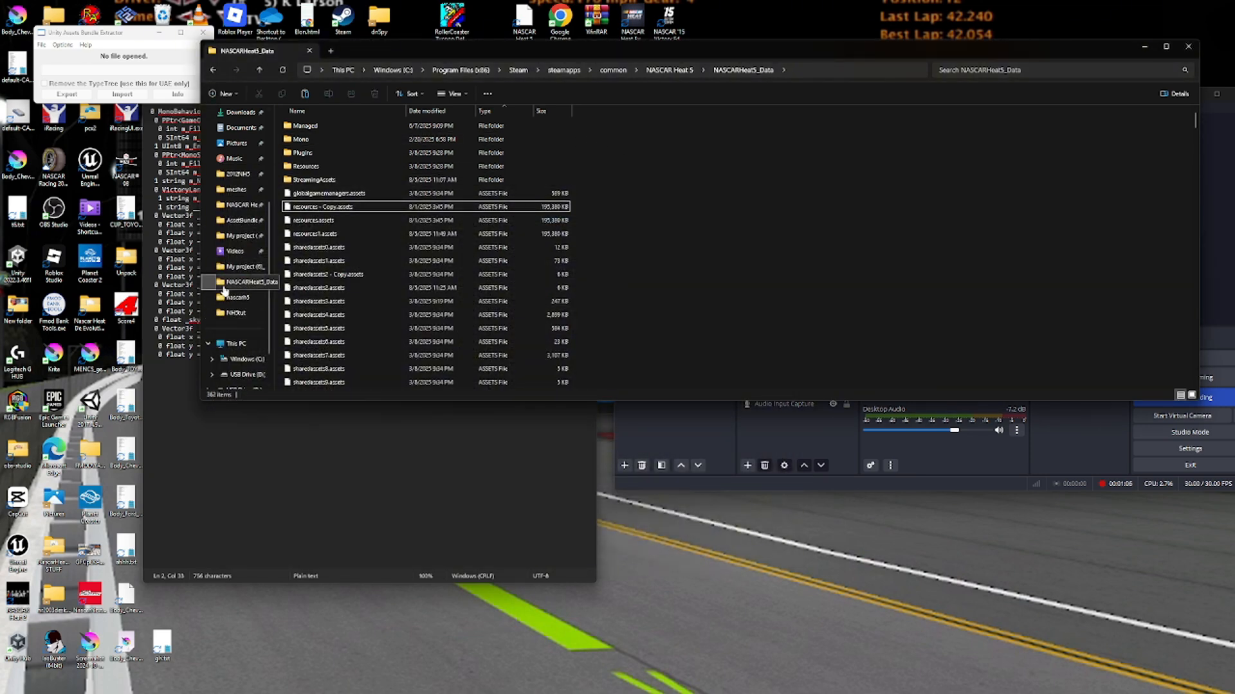
{"action": "left_click", "coordinate": [367, 220]}
{"action": "key", "text": "Delete"}
Rename resources1.assets to resources.assets so it replaces the deleted original.
{"action": "right_click", "coordinate": [361, 223]}
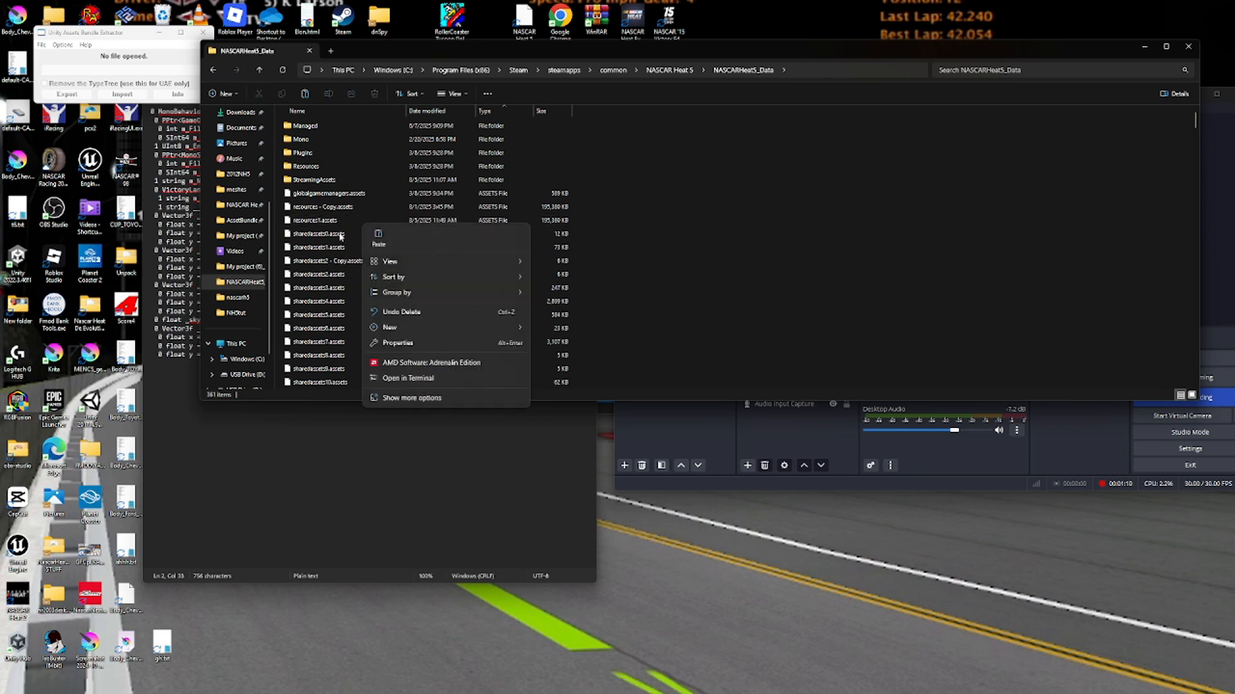
{"action": "left_click", "coordinate": [325, 223]}
{"action": "right_click", "coordinate": [330, 221]}
{"action": "left_click", "coordinate": [400, 236]}
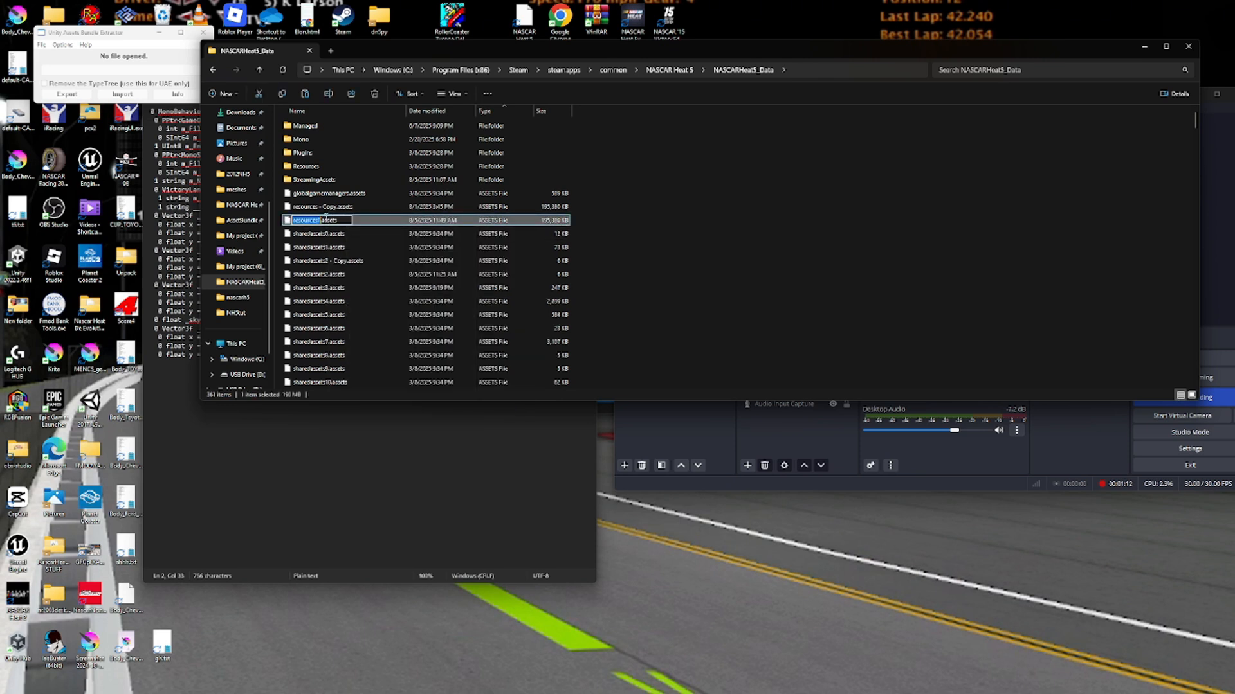
{"action": "left_click", "coordinate": [322, 221]}
{"action": "type", "text": "="}
{"action": "key", "text": "BackSpace"}
{"action": "key", "text": "BackSpace"}
Lower the Desktop Audio volume in OBS and launch NASCAR Heat 5 from the desktop.
{"action": "left_click_drag", "start_coordinate": [946, 436], "coordinate": [875, 436]}
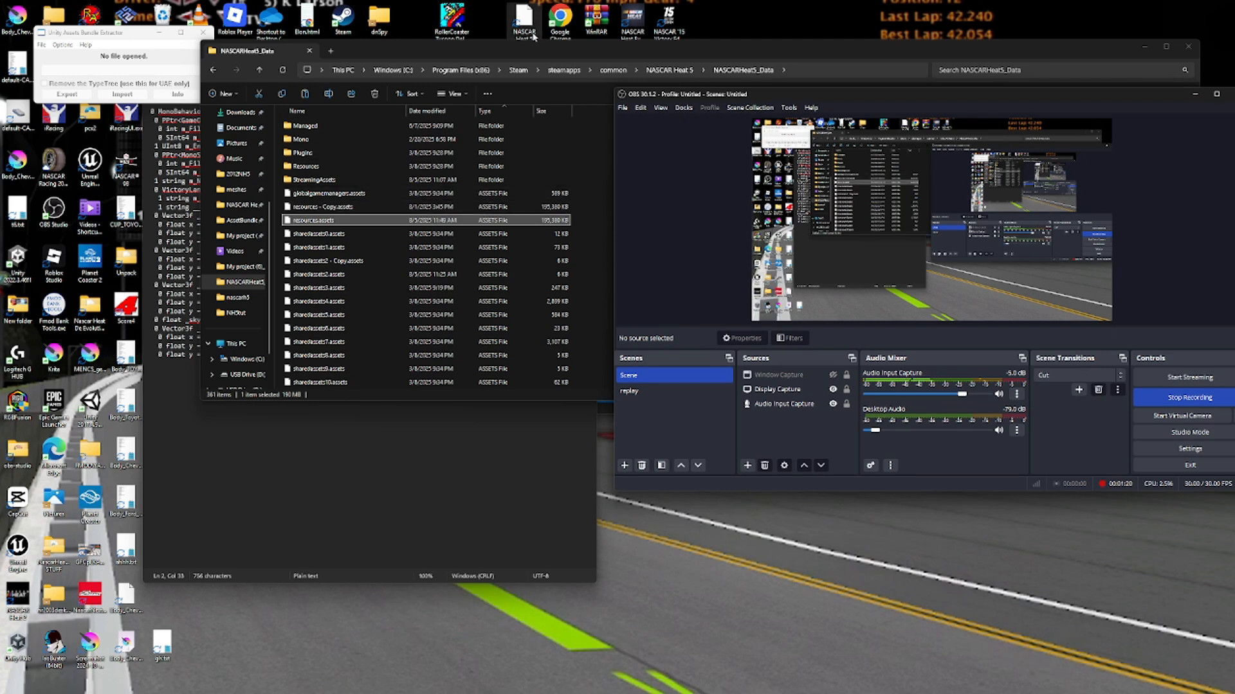
{"action": "double_click", "coordinate": [533, 37]}
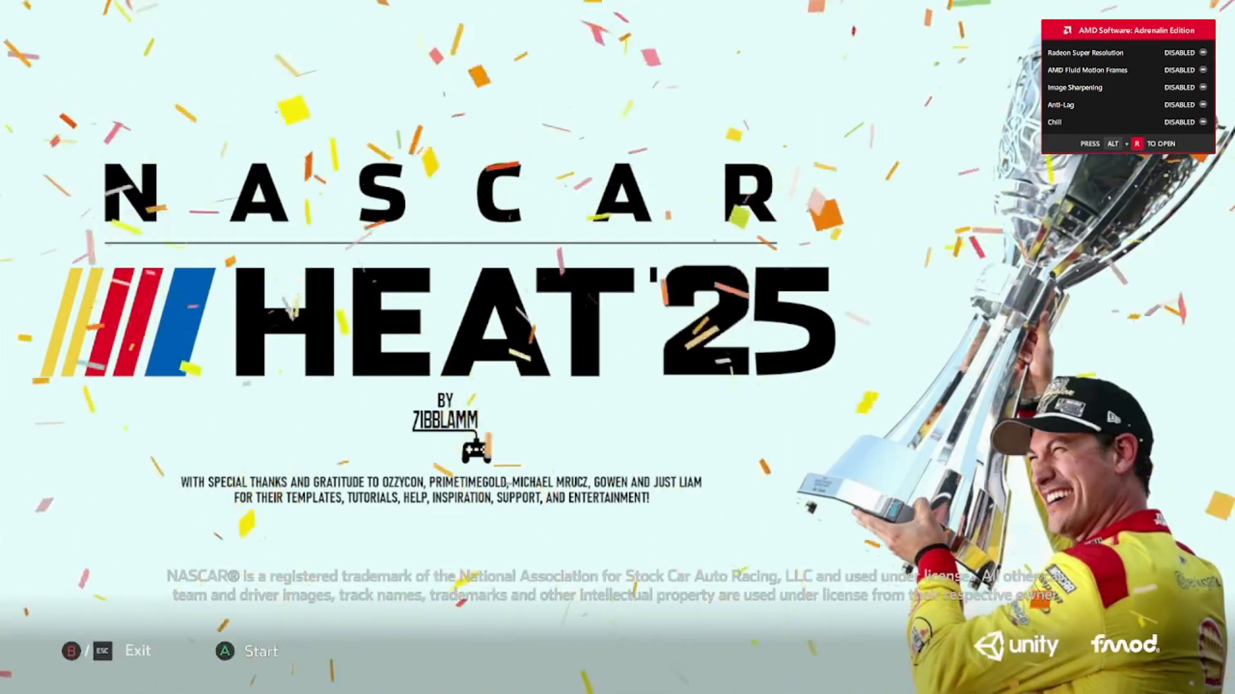
Start the game with the 2020 season and open the driver selection for a Race Now event.
{"action": "key", "text": "Return"}
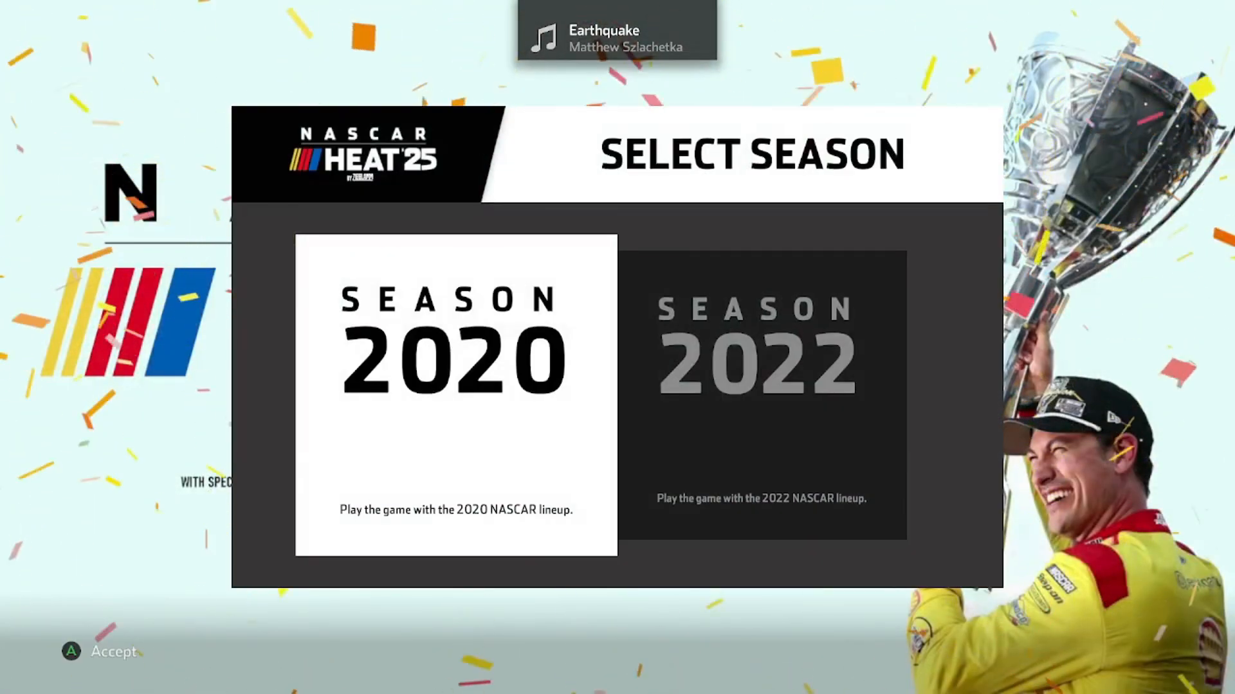
{"action": "key", "text": "Return"}
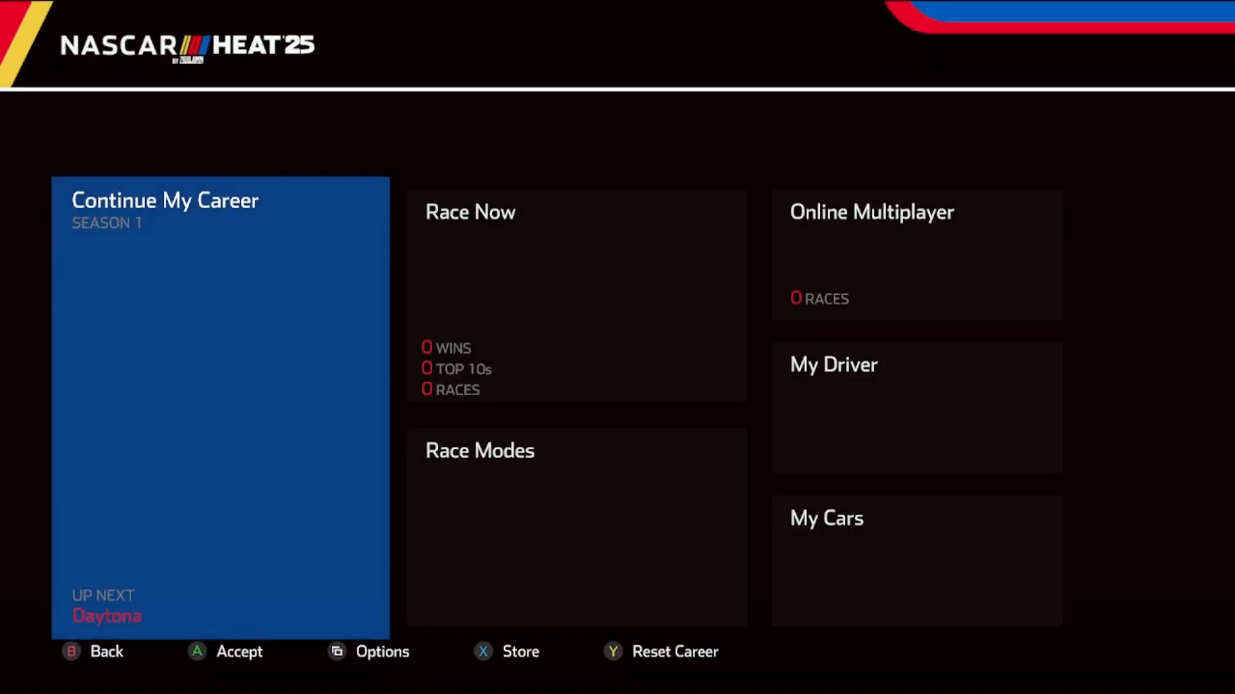
{"action": "key", "text": "Right"}
{"action": "key", "text": "Return"}
{"action": "key", "text": "Return"}
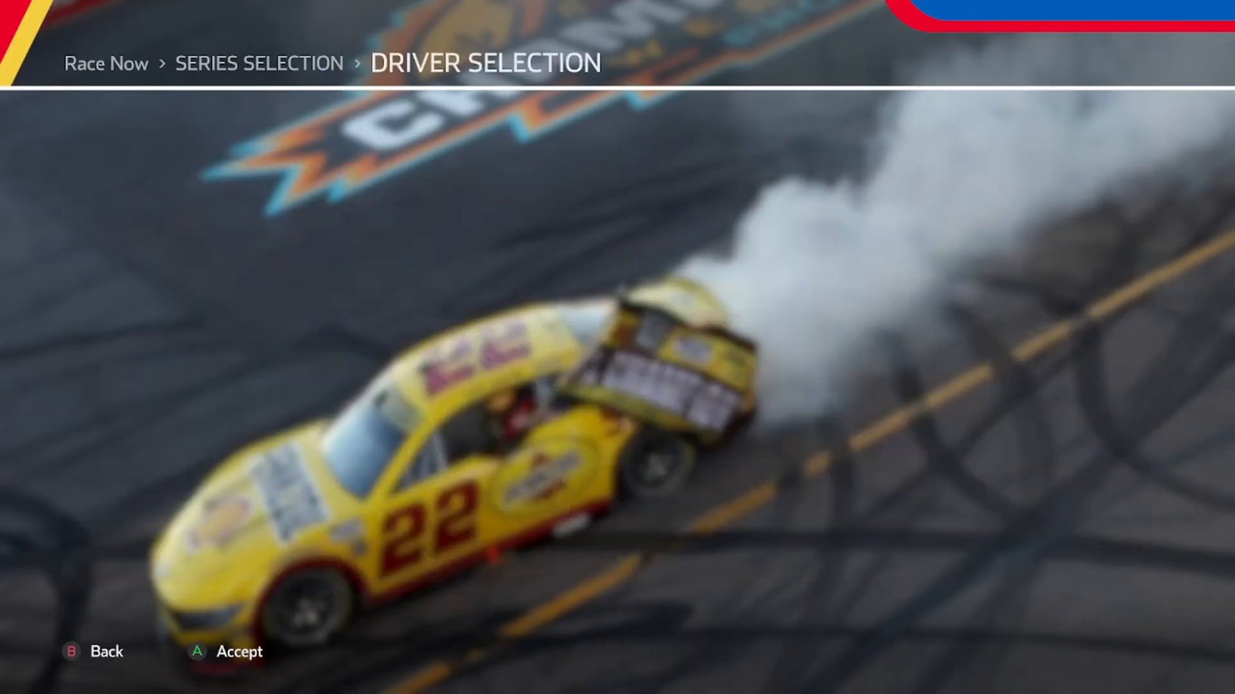
Look through the driver roster, including the Pro League drivers, and check the edited number 34 driver, Here Comes The Hurricane.
{"action": "key", "text": "Right"}
{"action": "key", "text": "Right"}
{"action": "key", "text": "Right"}
{"action": "key", "text": "Right"}
{"action": "key", "text": "Right"}
{"action": "key", "text": "Right"}
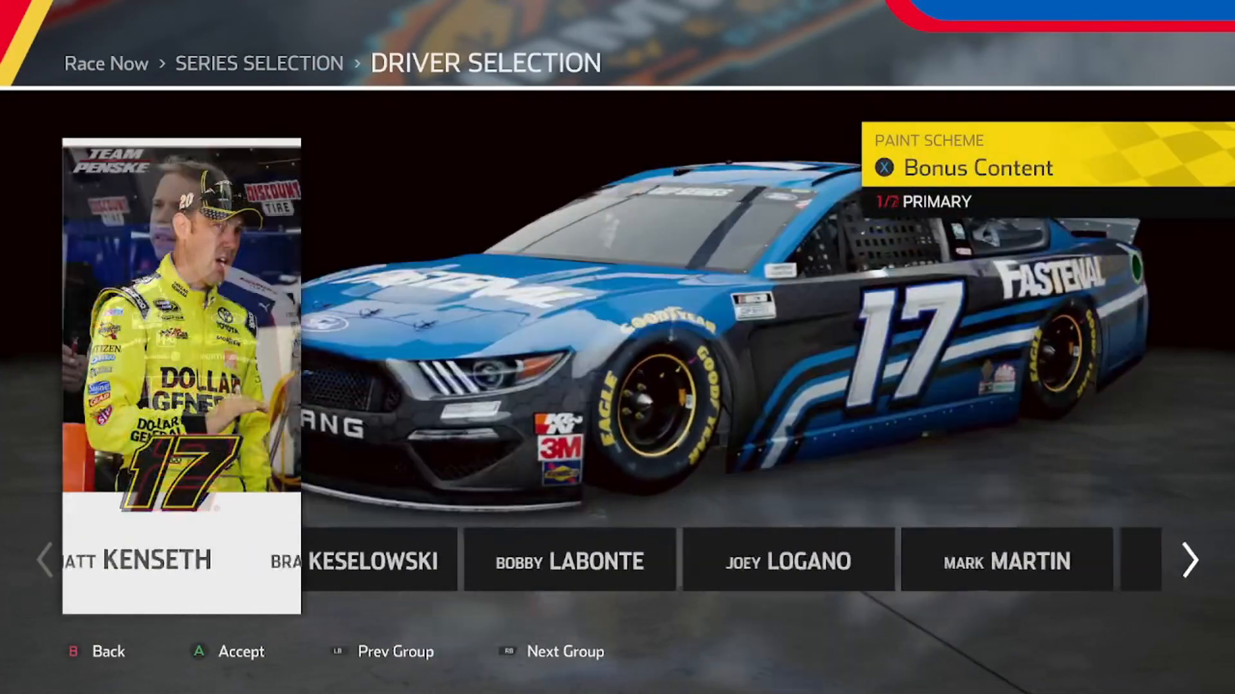
{"action": "key", "text": "Right"}
{"action": "key", "text": "Right"}
{"action": "key", "text": "Right"}
{"action": "key", "text": "Right"}
{"action": "key", "text": "Right"}
{"action": "key", "text": "Right"}
{"action": "key", "text": "Right"}
{"action": "key", "text": "Right"}
{"action": "key", "text": "Right"}
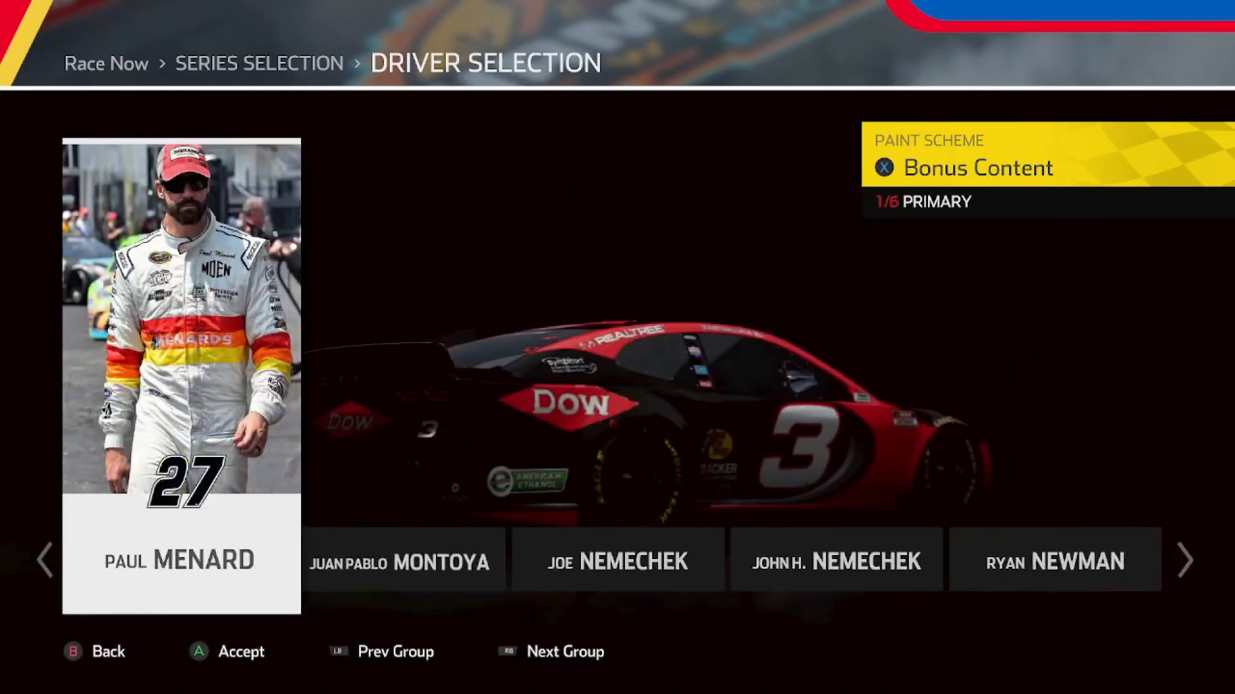
{"action": "key", "text": "Left"}
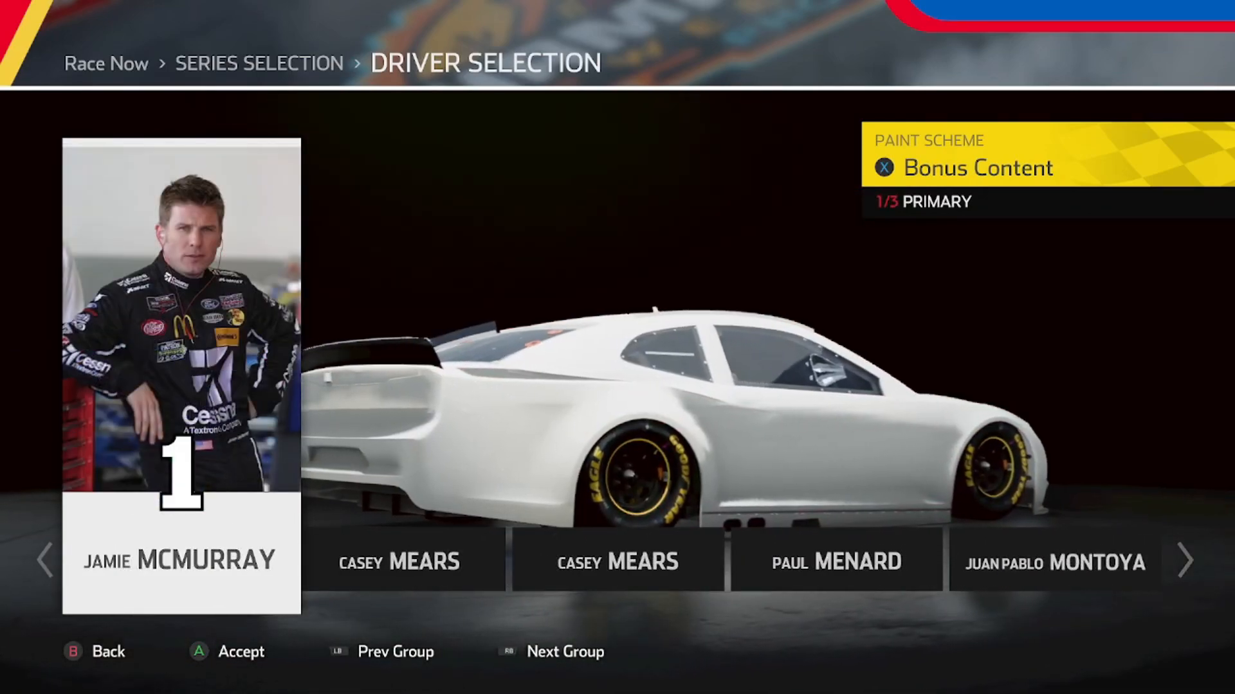
{"action": "key", "text": "Right"}
{"action": "key", "text": "Left"}
{"action": "key", "text": "Left"}
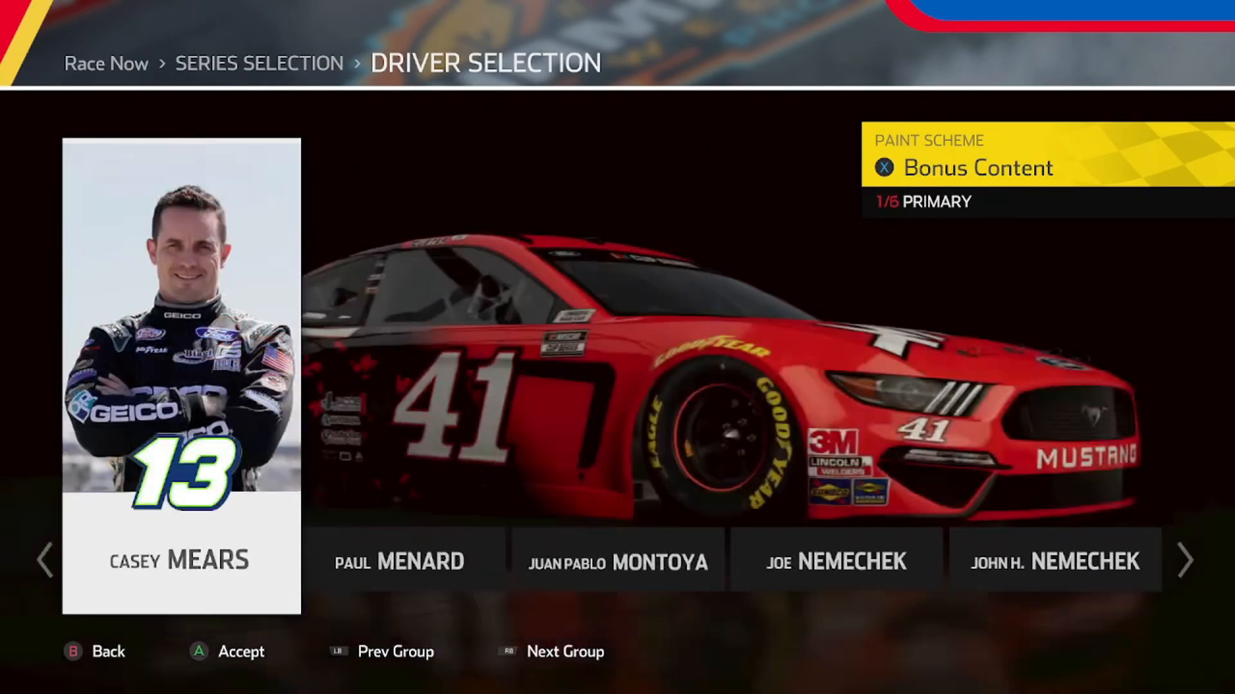
{"action": "key", "text": "Right"}
{"action": "key", "text": "Right"}
{"action": "key", "text": "Right"}
{"action": "key", "text": "Right"}
{"action": "key", "text": "Right"}
{"action": "key", "text": "Right"}
{"action": "key", "text": "Right"}
{"action": "key", "text": "Right"}
{"action": "key", "text": "Right"}
{"action": "key", "text": "Right"}
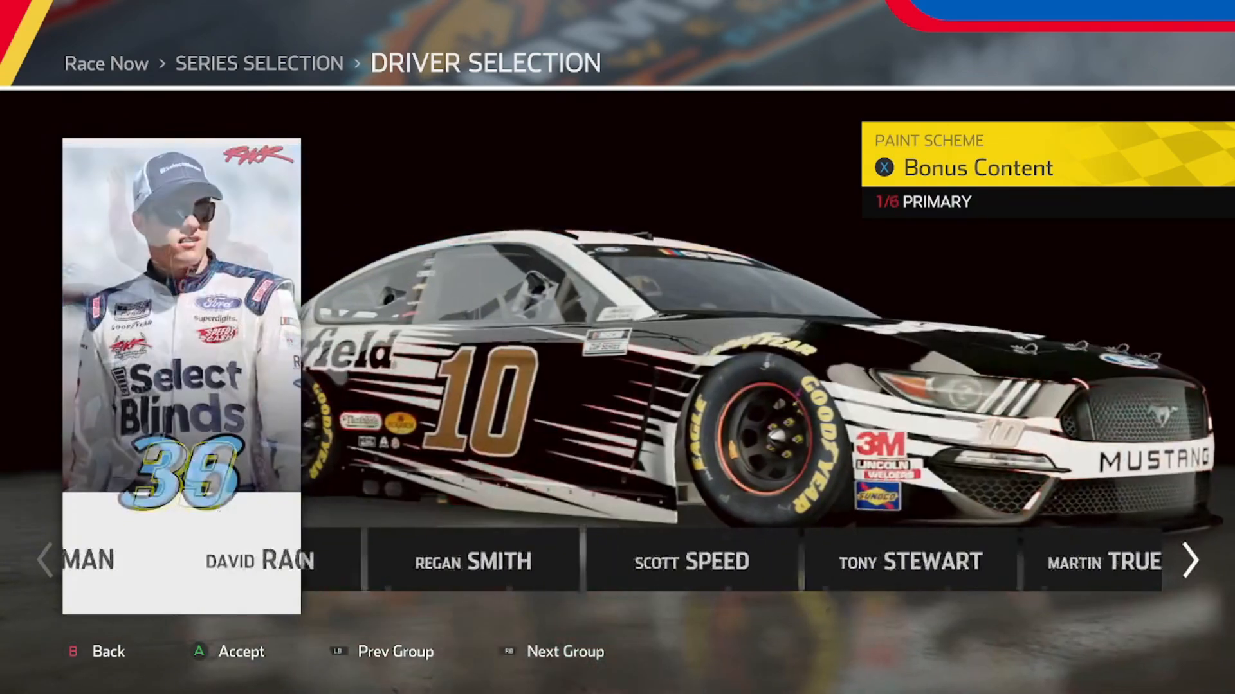
{"action": "key", "text": "Right"}
{"action": "key", "text": "Right"}
{"action": "key", "text": "Right"}
{"action": "key", "text": "Right"}
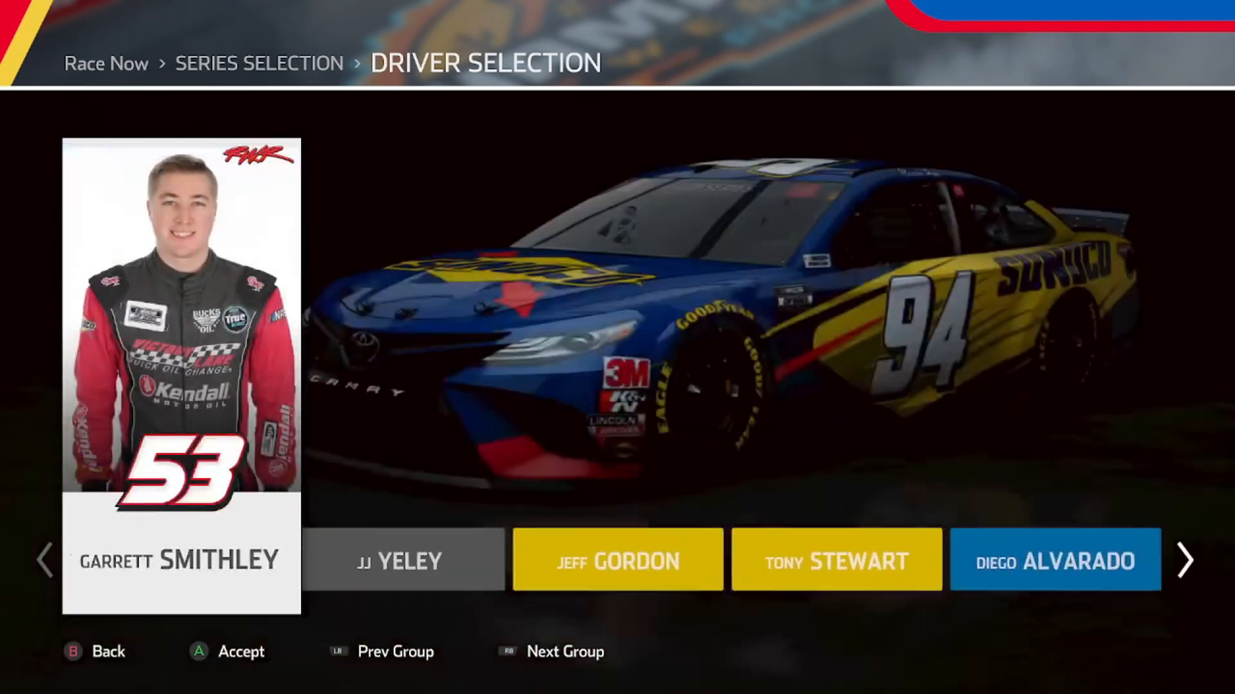
{"action": "key", "text": "Right"}
{"action": "key", "text": "Left"}
{"action": "key", "text": "Left"}
{"action": "key", "text": "Left"}
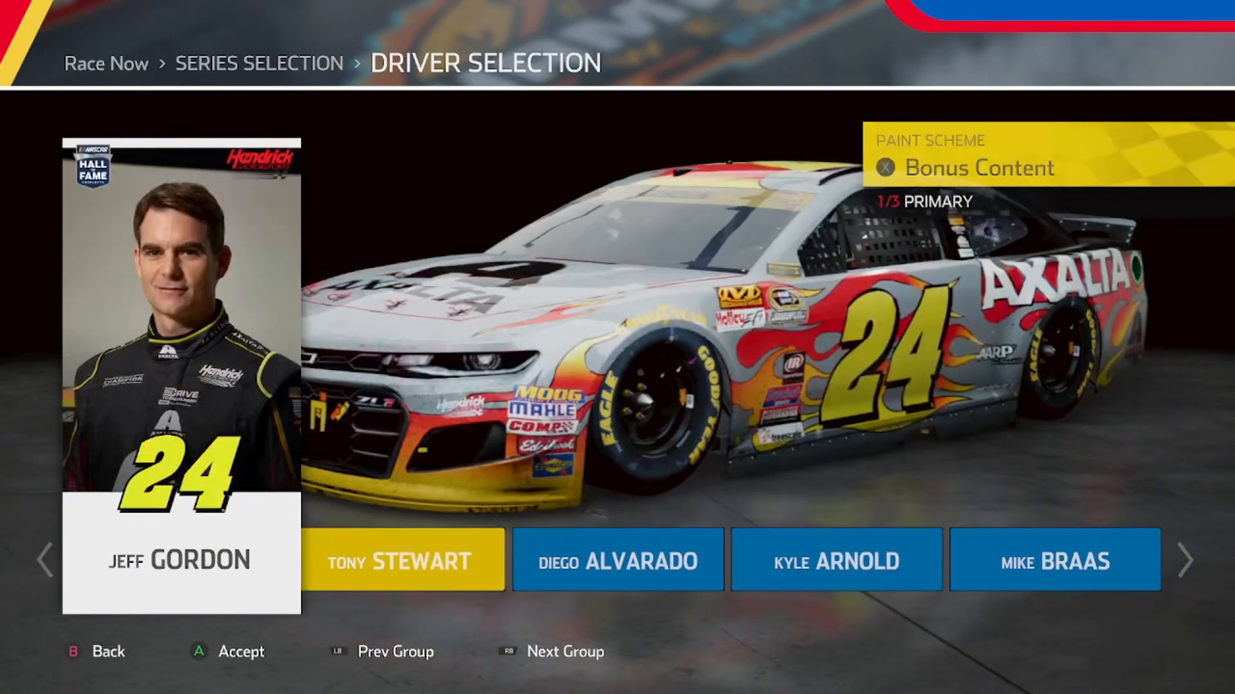
{"action": "key", "text": "Left"}
{"action": "key", "text": "Right"}
{"action": "key", "text": "Right"}
{"action": "key", "text": "Right"}
{"action": "key", "text": "Right"}
{"action": "key", "text": "Right"}
{"action": "key", "text": "Right"}
{"action": "key", "text": "Right"}
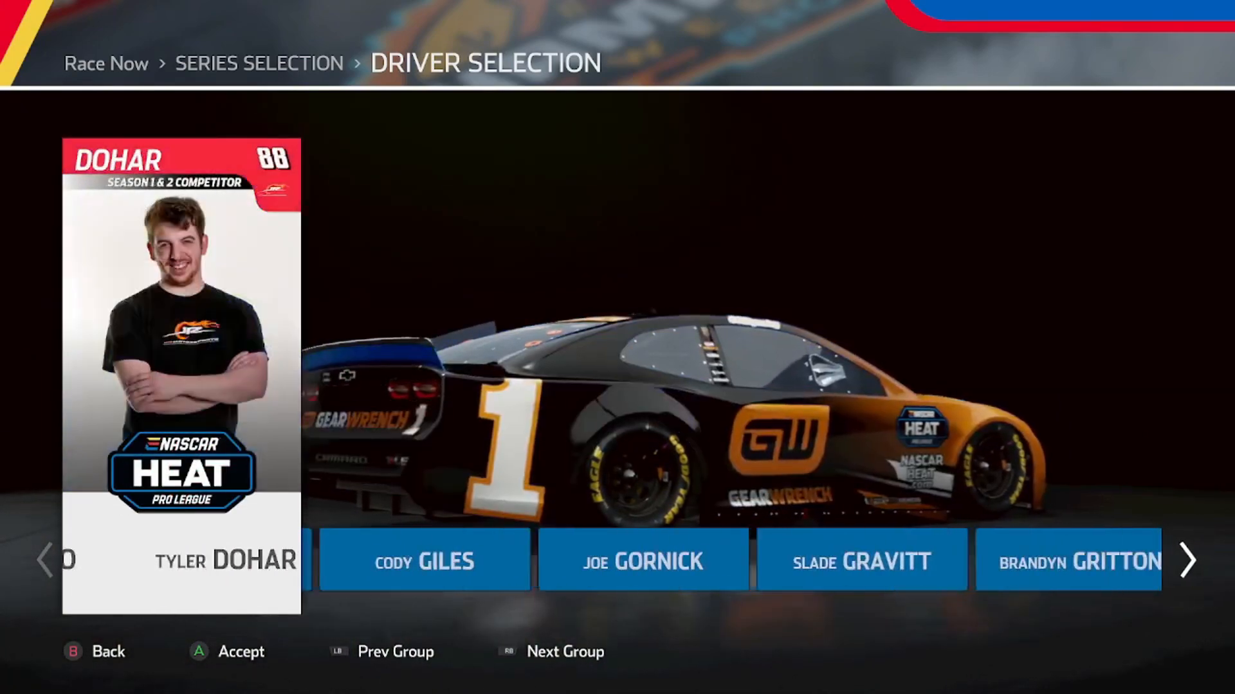
{"action": "key", "text": "Right"}
{"action": "key", "text": "Right"}
{"action": "key", "text": "Right"}
{"action": "key", "text": "Right"}
{"action": "key", "text": "Right"}
{"action": "key", "text": "Right"}
{"action": "key", "text": "Right"}
{"action": "key", "text": "Right"}
{"action": "key", "text": "Right"}
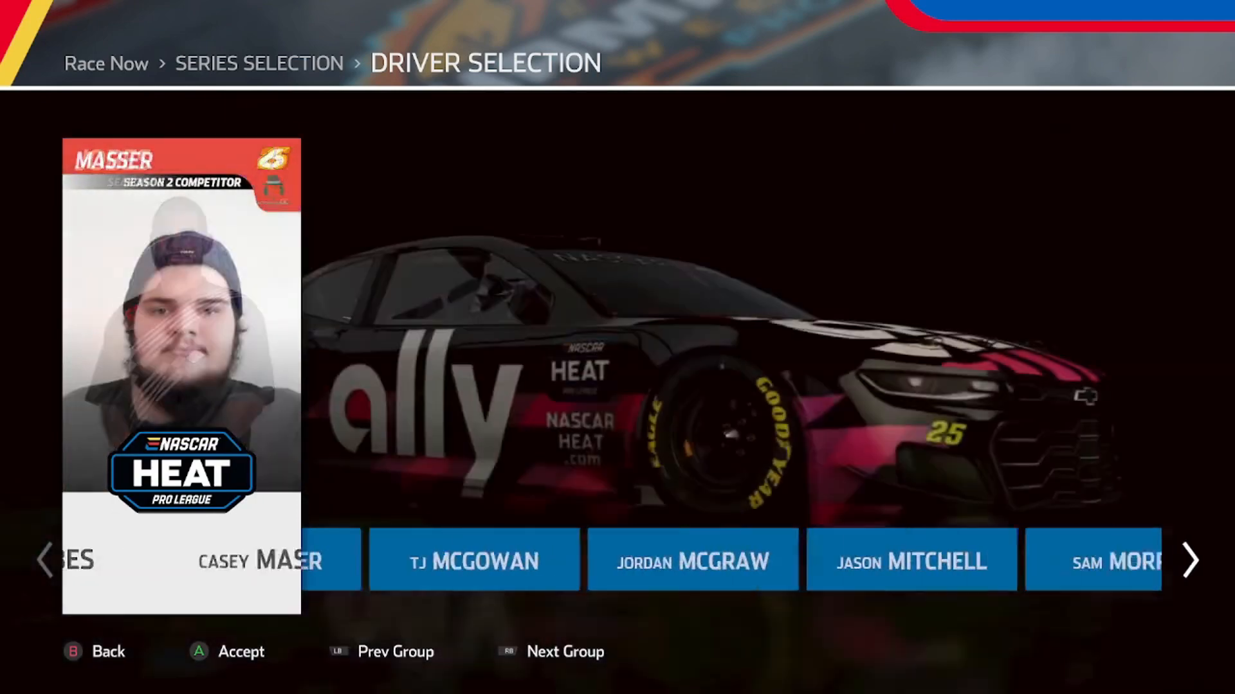
{"action": "key", "text": "Right"}
{"action": "key", "text": "Right"}
{"action": "key", "text": "Right"}
{"action": "key", "text": "Right"}
{"action": "key", "text": "Right"}
{"action": "key", "text": "Right"}
{"action": "key", "text": "Right"}
{"action": "key", "text": "Right"}
{"action": "key", "text": "Right"}
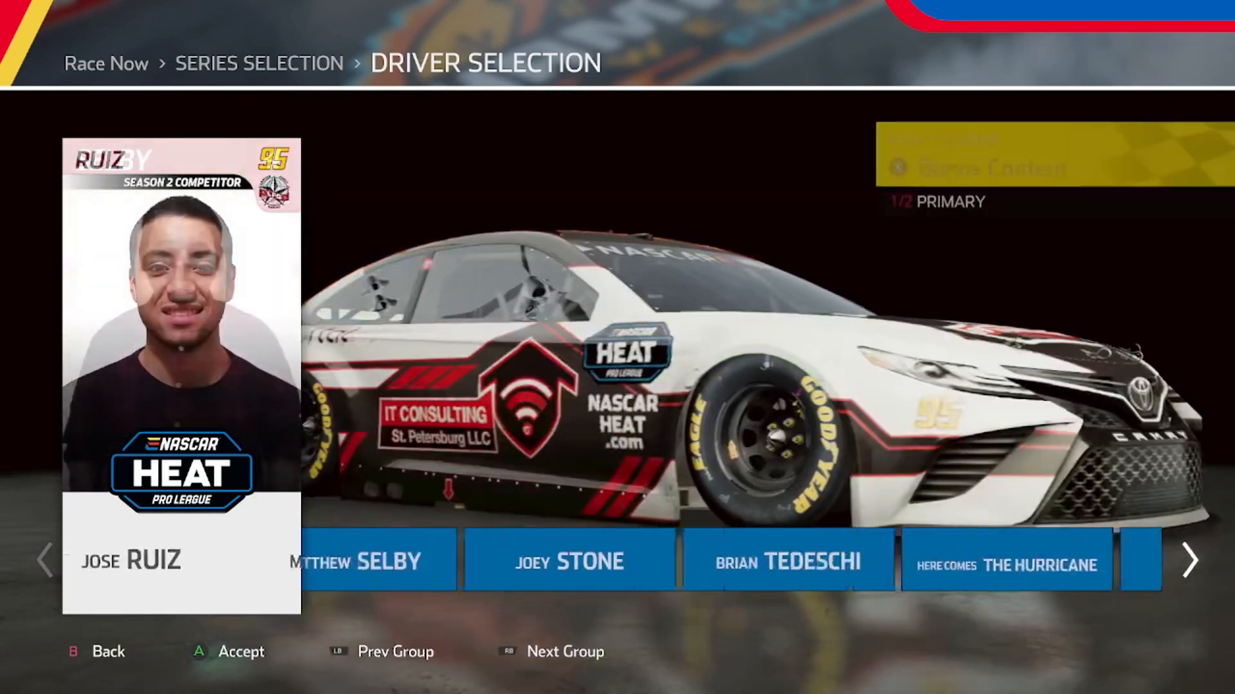
{"action": "key", "text": "Left"}
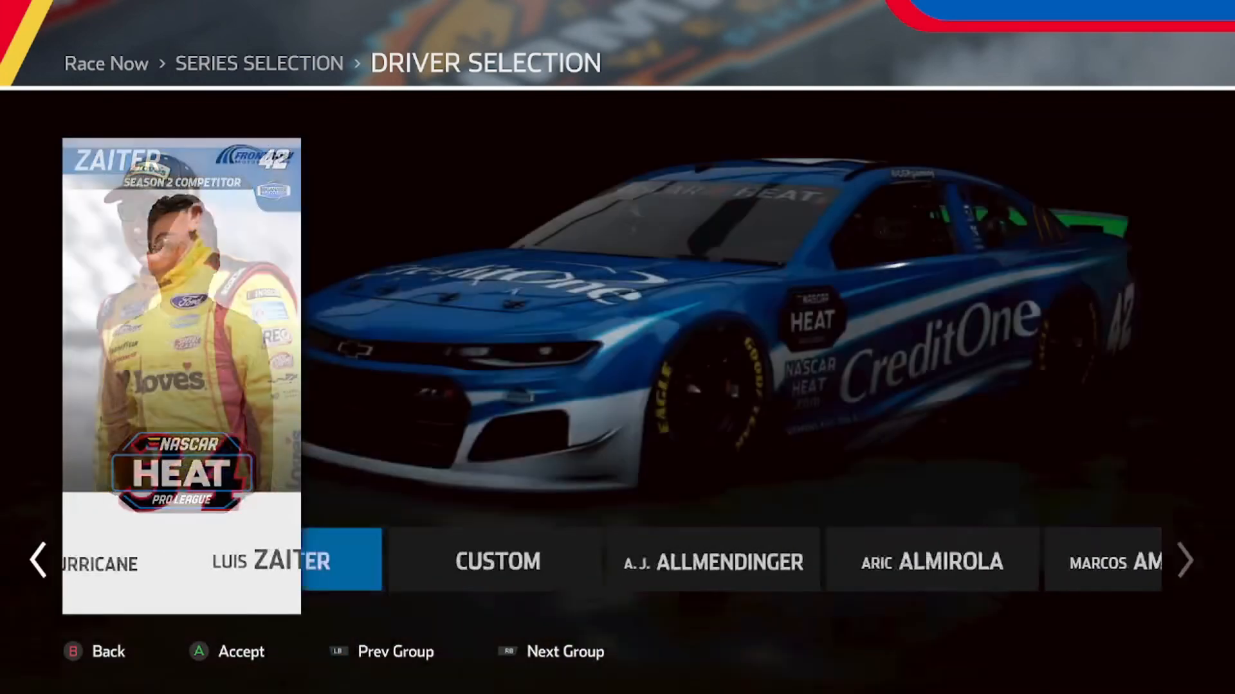
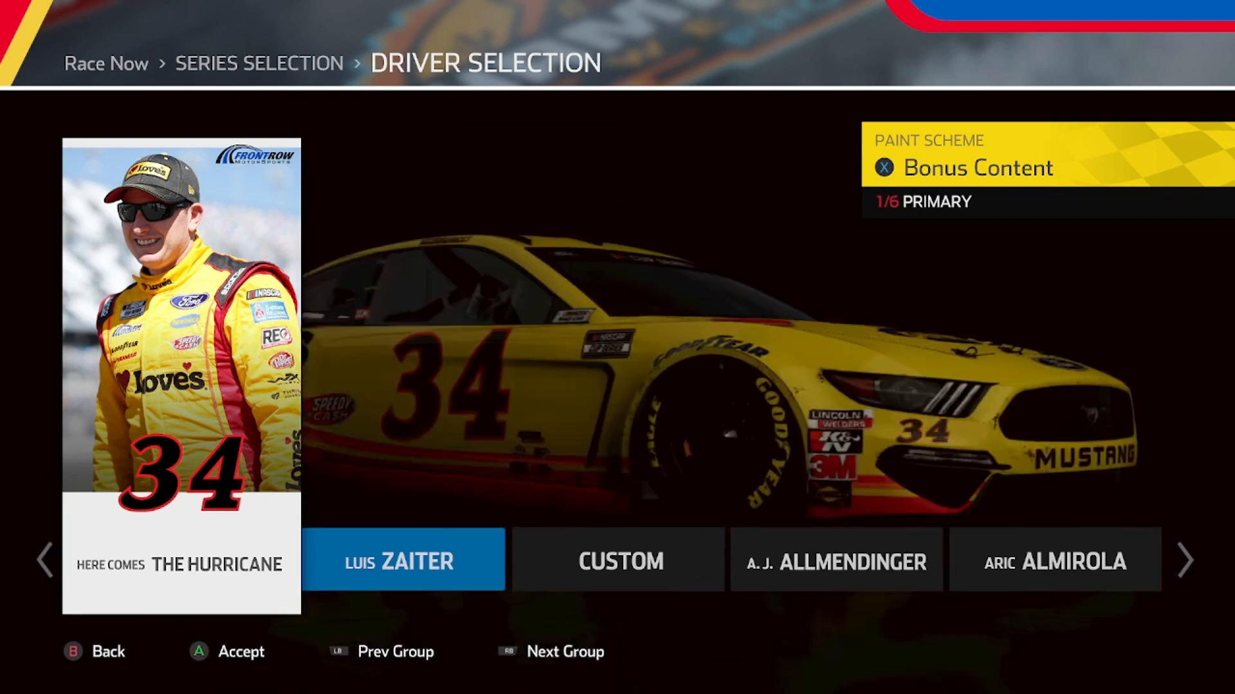
Switch to OBS and stop the current recording.
{"action": "key", "text": "super"}
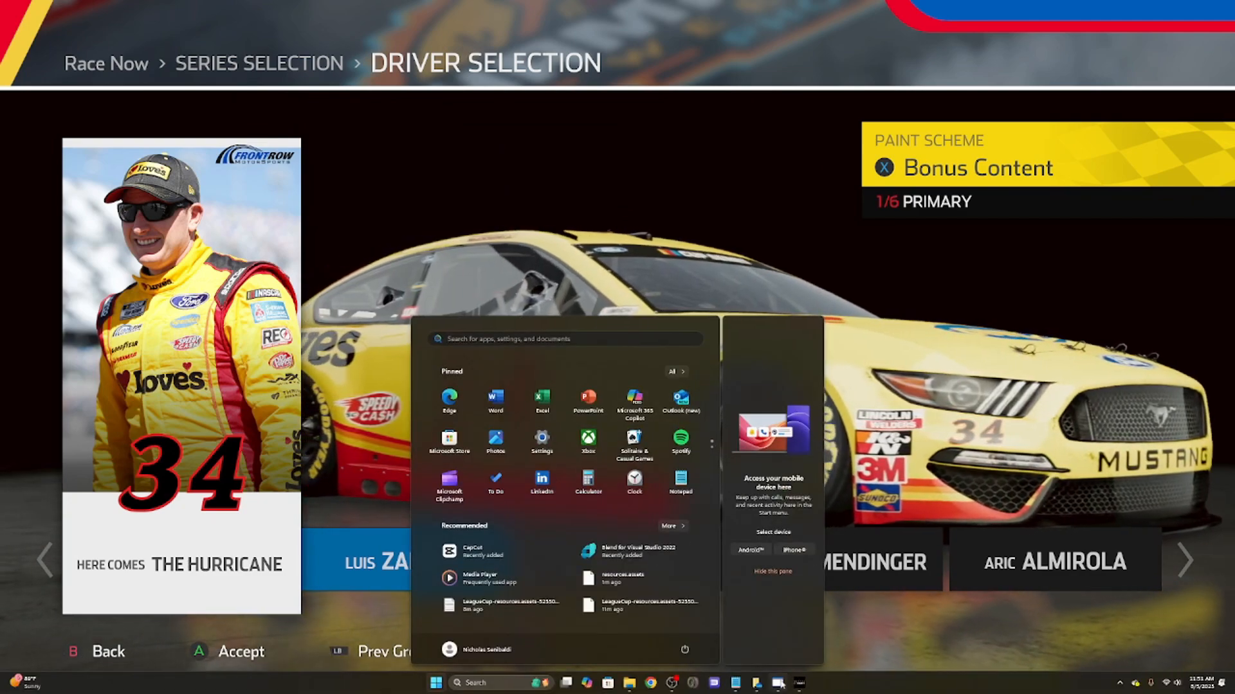
{"action": "left_click", "coordinate": [672, 683]}
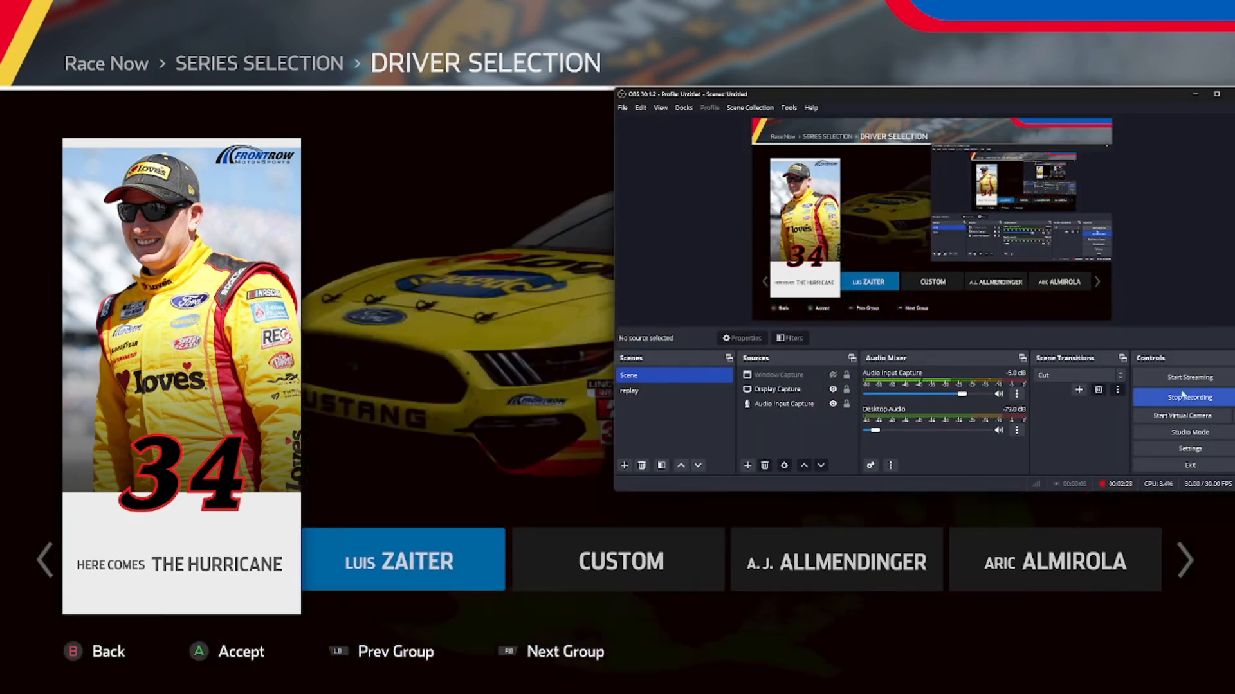
{"action": "left_click", "coordinate": [1181, 398]}
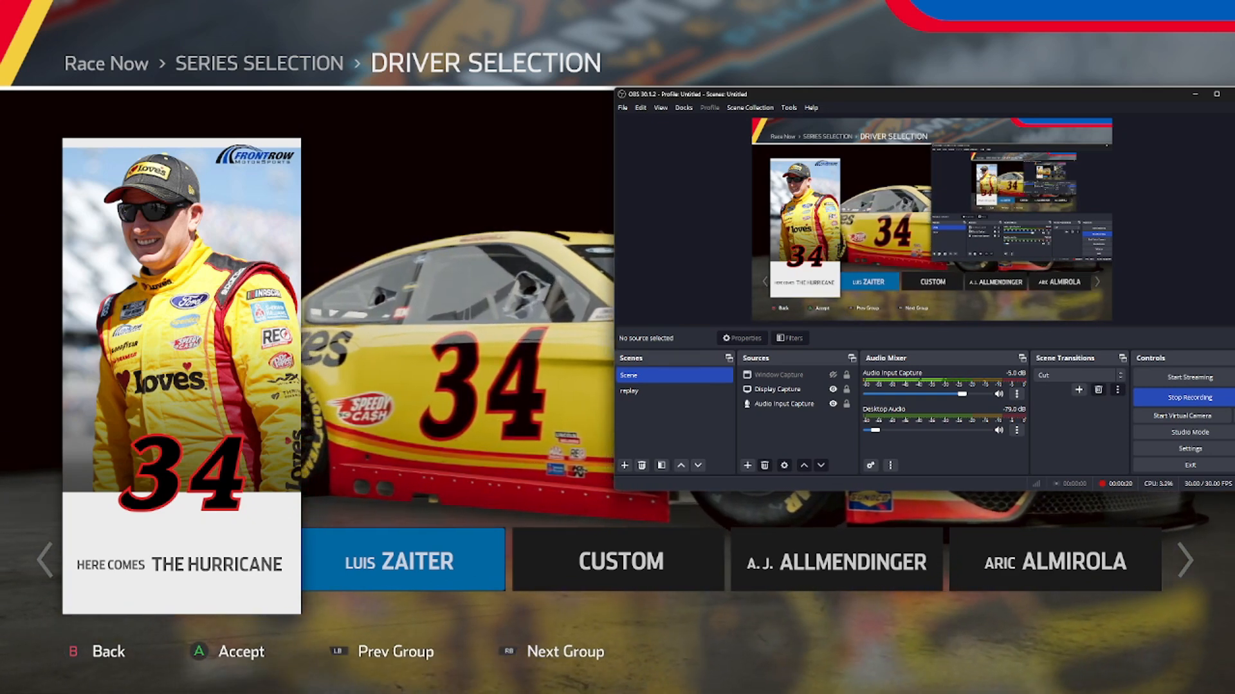
{"action": "key", "text": "super"}
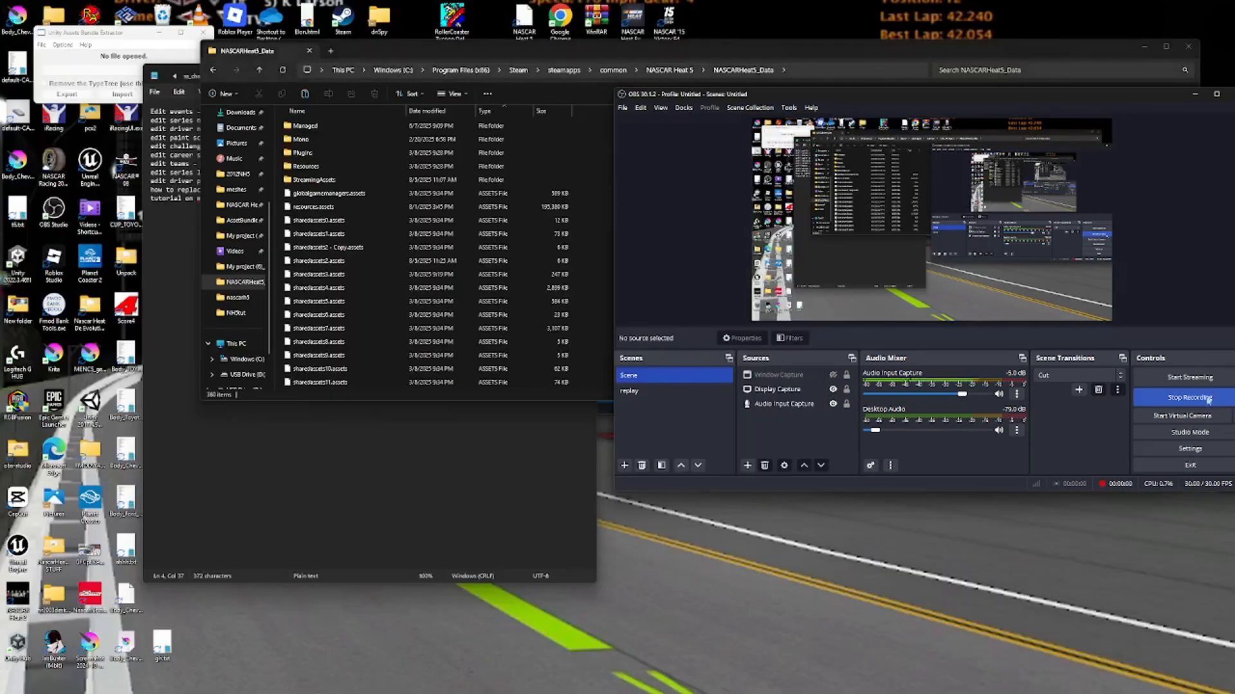
Open alternate_c17_chris_buescher.rab from StreamingAssets/PC/AssetBundles/CarAppearances in Unity Assets Bundle Extractor.
{"action": "left_click", "coordinate": [41, 44]}
{"action": "left_click", "coordinate": [54, 57]}
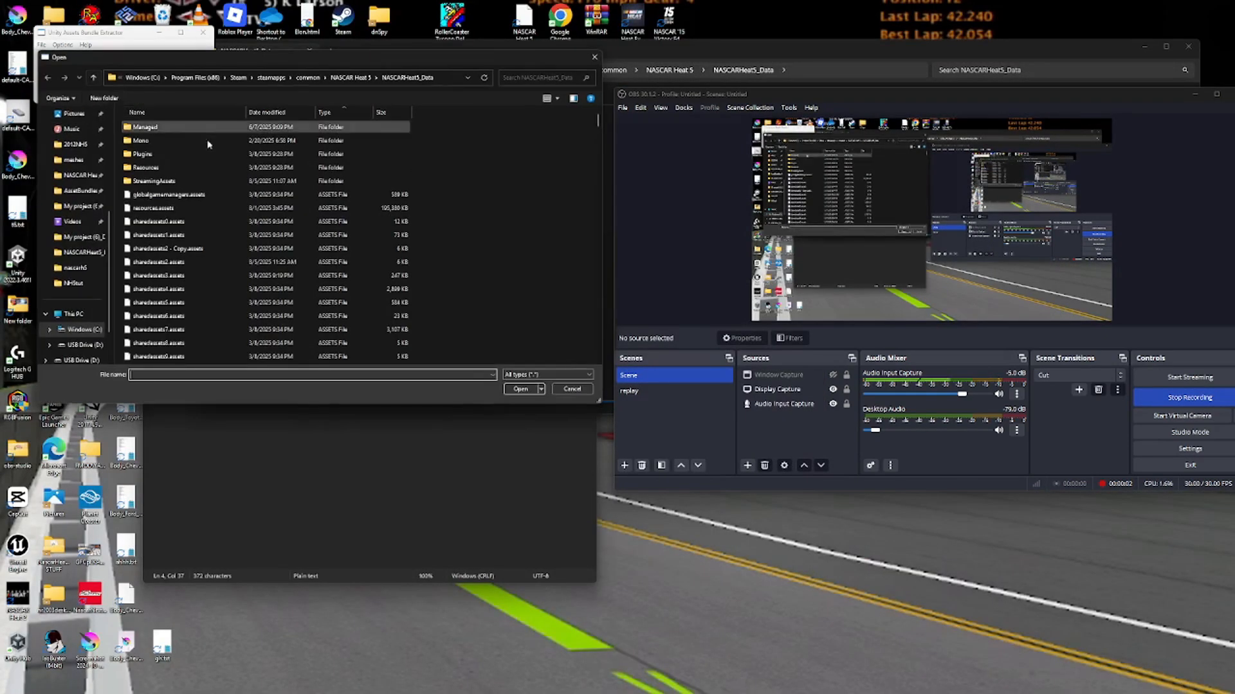
{"action": "left_click", "coordinate": [203, 181]}
{"action": "double_click", "coordinate": [201, 181]}
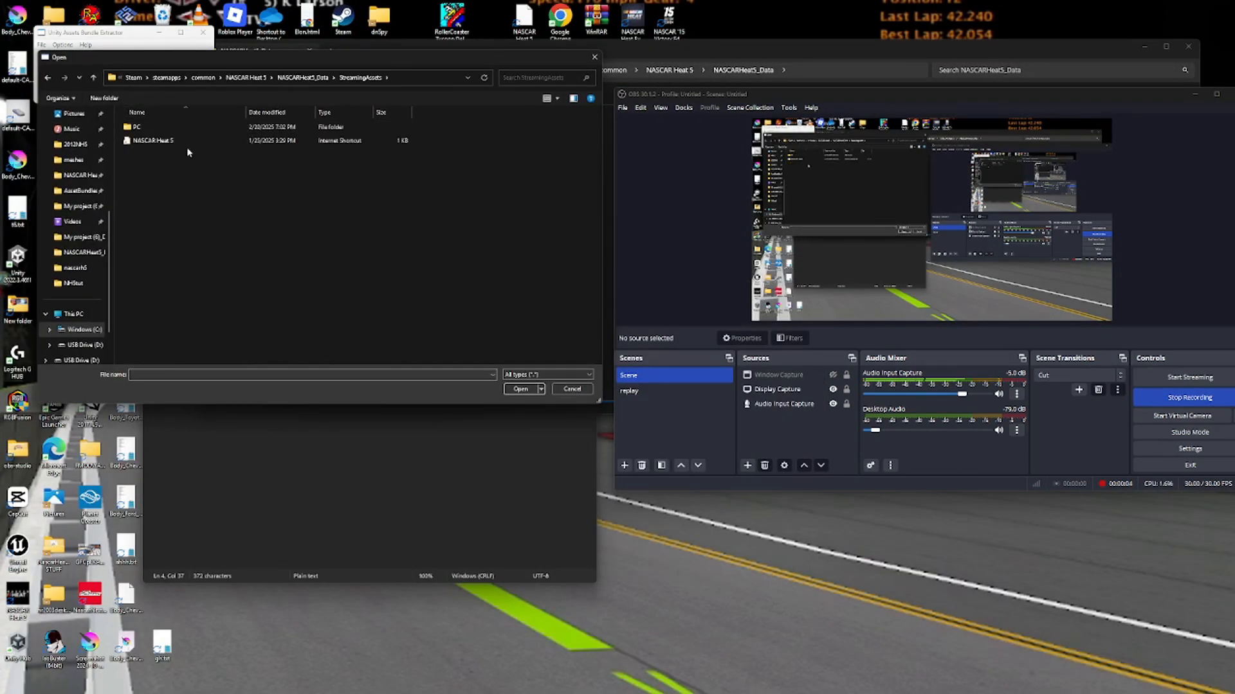
{"action": "double_click", "coordinate": [180, 127]}
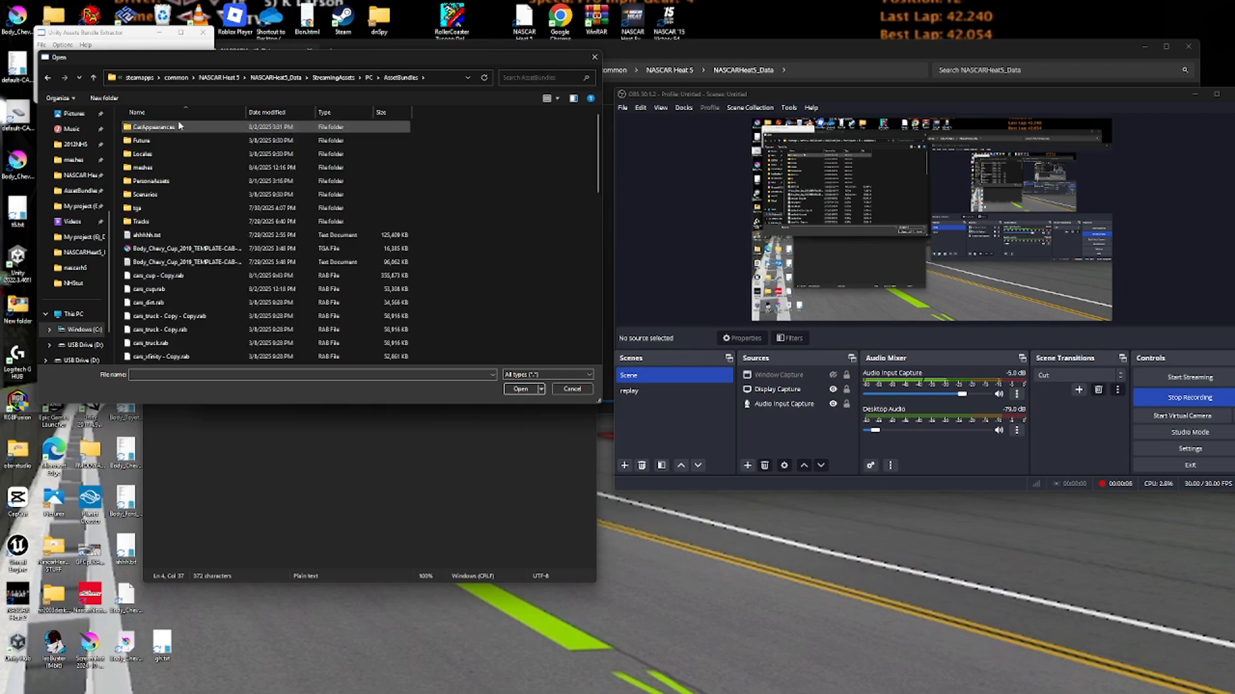
{"action": "double_click", "coordinate": [180, 127]}
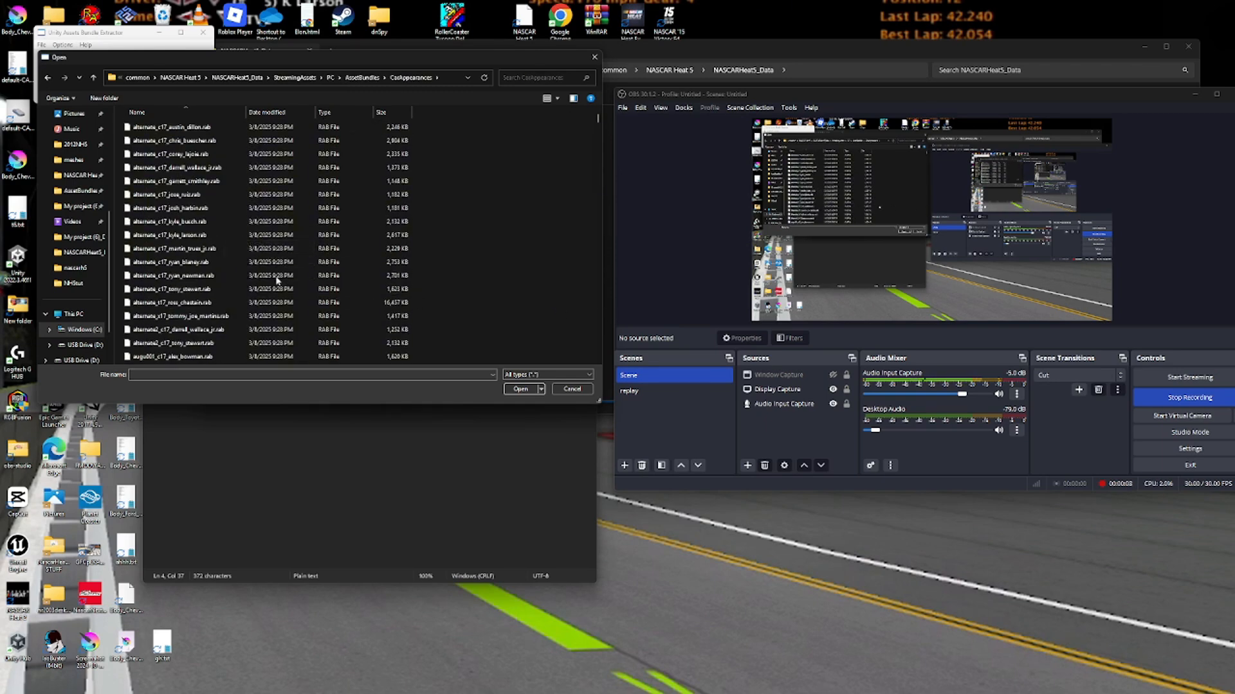
{"action": "left_click", "coordinate": [257, 141]}
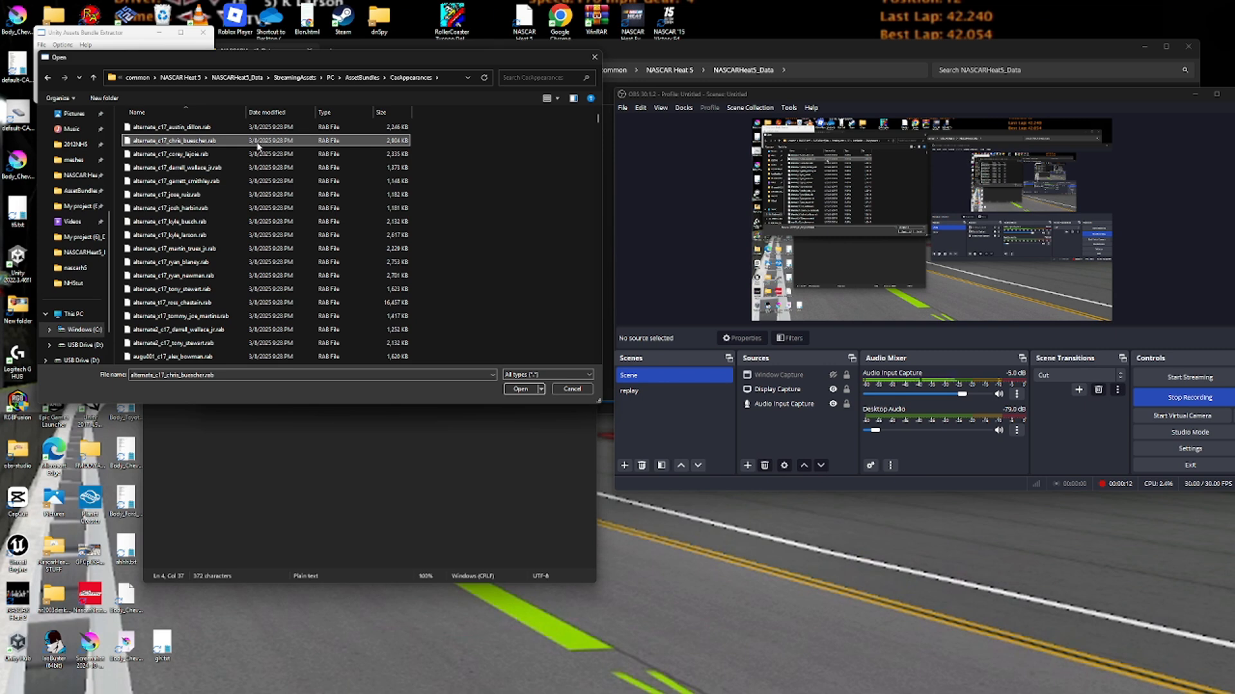
{"action": "double_click", "coordinate": [256, 143]}
Decompress the bundle into a new text file named balls.txt in the CarAppearances folder, overwriting the empty file.
{"action": "left_click", "coordinate": [604, 381]}
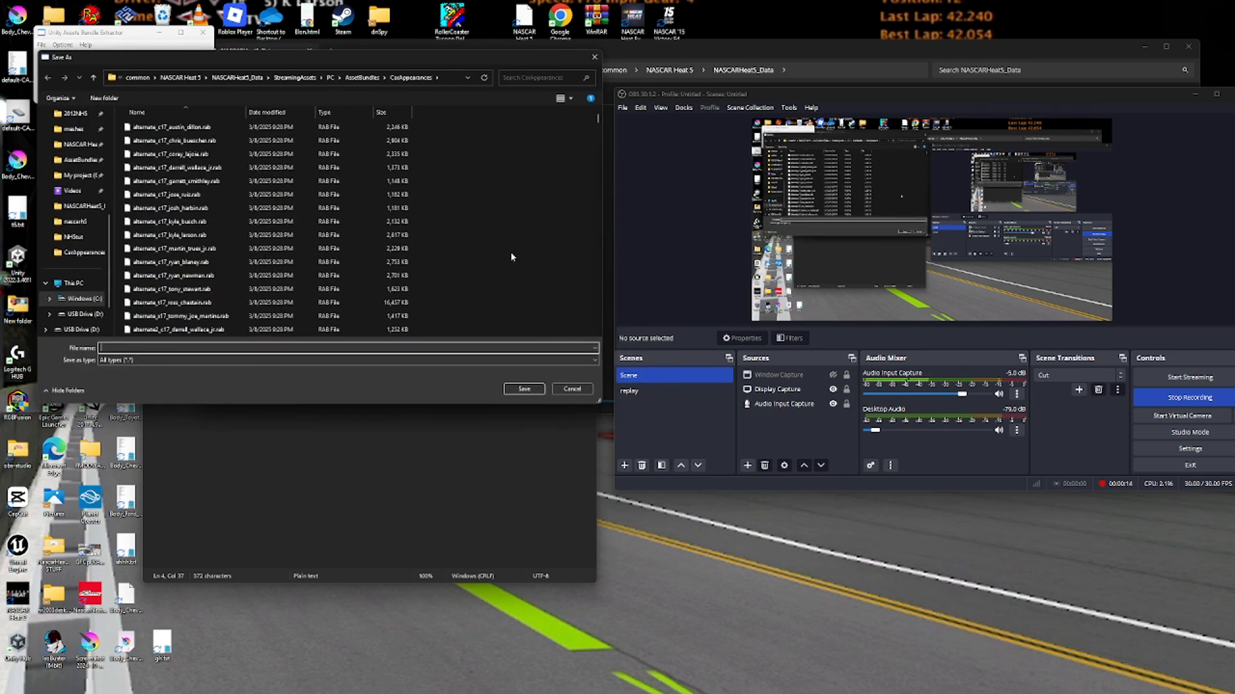
{"action": "right_click", "coordinate": [510, 257]}
{"action": "mouse_move", "coordinate": [566, 354]}
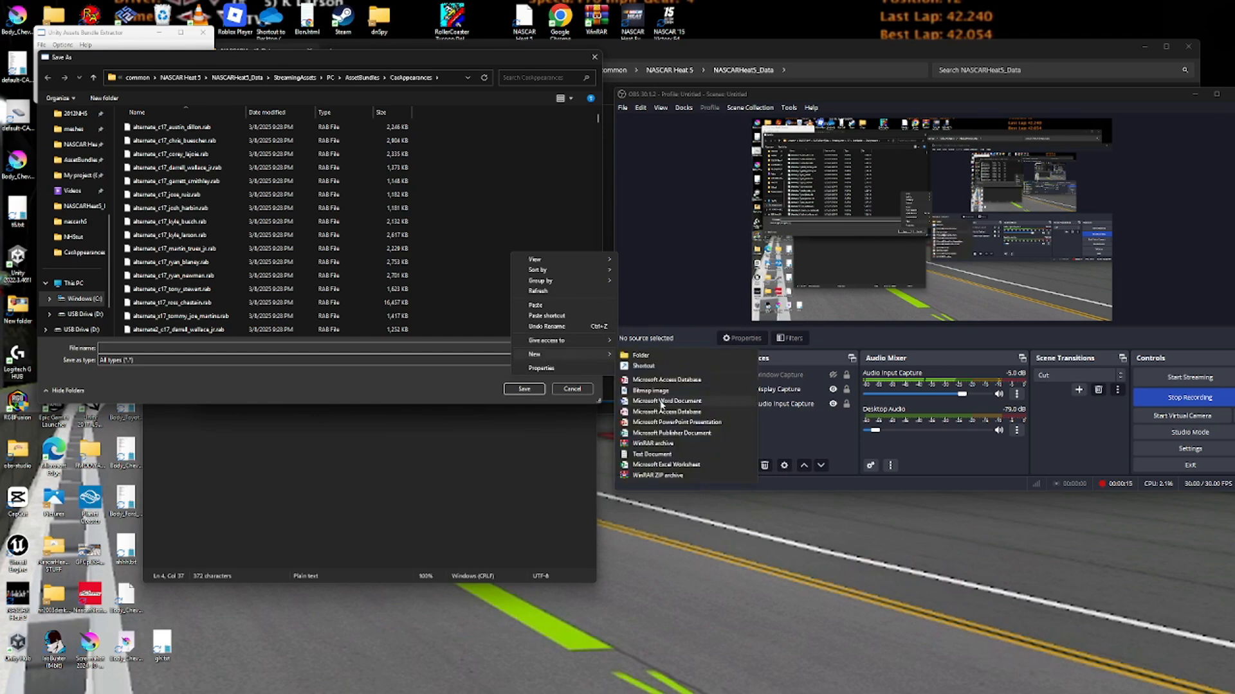
{"action": "left_click", "coordinate": [666, 452]}
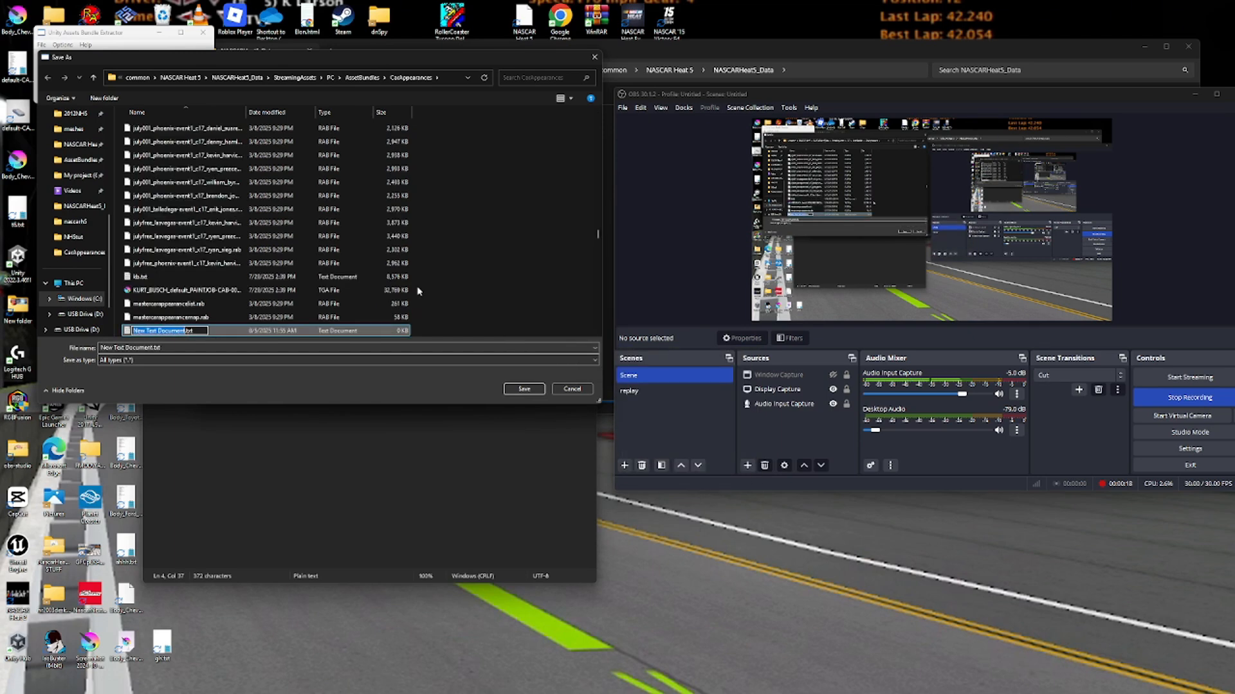
{"action": "type", "text": "kb"}
{"action": "type", "text": "lls"}
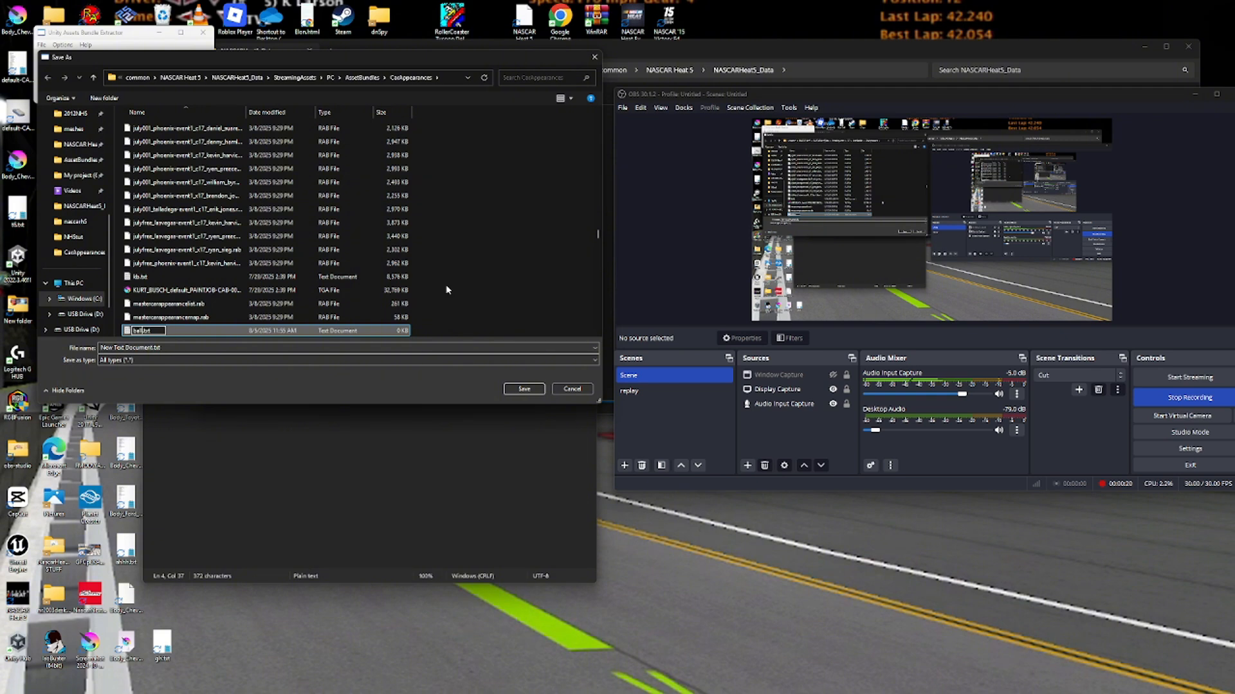
{"action": "key", "text": "Return"}
{"action": "double_click", "coordinate": [185, 125]}
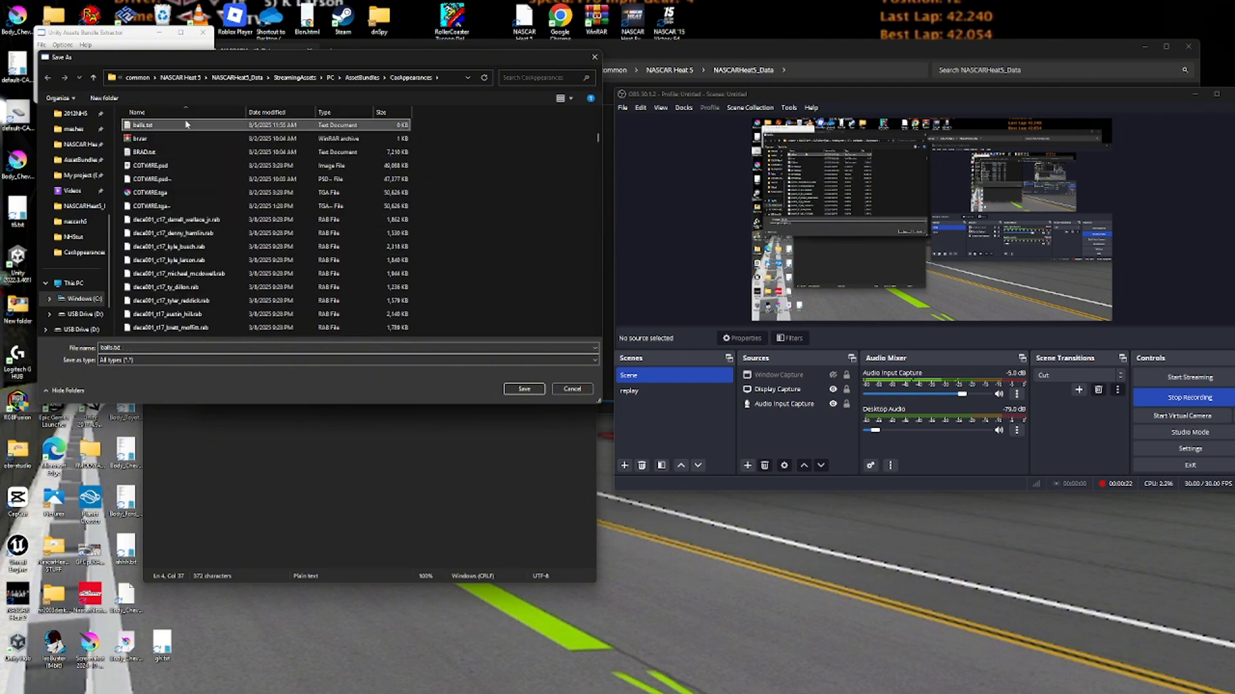
{"action": "left_click", "coordinate": [645, 355]}
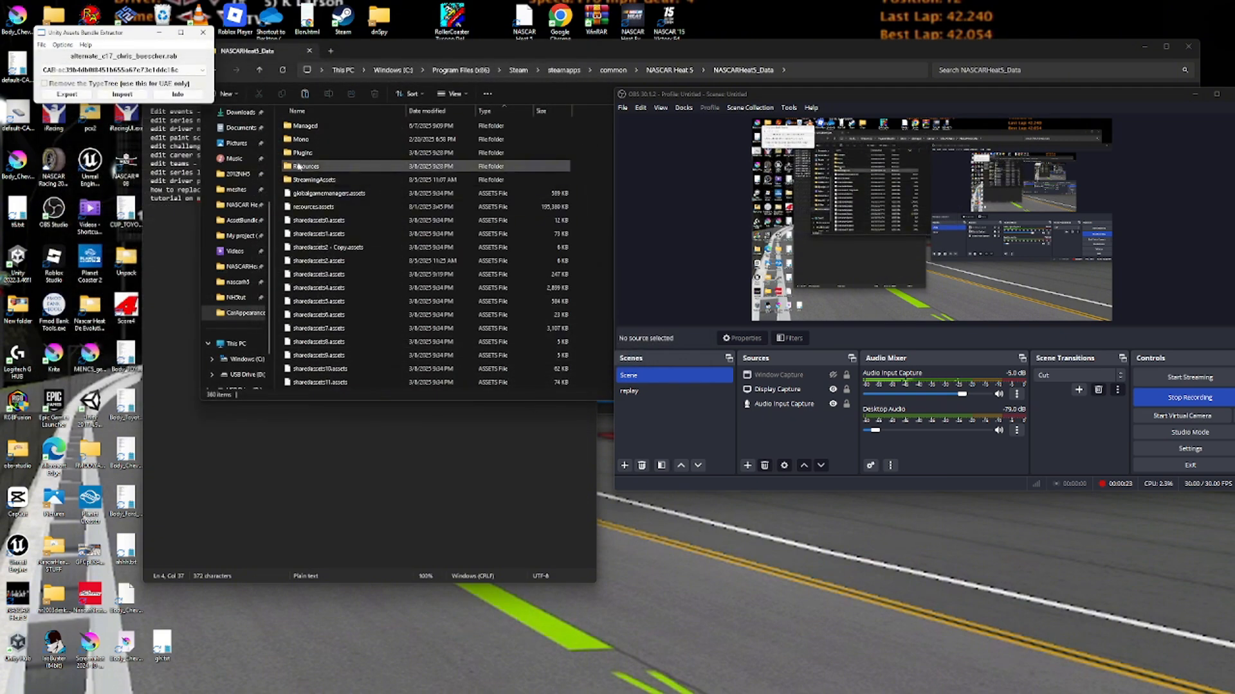
Open the decompressed bundle's asset info and view the TGA export option for the CREWUNIFORM texture without saving a file.
{"action": "left_click", "coordinate": [177, 93]}
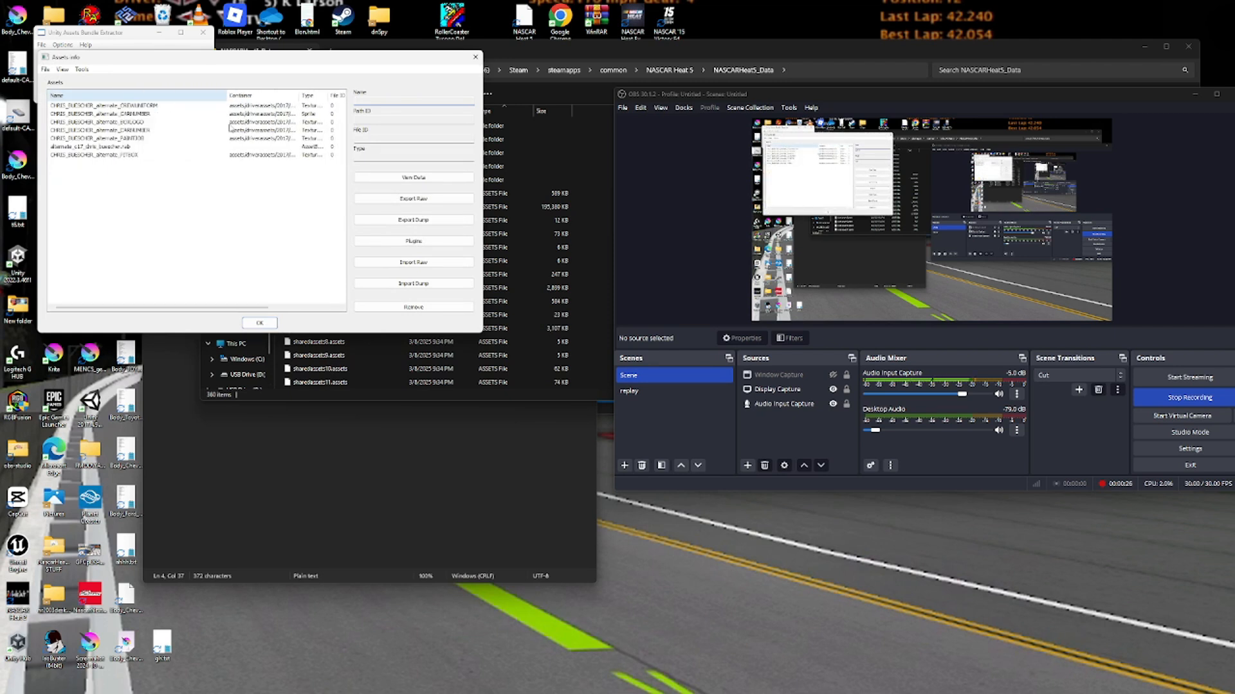
{"action": "left_click", "coordinate": [141, 106]}
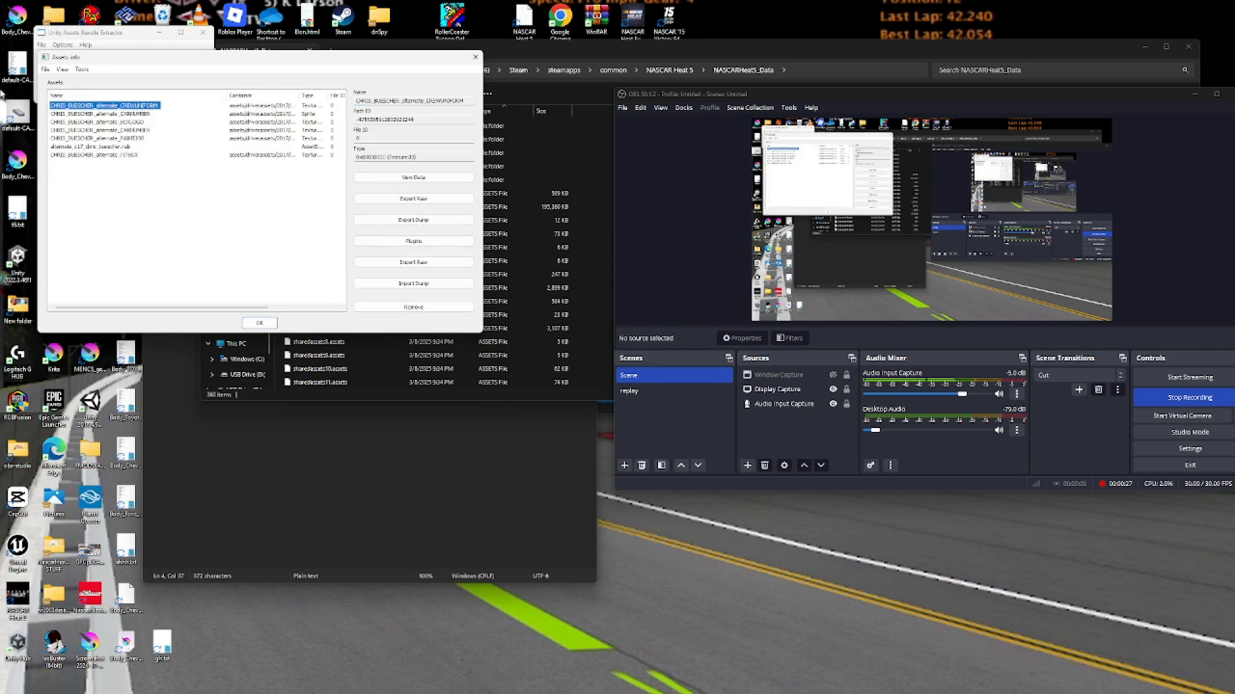
{"action": "left_click", "coordinate": [406, 238]}
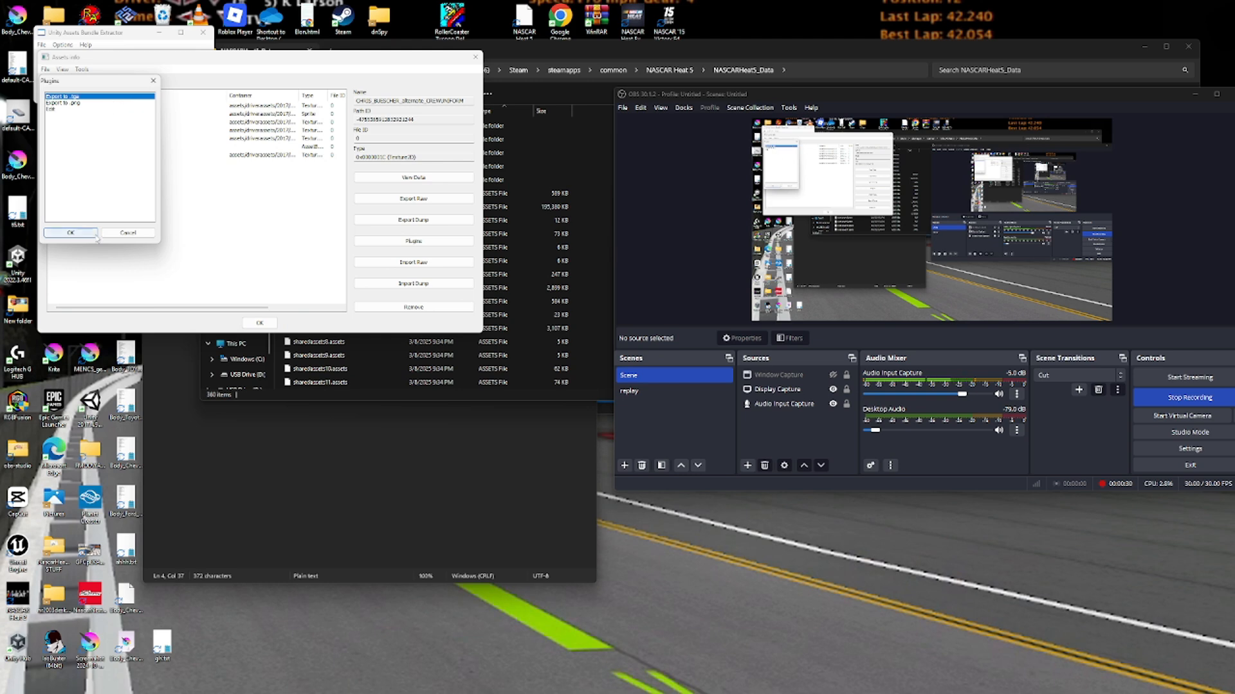
{"action": "left_click", "coordinate": [96, 234]}
{"action": "left_click", "coordinate": [578, 426]}
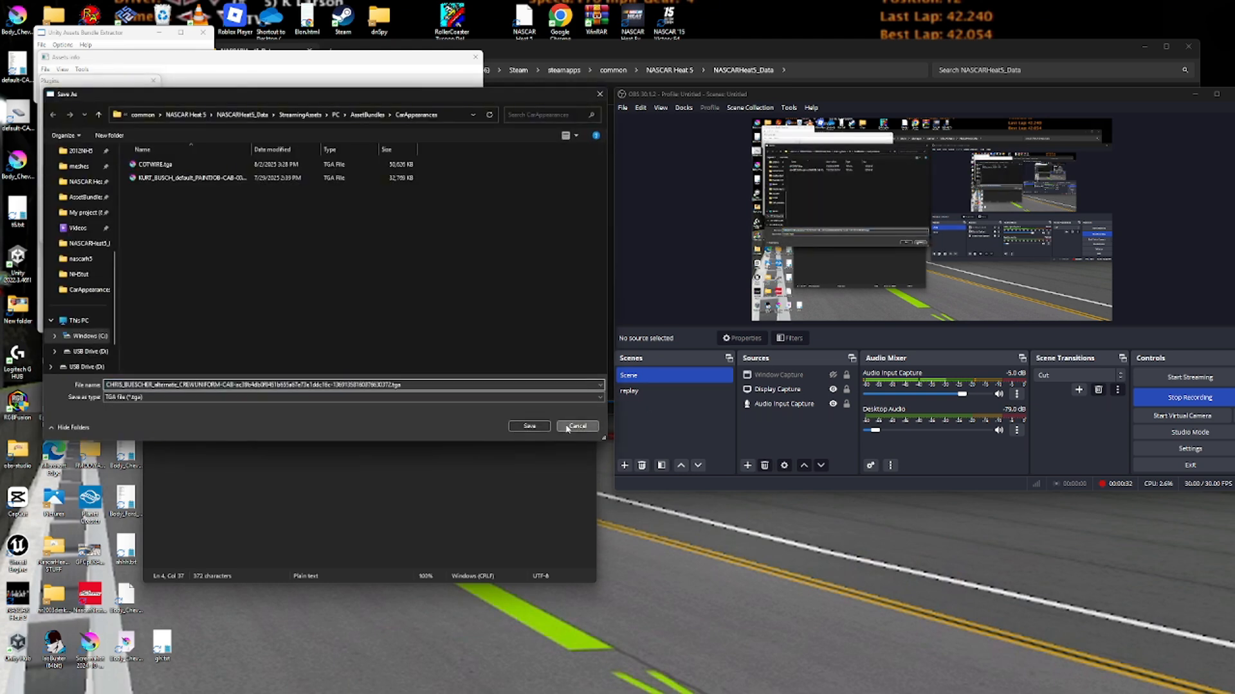
Examine the CARNUMBER sprite and the BOXLOGO, CARNUMBER and PITBOX textures in the bundle's asset list.
{"action": "left_click", "coordinate": [122, 114]}
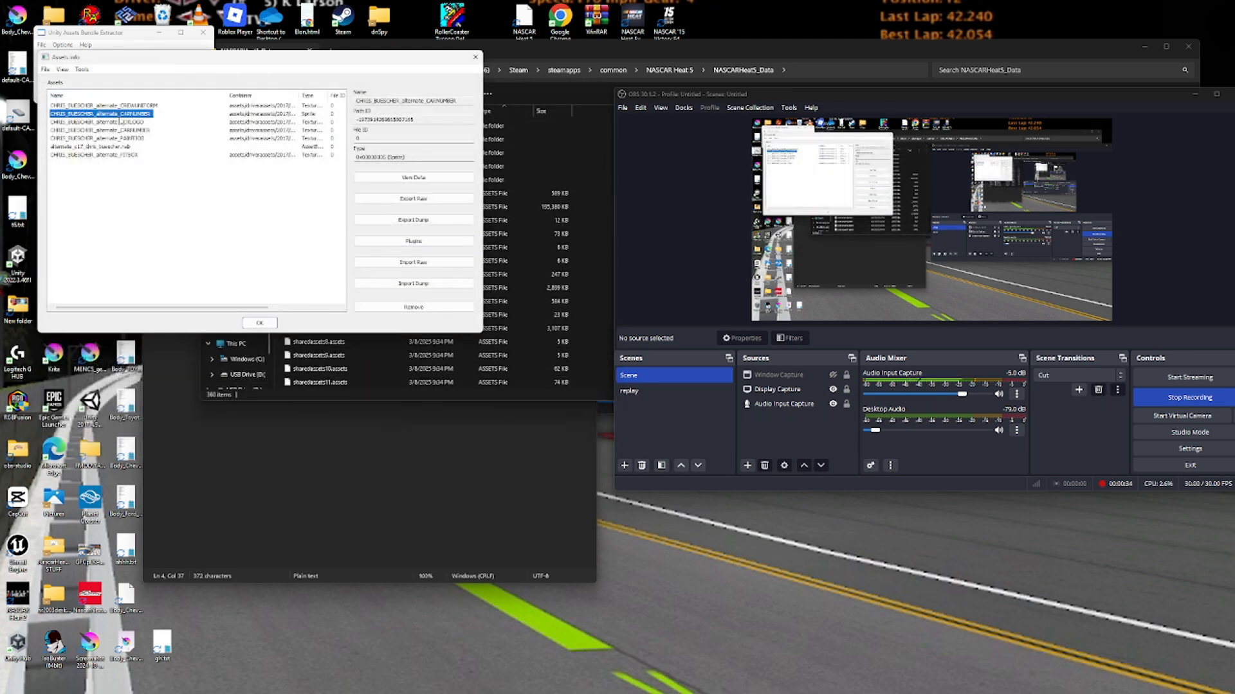
{"action": "left_click", "coordinate": [137, 122]}
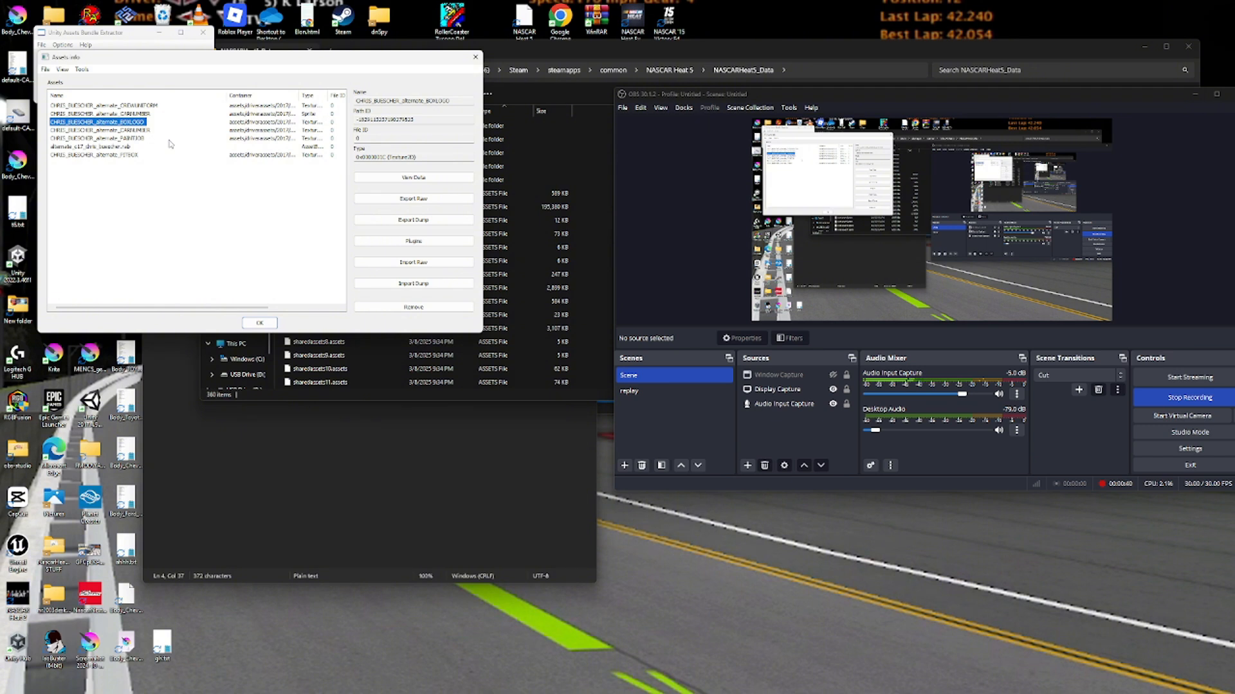
{"action": "left_click", "coordinate": [138, 131]}
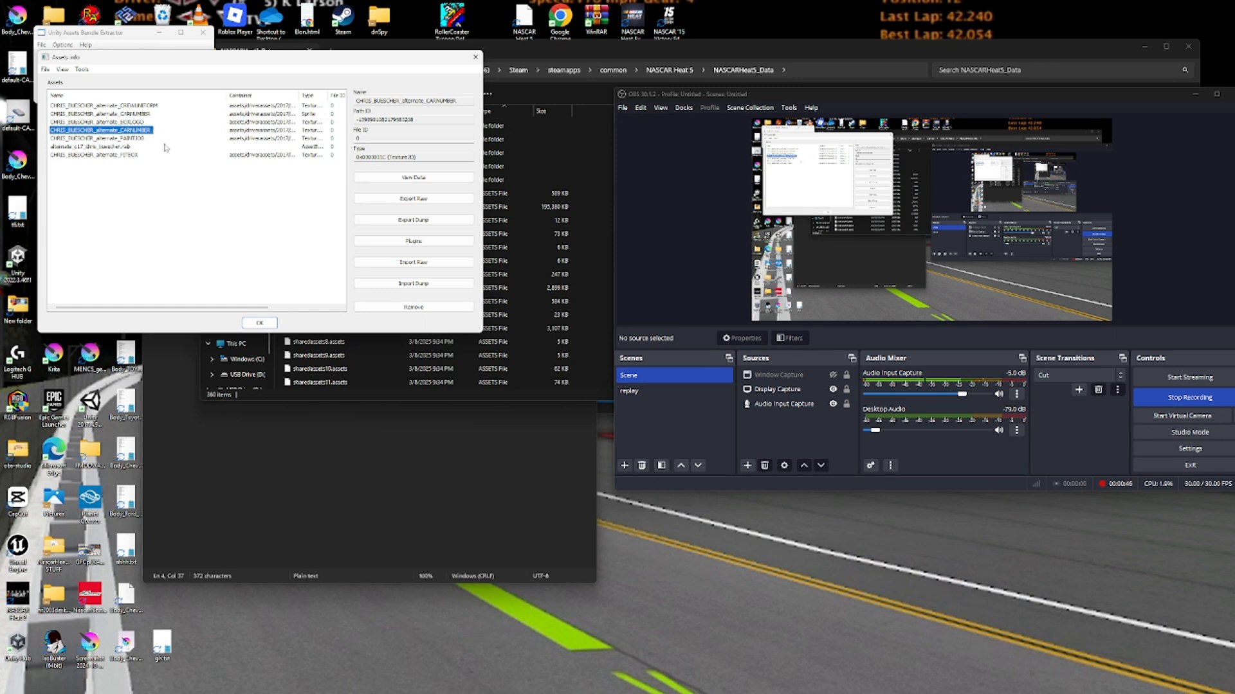
{"action": "left_click_drag", "start_coordinate": [157, 133], "coordinate": [80, 130]}
{"action": "left_click", "coordinate": [282, 139]}
{"action": "left_click", "coordinate": [130, 132]}
{"action": "left_click", "coordinate": [104, 156]}
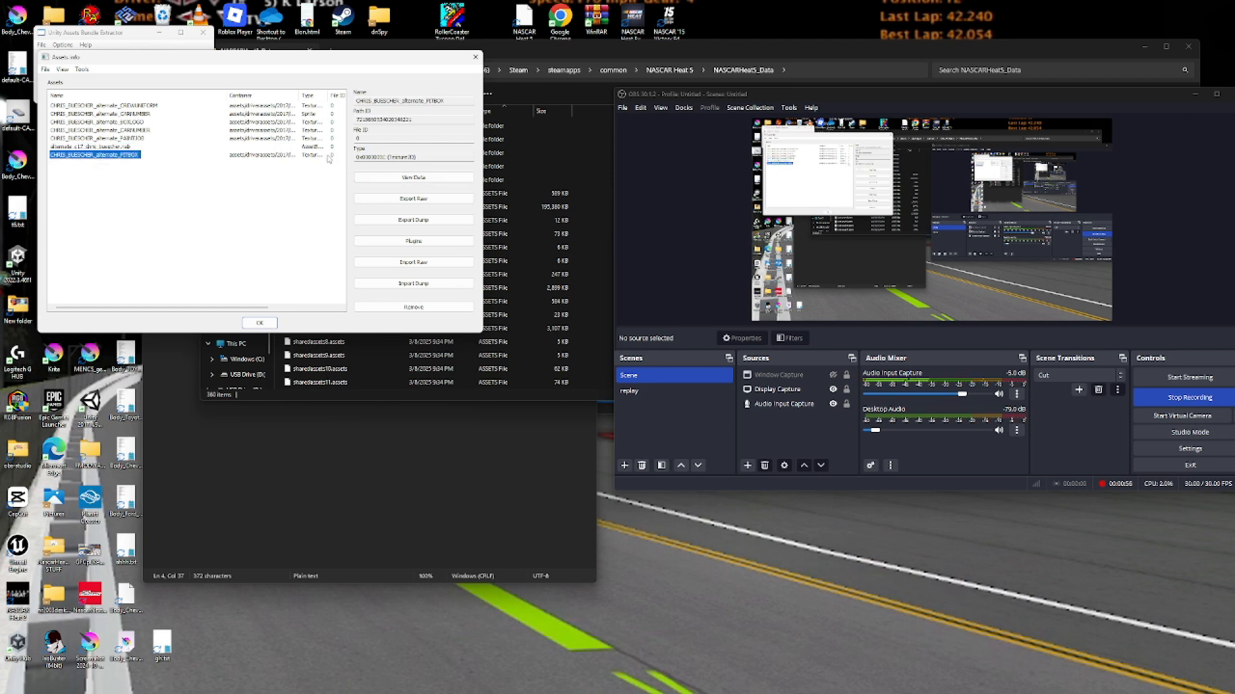
{"action": "left_click", "coordinate": [287, 158]}
{"action": "left_click", "coordinate": [127, 154]}
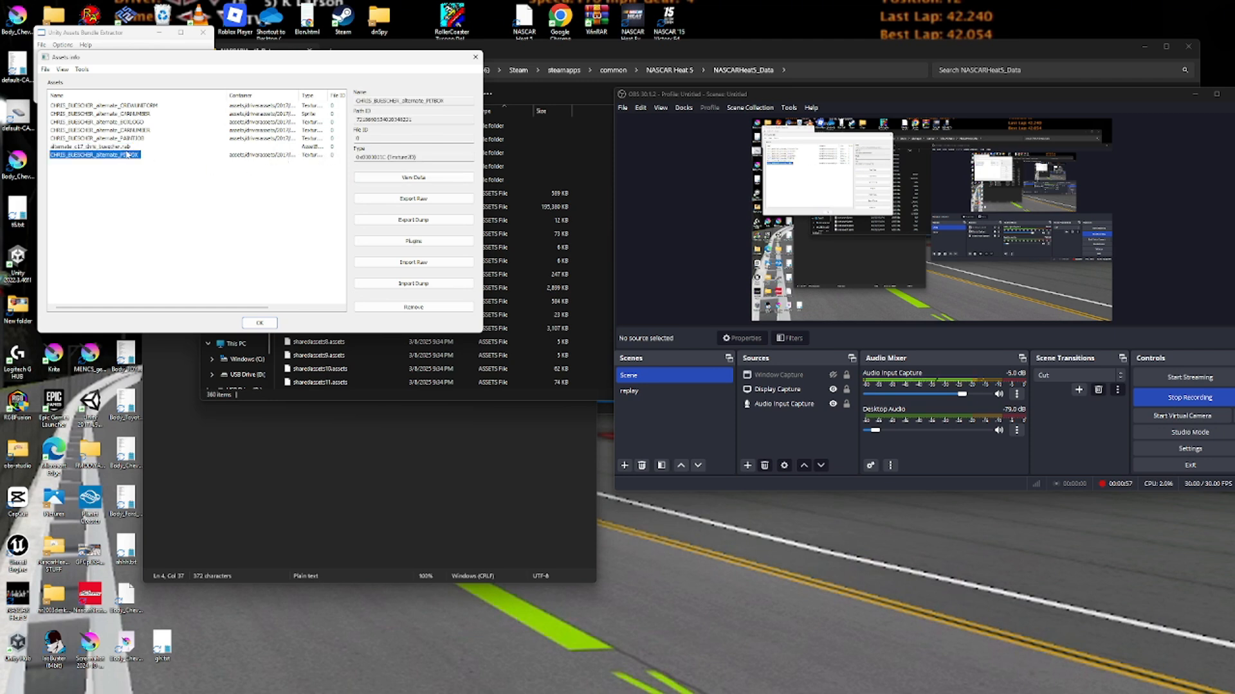
{"action": "left_click", "coordinate": [178, 159]}
{"action": "left_click", "coordinate": [89, 154]}
Export the CHRIS_BUESCHER_alternate_PAINTJOB texture as a TGA file into the NH5tut folder.
{"action": "left_click", "coordinate": [125, 138]}
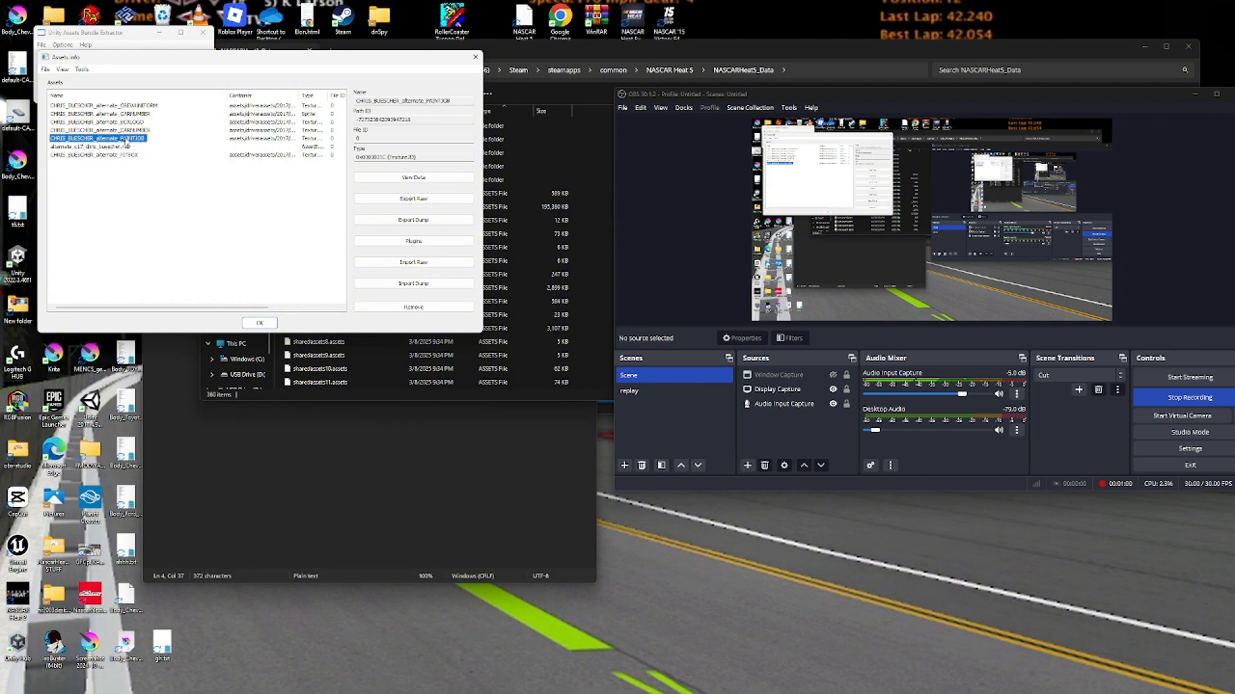
{"action": "left_click", "coordinate": [432, 243]}
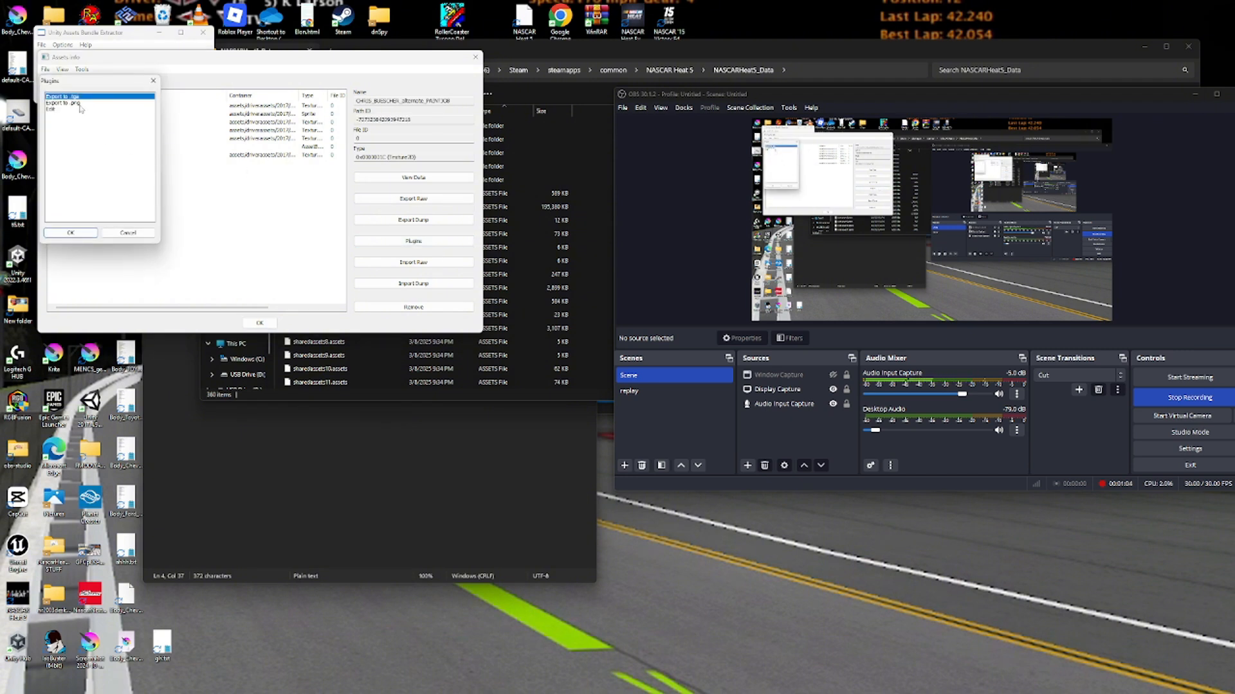
{"action": "left_click", "coordinate": [72, 232]}
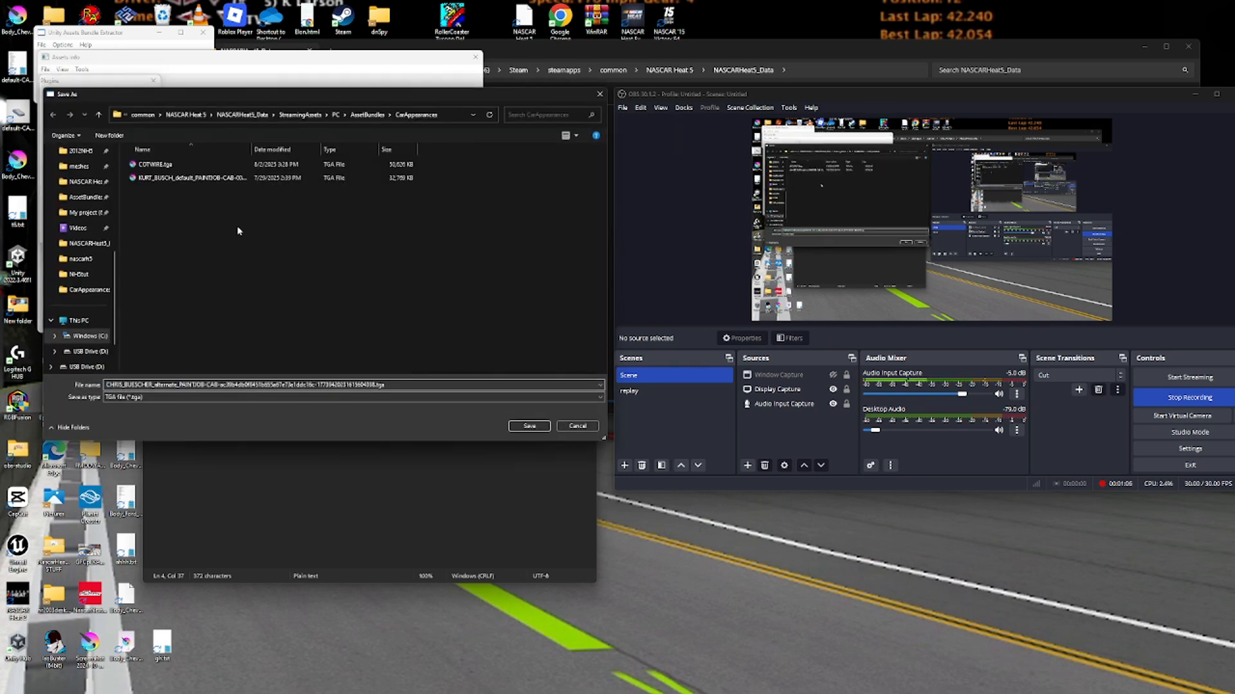
{"action": "scroll", "coordinate": [97, 237], "scroll_direction": "up", "scroll_amount": 1}
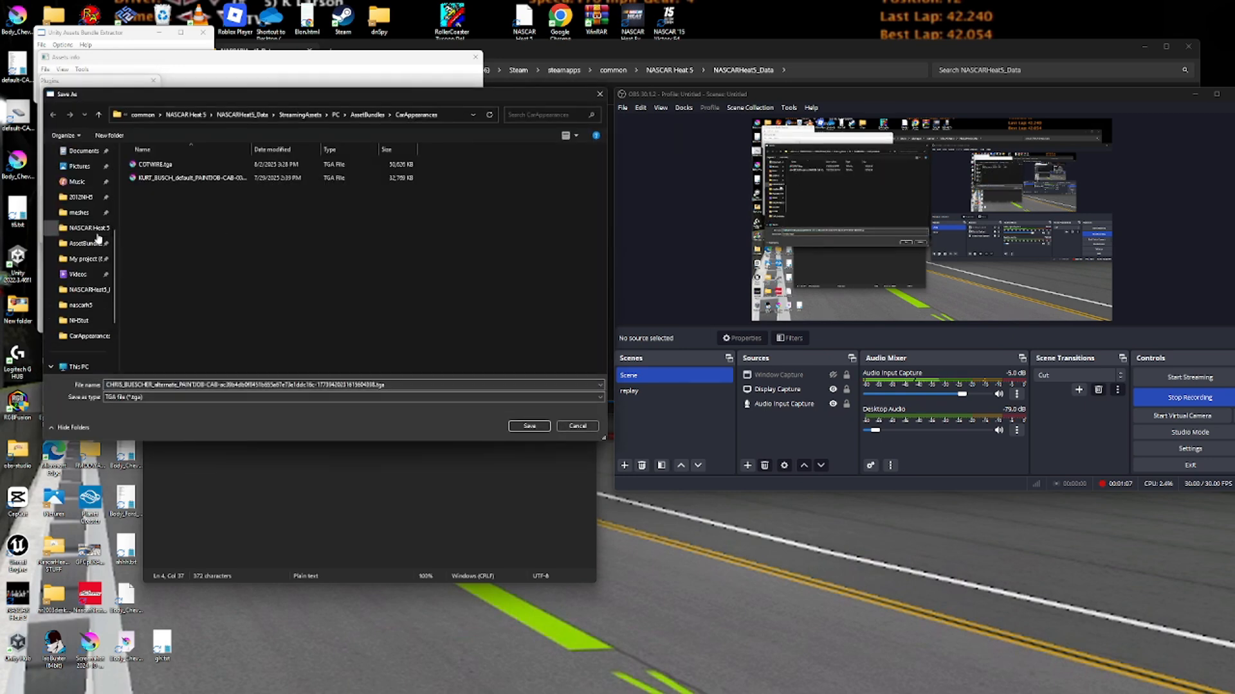
{"action": "left_click", "coordinate": [96, 325]}
{"action": "left_click", "coordinate": [547, 426]}
Browse to the NH5tut folder in File Explorer and open the exported PAINTJOB TGA in Krita.
{"action": "left_click", "coordinate": [572, 54]}
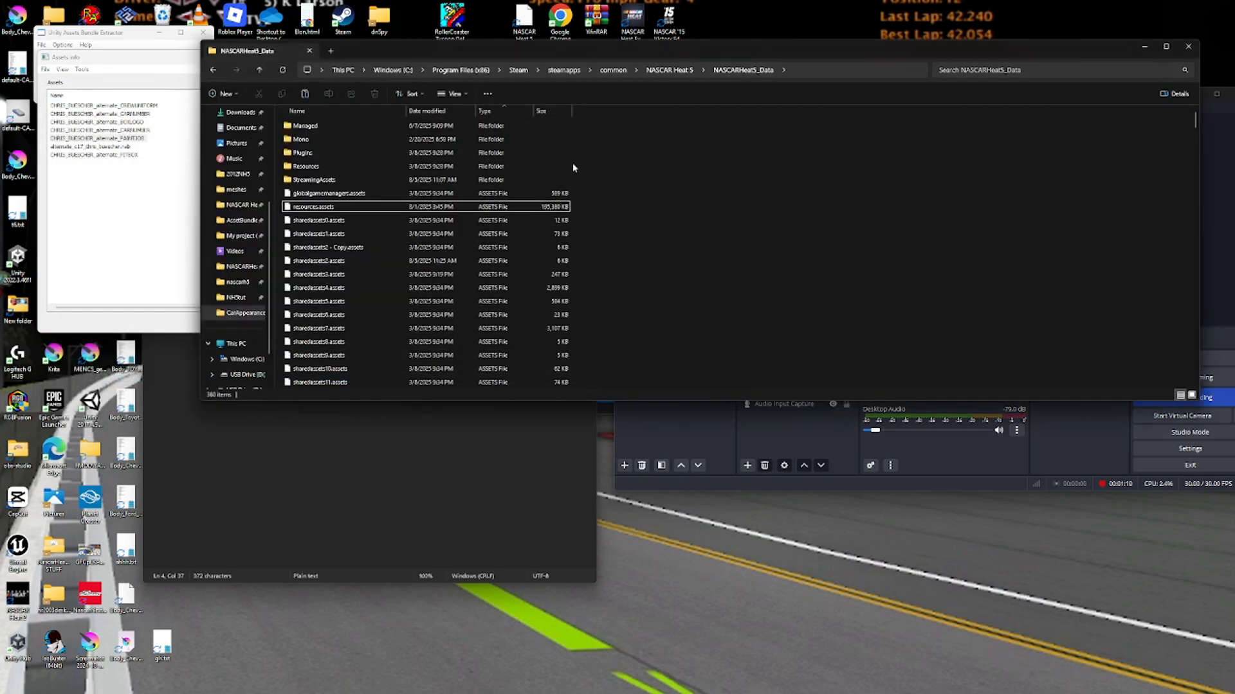
{"action": "left_click", "coordinate": [236, 297]}
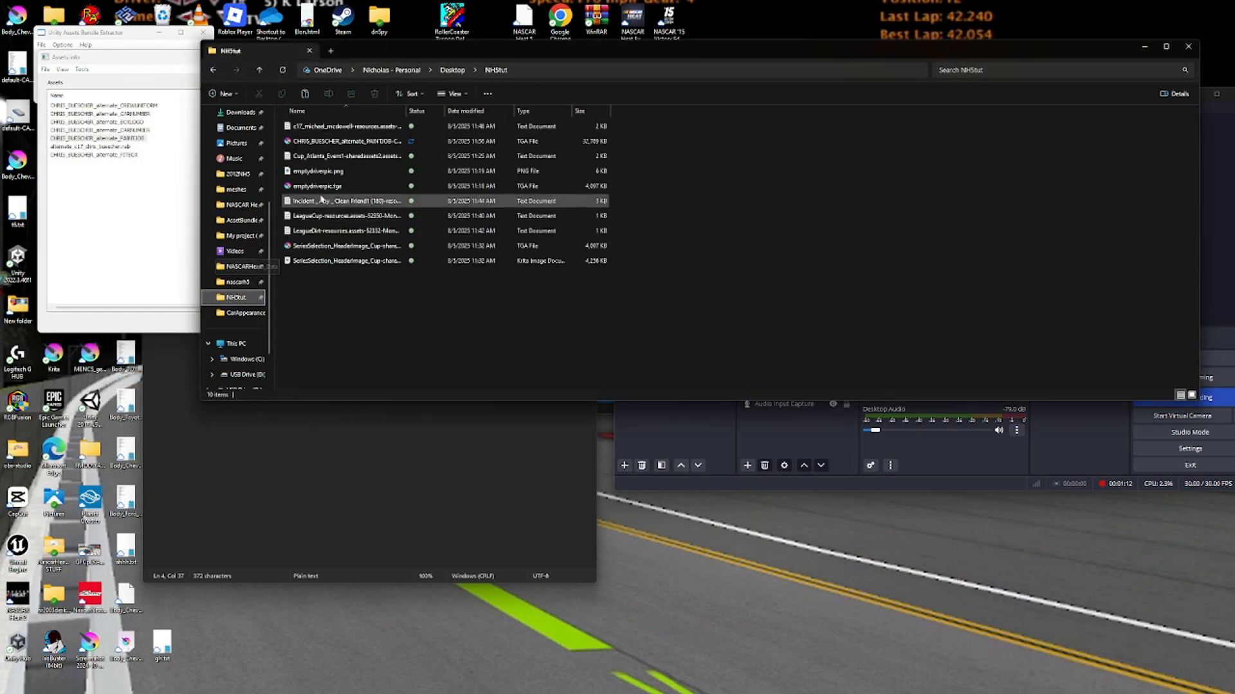
{"action": "double_click", "coordinate": [344, 142]}
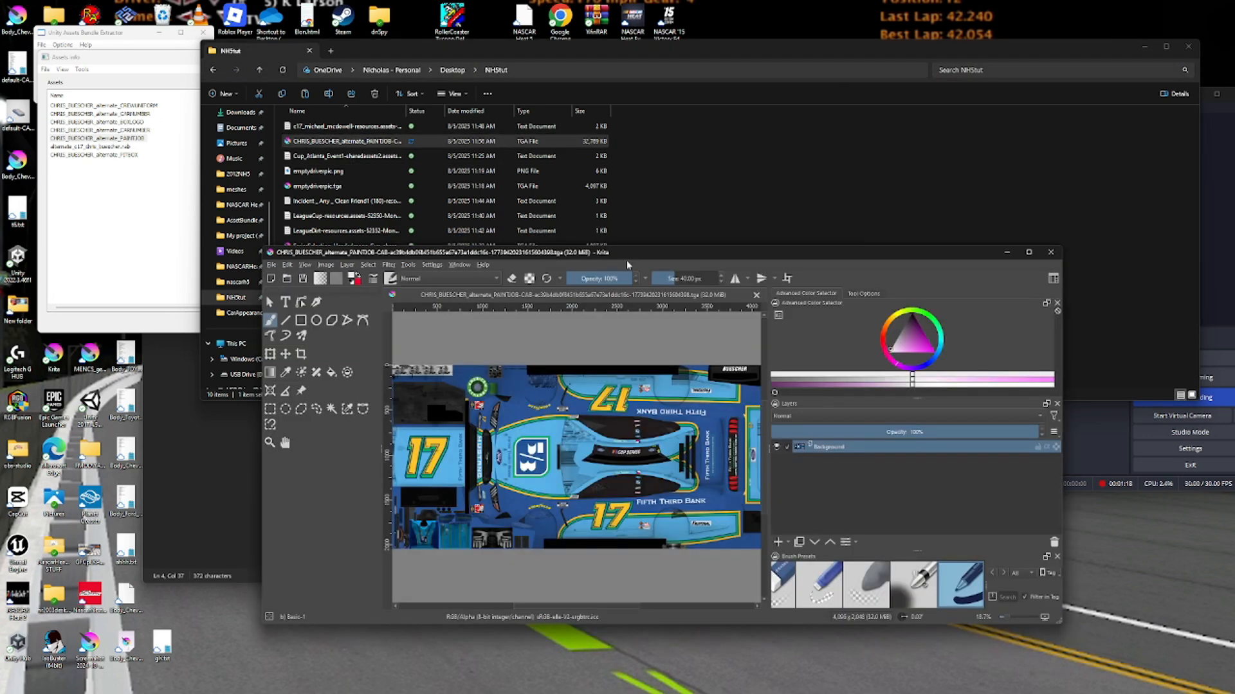
{"action": "left_click_drag", "start_coordinate": [624, 248], "coordinate": [624, 203]}
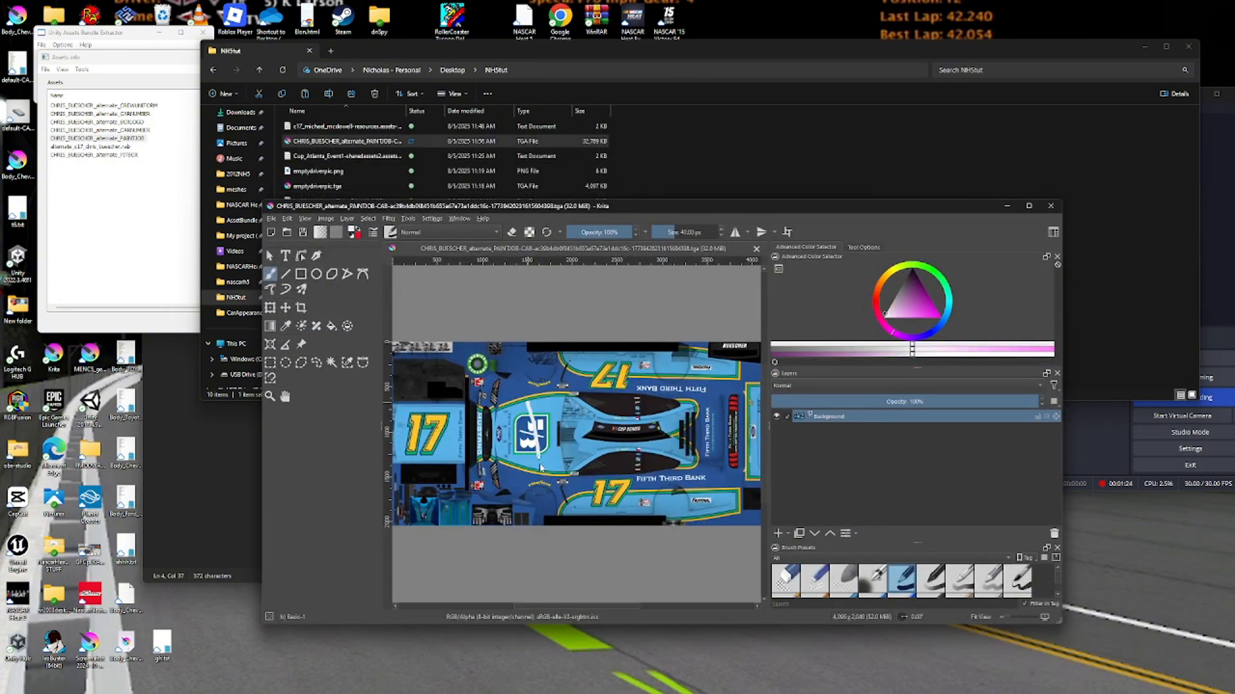
Try brush strokes over the hood logo and a bucket fill on the paint scheme texture, undoing both.
{"action": "left_click_drag", "start_coordinate": [529, 441], "coordinate": [530, 444]}
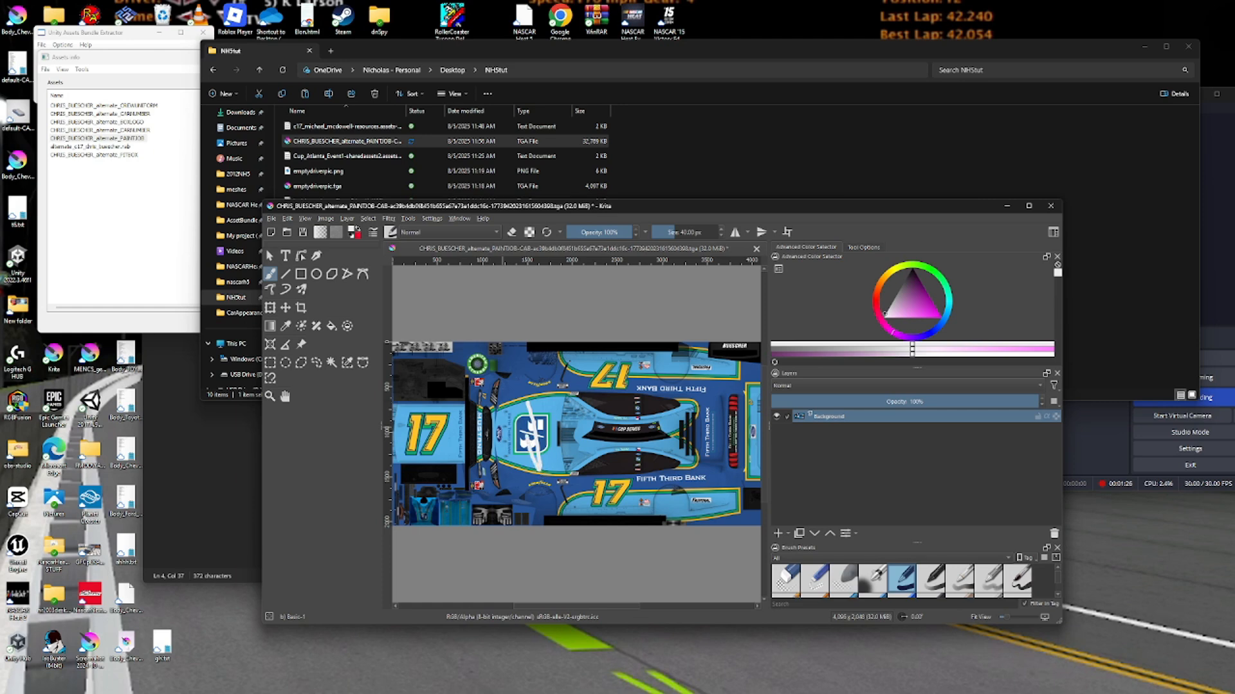
{"action": "key", "text": "ctrl+z"}
{"action": "key", "text": "ctrl+plus"}
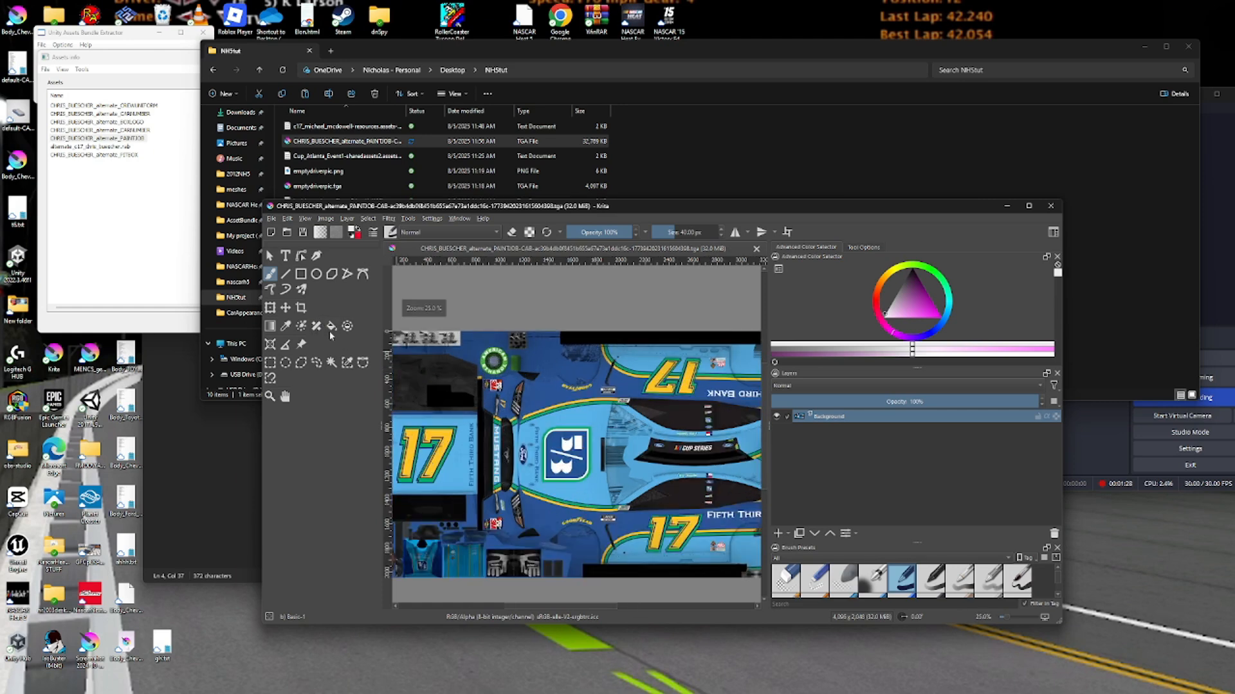
{"action": "left_click", "coordinate": [332, 327]}
{"action": "left_click", "coordinate": [696, 559]}
{"action": "scroll", "coordinate": [695, 560], "scroll_direction": "down", "scroll_amount": 1}
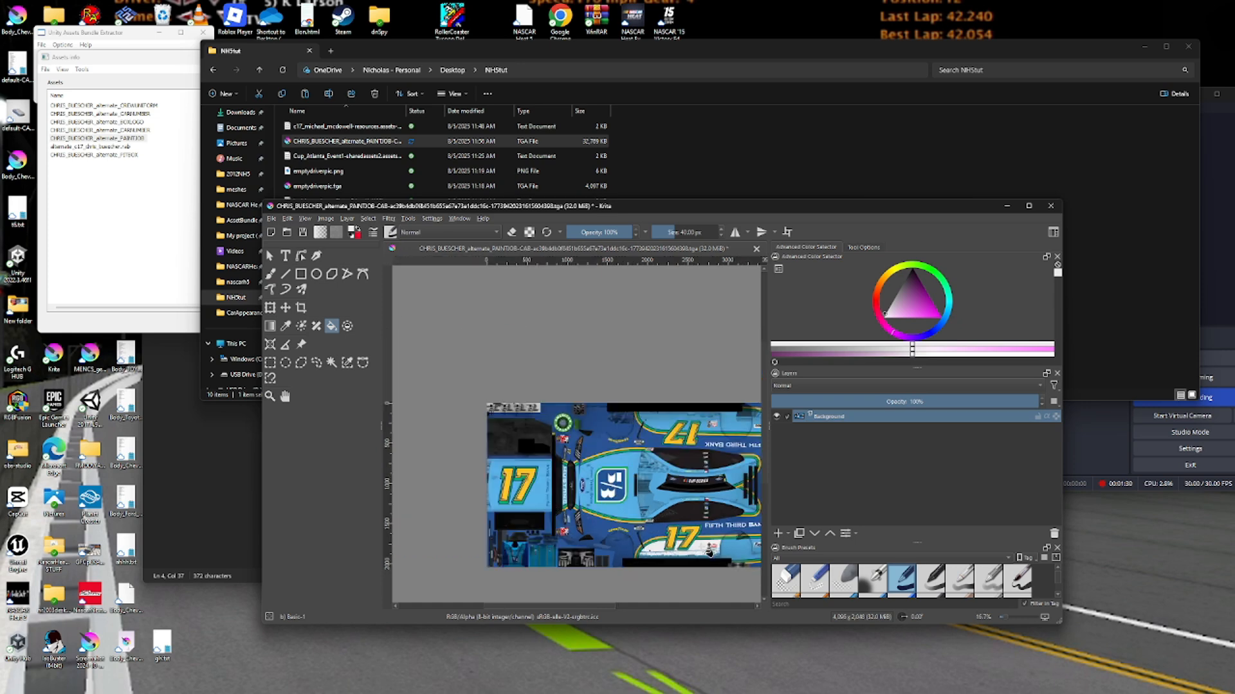
{"action": "key", "text": "ctrl+z"}
{"action": "scroll", "coordinate": [708, 538], "scroll_direction": "up", "scroll_amount": 2}
{"action": "left_click_drag", "start_coordinate": [708, 538], "coordinate": [622, 408]}
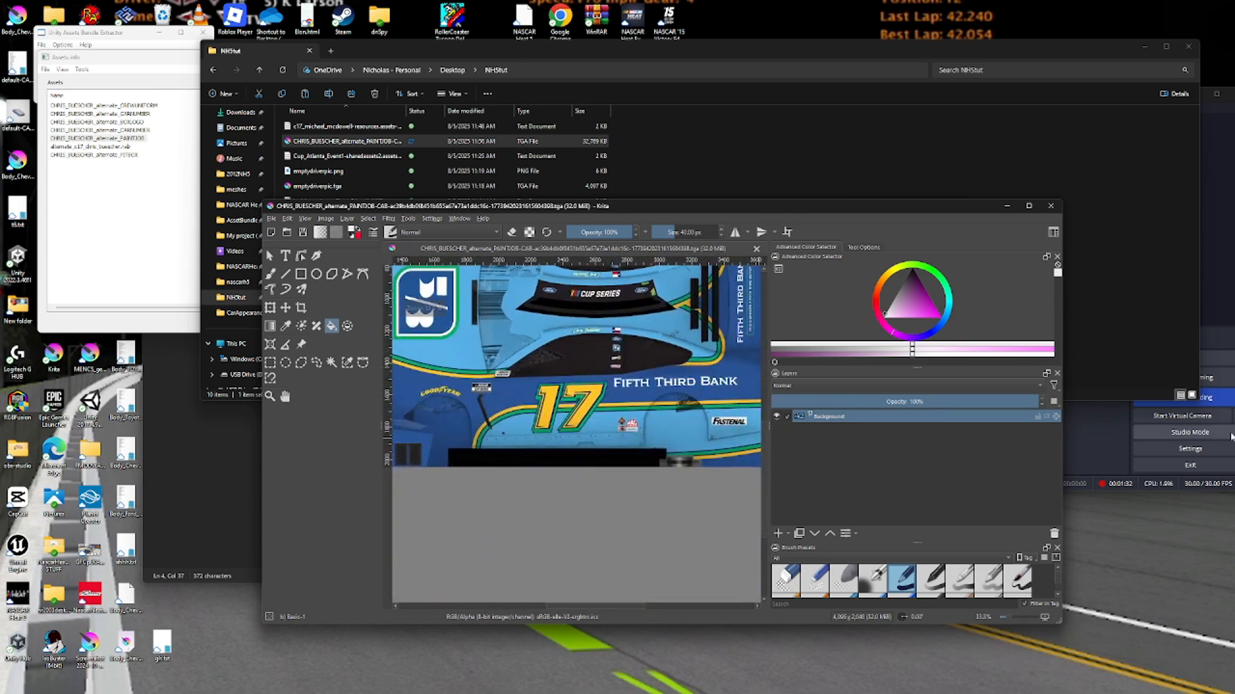
{"action": "left_click", "coordinate": [1223, 398]}
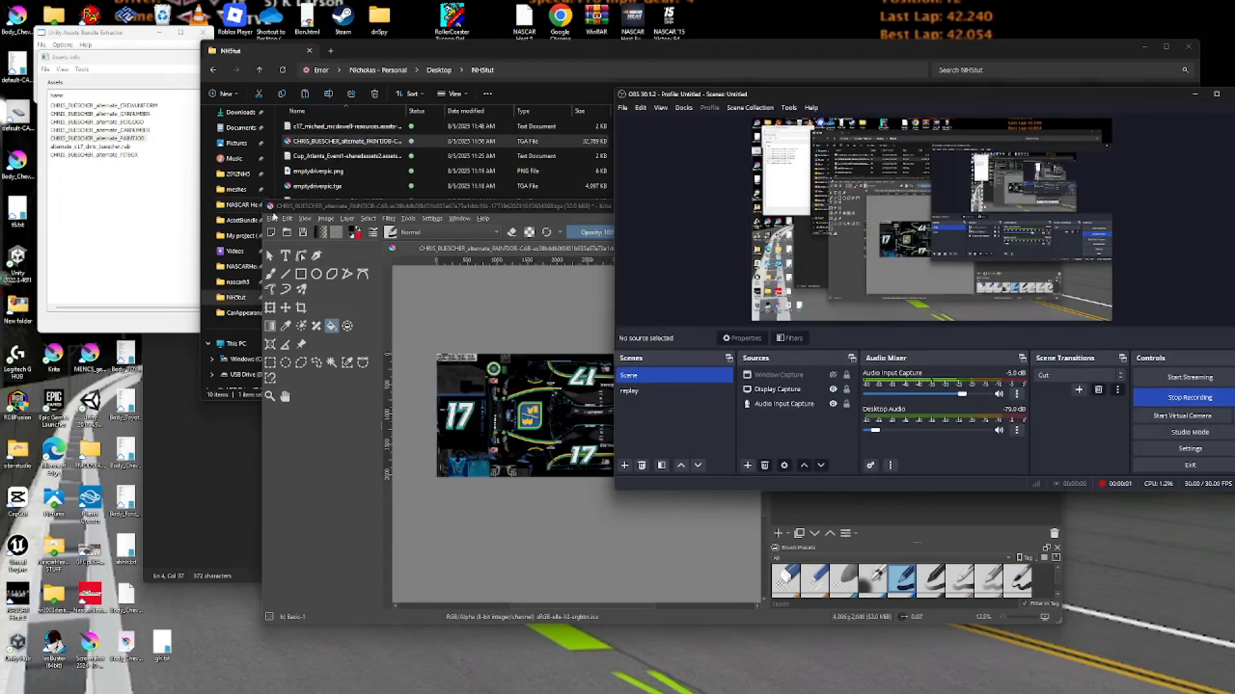
Delete the old PAINTJOB TGA in NH5tut and save the recoloured texture there as TGA under the same name.
{"action": "left_click", "coordinate": [270, 218]}
{"action": "left_click", "coordinate": [302, 278]}
{"action": "left_click", "coordinate": [474, 415]}
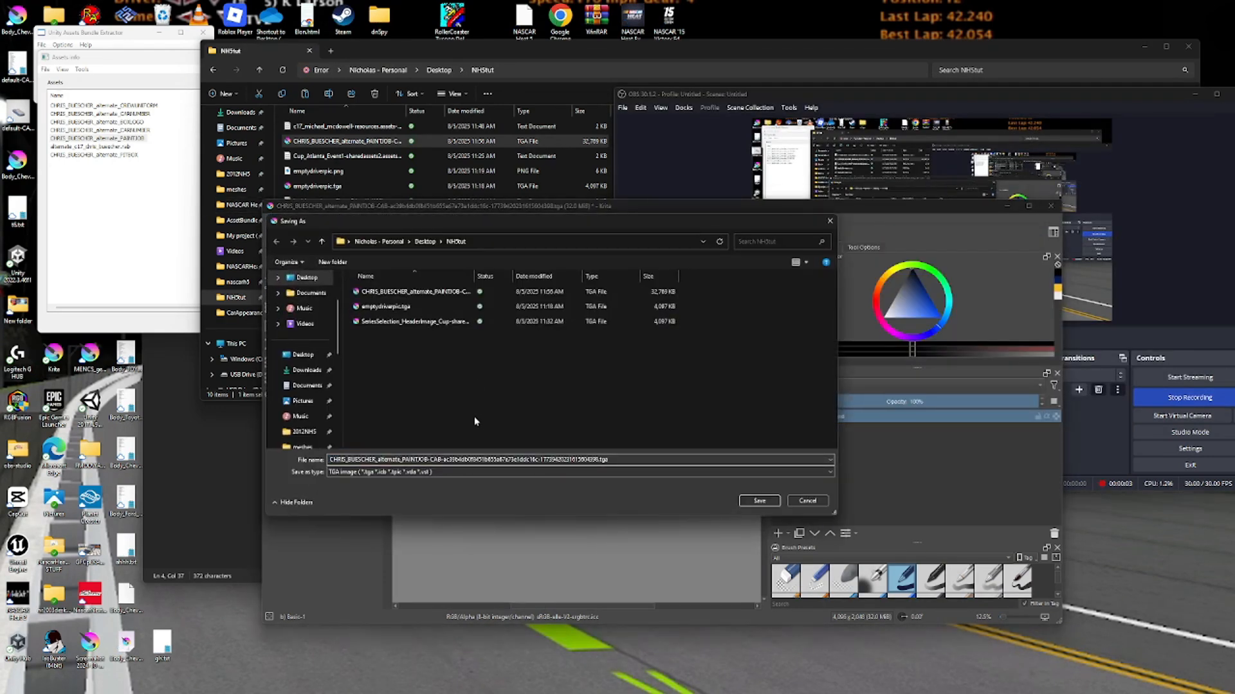
{"action": "left_click", "coordinate": [425, 293]}
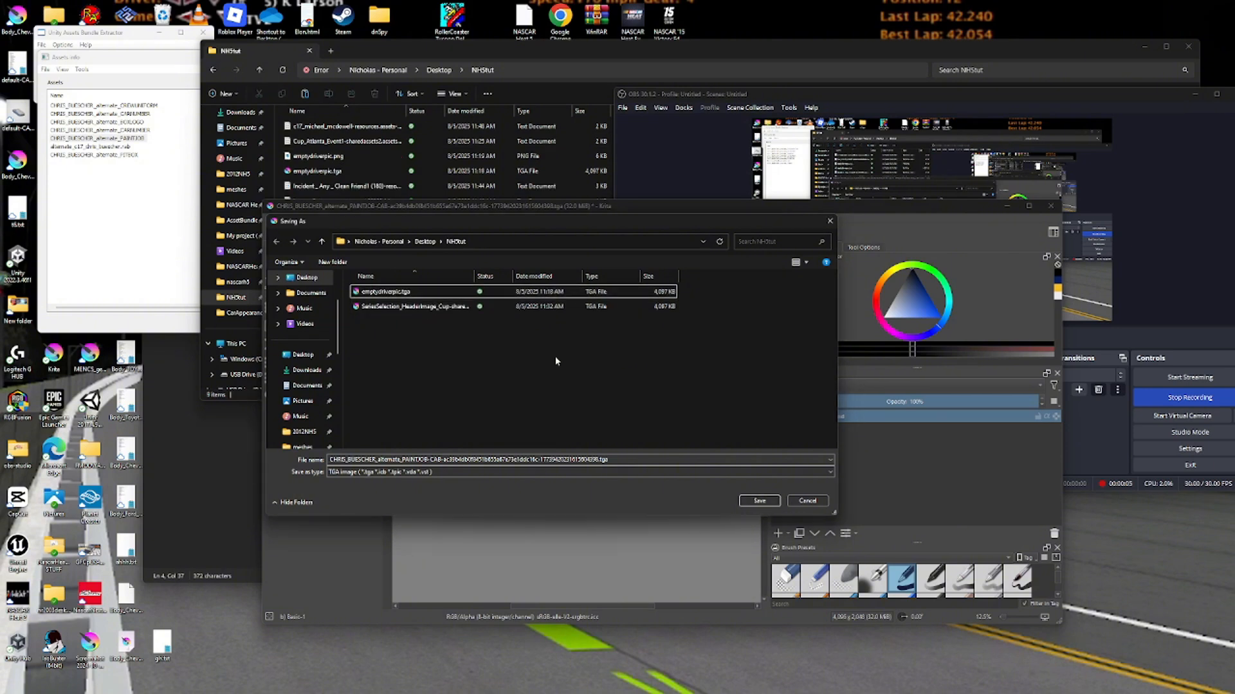
{"action": "left_click", "coordinate": [760, 500]}
{"action": "left_click", "coordinate": [689, 356]}
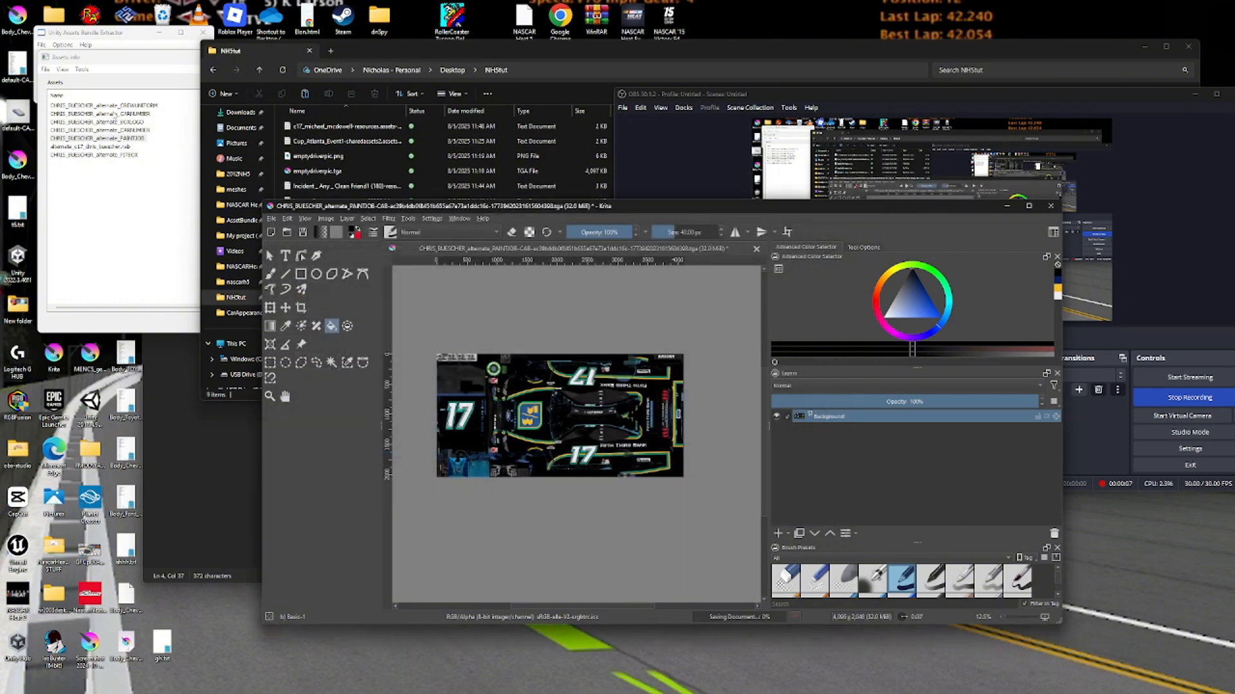
In Unity Assets Bundle Extractor, load the edited TGA into the PAINTJOB texture with Normal (multithread) quality and keep the asset changes.
{"action": "left_click", "coordinate": [97, 139]}
{"action": "left_click", "coordinate": [413, 241]}
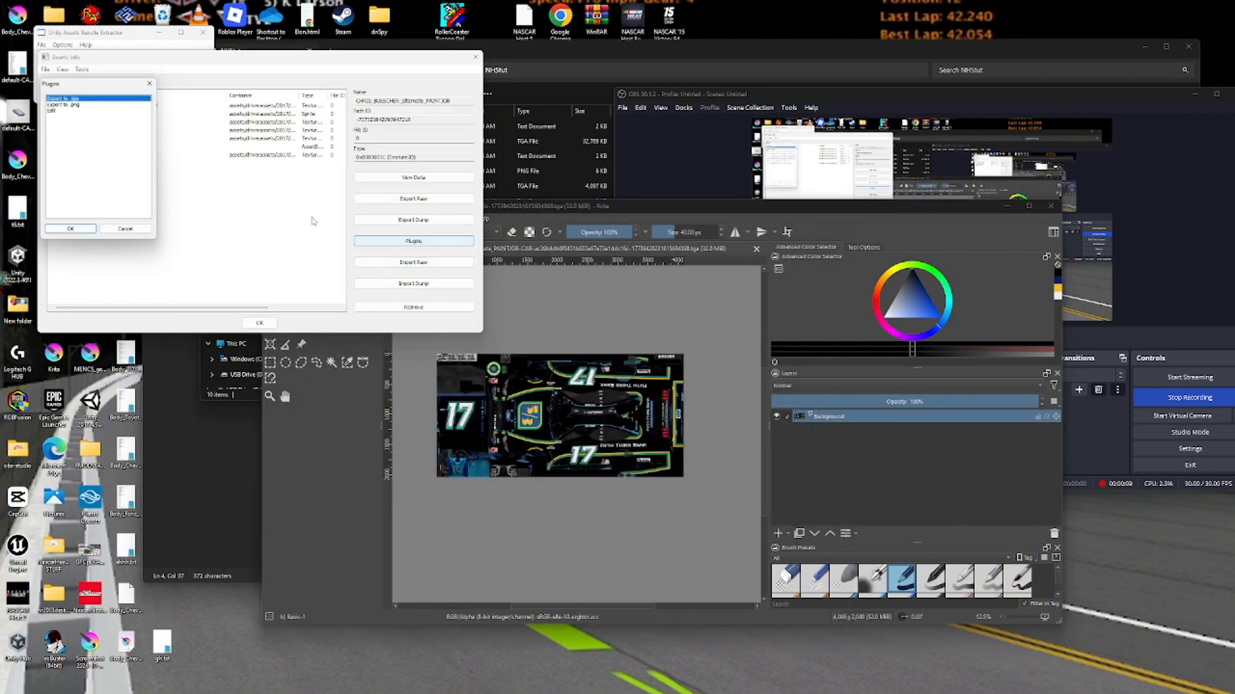
{"action": "left_click", "coordinate": [59, 108]}
{"action": "left_click", "coordinate": [72, 233]}
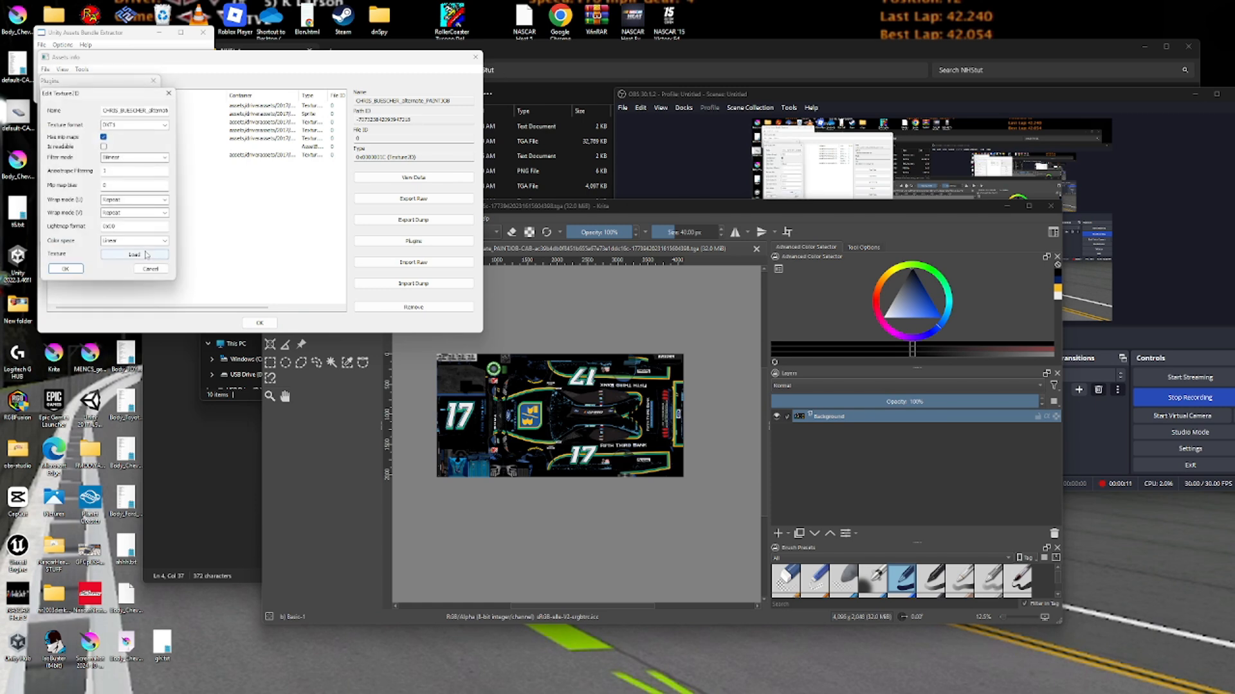
{"action": "left_click", "coordinate": [144, 249]}
{"action": "double_click", "coordinate": [188, 182]}
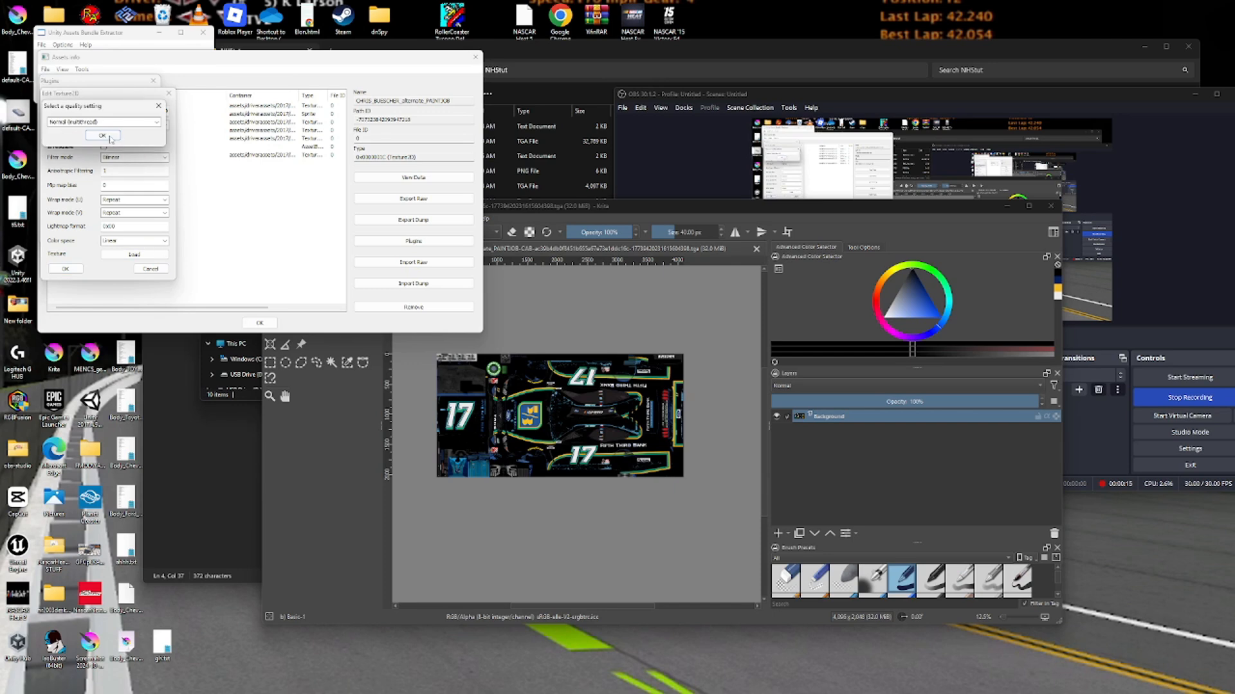
{"action": "left_click", "coordinate": [109, 136]}
{"action": "left_click", "coordinate": [67, 268]}
{"action": "left_click", "coordinate": [260, 323]}
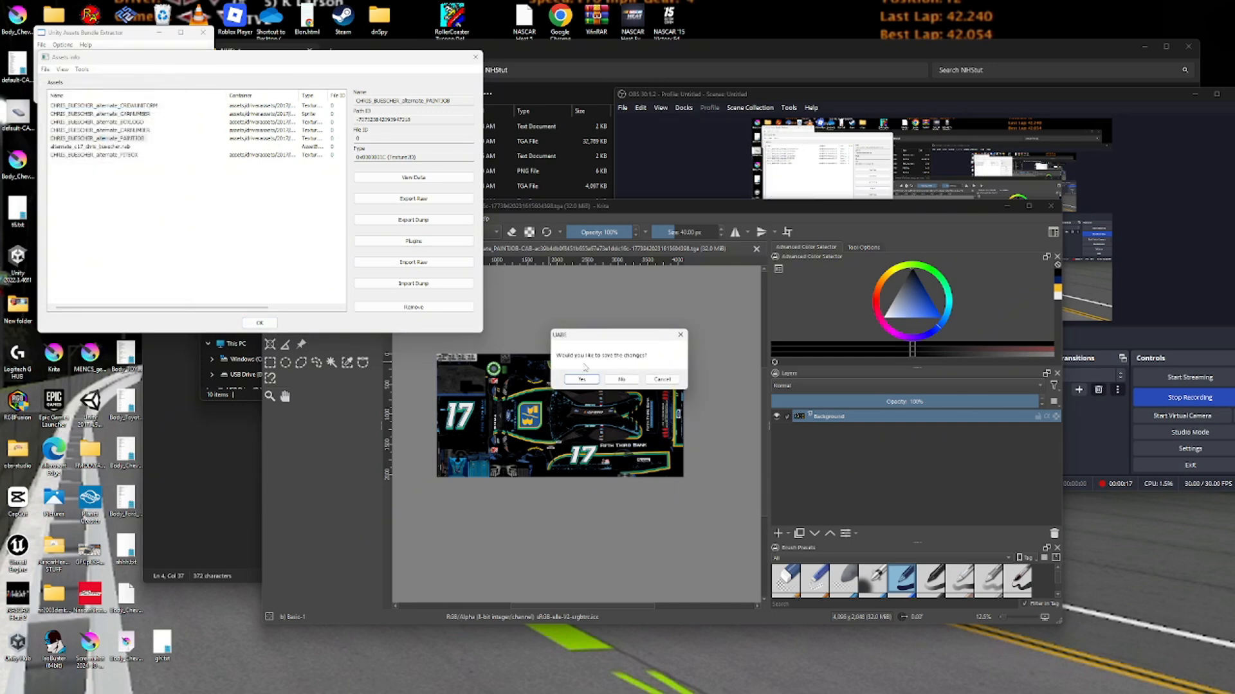
{"action": "left_click", "coordinate": [587, 386]}
Save the modified bundle in the CarAppearances folder as alternate_c17_chris_buescher1.rab.
{"action": "left_click", "coordinate": [43, 46]}
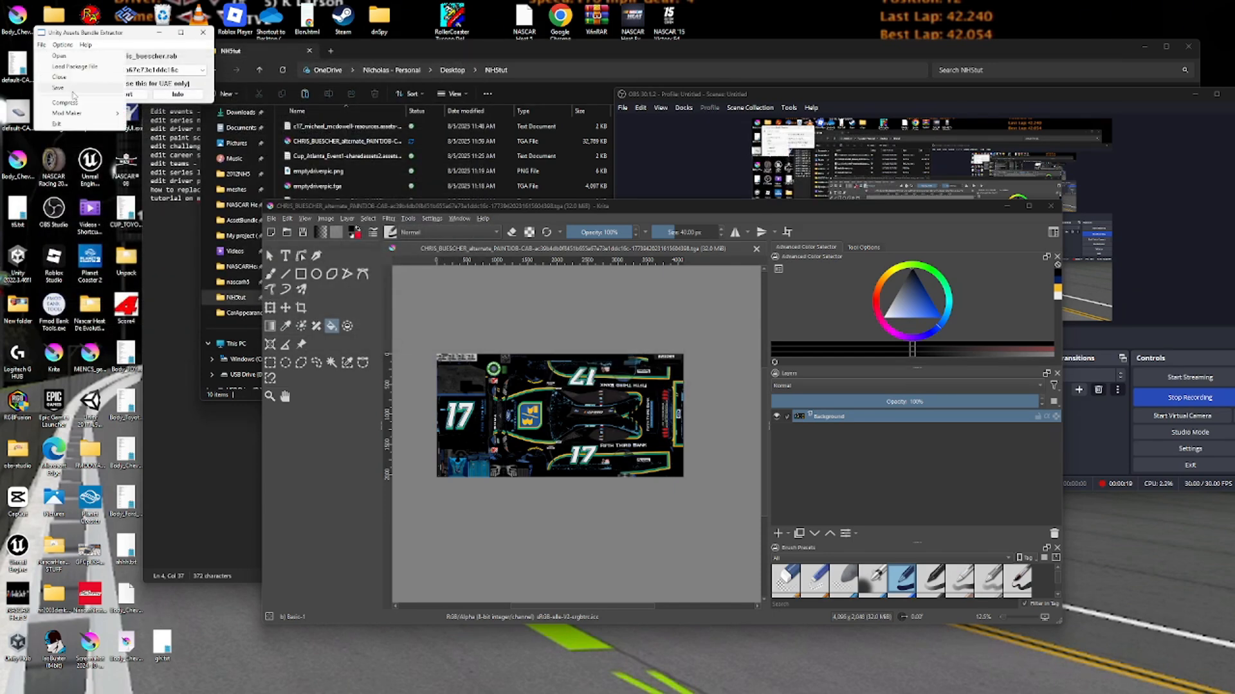
{"action": "left_click", "coordinate": [61, 86]}
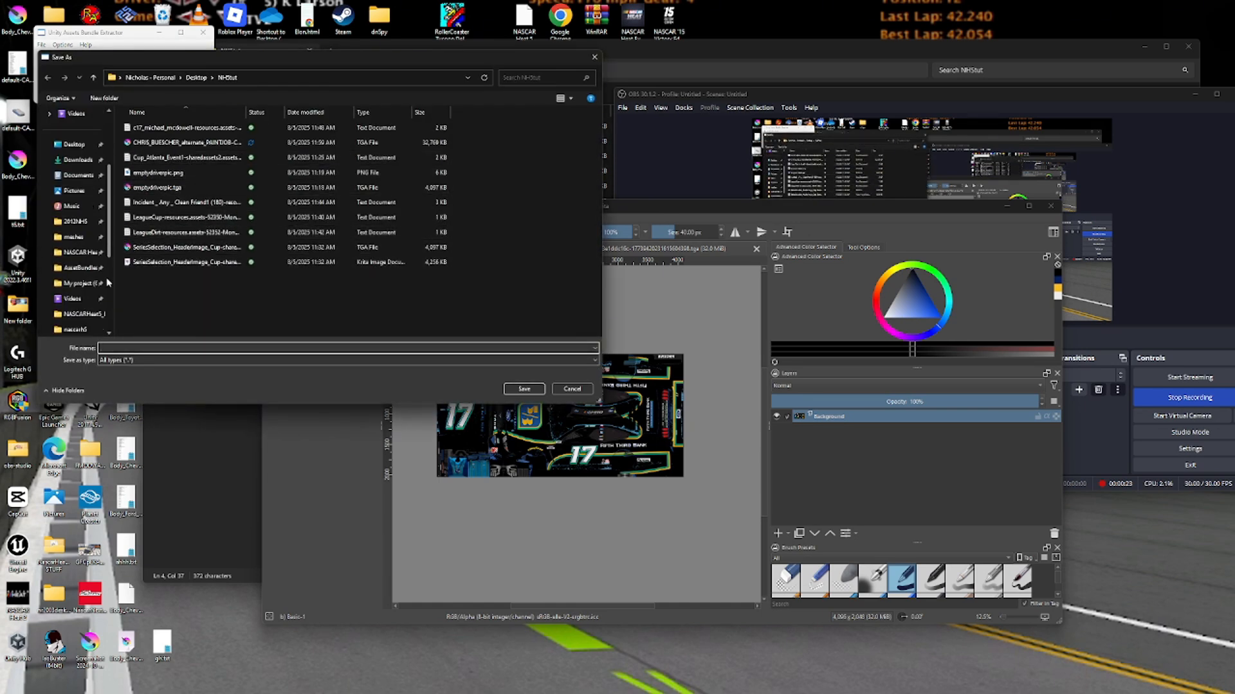
{"action": "scroll", "coordinate": [80, 276], "scroll_direction": "down", "scroll_amount": 2}
{"action": "left_click", "coordinate": [86, 314]}
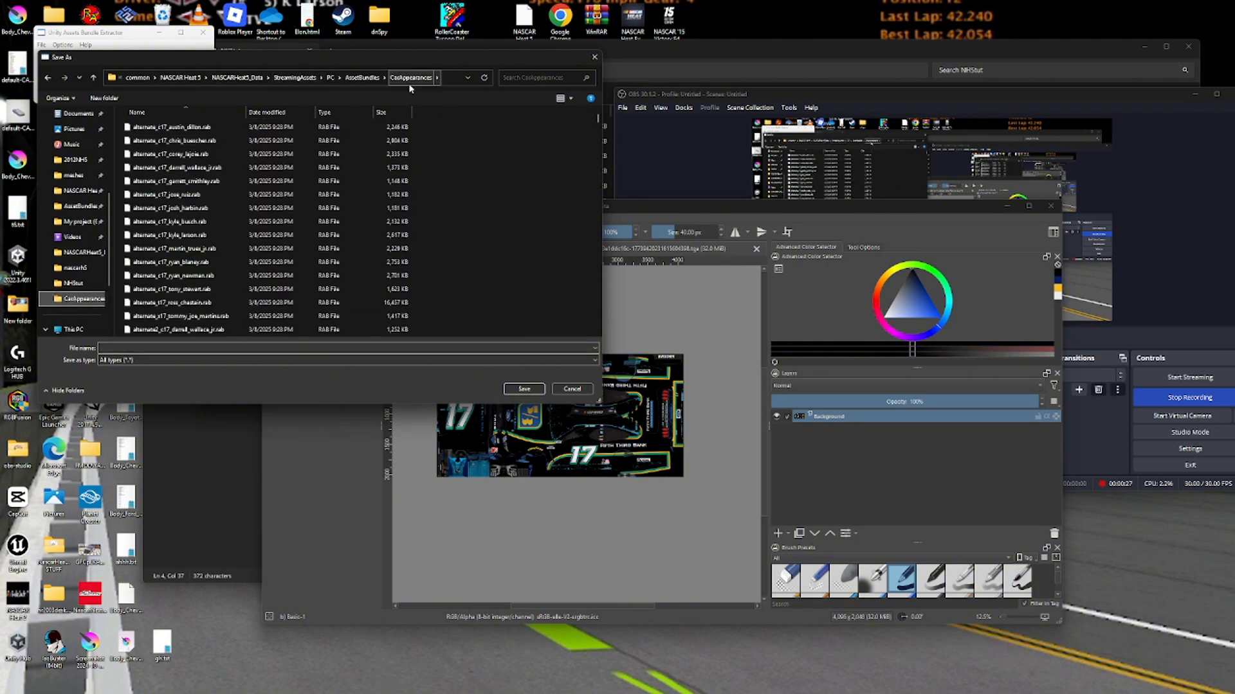
{"action": "left_click", "coordinate": [273, 143]}
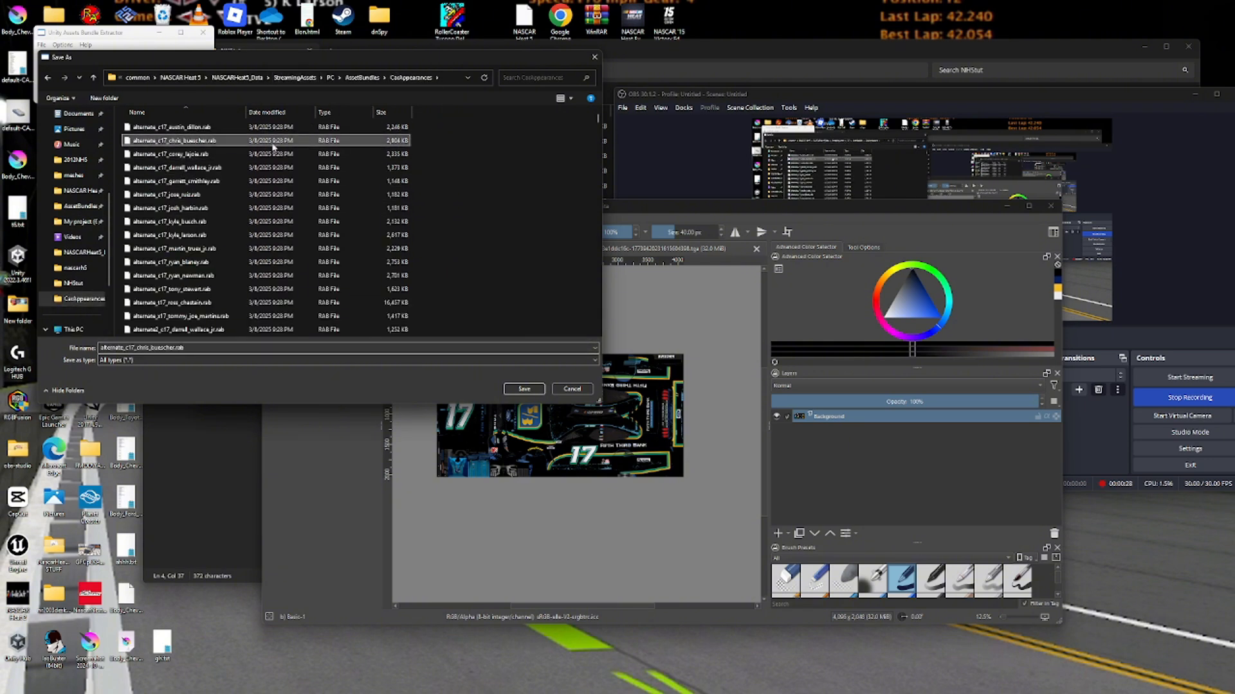
{"action": "left_click", "coordinate": [174, 348]}
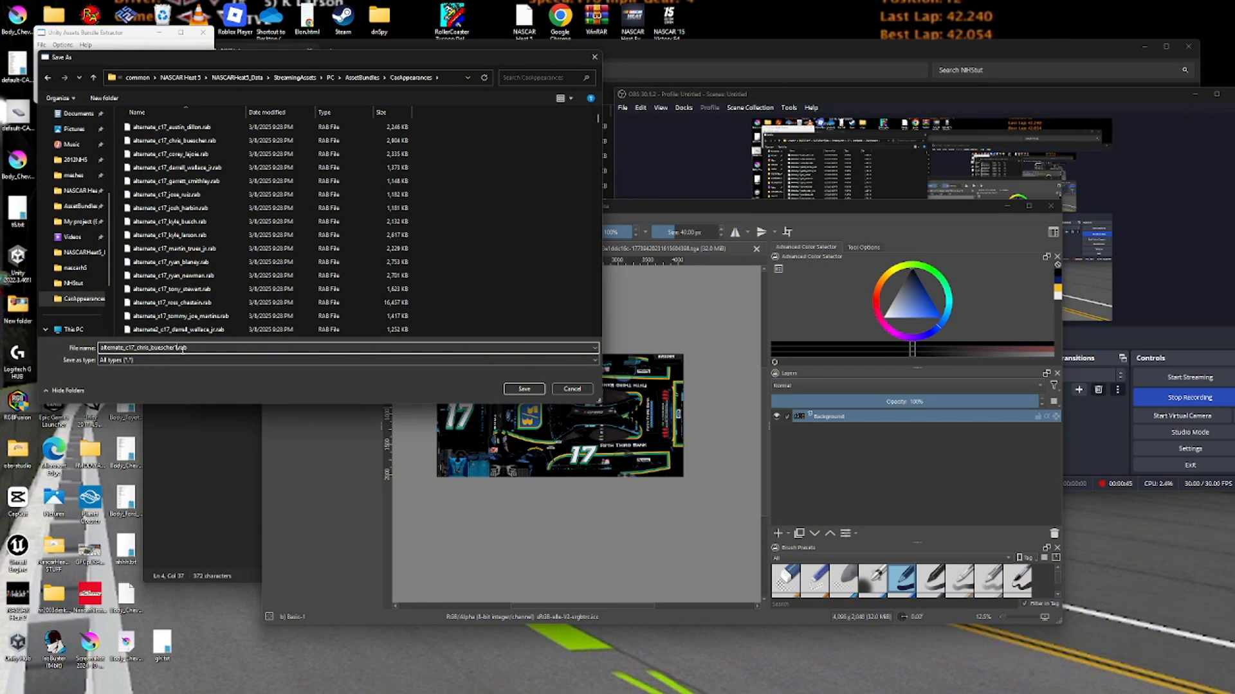
{"action": "left_click", "coordinate": [573, 389]}
Open the CarAppearances folder in File Explorer and delete the original alternate_c17_chris_buescher.rab.
{"action": "mouse_move", "coordinate": [602, 689]}
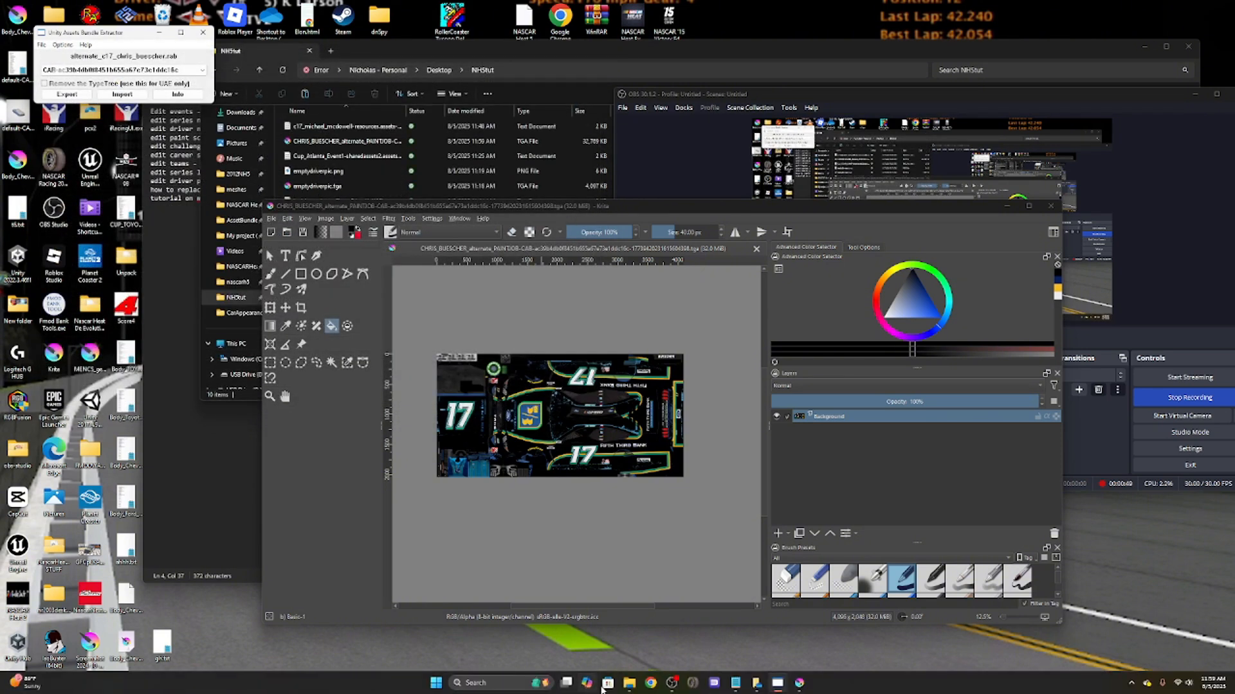
{"action": "left_click", "coordinate": [638, 685]}
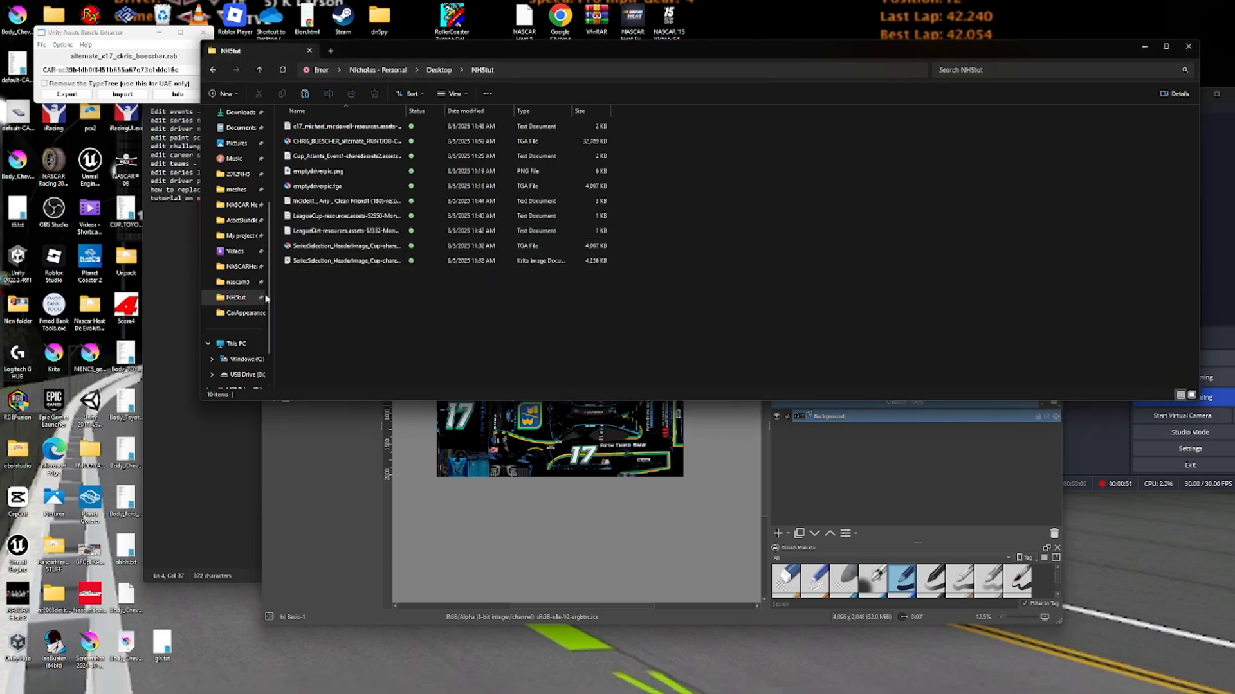
{"action": "left_click", "coordinate": [238, 297]}
{"action": "left_click", "coordinate": [242, 313]}
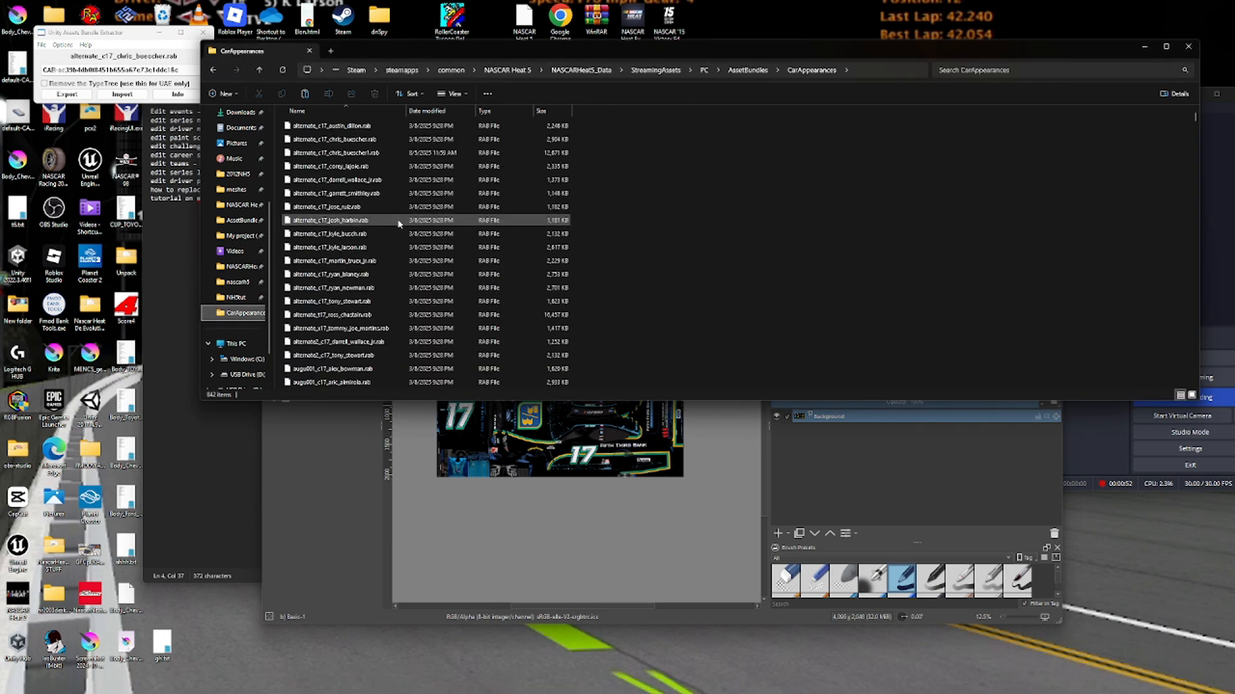
{"action": "left_click", "coordinate": [371, 141]}
{"action": "key", "text": "Delete"}
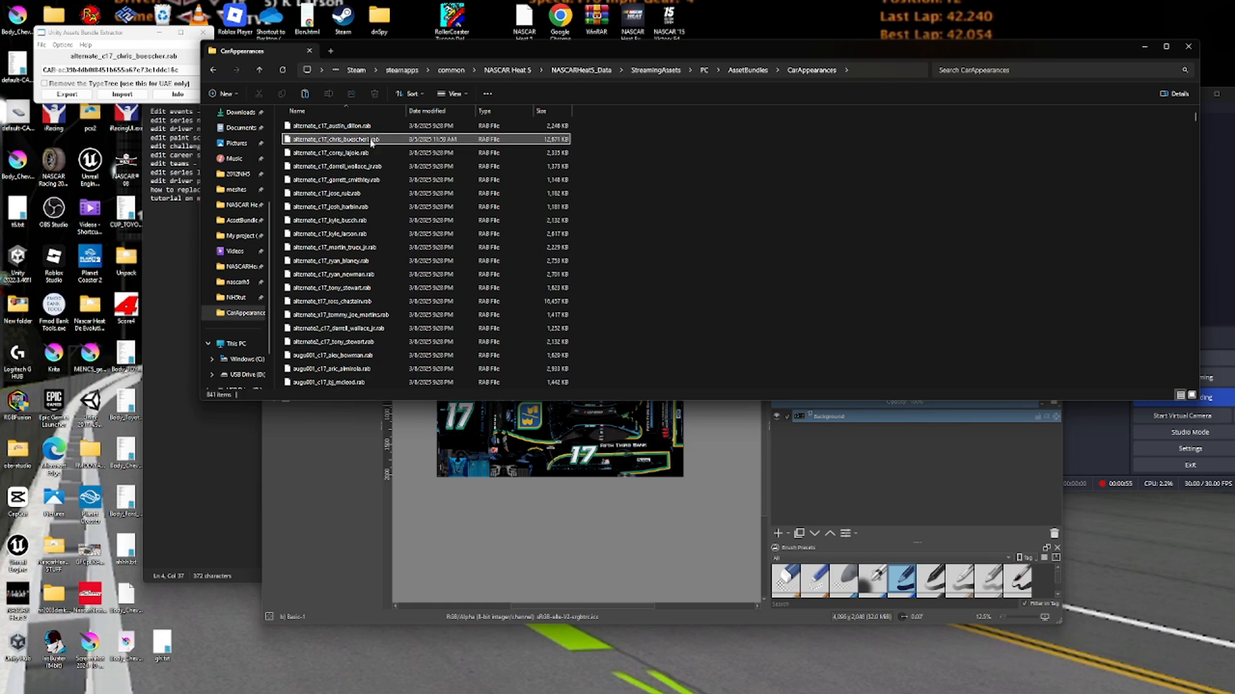
Rename the newly saved bundle as alternate_c17_chris_buescher.rab.
{"action": "right_click", "coordinate": [373, 141]}
{"action": "left_click", "coordinate": [455, 160]}
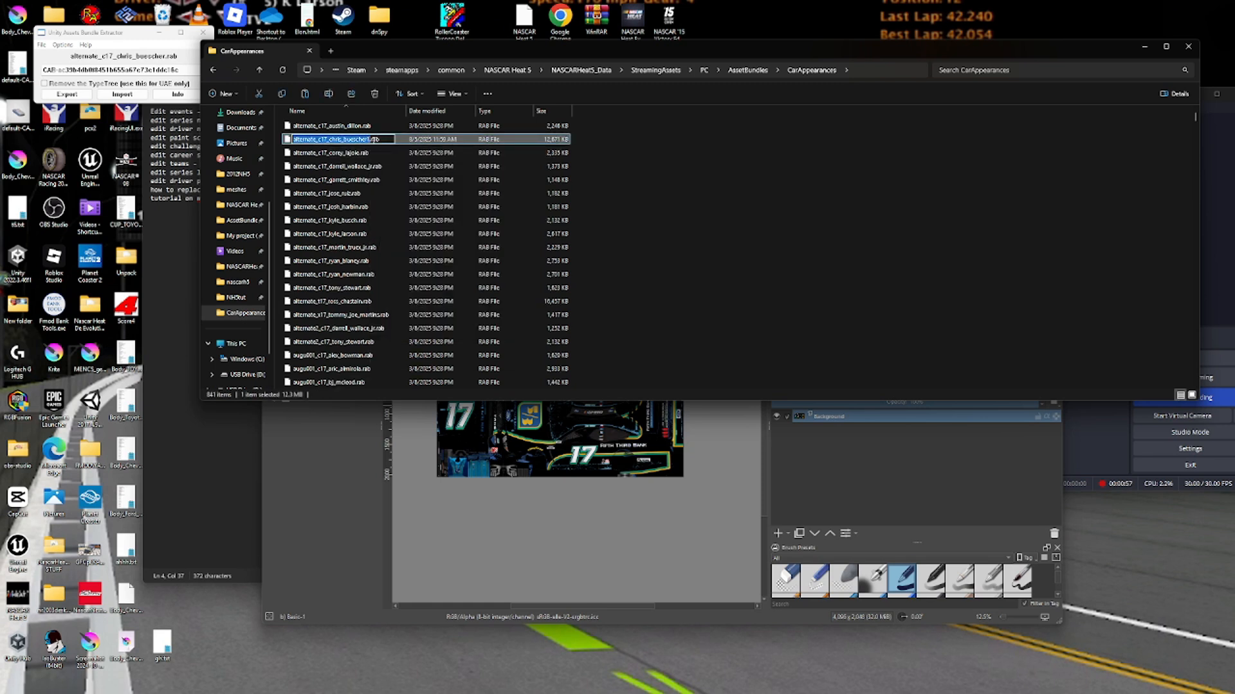
{"action": "left_click", "coordinate": [368, 139]}
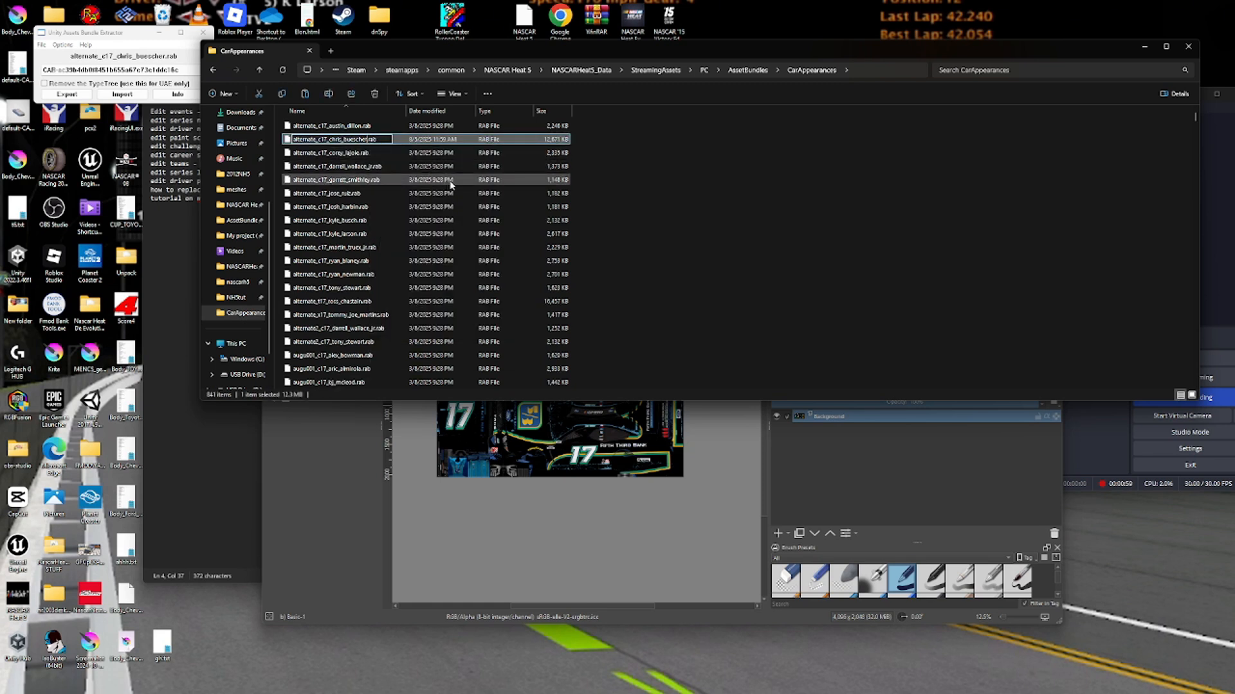
{"action": "key", "text": "Return"}
Launch NASCAR Heat 5 and go through Race Now and series selection to the driver selection.
{"action": "double_click", "coordinate": [526, 16]}
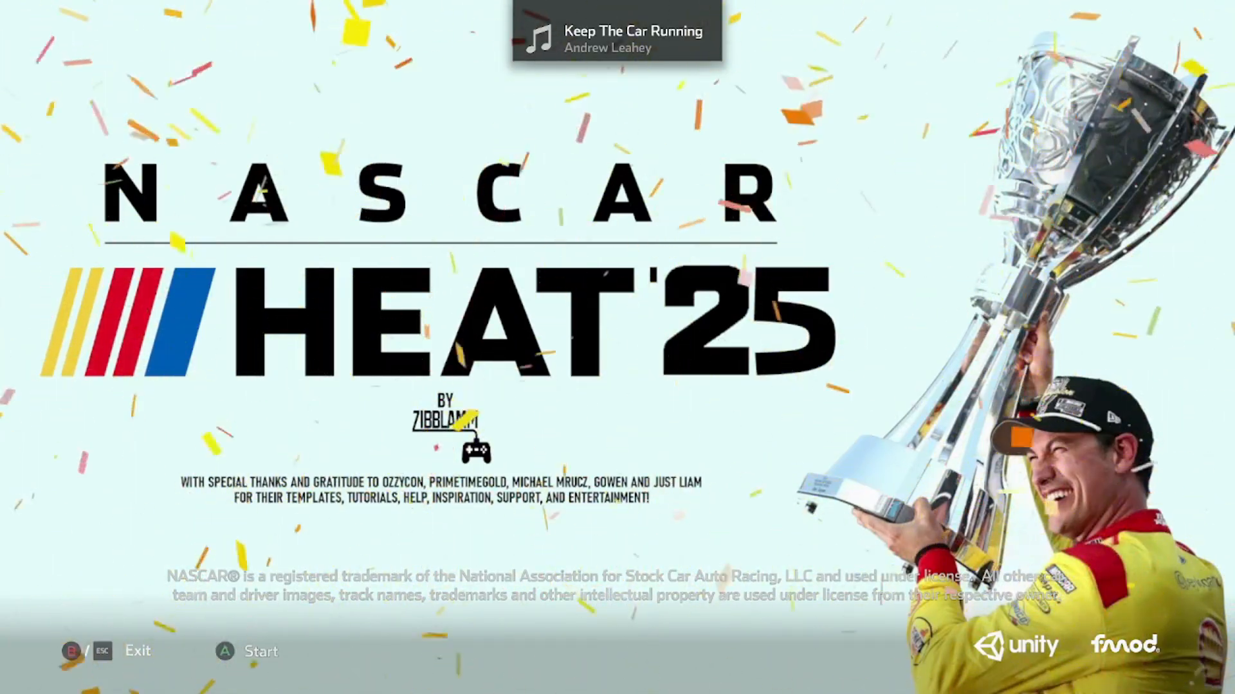
{"action": "key", "text": "Return"}
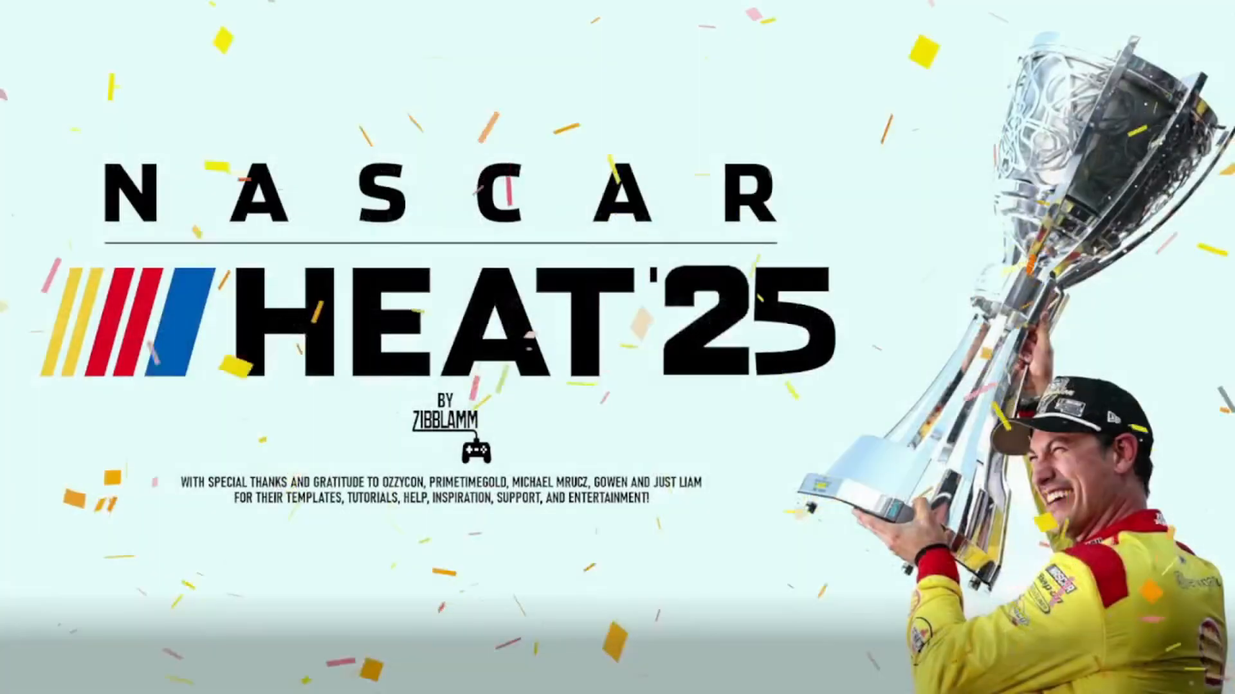
{"action": "key", "text": "Return"}
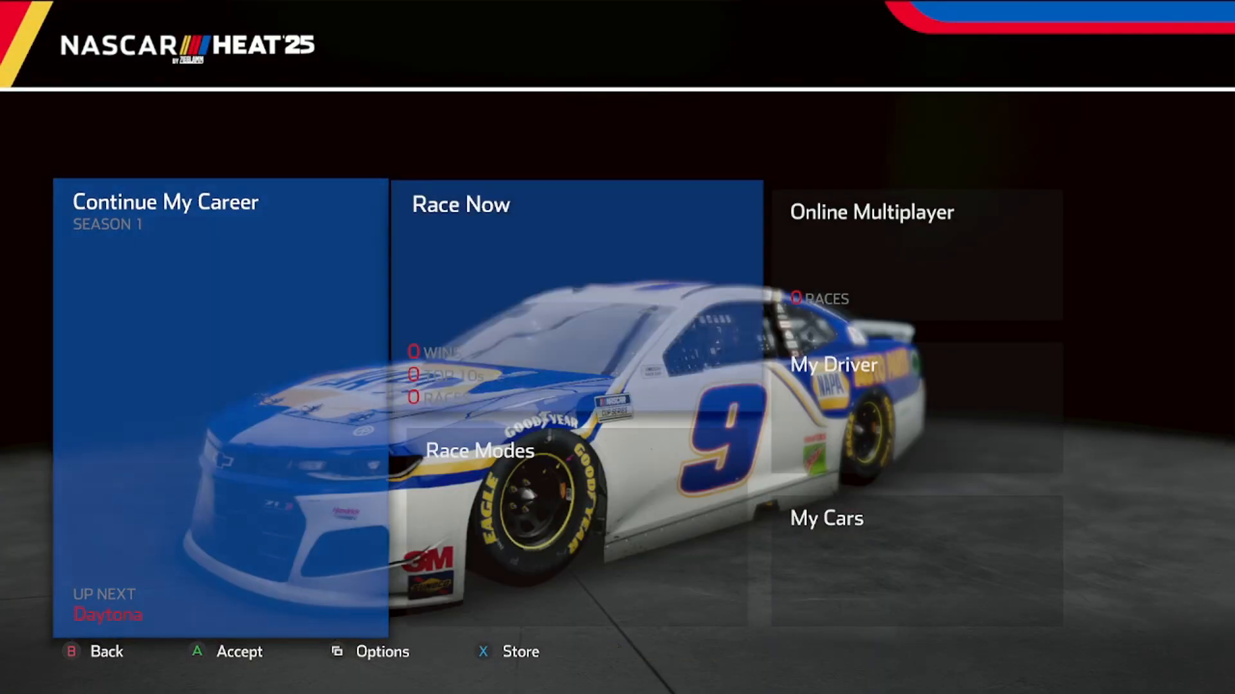
{"action": "key", "text": "Right"}
{"action": "key", "text": "Return"}
{"action": "key", "text": "Return"}
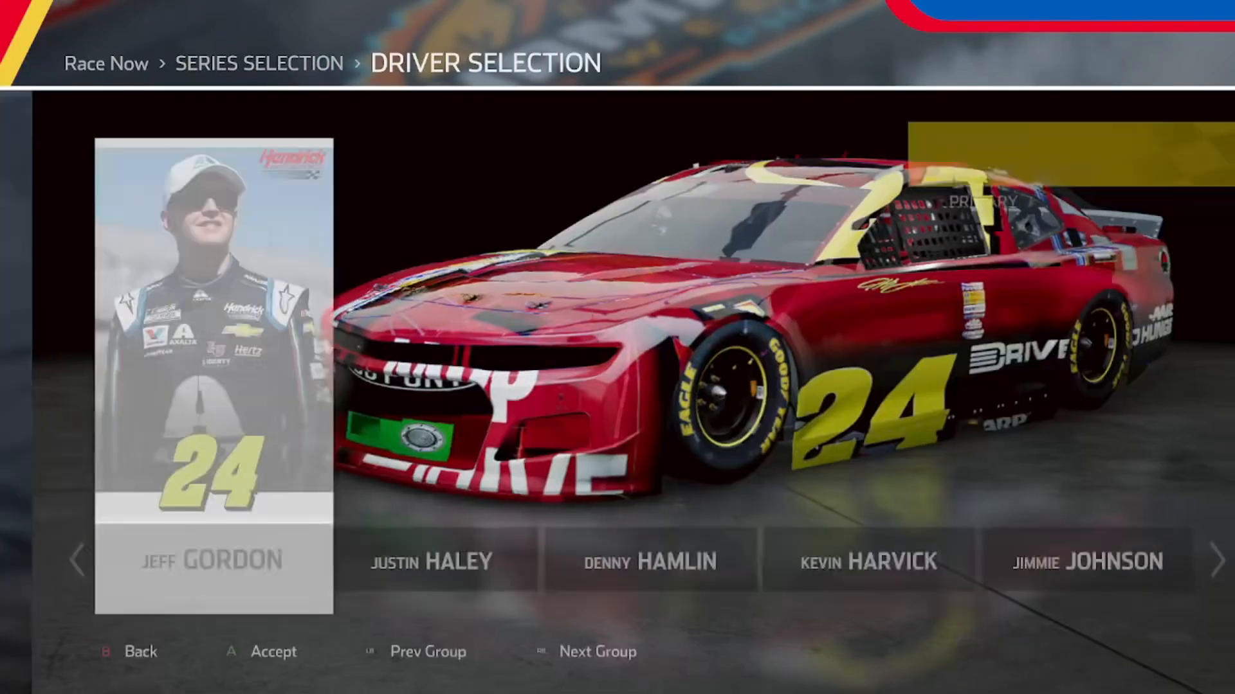
Browse the driver selection list for Chris Buescher to check the edited paint scheme.
{"action": "key", "text": "Left"}
{"action": "key", "text": "Left"}
{"action": "key", "text": "Left"}
{"action": "key", "text": "Left"}
{"action": "key", "text": "Left"}
{"action": "key", "text": "Left"}
{"action": "key", "text": "Left"}
{"action": "key", "text": "Left"}
{"action": "key", "text": "Left"}
{"action": "key", "text": "Left"}
{"action": "key", "text": "Left"}
{"action": "key", "text": "Left"}
{"action": "key", "text": "Left"}
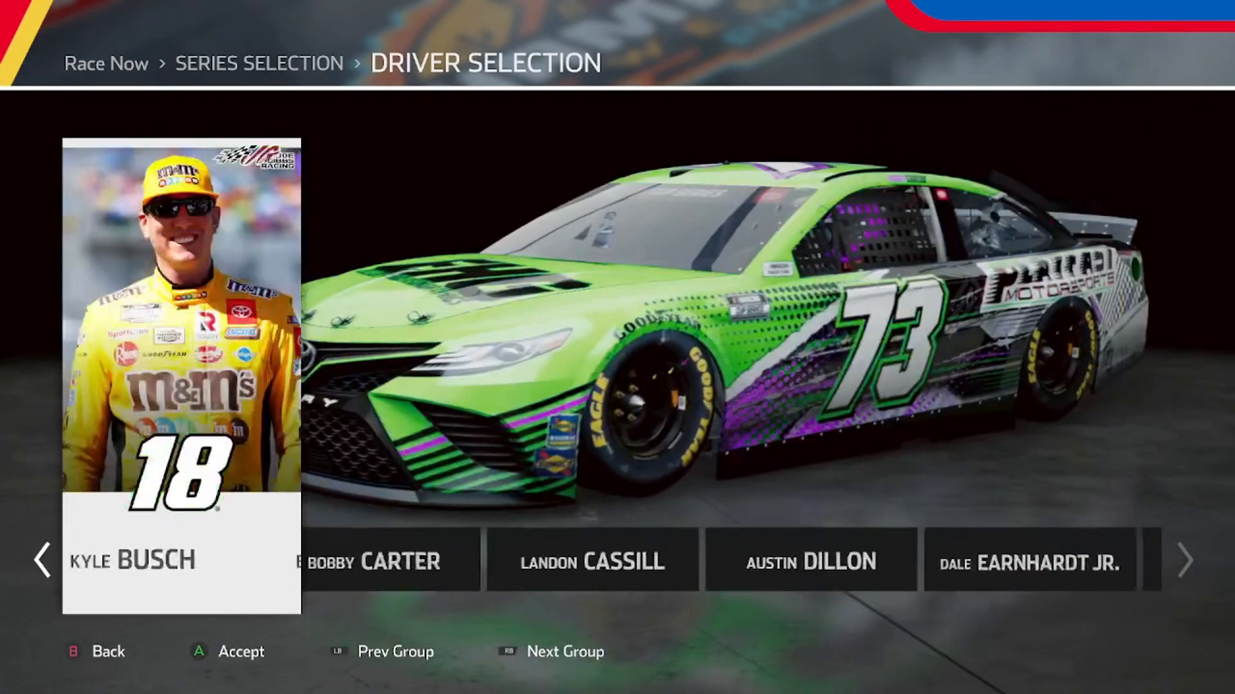
{"action": "key", "text": "Left"}
{"action": "key", "text": "Left"}
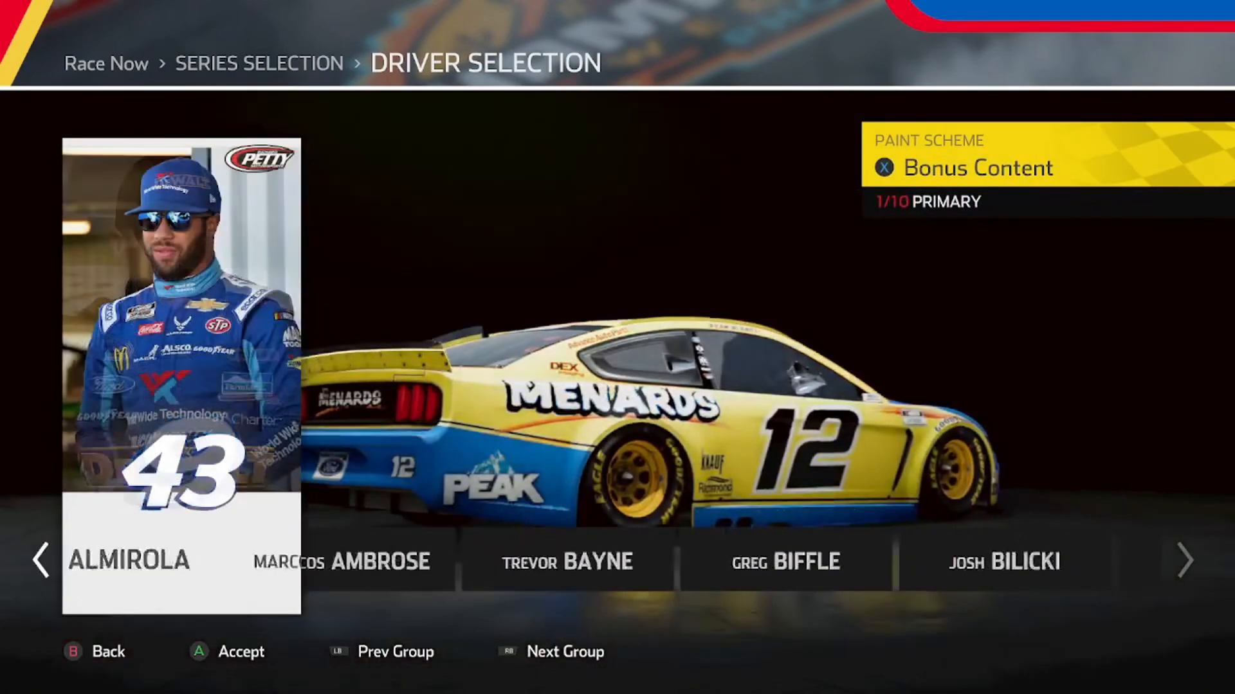
{"action": "key", "text": "Left"}
{"action": "key", "text": "Left"}
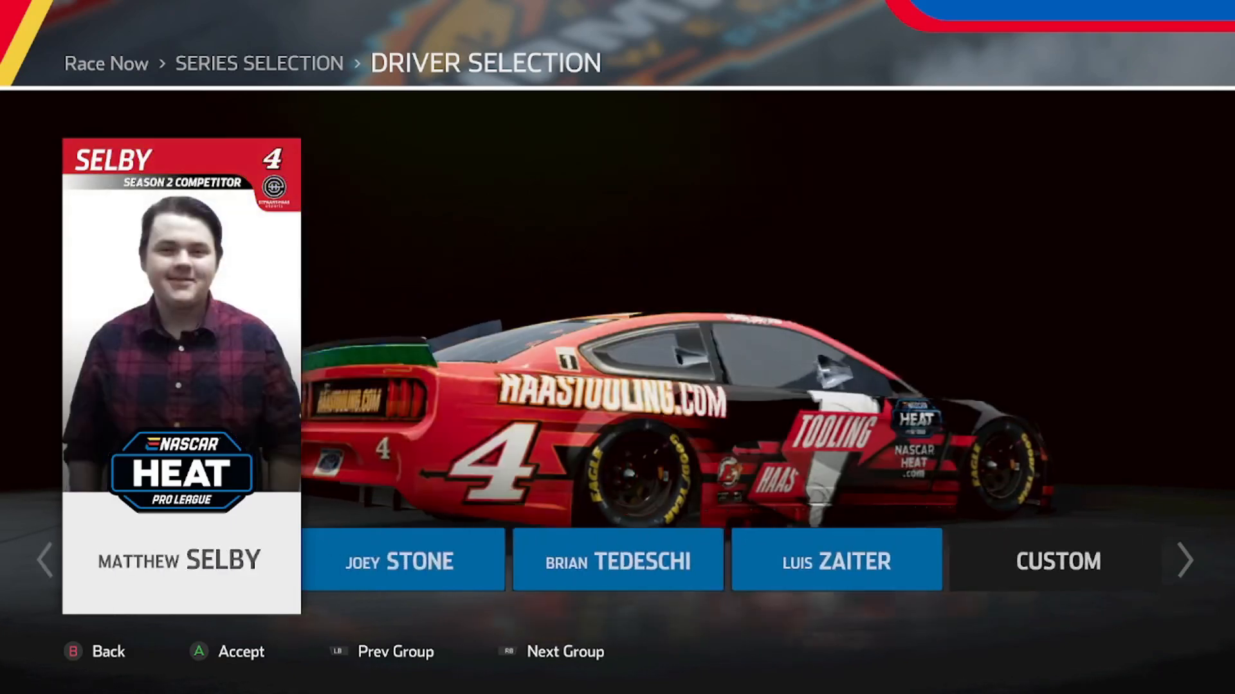
{"action": "key", "text": "Right"}
{"action": "key", "text": "Right"}
{"action": "key", "text": "Right"}
{"action": "key", "text": "Right"}
{"action": "key", "text": "Right"}
{"action": "key", "text": "Right"}
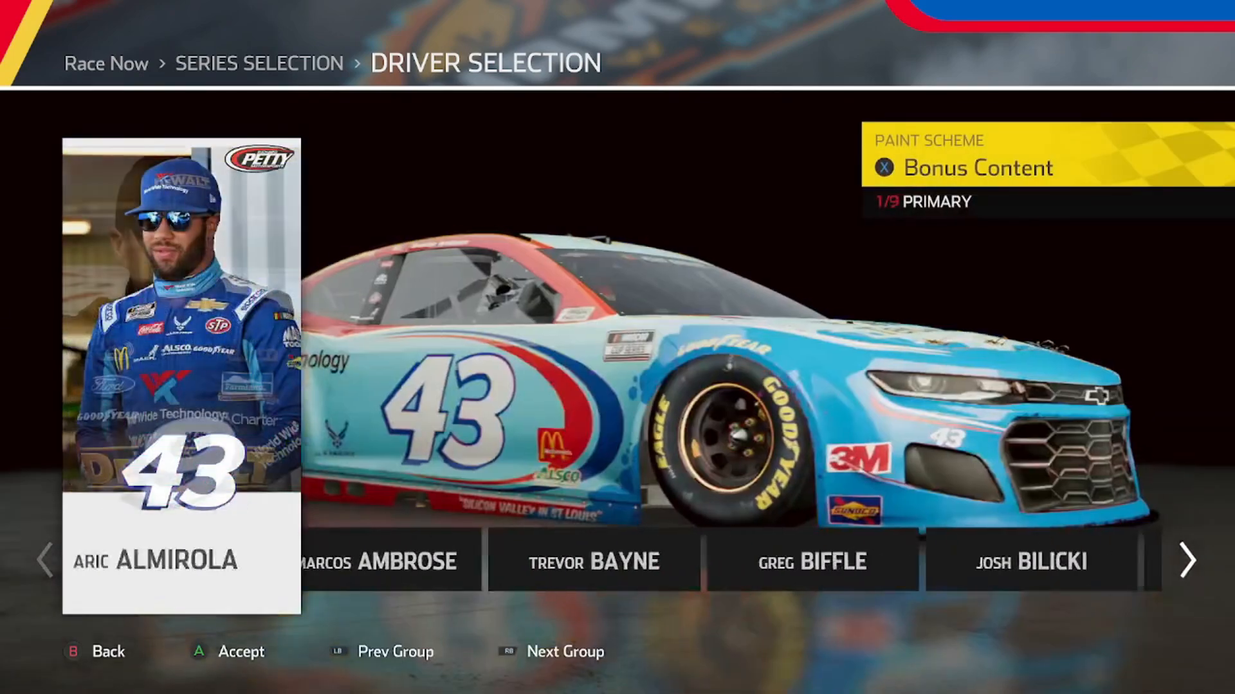
Browse the driver selection through to Matt Kenseth to review the available drivers and paint schemes, and leave the screen.
{"action": "key", "text": "Right"}
{"action": "key", "text": "Right"}
{"action": "key", "text": "Right"}
{"action": "key", "text": "Right"}
{"action": "key", "text": "Right"}
{"action": "key", "text": "Right"}
{"action": "key", "text": "Right"}
{"action": "key", "text": "Right"}
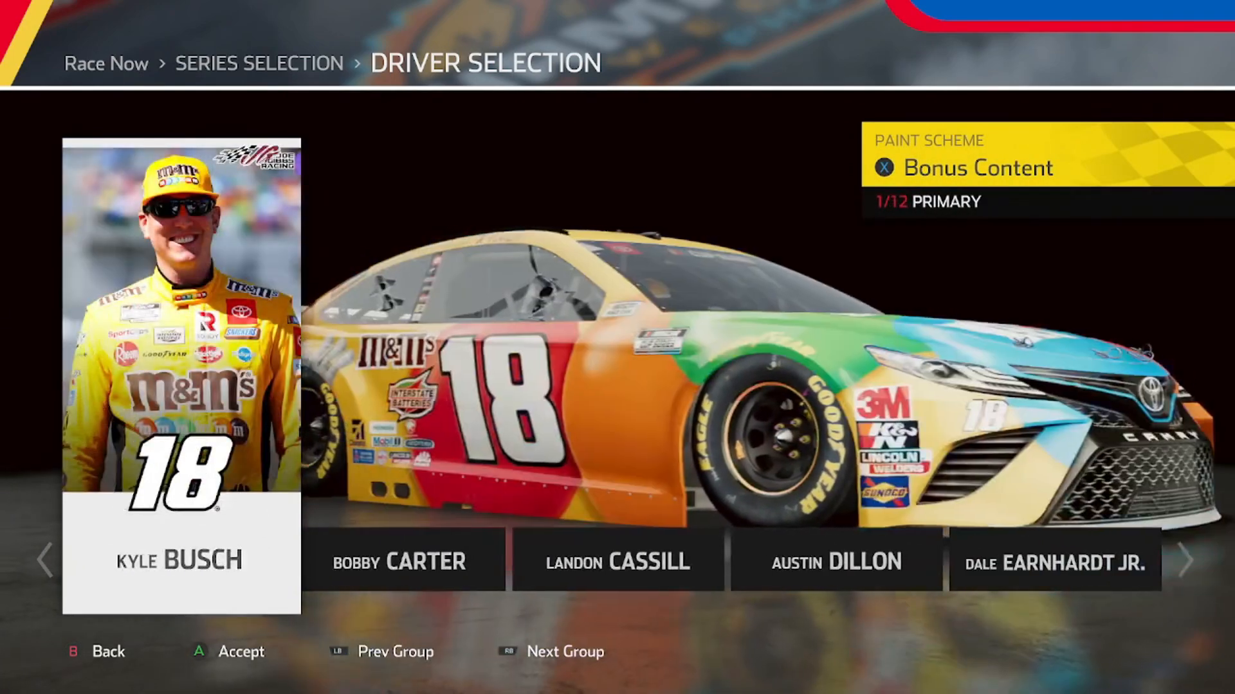
{"action": "key", "text": "Right"}
{"action": "key", "text": "Right"}
{"action": "key", "text": "Right"}
{"action": "key", "text": "Right"}
{"action": "key", "text": "Right"}
{"action": "key", "text": "Right"}
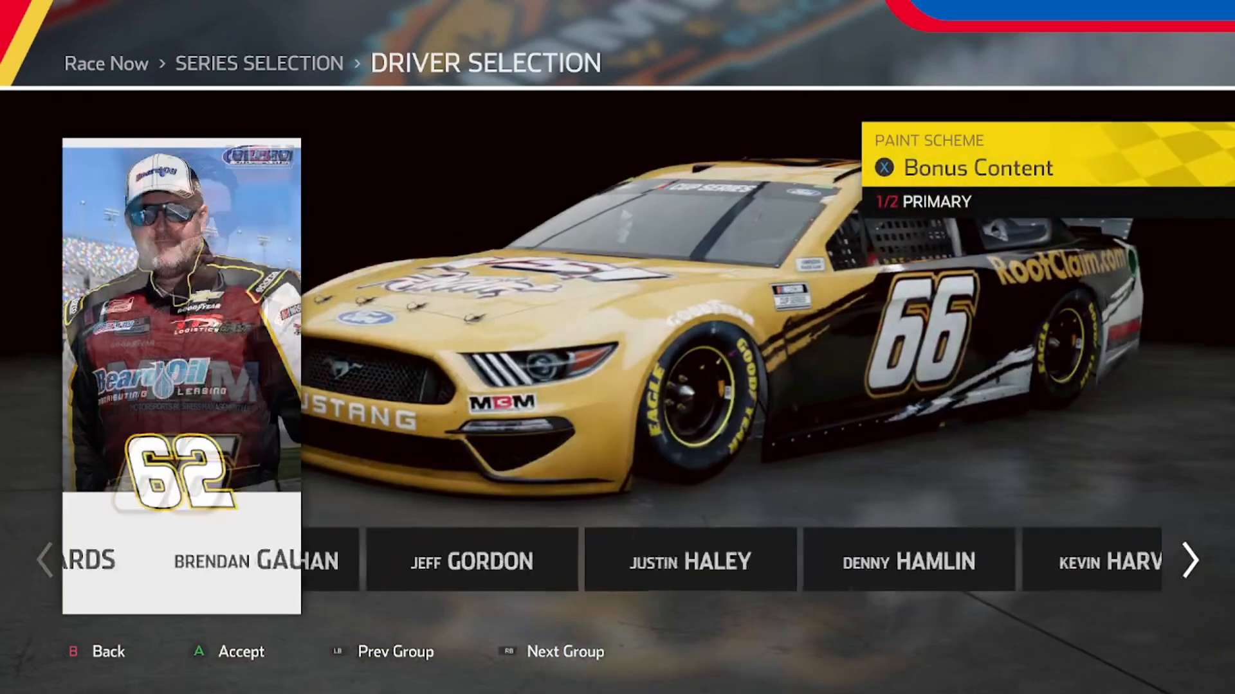
{"action": "key", "text": "Right"}
{"action": "key", "text": "Right"}
{"action": "key", "text": "Right"}
{"action": "key", "text": "Right"}
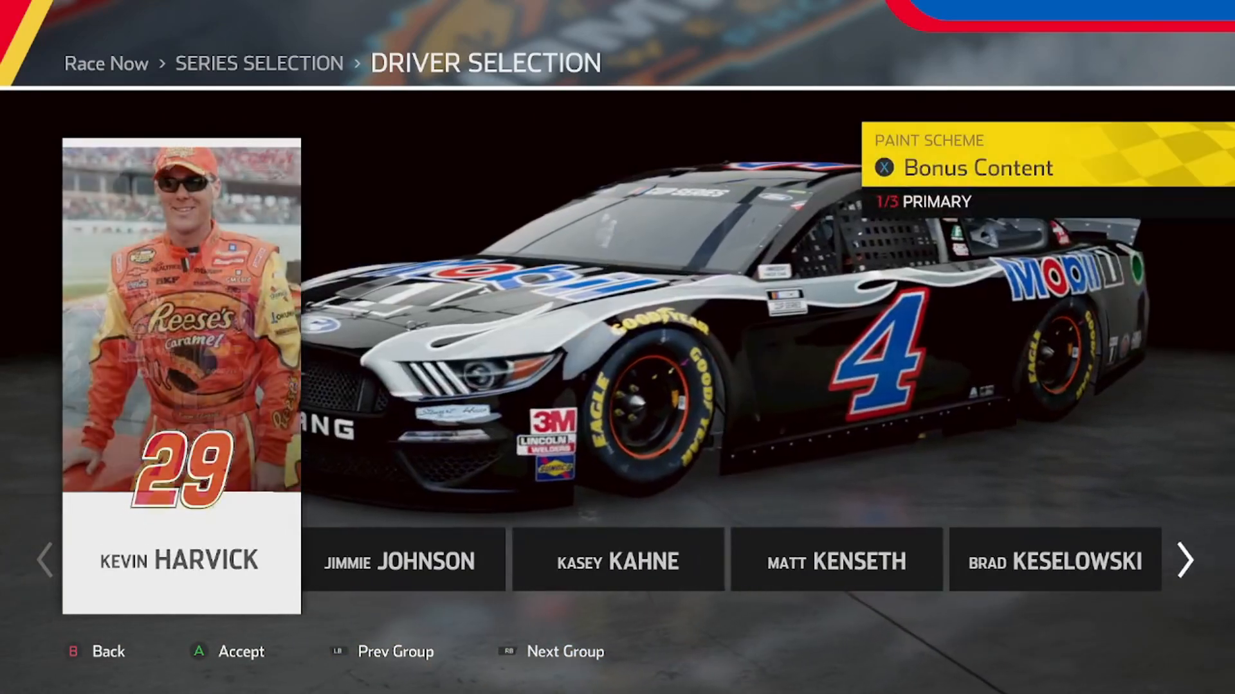
{"action": "key", "text": "Right"}
{"action": "key", "text": "Right"}
{"action": "key", "text": "Right"}
{"action": "key", "text": "Right"}
{"action": "key", "text": "Left"}
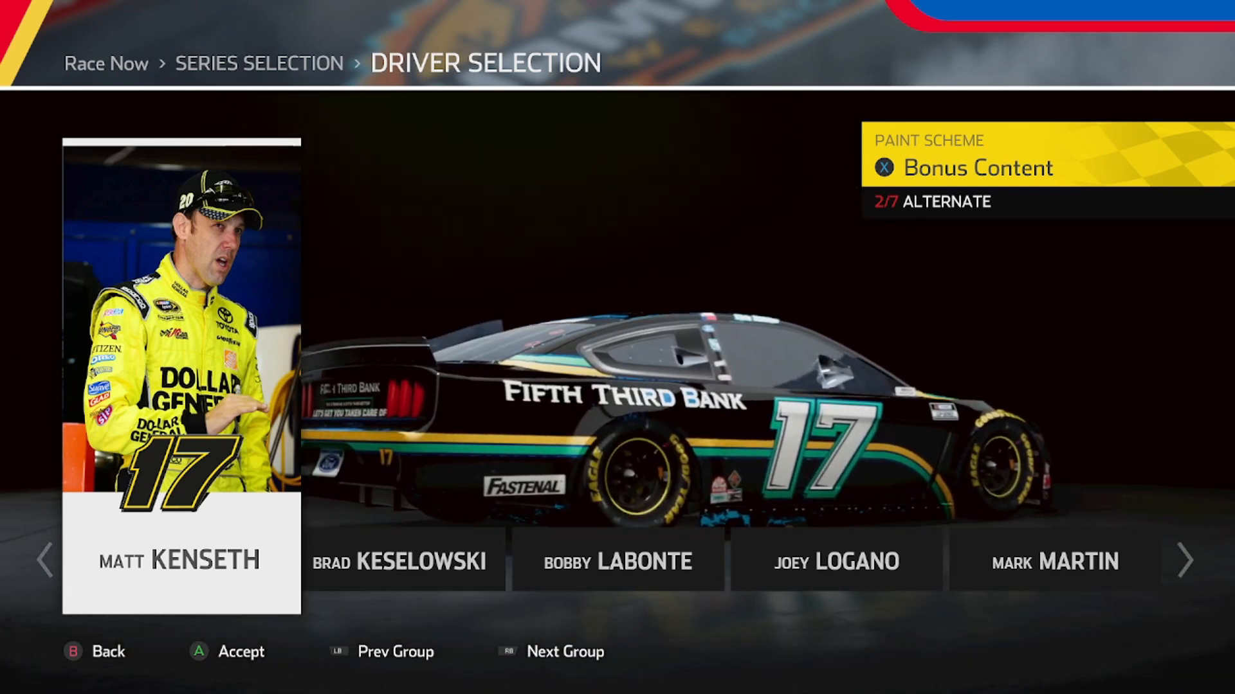
{"action": "key", "text": "Escape"}
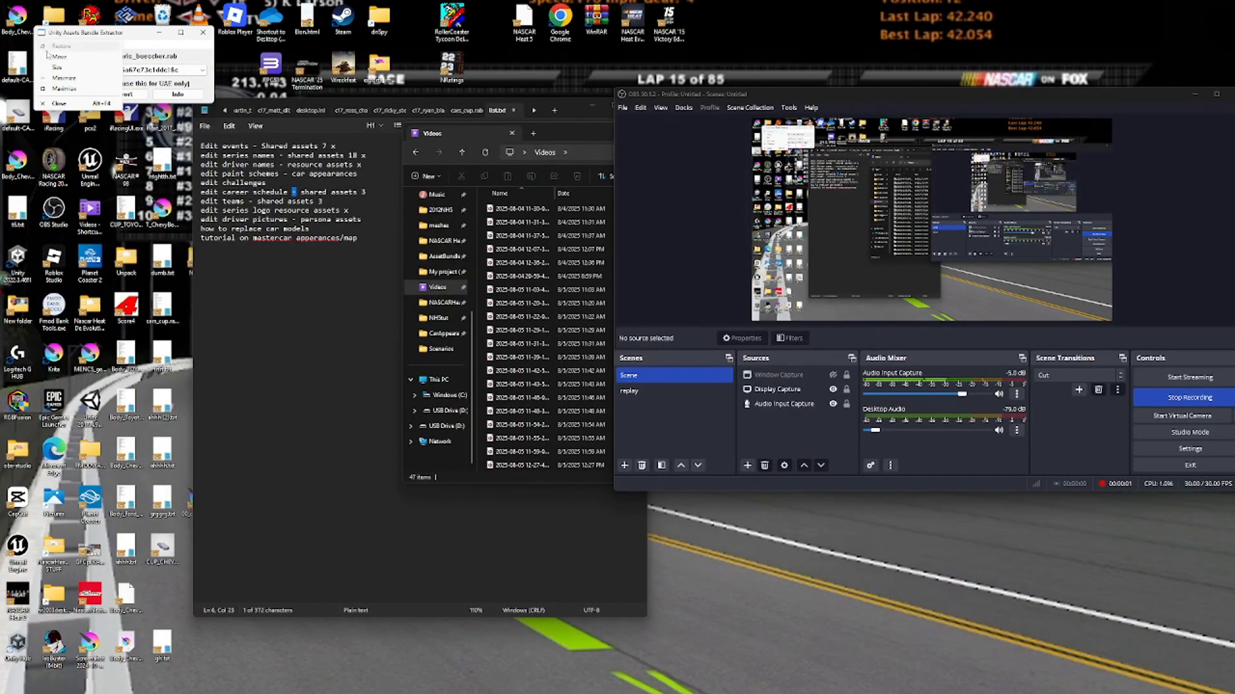
Switch to Unity Assets Bundle Extractor and open sharedassets3.assets from the NASCARHeat5_Data folder.
{"action": "left_click", "coordinate": [105, 36]}
{"action": "left_click", "coordinate": [51, 46]}
{"action": "left_click", "coordinate": [58, 57]}
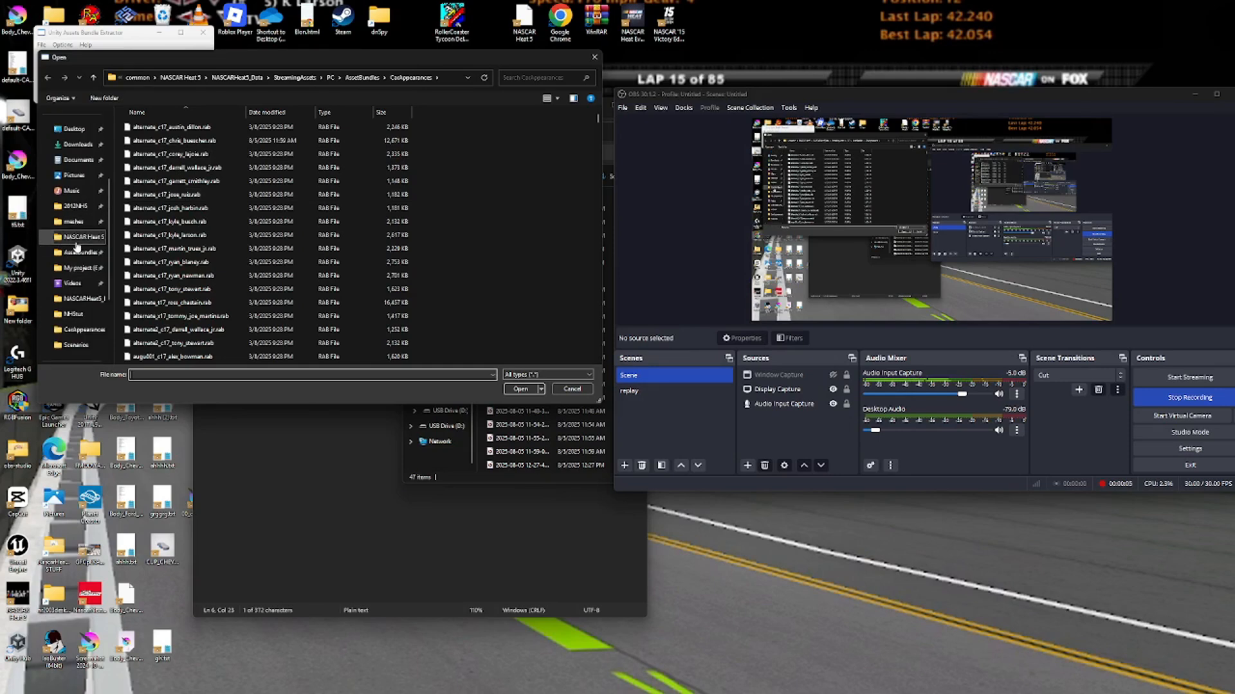
{"action": "left_click", "coordinate": [76, 241]}
{"action": "double_click", "coordinate": [192, 141]}
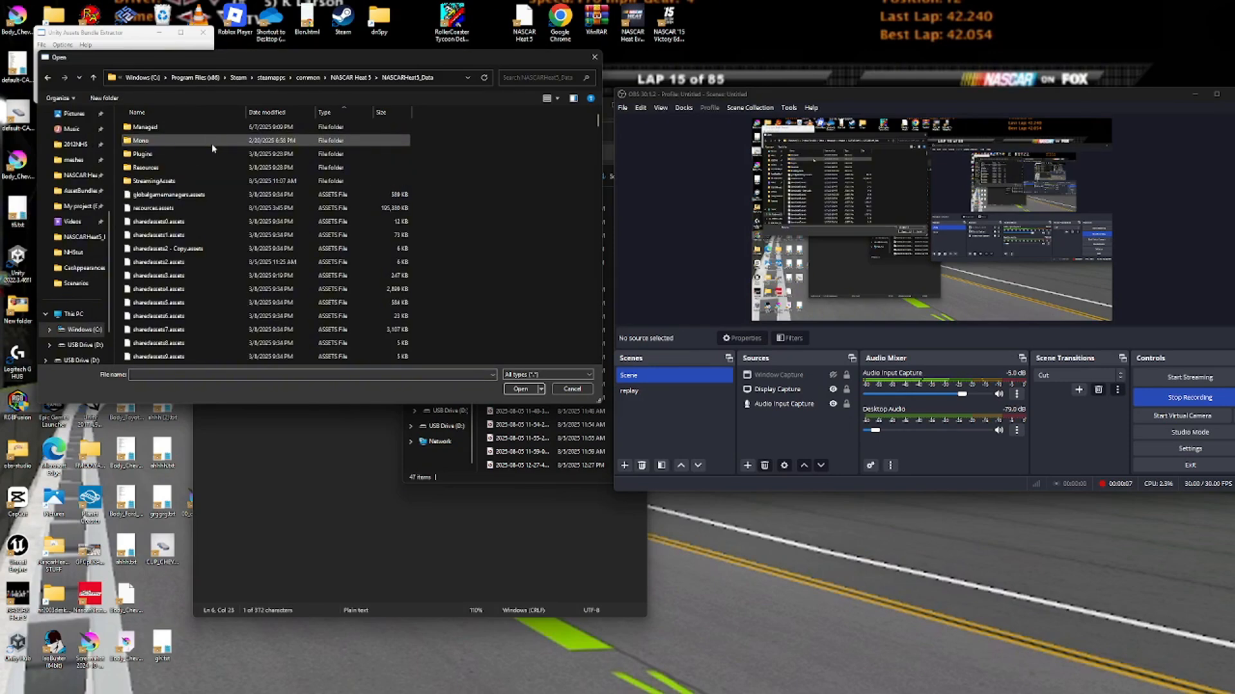
{"action": "double_click", "coordinate": [195, 275]}
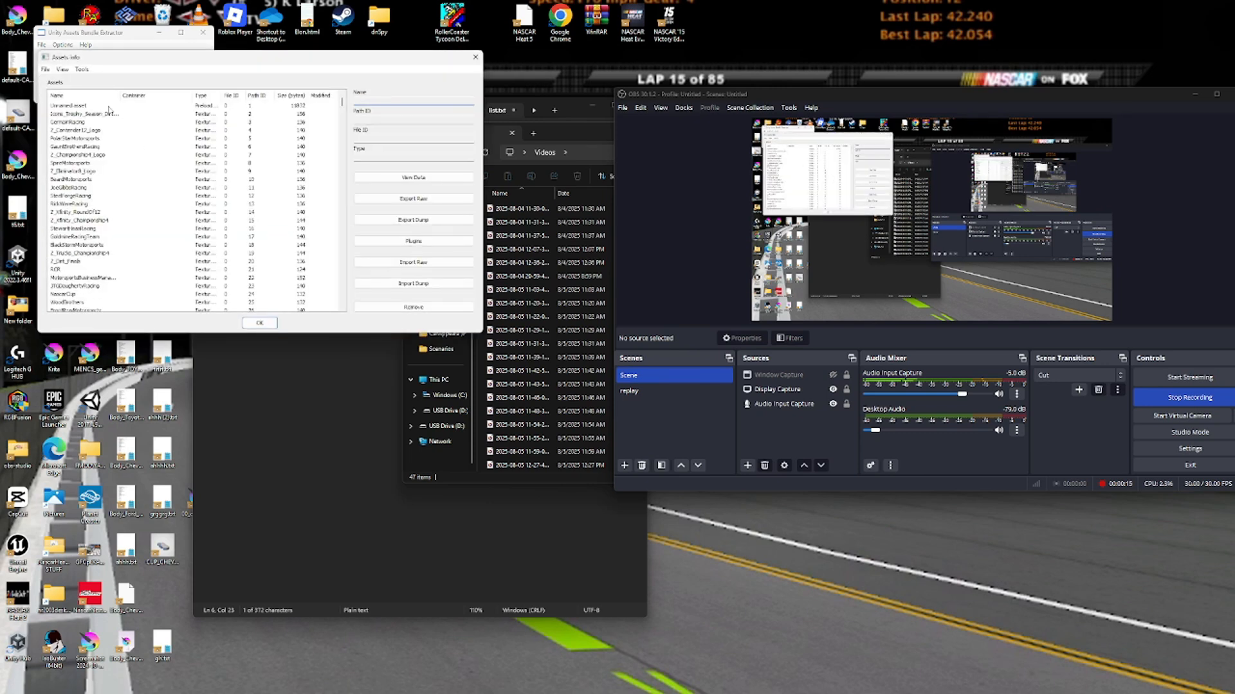
Sort the assets by name and widen the name column around the MonoBehaviour Cup entries.
{"action": "left_click", "coordinate": [103, 96]}
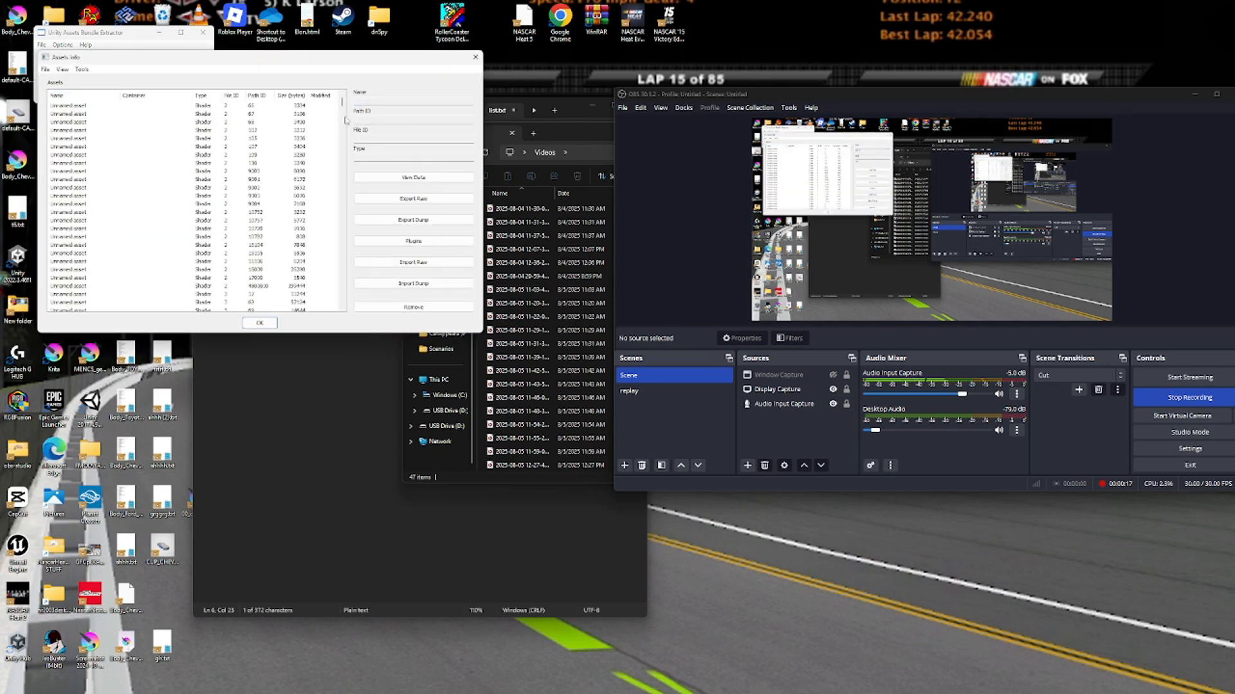
{"action": "left_click_drag", "start_coordinate": [342, 103], "coordinate": [344, 270]}
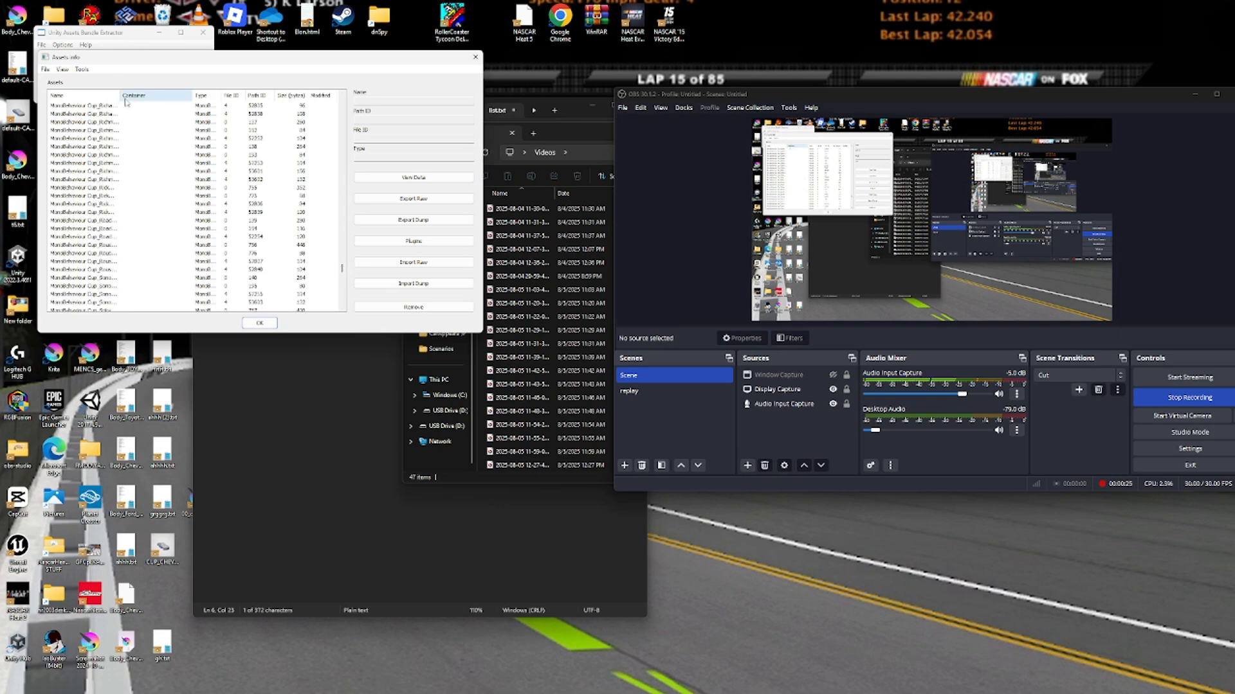
{"action": "left_click_drag", "start_coordinate": [126, 101], "coordinate": [221, 101]}
{"action": "scroll", "coordinate": [319, 158], "scroll_direction": "up", "scroll_amount": 10}
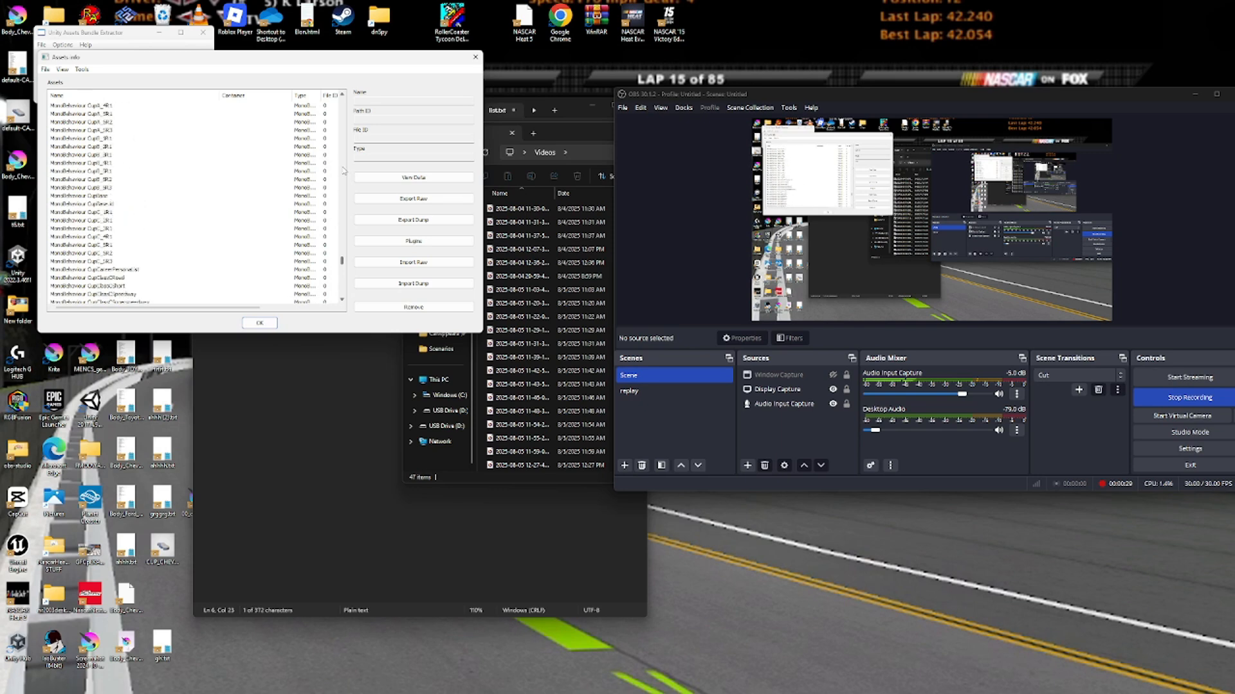
Look through the MonoBehaviour Career, Championship and Cup entries for the full-season schedule asset.
{"action": "scroll", "coordinate": [344, 171], "scroll_direction": "up", "scroll_amount": 10}
{"action": "scroll", "coordinate": [344, 171], "scroll_direction": "up", "scroll_amount": 3}
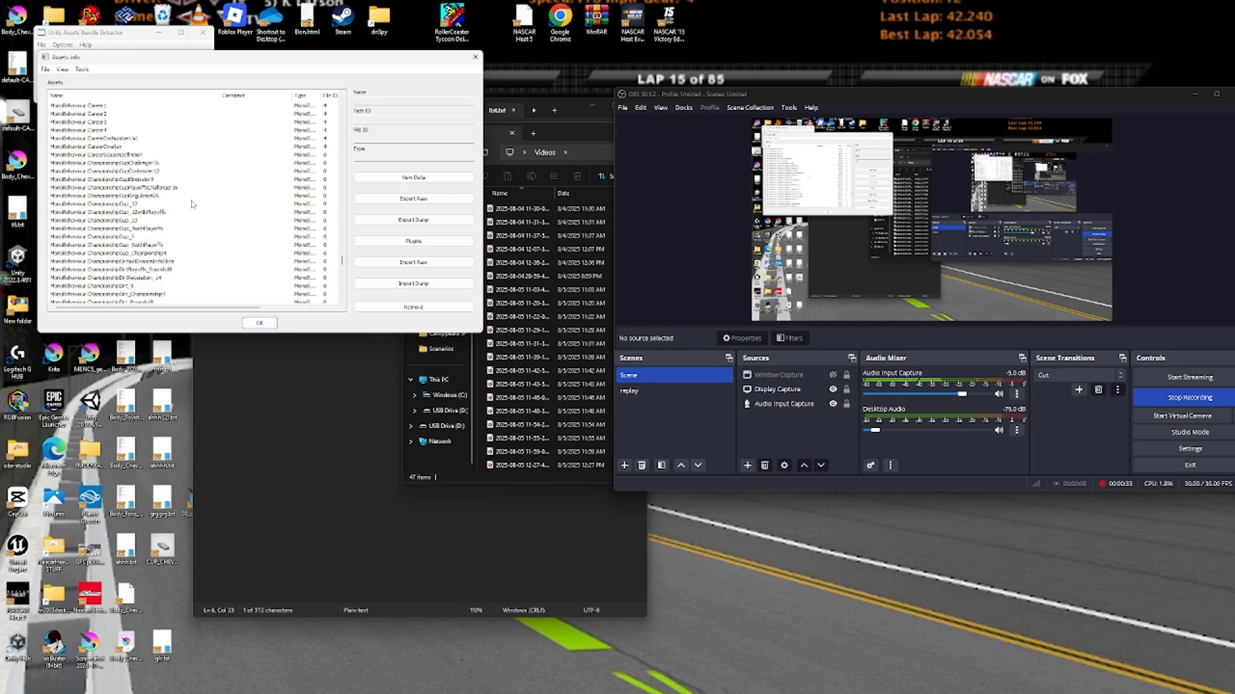
{"action": "scroll", "coordinate": [191, 204], "scroll_direction": "down", "scroll_amount": 2}
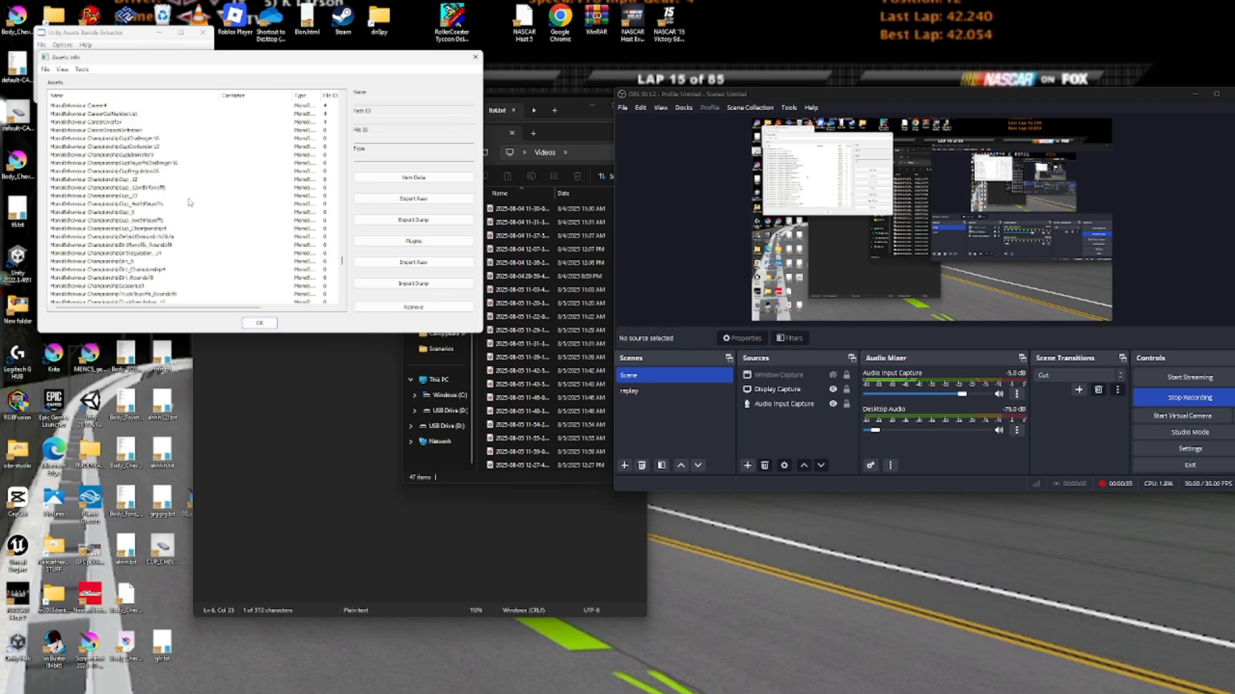
{"action": "scroll", "coordinate": [127, 195], "scroll_direction": "up", "scroll_amount": 2}
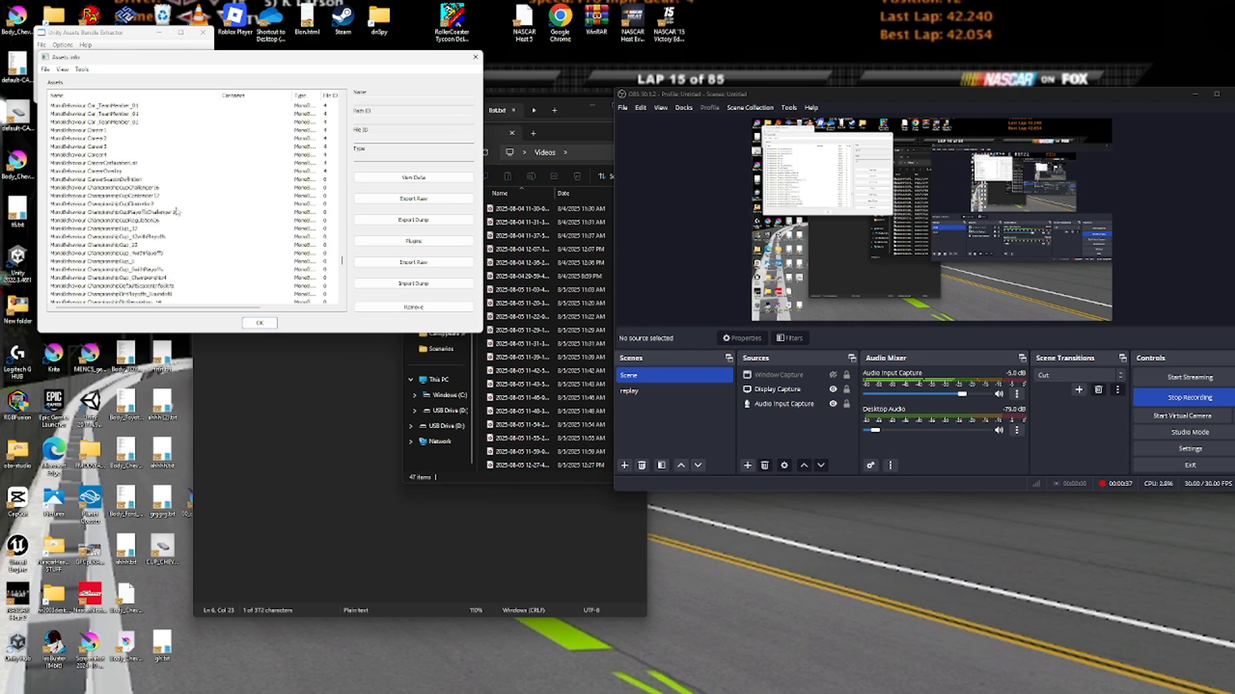
{"action": "scroll", "coordinate": [238, 196], "scroll_direction": "up", "scroll_amount": 1}
{"action": "scroll", "coordinate": [175, 199], "scroll_direction": "up", "scroll_amount": 1}
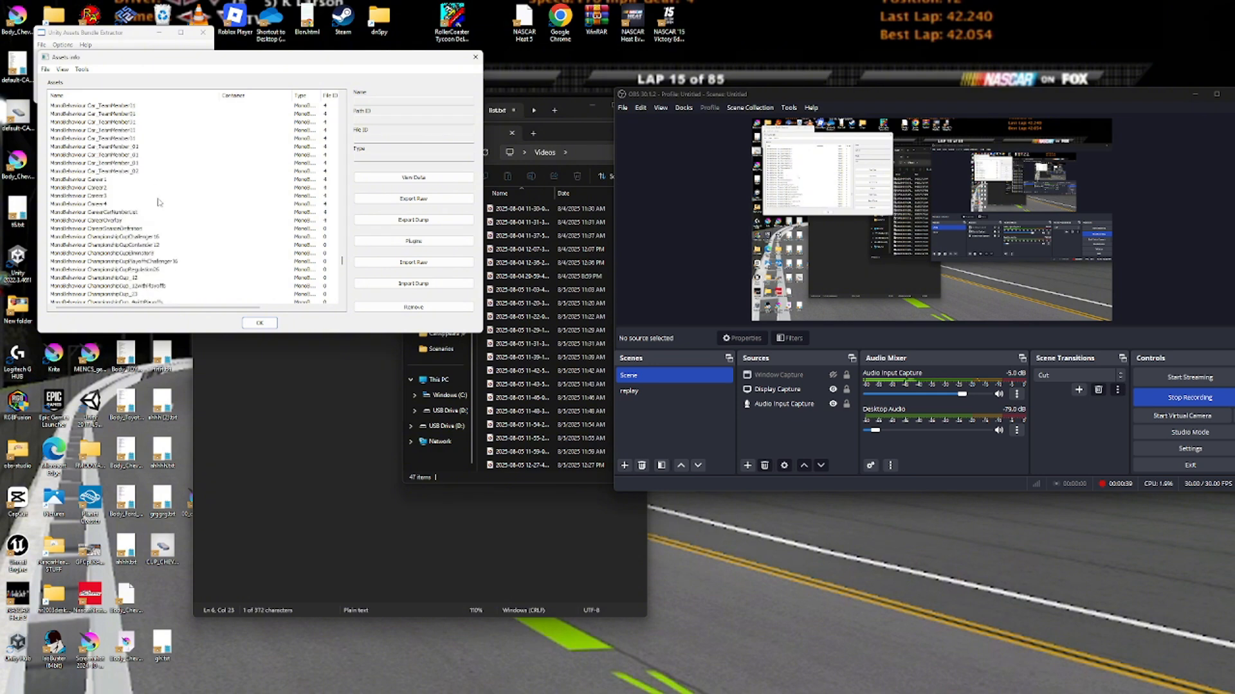
{"action": "scroll", "coordinate": [193, 199], "scroll_direction": "down", "scroll_amount": 8}
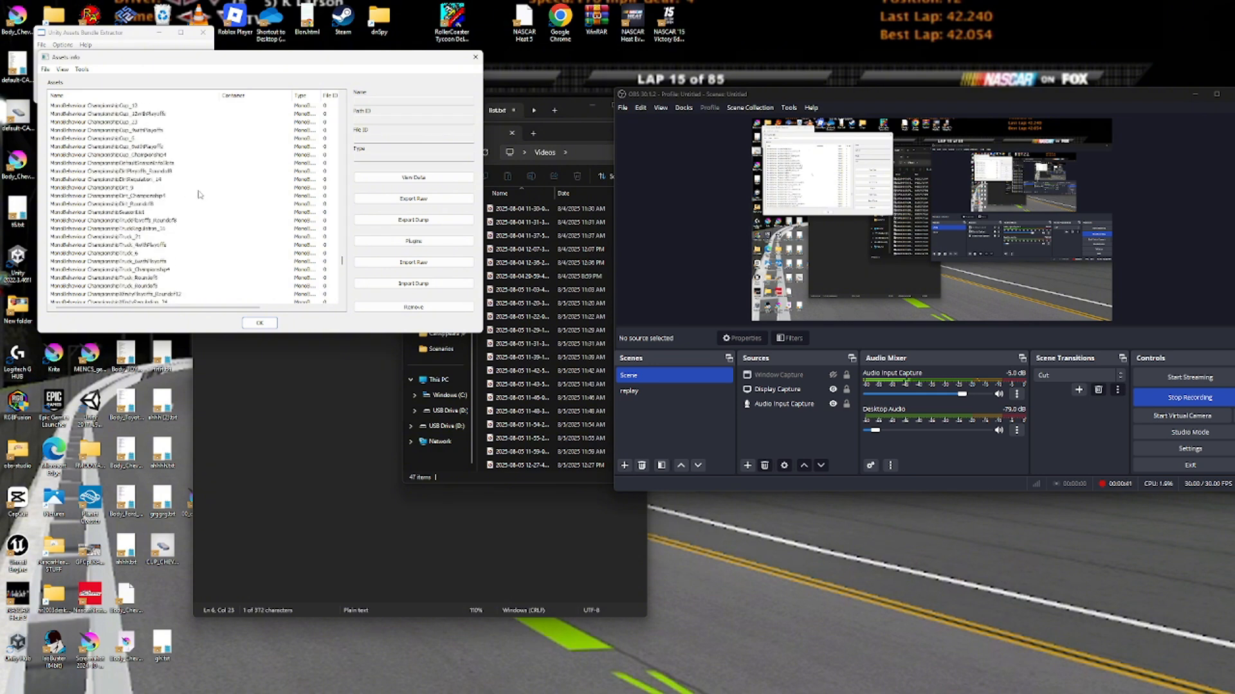
{"action": "scroll", "coordinate": [170, 204], "scroll_direction": "up", "scroll_amount": 1}
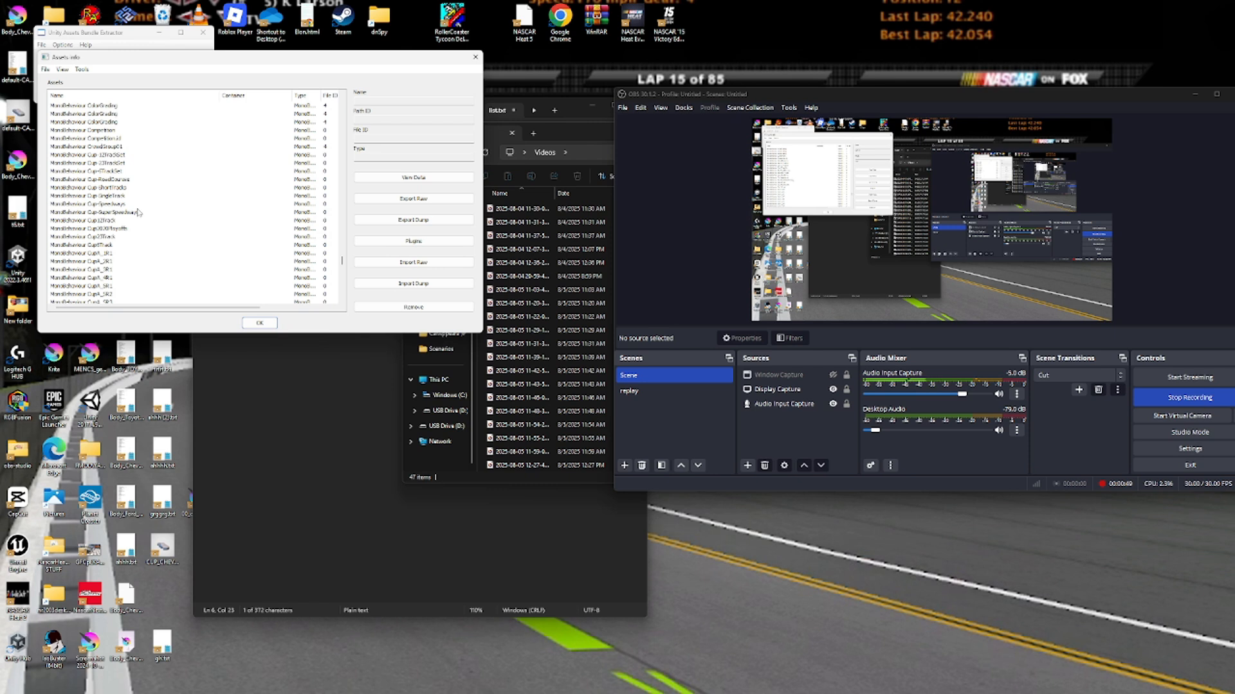
{"action": "scroll", "coordinate": [114, 202], "scroll_direction": "down", "scroll_amount": 10}
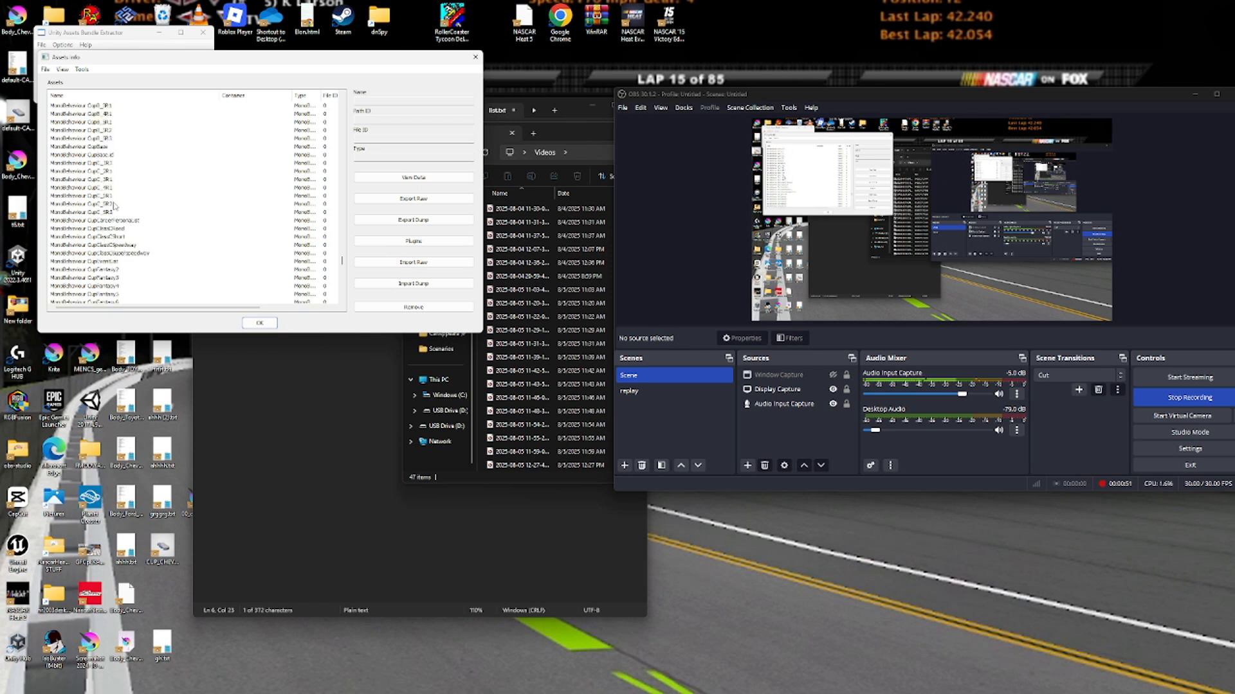
{"action": "scroll", "coordinate": [114, 206], "scroll_direction": "down", "scroll_amount": 4}
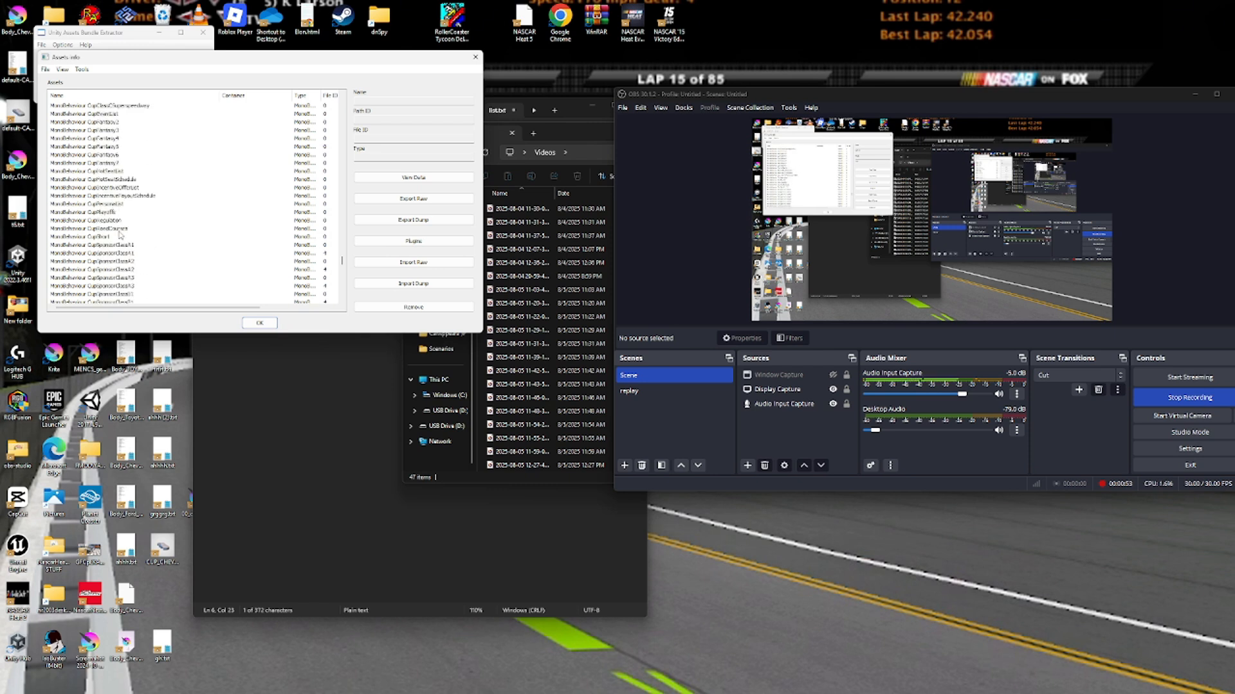
Export a text dump of the MonoBehaviour CupRegulation asset into the NHStut folder, skipping the choice of assembly files.
{"action": "left_click", "coordinate": [115, 221]}
{"action": "left_click", "coordinate": [414, 220]}
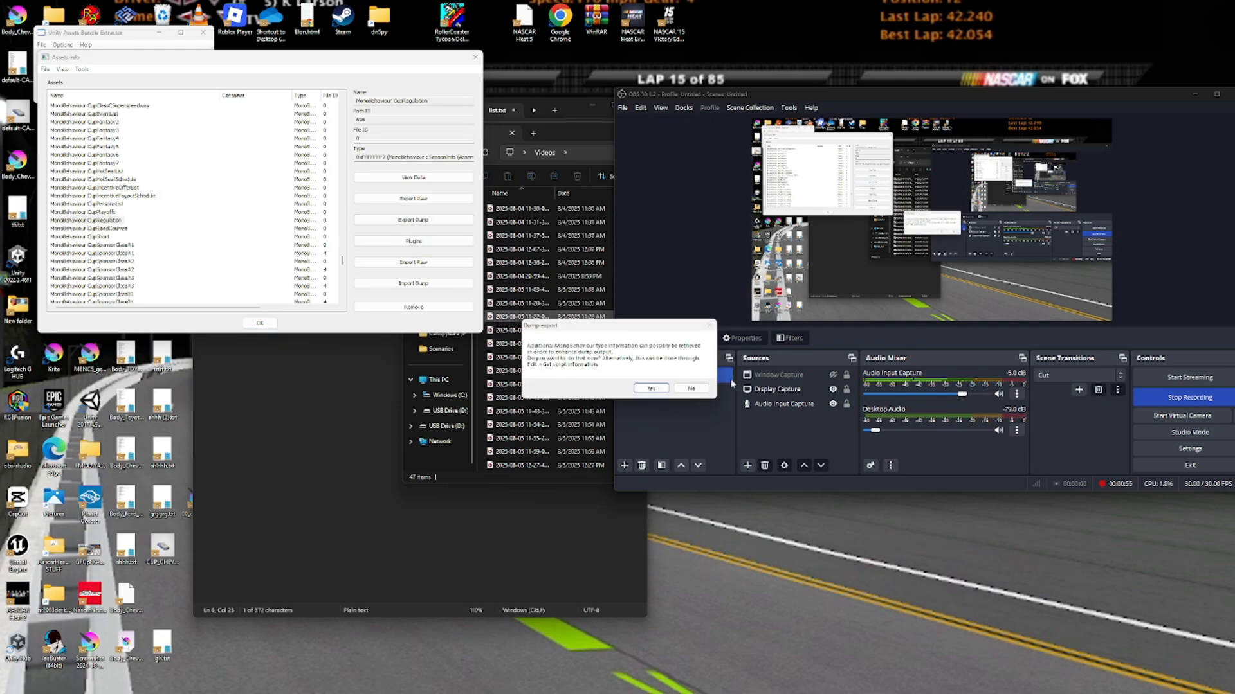
{"action": "left_click", "coordinate": [651, 389]}
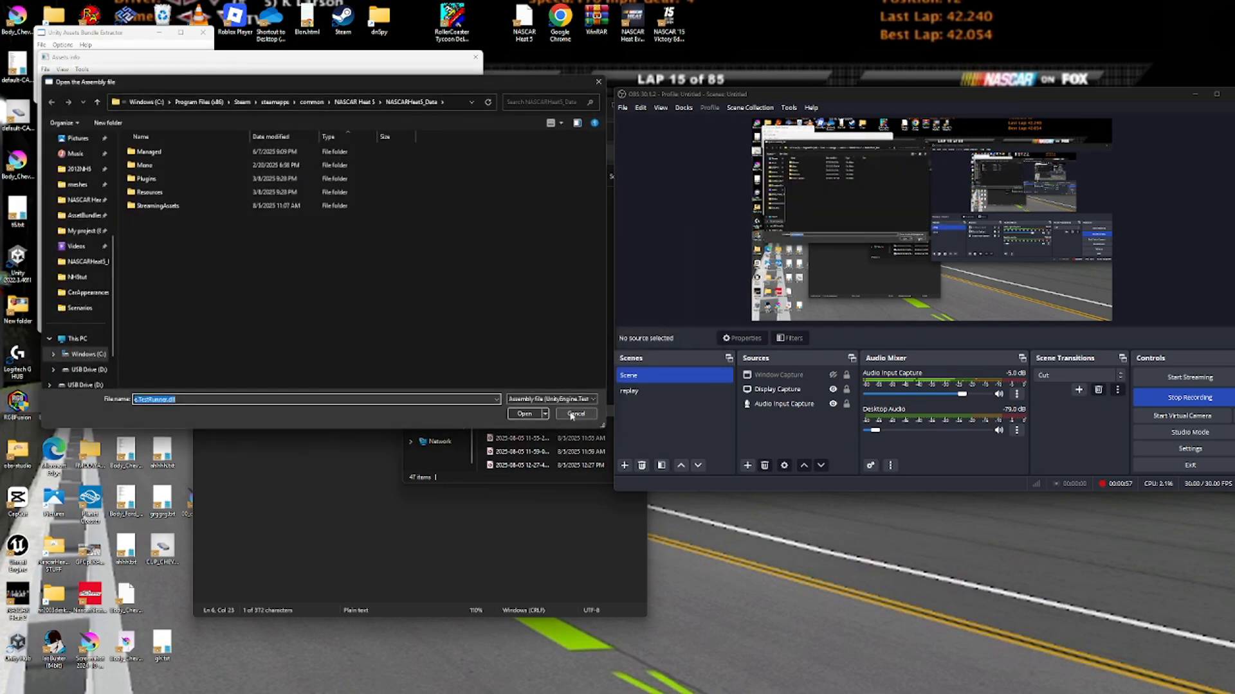
{"action": "left_click", "coordinate": [575, 413]}
{"action": "left_click", "coordinate": [571, 413]}
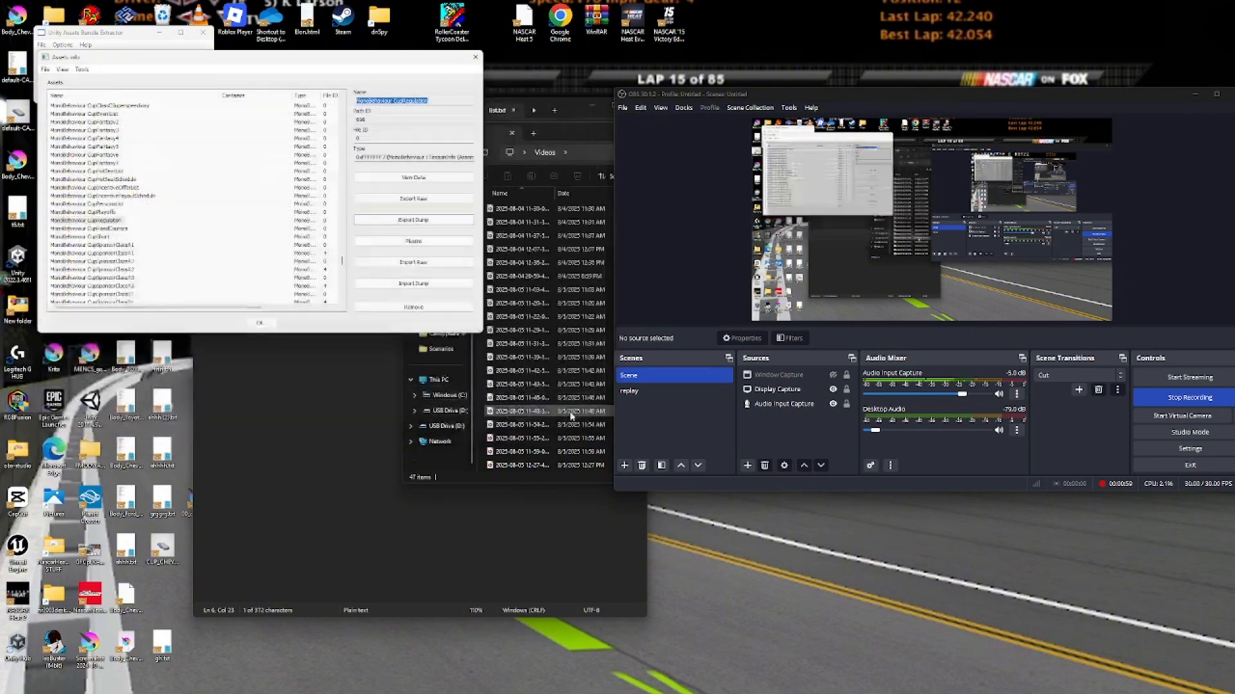
{"action": "left_click", "coordinate": [571, 413]}
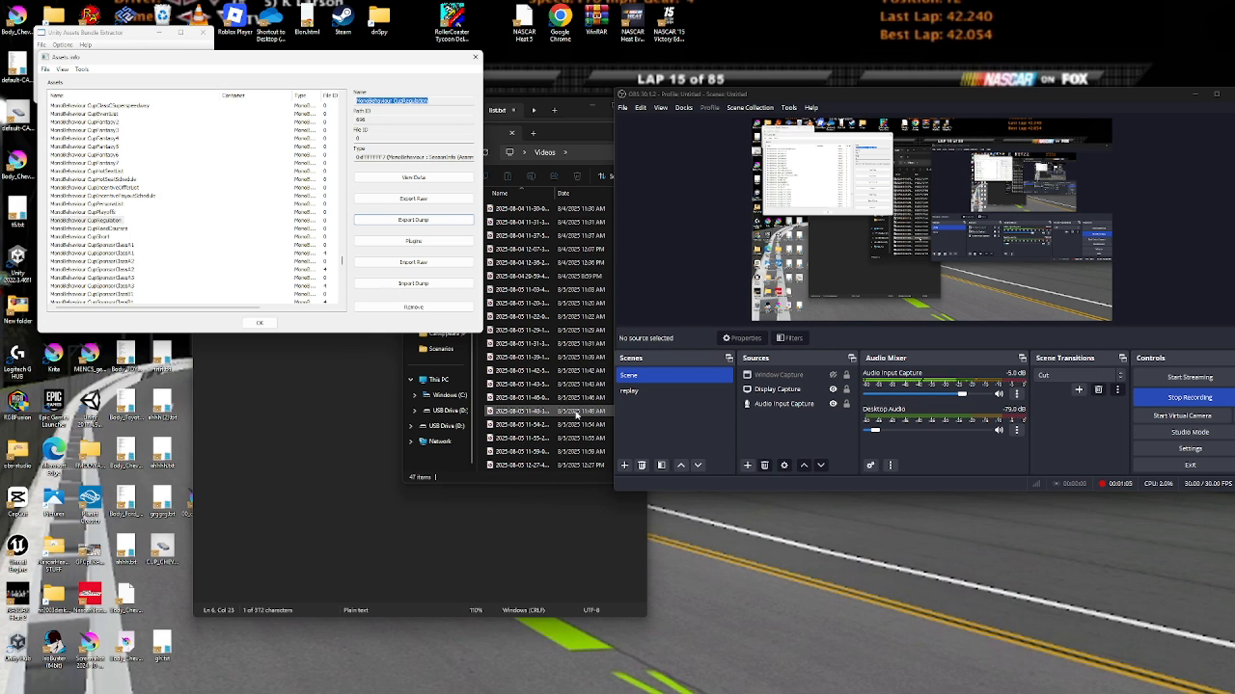
{"action": "left_click", "coordinate": [241, 323]}
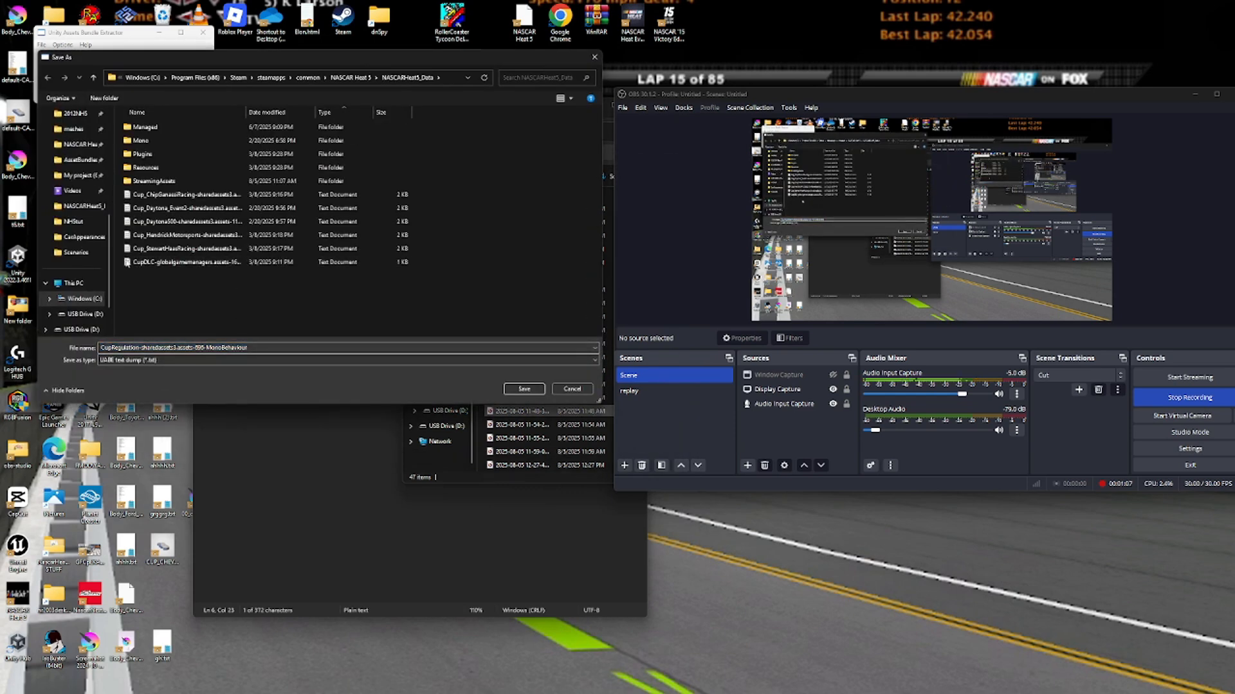
{"action": "left_click", "coordinate": [78, 213]}
{"action": "left_click", "coordinate": [74, 221]}
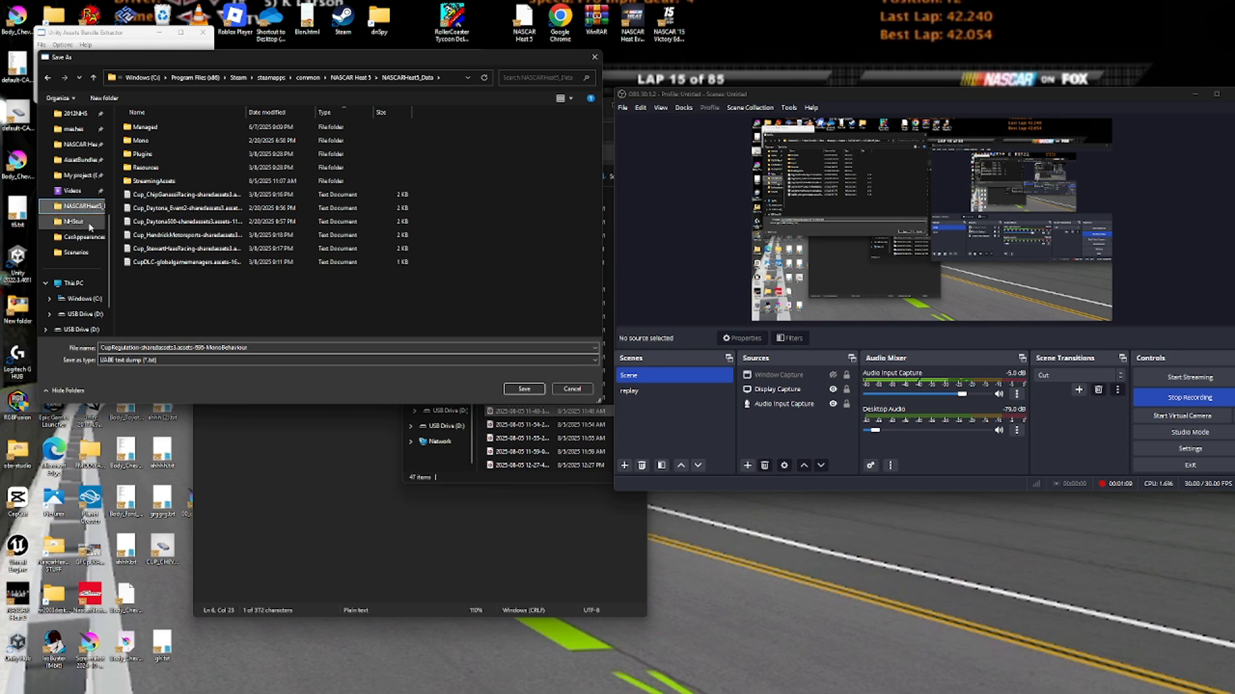
{"action": "left_click", "coordinate": [524, 389]}
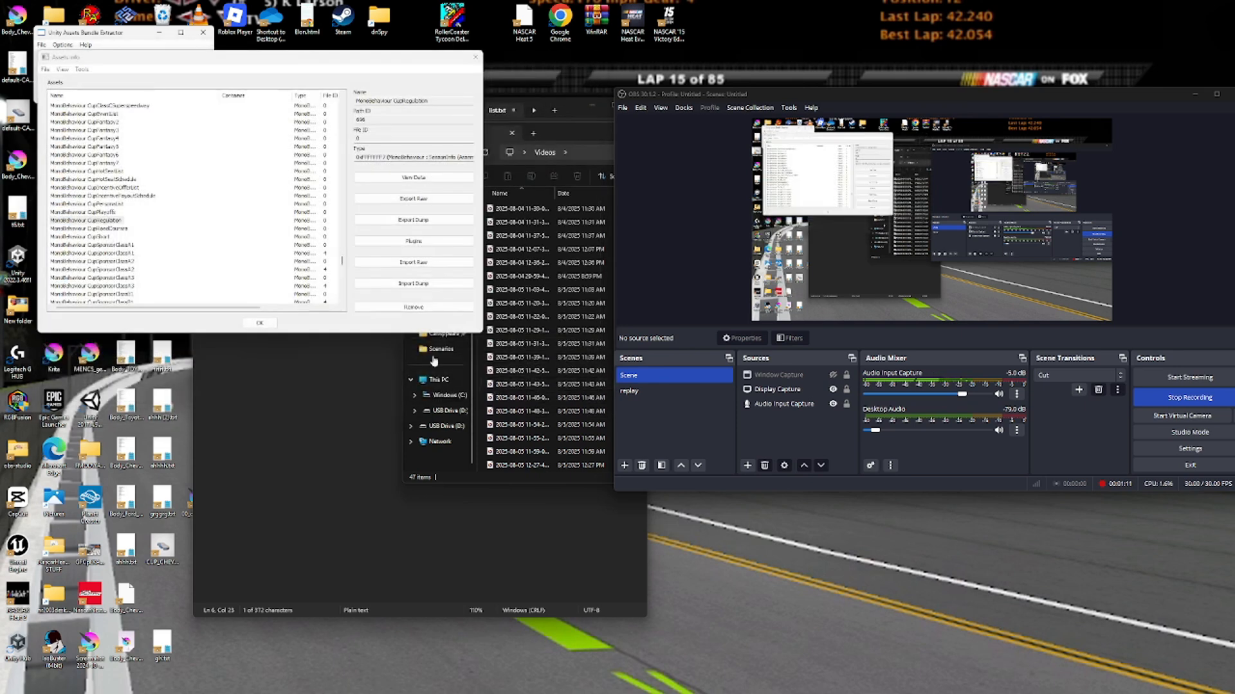
Open the exported CupRegulation text dump from the NHStut folder and review its season name, playoffs and league type settings.
{"action": "left_click", "coordinate": [438, 317]}
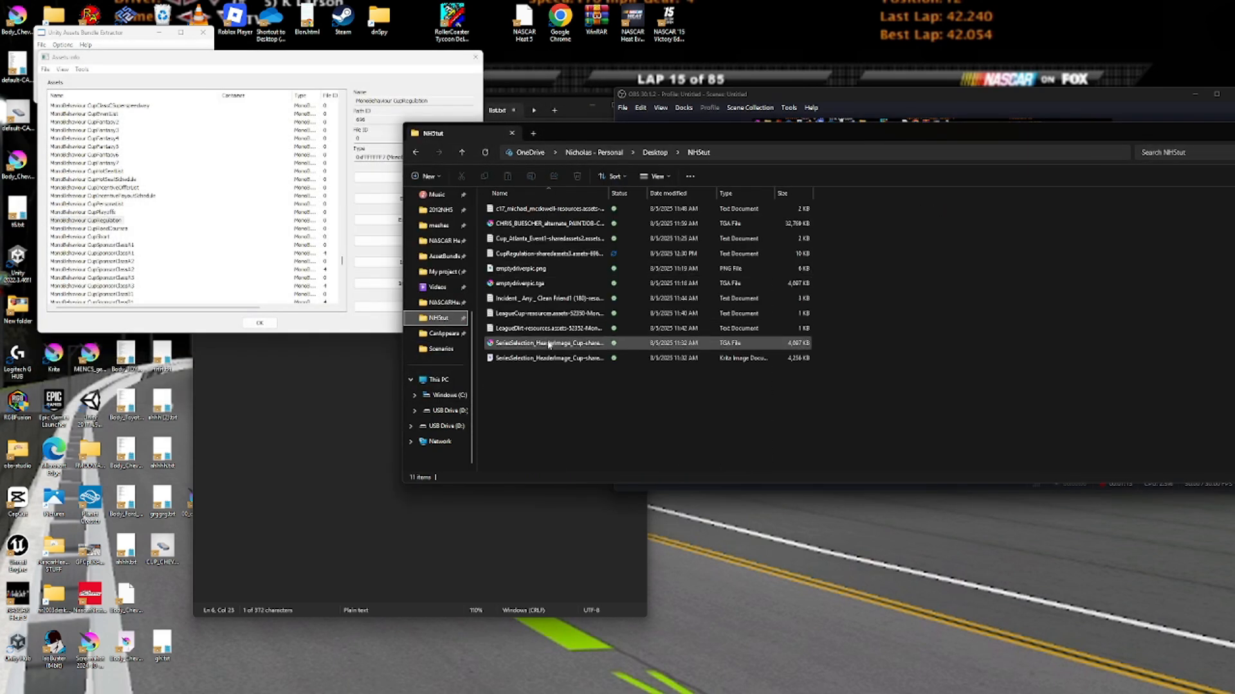
{"action": "double_click", "coordinate": [542, 252]}
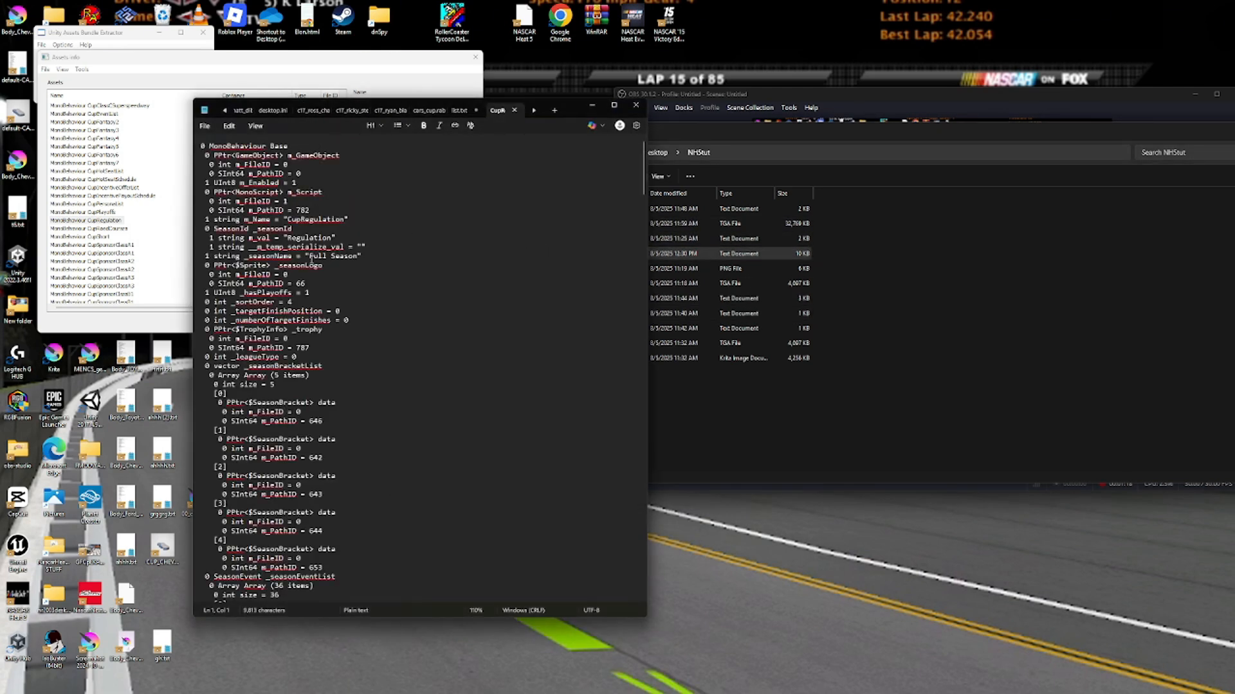
{"action": "triple_click", "coordinate": [314, 289]}
{"action": "left_click", "coordinate": [312, 291]}
{"action": "scroll", "coordinate": [302, 313], "scroll_direction": "down", "scroll_amount": 5}
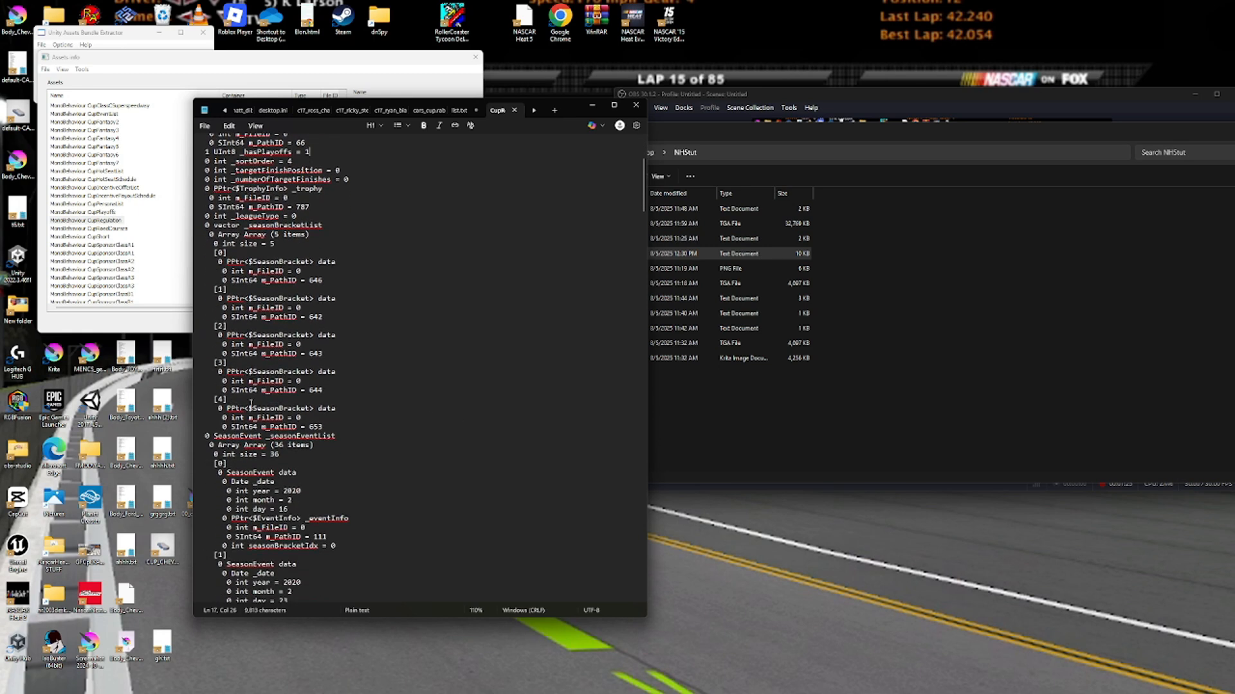
{"action": "scroll", "coordinate": [342, 409], "scroll_direction": "up", "scroll_amount": 3}
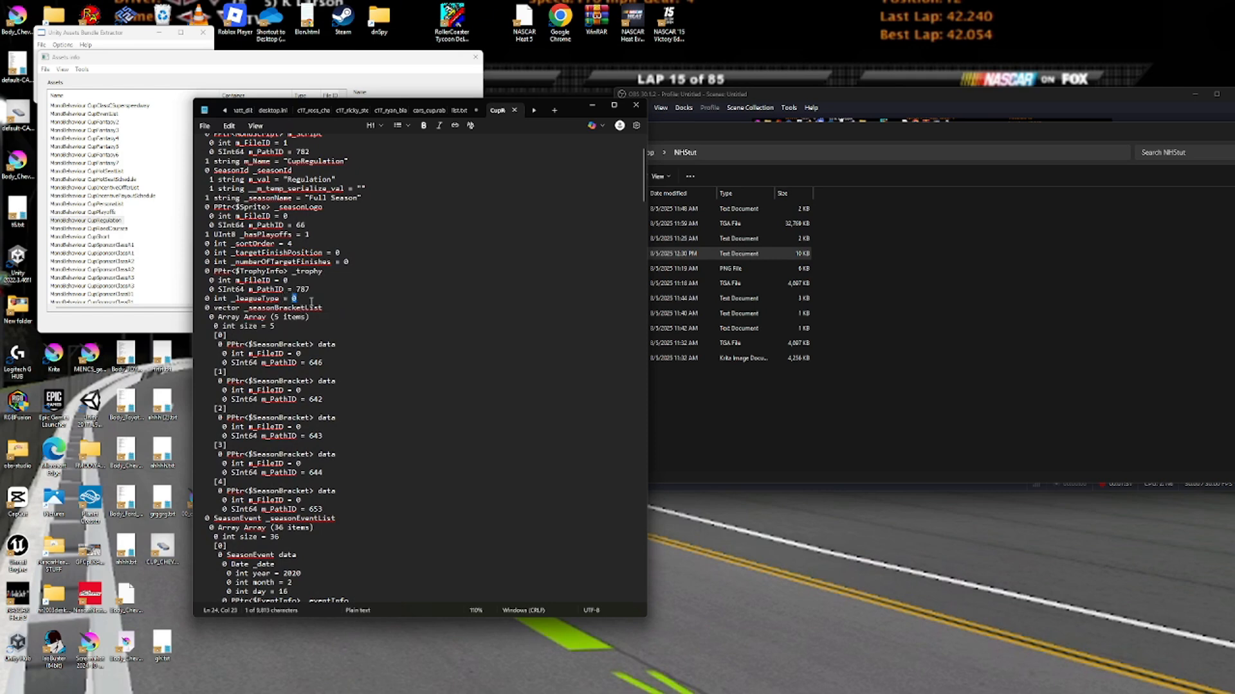
{"action": "scroll", "coordinate": [296, 332], "scroll_direction": "up", "scroll_amount": 2}
{"action": "scroll", "coordinate": [182, 193], "scroll_direction": "up", "scroll_amount": 3}
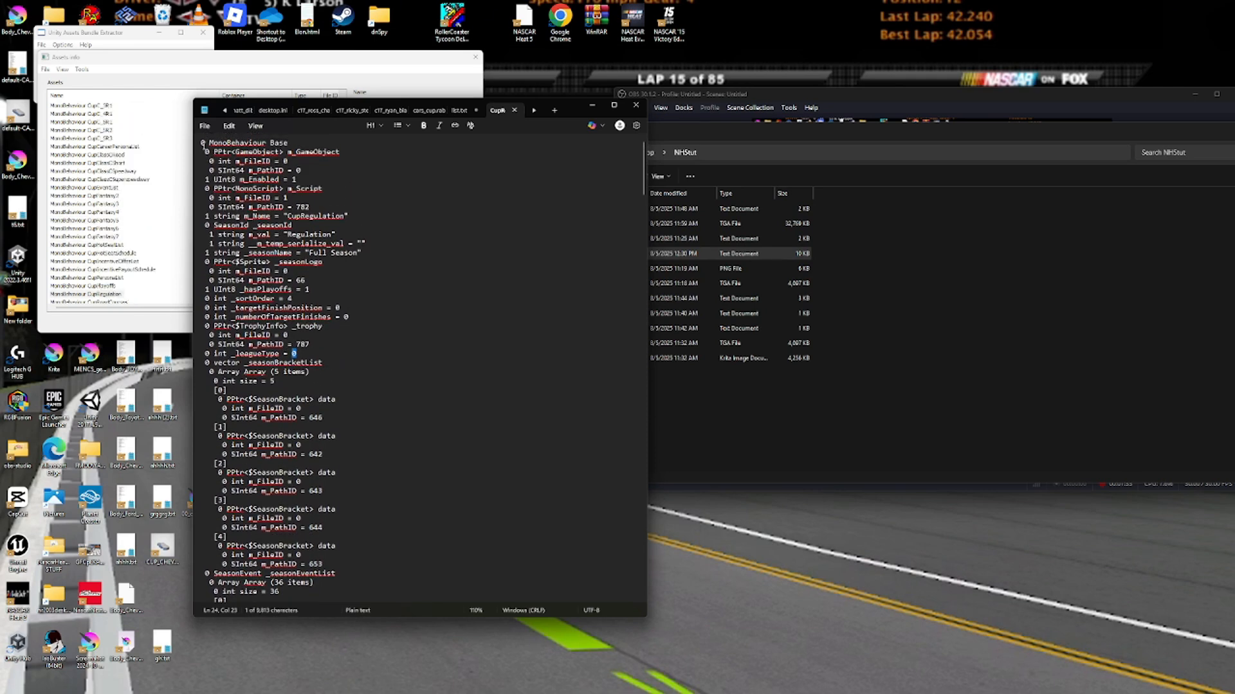
Examine the season event list, highlighting the first event's date and its event info path ID.
{"action": "left_click_drag", "start_coordinate": [203, 143], "coordinate": [344, 348]}
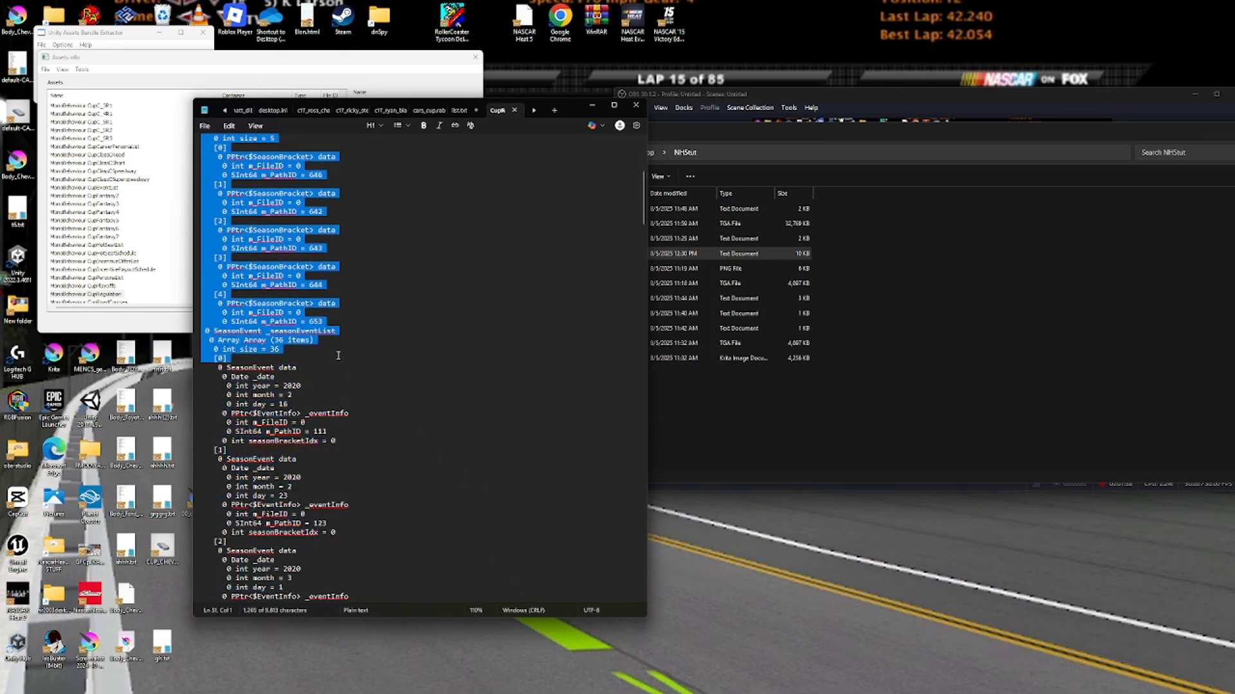
{"action": "left_click", "coordinate": [315, 367]}
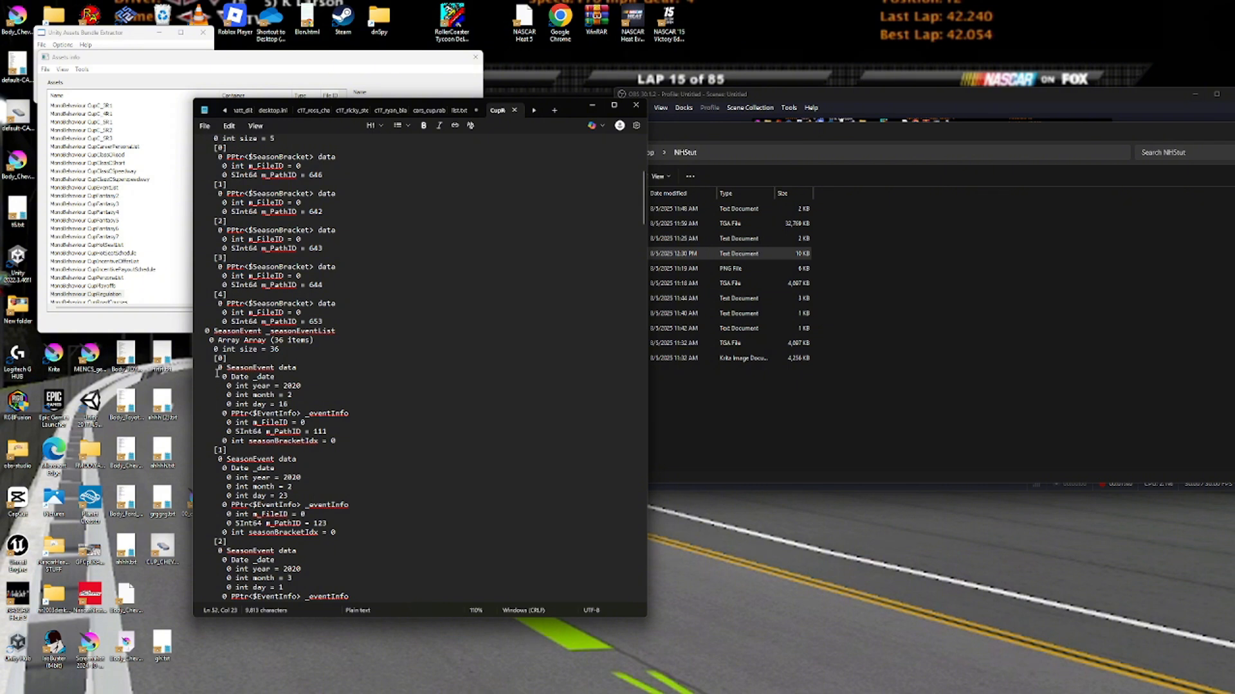
{"action": "left_click_drag", "start_coordinate": [218, 369], "coordinate": [405, 389]}
{"action": "left_click", "coordinate": [404, 394]}
{"action": "left_click_drag", "start_coordinate": [327, 434], "coordinate": [245, 422]}
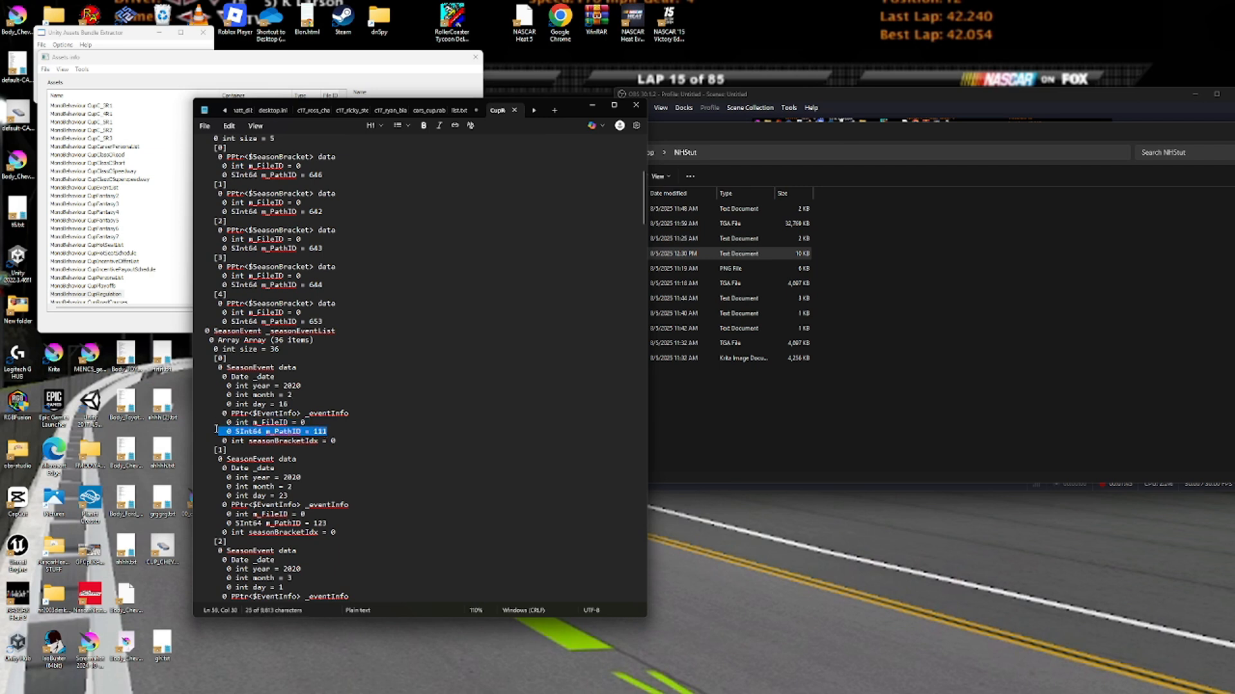
{"action": "left_click_drag", "start_coordinate": [328, 431], "coordinate": [229, 422]}
{"action": "left_click", "coordinate": [214, 431]}
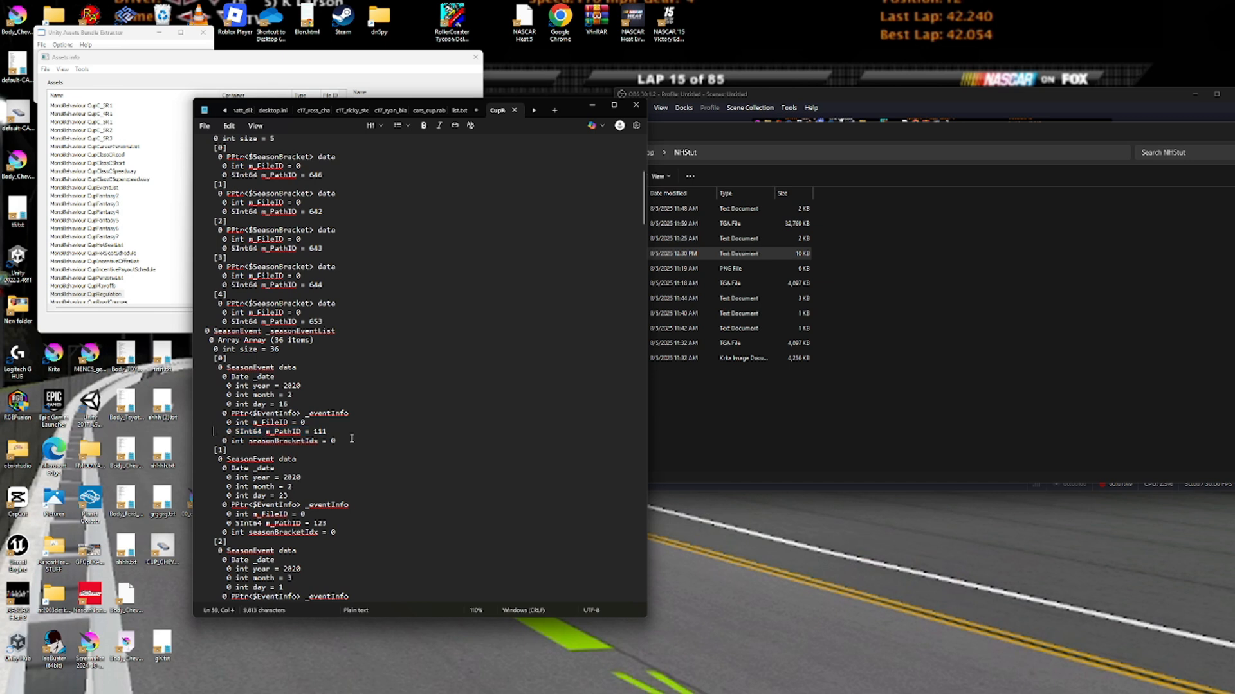
Highlight the first event's path ID in the CupRegulation dump and examine the Cup track ID list, starting with the Atlanta entry.
{"action": "left_click_drag", "start_coordinate": [330, 432], "coordinate": [227, 431]}
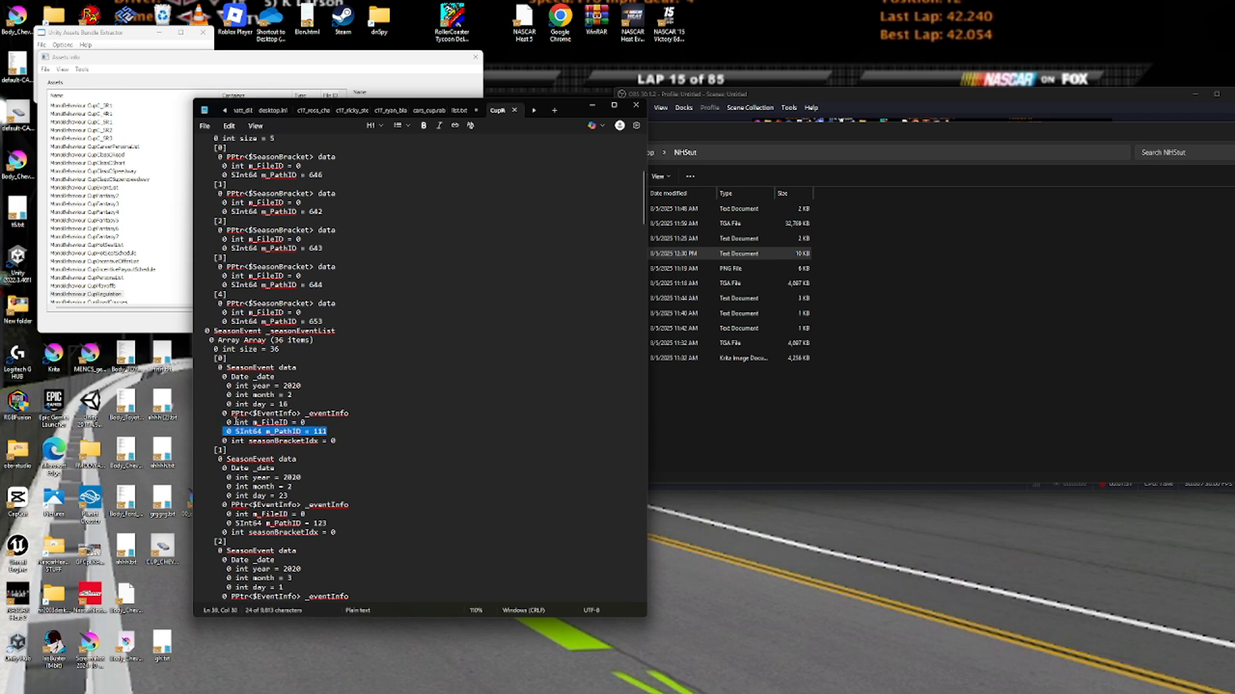
{"action": "left_click", "coordinate": [322, 432]}
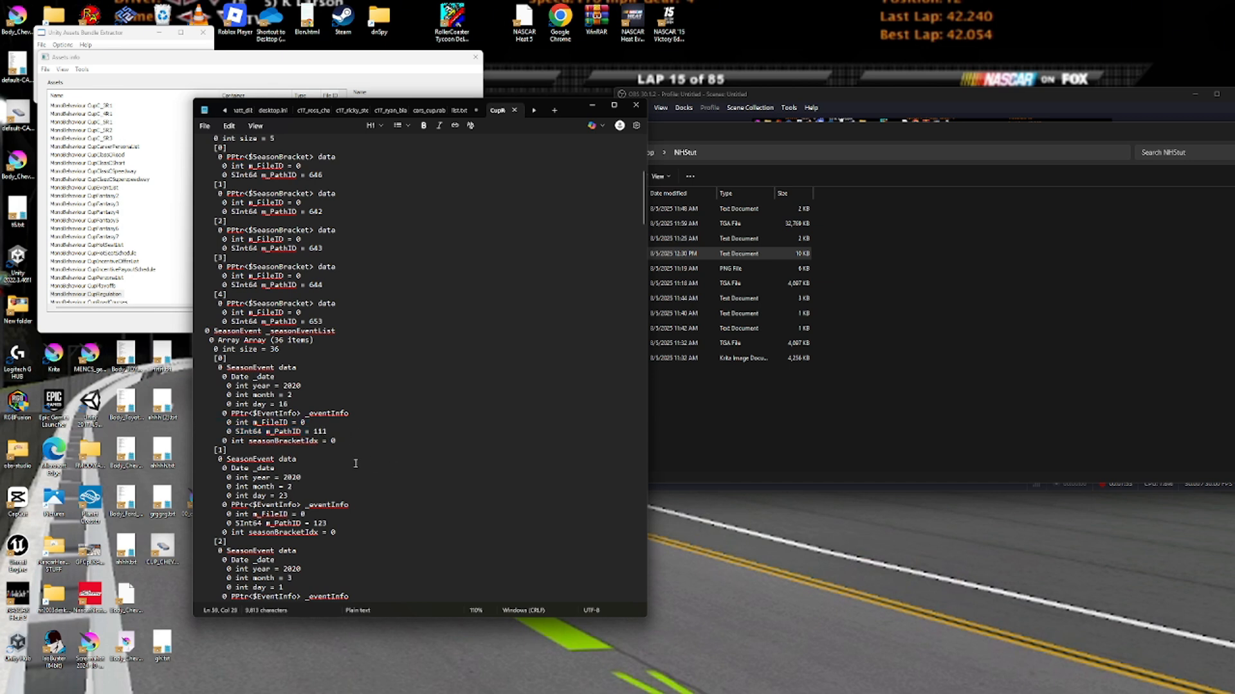
{"action": "mouse_move", "coordinate": [622, 685]}
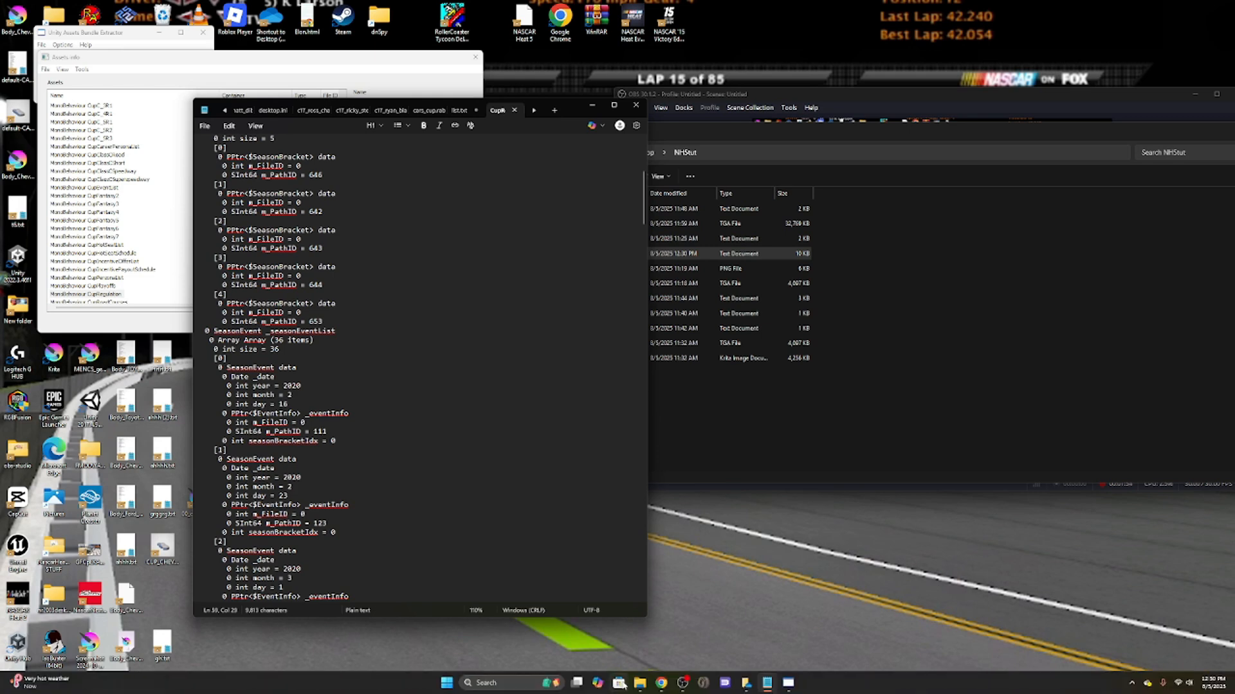
{"action": "left_click", "coordinate": [682, 683]}
{"action": "left_click", "coordinate": [579, 293]}
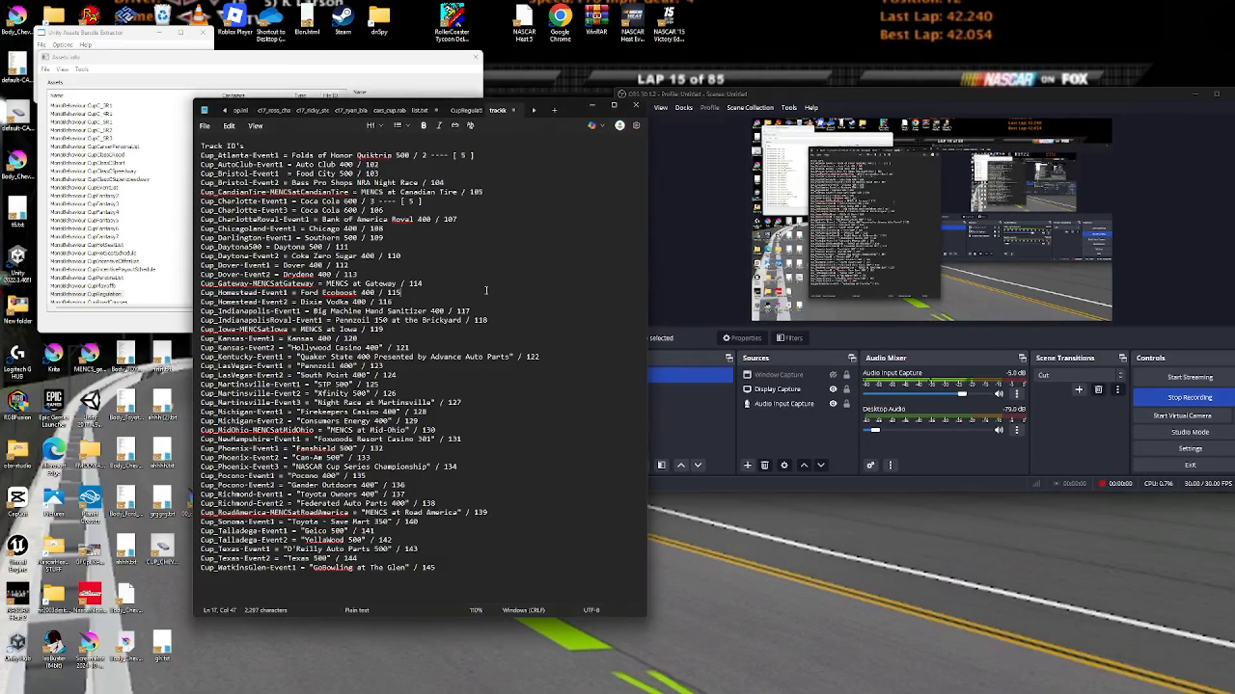
{"action": "left_click_drag", "start_coordinate": [219, 156], "coordinate": [493, 151]}
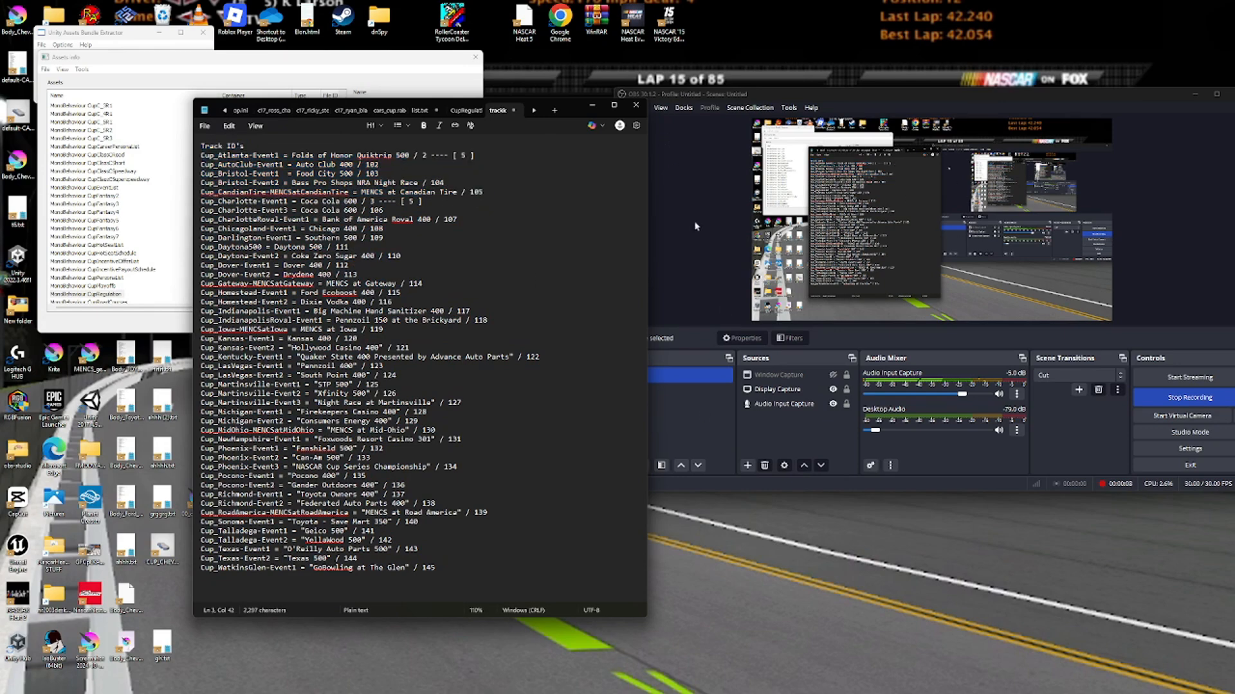
Place the CupRegulation dump in its own window beside the track ID list and set event [0]'s m_PathID to 125.
{"action": "left_click_drag", "start_coordinate": [466, 110], "coordinate": [978, 315]}
{"action": "left_click_drag", "start_coordinate": [1156, 320], "coordinate": [941, 126]}
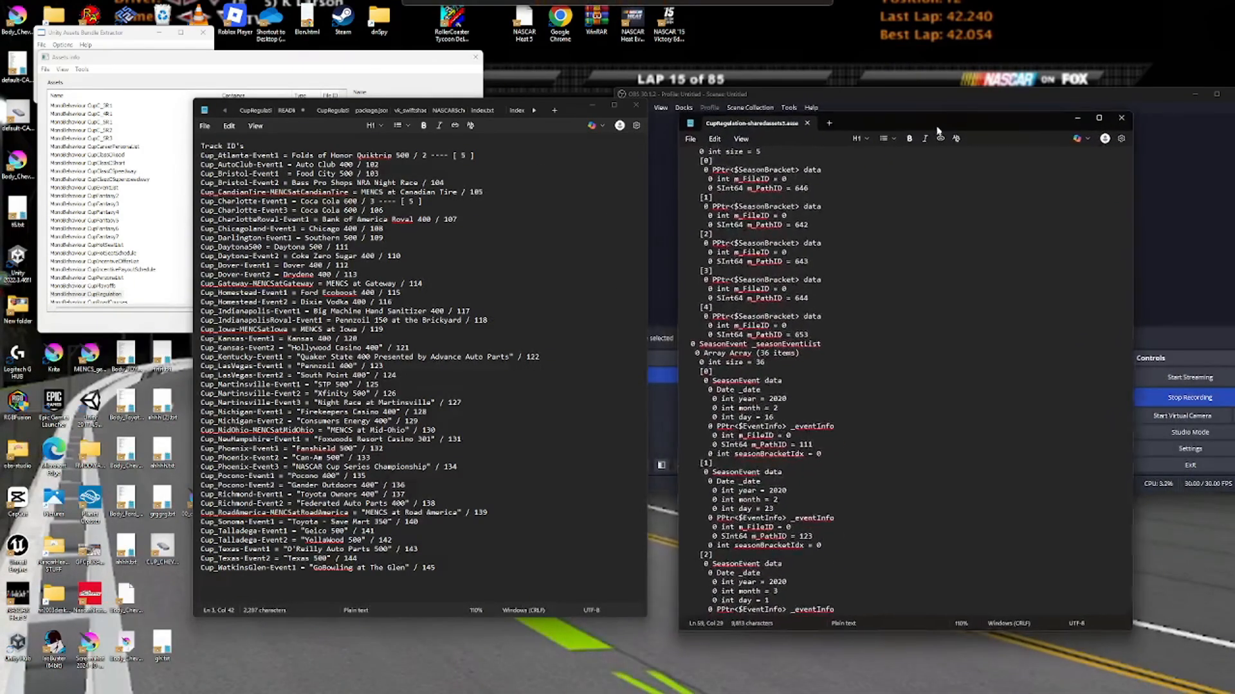
{"action": "scroll", "coordinate": [815, 211], "scroll_direction": "down", "scroll_amount": 2}
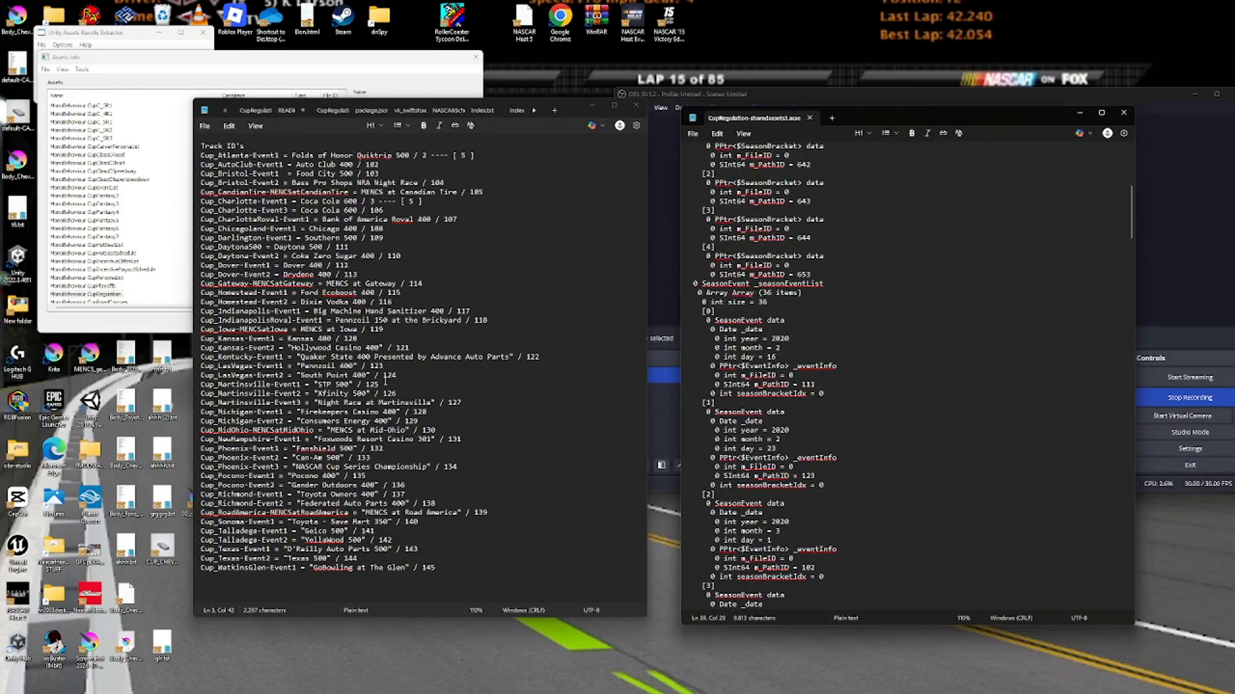
{"action": "double_click", "coordinate": [375, 384]}
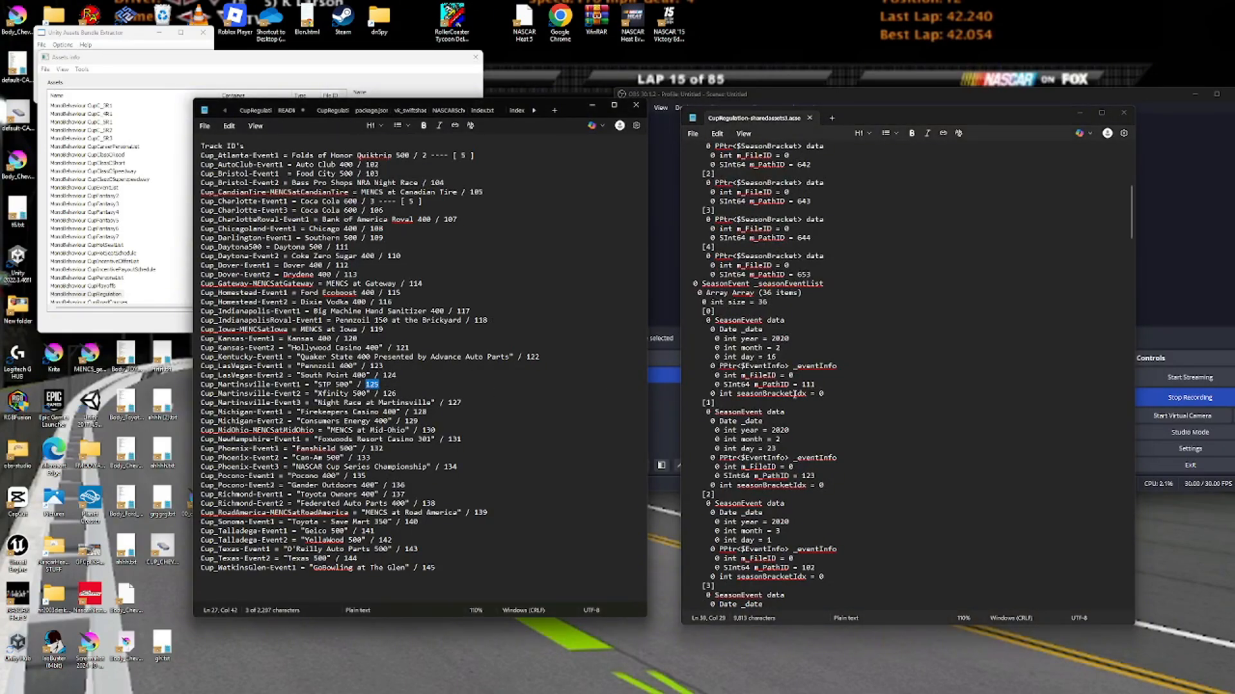
{"action": "left_click", "coordinate": [813, 383]}
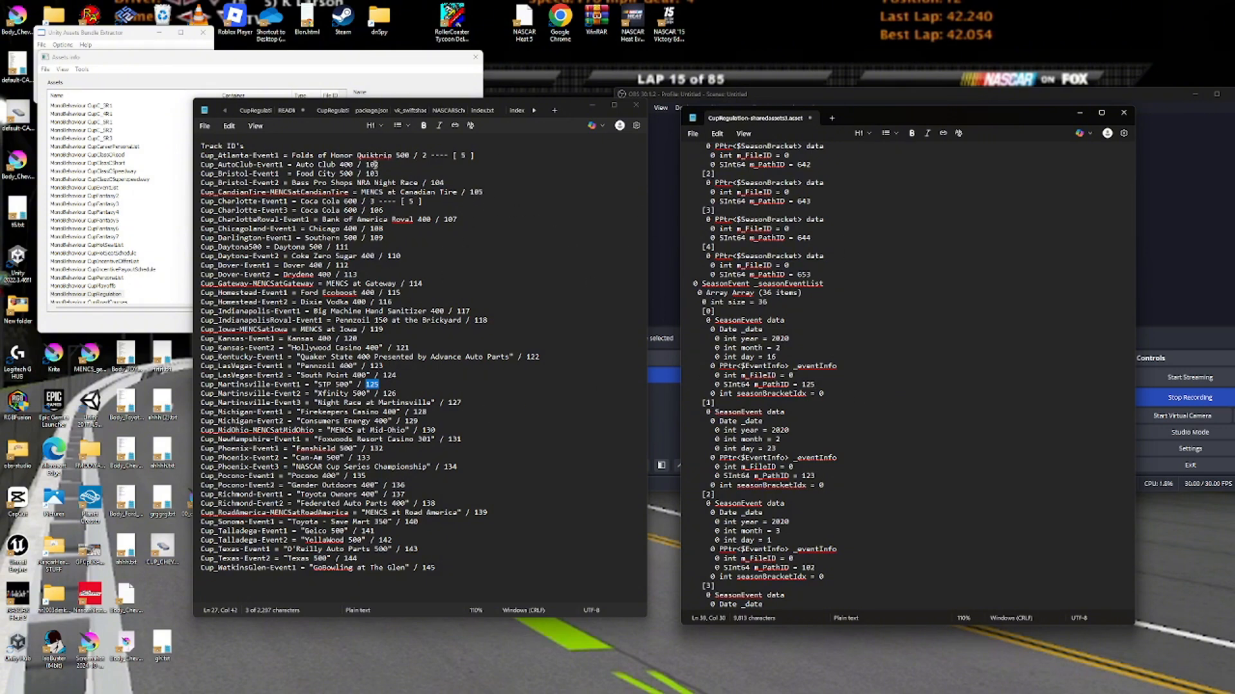
Compare the bracketed file IDs of the Atlanta and Charlotte Event1 entries with event [4]'s m_FileID and m_PathID in the dump.
{"action": "left_click_drag", "start_coordinate": [418, 155], "coordinate": [489, 152]}
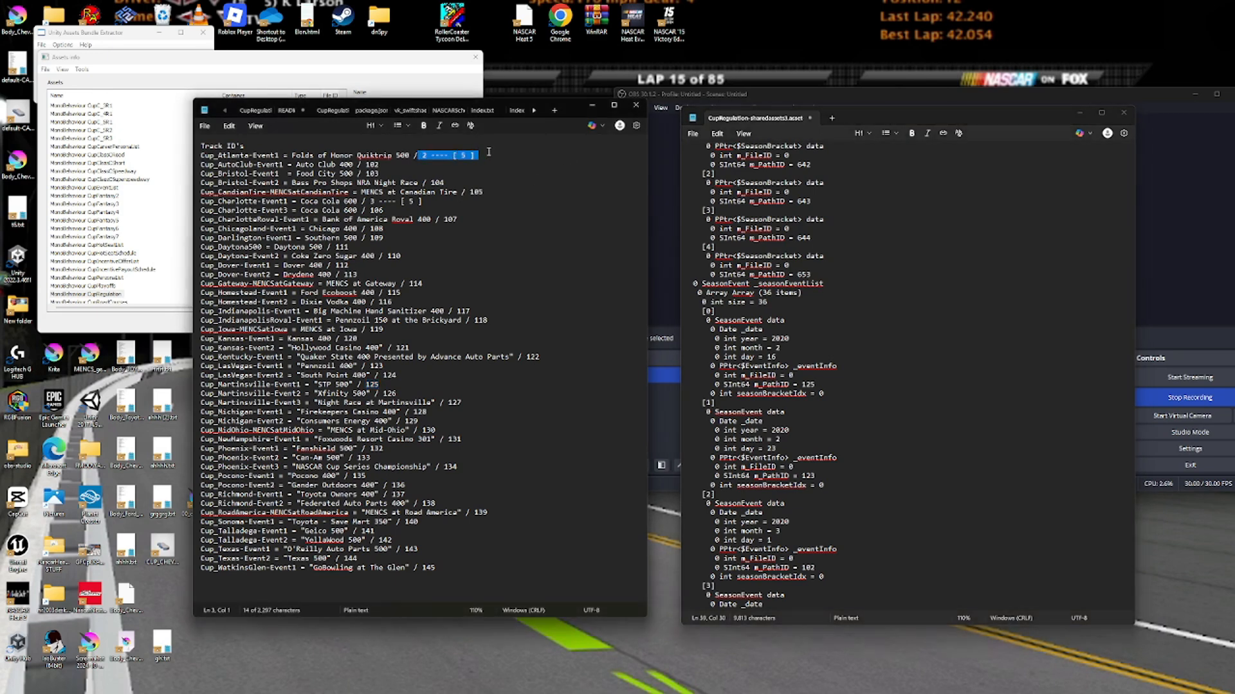
{"action": "scroll", "coordinate": [889, 448], "scroll_direction": "down", "scroll_amount": 8}
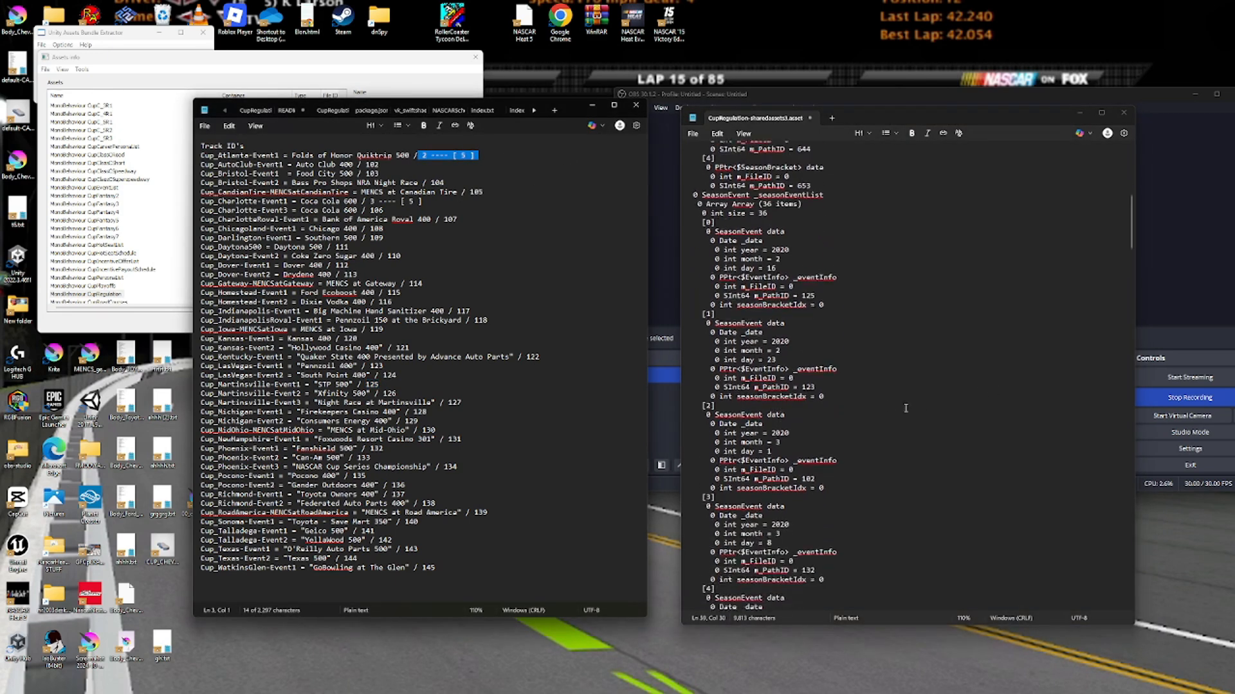
{"action": "scroll", "coordinate": [889, 449], "scroll_direction": "down", "scroll_amount": 3}
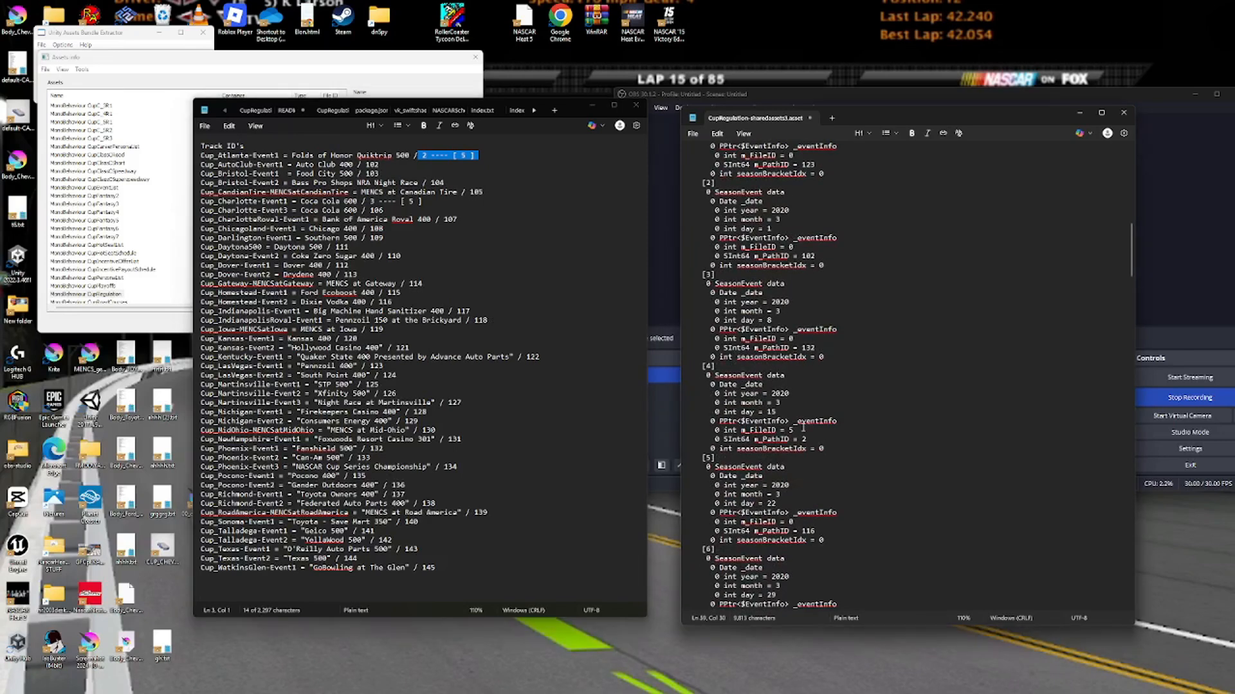
{"action": "double_click", "coordinate": [790, 430]}
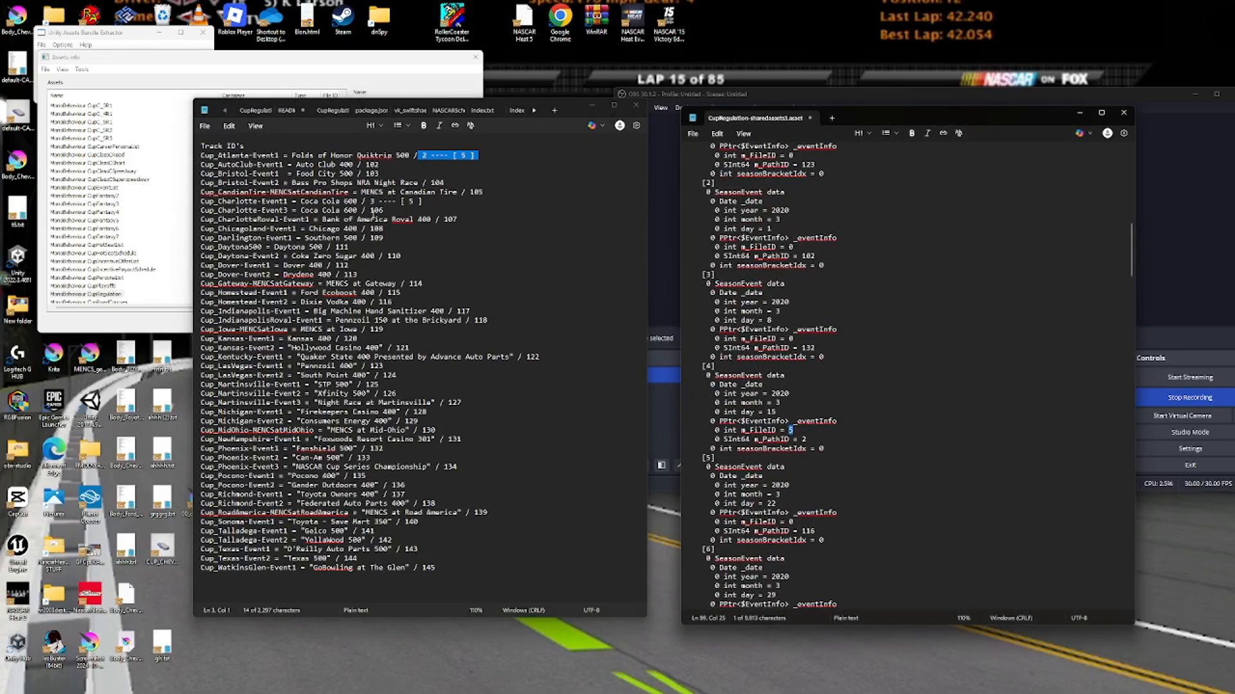
{"action": "left_click", "coordinate": [794, 430]}
{"action": "left_click_drag", "start_coordinate": [814, 440], "coordinate": [800, 443]}
{"action": "left_click_drag", "start_coordinate": [429, 204], "coordinate": [399, 204]}
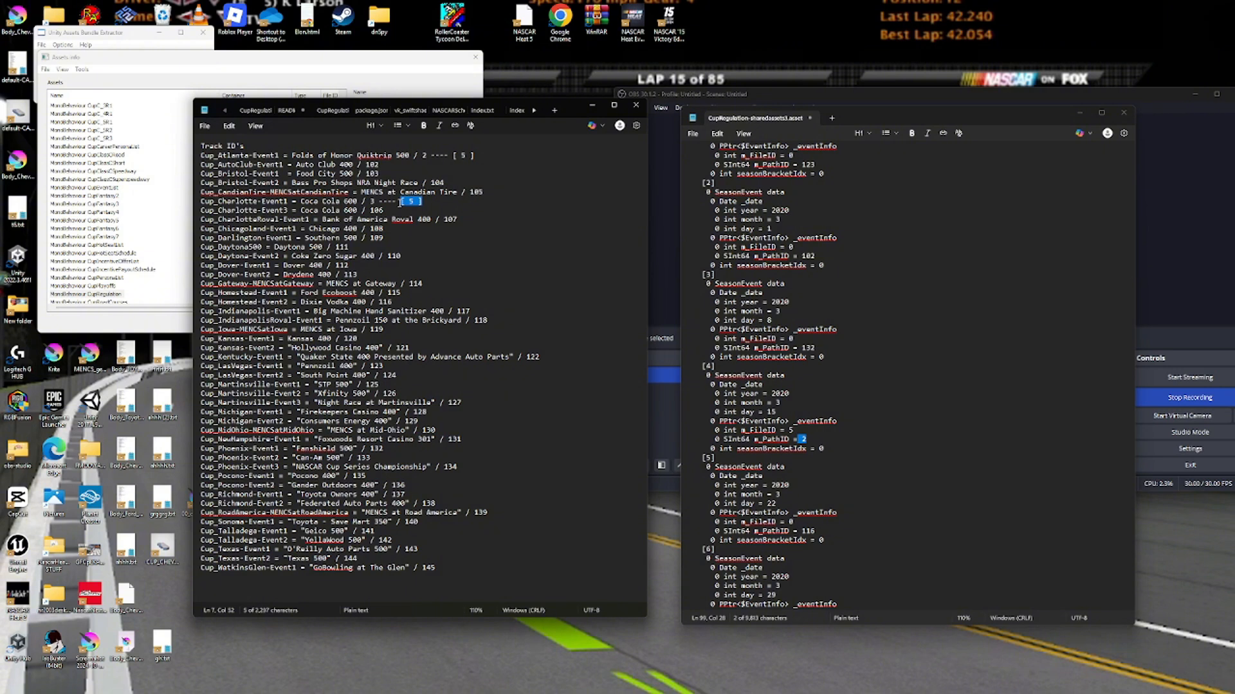
{"action": "left_click", "coordinate": [373, 201]}
Point event [4] to the Daytona 500 by setting its m_FileID to 0 and its m_PathID to 111.
{"action": "left_click_drag", "start_coordinate": [799, 431], "coordinate": [780, 431]}
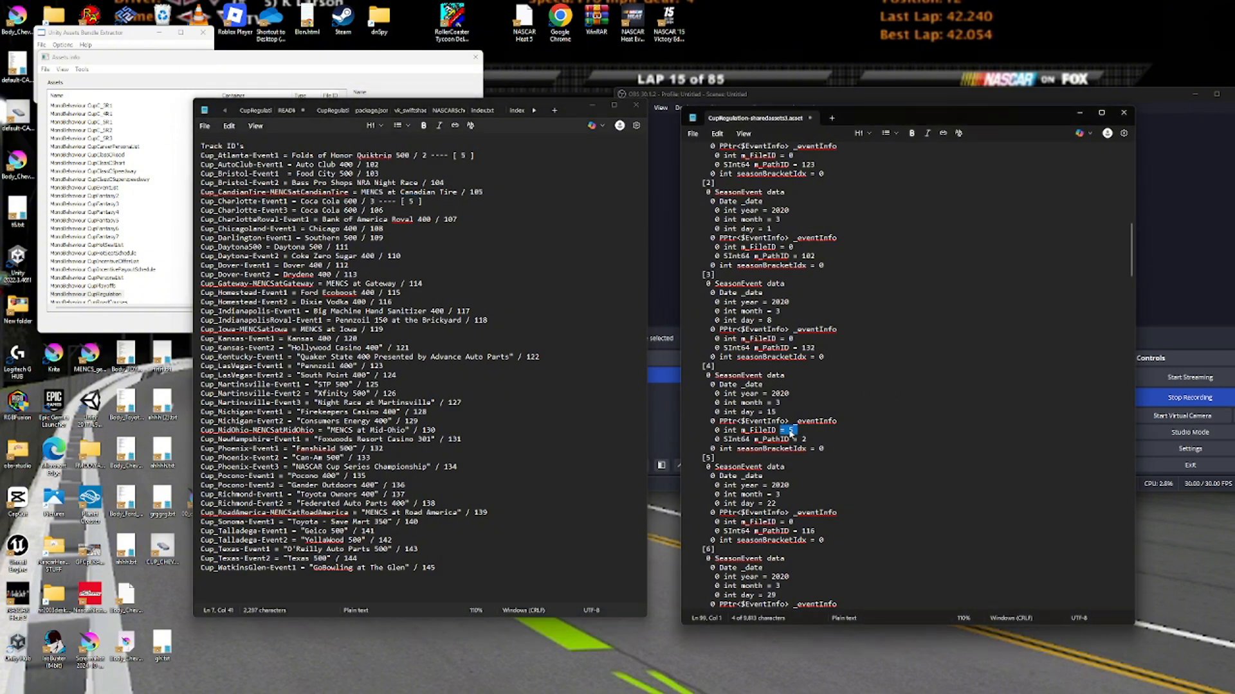
{"action": "left_click", "coordinate": [797, 429]}
{"action": "mouse_move", "coordinate": [793, 430]}
{"action": "left_mouse_down"}
{"action": "mouse_move", "coordinate": [689, 431]}
{"action": "mouse_move", "coordinate": [788, 431]}
{"action": "mouse_move", "coordinate": [796, 444]}
{"action": "left_mouse_up"}
{"action": "type", "text": "0"}
{"action": "triple_click", "coordinate": [394, 257]}
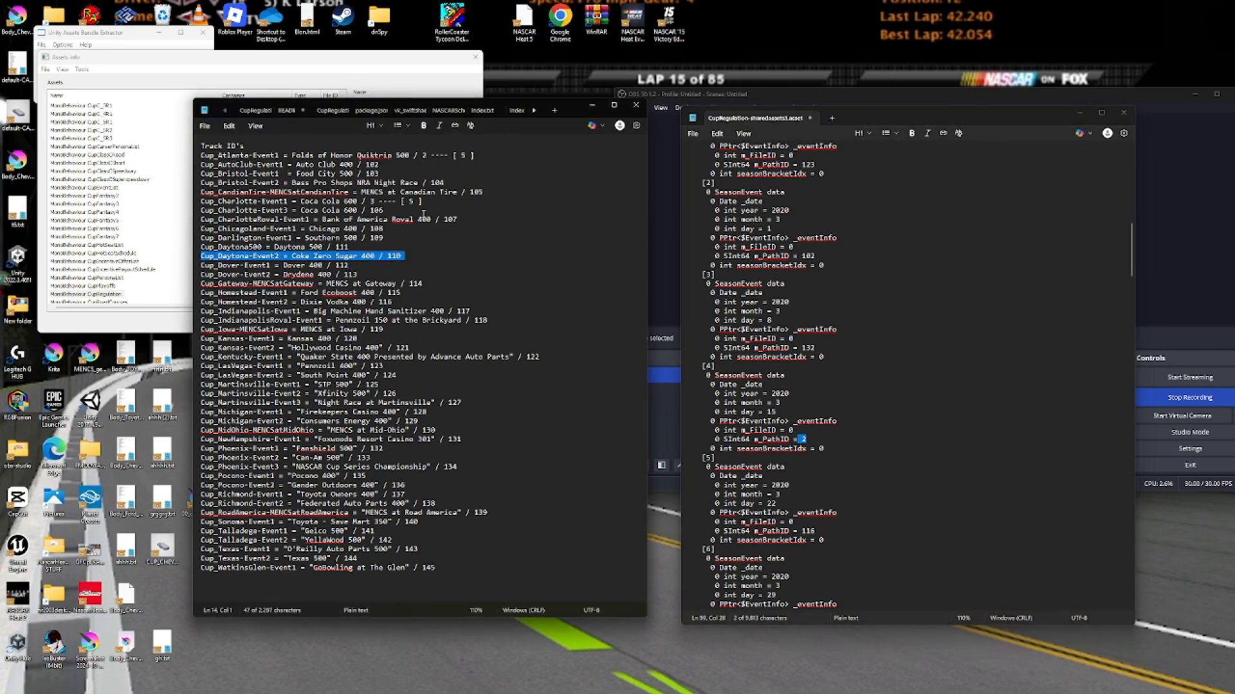
{"action": "left_click_drag", "start_coordinate": [807, 440], "coordinate": [803, 446]}
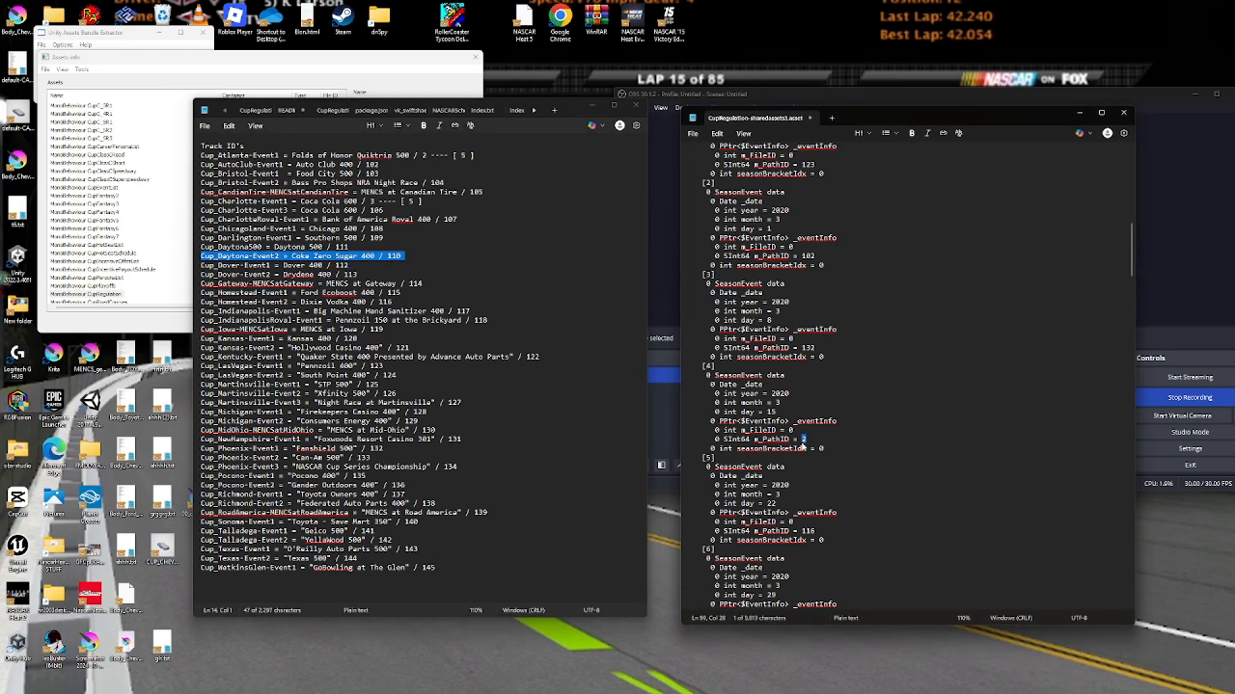
{"action": "type", "text": "111"}
Compare the seasonBracketIdx of the early season events with that of the final event [35].
{"action": "scroll", "coordinate": [830, 447], "scroll_direction": "up", "scroll_amount": 5}
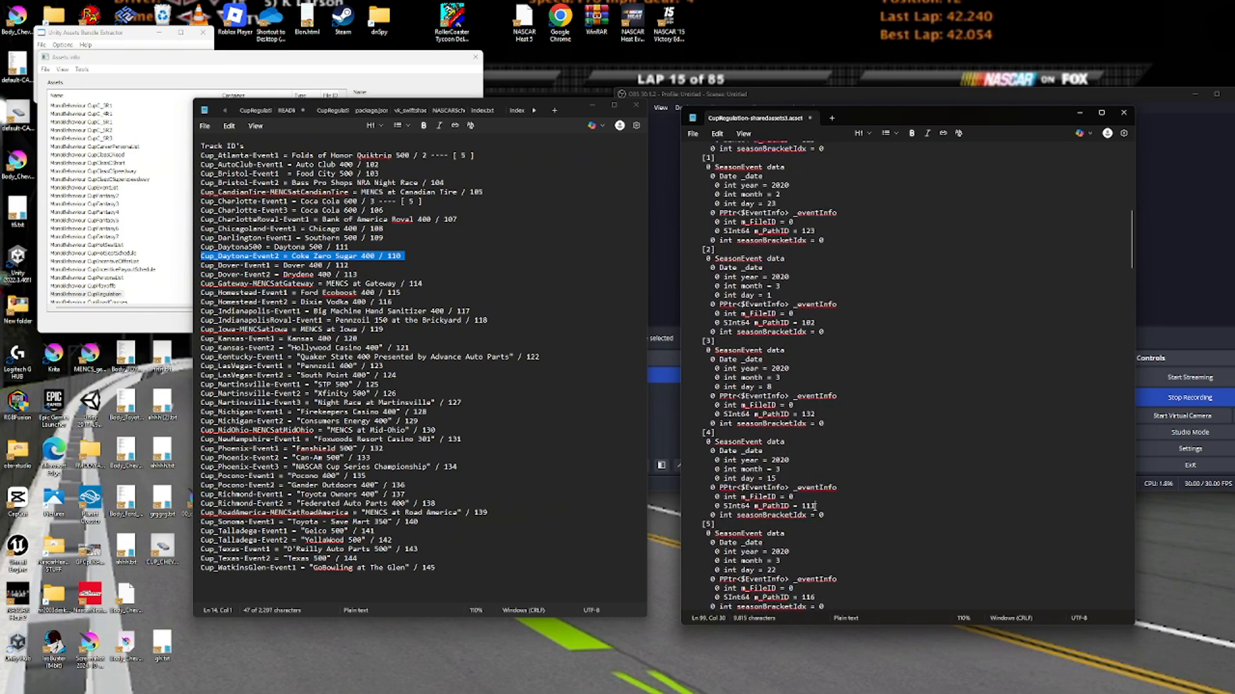
{"action": "left_click", "coordinate": [825, 395]}
{"action": "scroll", "coordinate": [1082, 272], "scroll_direction": "down", "scroll_amount": 4}
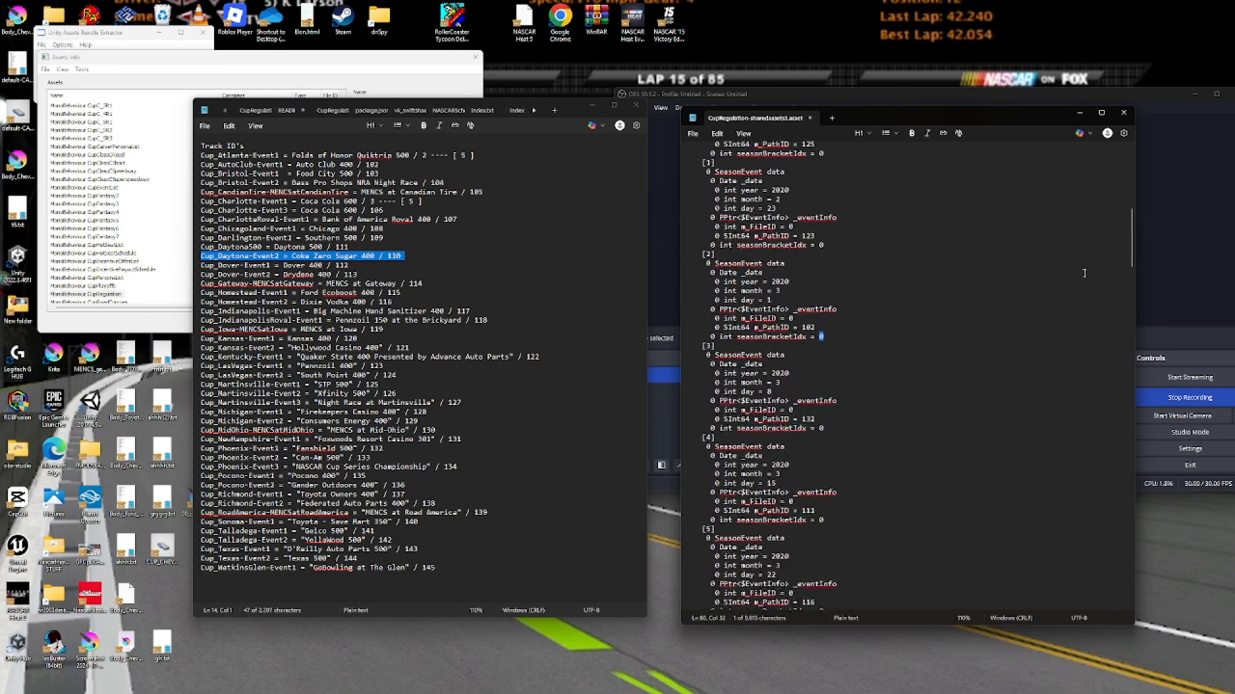
{"action": "left_click", "coordinate": [1128, 250]}
{"action": "left_click_drag", "start_coordinate": [1130, 254], "coordinate": [1178, 605]}
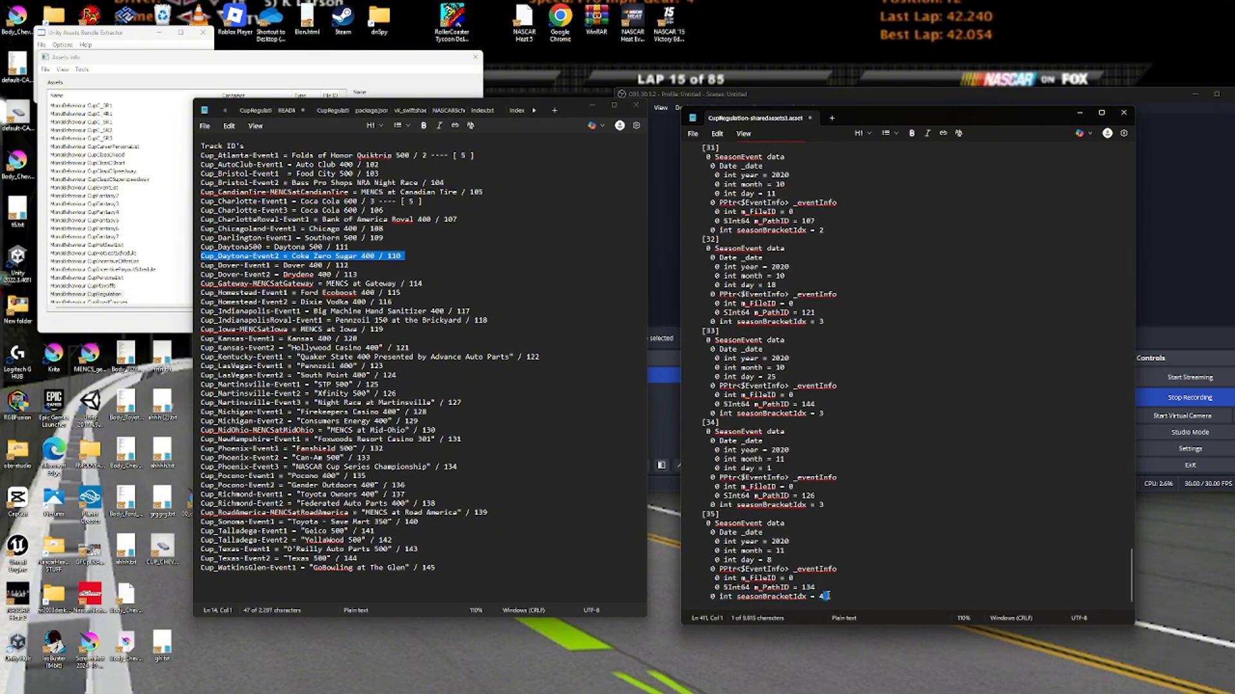
{"action": "left_click", "coordinate": [836, 596]}
{"action": "mouse_move", "coordinate": [836, 598]}
{"action": "left_mouse_down"}
{"action": "mouse_move", "coordinate": [784, 580]}
{"action": "mouse_move", "coordinate": [854, 600]}
{"action": "mouse_move", "coordinate": [825, 594]}
{"action": "left_mouse_up"}
{"action": "scroll", "coordinate": [945, 317], "scroll_direction": "up", "scroll_amount": 2}
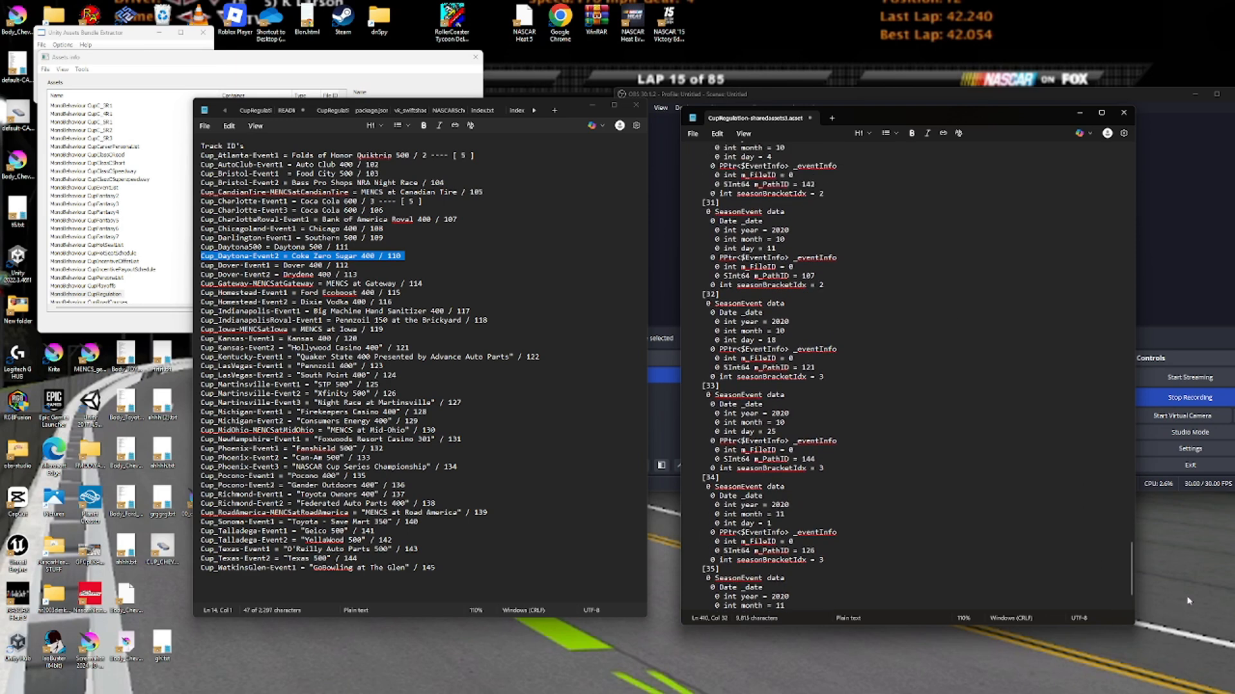
Examine the _hasPlayoffs setting at the start of the CupRegulation dump.
{"action": "left_click_drag", "start_coordinate": [1133, 557], "coordinate": [1099, 148]}
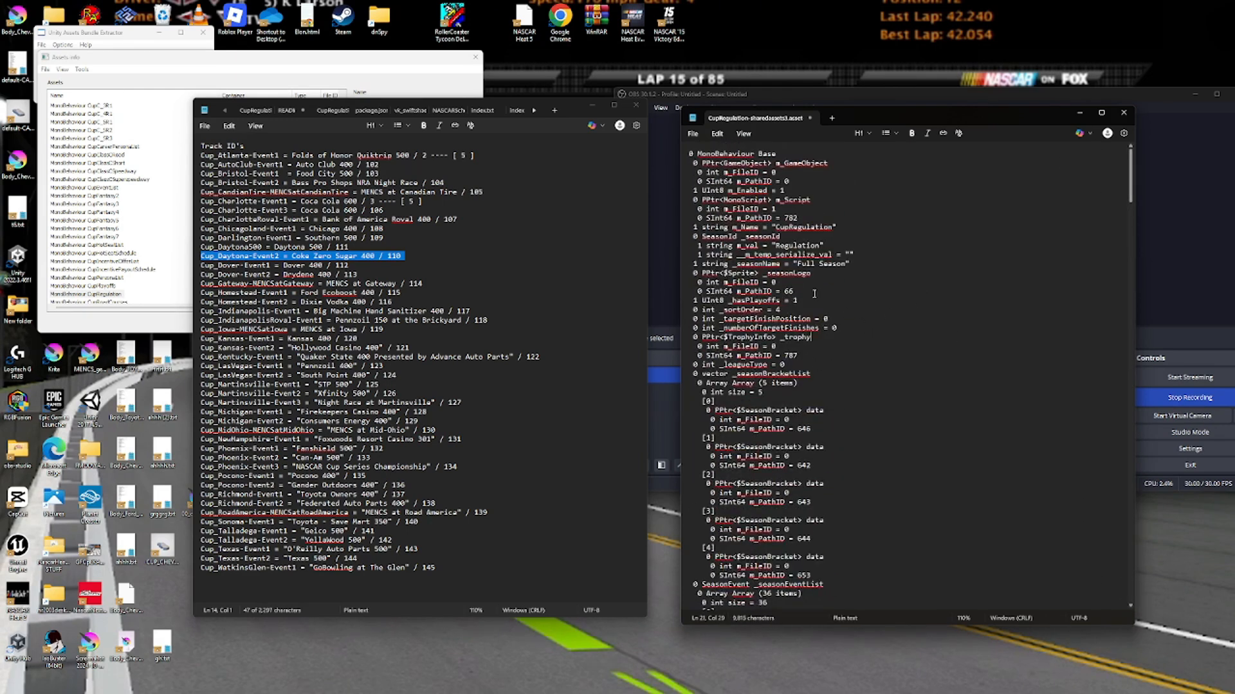
{"action": "mouse_move", "coordinate": [812, 291]}
{"action": "left_mouse_down"}
{"action": "mouse_move", "coordinate": [786, 302]}
{"action": "mouse_move", "coordinate": [796, 306]}
{"action": "left_mouse_up"}
{"action": "left_click", "coordinate": [788, 300]}
{"action": "double_click", "coordinate": [795, 301]}
Review the seasonBracketIdx entries from event [1] through the closing playoff events of the season list.
{"action": "scroll", "coordinate": [826, 495], "scroll_direction": "down", "scroll_amount": 5}
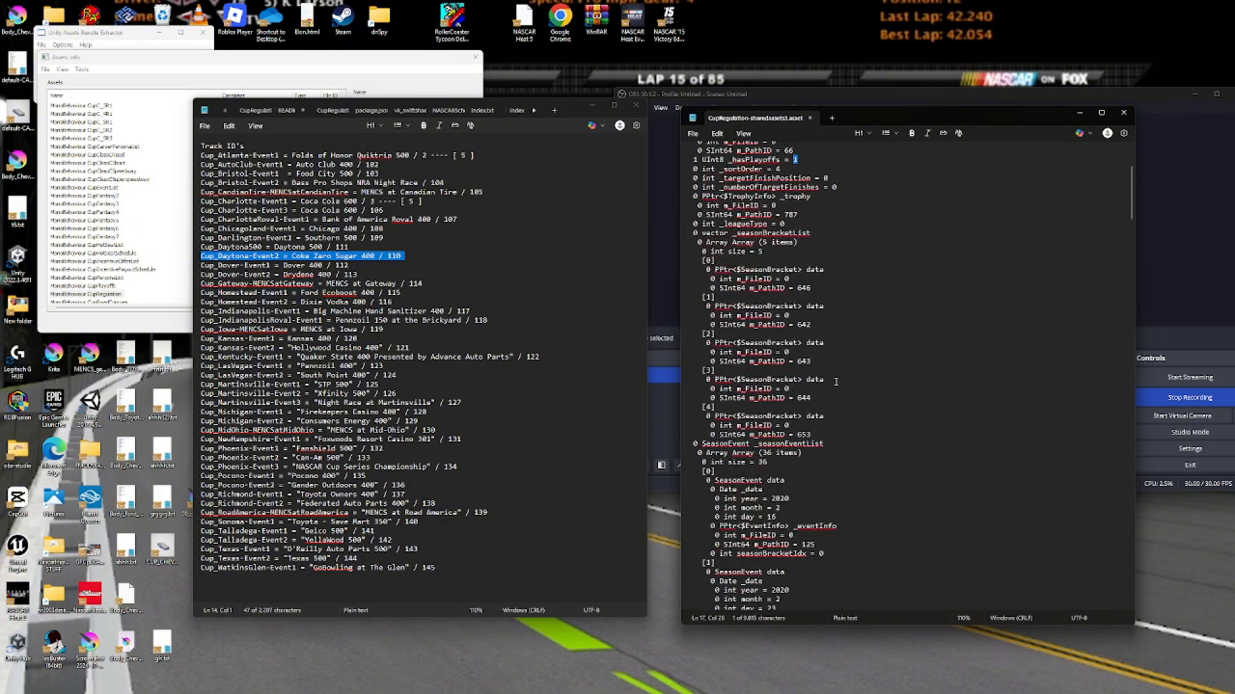
{"action": "scroll", "coordinate": [834, 419], "scroll_direction": "down", "scroll_amount": 5}
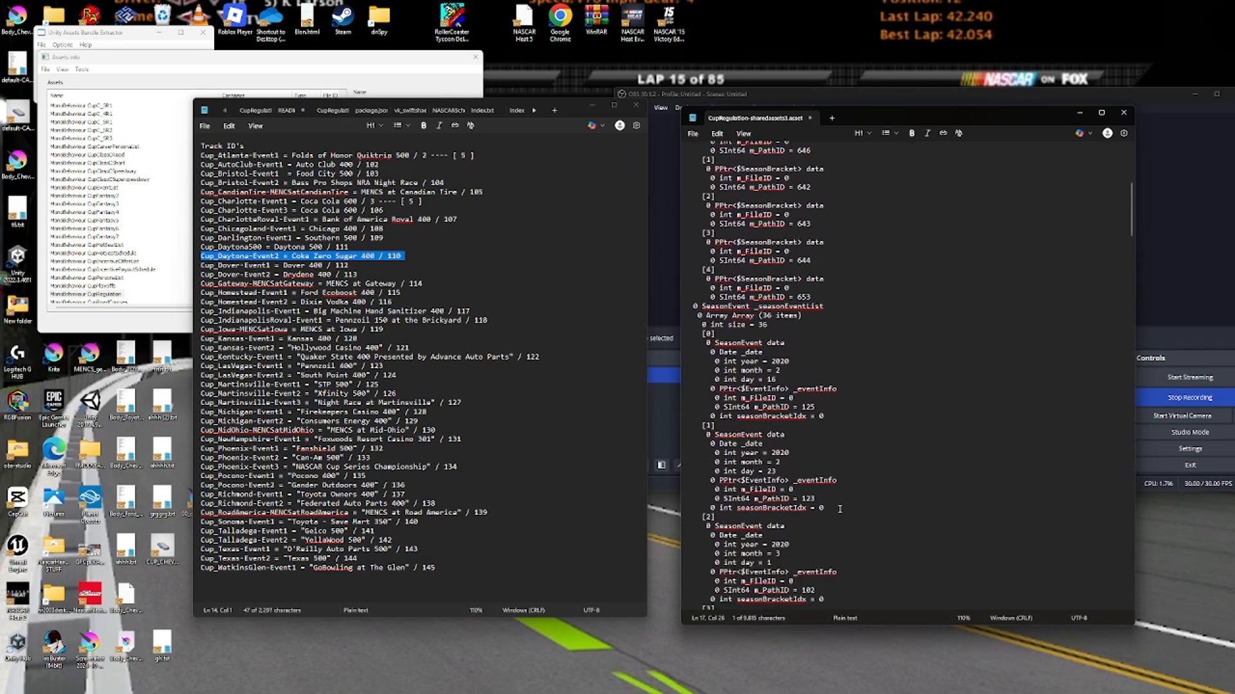
{"action": "double_click", "coordinate": [821, 508]}
{"action": "left_click_drag", "start_coordinate": [822, 508], "coordinate": [733, 494]}
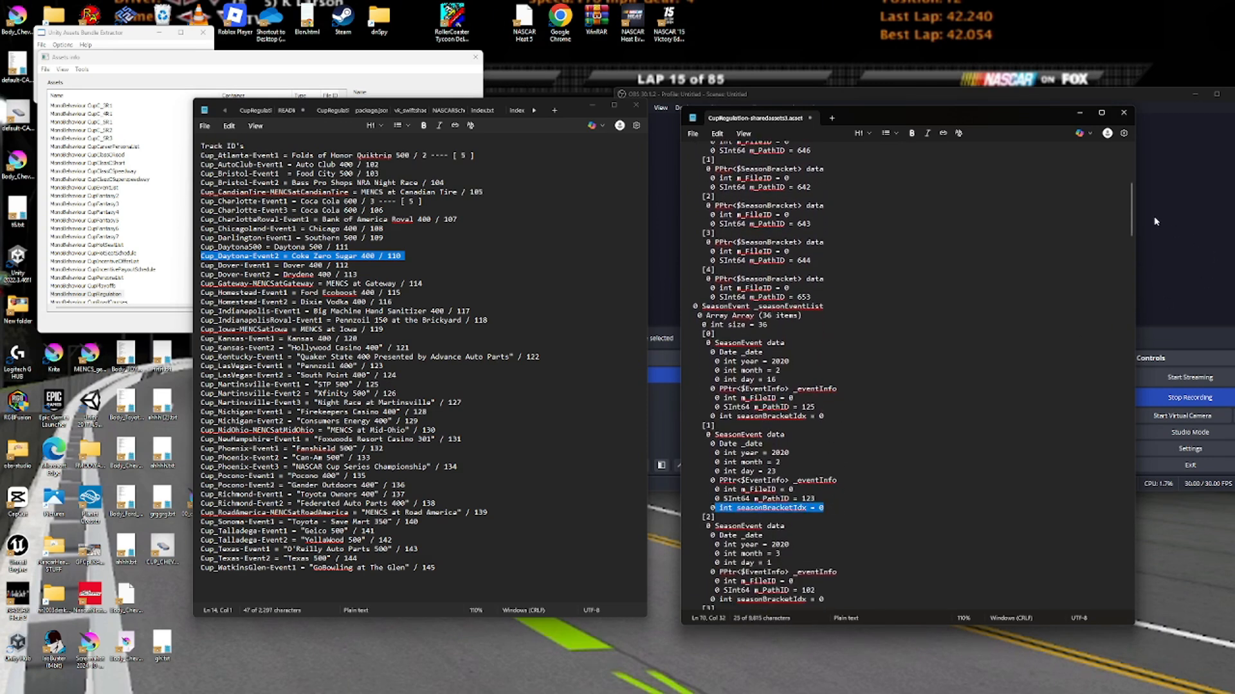
{"action": "left_click", "coordinate": [1124, 215]}
{"action": "left_click_drag", "start_coordinate": [1131, 214], "coordinate": [1158, 601]}
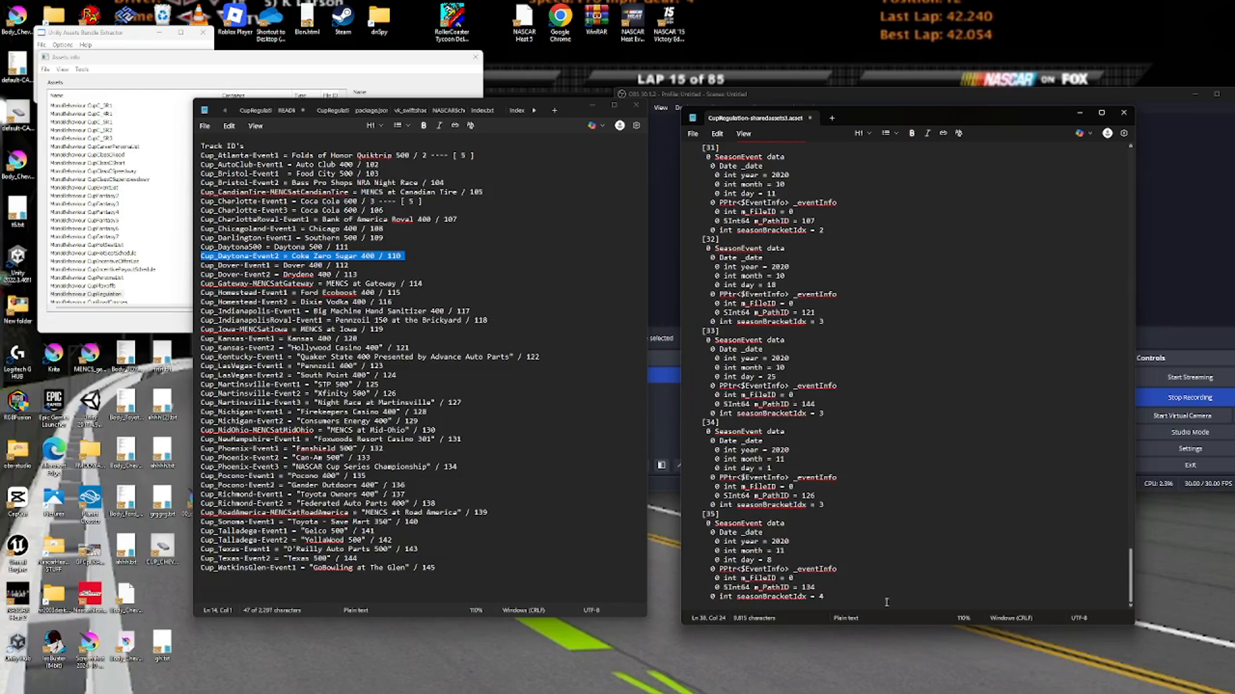
{"action": "left_click", "coordinate": [834, 495]}
{"action": "scroll", "coordinate": [844, 383], "scroll_direction": "up", "scroll_amount": 2}
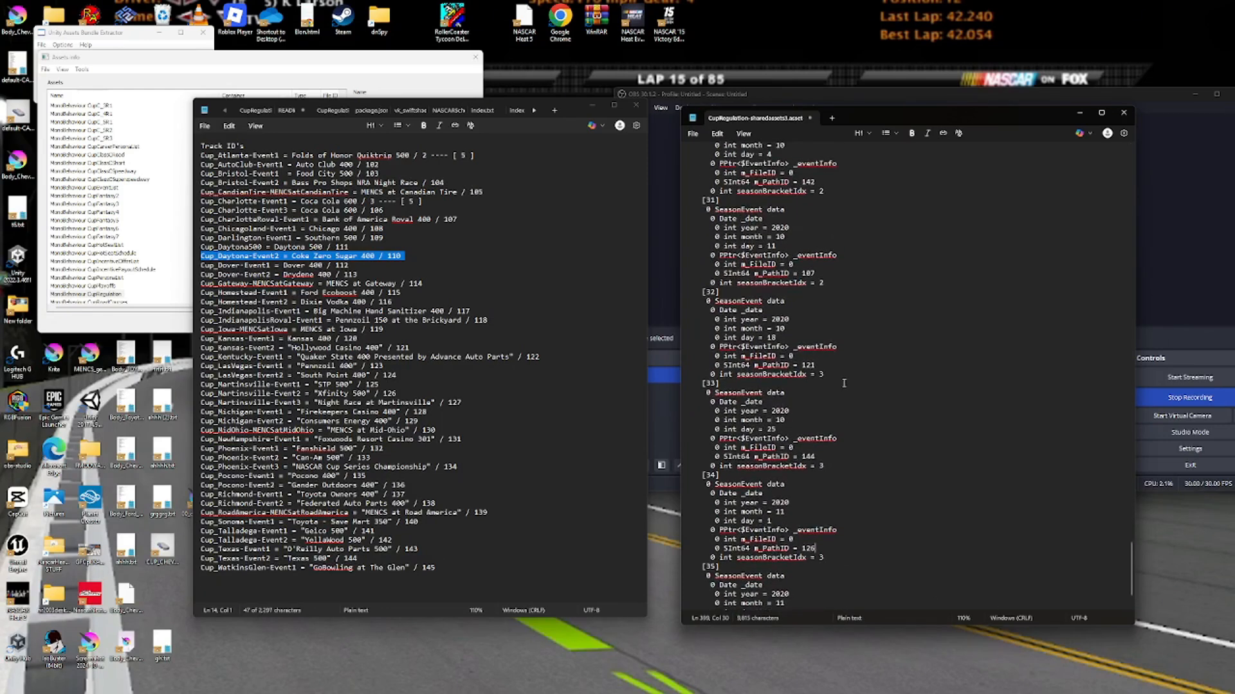
{"action": "scroll", "coordinate": [843, 383], "scroll_direction": "up", "scroll_amount": 15}
{"action": "scroll", "coordinate": [853, 388], "scroll_direction": "up", "scroll_amount": 12}
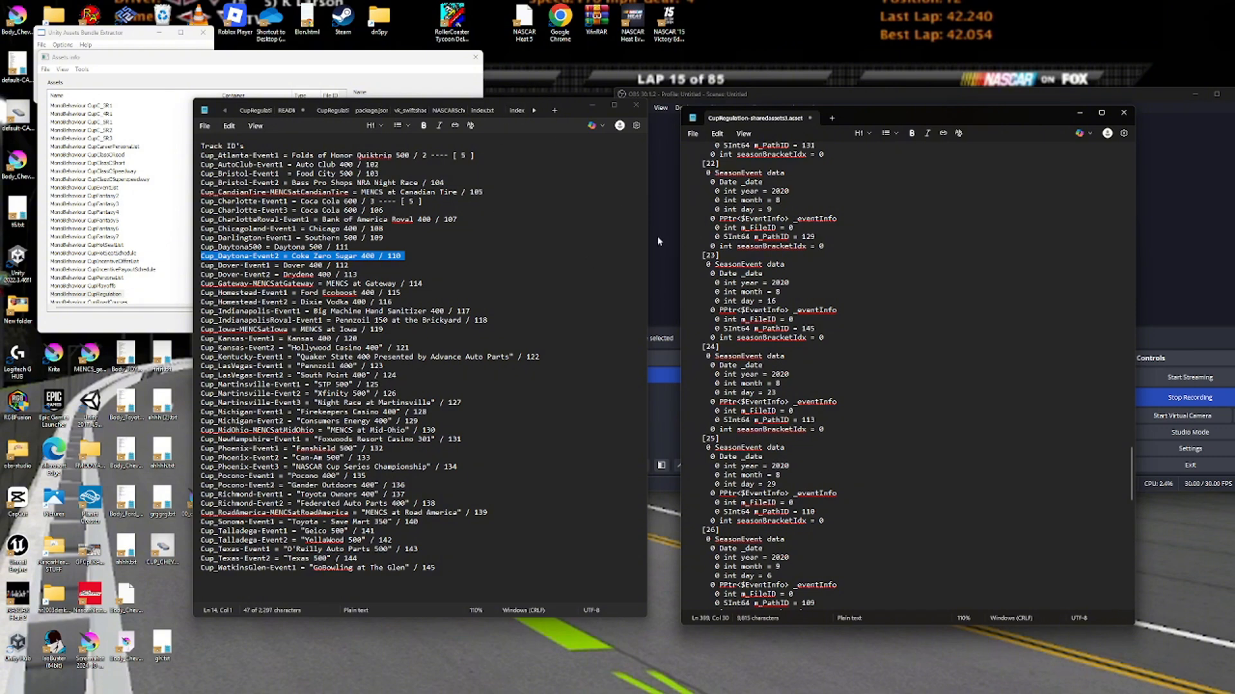
Make a backup copy of sharedassets3.assets in the NASCARHeat5_Data folder.
{"action": "left_click", "coordinate": [641, 684]}
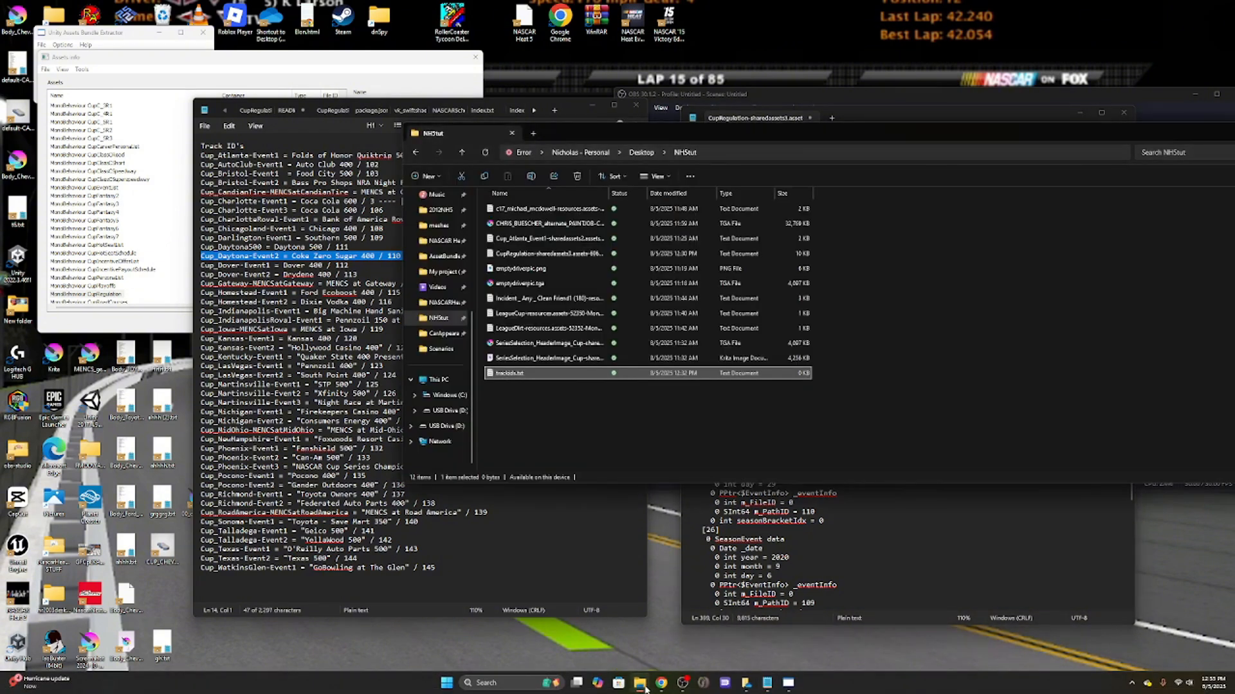
{"action": "left_click", "coordinate": [443, 334]}
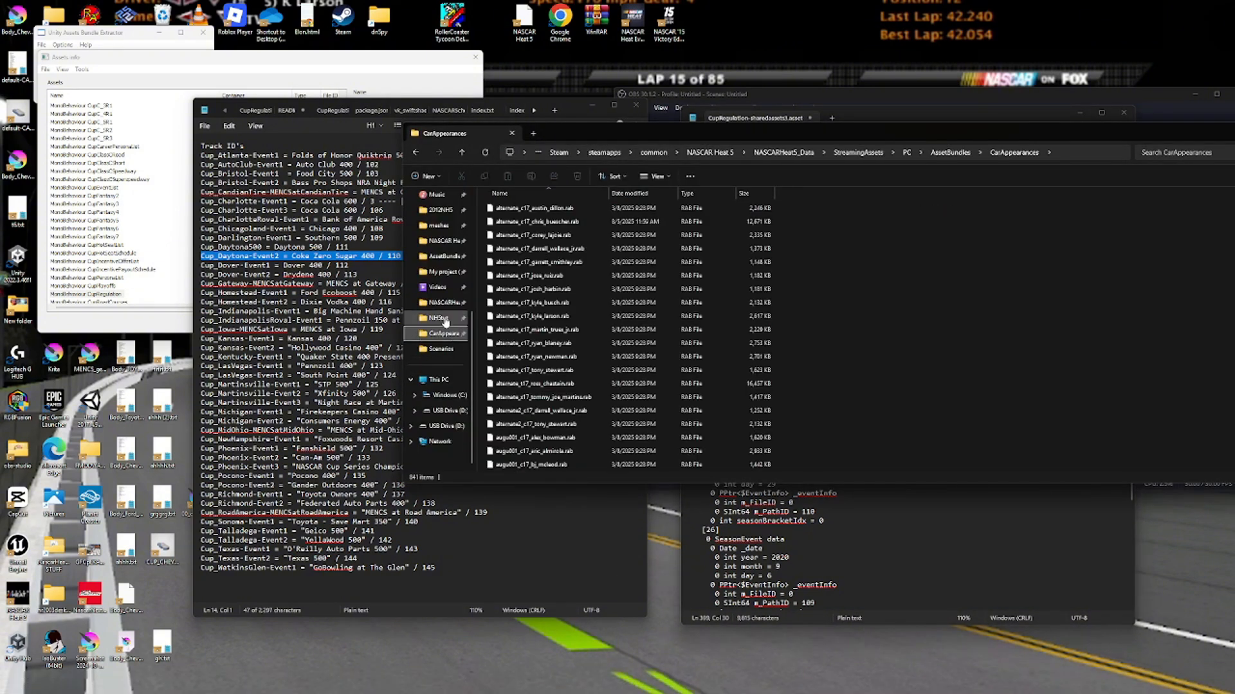
{"action": "left_click", "coordinate": [443, 319]}
{"action": "left_click", "coordinate": [444, 302]}
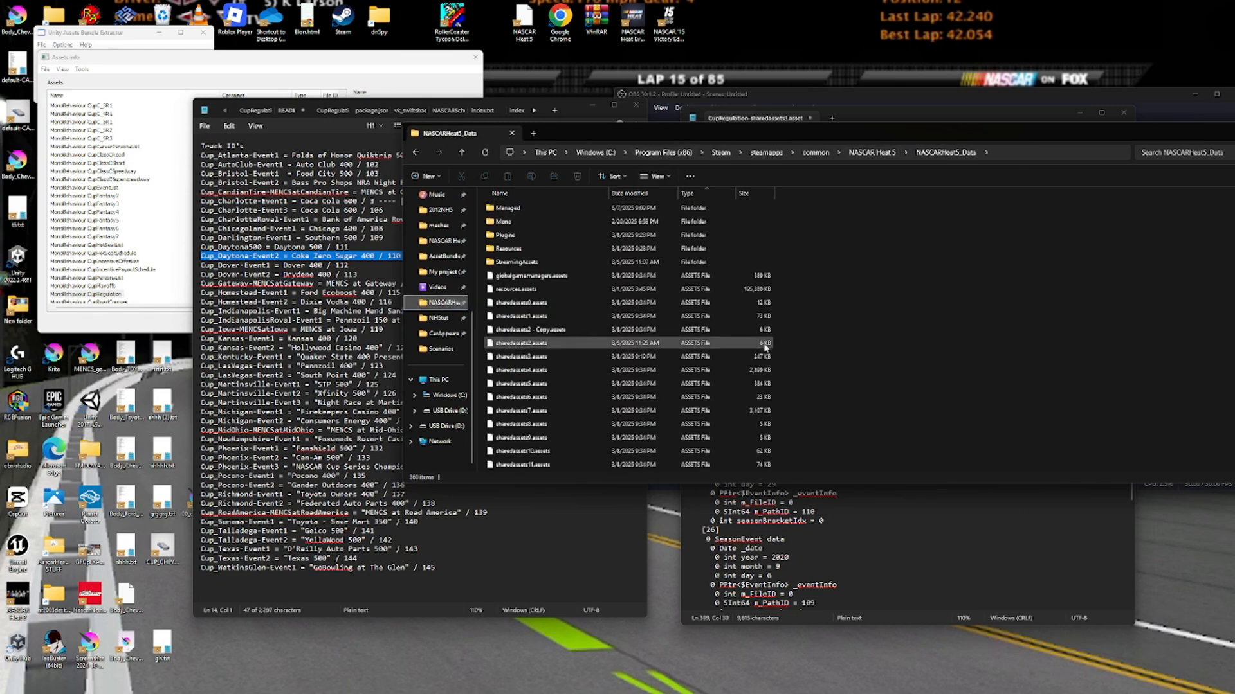
{"action": "scroll", "coordinate": [708, 322], "scroll_direction": "up", "scroll_amount": 1}
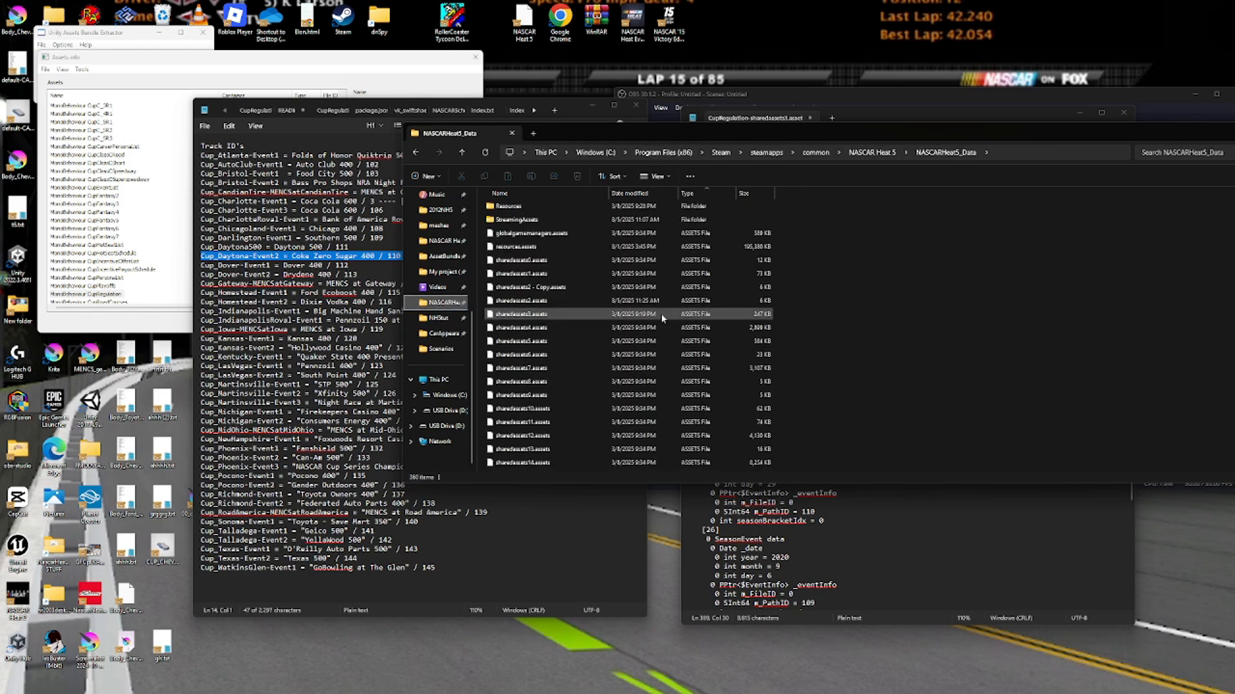
{"action": "left_click", "coordinate": [592, 315]}
{"action": "key", "text": "ctrl+c"}
{"action": "key", "text": "ctrl+v"}
Close the edited CupRegulation dump and save its changes.
{"action": "left_click", "coordinate": [831, 552]}
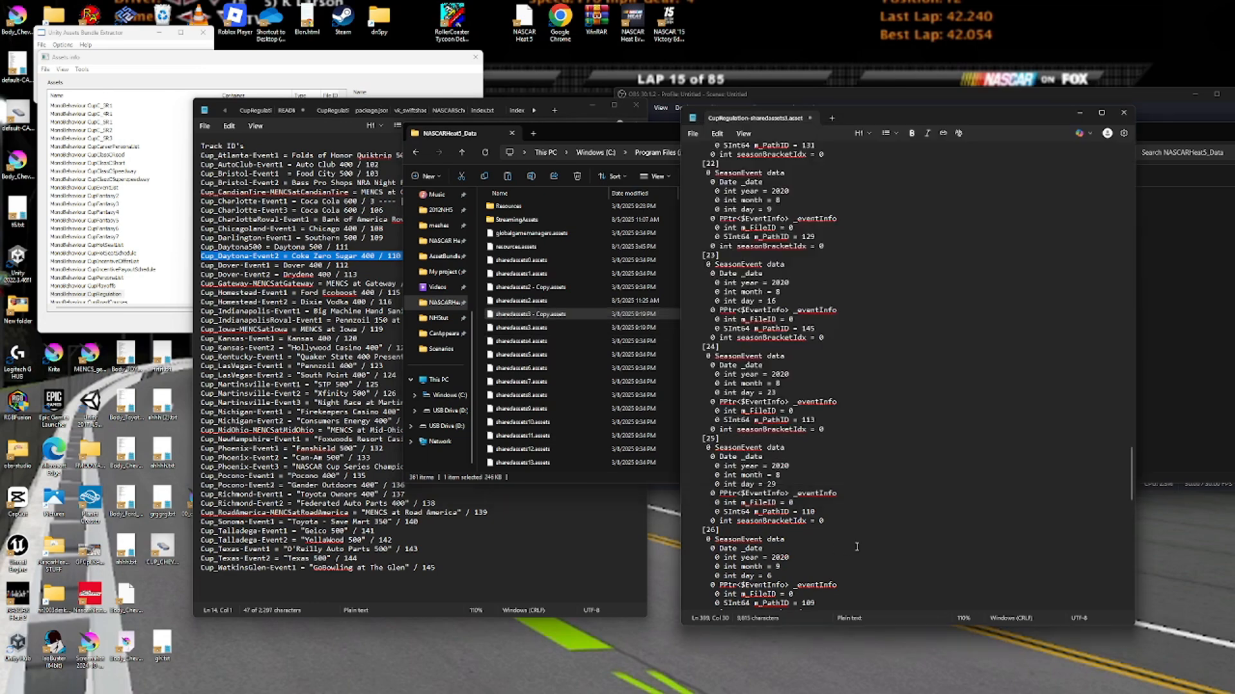
{"action": "left_click_drag", "start_coordinate": [1130, 478], "coordinate": [1125, 154]}
{"action": "left_click", "coordinate": [808, 118]}
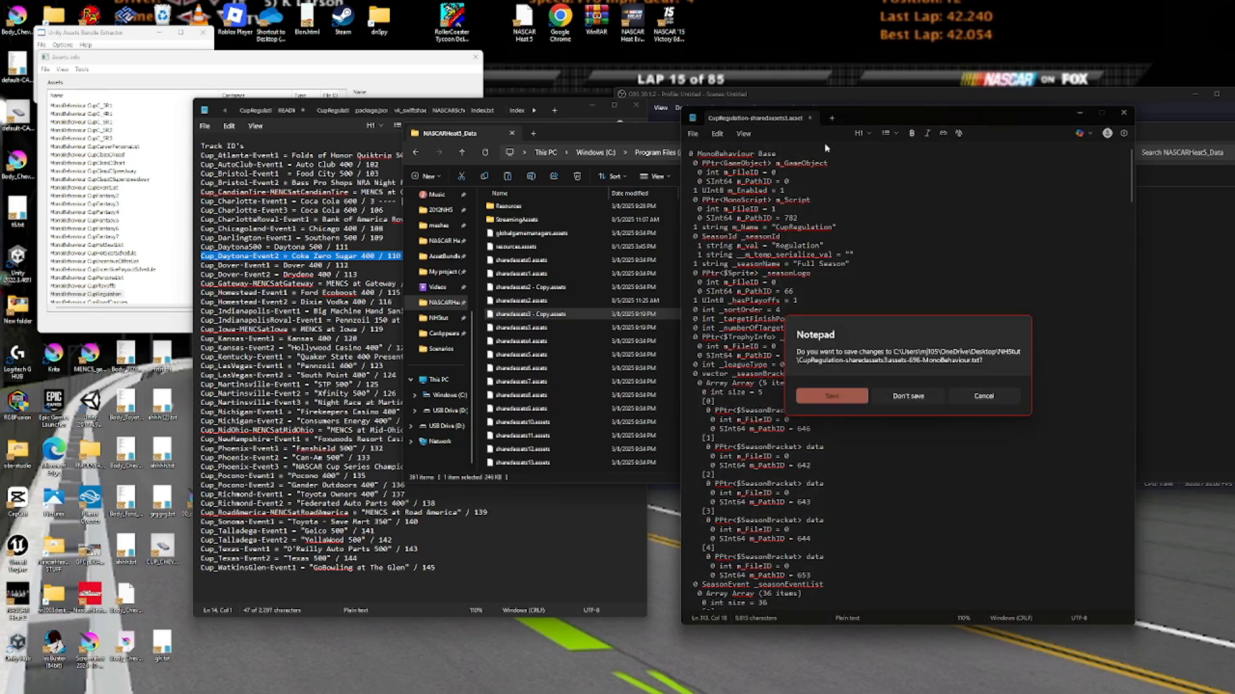
{"action": "left_click", "coordinate": [829, 395]}
Import the edited CupRegulation text dump back into the MonoBehaviour CupRegulation asset.
{"action": "left_click", "coordinate": [90, 300]}
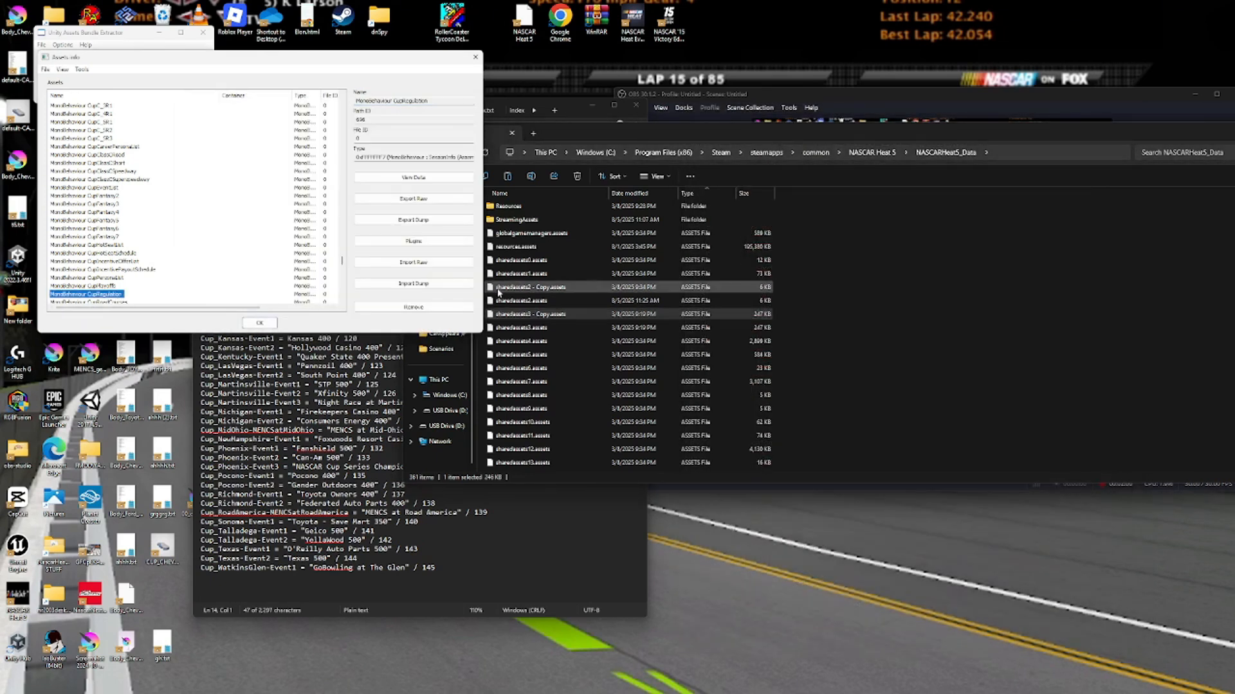
{"action": "left_click", "coordinate": [440, 285]}
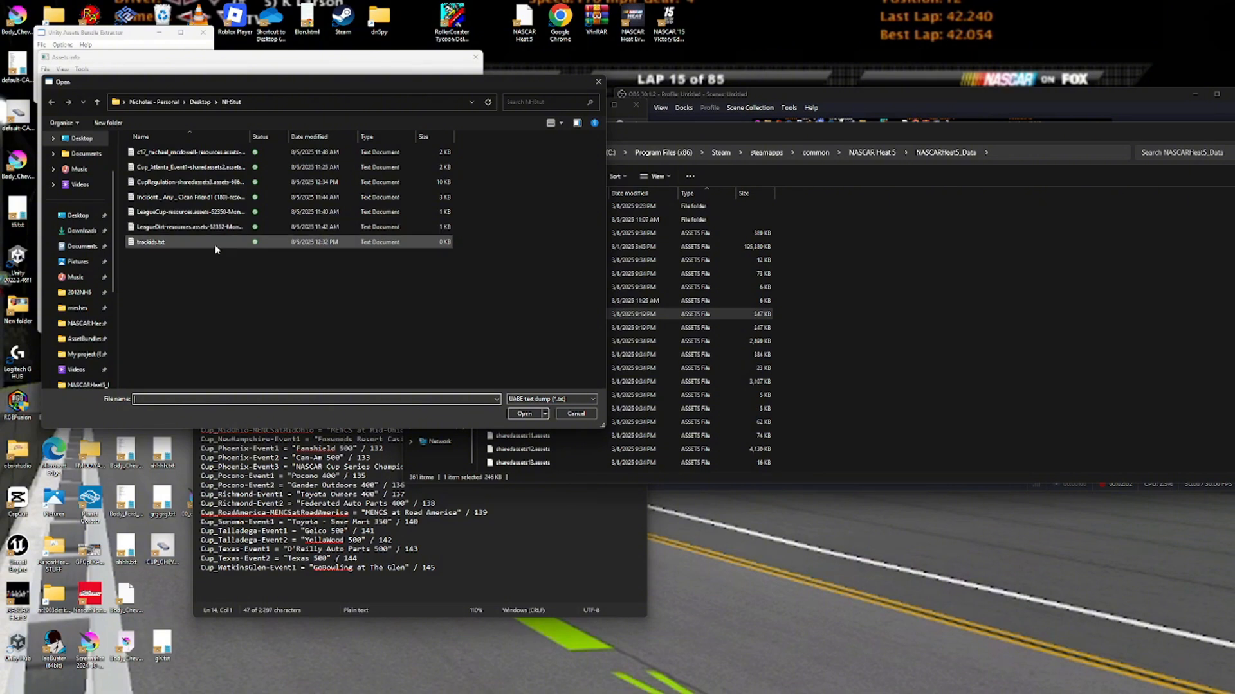
{"action": "double_click", "coordinate": [213, 182]}
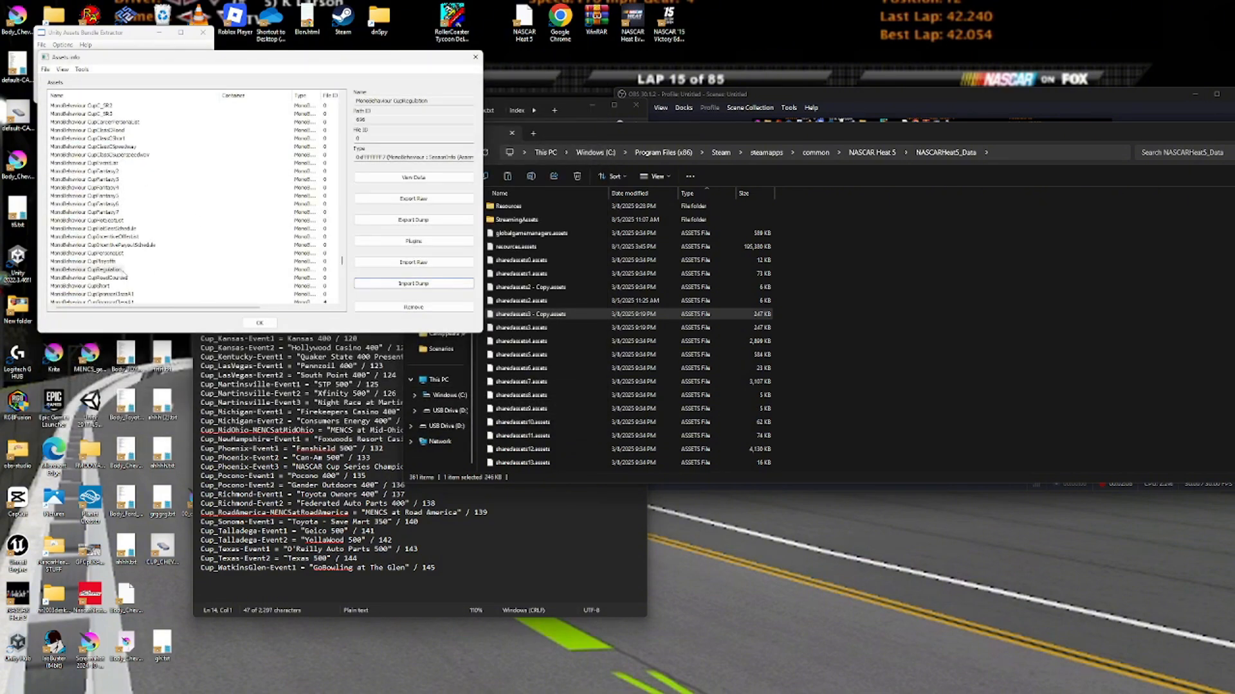
Export the CupRoadCourses asset as a text dump beside the other dumps and open that file for viewing.
{"action": "left_click", "coordinate": [116, 278]}
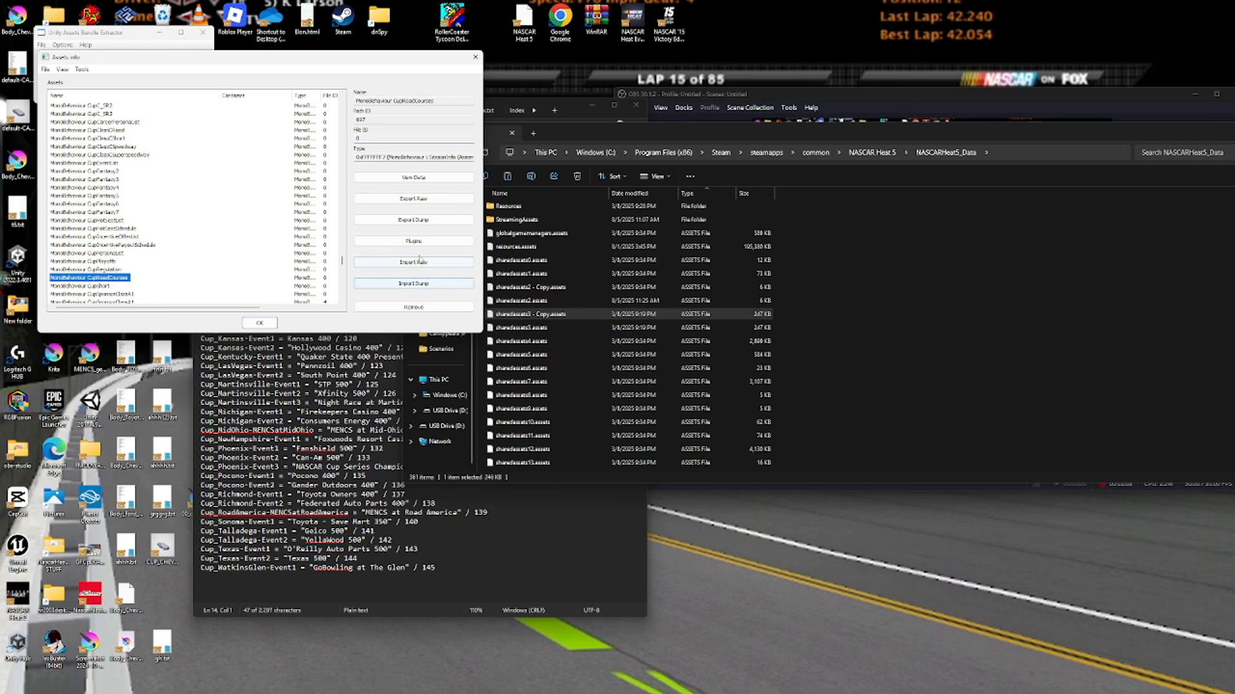
{"action": "left_click", "coordinate": [437, 220]}
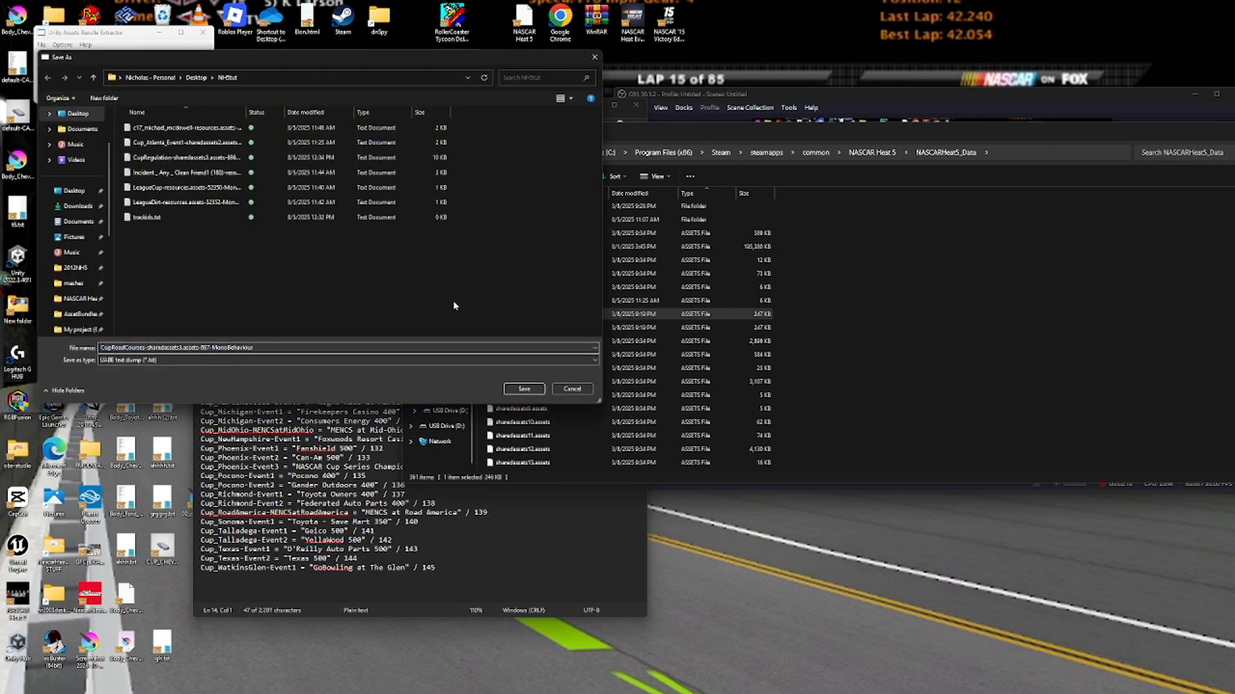
{"action": "left_click", "coordinate": [524, 388]}
{"action": "left_click", "coordinate": [910, 347]}
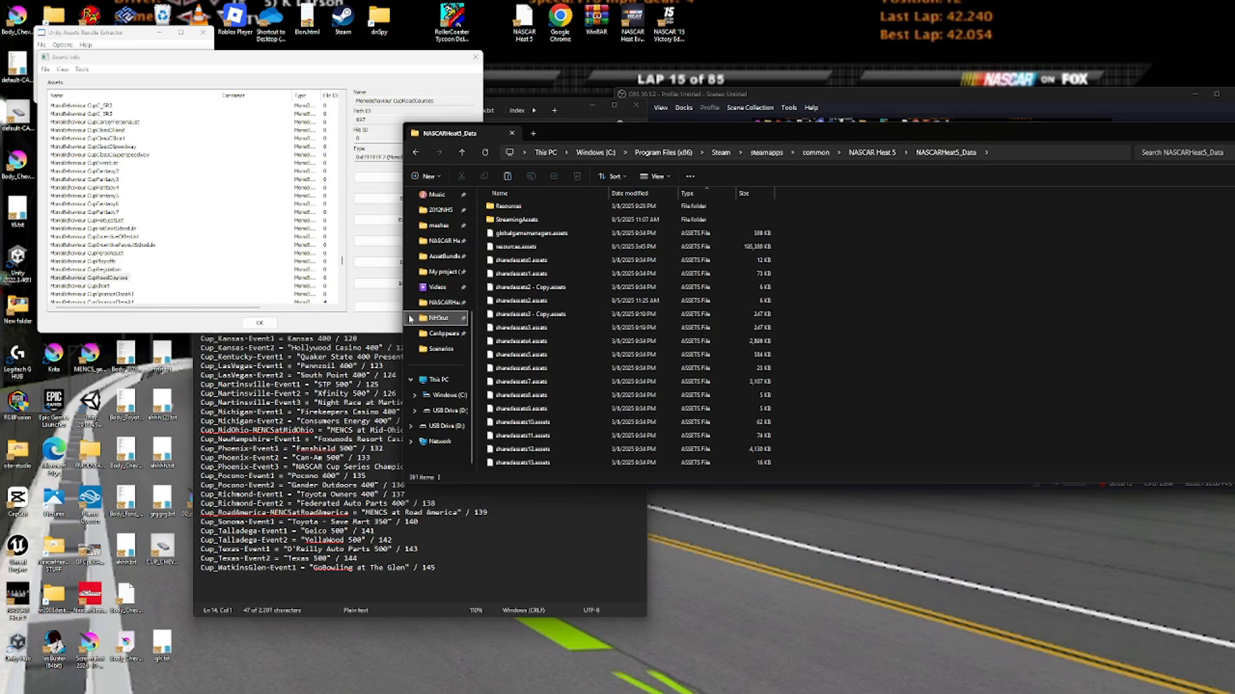
{"action": "left_click", "coordinate": [440, 320]}
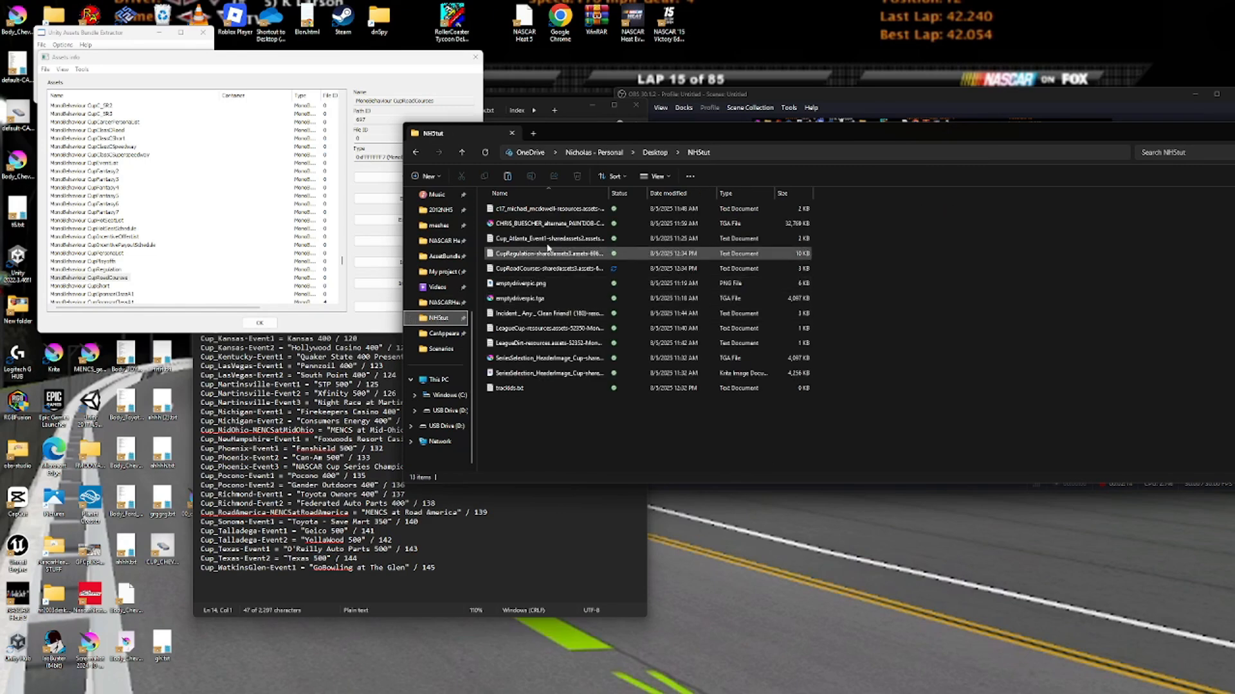
{"action": "double_click", "coordinate": [522, 269]}
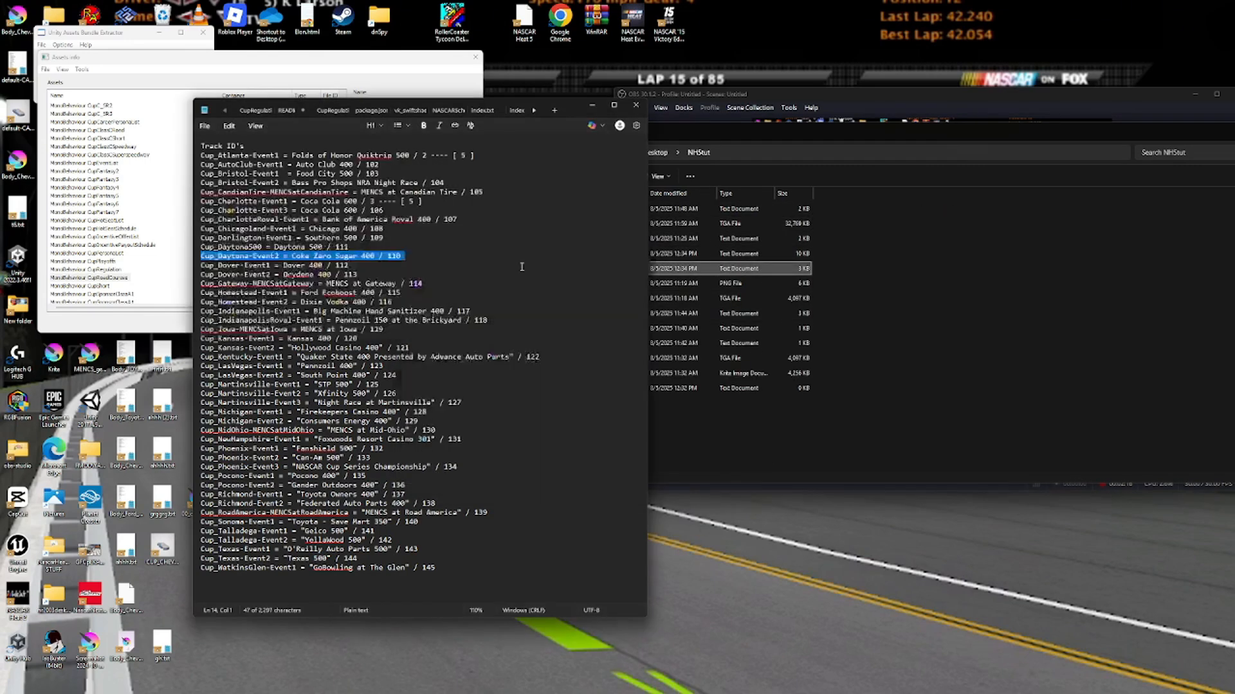
Examine the CupRoadCourses dump, from the season ID and name settings through its event dates and event path IDs.
{"action": "scroll", "coordinate": [376, 287], "scroll_direction": "down", "scroll_amount": 2}
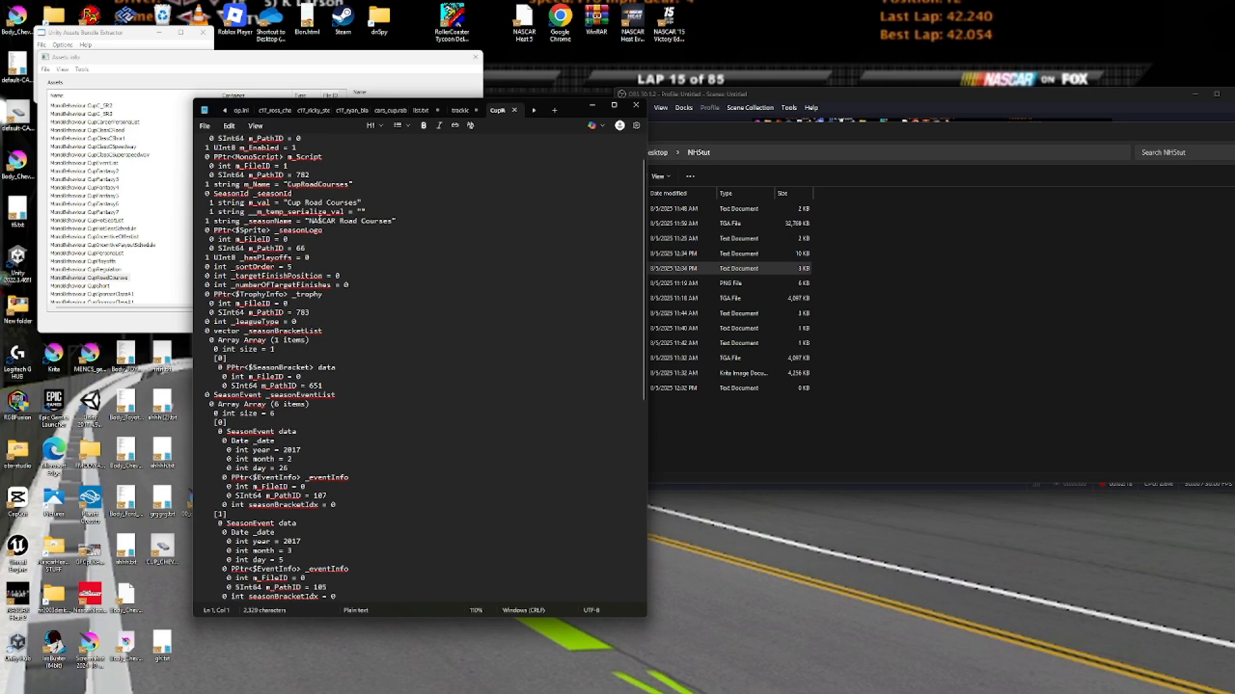
{"action": "scroll", "coordinate": [319, 220], "scroll_direction": "down", "scroll_amount": 2}
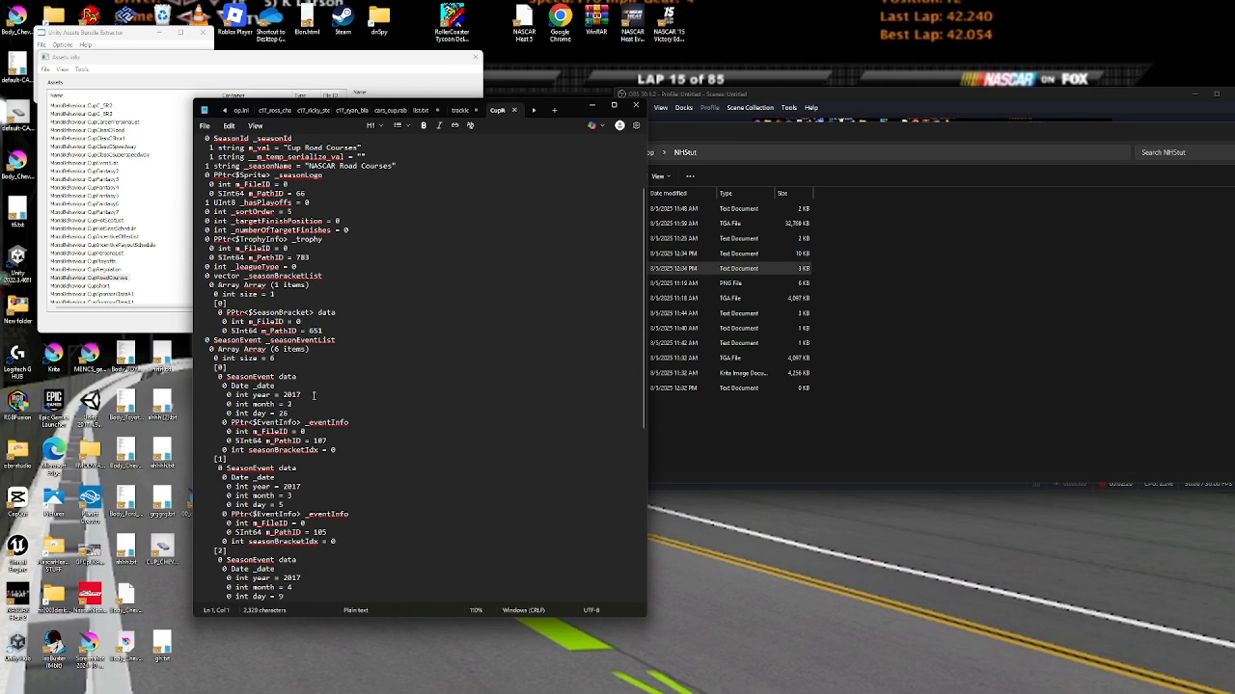
{"action": "left_click_drag", "start_coordinate": [314, 395], "coordinate": [283, 394]}
{"action": "scroll", "coordinate": [406, 378], "scroll_direction": "down", "scroll_amount": 4}
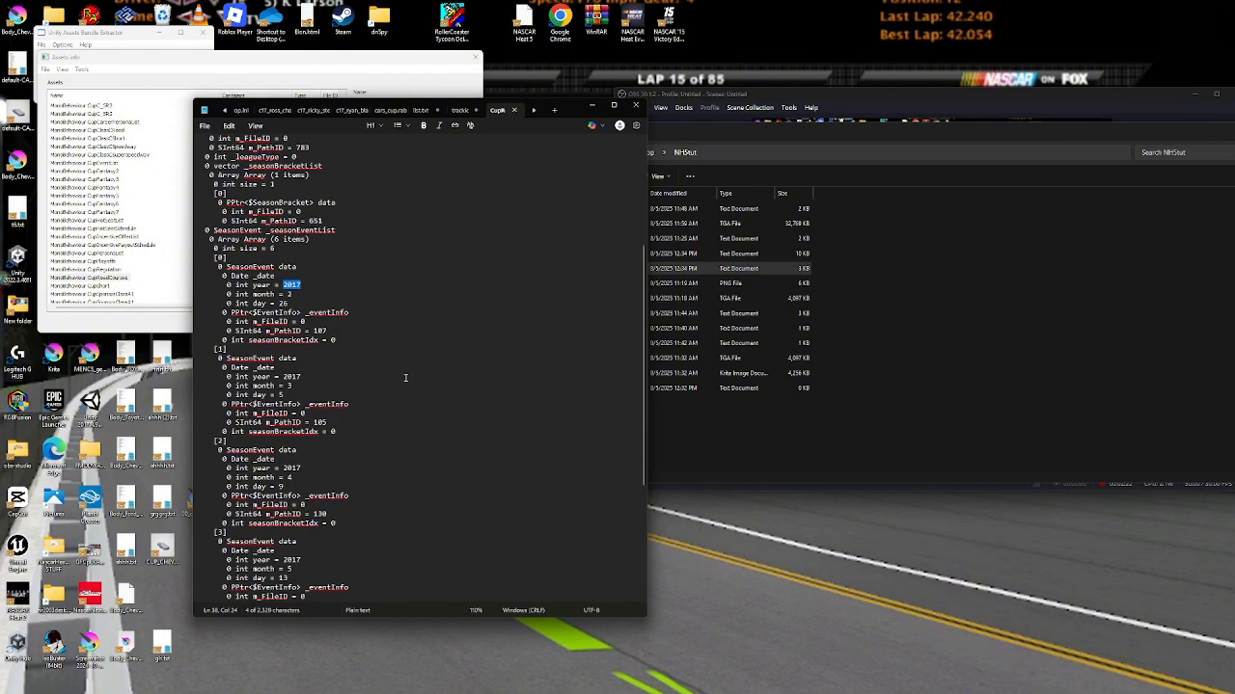
{"action": "scroll", "coordinate": [406, 378], "scroll_direction": "down", "scroll_amount": 8}
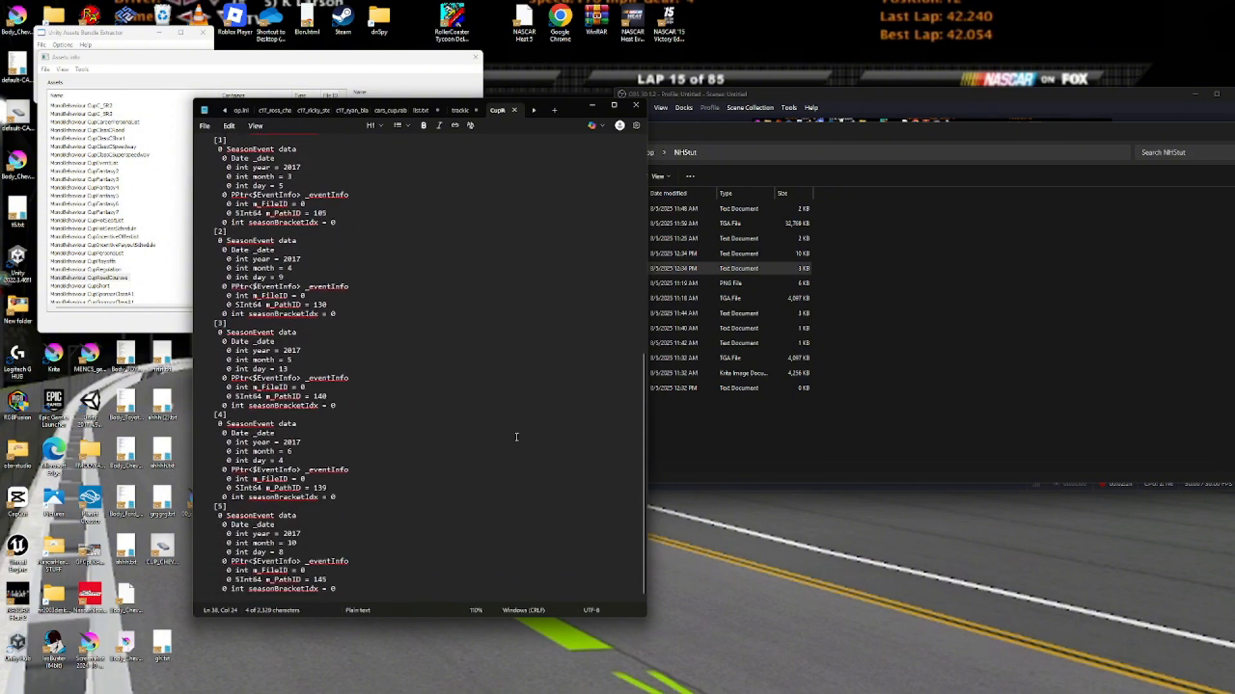
{"action": "left_click_drag", "start_coordinate": [405, 595], "coordinate": [294, 237]}
{"action": "left_click", "coordinate": [284, 238]}
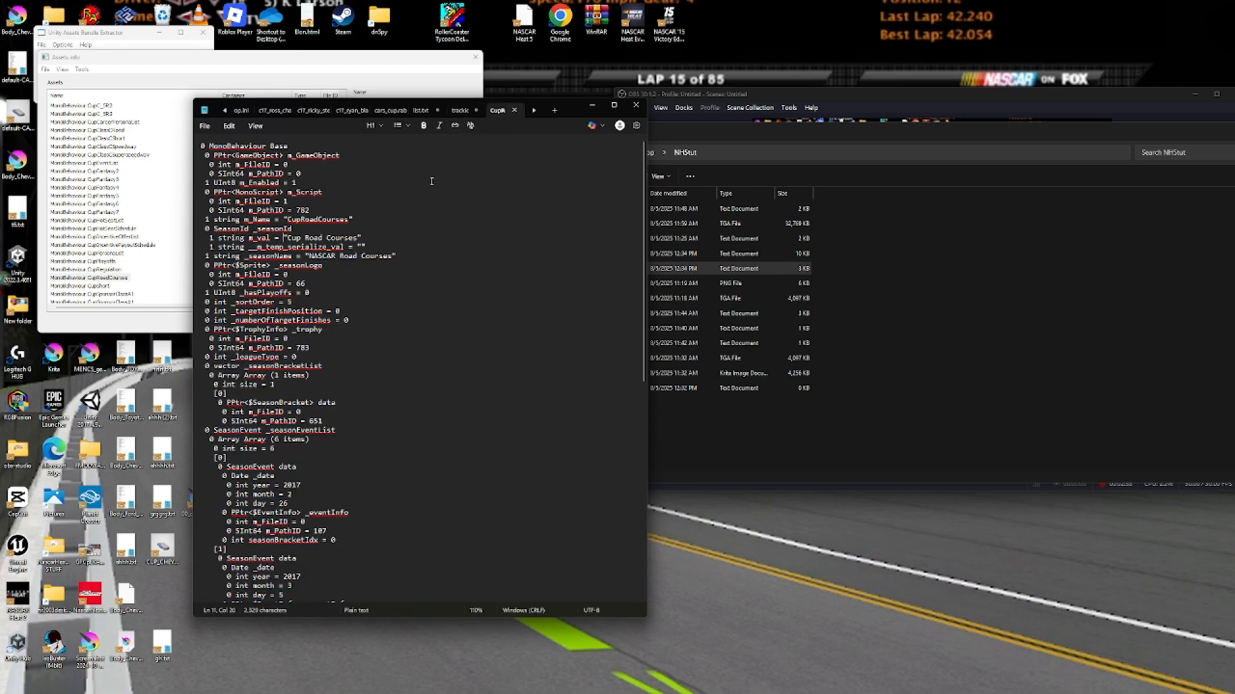
{"action": "double_click", "coordinate": [360, 237]}
{"action": "left_click", "coordinate": [361, 239]}
Close the CupRoadCourses dump, check the topic list in list.txt, and minimize the text editor.
{"action": "left_click", "coordinate": [515, 111]}
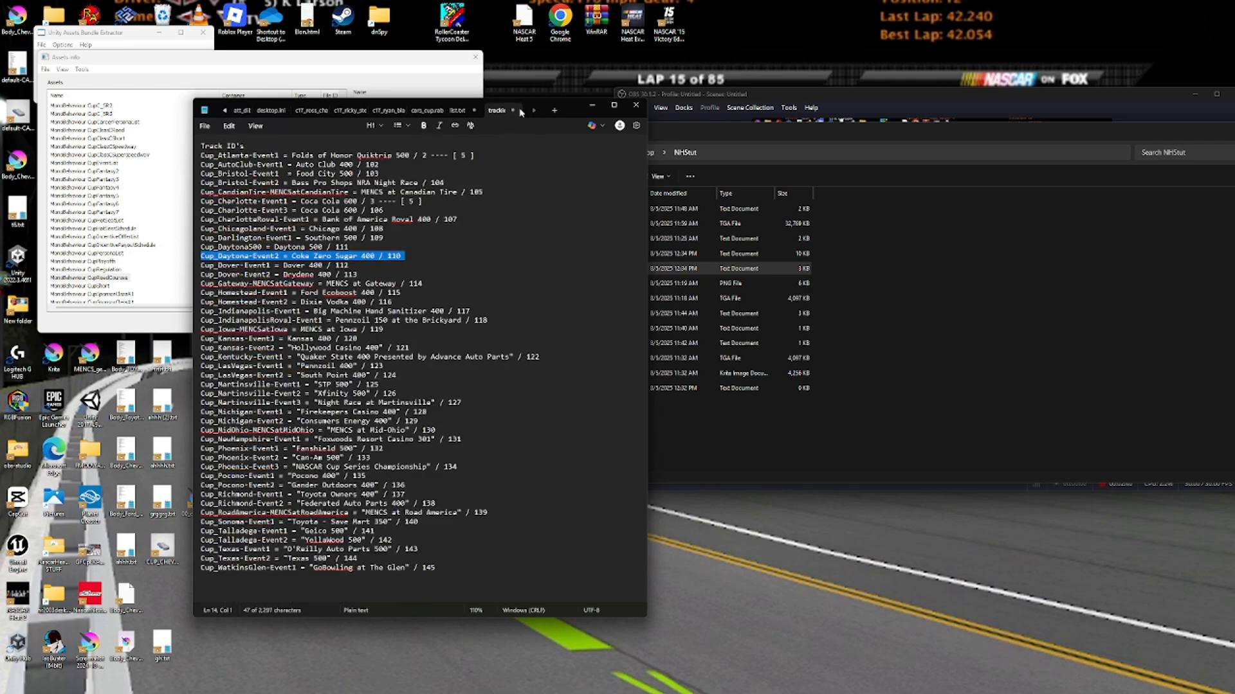
{"action": "left_click", "coordinate": [456, 111]}
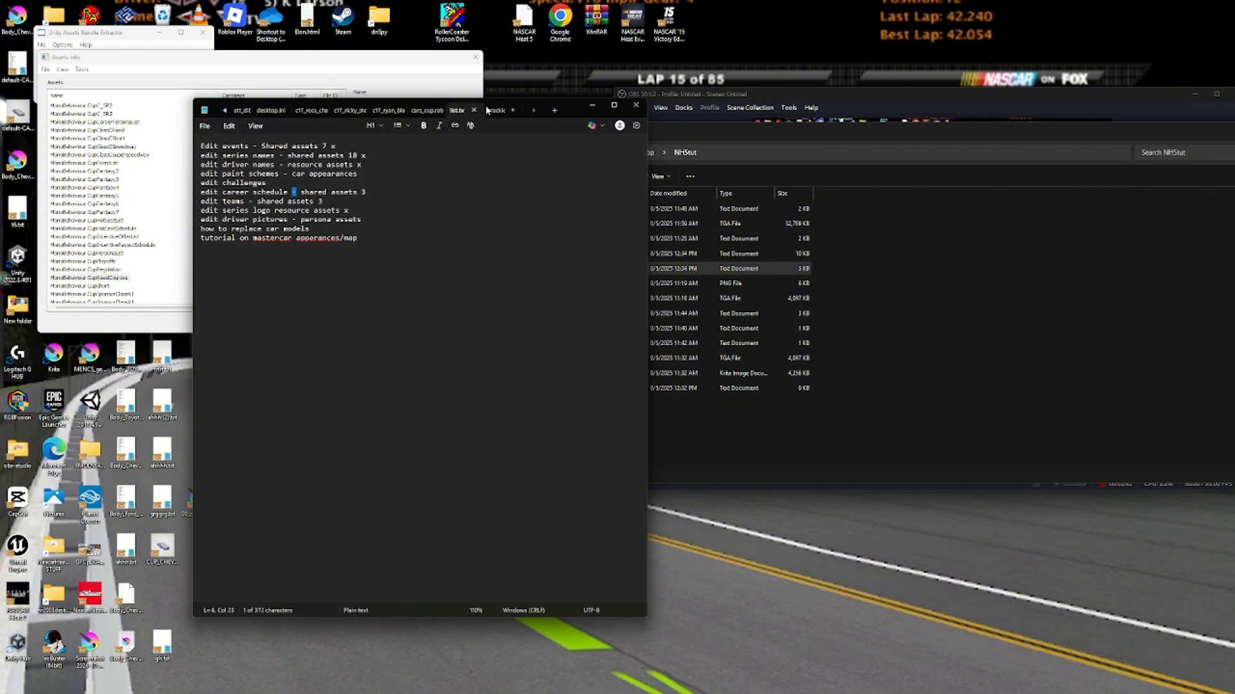
{"action": "left_click", "coordinate": [494, 111]}
{"action": "left_click", "coordinate": [888, 473]}
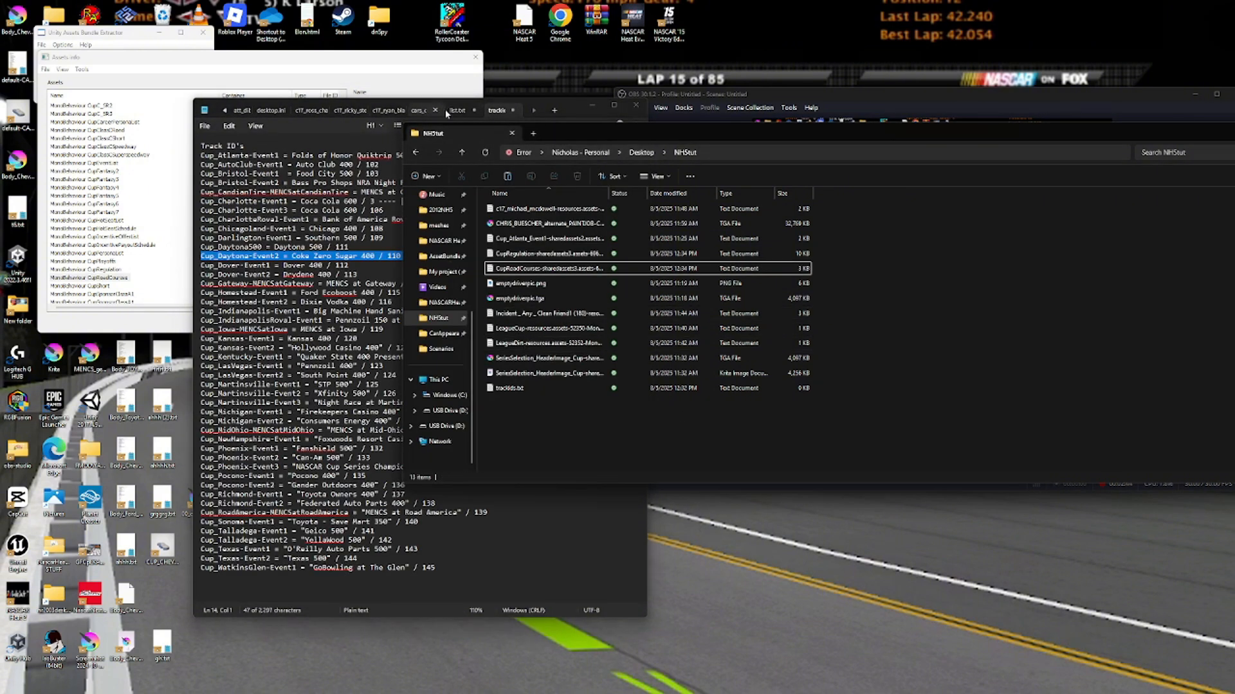
{"action": "left_click", "coordinate": [569, 113]}
{"action": "left_click", "coordinate": [592, 105]}
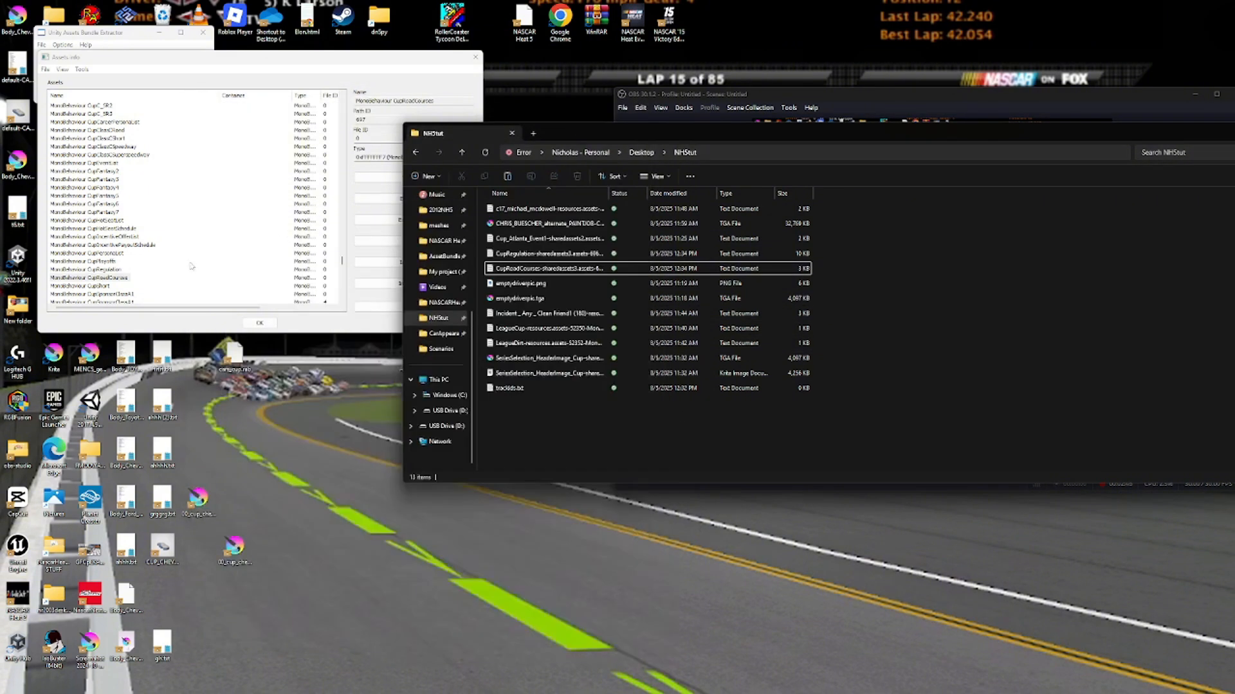
Look through the asset list for the Cup team entries and select the Cup_BeardMotorsports asset.
{"action": "left_click", "coordinate": [212, 275]}
{"action": "scroll", "coordinate": [201, 243], "scroll_direction": "down", "scroll_amount": 7}
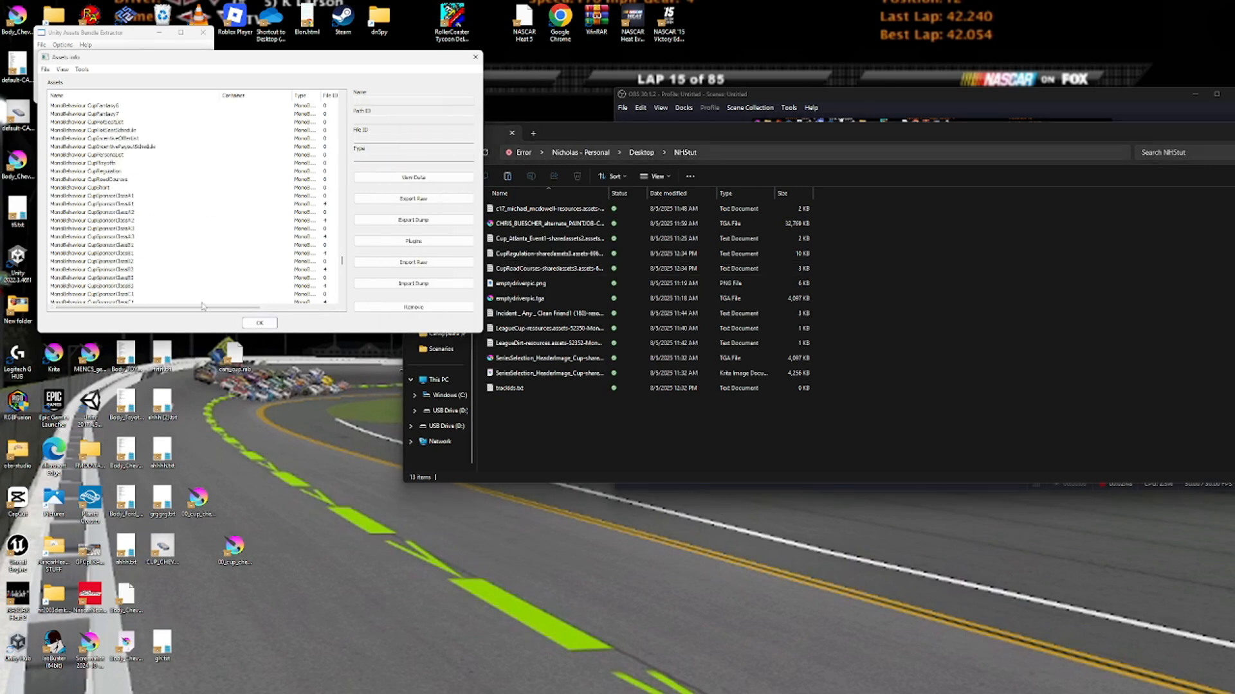
{"action": "scroll", "coordinate": [227, 262], "scroll_direction": "down", "scroll_amount": 1}
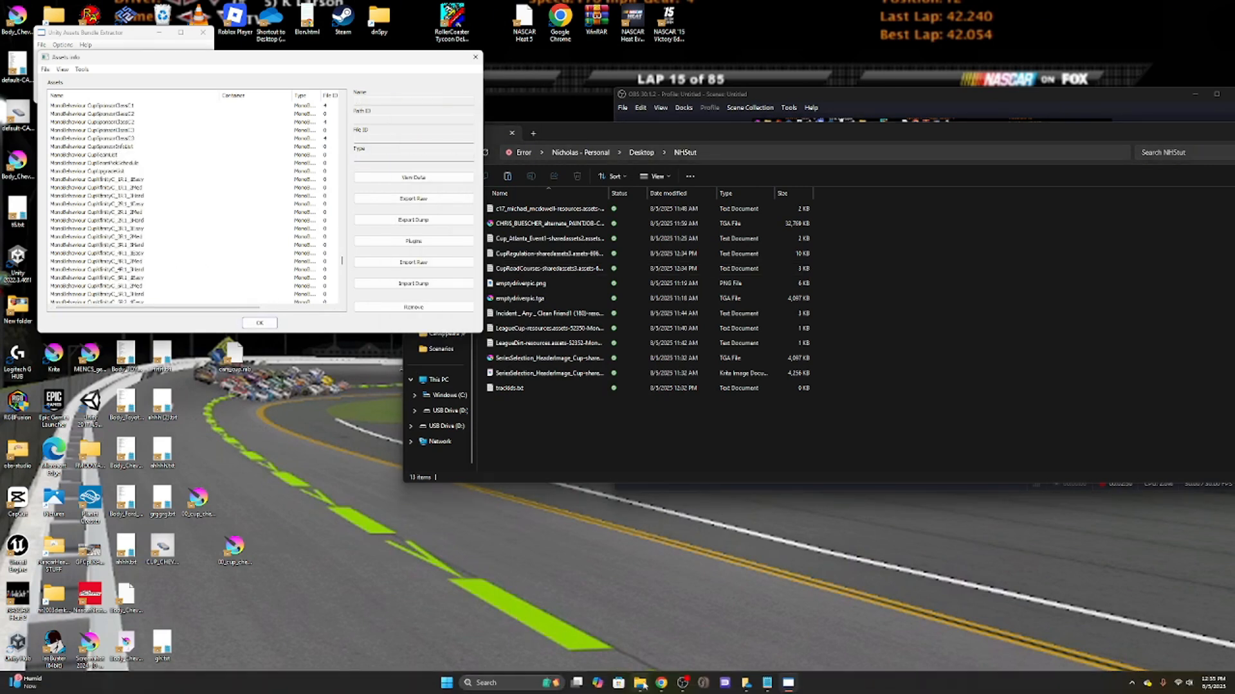
{"action": "scroll", "coordinate": [202, 198], "scroll_direction": "down", "scroll_amount": 1}
{"action": "scroll", "coordinate": [202, 198], "scroll_direction": "down", "scroll_amount": 8}
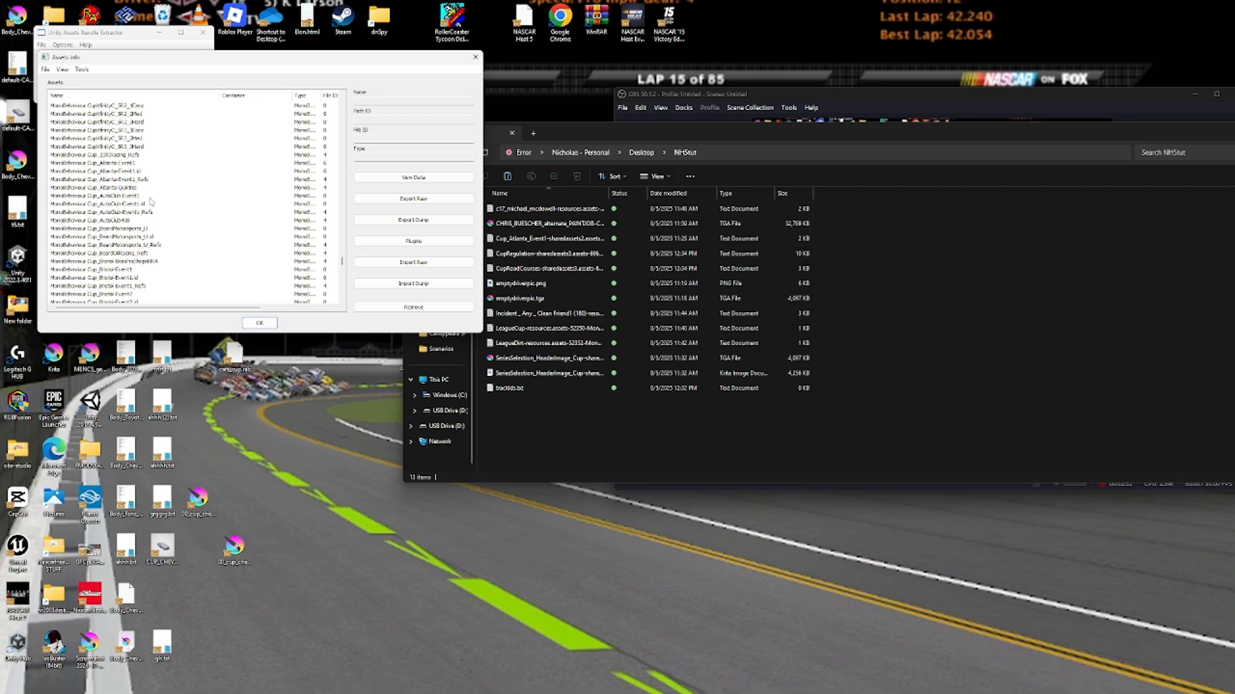
{"action": "scroll", "coordinate": [140, 204], "scroll_direction": "down", "scroll_amount": 3}
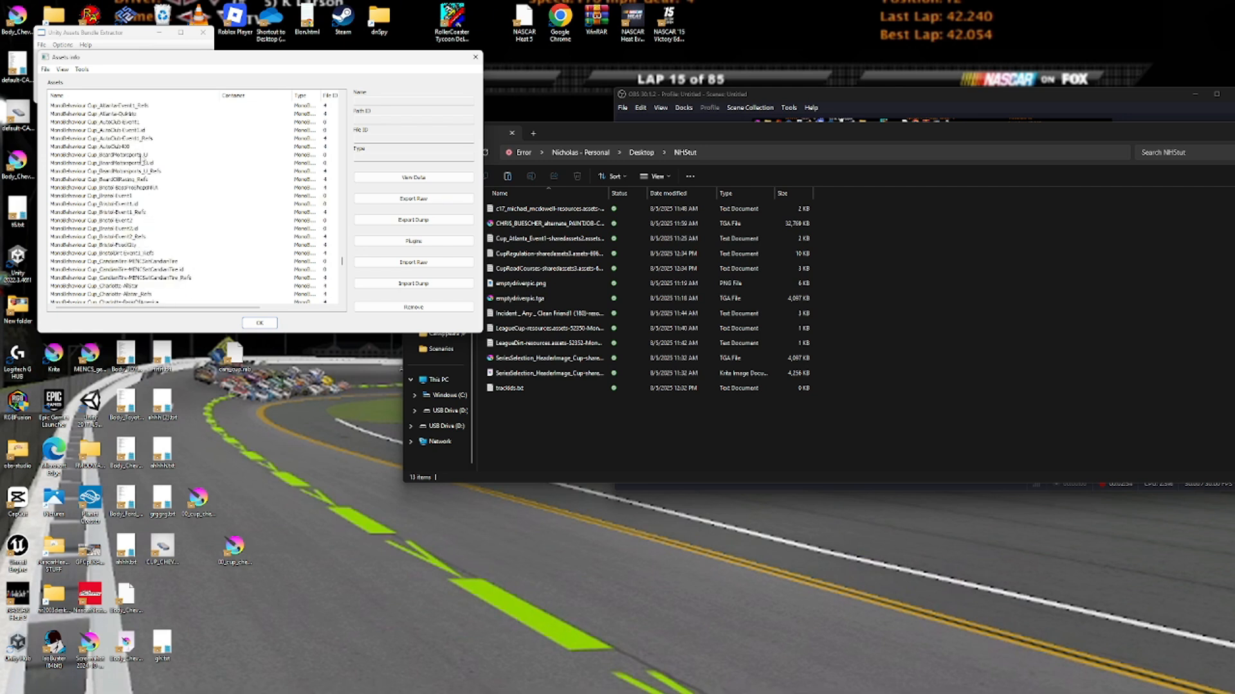
{"action": "left_click", "coordinate": [125, 156]}
Try to export a text dump of the Cup_ChipGanassiRacing team asset.
{"action": "scroll", "coordinate": [139, 193], "scroll_direction": "down", "scroll_amount": 8}
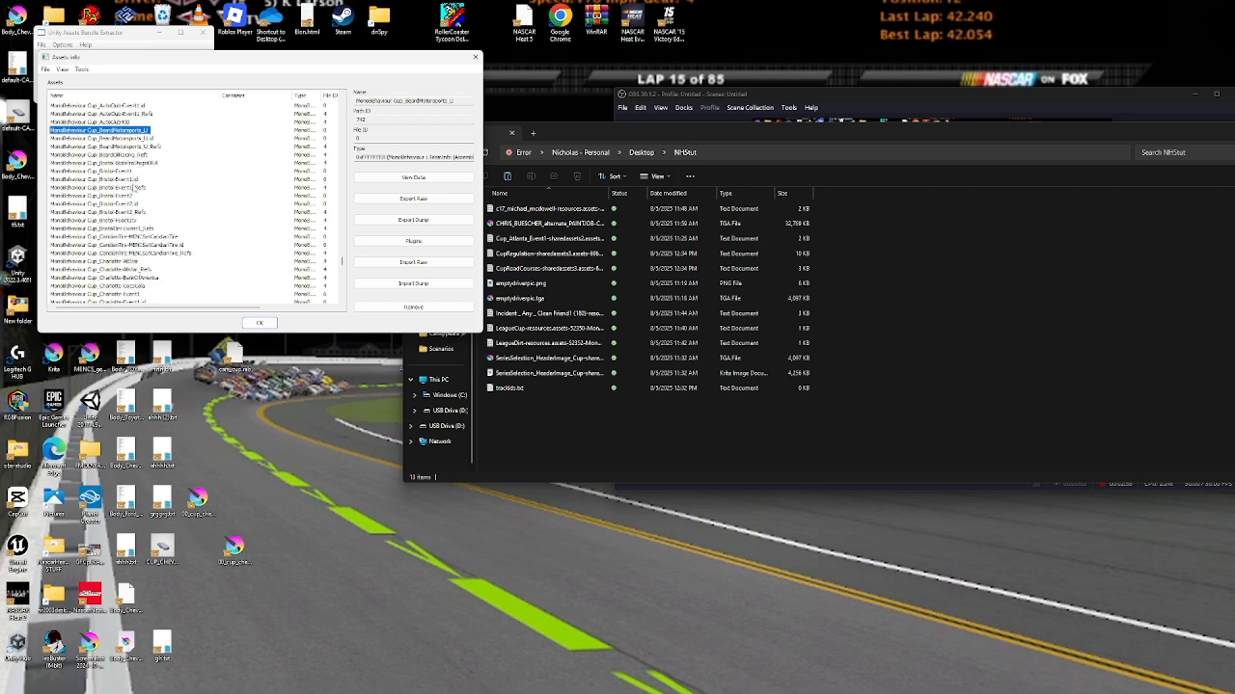
{"action": "scroll", "coordinate": [214, 230], "scroll_direction": "down", "scroll_amount": 3}
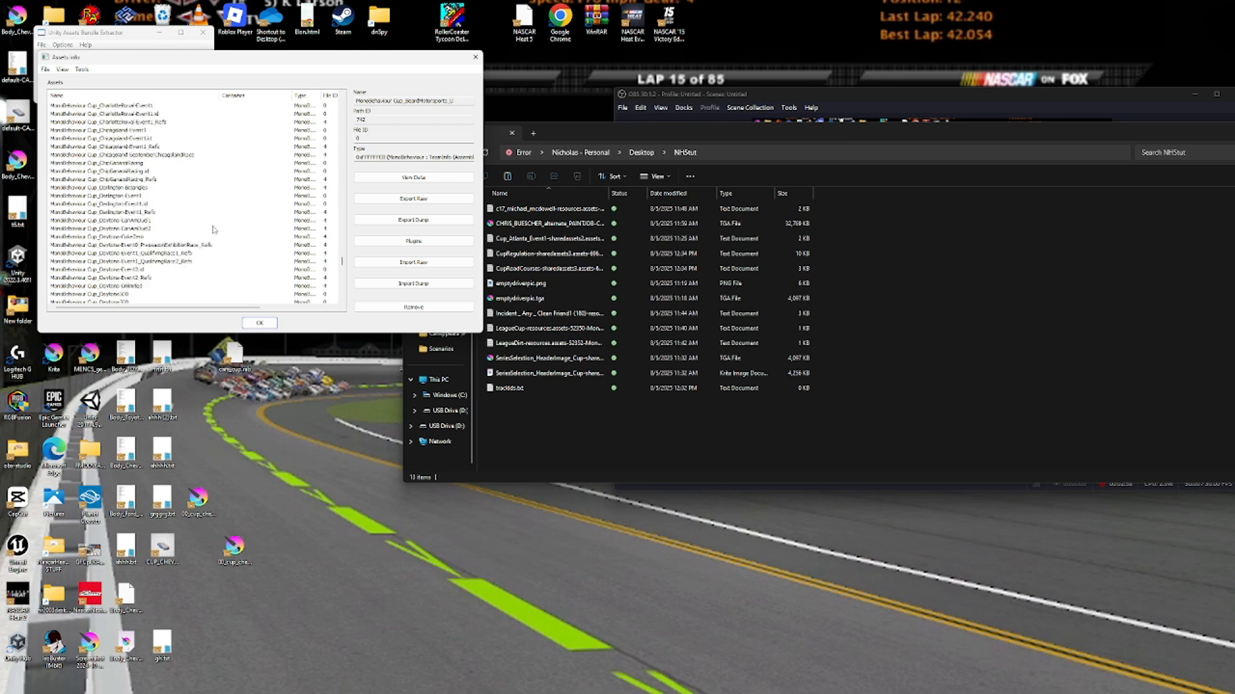
{"action": "left_click", "coordinate": [131, 188]}
{"action": "left_click", "coordinate": [141, 180]}
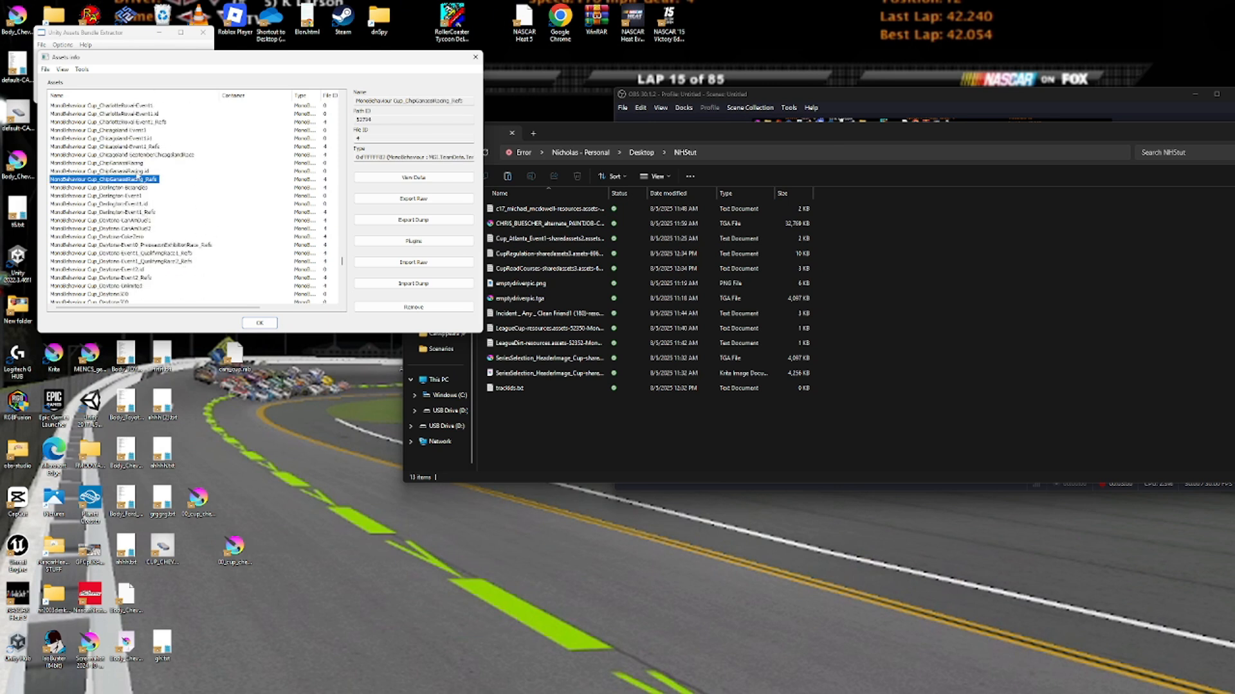
{"action": "left_click", "coordinate": [140, 171]}
{"action": "left_click", "coordinate": [137, 164]}
{"action": "left_click", "coordinate": [393, 241]}
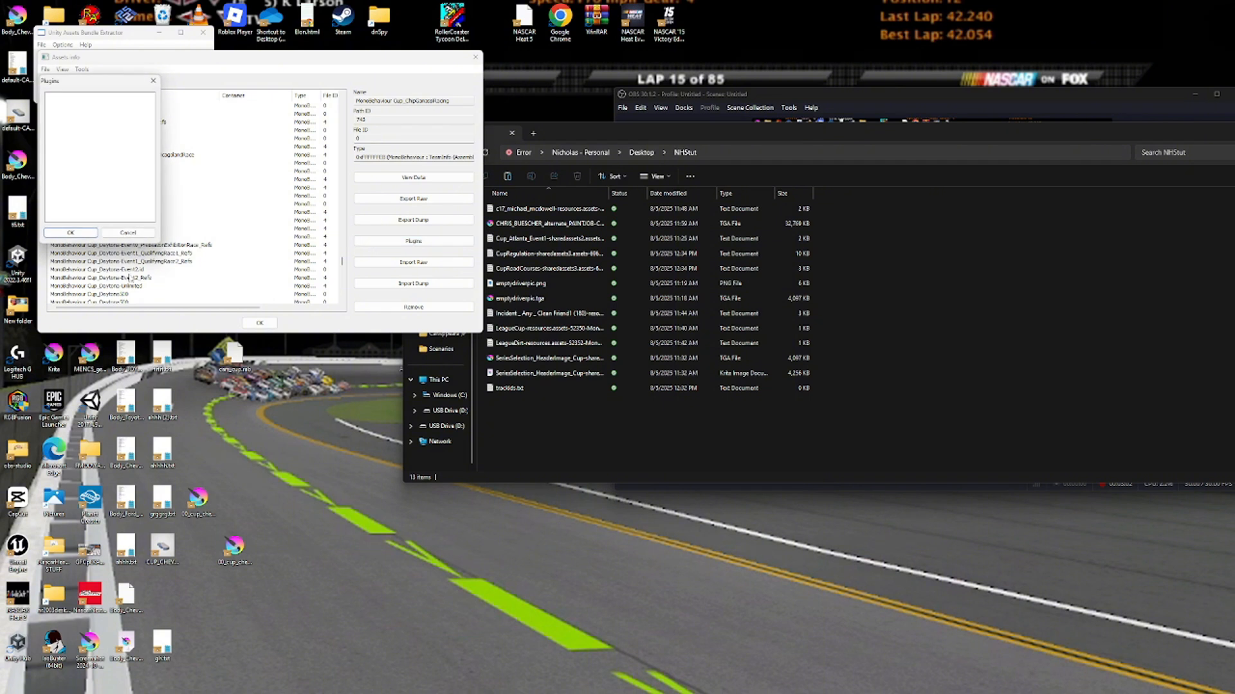
{"action": "left_click", "coordinate": [126, 230]}
{"action": "left_click", "coordinate": [414, 220]}
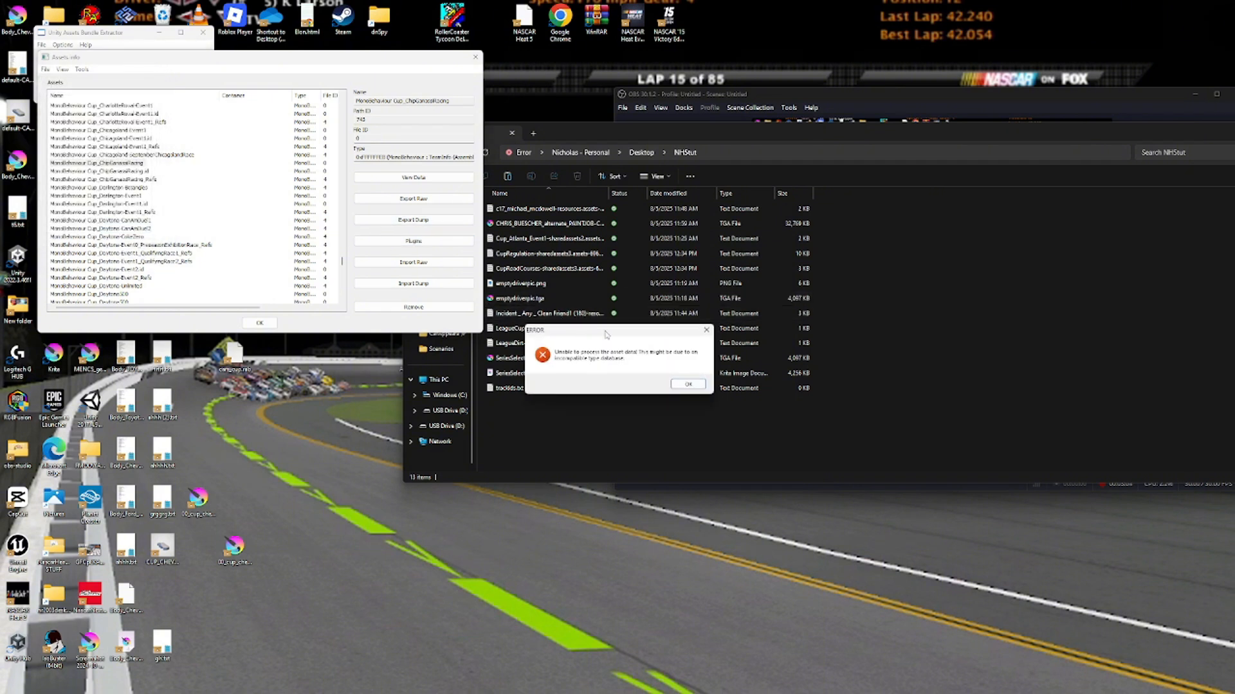
{"action": "left_click", "coordinate": [687, 384]}
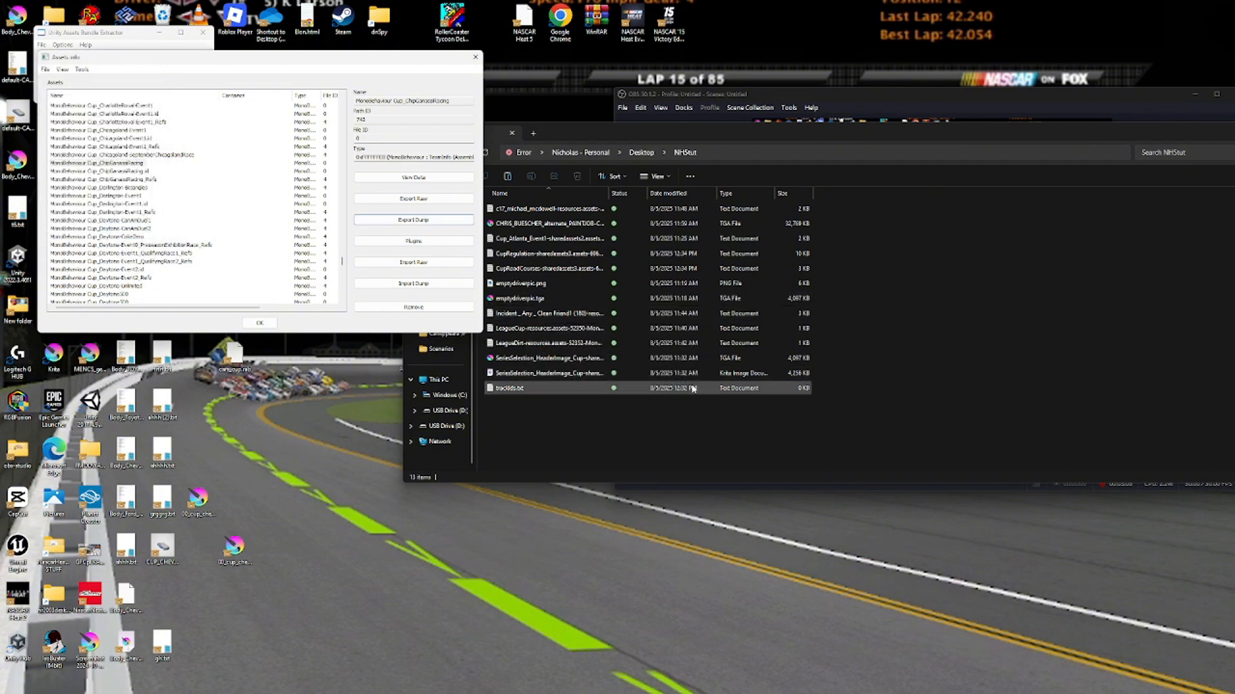
Try to export a text dump of the Cup_FrontRowMotorsports team asset.
{"action": "scroll", "coordinate": [125, 202], "scroll_direction": "down", "scroll_amount": 6}
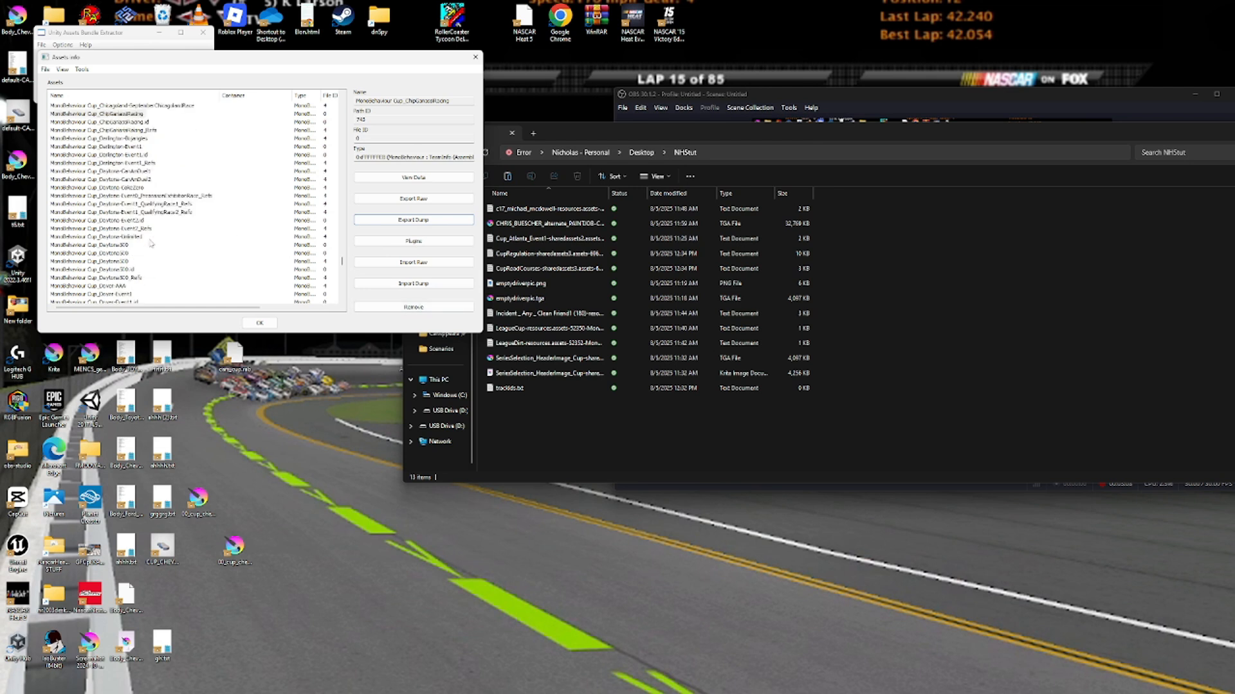
{"action": "scroll", "coordinate": [156, 252], "scroll_direction": "down", "scroll_amount": 2}
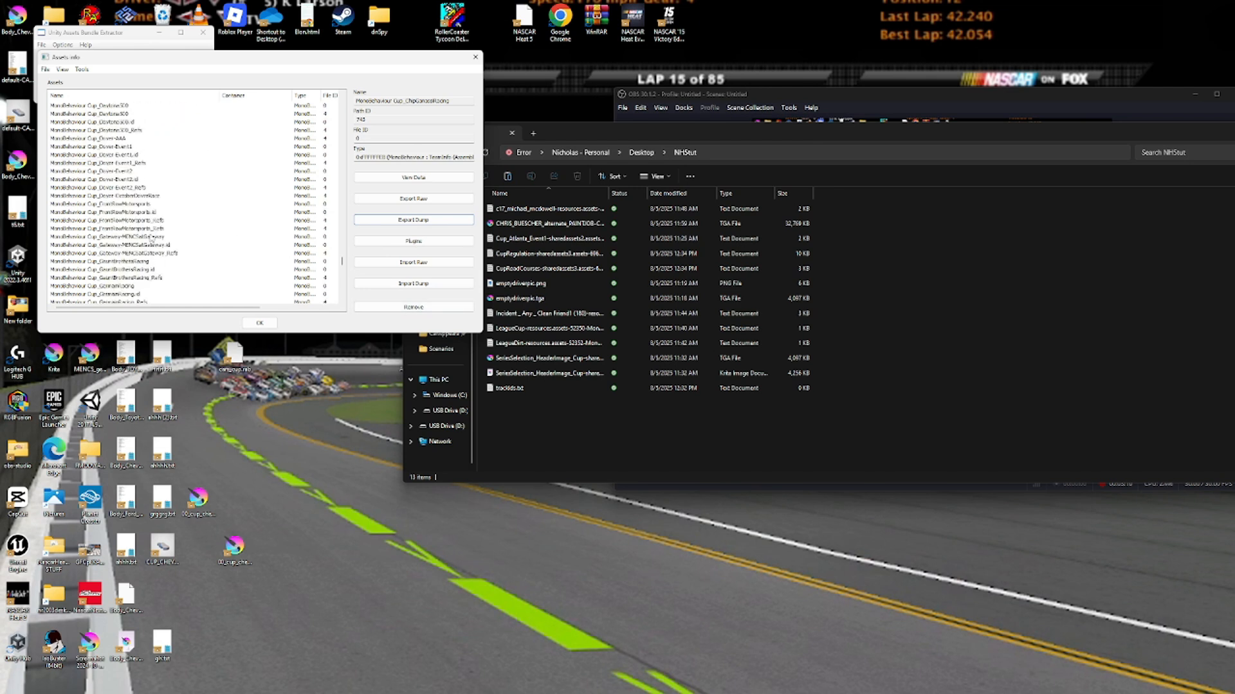
{"action": "left_click", "coordinate": [149, 236]}
{"action": "left_click", "coordinate": [141, 205]}
{"action": "left_click", "coordinate": [388, 225]}
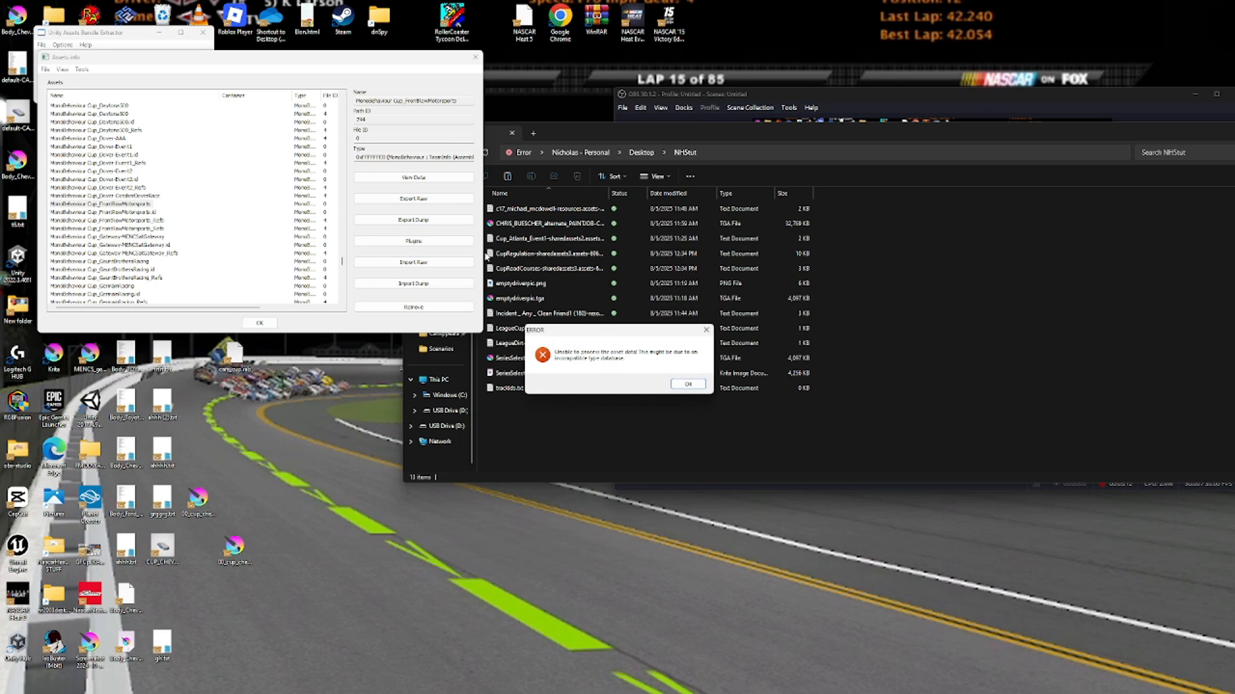
{"action": "left_click", "coordinate": [692, 386]}
Finish editing the assets and save the modified sharedassets3 file into the NASCARHeat5_Data folder.
{"action": "left_click", "coordinate": [260, 323]}
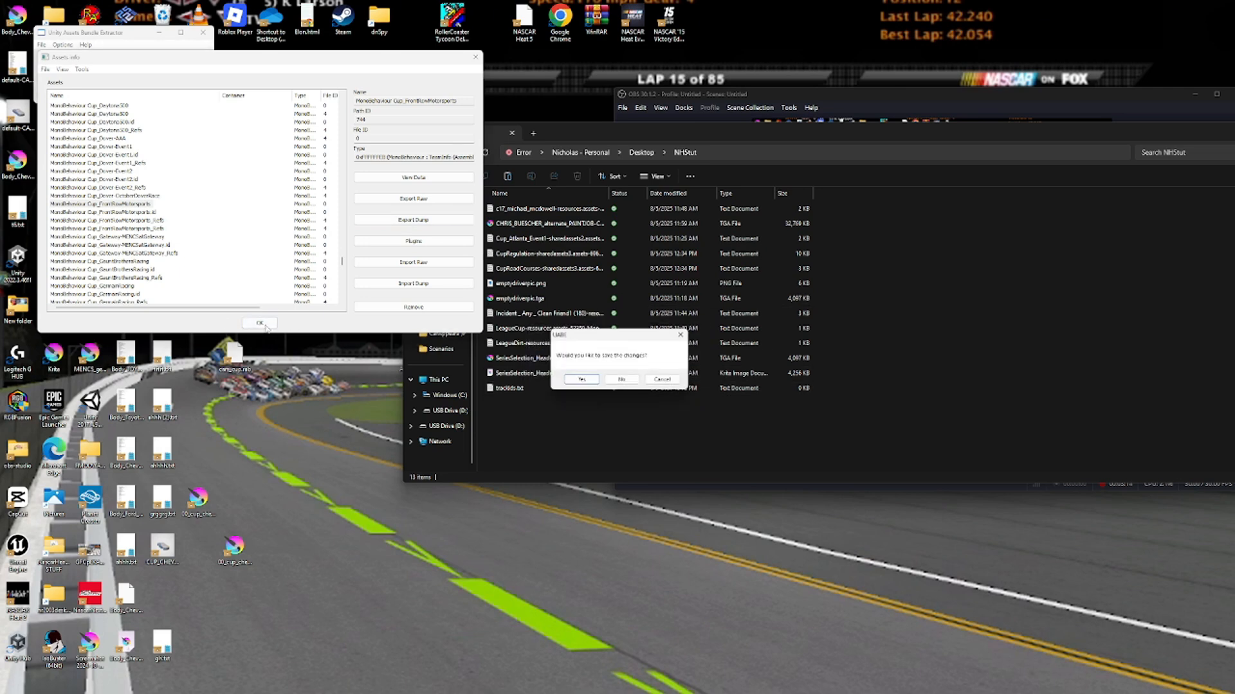
{"action": "left_click", "coordinate": [585, 380]}
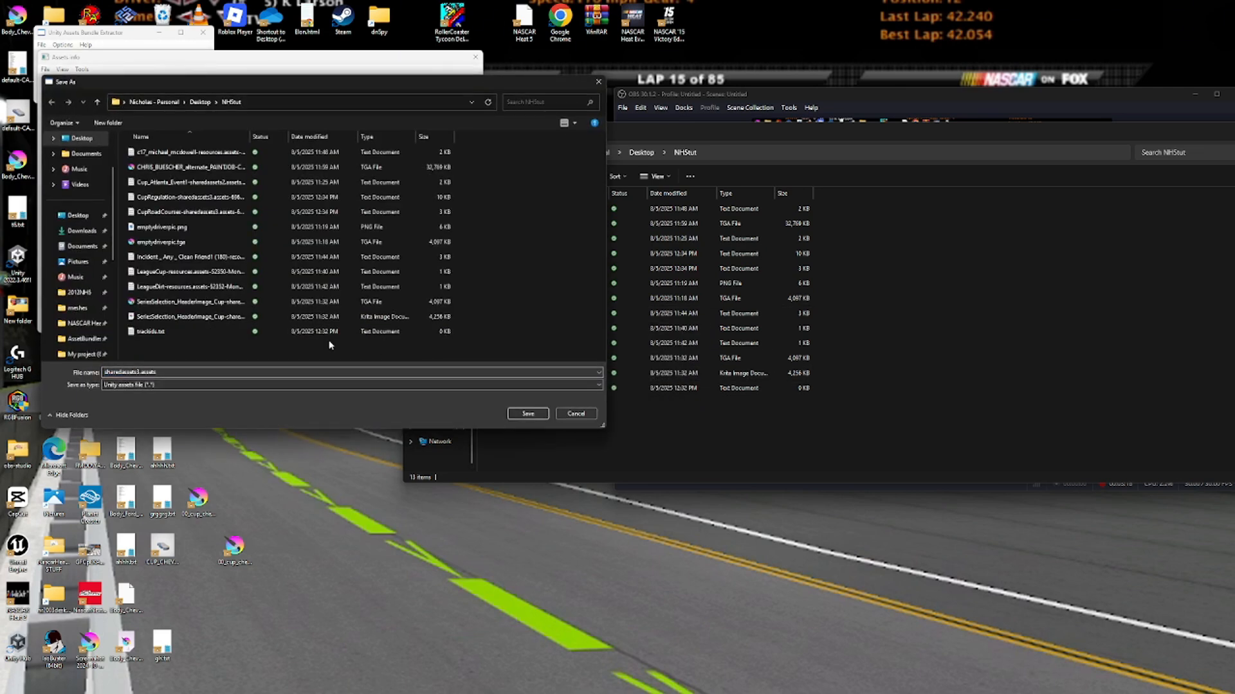
{"action": "left_click", "coordinate": [80, 293]}
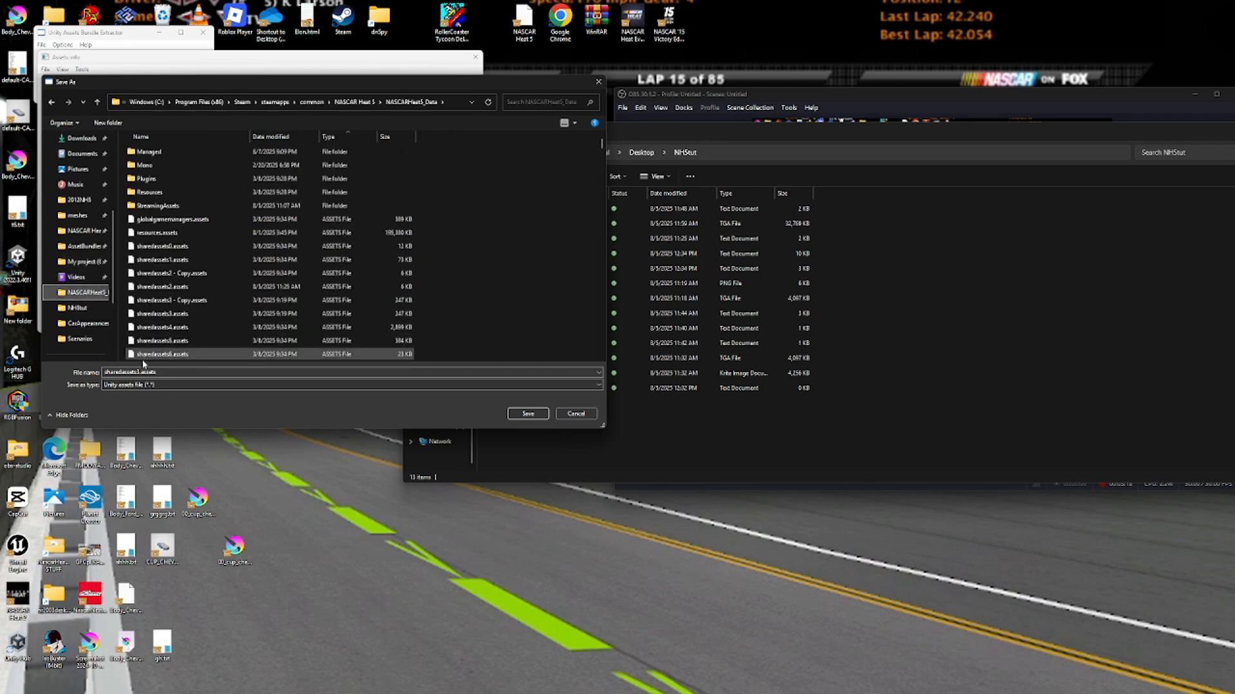
{"action": "double_click", "coordinate": [139, 373]}
{"action": "left_click", "coordinate": [139, 373]}
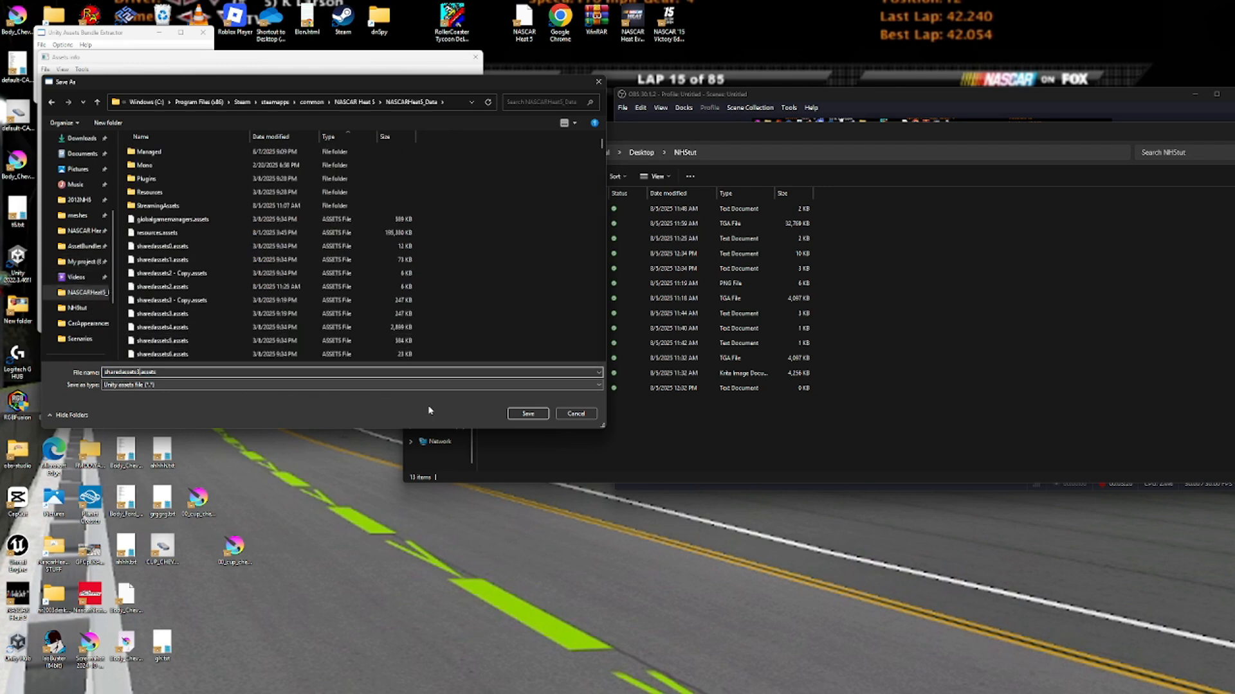
{"action": "left_click", "coordinate": [526, 413]}
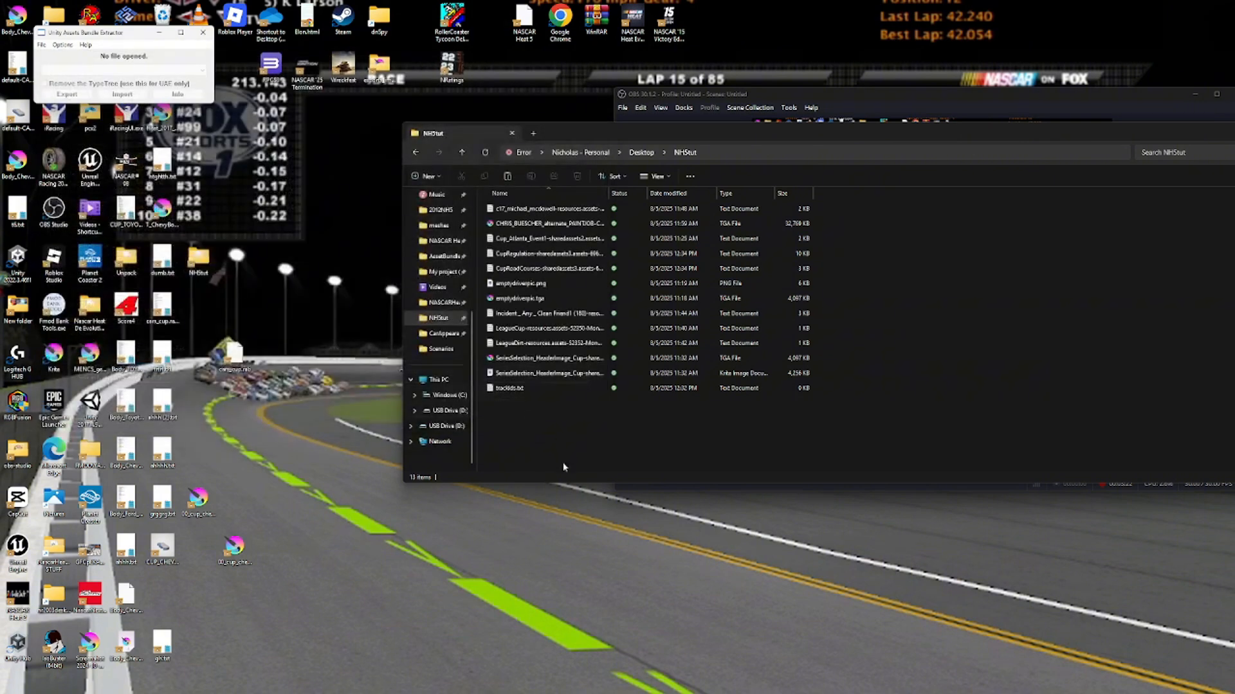
Open the NASCARHeat5_Data folder and delete the original sharedassets3.assets file.
{"action": "left_click", "coordinate": [638, 690]}
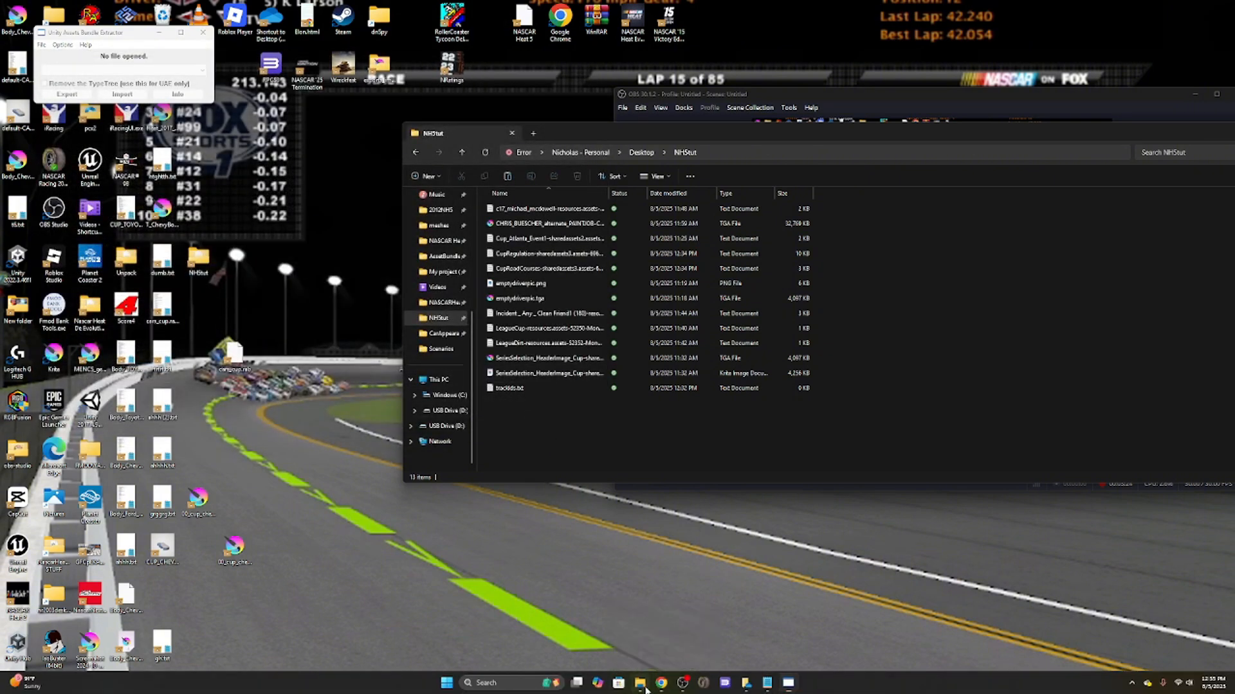
{"action": "left_click", "coordinate": [444, 302]}
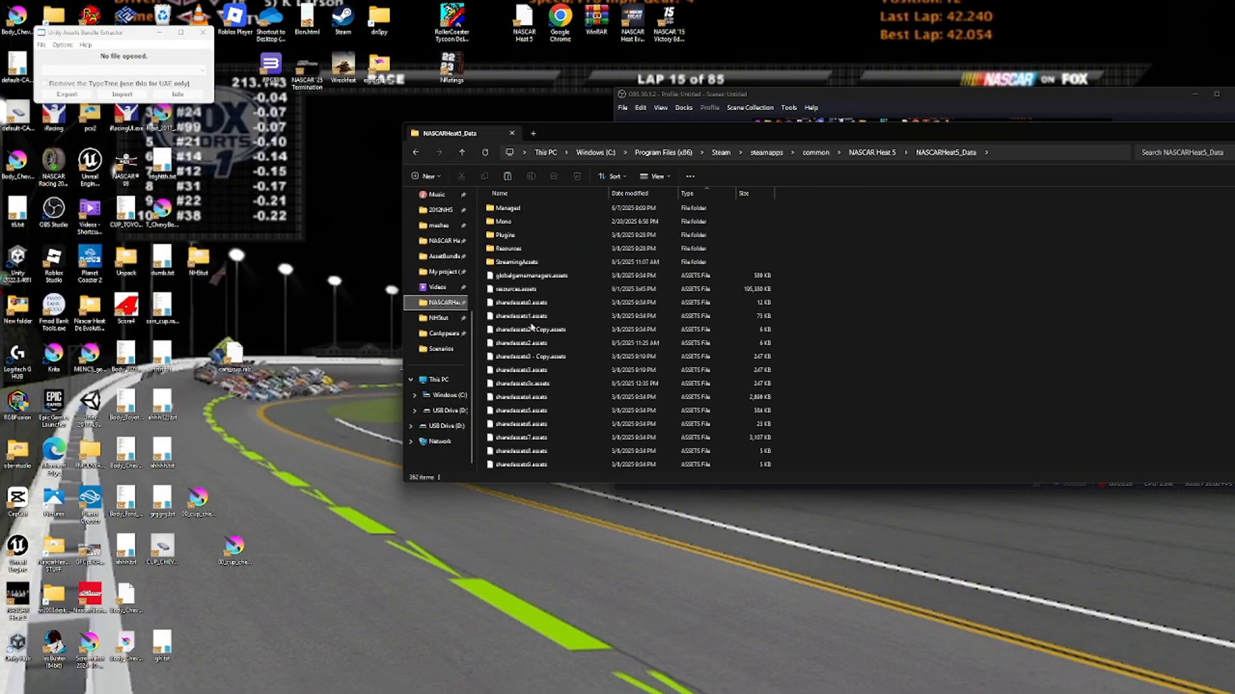
{"action": "left_click", "coordinate": [557, 206]}
{"action": "key", "text": "Delete"}
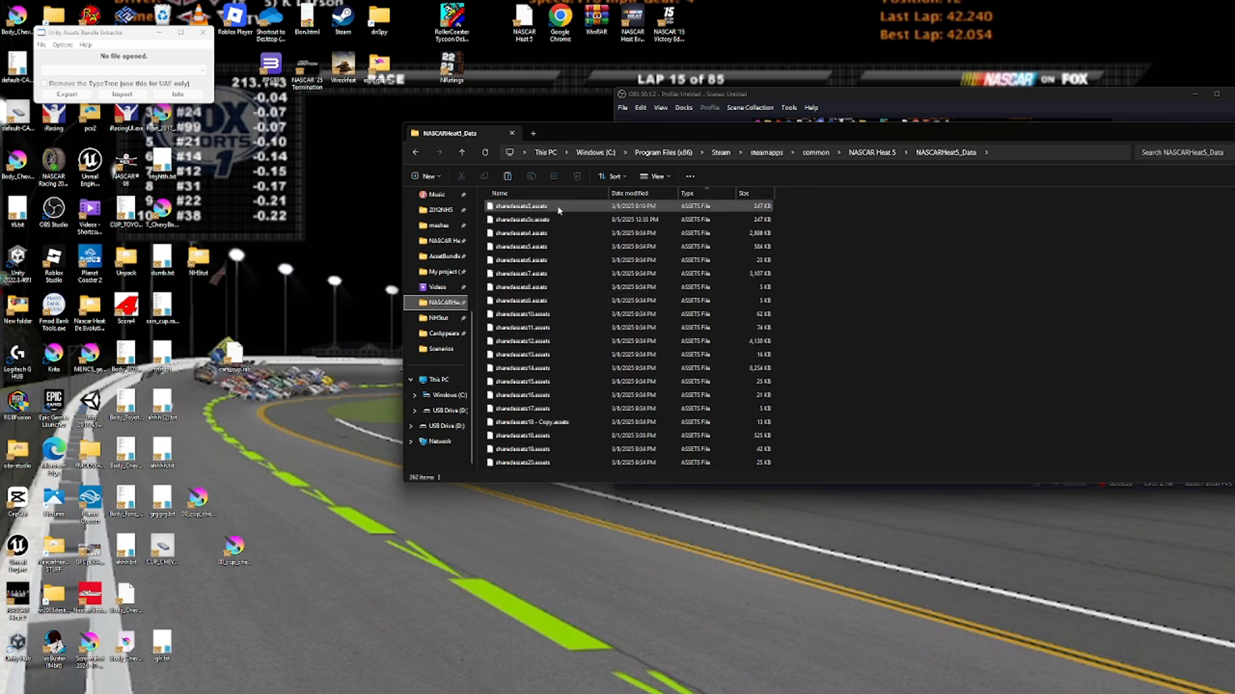
Rename the newly saved modified assets file in the NASCARHeat5_Data folder to sharedassets3.assets.
{"action": "right_click", "coordinate": [558, 207]}
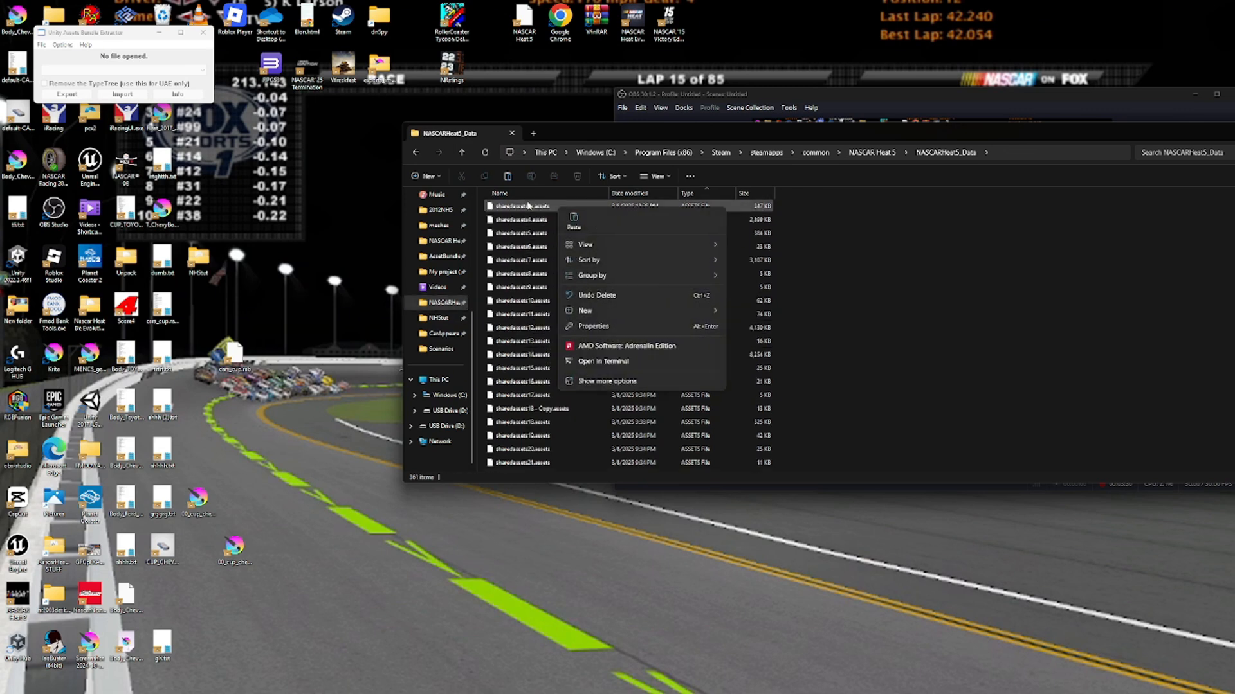
{"action": "right_click", "coordinate": [528, 205]}
{"action": "left_click", "coordinate": [600, 217]}
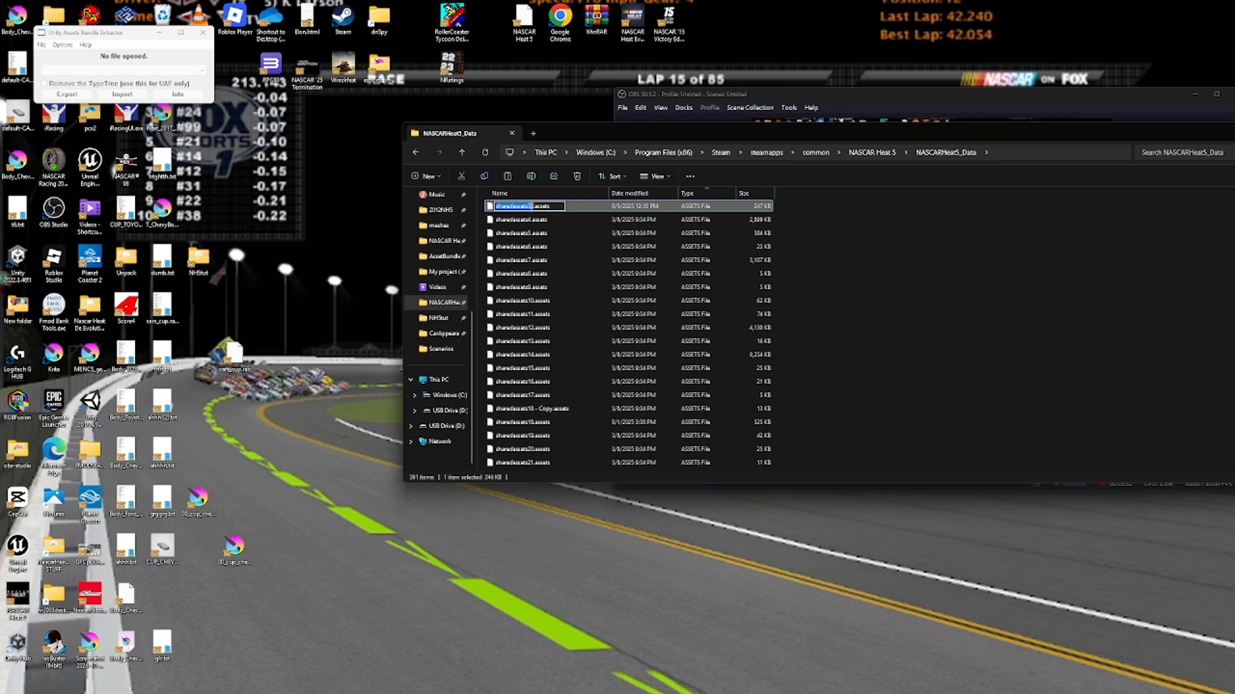
{"action": "key", "text": "Right"}
{"action": "key", "text": "BackSpace"}
{"action": "key", "text": "Return"}
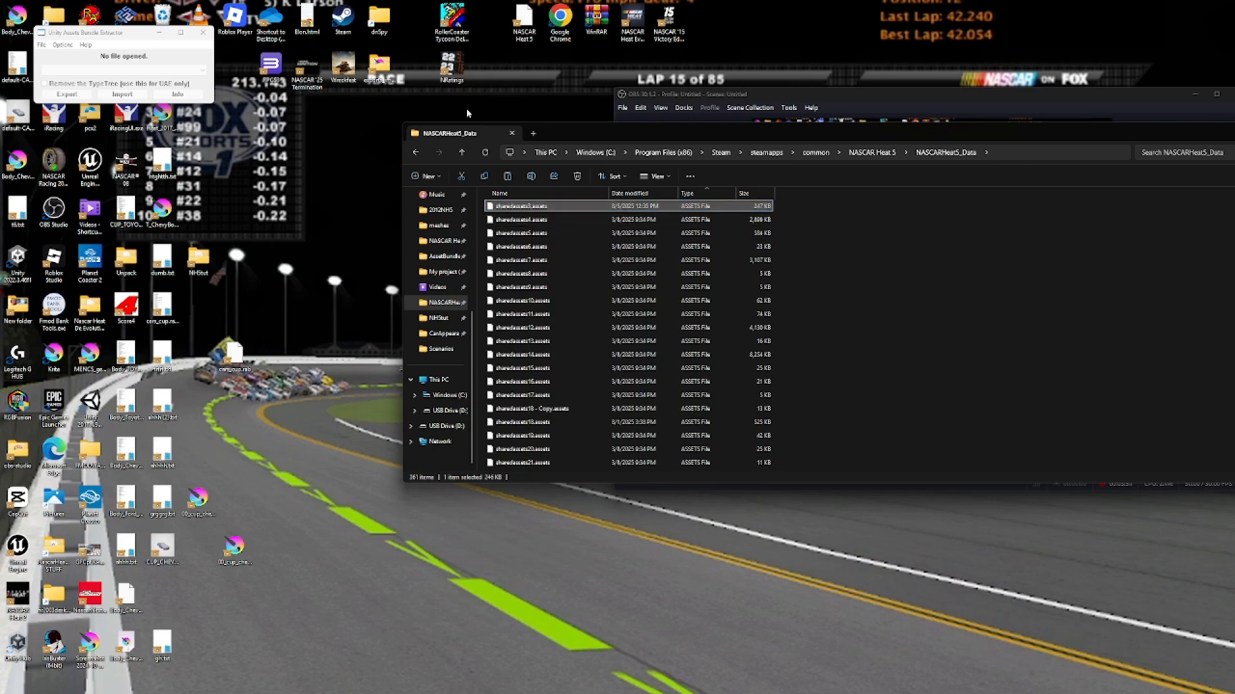
Launch NASCAR Heat 5 and choose the 2020 season.
{"action": "double_click", "coordinate": [523, 19]}
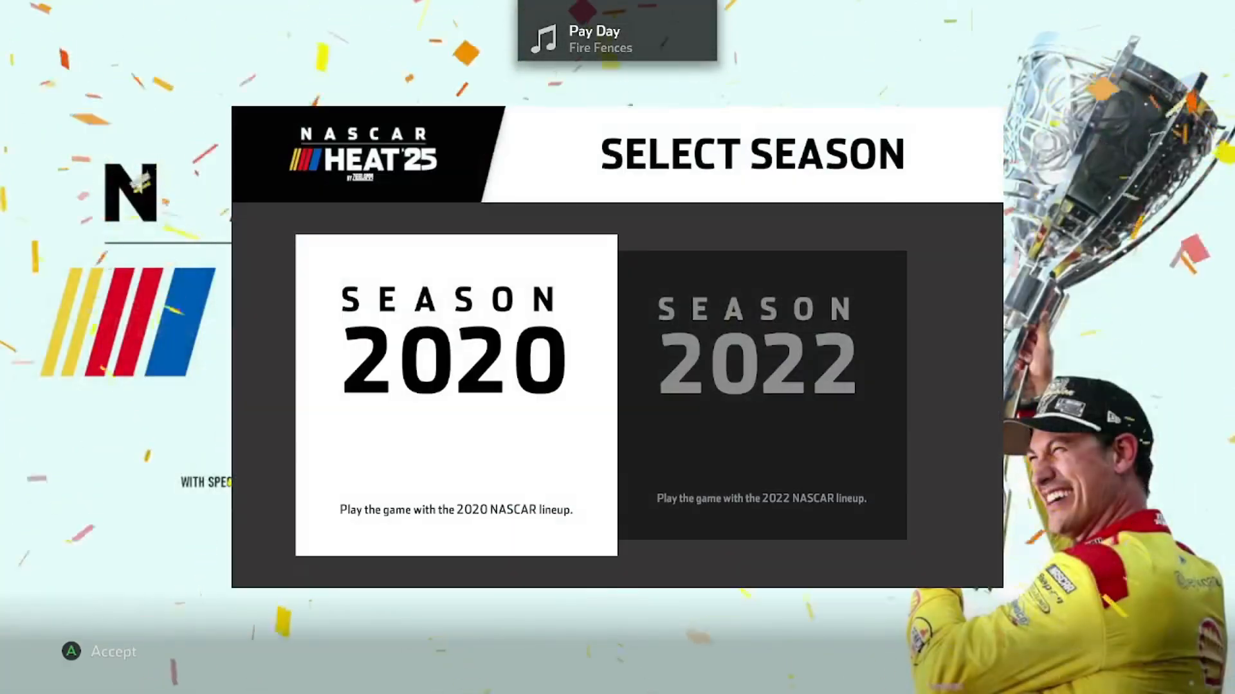
{"action": "key", "text": "Return"}
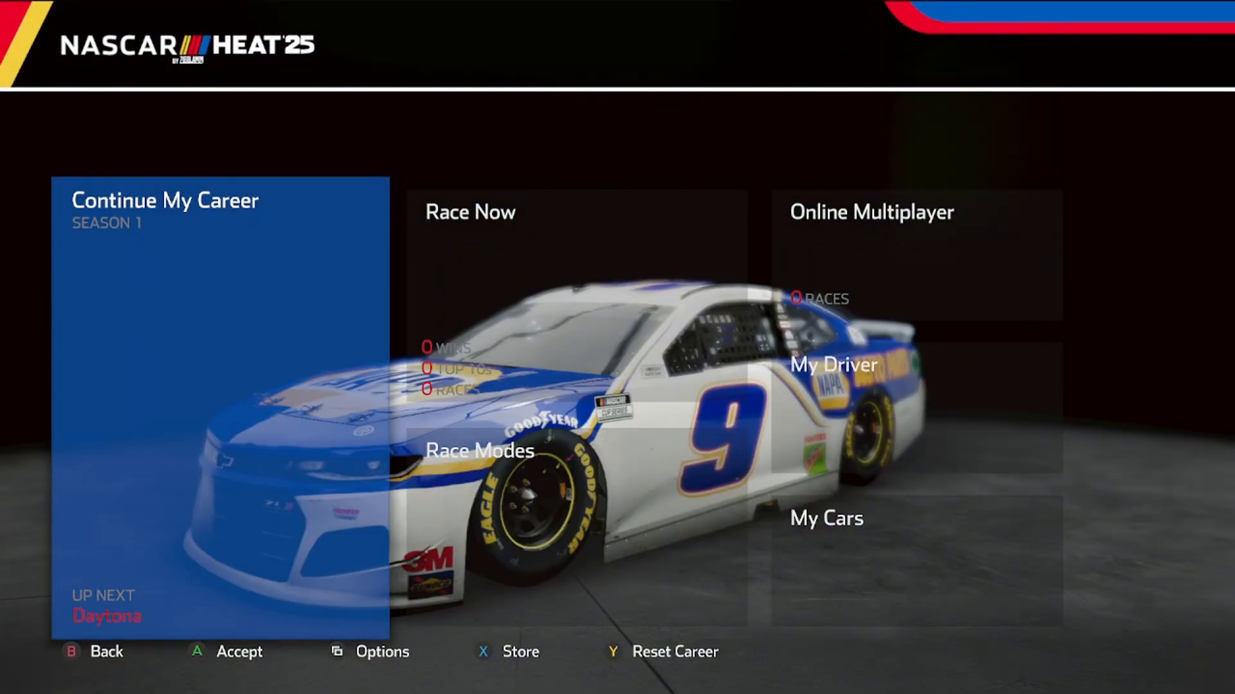
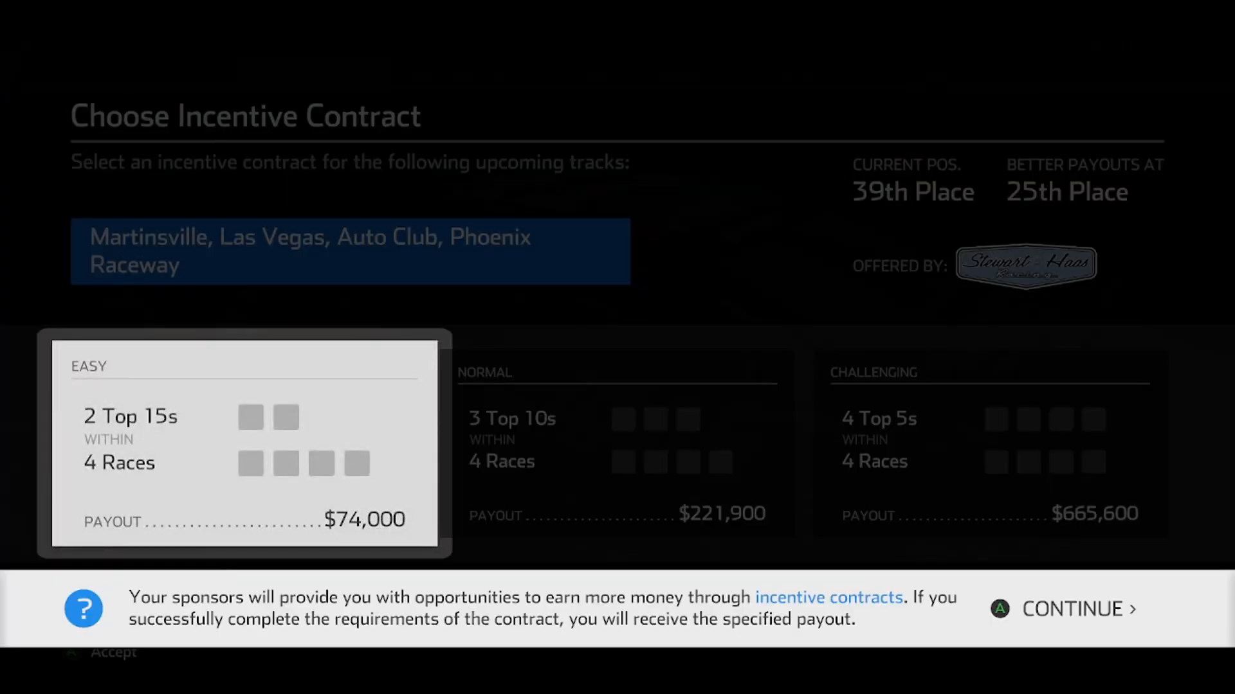
Accept the easy incentive contract of 2 Top 15s within 4 races in the career.
{"action": "key", "text": "Return"}
{"action": "key", "text": "Return"}
{"action": "key", "text": "Return"}
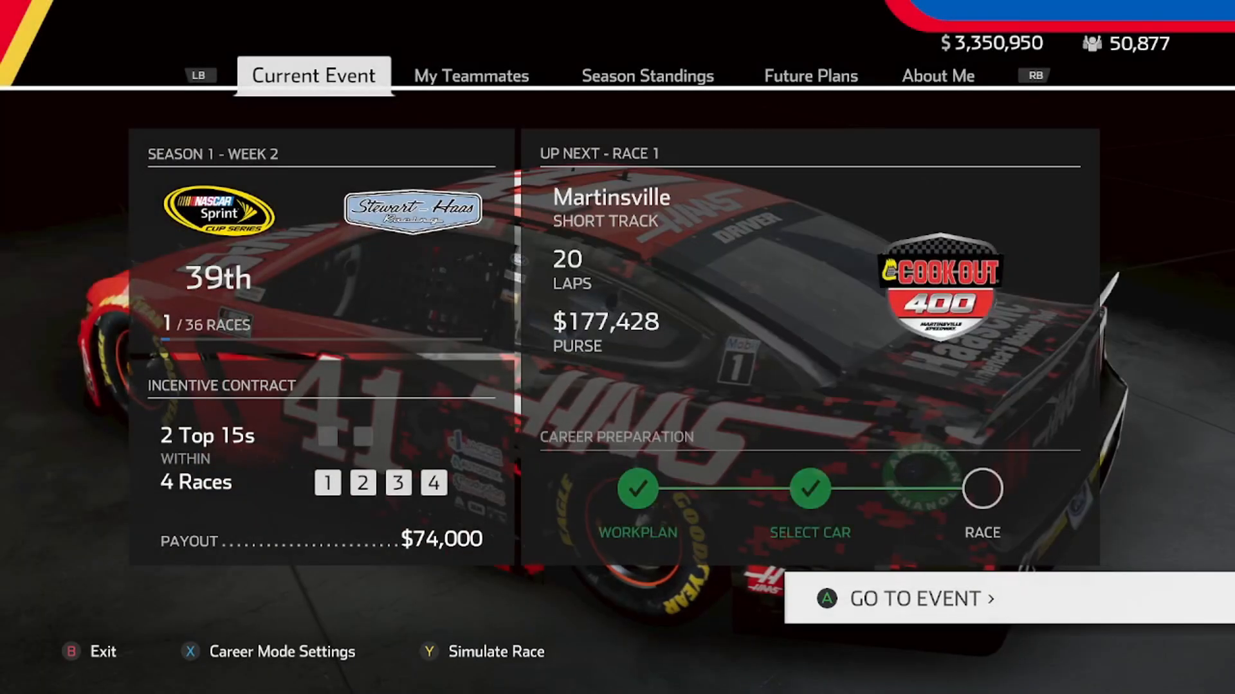
Check the edited season schedule in the career's standings by stepping through the first races.
{"action": "key", "text": "e"}
{"action": "key", "text": "e"}
{"action": "key", "text": "Right"}
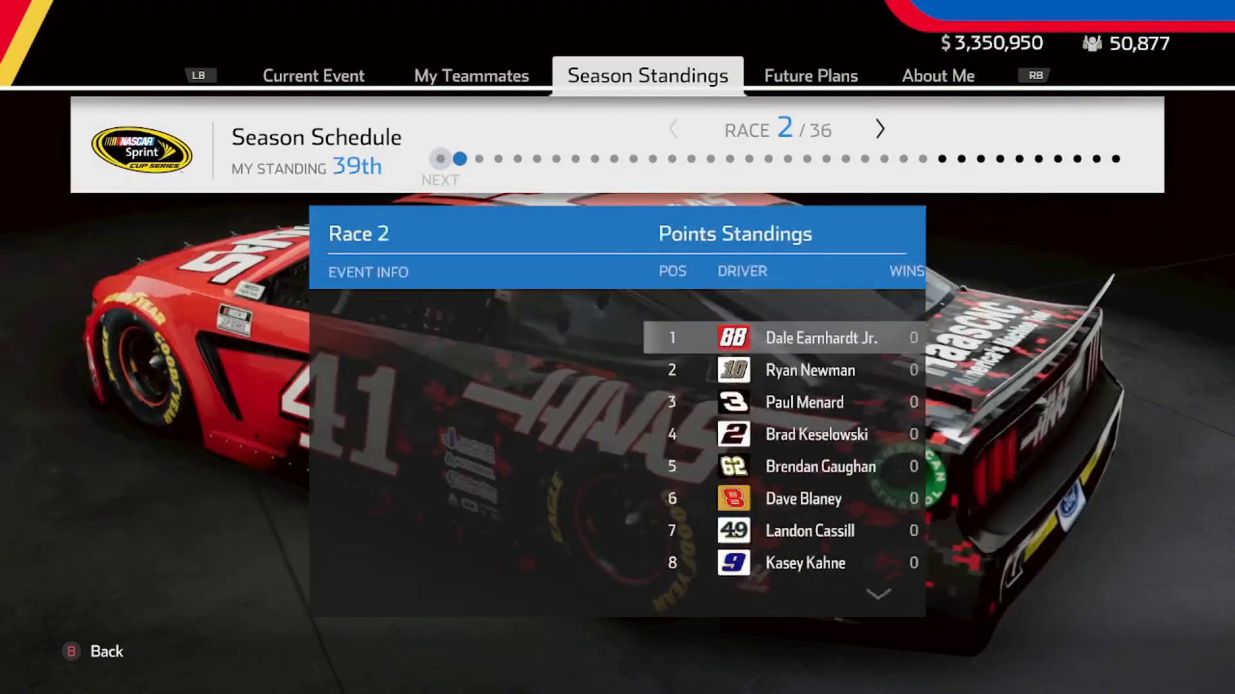
{"action": "key", "text": "Left"}
{"action": "key", "text": "Right"}
{"action": "key", "text": "Right"}
{"action": "key", "text": "Right"}
{"action": "key", "text": "Right"}
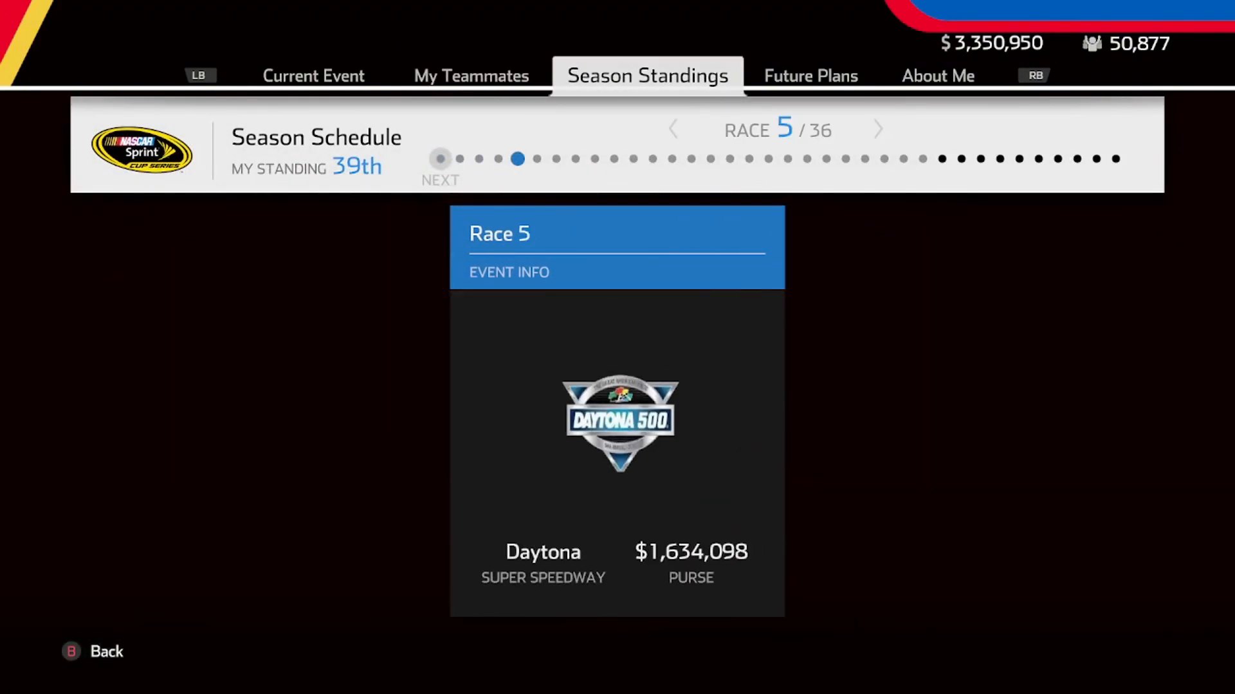
{"action": "key", "text": "Right"}
{"action": "key", "text": "Left"}
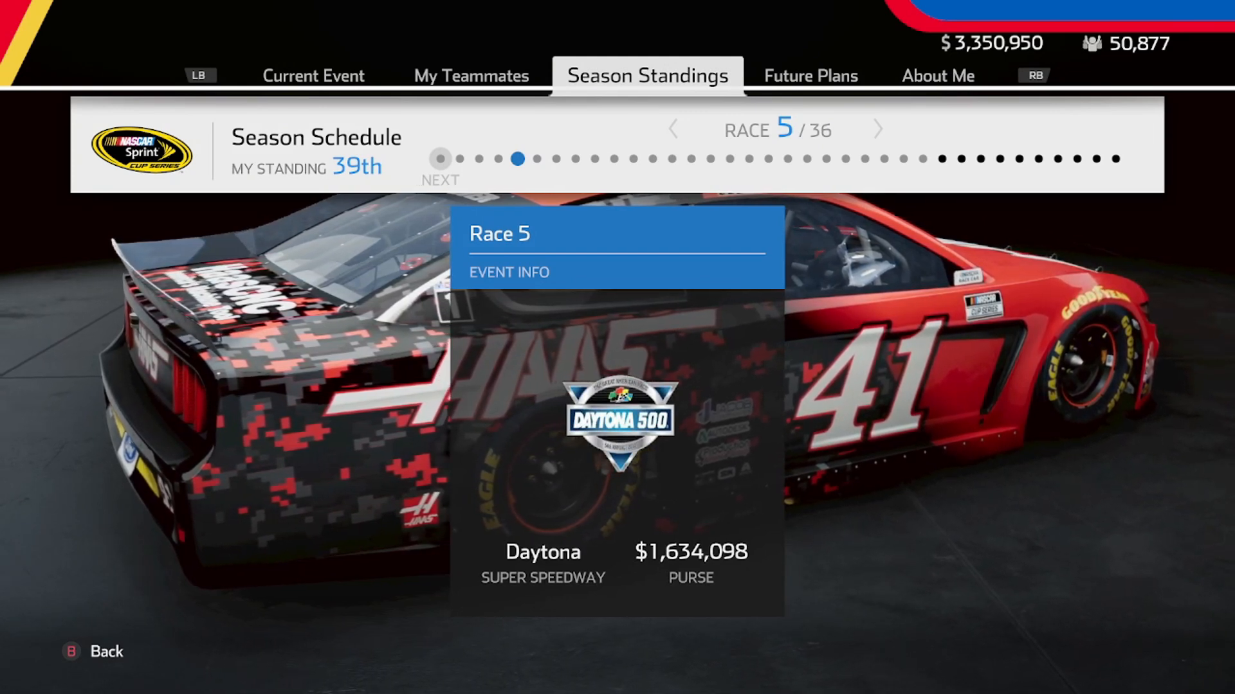
Return to race 1 of the season schedule and look at its event info and points standings.
{"action": "key", "text": "Left"}
{"action": "key", "text": "Left"}
{"action": "key", "text": "Left"}
{"action": "key", "text": "Left"}
{"action": "key", "text": "Down"}
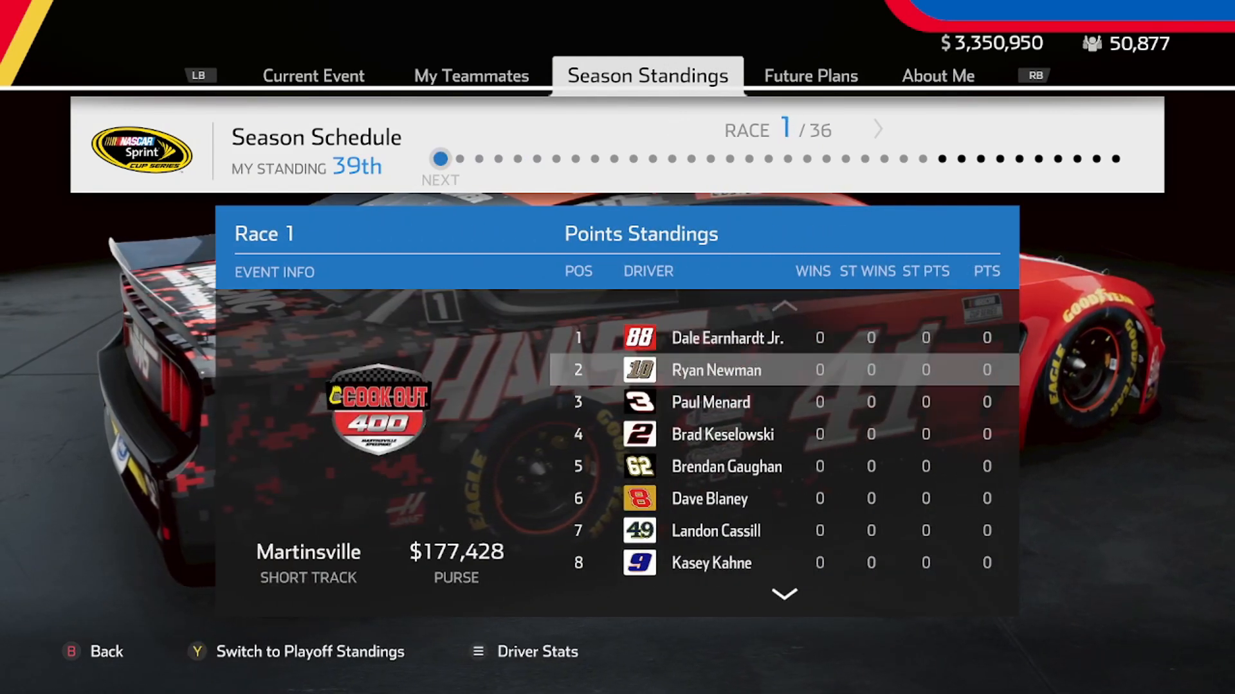
{"action": "key", "text": "Down"}
{"action": "key", "text": "Up"}
{"action": "key", "text": "Up"}
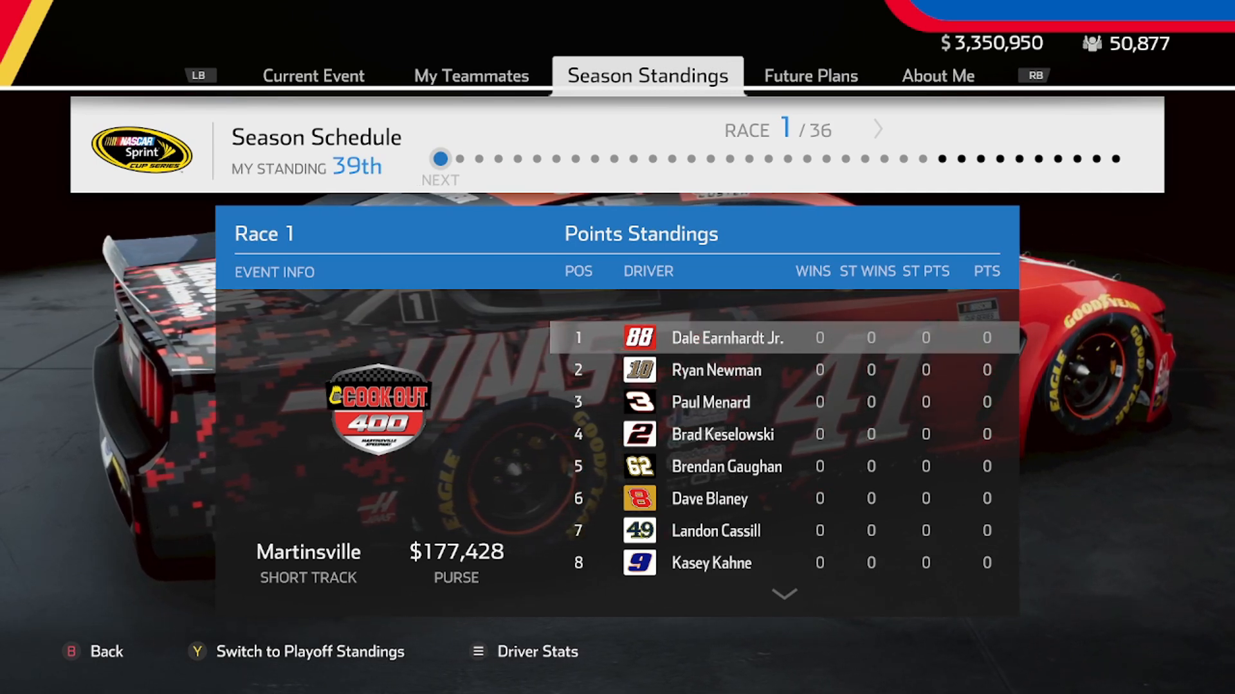
{"action": "key", "text": "super"}
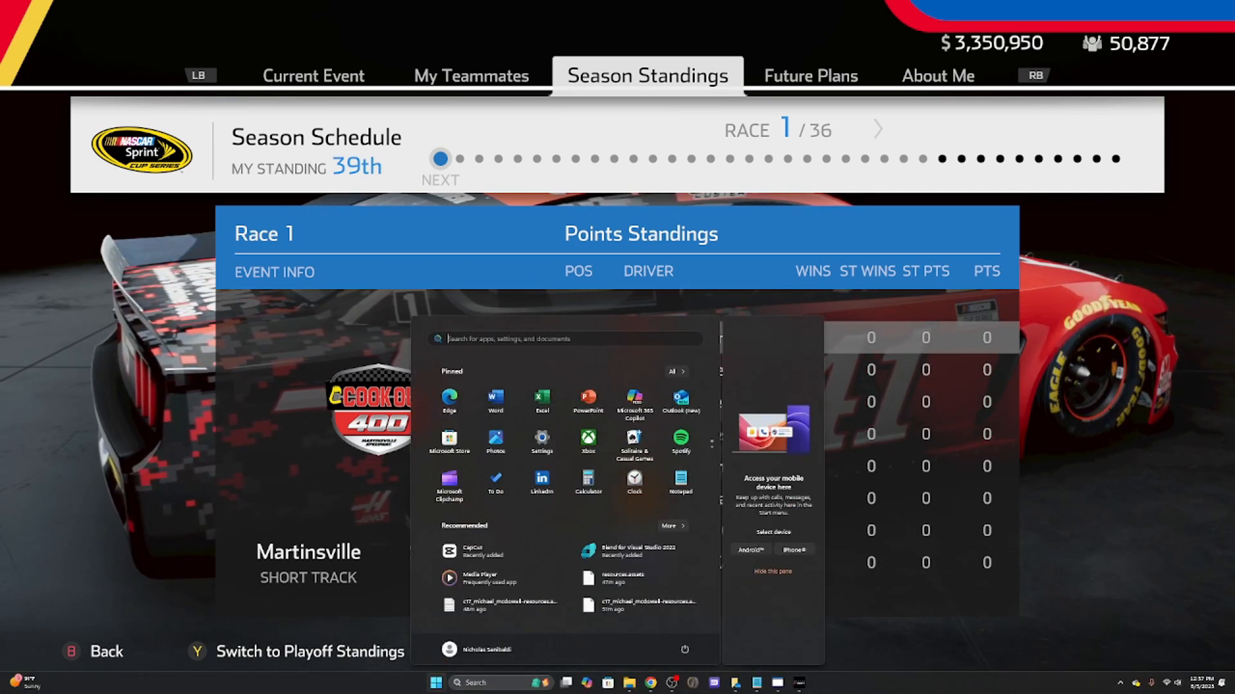
{"action": "left_click", "coordinate": [671, 683]}
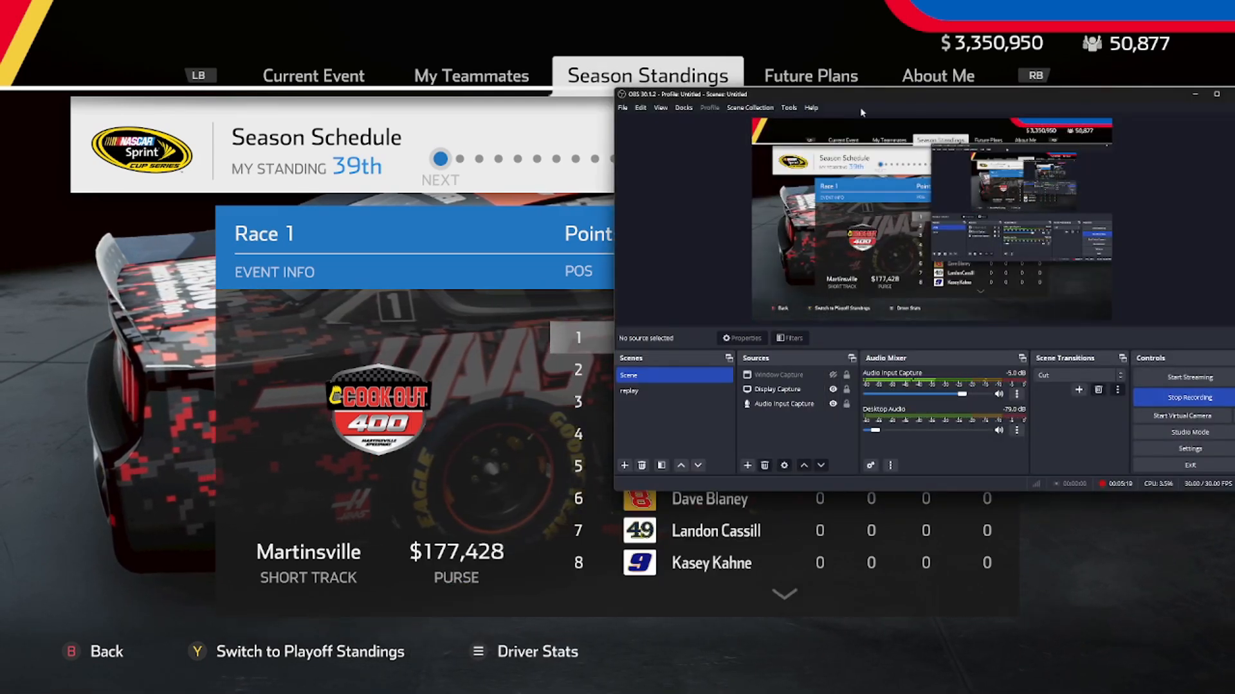
{"action": "left_click_drag", "start_coordinate": [853, 96], "coordinate": [425, 94]}
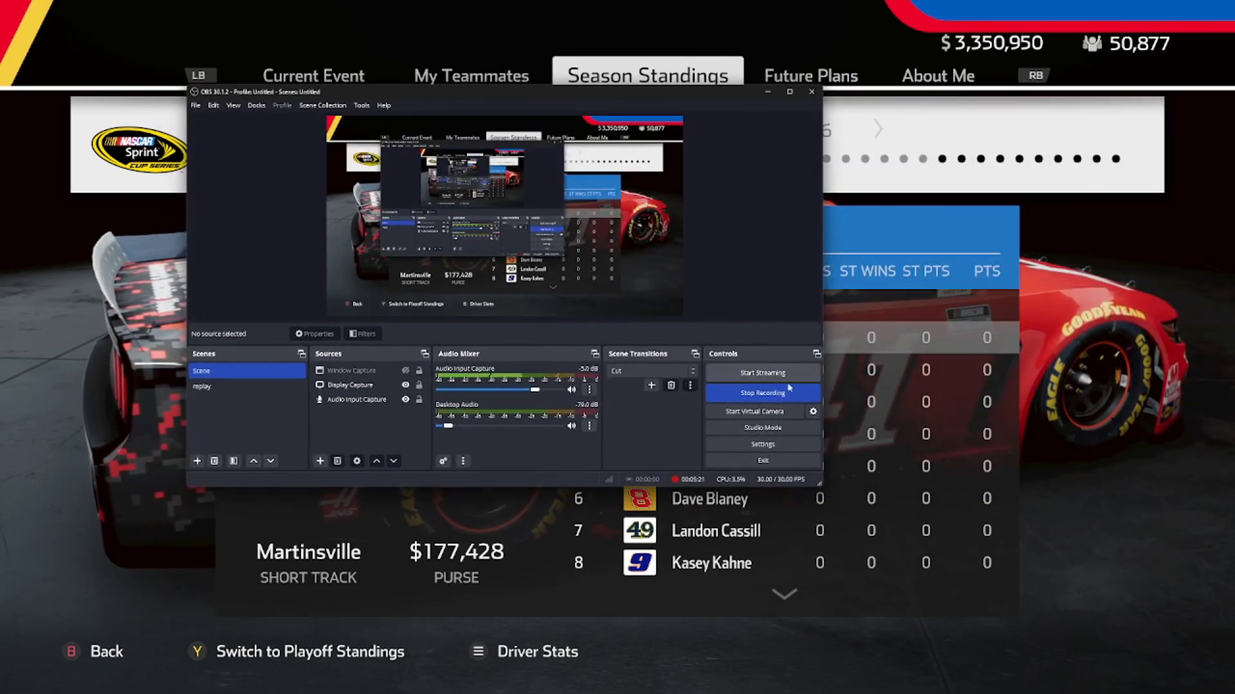
{"action": "left_click", "coordinate": [758, 397]}
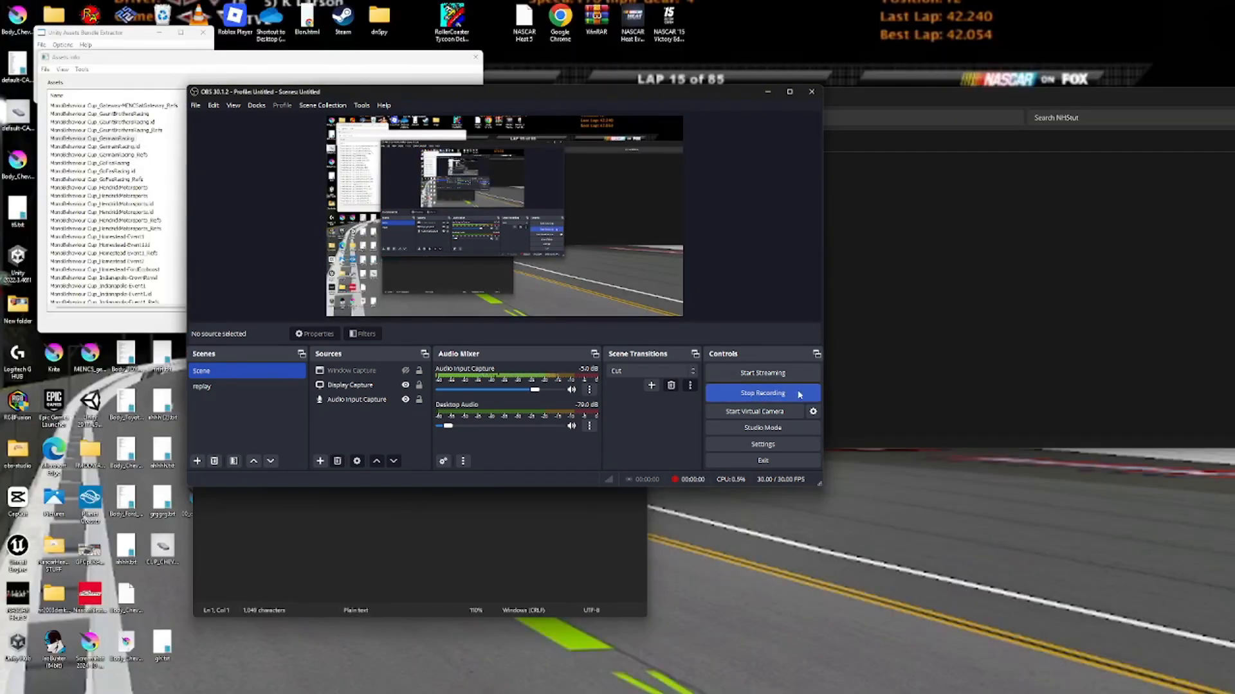
Examine the Cup_GermainRacing entry in the asset list together with its exported text dump.
{"action": "key", "text": "alt+Tab"}
{"action": "left_click", "coordinate": [105, 138]}
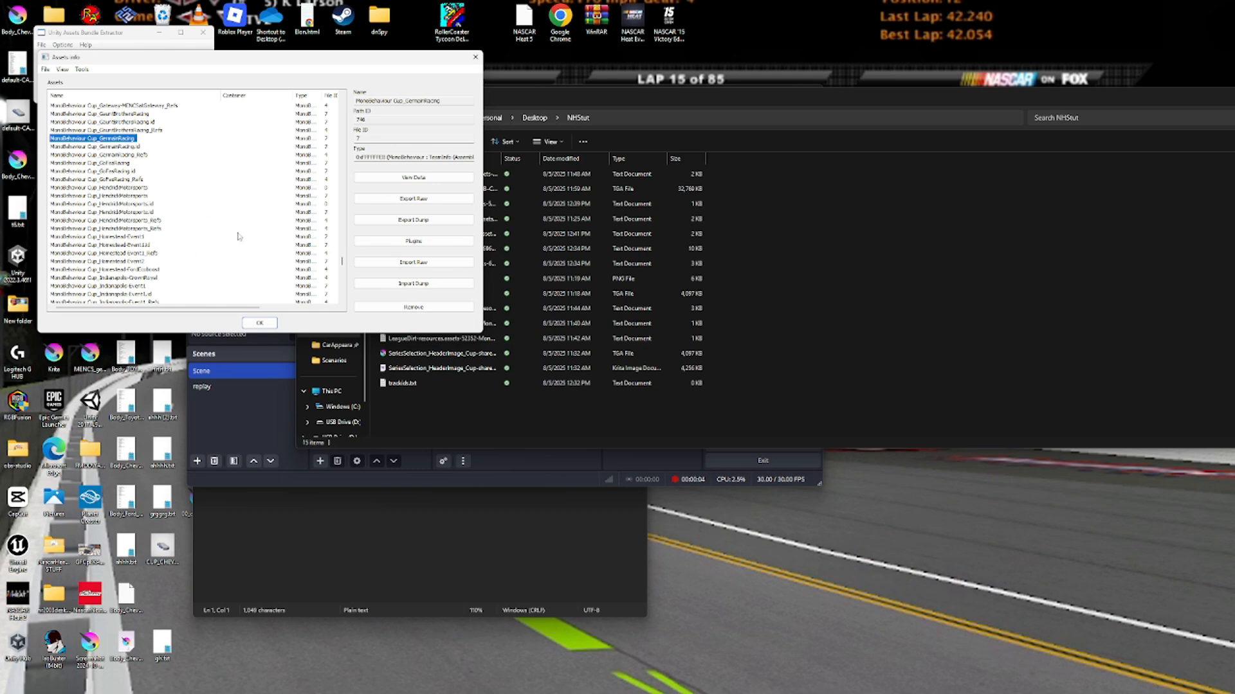
{"action": "left_click", "coordinate": [316, 506]}
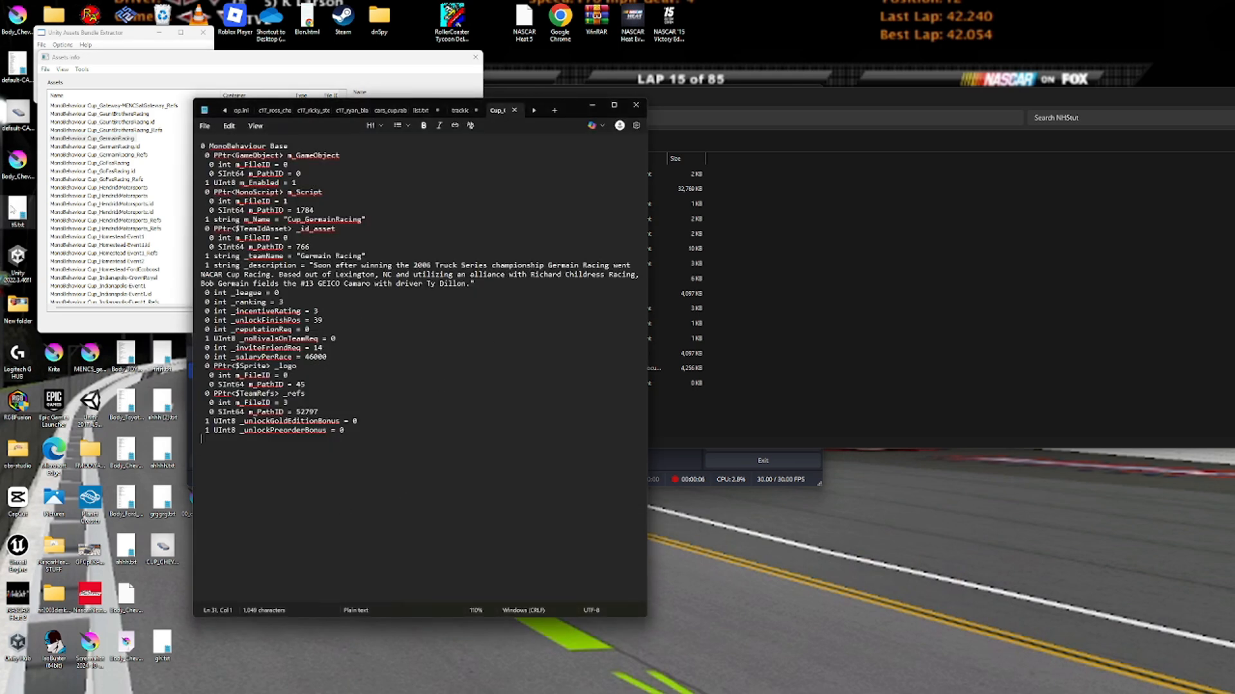
{"action": "left_click", "coordinate": [125, 139]}
{"action": "left_click", "coordinate": [589, 328]}
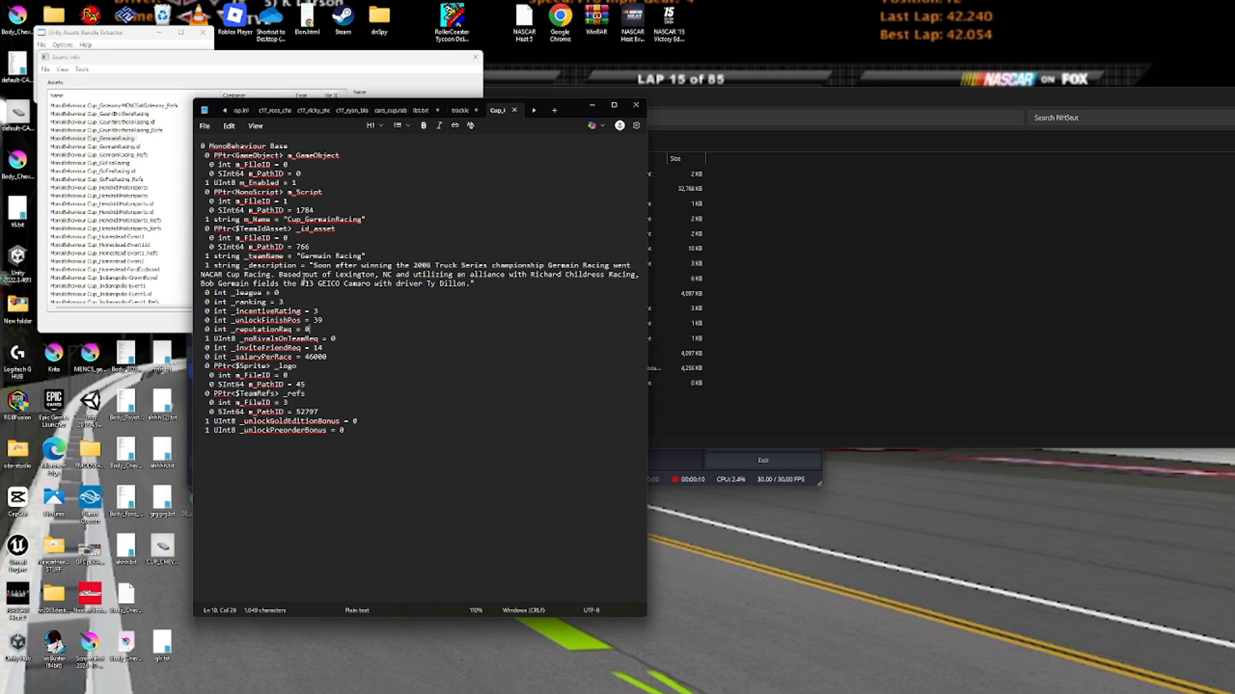
{"action": "left_click", "coordinate": [97, 145]}
{"action": "left_click", "coordinate": [100, 131]}
{"action": "left_click", "coordinate": [110, 138]}
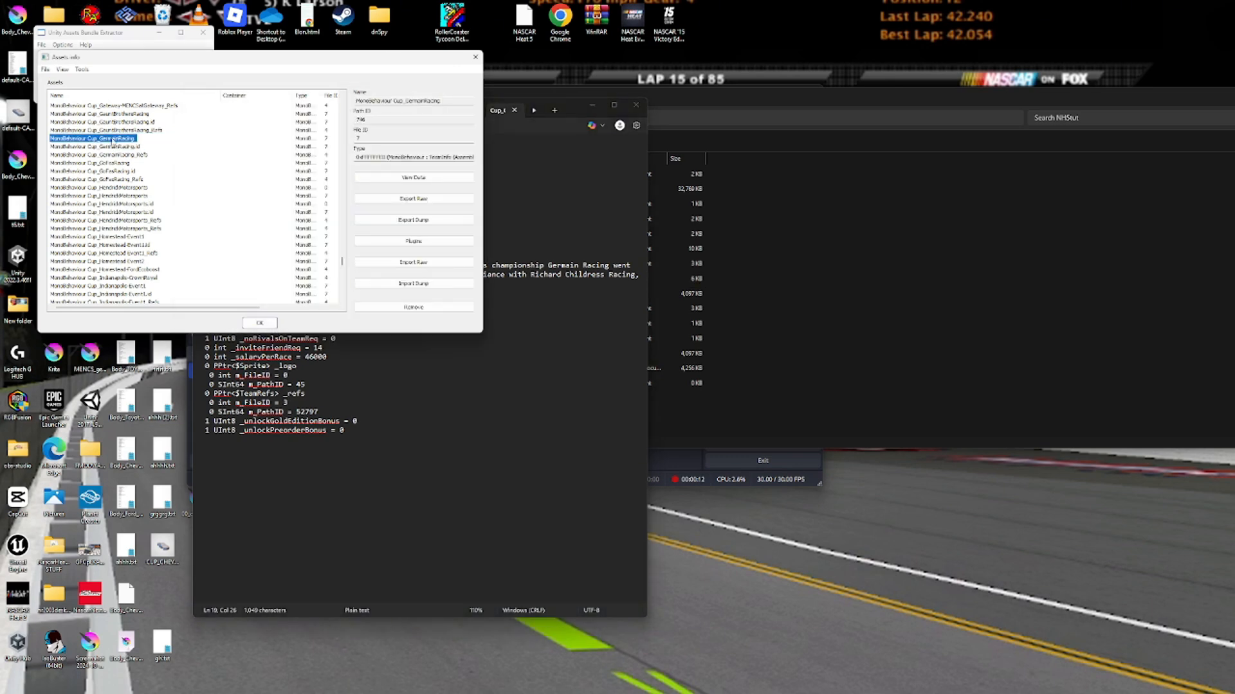
{"action": "left_click", "coordinate": [511, 363]}
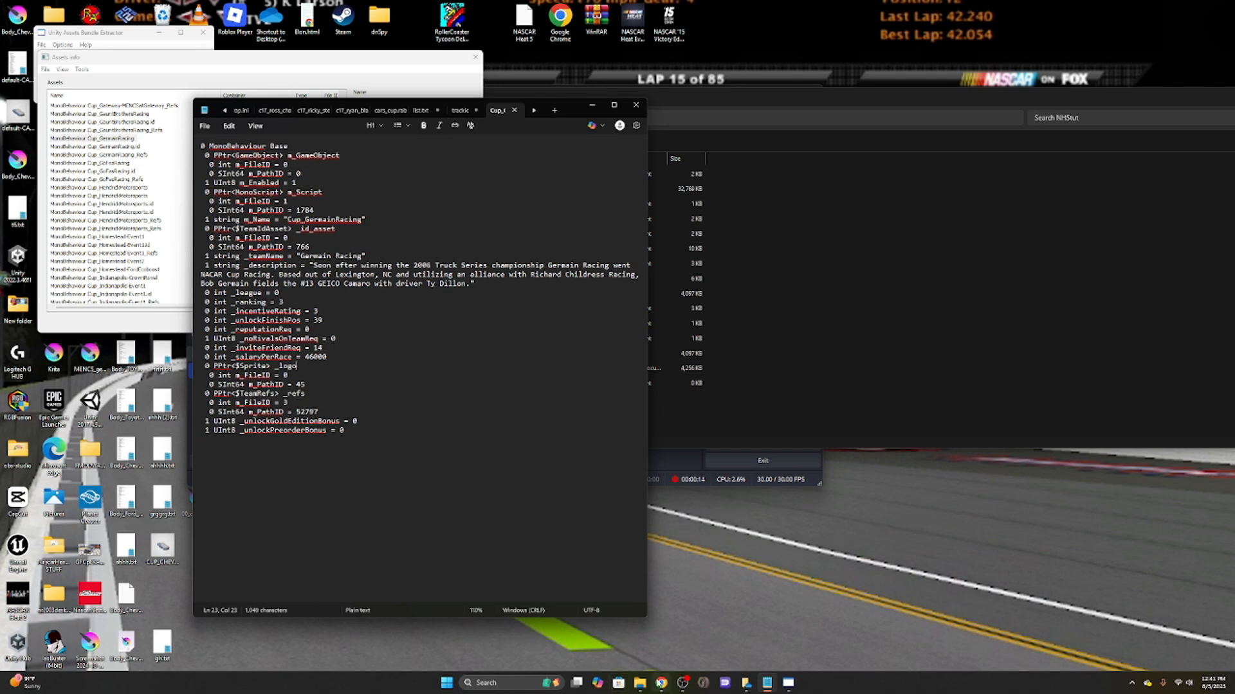
Find the sharedassets134.assets file in the NASCARHeat5_Data folder.
{"action": "left_click", "coordinate": [639, 682]}
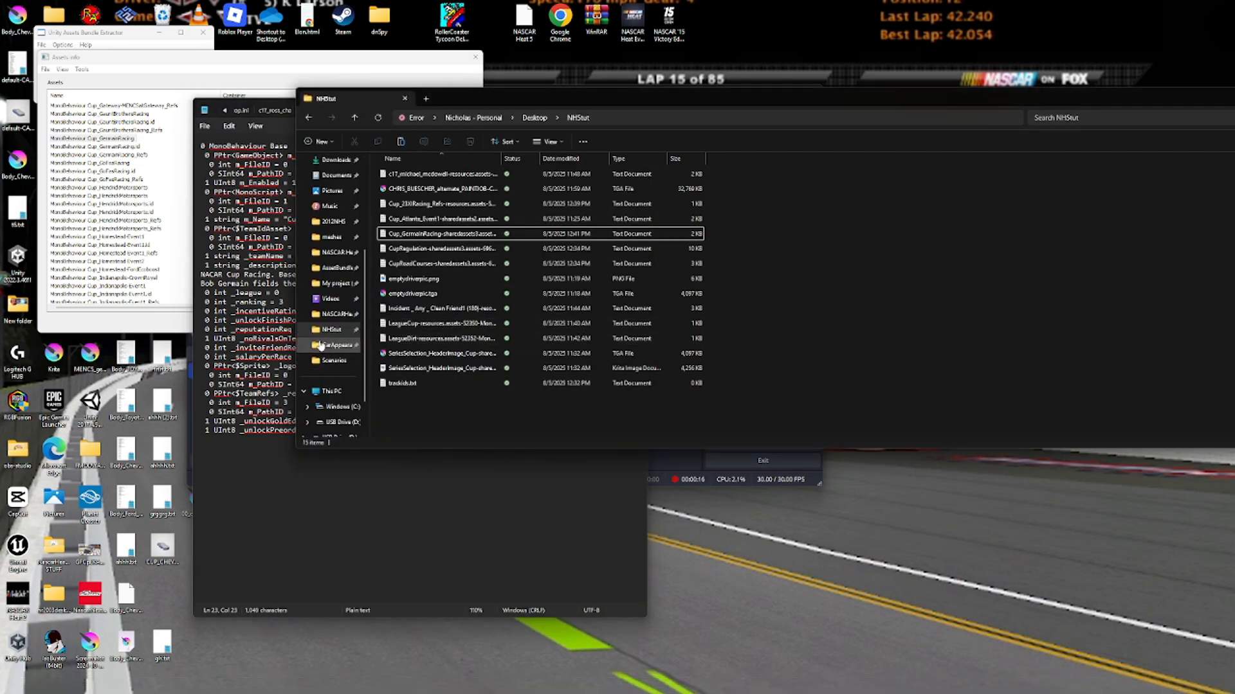
{"action": "left_click", "coordinate": [321, 315]}
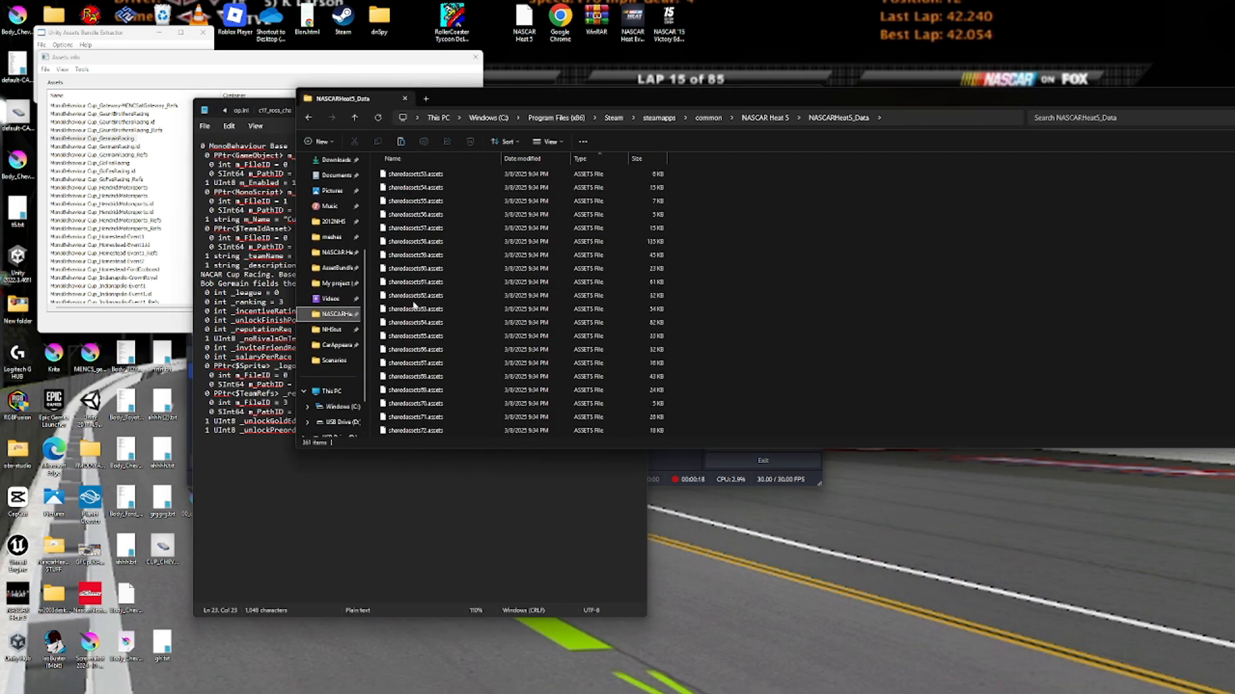
{"action": "scroll", "coordinate": [418, 322], "scroll_direction": "down", "scroll_amount": 15}
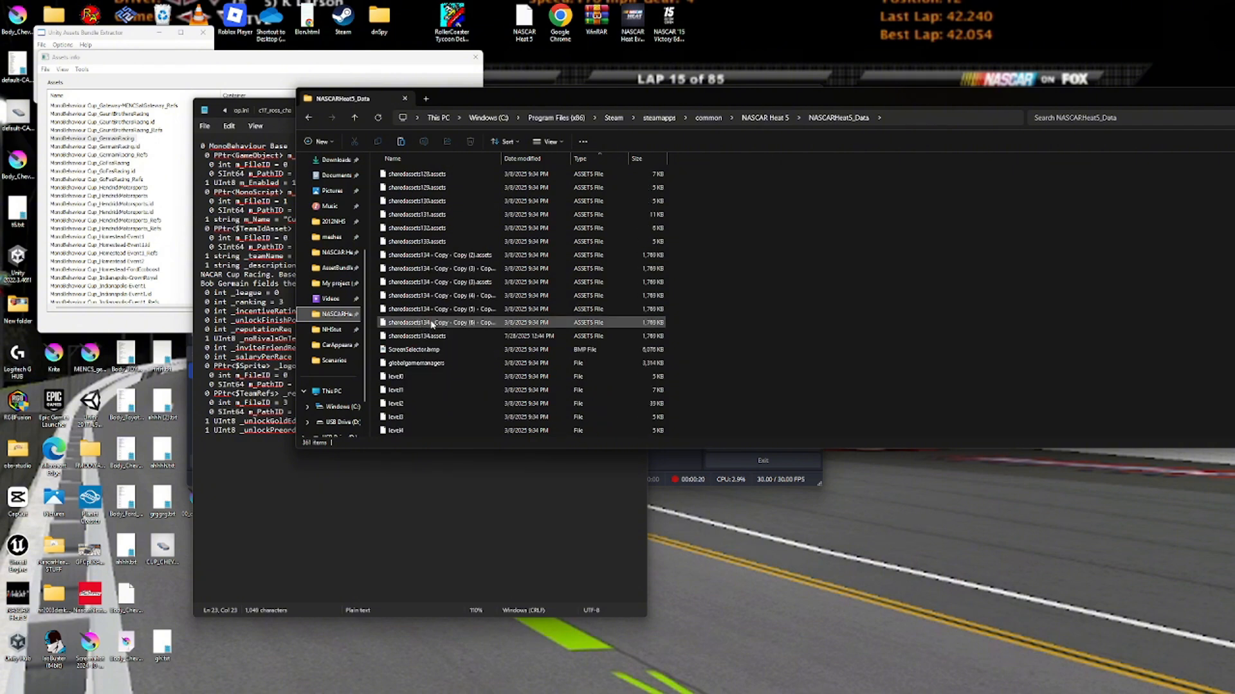
{"action": "left_click", "coordinate": [431, 338]}
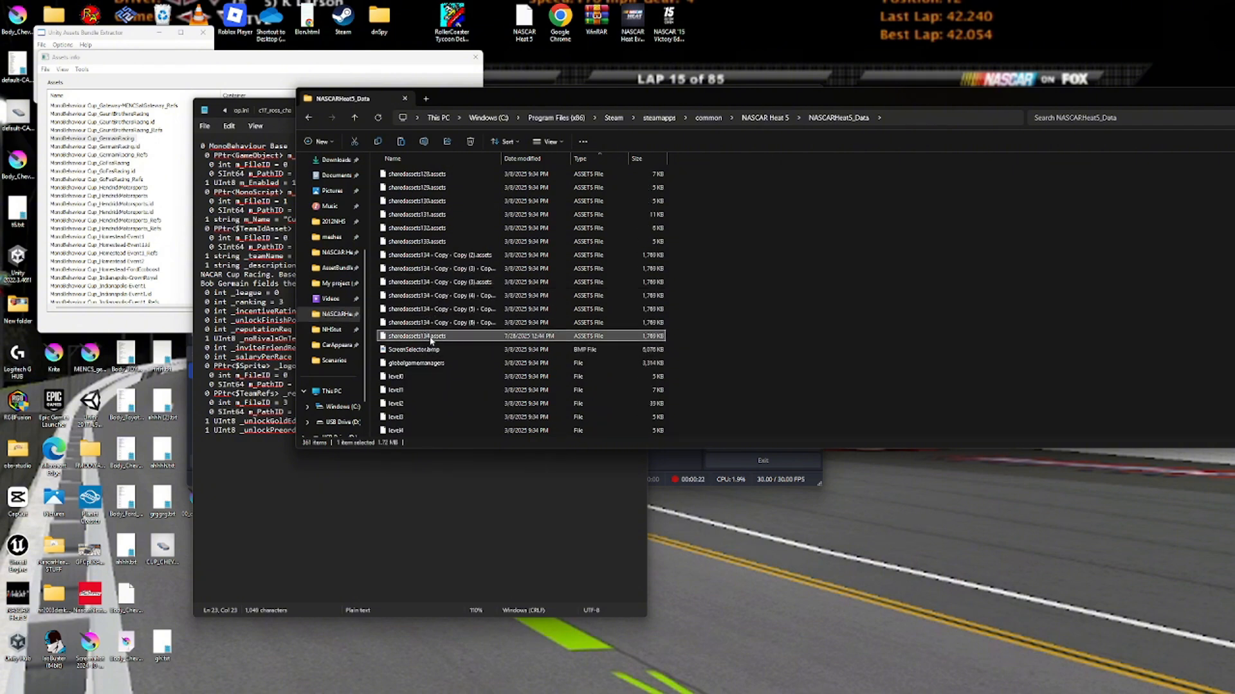
In the Cup_GermainRacing dump, change the _teamName value to "Balls" and the _description text to "balls".
{"action": "left_click", "coordinate": [484, 477]}
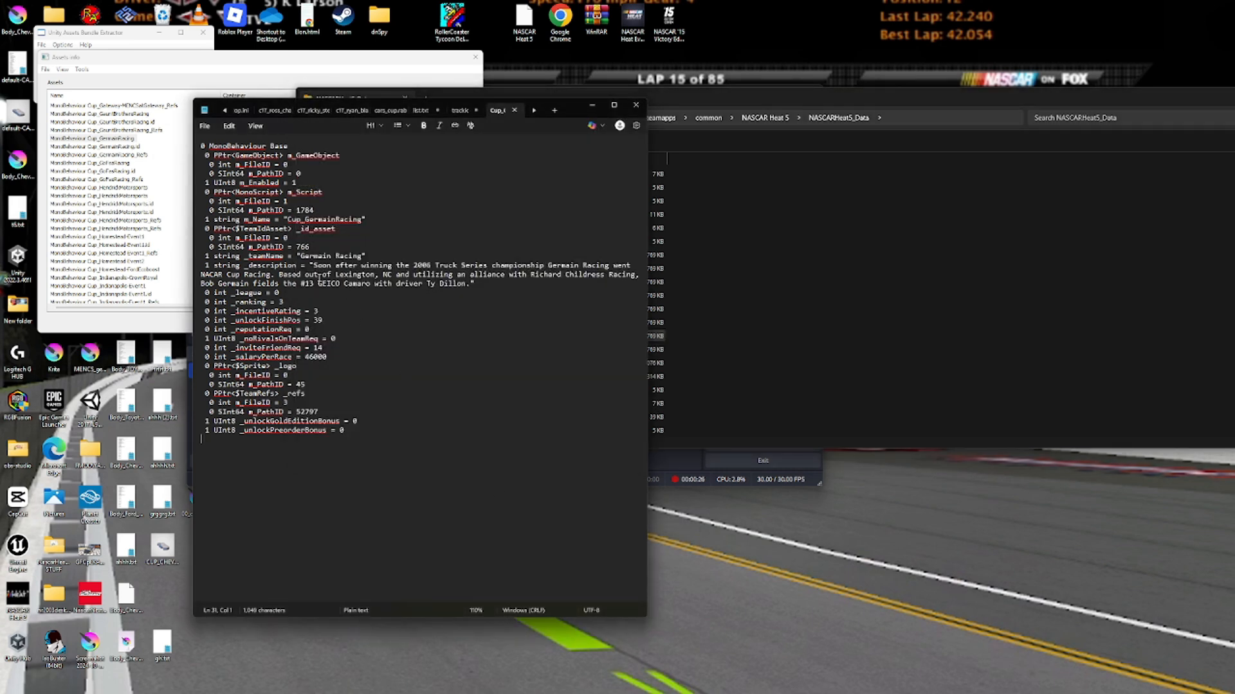
{"action": "left_click", "coordinate": [299, 256]}
{"action": "left_click_drag", "start_coordinate": [302, 256], "coordinate": [364, 256]}
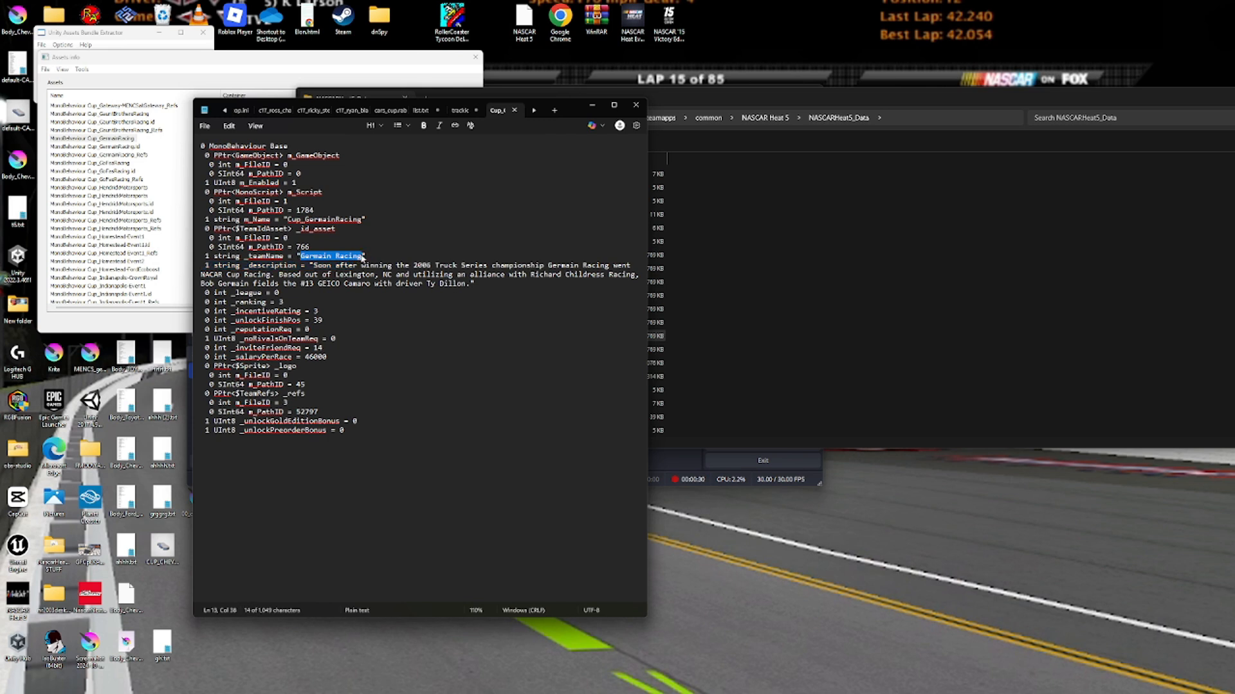
{"action": "type", "text": "BG"}
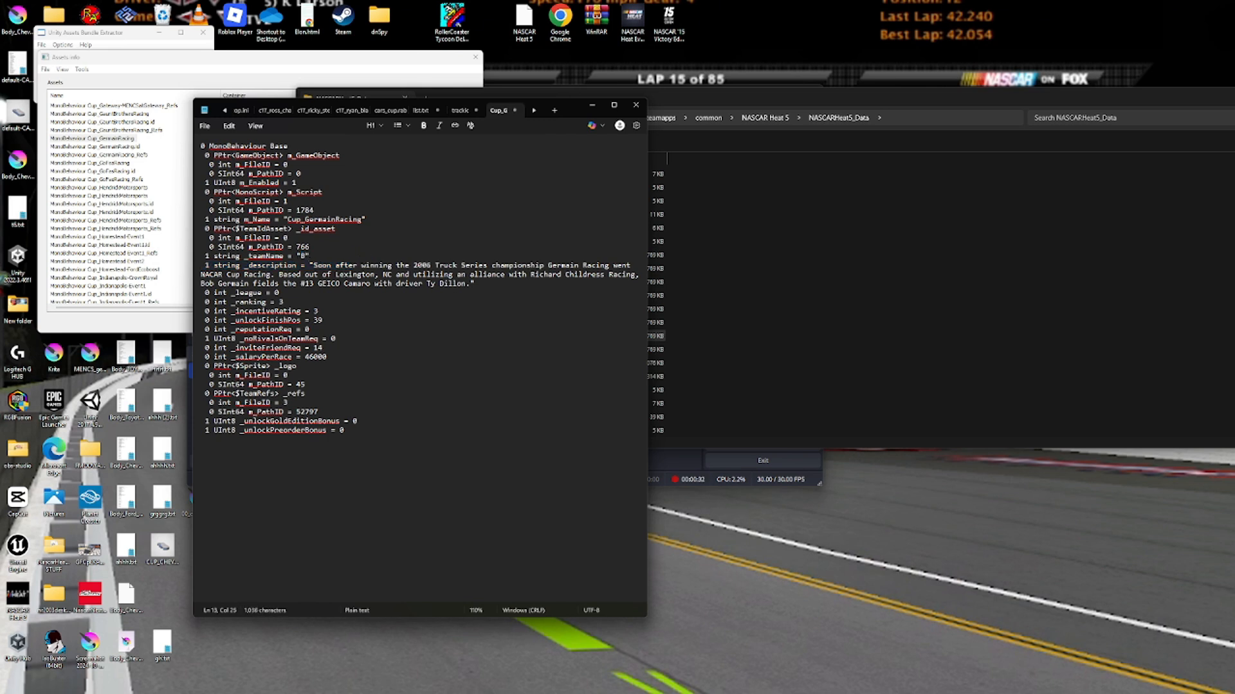
{"action": "type", "text": "lls"}
{"action": "left_click_drag", "start_coordinate": [313, 265], "coordinate": [474, 284]}
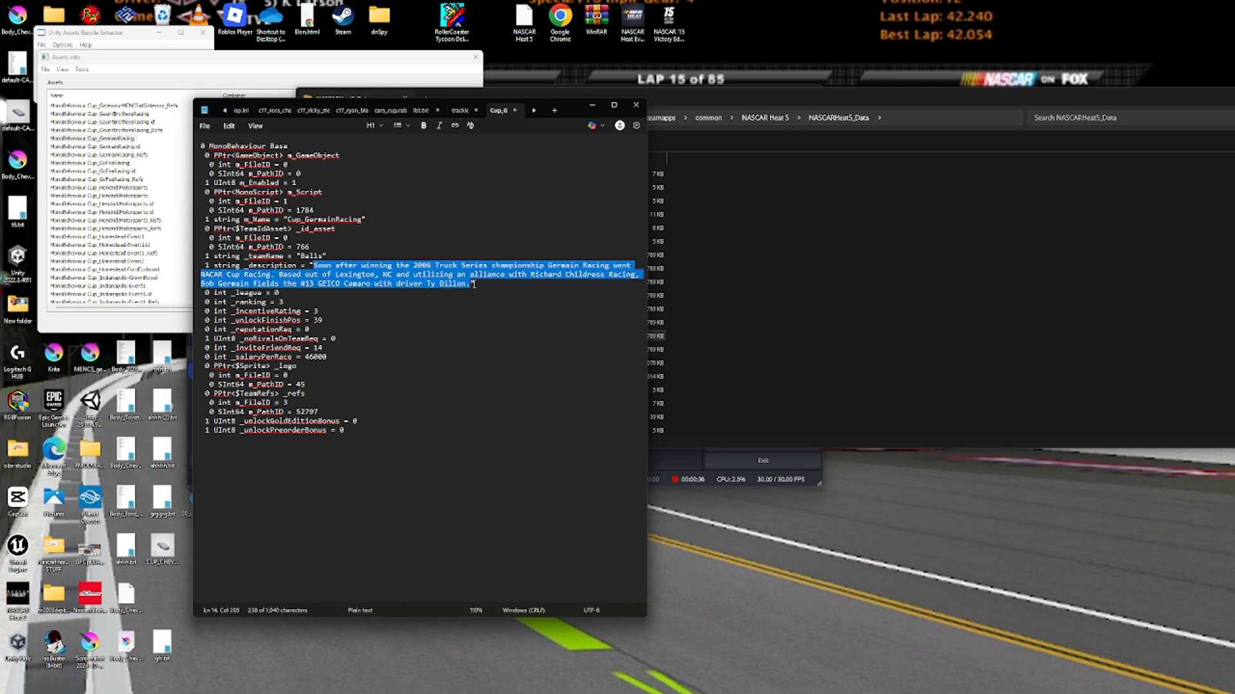
{"action": "type", "text": "n = \"ba"}
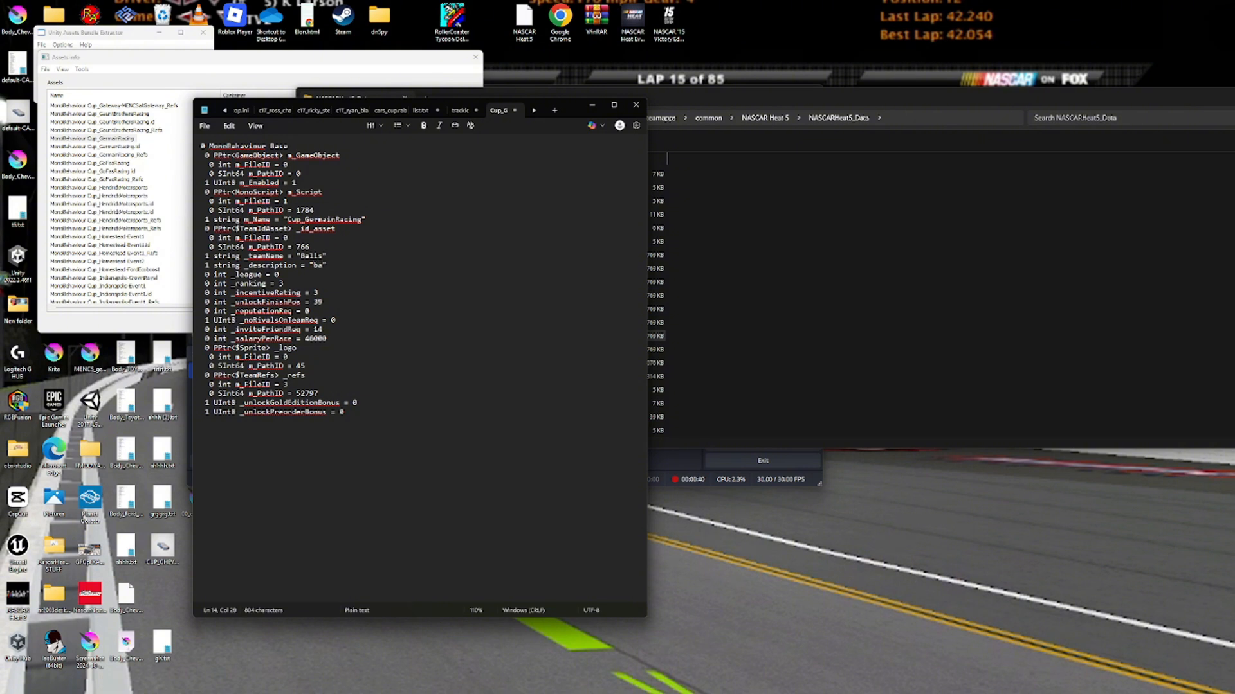
{"action": "type", "text": "lls"}
Export the Cup_HendrickMotorsports team info entry from the asset list as a UABE text dump.
{"action": "left_click", "coordinate": [286, 281]}
{"action": "double_click", "coordinate": [280, 283]}
{"action": "left_click", "coordinate": [122, 130]}
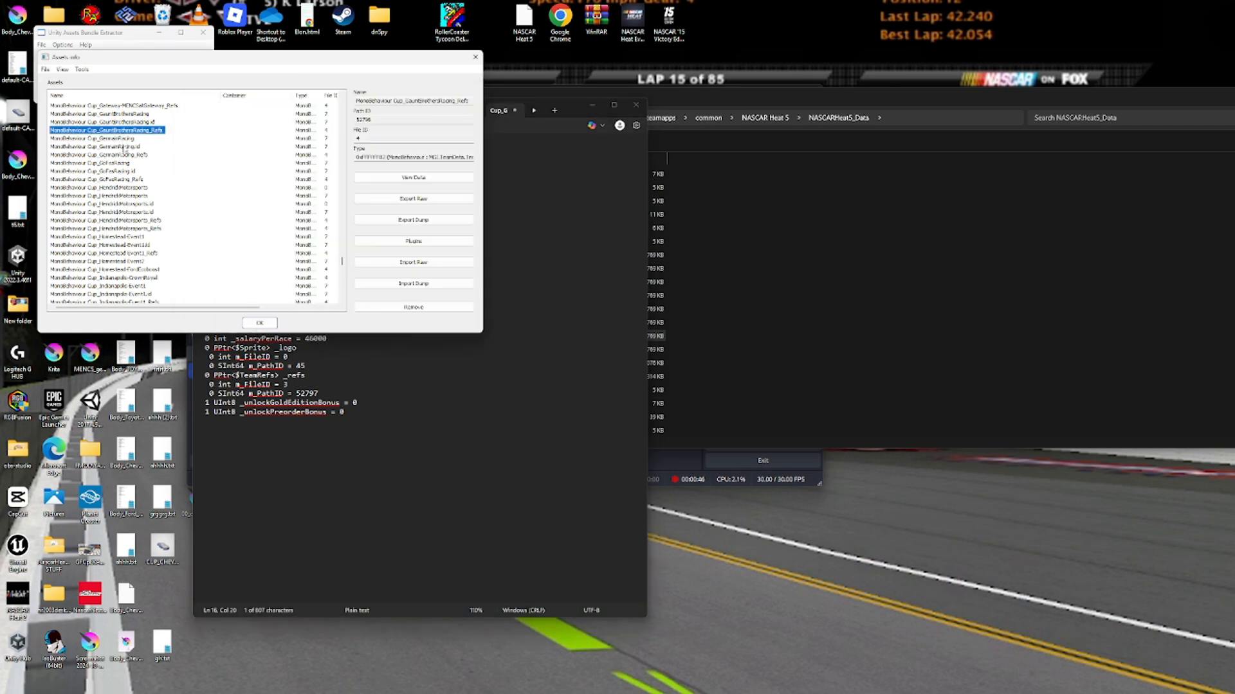
{"action": "left_click", "coordinate": [123, 139]}
{"action": "left_click", "coordinate": [127, 204]}
{"action": "left_click", "coordinate": [128, 198]}
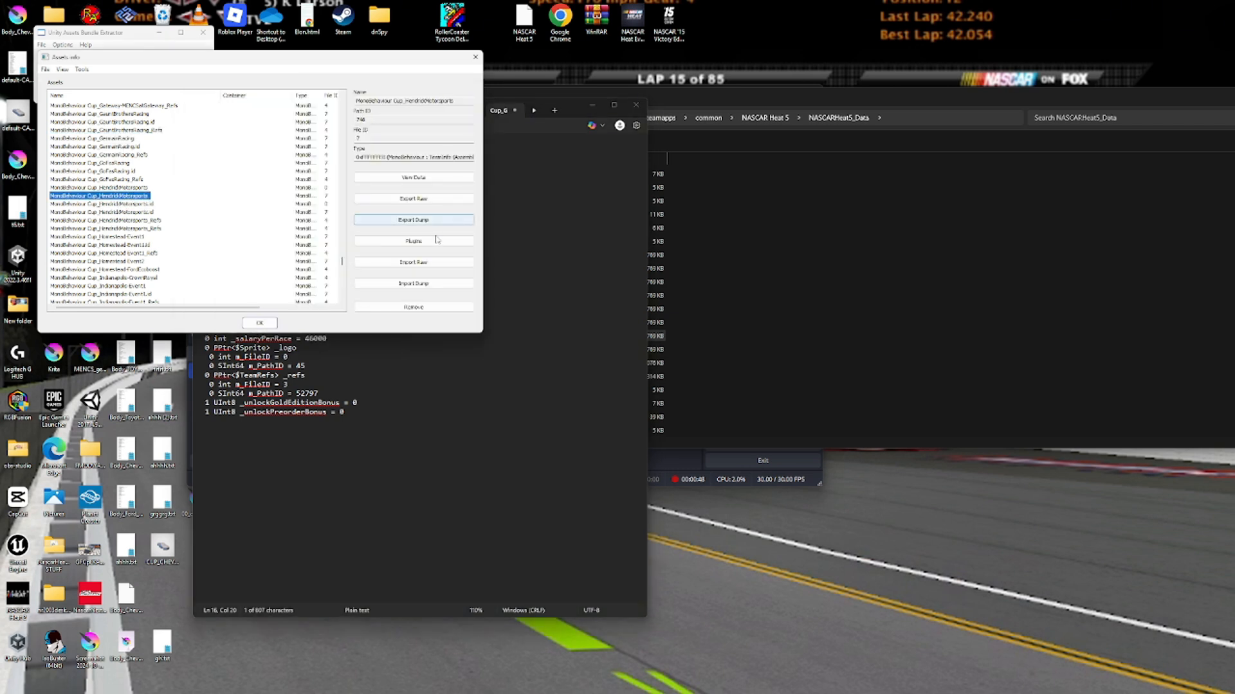
{"action": "left_click", "coordinate": [414, 220]}
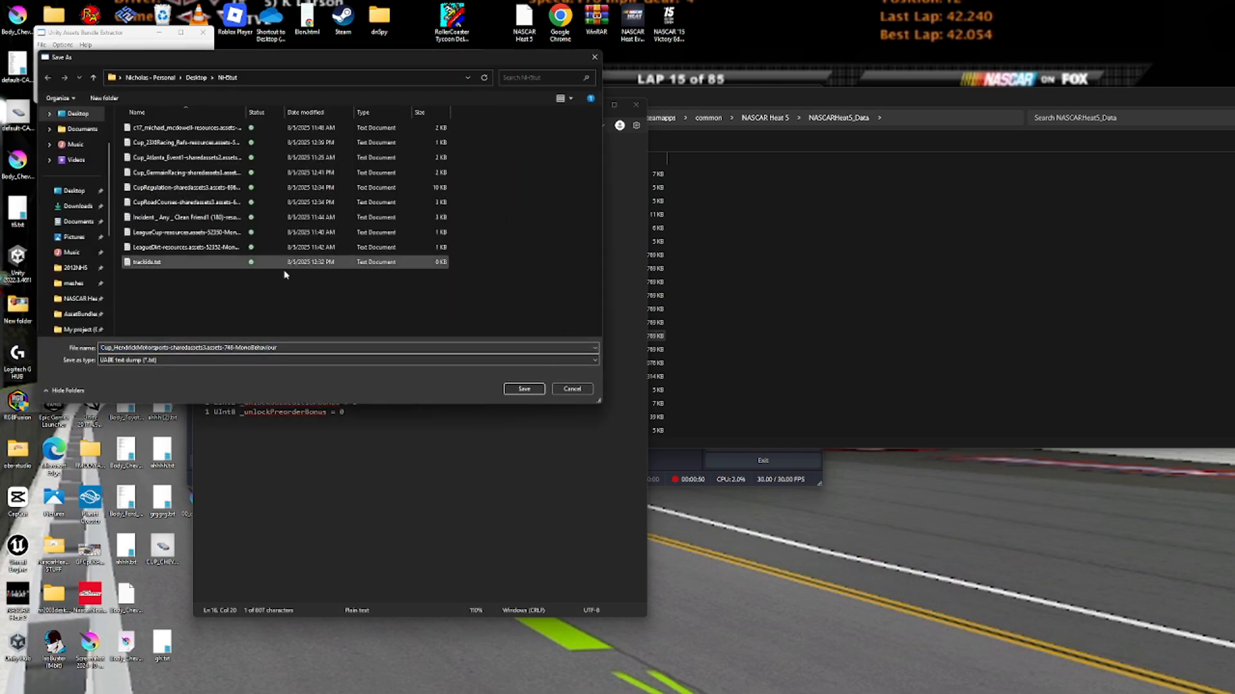
{"action": "left_click", "coordinate": [518, 388]}
Open the exported Cup_HendrickMotorsports text dump from the desktop tutorial folder.
{"action": "left_click", "coordinate": [829, 345]}
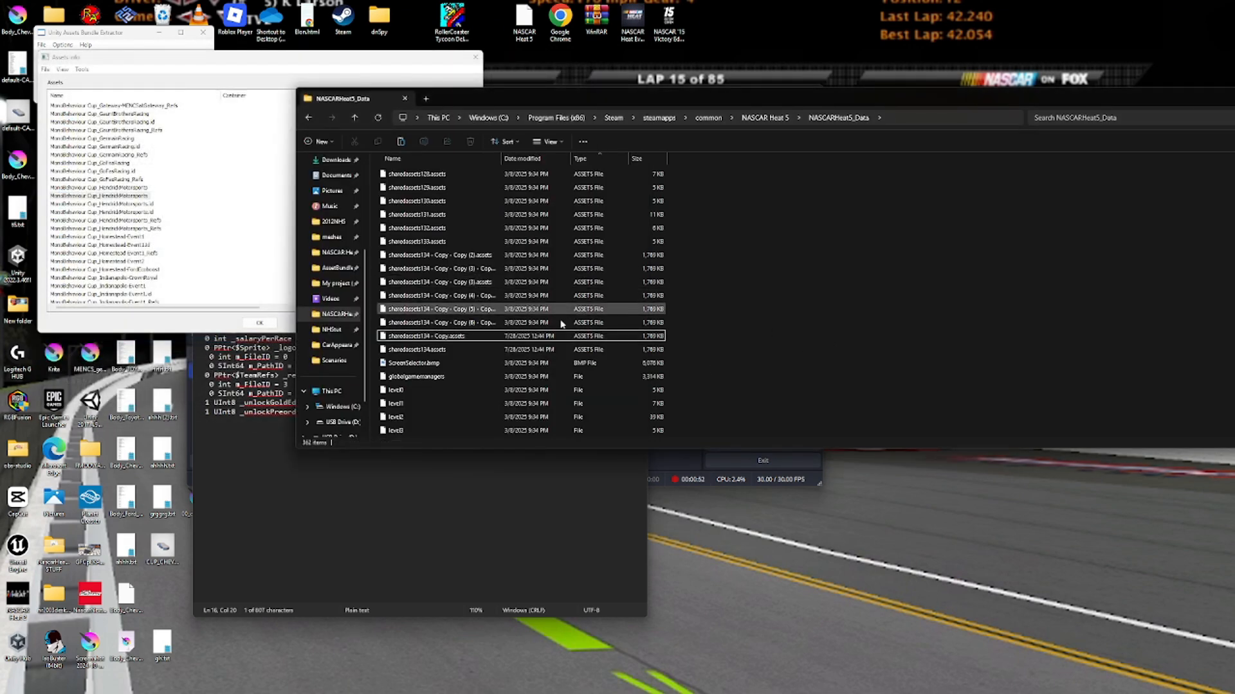
{"action": "left_click", "coordinate": [331, 253]}
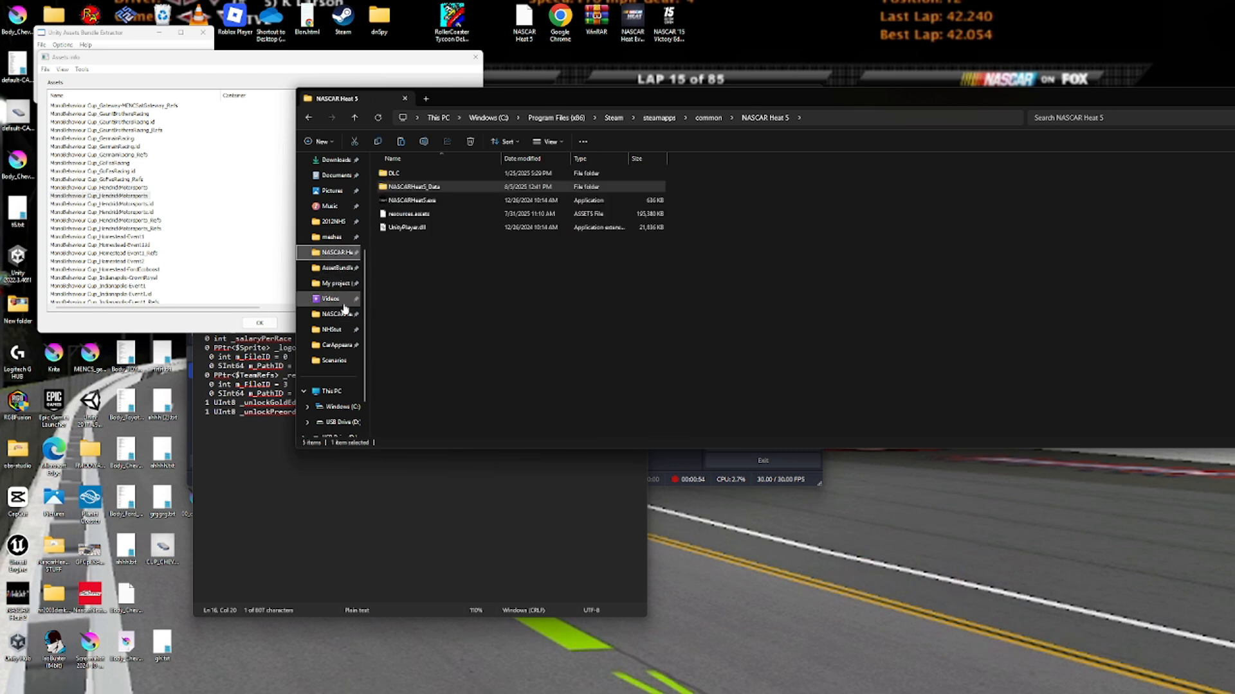
{"action": "left_click", "coordinate": [331, 329]}
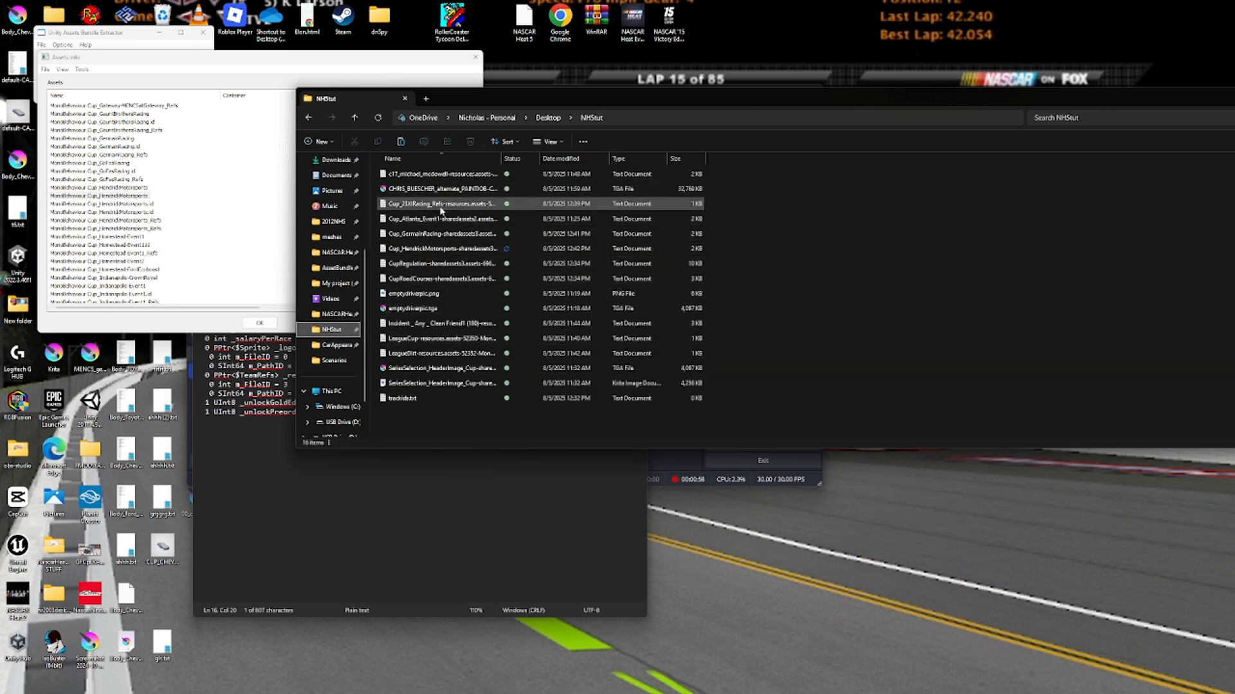
{"action": "double_click", "coordinate": [433, 248]}
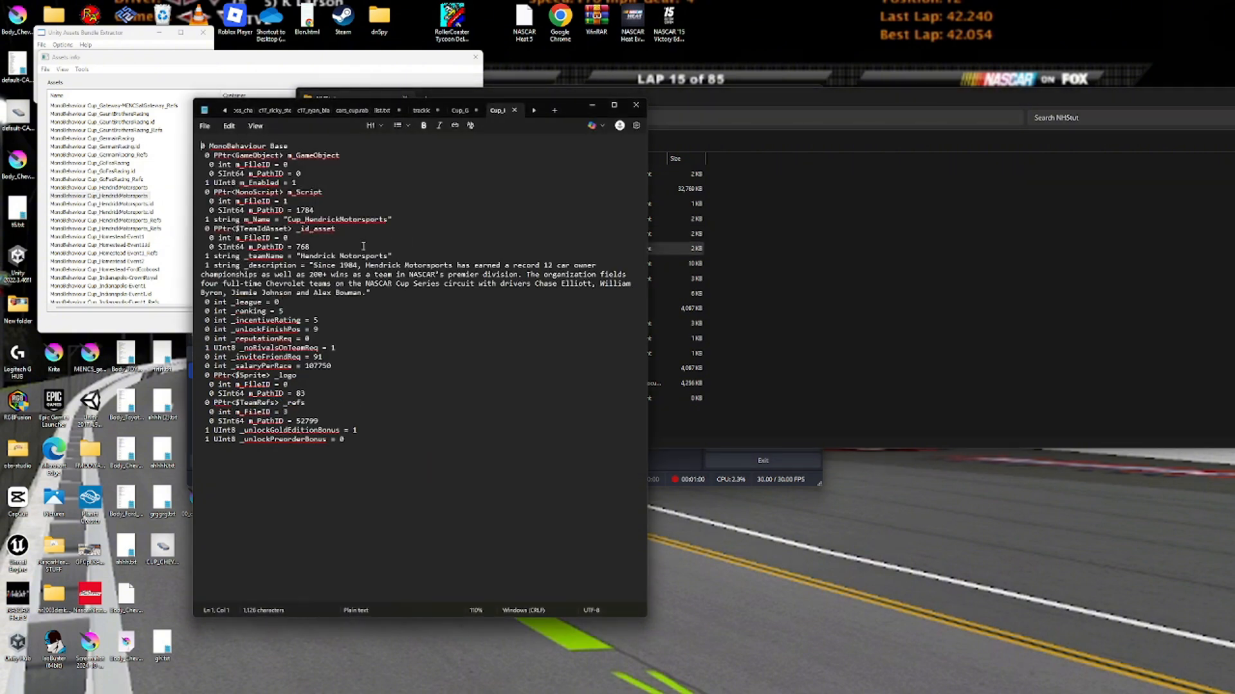
Using the Hendrick Motorsports ranking as reference, set _ranking to 5 in the Cup_GermainRacing dump.
{"action": "double_click", "coordinate": [281, 311]}
{"action": "left_click", "coordinate": [459, 110]}
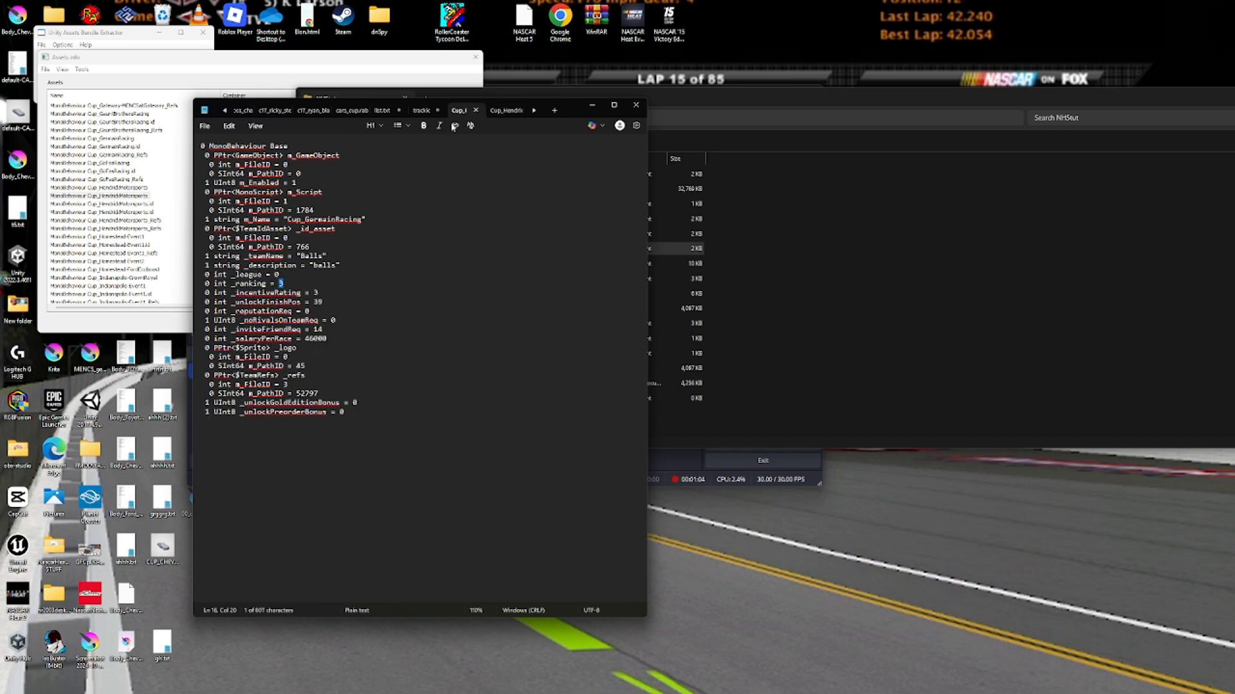
{"action": "type", "text": "5"}
Compare the _incentiveRating value in the Cup_GermainRacing dump with the one in the Cup_HendrickMotorsports dump.
{"action": "double_click", "coordinate": [319, 293]}
{"action": "left_click", "coordinate": [506, 110]}
{"action": "left_click", "coordinate": [319, 320]}
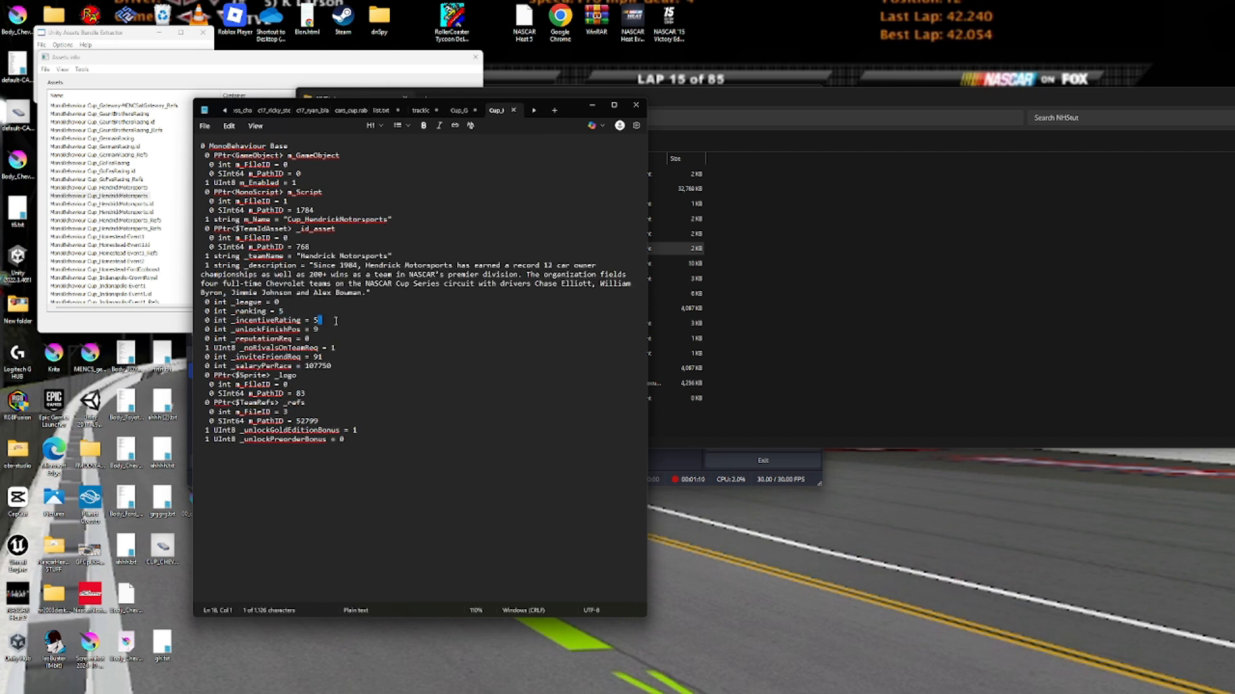
{"action": "double_click", "coordinate": [316, 321]}
{"action": "left_click_drag", "start_coordinate": [322, 321], "coordinate": [315, 321]}
Set _unlockFinishPos to 1 in the Cup_GermainRacing dump, checking it against the Hendrick Motorsports dump.
{"action": "left_click", "coordinate": [458, 110]}
{"action": "double_click", "coordinate": [317, 301]}
{"action": "double_click", "coordinate": [315, 302]}
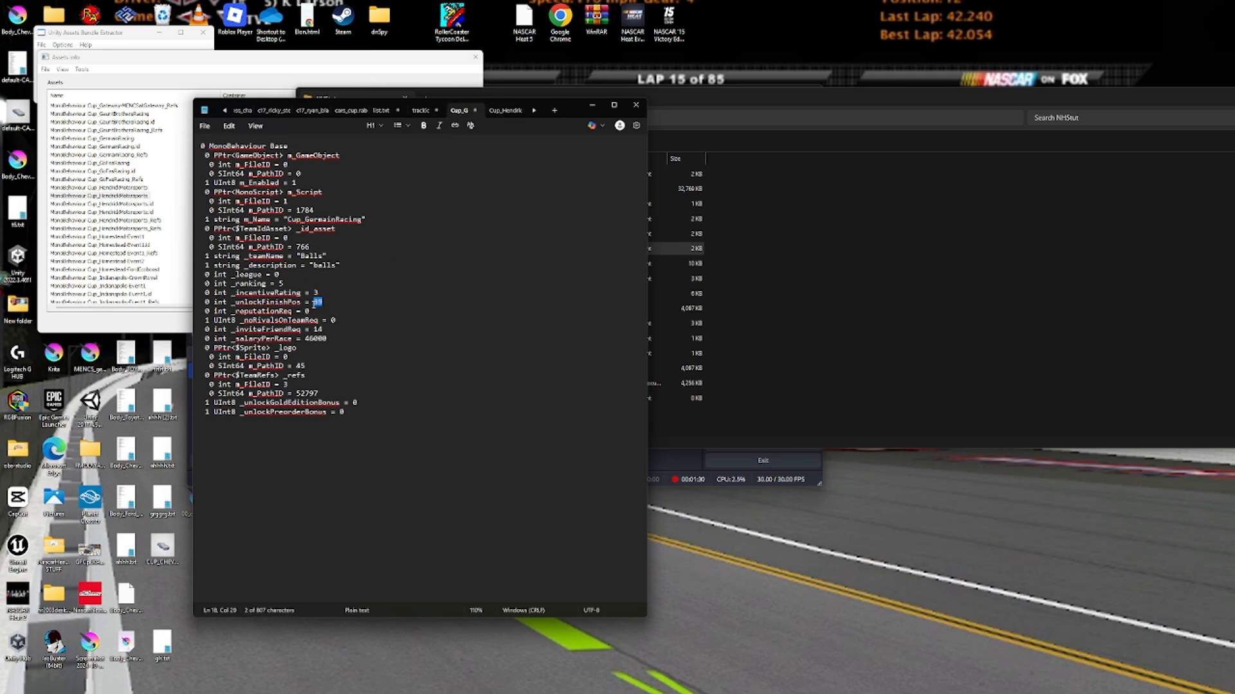
{"action": "key", "text": "ctrl+Tab"}
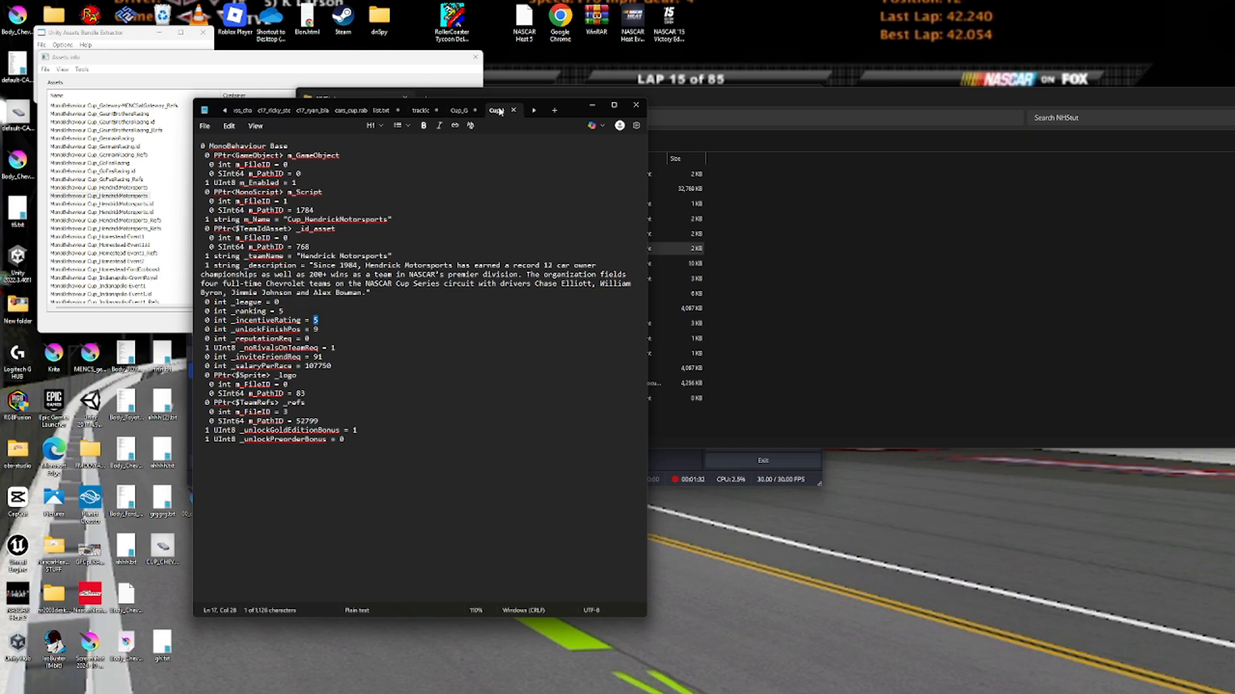
{"action": "key", "text": "ctrl+shift+Tab"}
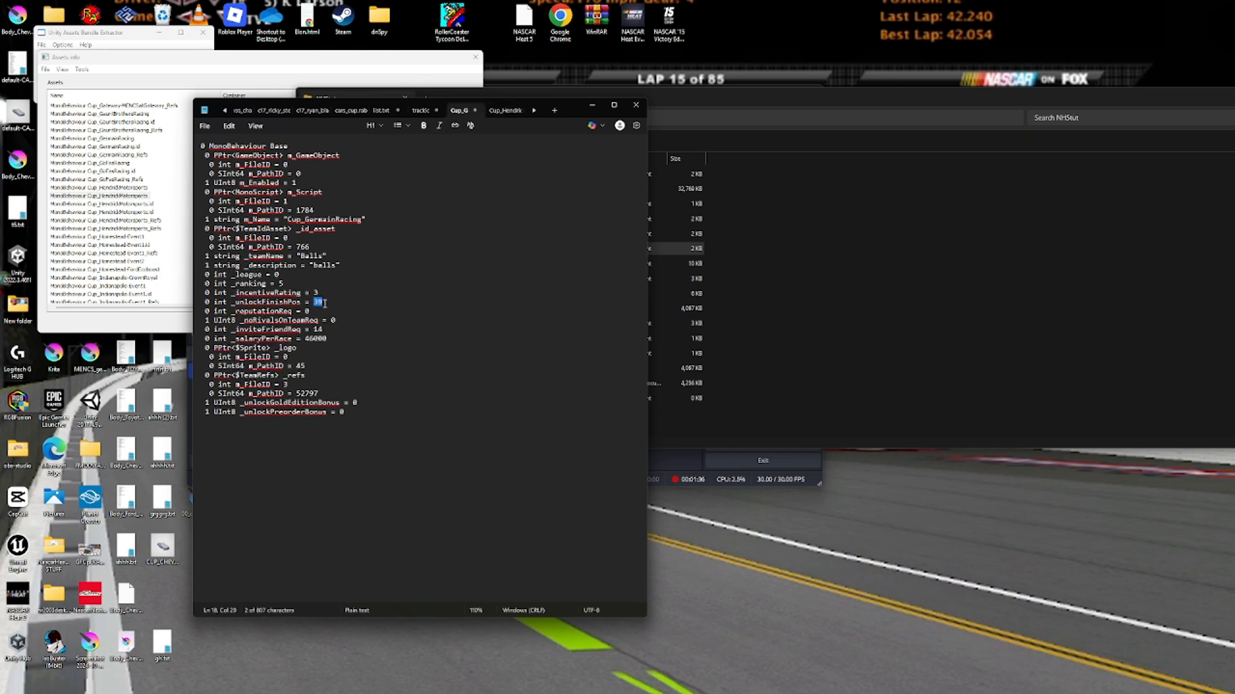
{"action": "type", "text": "1"}
Reopen the Cup_HendrickMotorsports dump from the folder and check its _reputationReq line.
{"action": "double_click", "coordinate": [307, 311]}
{"action": "left_click", "coordinate": [509, 114]}
{"action": "left_click", "coordinate": [794, 269]}
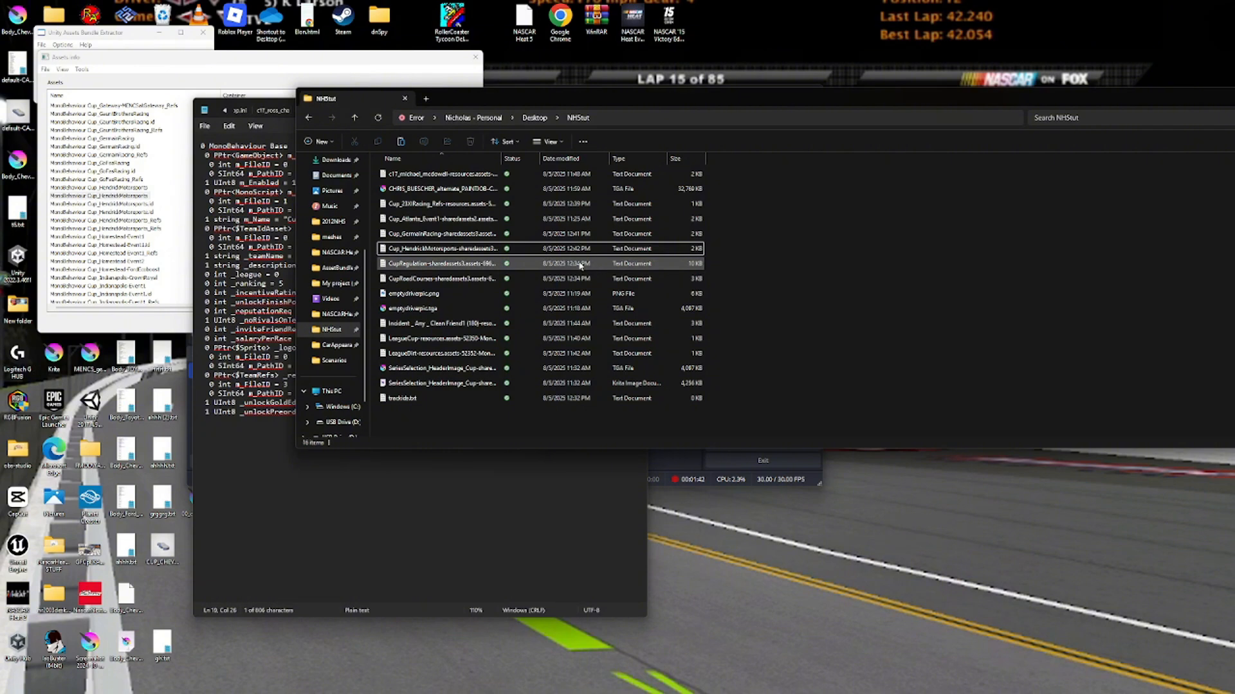
{"action": "double_click", "coordinate": [498, 249]}
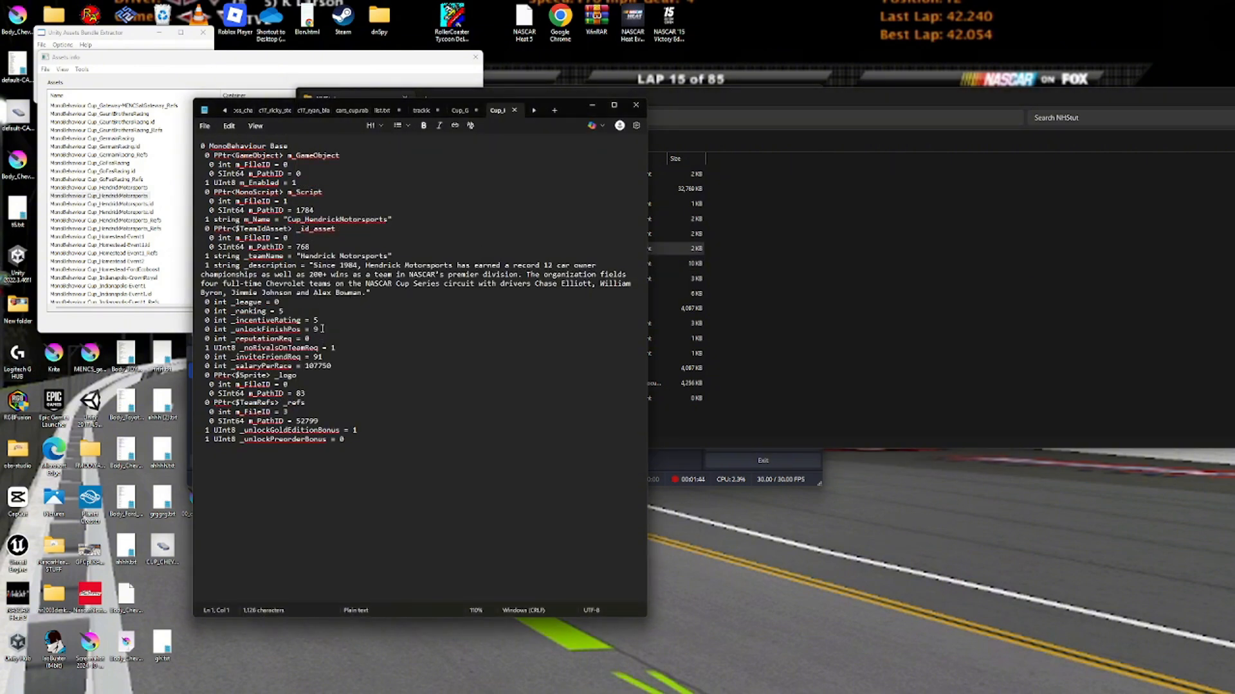
{"action": "left_click_drag", "start_coordinate": [314, 339], "coordinate": [207, 339]}
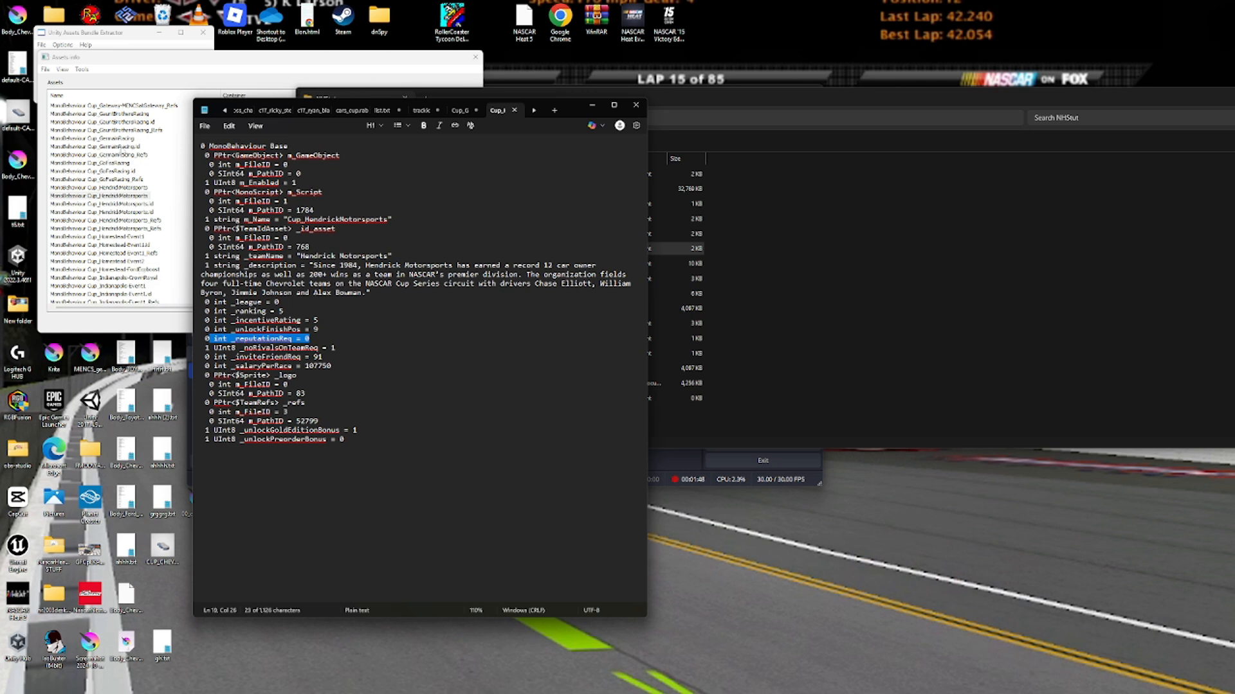
Look through the Cup team and event entries in the asset list around the Hendrick, Joe Gibbs and Kansas items.
{"action": "scroll", "coordinate": [114, 157], "scroll_direction": "up", "scroll_amount": 6}
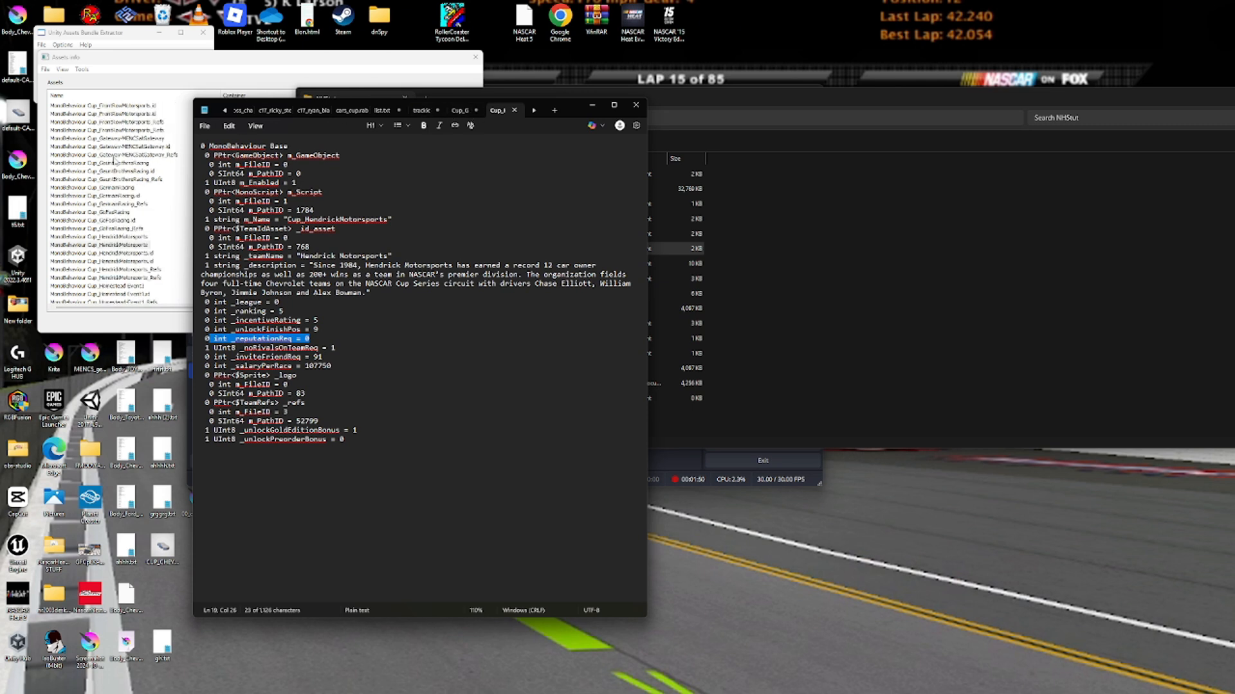
{"action": "left_click", "coordinate": [98, 175]}
{"action": "scroll", "coordinate": [99, 175], "scroll_direction": "up", "scroll_amount": 1}
{"action": "scroll", "coordinate": [98, 178], "scroll_direction": "down", "scroll_amount": 15}
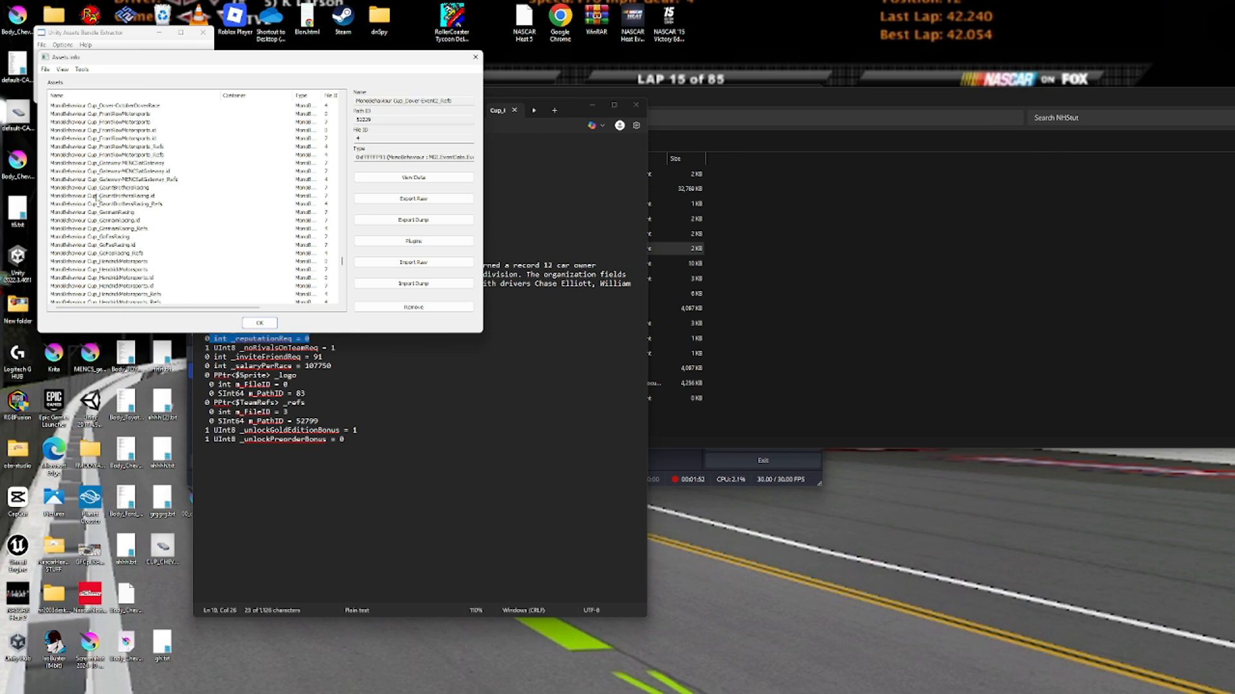
{"action": "scroll", "coordinate": [110, 227], "scroll_direction": "down", "scroll_amount": 6}
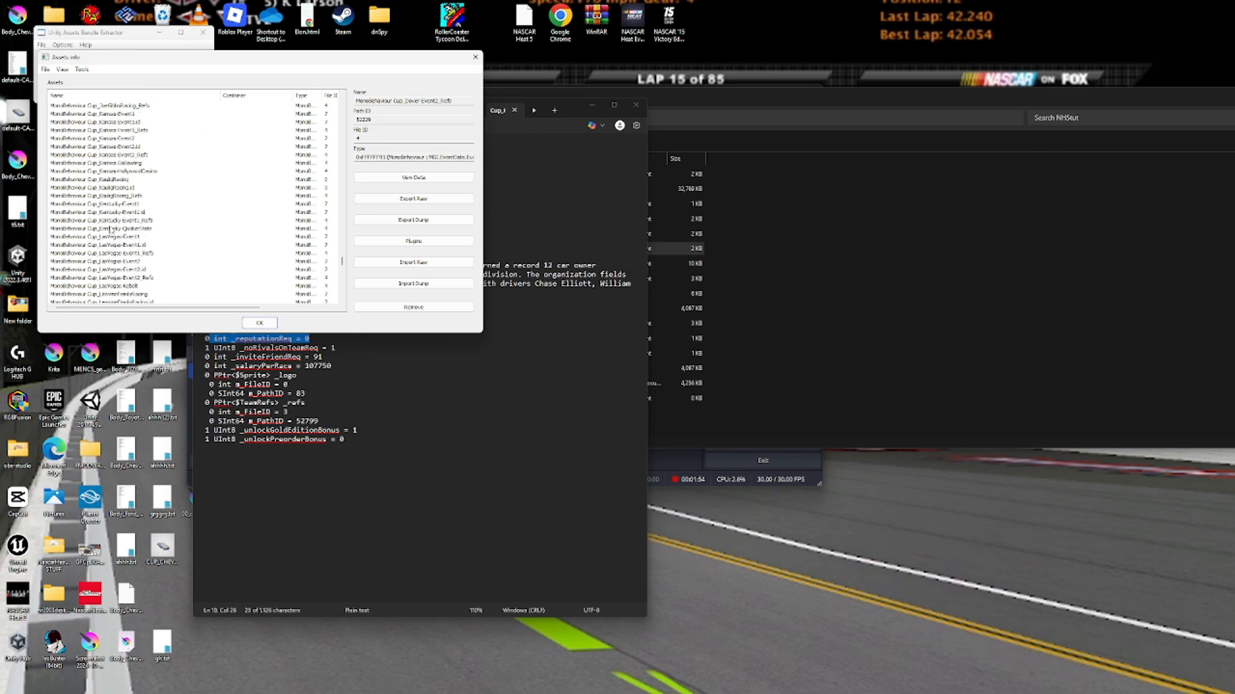
{"action": "scroll", "coordinate": [160, 249], "scroll_direction": "up", "scroll_amount": 1}
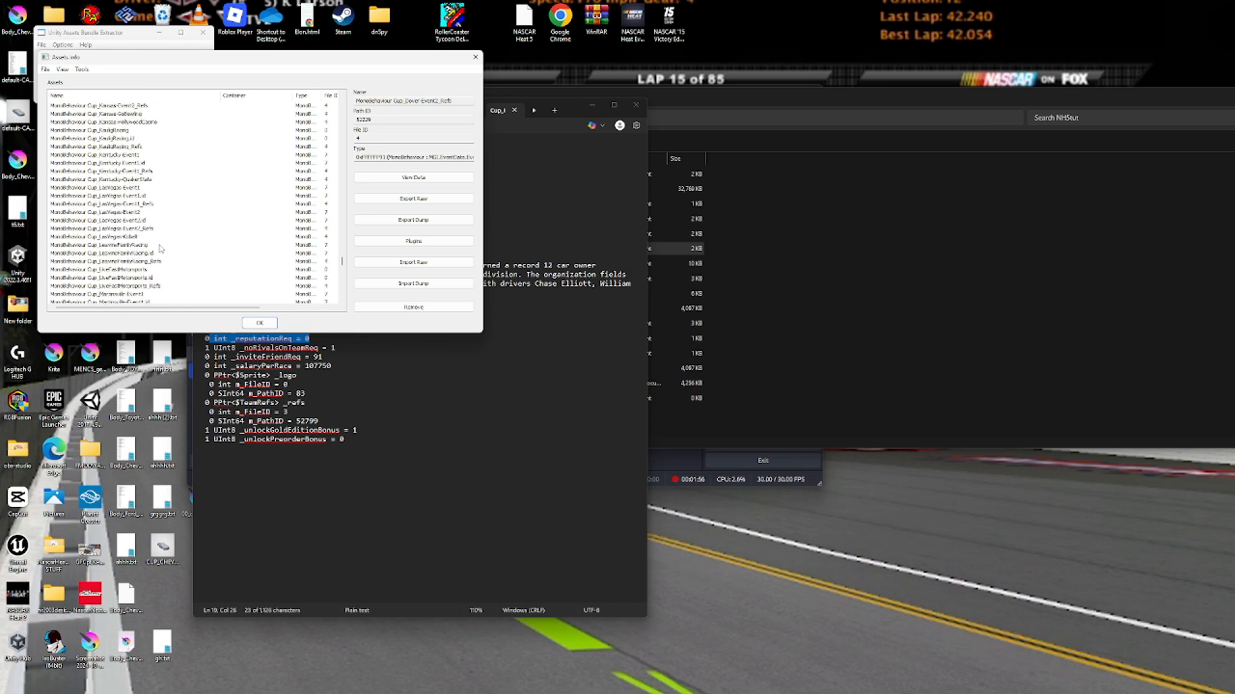
{"action": "scroll", "coordinate": [160, 249], "scroll_direction": "up", "scroll_amount": 1}
{"action": "scroll", "coordinate": [160, 249], "scroll_direction": "up", "scroll_amount": 3}
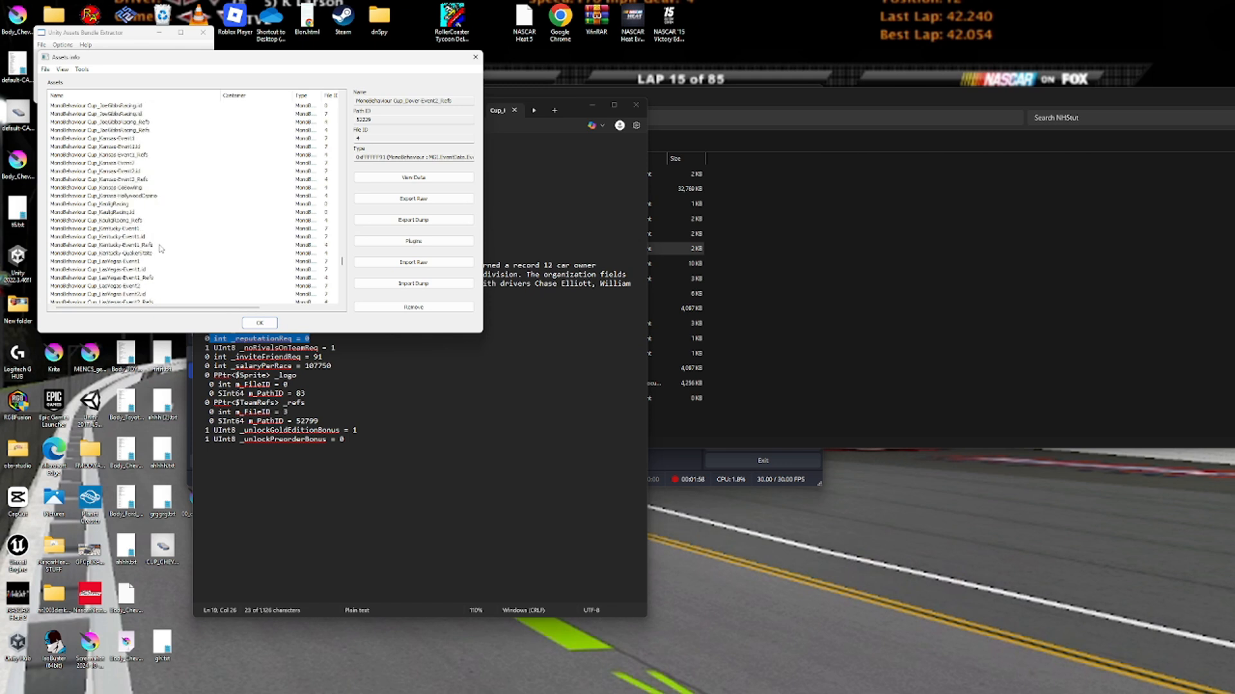
Examine the _description text in the Cup_HendrickMotorsports dump.
{"action": "left_click", "coordinate": [552, 265]}
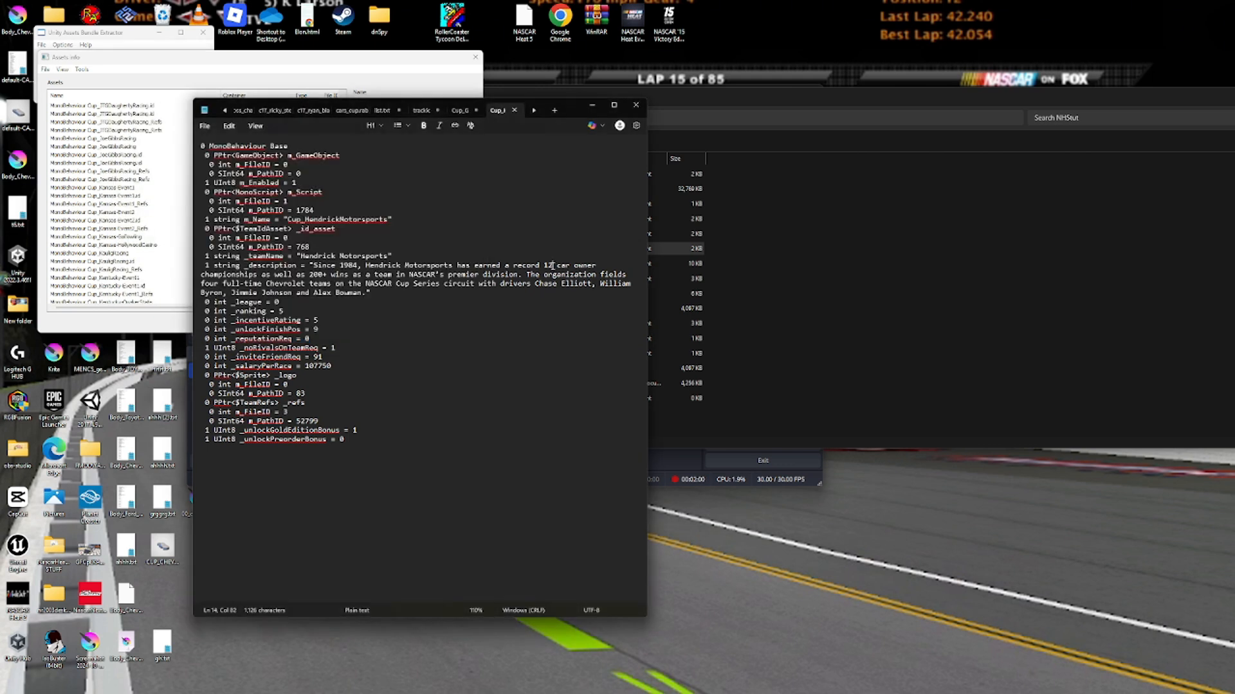
{"action": "left_click_drag", "start_coordinate": [311, 265], "coordinate": [362, 295]}
{"action": "left_click", "coordinate": [363, 296]}
Set _noRivalsOnTeamReq to 1 in the Cup_GermainRacing dump, matching the Hendrick Motorsports dump.
{"action": "left_click", "coordinate": [460, 110]}
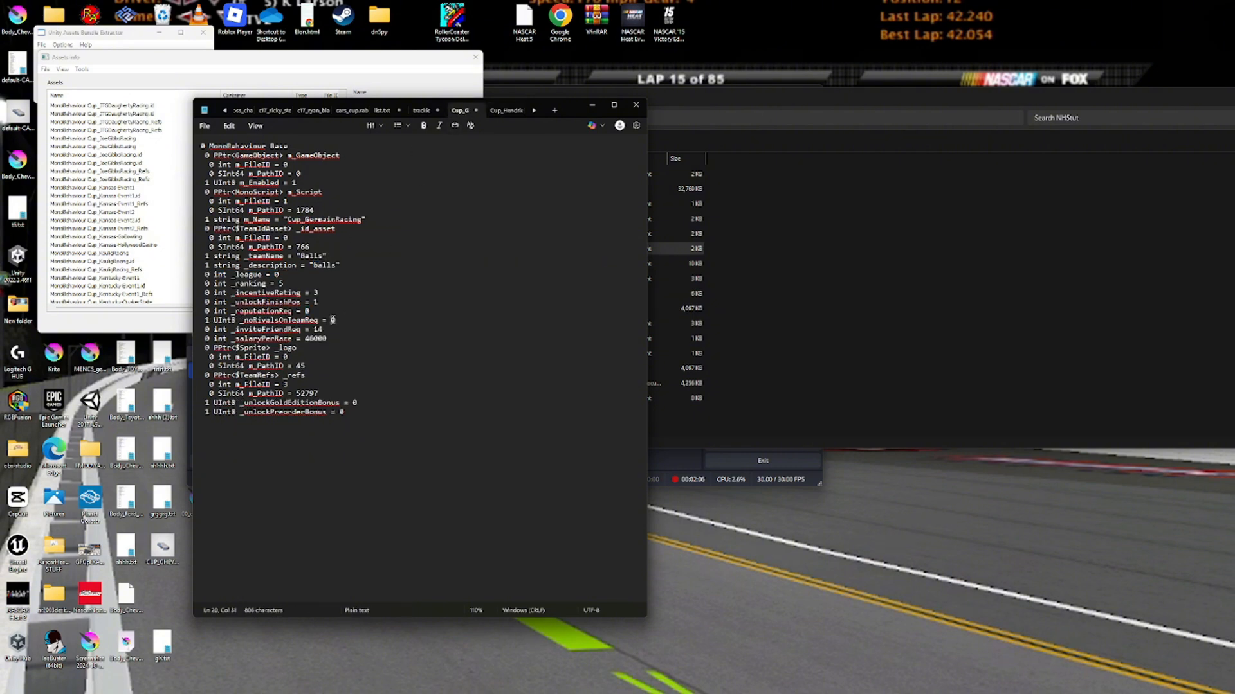
{"action": "left_click", "coordinate": [340, 320]}
{"action": "double_click", "coordinate": [340, 320]}
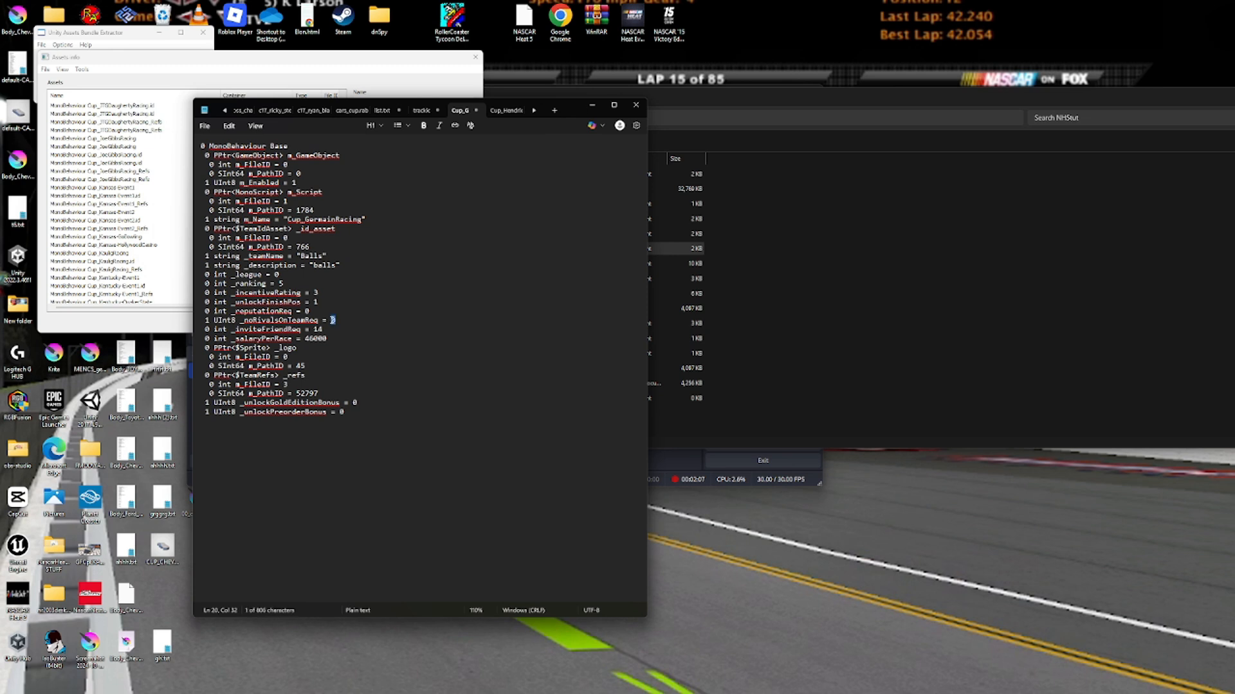
{"action": "left_click", "coordinate": [336, 320]}
{"action": "triple_click", "coordinate": [332, 320]}
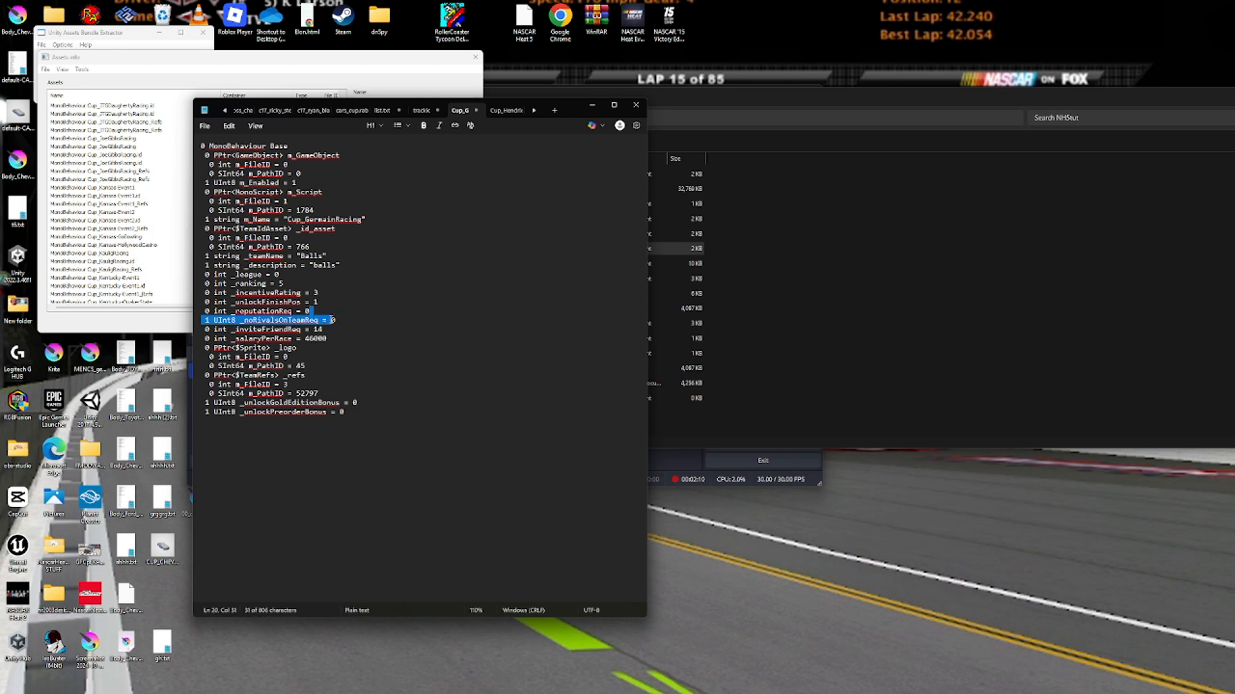
{"action": "left_click", "coordinate": [332, 320]}
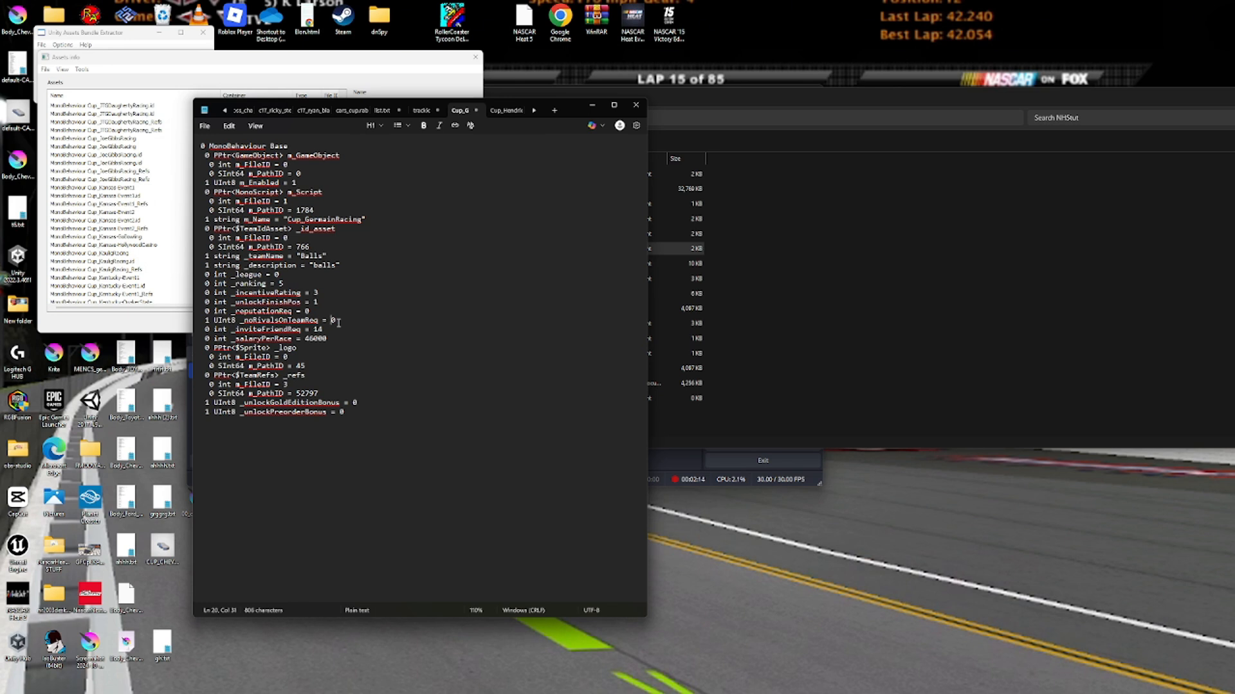
{"action": "triple_click", "coordinate": [333, 320]}
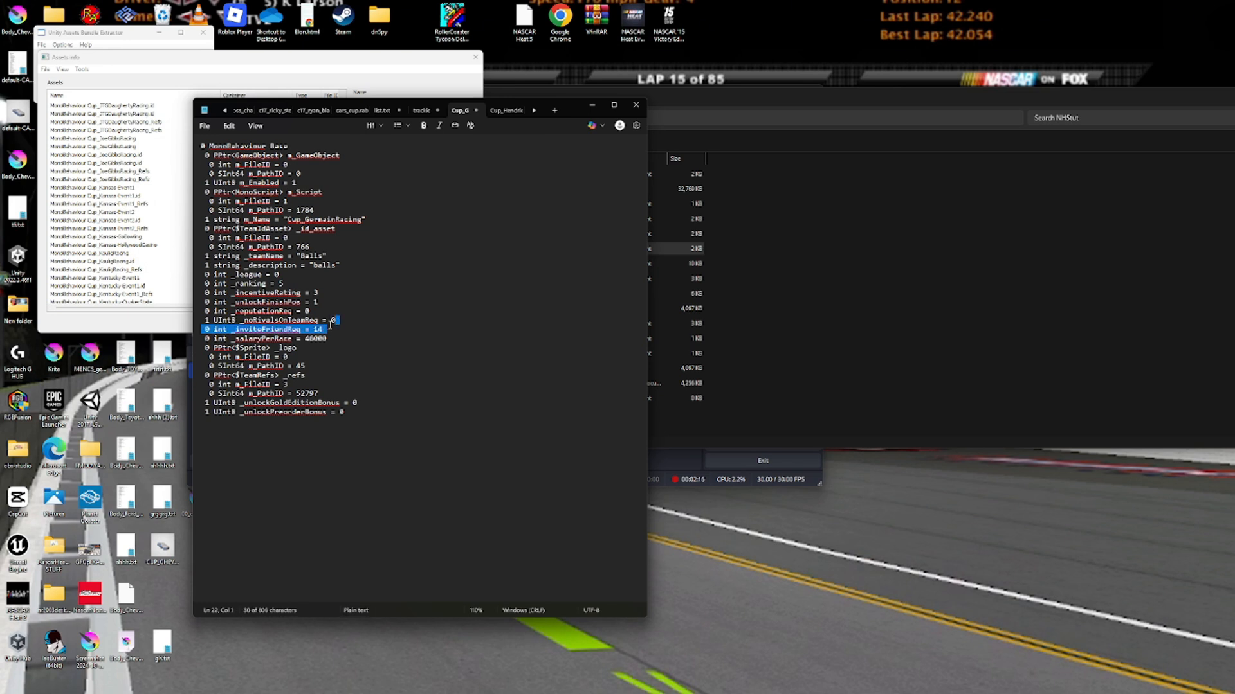
{"action": "double_click", "coordinate": [333, 320]}
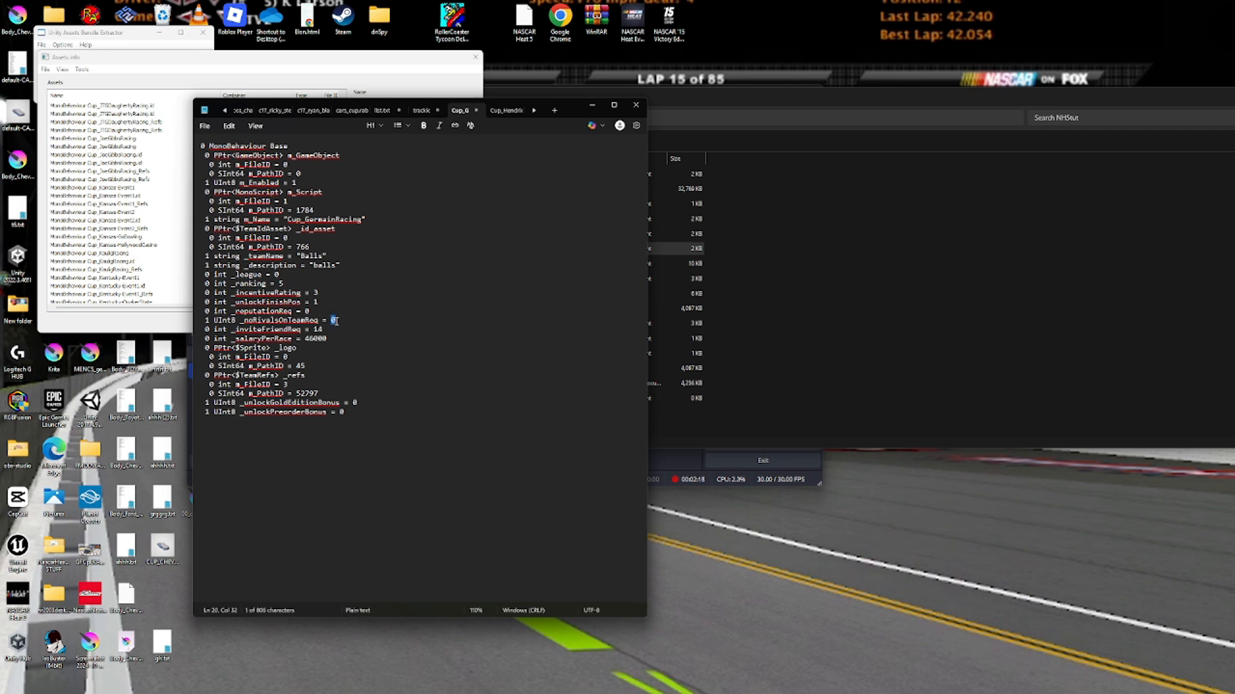
{"action": "left_click", "coordinate": [325, 330]}
{"action": "left_click", "coordinate": [494, 111]}
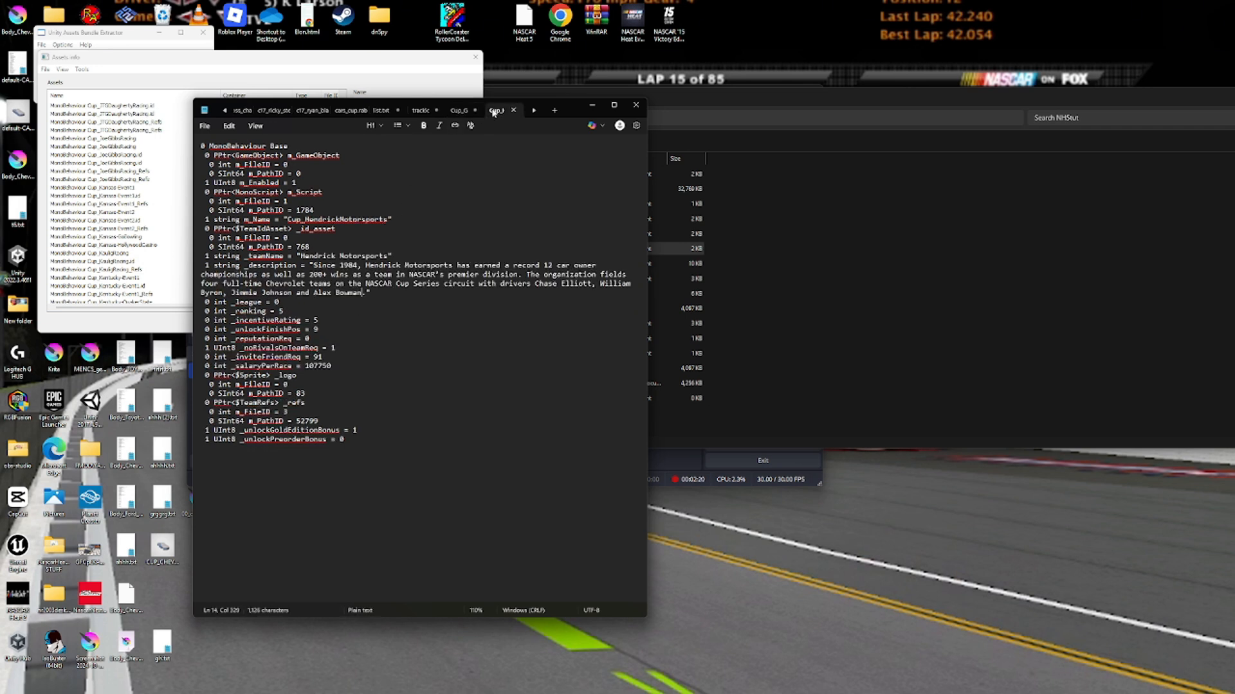
{"action": "double_click", "coordinate": [333, 348]}
{"action": "left_click", "coordinate": [459, 110]}
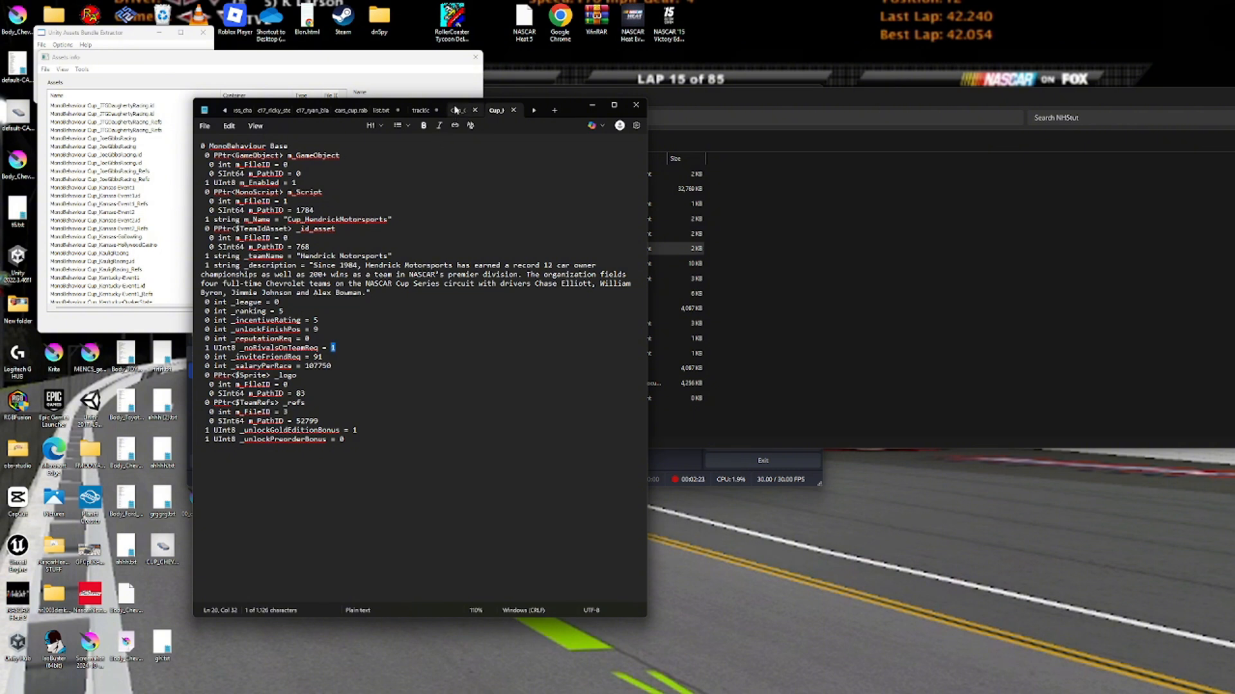
{"action": "double_click", "coordinate": [333, 321]}
{"action": "type", "text": "1"}
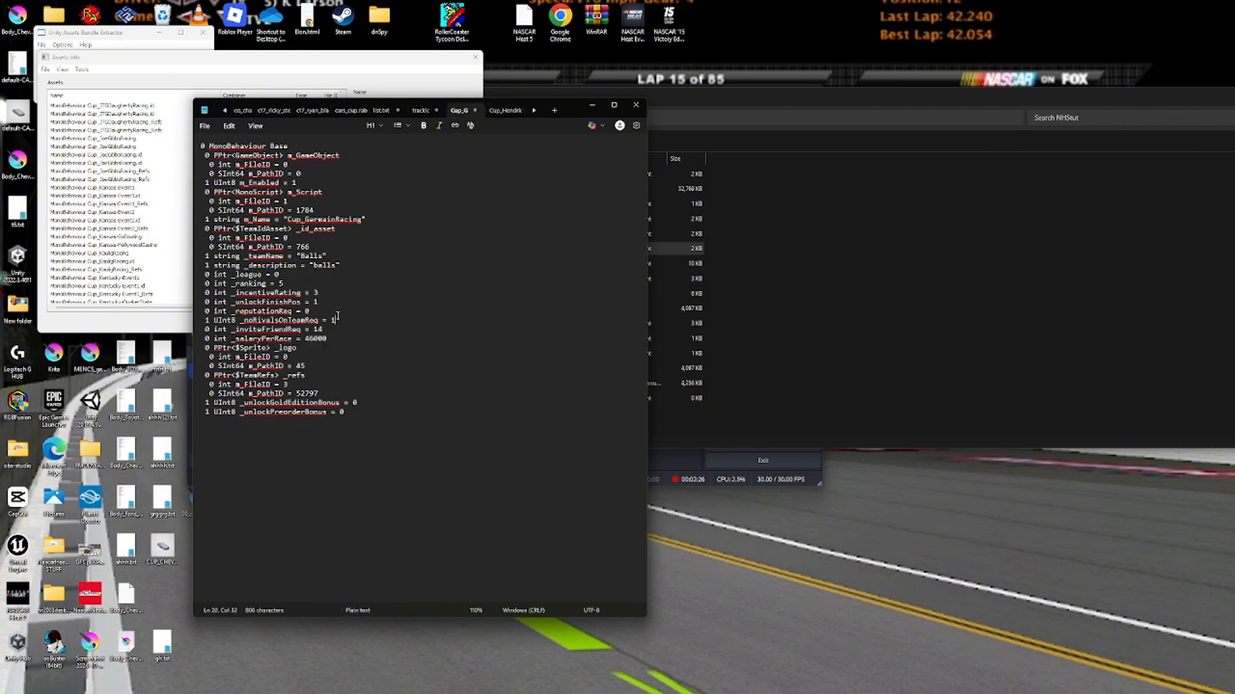
{"action": "left_click", "coordinate": [500, 111]}
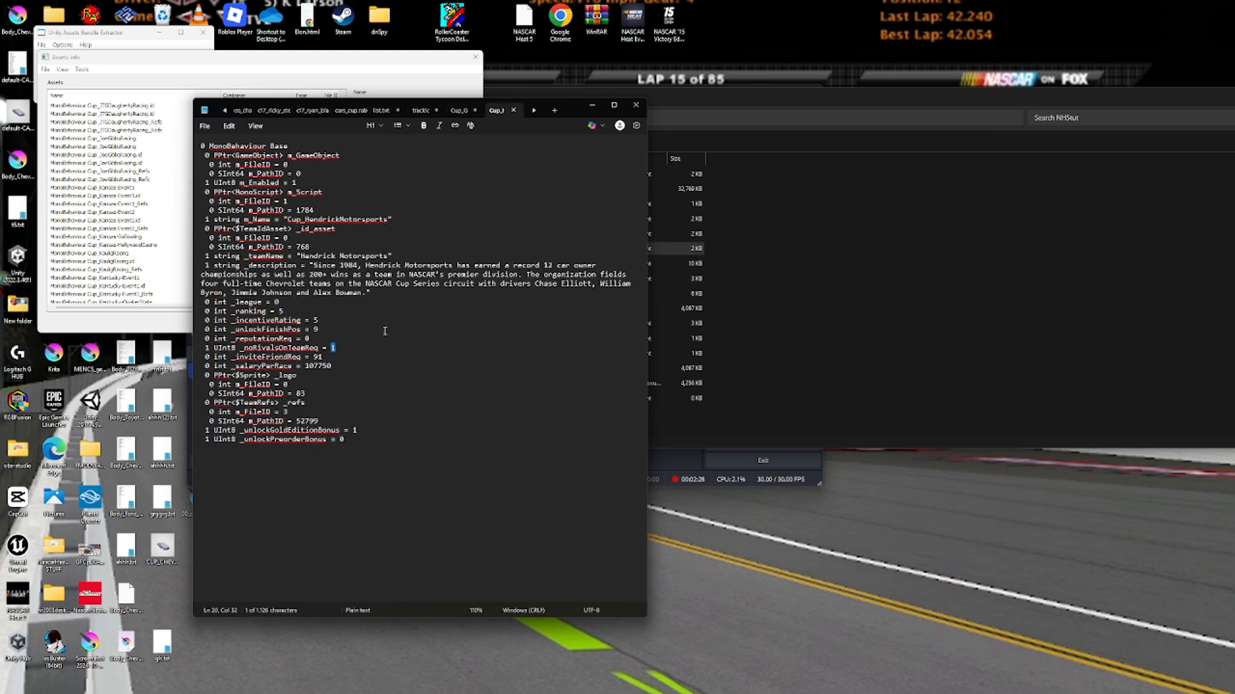
{"action": "left_click_drag", "start_coordinate": [323, 357], "coordinate": [308, 366]}
{"action": "left_click", "coordinate": [330, 358]}
{"action": "left_click", "coordinate": [461, 110]}
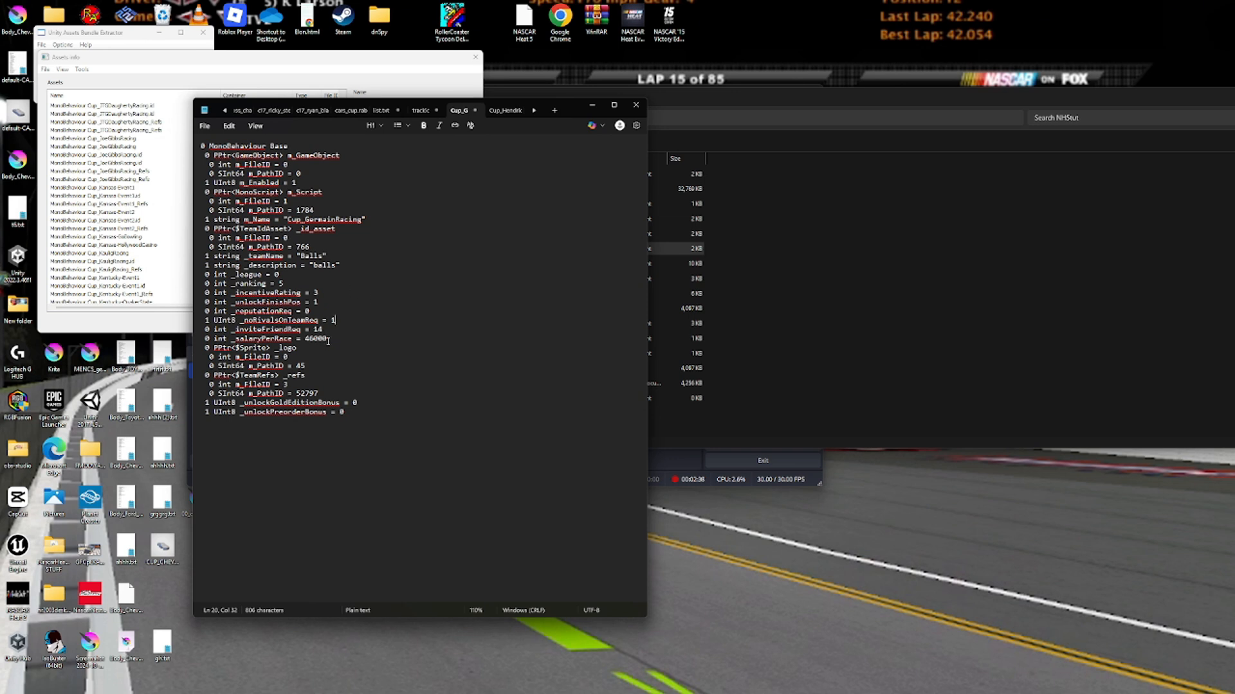
{"action": "mouse_move", "coordinate": [328, 339]}
{"action": "left_mouse_down"}
{"action": "mouse_move", "coordinate": [205, 339]}
{"action": "mouse_move", "coordinate": [310, 339]}
{"action": "left_mouse_up"}
{"action": "type", "text": "9999999999"}
Set both _unlockGoldEditionBonus and _unlockPreorderBonus to 1 in the Cup_GermainRacing dump.
{"action": "double_click", "coordinate": [353, 402]}
{"action": "type", "text": "1"}
{"action": "double_click", "coordinate": [341, 413]}
{"action": "type", "text": "1"}
Compare the _inviteFriendReq values in the Cup_GermainRacing and Cup_HendrickMotorsports dumps.
{"action": "left_click", "coordinate": [332, 338]}
{"action": "left_click_drag", "start_coordinate": [323, 331], "coordinate": [318, 330]}
{"action": "double_click", "coordinate": [319, 330]}
{"action": "left_click", "coordinate": [499, 111]}
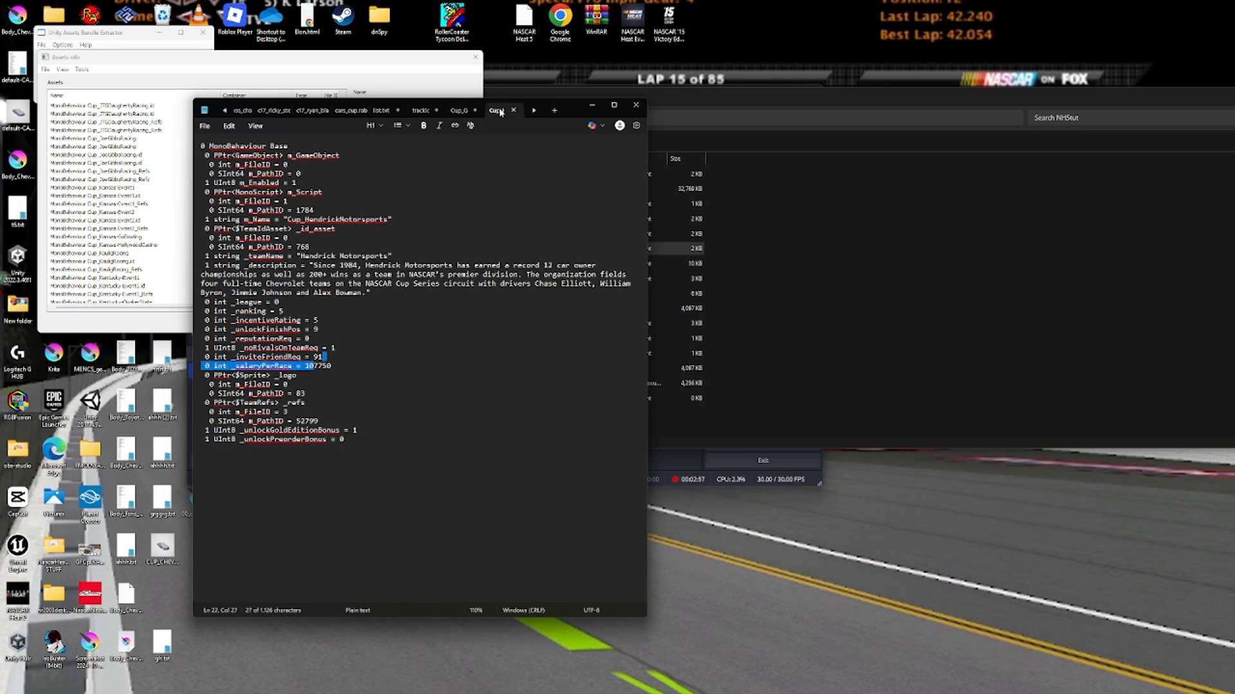
{"action": "left_click", "coordinate": [340, 355]}
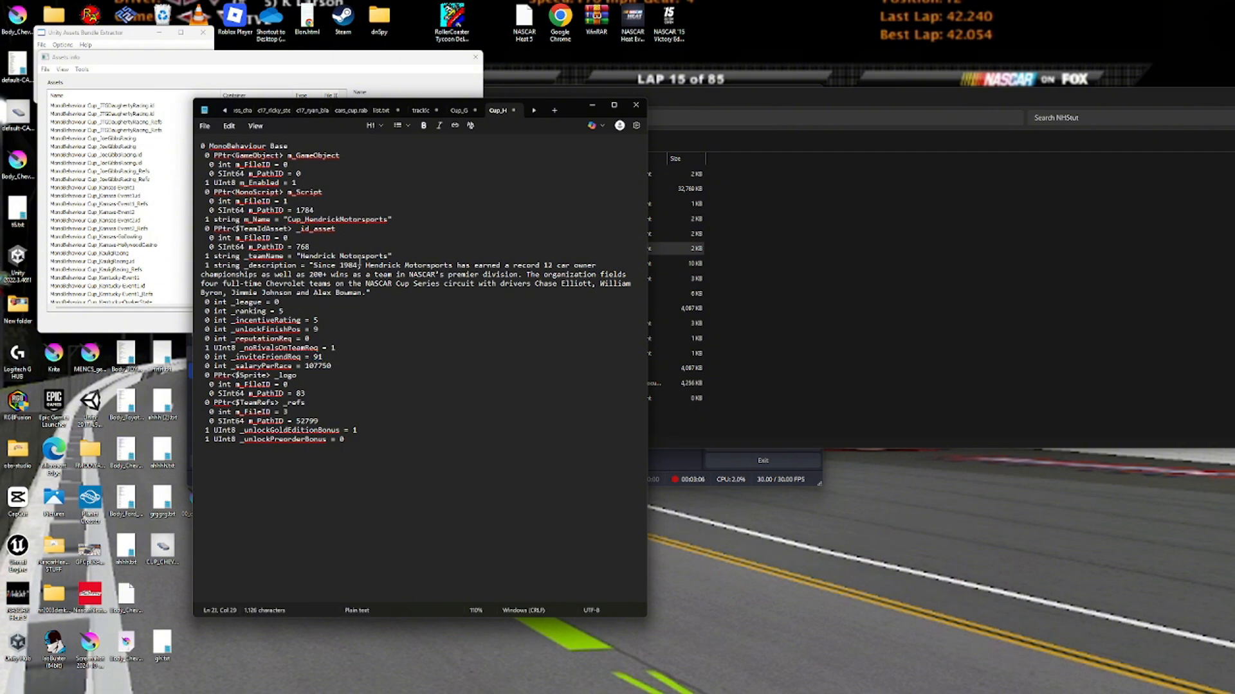
{"action": "left_click", "coordinate": [460, 114]}
{"action": "left_click", "coordinate": [474, 109]}
{"action": "left_click", "coordinate": [350, 388]}
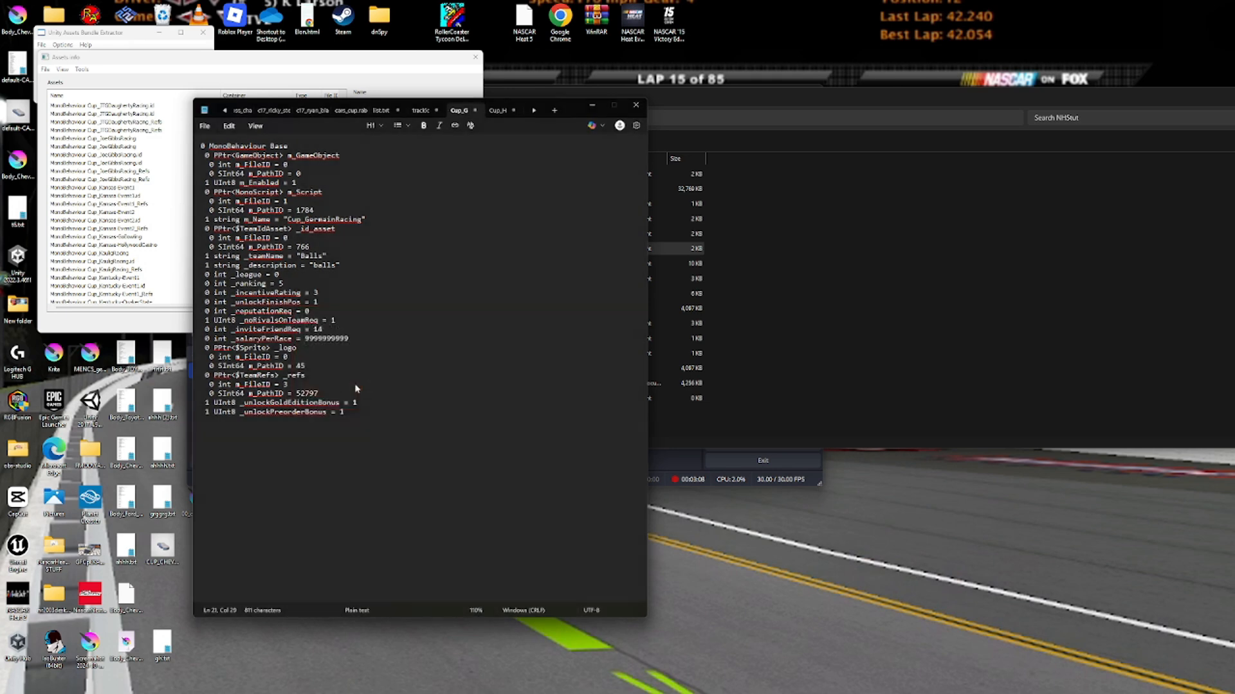
Import the edited Cup_GermainRacing text dump into the Cup_GermainRacing team info asset.
{"action": "left_click", "coordinate": [122, 263]}
{"action": "scroll", "coordinate": [123, 263], "scroll_direction": "up", "scroll_amount": 3}
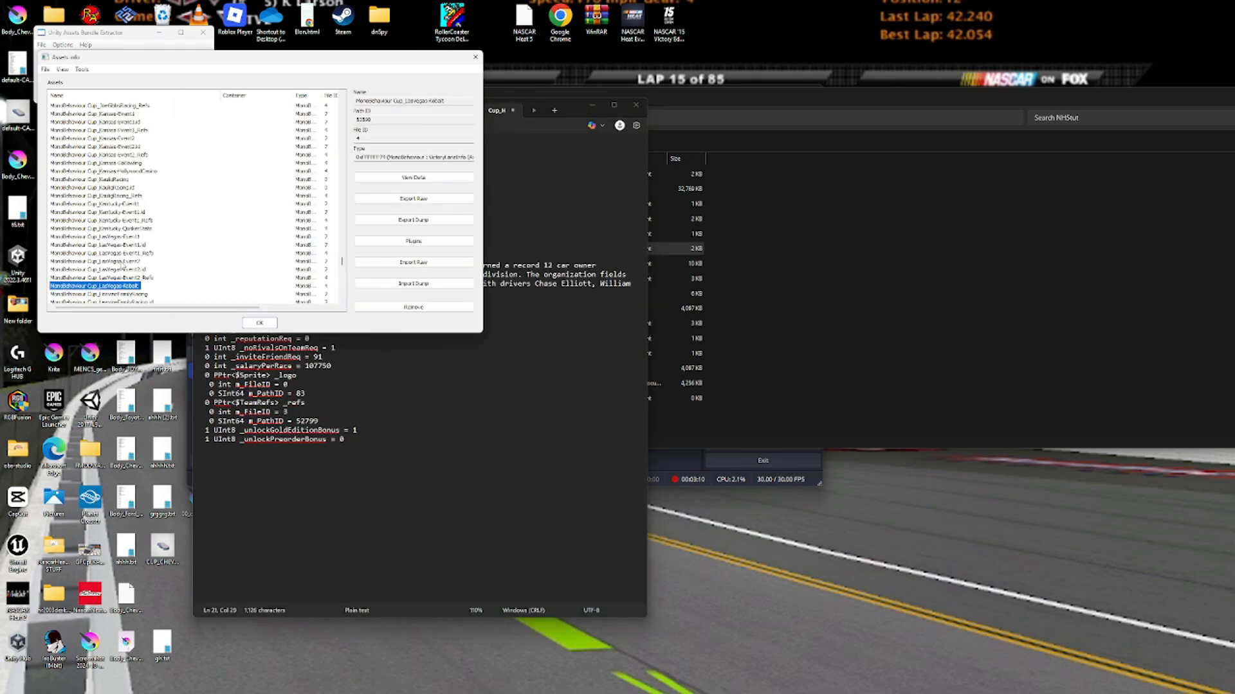
{"action": "scroll", "coordinate": [122, 264], "scroll_direction": "up", "scroll_amount": 15}
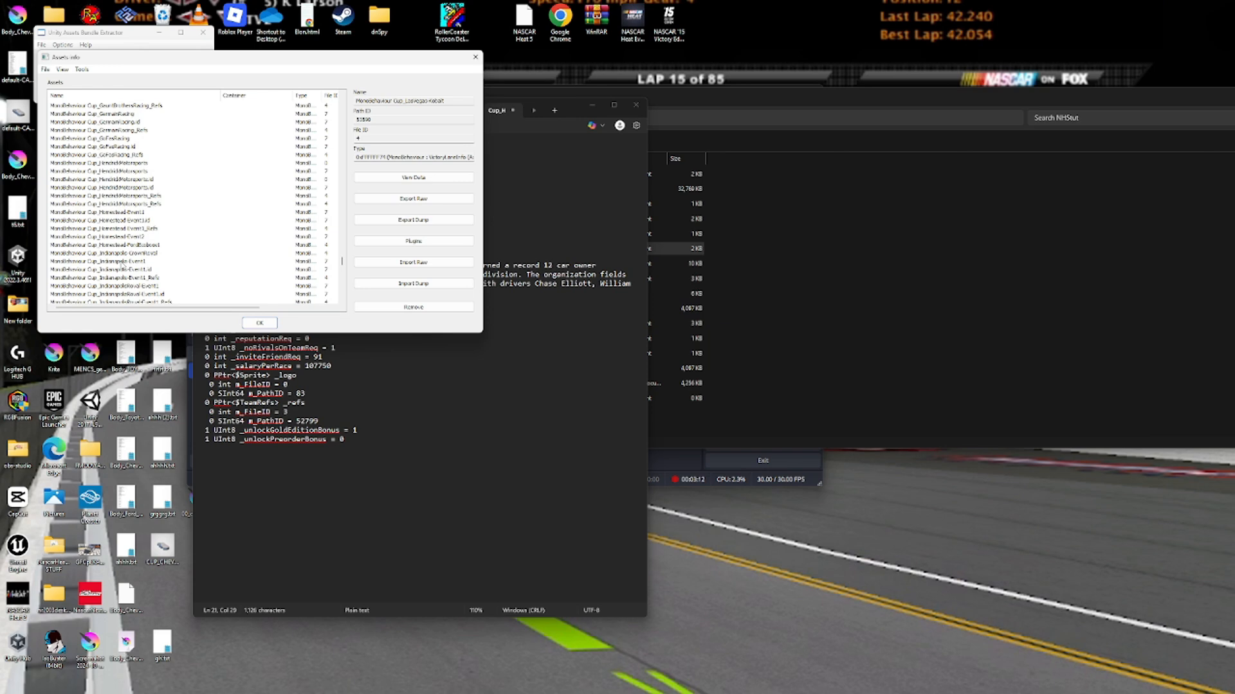
{"action": "left_click", "coordinate": [120, 155]}
{"action": "left_click", "coordinate": [119, 163]}
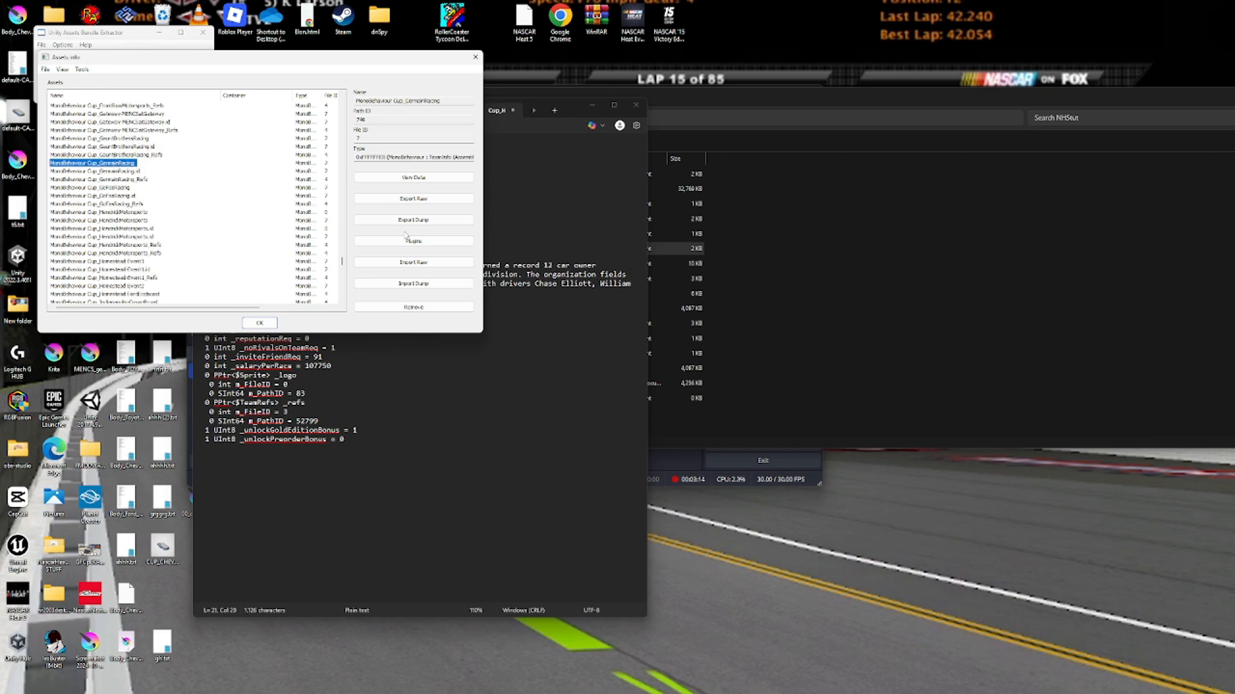
{"action": "left_click", "coordinate": [414, 284]}
{"action": "left_click", "coordinate": [333, 289]}
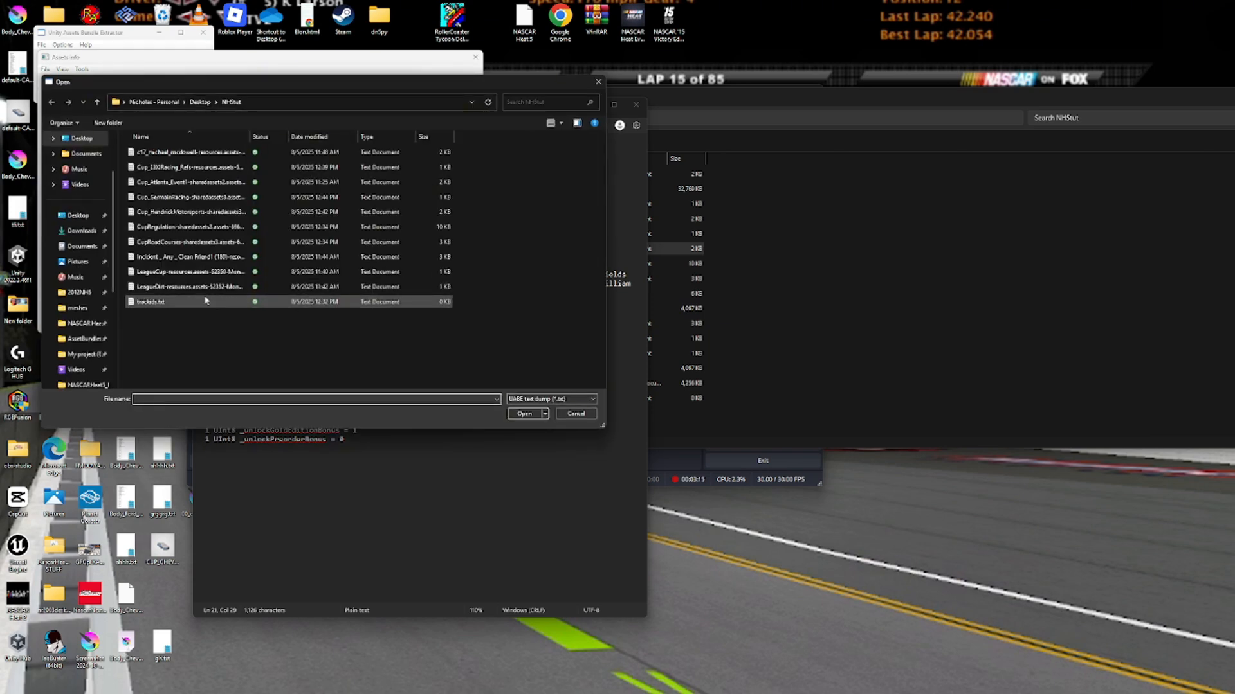
{"action": "double_click", "coordinate": [185, 197]}
Close the asset list, agree to save the changes, and choose NASCARHeat5_Data as the destination folder.
{"action": "left_click", "coordinate": [260, 324]}
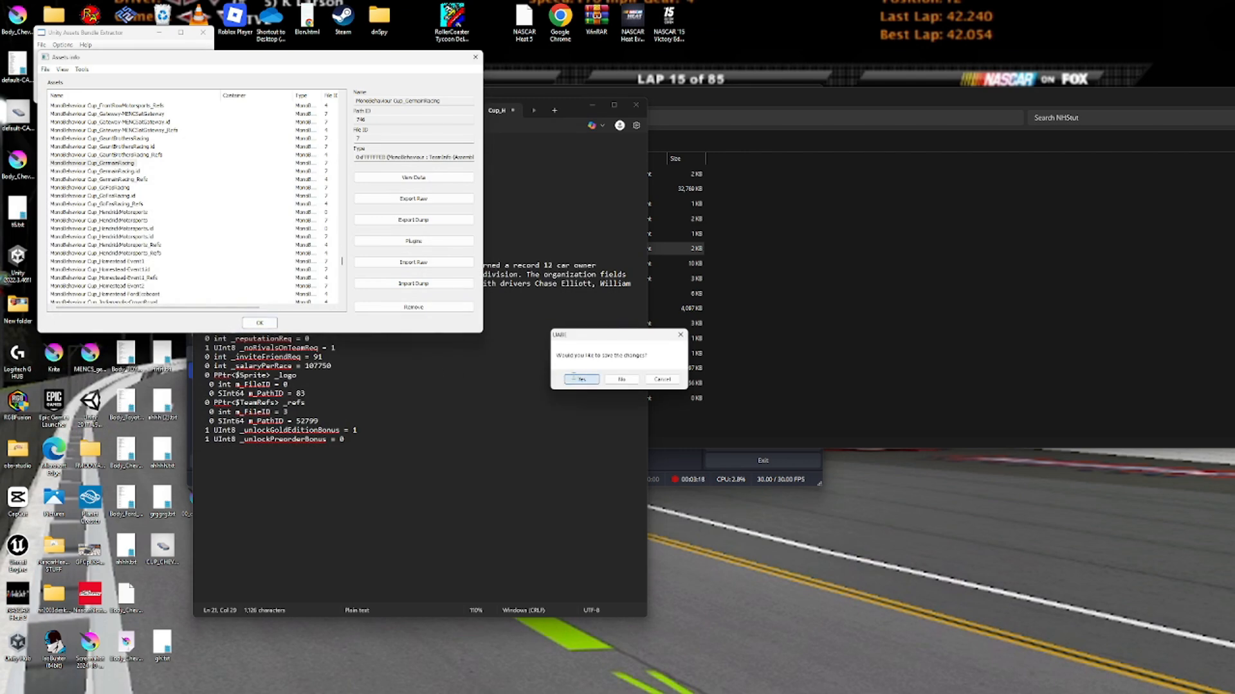
{"action": "left_click", "coordinate": [581, 380]}
{"action": "scroll", "coordinate": [96, 315], "scroll_direction": "down", "scroll_amount": 3}
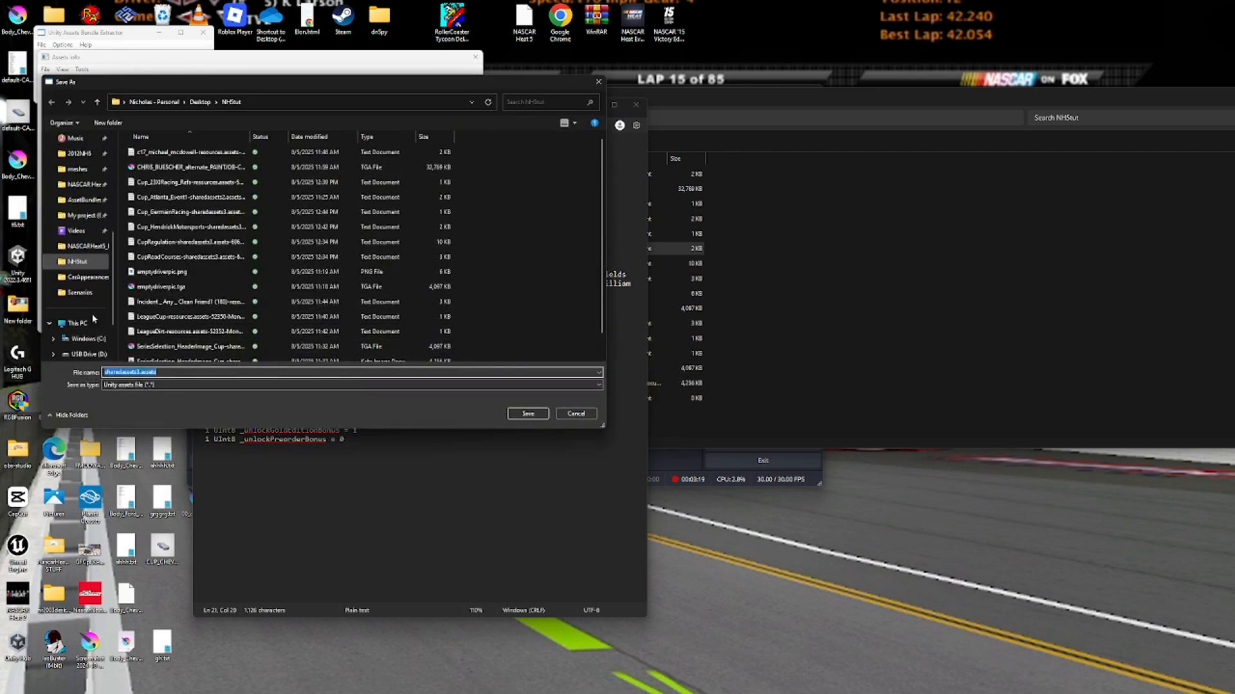
{"action": "left_click", "coordinate": [87, 246]}
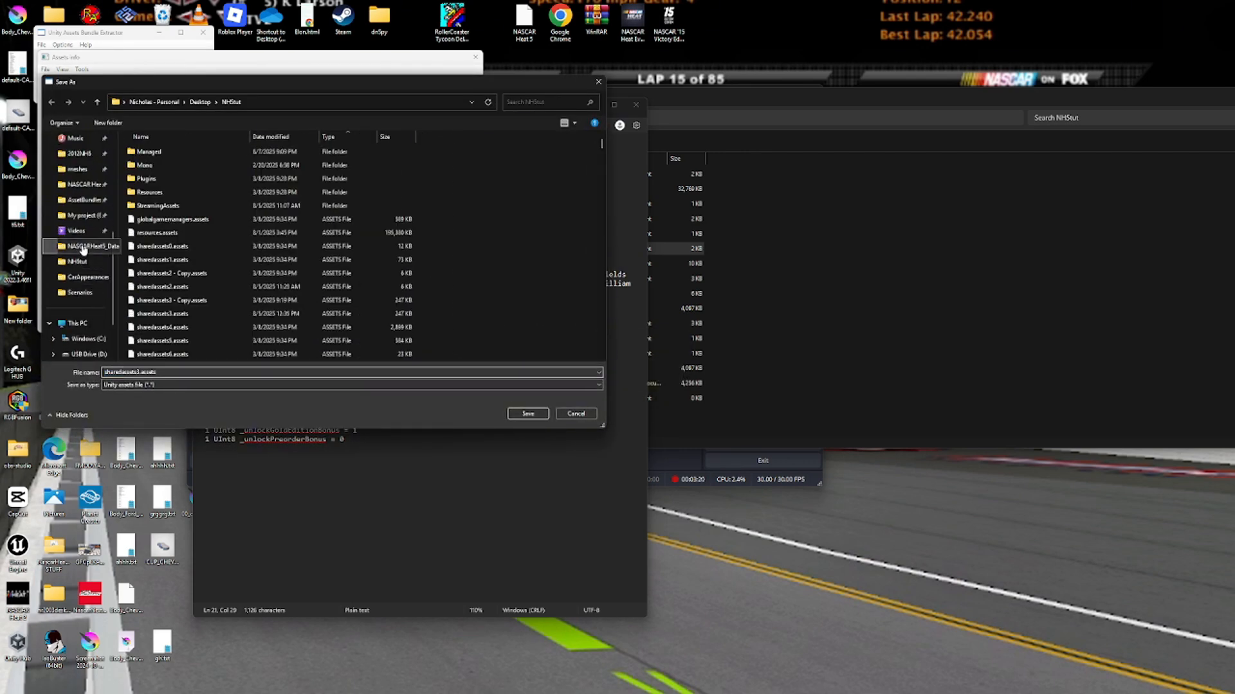
Try to save over the existing sharedassets3.assets in the NASCARHeat5_Data folder.
{"action": "left_click", "coordinate": [199, 314]}
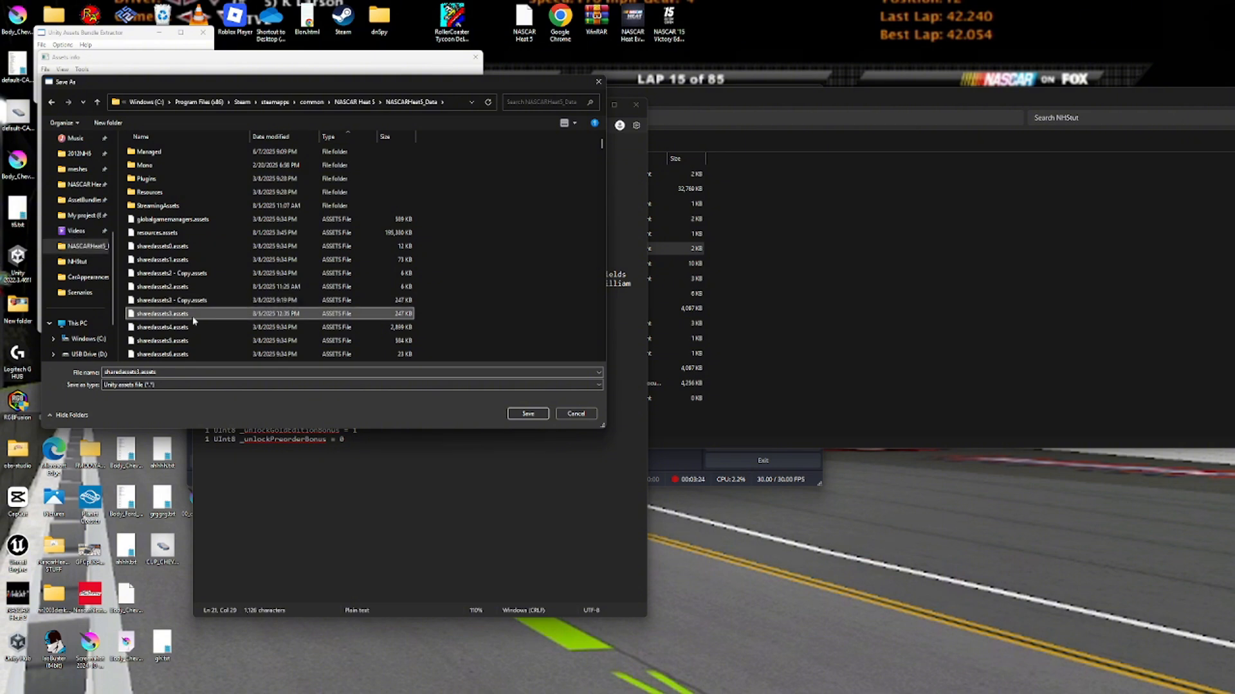
{"action": "left_click", "coordinate": [144, 373]}
{"action": "double_click", "coordinate": [162, 316]}
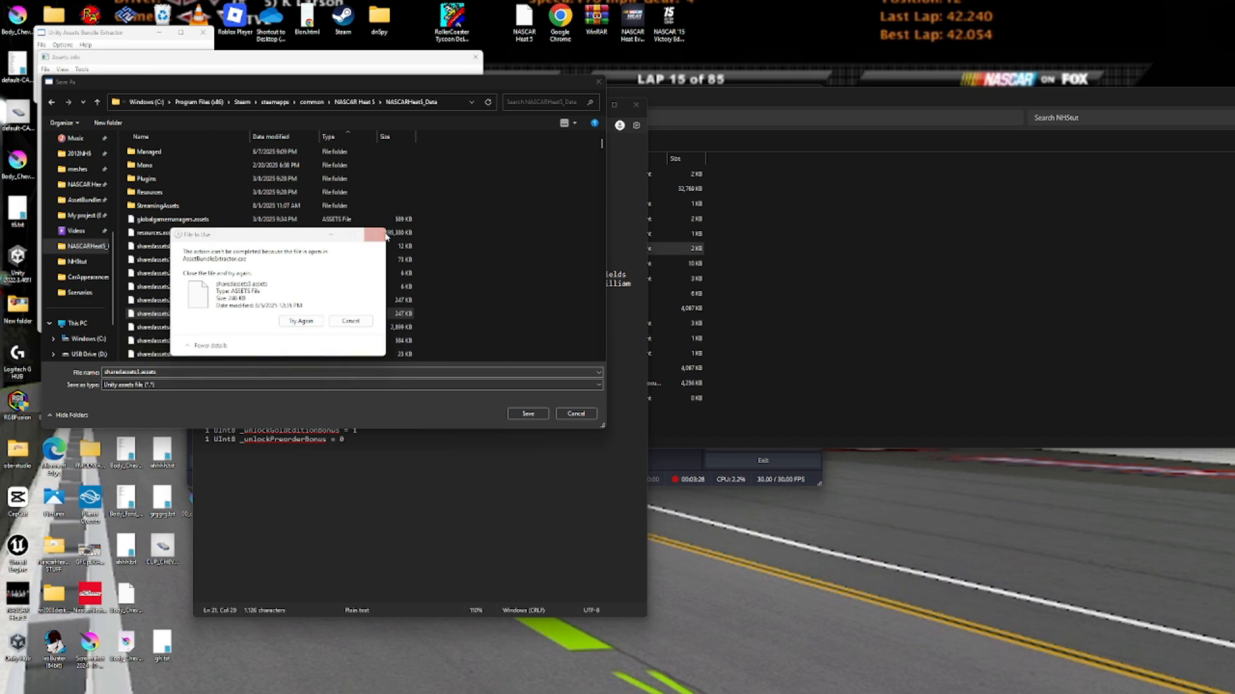
{"action": "left_click", "coordinate": [384, 235]}
{"action": "left_click", "coordinate": [645, 350]}
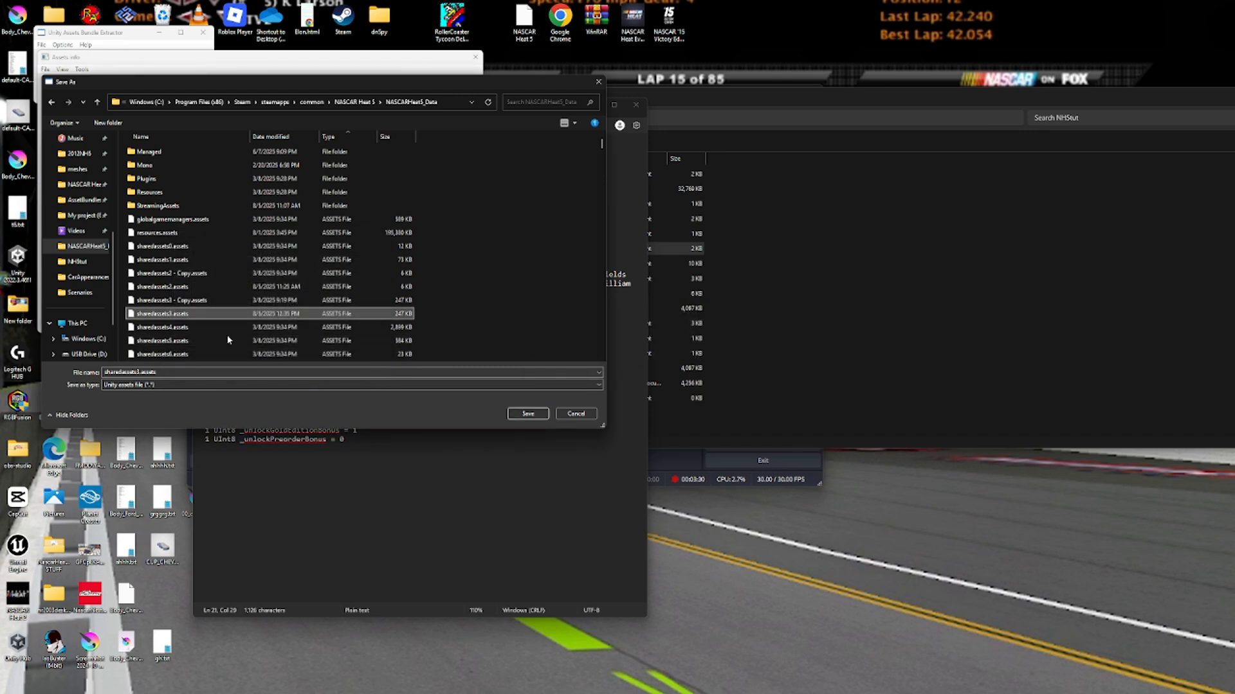
Save the modified assets file as sharedassets3x.assets in NASCARHeat5_Data, with the original sharedassets3.assets selected in File Explorer.
{"action": "left_click", "coordinate": [139, 373]}
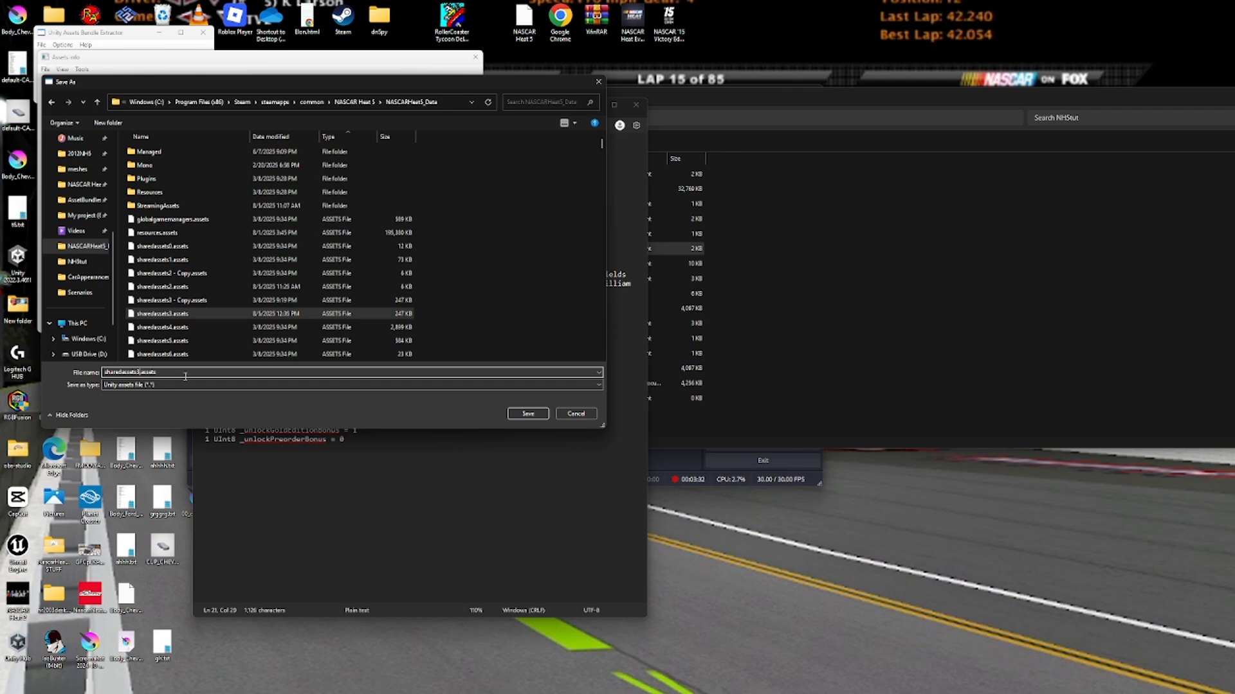
{"action": "type", "text": "x"}
{"action": "left_click", "coordinate": [645, 687]}
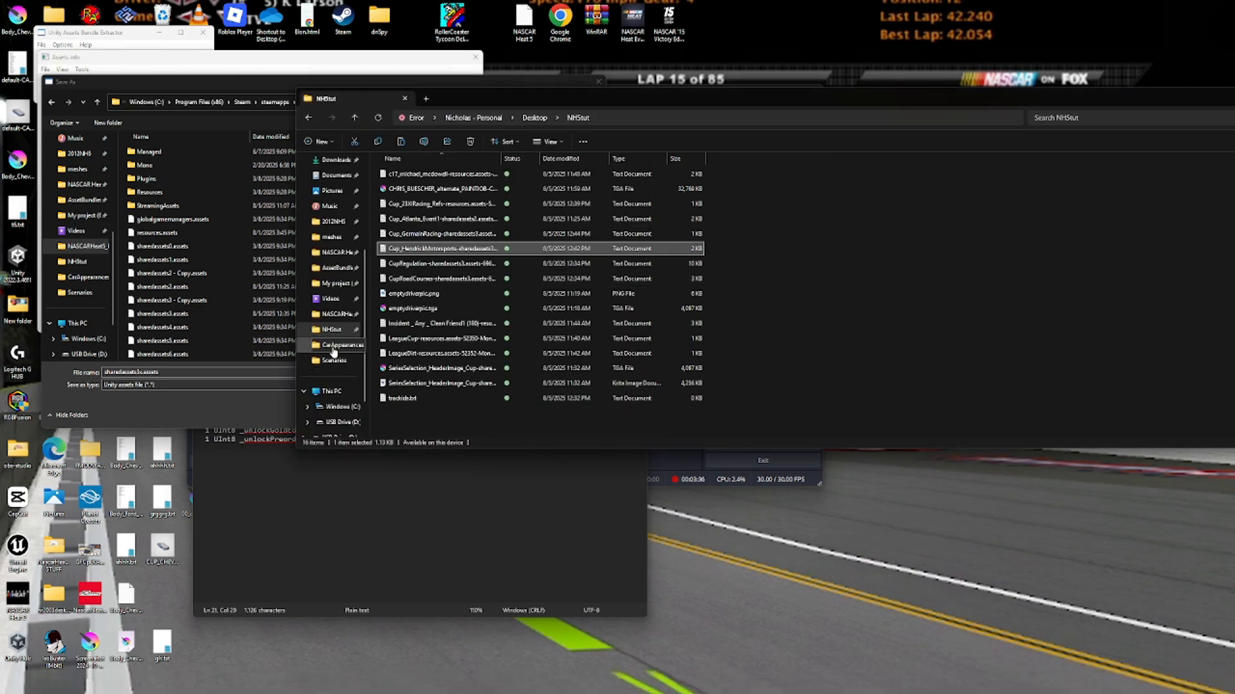
{"action": "left_click", "coordinate": [334, 347]}
{"action": "left_click", "coordinate": [337, 313]}
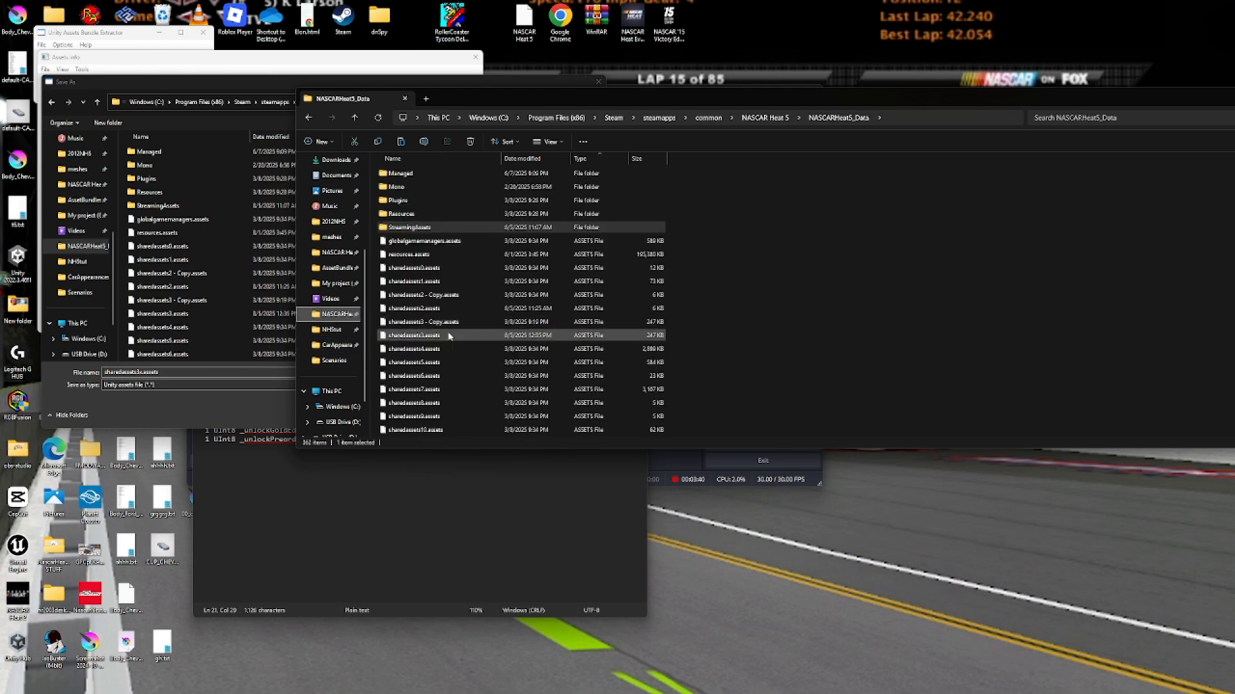
{"action": "left_click", "coordinate": [448, 336]}
{"action": "left_click", "coordinate": [278, 402]}
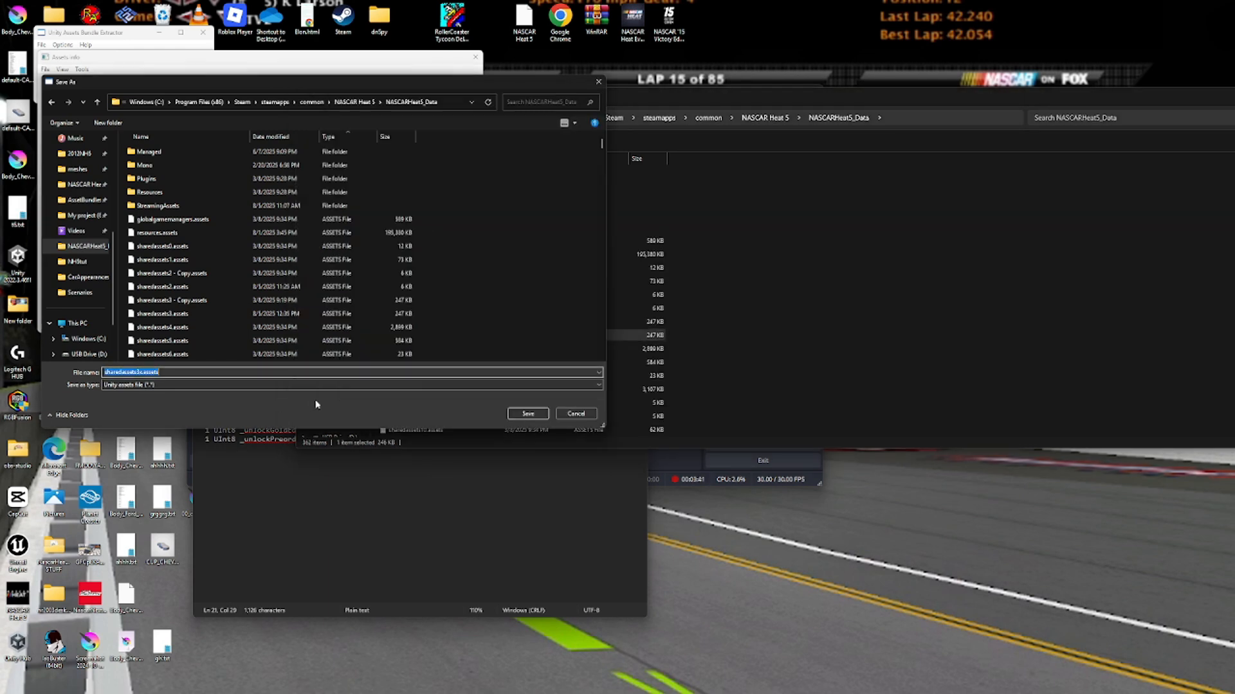
{"action": "left_click", "coordinate": [527, 414]}
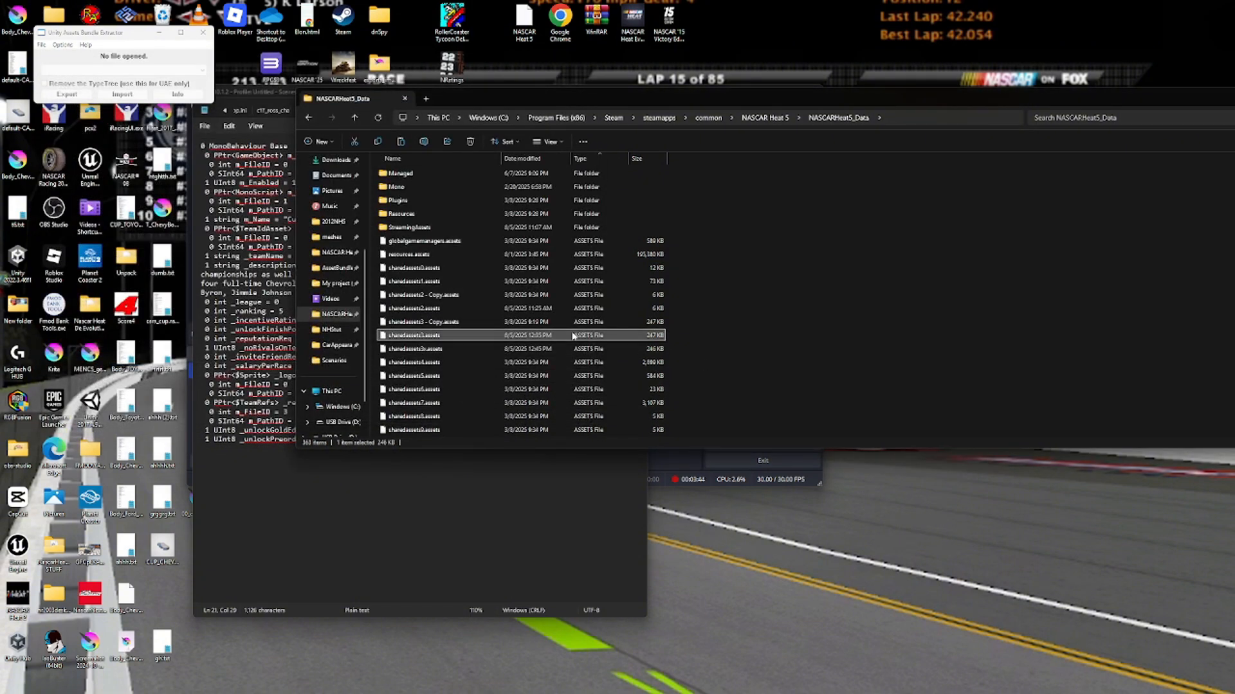
Delete the original sharedassets3.assets and rename sharedassets3x.assets to sharedassets3.assets.
{"action": "key", "text": "Delete"}
{"action": "right_click", "coordinate": [534, 340]}
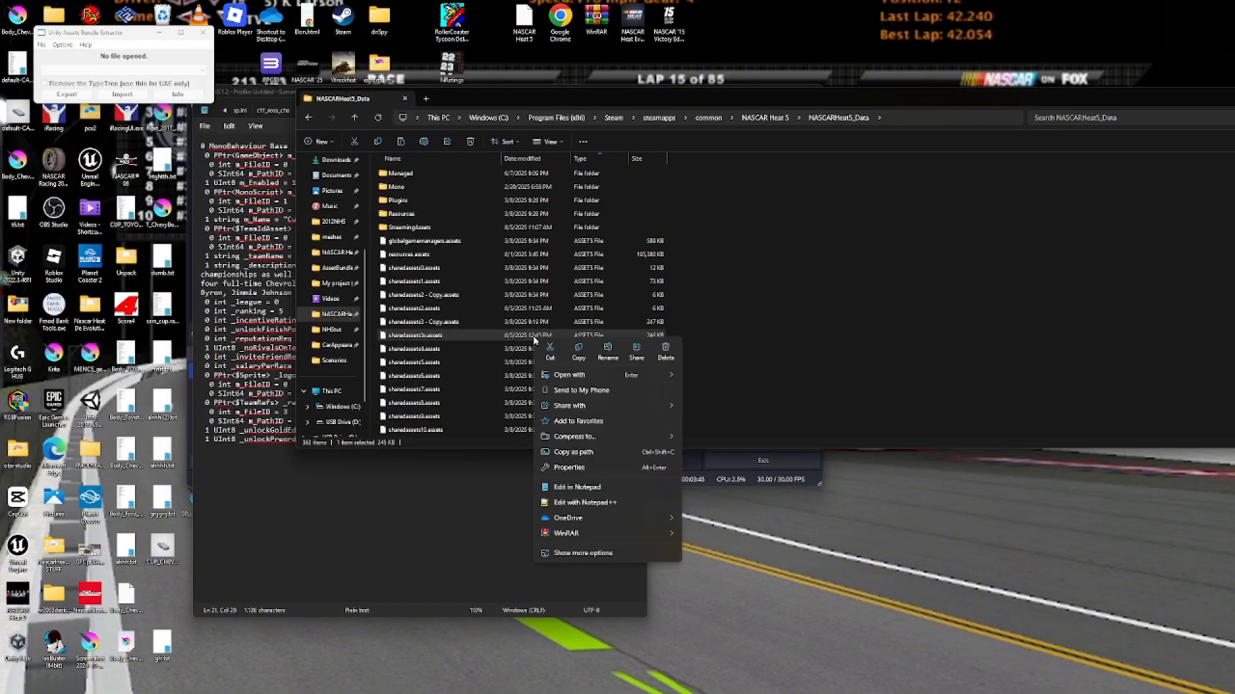
{"action": "left_click", "coordinate": [606, 352]}
{"action": "key", "text": "Right"}
{"action": "key", "text": "BackSpace"}
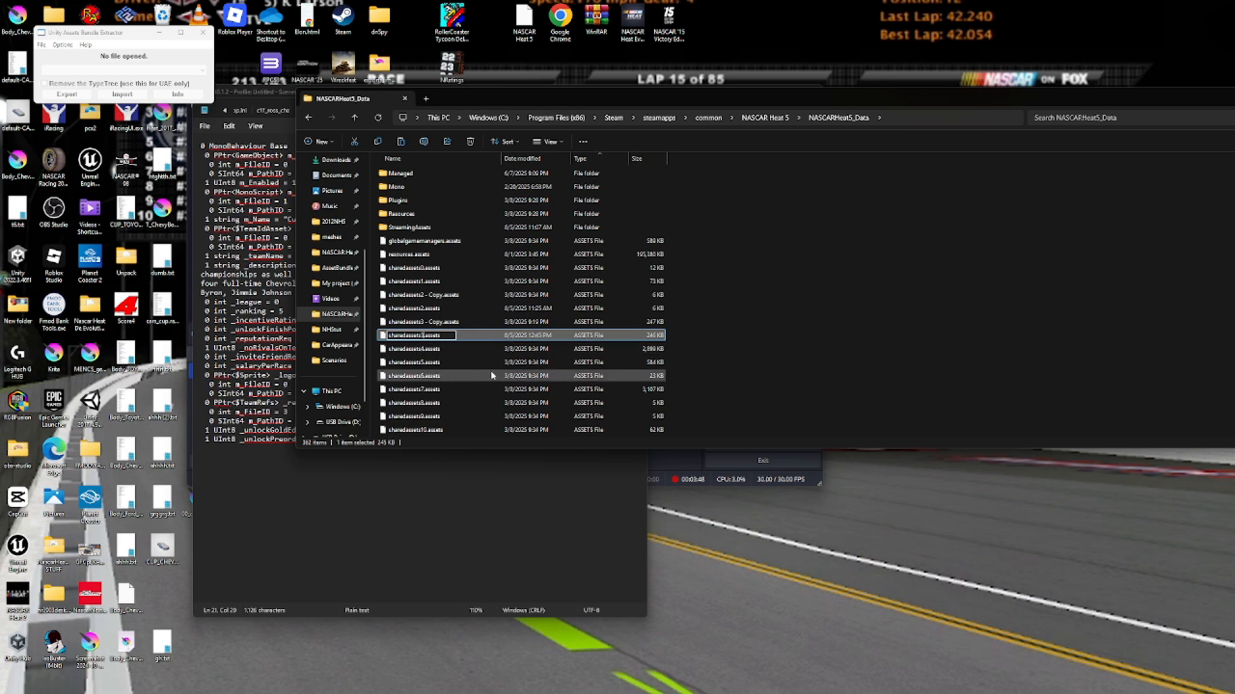
Launch NASCAR Heat 5 with the 2020 season and open the career's Future Plans team list.
{"action": "left_click", "coordinate": [509, 40]}
{"action": "double_click", "coordinate": [513, 35]}
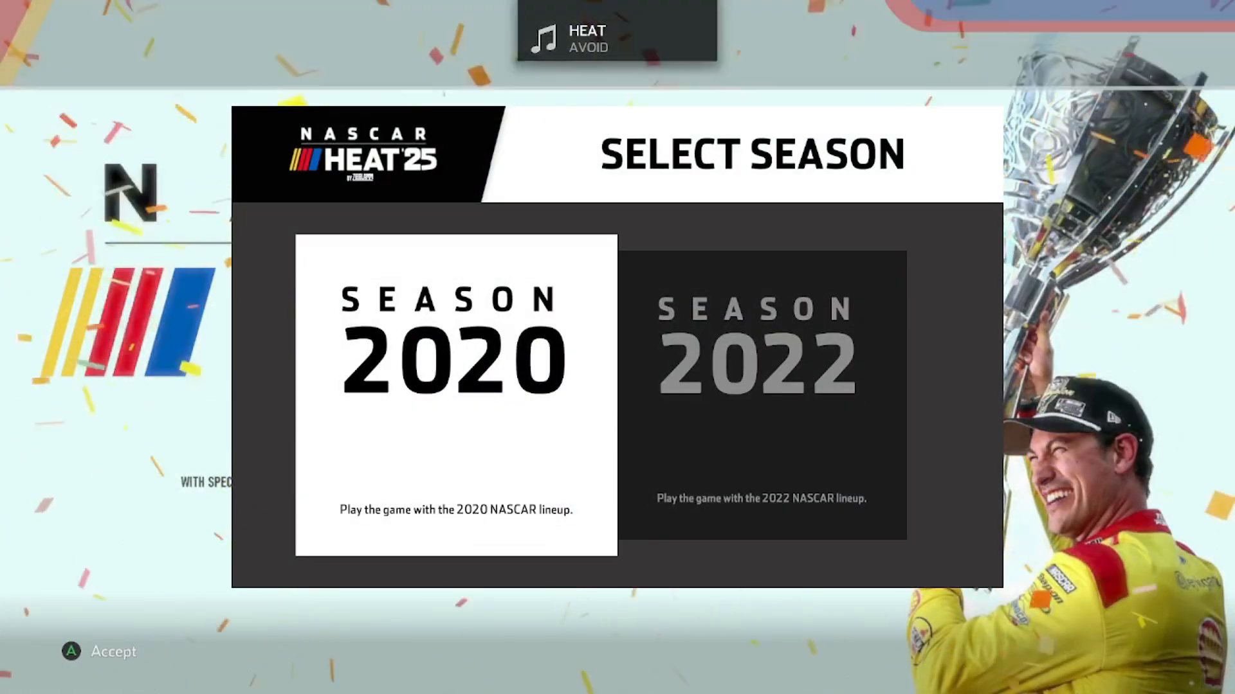
{"action": "key", "text": "Return"}
{"action": "key", "text": "Return"}
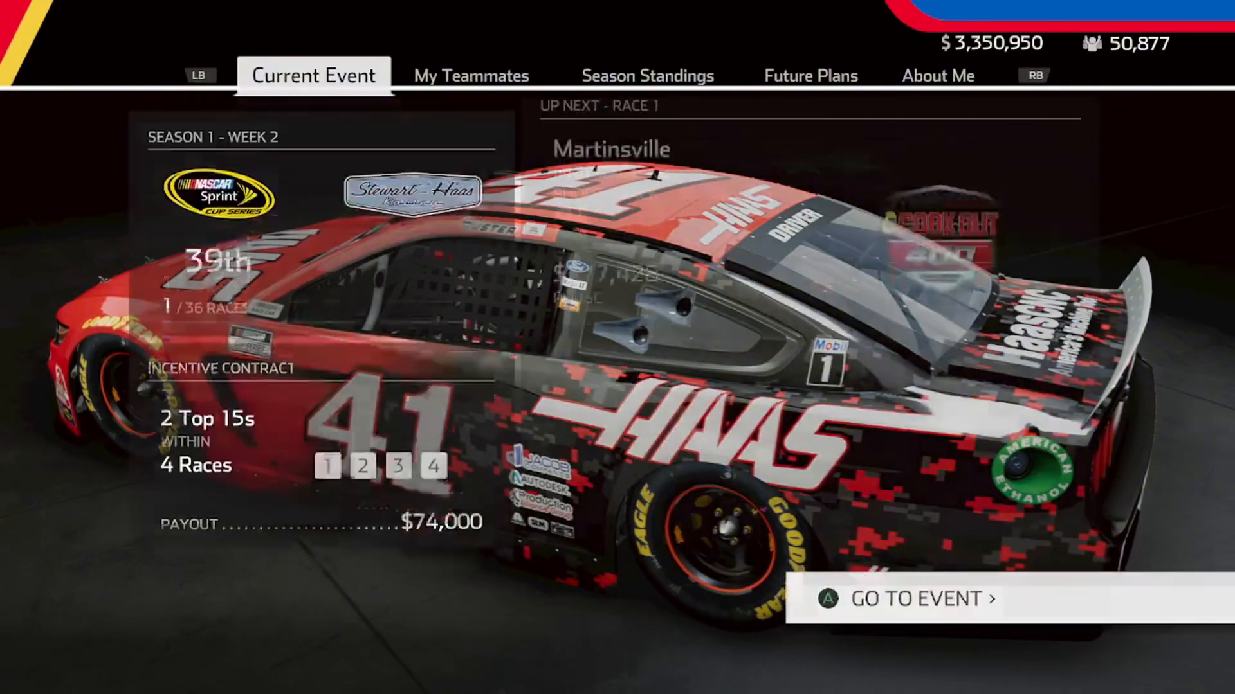
{"action": "key", "text": "e"}
{"action": "key", "text": "e"}
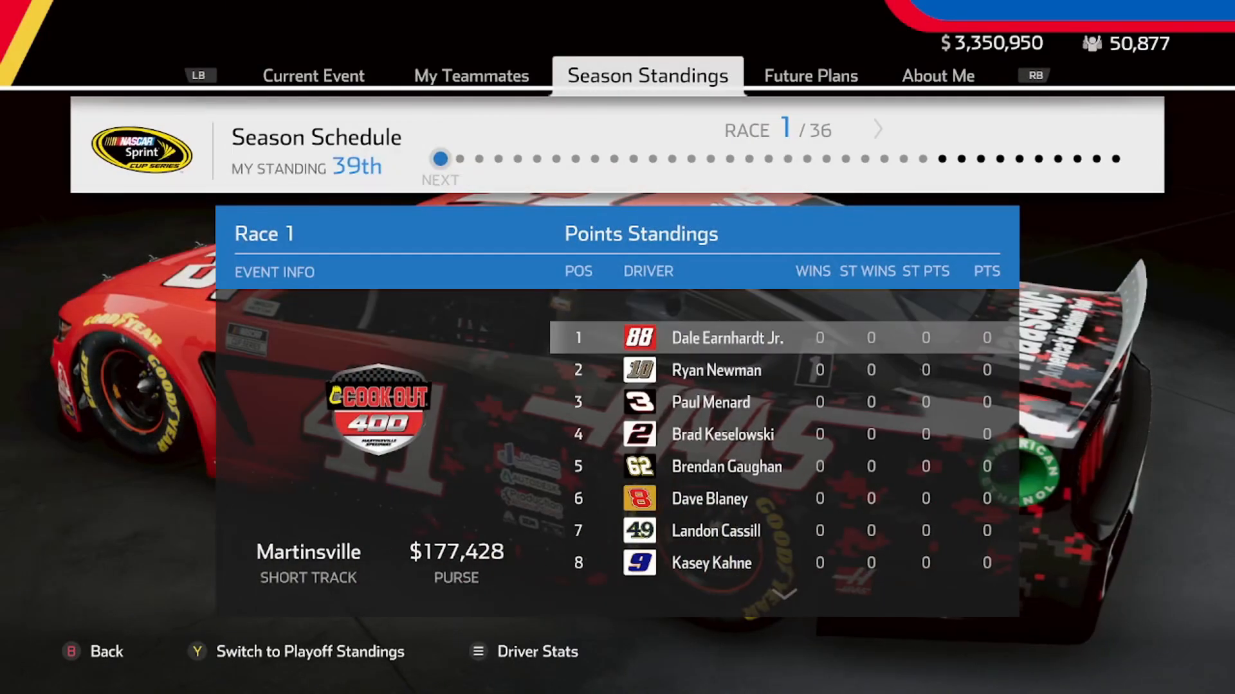
{"action": "key", "text": "e"}
Check the Balls team's logo, rating, payout per race and contract requirements against neighbouring teams such as Beard Oil Motorsports.
{"action": "key", "text": "Down"}
{"action": "key", "text": "Up"}
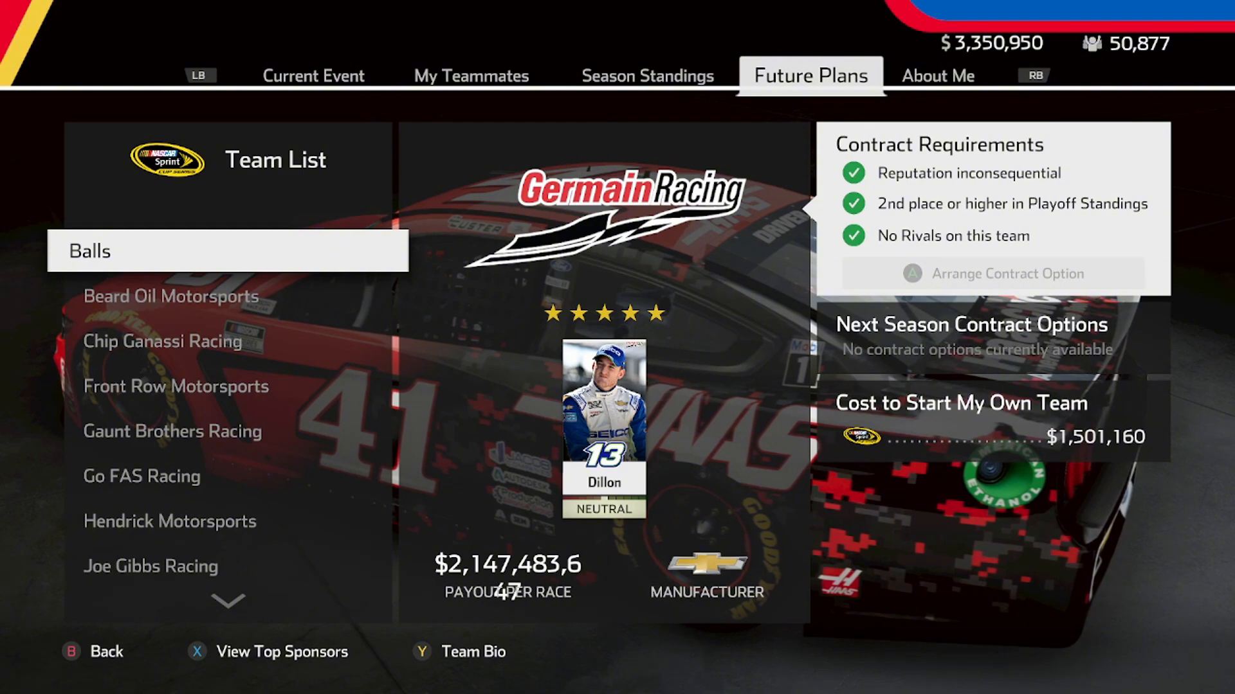
{"action": "key", "text": "Down"}
{"action": "key", "text": "Up"}
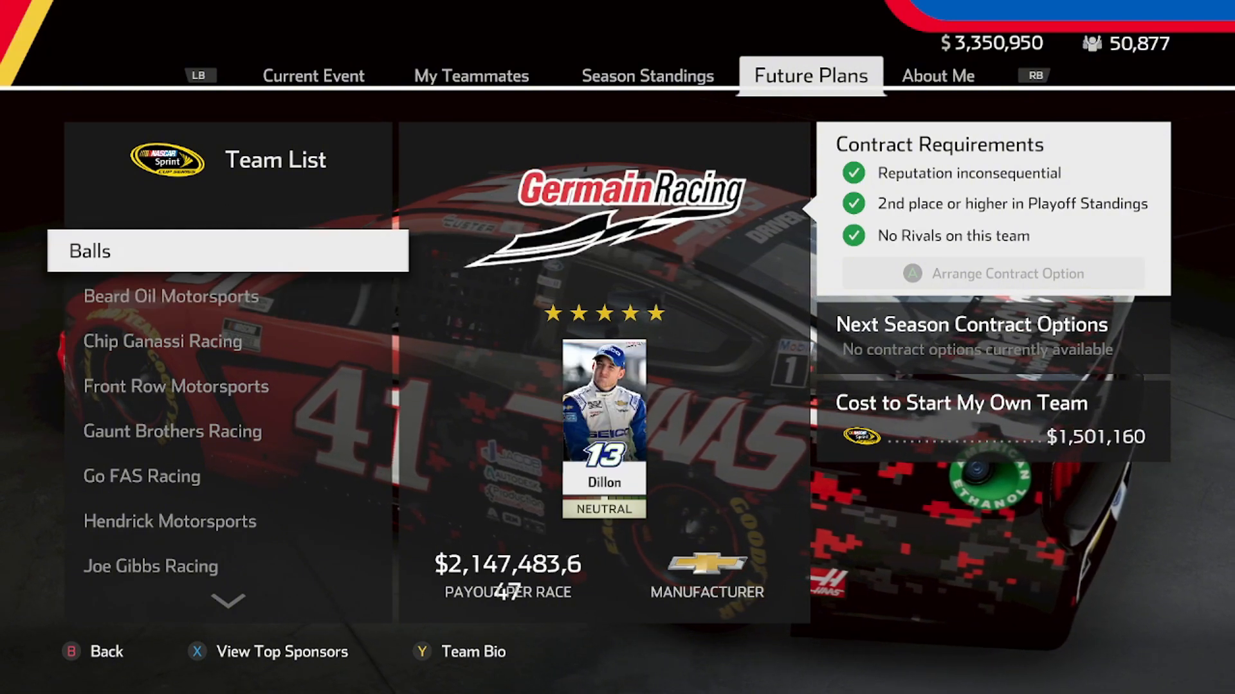
{"action": "key", "text": "Down"}
{"action": "key", "text": "Down"}
{"action": "key", "text": "Down"}
{"action": "key", "text": "Down"}
{"action": "key", "text": "Up"}
{"action": "key", "text": "Up"}
{"action": "key", "text": "Up"}
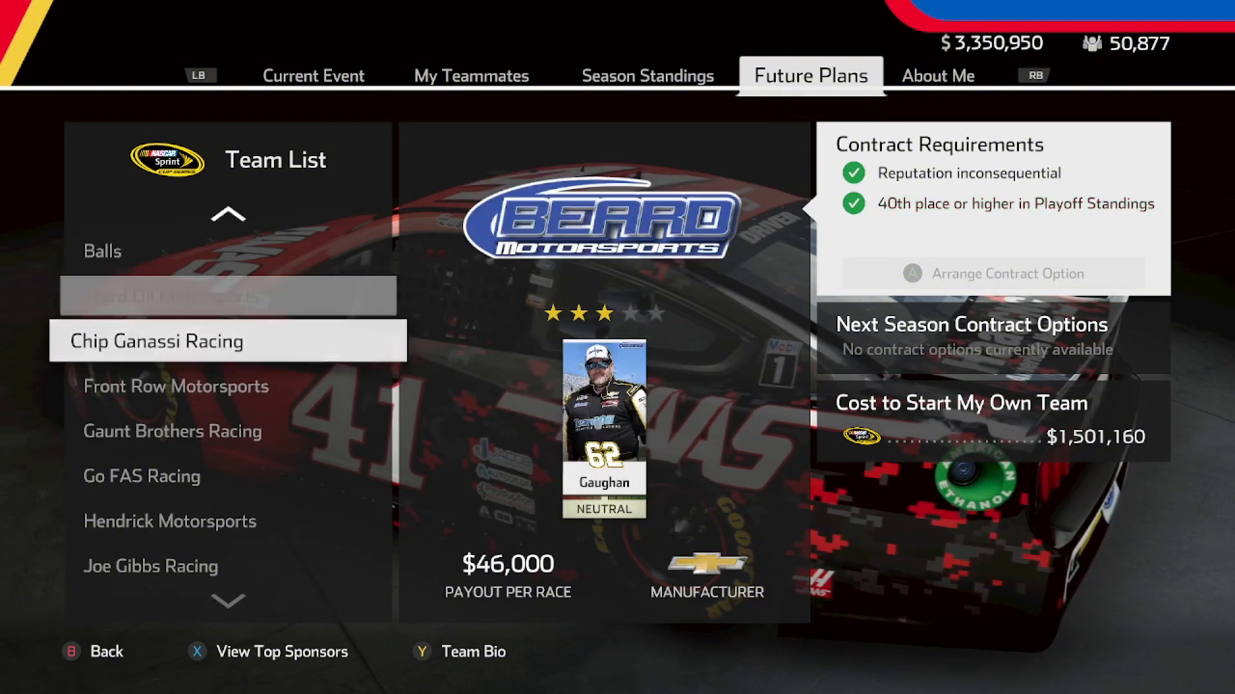
{"action": "key", "text": "Up"}
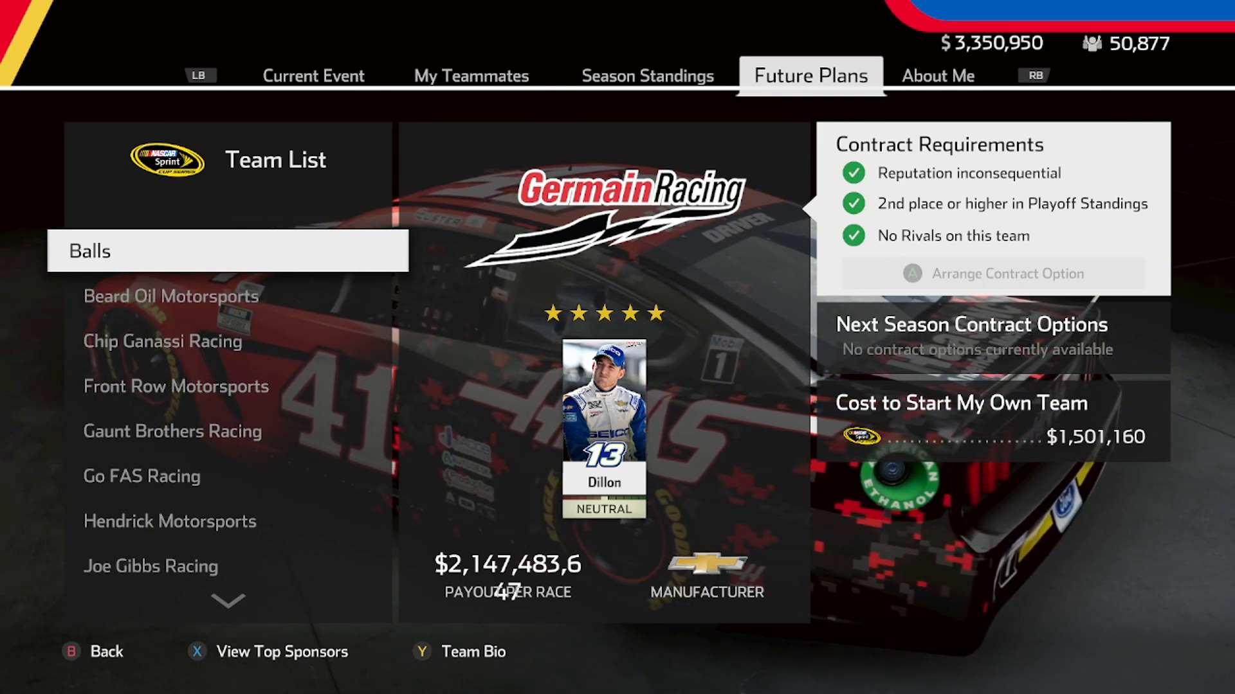
{"action": "key", "text": "Down"}
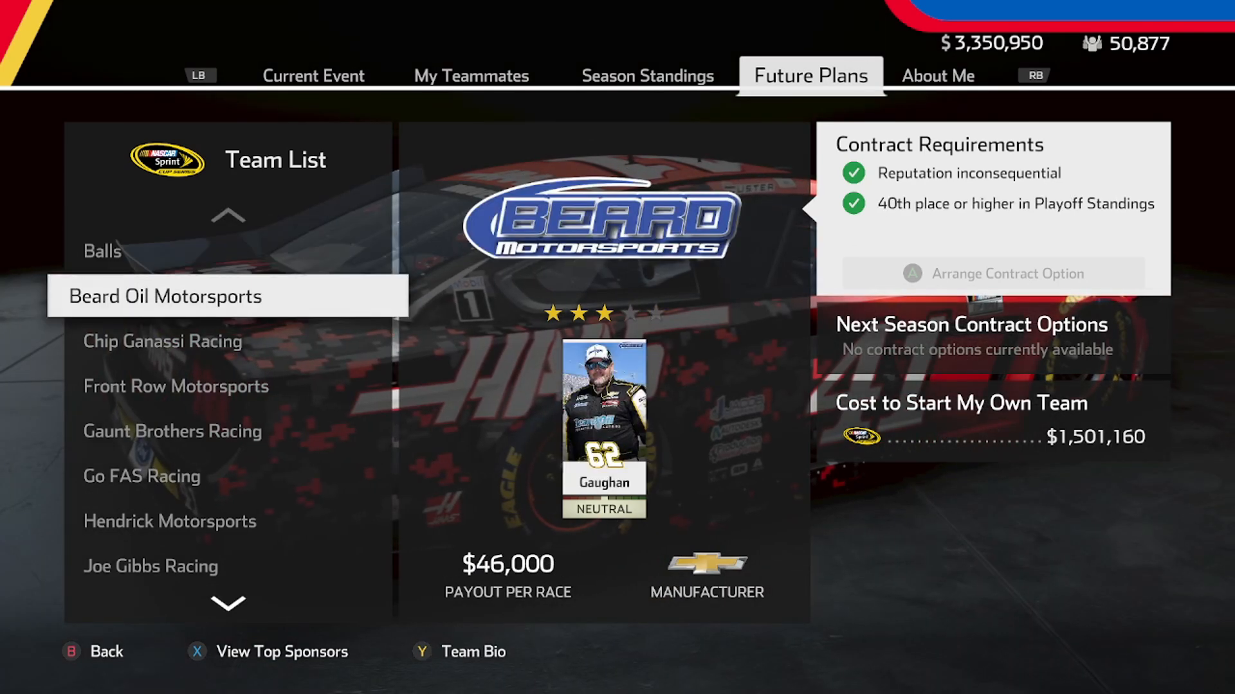
{"action": "key", "text": "Up"}
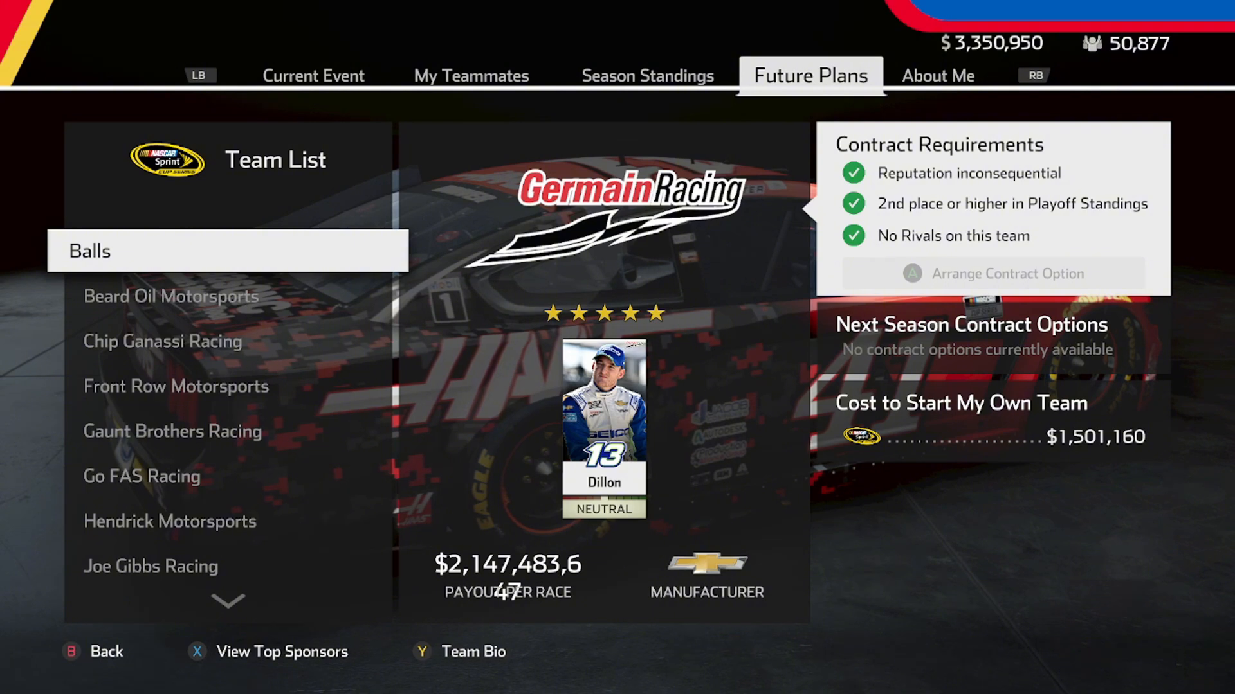
Examine the contract requirements and payouts of the other teams down to JTG Daugherty Racing, ending on Joe Gibbs Racing.
{"action": "key", "text": "Down"}
{"action": "key", "text": "Down"}
{"action": "key", "text": "Down"}
{"action": "key", "text": "Down"}
{"action": "key", "text": "Down"}
{"action": "key", "text": "Down"}
{"action": "key", "text": "Down"}
{"action": "key", "text": "Down"}
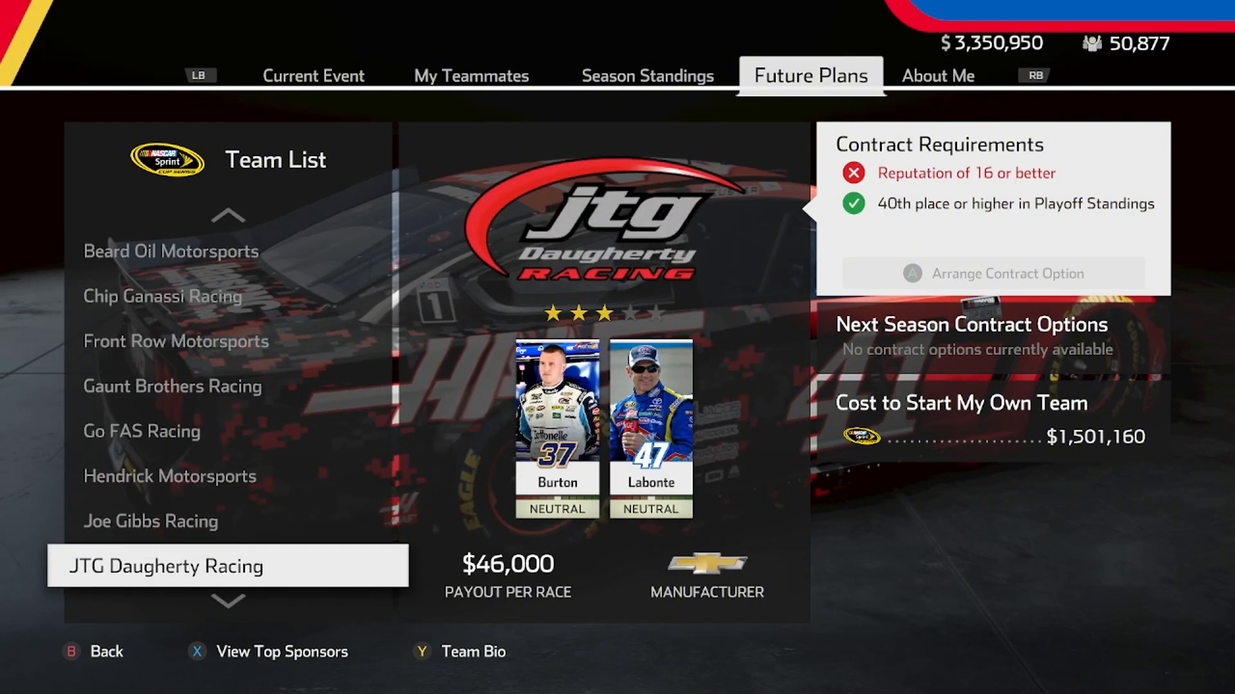
{"action": "key", "text": "Up"}
{"action": "key", "text": "Up"}
{"action": "key", "text": "Down"}
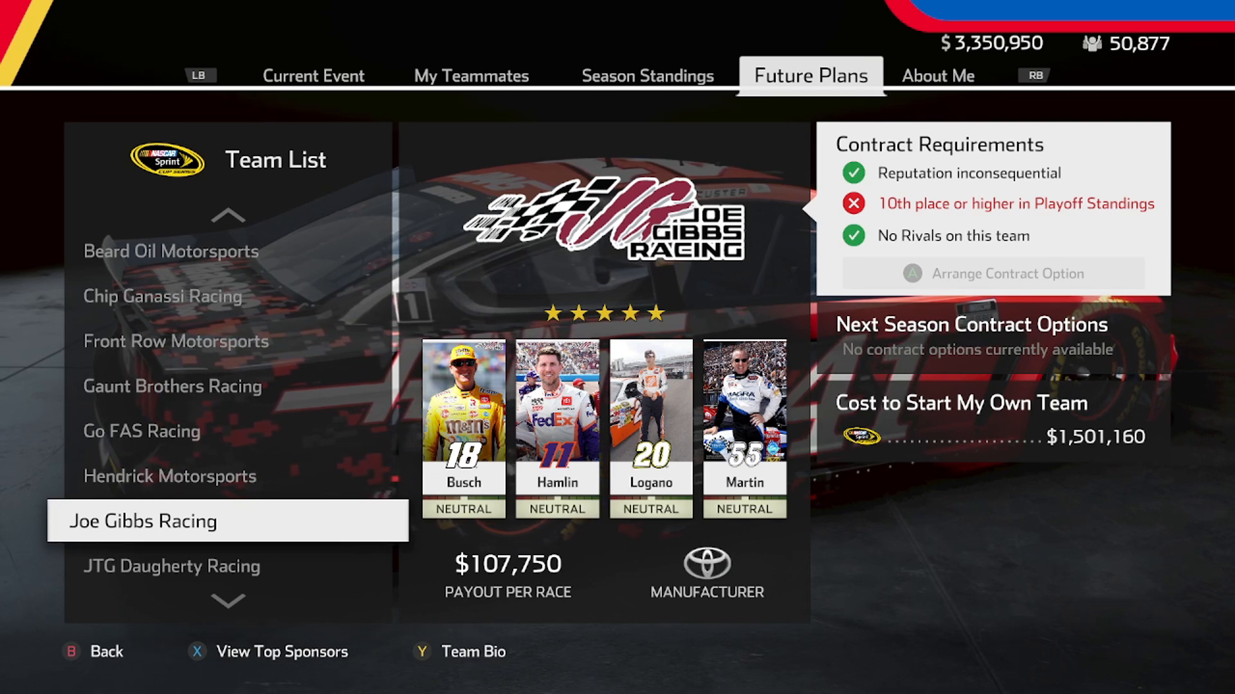
{"action": "key", "text": "super"}
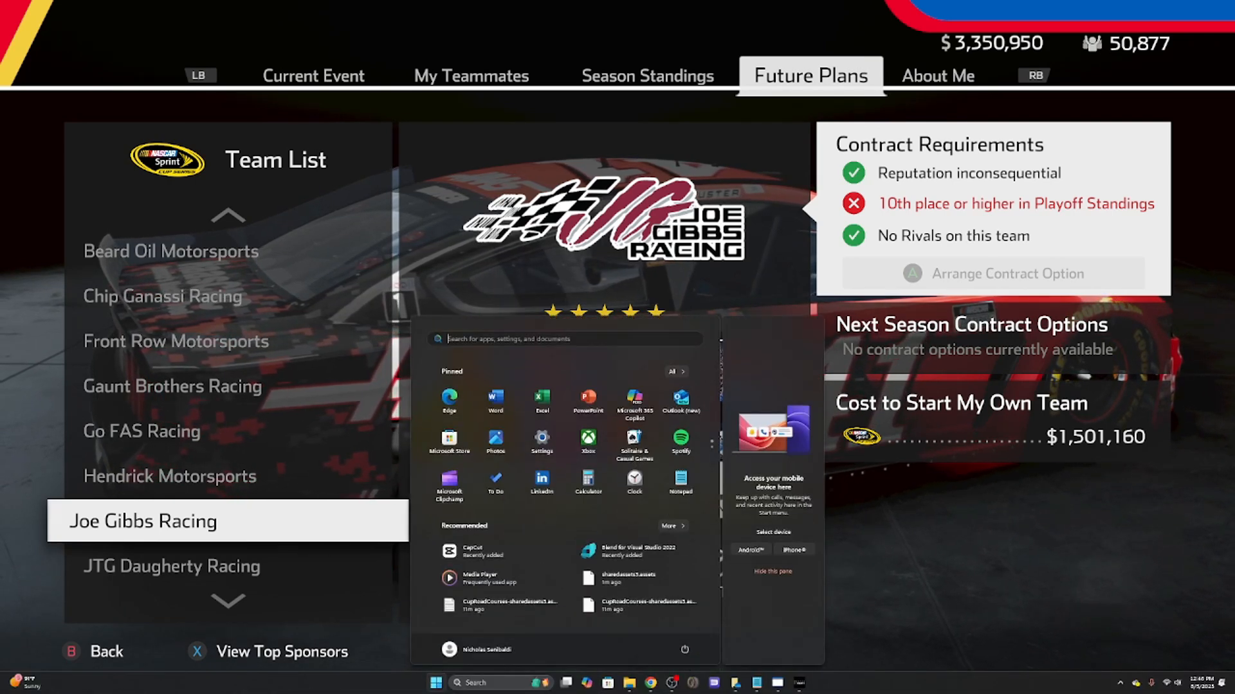
{"action": "left_click", "coordinate": [673, 683]}
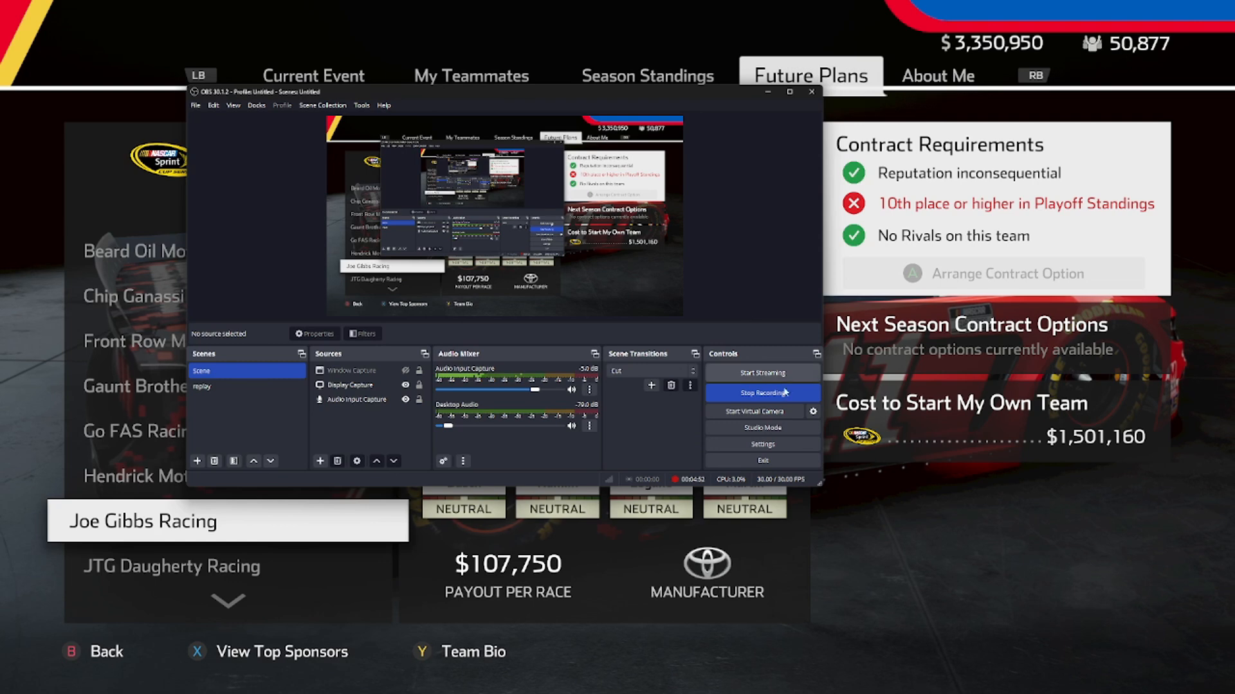
{"action": "left_click", "coordinate": [763, 393]}
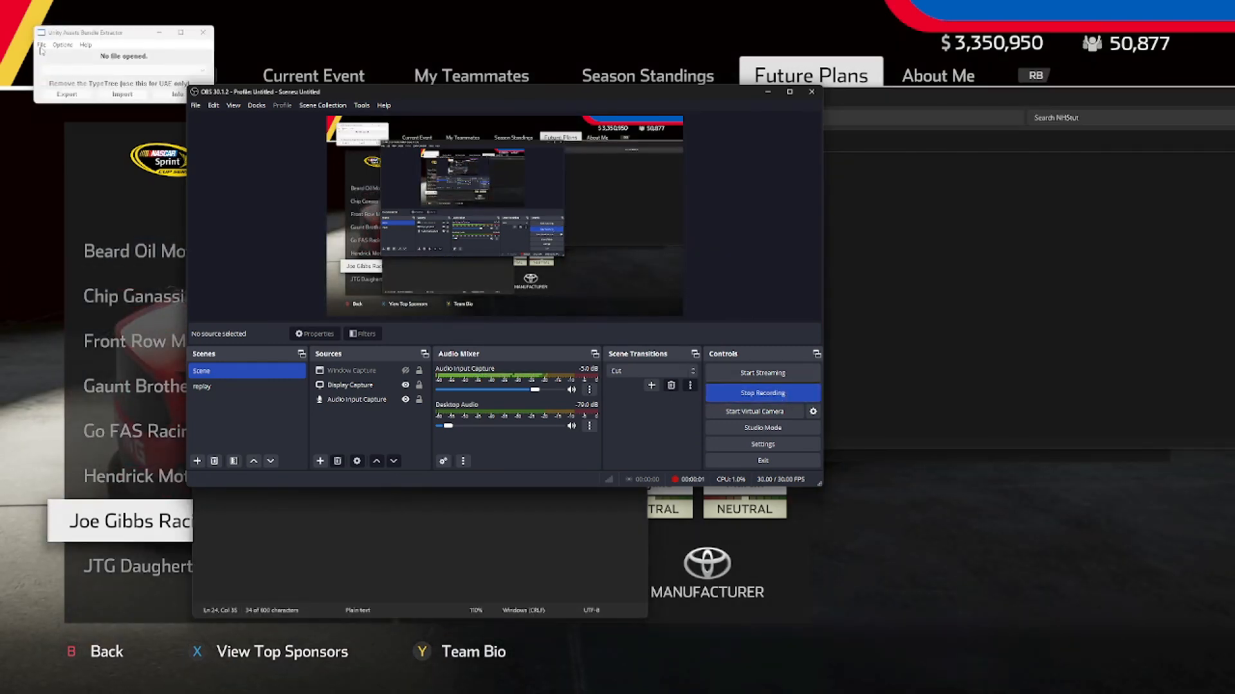
Switch to Unity Assets Bundle Extractor and open sharedassets134.assets from the NASCARHeat5_Data folder.
{"action": "left_click", "coordinate": [41, 46]}
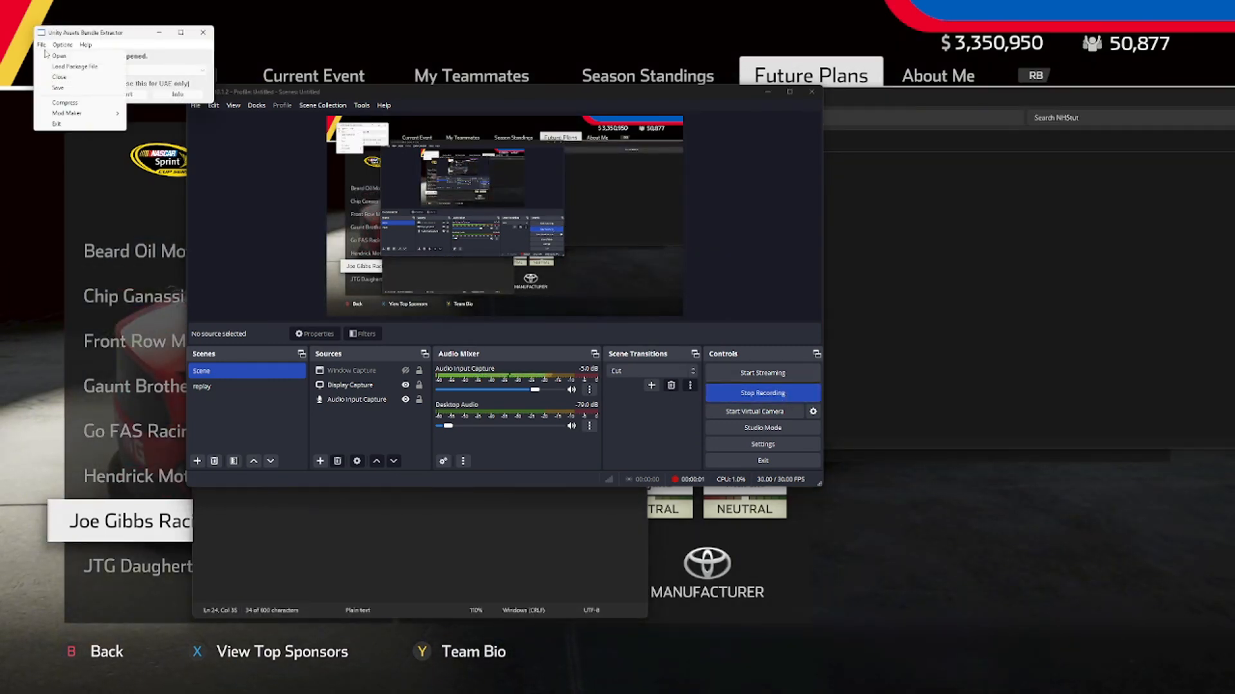
{"action": "left_click", "coordinate": [62, 56]}
{"action": "scroll", "coordinate": [189, 241], "scroll_direction": "down", "scroll_amount": 12}
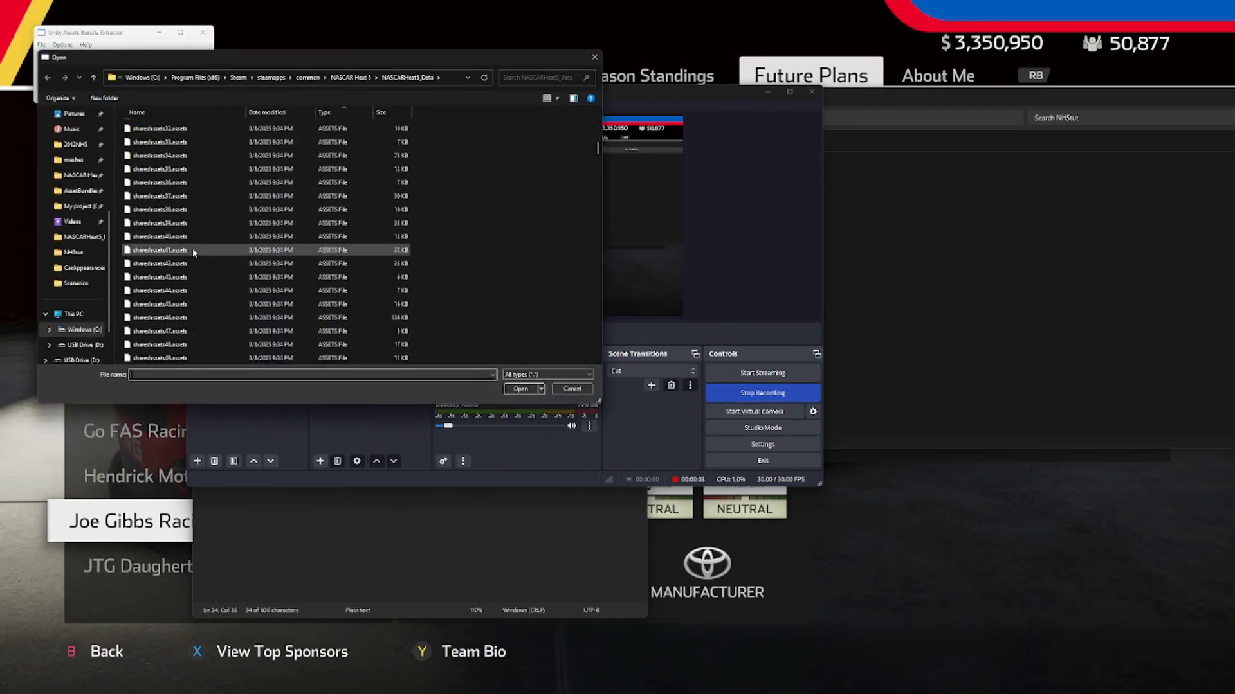
{"action": "left_click_drag", "start_coordinate": [598, 162], "coordinate": [600, 217]}
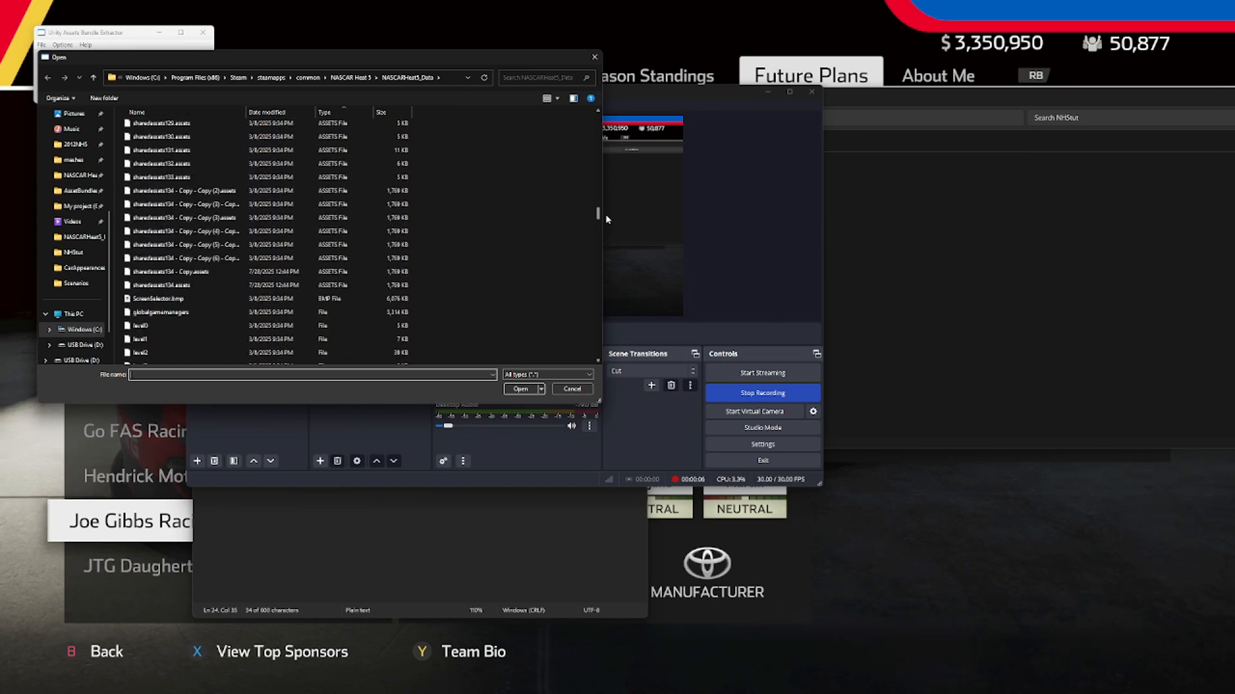
{"action": "double_click", "coordinate": [347, 285]}
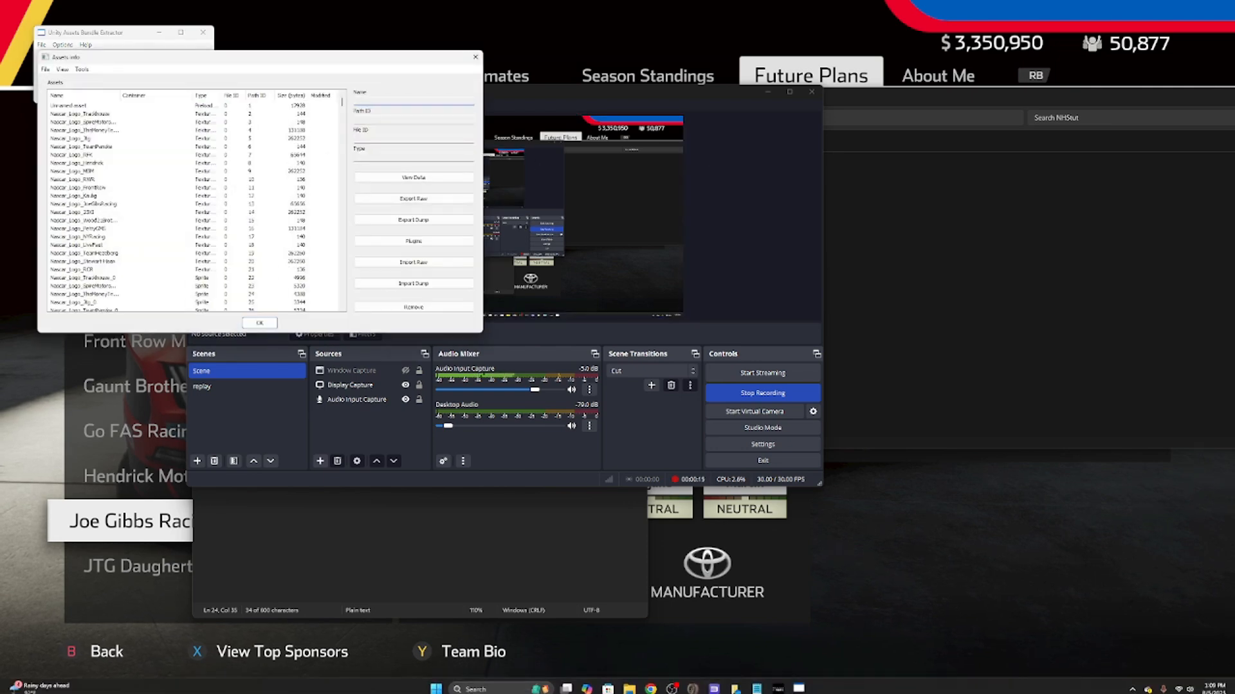
Close NASCAR Heat 5 and the extra open window, and dismiss the OneDrive deletion prompt without choosing an option.
{"action": "left_click", "coordinate": [781, 683]}
{"action": "right_click", "coordinate": [781, 683]}
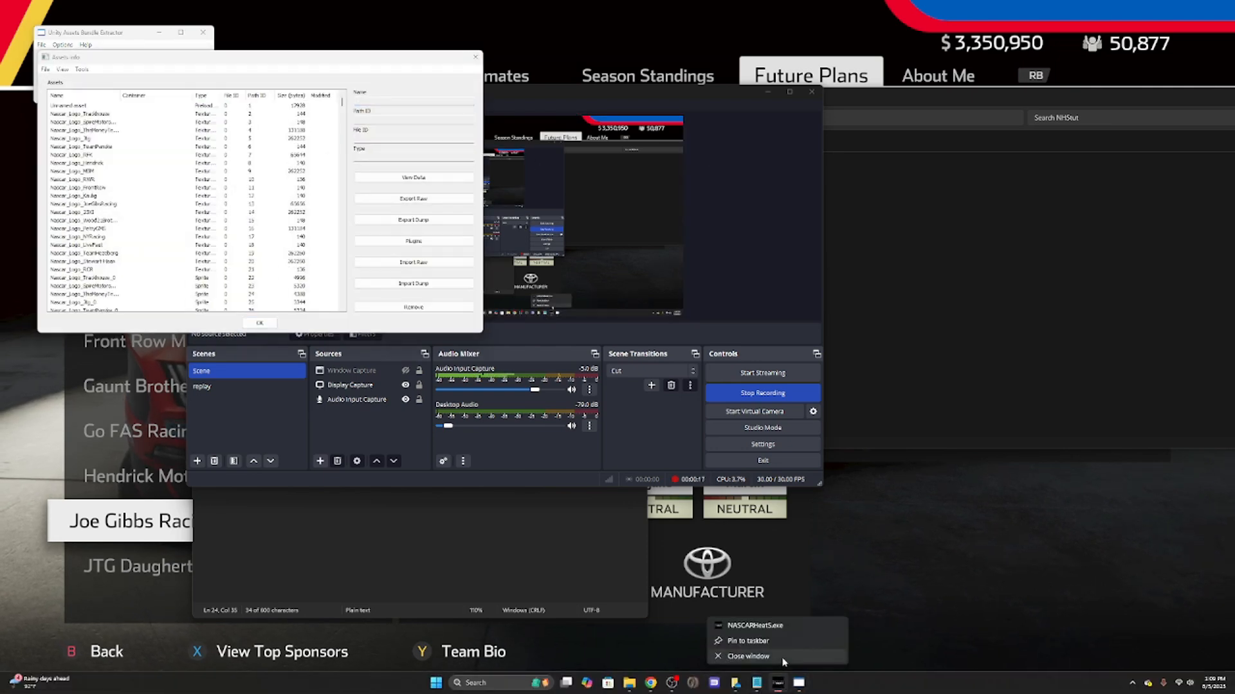
{"action": "left_click", "coordinate": [783, 660]}
{"action": "right_click", "coordinate": [735, 684]}
{"action": "left_click", "coordinate": [727, 660]}
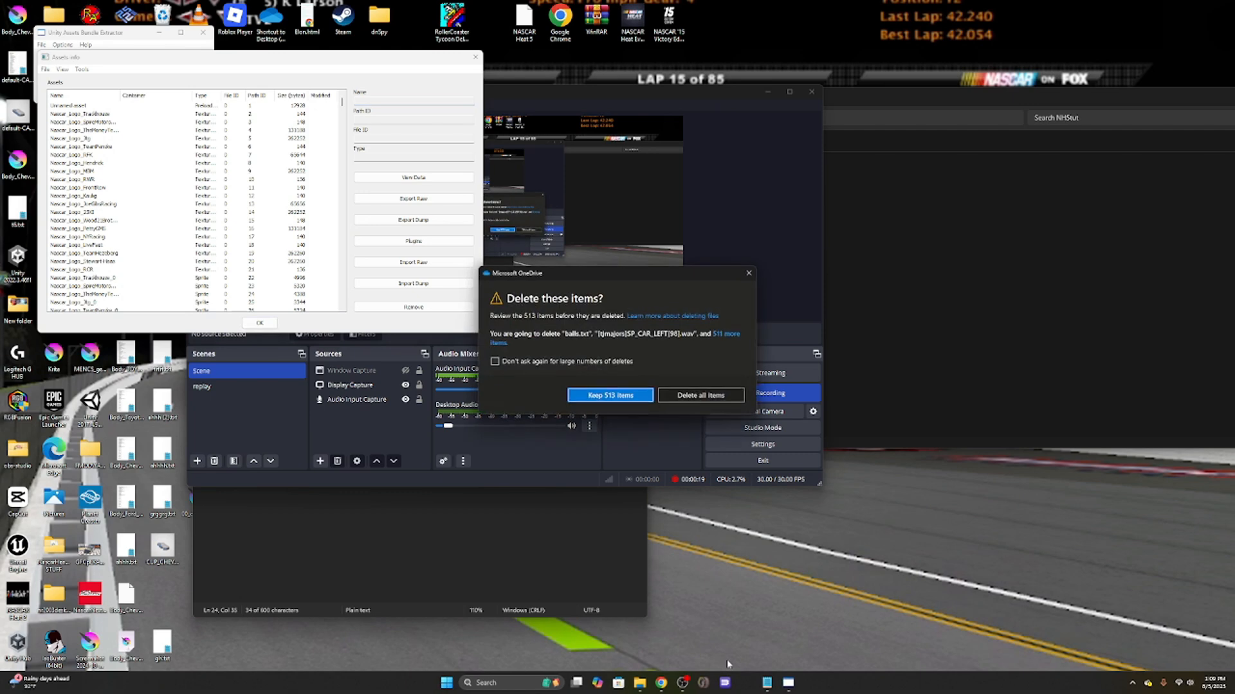
{"action": "left_click", "coordinate": [751, 272]}
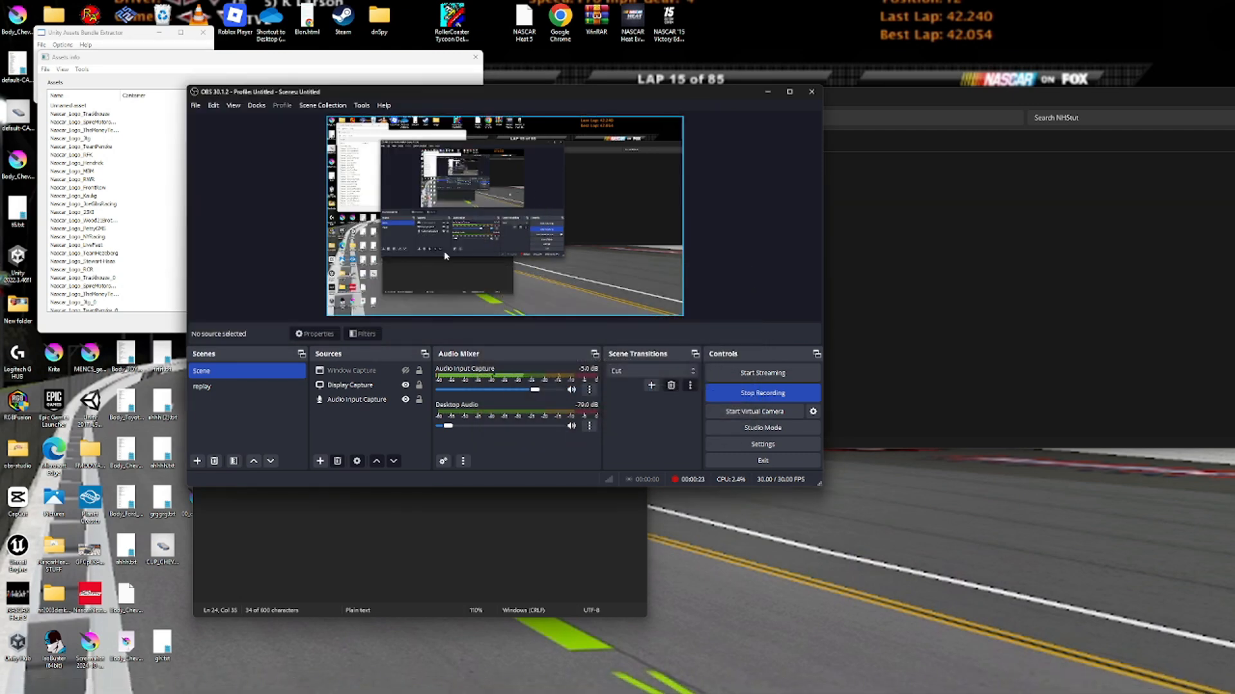
Sort the asset list by type and look through the MonoBehaviour entries with their full names shown.
{"action": "left_click", "coordinate": [80, 196]}
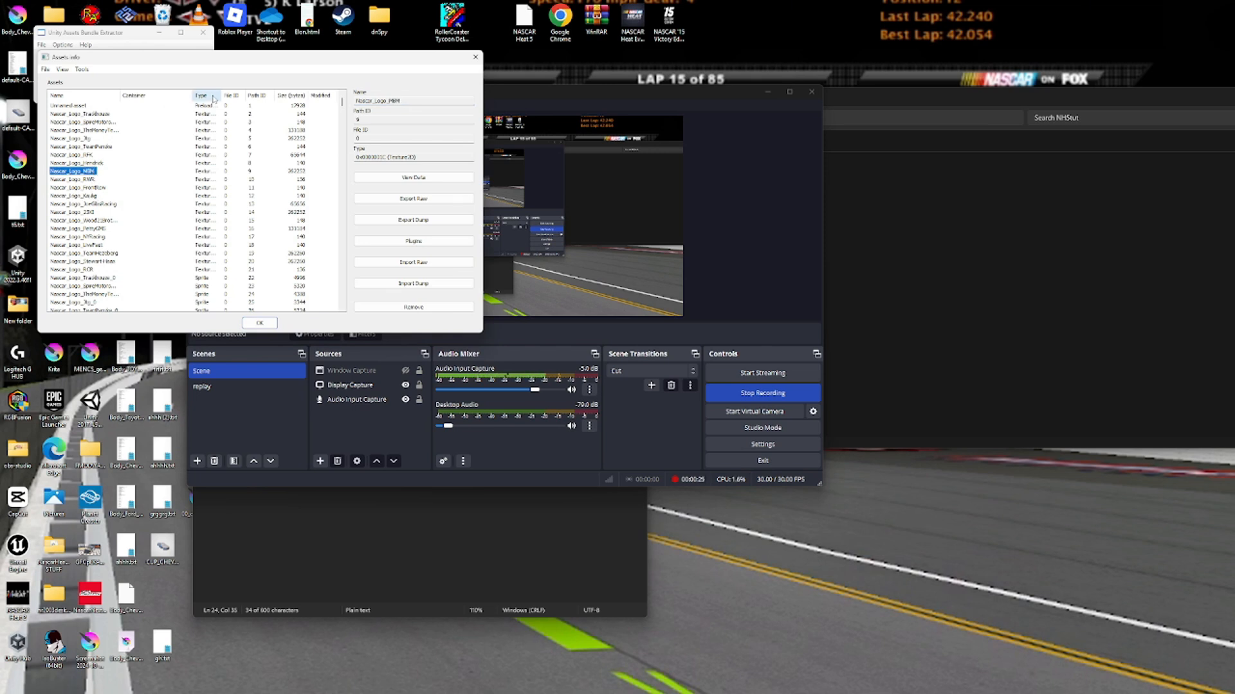
{"action": "left_click", "coordinate": [204, 96]}
{"action": "left_click", "coordinate": [88, 107]}
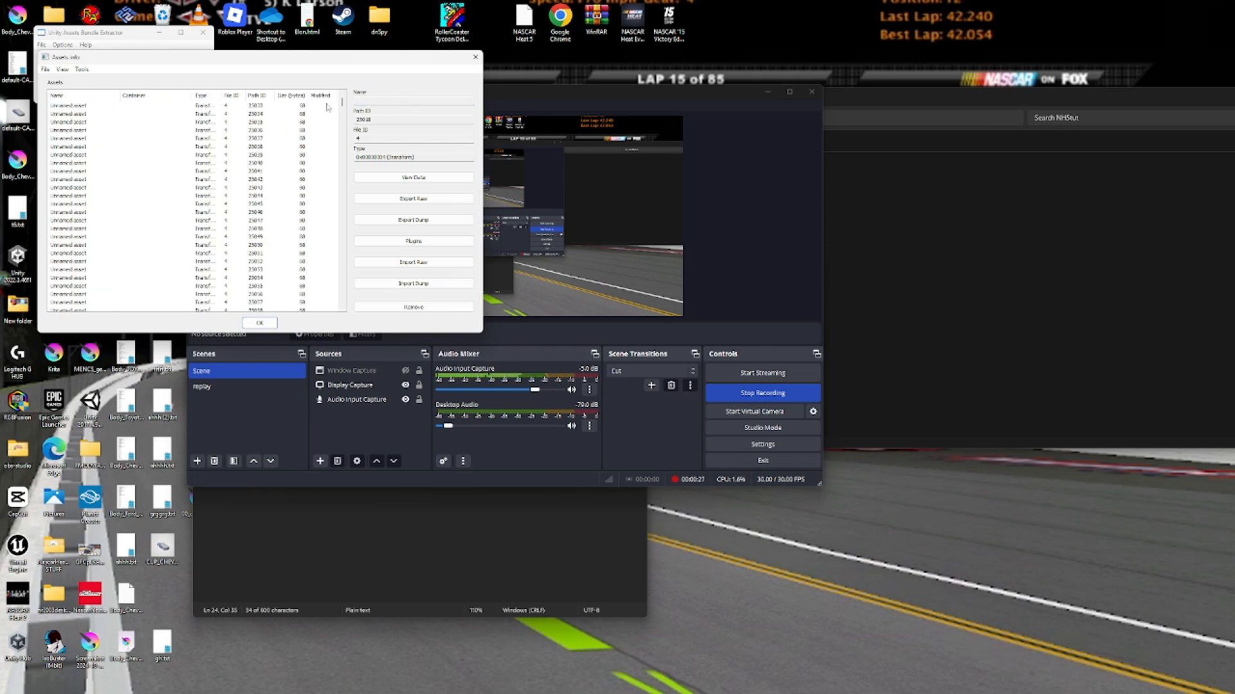
{"action": "left_click_drag", "start_coordinate": [343, 105], "coordinate": [368, 217]}
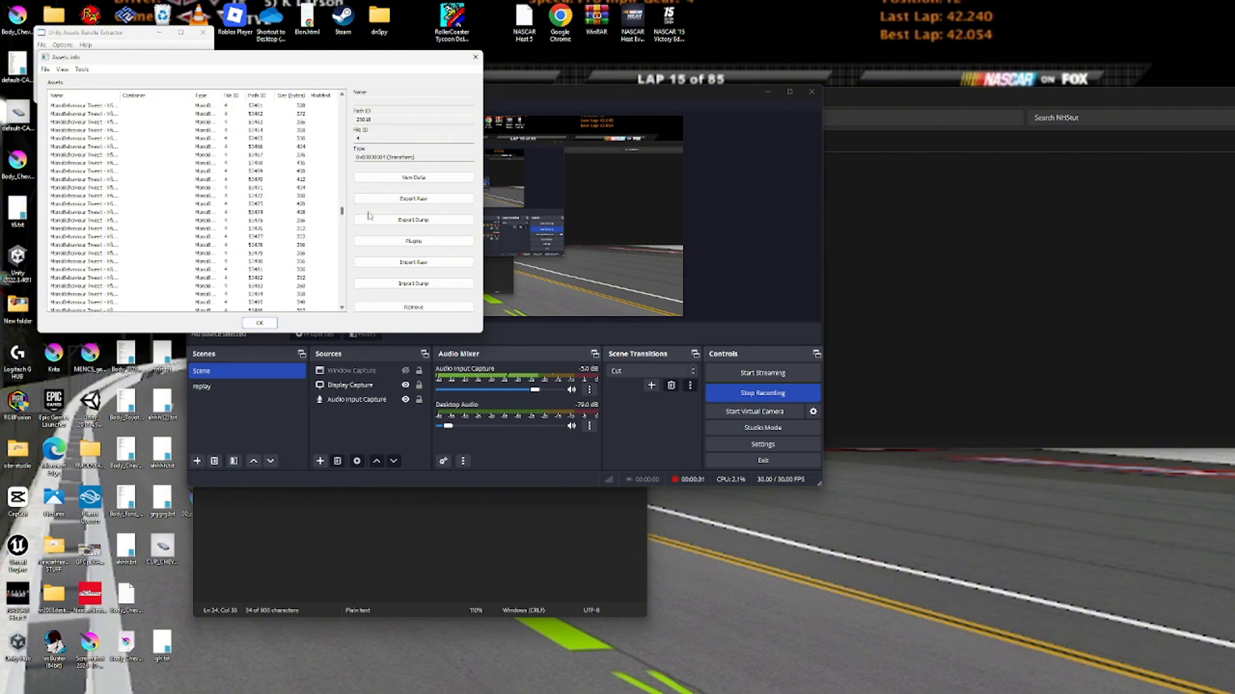
{"action": "left_click_drag", "start_coordinate": [120, 95], "coordinate": [237, 96]}
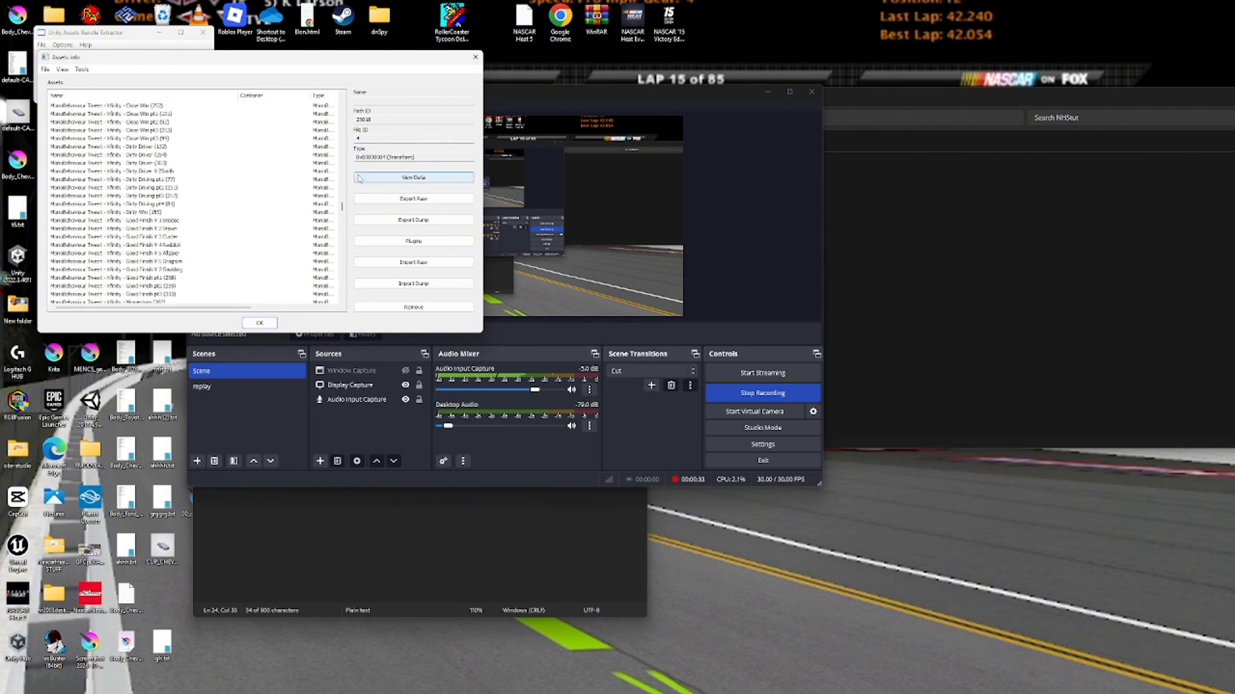
{"action": "scroll", "coordinate": [345, 162], "scroll_direction": "up", "scroll_amount": 5}
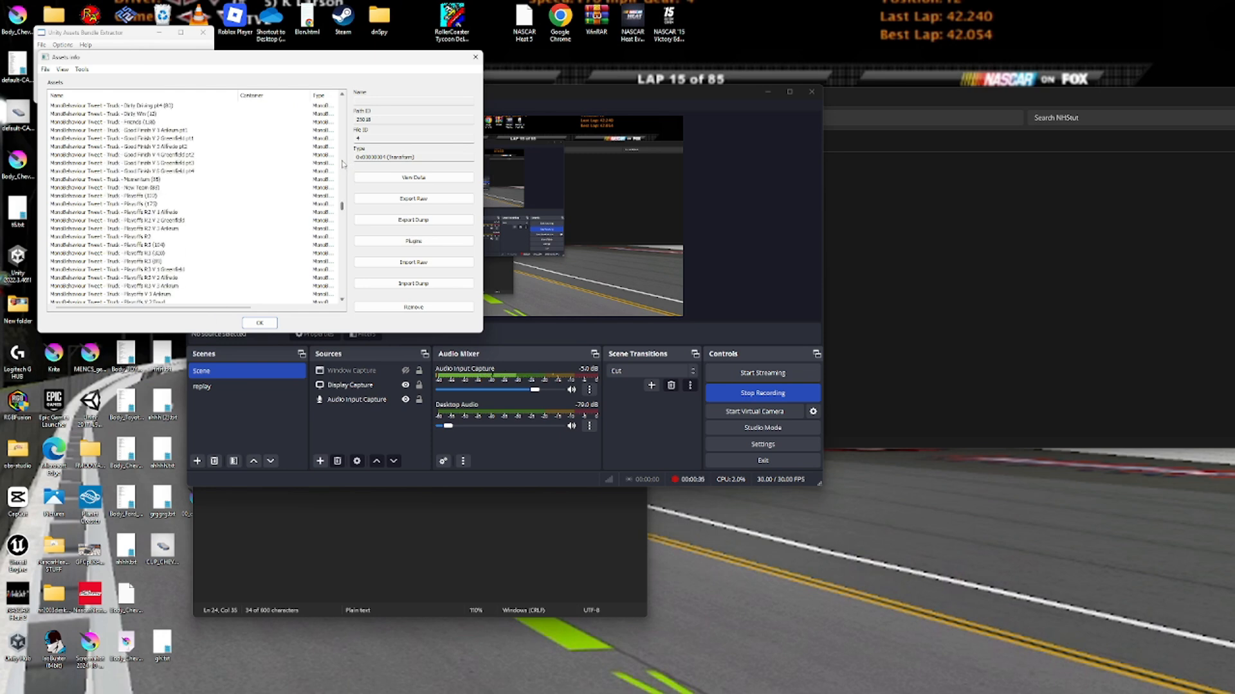
{"action": "scroll", "coordinate": [344, 163], "scroll_direction": "up", "scroll_amount": 5}
{"action": "left_click", "coordinate": [342, 161]}
{"action": "left_click", "coordinate": [338, 163]}
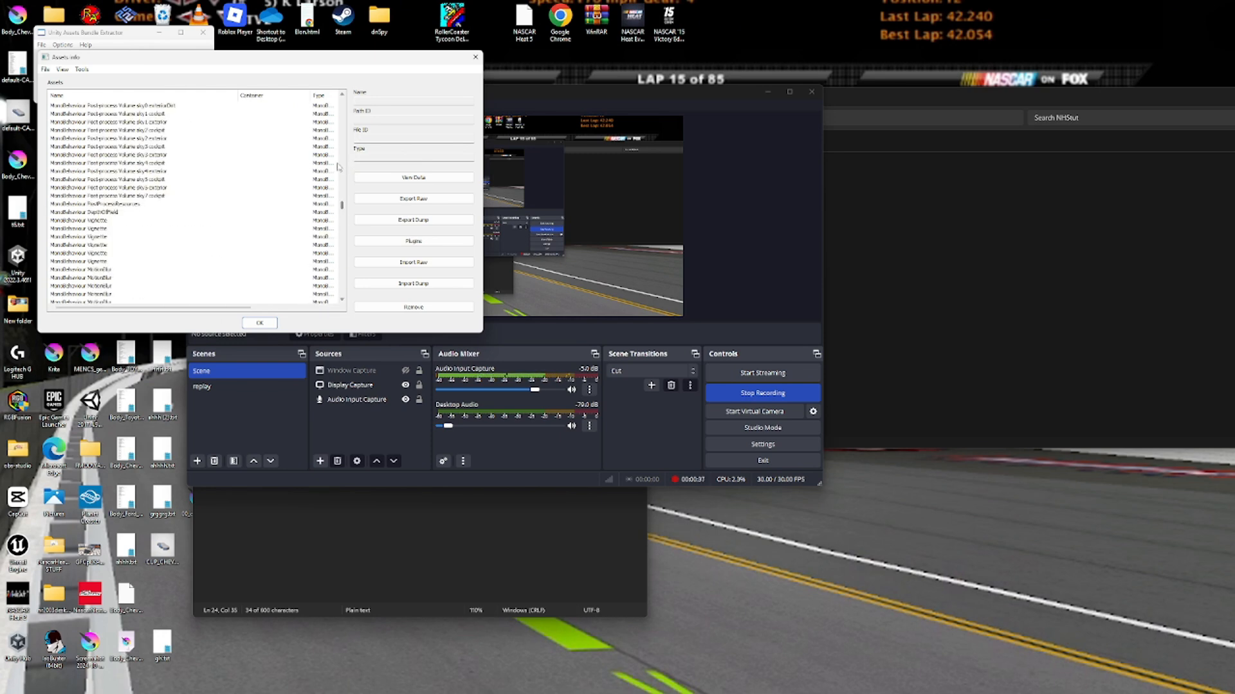
{"action": "left_click", "coordinate": [344, 162]}
{"action": "left_click", "coordinate": [344, 162]}
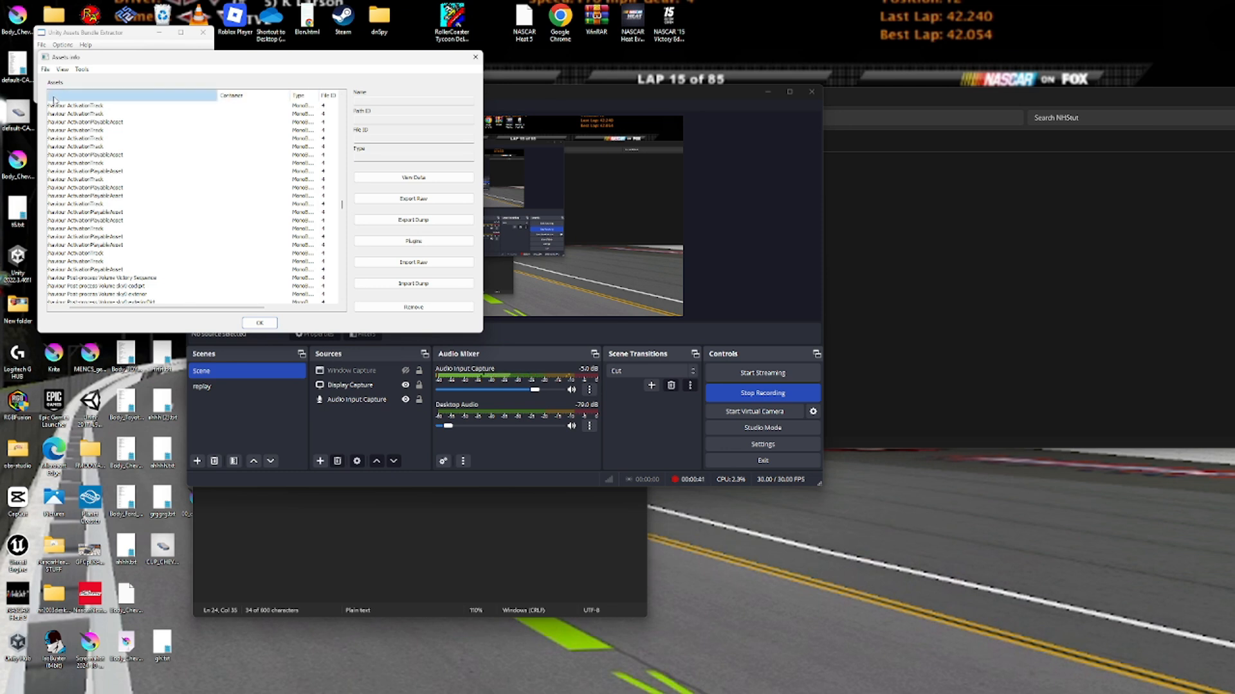
Sort the asset list by name and browse to the MonoBehaviour entries beginning with Cup.
{"action": "left_click", "coordinate": [58, 100]}
{"action": "left_click_drag", "start_coordinate": [217, 96], "coordinate": [88, 95]}
{"action": "scroll", "coordinate": [166, 129], "scroll_direction": "down", "scroll_amount": 9}
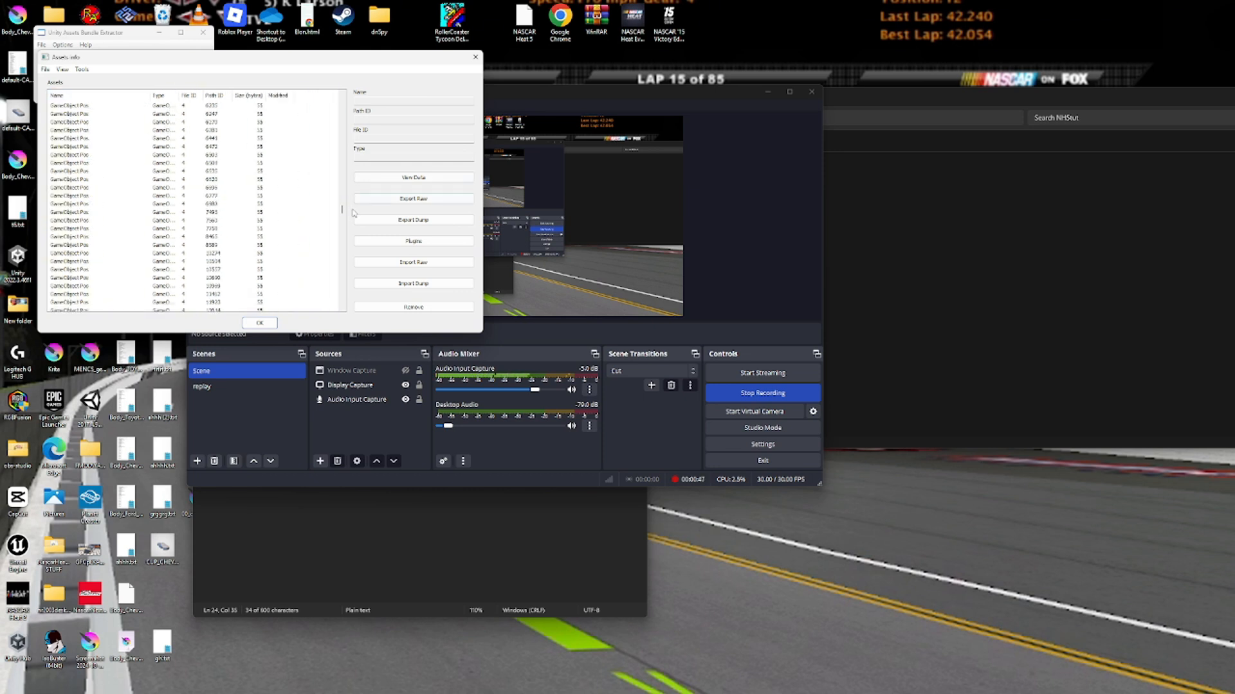
{"action": "left_click_drag", "start_coordinate": [343, 209], "coordinate": [332, 138]}
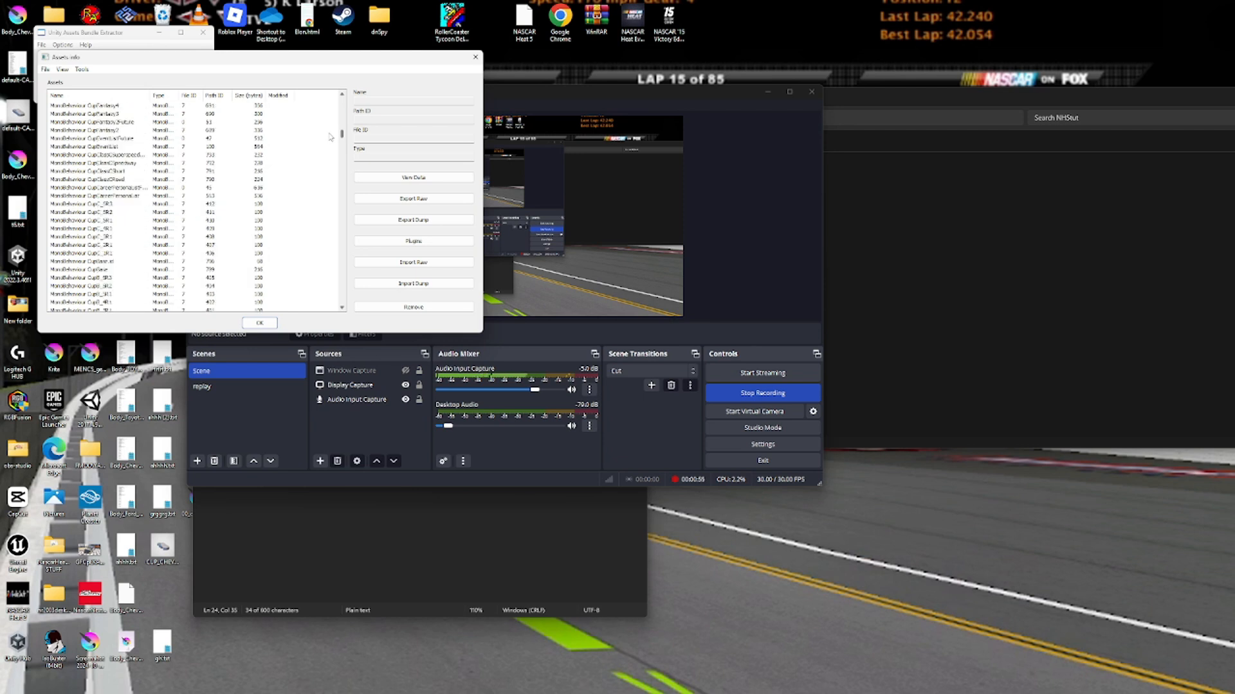
{"action": "scroll", "coordinate": [280, 154], "scroll_direction": "down", "scroll_amount": 10}
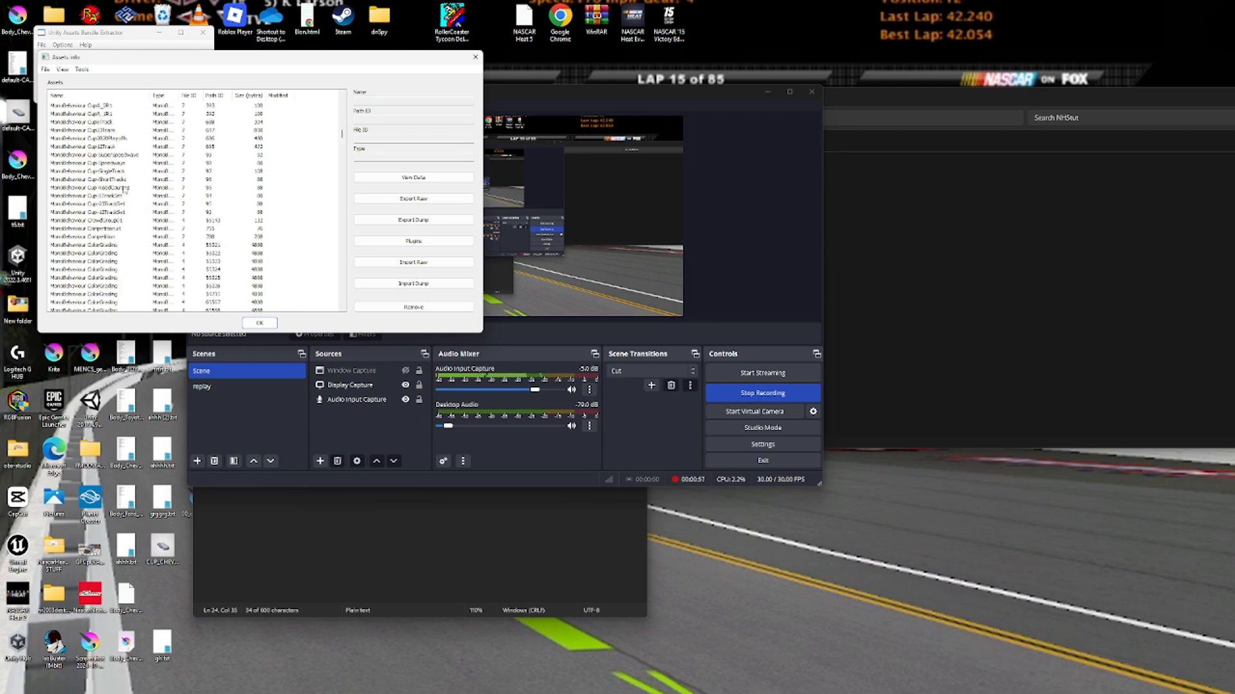
{"action": "scroll", "coordinate": [128, 185], "scroll_direction": "up", "scroll_amount": 9}
{"action": "scroll", "coordinate": [128, 185], "scroll_direction": "down", "scroll_amount": 6}
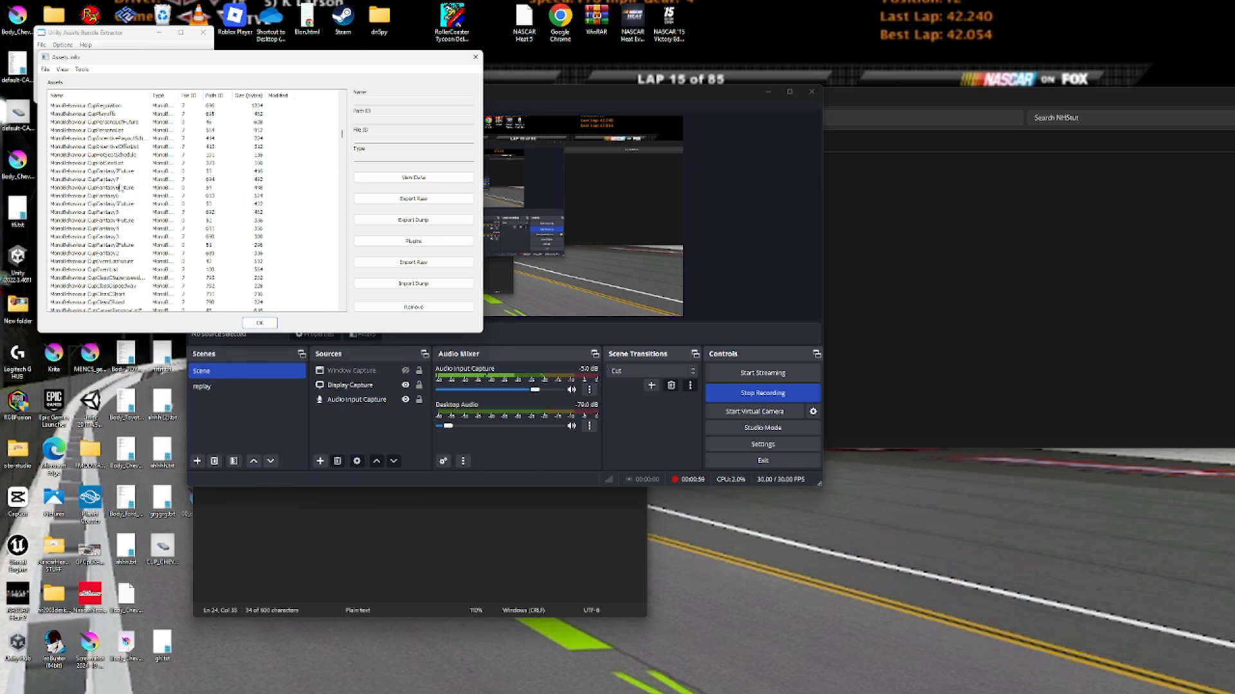
{"action": "scroll", "coordinate": [175, 246], "scroll_direction": "down", "scroll_amount": 4}
{"action": "scroll", "coordinate": [175, 246], "scroll_direction": "down", "scroll_amount": 3}
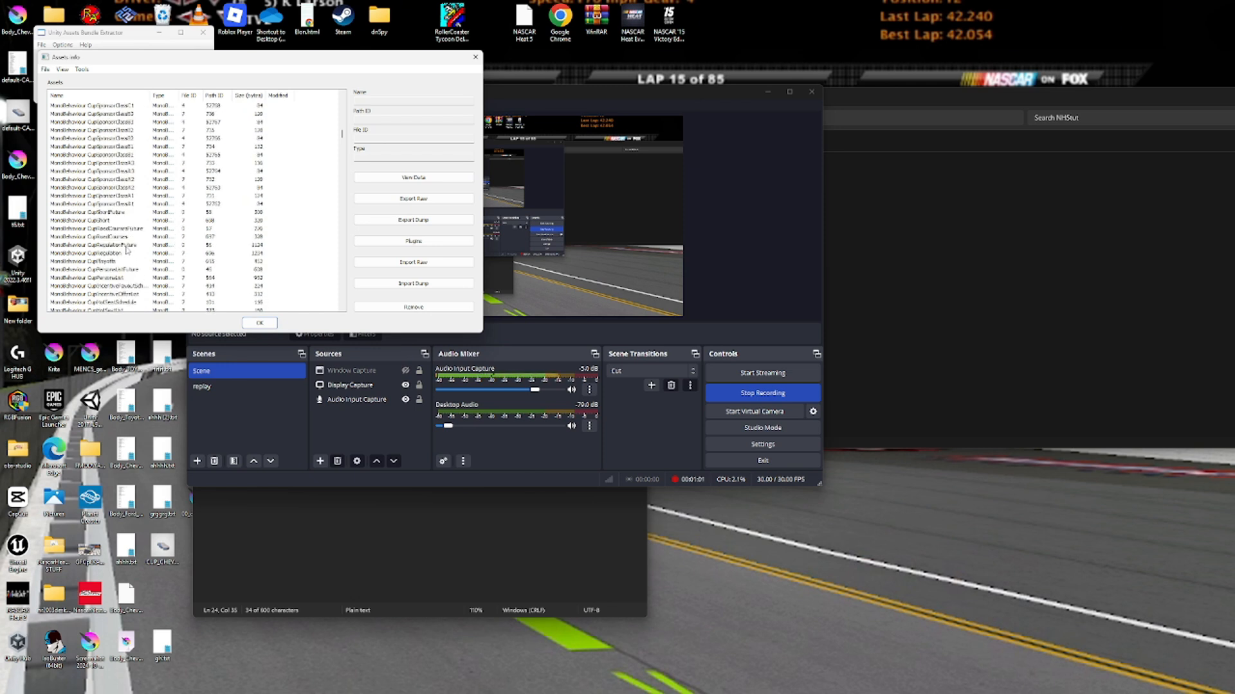
Check the Cup MonoBehaviour entries from the persona lists and CupRegulationFuture through to the Cup_BeardOilRacing team assets.
{"action": "left_click", "coordinate": [126, 246]}
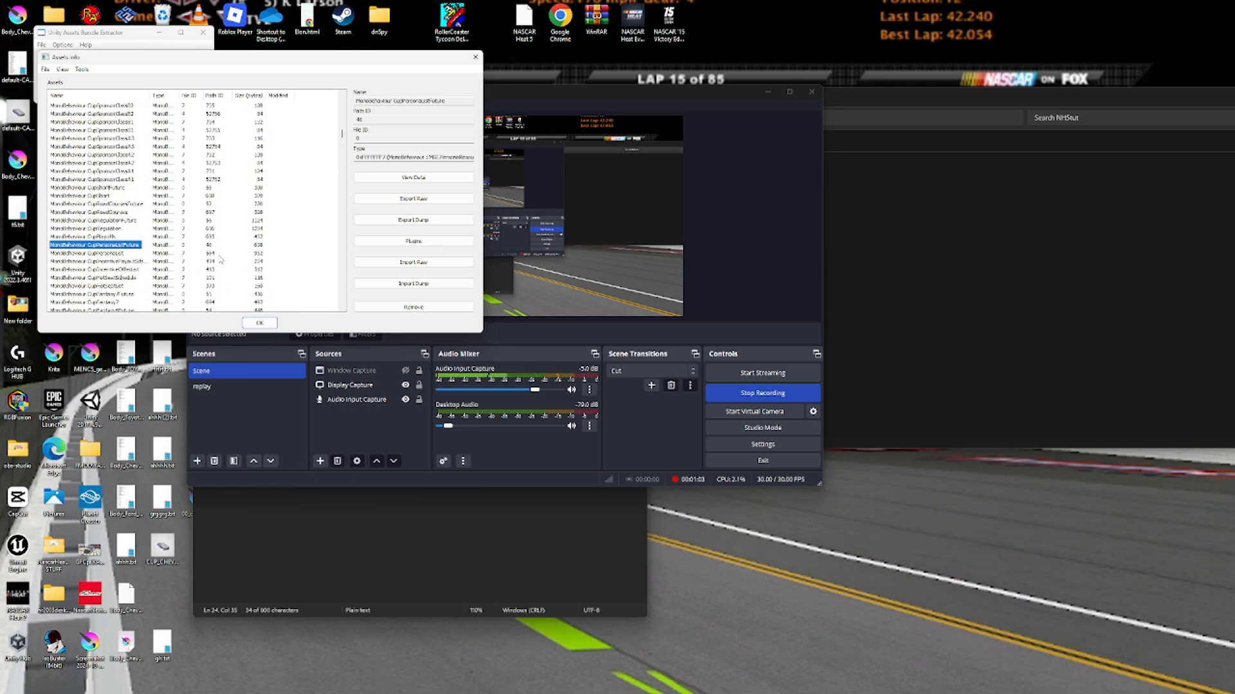
{"action": "left_click", "coordinate": [111, 254]}
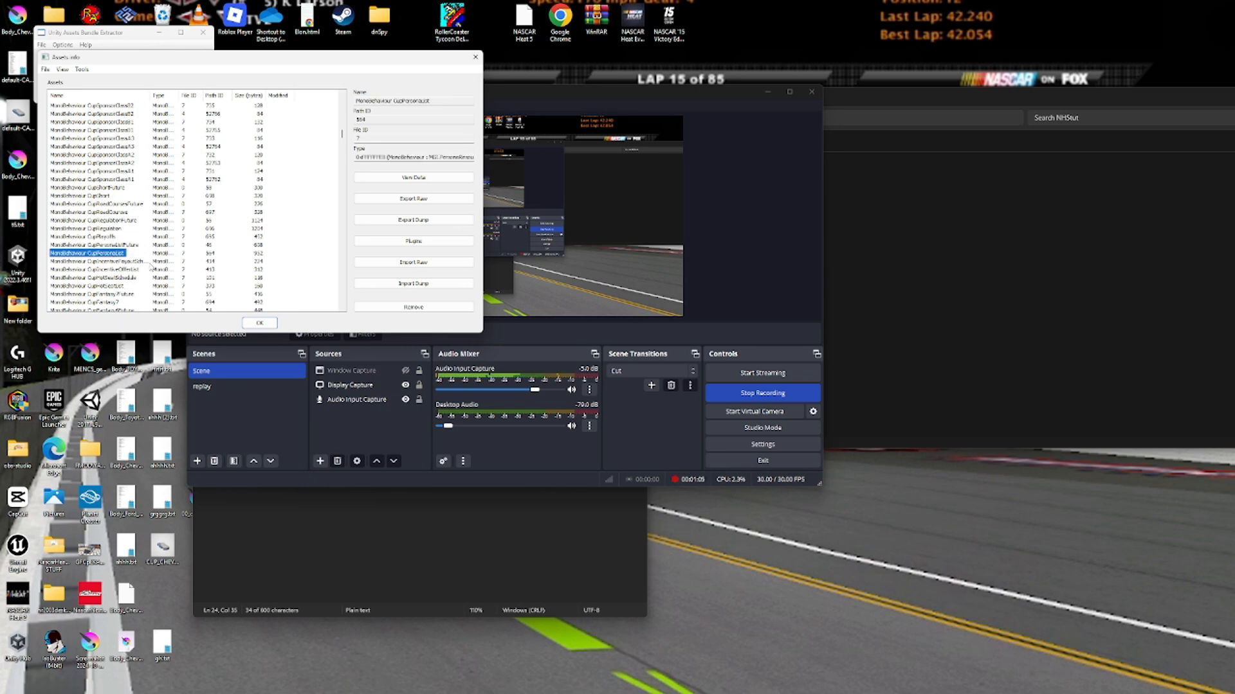
{"action": "left_click", "coordinate": [118, 263]}
{"action": "scroll", "coordinate": [133, 278], "scroll_direction": "down", "scroll_amount": 2}
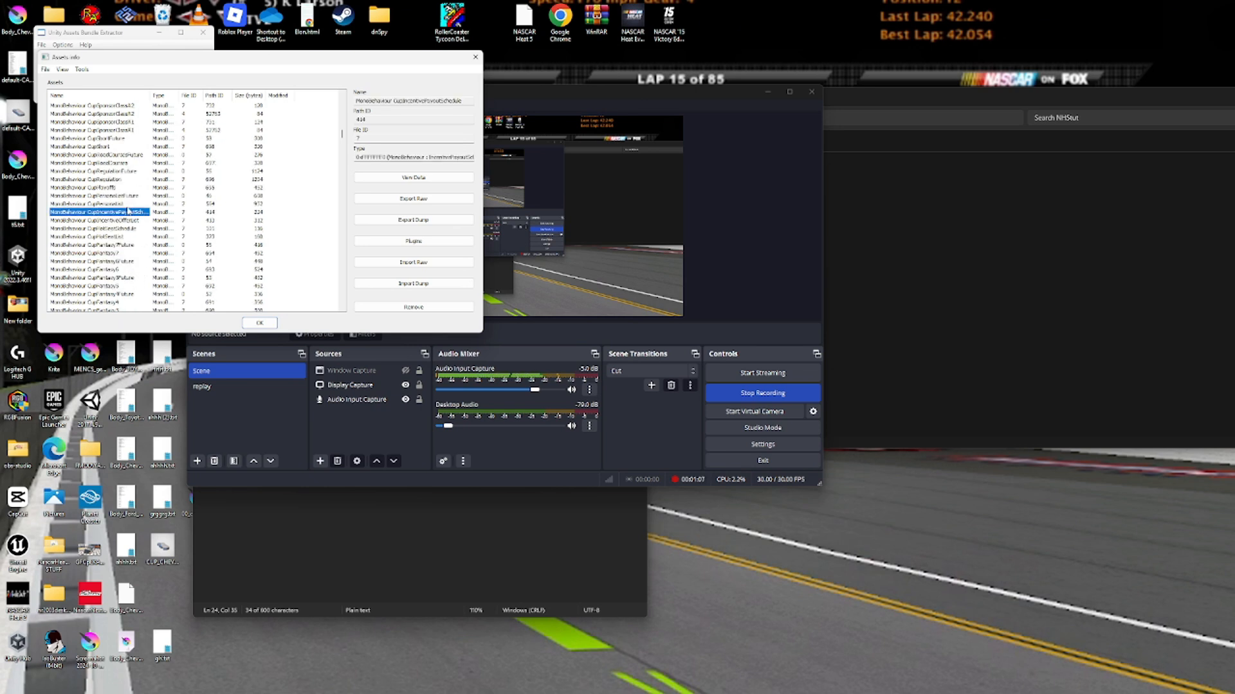
{"action": "left_click", "coordinate": [125, 180]}
{"action": "left_click", "coordinate": [126, 171]}
{"action": "scroll", "coordinate": [147, 178], "scroll_direction": "up", "scroll_amount": 6}
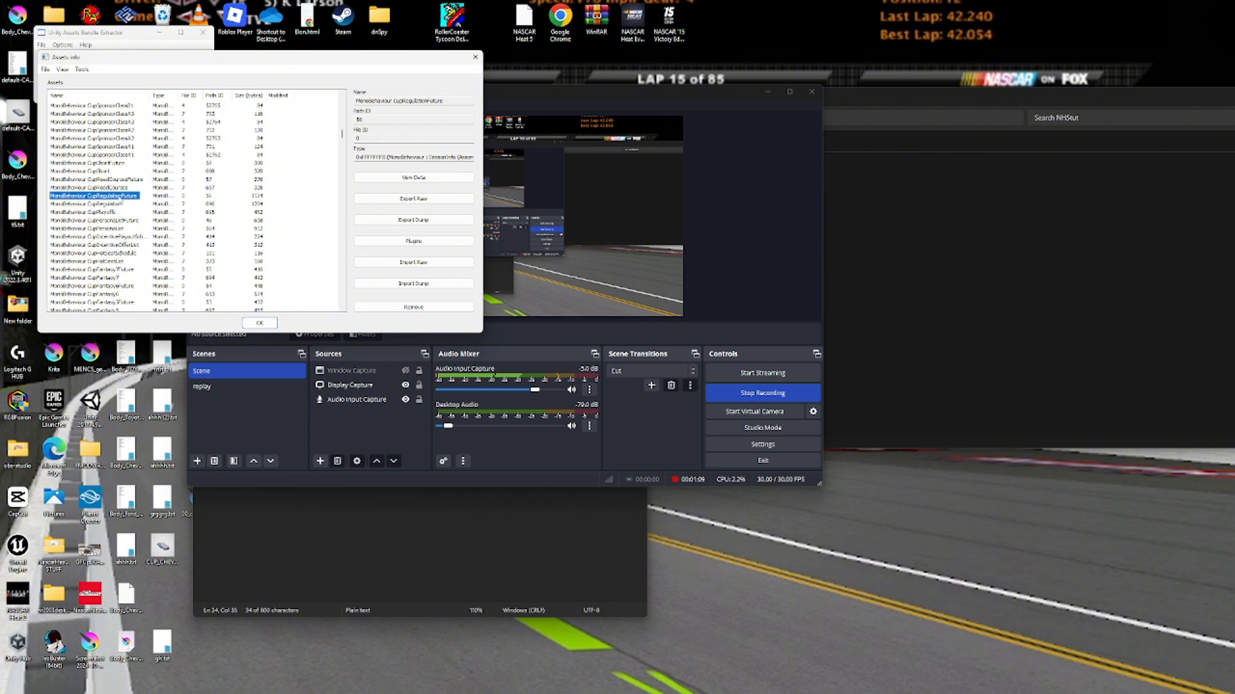
{"action": "scroll", "coordinate": [129, 241], "scroll_direction": "up", "scroll_amount": 10}
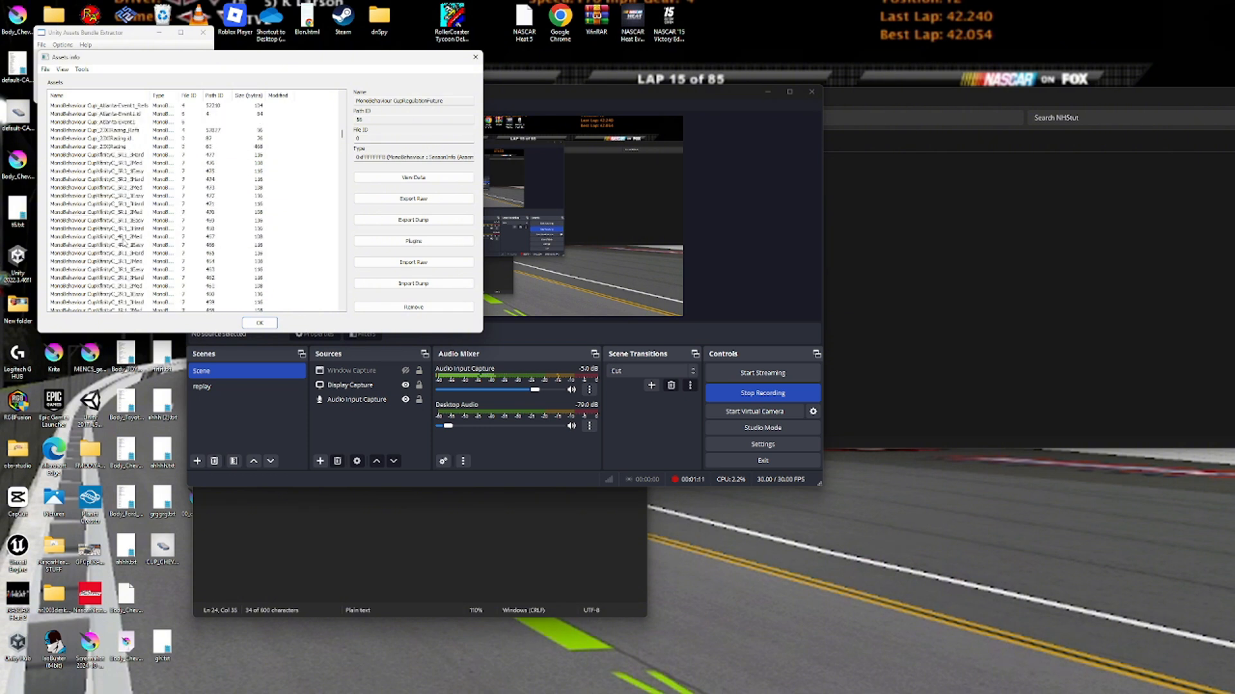
{"action": "left_click", "coordinate": [137, 221]}
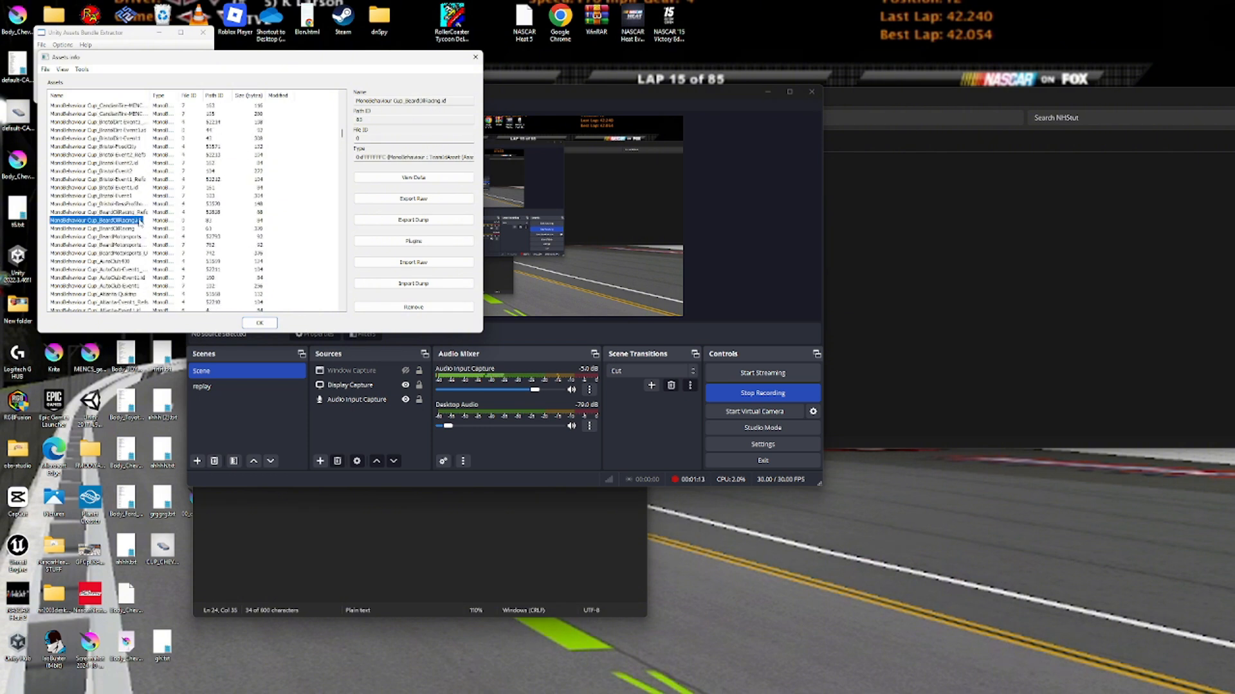
{"action": "left_click", "coordinate": [134, 237]}
{"action": "left_click", "coordinate": [134, 221]}
{"action": "left_click", "coordinate": [132, 229]}
Start a dump export of the Cup_GermainRacing_Refs MonoBehaviour, agreeing to retrieve the additional type information.
{"action": "scroll", "coordinate": [132, 236], "scroll_direction": "up", "scroll_amount": 10}
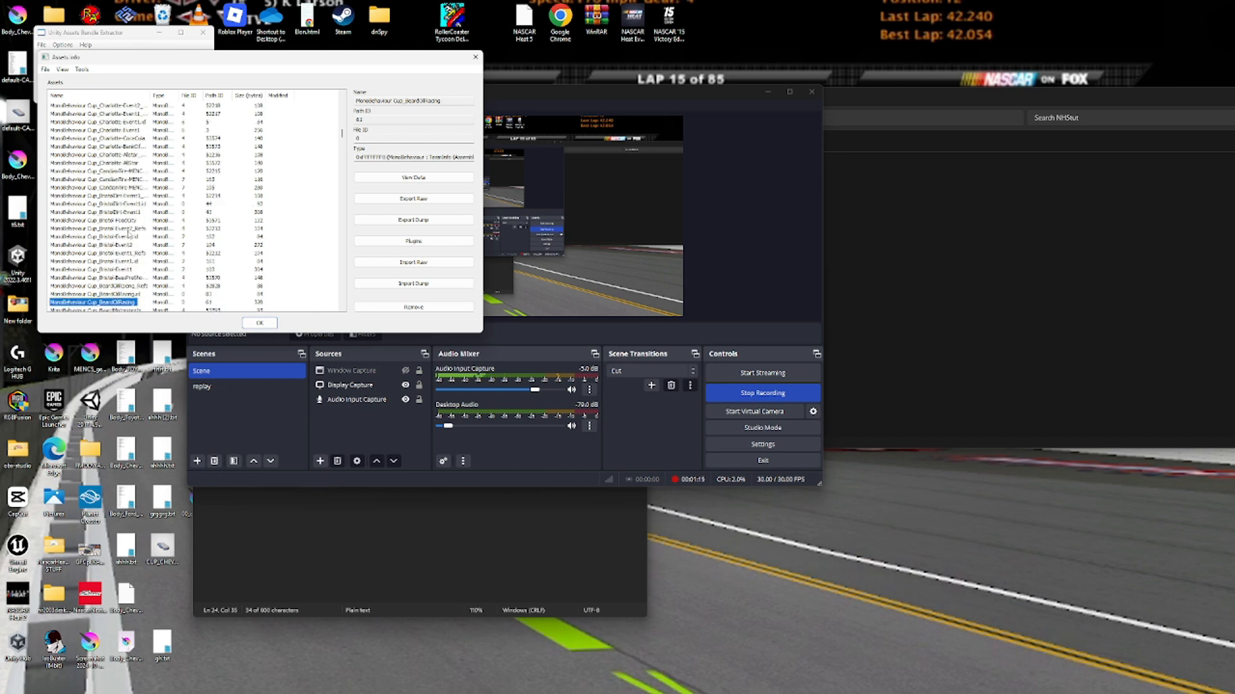
{"action": "scroll", "coordinate": [177, 203], "scroll_direction": "down", "scroll_amount": 8}
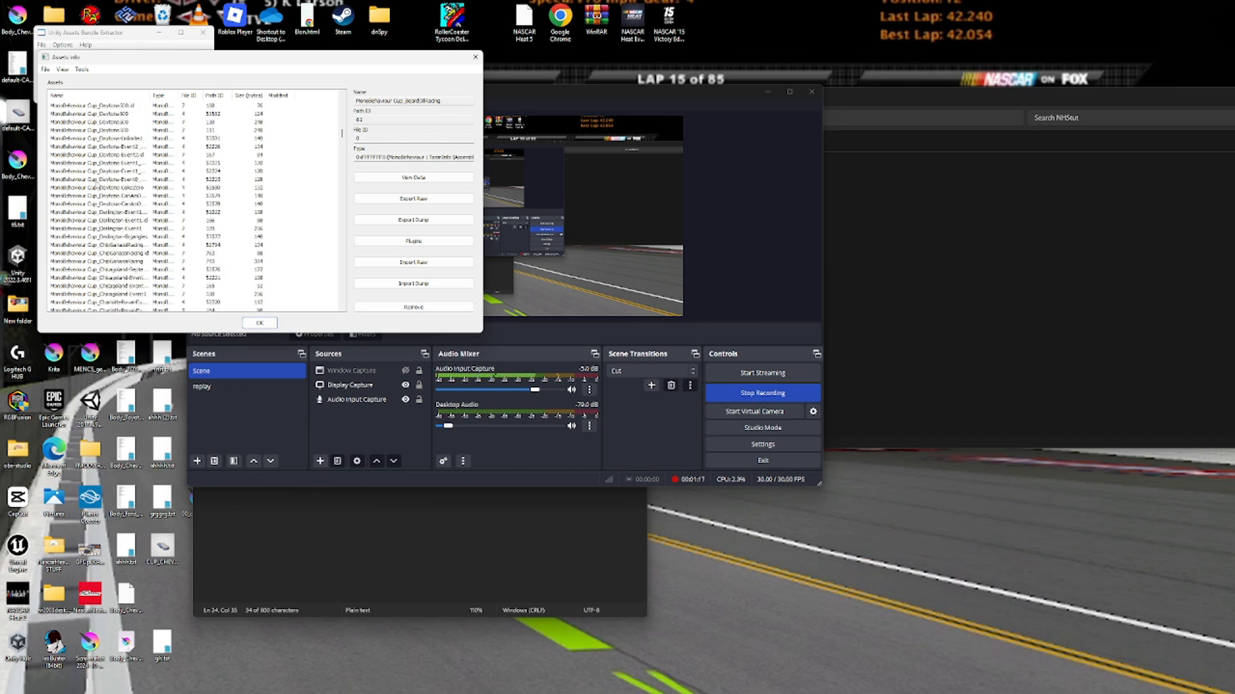
{"action": "scroll", "coordinate": [191, 223], "scroll_direction": "down", "scroll_amount": 5}
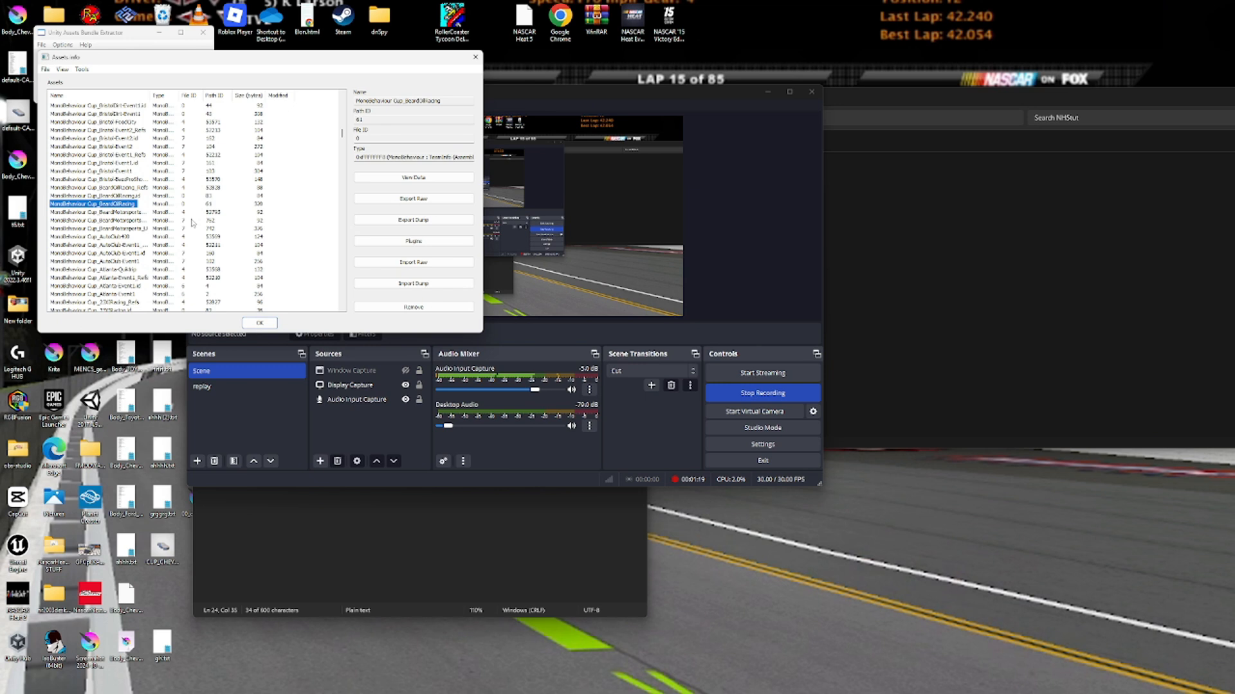
{"action": "scroll", "coordinate": [162, 229], "scroll_direction": "up", "scroll_amount": 12}
{"action": "scroll", "coordinate": [146, 227], "scroll_direction": "up", "scroll_amount": 7}
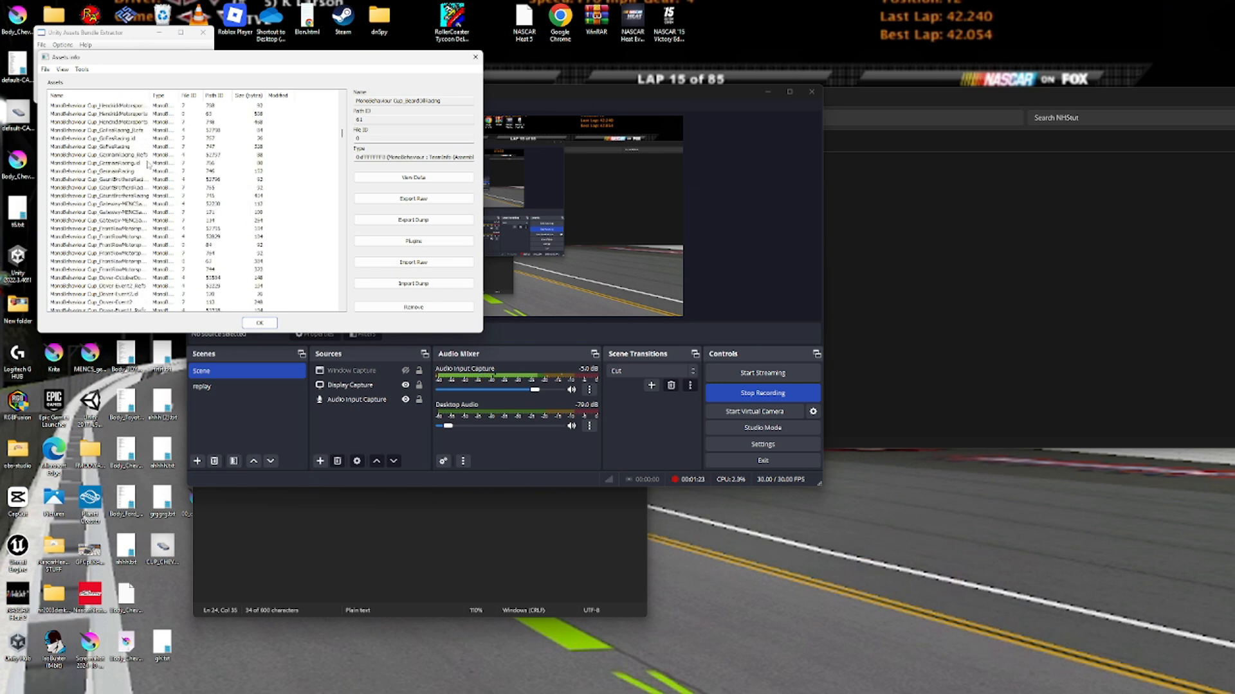
{"action": "left_click", "coordinate": [147, 155]}
{"action": "left_click", "coordinate": [406, 222]}
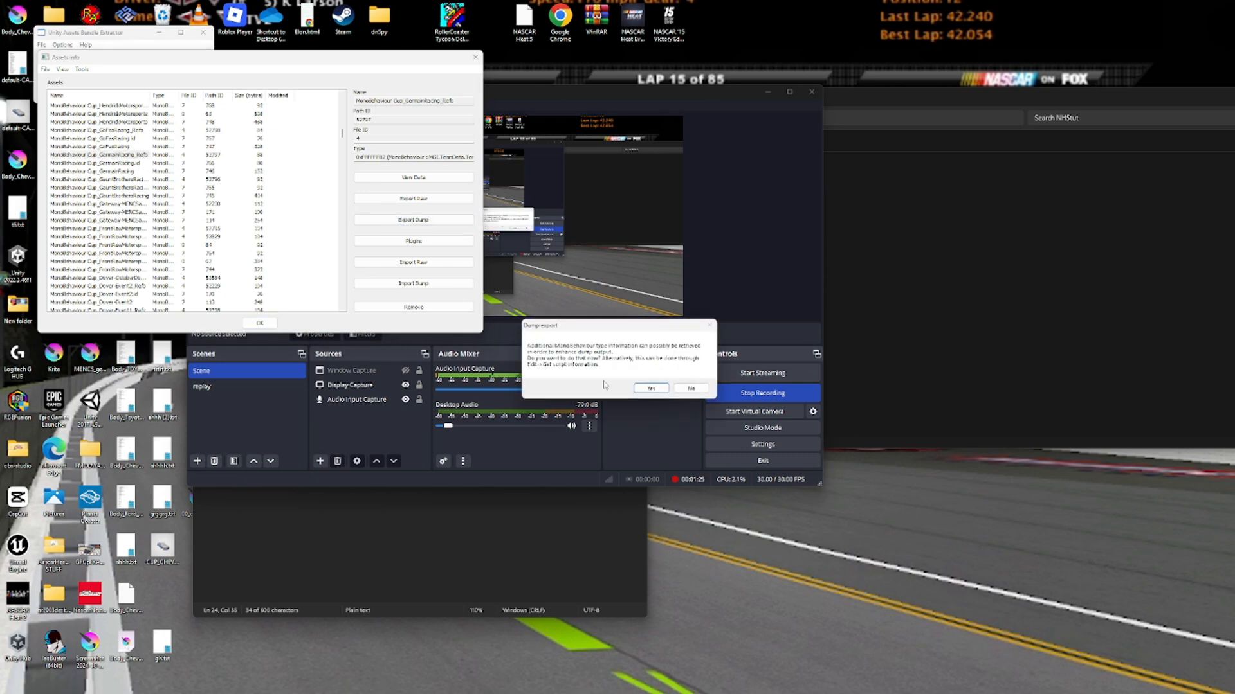
{"action": "left_click", "coordinate": [651, 388]}
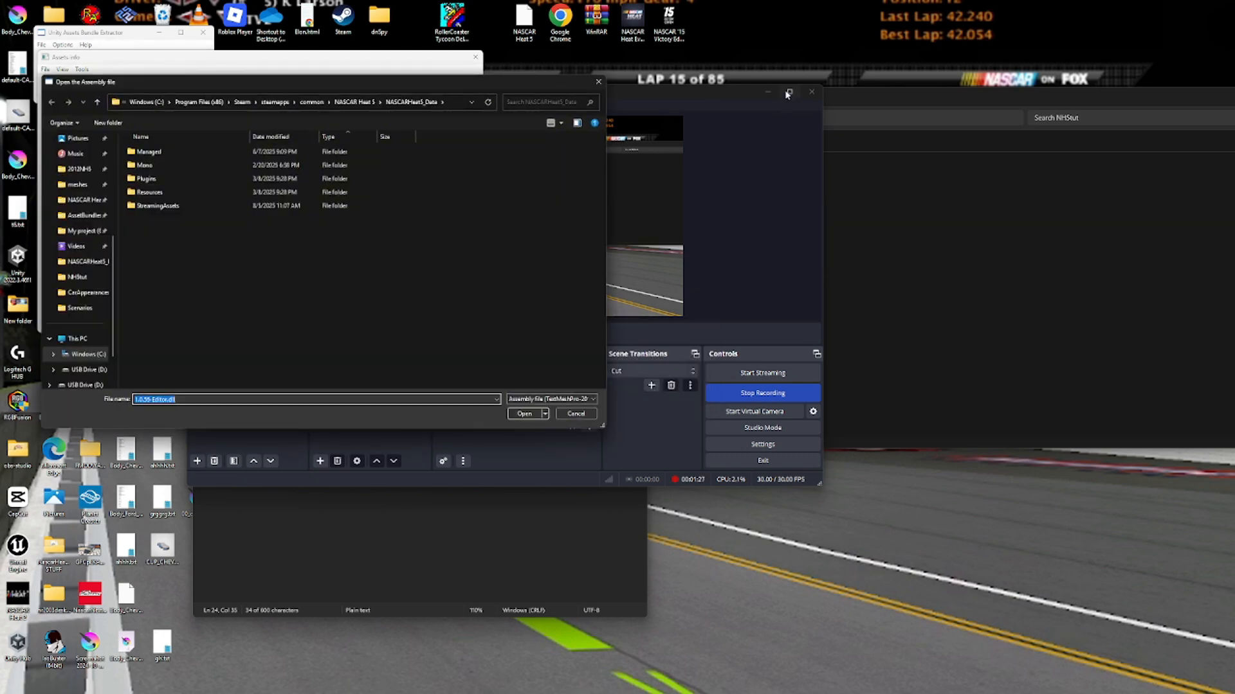
Skip the requested assembly files and save the Cup_GermainRacing_Refs text dump in the NHStut folder.
{"action": "left_click", "coordinate": [770, 95]}
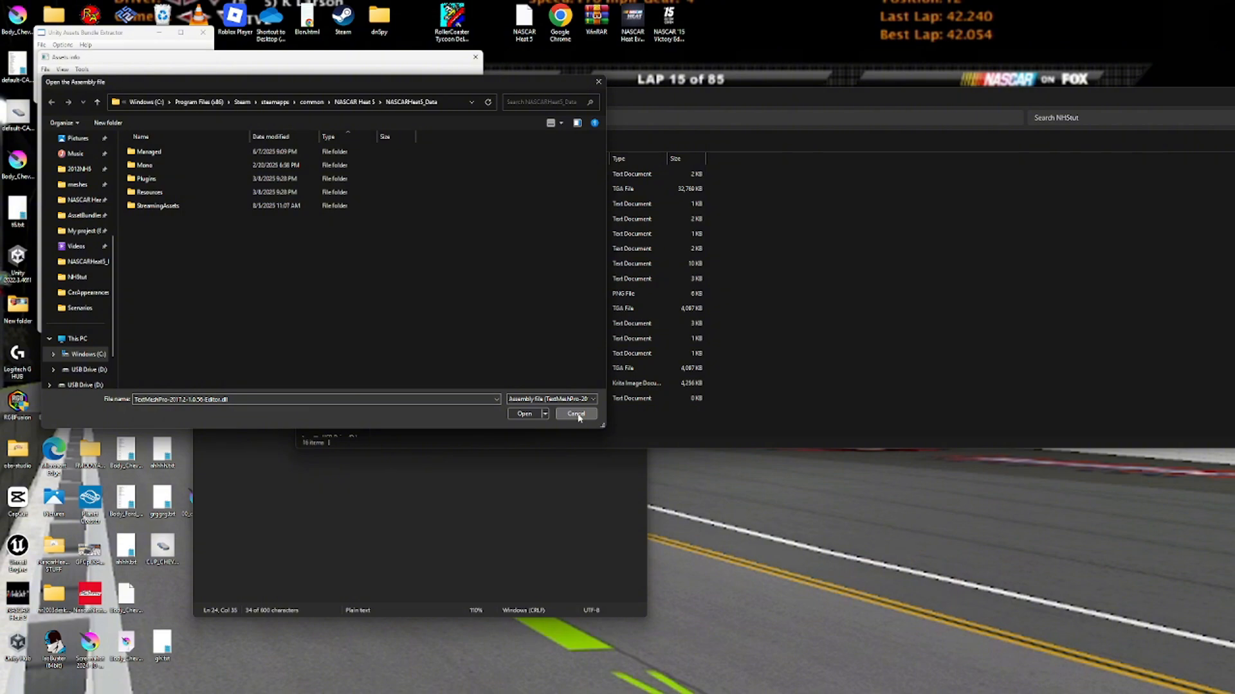
{"action": "left_click", "coordinate": [575, 415]}
{"action": "left_click", "coordinate": [577, 416]}
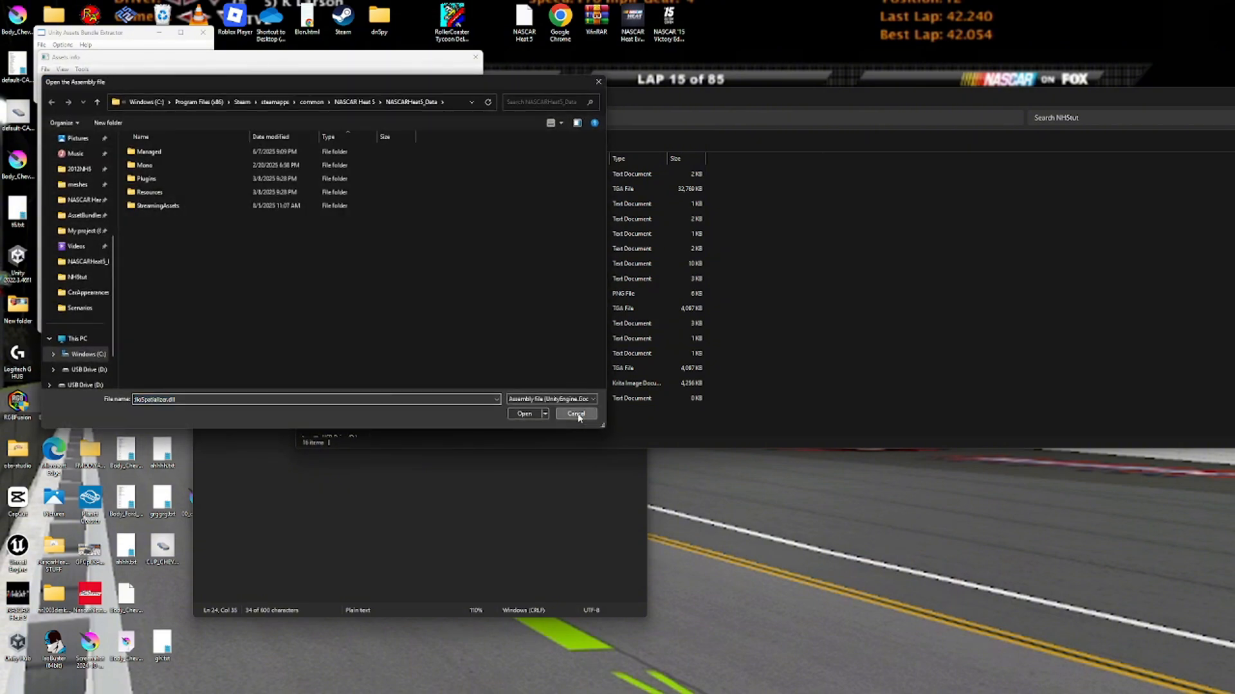
{"action": "left_click", "coordinate": [577, 415]}
{"action": "left_click", "coordinate": [577, 415]}
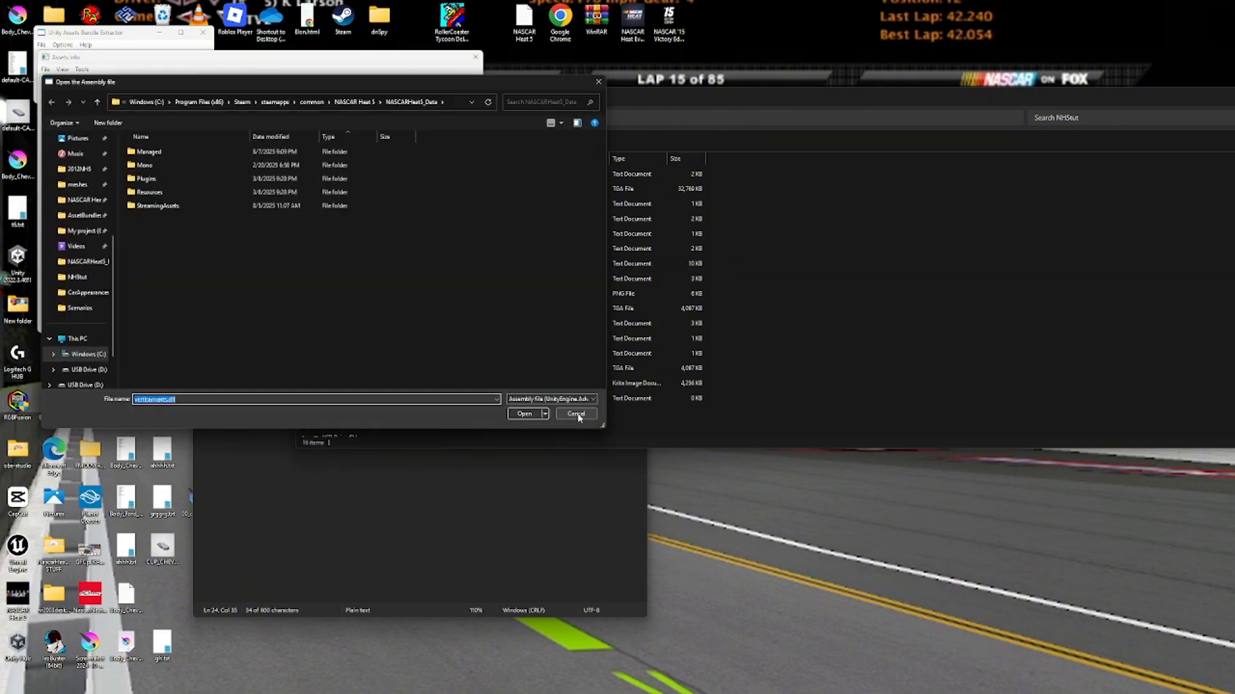
{"action": "left_click", "coordinate": [577, 415]}
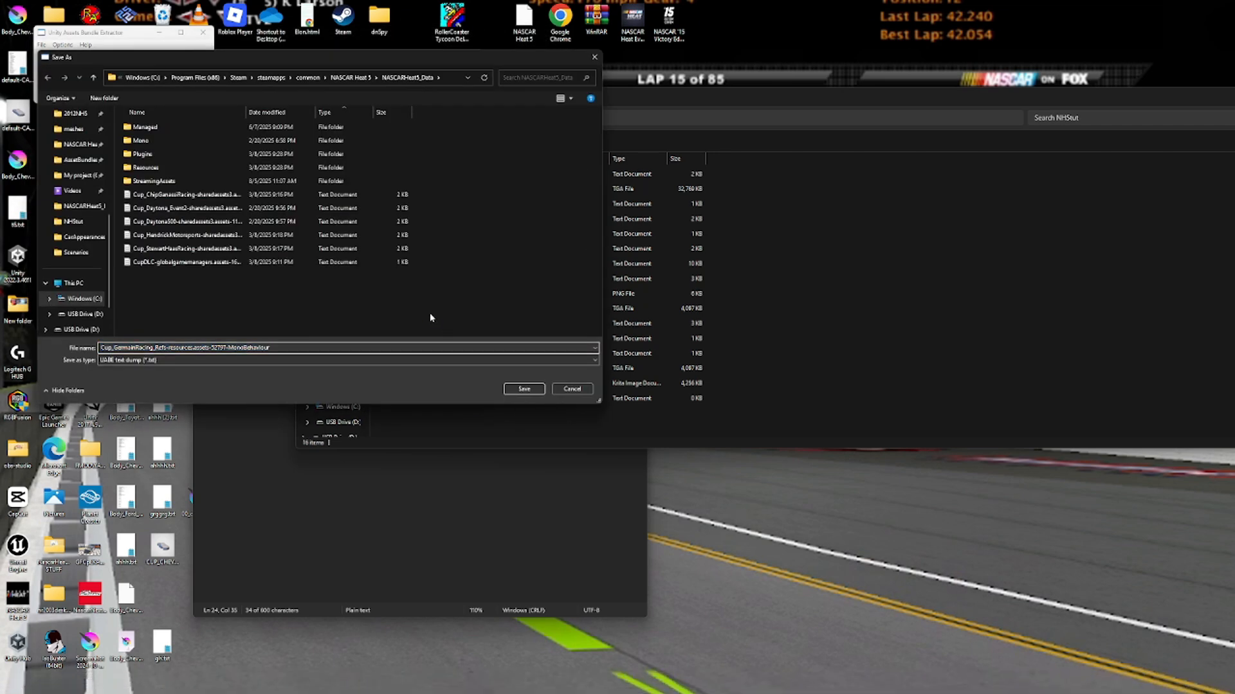
{"action": "left_click", "coordinate": [73, 221]}
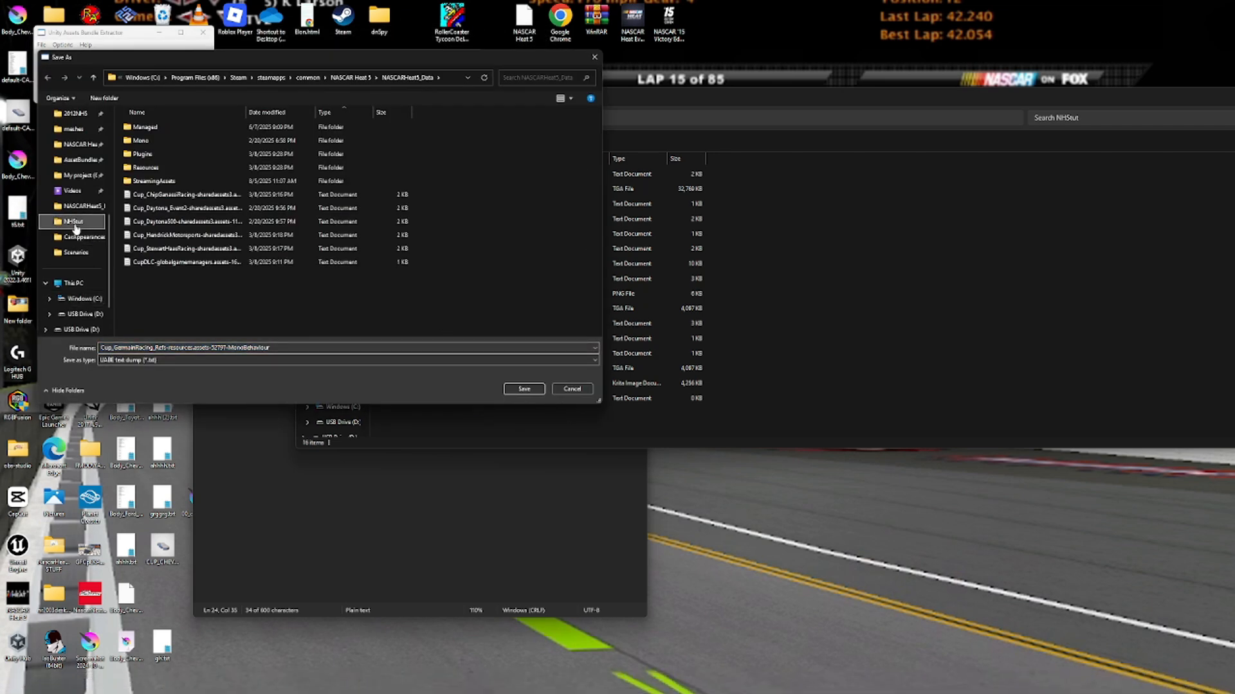
{"action": "left_click", "coordinate": [537, 393]}
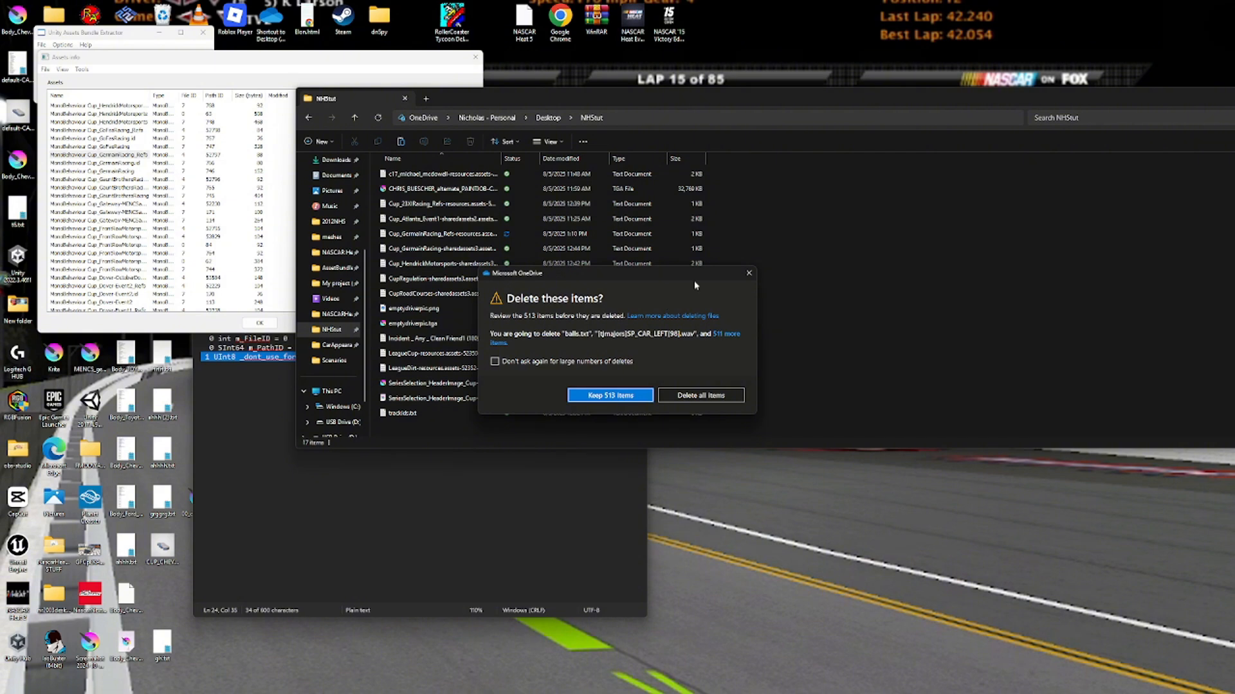
Dismiss the OneDrive deletion prompt and open the exported Cup_GermainRacing_Refs dump from the NHStut folder.
{"action": "left_click", "coordinate": [748, 273]}
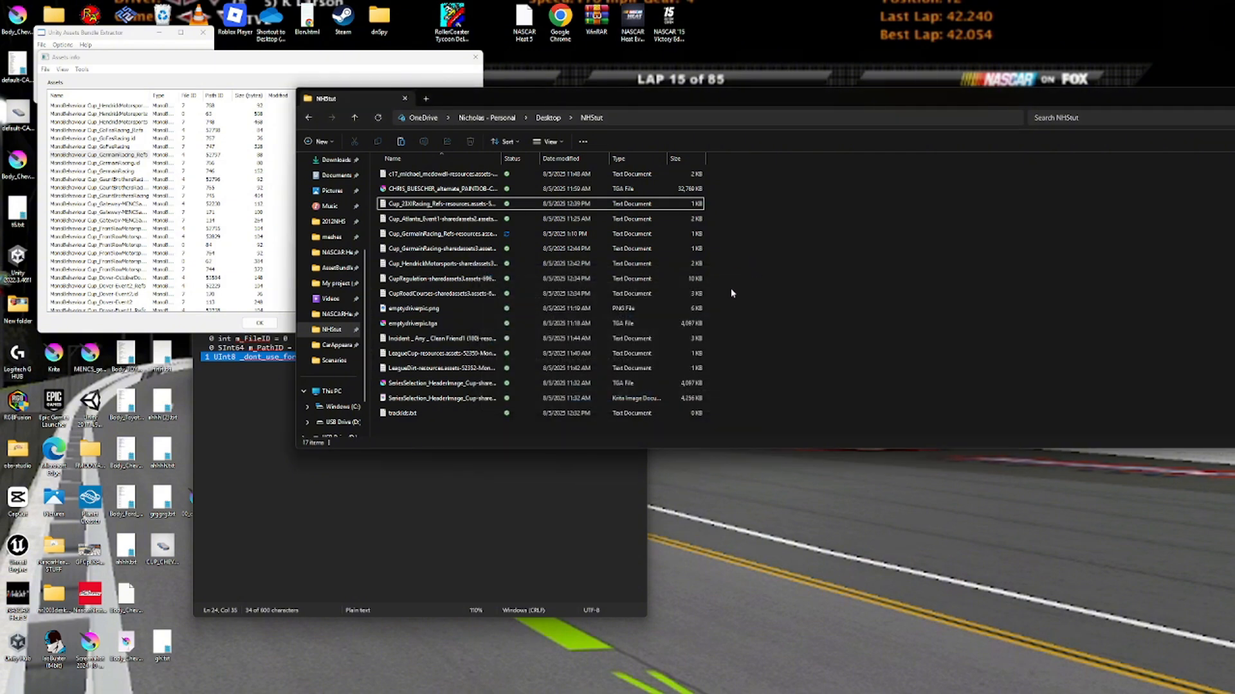
{"action": "double_click", "coordinate": [410, 234]}
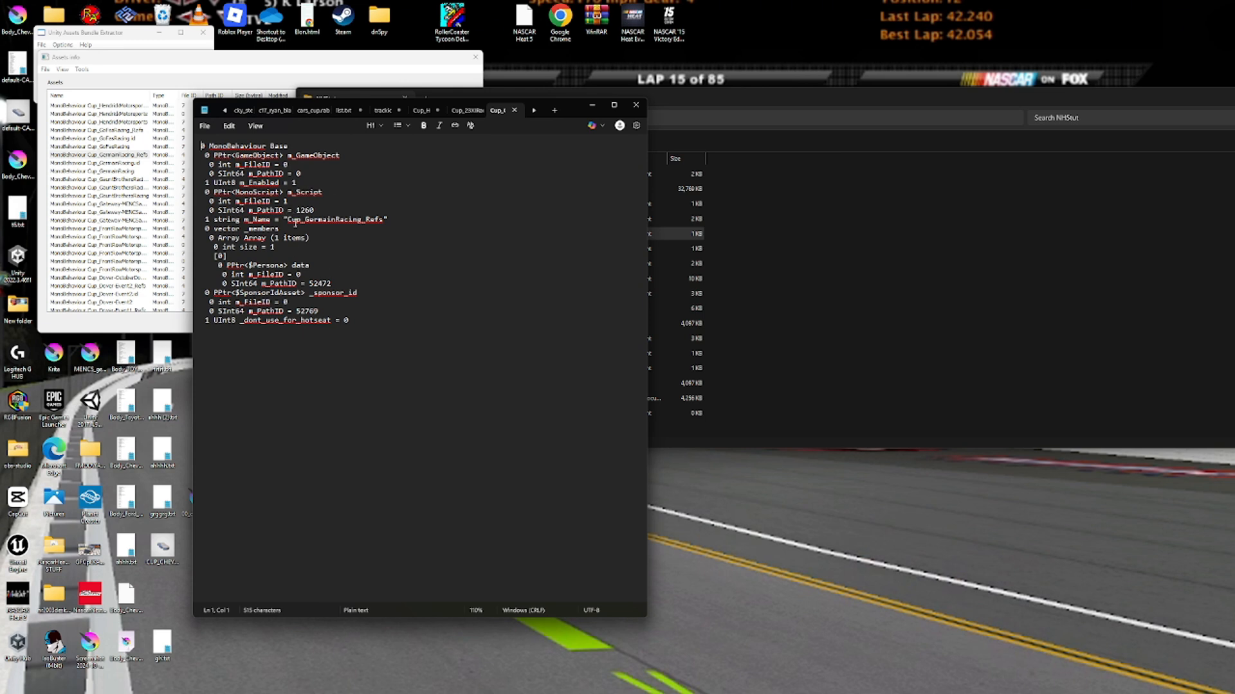
Inspect the asset name and the member persona's path ID in the Cup_GermainRacing_Refs dump.
{"action": "left_click_drag", "start_coordinate": [292, 222], "coordinate": [392, 222]}
{"action": "left_click", "coordinate": [353, 231]}
{"action": "mouse_move", "coordinate": [332, 284]}
{"action": "left_mouse_down"}
{"action": "mouse_move", "coordinate": [294, 284]}
{"action": "mouse_move", "coordinate": [336, 284]}
{"action": "mouse_move", "coordinate": [306, 284]}
{"action": "mouse_move", "coordinate": [325, 310]}
{"action": "mouse_move", "coordinate": [310, 312]}
{"action": "mouse_move", "coordinate": [325, 289]}
{"action": "mouse_move", "coordinate": [350, 287]}
{"action": "left_mouse_up"}
{"action": "left_click", "coordinate": [337, 284]}
{"action": "left_click", "coordinate": [339, 285]}
{"action": "double_click", "coordinate": [324, 285]}
{"action": "left_click", "coordinate": [332, 284]}
Open resources.assets from the NASCARHeat5_Data folder in a second Unity Assets Bundle Extractor window.
{"action": "right_click", "coordinate": [778, 682]}
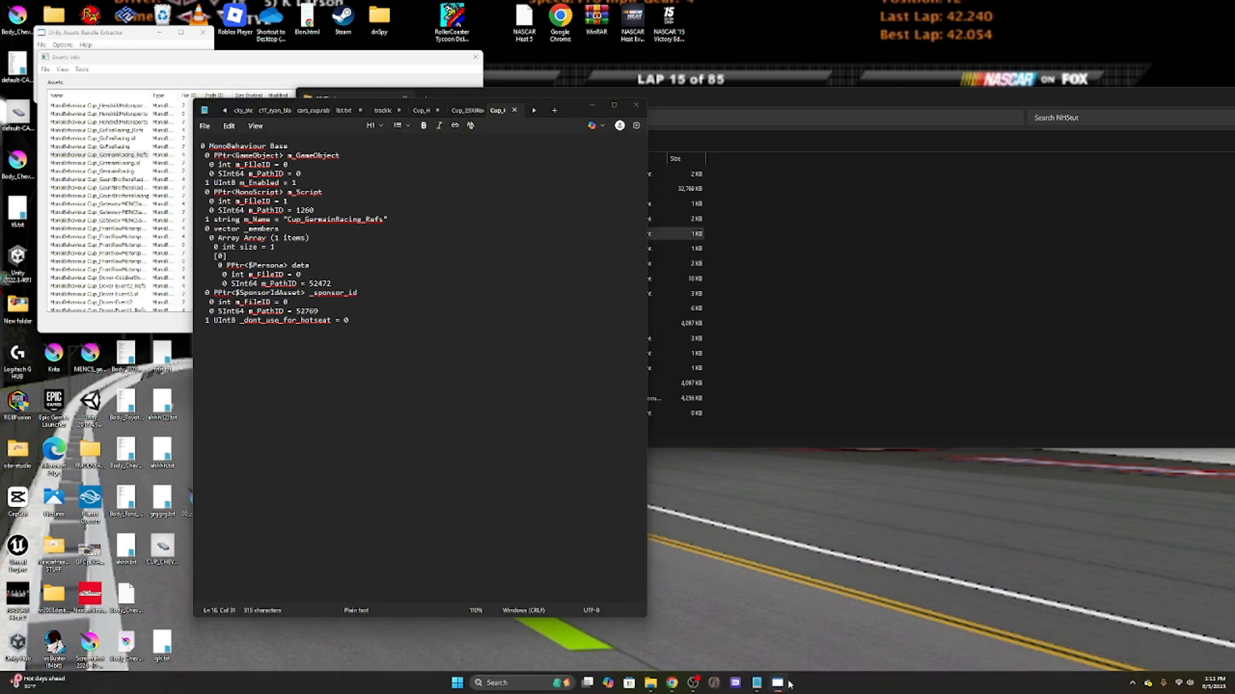
{"action": "left_click", "coordinate": [774, 627]}
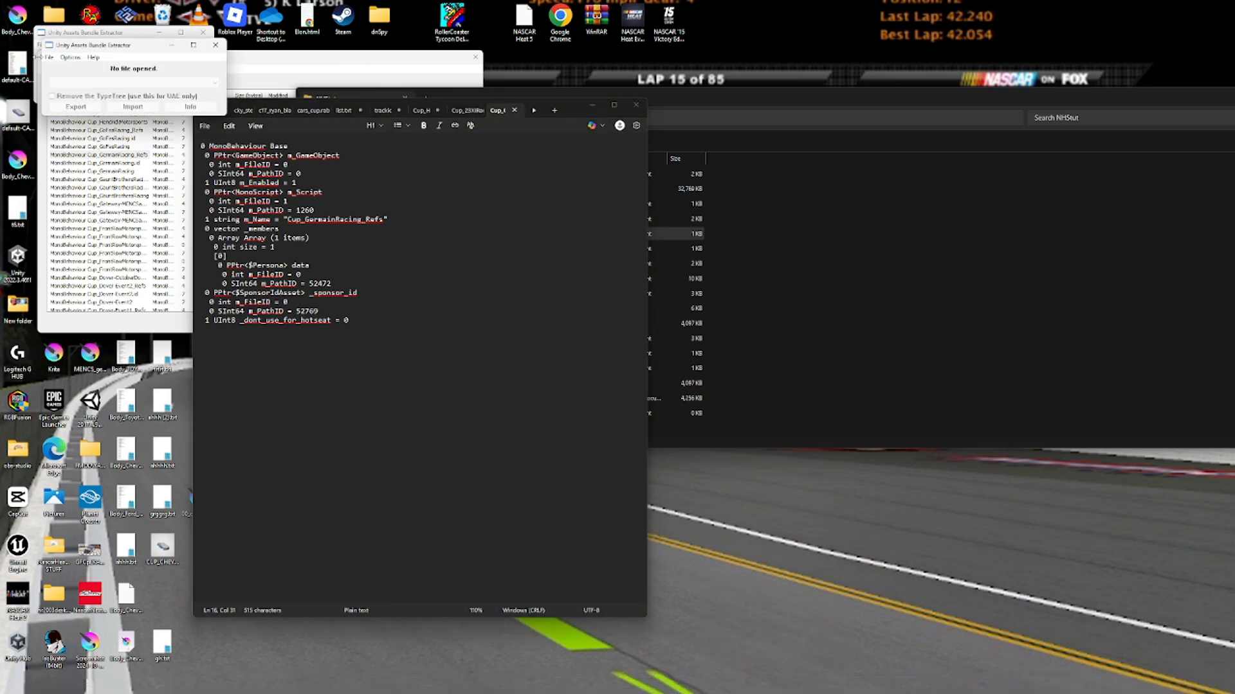
{"action": "left_click", "coordinate": [68, 58]}
{"action": "left_click", "coordinate": [59, 68]}
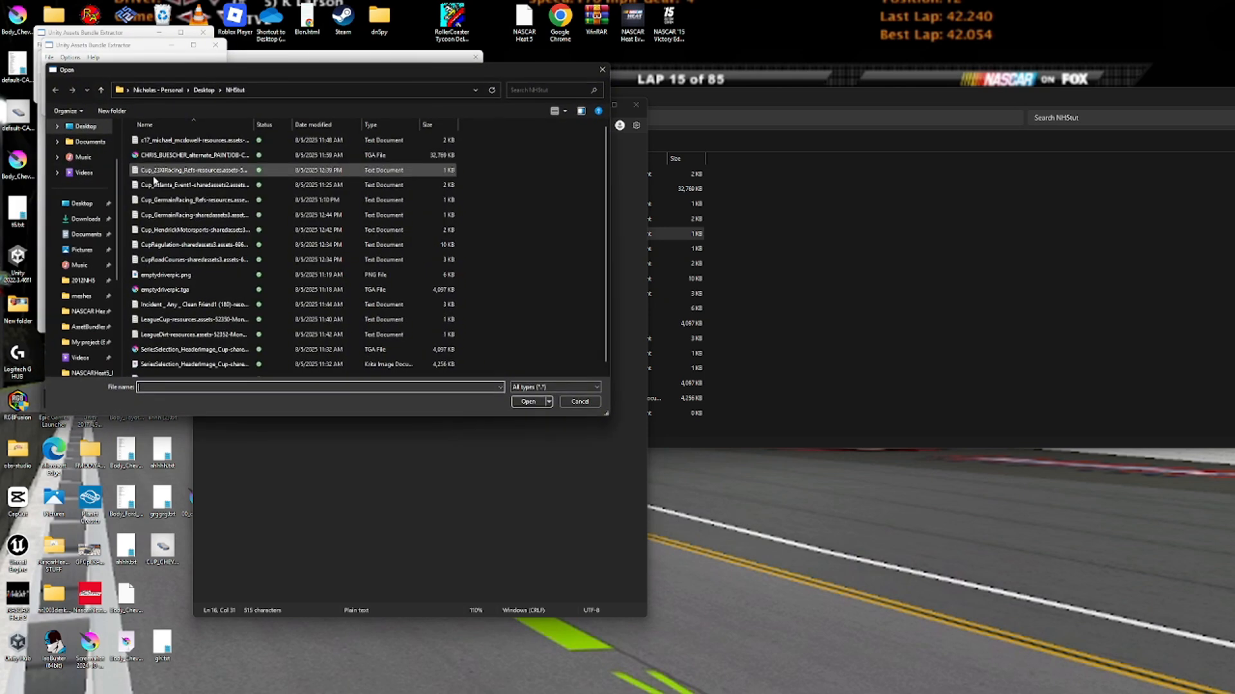
{"action": "left_click", "coordinate": [75, 280]}
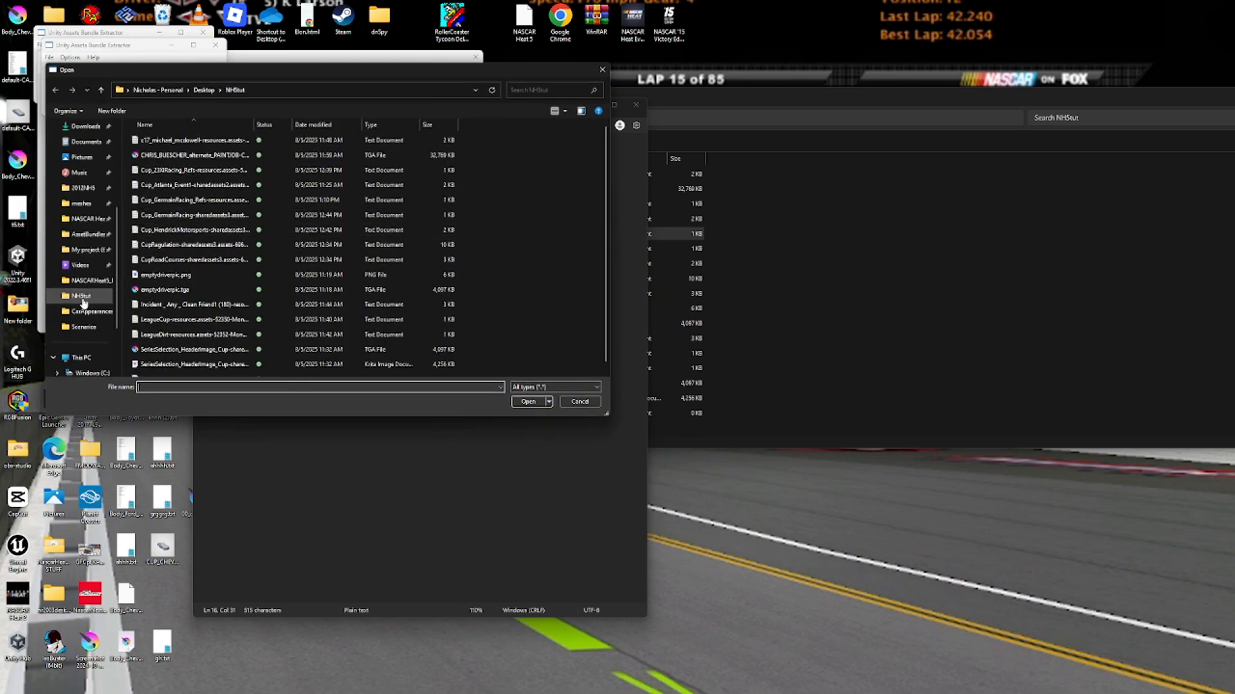
{"action": "scroll", "coordinate": [170, 262], "scroll_direction": "down", "scroll_amount": 5}
{"action": "scroll", "coordinate": [171, 262], "scroll_direction": "up", "scroll_amount": 5}
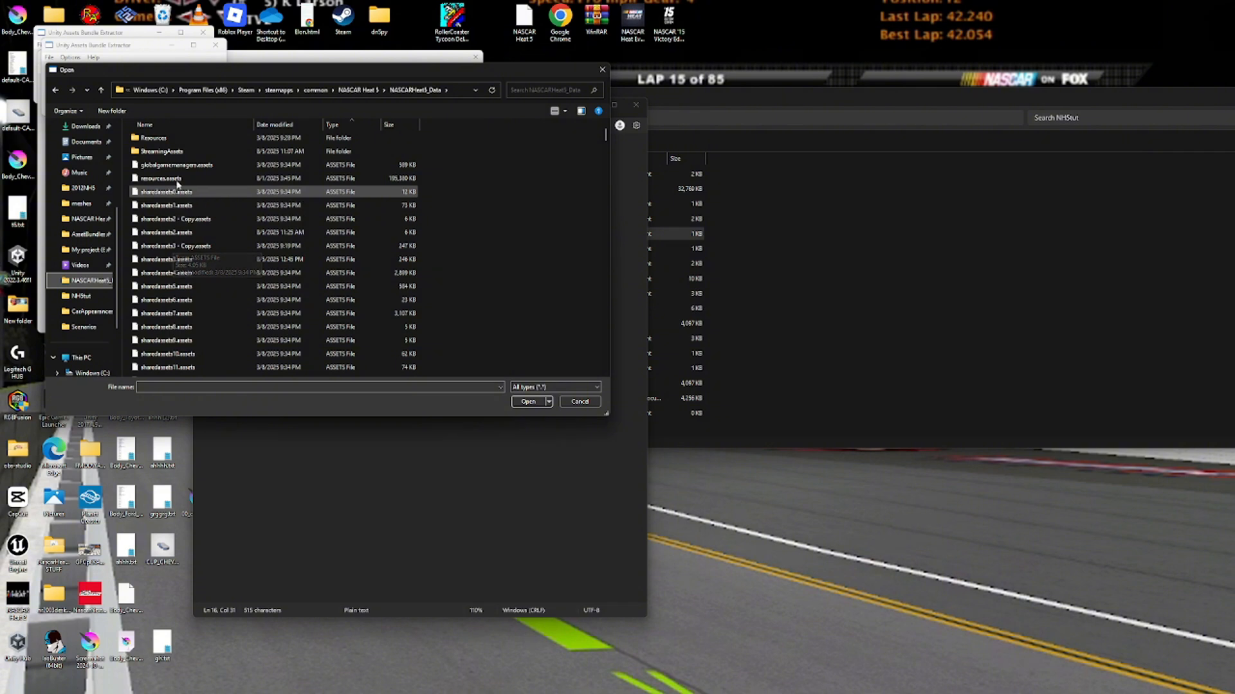
{"action": "double_click", "coordinate": [184, 182]}
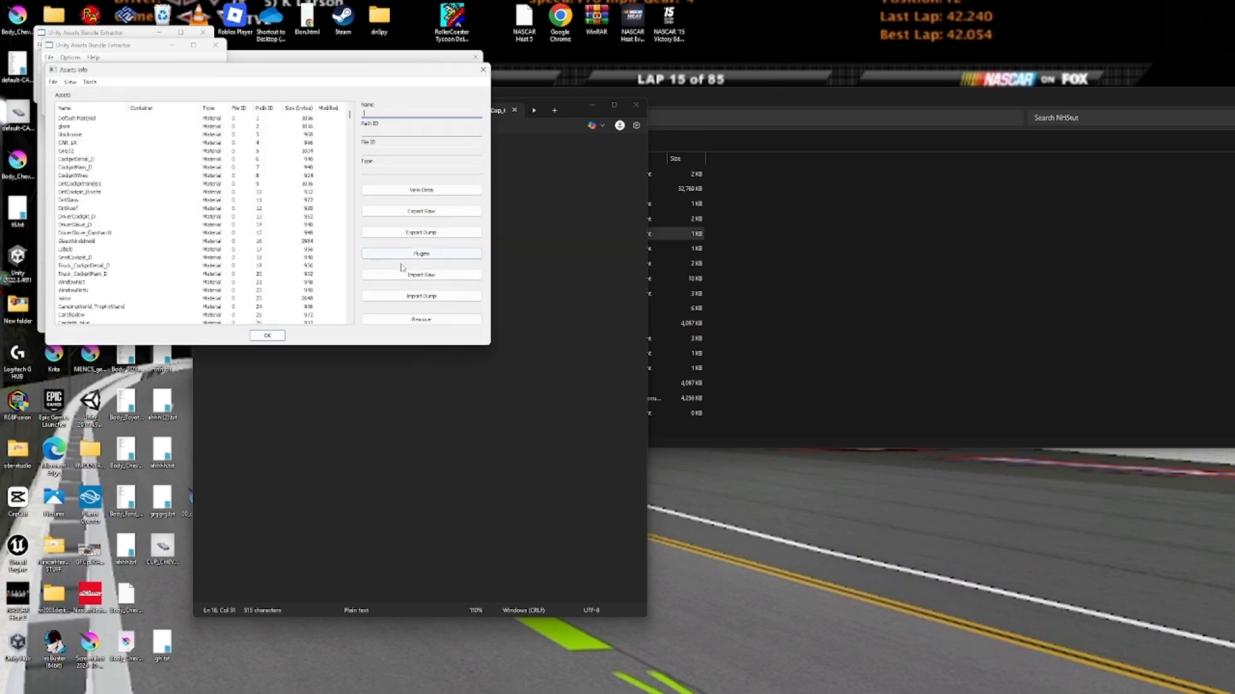
Sort the assets by type, find the c17 driver persona MonoBehaviours and widen the Name column to show their full names.
{"action": "left_click", "coordinate": [86, 113]}
{"action": "left_click_drag", "start_coordinate": [228, 108], "coordinate": [233, 108]}
{"action": "left_click", "coordinate": [221, 109]}
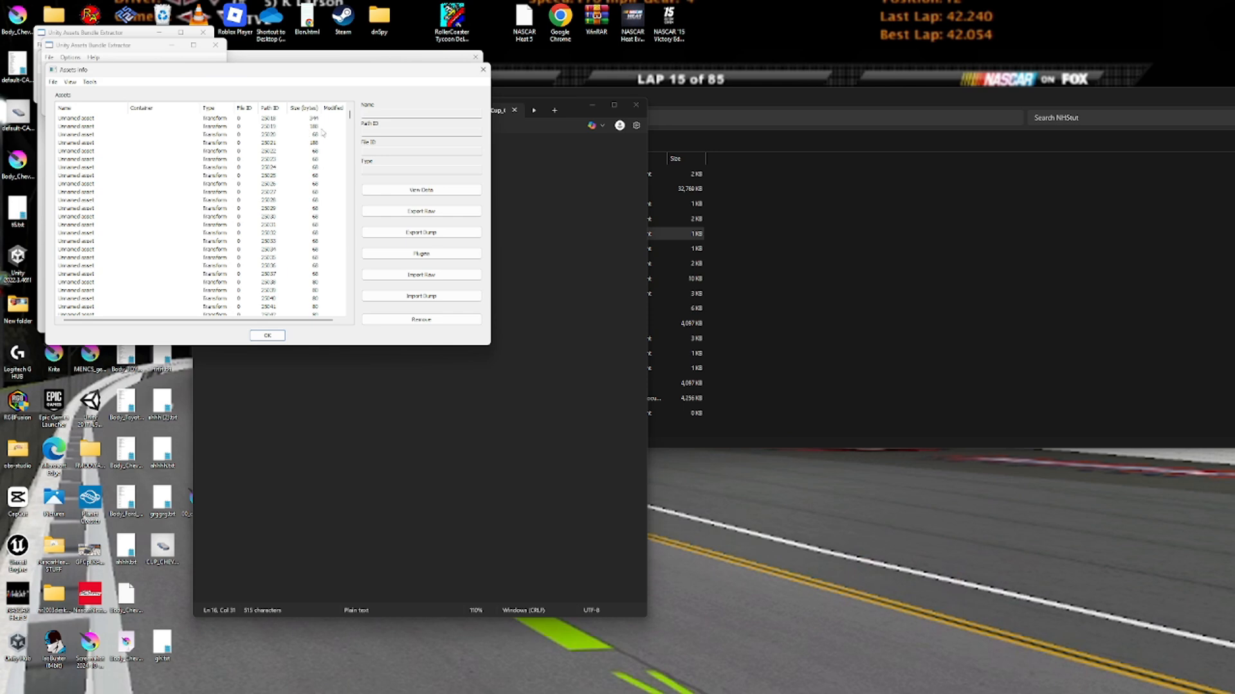
{"action": "left_click_drag", "start_coordinate": [350, 115], "coordinate": [355, 226]}
{"action": "scroll", "coordinate": [317, 218], "scroll_direction": "up", "scroll_amount": 10}
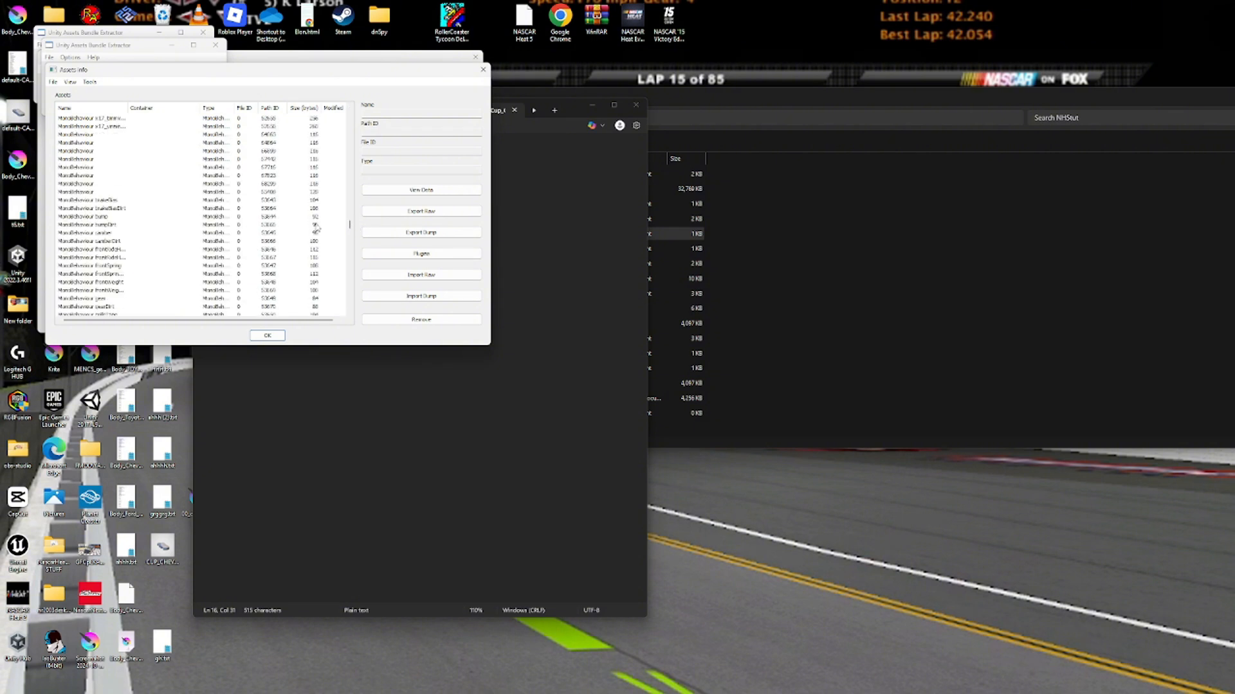
{"action": "scroll", "coordinate": [317, 220], "scroll_direction": "up", "scroll_amount": 4}
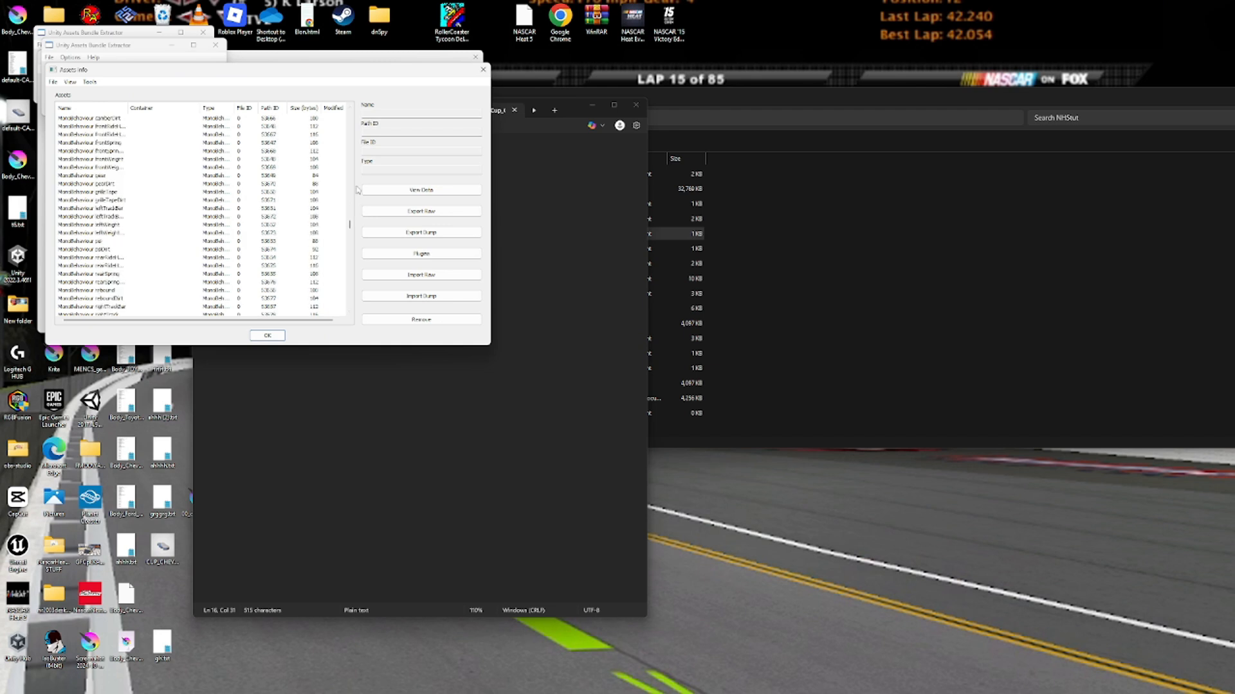
{"action": "scroll", "coordinate": [347, 189], "scroll_direction": "up", "scroll_amount": 10}
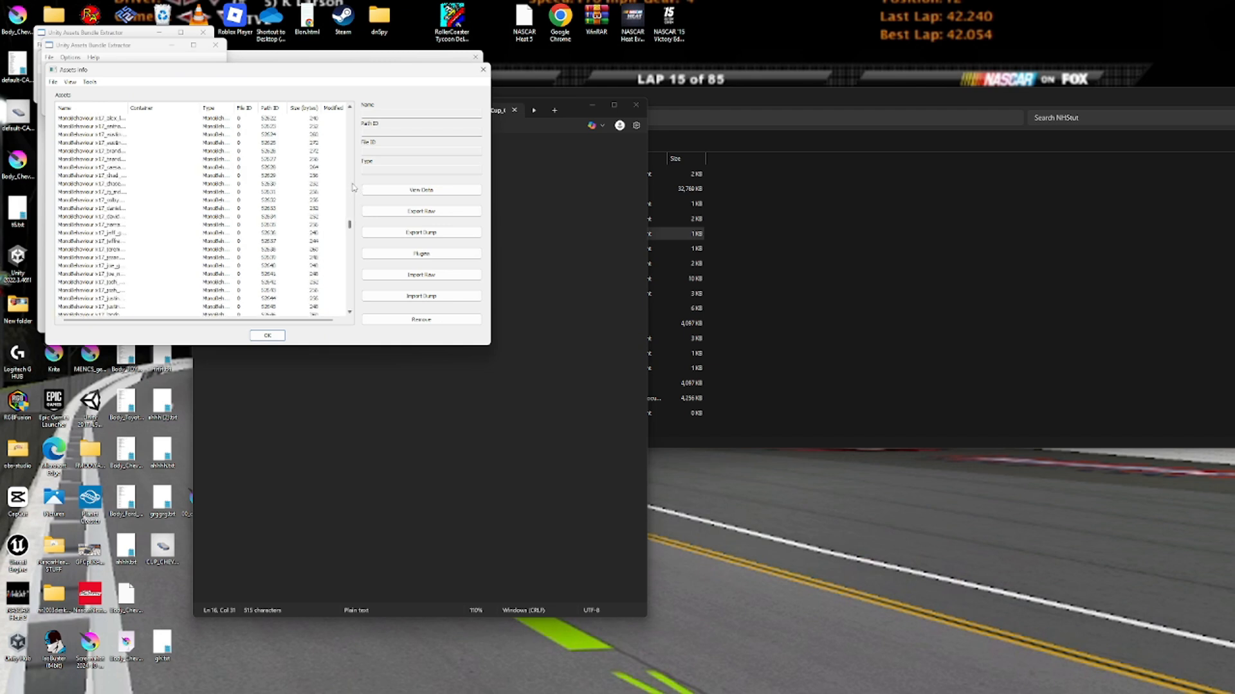
{"action": "scroll", "coordinate": [353, 187], "scroll_direction": "up", "scroll_amount": 8}
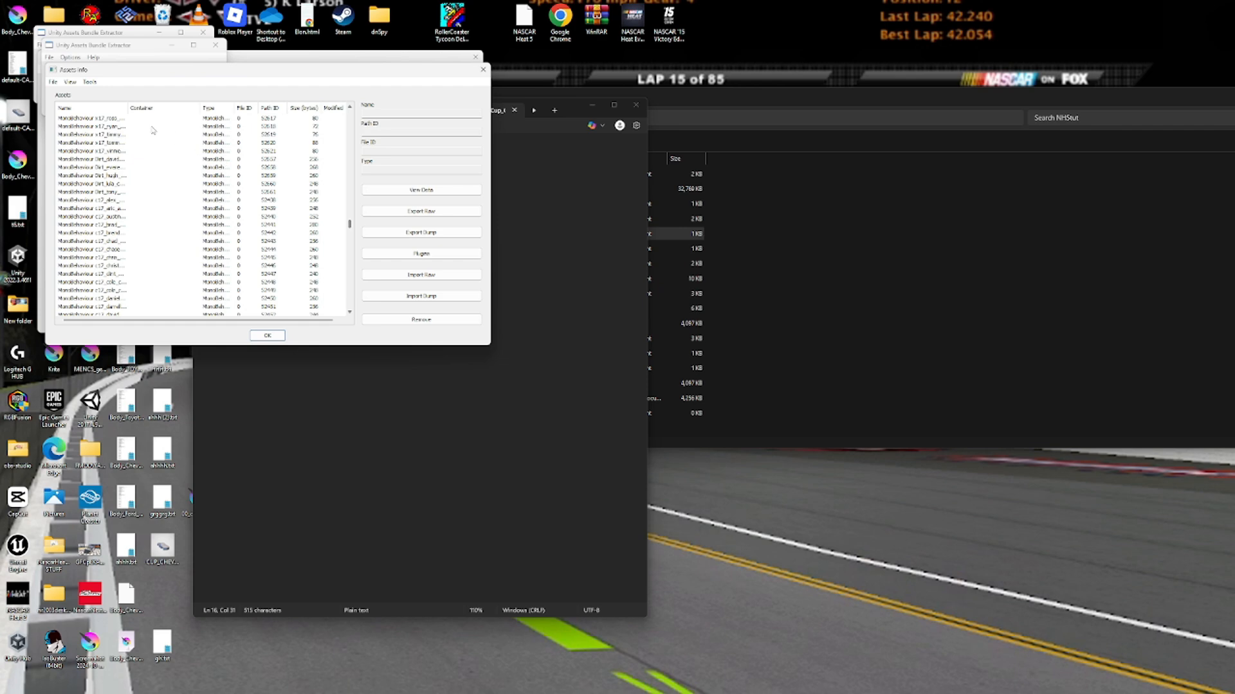
{"action": "left_click_drag", "start_coordinate": [128, 107], "coordinate": [224, 107]}
Export a text dump of the c17_brad_keselowski MonoBehaviour to the NHStut folder, retrieving type information and skipping the requested assembly files.
{"action": "left_click", "coordinate": [136, 225]}
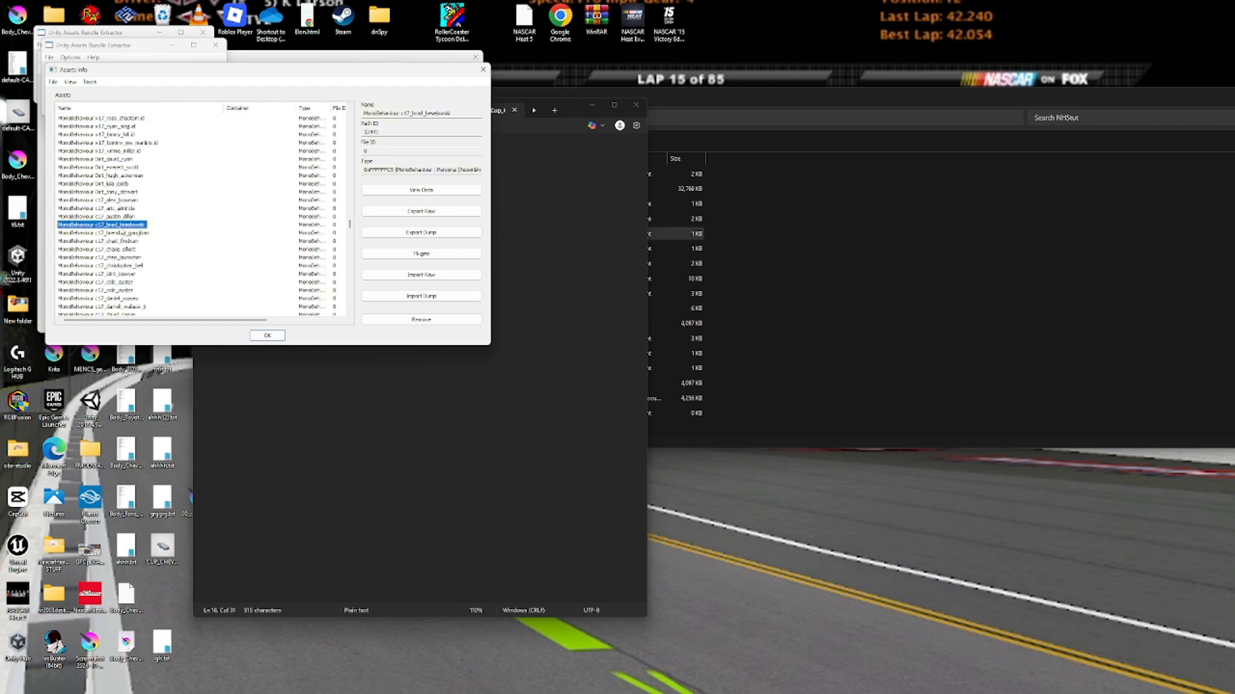
{"action": "left_click", "coordinate": [430, 232]}
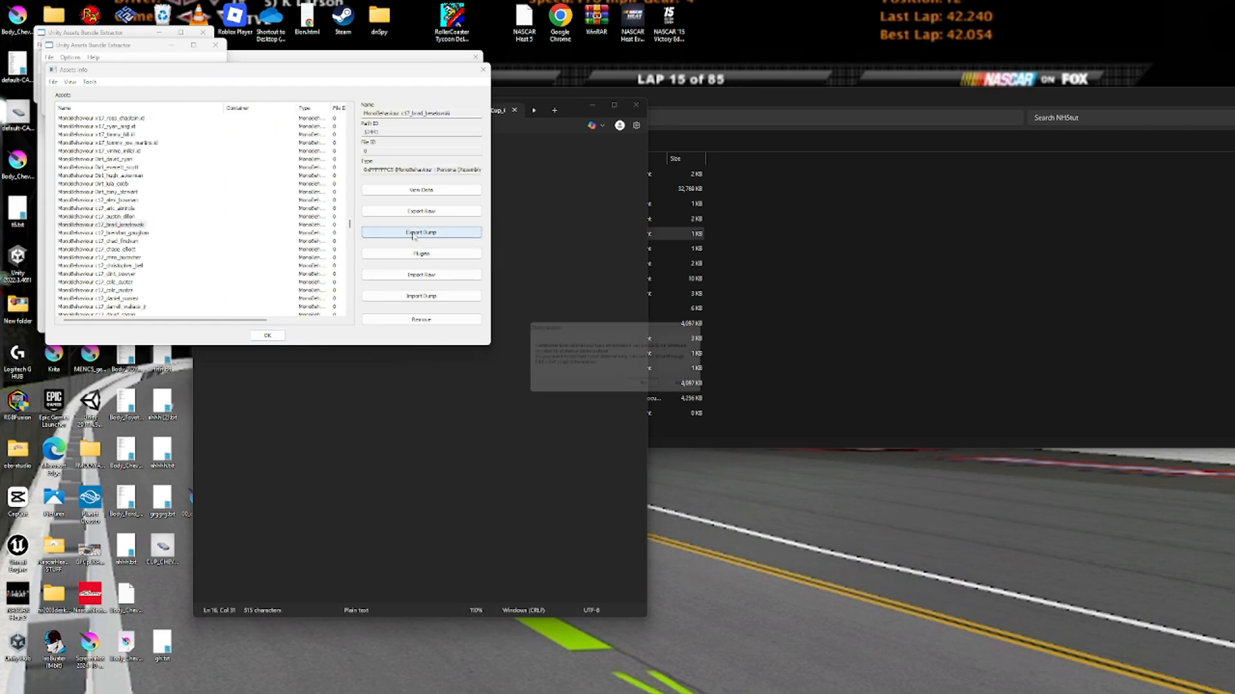
{"action": "left_click", "coordinate": [651, 389]}
{"action": "left_click", "coordinate": [586, 425]}
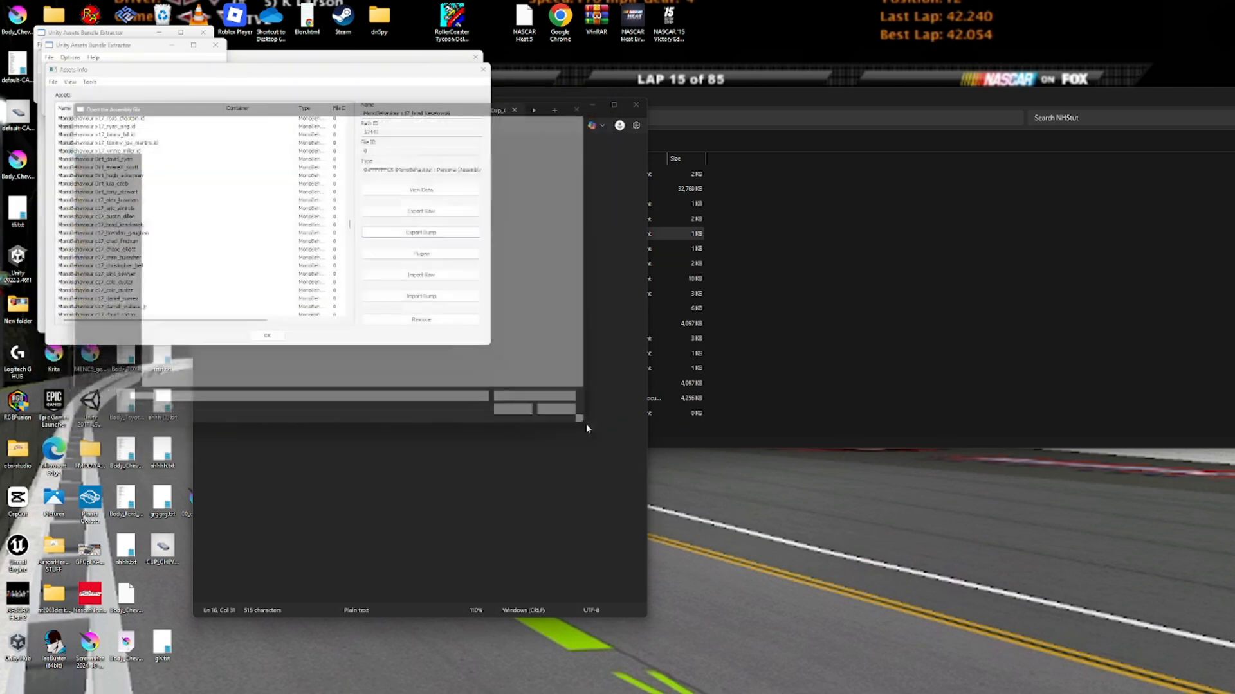
{"action": "left_click", "coordinate": [586, 426]}
{"action": "left_click", "coordinate": [585, 425]}
{"action": "left_click", "coordinate": [585, 426]}
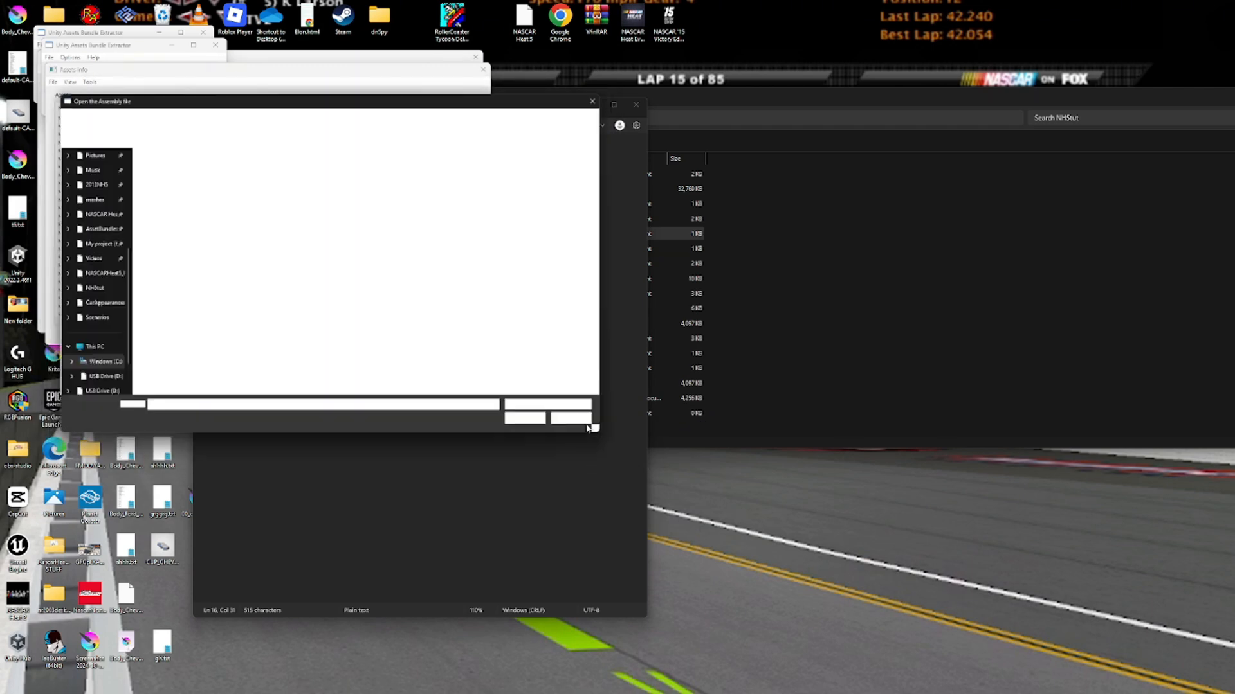
{"action": "left_click", "coordinate": [585, 426]}
{"action": "left_click", "coordinate": [583, 426]}
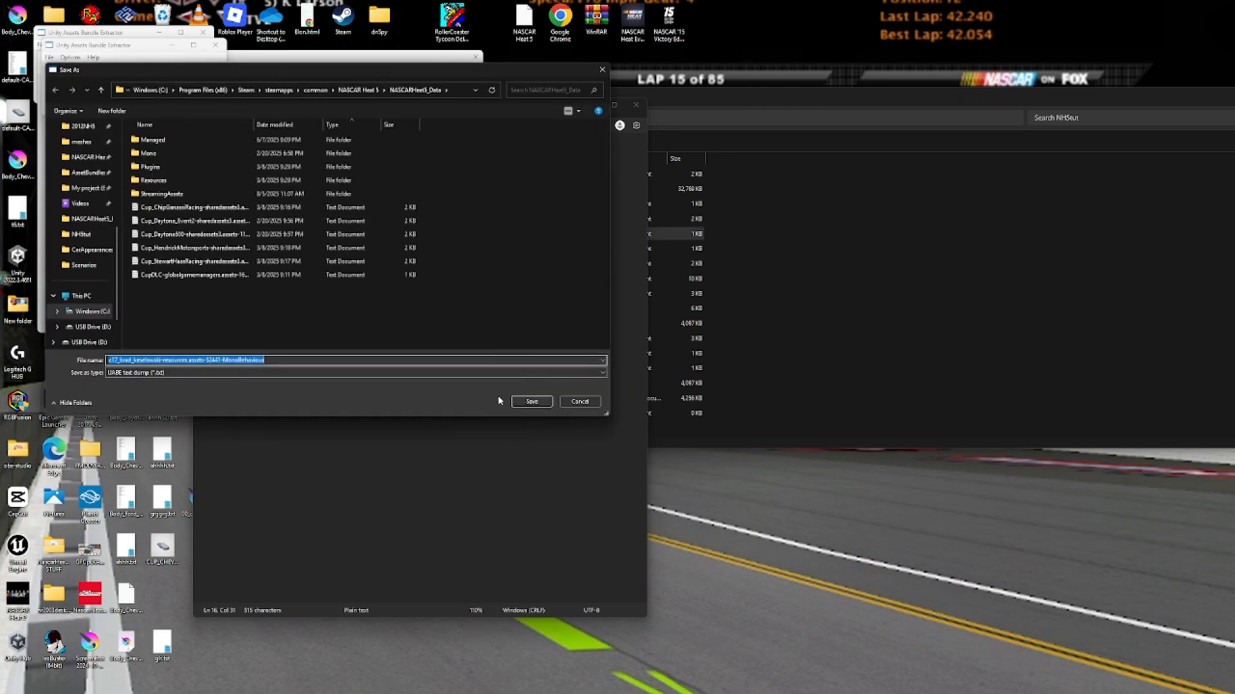
{"action": "left_click", "coordinate": [72, 232]}
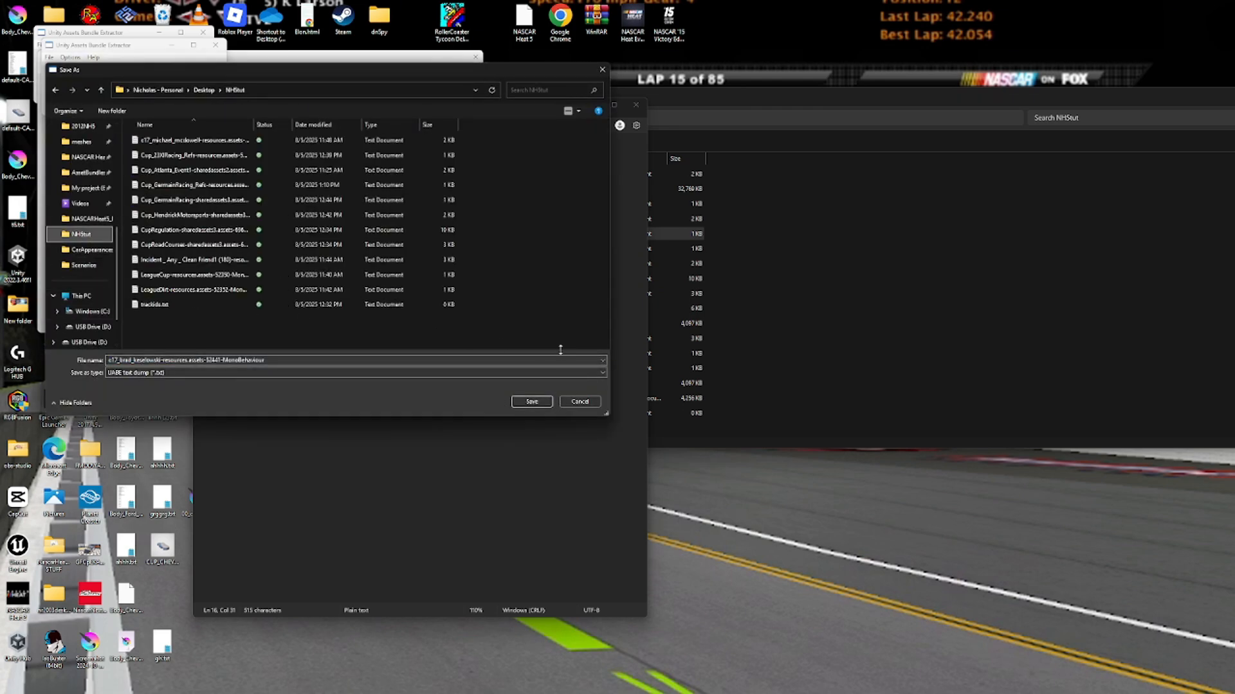
{"action": "left_click", "coordinate": [532, 401]}
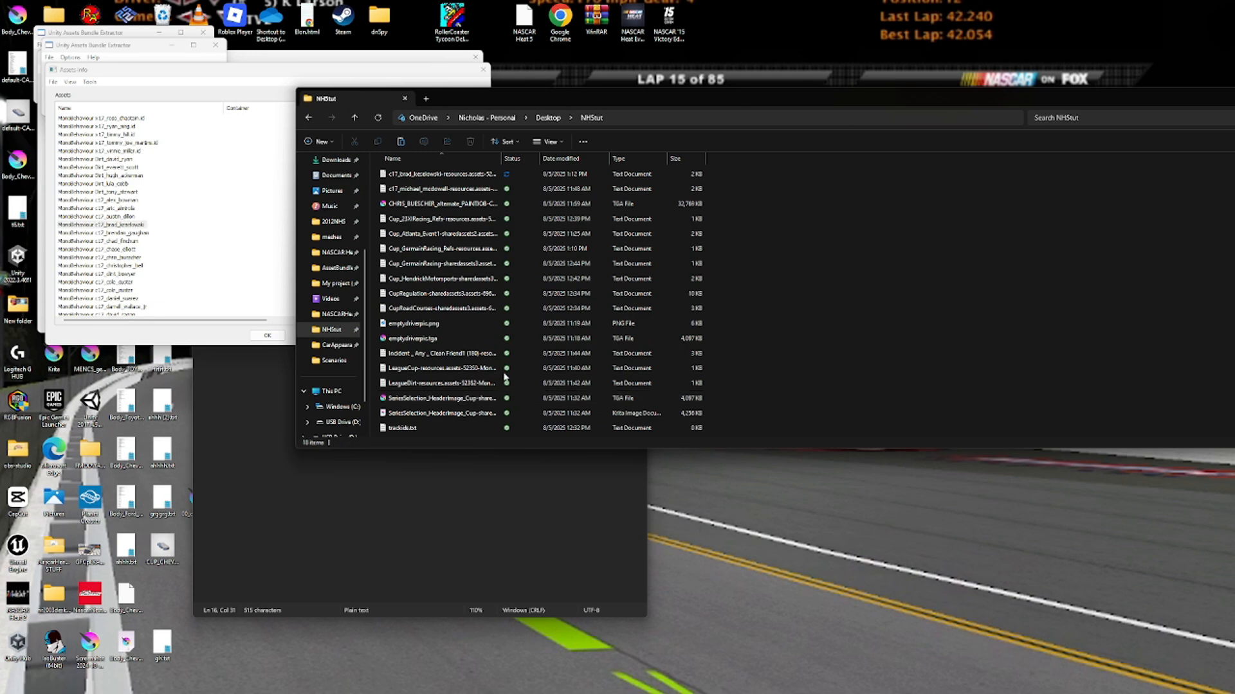
Open the exported c17_brad_keselowski dump and inspect its script and character preset path IDs.
{"action": "double_click", "coordinate": [441, 174]}
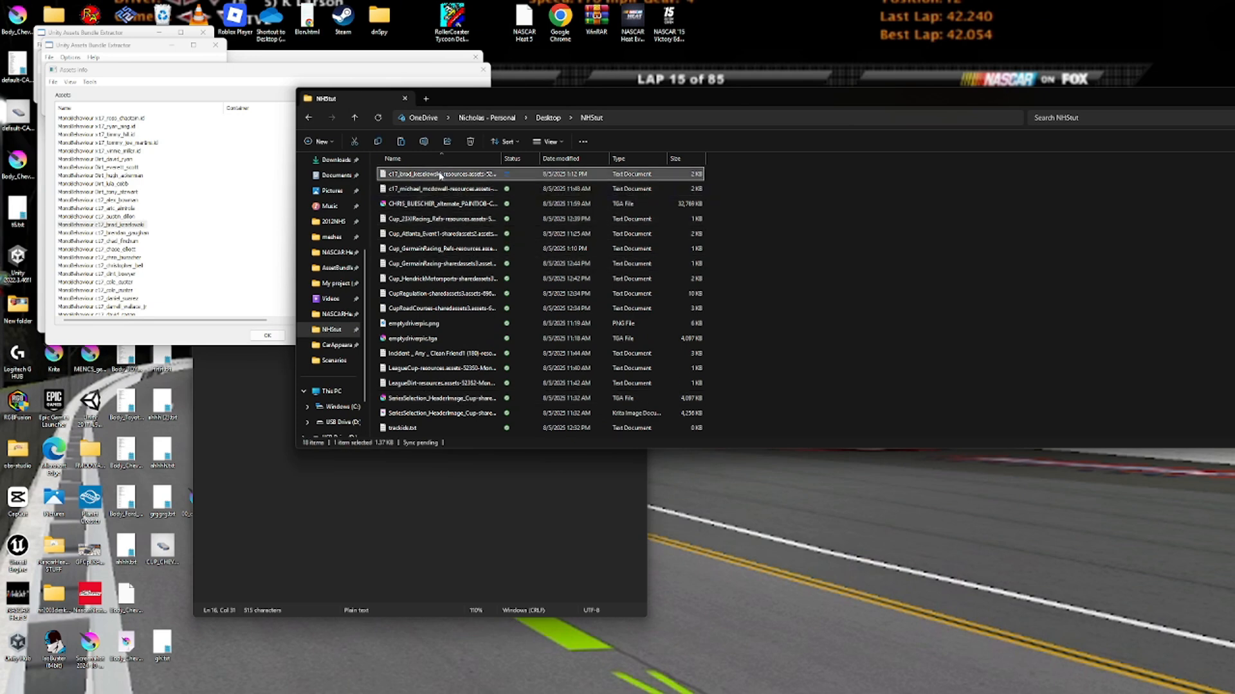
{"action": "double_click", "coordinate": [302, 210]}
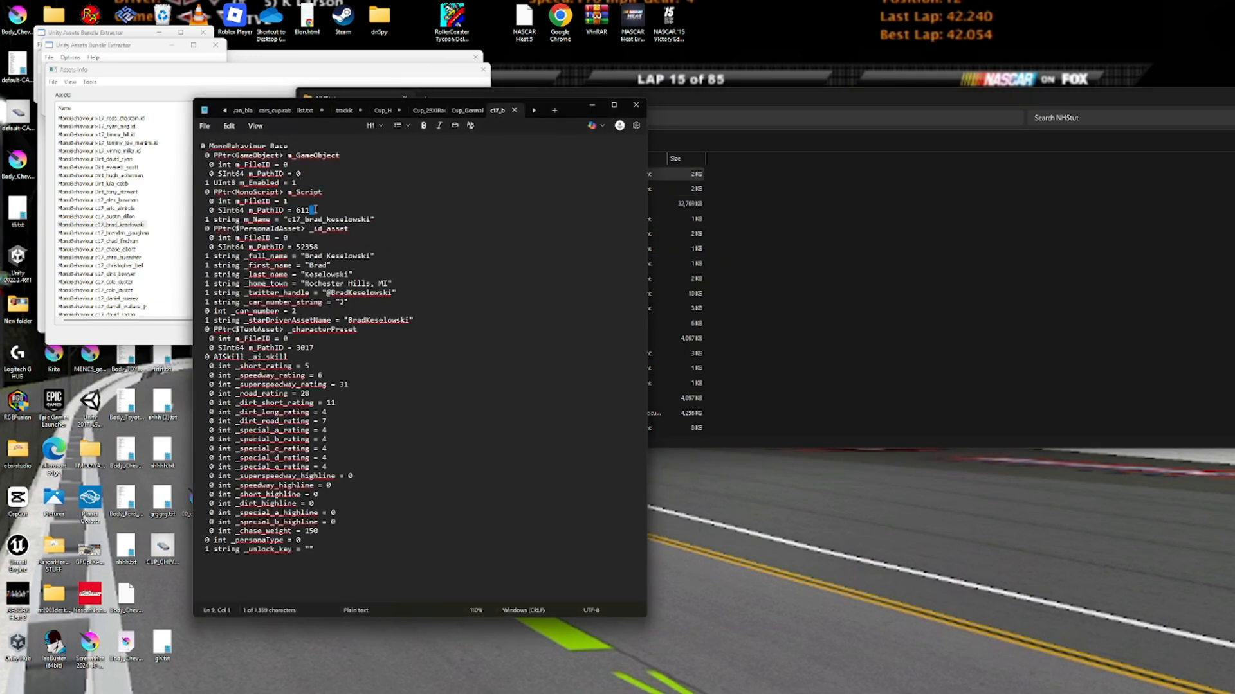
{"action": "left_click_drag", "start_coordinate": [319, 211], "coordinate": [326, 203]}
{"action": "left_click", "coordinate": [321, 210]}
{"action": "left_click_drag", "start_coordinate": [315, 347], "coordinate": [290, 352]}
{"action": "left_click", "coordinate": [952, 308]}
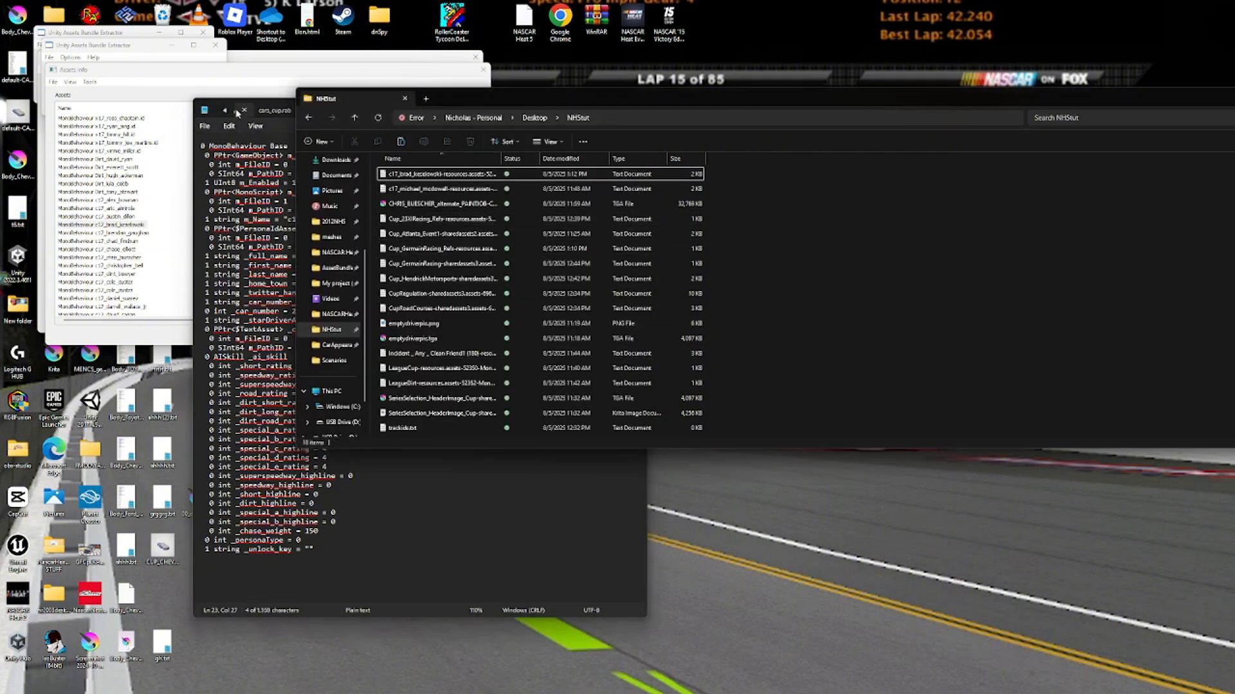
{"action": "left_click", "coordinate": [266, 137]}
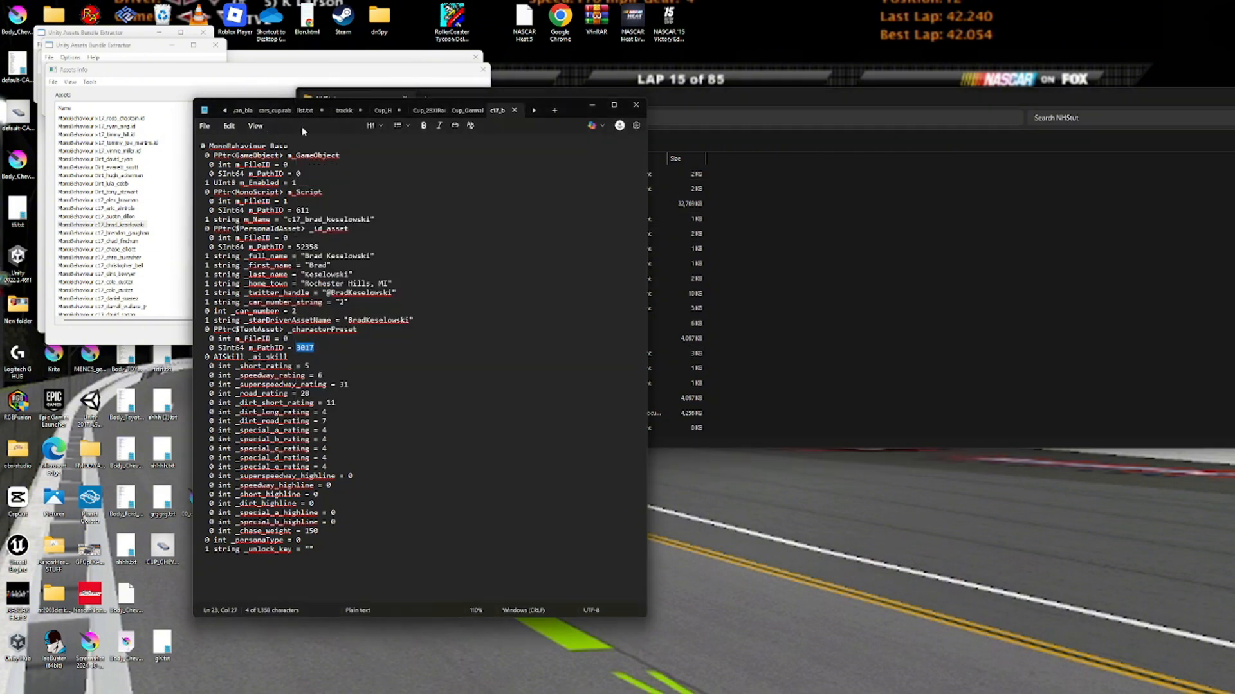
Compare the member path ID in the Cup_GermainRacing_Refs dump with the _id_asset path ID in the c17_brad_keselowski dump.
{"action": "left_click", "coordinate": [460, 111]}
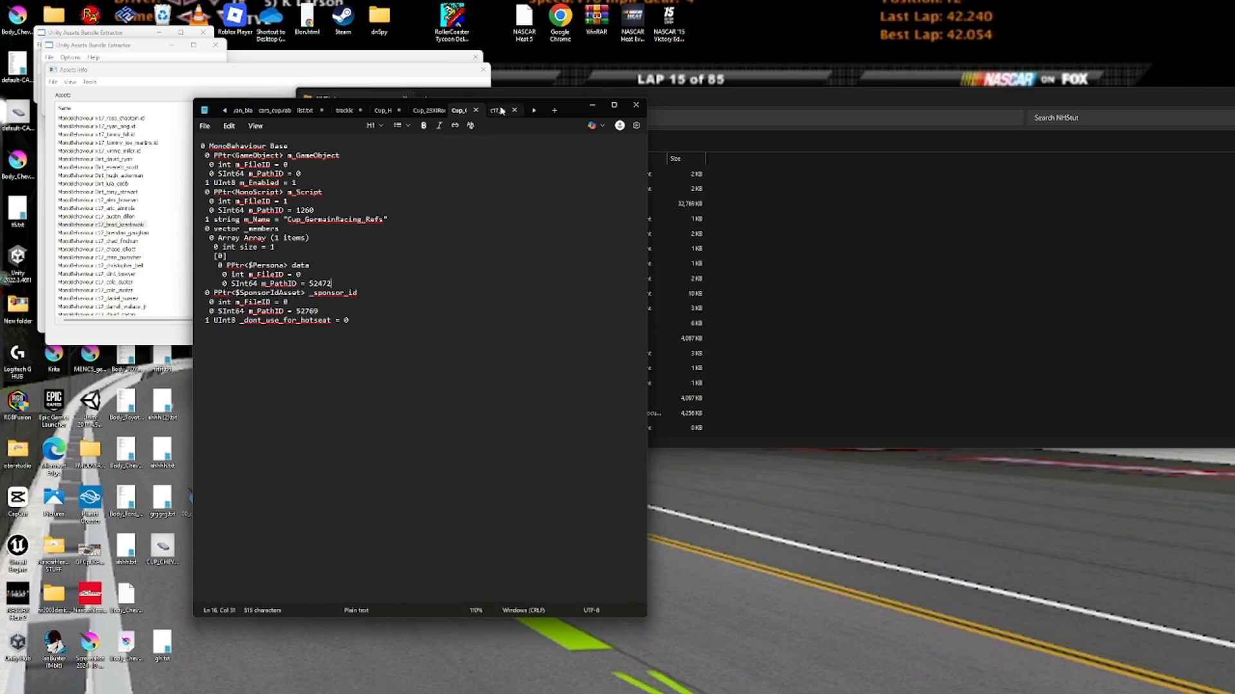
{"action": "left_click", "coordinate": [501, 111]}
{"action": "left_click", "coordinate": [456, 112]}
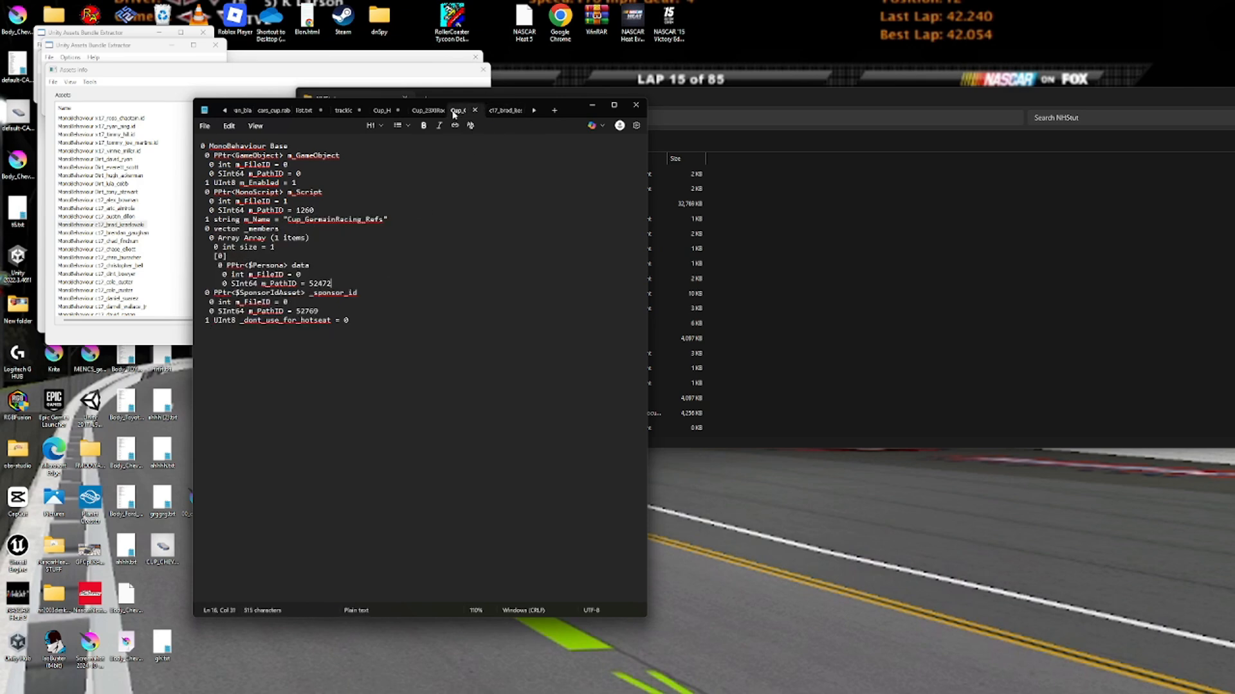
{"action": "left_click", "coordinate": [492, 112]}
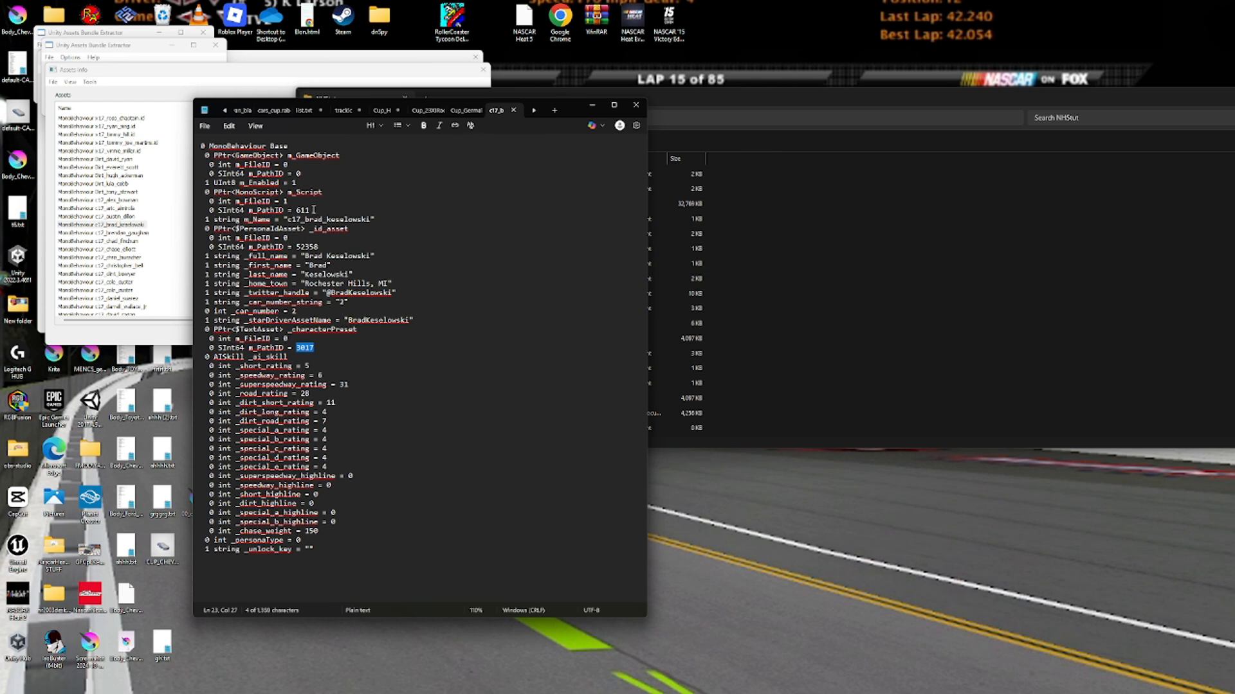
{"action": "left_click_drag", "start_coordinate": [313, 210], "coordinate": [298, 247]}
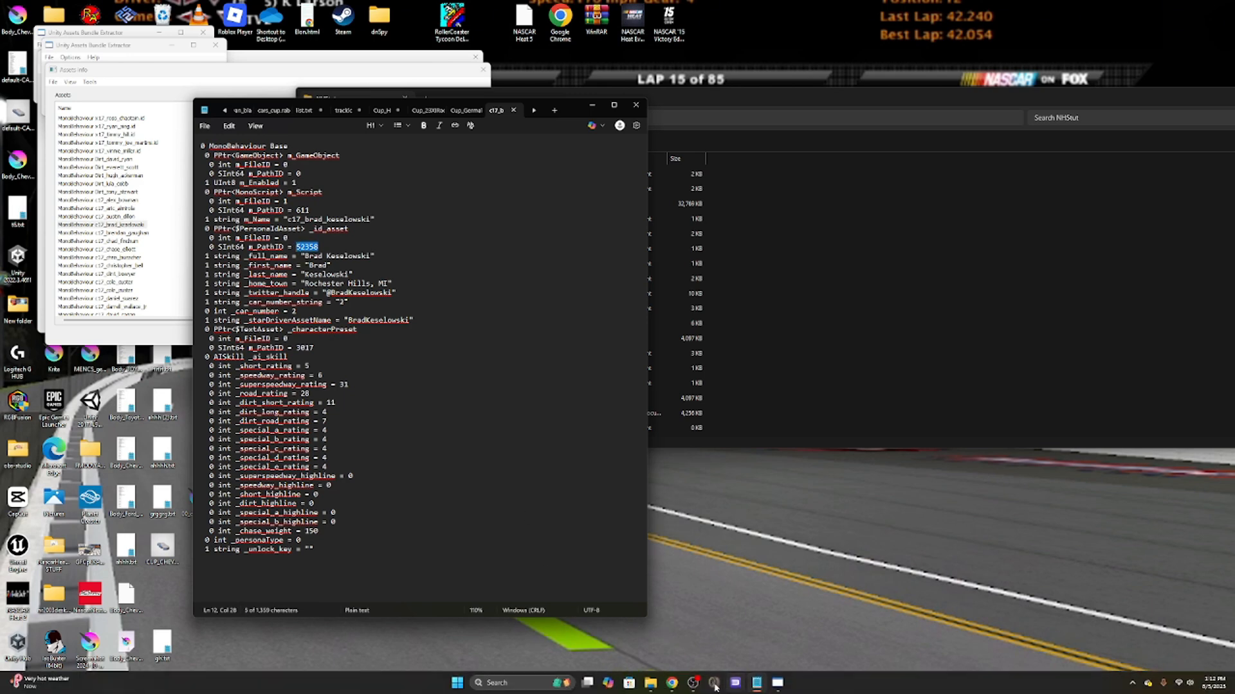
{"action": "left_click", "coordinate": [693, 684]}
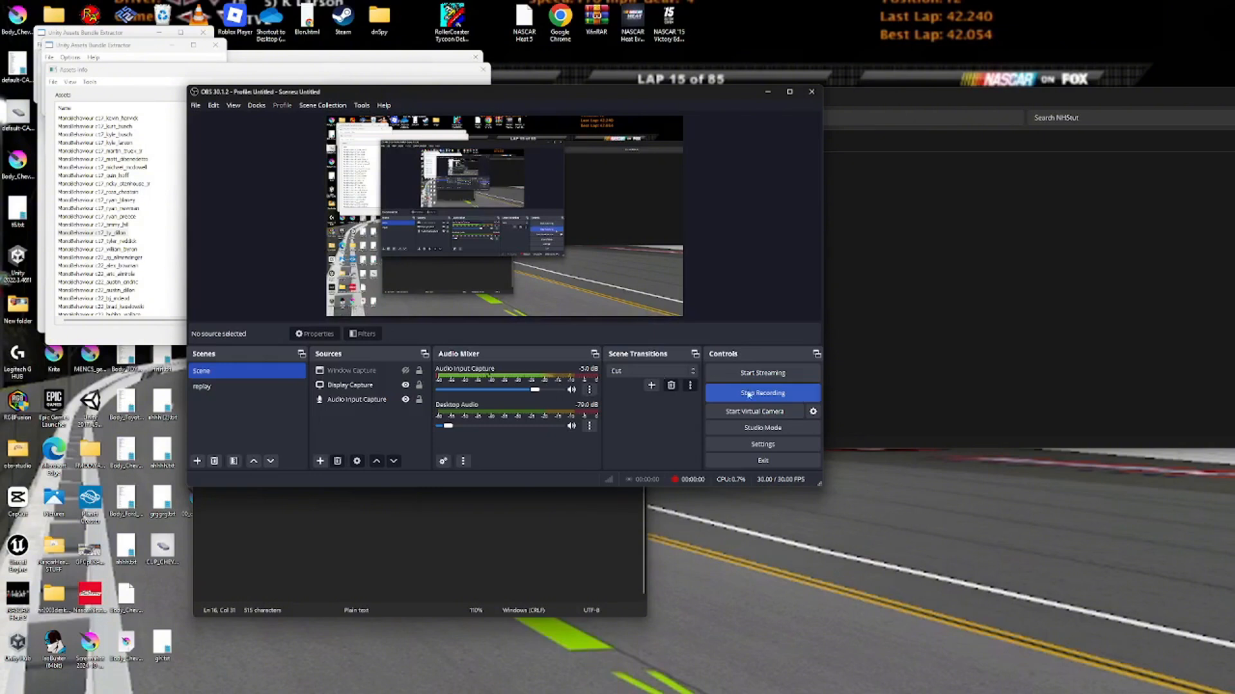
{"action": "left_click", "coordinate": [783, 393]}
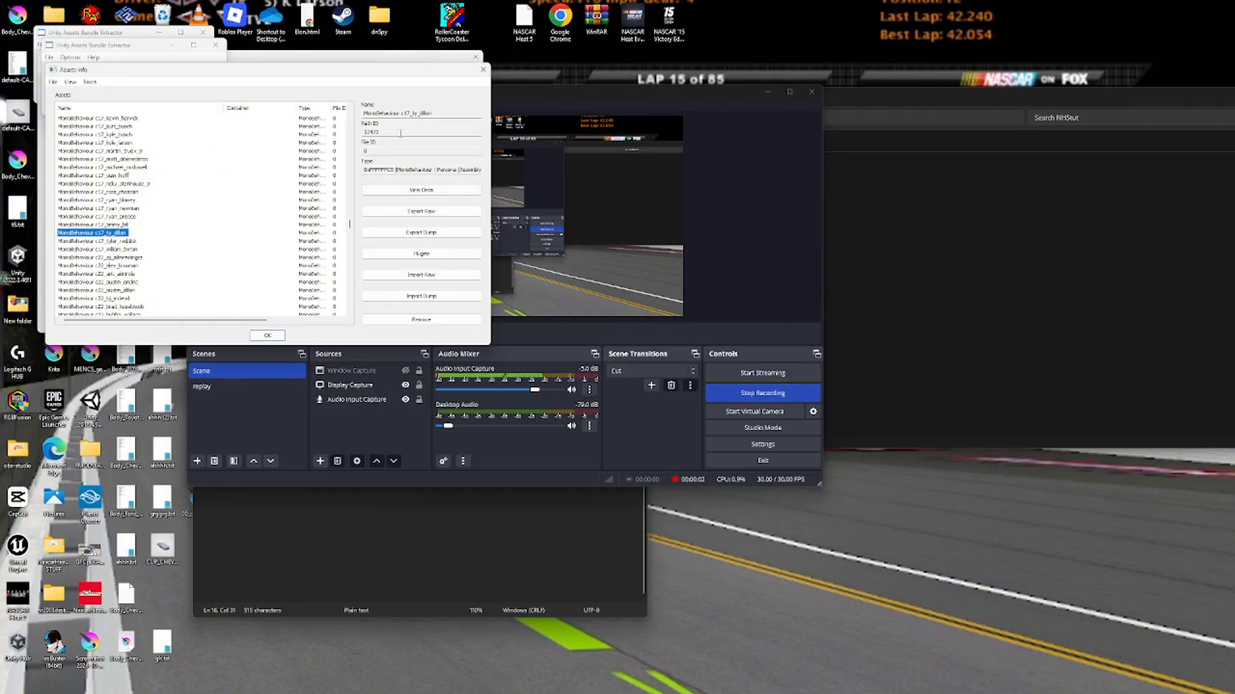
Check the path IDs of the c17_ty_dillon and c17_alex_bowman persona assets.
{"action": "double_click", "coordinate": [371, 132]}
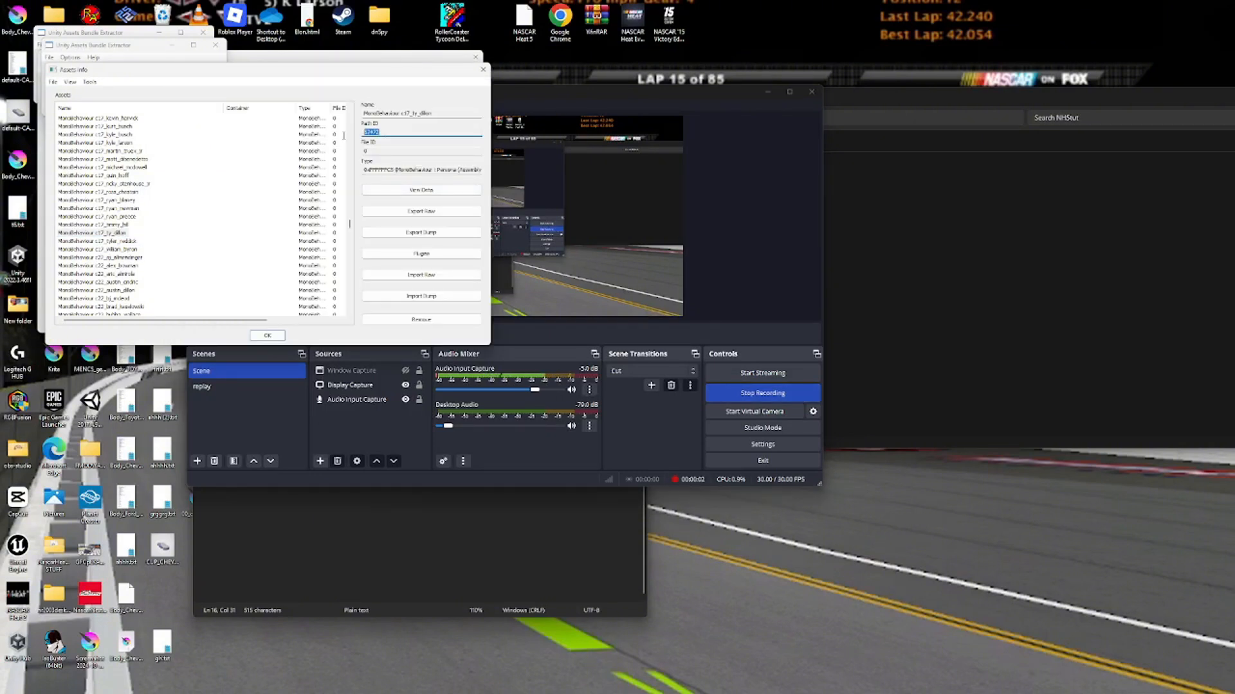
{"action": "left_click", "coordinate": [384, 132]}
{"action": "scroll", "coordinate": [193, 264], "scroll_direction": "up", "scroll_amount": 1}
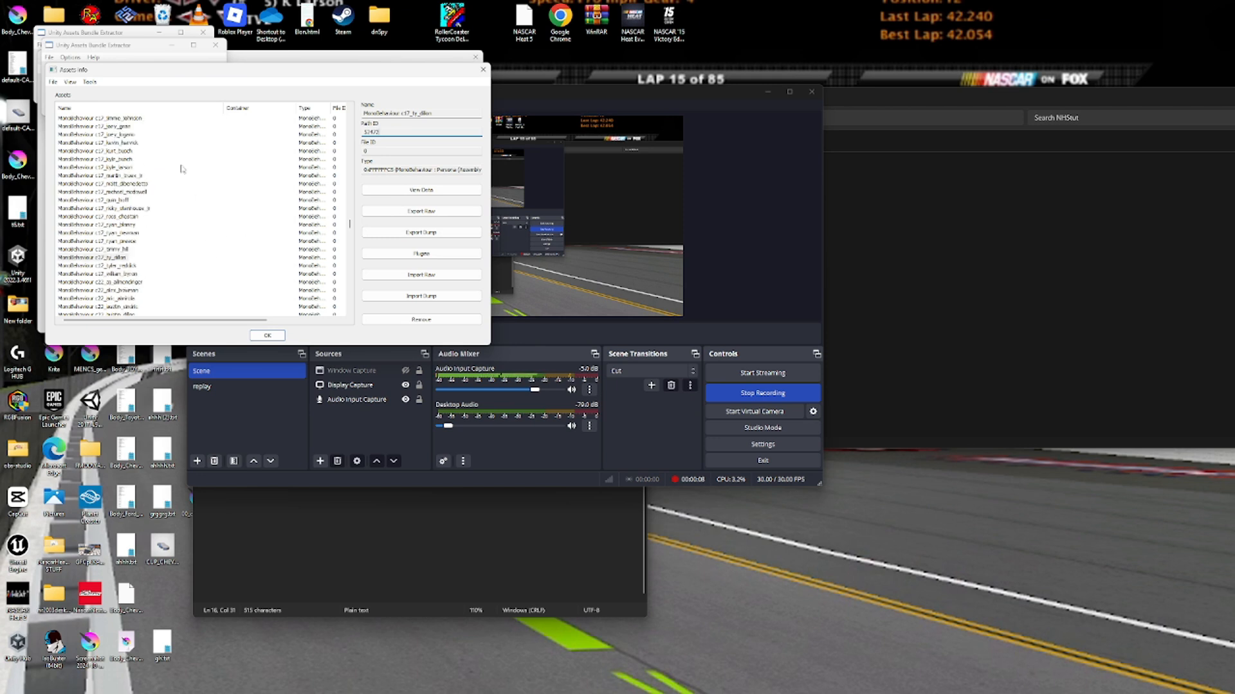
{"action": "scroll", "coordinate": [154, 188], "scroll_direction": "up", "scroll_amount": 2}
{"action": "scroll", "coordinate": [122, 180], "scroll_direction": "up", "scroll_amount": 5}
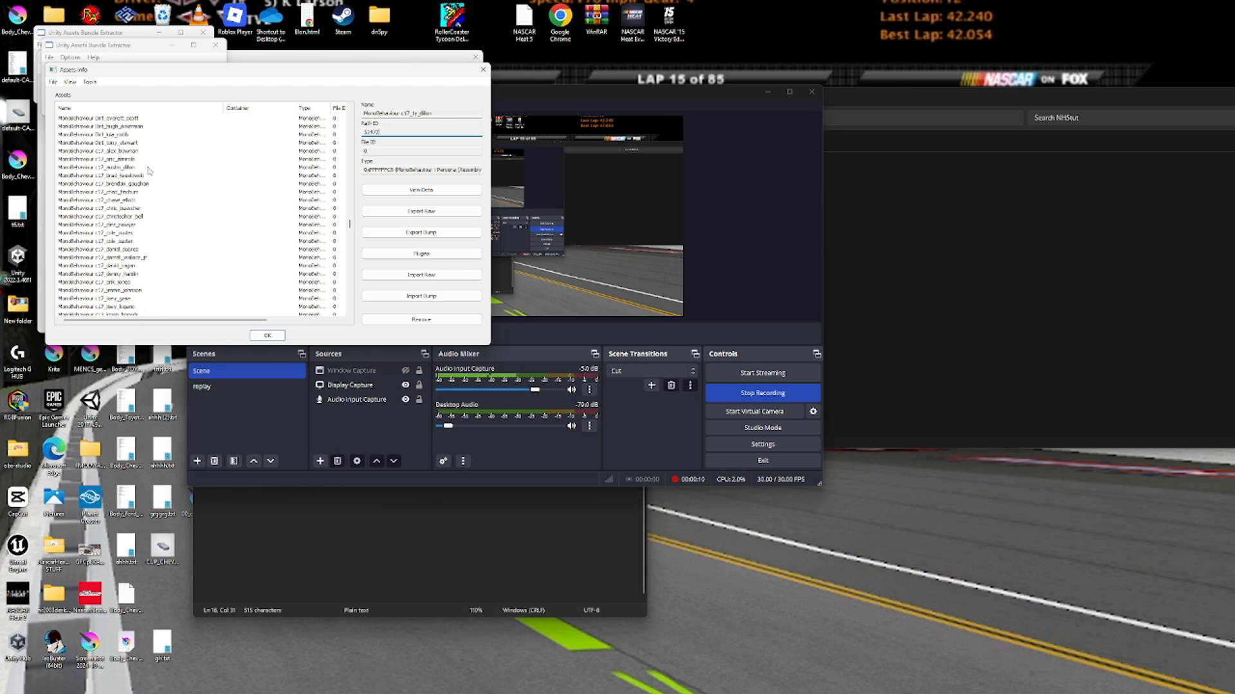
{"action": "left_click", "coordinate": [130, 159]}
{"action": "left_click", "coordinate": [158, 151]}
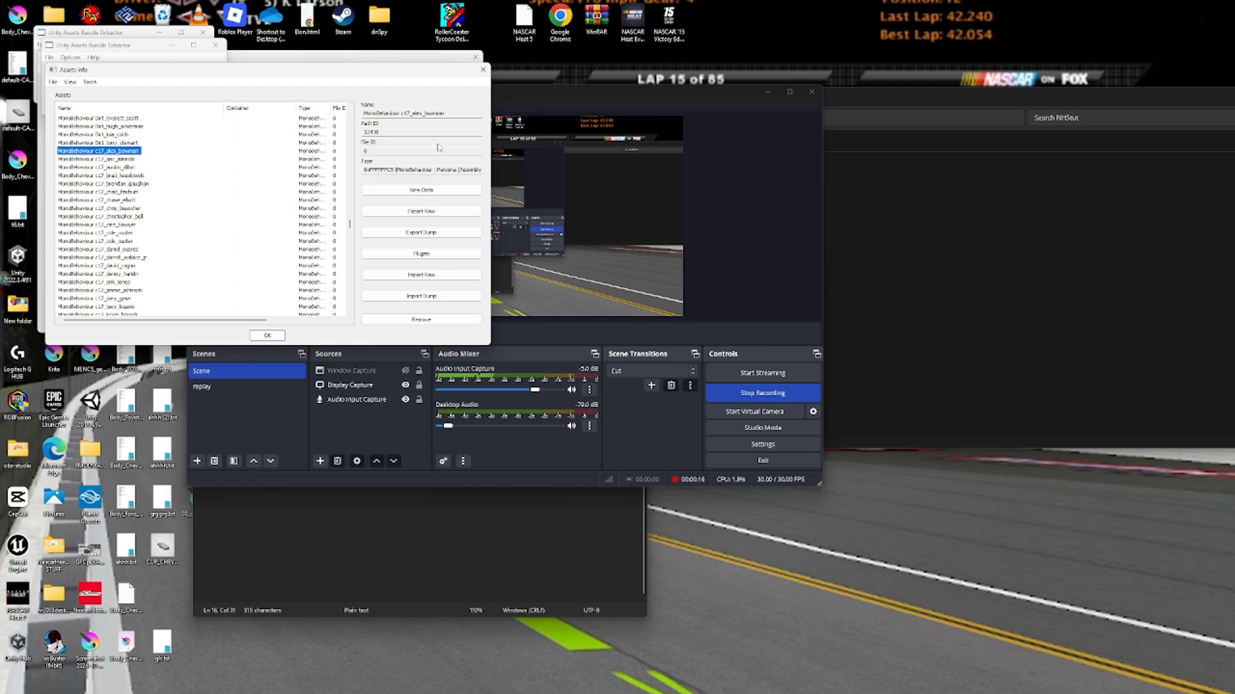
{"action": "double_click", "coordinate": [378, 131]}
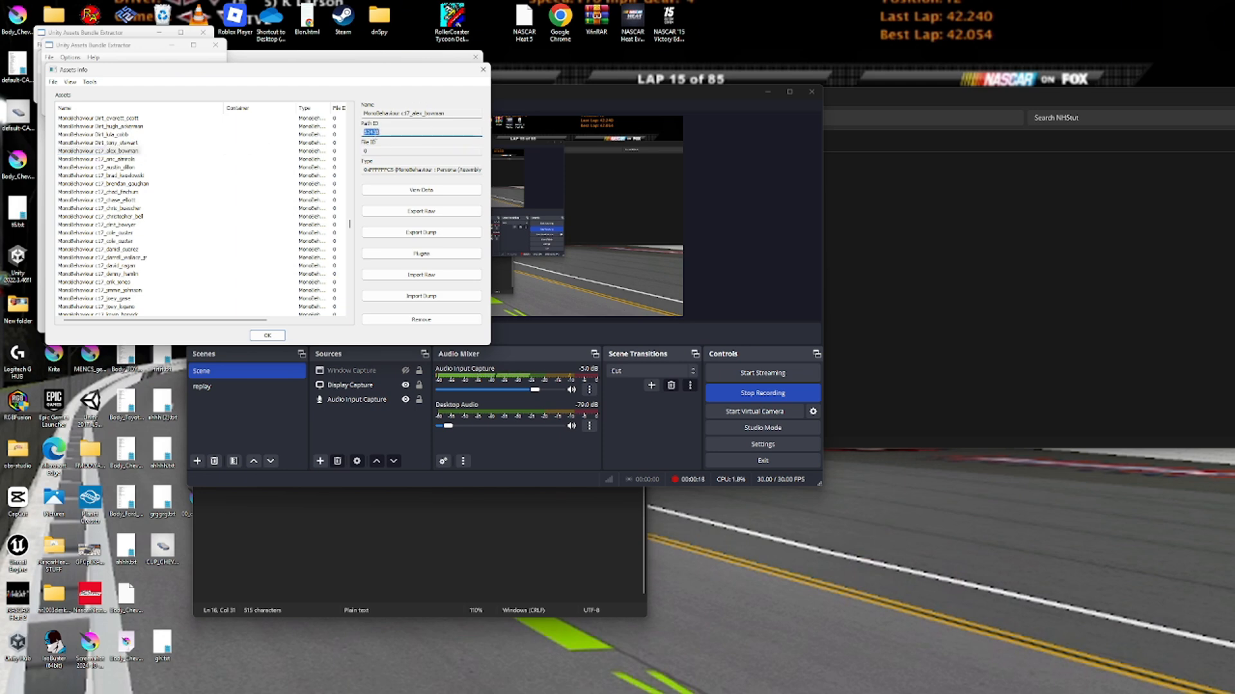
Reopen the Cup_GermainRacing_Refs dump from the NHStut folder.
{"action": "left_click", "coordinate": [1019, 195]}
{"action": "left_click", "coordinate": [481, 205]}
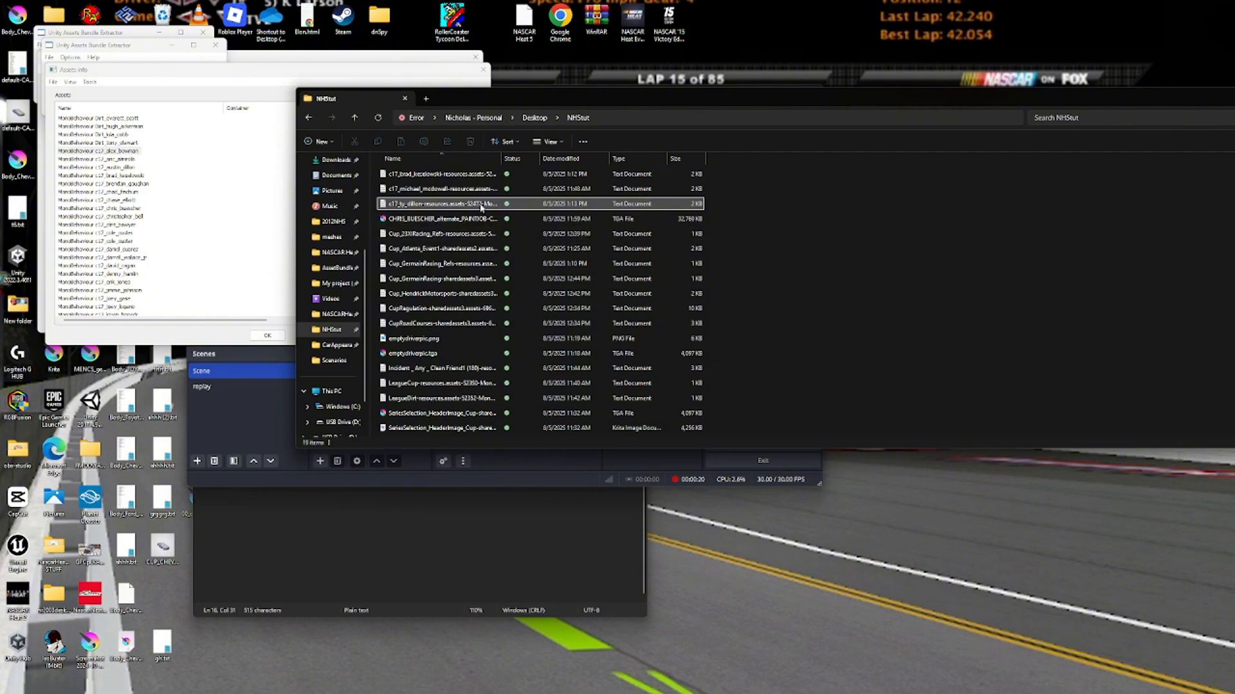
{"action": "double_click", "coordinate": [450, 263]}
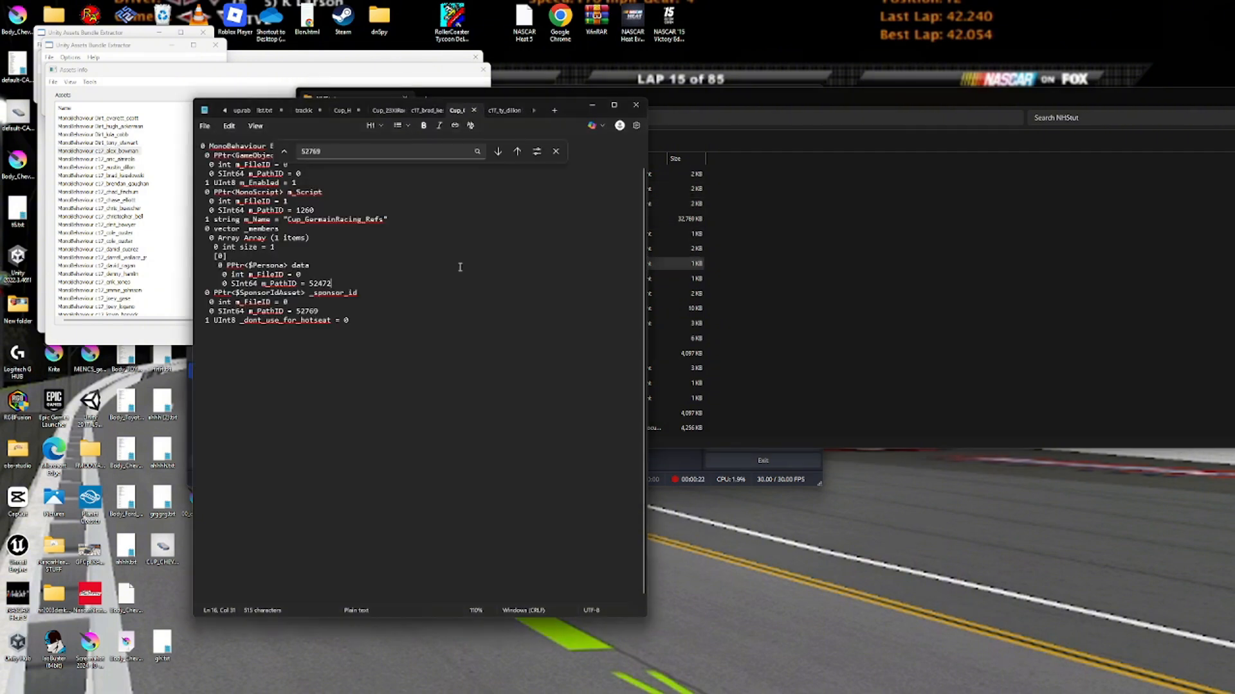
Set the member persona's path ID in the Cup_GermainRacing_Refs dump to 52438, then save and close the dump.
{"action": "left_click_drag", "start_coordinate": [322, 311], "coordinate": [314, 284]}
{"action": "type", "text": "52438"}
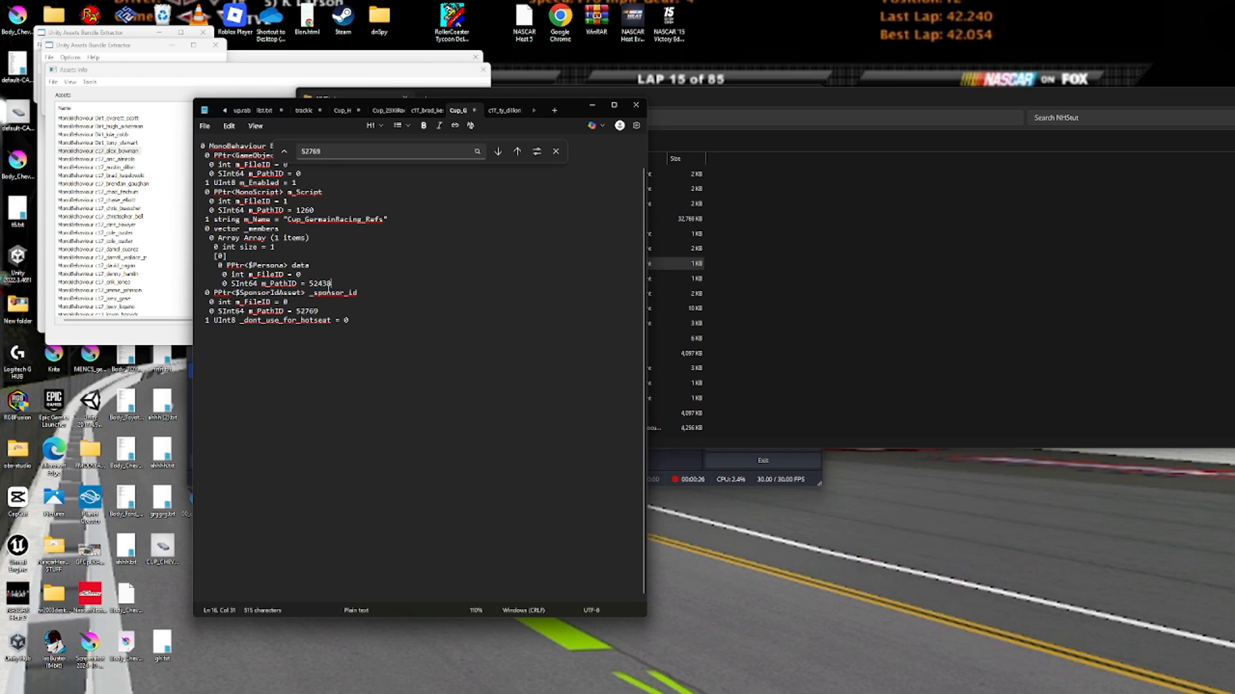
{"action": "left_click", "coordinate": [474, 110]}
{"action": "left_click", "coordinate": [344, 389]}
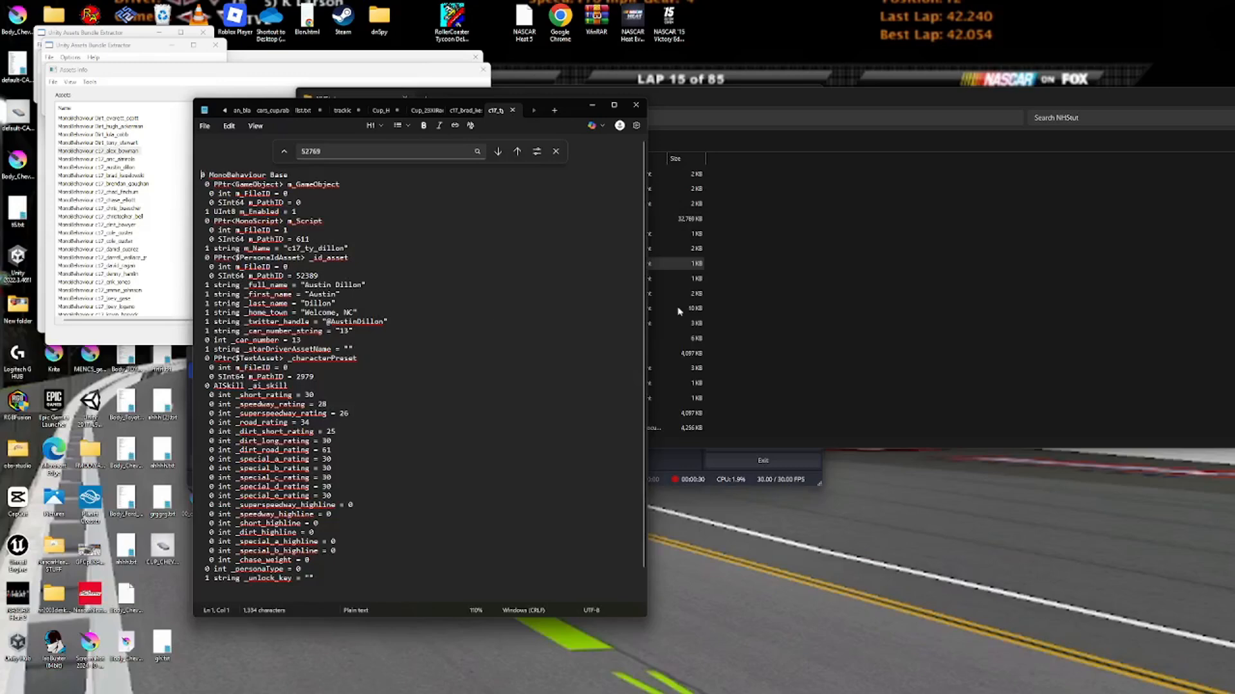
Close the c17_ty_dillon, c17_brad_keselowski and Cup_23XIRacing_Refs dumps and bring the NHStut folder forward.
{"action": "left_click", "coordinate": [823, 259]}
{"action": "left_click", "coordinate": [226, 258]}
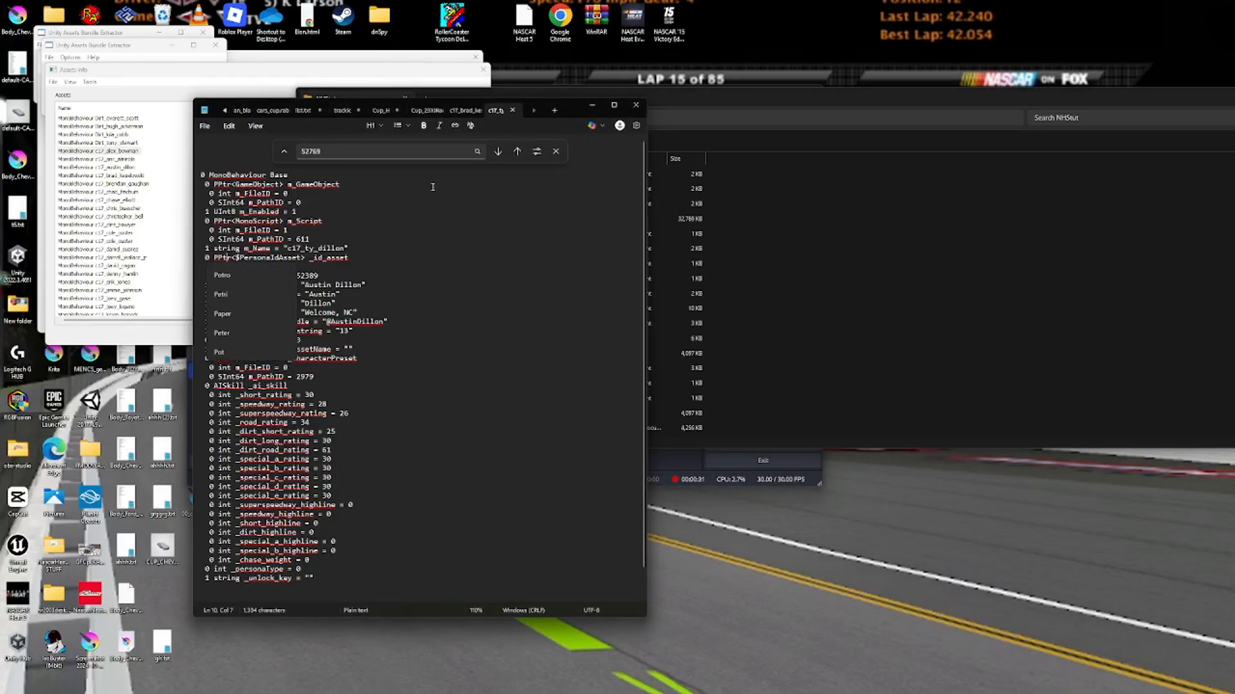
{"action": "left_click", "coordinate": [513, 110]}
{"action": "left_click", "coordinate": [508, 113]}
{"action": "left_click", "coordinate": [515, 107]}
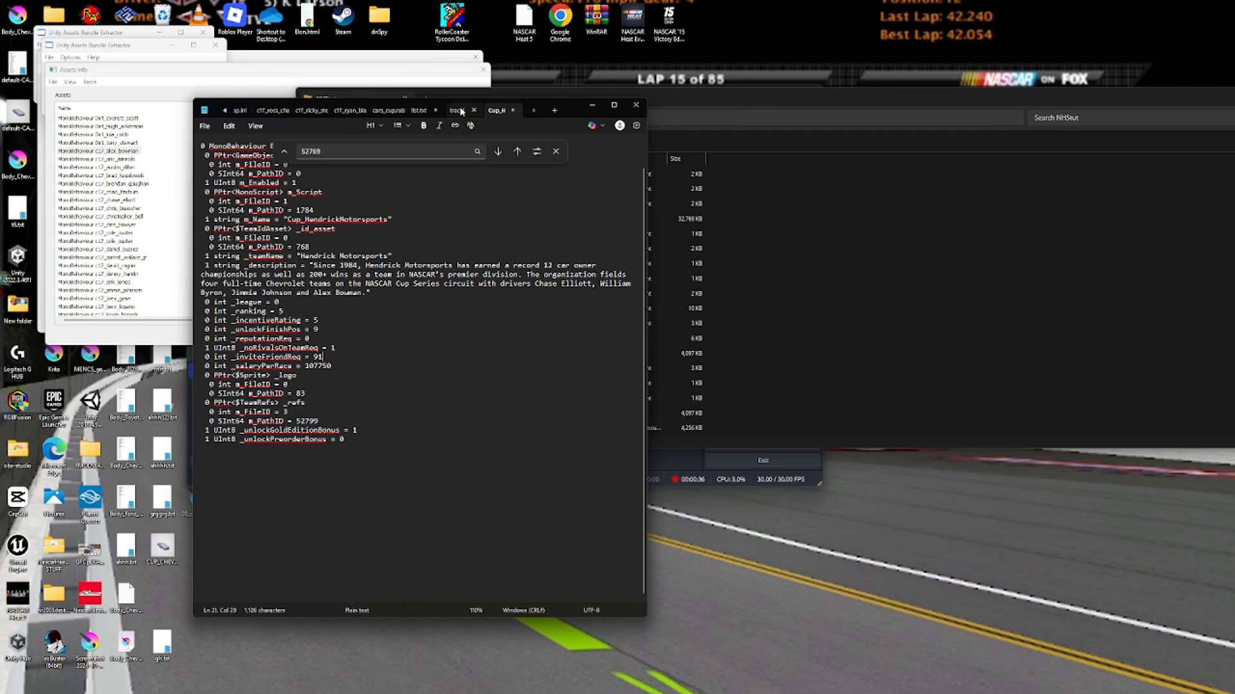
{"action": "left_click", "coordinate": [829, 251]}
{"action": "left_click", "coordinate": [457, 268]}
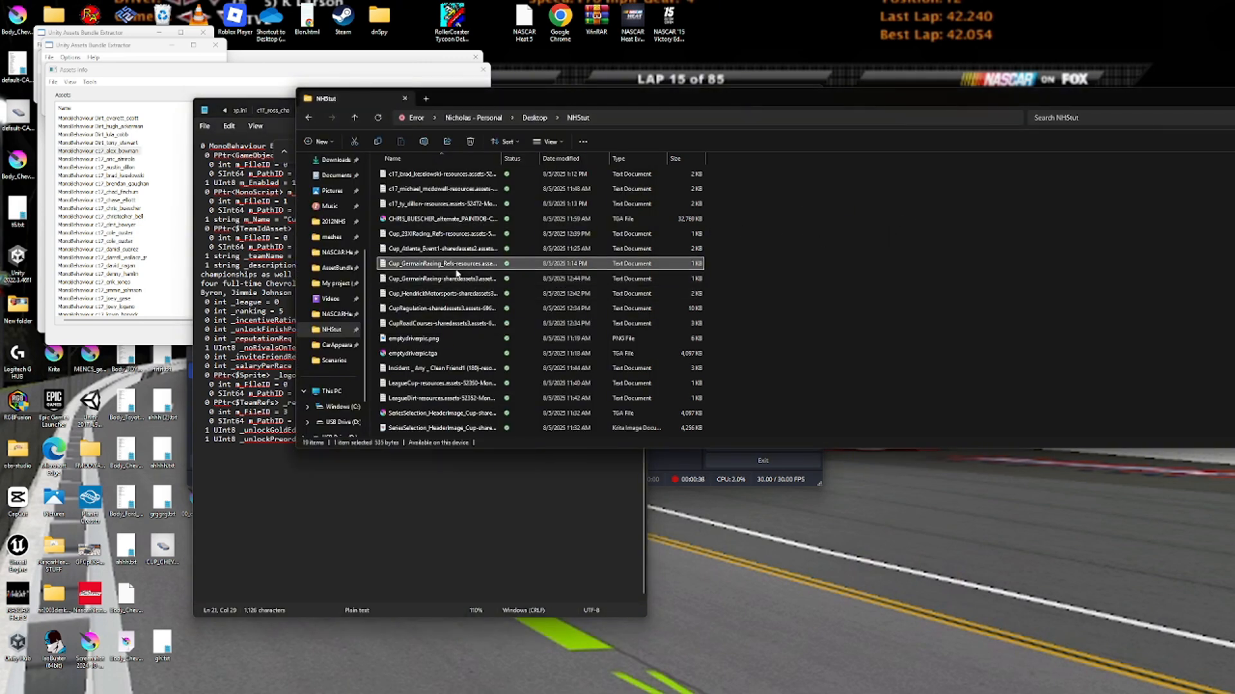
Close the persona asset list and its extra Unity Assets Bundle Extractor window.
{"action": "left_click", "coordinate": [212, 46]}
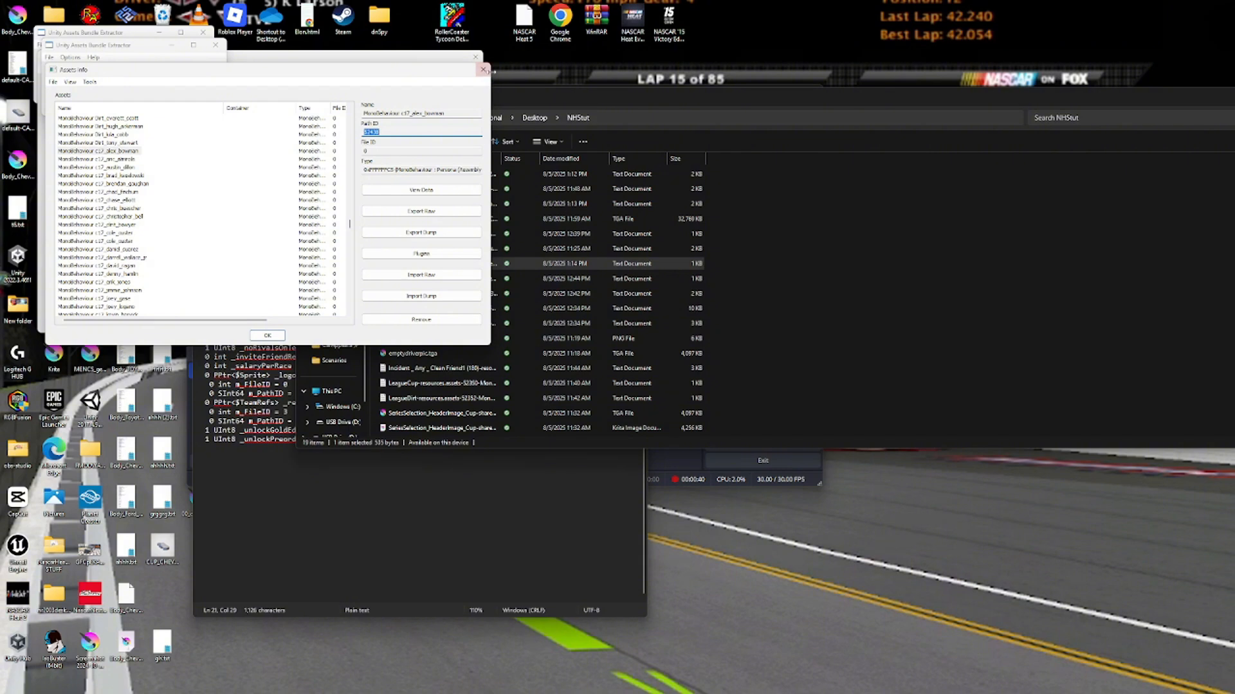
{"action": "left_click", "coordinate": [484, 69]}
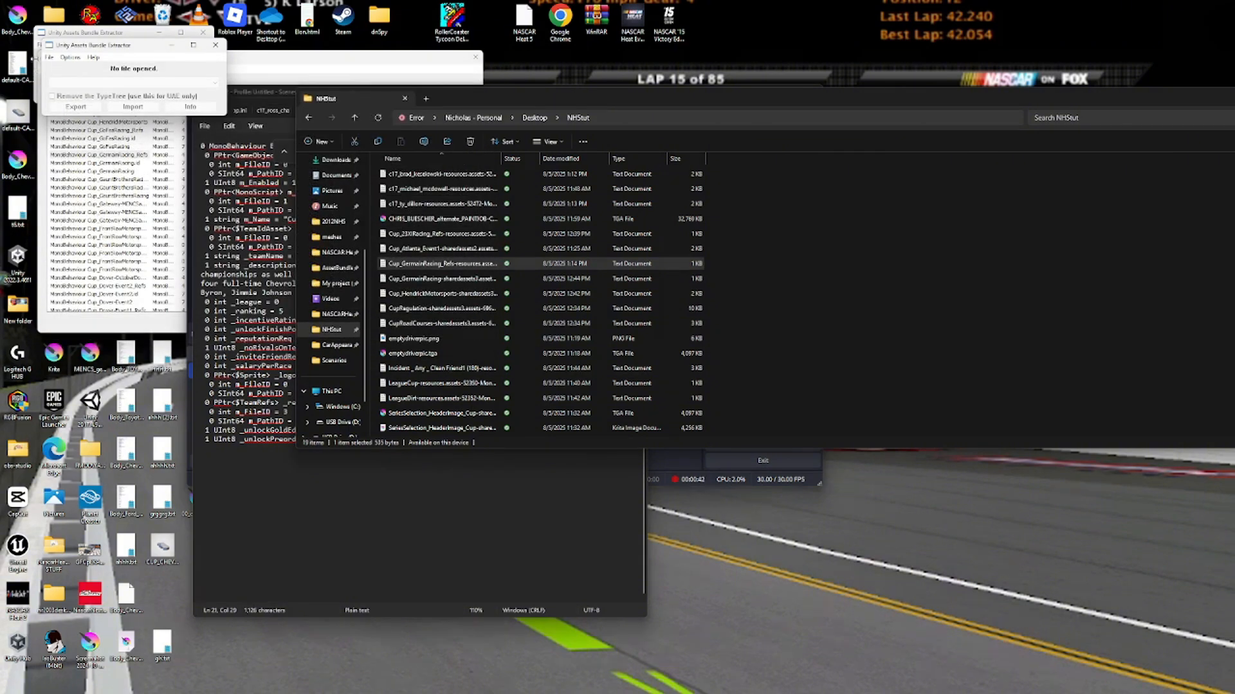
{"action": "left_click", "coordinate": [216, 45]}
Import the edited Cup_GermainRacing_Refs dump from the NHStut folder into the matching MonoBehaviour asset.
{"action": "left_click", "coordinate": [106, 159]}
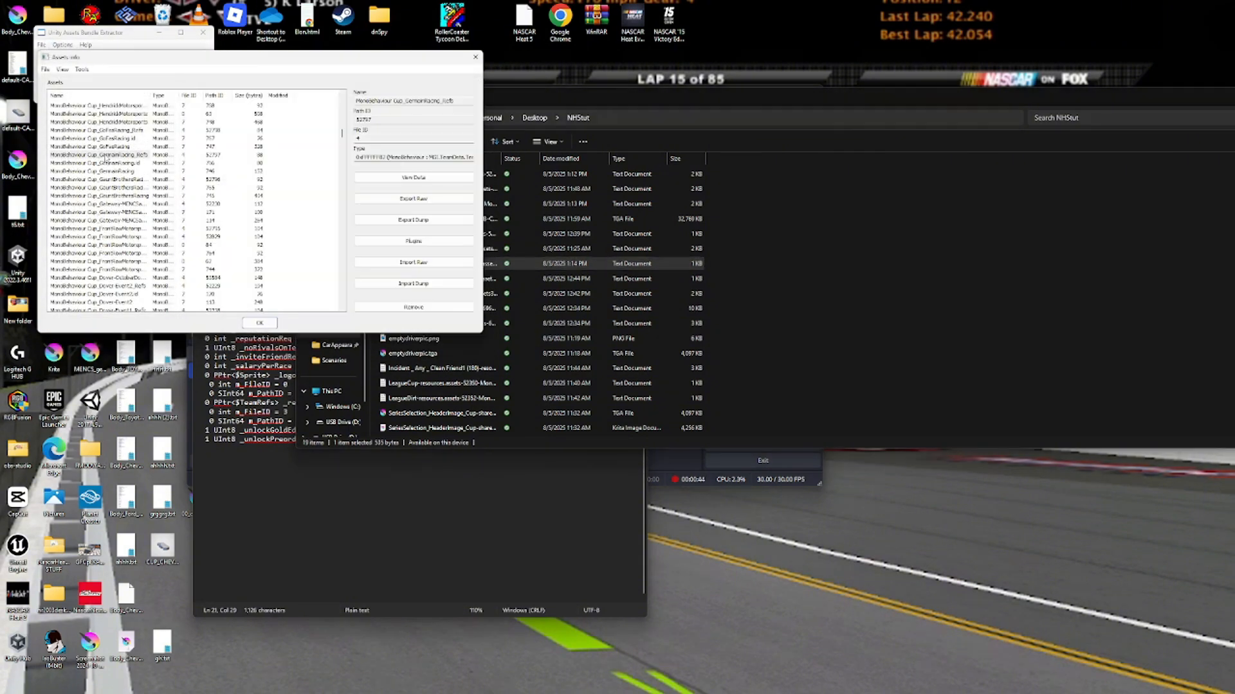
{"action": "left_click", "coordinate": [414, 284]}
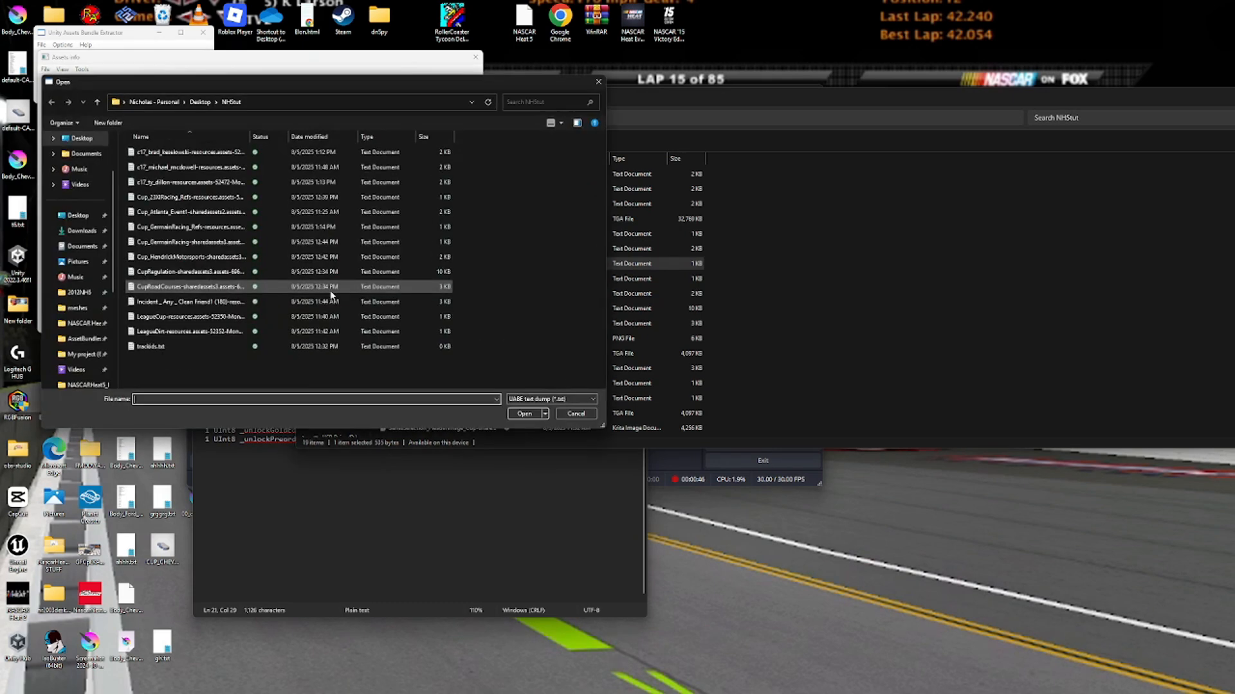
{"action": "double_click", "coordinate": [228, 231]}
Save the modified assets file as resources1.assets in the game's NASCARHeat5_Data folder.
{"action": "left_click", "coordinate": [568, 385]}
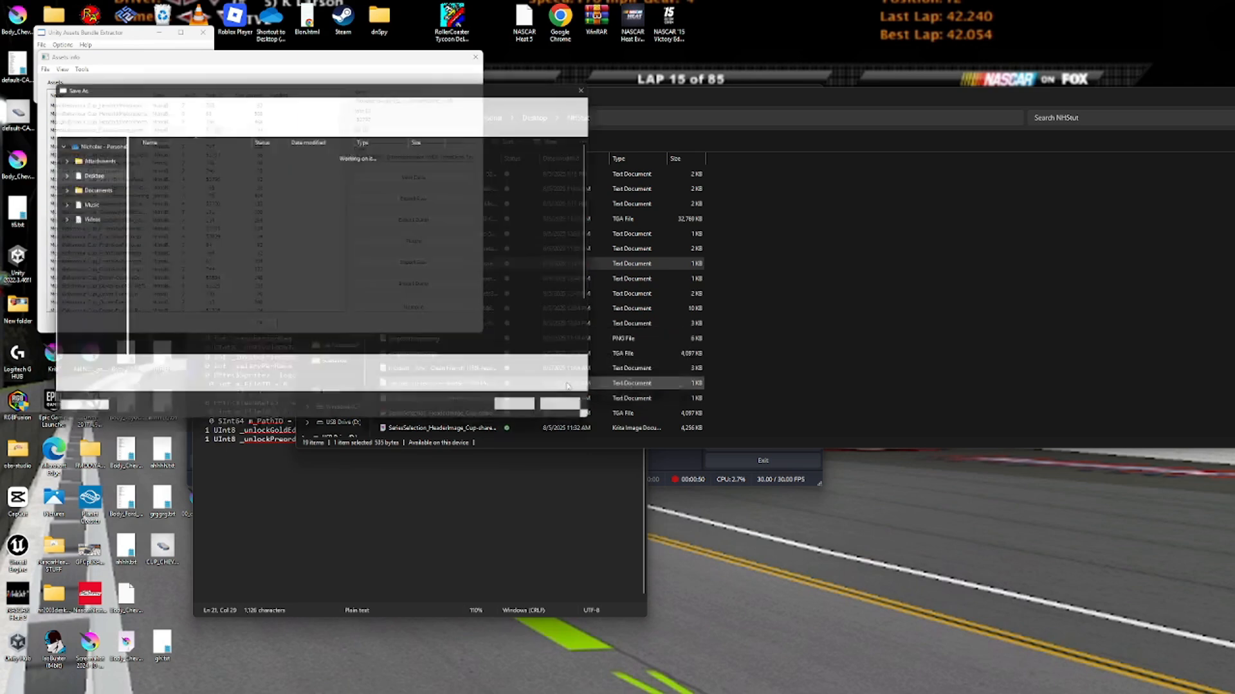
{"action": "scroll", "coordinate": [208, 323], "scroll_direction": "down", "scroll_amount": 1}
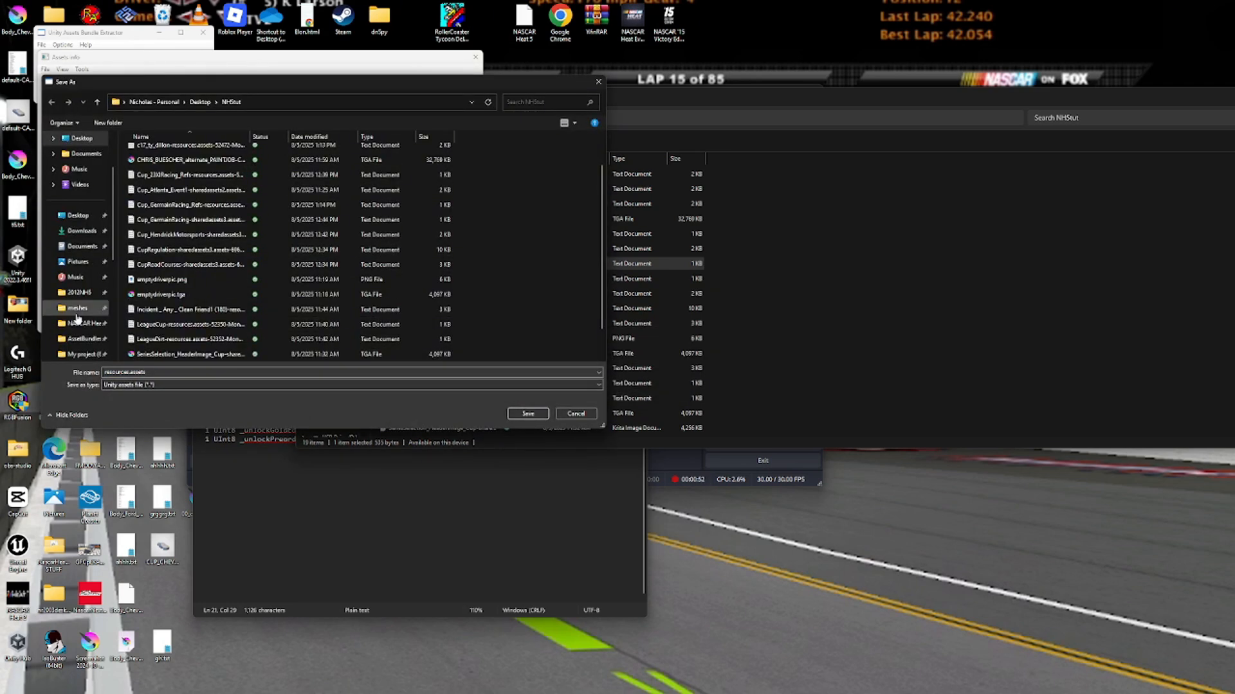
{"action": "scroll", "coordinate": [81, 309], "scroll_direction": "down", "scroll_amount": 2}
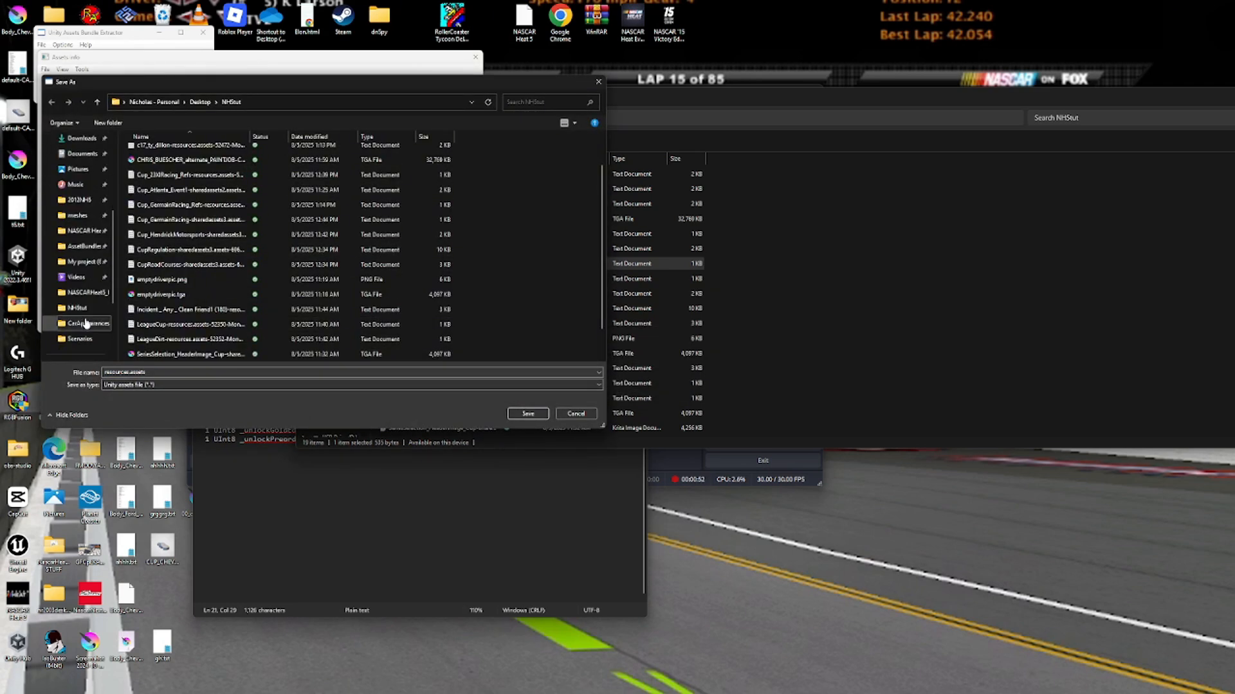
{"action": "left_click", "coordinate": [83, 232]}
{"action": "double_click", "coordinate": [186, 168]}
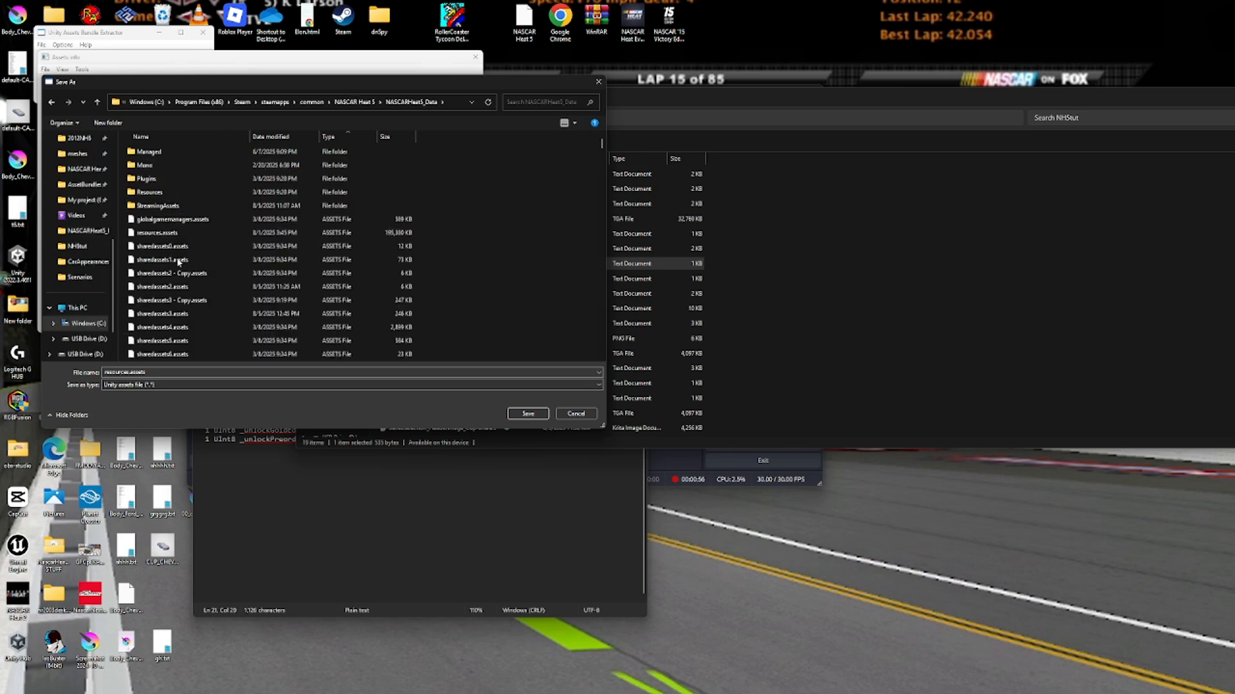
{"action": "double_click", "coordinate": [131, 371]}
{"action": "left_click", "coordinate": [130, 371]}
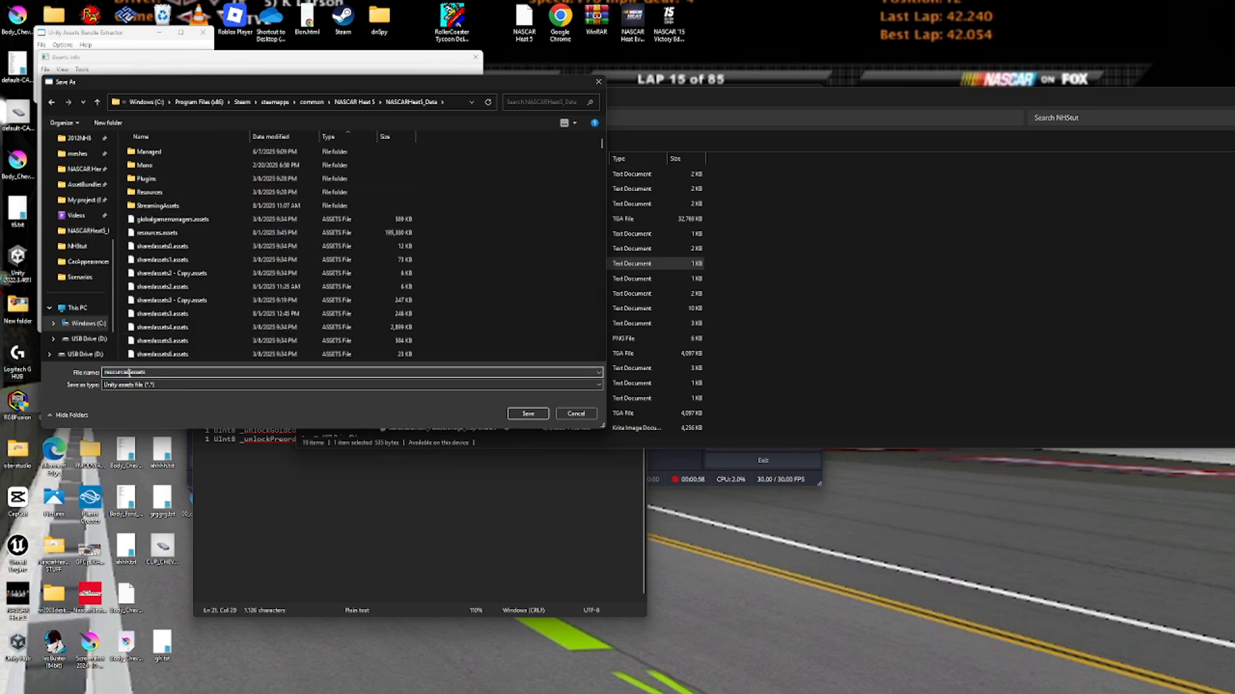
{"action": "left_click", "coordinate": [516, 416]}
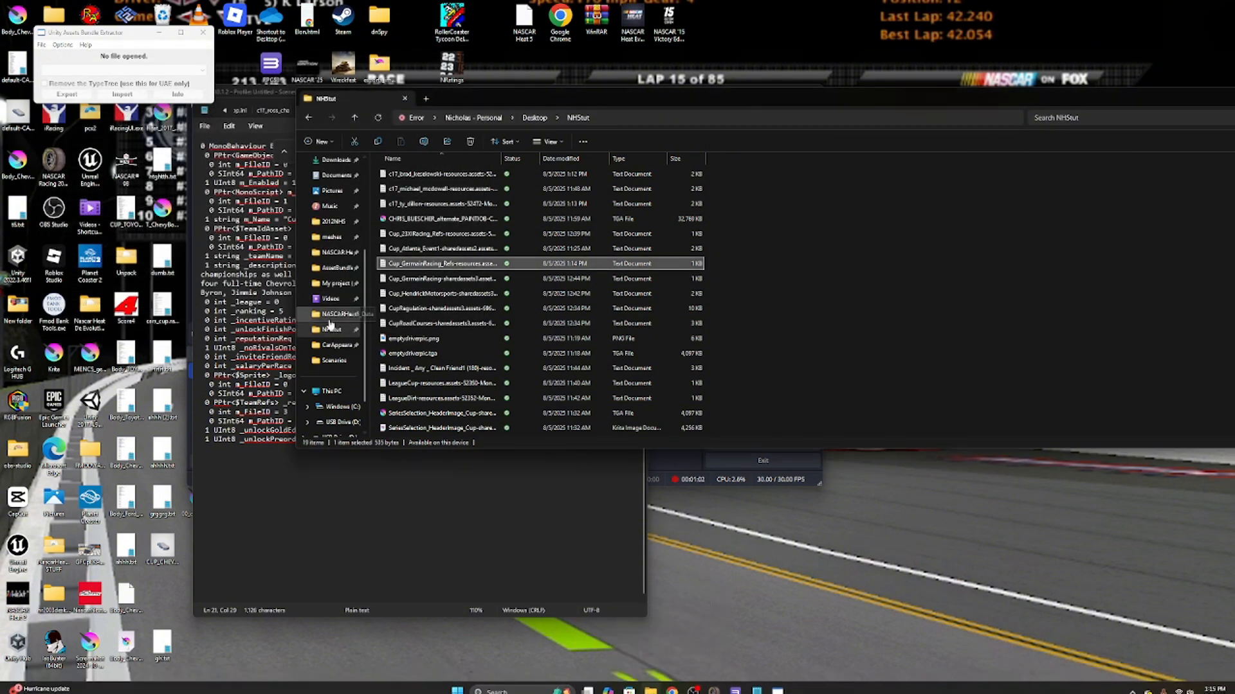
Delete the old resources.assets in NASCARHeat5_Data, rename resources1.assets as resources.assets, and launch NASCAR Heat 5.
{"action": "left_click", "coordinate": [334, 348]}
{"action": "left_click", "coordinate": [336, 313]}
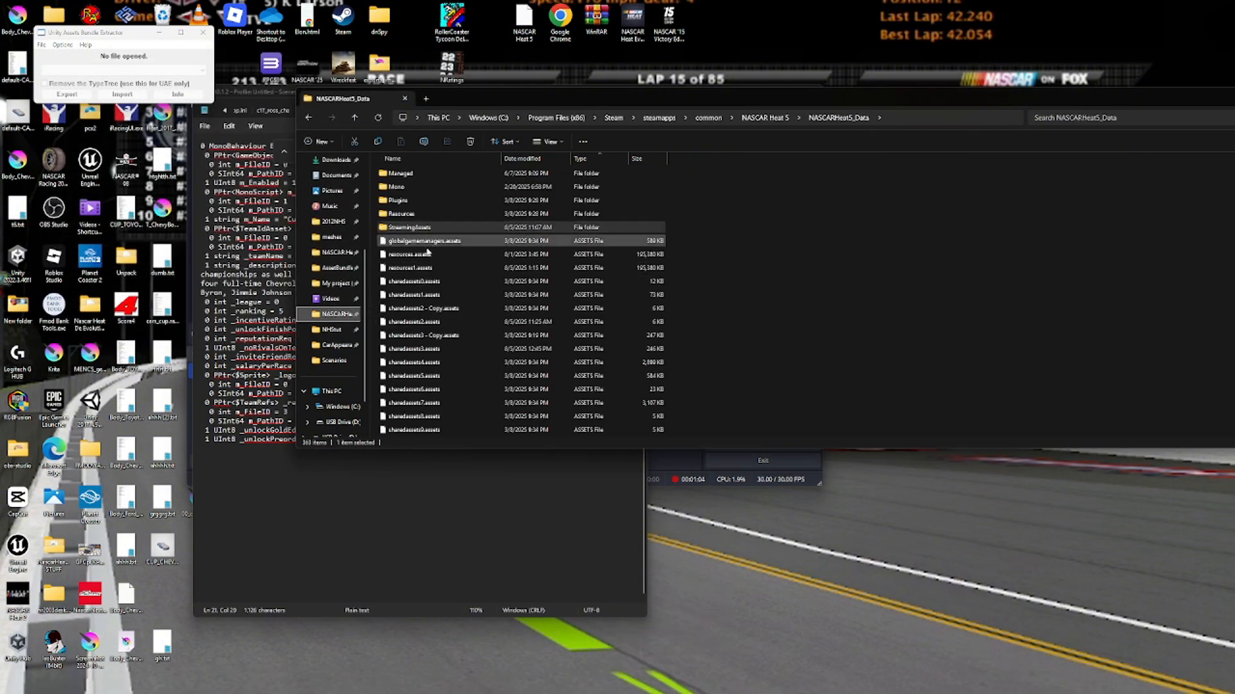
{"action": "left_click", "coordinate": [419, 255]}
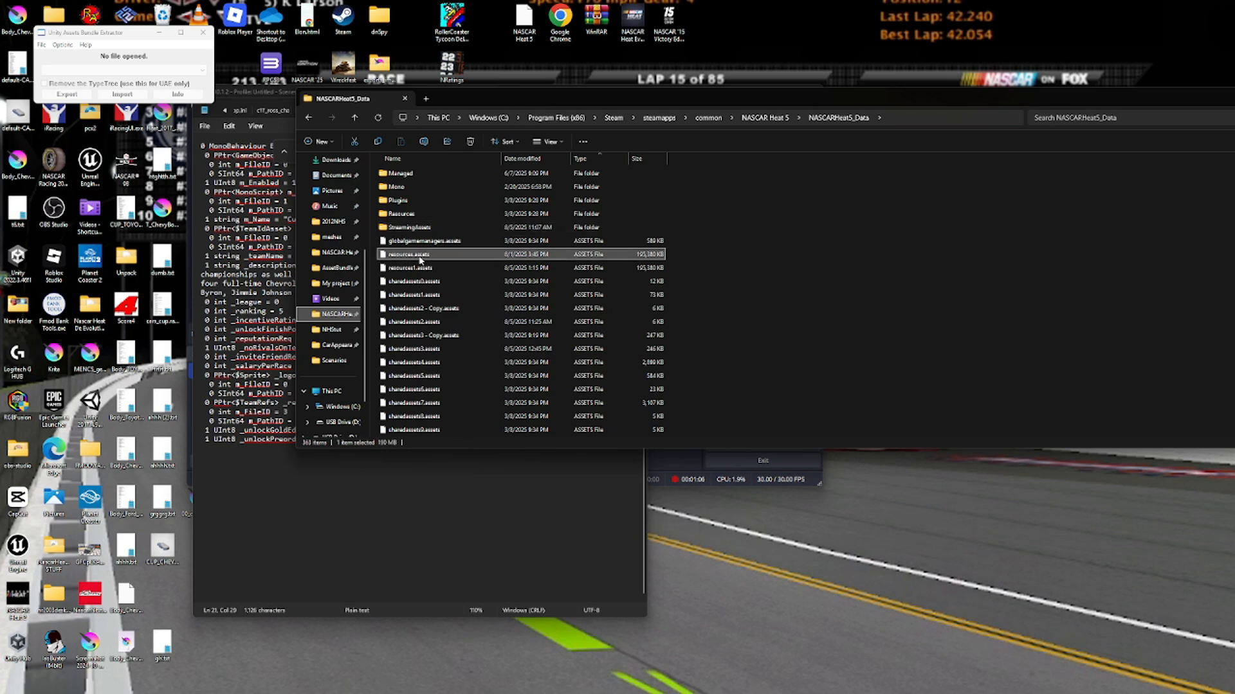
{"action": "key", "text": "Delete"}
{"action": "right_click", "coordinate": [417, 257]}
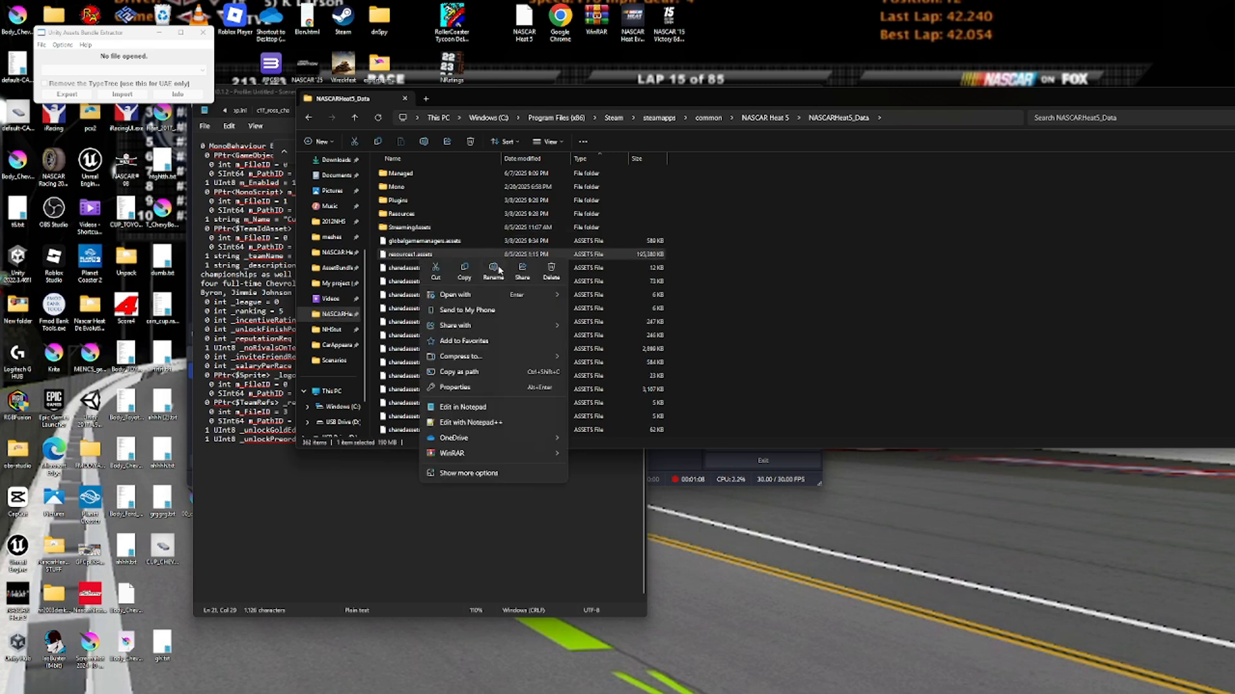
{"action": "left_click", "coordinate": [492, 270]}
{"action": "type", "text": "resources"}
{"action": "key", "text": "Return"}
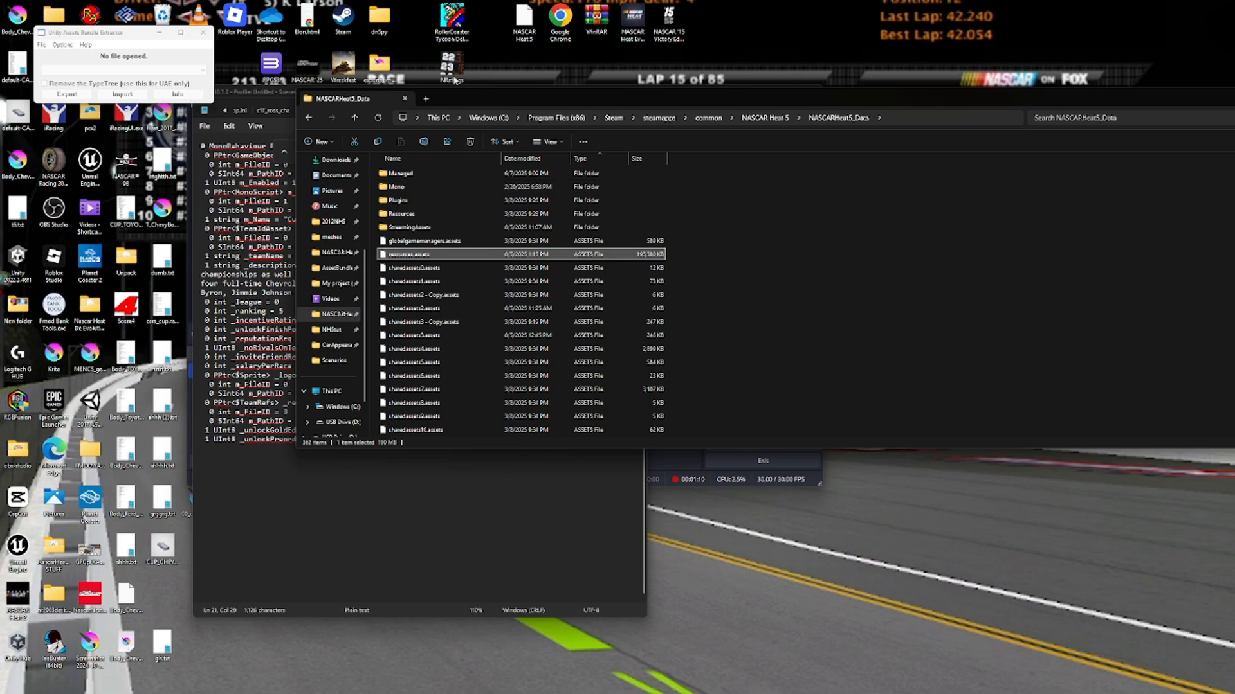
{"action": "double_click", "coordinate": [525, 19]}
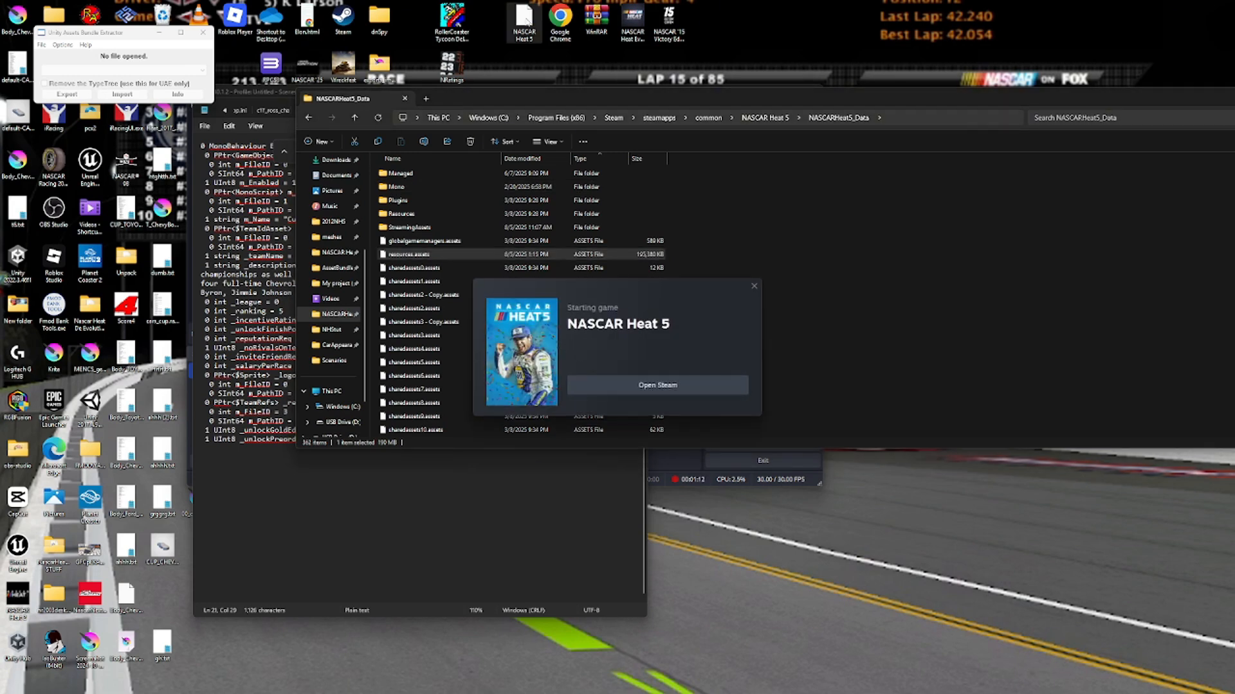
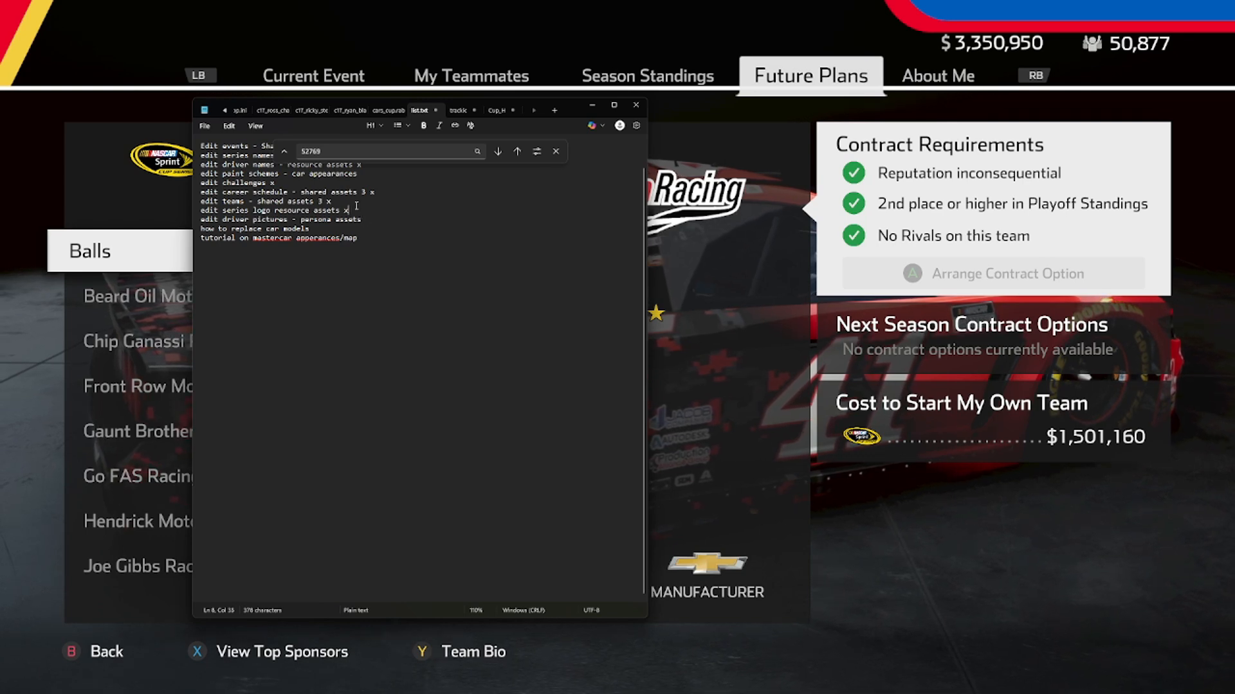
Close the Cup_HendrickMotorsports dump in the text editor.
{"action": "double_click", "coordinate": [348, 209]}
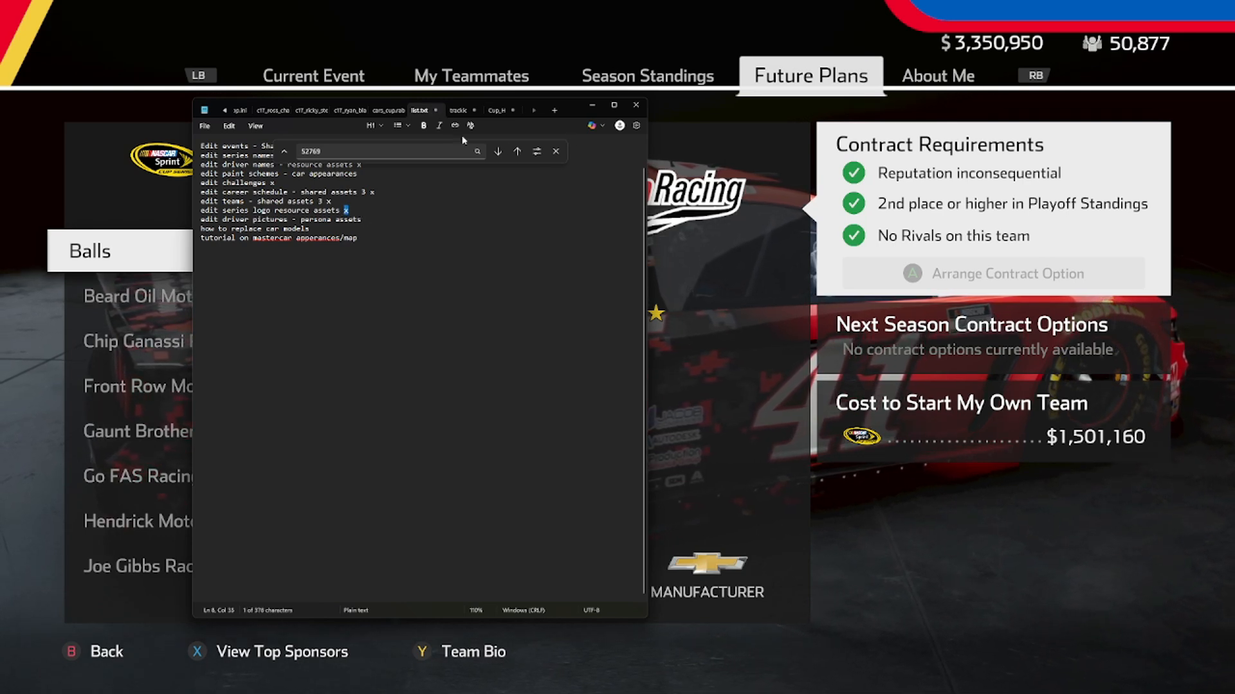
{"action": "left_click", "coordinate": [513, 110]}
{"action": "left_click", "coordinate": [420, 388]}
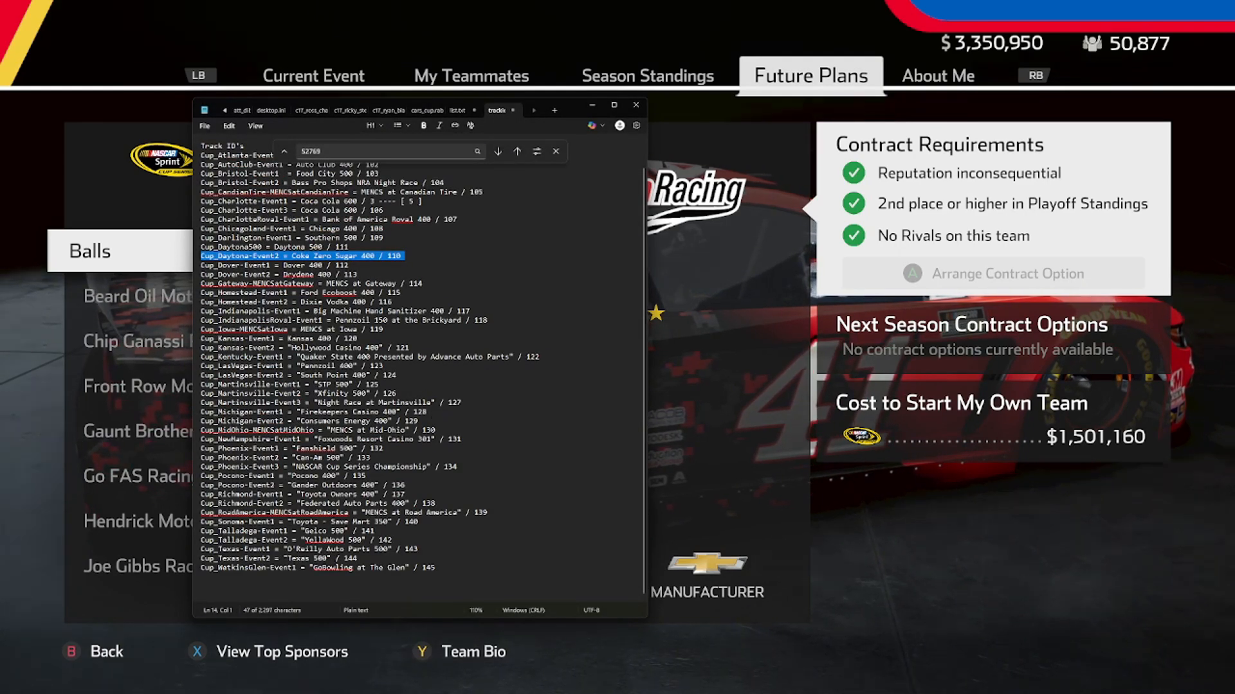
{"action": "left_click", "coordinate": [682, 687]}
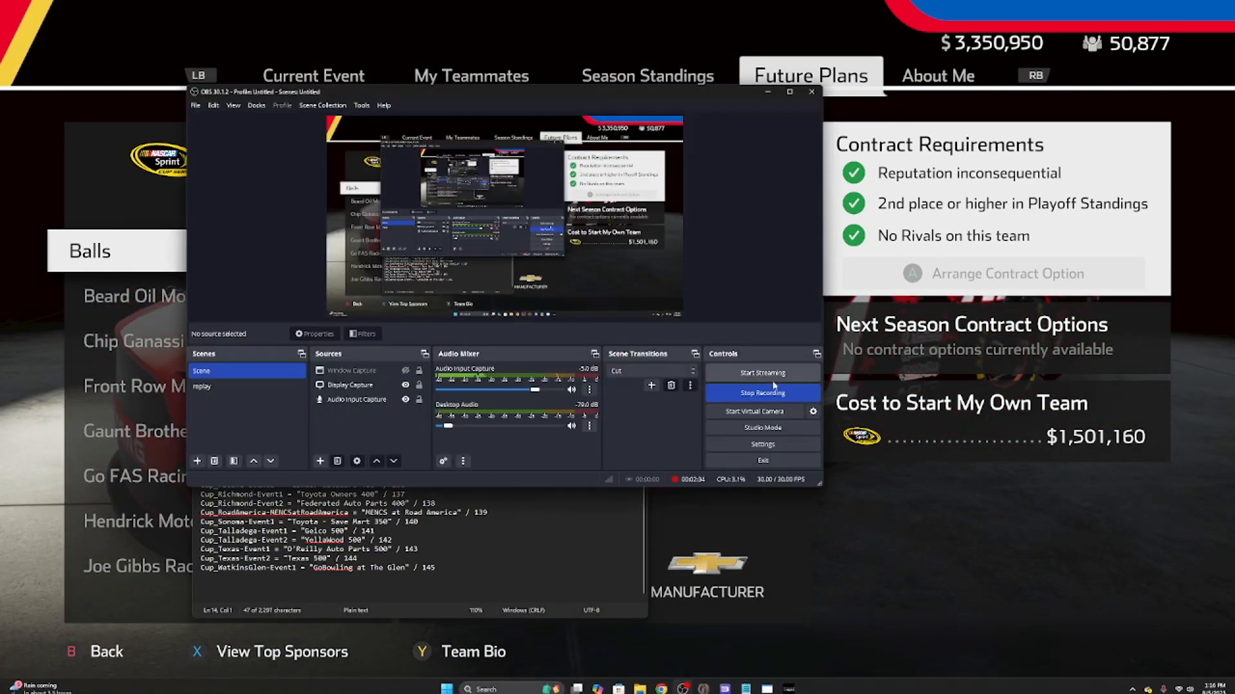
{"action": "left_click", "coordinate": [774, 389]}
{"action": "left_click", "coordinate": [773, 389]}
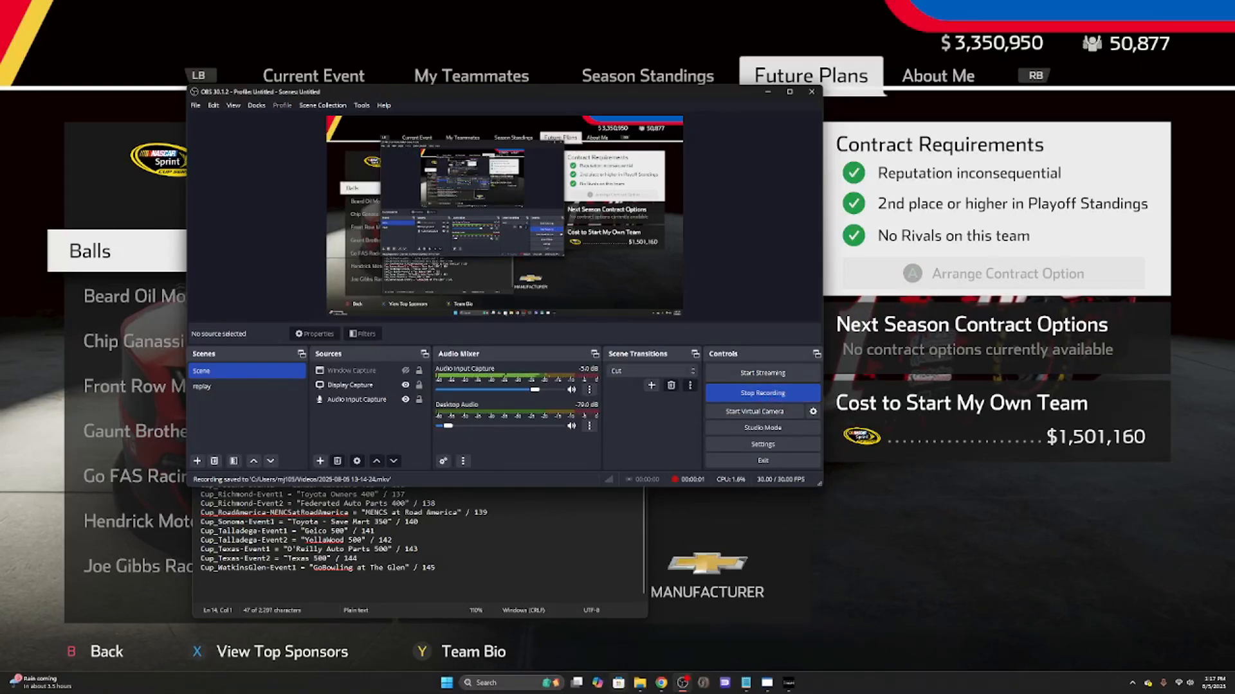
{"action": "key", "text": "alt+Tab"}
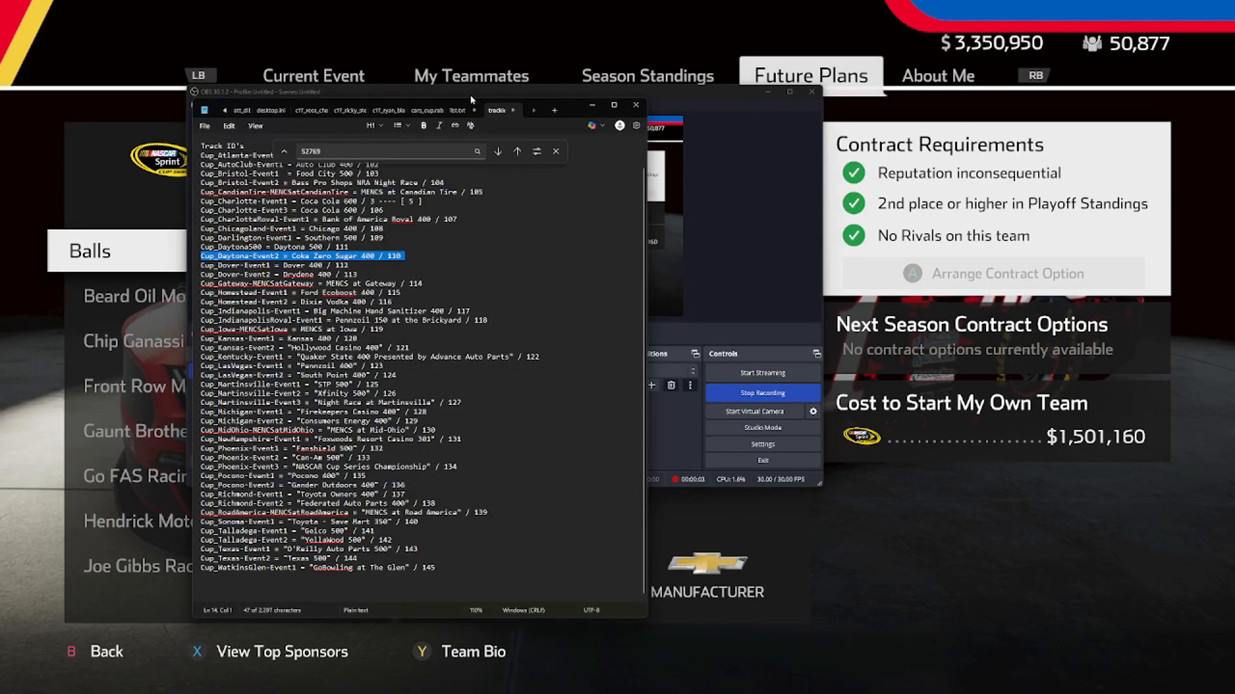
Bring up list.txt and highlight the line about editing the series logo in resource assets.
{"action": "left_click", "coordinate": [455, 111]}
{"action": "left_click_drag", "start_coordinate": [380, 222], "coordinate": [238, 211]}
{"action": "left_click", "coordinate": [196, 210]}
{"action": "left_click", "coordinate": [262, 210]}
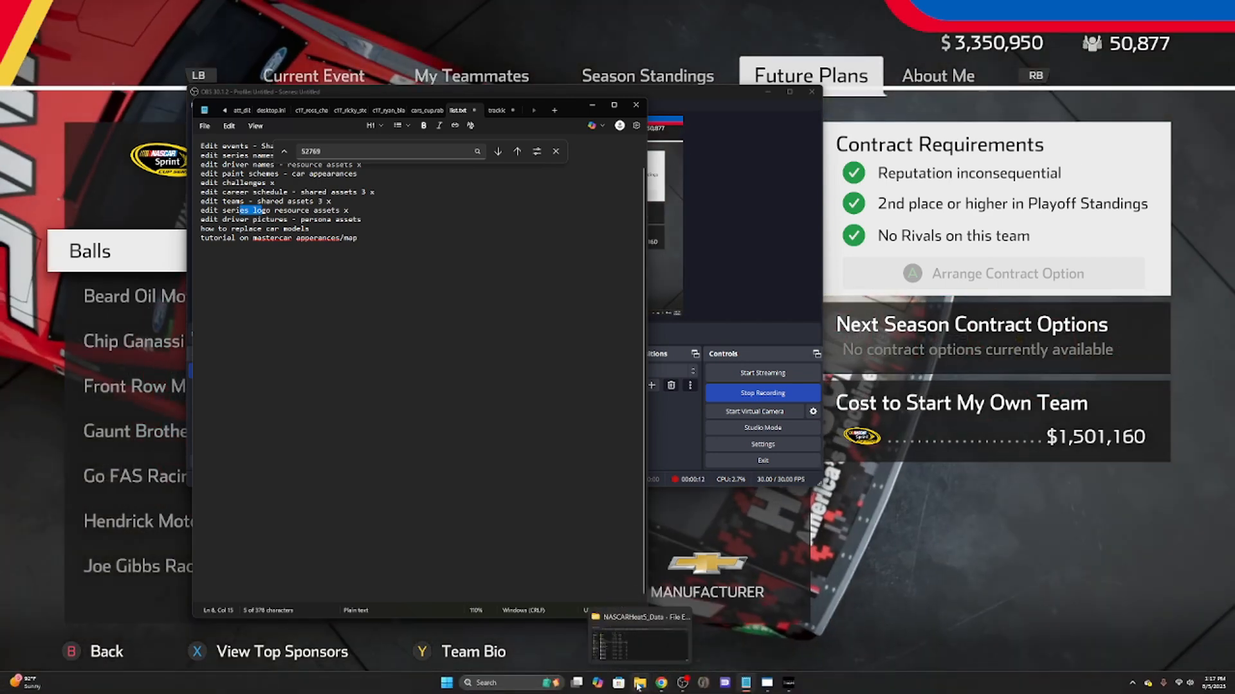
Load resources.assets from NASCARHeat5_Data in Unity Assets Bundle Extractor and close the running NASCAR Heat 5 game.
{"action": "left_click", "coordinate": [639, 682]}
{"action": "left_click", "coordinate": [705, 684]}
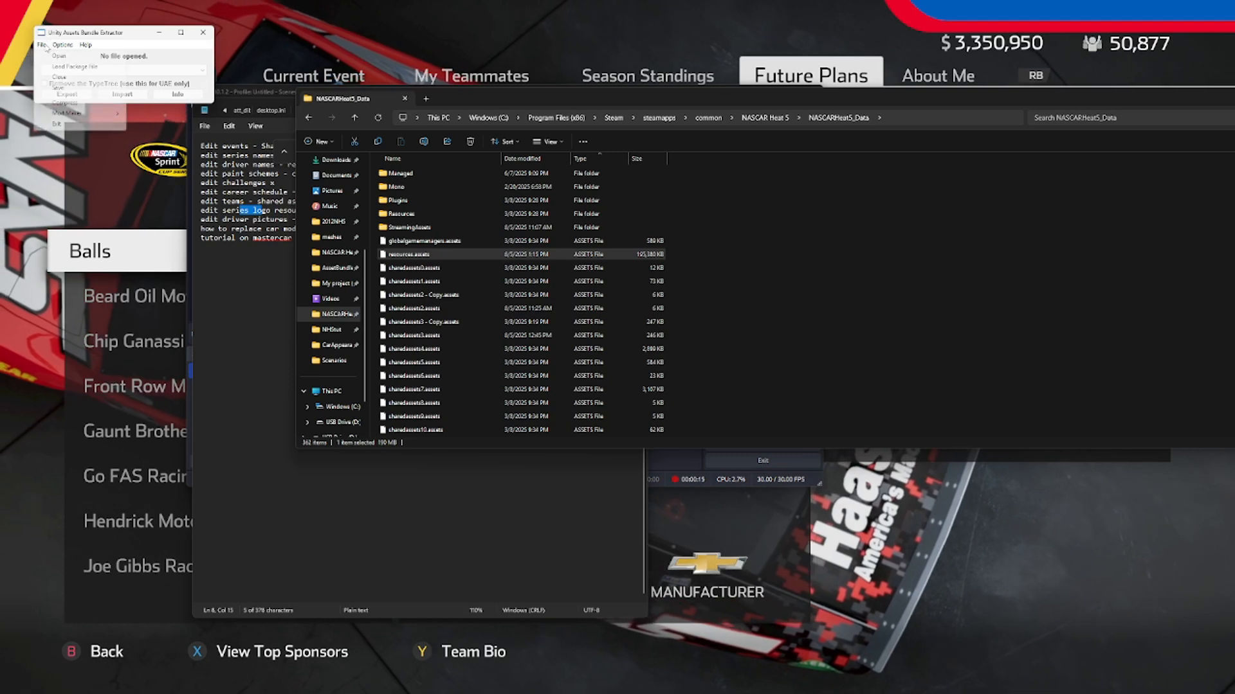
{"action": "left_click", "coordinate": [41, 45]}
{"action": "left_click", "coordinate": [45, 57]}
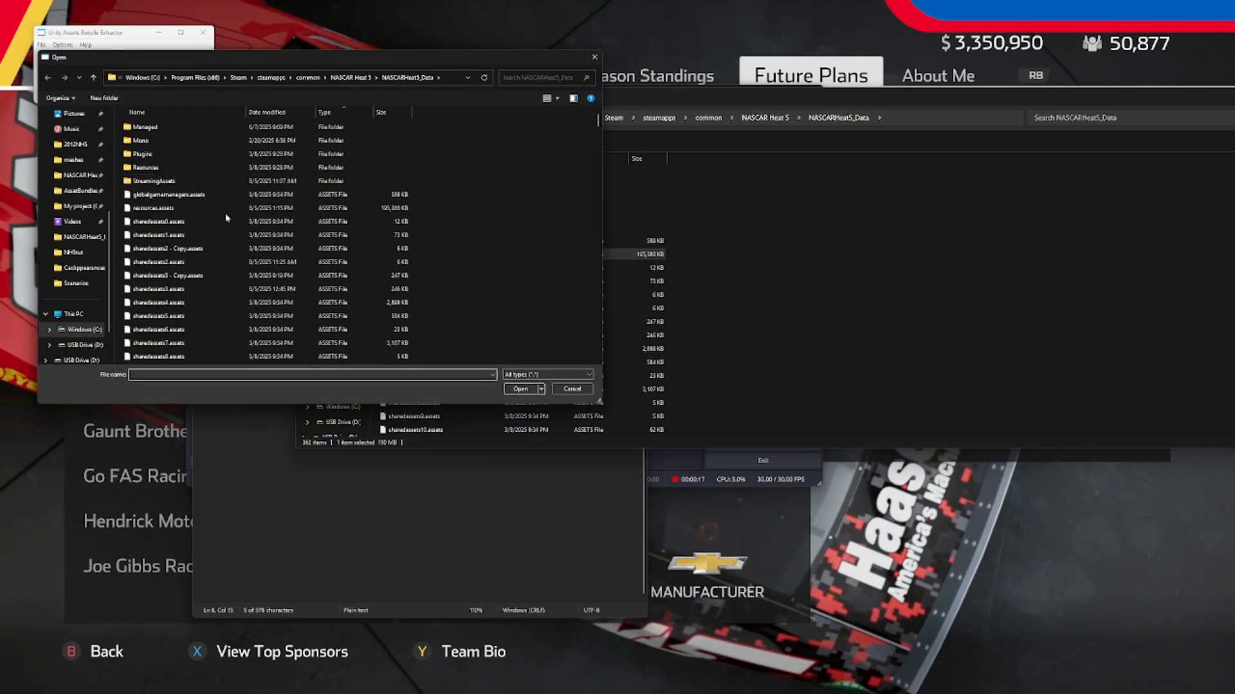
{"action": "left_click", "coordinate": [178, 207]}
{"action": "double_click", "coordinate": [178, 207]}
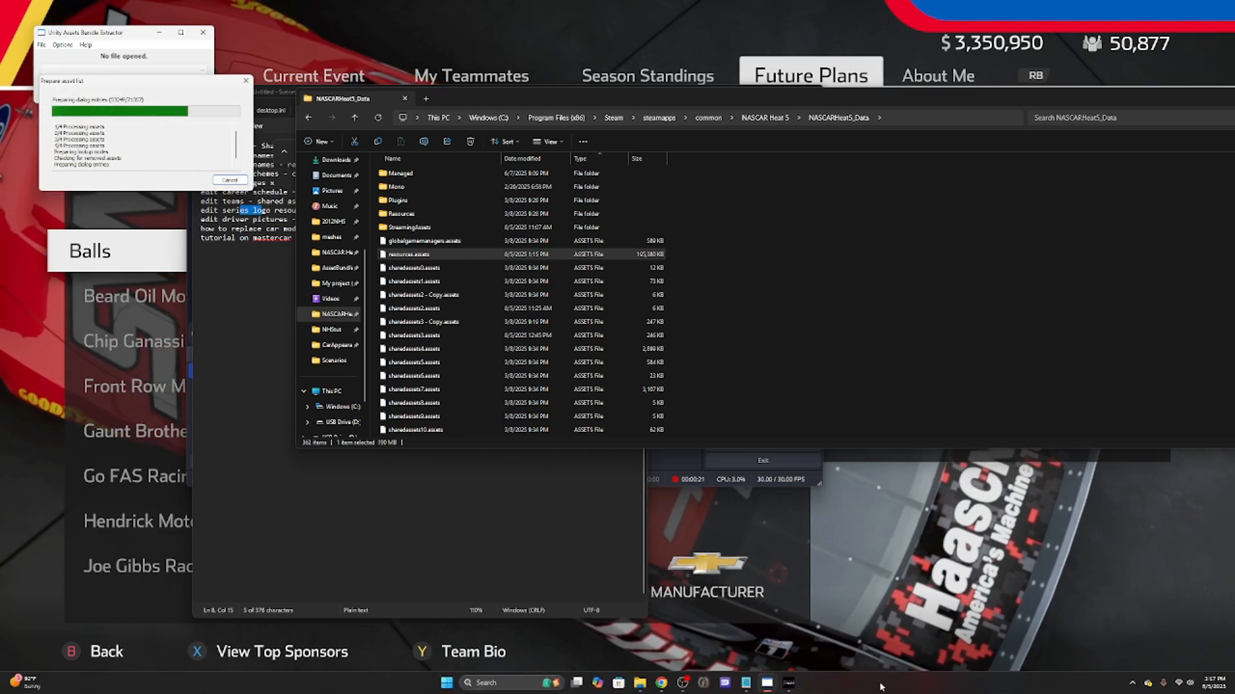
{"action": "right_click", "coordinate": [788, 684]}
{"action": "left_click", "coordinate": [766, 670]}
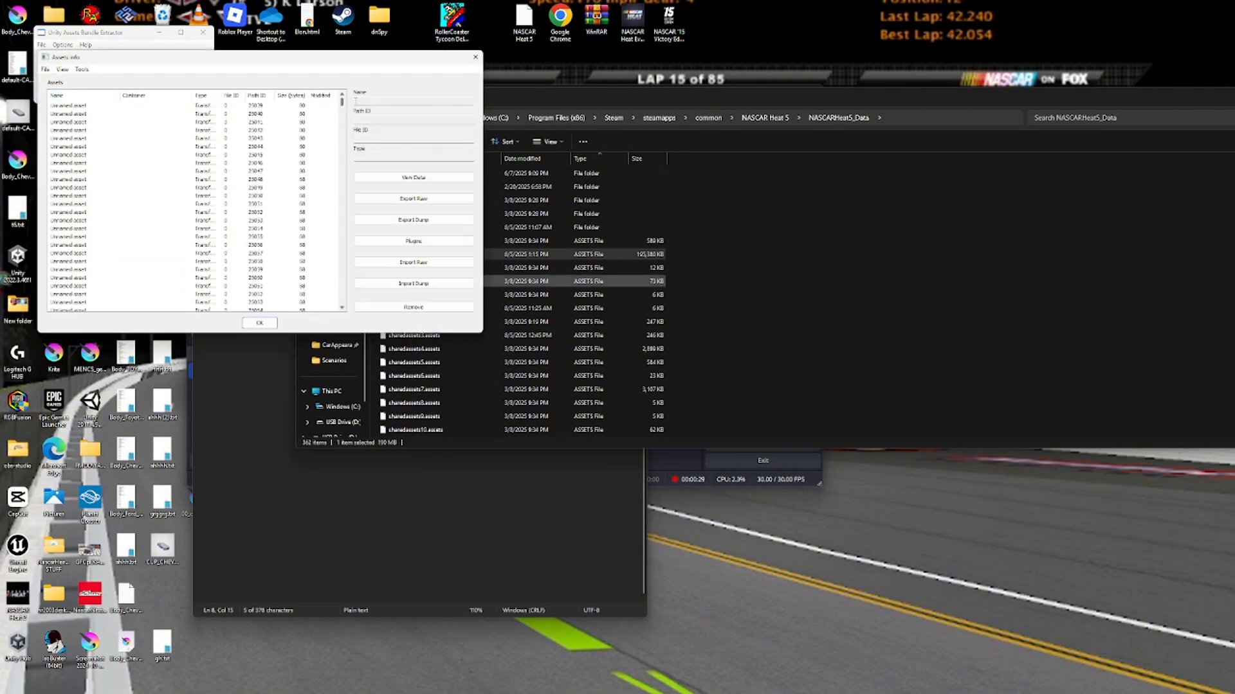
Widen the asset list's Type column and look through the Texture2D assets for series logos, selecting Dirt_Track_Series_Logo.
{"action": "left_click_drag", "start_coordinate": [343, 106], "coordinate": [367, 153]}
{"action": "left_click", "coordinate": [206, 97]}
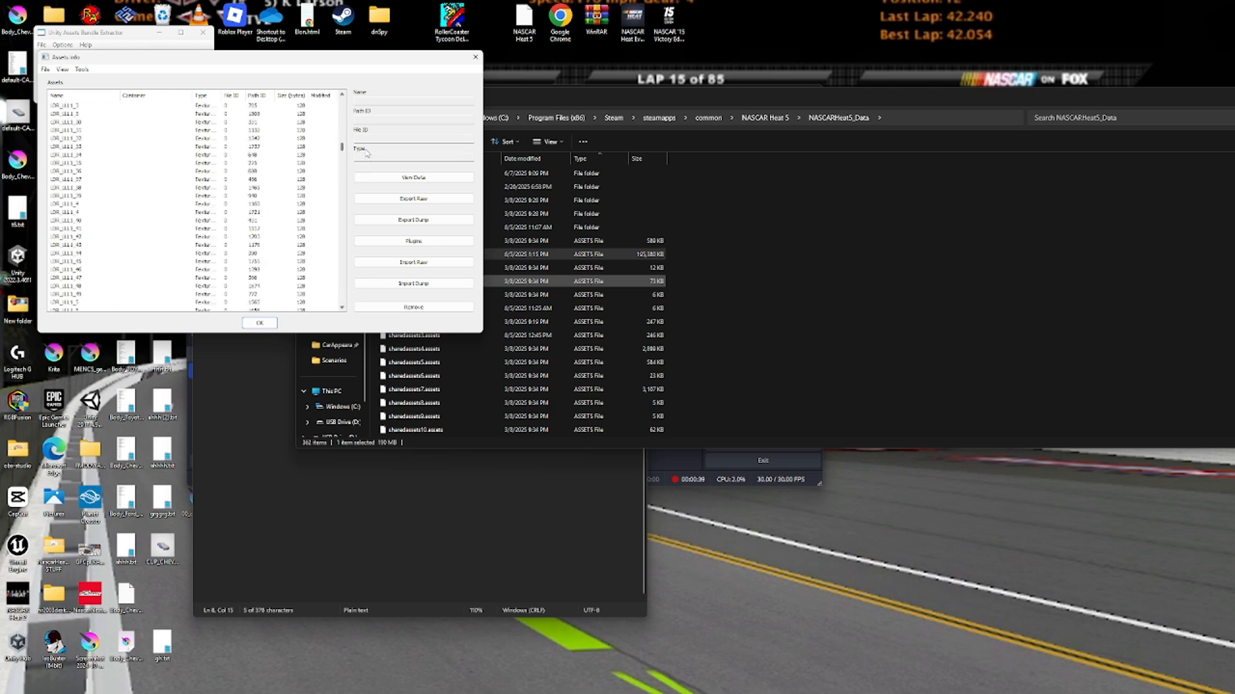
{"action": "left_click_drag", "start_coordinate": [220, 95], "coordinate": [307, 95]}
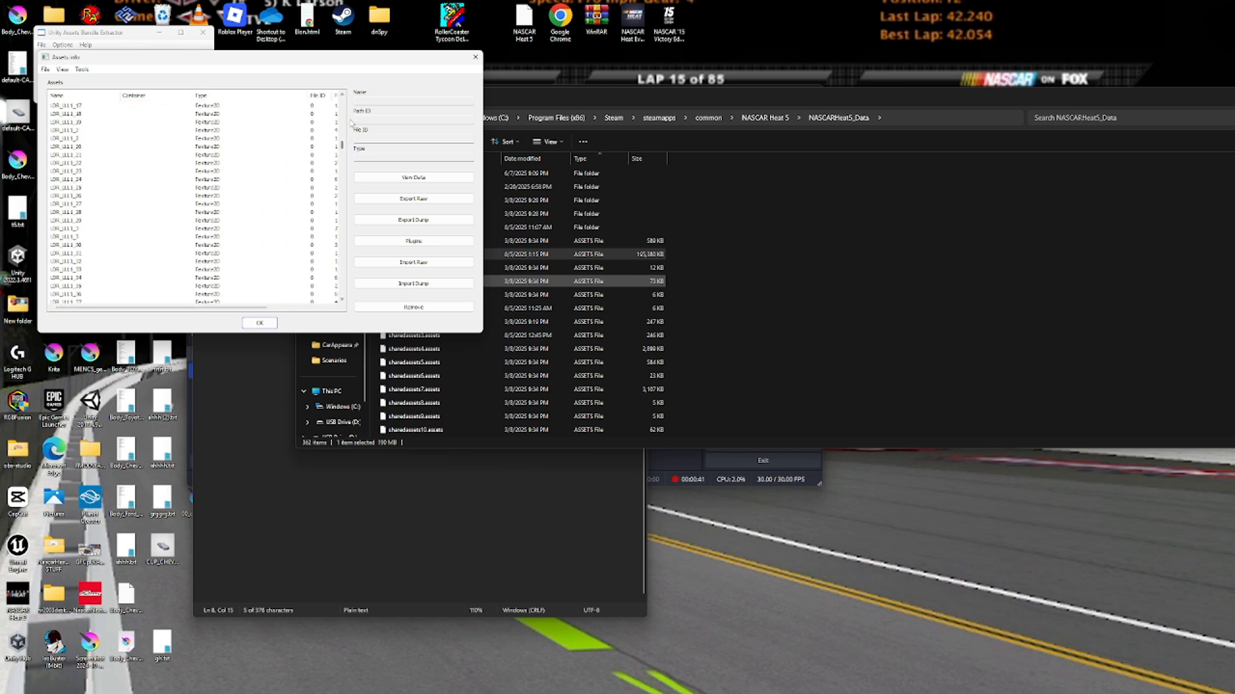
{"action": "scroll", "coordinate": [193, 193], "scroll_direction": "up", "scroll_amount": 15}
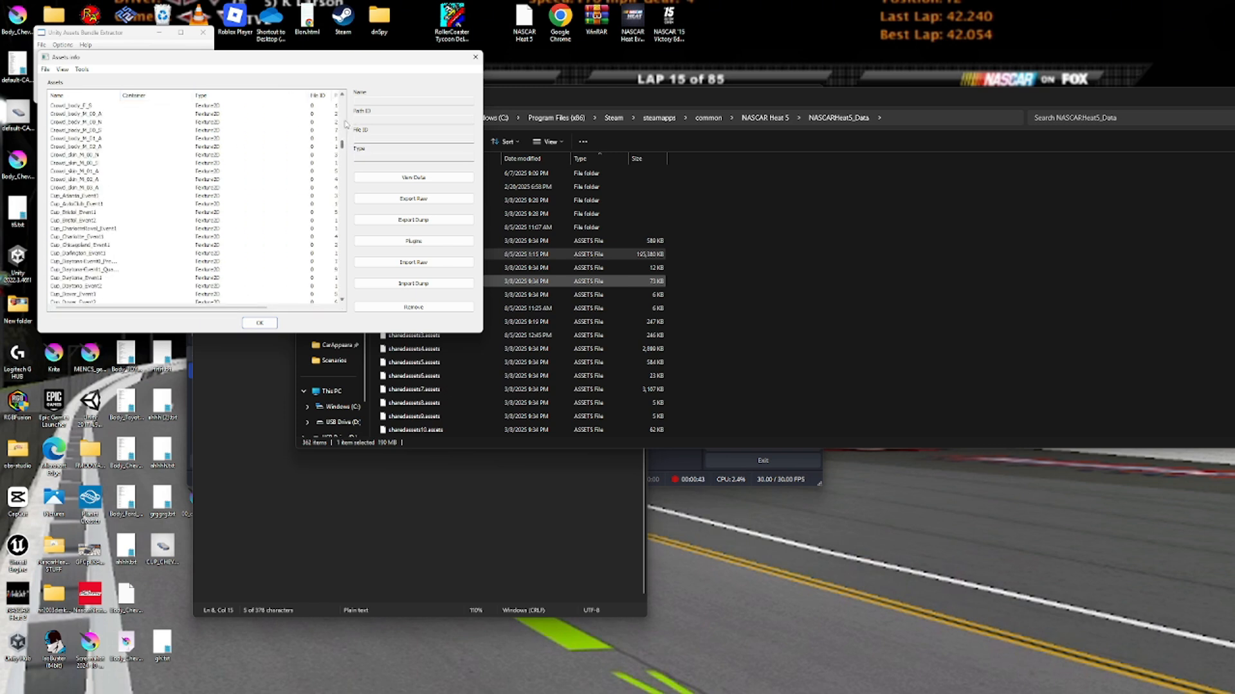
{"action": "scroll", "coordinate": [170, 206], "scroll_direction": "down", "scroll_amount": 10}
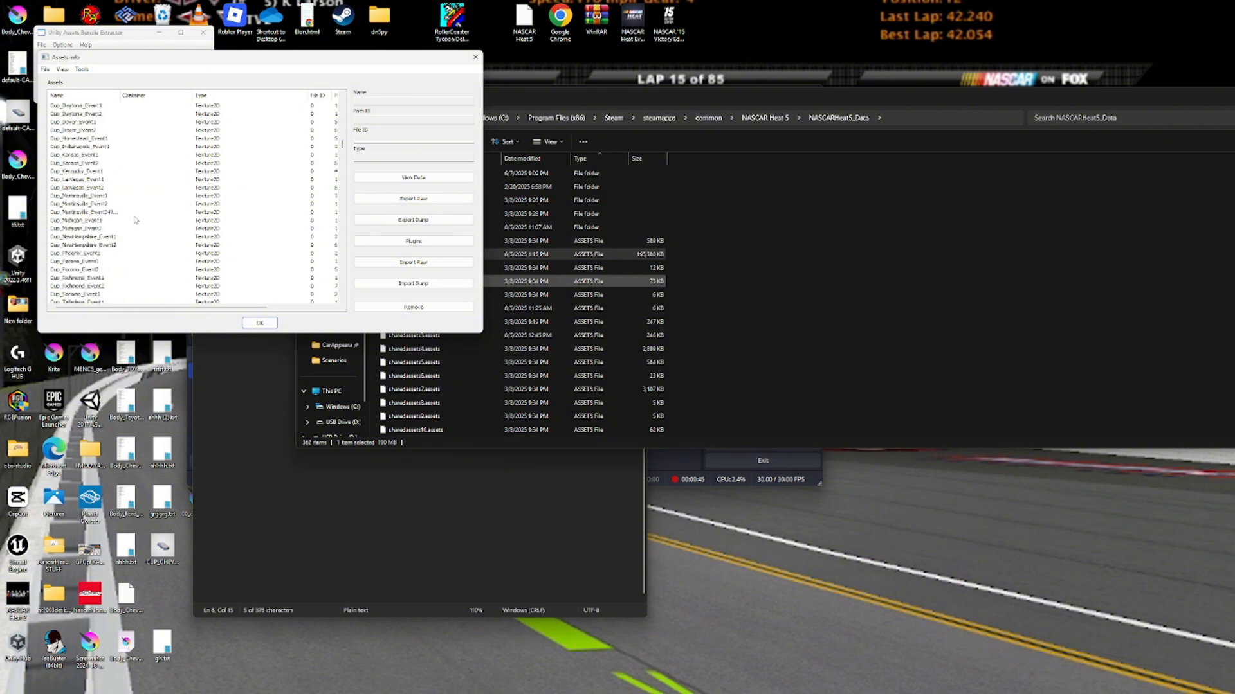
{"action": "left_click", "coordinate": [169, 188]}
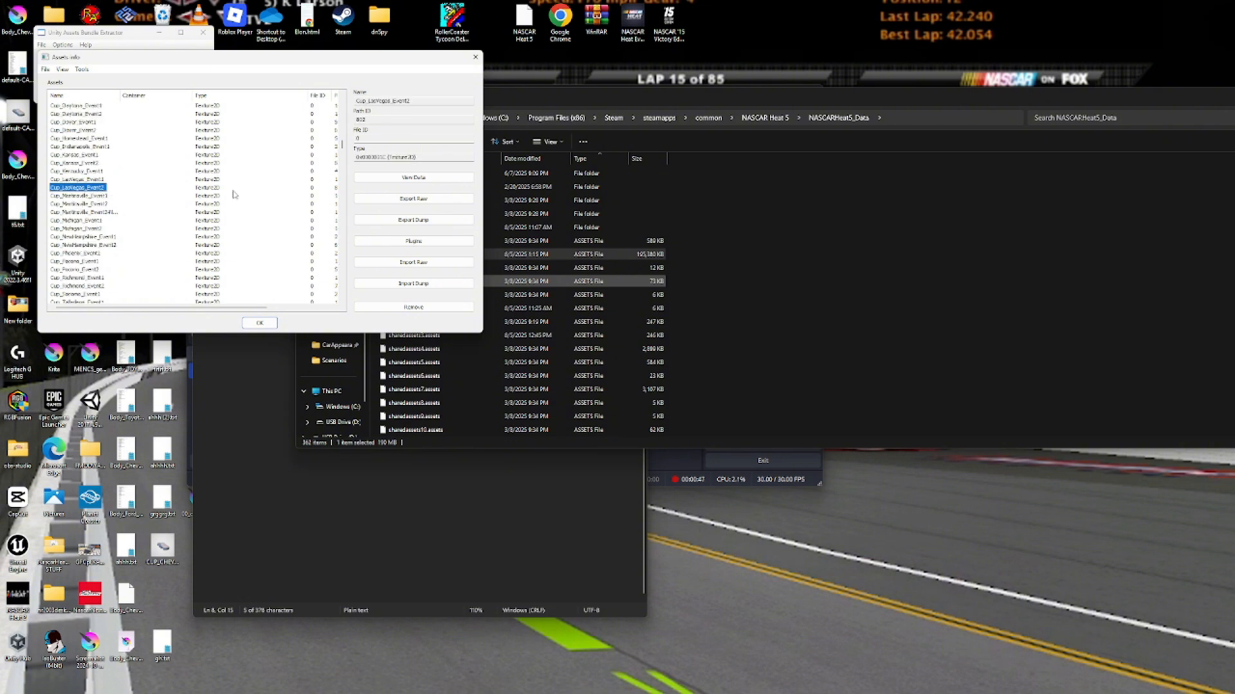
{"action": "scroll", "coordinate": [234, 194], "scroll_direction": "up", "scroll_amount": 4}
{"action": "scroll", "coordinate": [178, 202], "scroll_direction": "down", "scroll_amount": 15}
{"action": "scroll", "coordinate": [160, 218], "scroll_direction": "down", "scroll_amount": 6}
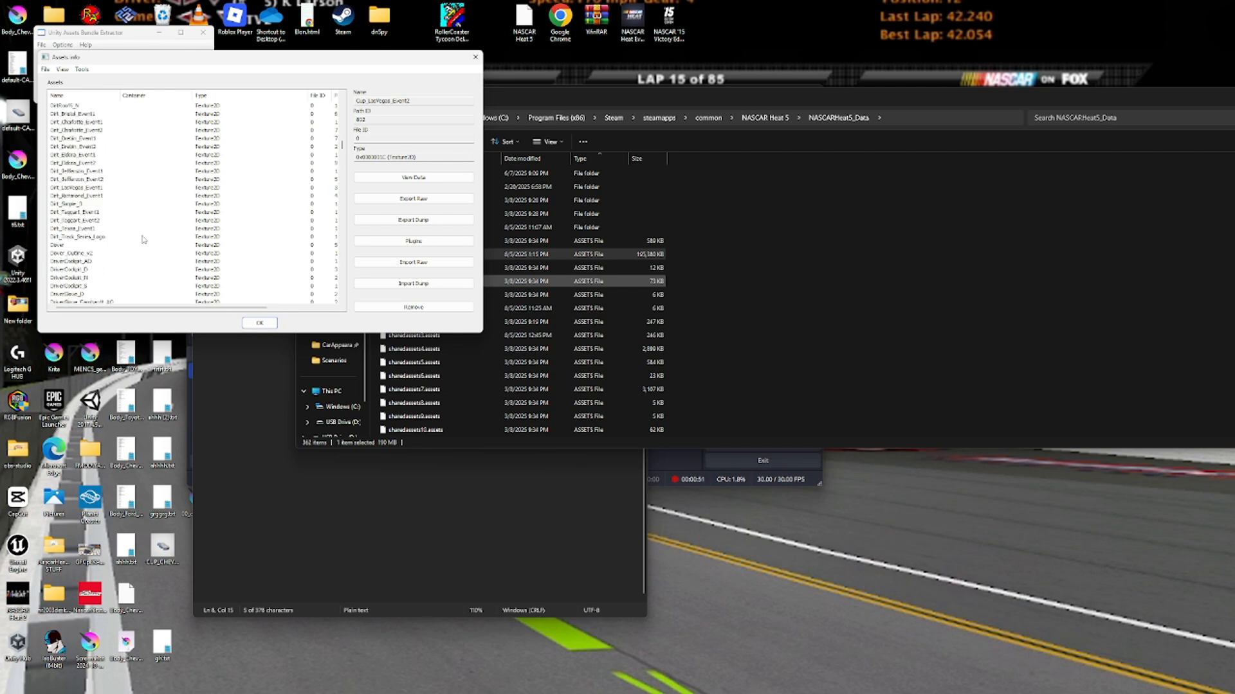
{"action": "scroll", "coordinate": [91, 175], "scroll_direction": "down", "scroll_amount": 2}
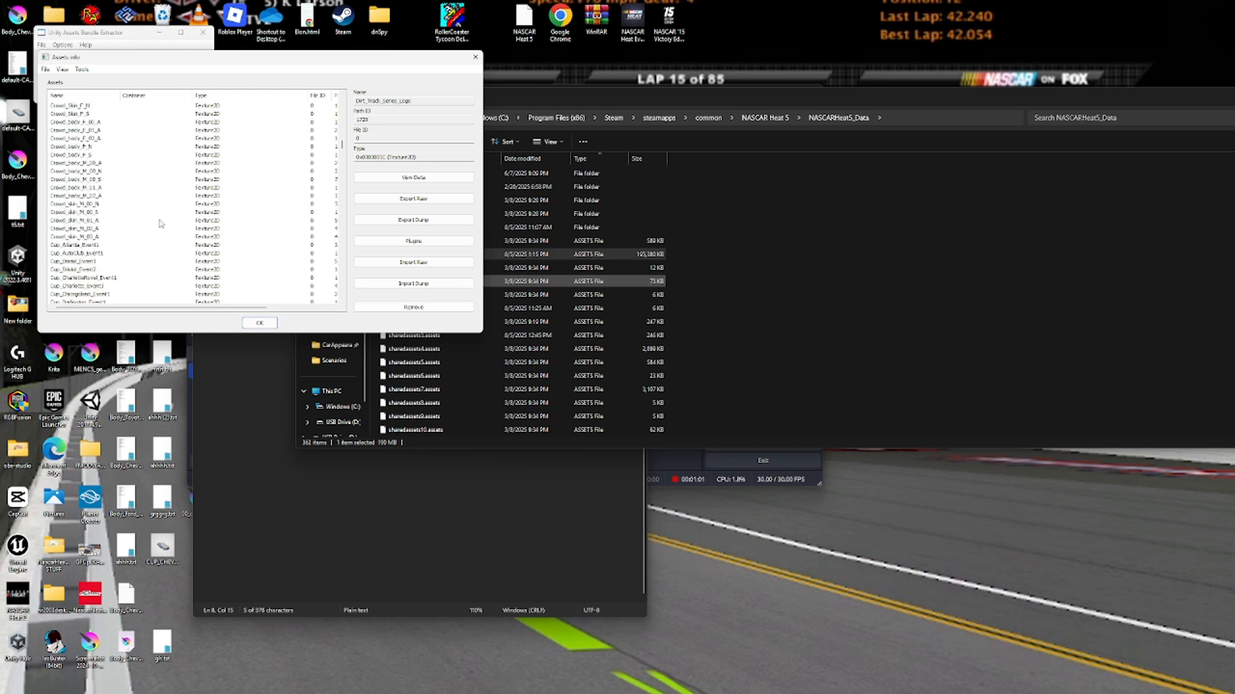
Browse the remaining Texture2D assets for more series logos and select NASCAR_Xfinity_Series_Logo.
{"action": "scroll", "coordinate": [161, 223], "scroll_direction": "up", "scroll_amount": 7}
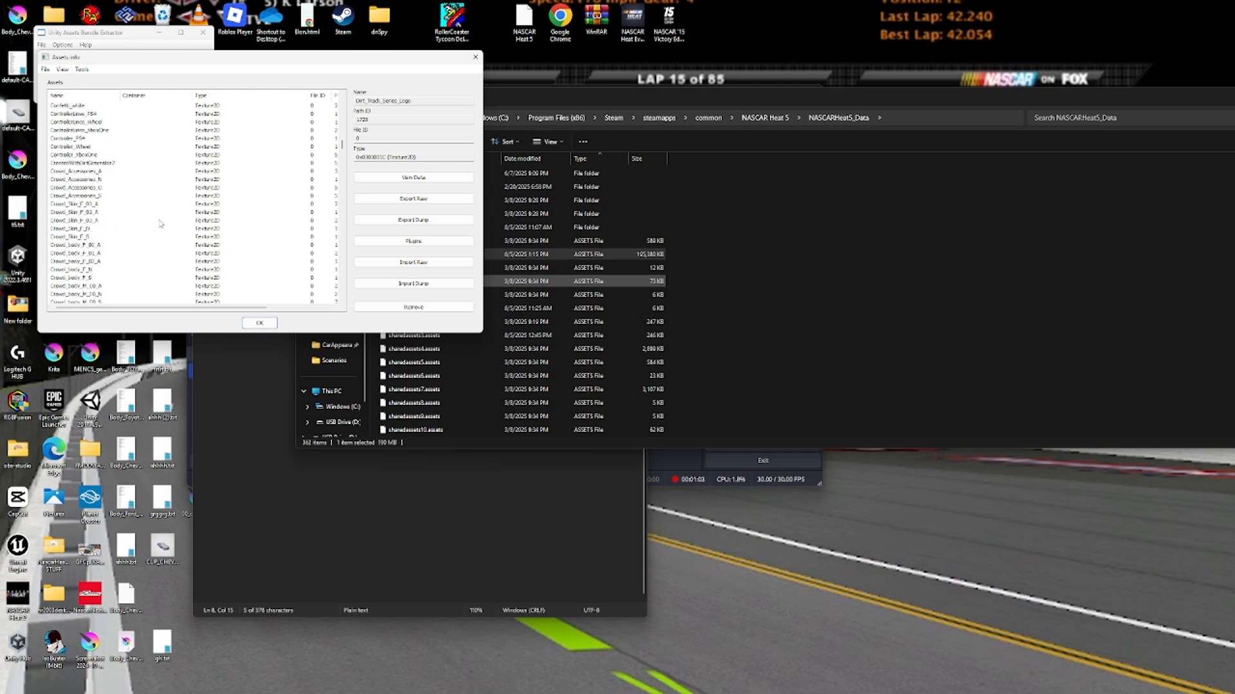
{"action": "scroll", "coordinate": [137, 220], "scroll_direction": "up", "scroll_amount": 7}
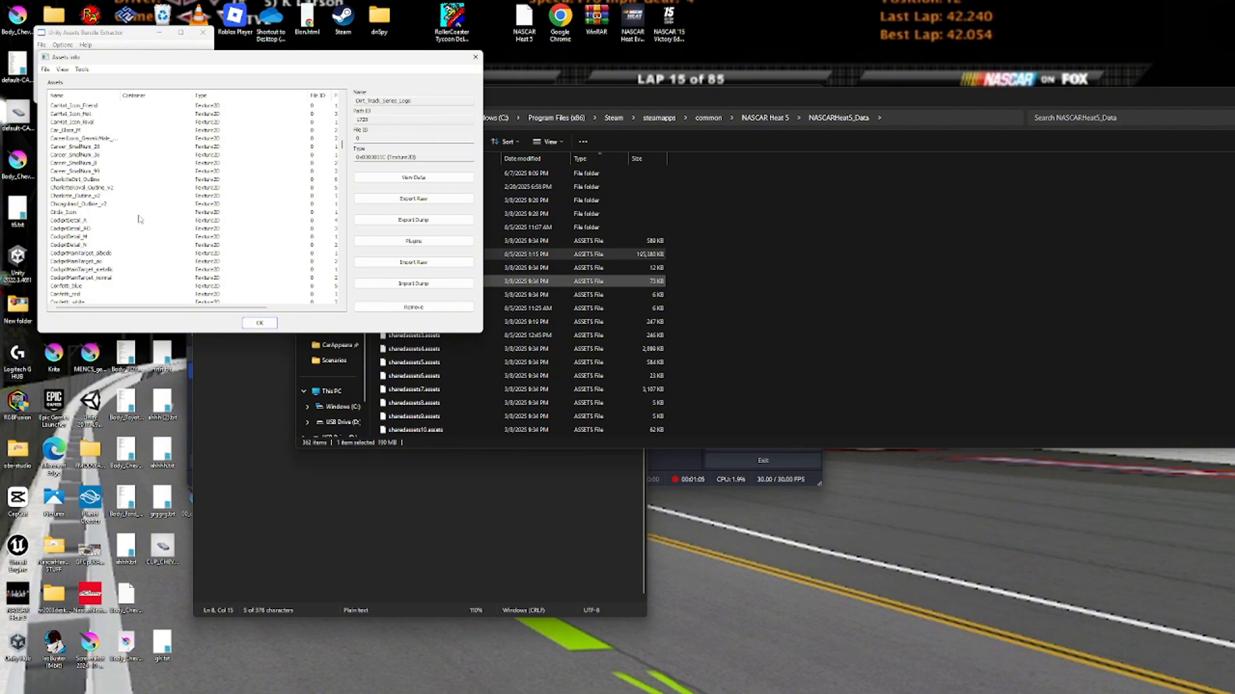
{"action": "scroll", "coordinate": [91, 146], "scroll_direction": "down", "scroll_amount": 15}
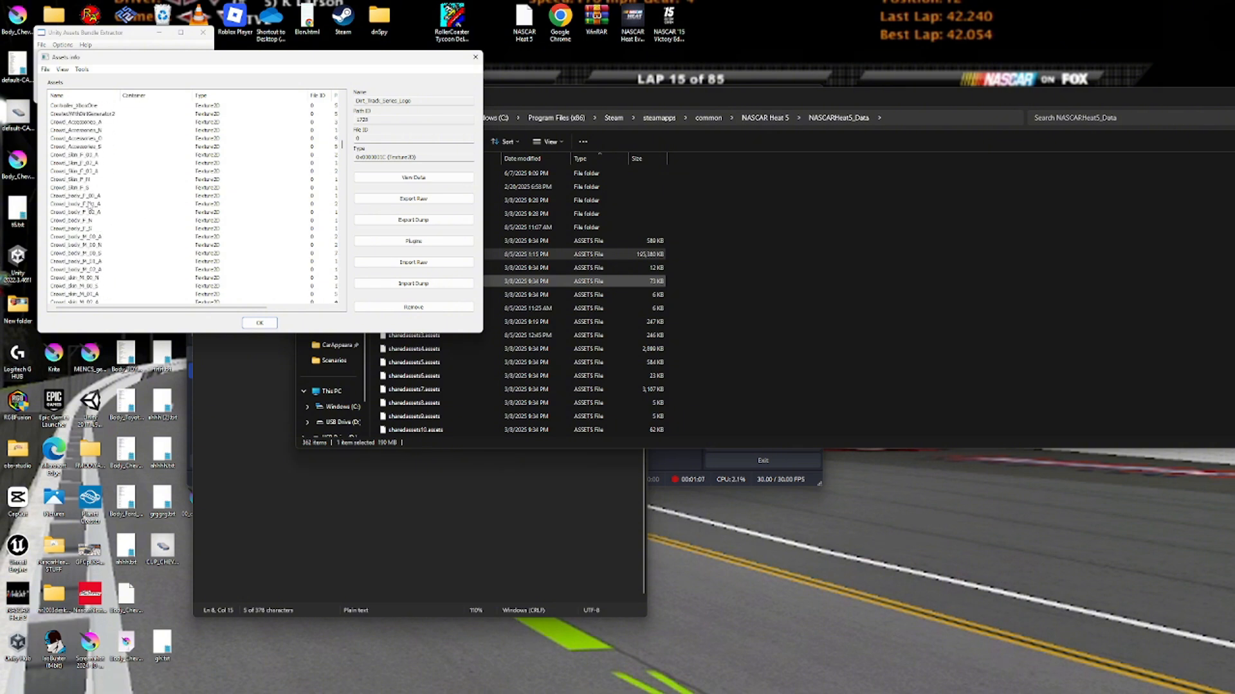
{"action": "scroll", "coordinate": [88, 209], "scroll_direction": "down", "scroll_amount": 12}
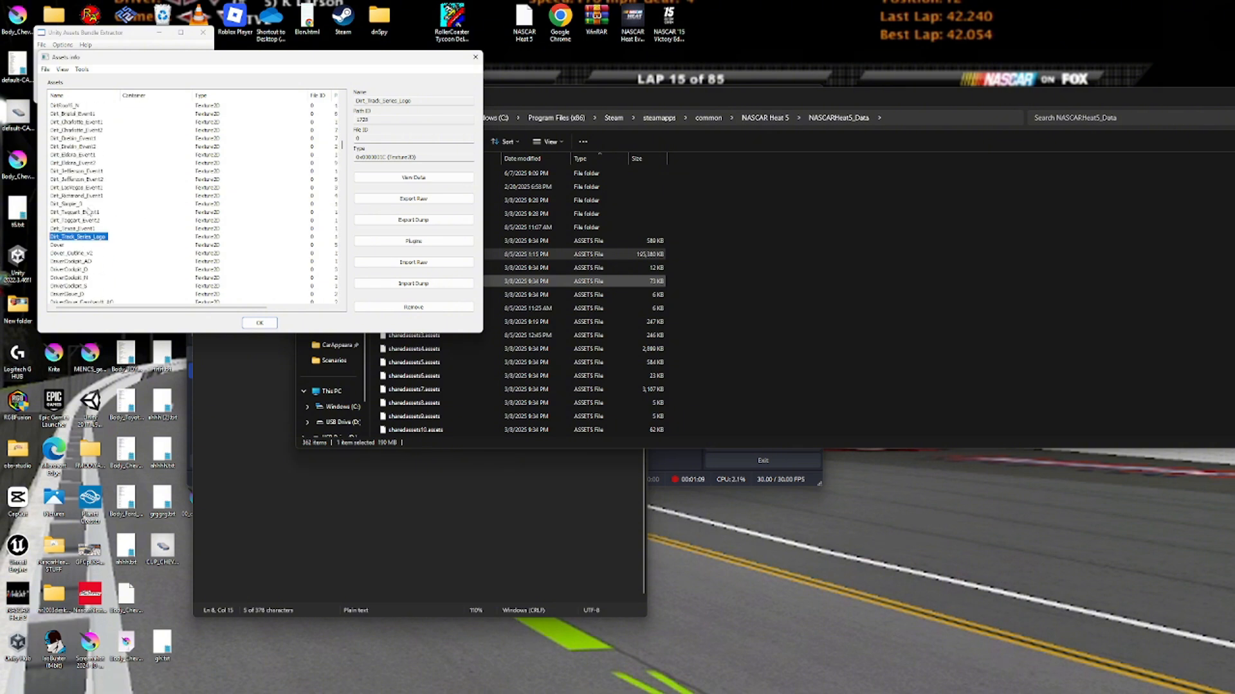
{"action": "scroll", "coordinate": [93, 227], "scroll_direction": "down", "scroll_amount": 12}
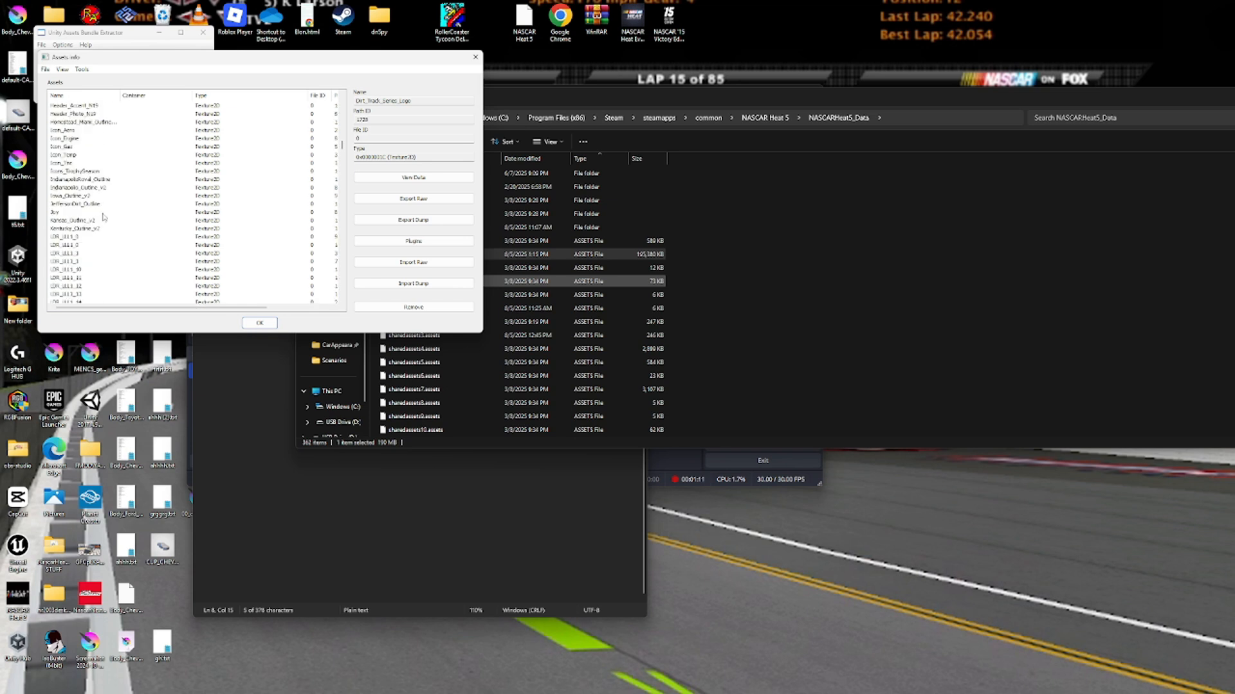
{"action": "scroll", "coordinate": [91, 166], "scroll_direction": "down", "scroll_amount": 4}
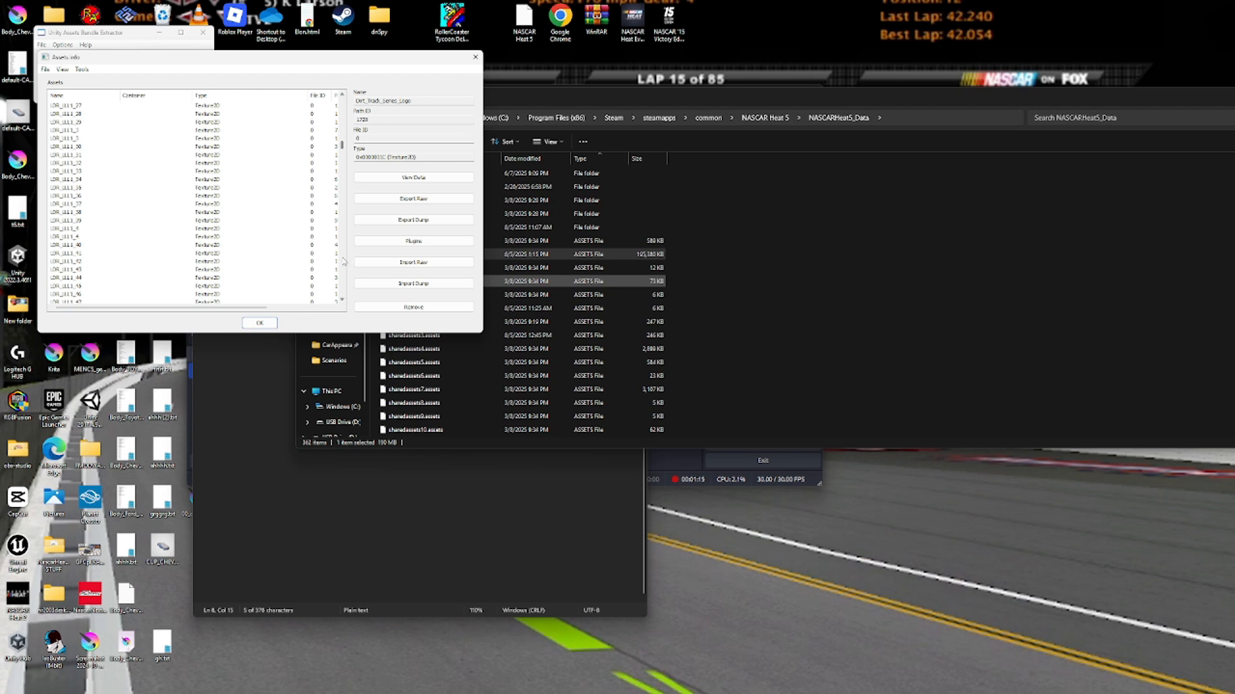
{"action": "scroll", "coordinate": [344, 262], "scroll_direction": "down", "scroll_amount": 10}
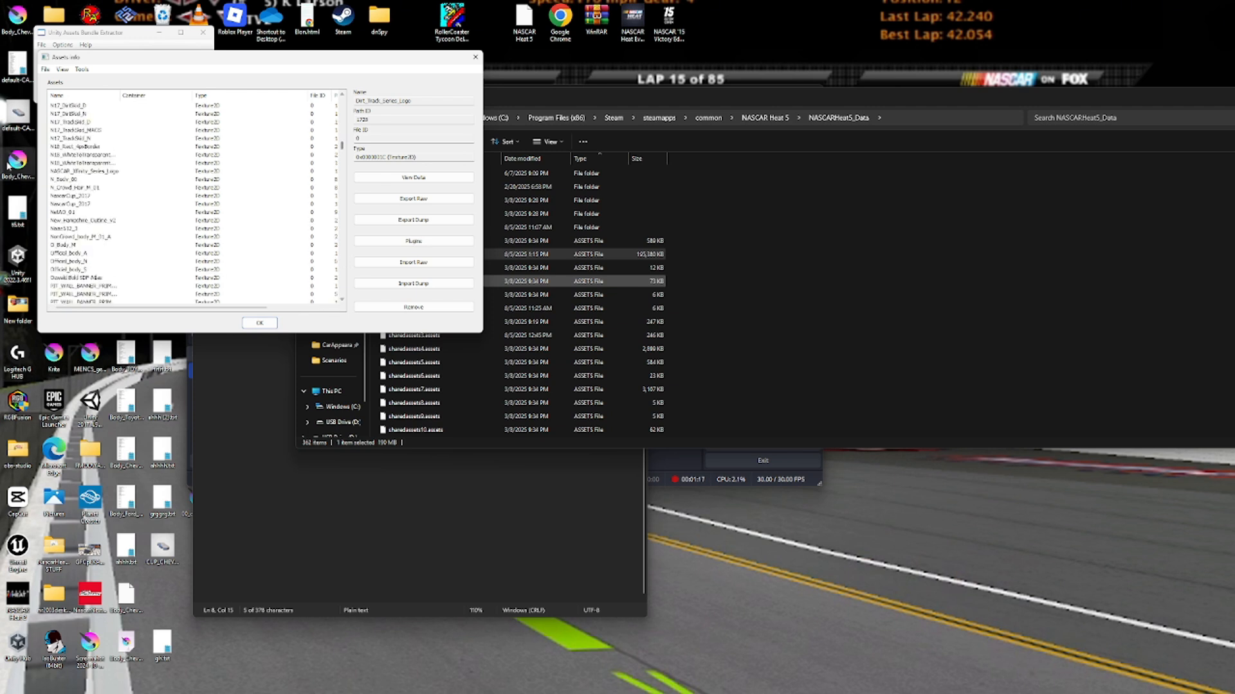
{"action": "left_click", "coordinate": [93, 171]}
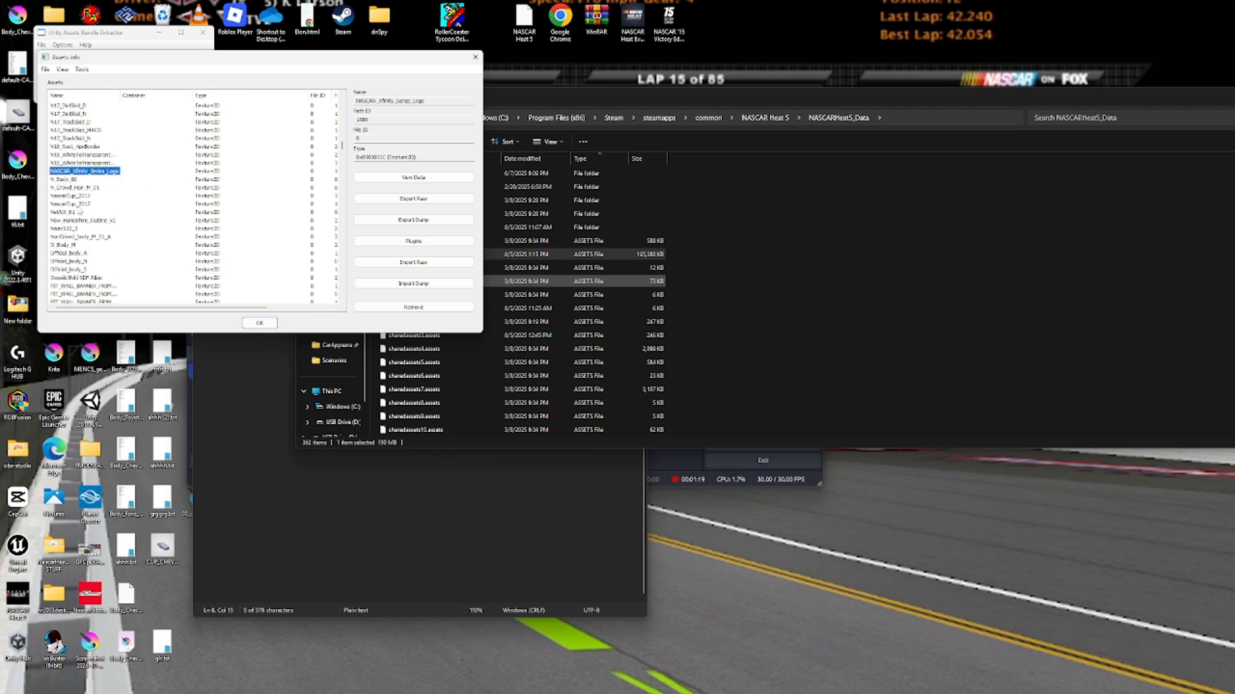
Export the NascarCup_2017 texture as a TGA file, NascarCup_2017-resources.assets-1873.tga, into the NH5tut folder.
{"action": "left_click", "coordinate": [79, 212]}
{"action": "left_click", "coordinate": [82, 204]}
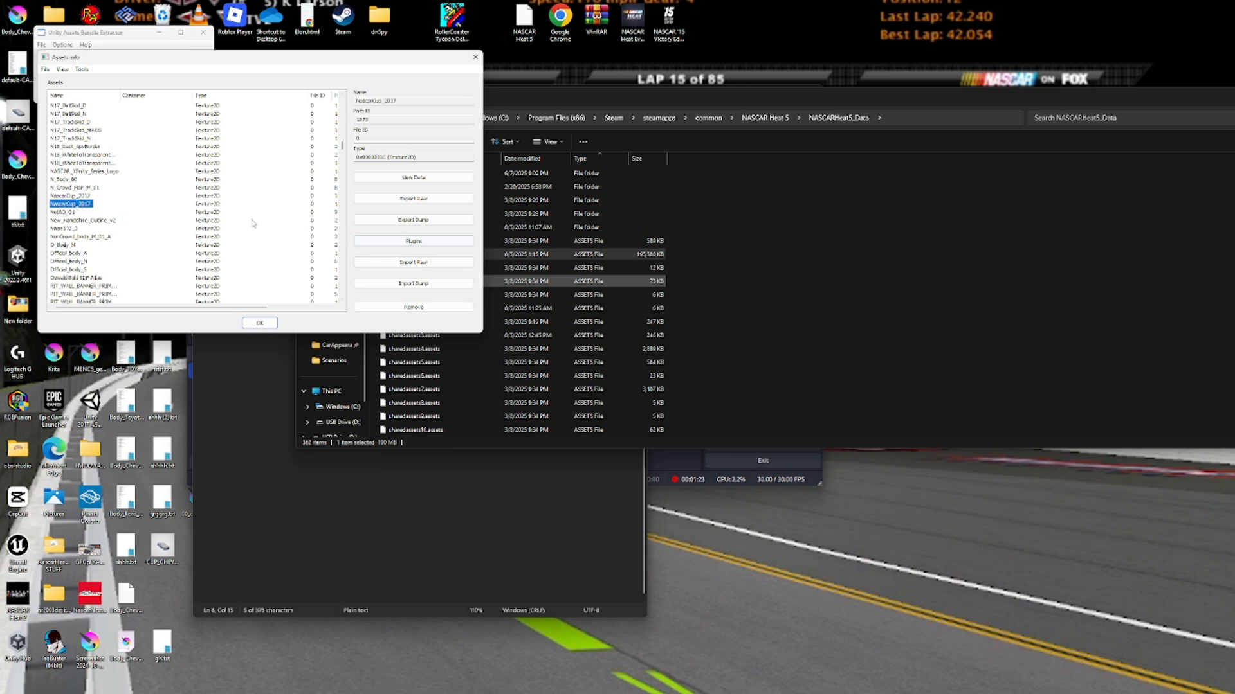
{"action": "left_click", "coordinate": [401, 238]}
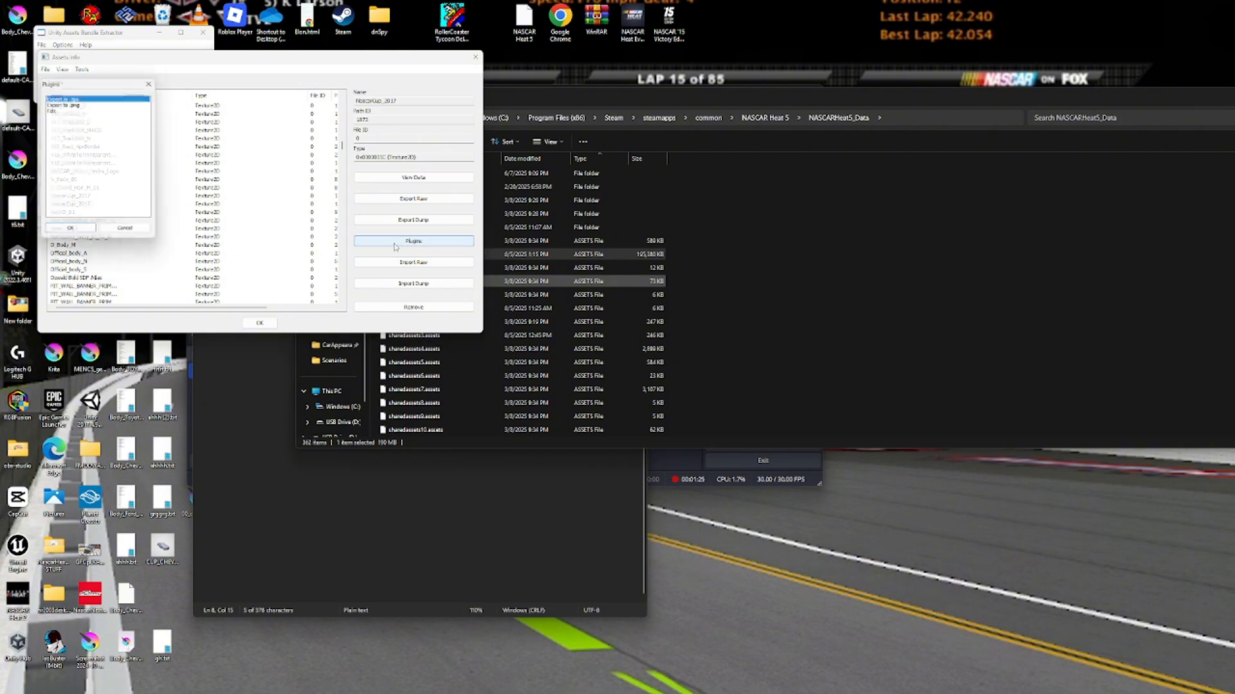
{"action": "left_click", "coordinate": [74, 231]}
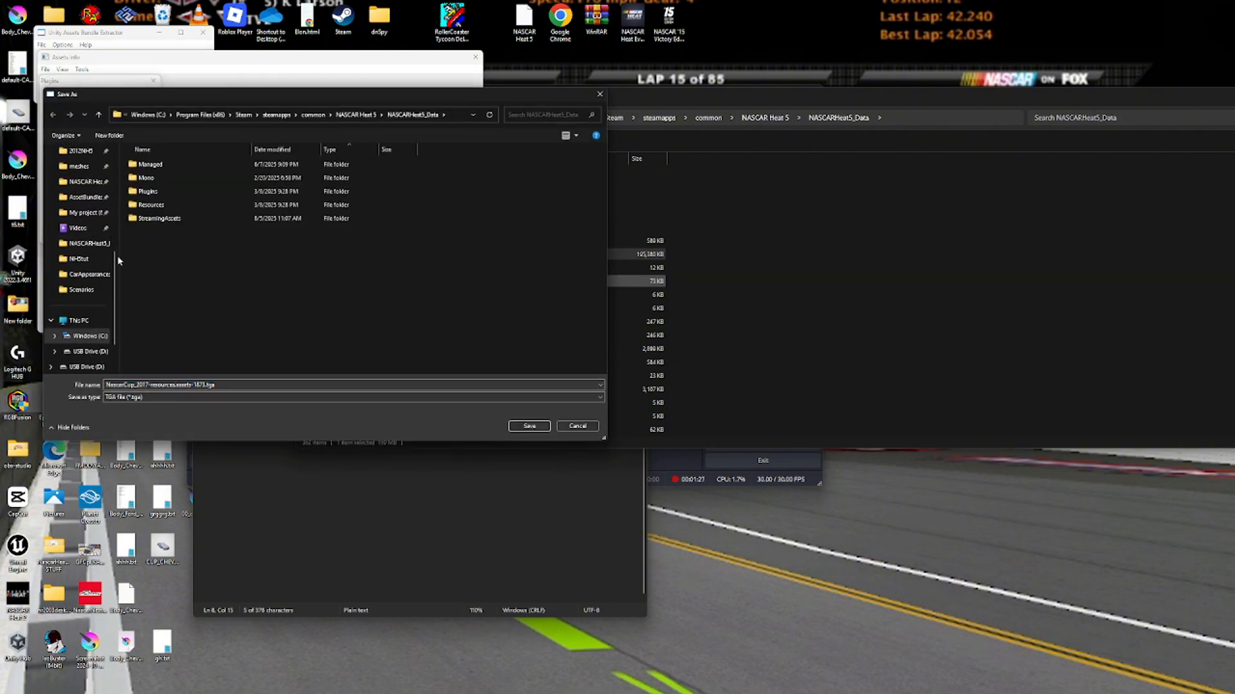
{"action": "left_click", "coordinate": [78, 259]}
{"action": "left_click", "coordinate": [529, 425]}
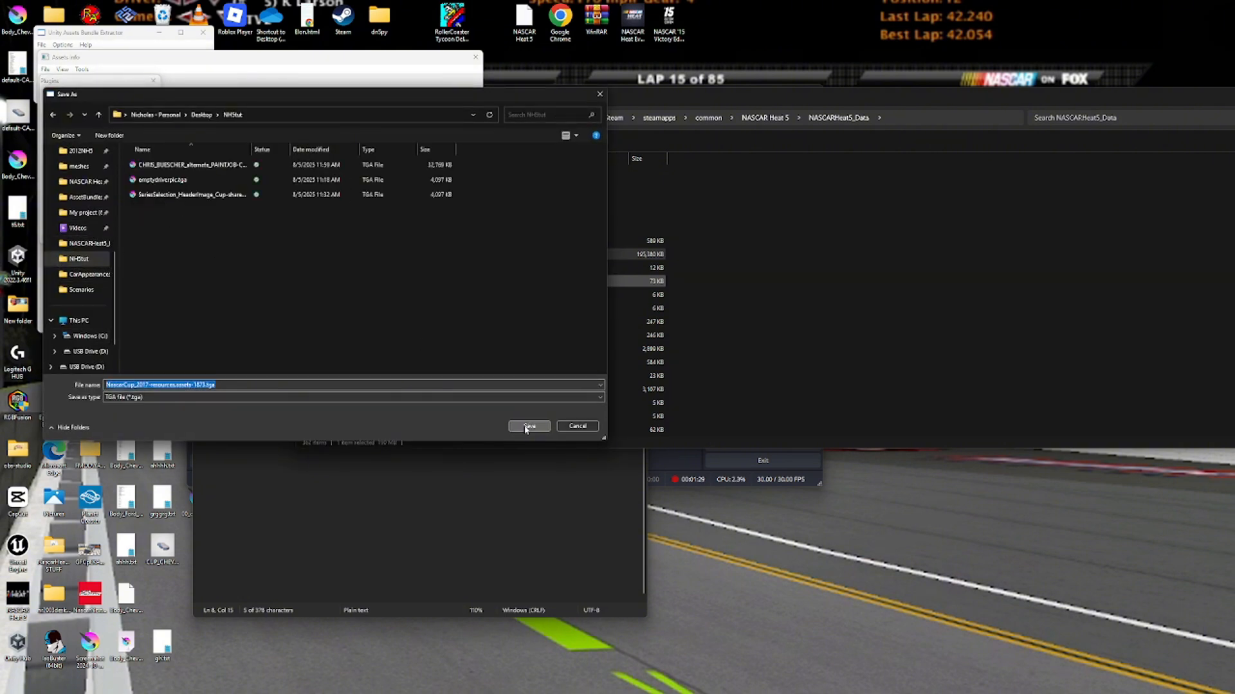
View the exported NascarCup_2017 TGA from the NH5tut folder in Krita, dismissing the OneDrive deletion prompt, and close Krita.
{"action": "left_click", "coordinate": [334, 332]}
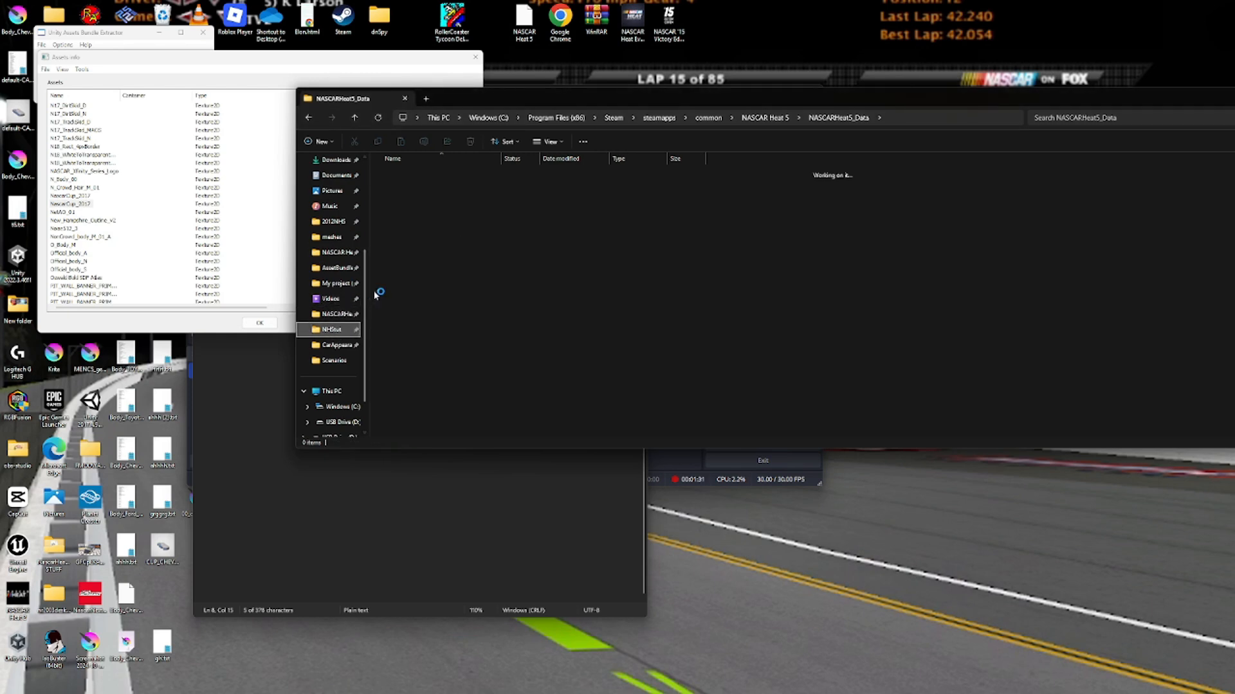
{"action": "scroll", "coordinate": [452, 248], "scroll_direction": "down", "scroll_amount": 1}
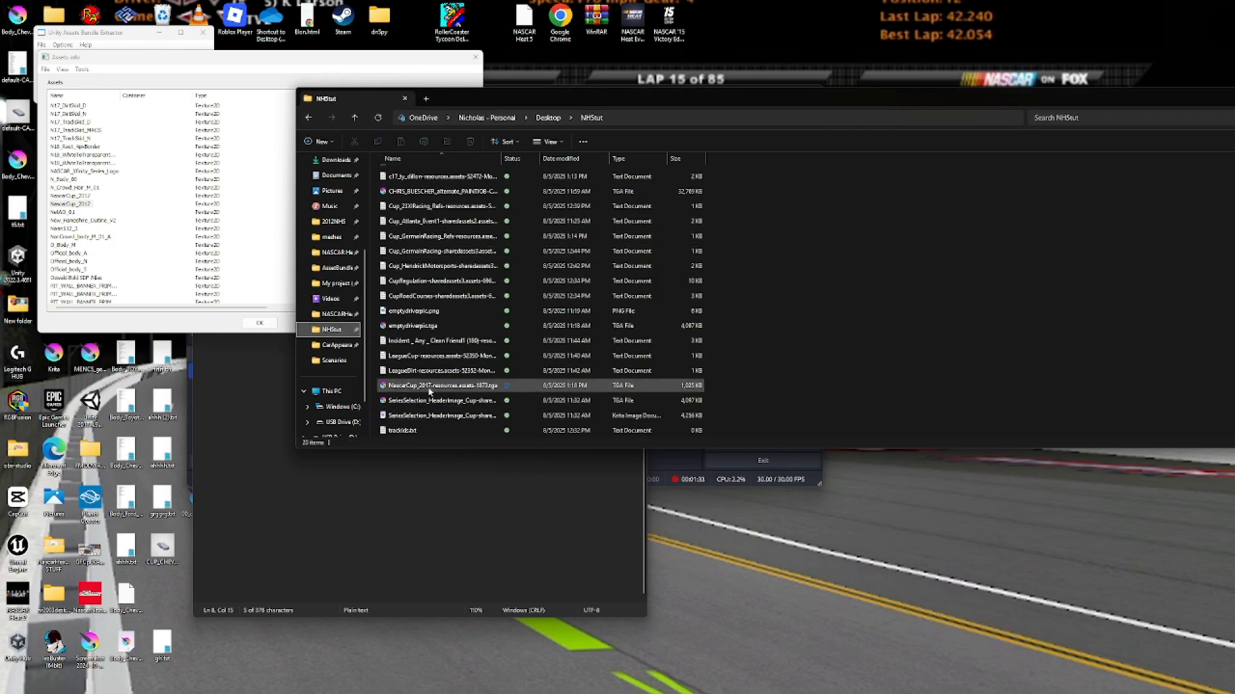
{"action": "left_click", "coordinate": [477, 385]}
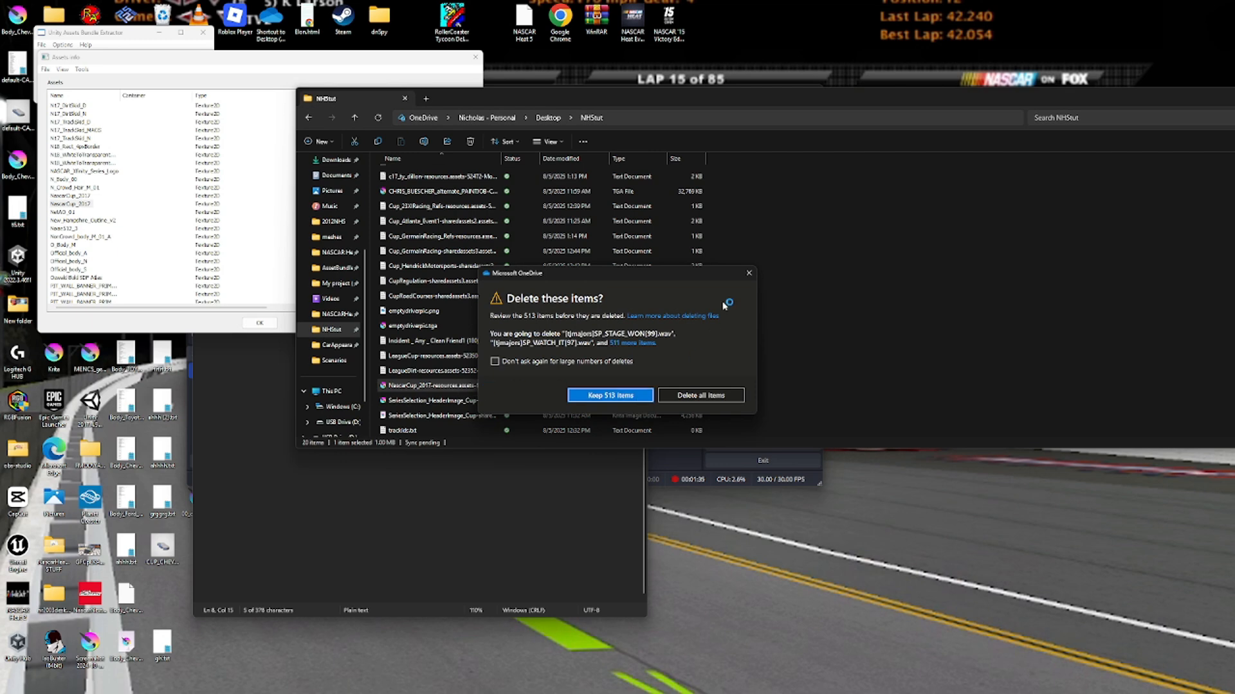
{"action": "left_click", "coordinate": [748, 277]}
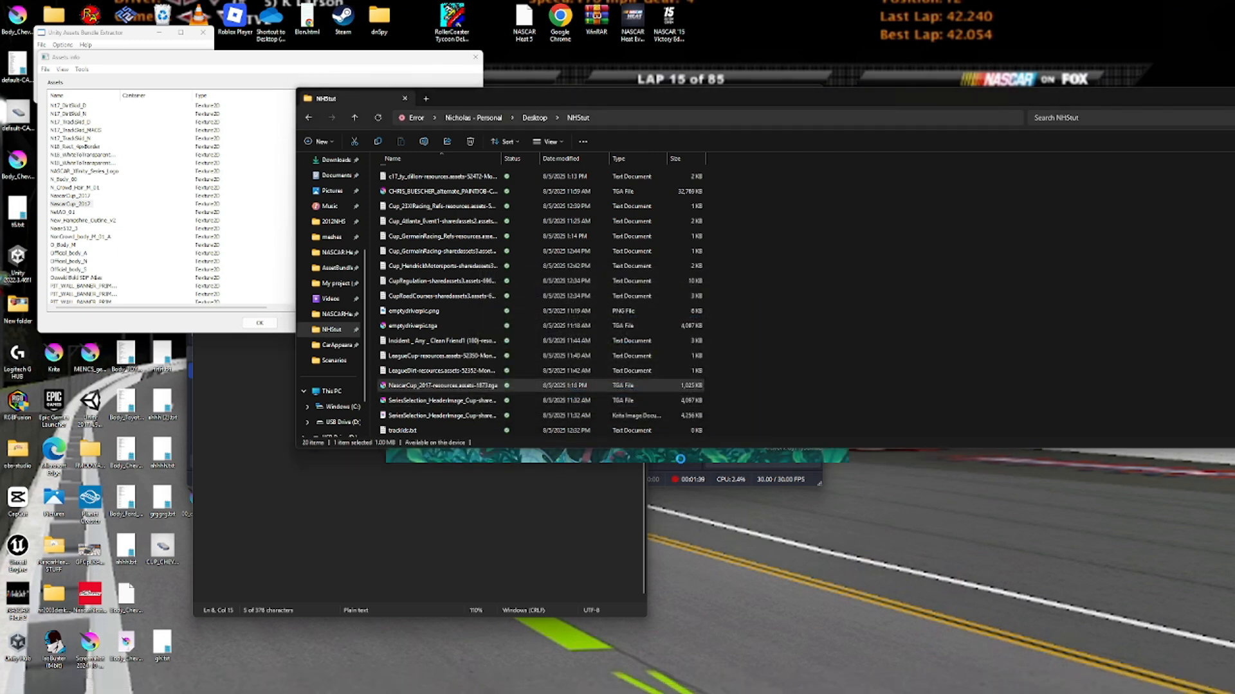
{"action": "left_click", "coordinate": [607, 460]}
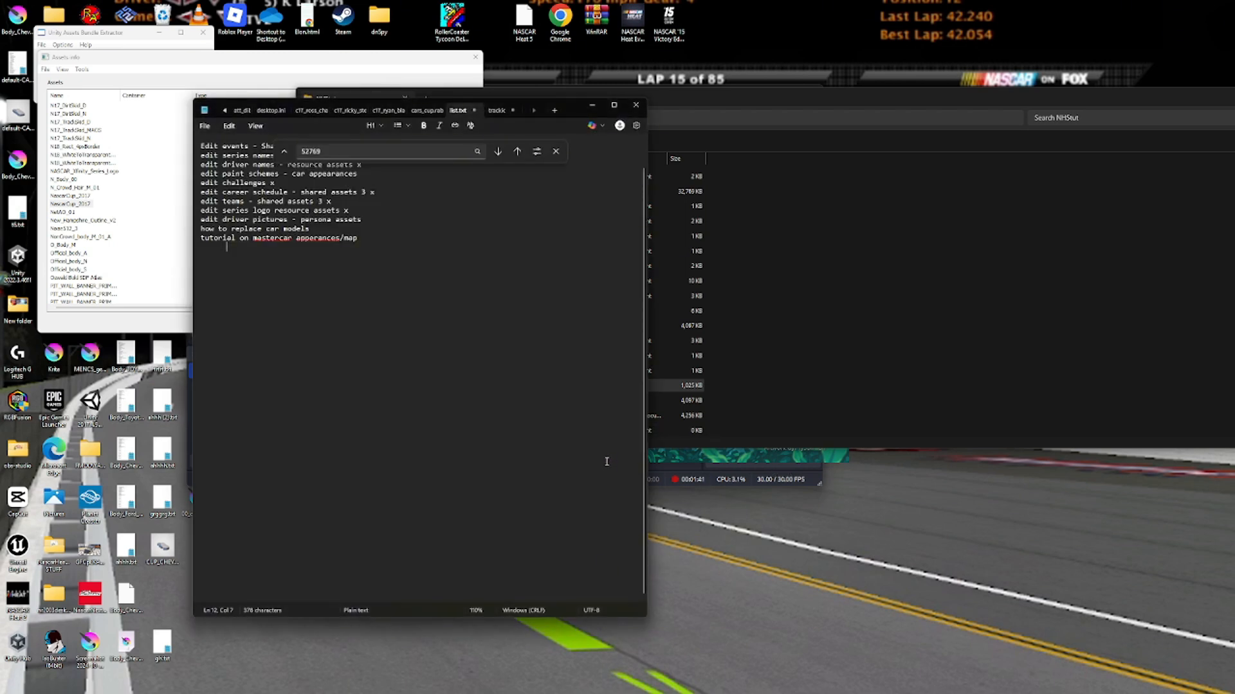
{"action": "left_click", "coordinate": [708, 451]}
{"action": "left_click_drag", "start_coordinate": [708, 452], "coordinate": [707, 453]}
{"action": "left_click", "coordinate": [847, 462]}
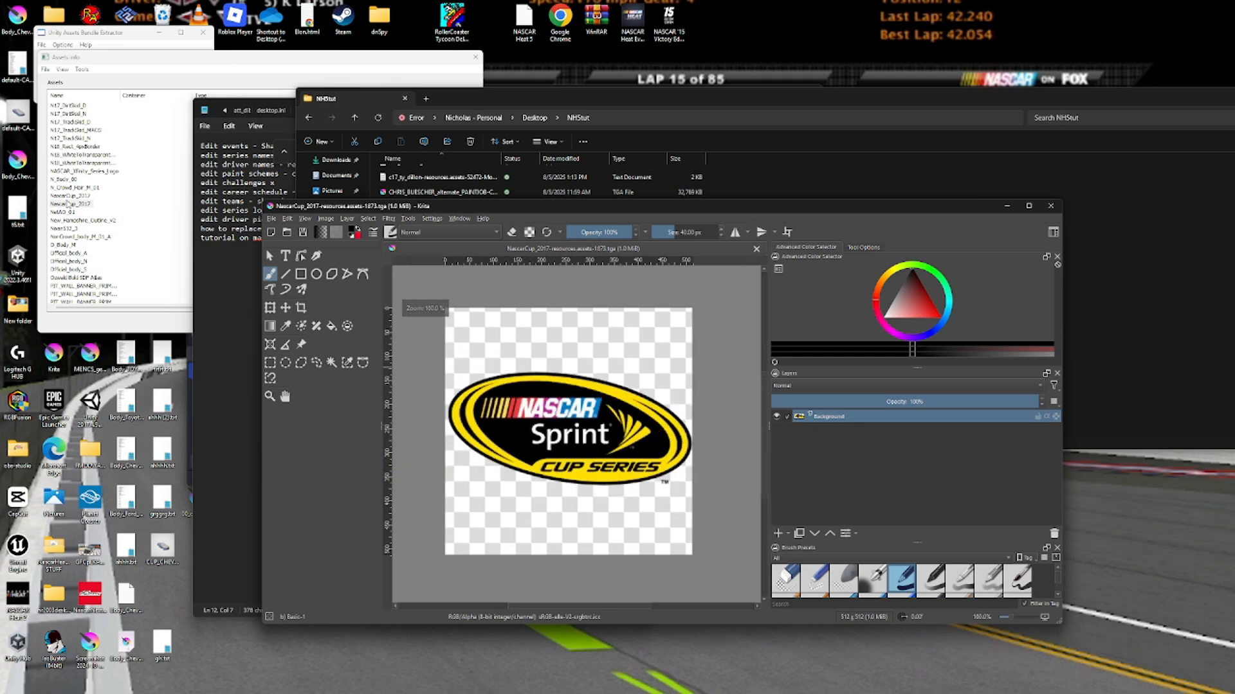
{"action": "left_click", "coordinate": [103, 207]}
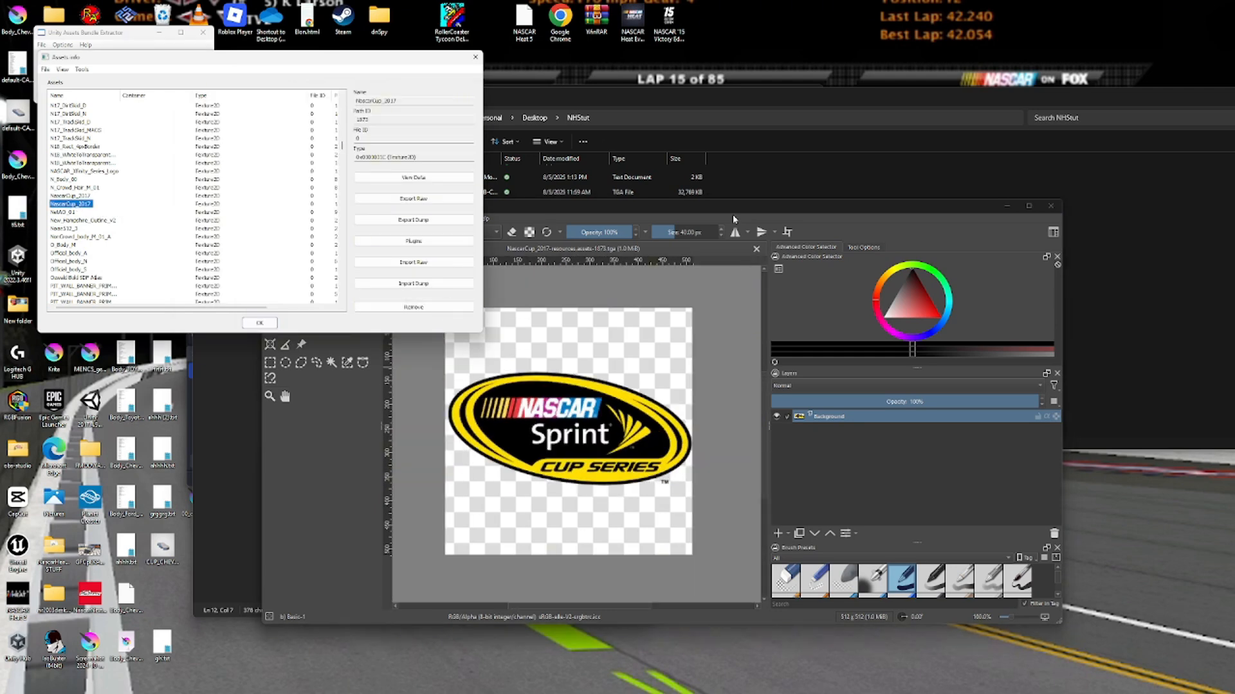
{"action": "left_click", "coordinate": [1049, 206]}
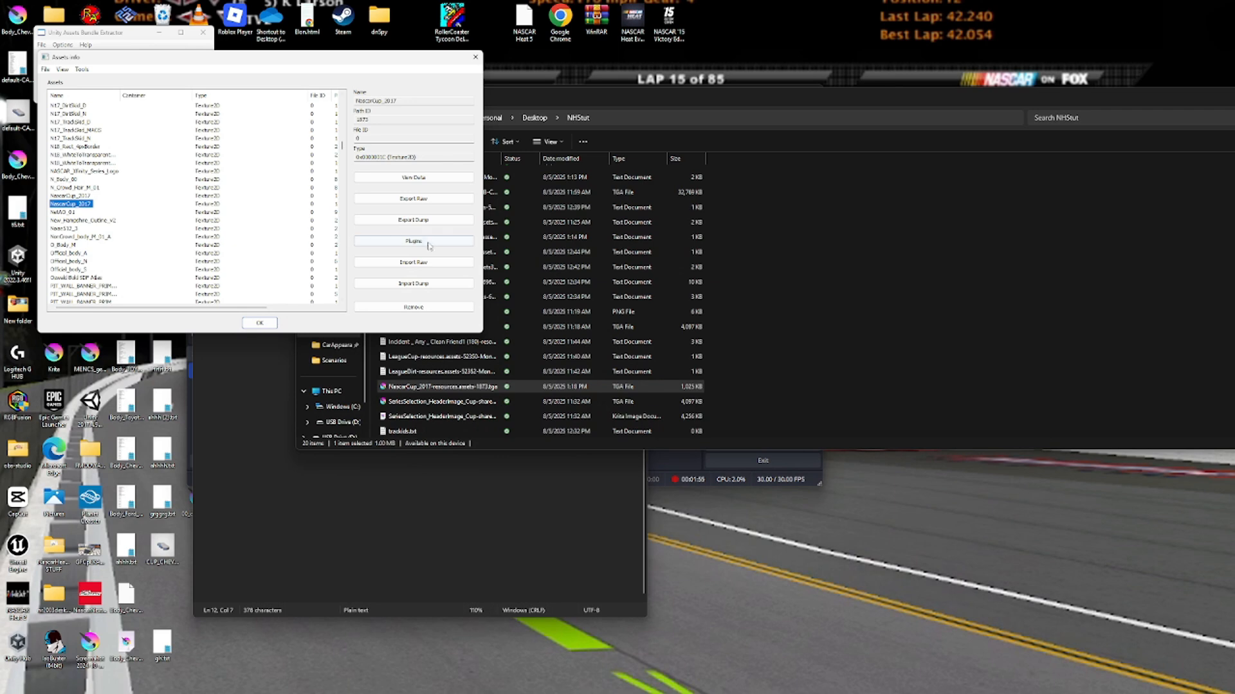
Close the resources.assets asset list and highlight the line "edit driver pictures - persona assets" in list.txt.
{"action": "left_click", "coordinate": [475, 57]}
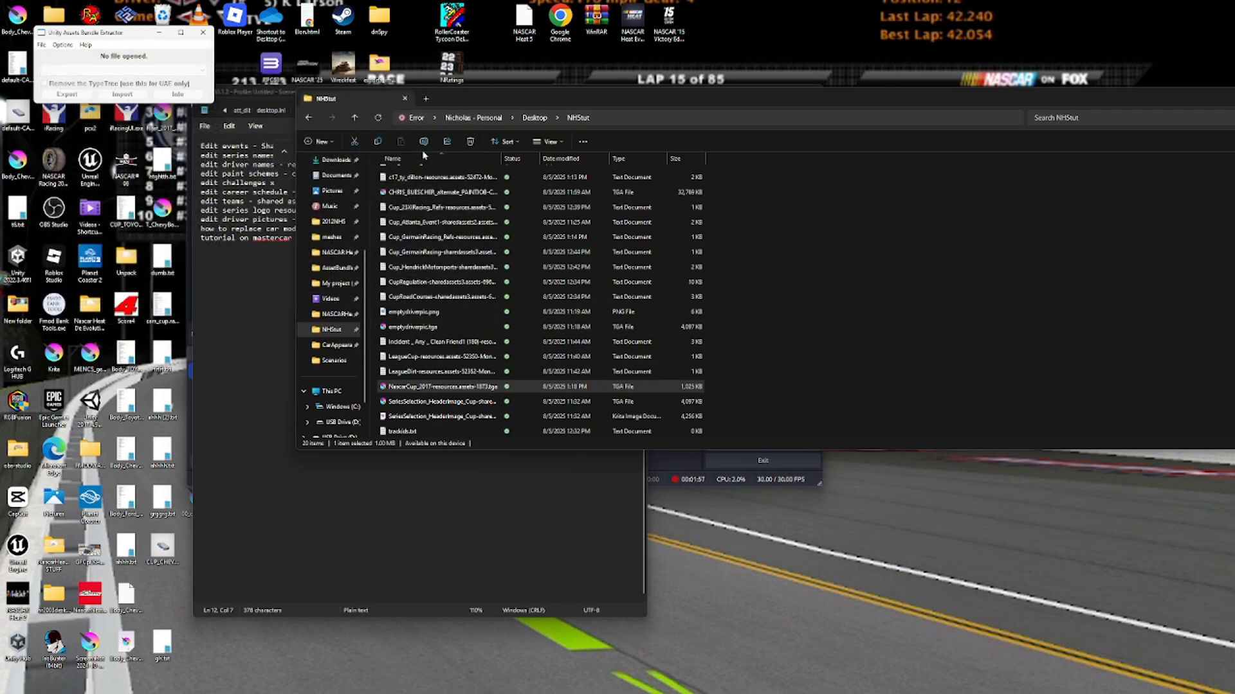
{"action": "left_click", "coordinate": [249, 230]}
{"action": "left_click_drag", "start_coordinate": [380, 221], "coordinate": [193, 206]}
Start opening a bundle file and browse to the NASCARHeat5_Data folder inside the NASCAR Heat 5 game folder.
{"action": "left_click", "coordinate": [43, 45]}
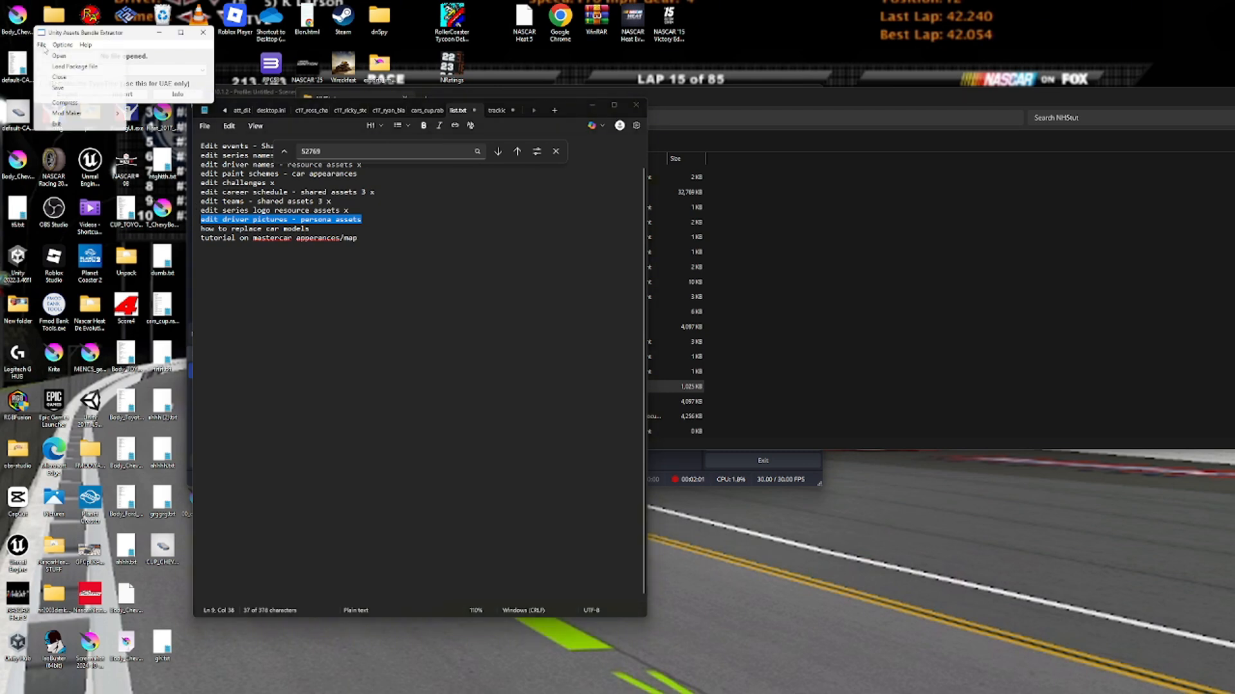
{"action": "left_click", "coordinate": [54, 56]}
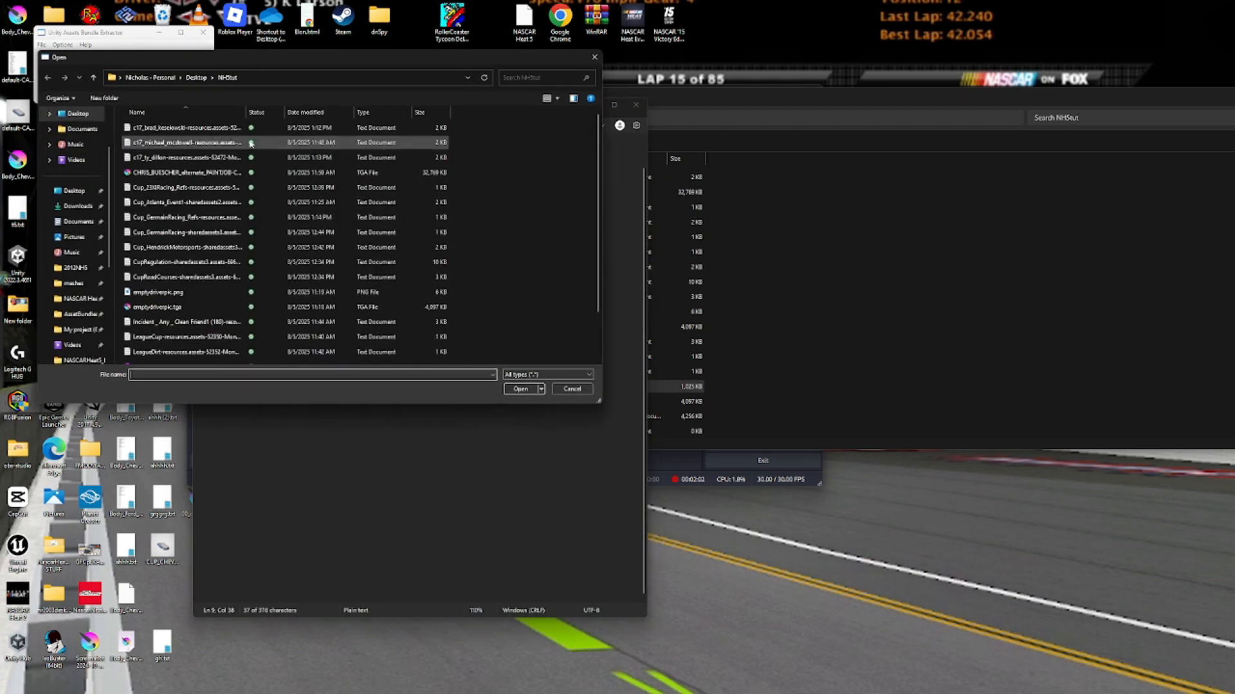
{"action": "left_click", "coordinate": [212, 78]}
{"action": "scroll", "coordinate": [148, 203], "scroll_direction": "down", "scroll_amount": 1}
{"action": "scroll", "coordinate": [77, 255], "scroll_direction": "down", "scroll_amount": 2}
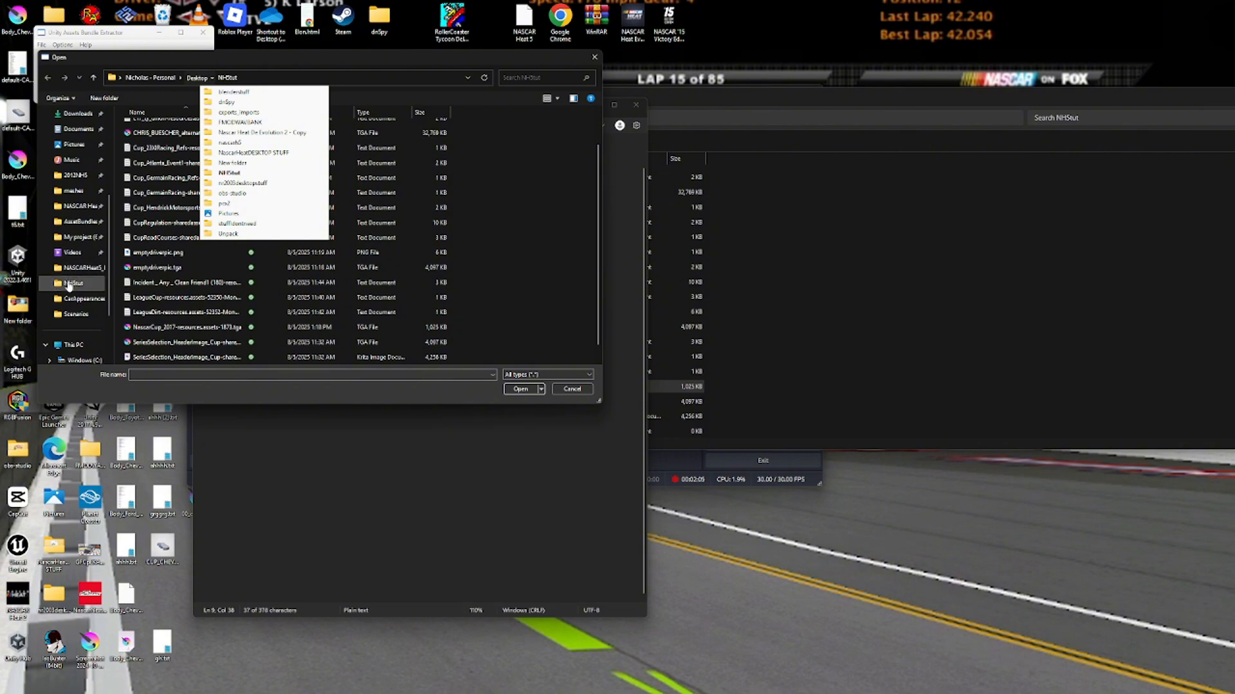
{"action": "left_click", "coordinate": [69, 285]}
{"action": "left_click", "coordinate": [80, 299]}
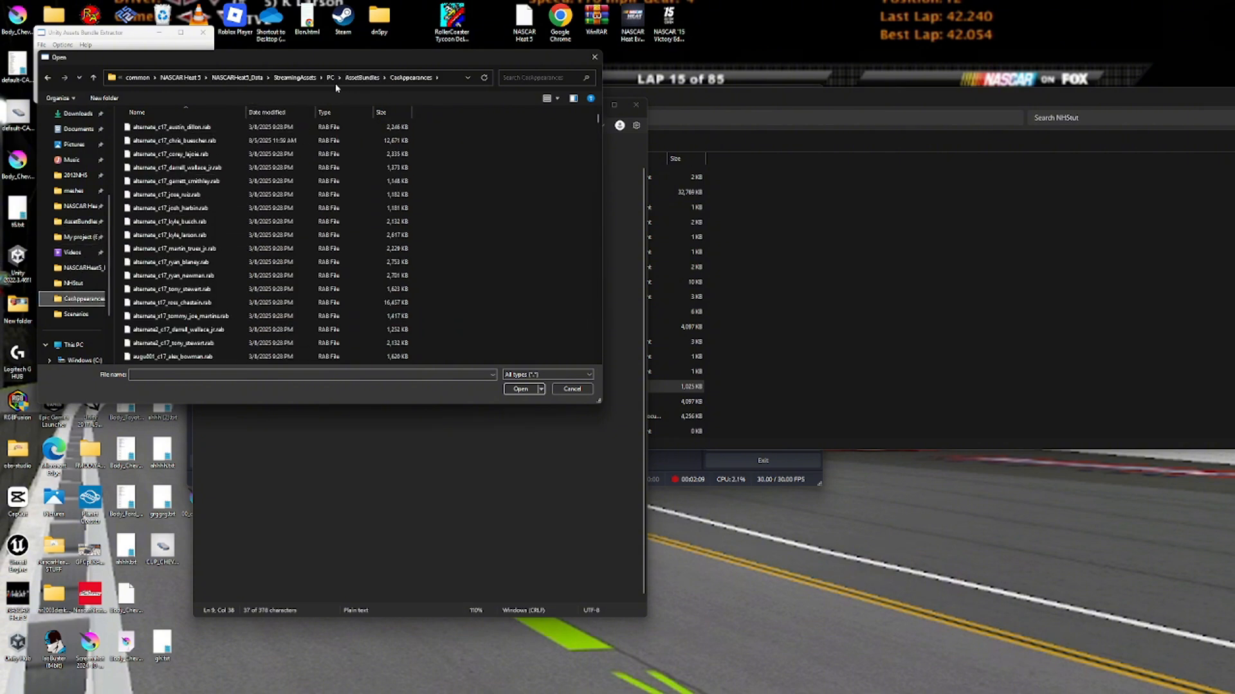
{"action": "left_click", "coordinate": [331, 78]}
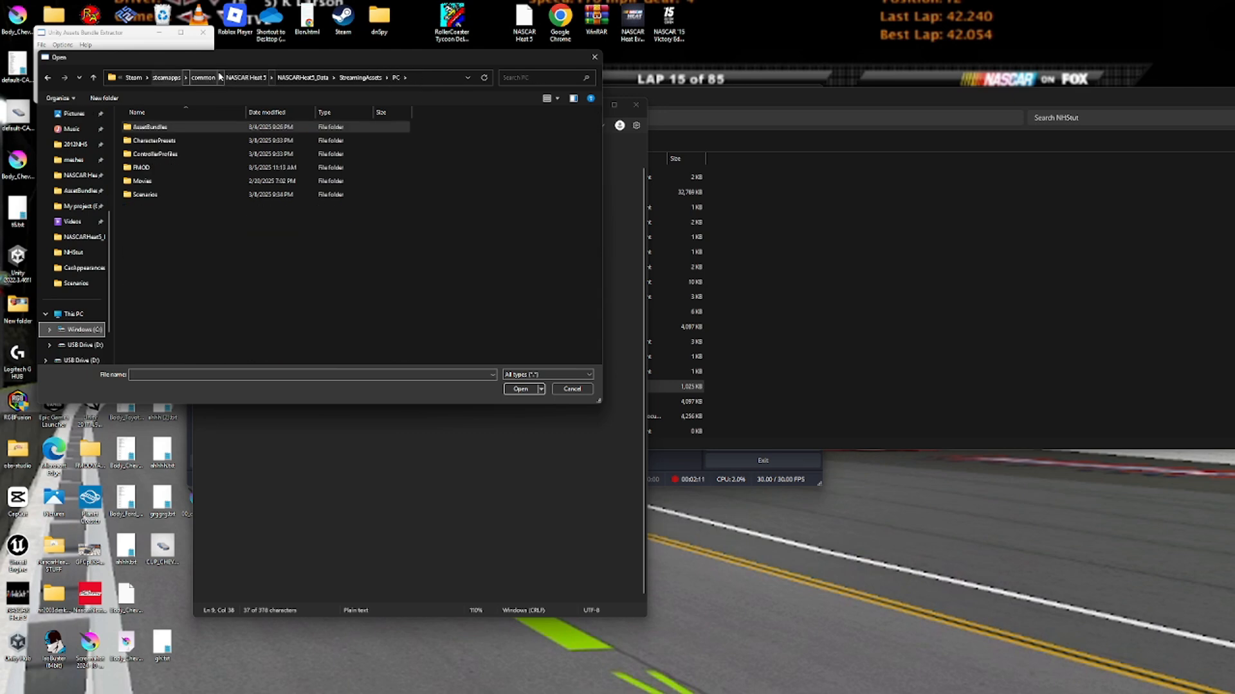
{"action": "left_click", "coordinate": [252, 78]}
{"action": "double_click", "coordinate": [221, 142]}
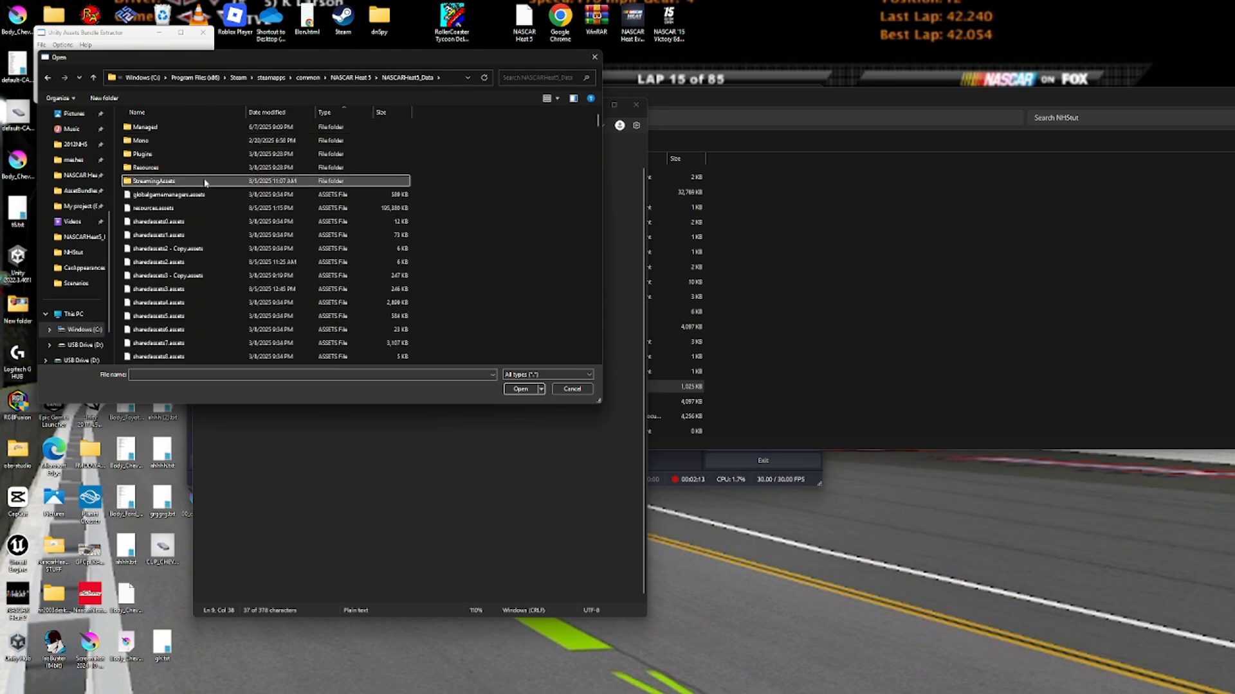
{"action": "double_click", "coordinate": [203, 180]}
{"action": "double_click", "coordinate": [199, 128]}
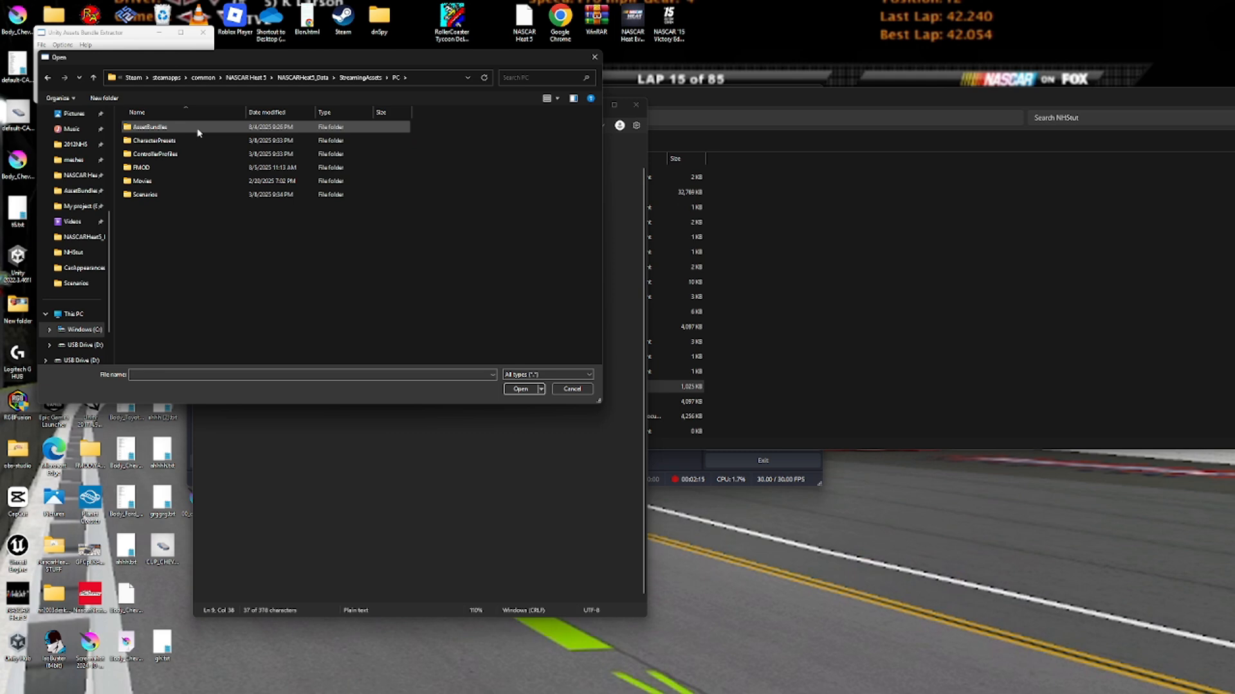
{"action": "left_click", "coordinate": [48, 78]}
{"action": "left_click", "coordinate": [47, 78]}
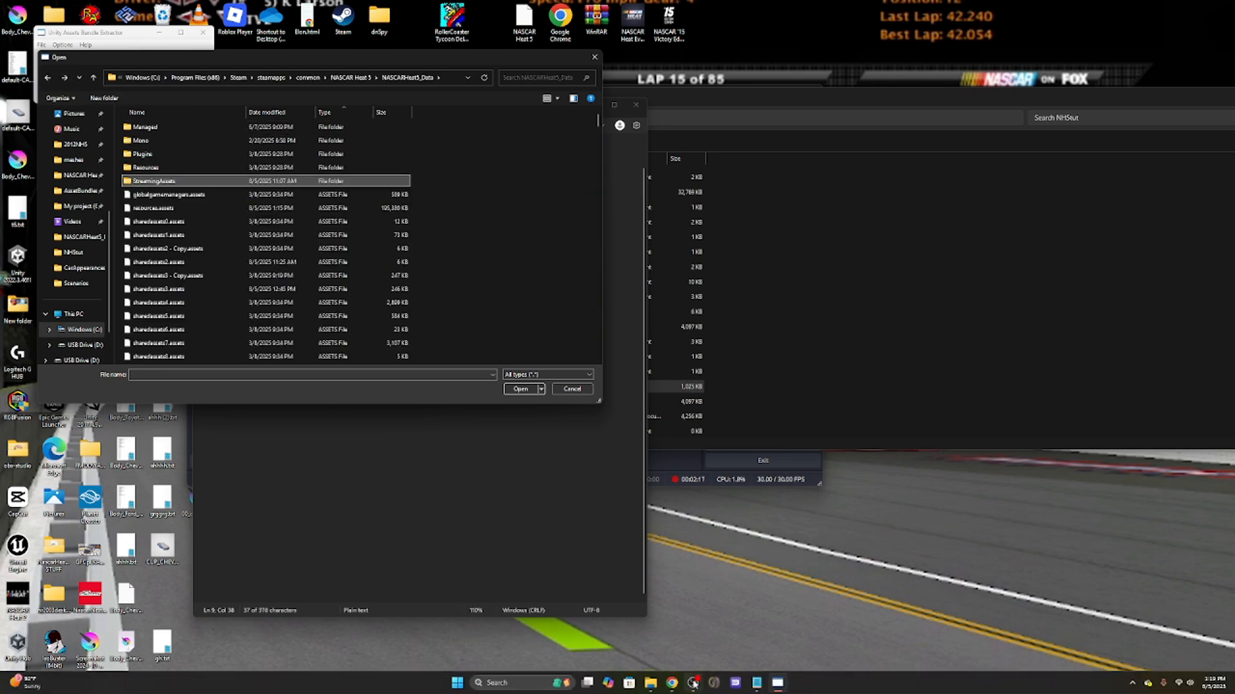
{"action": "left_click", "coordinate": [693, 683]}
{"action": "left_click", "coordinate": [762, 393]}
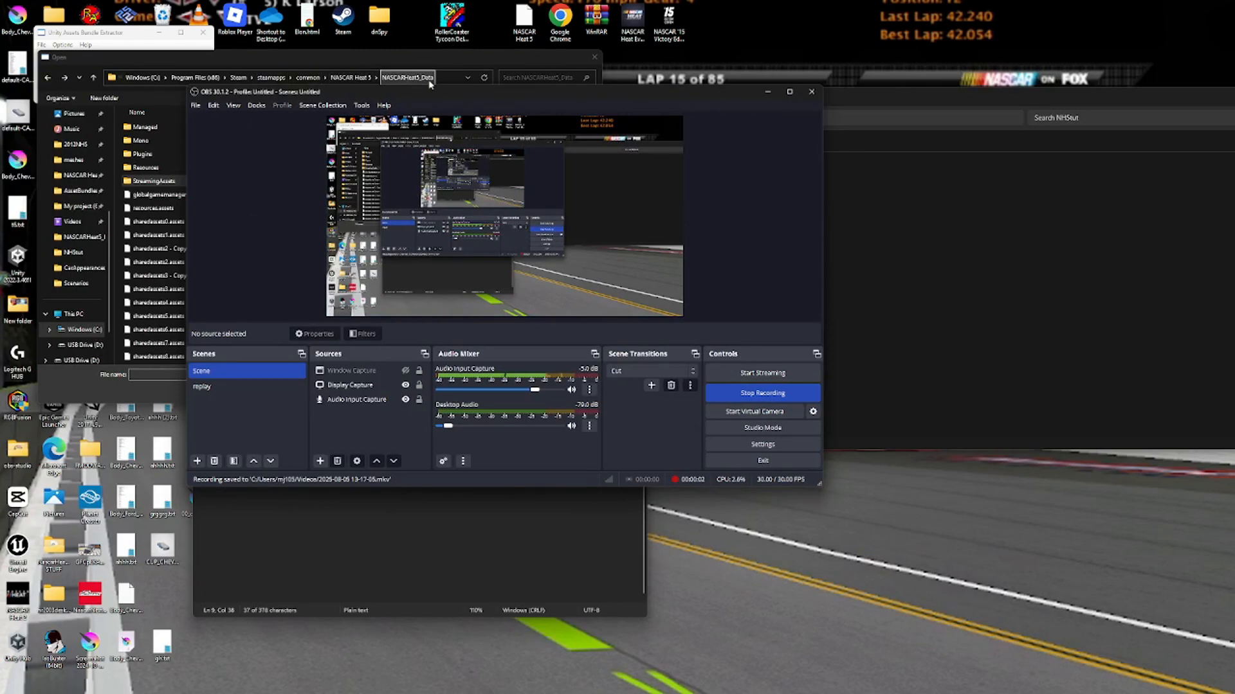
Browse from NASCARHeat5_Data through StreamingAssets, PC and AssetBundles into the PersonaAssets folder.
{"action": "left_click", "coordinate": [153, 180]}
{"action": "double_click", "coordinate": [153, 181]}
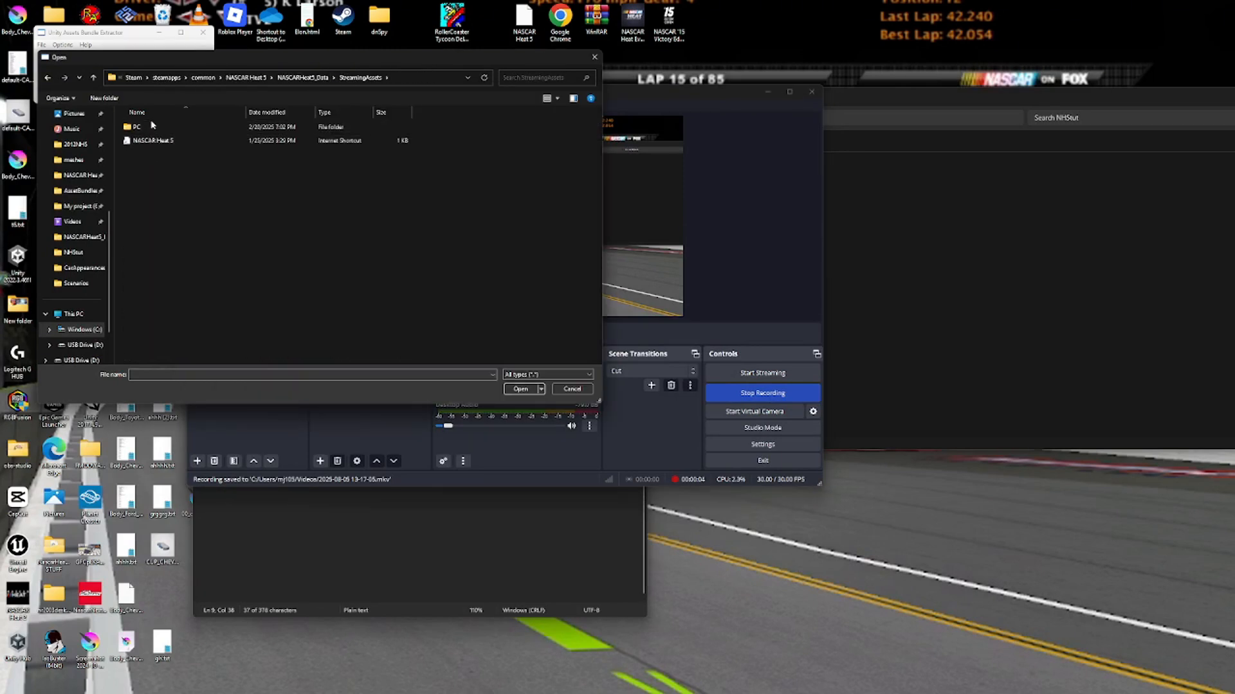
{"action": "double_click", "coordinate": [136, 127]}
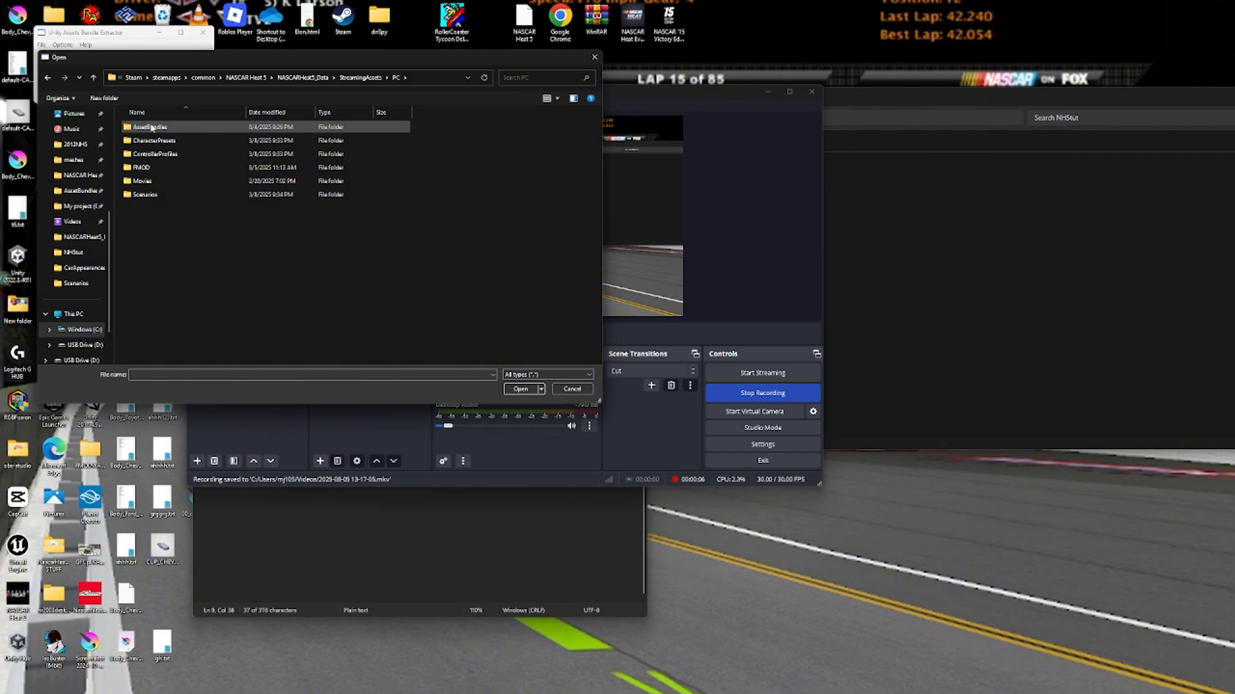
{"action": "double_click", "coordinate": [154, 131]}
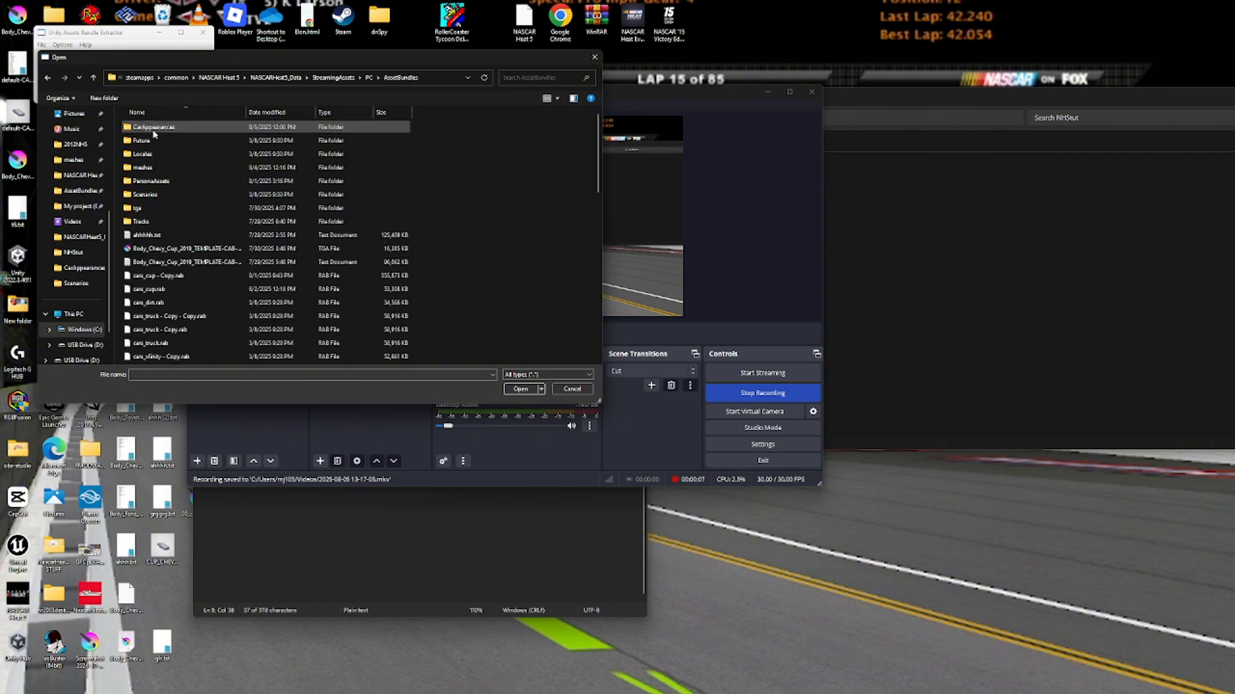
{"action": "double_click", "coordinate": [158, 182]}
Find the driver persona bundle cupc17_corey_rothgeb2017 in PersonaAssets and open it.
{"action": "scroll", "coordinate": [193, 222], "scroll_direction": "down", "scroll_amount": 12}
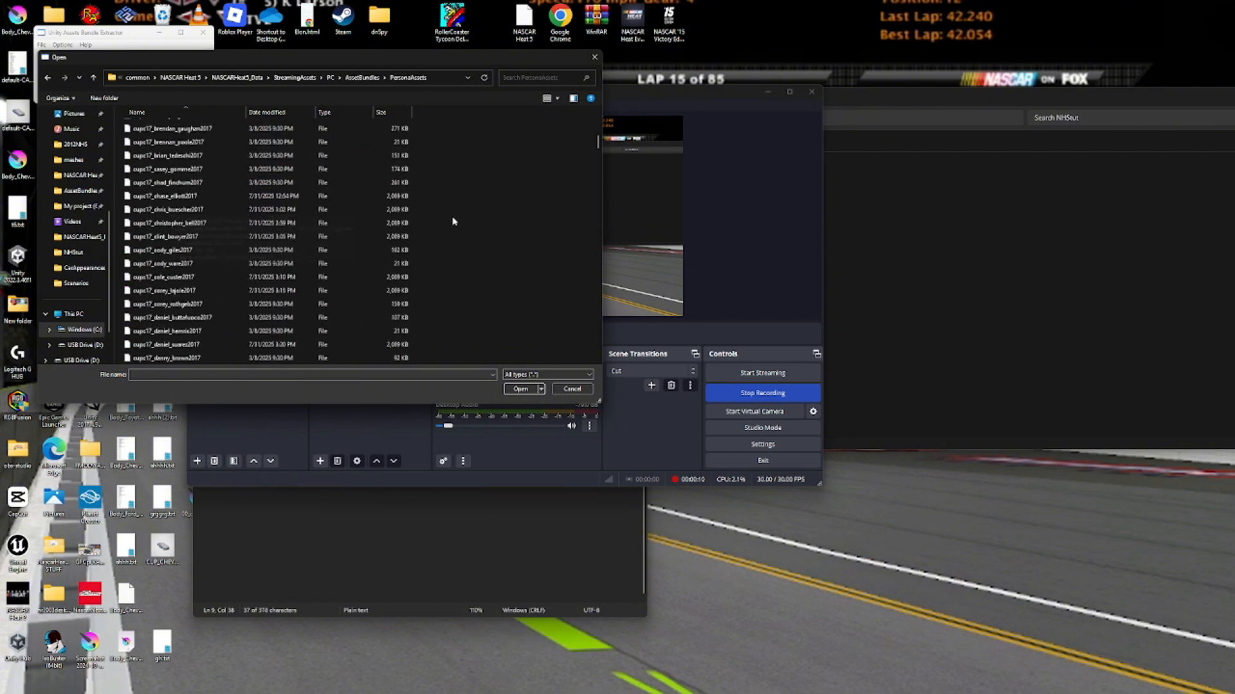
{"action": "scroll", "coordinate": [232, 216], "scroll_direction": "up", "scroll_amount": 3}
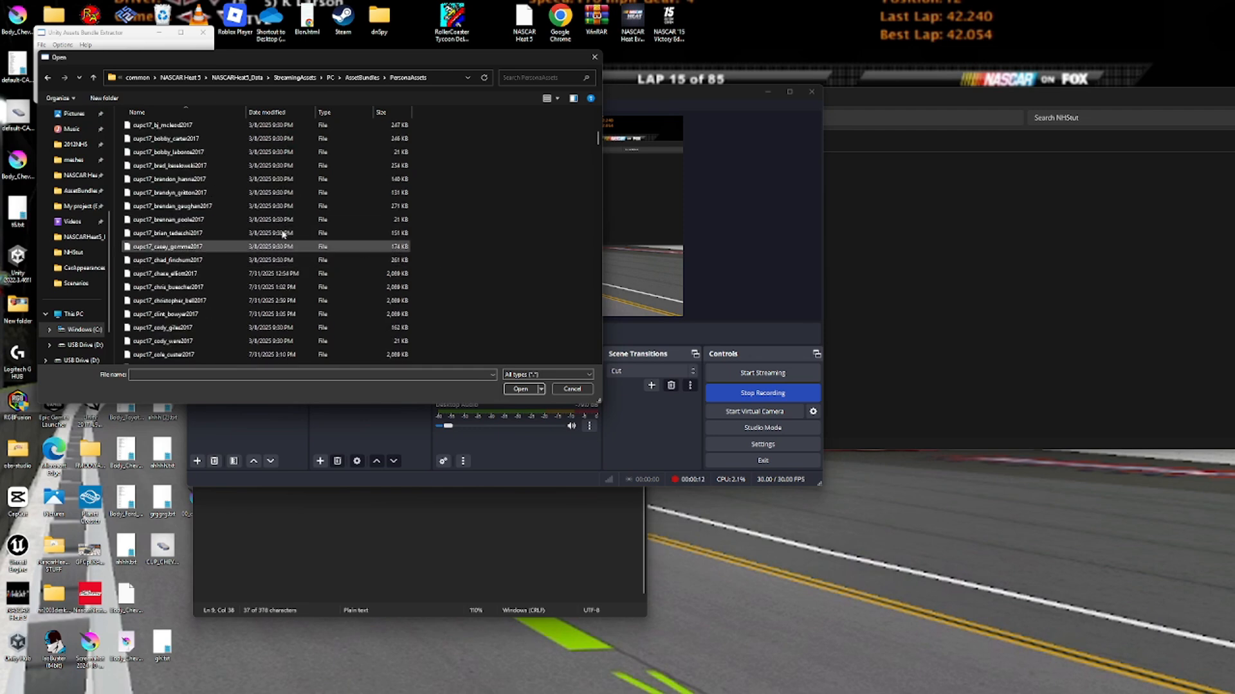
{"action": "scroll", "coordinate": [202, 234], "scroll_direction": "down", "scroll_amount": 4}
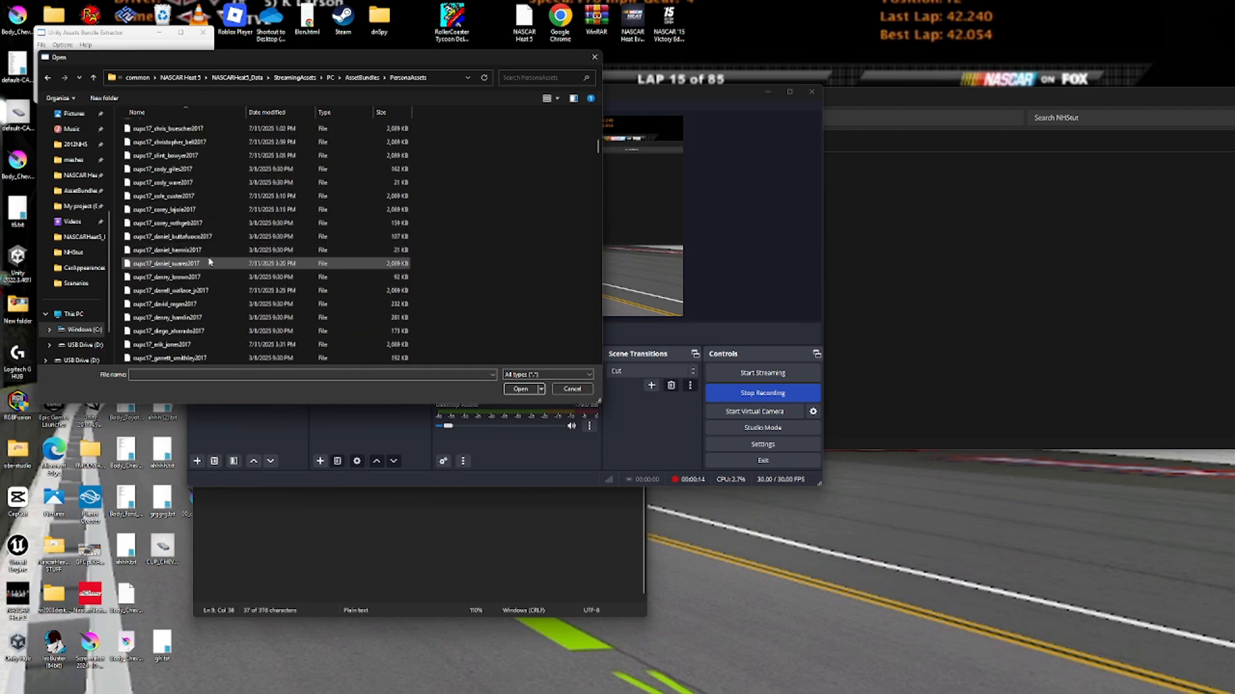
{"action": "double_click", "coordinate": [195, 223]}
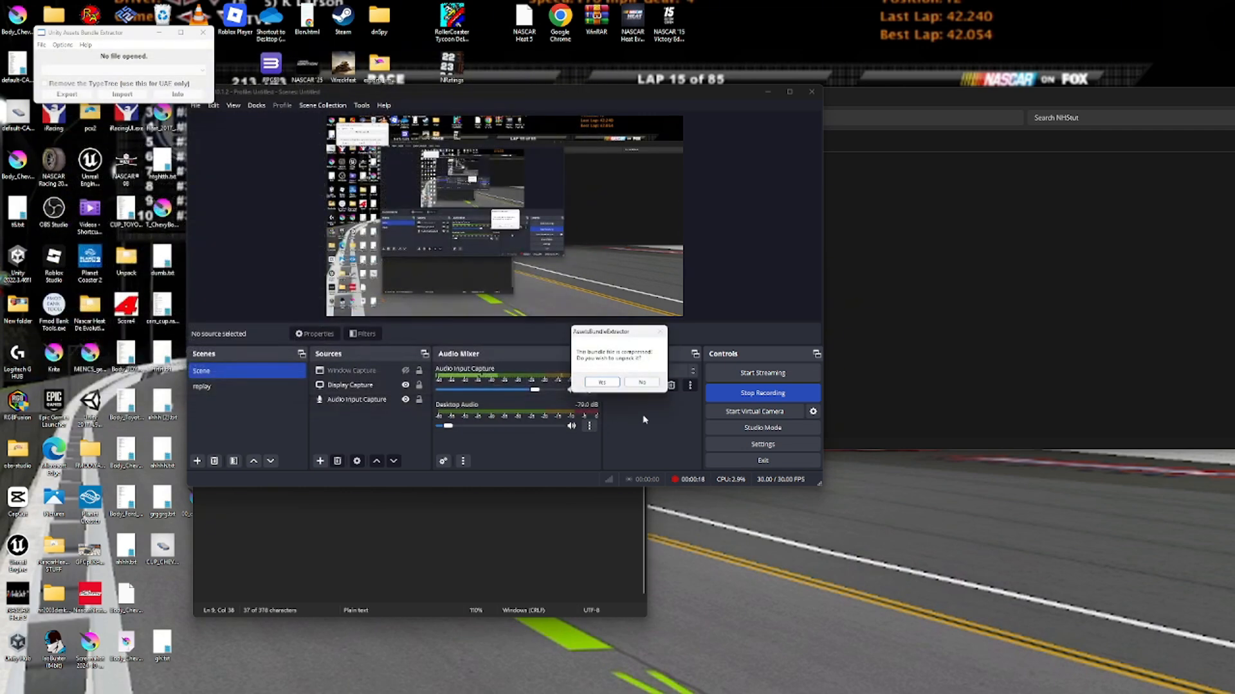
Unpack the compressed bundle into a newly created text file, ballss.txt, in the PersonaAssets folder, replacing the empty file.
{"action": "left_click", "coordinate": [610, 384]}
{"action": "right_click", "coordinate": [546, 303]}
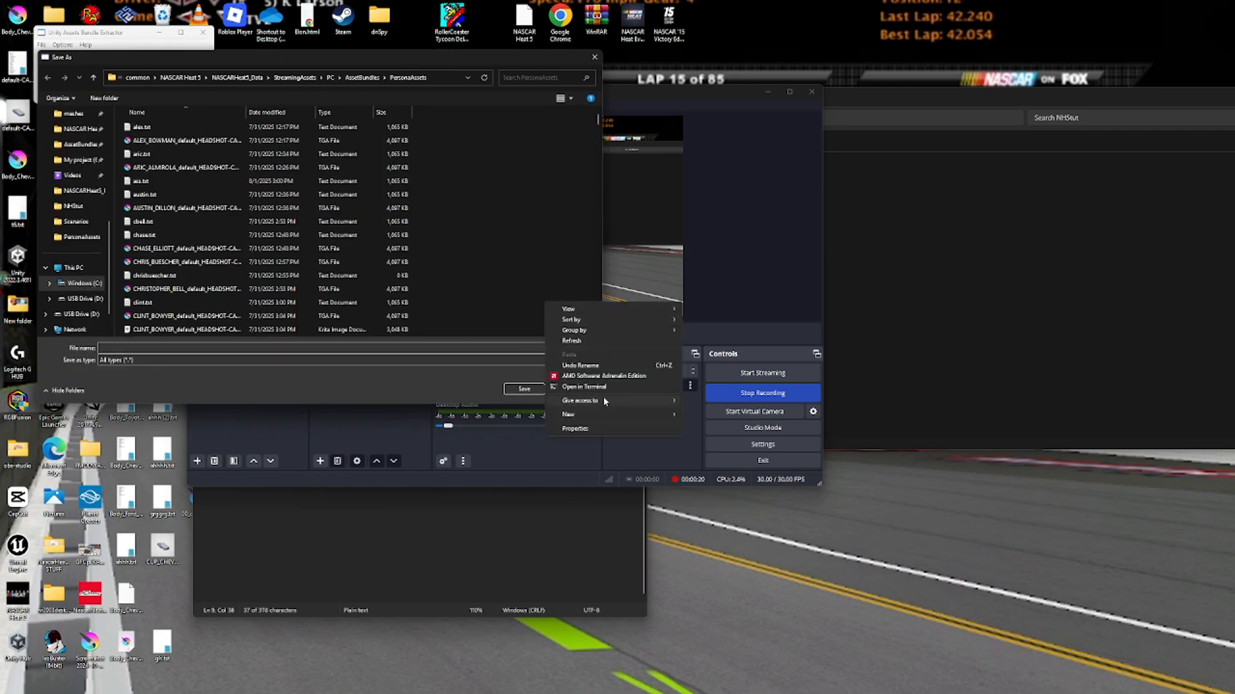
{"action": "mouse_move", "coordinate": [605, 421]}
{"action": "left_click", "coordinate": [694, 514]}
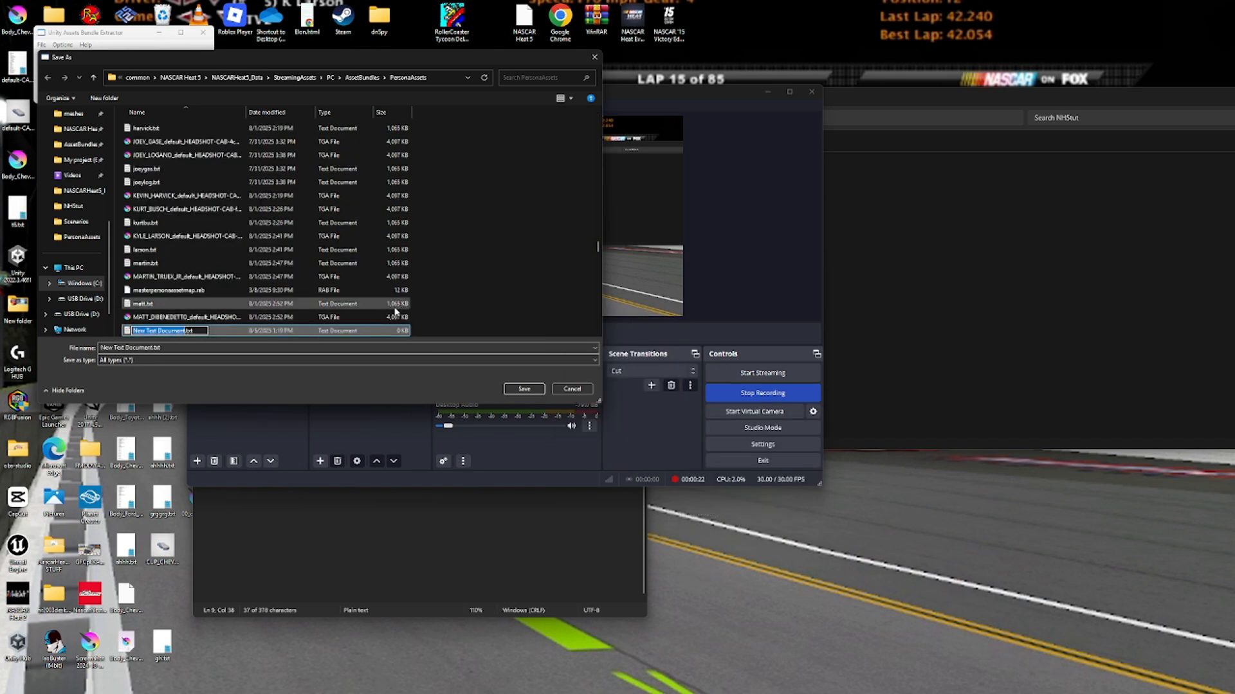
{"action": "type", "text": "ha"}
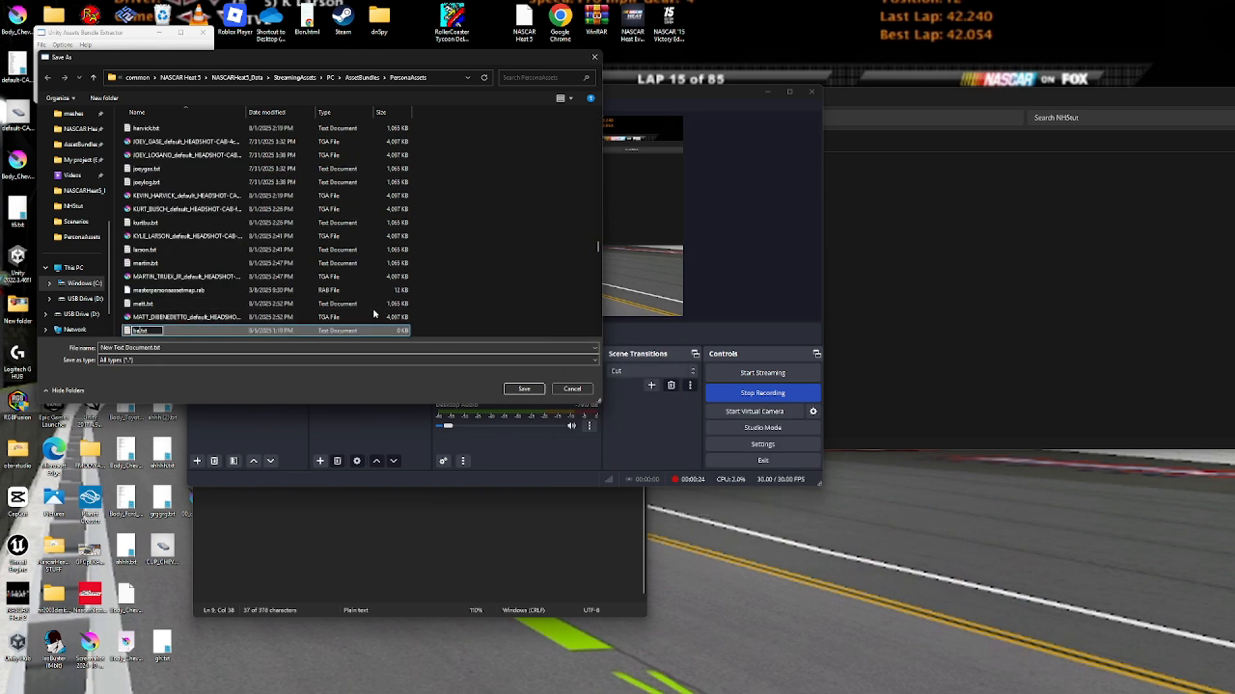
{"action": "type", "text": "lls"}
{"action": "key", "text": "Return"}
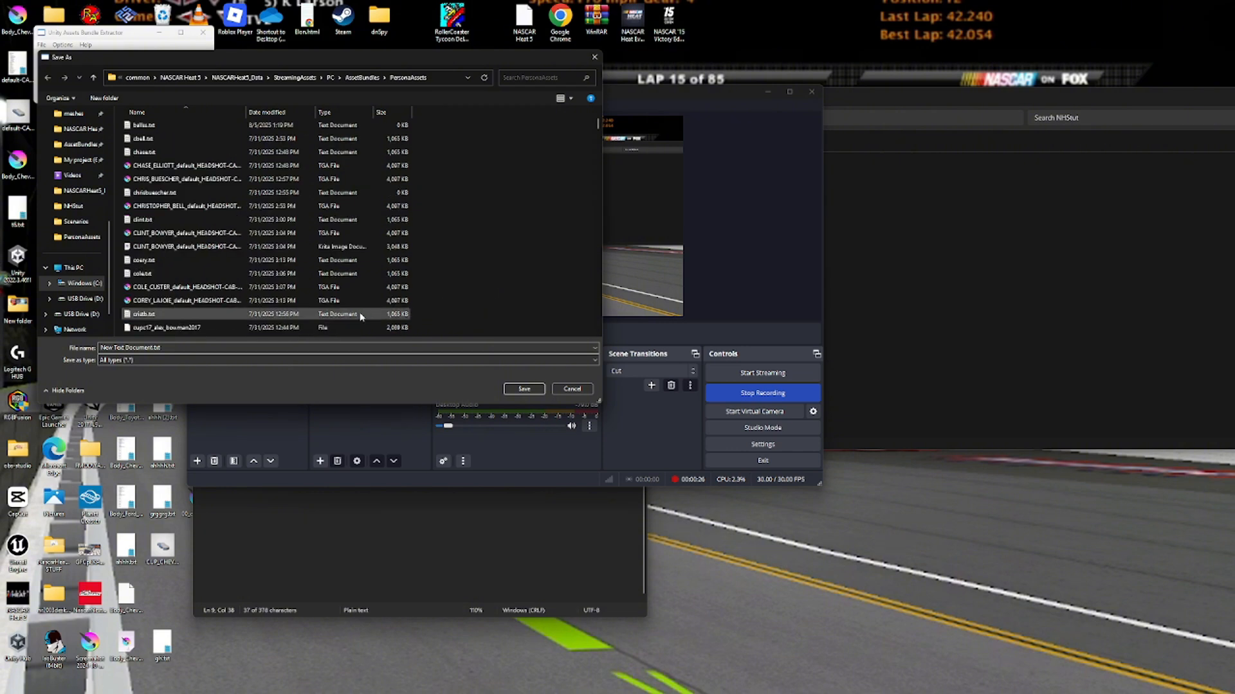
{"action": "double_click", "coordinate": [243, 221]}
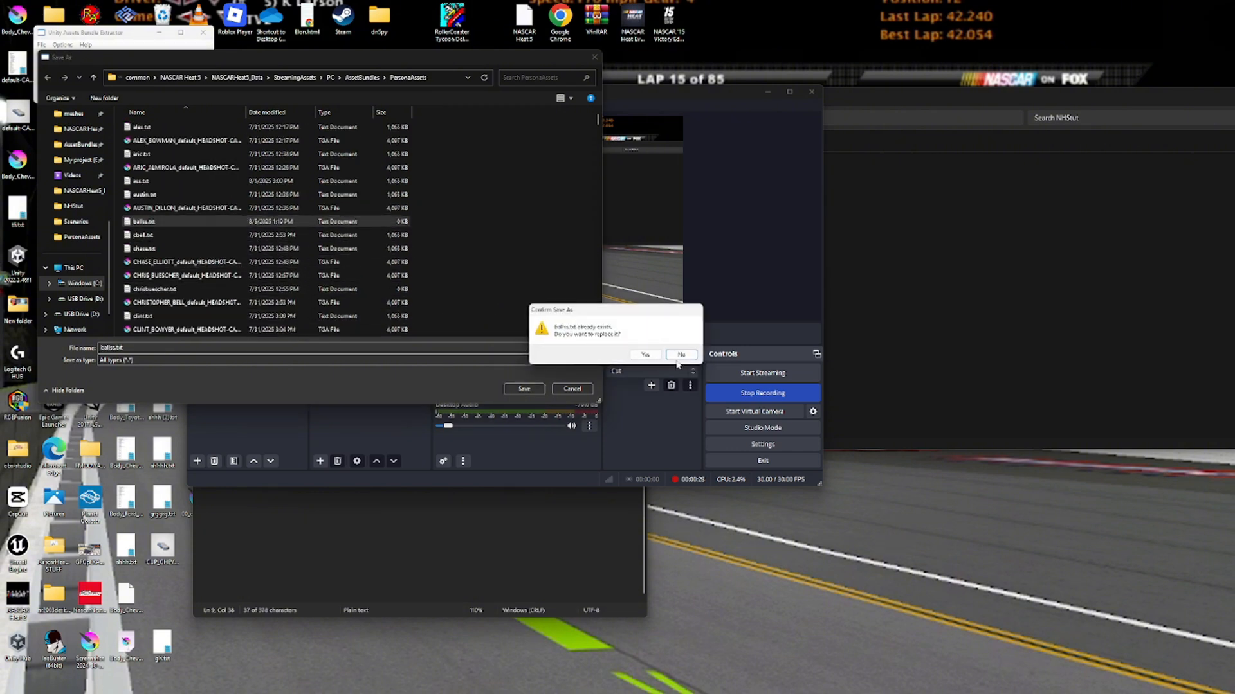
{"action": "left_click", "coordinate": [655, 353]}
Show the unpacked bundle's asset list, widen its name column and sort the assets by name in ascending order.
{"action": "left_click", "coordinate": [165, 95]}
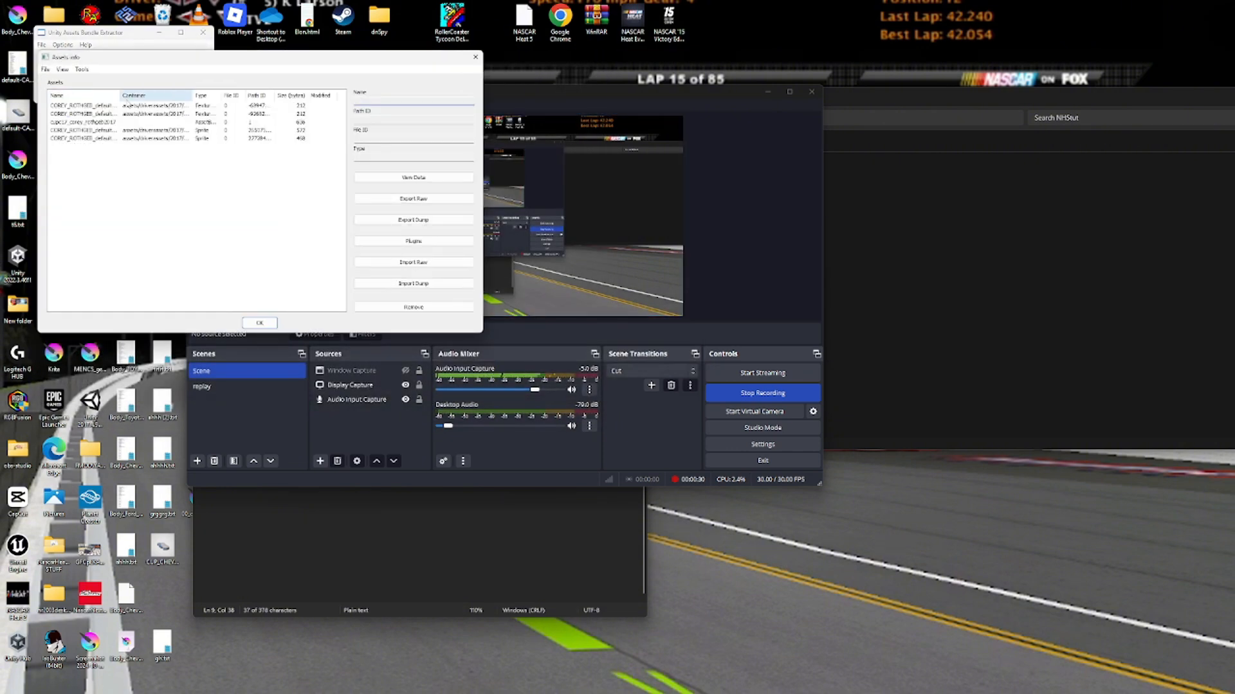
{"action": "left_click_drag", "start_coordinate": [161, 106], "coordinate": [163, 104]}
{"action": "left_click", "coordinate": [132, 96]}
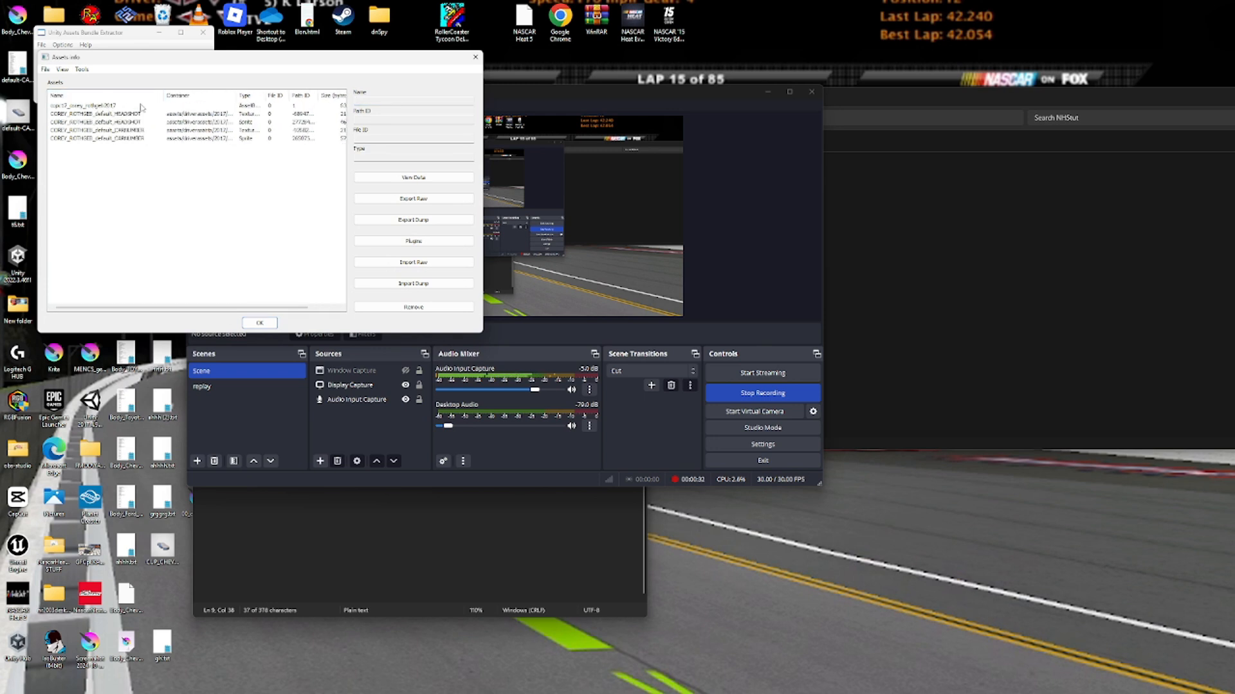
{"action": "left_click", "coordinate": [145, 97]}
{"action": "left_click", "coordinate": [138, 106]}
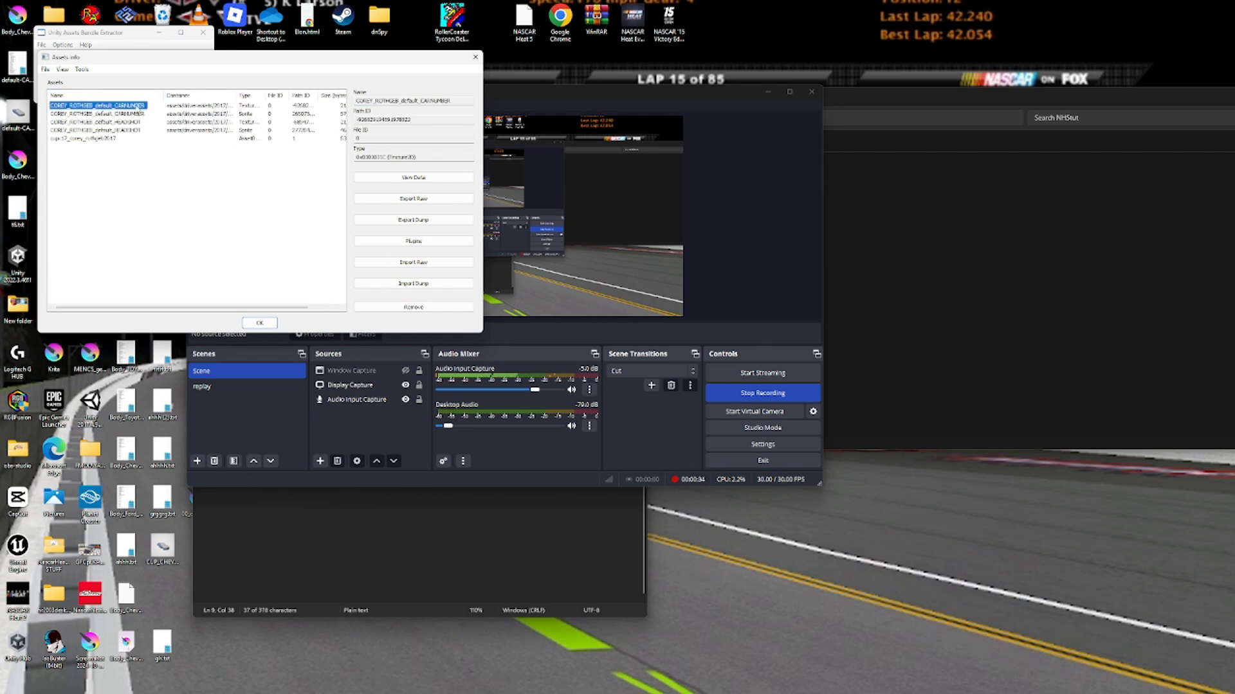
{"action": "left_click_drag", "start_coordinate": [266, 96], "coordinate": [314, 96]}
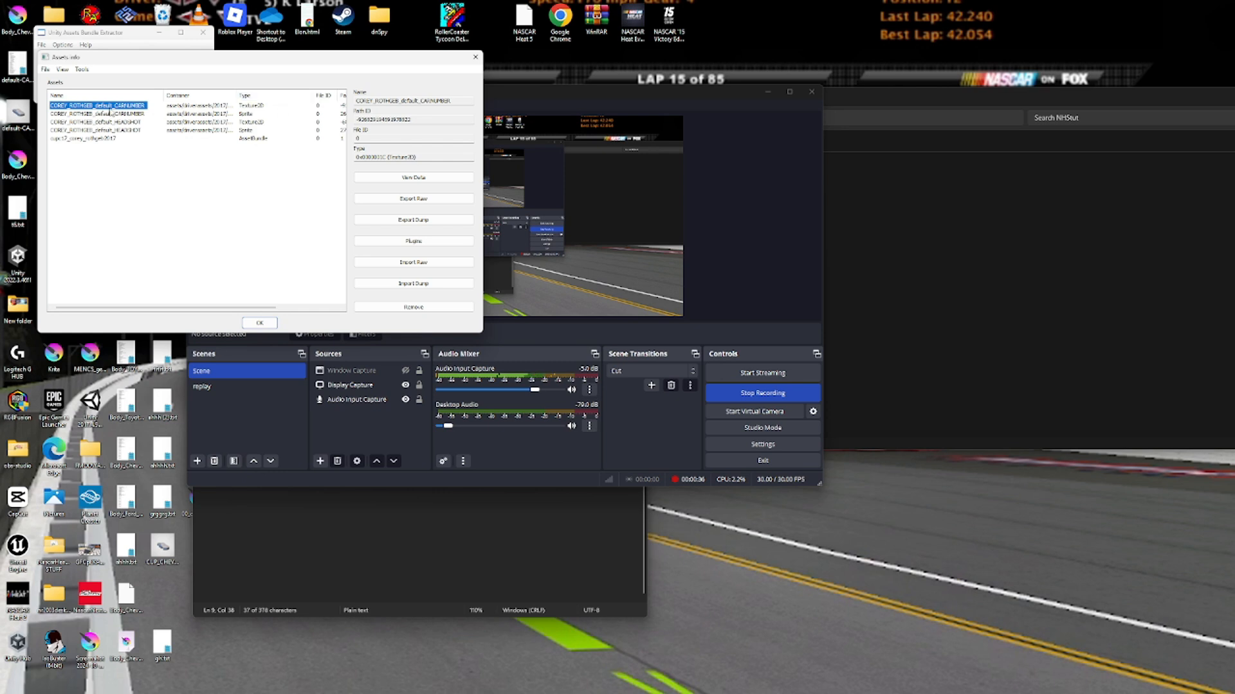
{"action": "left_click", "coordinate": [259, 110]}
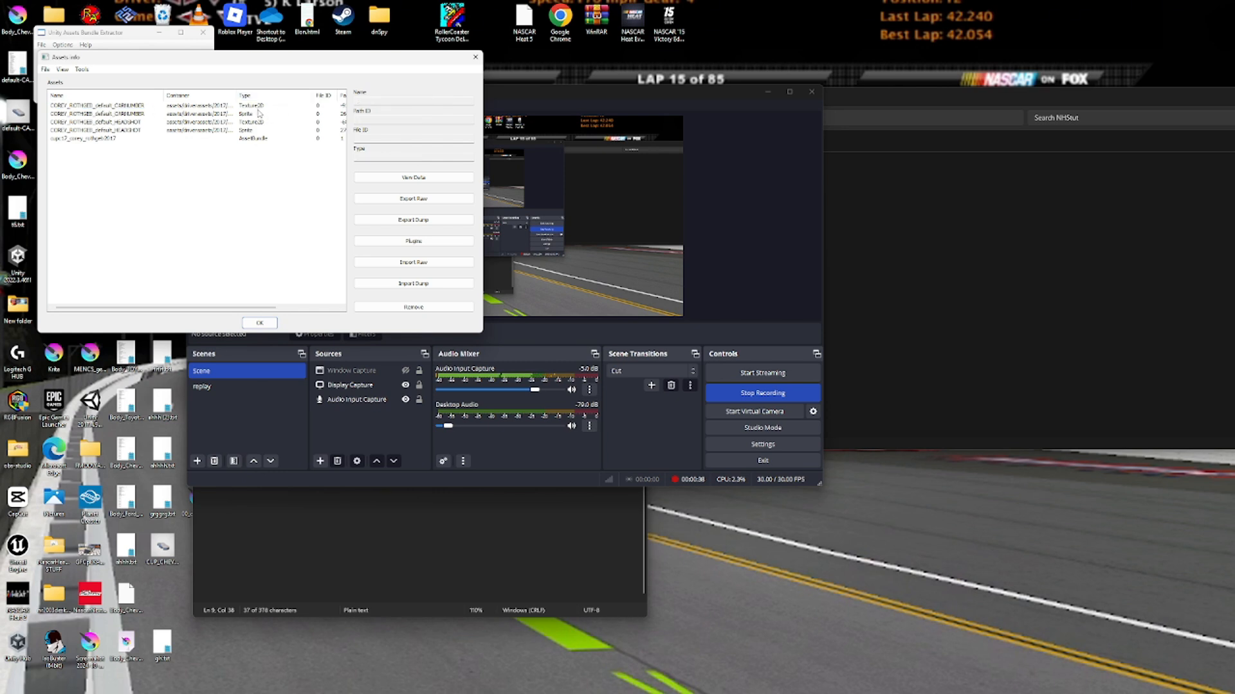
{"action": "left_click", "coordinate": [97, 106]}
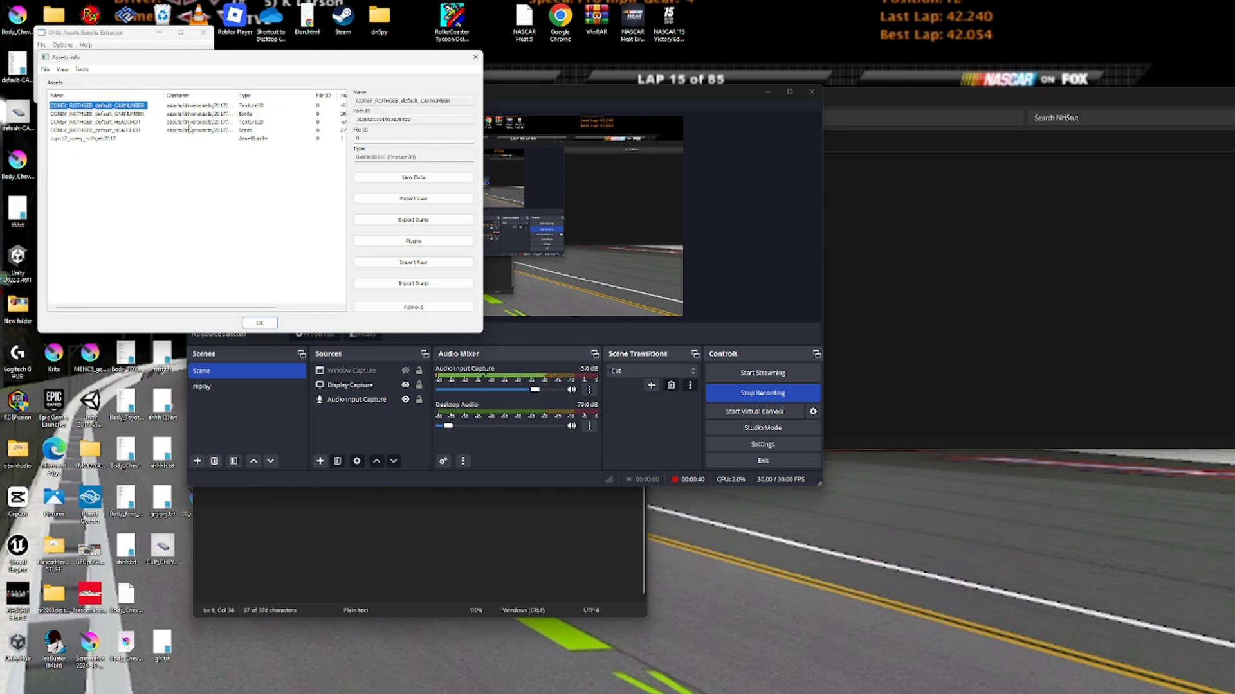
Export the default_HEADSHOT Texture2D as a TGA file into the PersonaAssets folder, keeping its suggested file name.
{"action": "left_click", "coordinate": [140, 113]}
{"action": "left_click", "coordinate": [137, 122]}
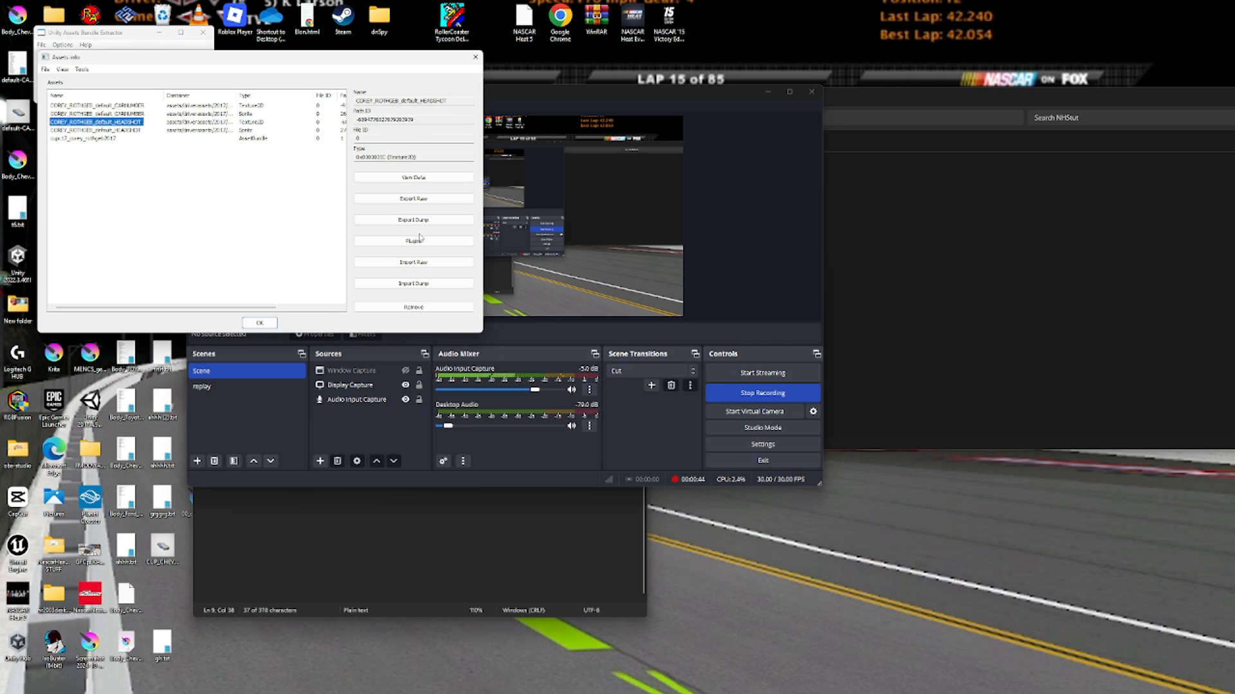
{"action": "left_click", "coordinate": [416, 242]}
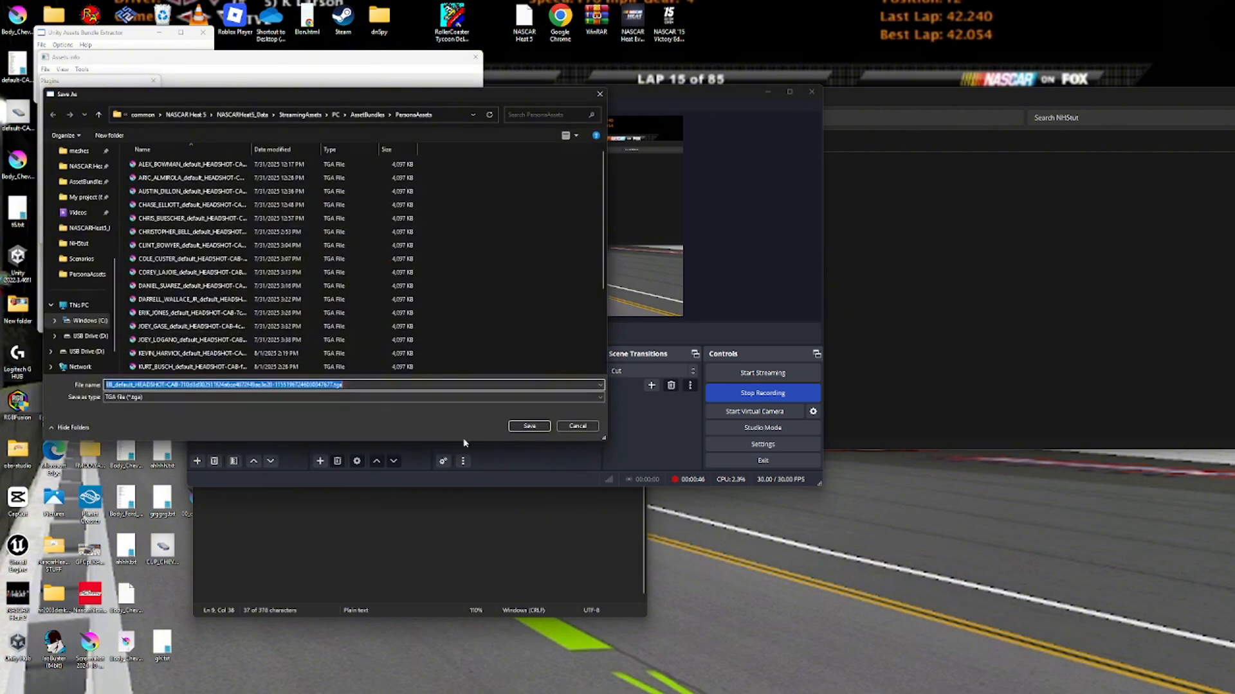
{"action": "left_click", "coordinate": [387, 385]}
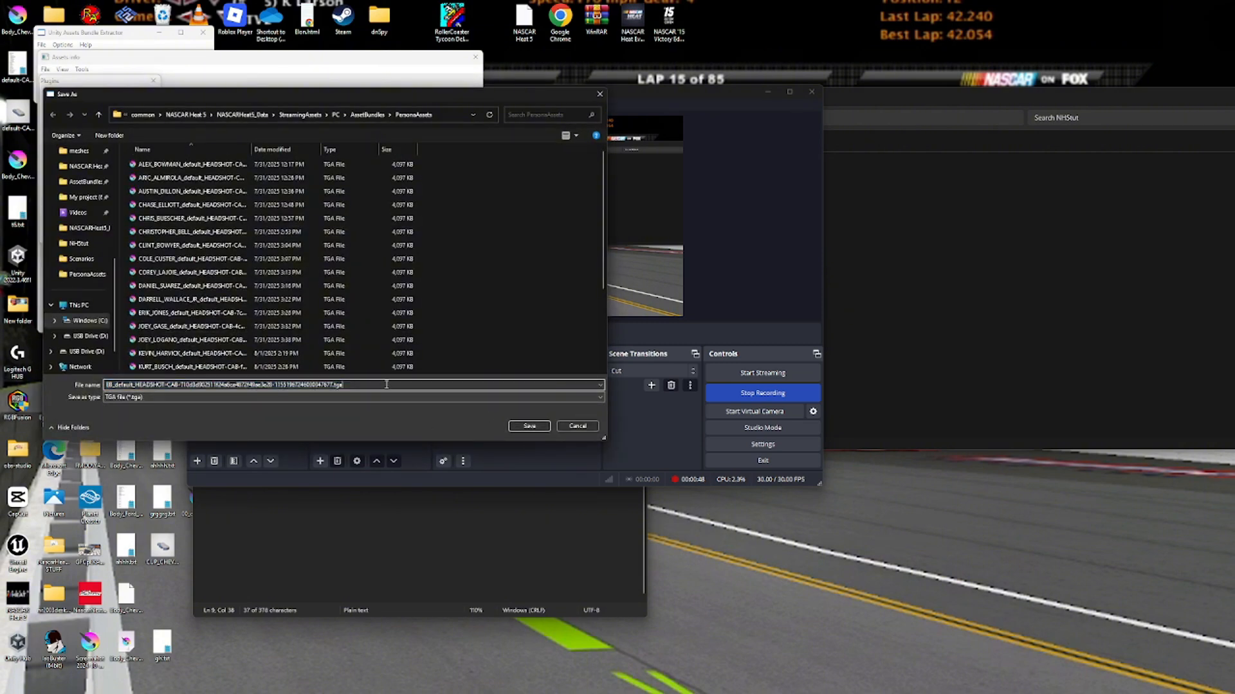
{"action": "left_click_drag", "start_coordinate": [191, 380], "coordinate": [32, 375]}
{"action": "left_click", "coordinate": [545, 422]}
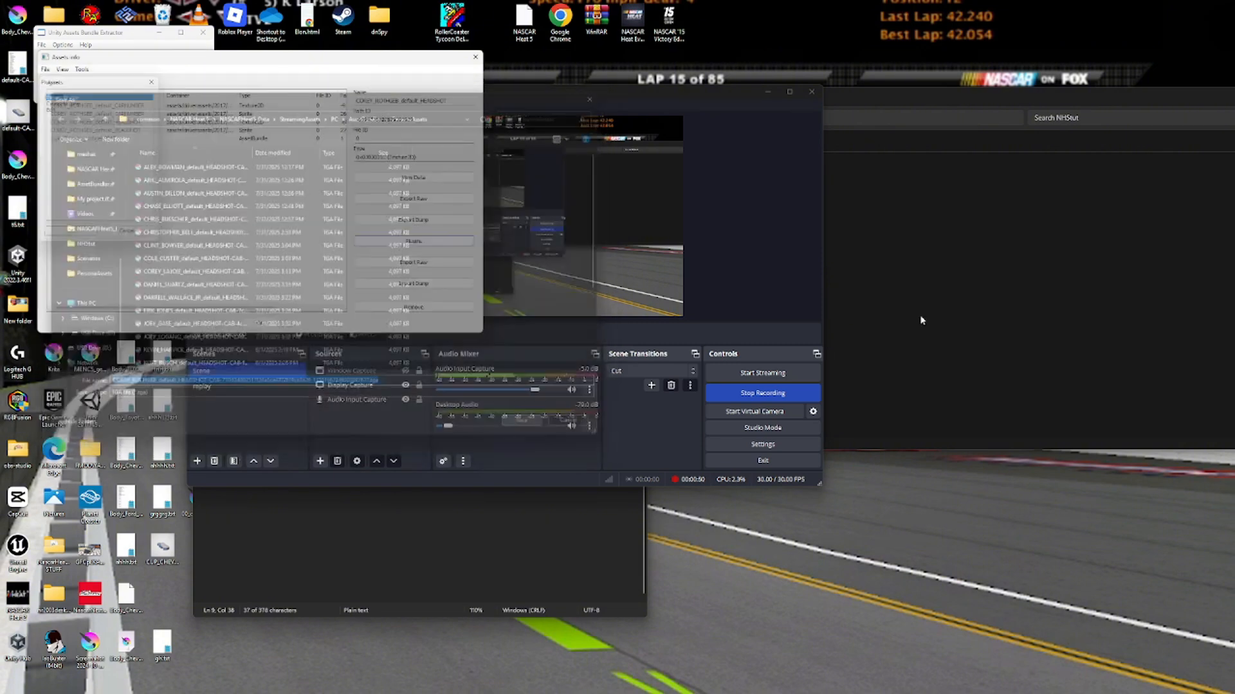
Switch to File Explorer and open the game's PersonaAssets folder under NASCARHeat5_Data, StreamingAssets, PC, AssetBundles.
{"action": "left_click", "coordinate": [796, 290]}
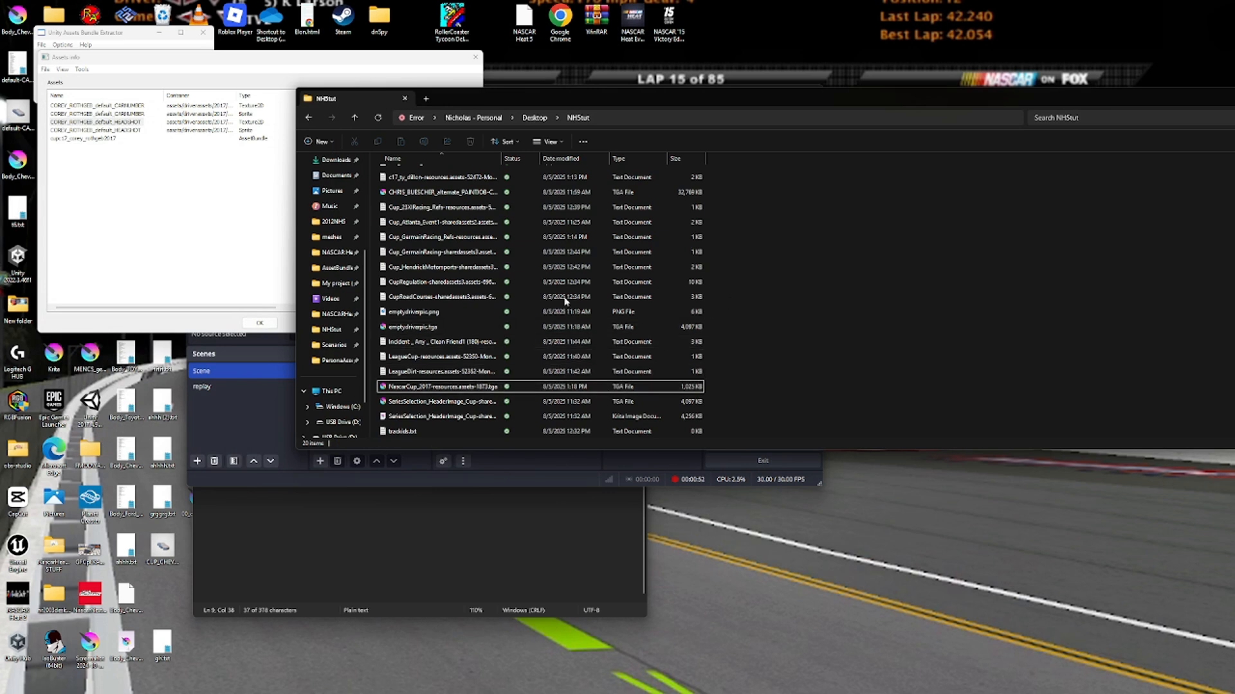
{"action": "left_click", "coordinate": [334, 316]}
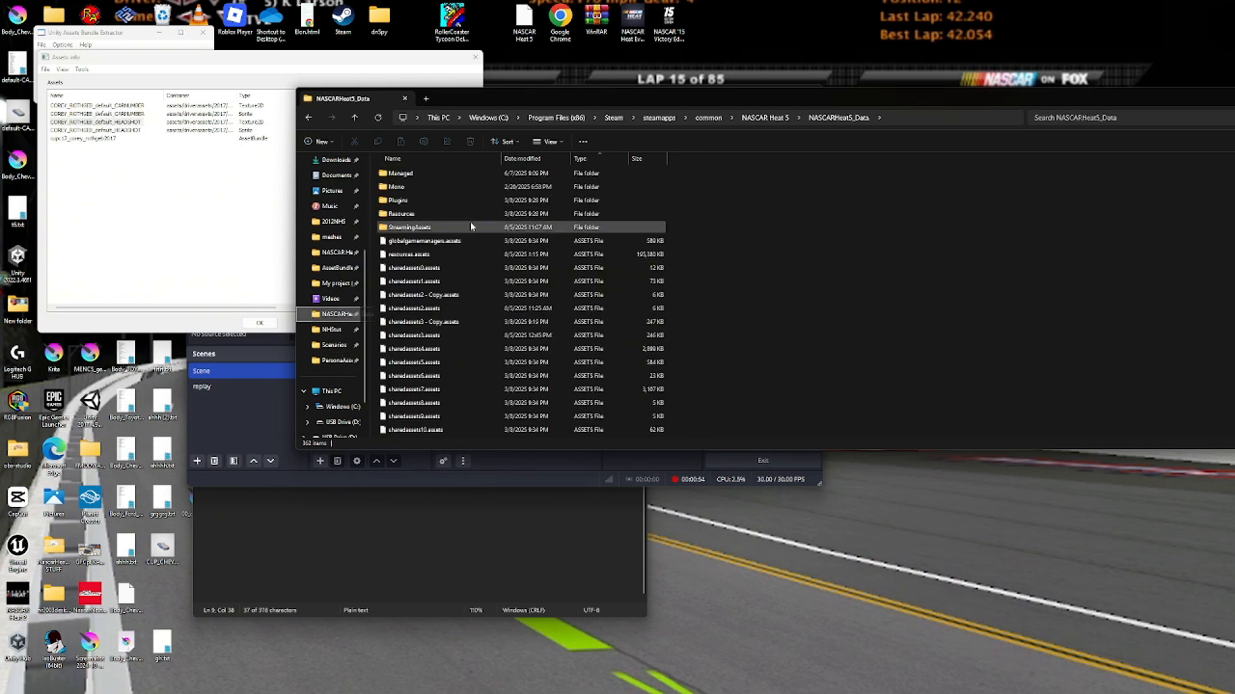
{"action": "double_click", "coordinate": [468, 227]}
{"action": "double_click", "coordinate": [447, 182]}
{"action": "double_click", "coordinate": [444, 175]}
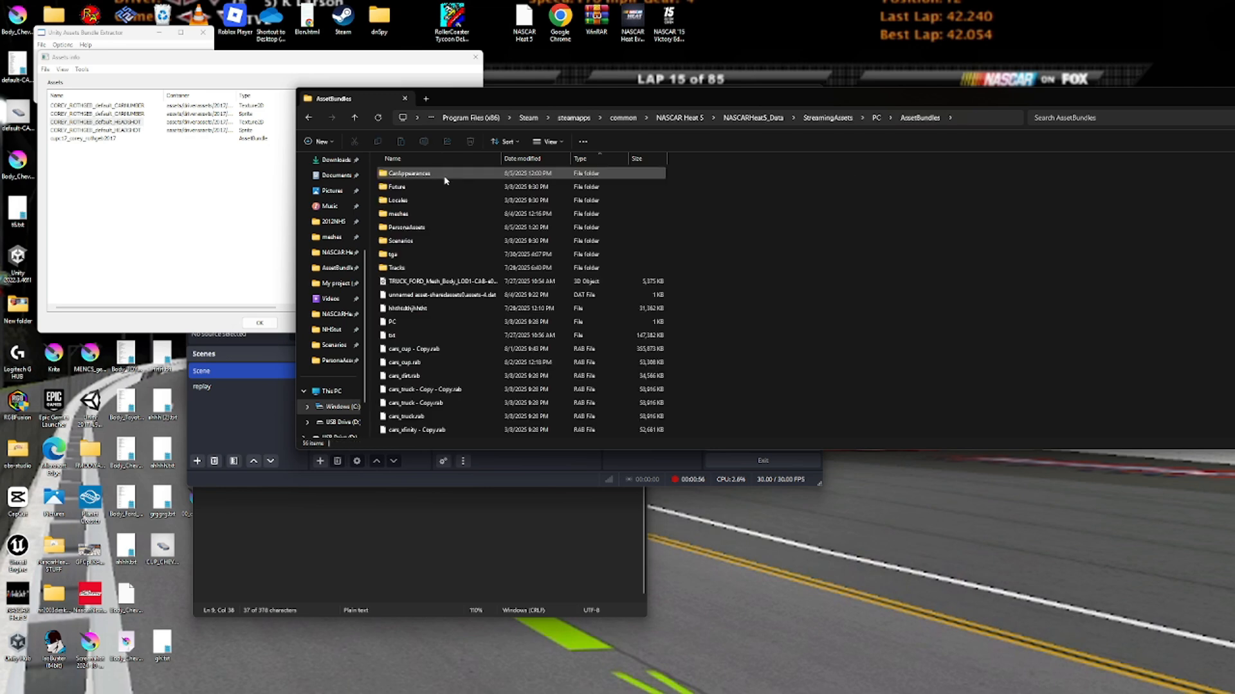
{"action": "double_click", "coordinate": [444, 229]}
Open the exported default_HEADSHOT TGA in Krita and examine the driver card's layout.
{"action": "scroll", "coordinate": [447, 235], "scroll_direction": "down", "scroll_amount": 1}
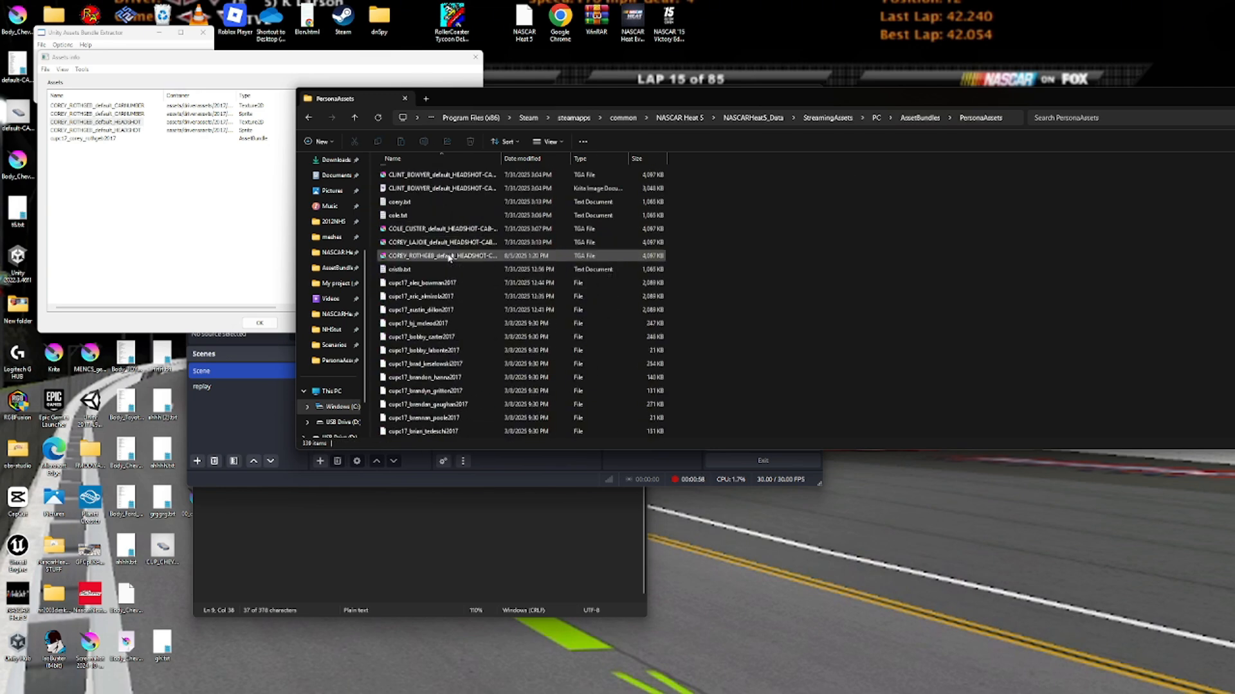
{"action": "left_click", "coordinate": [454, 256]}
{"action": "double_click", "coordinate": [453, 255]}
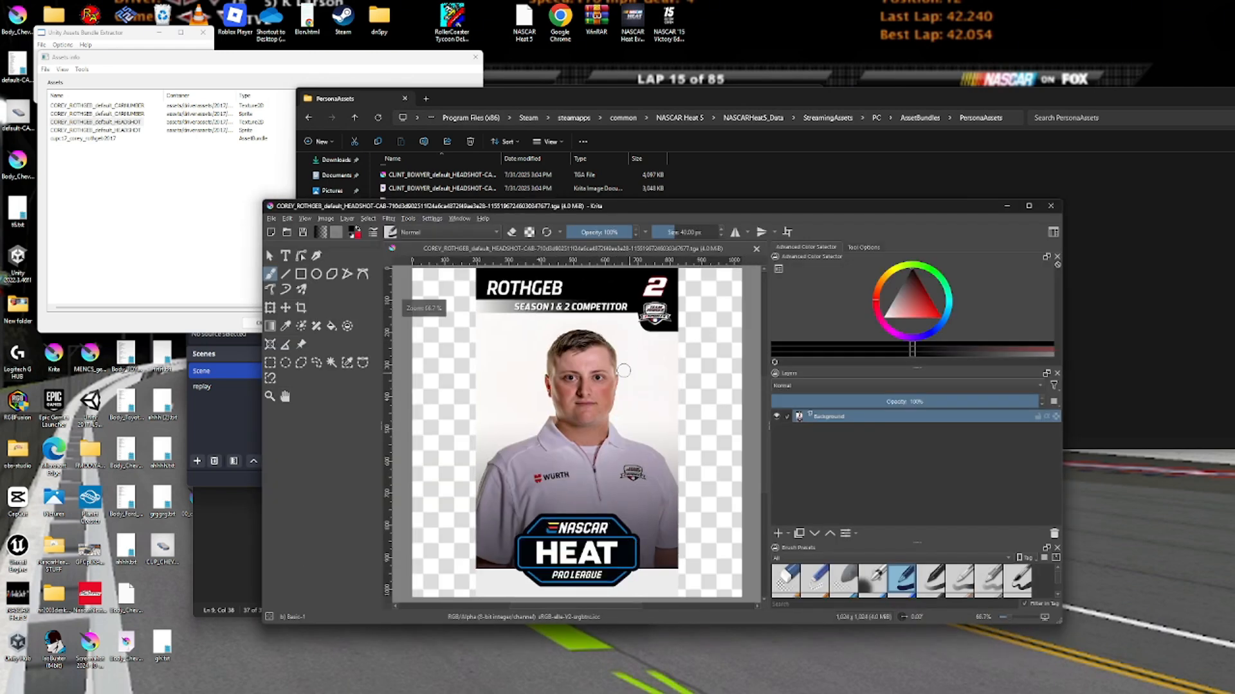
{"action": "scroll", "coordinate": [624, 369], "scroll_direction": "down", "scroll_amount": 2}
{"action": "scroll", "coordinate": [623, 370], "scroll_direction": "up", "scroll_amount": 1}
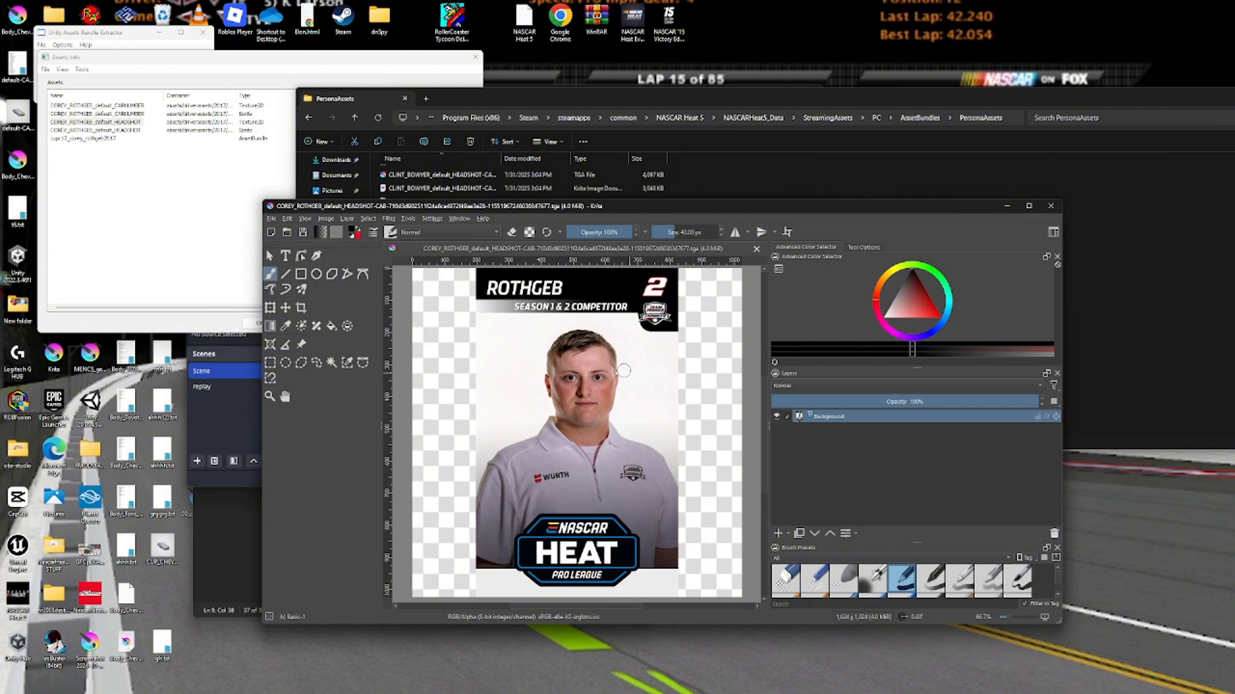
{"action": "scroll", "coordinate": [593, 322], "scroll_direction": "down", "scroll_amount": 1}
{"action": "scroll", "coordinate": [592, 323], "scroll_direction": "up", "scroll_amount": 1}
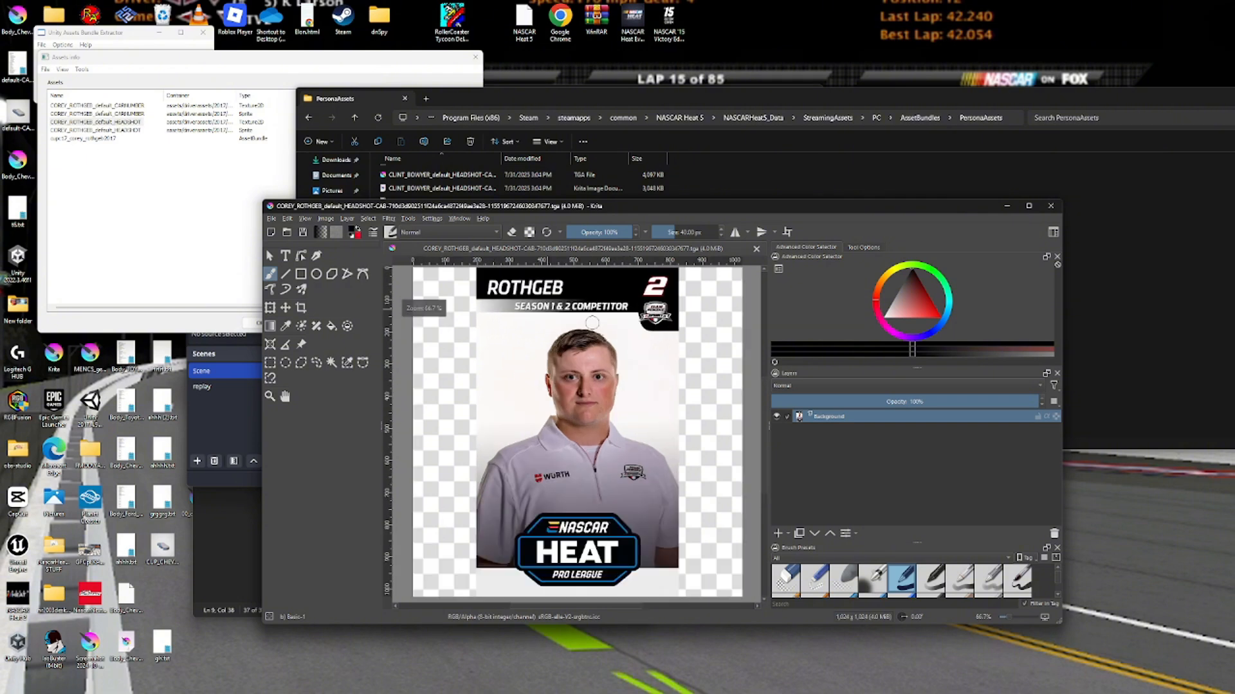
Open the blank card template emptydriverpic.tga from the NHStut folder in Krita.
{"action": "left_click", "coordinate": [730, 184]}
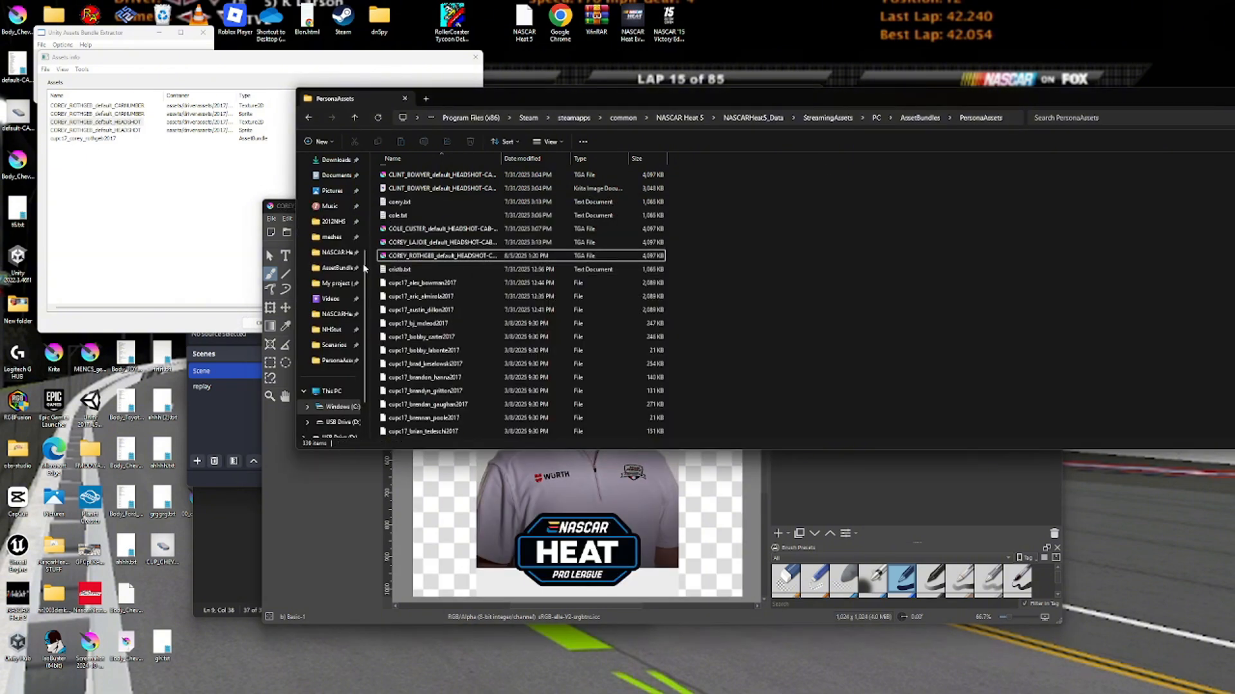
{"action": "left_click", "coordinate": [329, 330]}
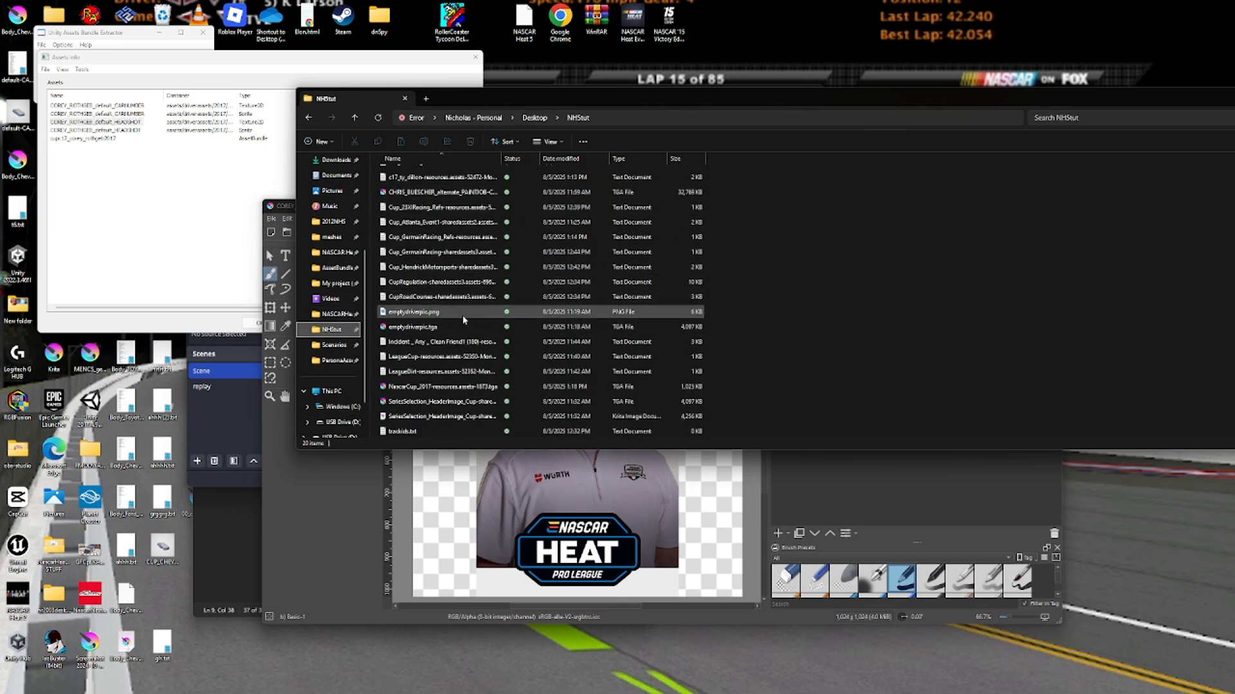
{"action": "left_click", "coordinate": [459, 327]}
{"action": "double_click", "coordinate": [460, 327]}
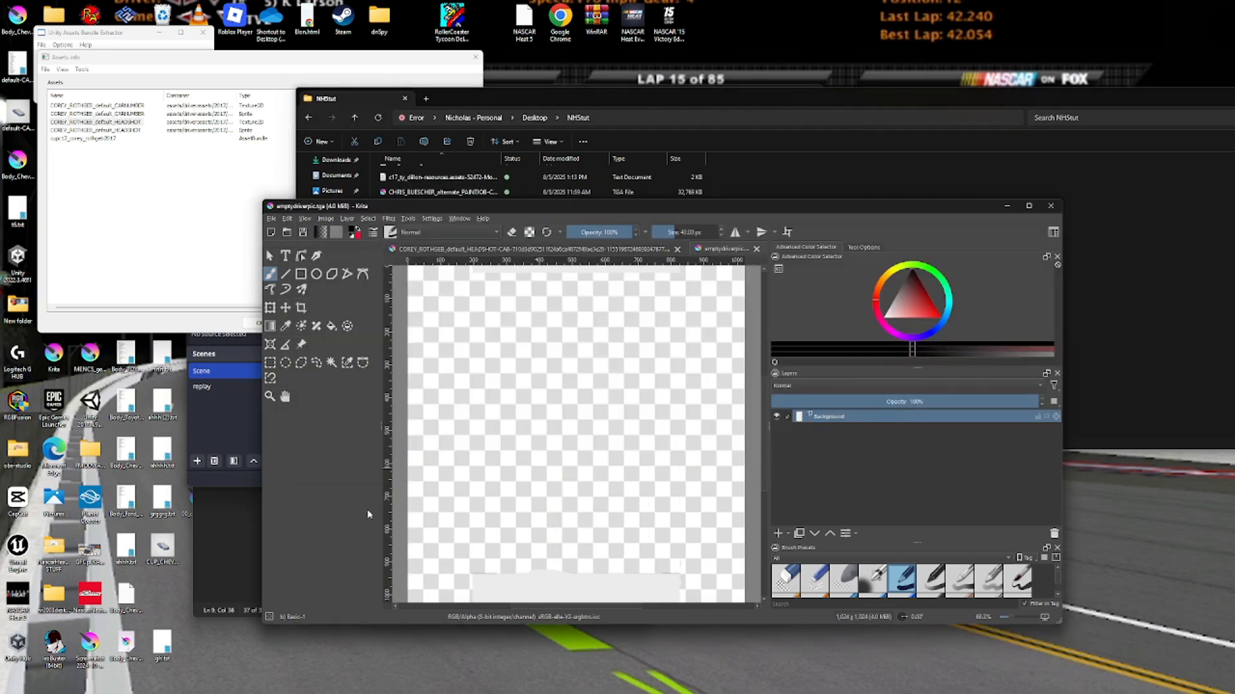
Import the JPG photo of the blue number 2 race car from Downloads as a new layer in the blank template.
{"action": "left_click", "coordinate": [352, 225]}
{"action": "mouse_move", "coordinate": [399, 273]}
{"action": "left_click", "coordinate": [584, 306]}
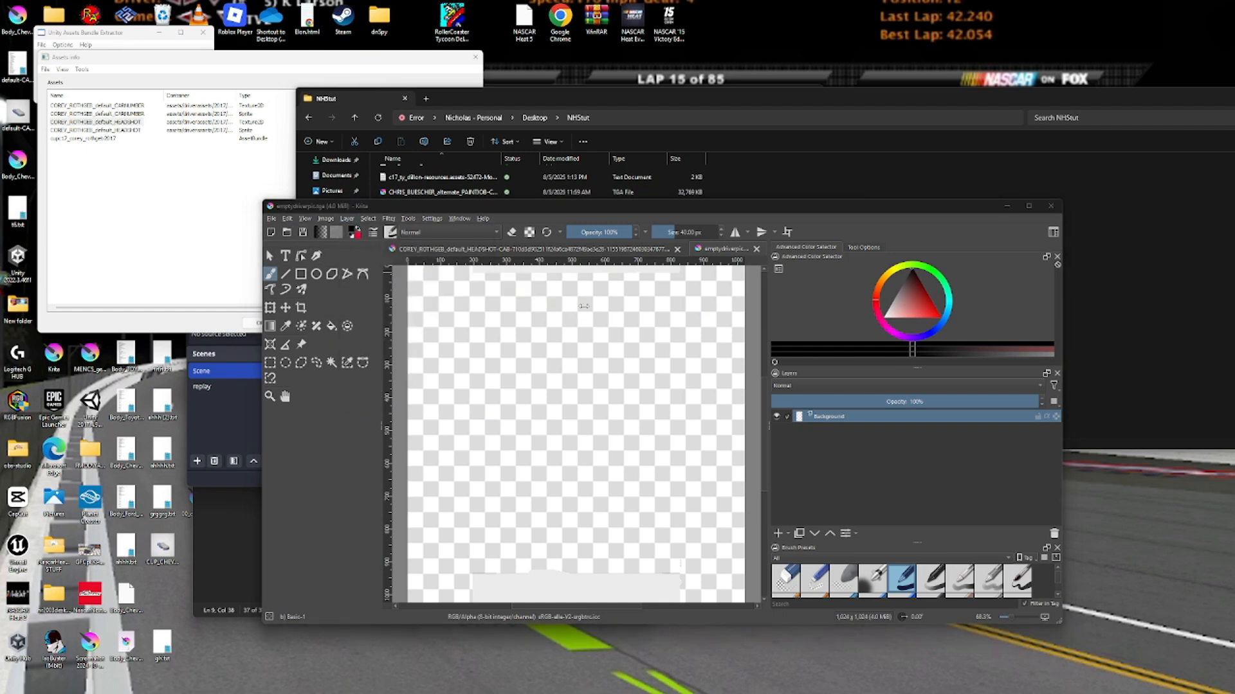
{"action": "scroll", "coordinate": [404, 390], "scroll_direction": "down", "scroll_amount": 1}
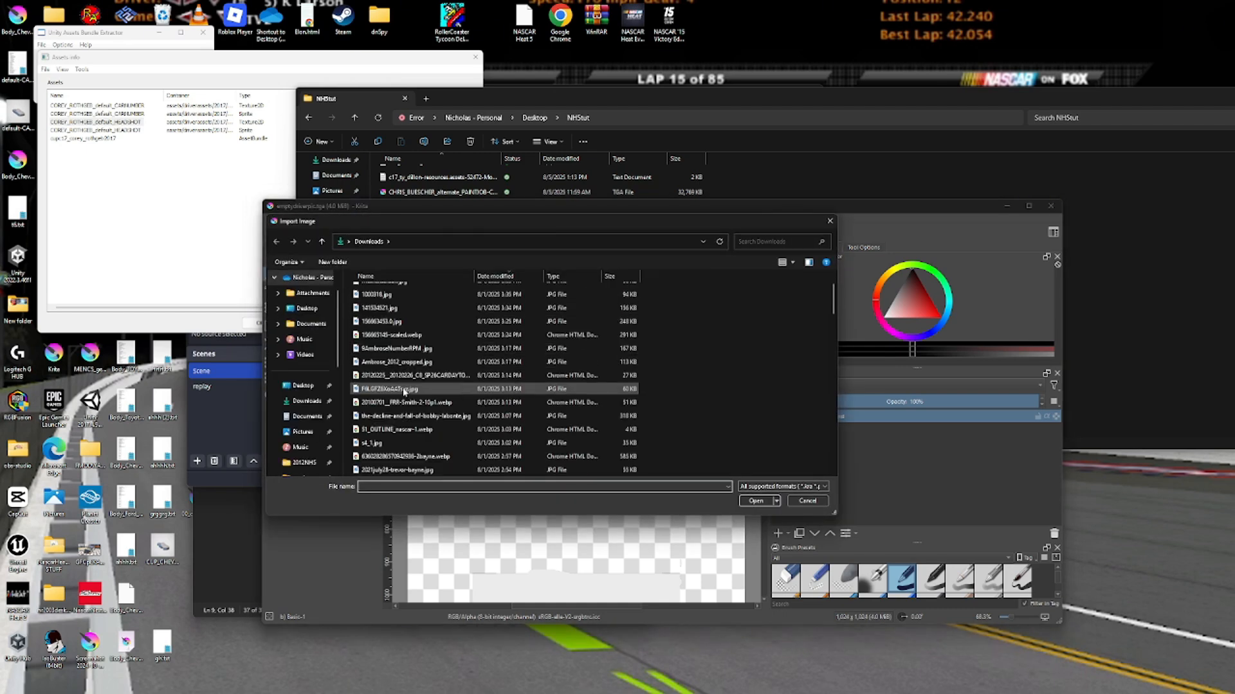
{"action": "left_click", "coordinate": [399, 322]}
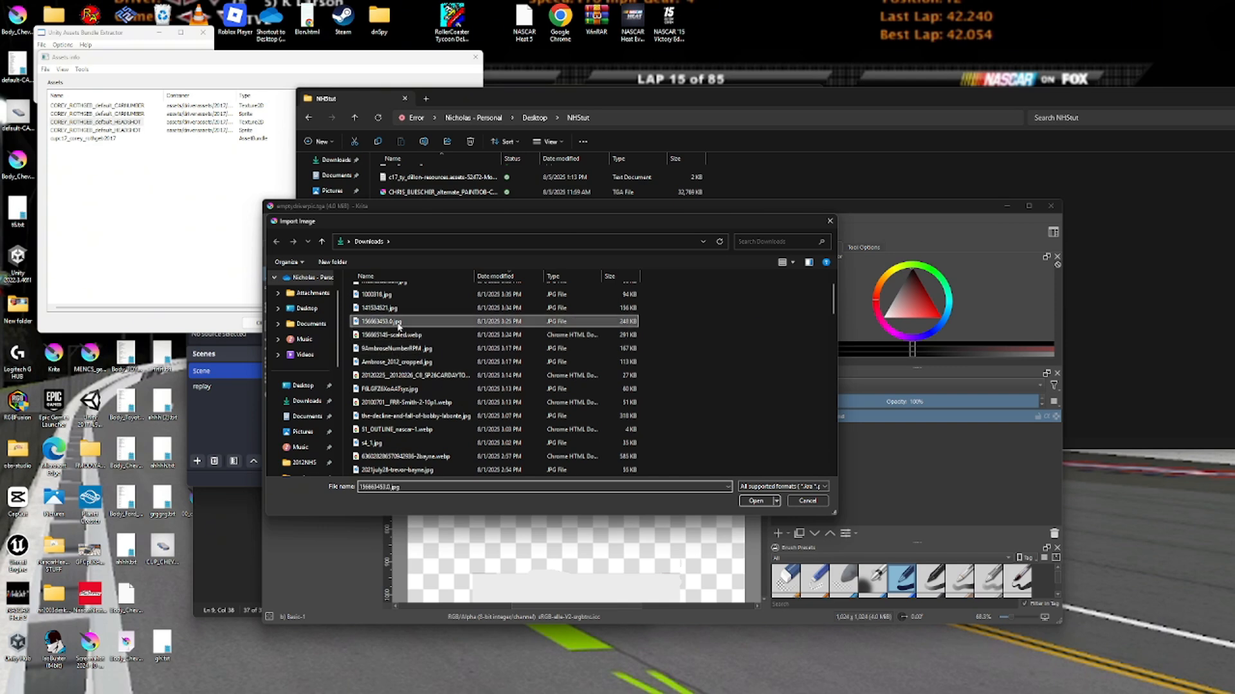
{"action": "double_click", "coordinate": [399, 322]}
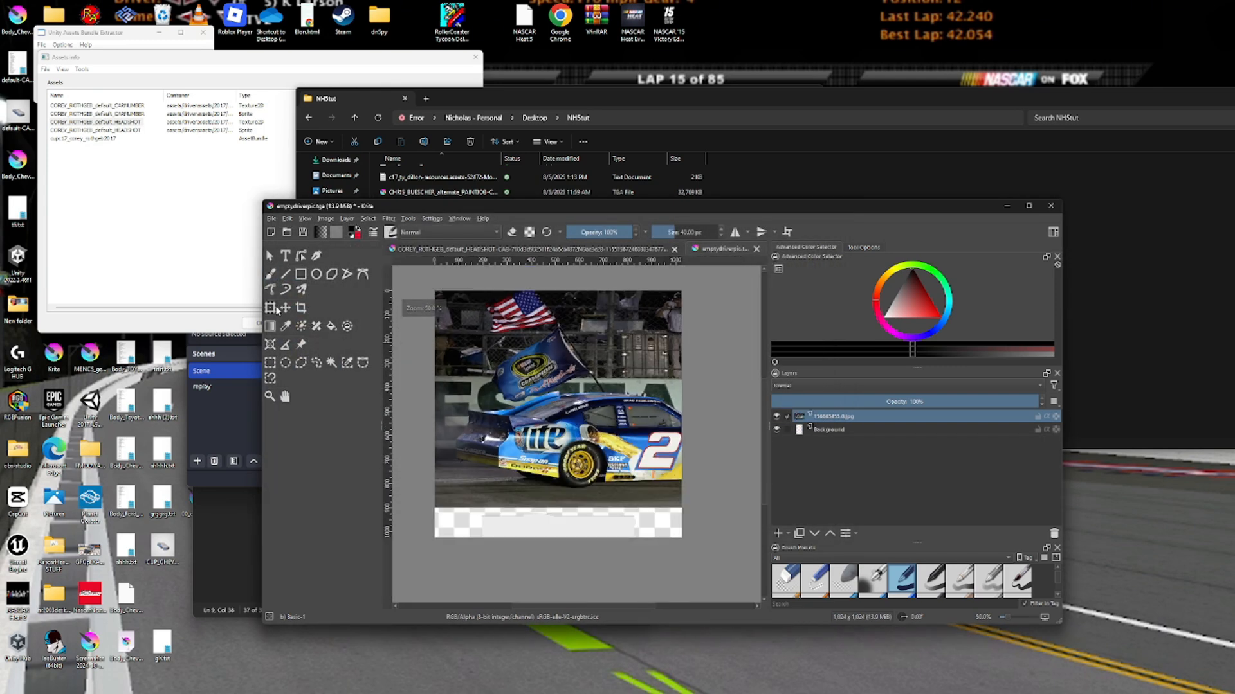
Transform the car photo layer, scaling and moving it to fill the template's central card area above the bottom strip.
{"action": "left_click", "coordinate": [275, 309]}
{"action": "scroll", "coordinate": [703, 500], "scroll_direction": "down", "scroll_amount": 1}
{"action": "scroll", "coordinate": [702, 499], "scroll_direction": "up", "scroll_amount": 1}
{"action": "left_click_drag", "start_coordinate": [703, 499], "coordinate": [584, 483]}
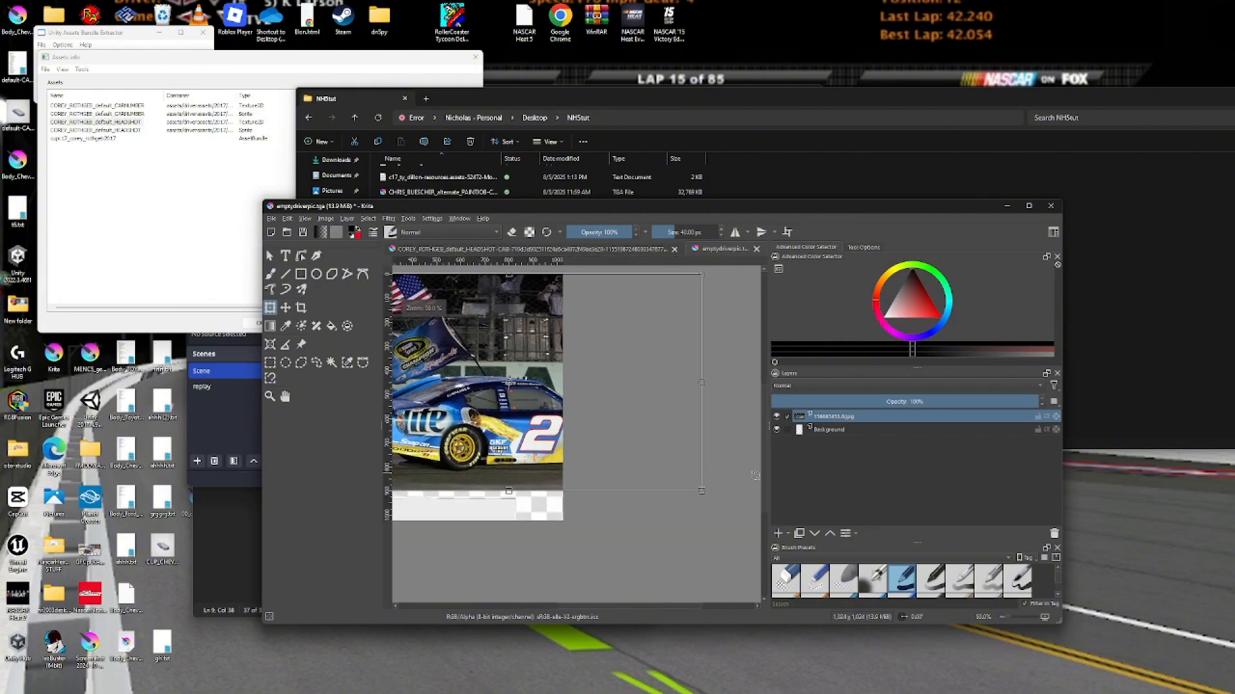
{"action": "left_click_drag", "start_coordinate": [697, 491], "coordinate": [577, 474]}
{"action": "scroll", "coordinate": [617, 472], "scroll_direction": "down", "scroll_amount": 1}
{"action": "scroll", "coordinate": [591, 480], "scroll_direction": "up", "scroll_amount": 1}
{"action": "scroll", "coordinate": [537, 462], "scroll_direction": "down", "scroll_amount": 1}
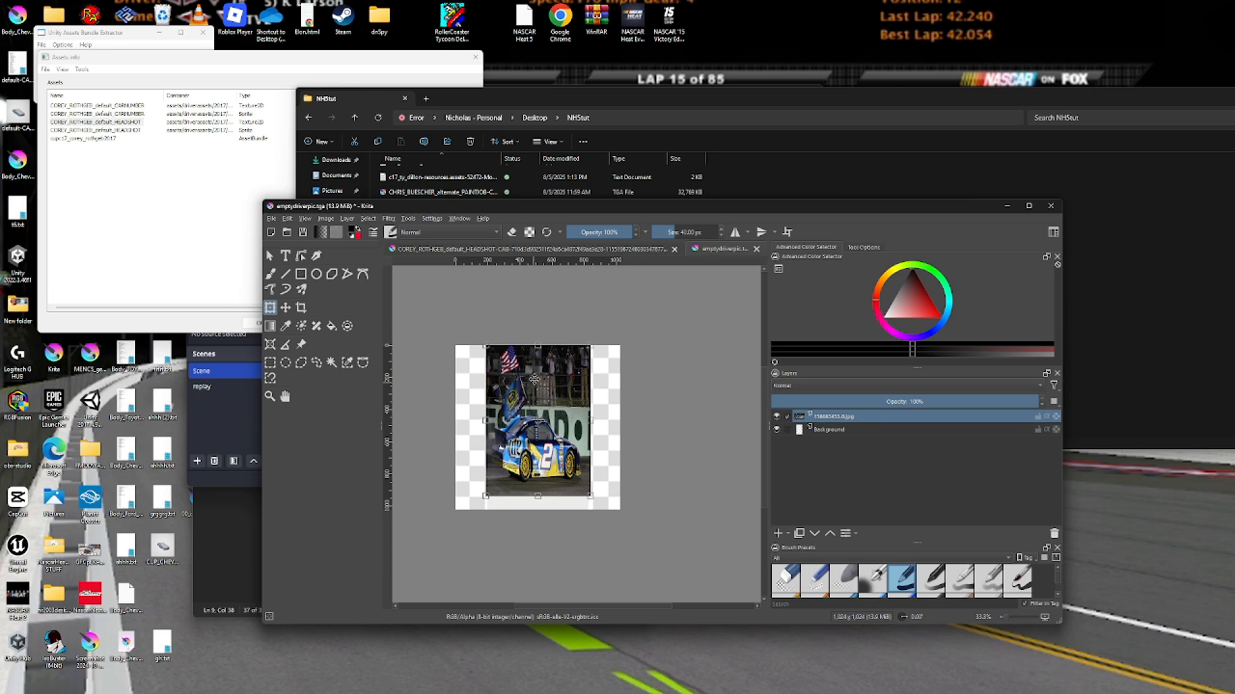
Fine-tune the car photo's upper and right edges to line up with the card area's borders.
{"action": "left_click_drag", "start_coordinate": [537, 365], "coordinate": [541, 370]}
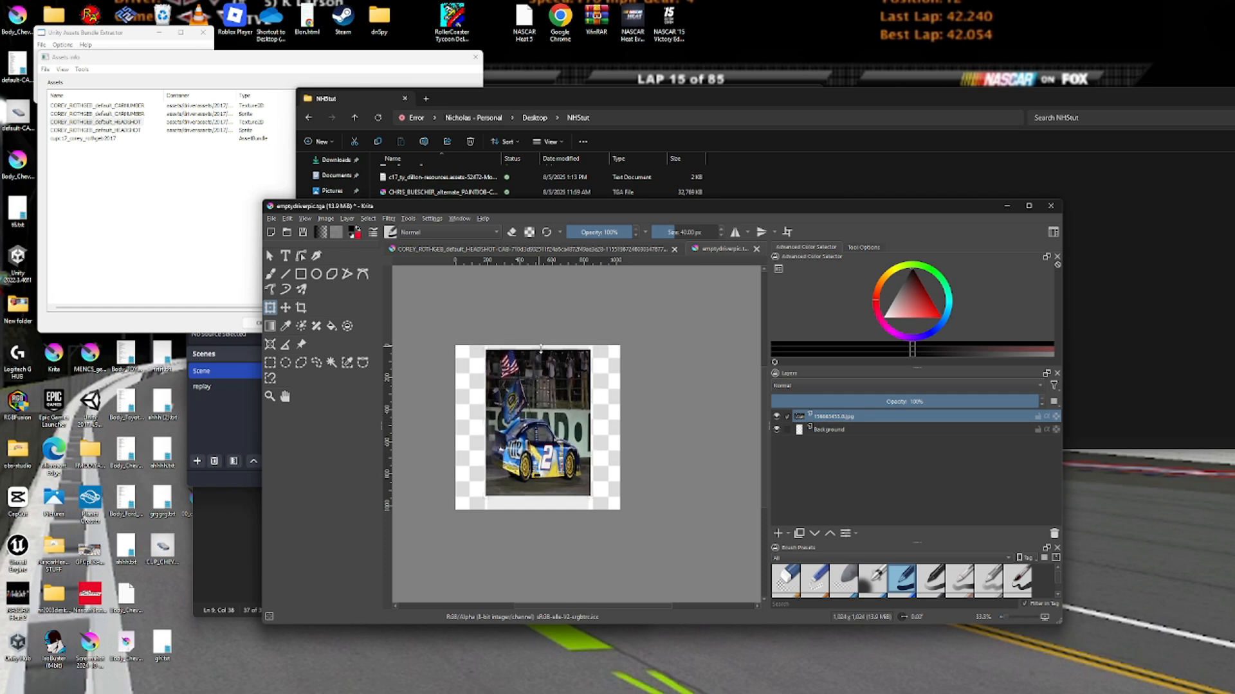
{"action": "left_click_drag", "start_coordinate": [541, 348], "coordinate": [541, 351]}
{"action": "scroll", "coordinate": [629, 341], "scroll_direction": "up", "scroll_amount": 2}
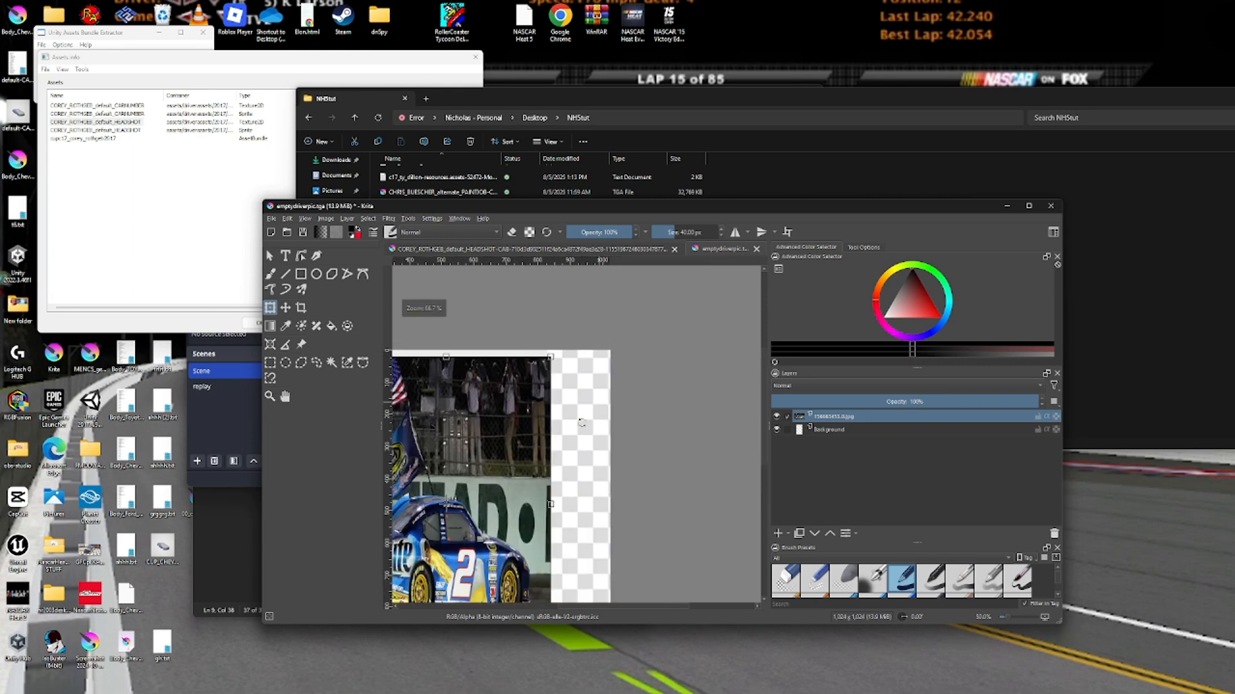
{"action": "scroll", "coordinate": [549, 486], "scroll_direction": "down", "scroll_amount": 1}
{"action": "left_click_drag", "start_coordinate": [551, 498], "coordinate": [548, 498]}
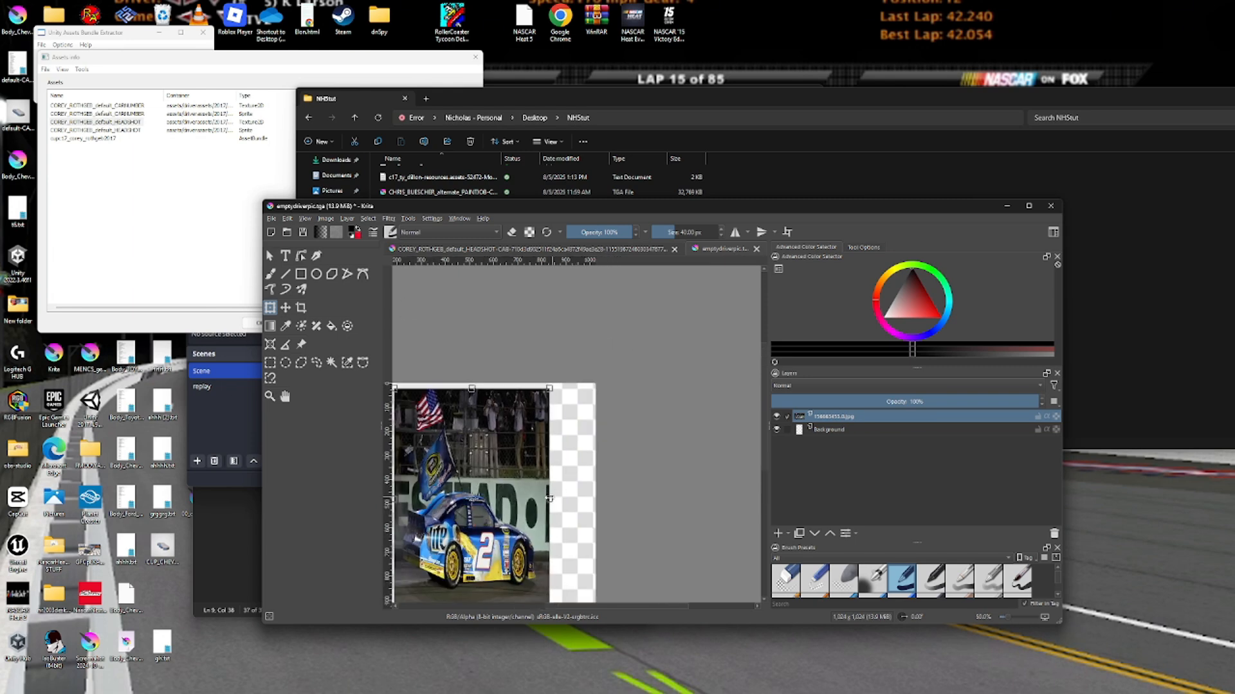
{"action": "scroll", "coordinate": [550, 498], "scroll_direction": "down", "scroll_amount": 1}
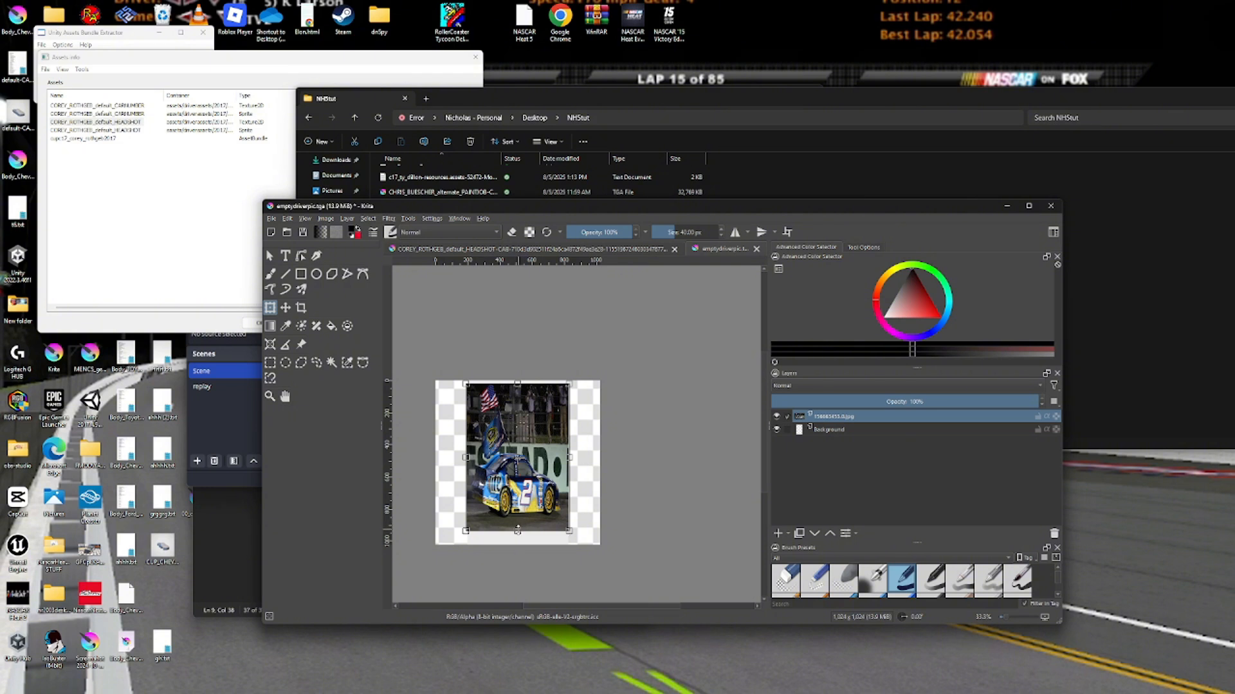
Try to reduce the car photo's height within the card area.
{"action": "left_click_drag", "start_coordinate": [518, 529], "coordinate": [518, 490]}
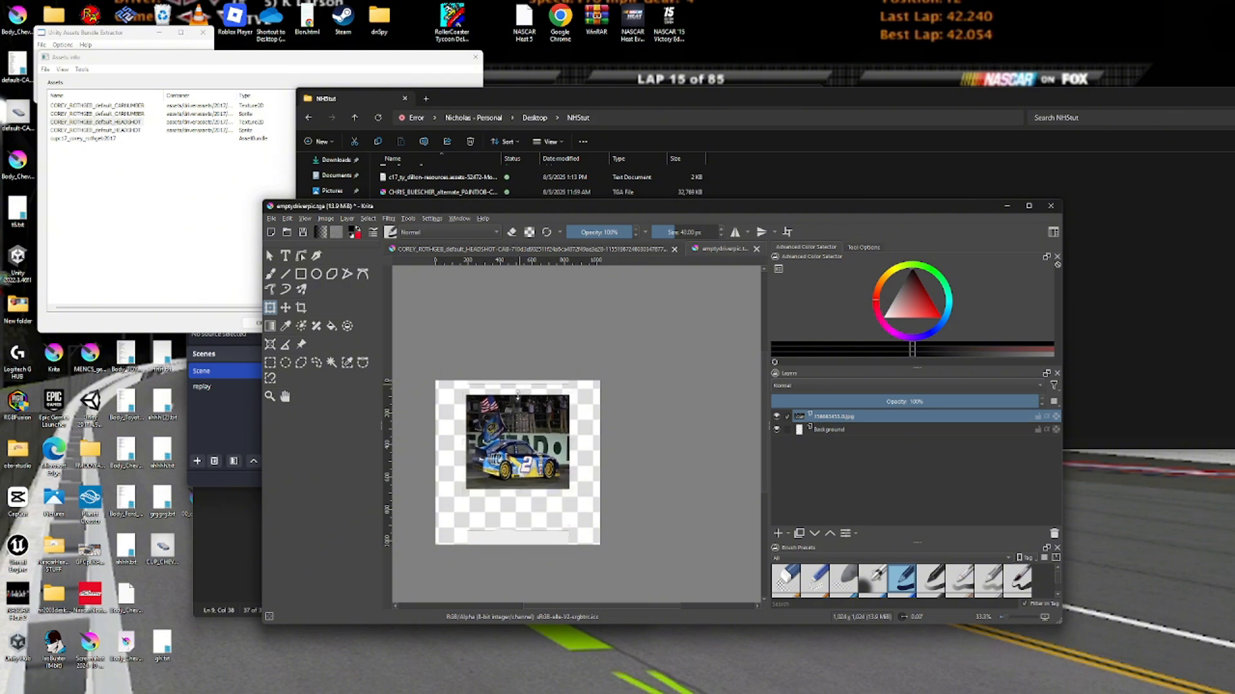
{"action": "scroll", "coordinate": [519, 388], "scroll_direction": "up", "scroll_amount": 2}
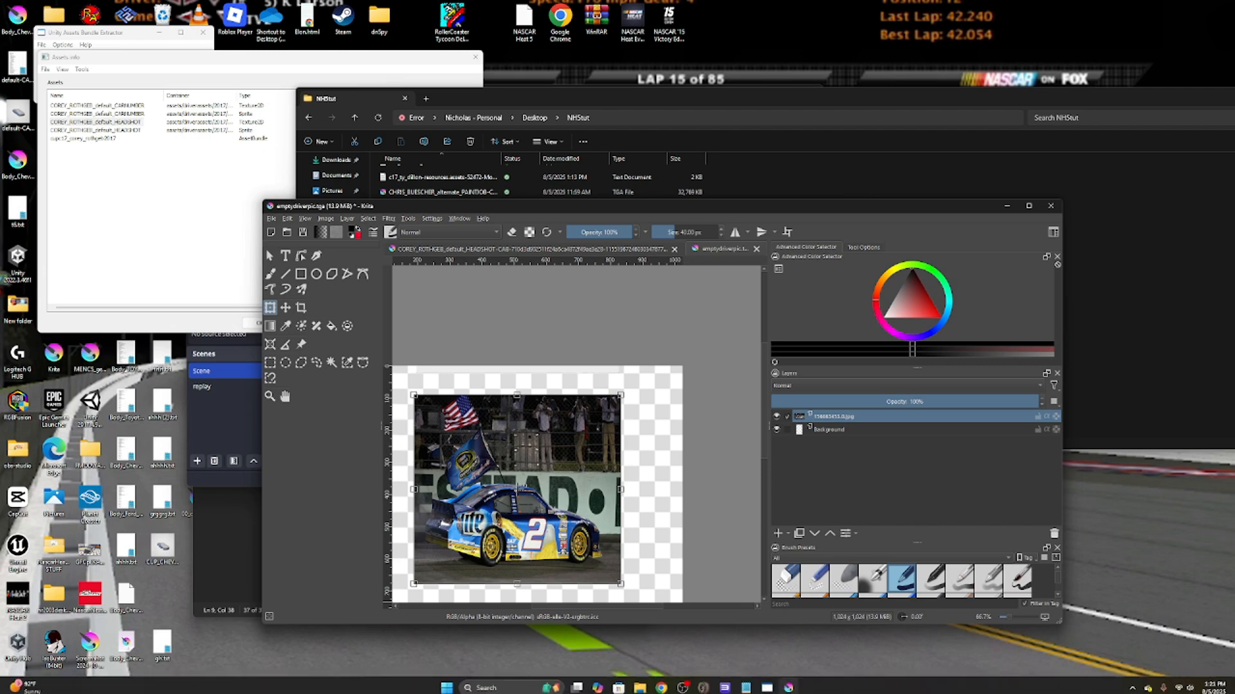
Minimize the OBS window and move the Krita window aside to uncover the file and asset windows.
{"action": "left_click", "coordinate": [682, 690]}
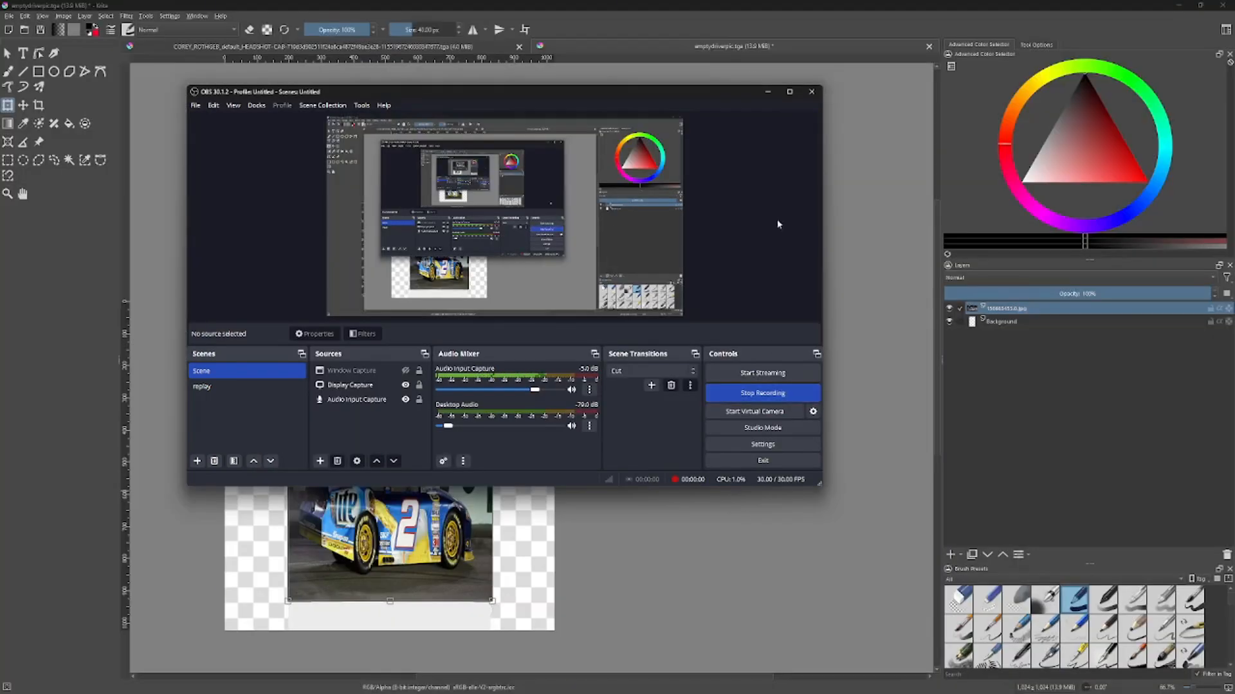
{"action": "left_click", "coordinate": [767, 91]}
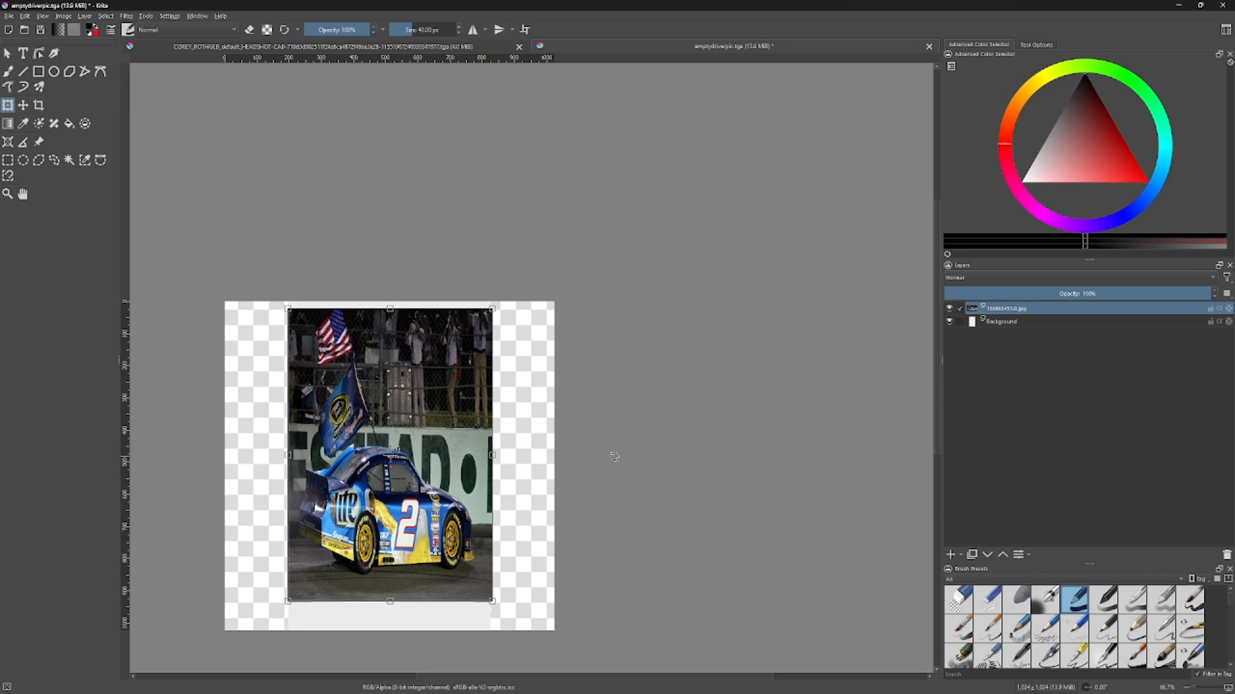
{"action": "left_click_drag", "start_coordinate": [73, 6], "coordinate": [578, 302]}
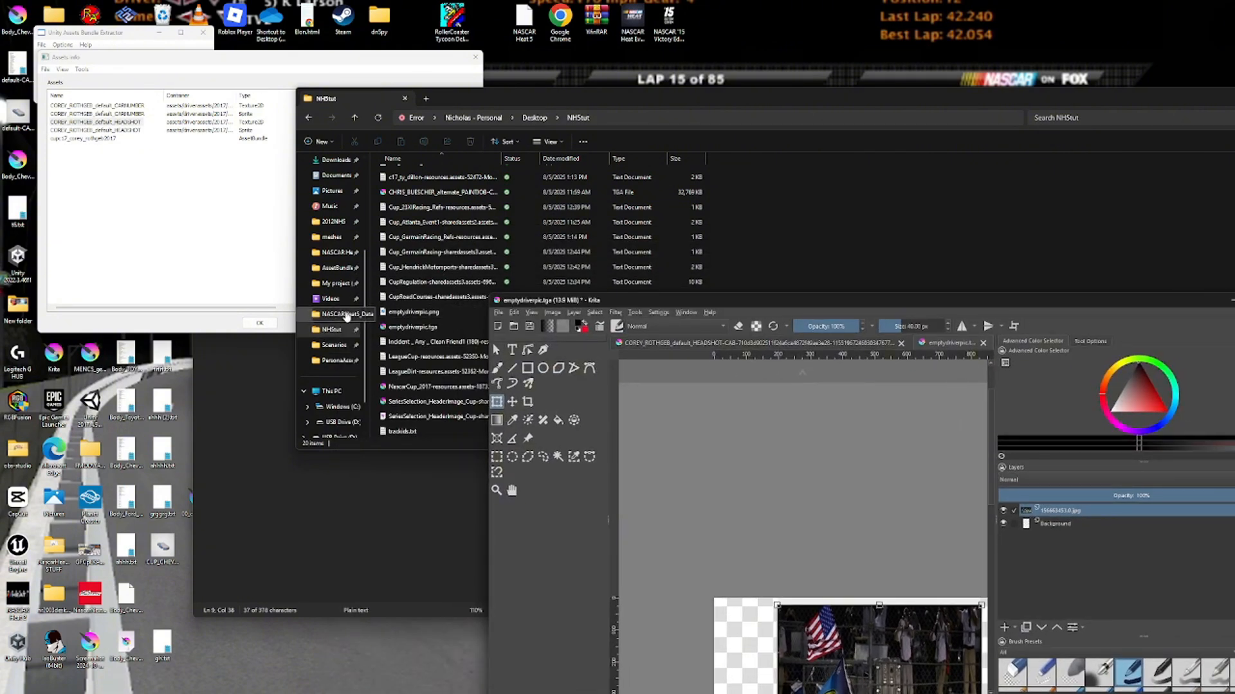
Select the full file name of the exported default_HEADSHOT TGA in the PersonaAssets folder.
{"action": "scroll", "coordinate": [471, 243], "scroll_direction": "up", "scroll_amount": 1}
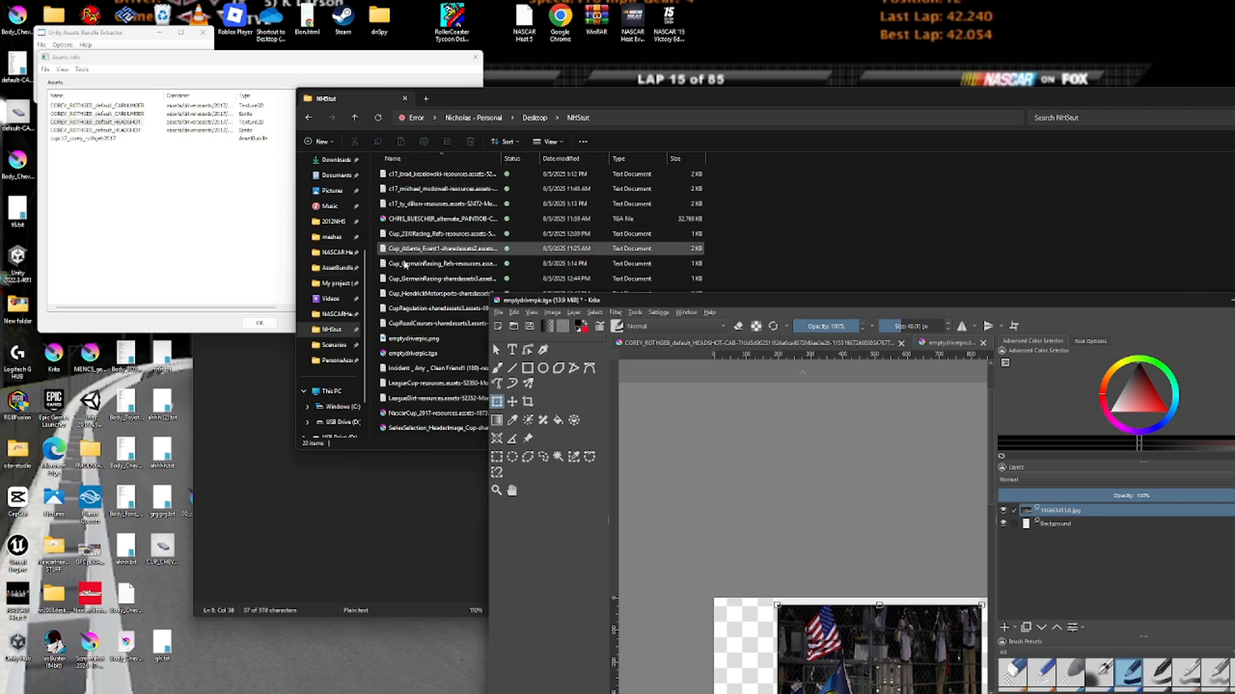
{"action": "left_click", "coordinate": [325, 364]}
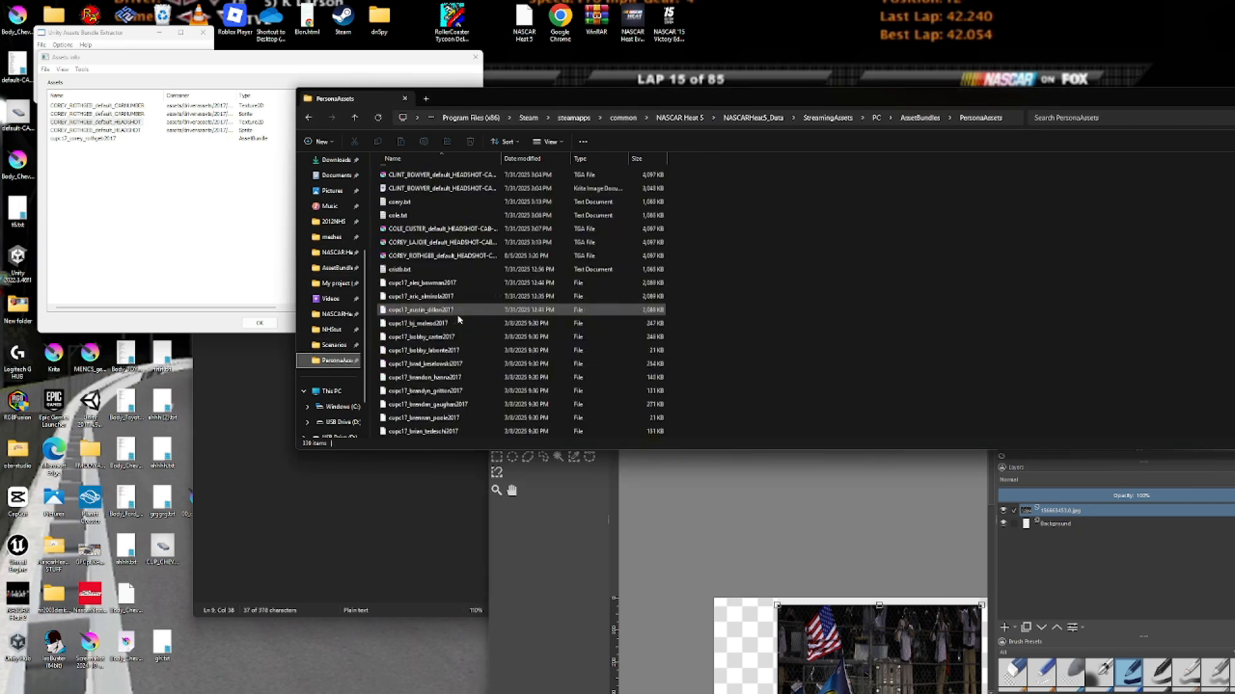
{"action": "left_click", "coordinate": [431, 257]}
{"action": "right_click", "coordinate": [430, 261]}
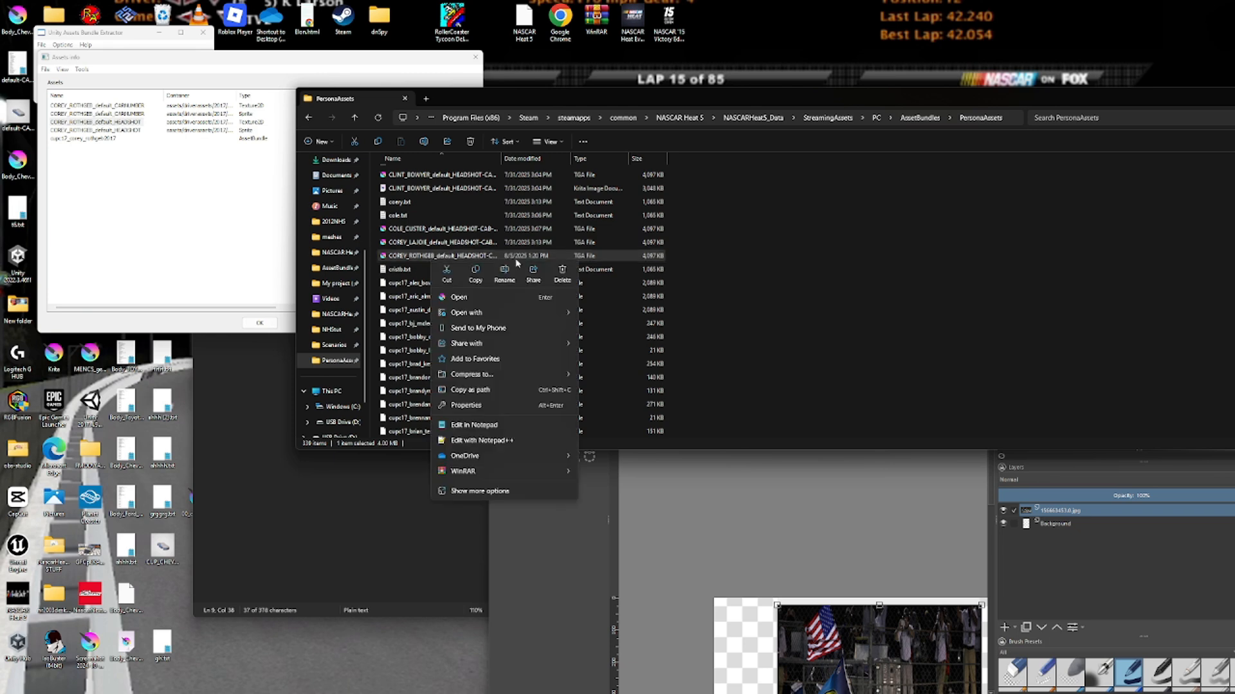
{"action": "left_click", "coordinate": [503, 278]}
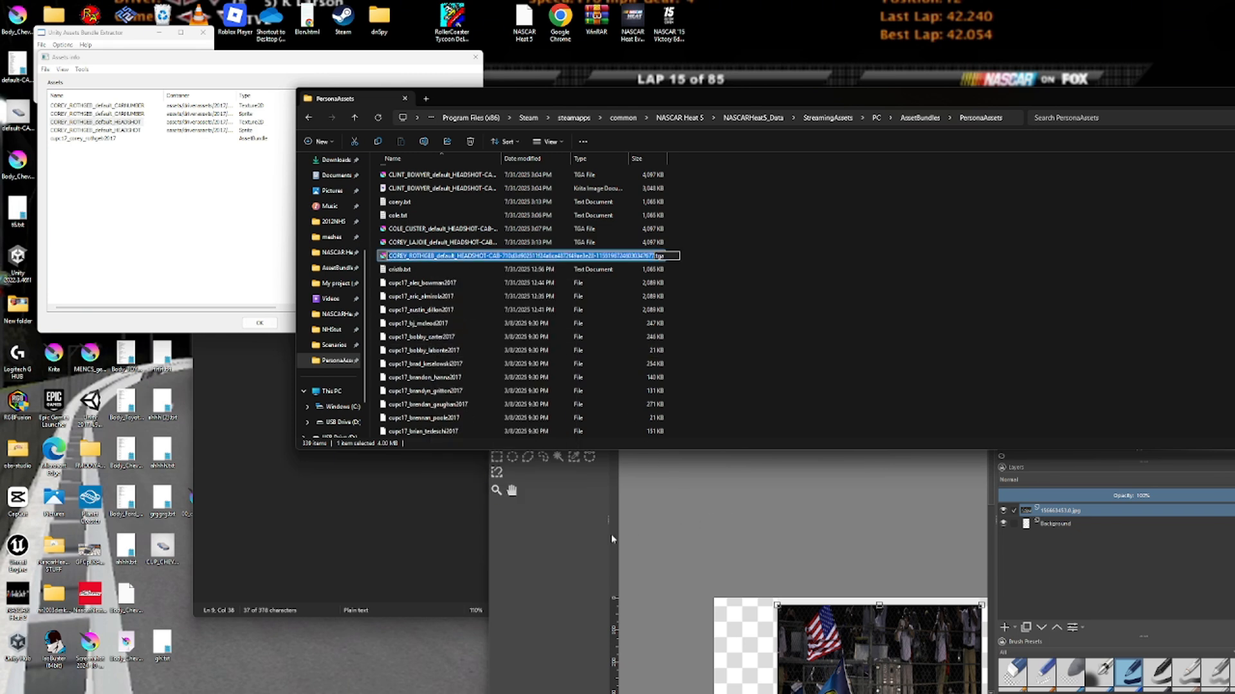
{"action": "left_click", "coordinate": [611, 538]}
Compare the original headshot card with the edited emptydriverpic.tga in Krita.
{"action": "left_click", "coordinate": [797, 342]}
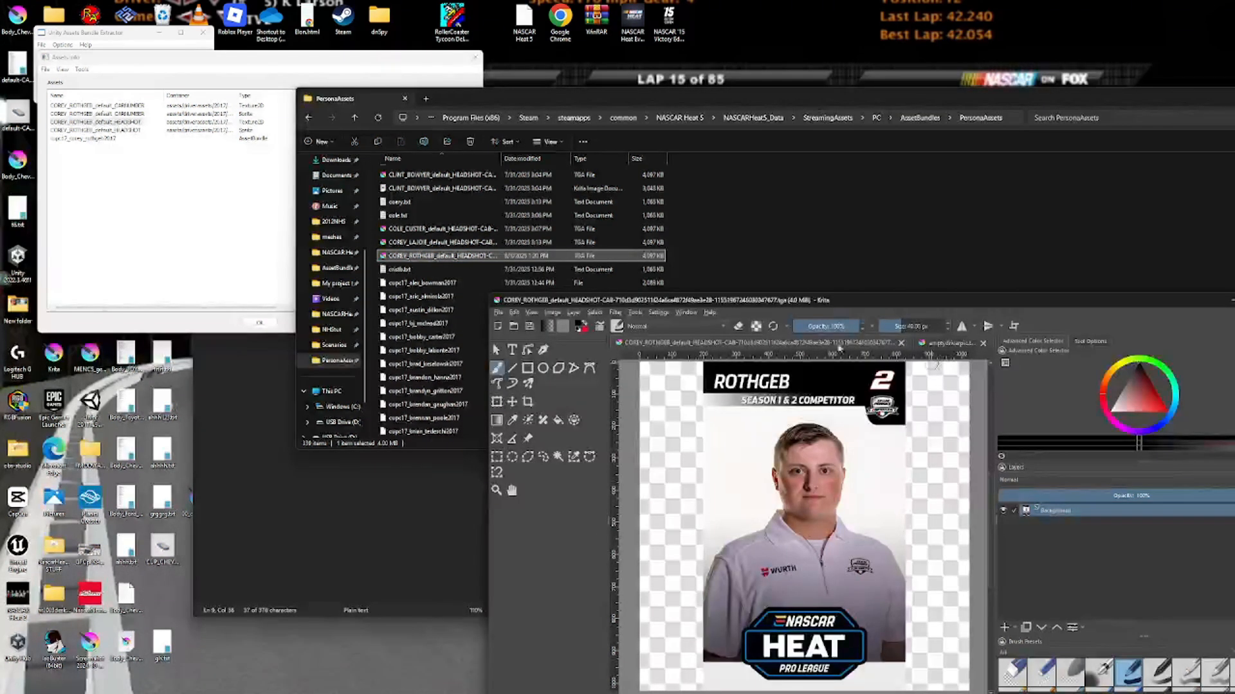
{"action": "left_click", "coordinate": [950, 343]}
{"action": "scroll", "coordinate": [855, 467], "scroll_direction": "down", "scroll_amount": 1}
{"action": "scroll", "coordinate": [855, 467], "scroll_direction": "up", "scroll_amount": 1}
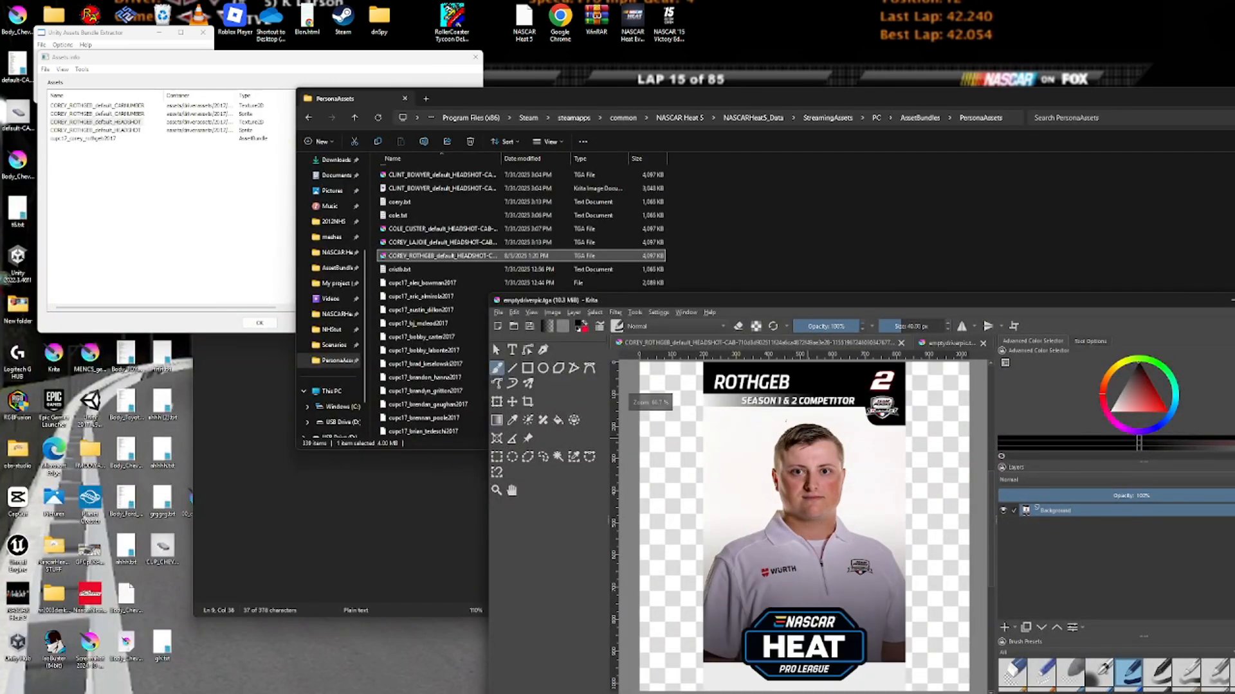
Save the edited card as a TGA image in the NHStut folder under the exported headshot's full file name.
{"action": "scroll", "coordinate": [779, 450], "scroll_direction": "up", "scroll_amount": 3}
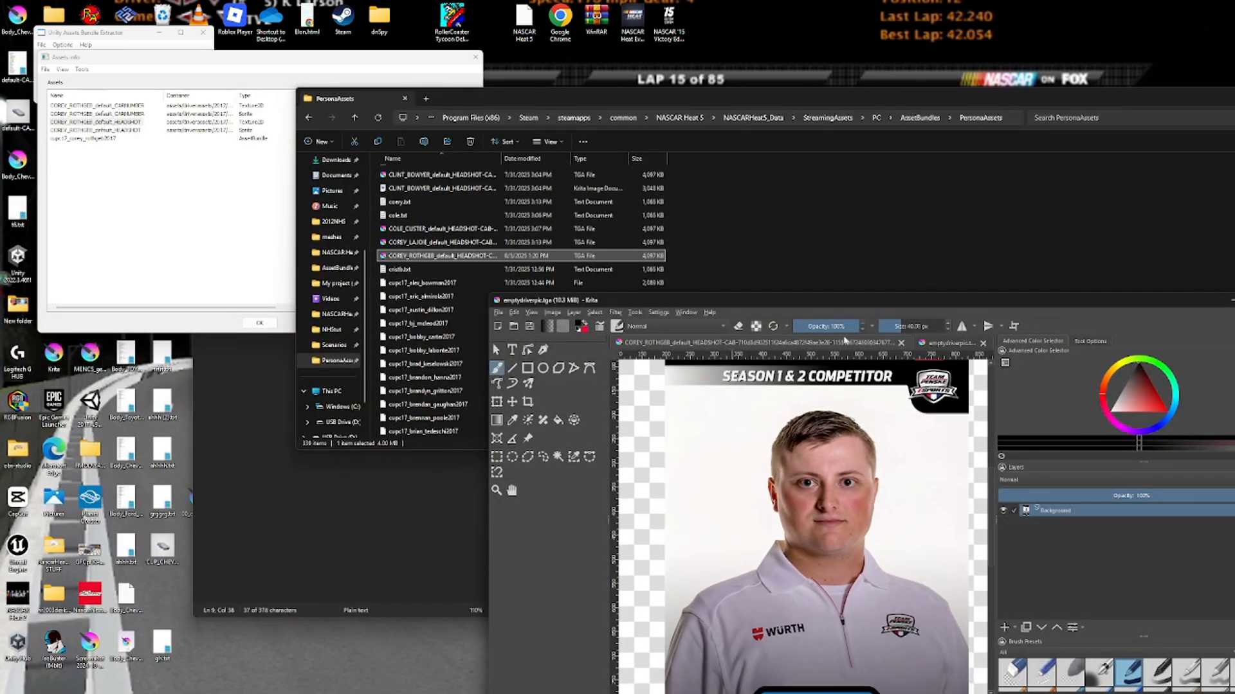
{"action": "key", "text": "ctrl+v"}
{"action": "left_click", "coordinate": [514, 313]}
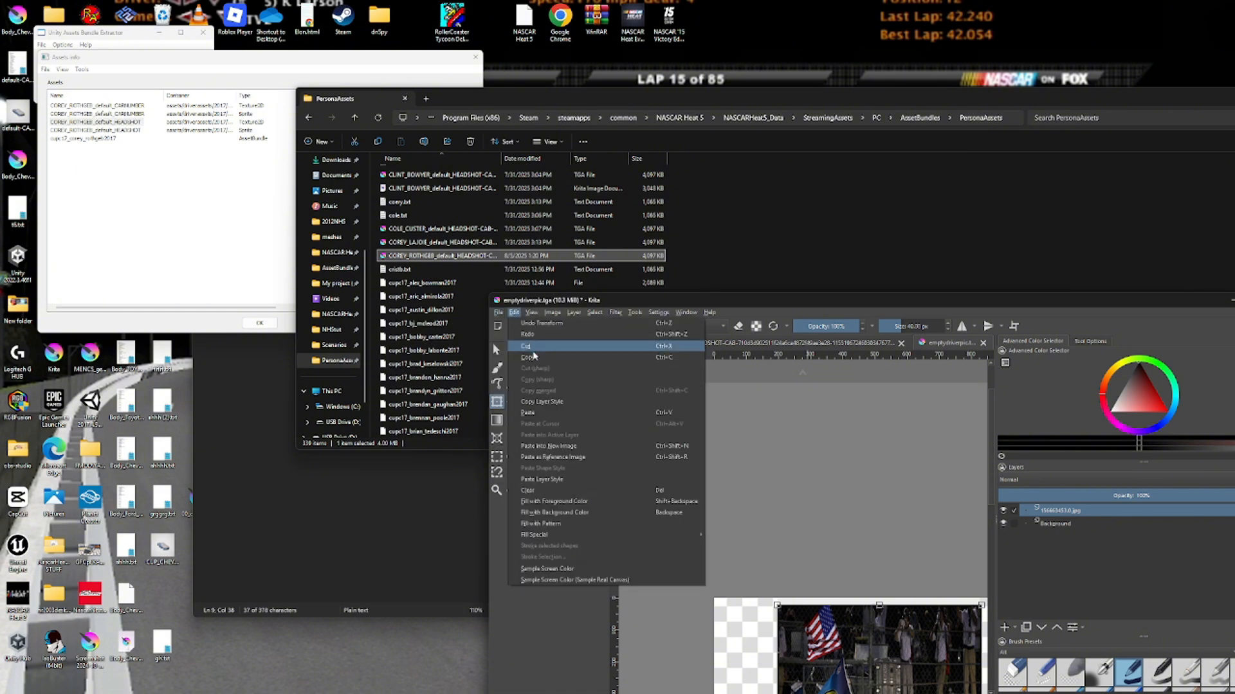
{"action": "mouse_move", "coordinate": [498, 313]}
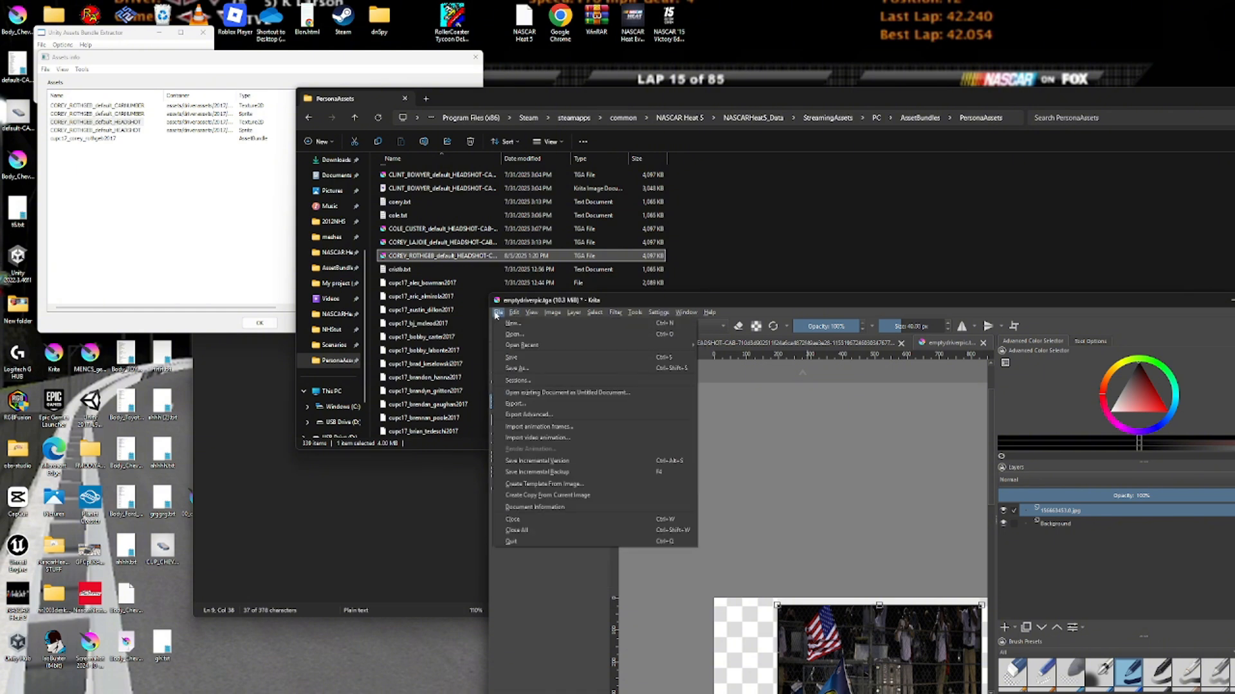
{"action": "left_click", "coordinate": [513, 368]}
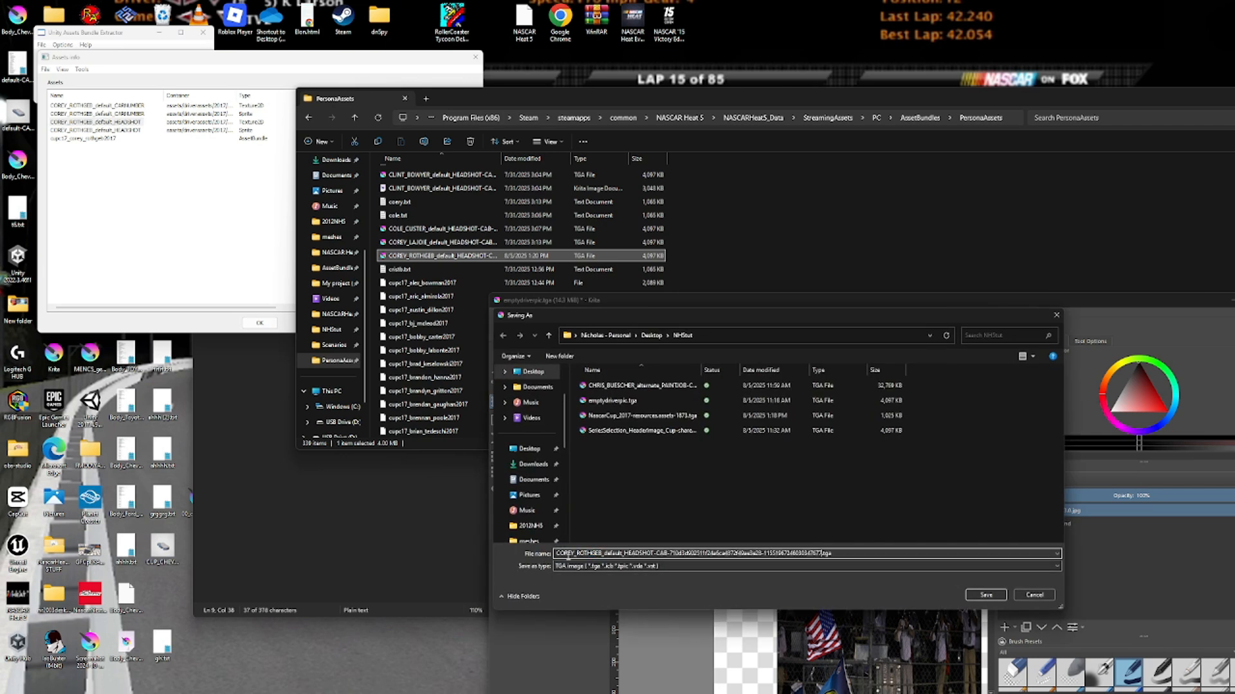
{"action": "left_click", "coordinate": [847, 554]}
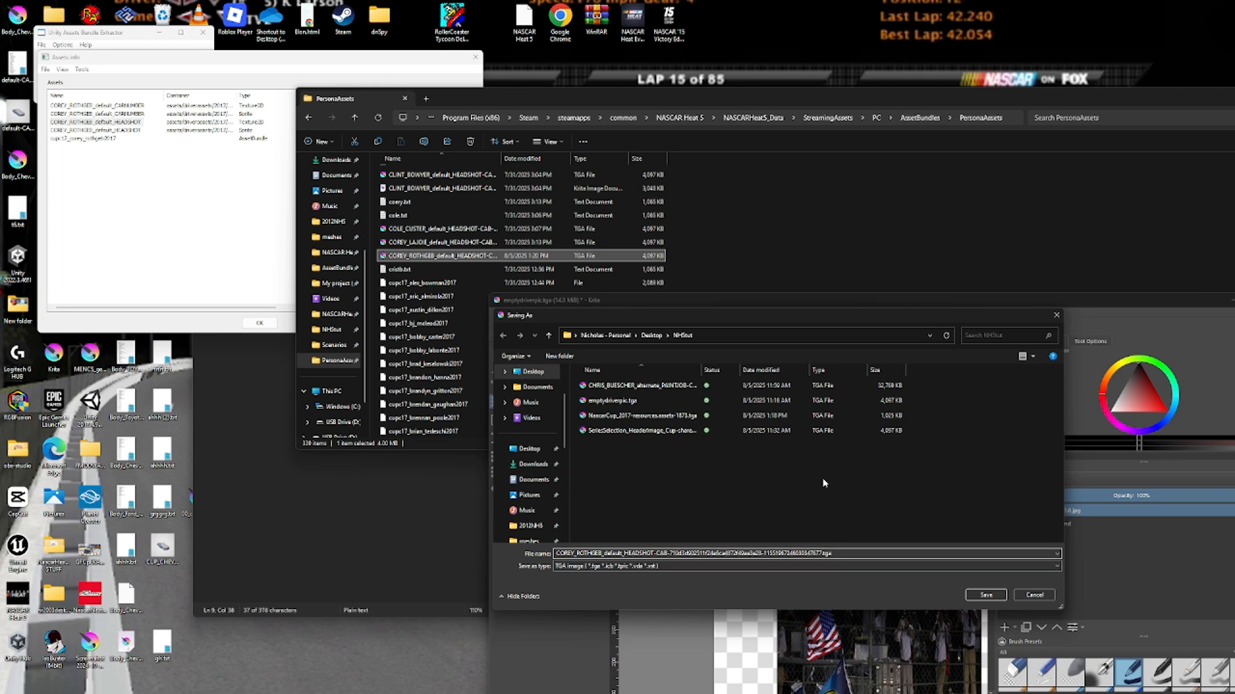
{"action": "scroll", "coordinate": [559, 467], "scroll_direction": "down", "scroll_amount": 1}
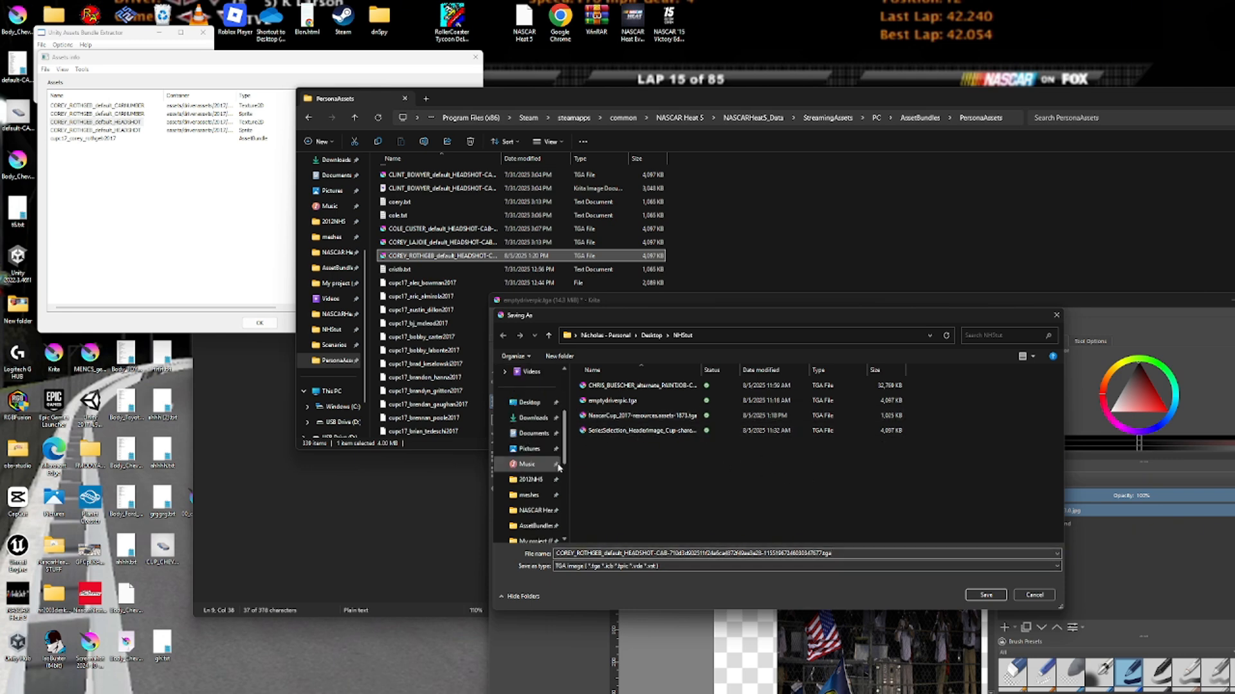
{"action": "scroll", "coordinate": [559, 468], "scroll_direction": "down", "scroll_amount": 1}
{"action": "left_click", "coordinate": [995, 595]}
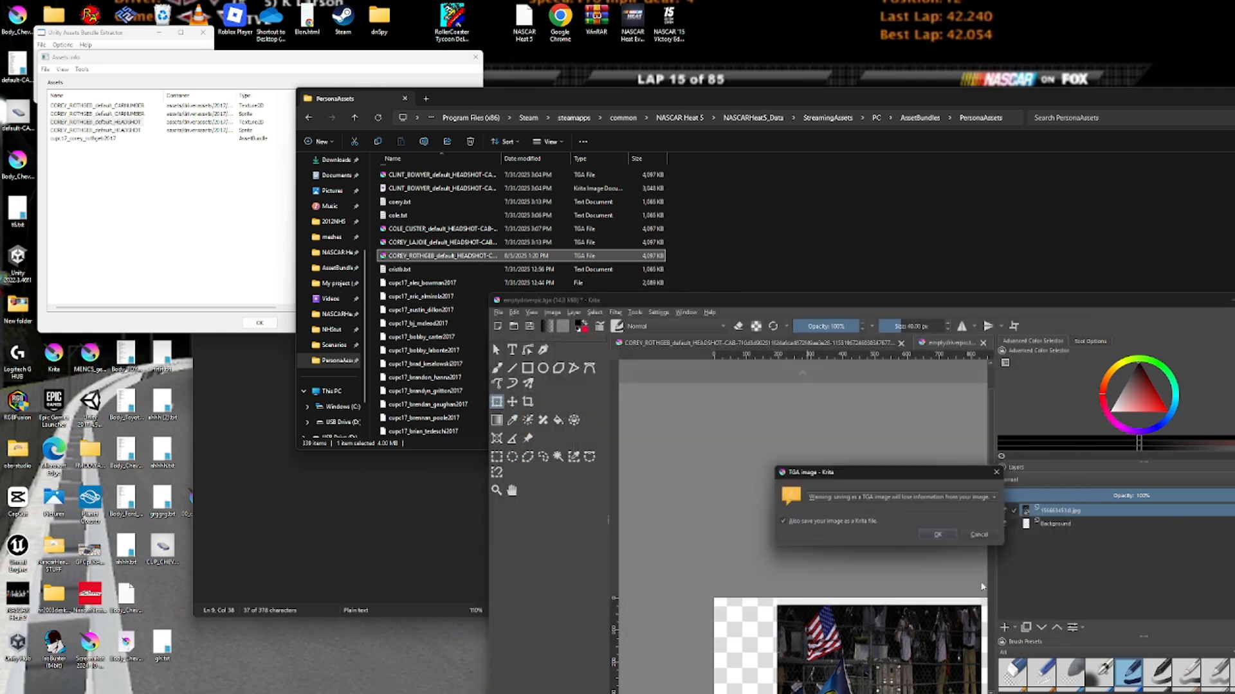
{"action": "key", "text": "Return"}
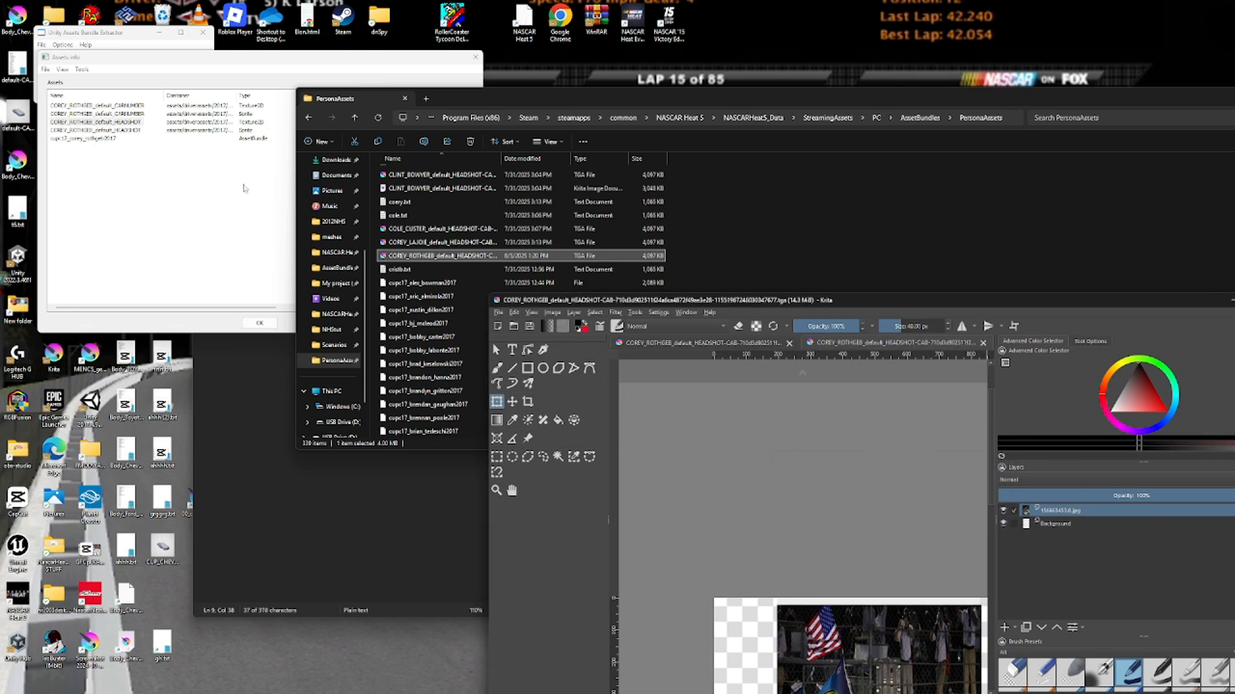
Load the new headshot TGA from NHStut into the default_HEADSHOT Texture2D asset with Normal (multithread) quality and apply the asset changes.
{"action": "left_click", "coordinate": [114, 122]}
{"action": "left_click", "coordinate": [413, 240]}
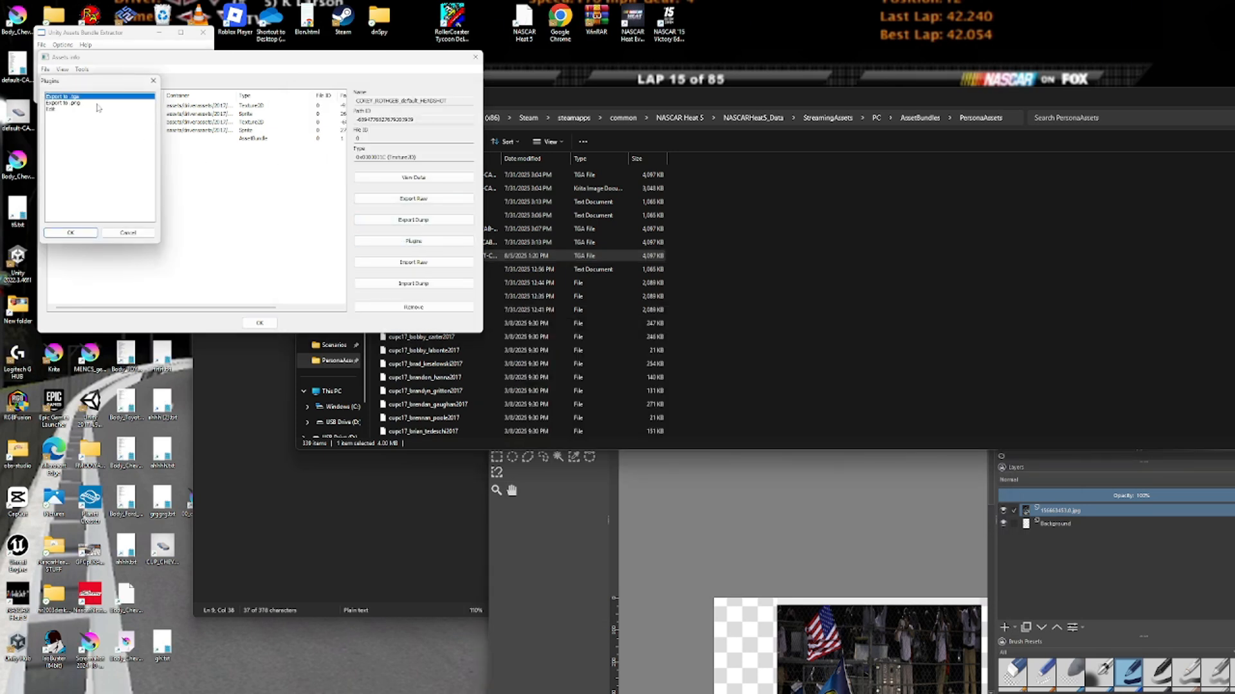
{"action": "left_click", "coordinate": [71, 235]}
{"action": "left_click", "coordinate": [136, 255]}
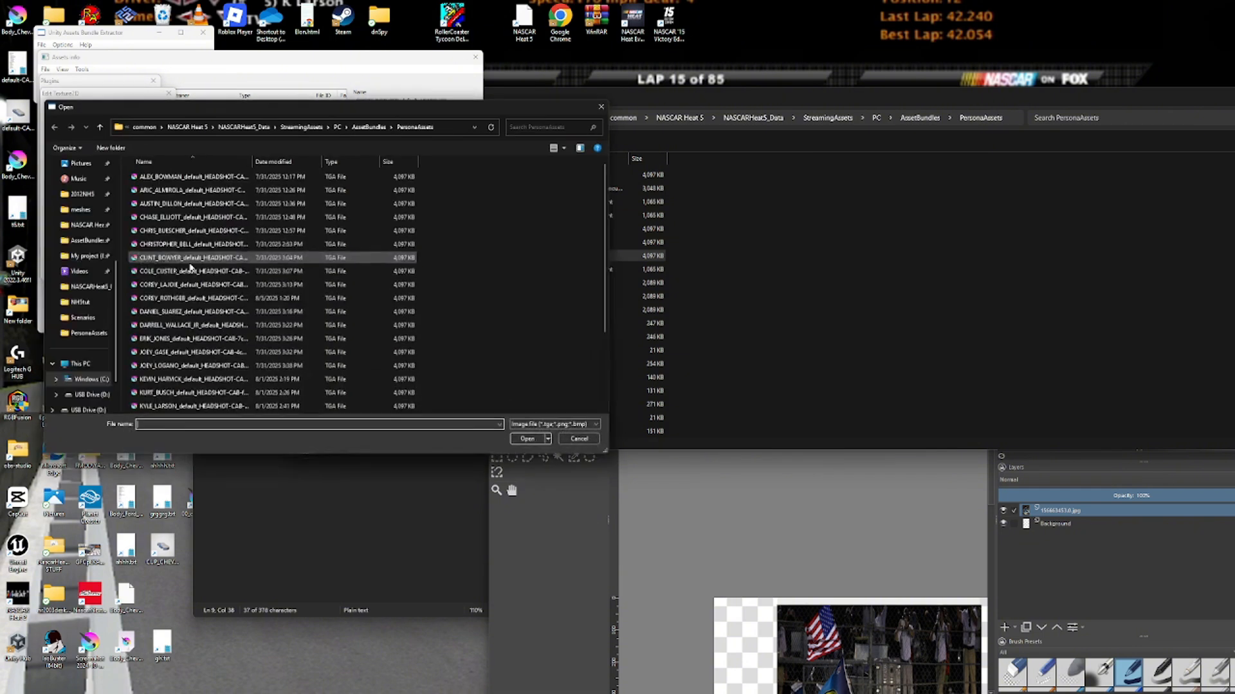
{"action": "left_click", "coordinate": [80, 302]}
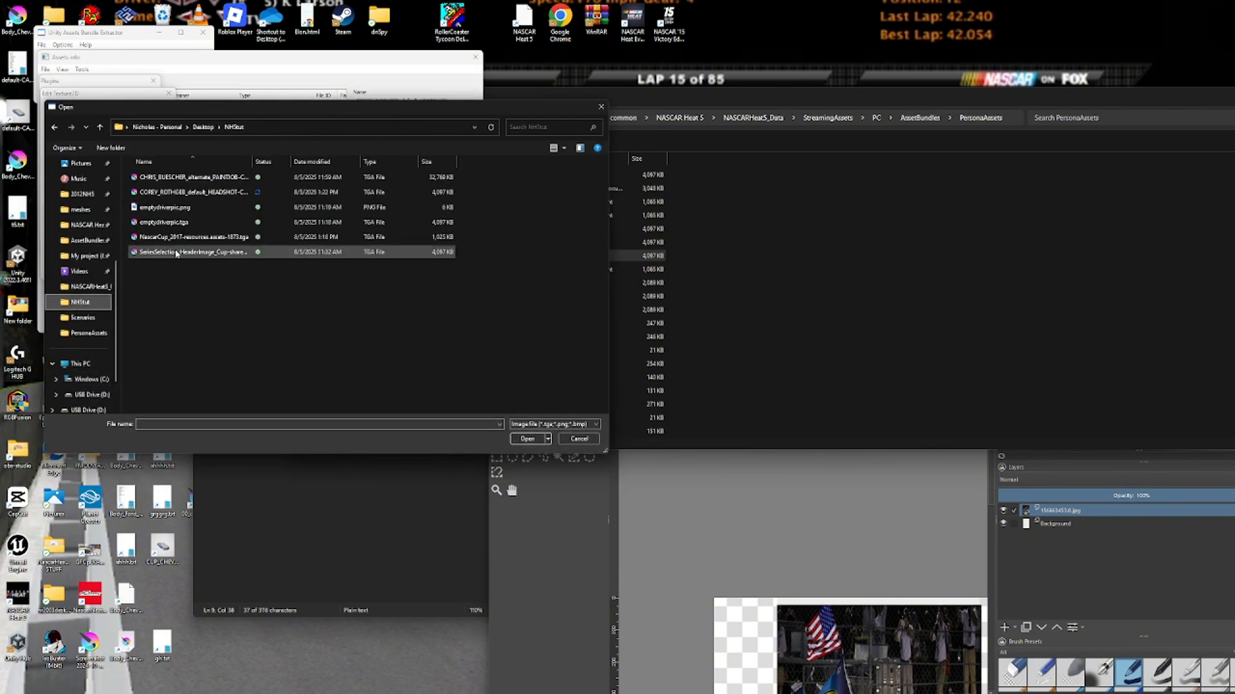
{"action": "double_click", "coordinate": [183, 192]}
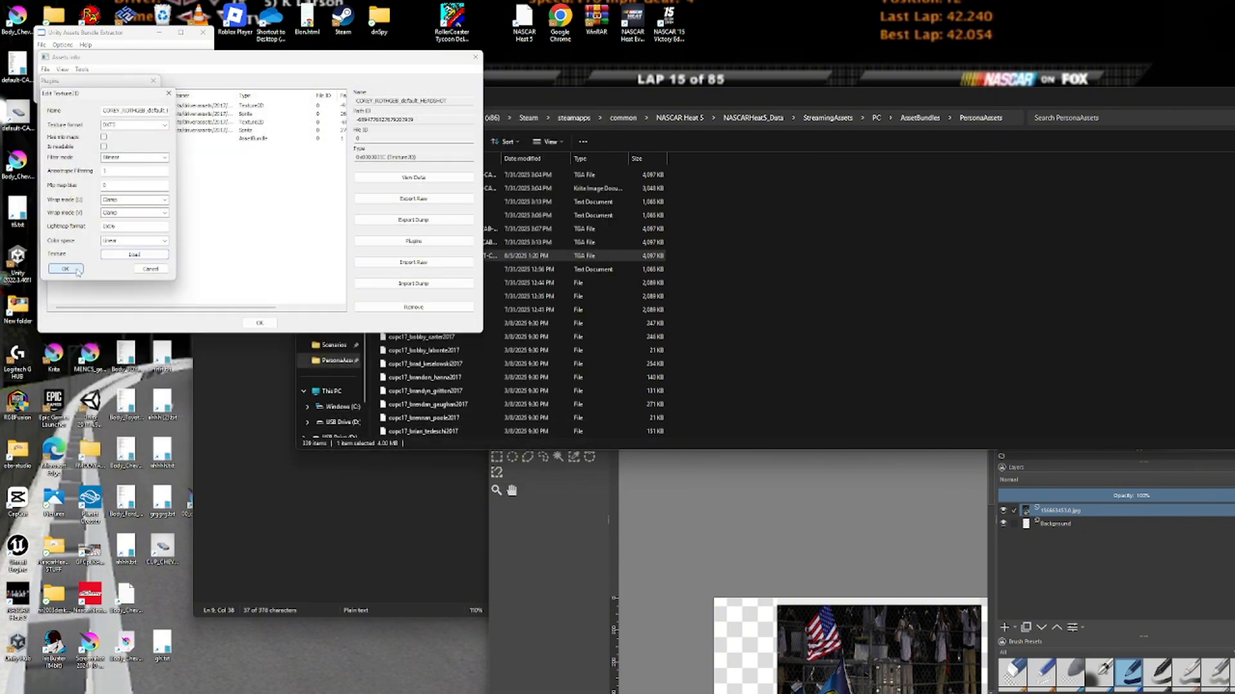
{"action": "left_click", "coordinate": [75, 270]}
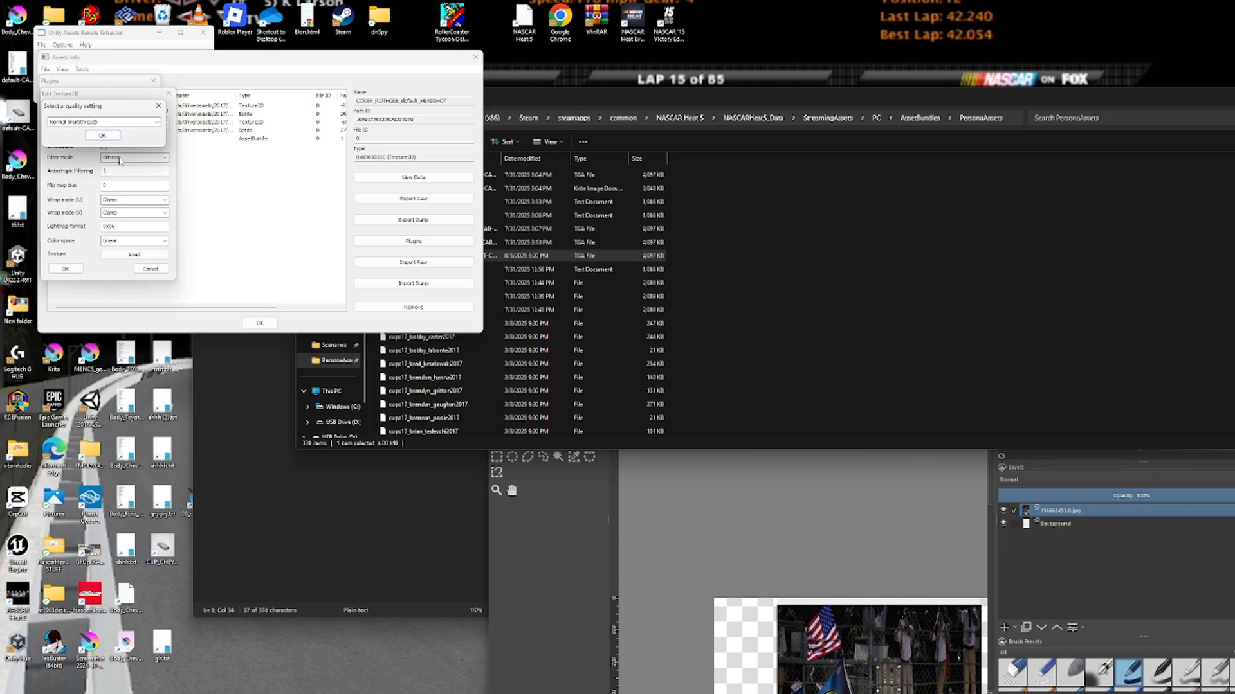
{"action": "left_click", "coordinate": [256, 324]}
{"action": "left_click", "coordinate": [583, 379]}
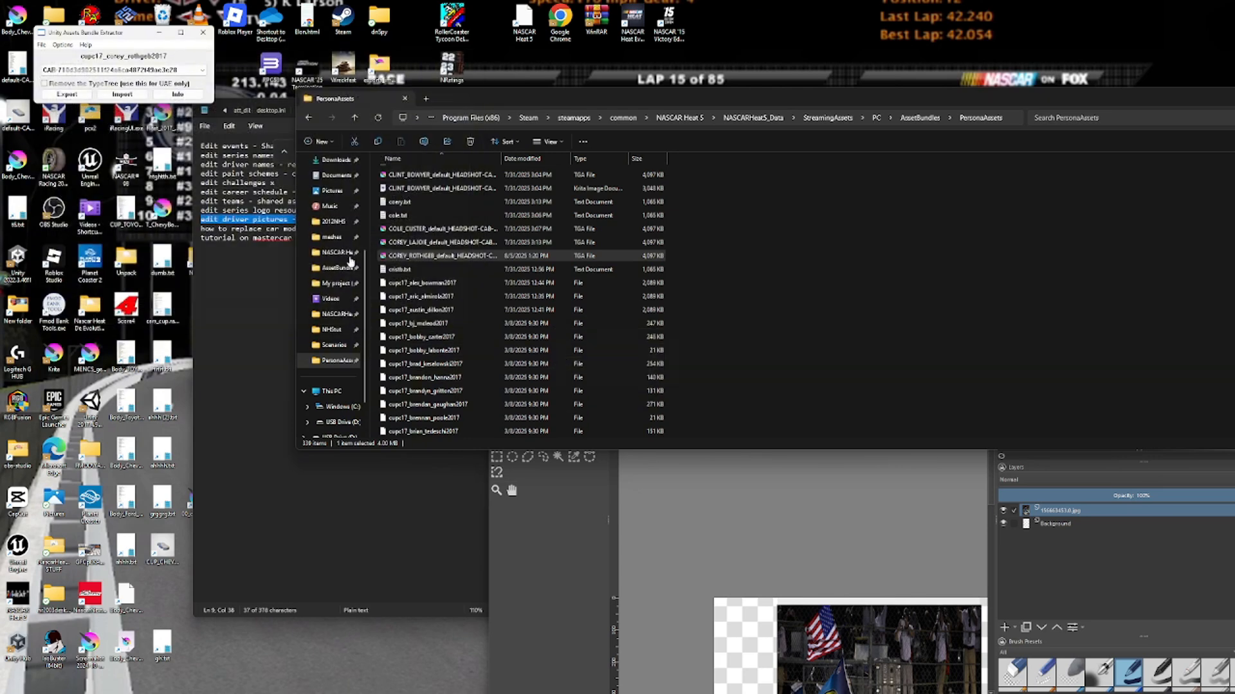
Save the modified asset bundle in the PersonaAssets folder under the original bundle's name with an x added at the end.
{"action": "left_click", "coordinate": [40, 45]}
{"action": "left_click", "coordinate": [58, 89]}
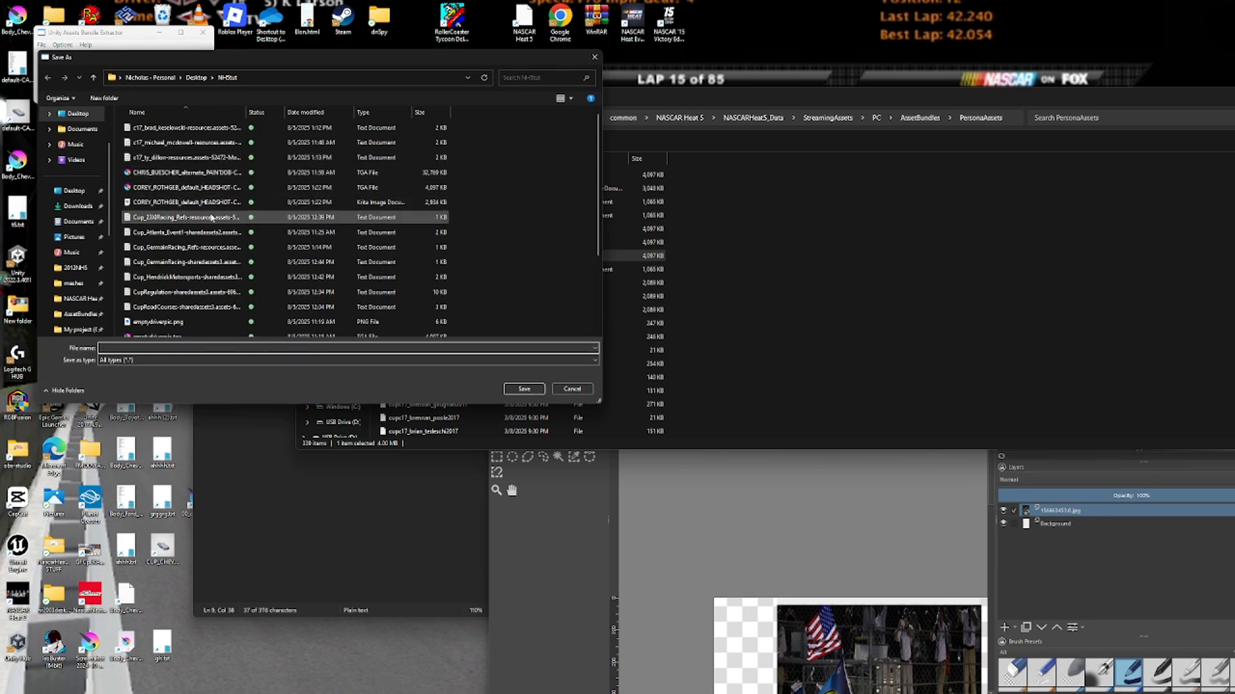
{"action": "left_click", "coordinate": [173, 188]}
{"action": "scroll", "coordinate": [218, 219], "scroll_direction": "down", "scroll_amount": 1}
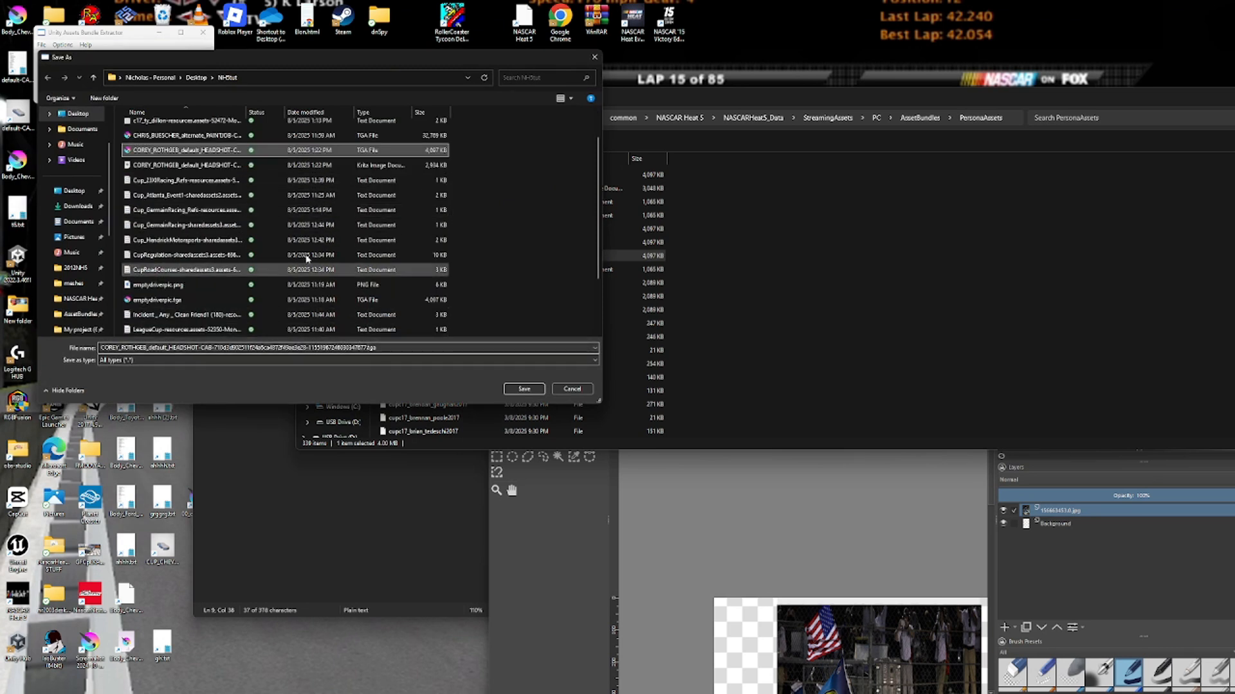
{"action": "scroll", "coordinate": [503, 231], "scroll_direction": "down", "scroll_amount": 2}
{"action": "scroll", "coordinate": [504, 235], "scroll_direction": "up", "scroll_amount": 1}
{"action": "scroll", "coordinate": [80, 270], "scroll_direction": "down", "scroll_amount": 2}
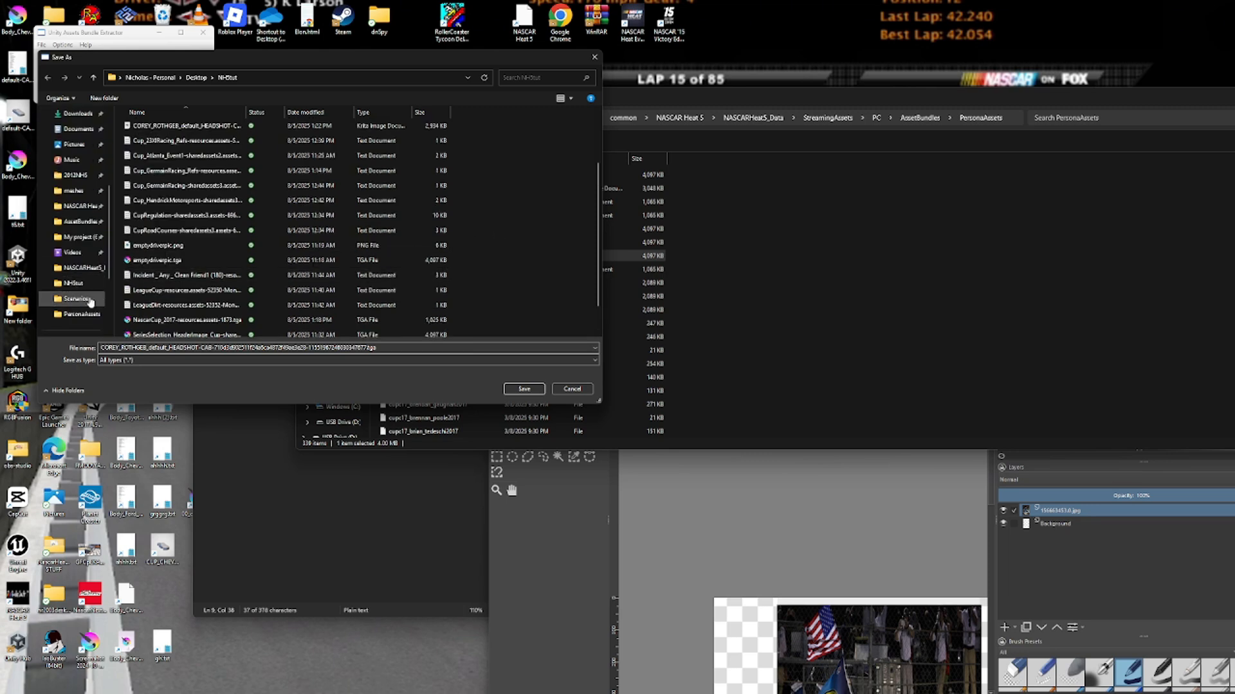
{"action": "left_click", "coordinate": [83, 320]}
{"action": "scroll", "coordinate": [208, 206], "scroll_direction": "down", "scroll_amount": 2}
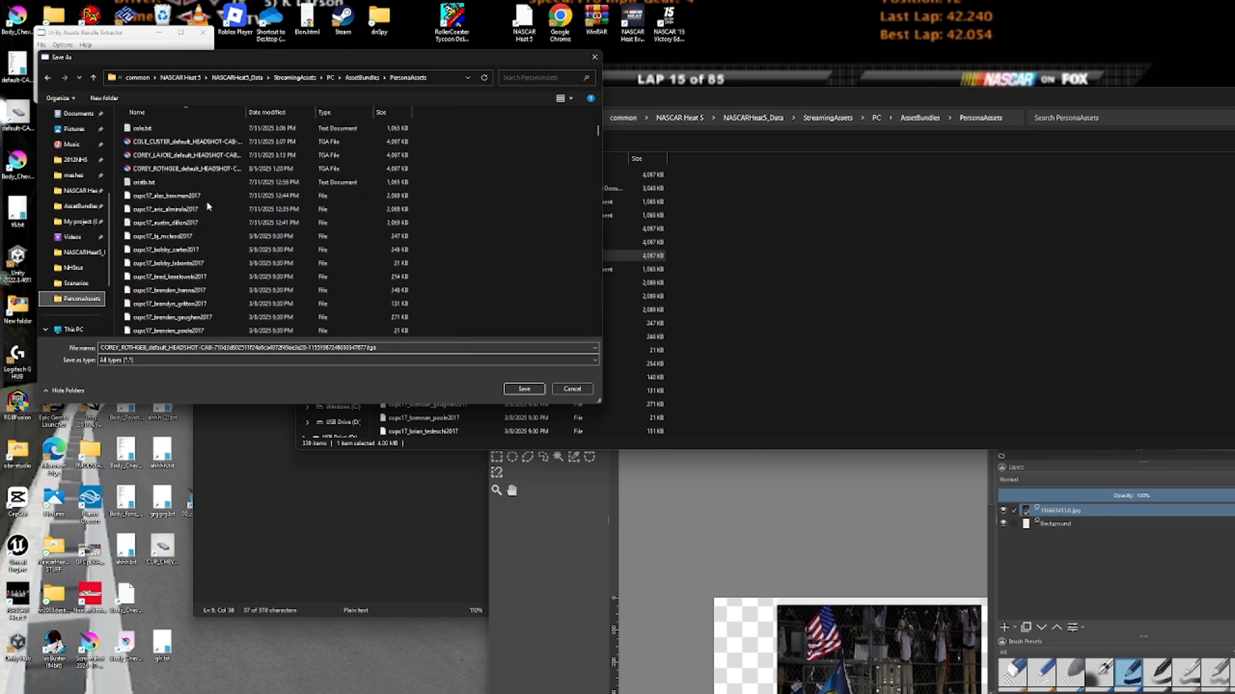
{"action": "scroll", "coordinate": [231, 268], "scroll_direction": "down", "scroll_amount": 2}
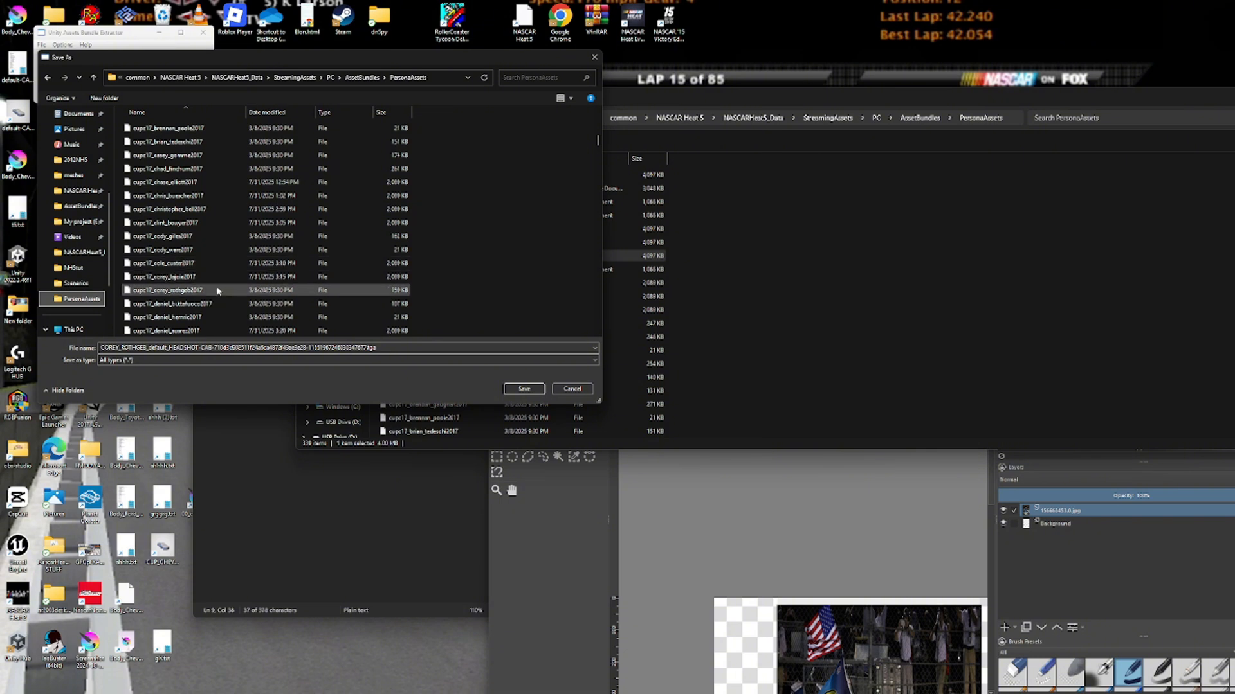
{"action": "left_click", "coordinate": [193, 293]}
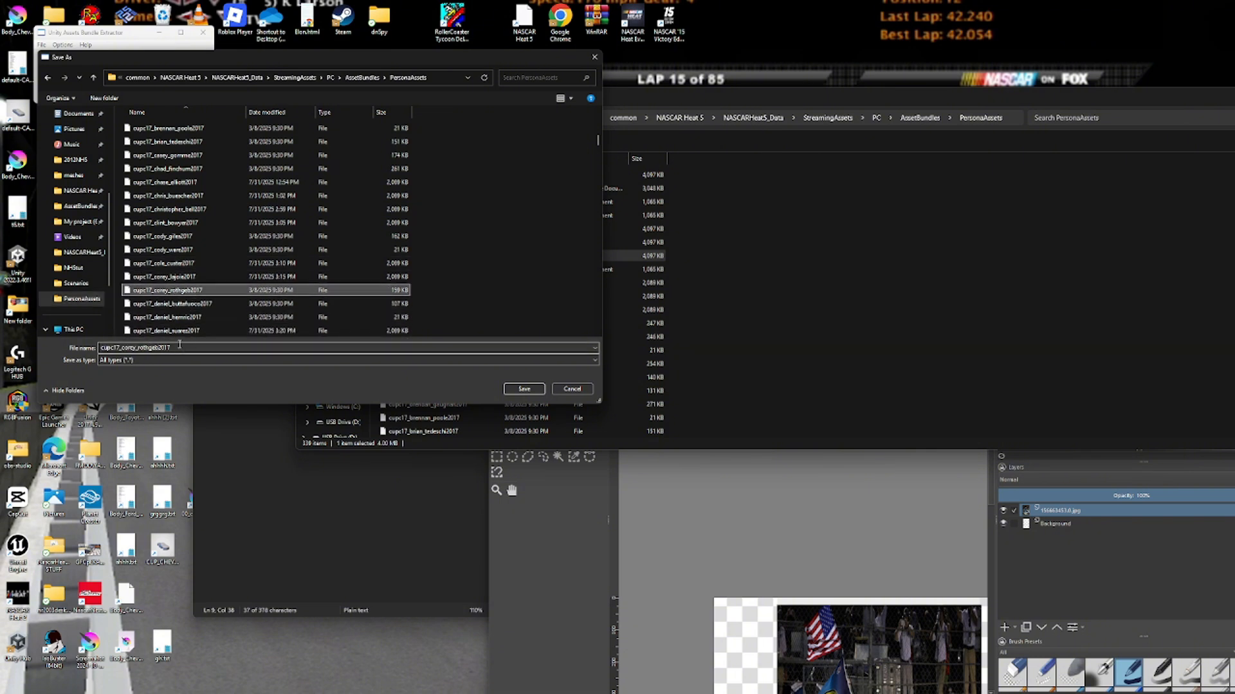
{"action": "double_click", "coordinate": [178, 347]}
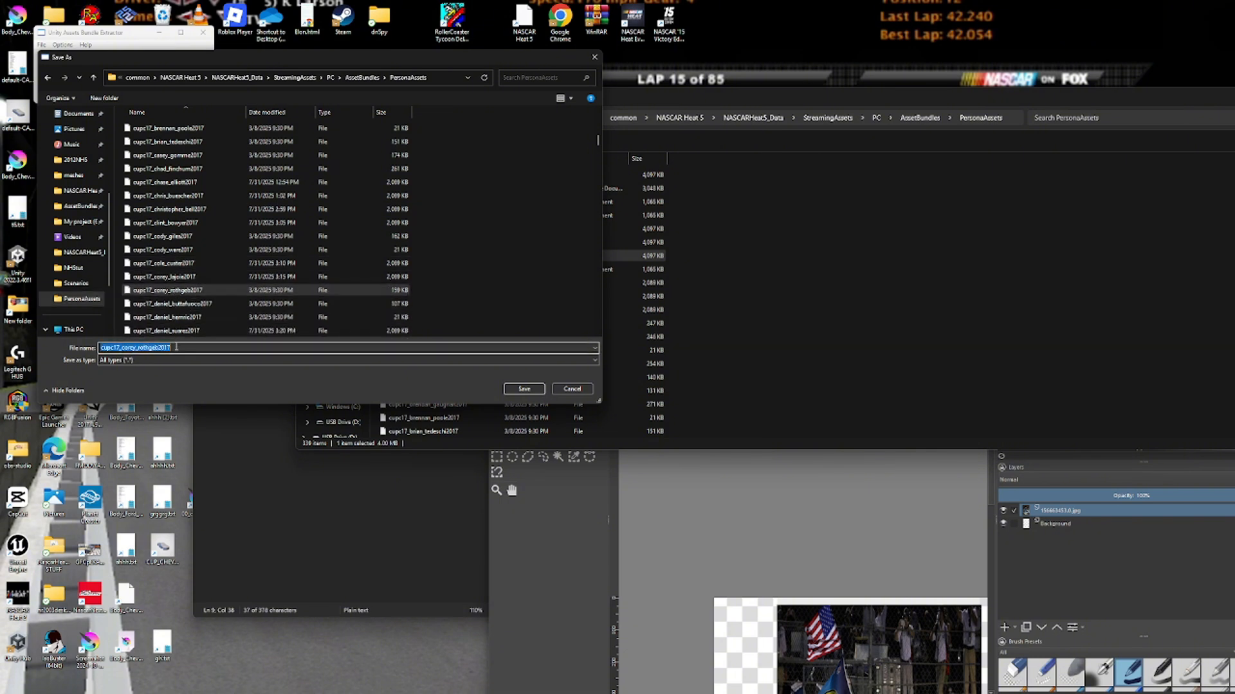
{"action": "left_click", "coordinate": [524, 389]}
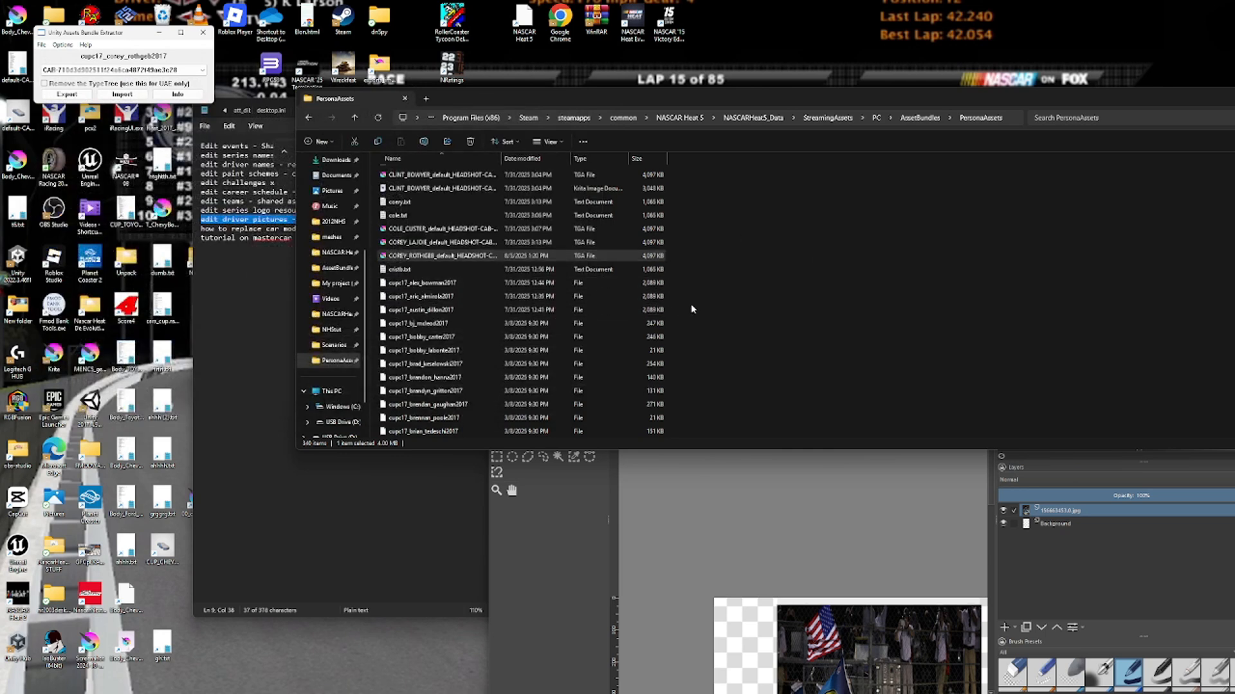
Delete the driver's original bundle from PersonaAssets and rename the modified bundle to the original name without the x.
{"action": "scroll", "coordinate": [458, 309], "scroll_direction": "down", "scroll_amount": 5}
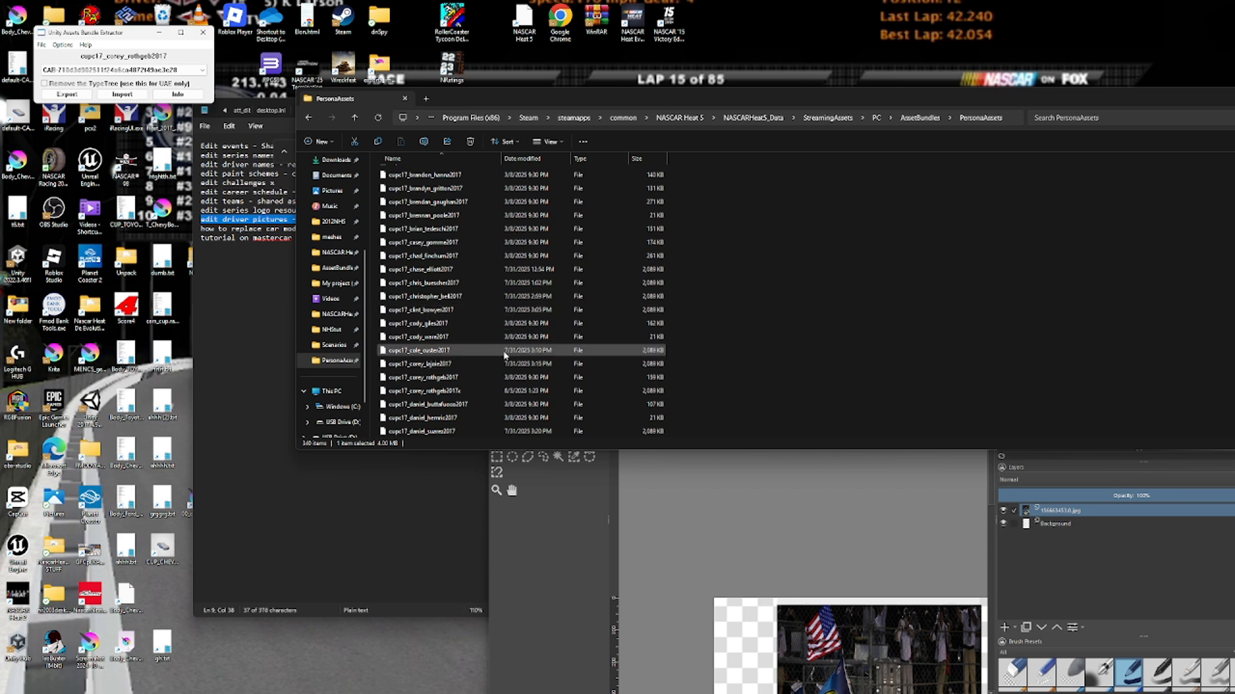
{"action": "scroll", "coordinate": [534, 354], "scroll_direction": "down", "scroll_amount": 2}
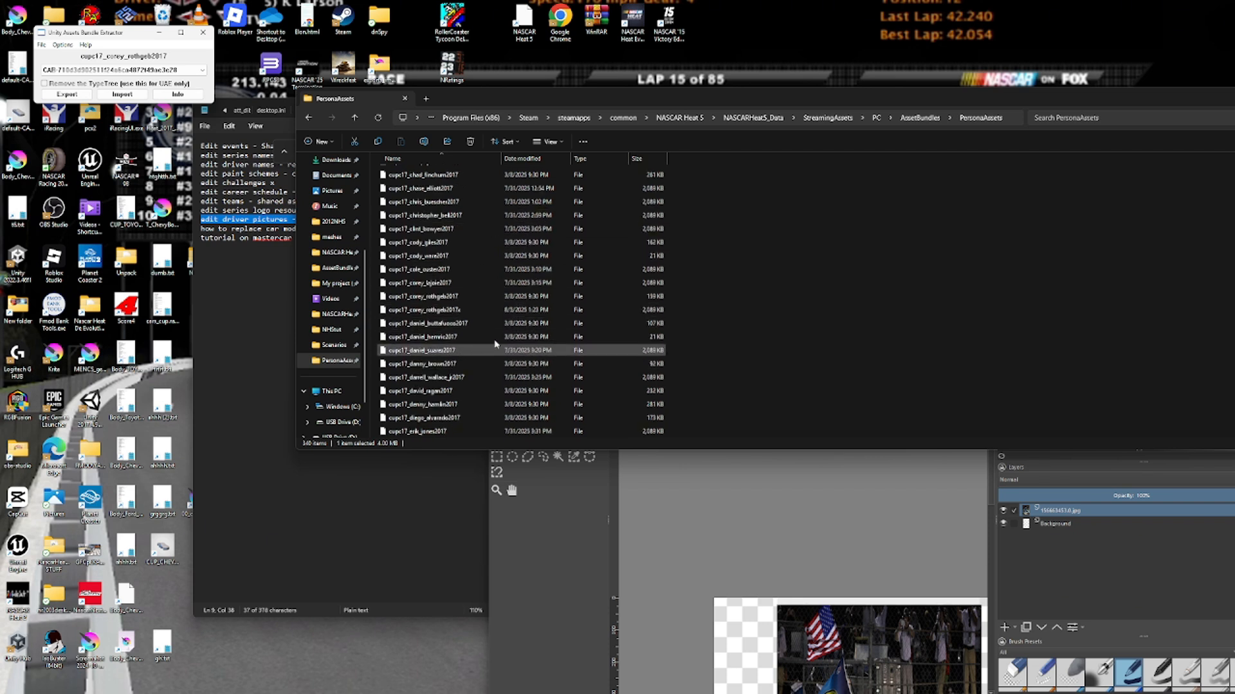
{"action": "left_click", "coordinate": [456, 296]}
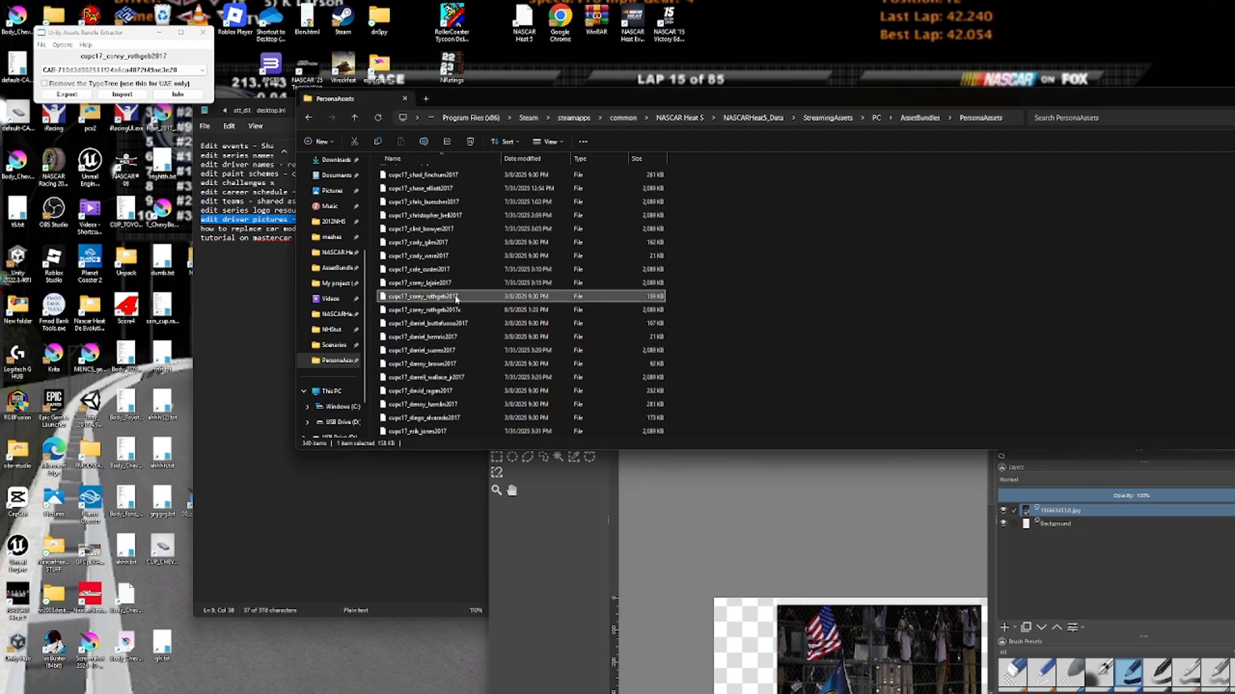
{"action": "key", "text": "Delete"}
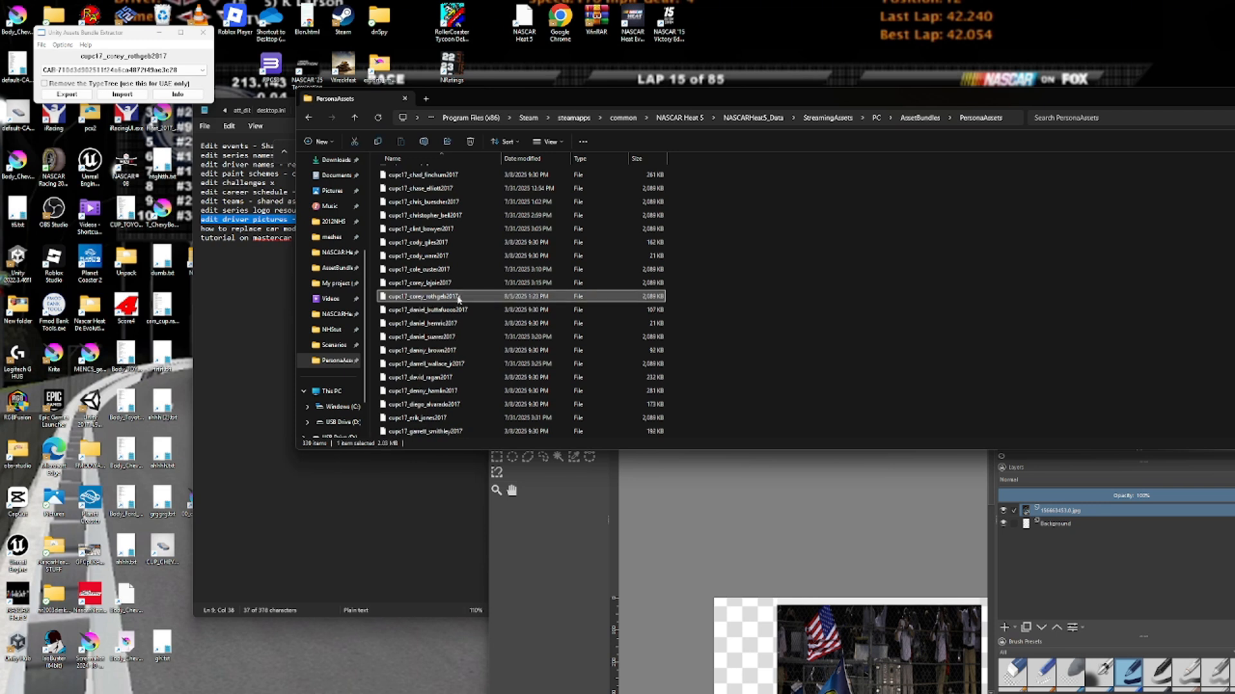
{"action": "right_click", "coordinate": [459, 299]}
{"action": "left_click", "coordinate": [515, 310]}
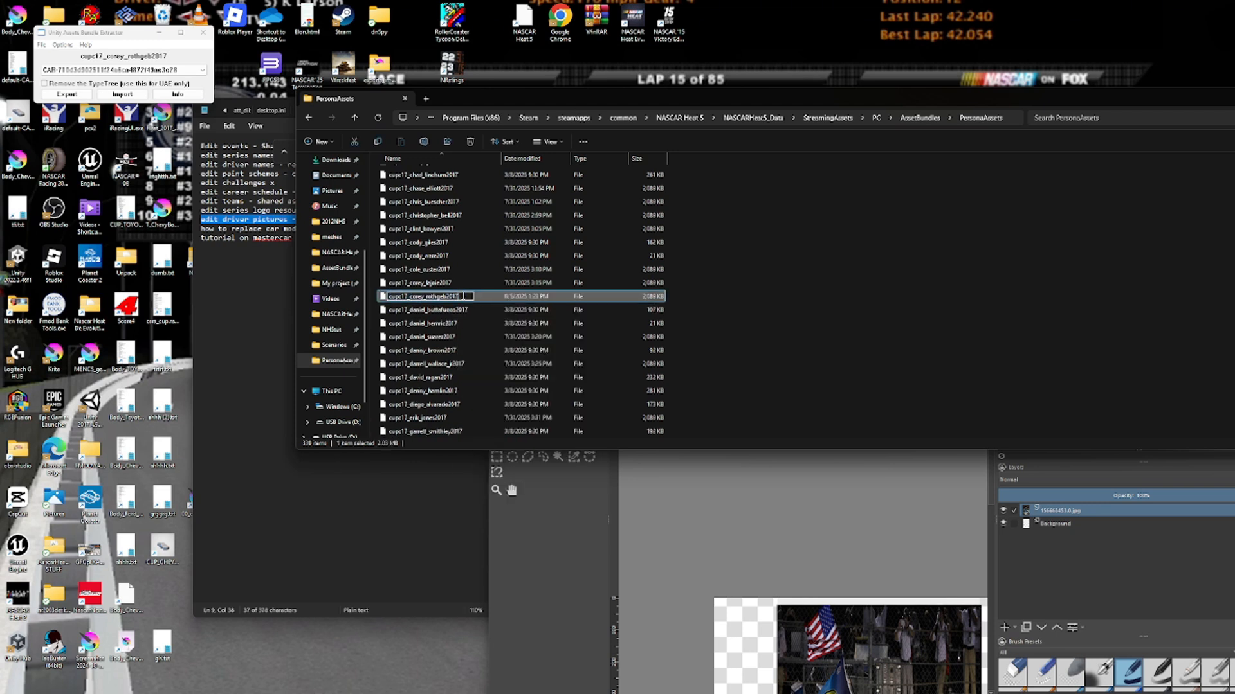
{"action": "key", "text": "Return"}
Launch the NASCAR Heat game with the 2020 season and open the driver selection of Race Now.
{"action": "left_click", "coordinate": [555, 32]}
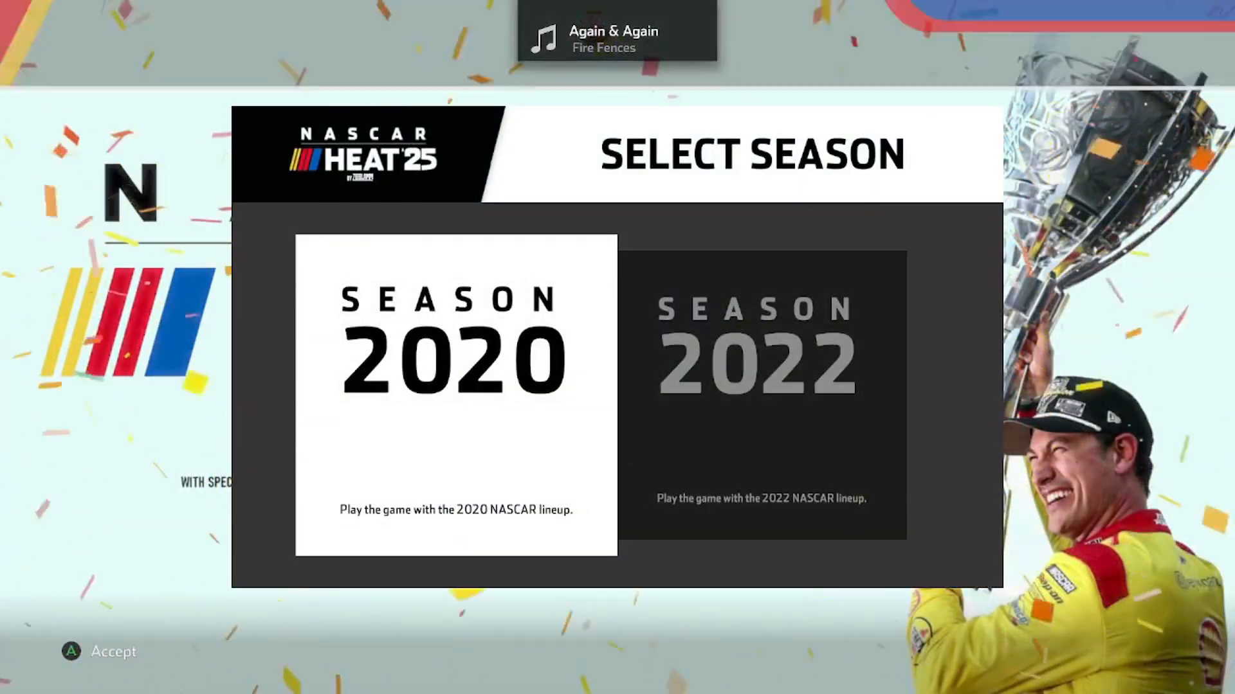
{"action": "key", "text": "Return"}
{"action": "key", "text": "Right"}
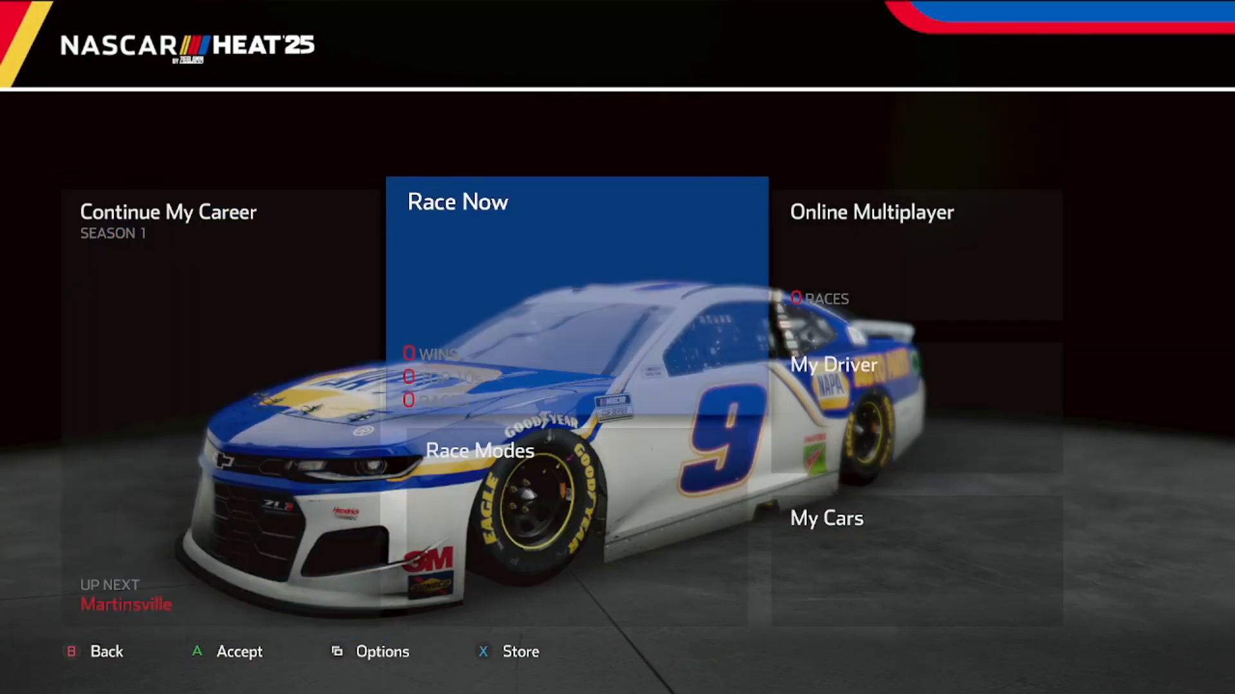
{"action": "key", "text": "Return"}
{"action": "key", "text": "Return"}
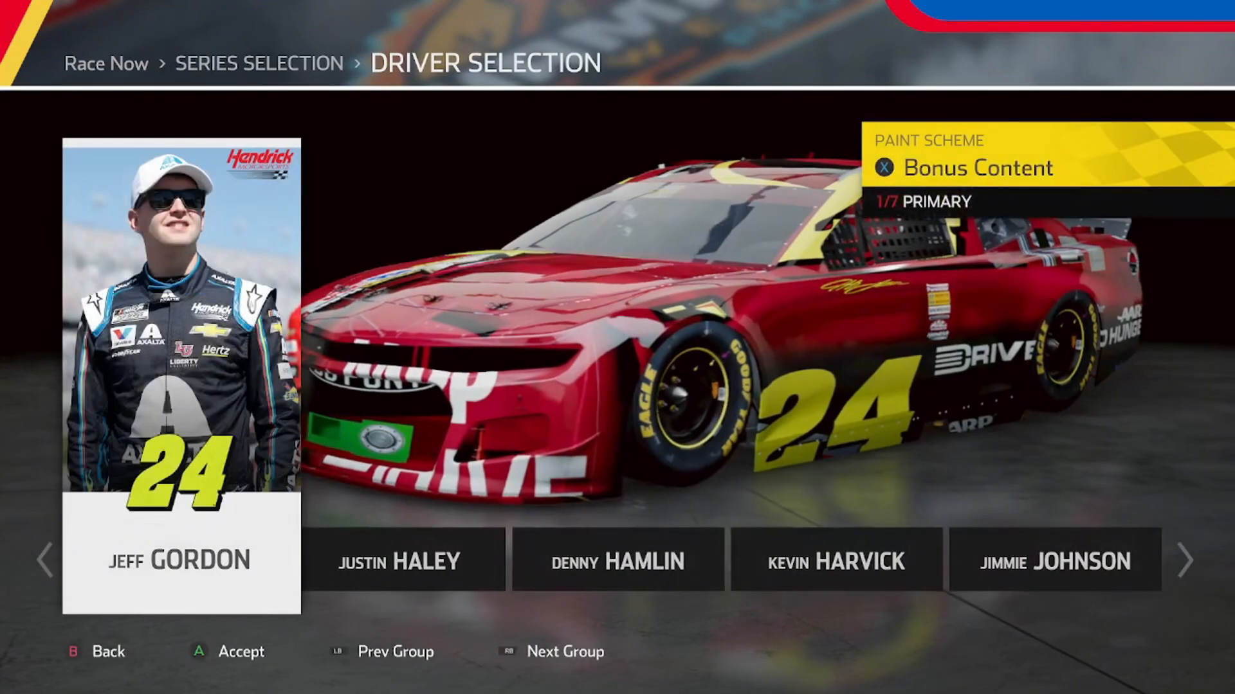
Browse the driver selection to the edited driver and check the replaced headshot card.
{"action": "key", "text": "Right"}
{"action": "key", "text": "Left"}
{"action": "key", "text": "Left"}
{"action": "key", "text": "Left"}
{"action": "key", "text": "Left"}
{"action": "key", "text": "Left"}
{"action": "key", "text": "Left"}
{"action": "key", "text": "Left"}
{"action": "key", "text": "Left"}
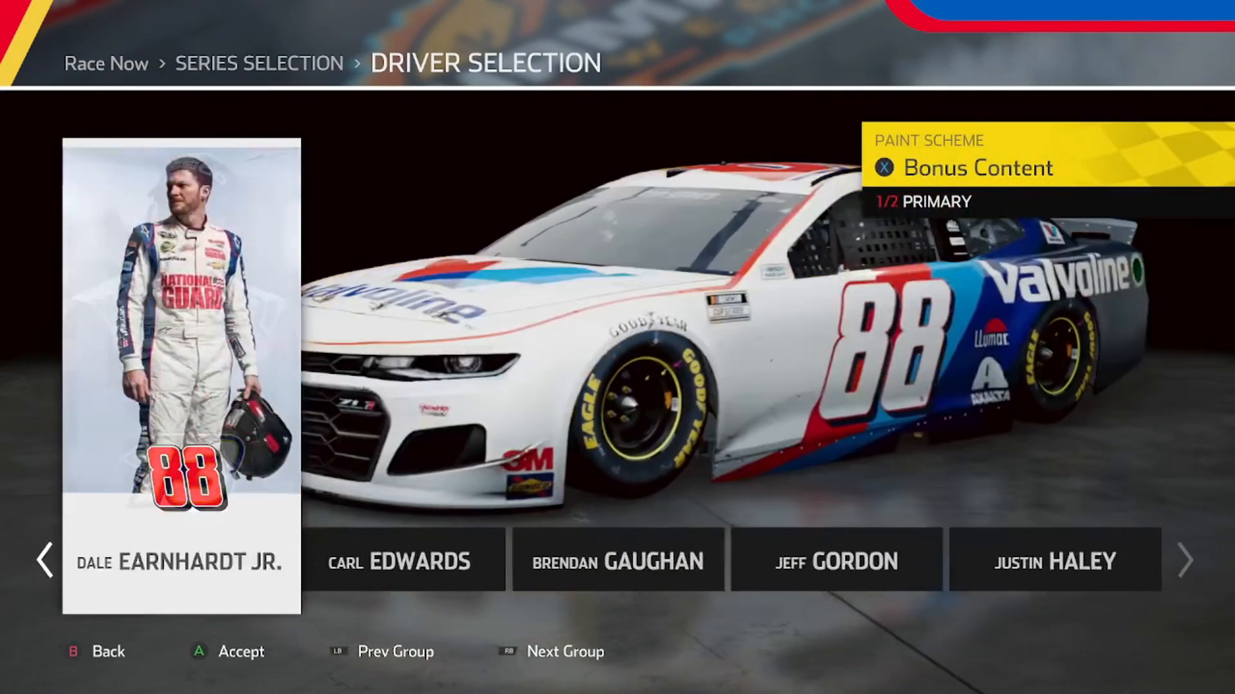
{"action": "key", "text": "Left"}
{"action": "key", "text": "Left"}
{"action": "key", "text": "Left"}
{"action": "key", "text": "Left"}
{"action": "key", "text": "Left"}
{"action": "key", "text": "Left"}
{"action": "key", "text": "Left"}
{"action": "key", "text": "Left"}
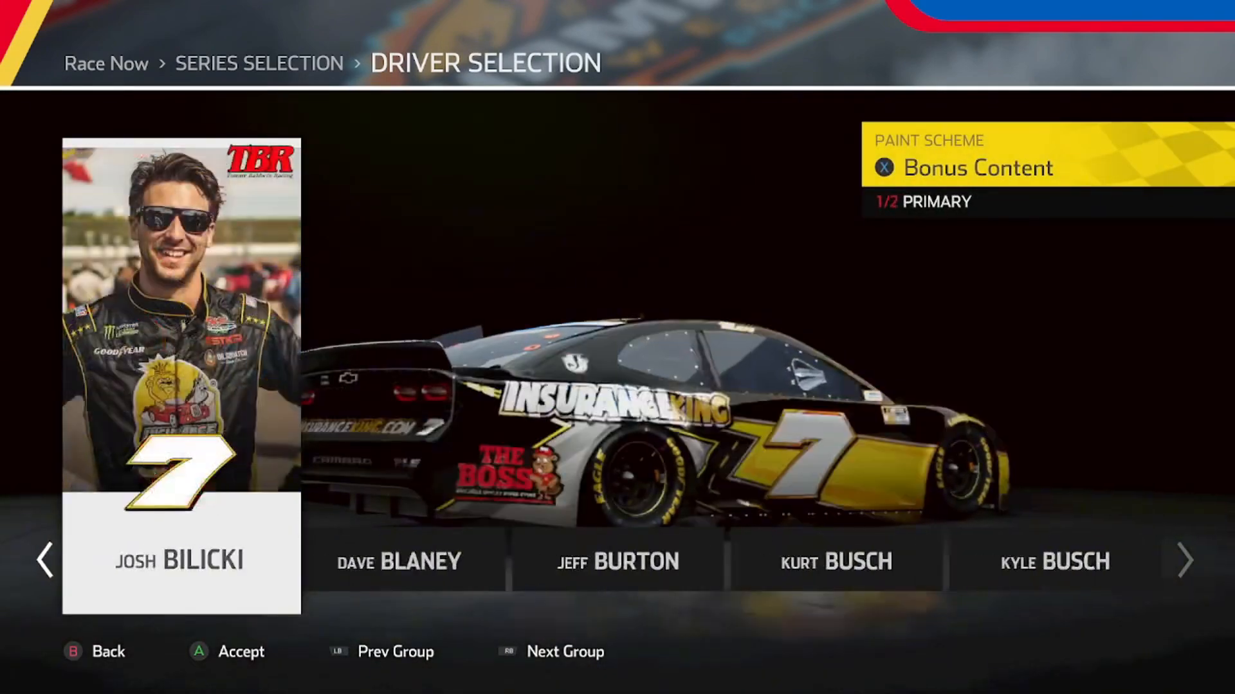
{"action": "key", "text": "Left"}
{"action": "key", "text": "Left"}
{"action": "key", "text": "Left"}
{"action": "key", "text": "Left"}
{"action": "key", "text": "Left"}
{"action": "key", "text": "Left"}
{"action": "key", "text": "Left"}
{"action": "key", "text": "Left"}
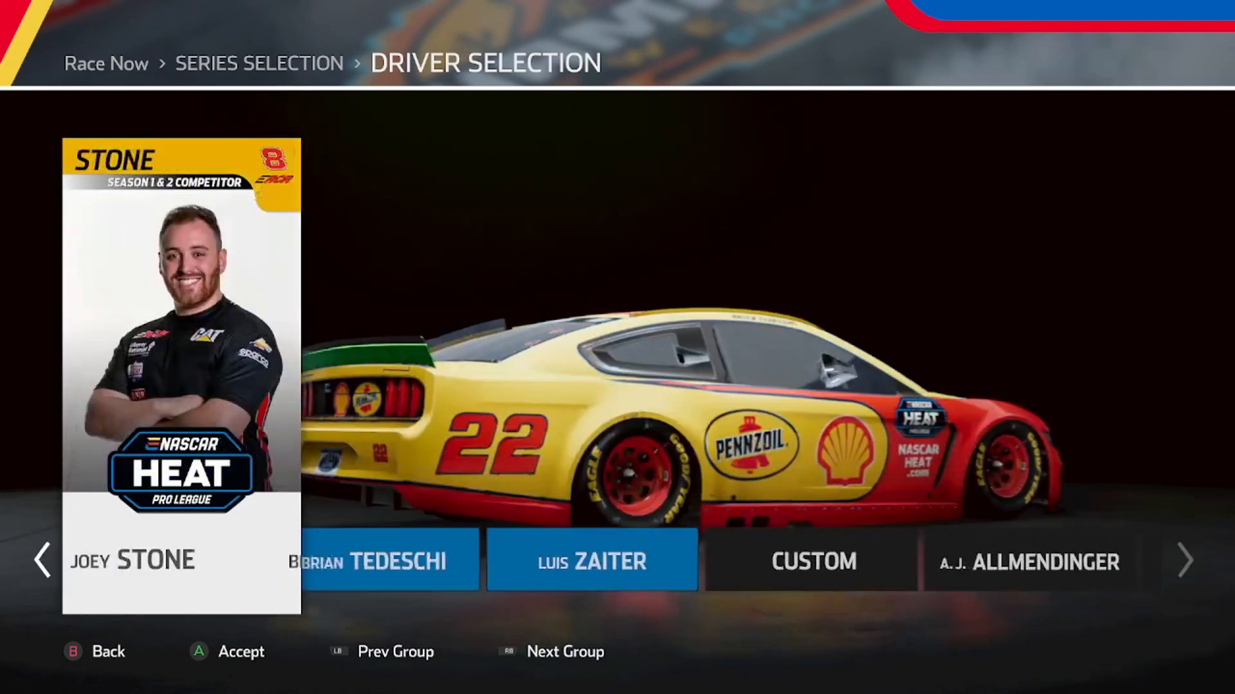
{"action": "key", "text": "Left"}
{"action": "key", "text": "Right"}
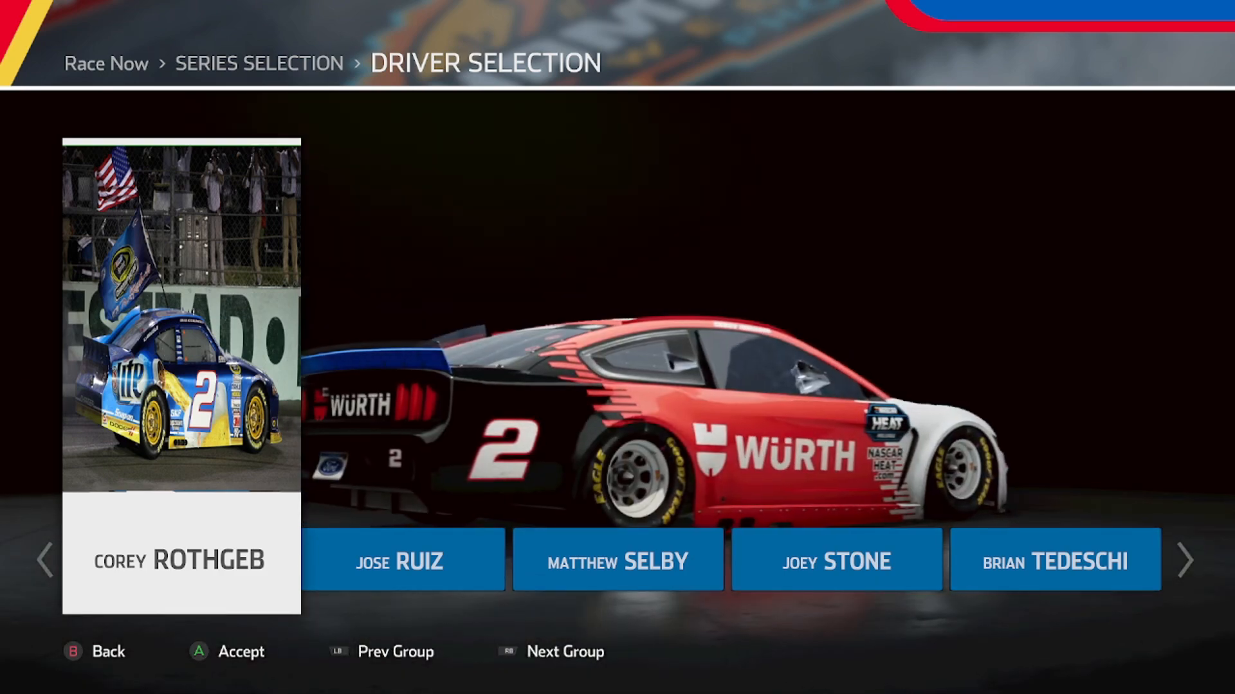
{"action": "key", "text": "super"}
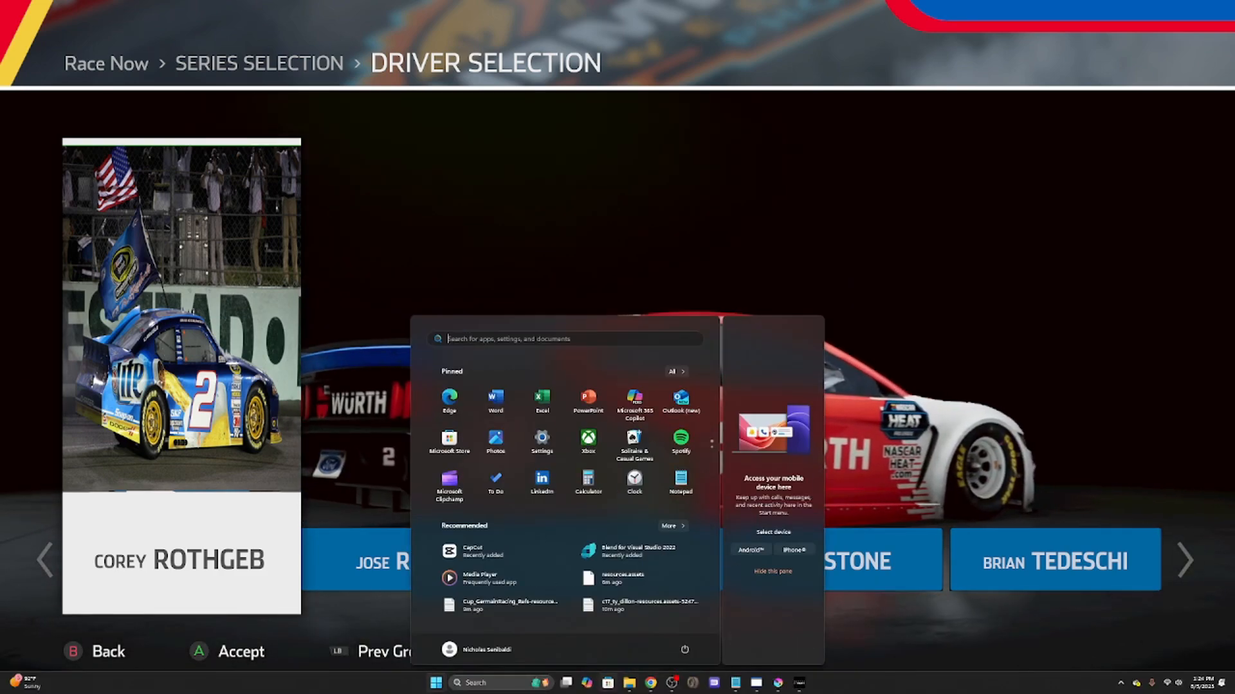
Close the running NASCAR Heat game.
{"action": "left_click", "coordinate": [672, 683]}
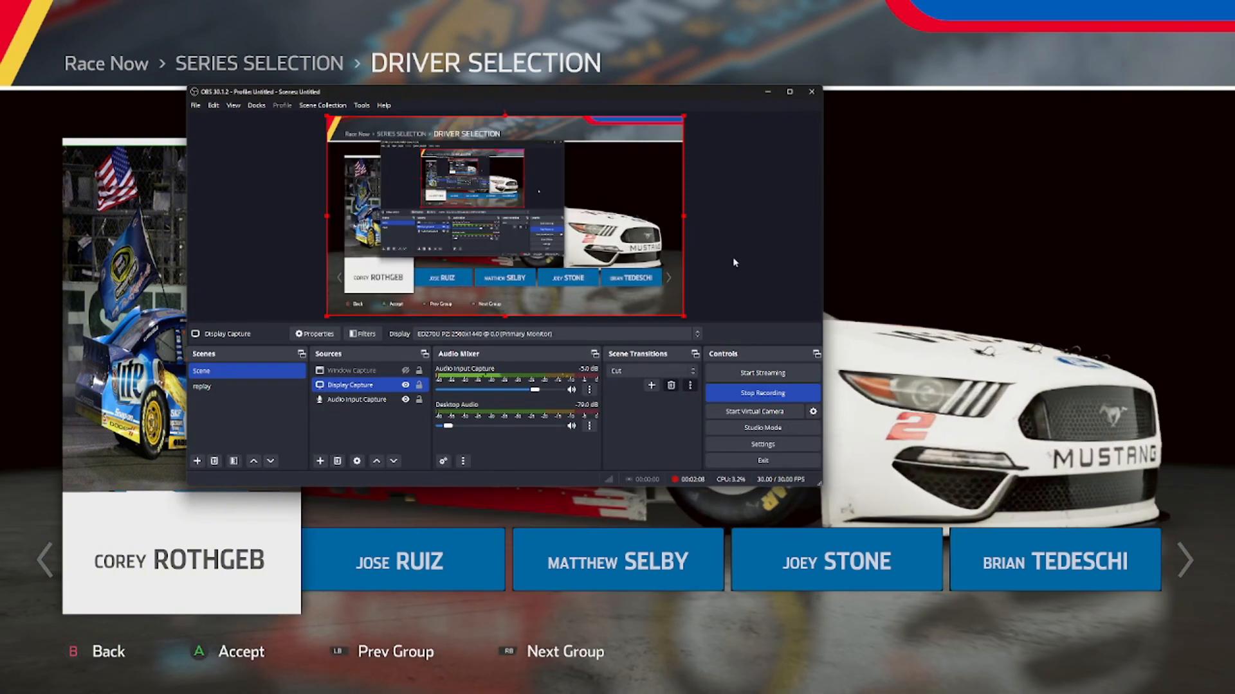
{"action": "left_click", "coordinate": [733, 262]}
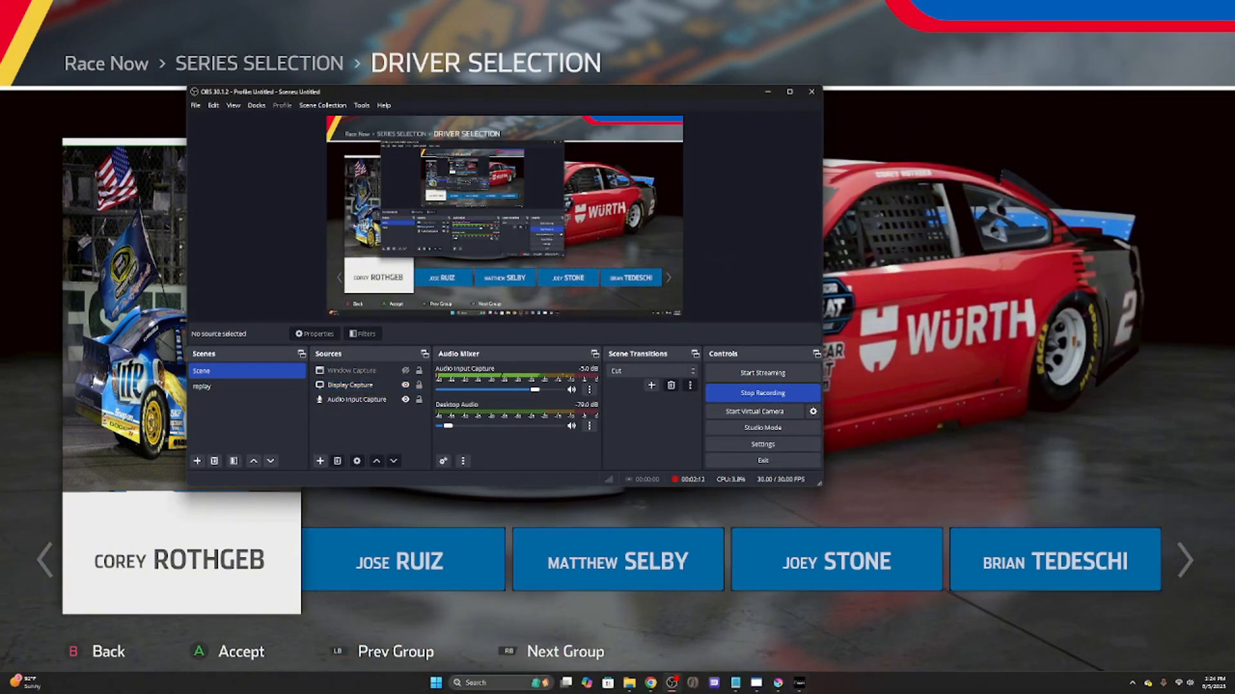
{"action": "right_click", "coordinate": [799, 685]}
{"action": "left_click", "coordinate": [794, 656]}
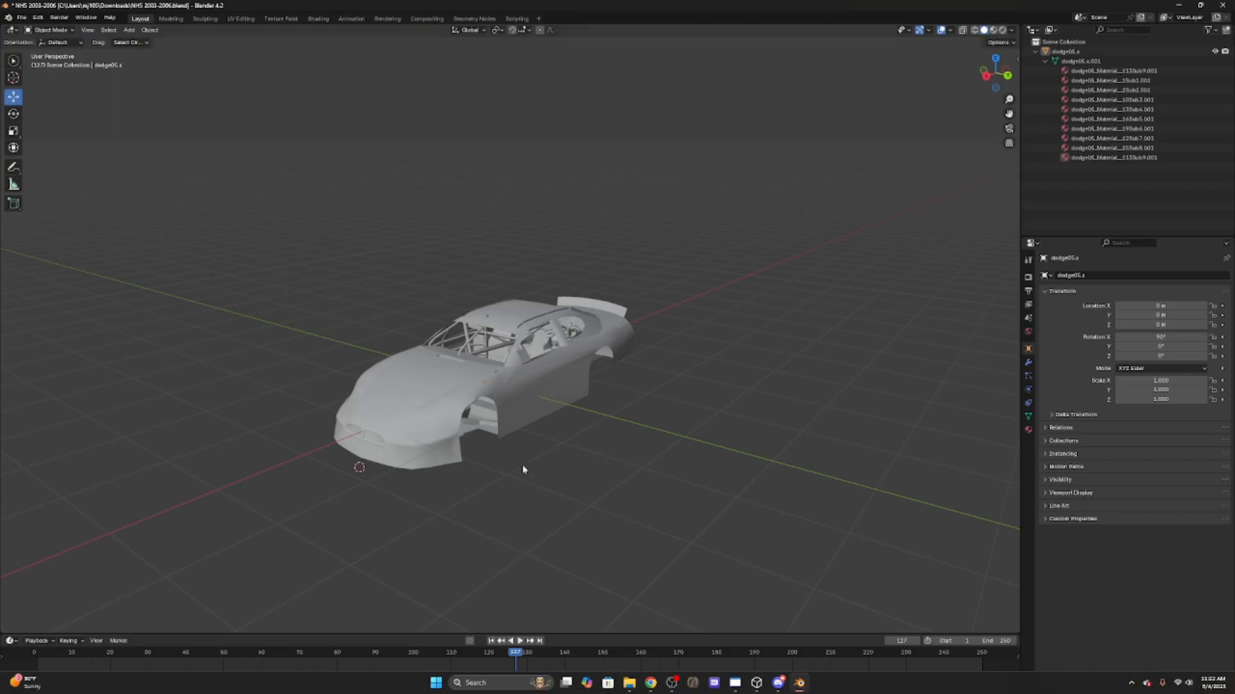
Switch to Unity Assets Bundle Extractor and close its open Assets Info window.
{"action": "left_click_drag", "start_coordinate": [522, 469], "coordinate": [687, 495]}
{"action": "mouse_move", "coordinate": [695, 691]}
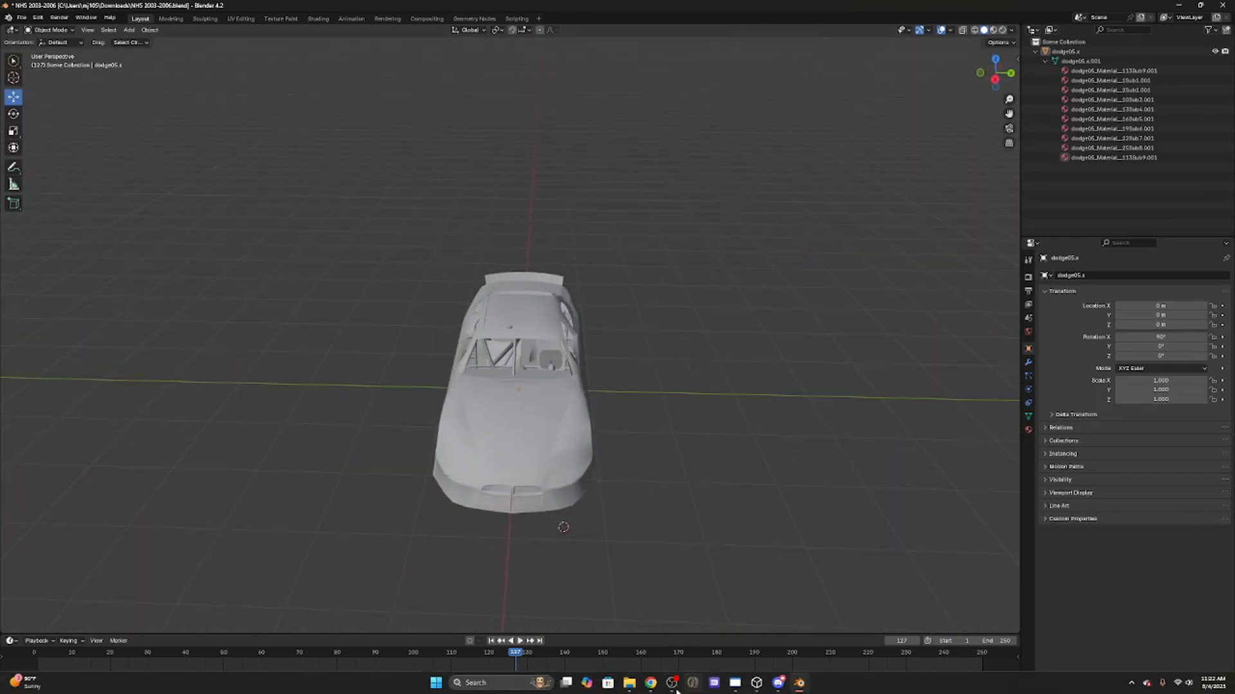
{"action": "left_click", "coordinate": [630, 683]}
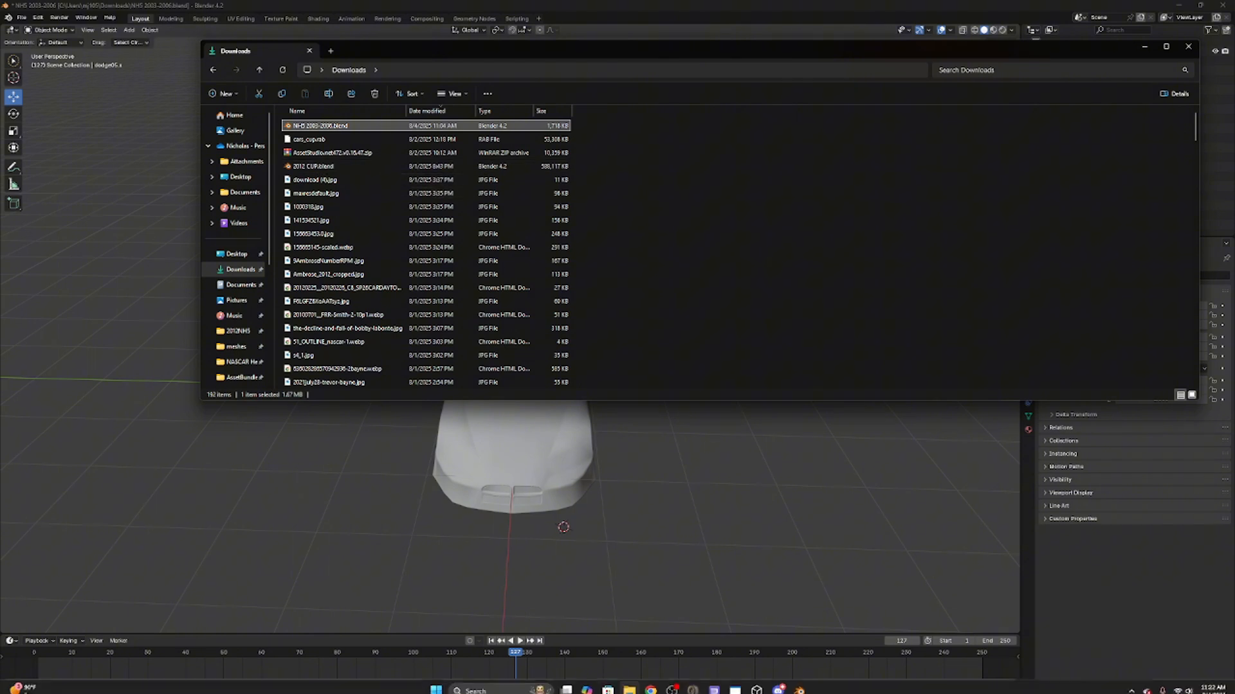
{"action": "left_click", "coordinate": [695, 684]}
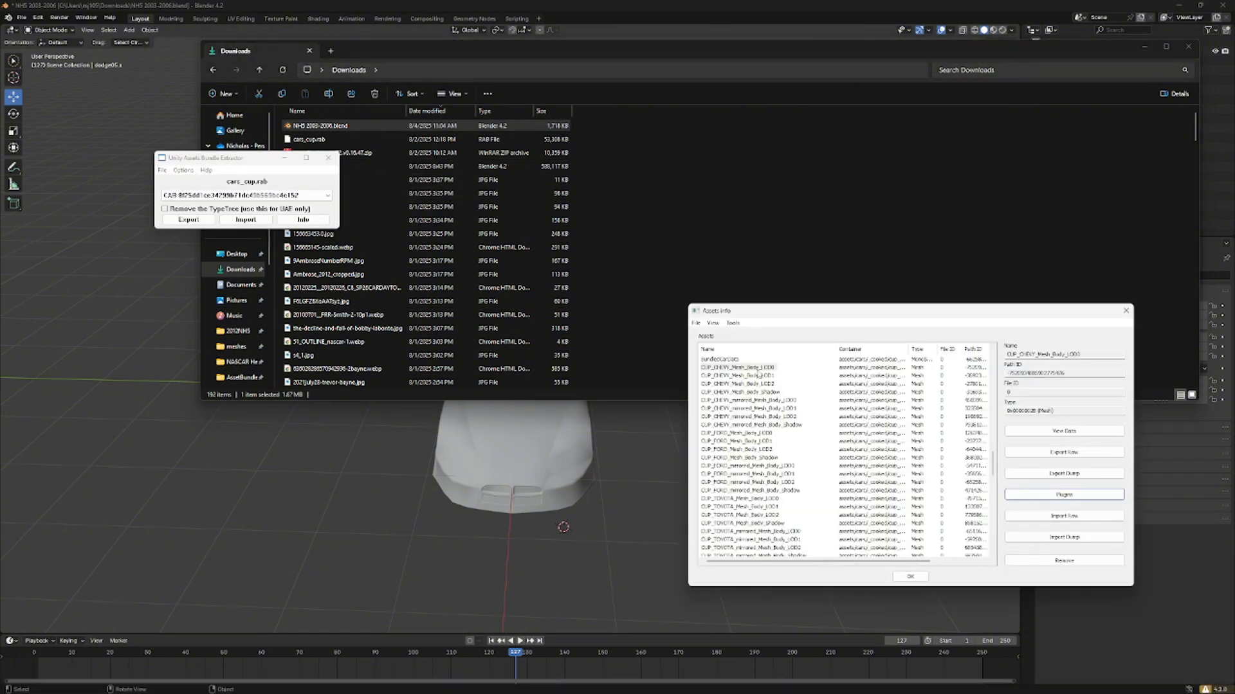
{"action": "left_click", "coordinate": [661, 303]}
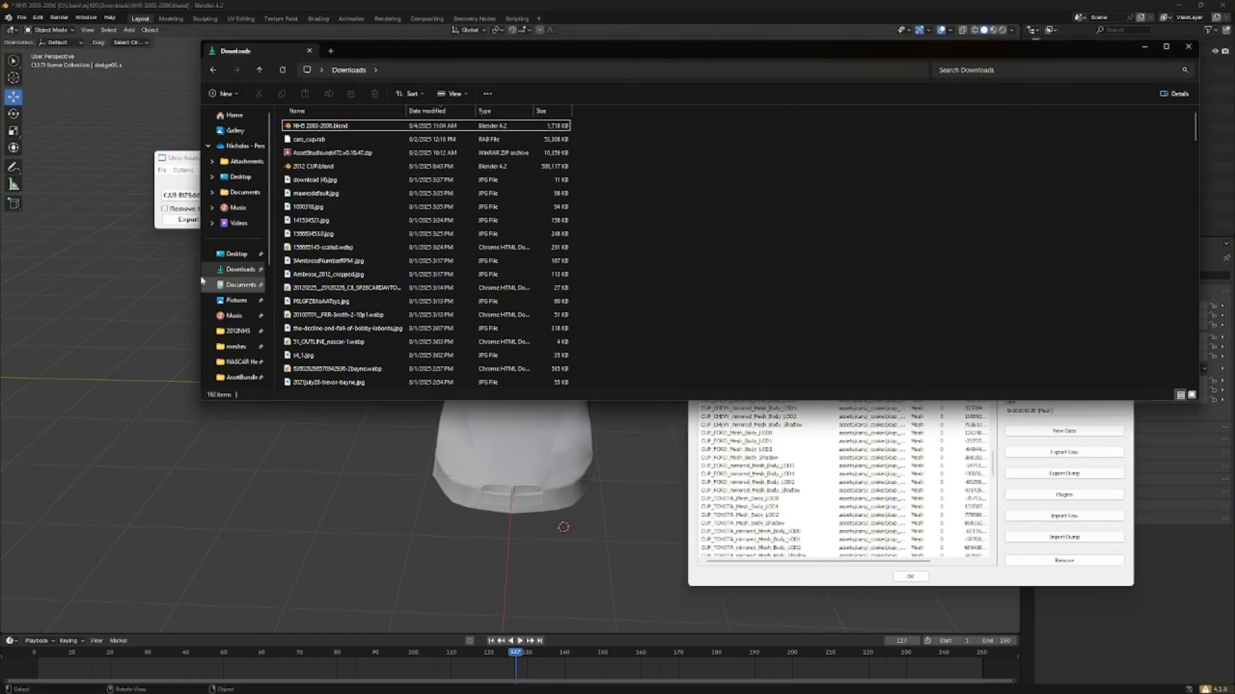
{"action": "left_click", "coordinate": [166, 195]}
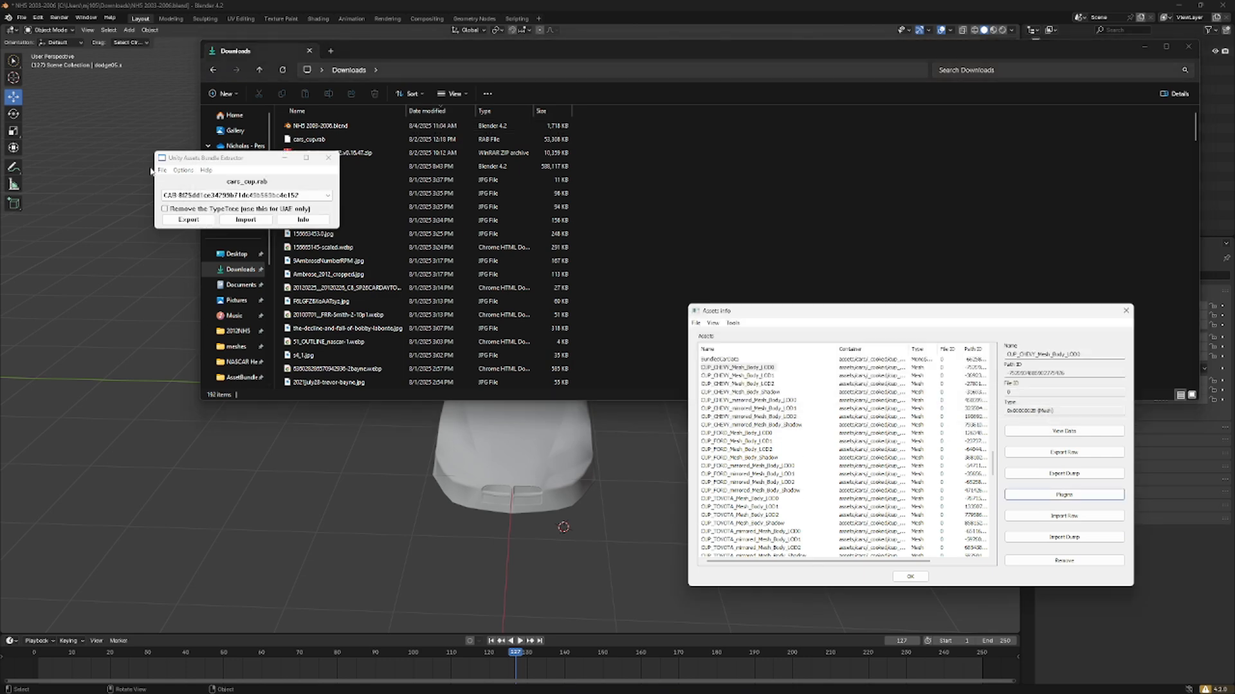
{"action": "left_click", "coordinate": [1126, 311]}
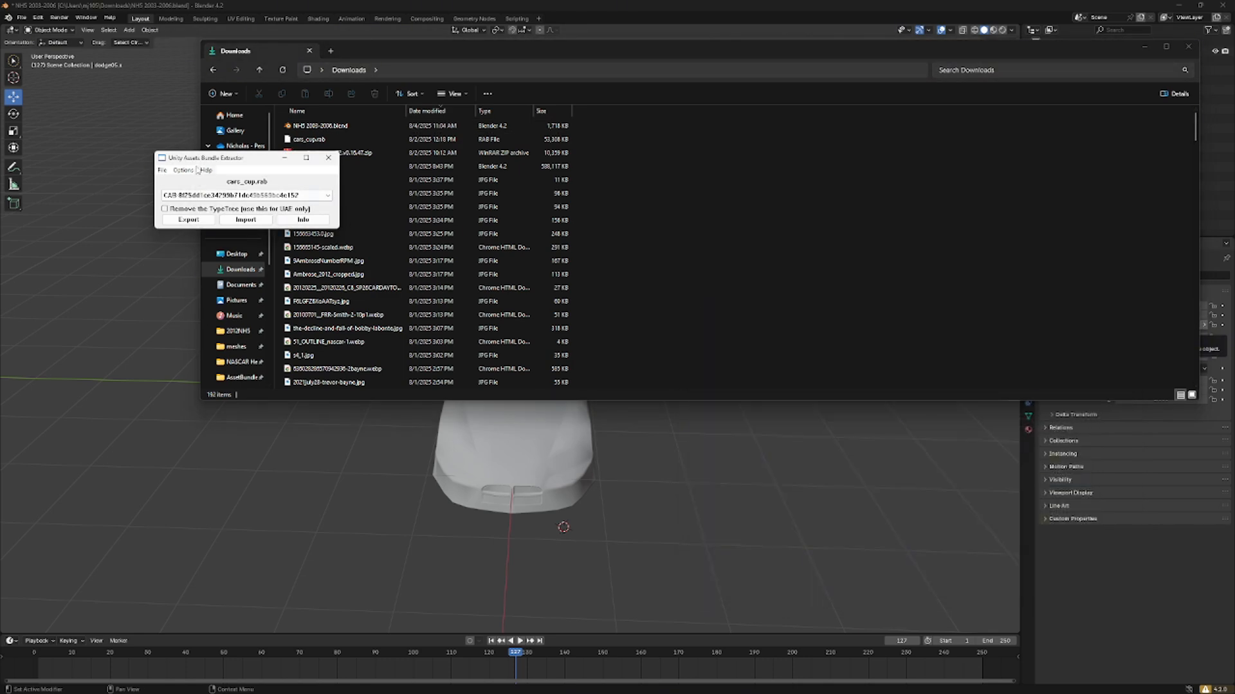
Start opening a bundle file and browse to the NASCAR Heat 5 folder NASCARHeat5_Data > StreamingAssets > PC > AssetBundles to locate cars_cup.rab.
{"action": "left_click", "coordinate": [162, 170]}
{"action": "left_click", "coordinate": [177, 185]}
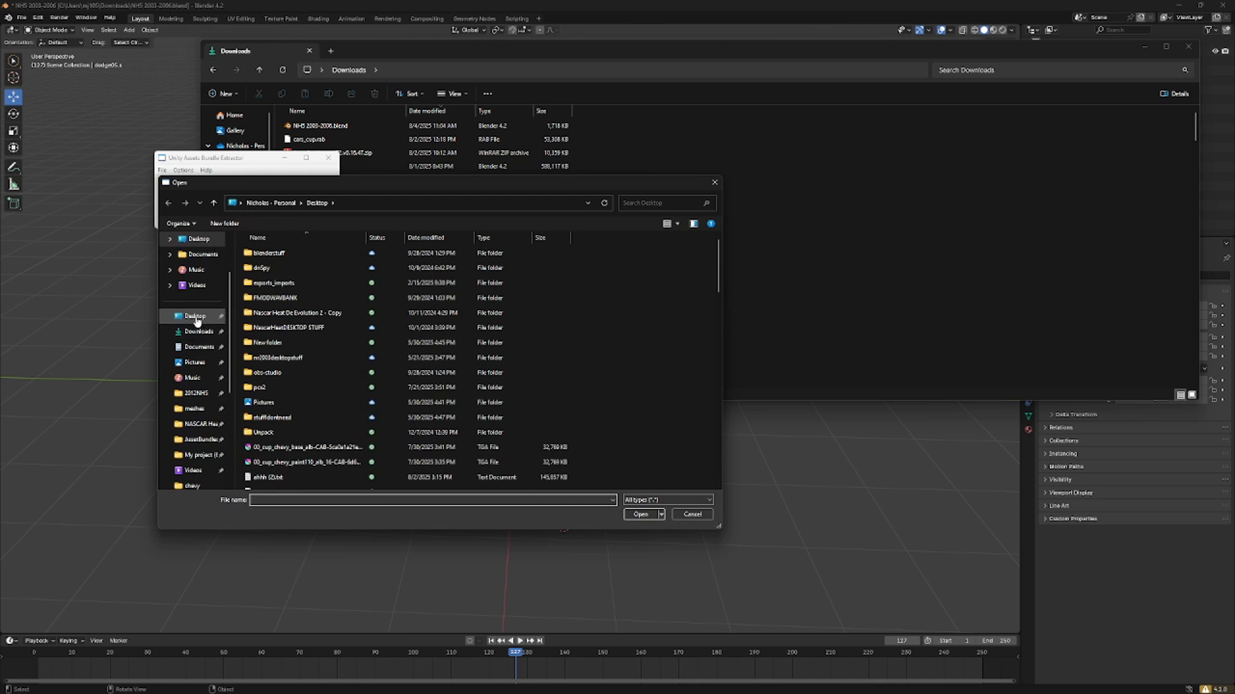
{"action": "scroll", "coordinate": [368, 410], "scroll_direction": "down", "scroll_amount": 4}
{"action": "scroll", "coordinate": [210, 430], "scroll_direction": "down", "scroll_amount": 2}
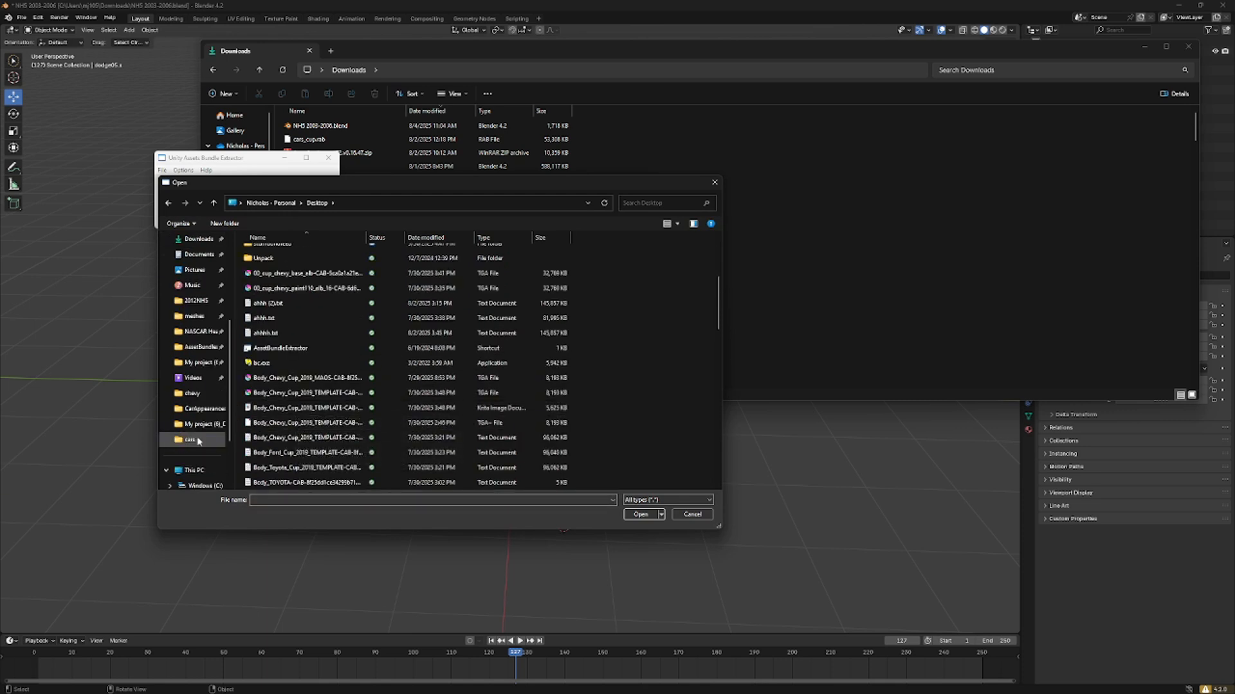
{"action": "left_click", "coordinate": [200, 331]}
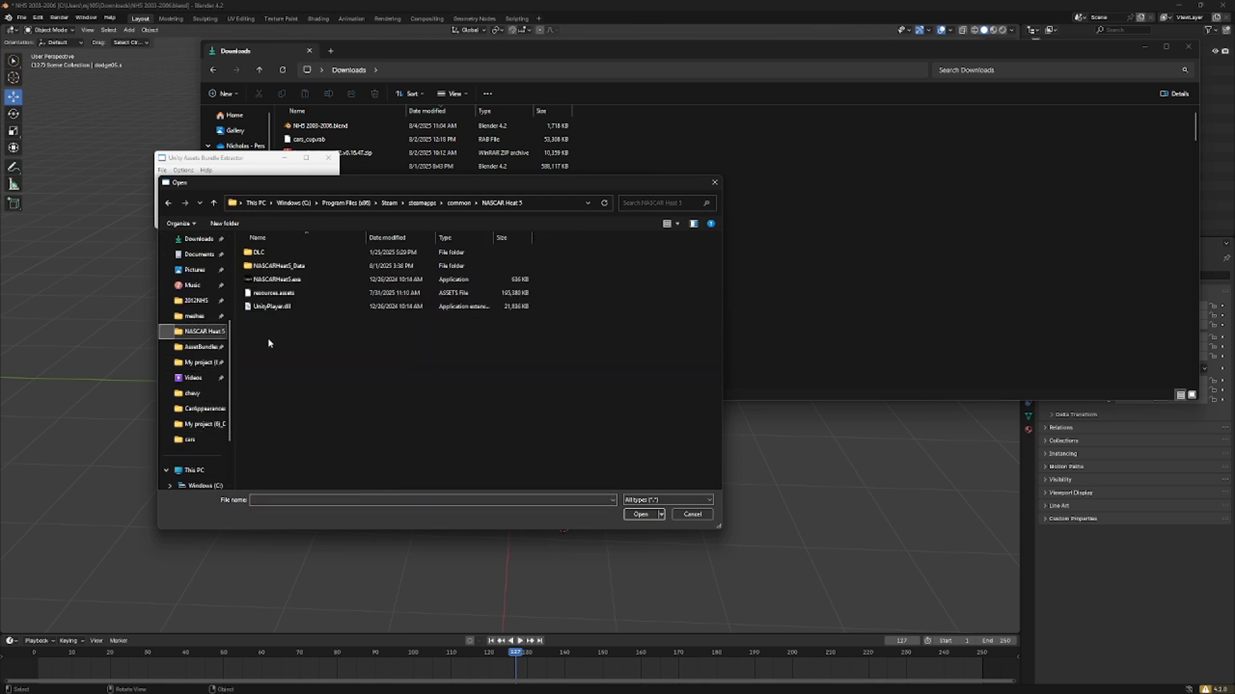
{"action": "double_click", "coordinate": [289, 269]}
{"action": "double_click", "coordinate": [289, 310]}
{"action": "left_click", "coordinate": [289, 267]}
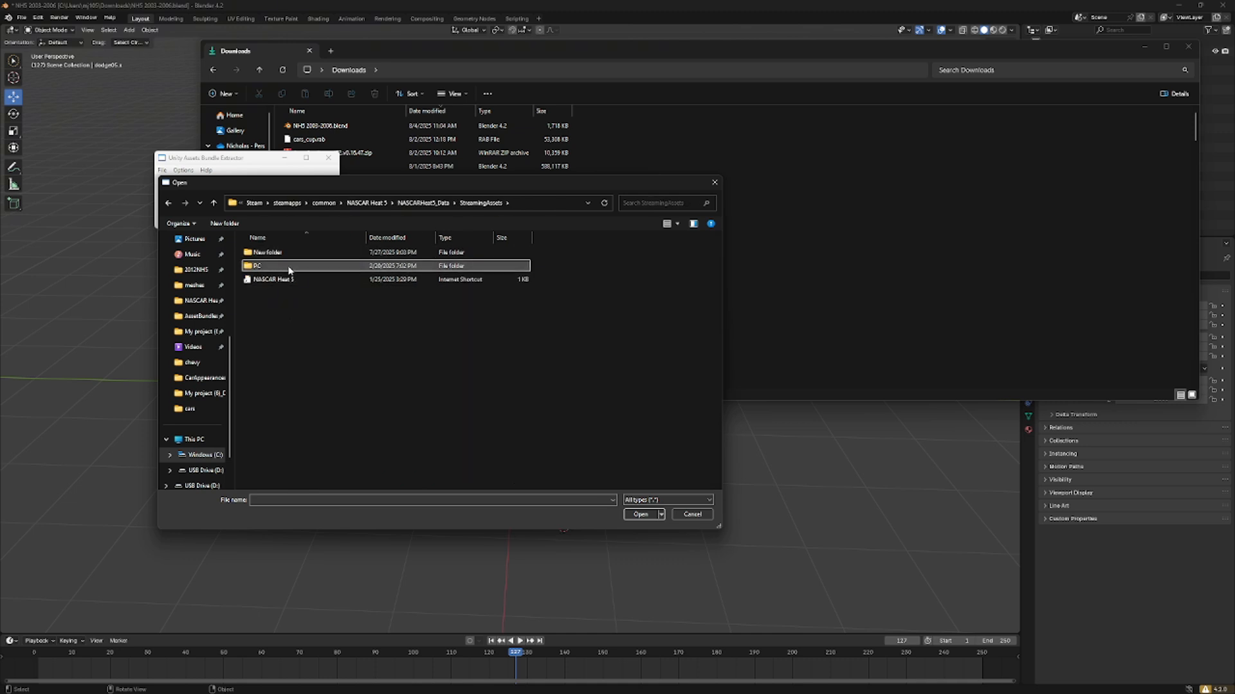
{"action": "double_click", "coordinate": [289, 267]}
{"action": "double_click", "coordinate": [283, 253]}
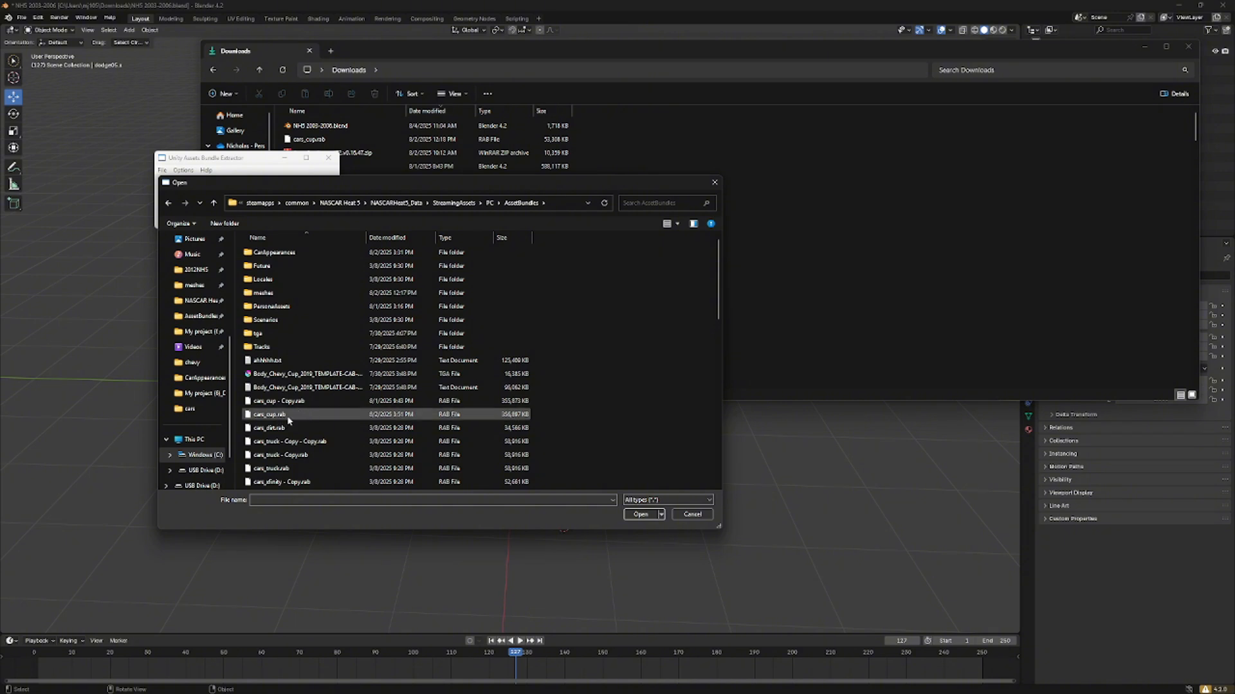
Open the cars_cup.rab bundle from the Desktop folder instead.
{"action": "scroll", "coordinate": [193, 386], "scroll_direction": "up", "scroll_amount": 3}
{"action": "left_click", "coordinate": [192, 304]}
{"action": "scroll", "coordinate": [365, 371], "scroll_direction": "down", "scroll_amount": 4}
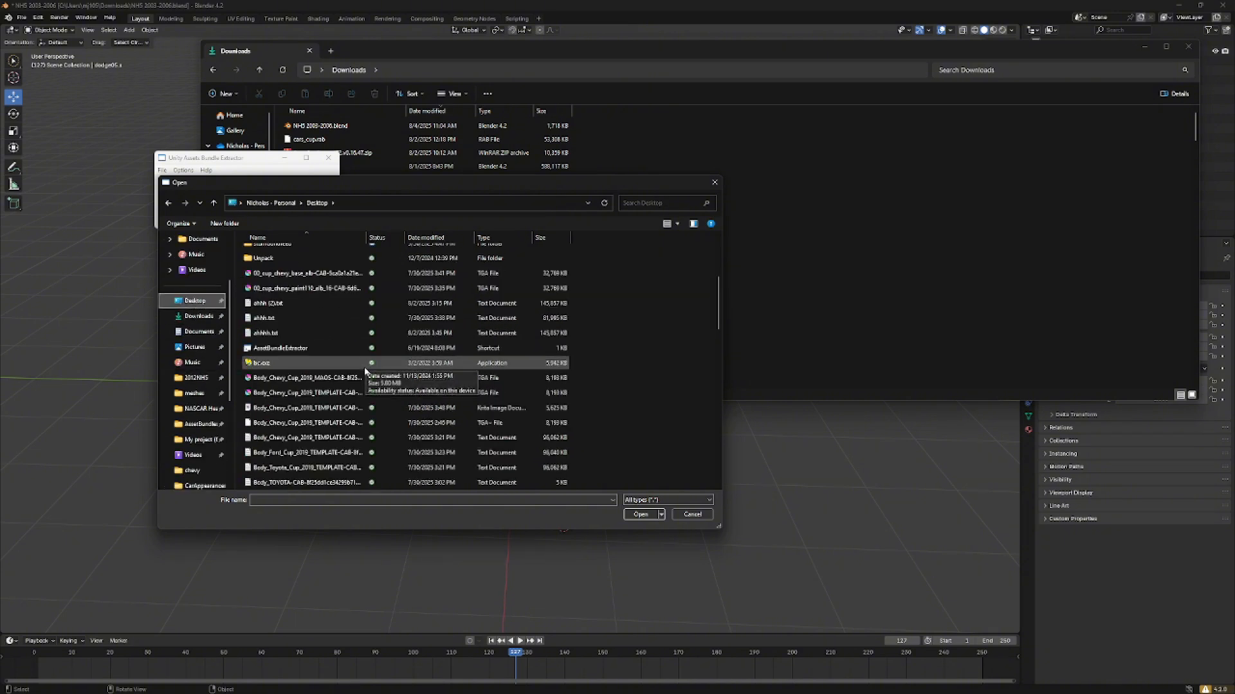
{"action": "scroll", "coordinate": [322, 341], "scroll_direction": "down", "scroll_amount": 4}
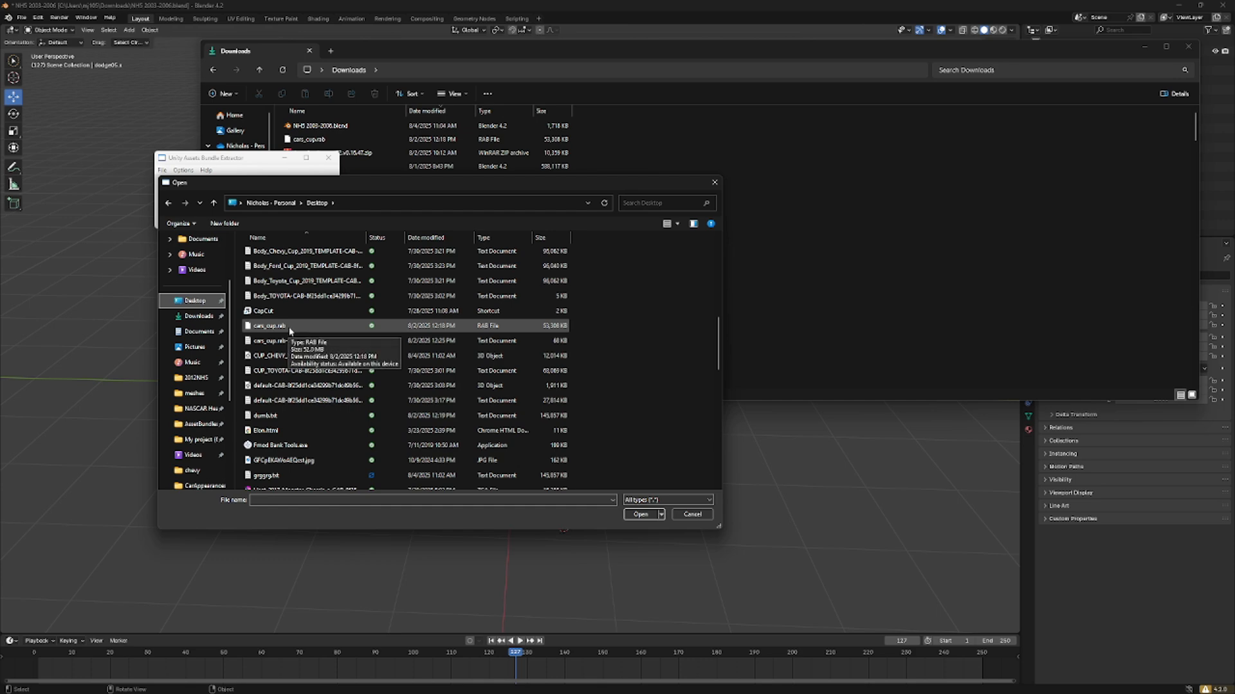
{"action": "double_click", "coordinate": [288, 327]}
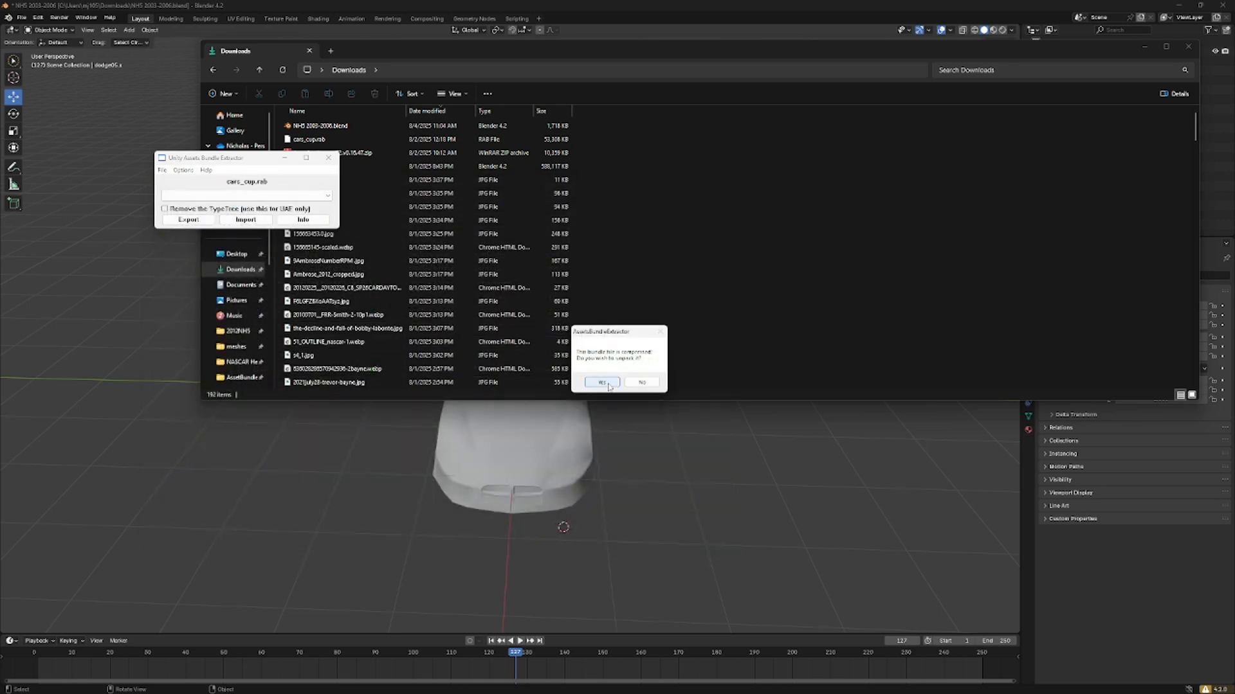
Accept unpacking the compressed bundle and create a new text document named balls.txt on the Desktop as its destination.
{"action": "left_click", "coordinate": [608, 384]}
{"action": "right_click", "coordinate": [605, 383]}
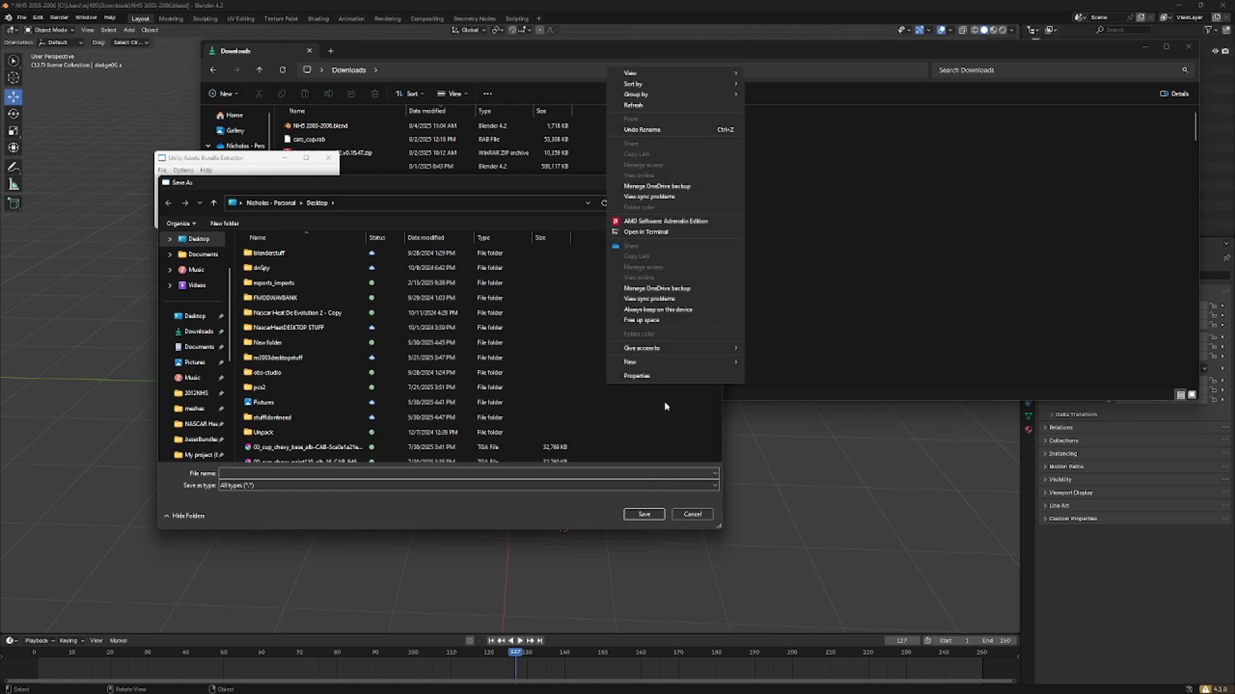
{"action": "mouse_move", "coordinate": [662, 361]}
{"action": "left_click", "coordinate": [785, 461]}
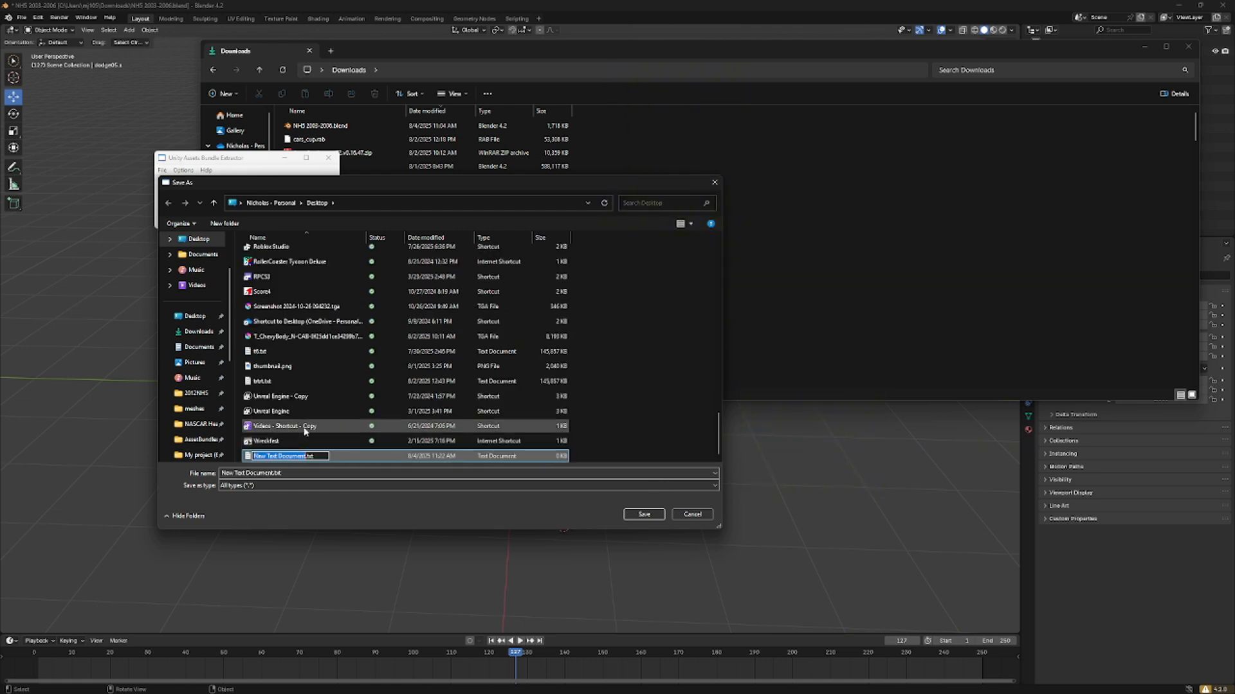
{"action": "type", "text": "balls"}
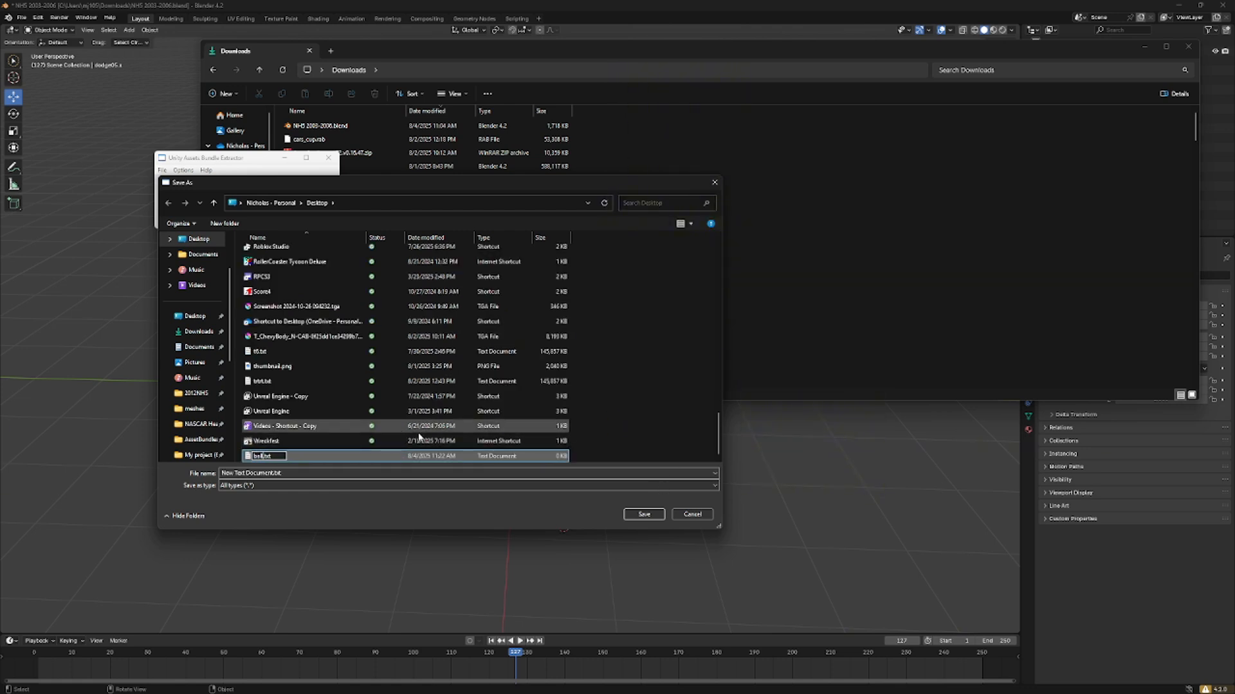
{"action": "left_click", "coordinate": [622, 435]}
Save the unpacked bundle over balls.txt on the Desktop, confirming the overwrite.
{"action": "scroll", "coordinate": [464, 442], "scroll_direction": "up", "scroll_amount": 10}
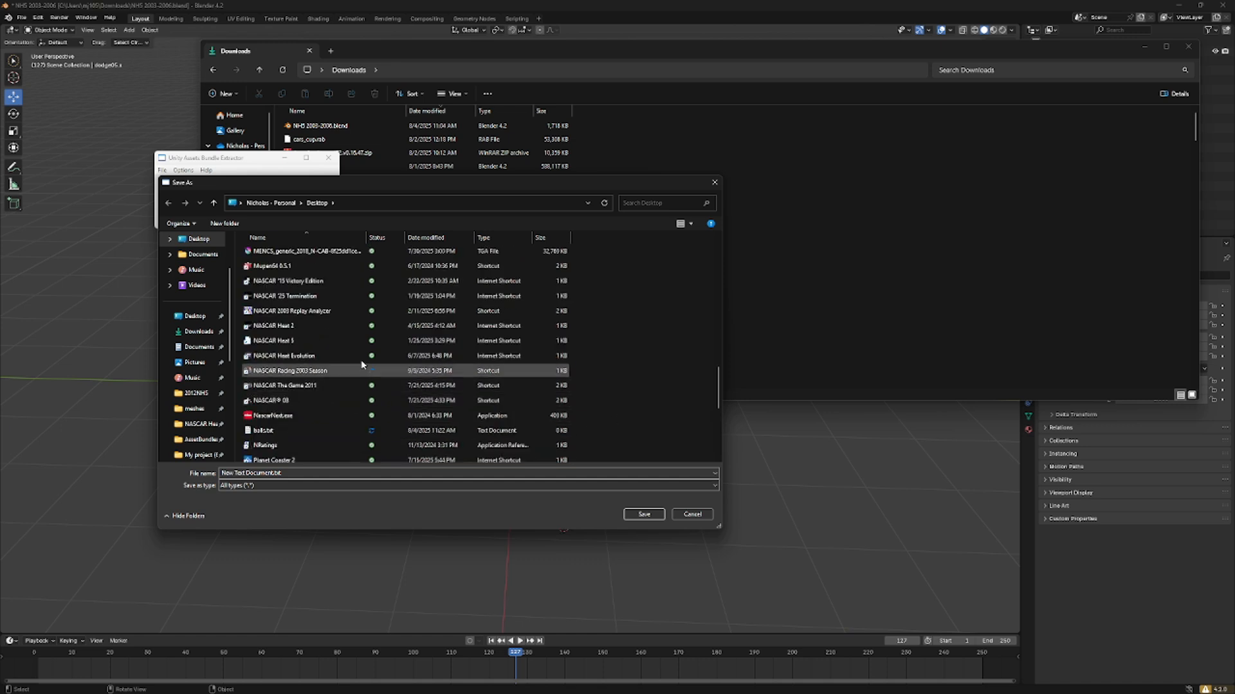
{"action": "scroll", "coordinate": [308, 350], "scroll_direction": "up", "scroll_amount": 8}
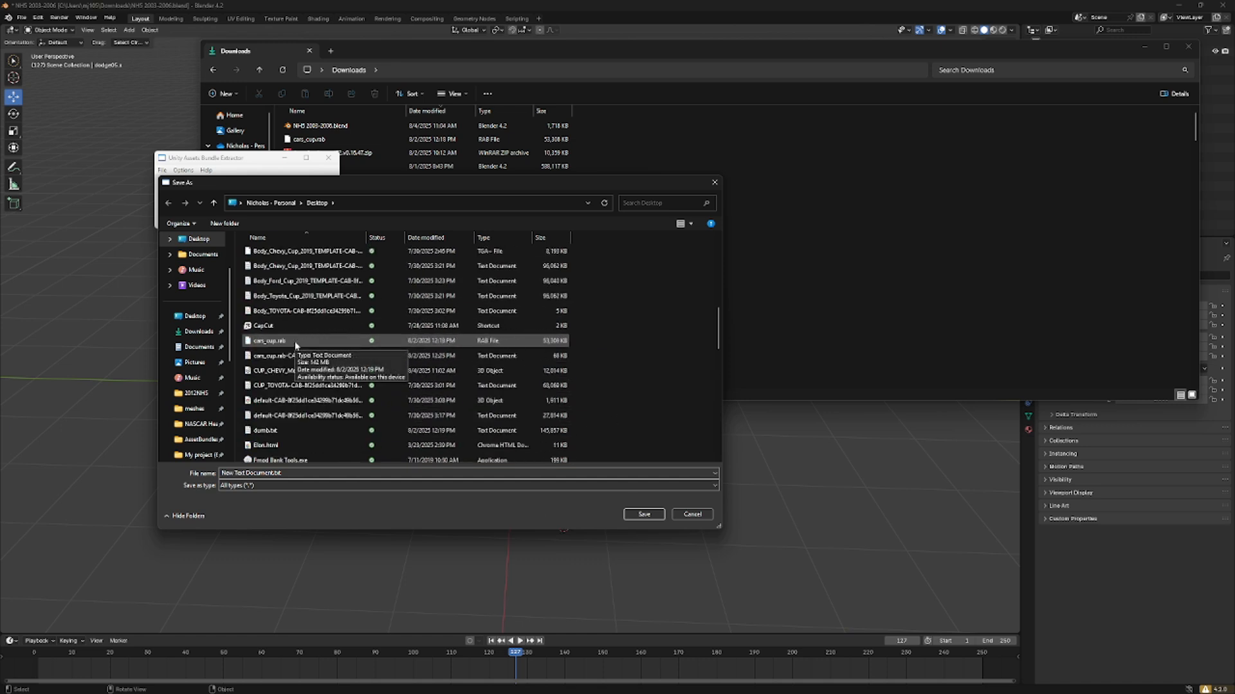
{"action": "scroll", "coordinate": [283, 341], "scroll_direction": "up", "scroll_amount": 1}
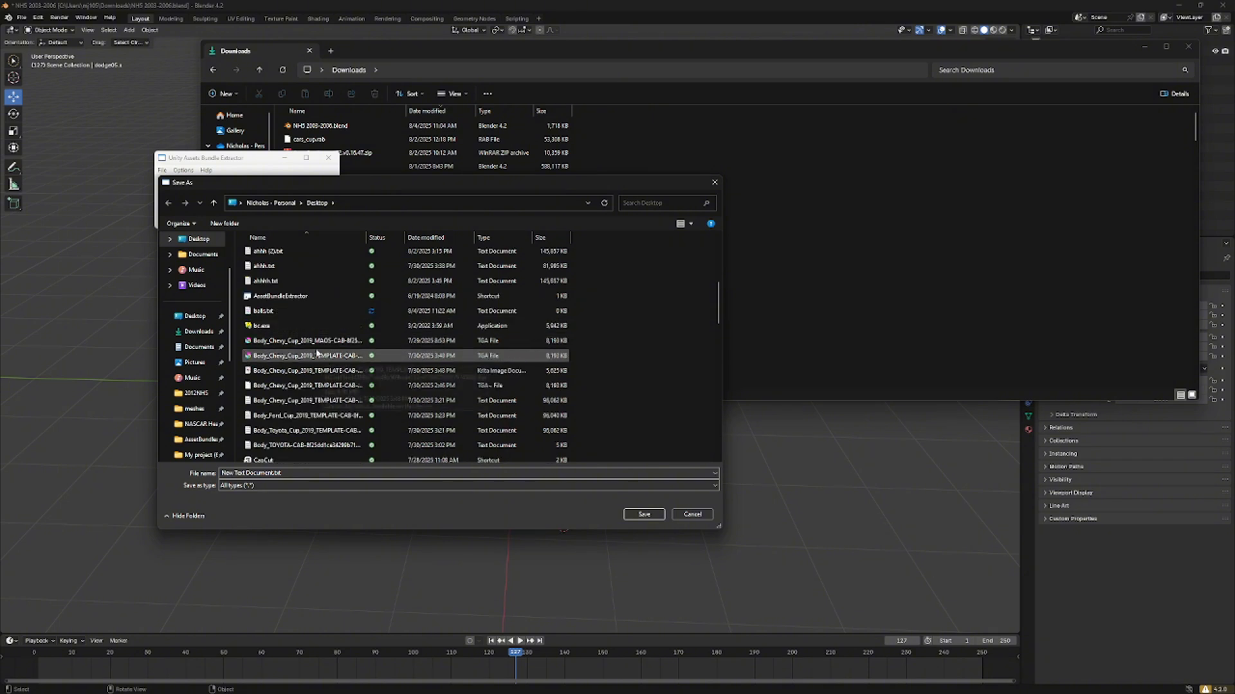
{"action": "double_click", "coordinate": [281, 309]}
{"action": "left_click", "coordinate": [646, 355]}
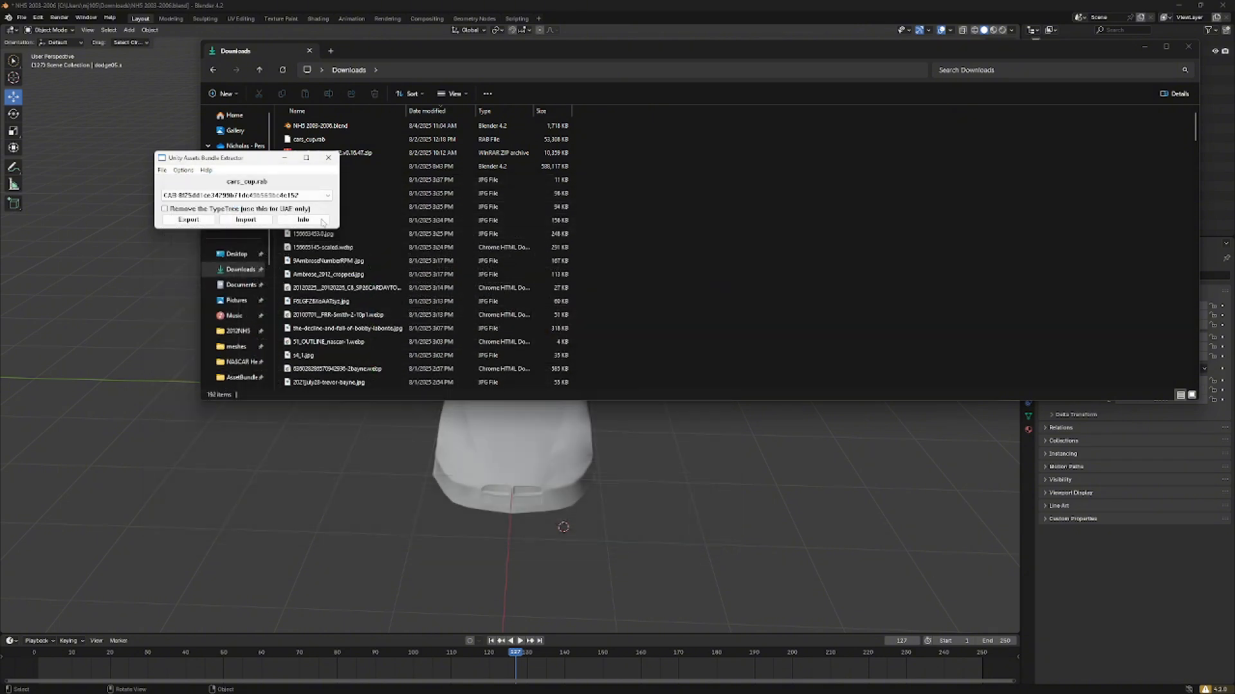
Open the bundle's asset list, widen the Name column and select the CUP_CHEVY_Mesh_Body_LOD0 mesh.
{"action": "left_click", "coordinate": [304, 220]}
{"action": "left_click", "coordinate": [324, 222]}
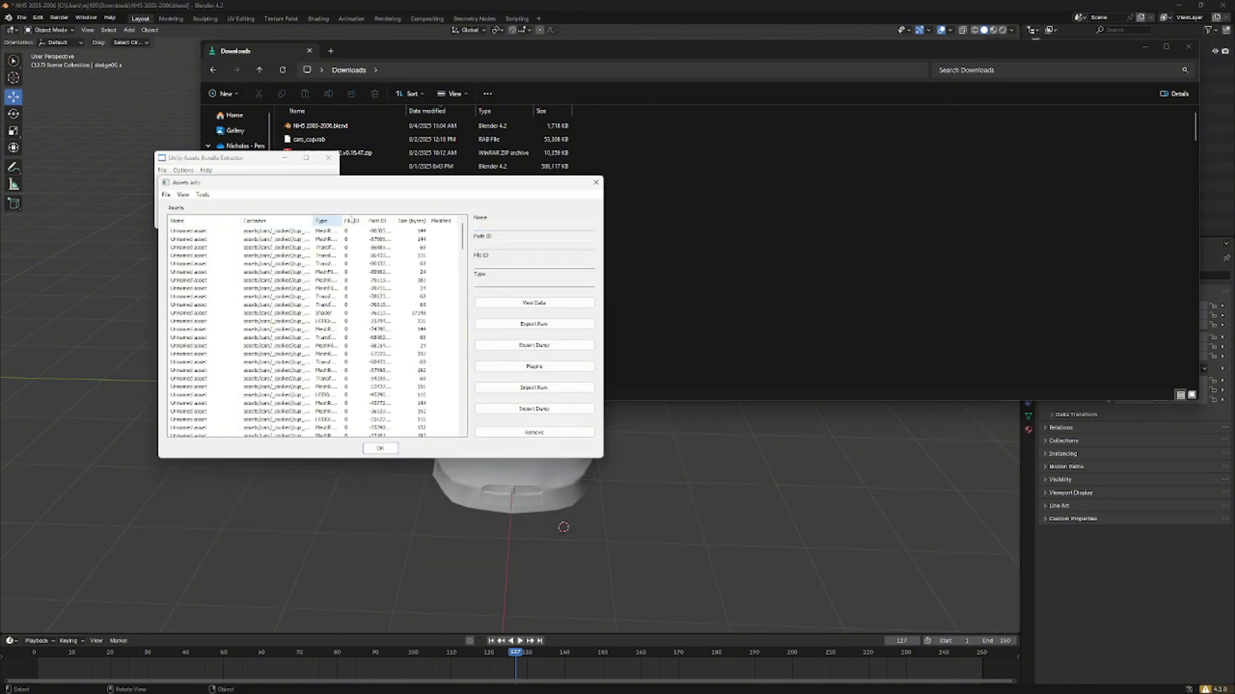
{"action": "scroll", "coordinate": [330, 230], "scroll_direction": "down", "scroll_amount": 10}
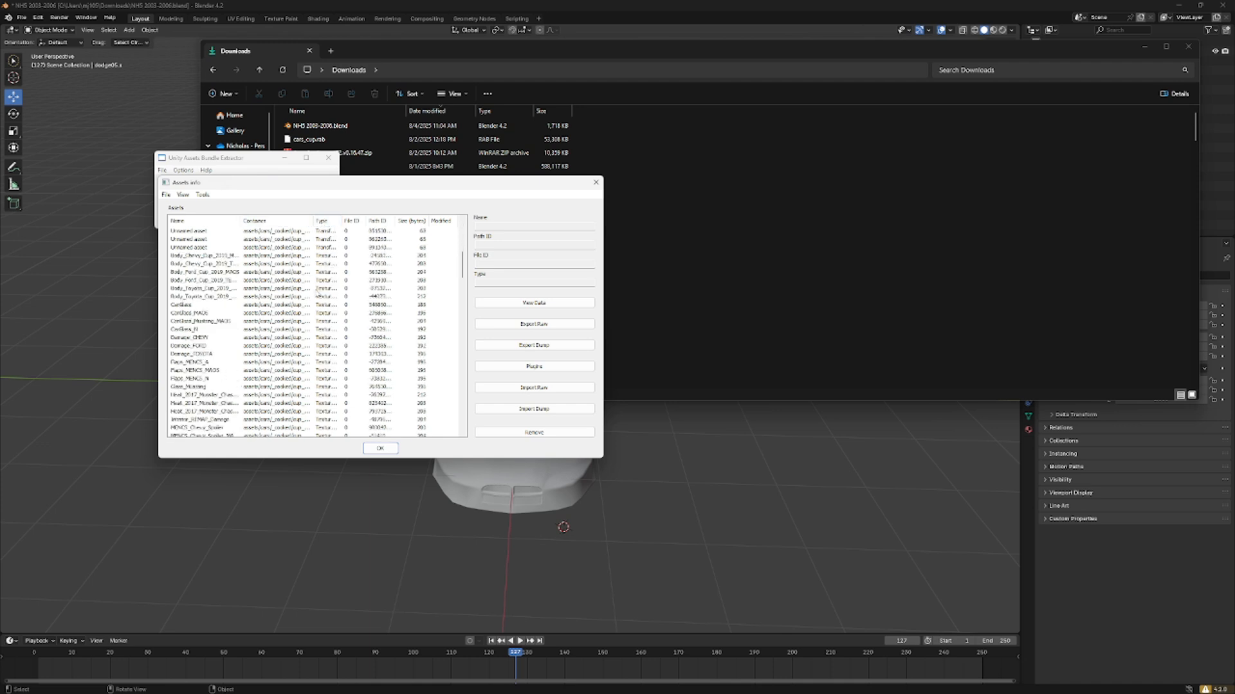
{"action": "scroll", "coordinate": [224, 282], "scroll_direction": "down", "scroll_amount": 3}
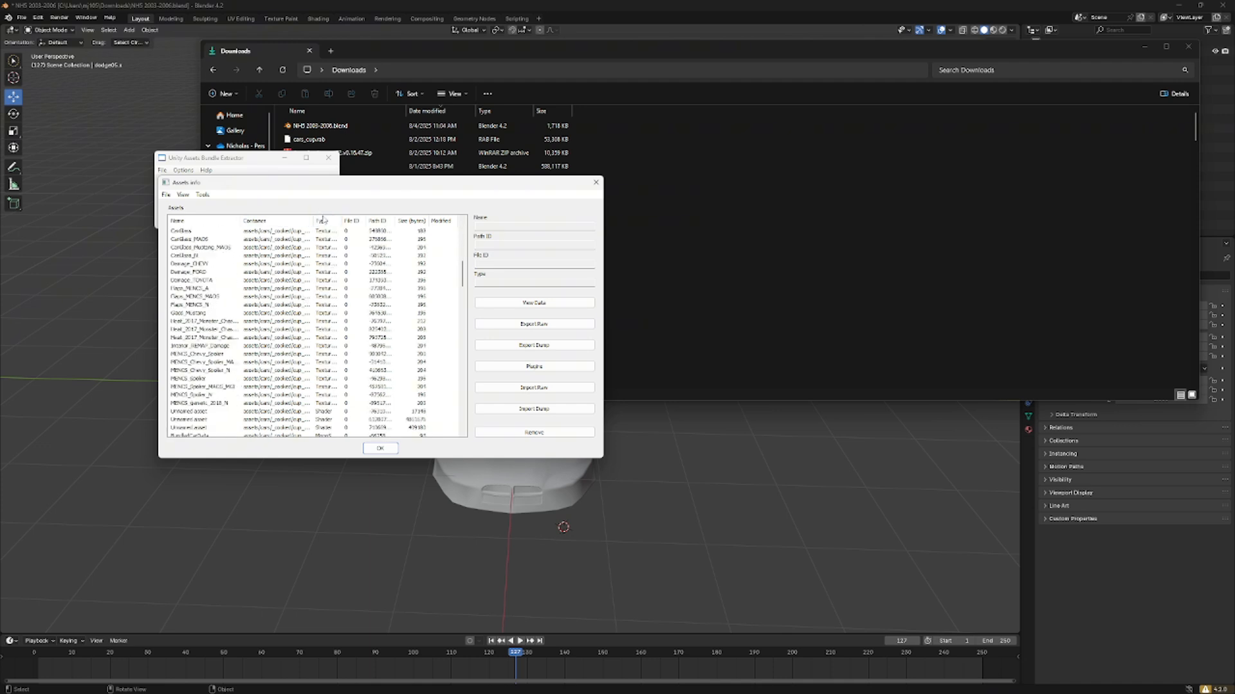
{"action": "scroll", "coordinate": [348, 309], "scroll_direction": "down", "scroll_amount": 10}
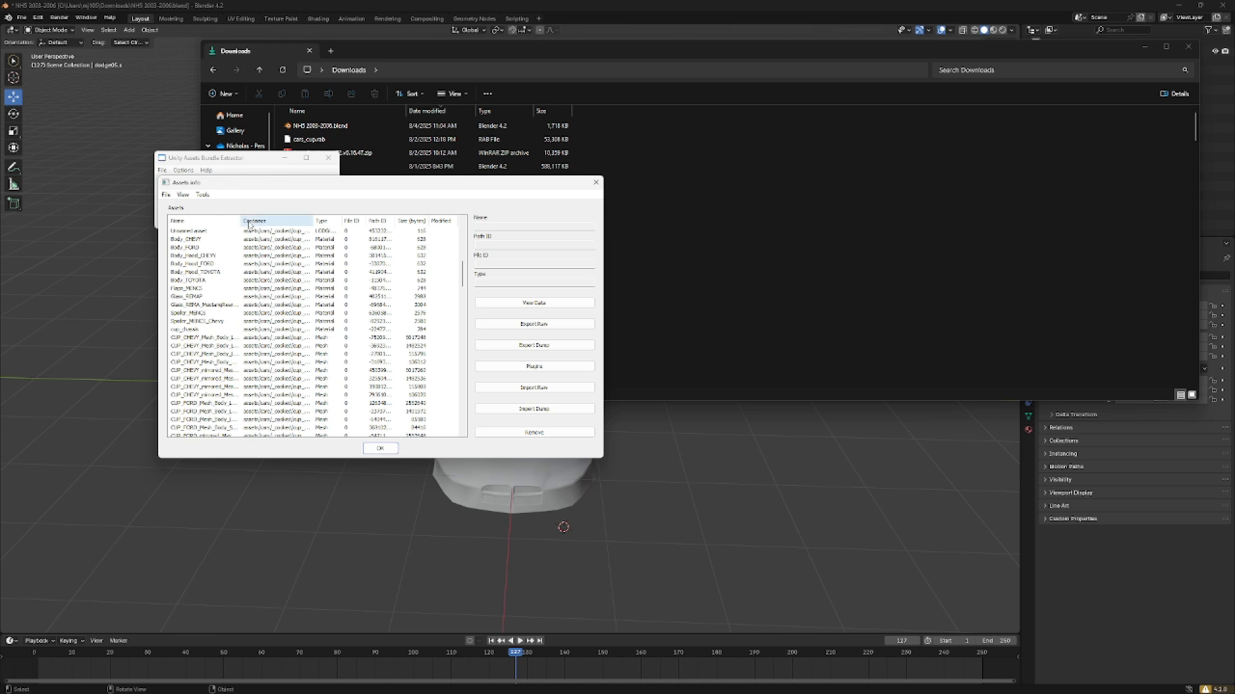
{"action": "left_click_drag", "start_coordinate": [240, 221], "coordinate": [365, 221]}
{"action": "left_click", "coordinate": [197, 337]}
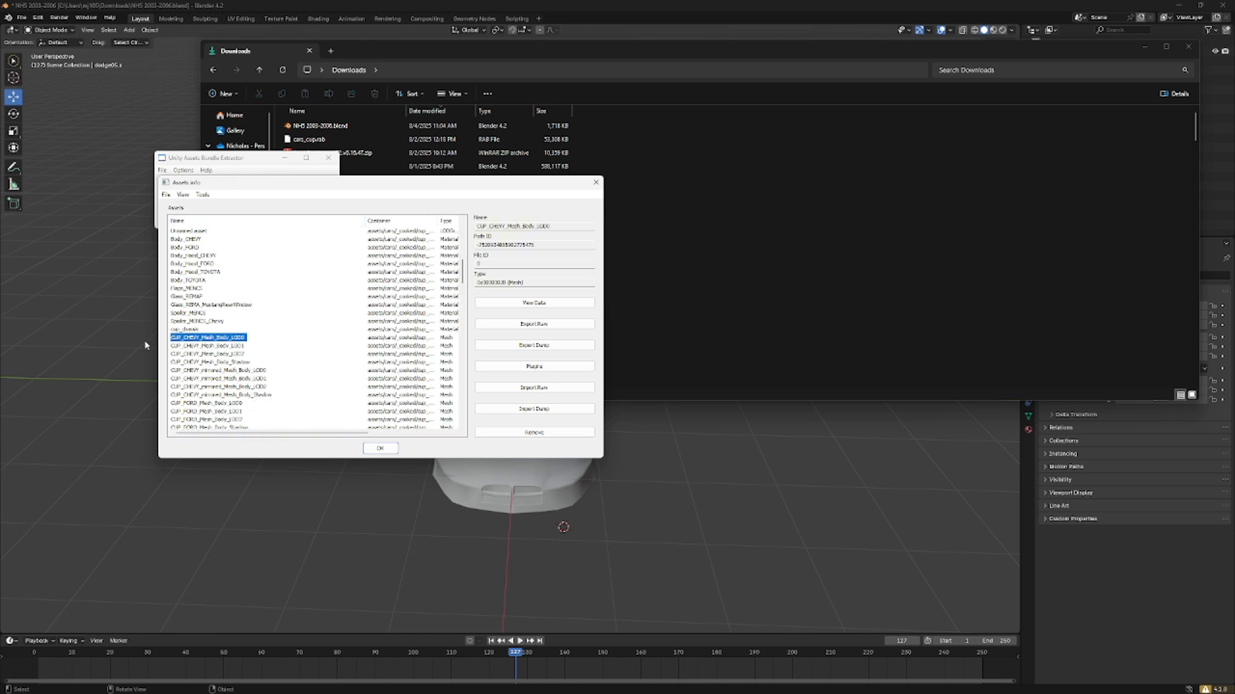
Compare the Chevy body LOD meshes, reselect CUP_CHEVY_Mesh_Body_LOD0 and export it with the Export to .obj plugin.
{"action": "left_click", "coordinate": [239, 347]}
{"action": "key", "text": "Up"}
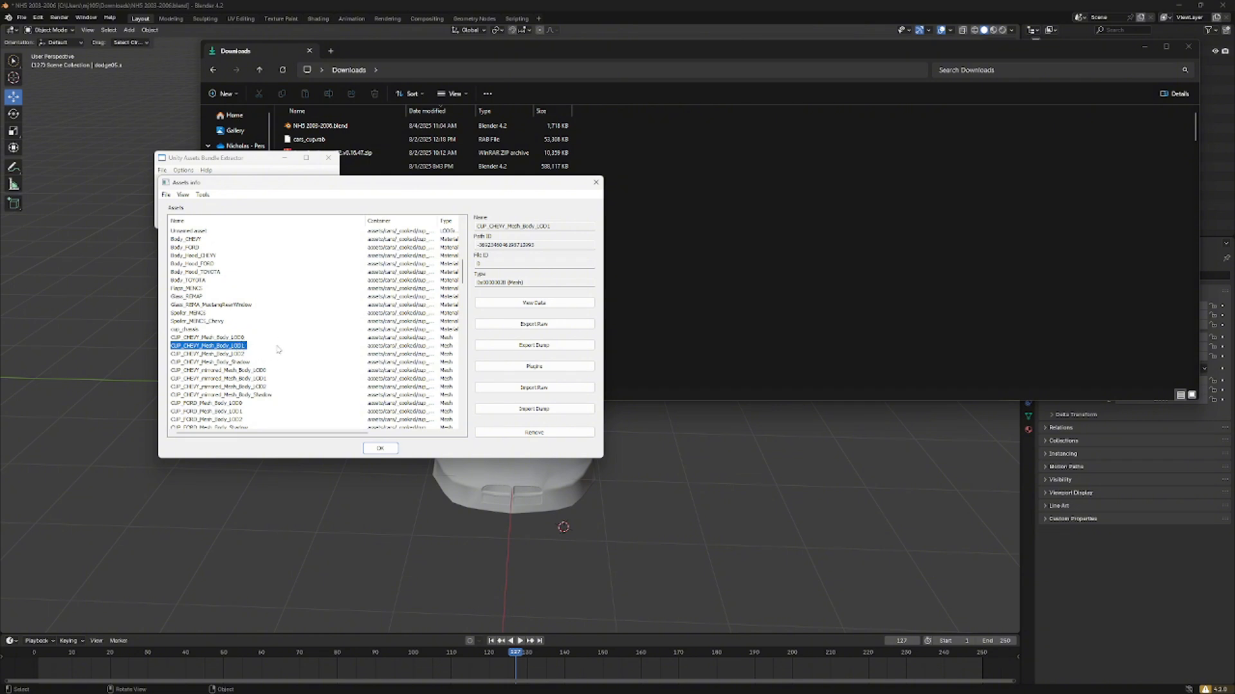
{"action": "left_click", "coordinate": [253, 355]}
{"action": "left_click_drag", "start_coordinate": [203, 353], "coordinate": [220, 340]}
{"action": "left_click", "coordinate": [221, 340]}
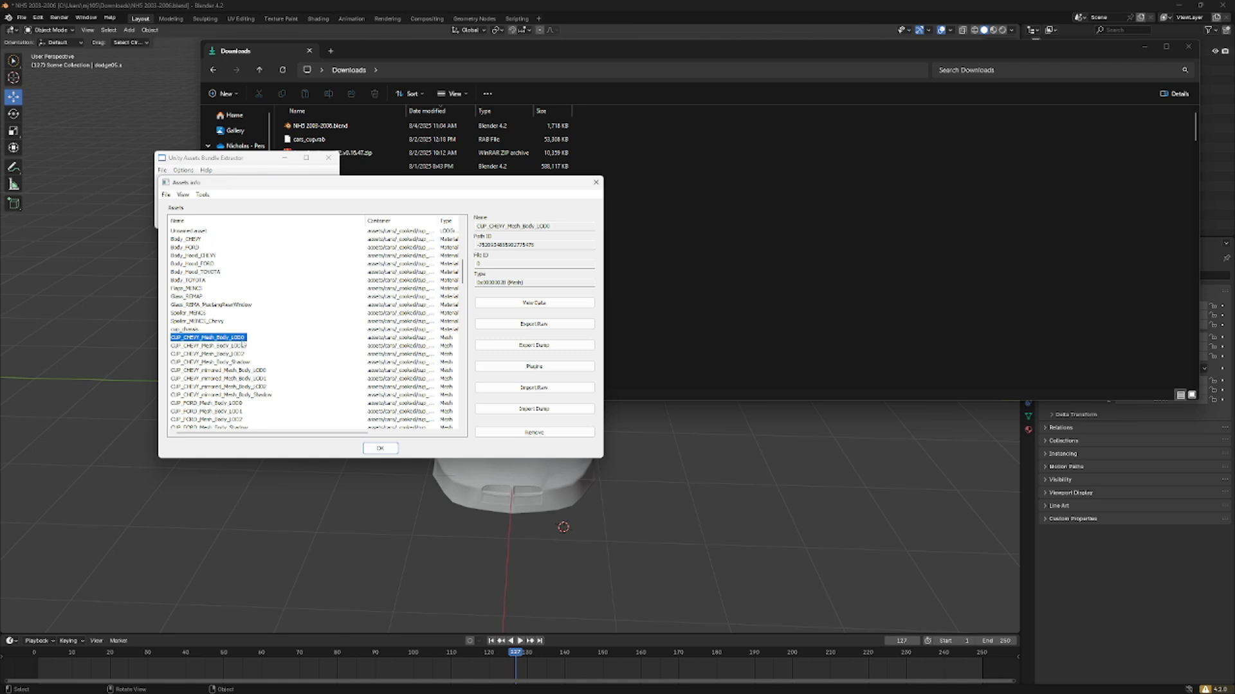
{"action": "left_click", "coordinate": [491, 364]}
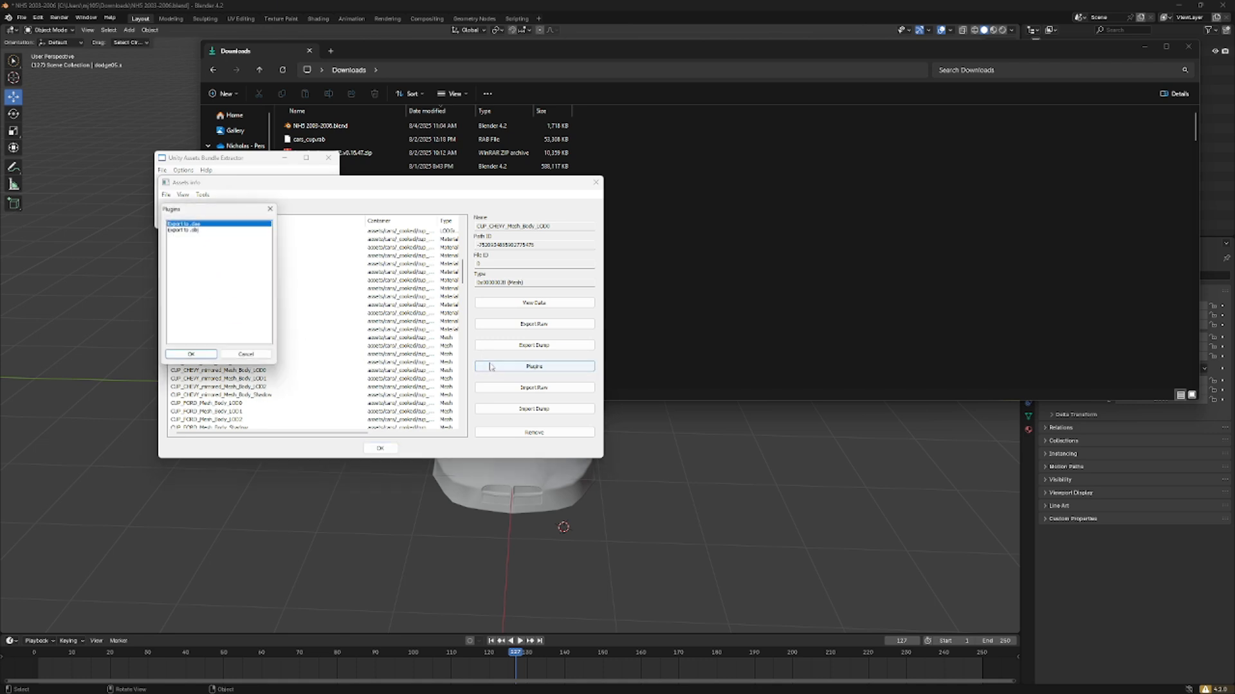
{"action": "left_click", "coordinate": [217, 229]}
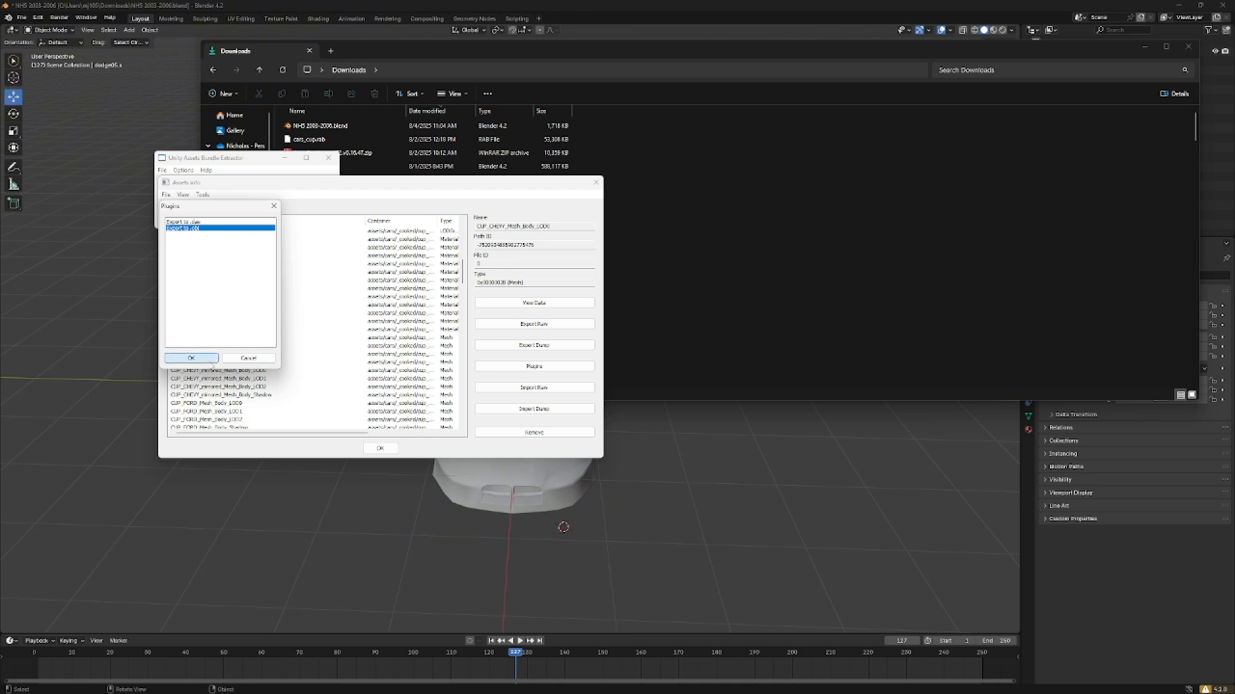
Bring up File Explorer over Blender and browse the Desktop folder for the exported Chevy mesh.
{"action": "left_click", "coordinate": [763, 481]}
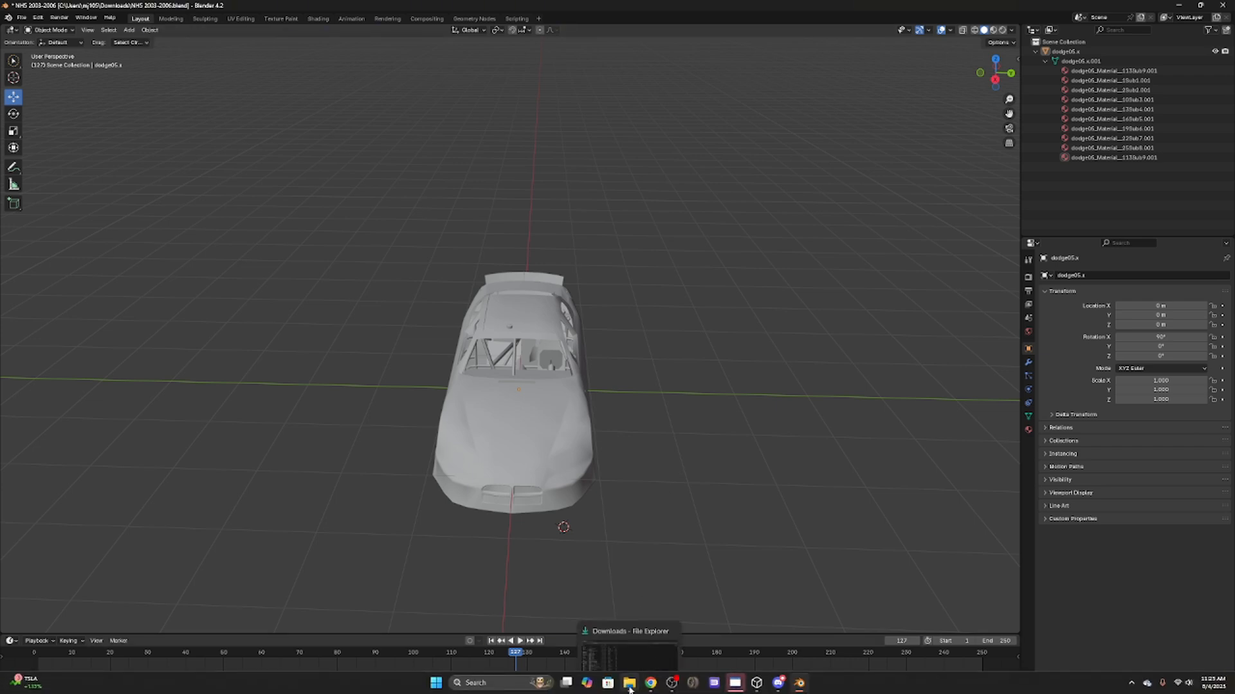
{"action": "left_click", "coordinate": [590, 669]}
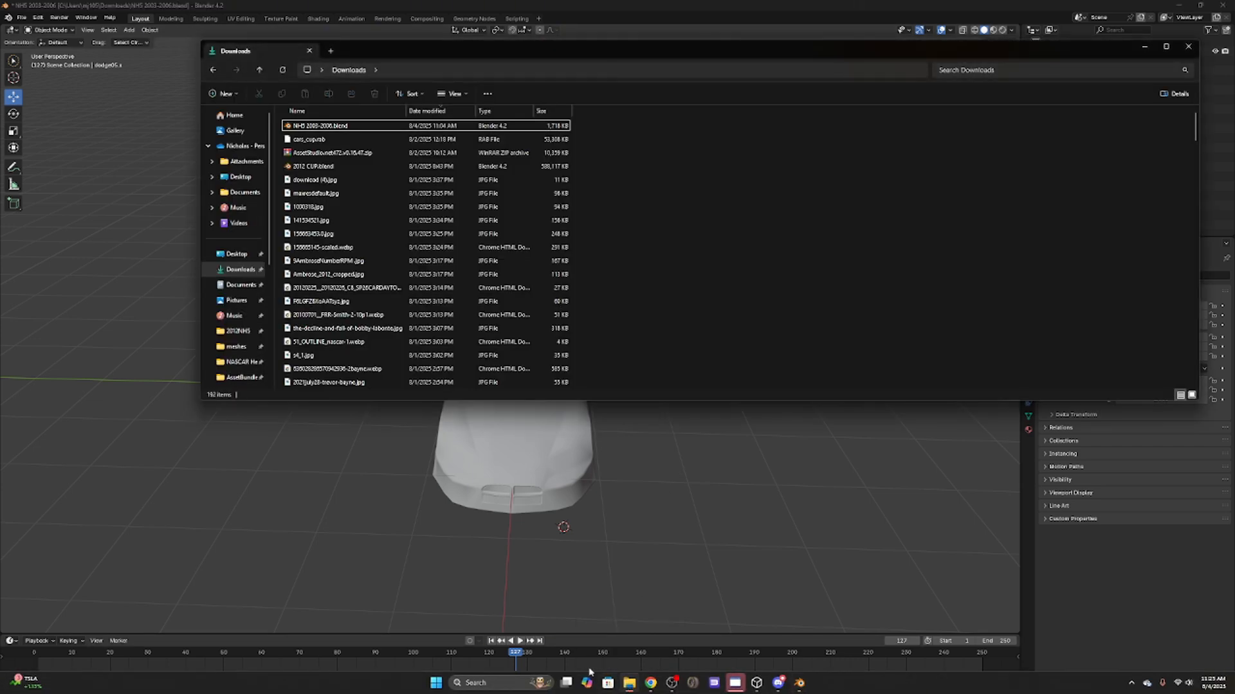
{"action": "left_click", "coordinate": [236, 255]}
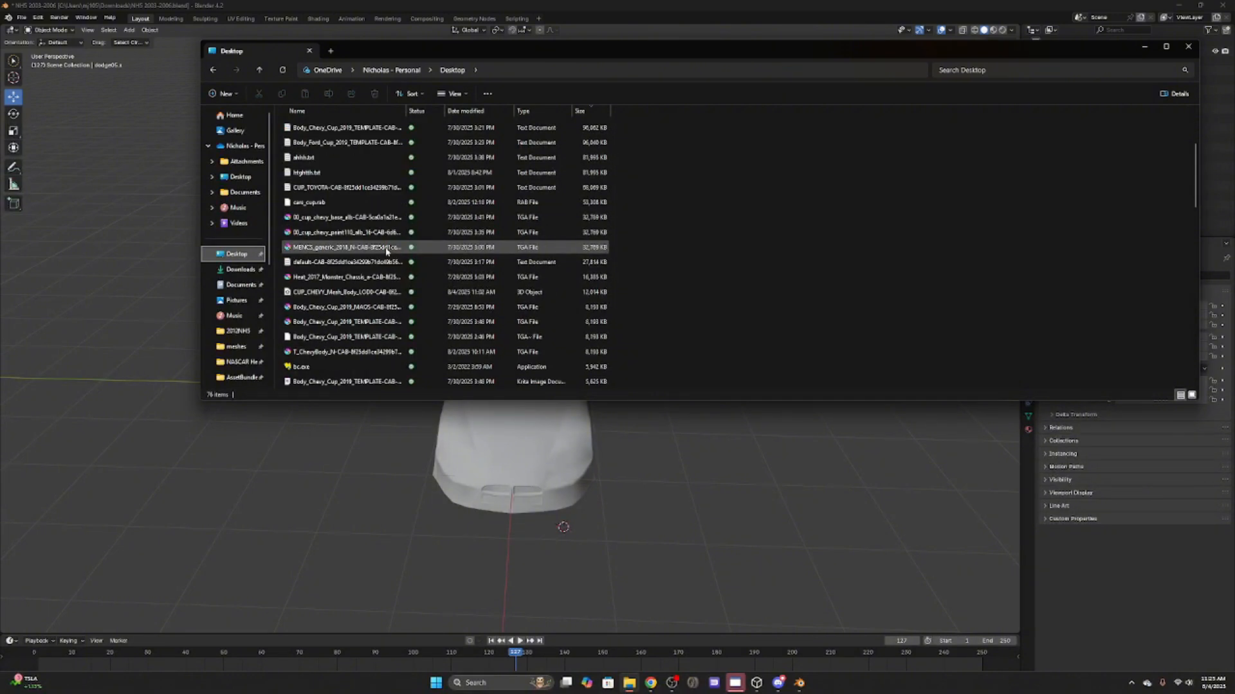
{"action": "scroll", "coordinate": [370, 257], "scroll_direction": "down", "scroll_amount": 2}
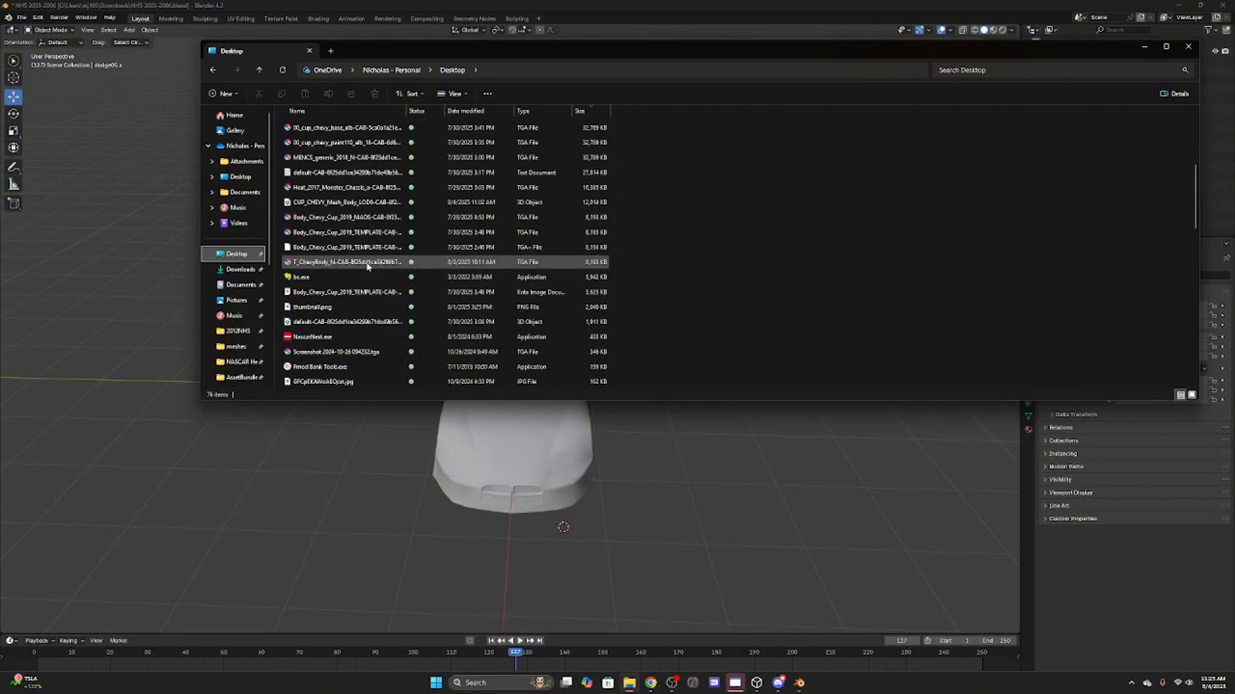
Import the default-CAB OBJ file from the Desktop into the Blender scene and delete the imported car.
{"action": "left_click", "coordinate": [361, 322]}
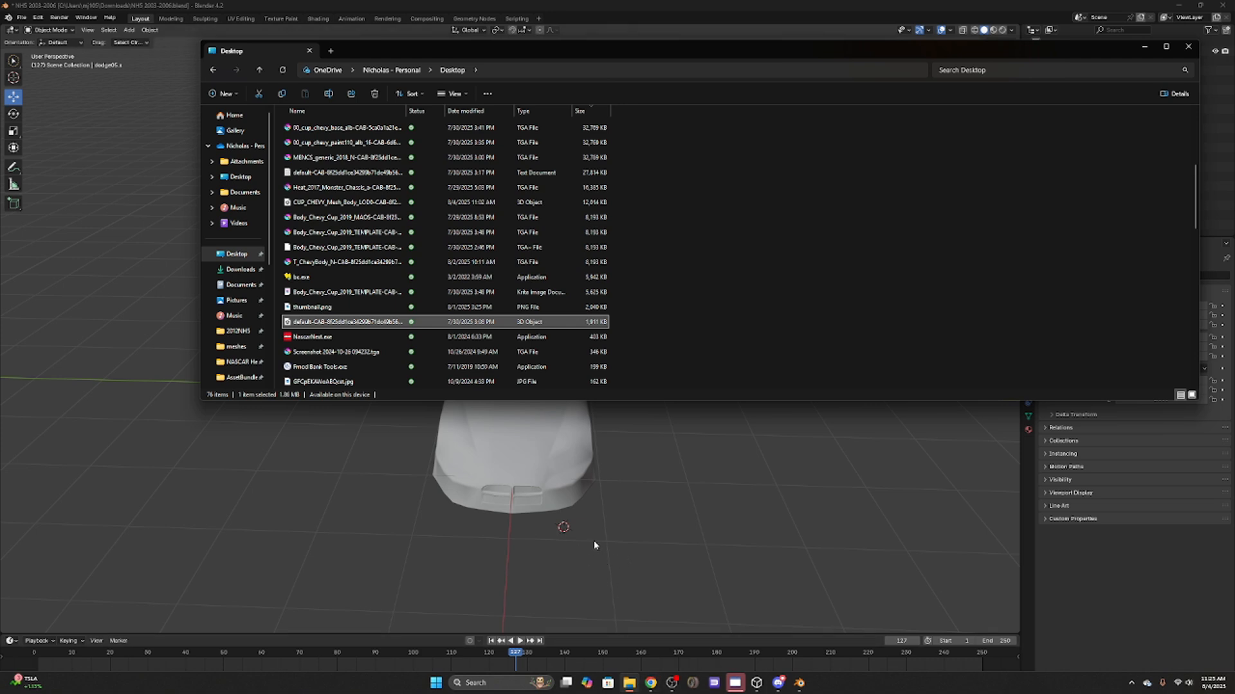
{"action": "left_click_drag", "start_coordinate": [386, 323], "coordinate": [617, 496]}
{"action": "left_click", "coordinate": [612, 639]}
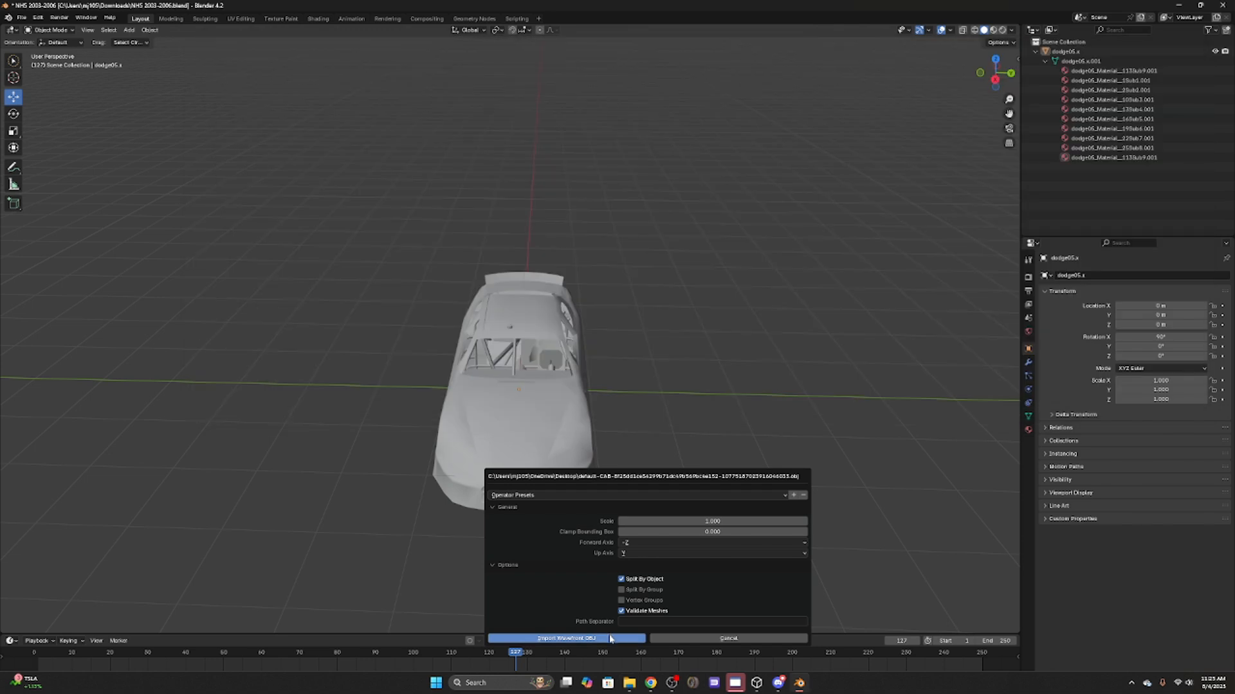
{"action": "mouse_move", "coordinate": [626, 540]}
{"action": "left_mouse_down"}
{"action": "mouse_move", "coordinate": [565, 535]}
{"action": "mouse_move", "coordinate": [666, 542]}
{"action": "mouse_move", "coordinate": [652, 541]}
{"action": "left_mouse_up"}
{"action": "left_click", "coordinate": [575, 452]}
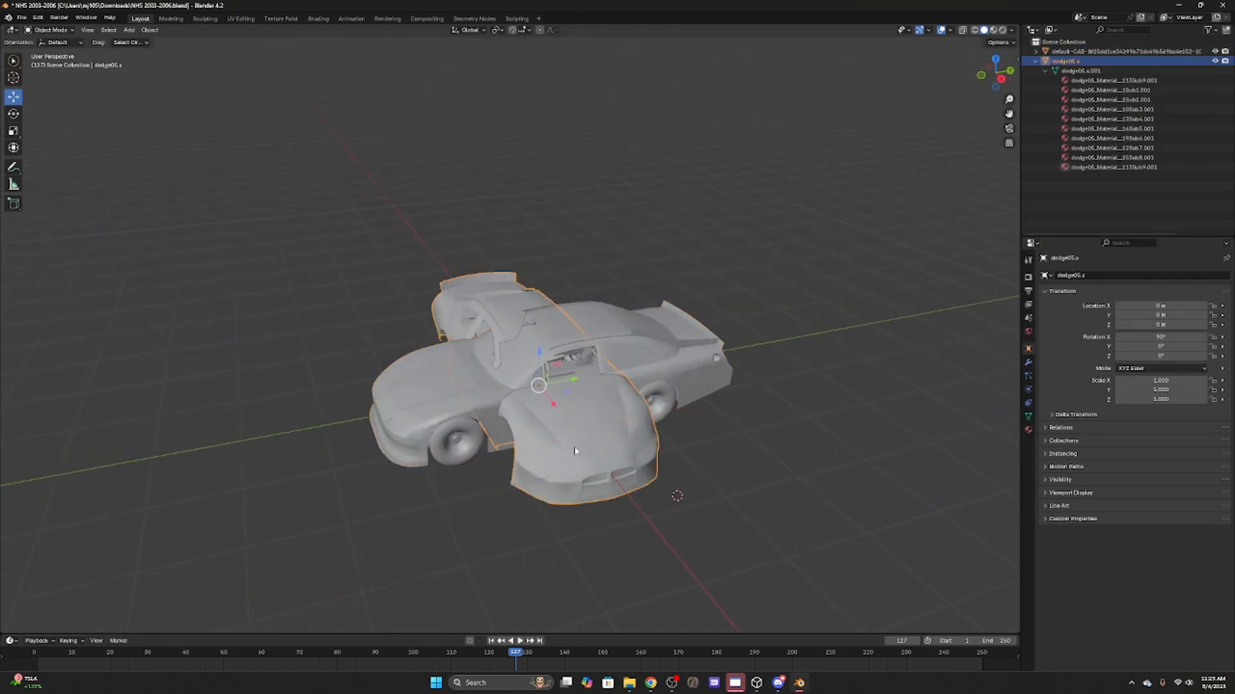
{"action": "left_click", "coordinate": [658, 384]}
{"action": "key", "text": "Delete"}
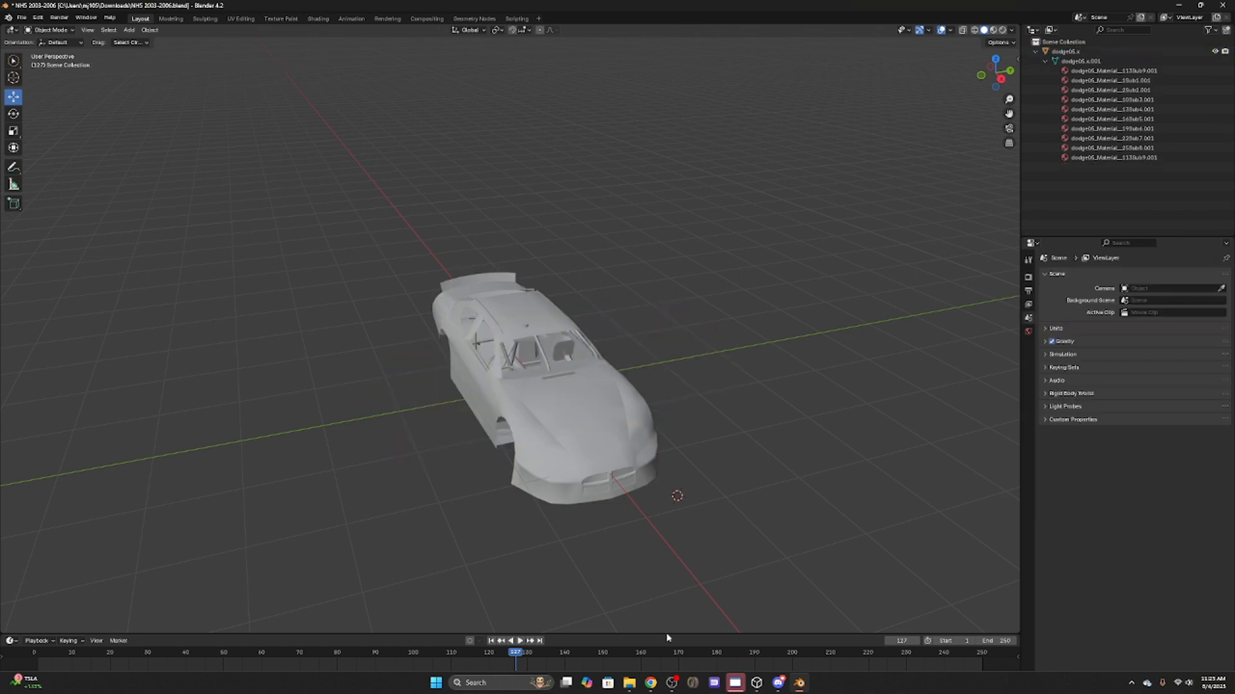
Locate the CUP_CHEVY_Mesh_Body_LOD0 OBJ on the Desktop and preview it in 3D Viewer.
{"action": "left_click", "coordinate": [630, 683]}
{"action": "scroll", "coordinate": [422, 353], "scroll_direction": "down", "scroll_amount": 4}
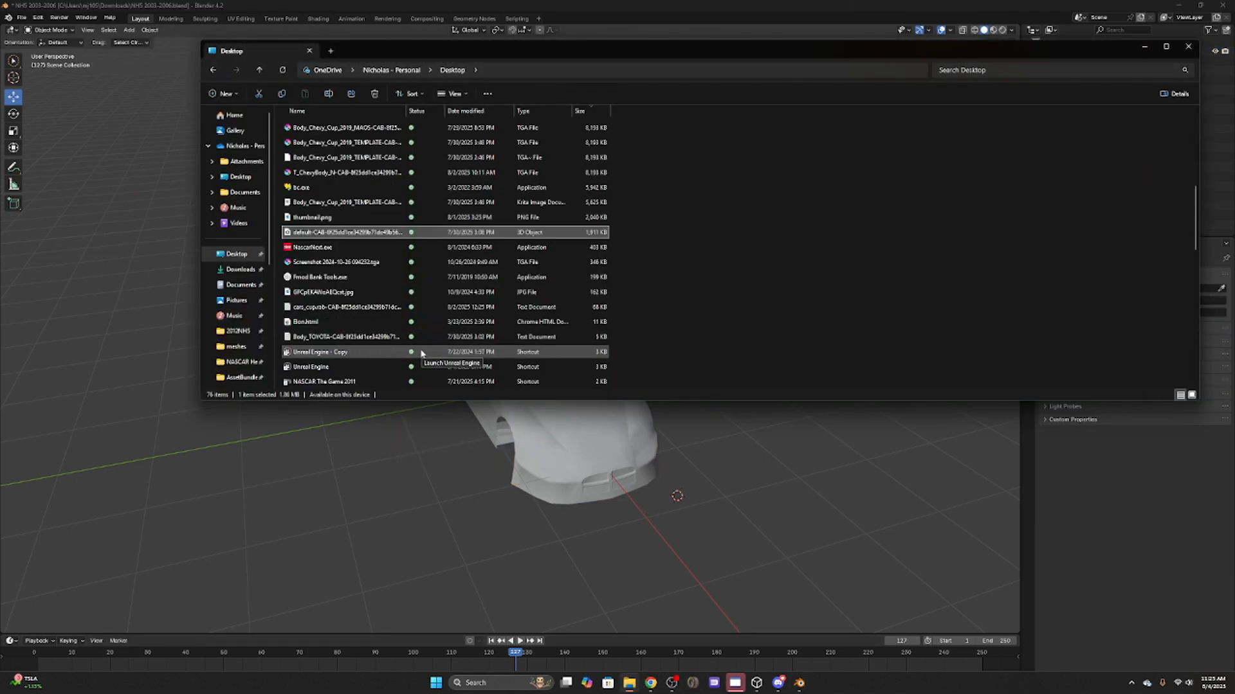
{"action": "scroll", "coordinate": [421, 352], "scroll_direction": "down", "scroll_amount": 5}
{"action": "scroll", "coordinate": [412, 360], "scroll_direction": "up", "scroll_amount": 5}
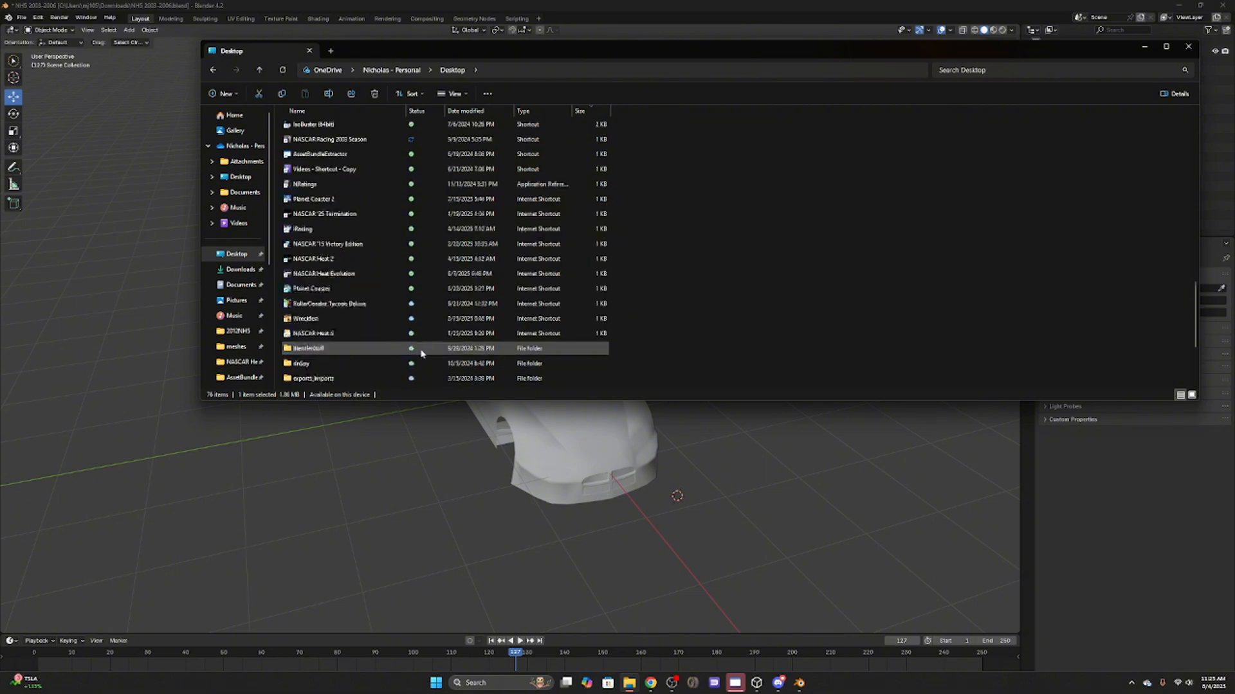
{"action": "scroll", "coordinate": [409, 363], "scroll_direction": "up", "scroll_amount": 3}
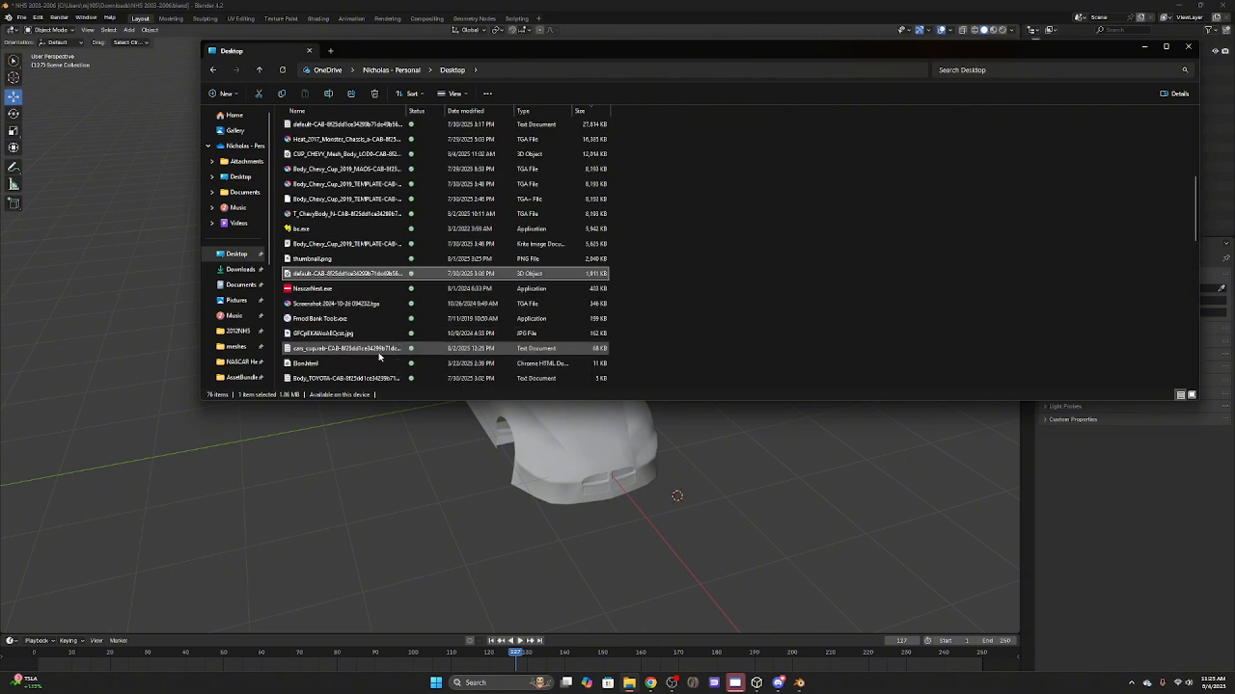
{"action": "scroll", "coordinate": [371, 335], "scroll_direction": "up", "scroll_amount": 2}
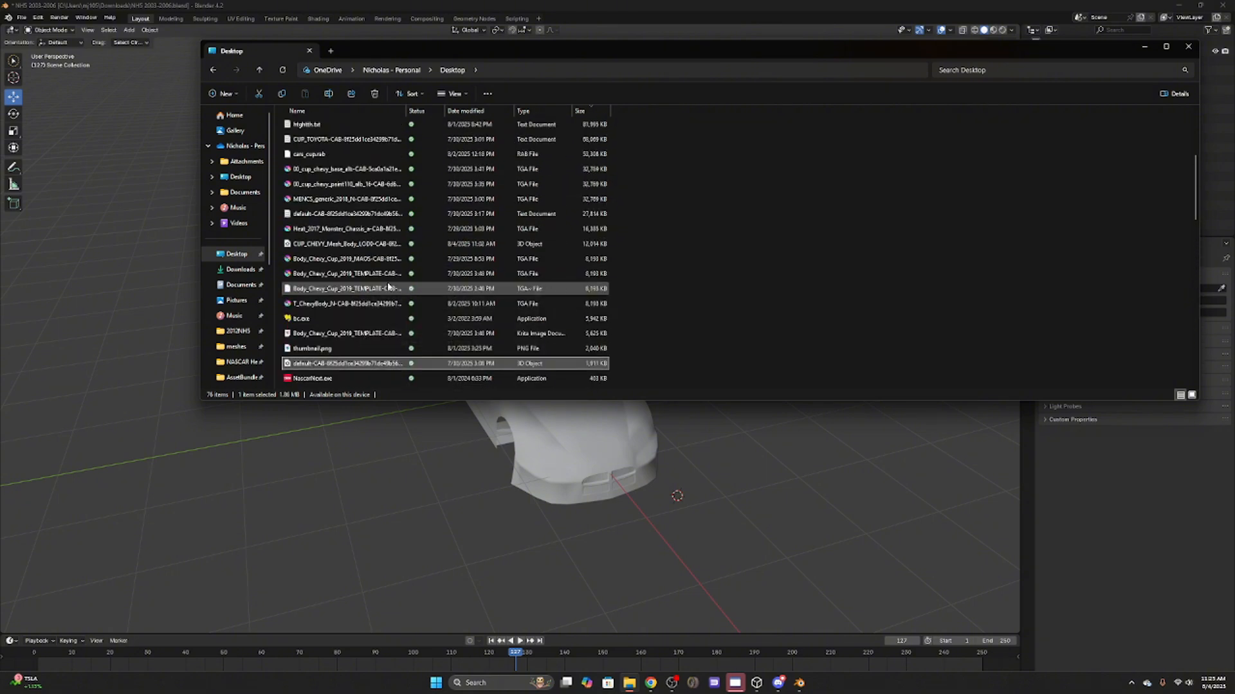
{"action": "double_click", "coordinate": [347, 244]}
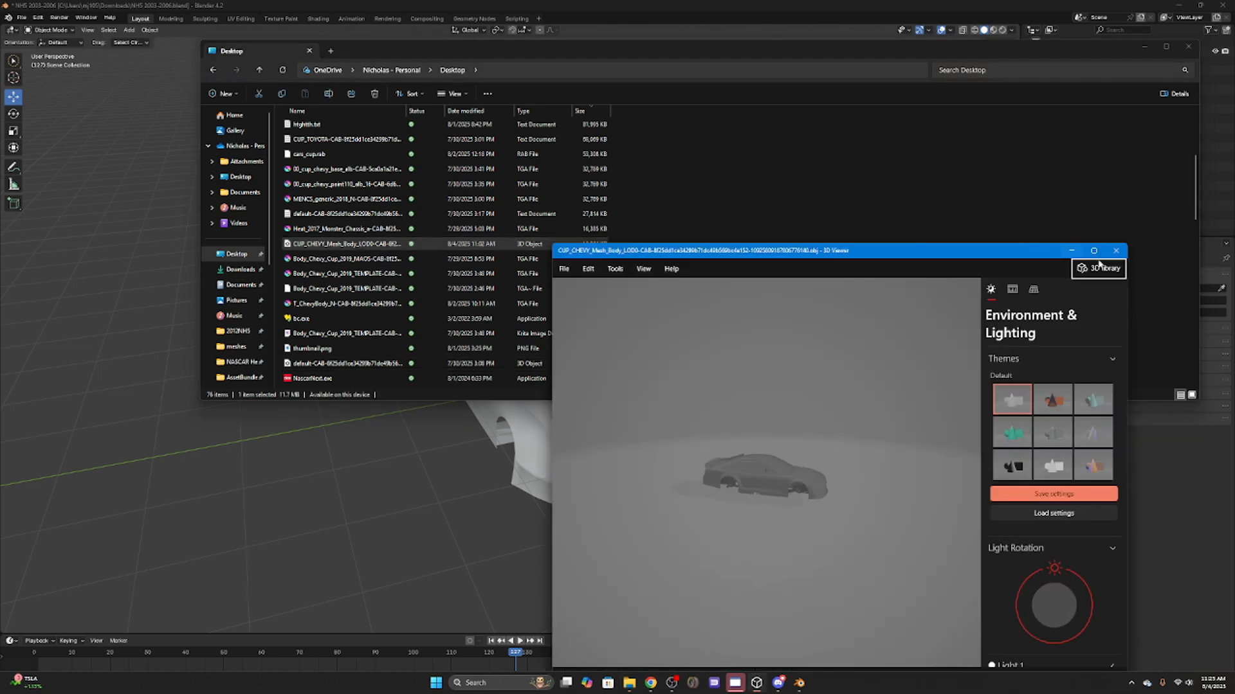
{"action": "left_click", "coordinate": [1116, 250]}
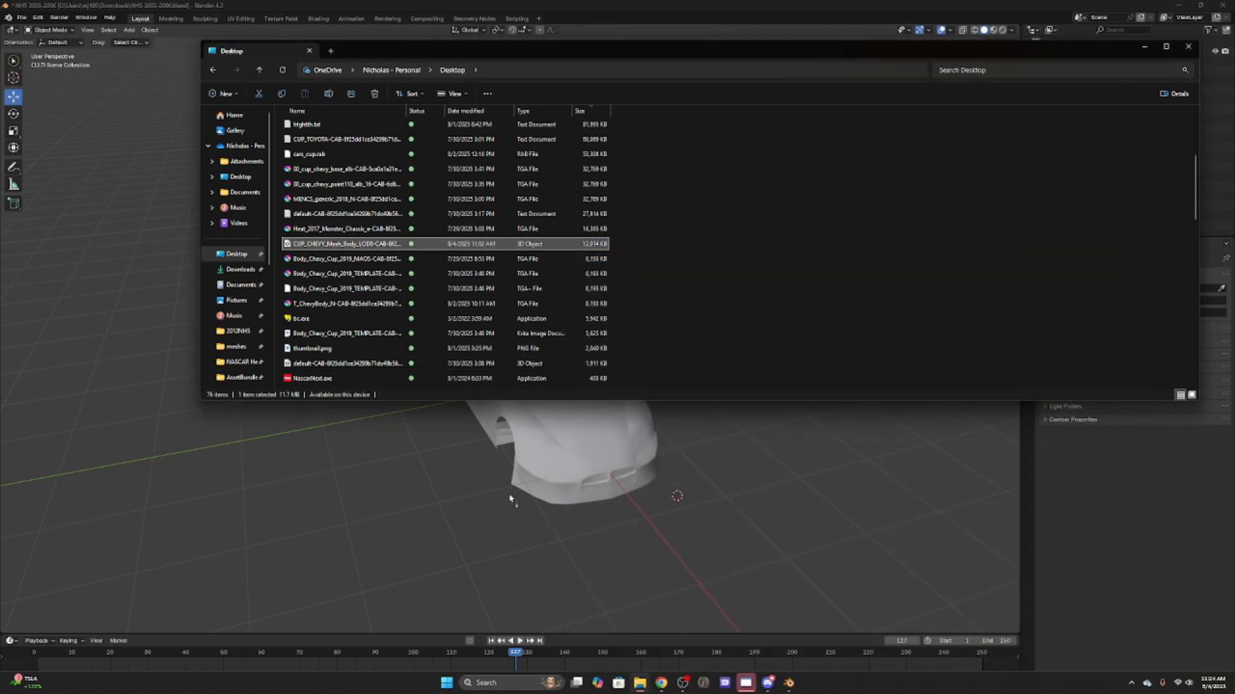
Import the CUP_CHEVY_Mesh_Body_LOD0 OBJ into the Blender scene and select the dodge05.x body.
{"action": "left_click_drag", "start_coordinate": [348, 243], "coordinate": [508, 494]}
{"action": "left_click", "coordinate": [490, 640]}
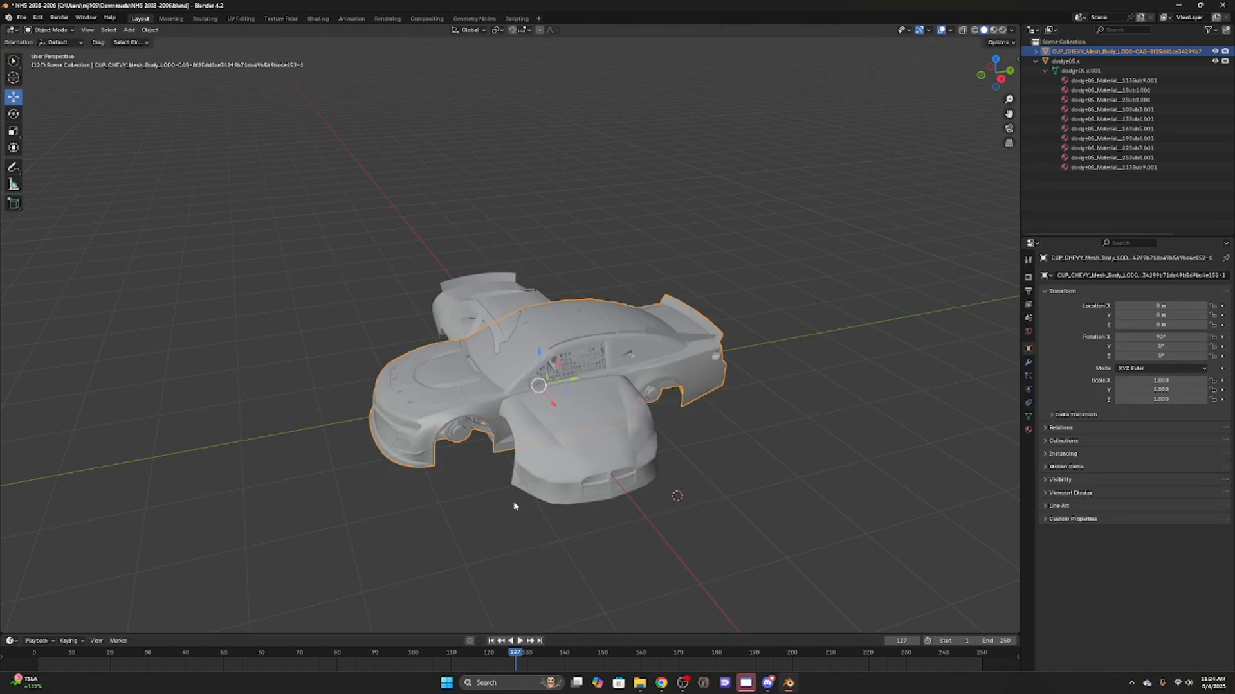
{"action": "left_click", "coordinate": [548, 455]}
{"action": "mouse_move", "coordinate": [544, 455]}
{"action": "left_mouse_down"}
{"action": "mouse_move", "coordinate": [634, 454]}
{"action": "mouse_move", "coordinate": [535, 472]}
{"action": "mouse_move", "coordinate": [472, 473]}
{"action": "mouse_move", "coordinate": [465, 461]}
{"action": "mouse_move", "coordinate": [503, 460]}
{"action": "left_mouse_up"}
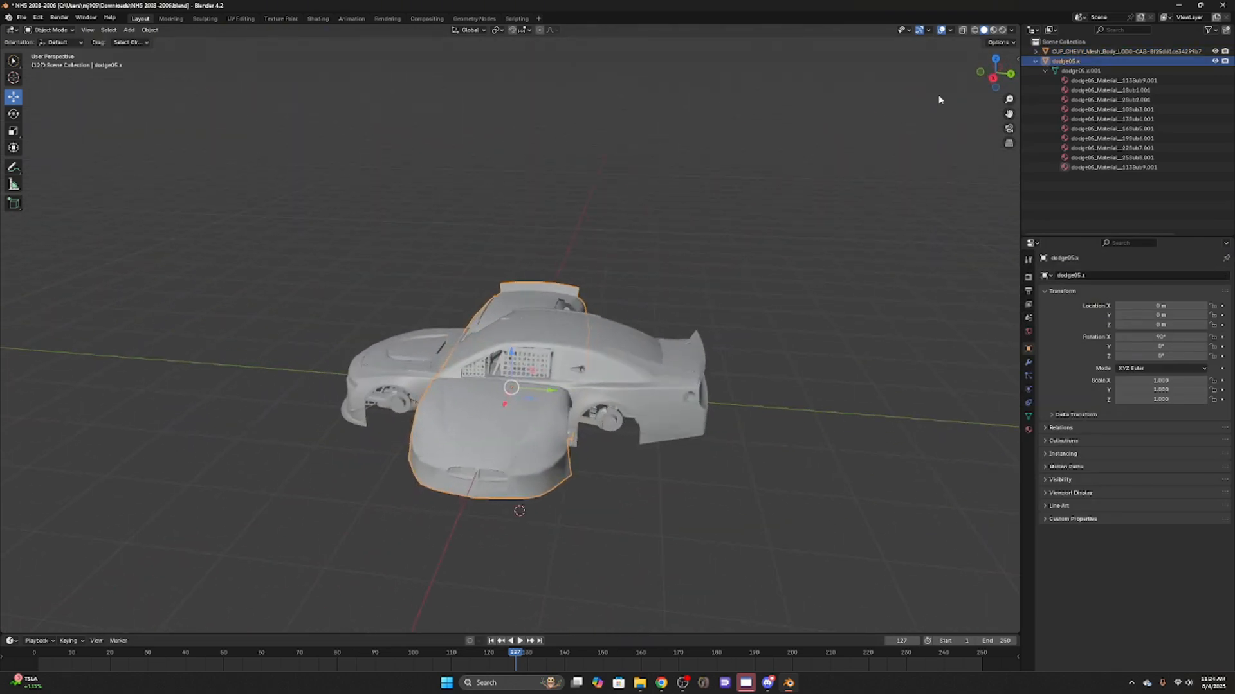
{"action": "left_click_drag", "start_coordinate": [886, 117], "coordinate": [938, 126]}
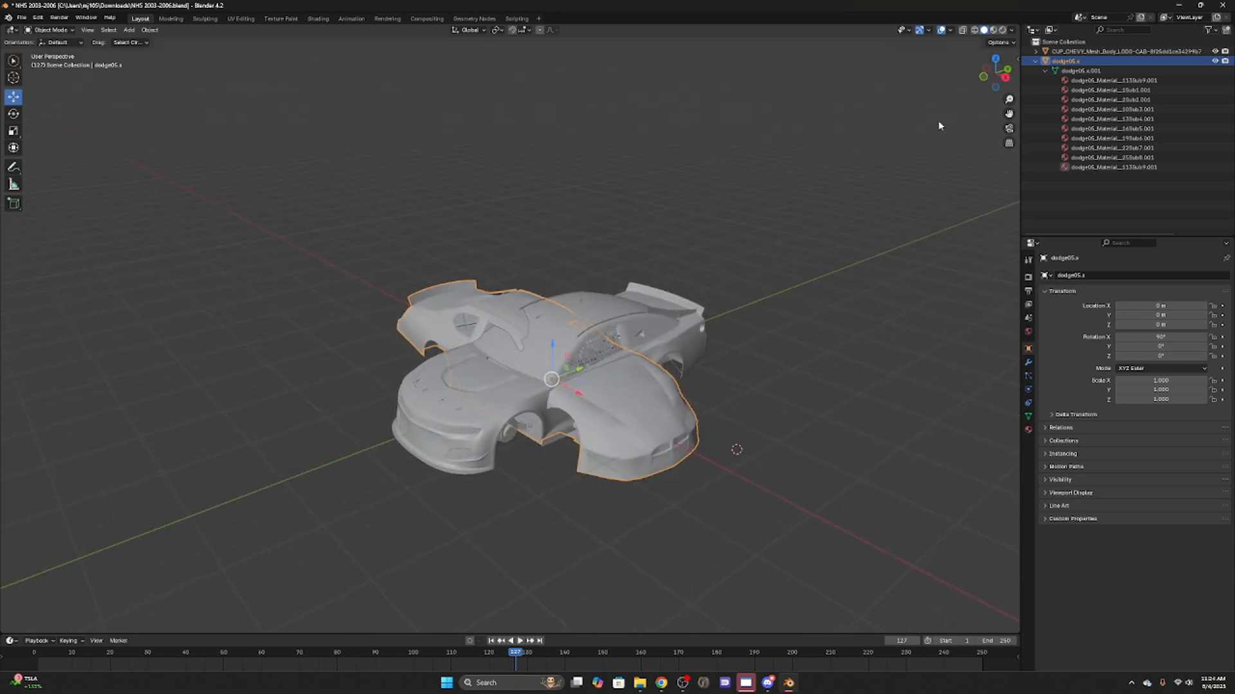
Try rotating the dodge05.x body freehand by about -90° around Z to line it up with the Chevy body.
{"action": "left_click", "coordinate": [13, 114]}
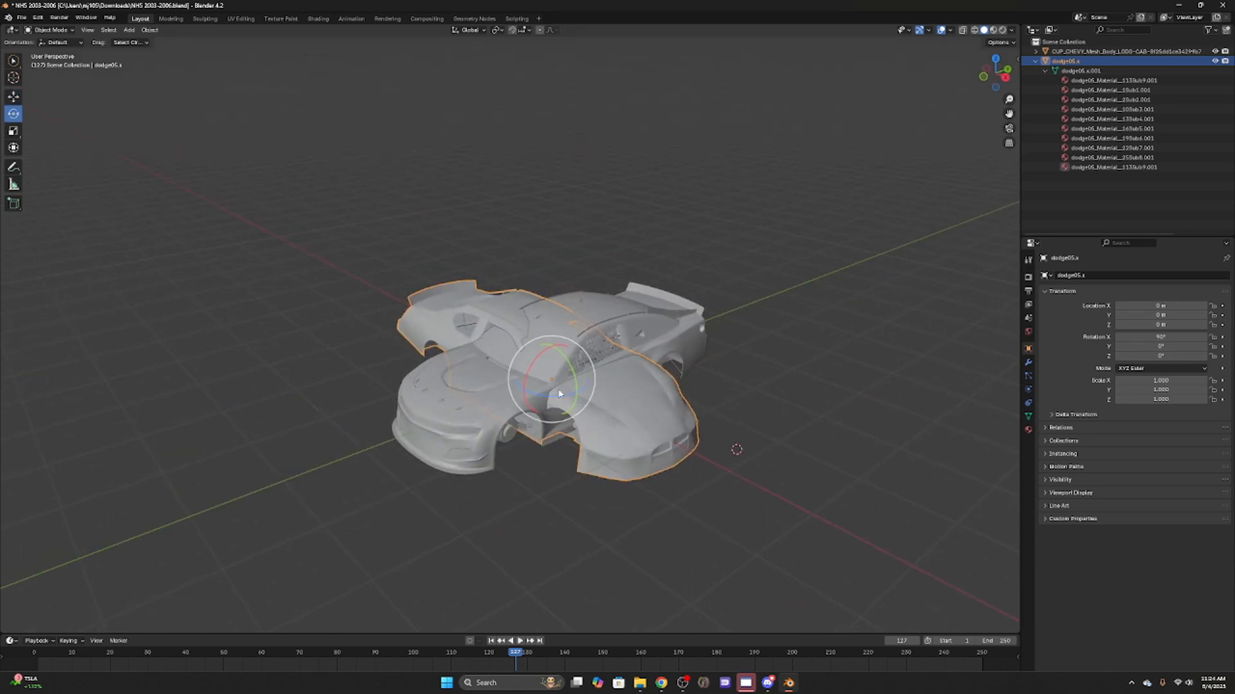
{"action": "left_click_drag", "start_coordinate": [558, 392], "coordinate": [398, 274]}
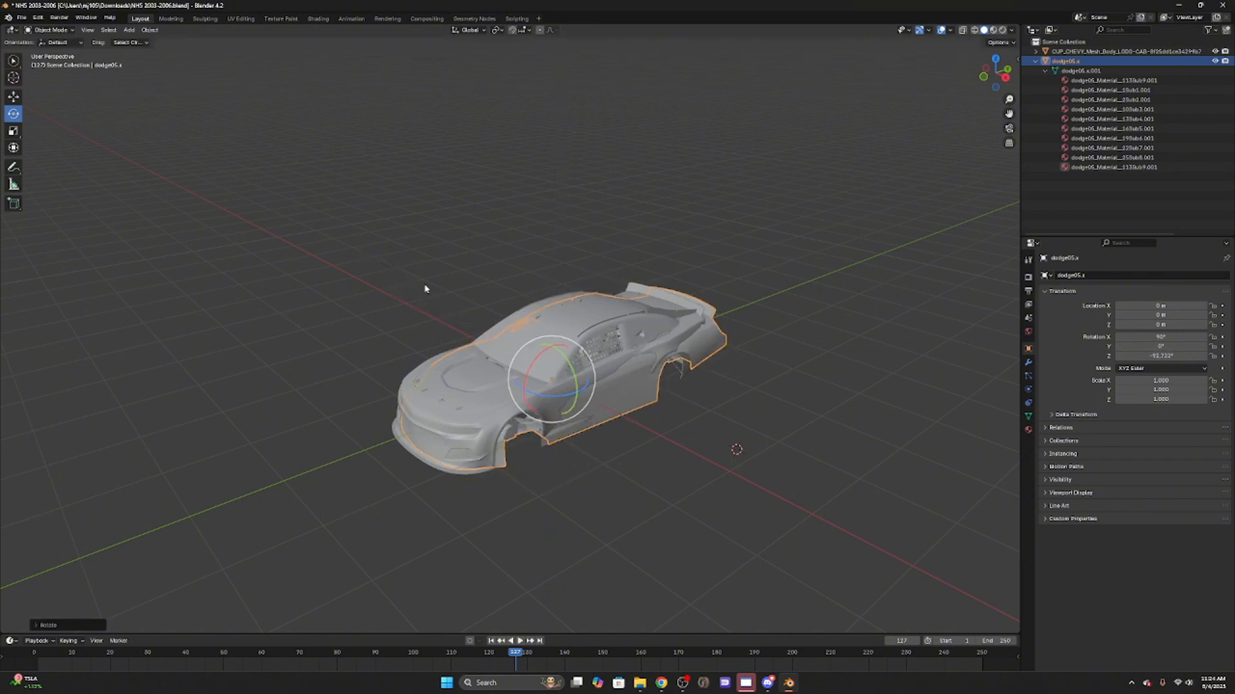
{"action": "left_click_drag", "start_coordinate": [625, 374], "coordinate": [672, 386]}
{"action": "left_click_drag", "start_coordinate": [568, 388], "coordinate": [573, 392]}
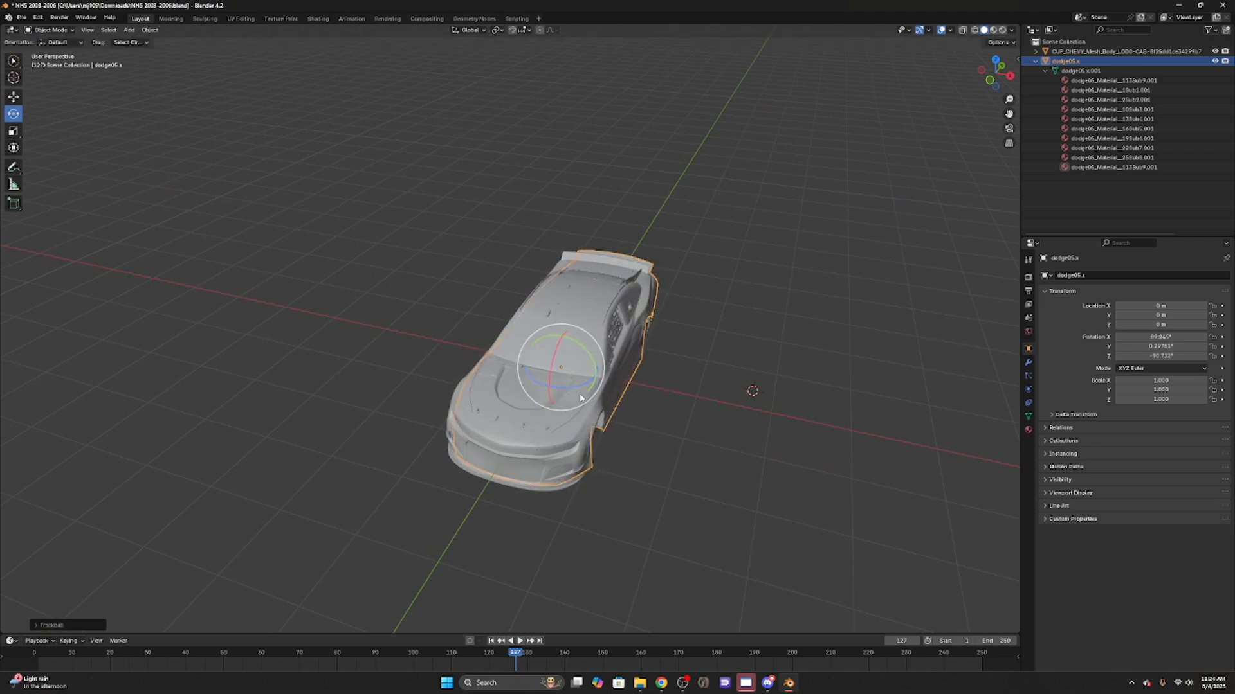
{"action": "key", "text": "ctrl+z"}
{"action": "key", "text": "ctrl+z"}
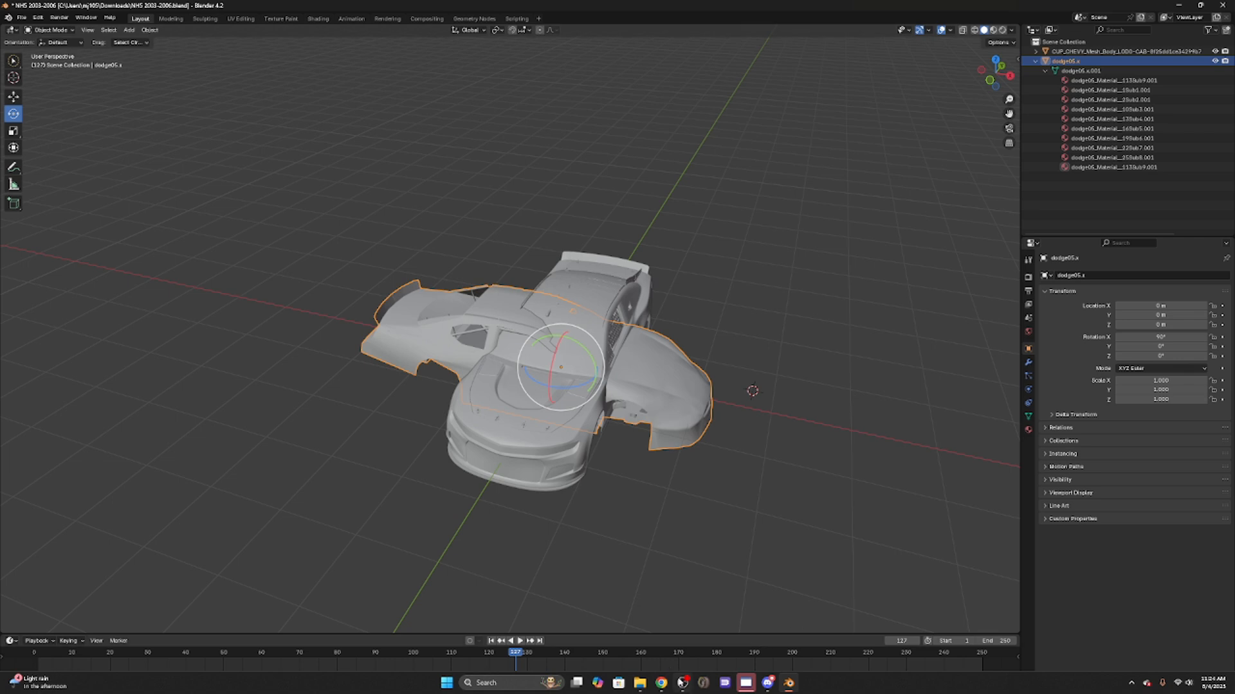
{"action": "left_click", "coordinate": [680, 681]}
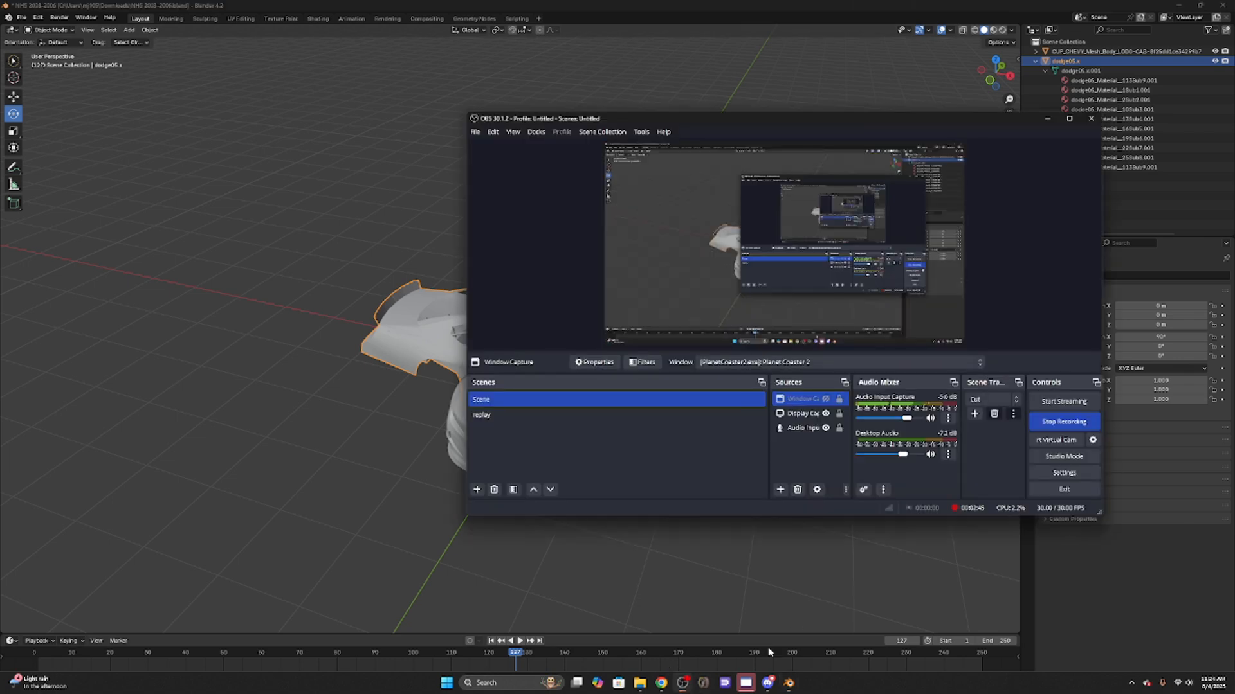
{"action": "left_click", "coordinate": [1050, 422]}
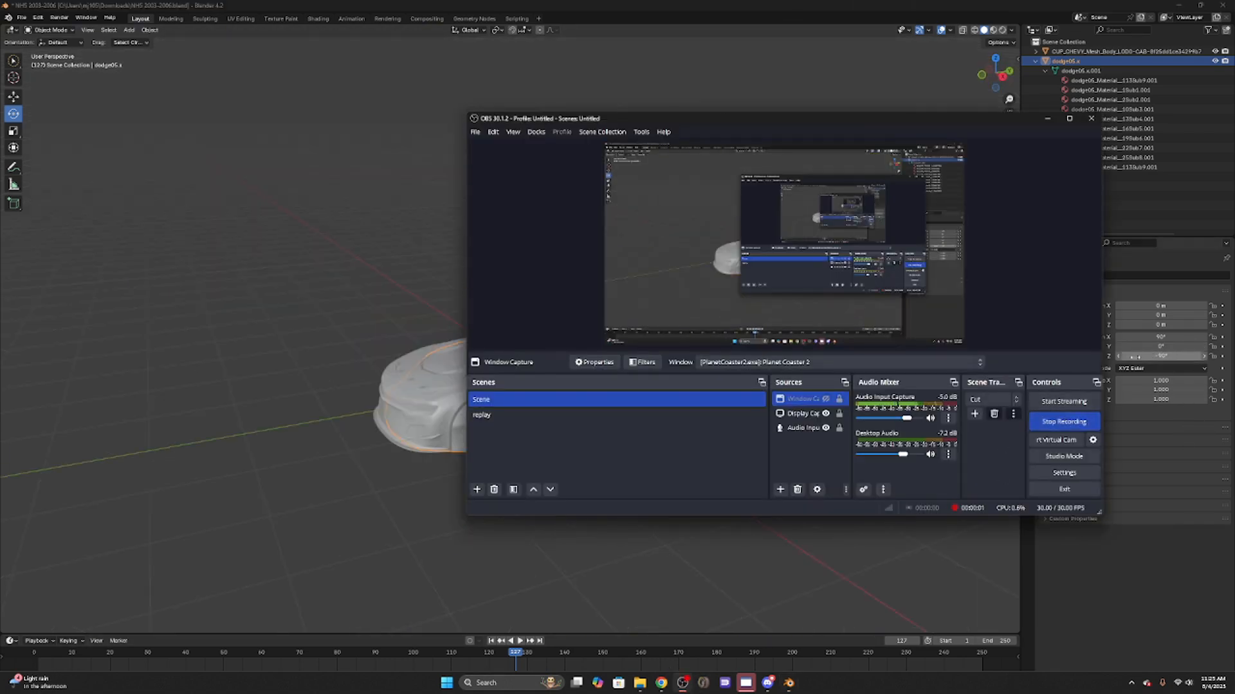
{"action": "left_click", "coordinate": [1125, 293]}
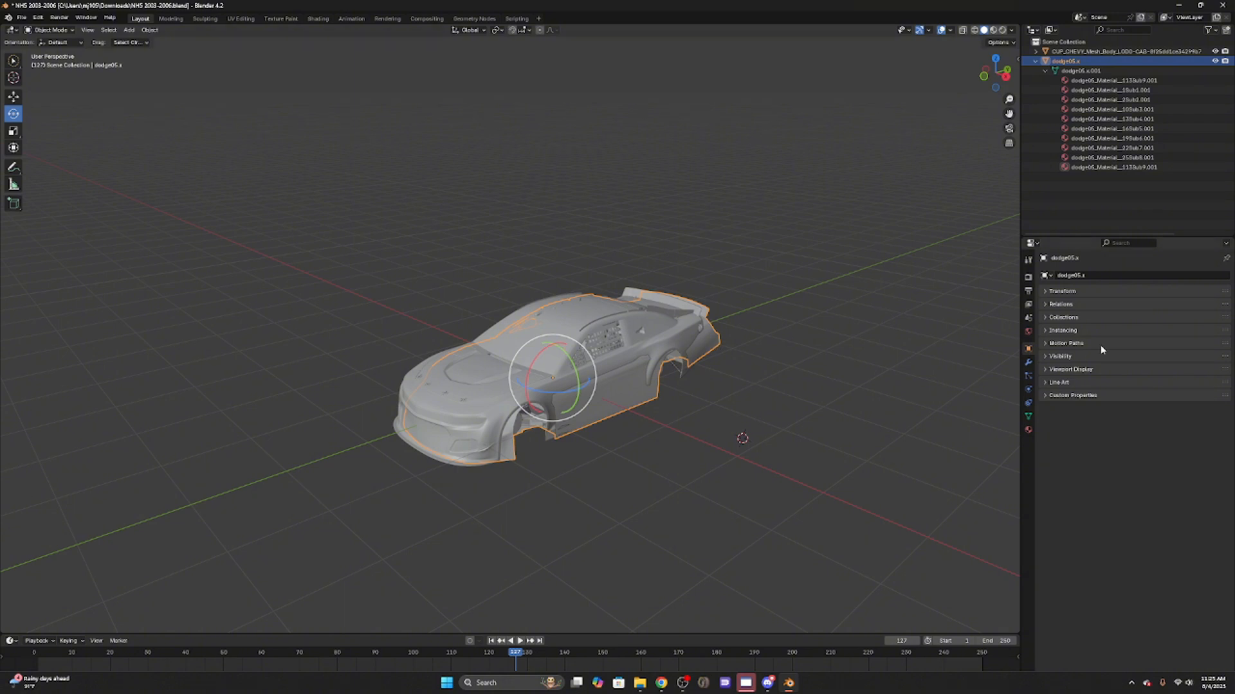
{"action": "left_click", "coordinate": [1046, 292]}
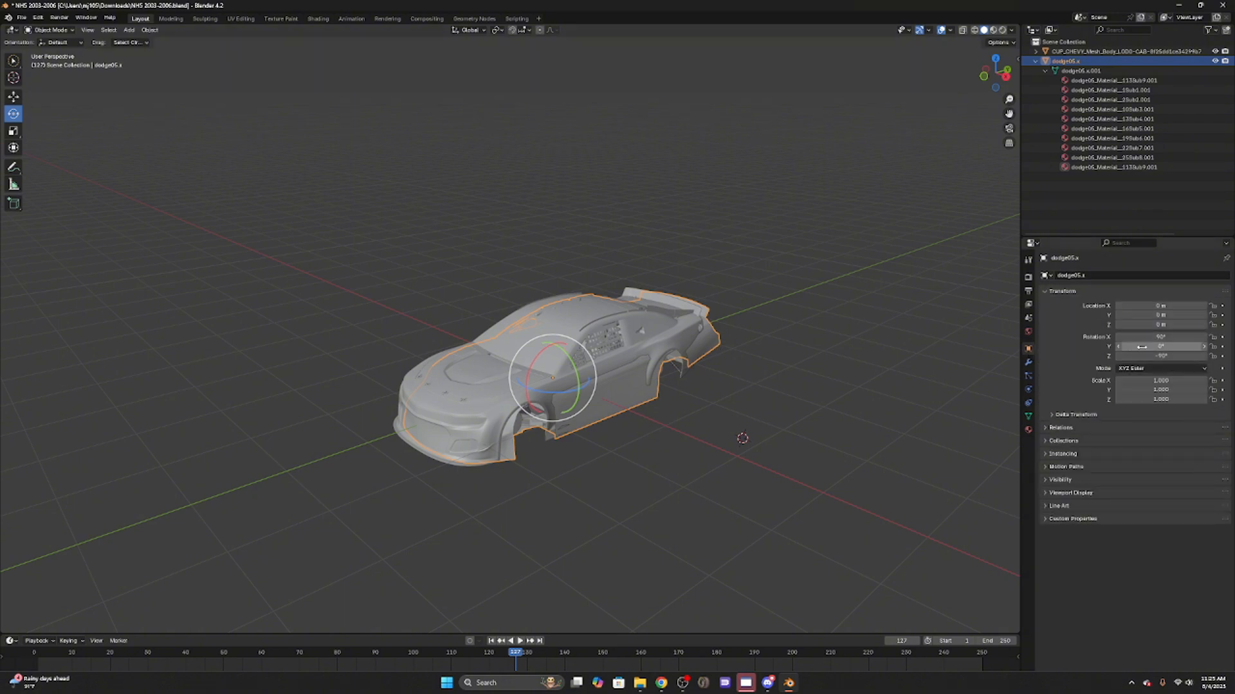
Try scaling the dodge05.x body slightly wider along the X axis to match the Chevy body.
{"action": "left_click_drag", "start_coordinate": [885, 404], "coordinate": [942, 411]}
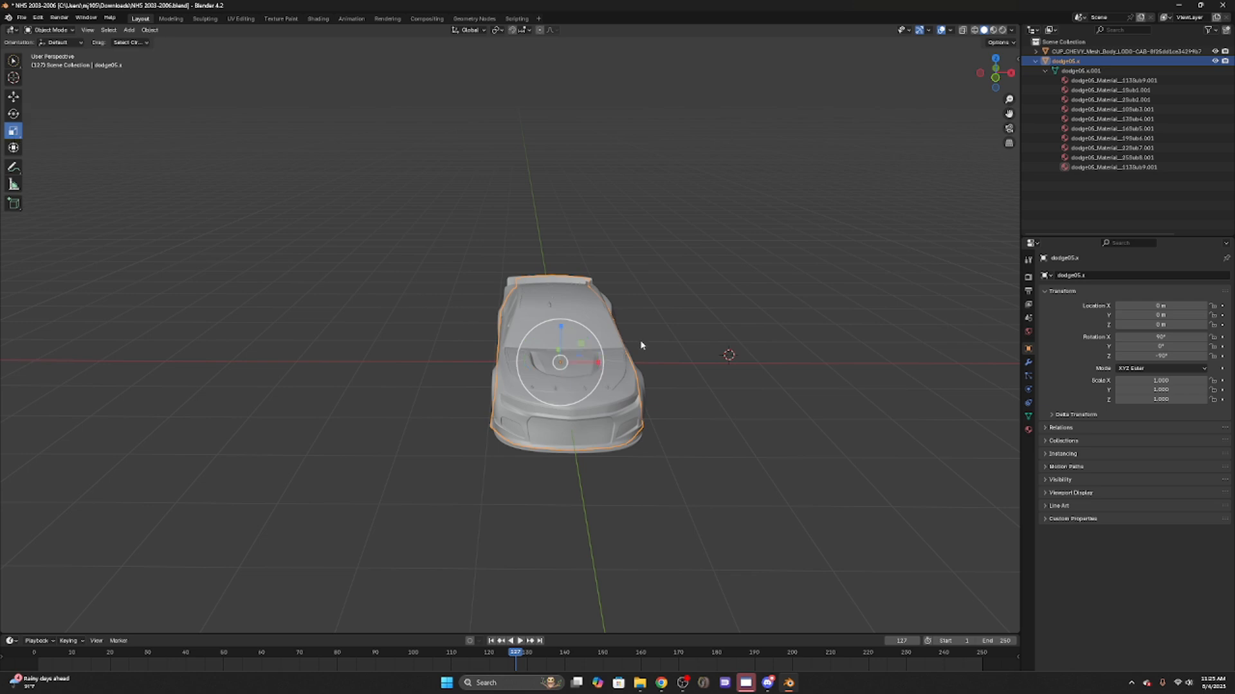
{"action": "left_click_drag", "start_coordinate": [588, 362], "coordinate": [595, 367]}
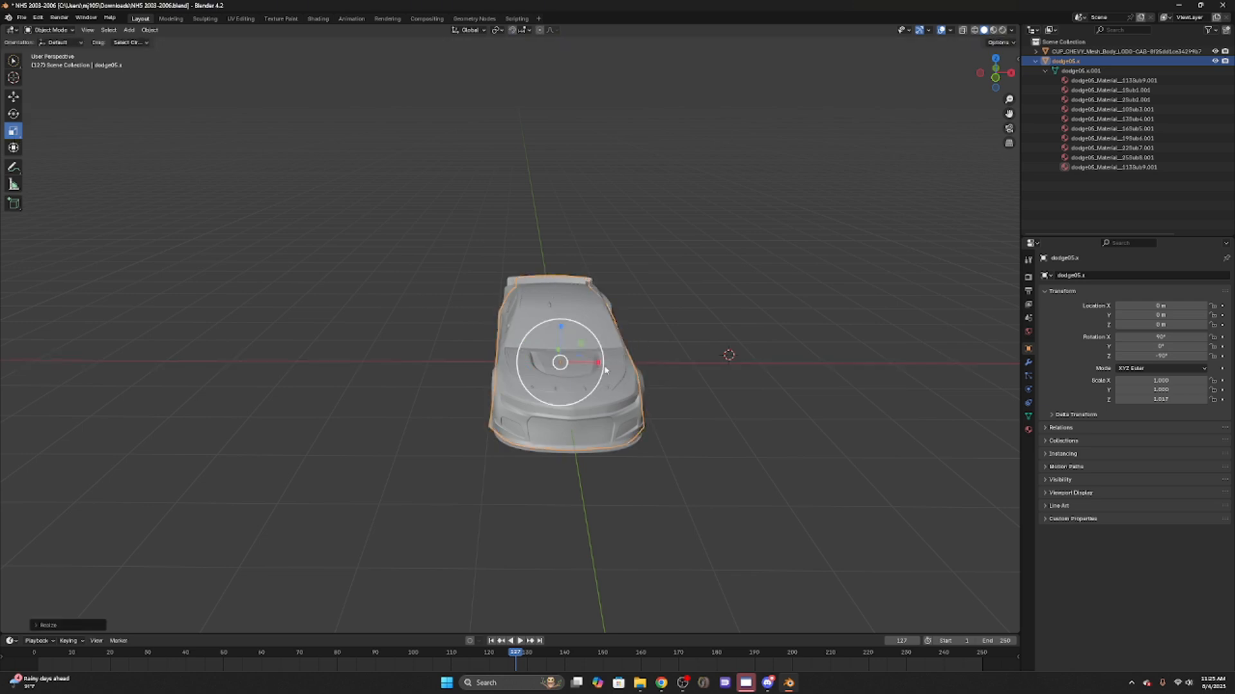
{"action": "key", "text": "ctrl+z"}
Delete the CUP_CHEVY_Mesh_Body_LOD0 reference body, keeping only dodge05.x in the scene.
{"action": "left_click_drag", "start_coordinate": [710, 380], "coordinate": [673, 379]}
{"action": "left_click", "coordinate": [673, 379]}
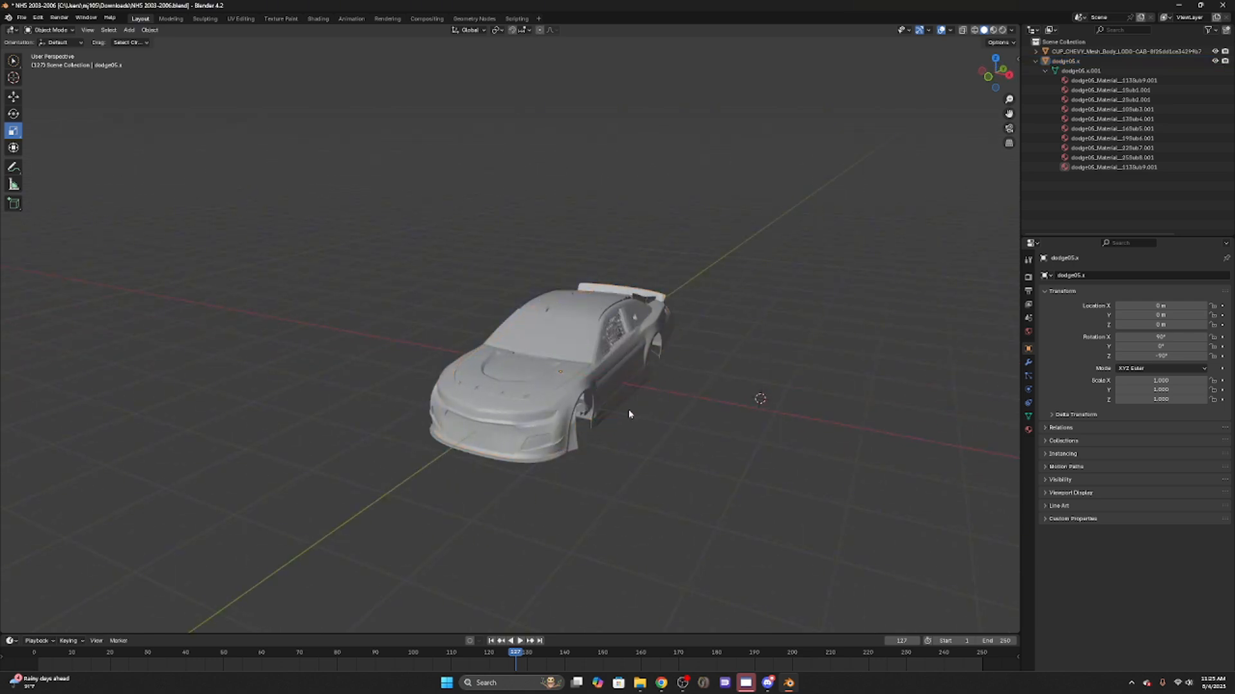
{"action": "left_click", "coordinate": [575, 437]}
{"action": "left_click", "coordinate": [598, 441]}
{"action": "left_click", "coordinate": [512, 397]}
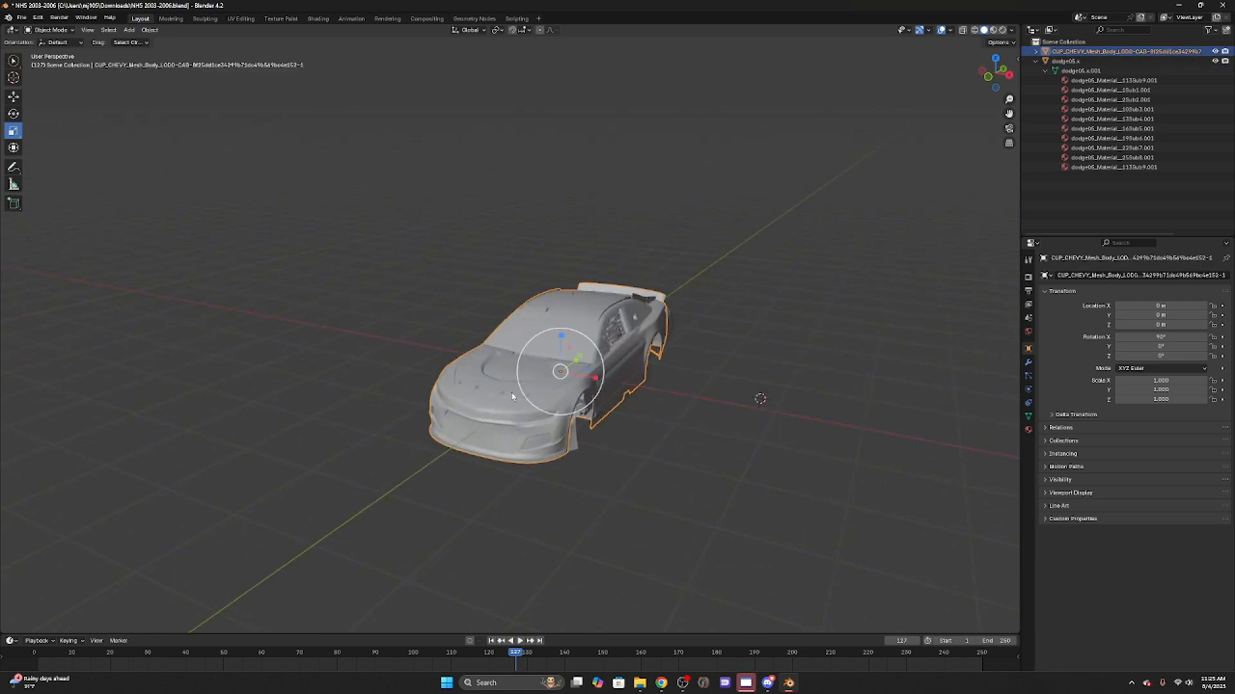
{"action": "key", "text": "Delete"}
{"action": "mouse_move", "coordinate": [644, 408]}
{"action": "left_mouse_down"}
{"action": "mouse_move", "coordinate": [595, 402]}
{"action": "mouse_move", "coordinate": [712, 396]}
{"action": "mouse_move", "coordinate": [670, 411]}
{"action": "mouse_move", "coordinate": [586, 405]}
{"action": "mouse_move", "coordinate": [576, 418]}
{"action": "mouse_move", "coordinate": [628, 390]}
{"action": "mouse_move", "coordinate": [639, 368]}
{"action": "mouse_move", "coordinate": [615, 399]}
{"action": "left_mouse_up"}
{"action": "scroll", "coordinate": [619, 401], "scroll_direction": "down", "scroll_amount": 1}
{"action": "left_click_drag", "start_coordinate": [1132, 186], "coordinate": [1081, 59]}
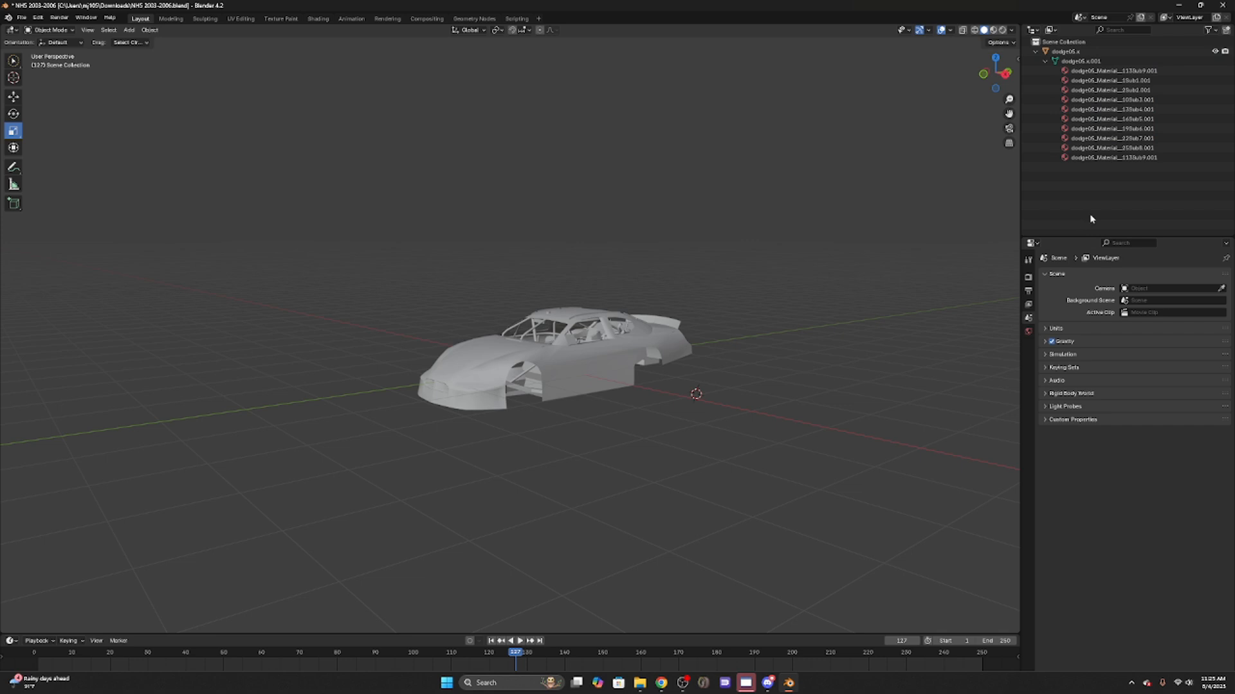
Start a Wavefront OBJ export of the scene and choose the meshes folder in AssetBundles as its destination.
{"action": "left_click", "coordinate": [20, 18]}
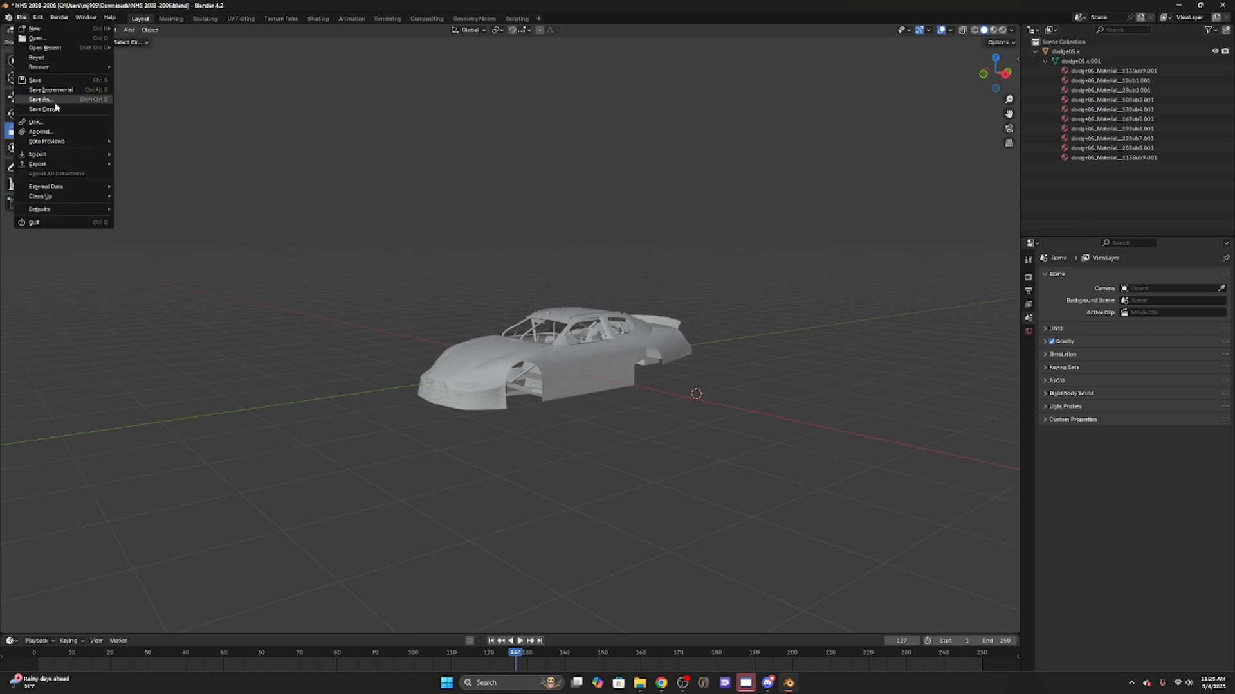
{"action": "mouse_move", "coordinate": [80, 168]}
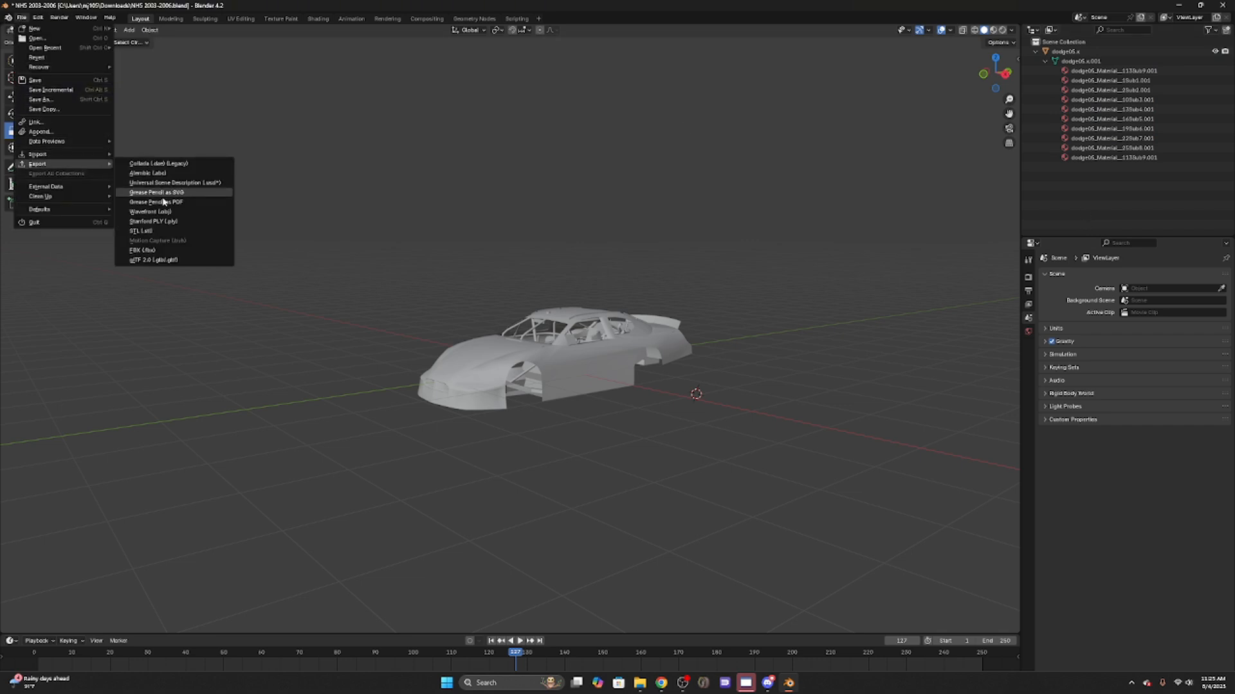
{"action": "left_click", "coordinate": [183, 213]}
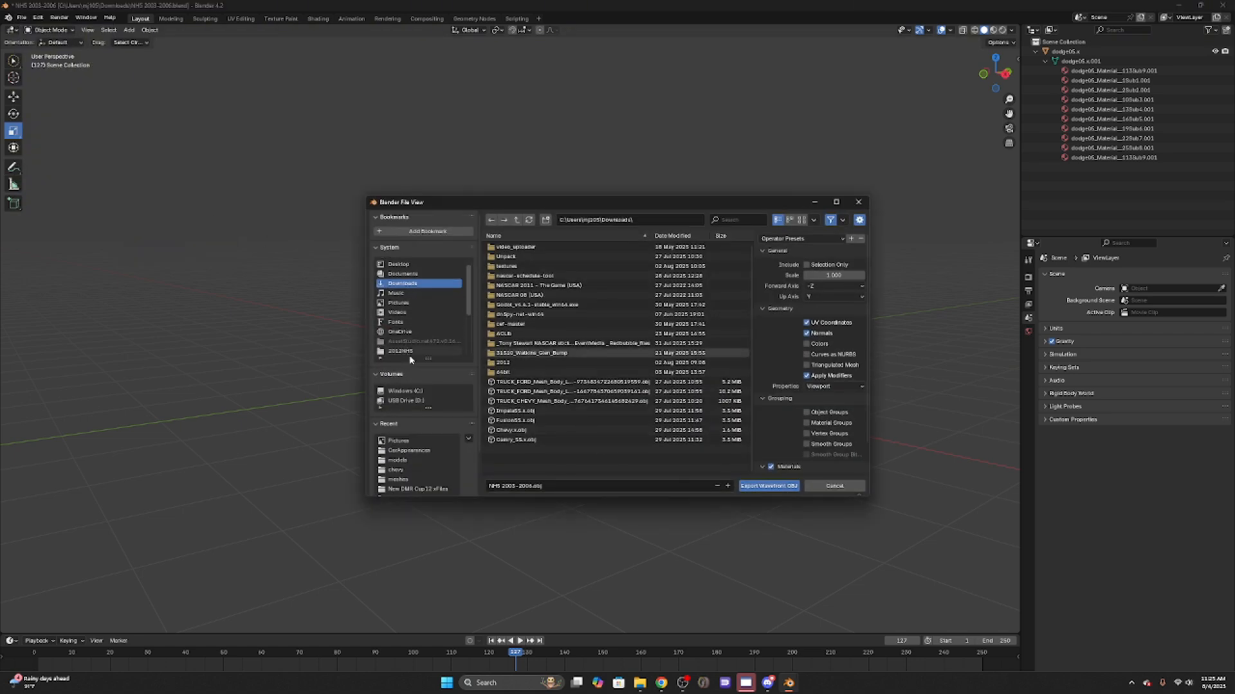
{"action": "scroll", "coordinate": [424, 450], "scroll_direction": "down", "scroll_amount": 3}
{"action": "left_click", "coordinate": [421, 442]}
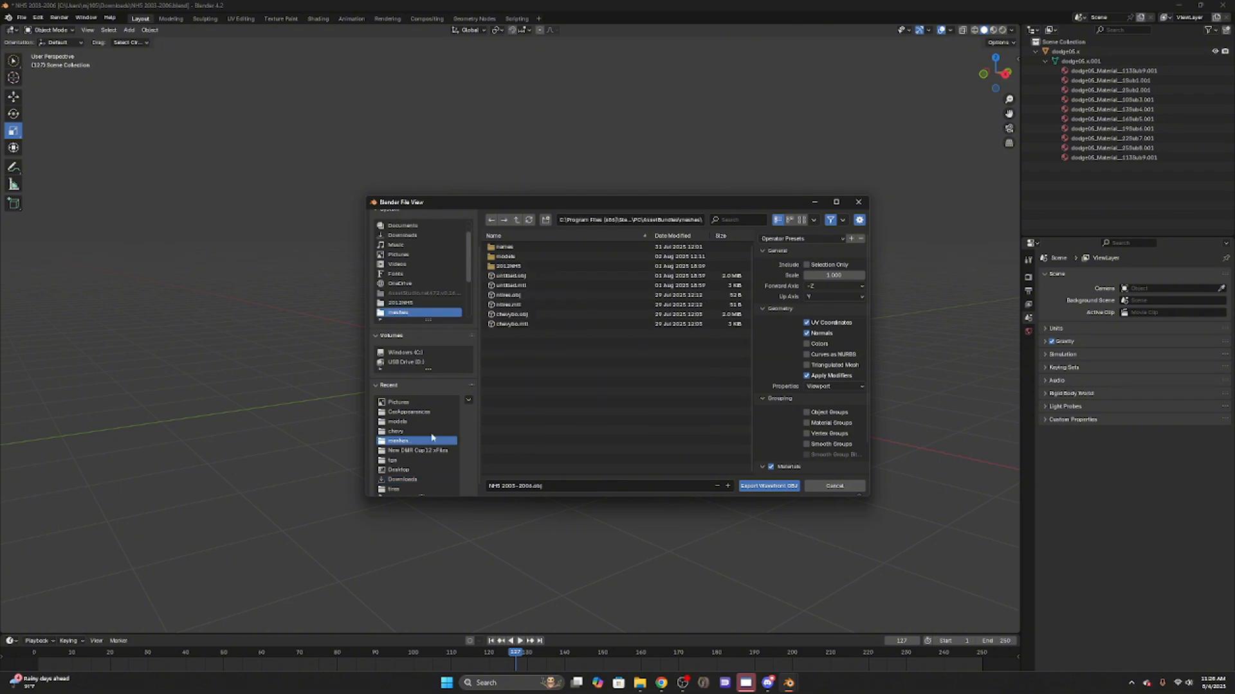
Delete the old OBJ and MTL files from the meshes folder and export the body there as untitled.obj.
{"action": "left_click", "coordinate": [670, 219]}
{"action": "left_click_drag", "start_coordinate": [529, 348], "coordinate": [525, 274]}
{"action": "key", "text": "Delete"}
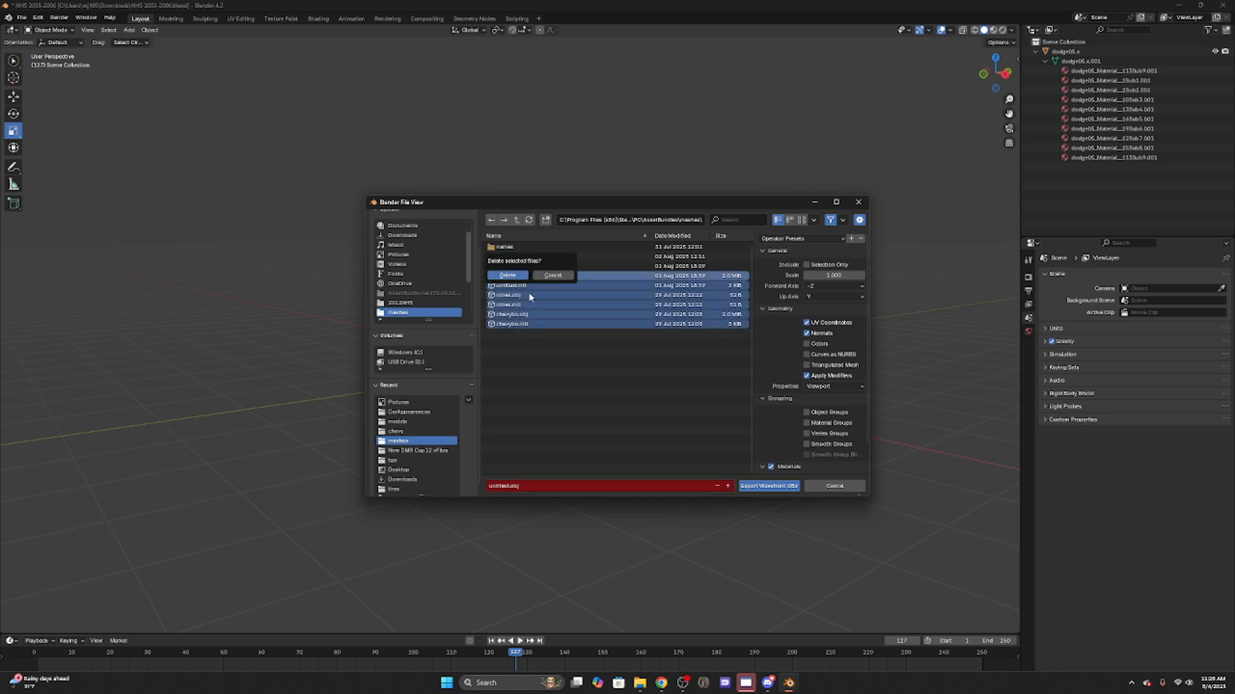
{"action": "left_click", "coordinate": [508, 276]}
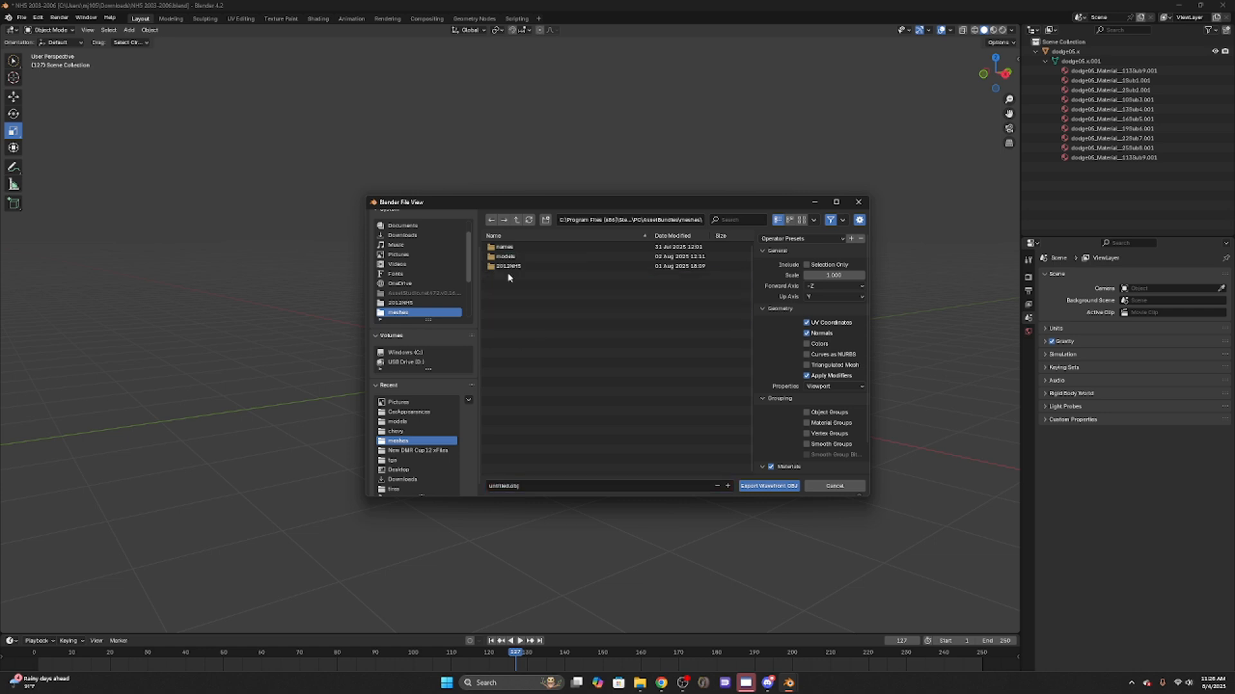
{"action": "left_click", "coordinate": [770, 486]}
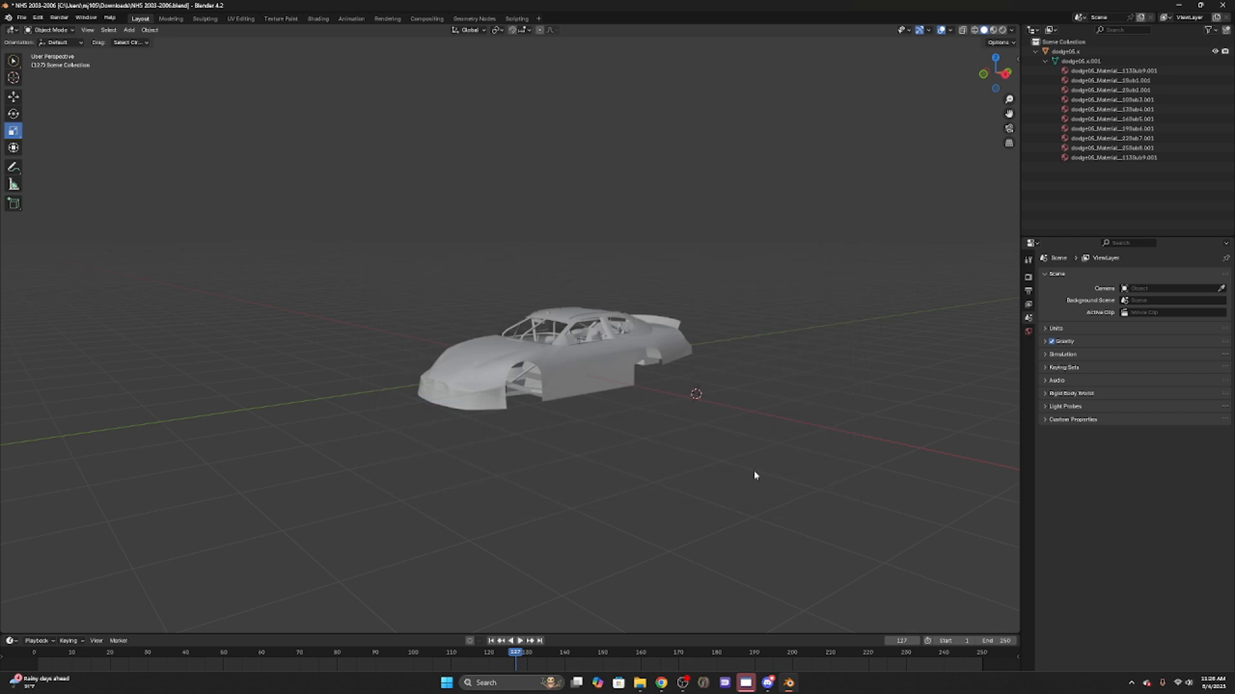
Launch Unity and open the project My project (6).
{"action": "left_click", "coordinate": [498, 688]}
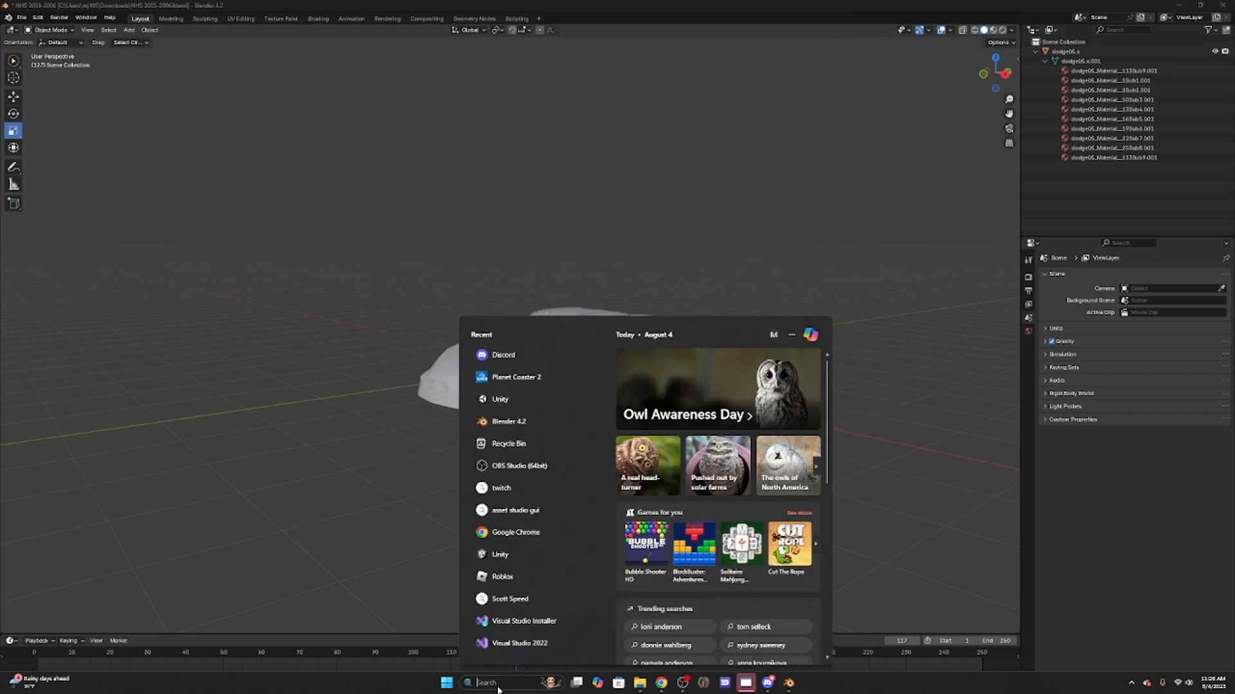
{"action": "type", "text": "u"}
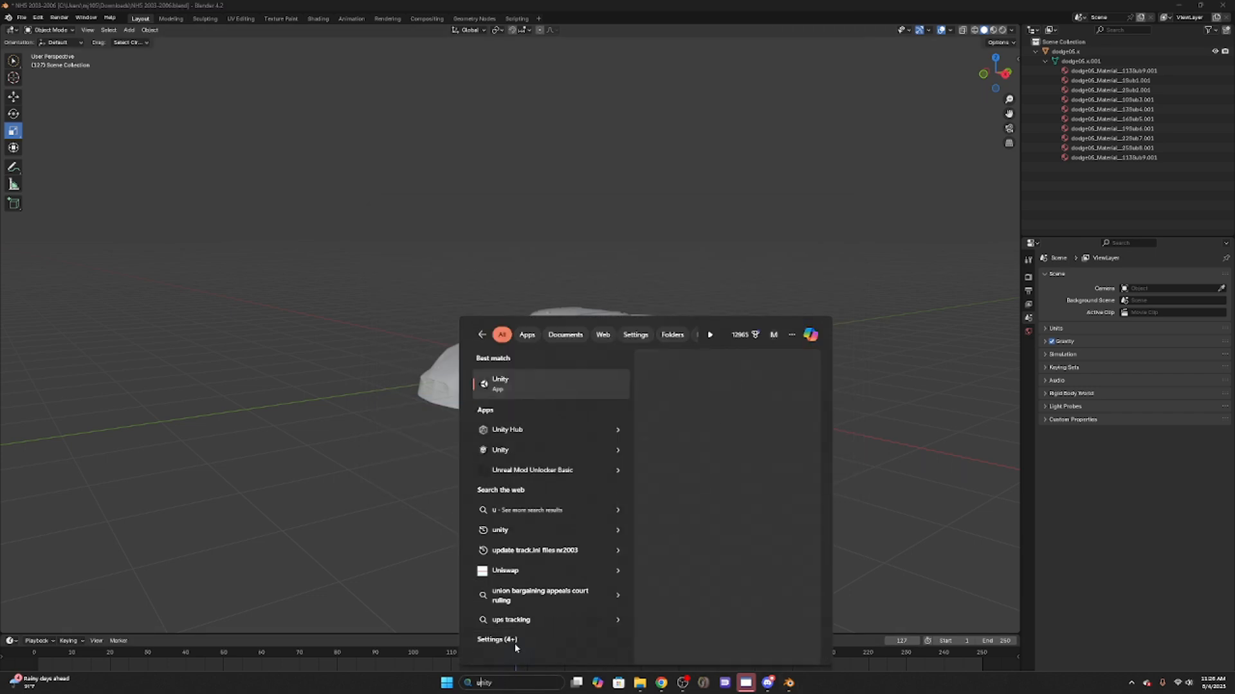
{"action": "left_click", "coordinate": [532, 385]}
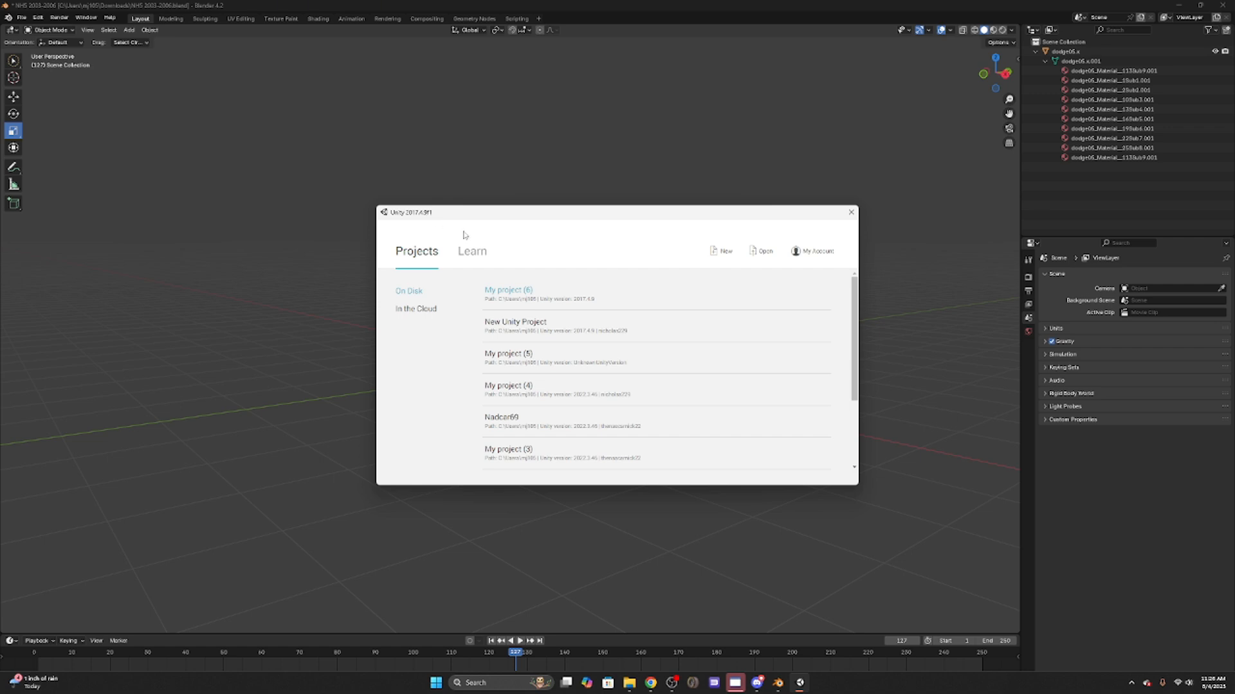
{"action": "left_click", "coordinate": [508, 290]}
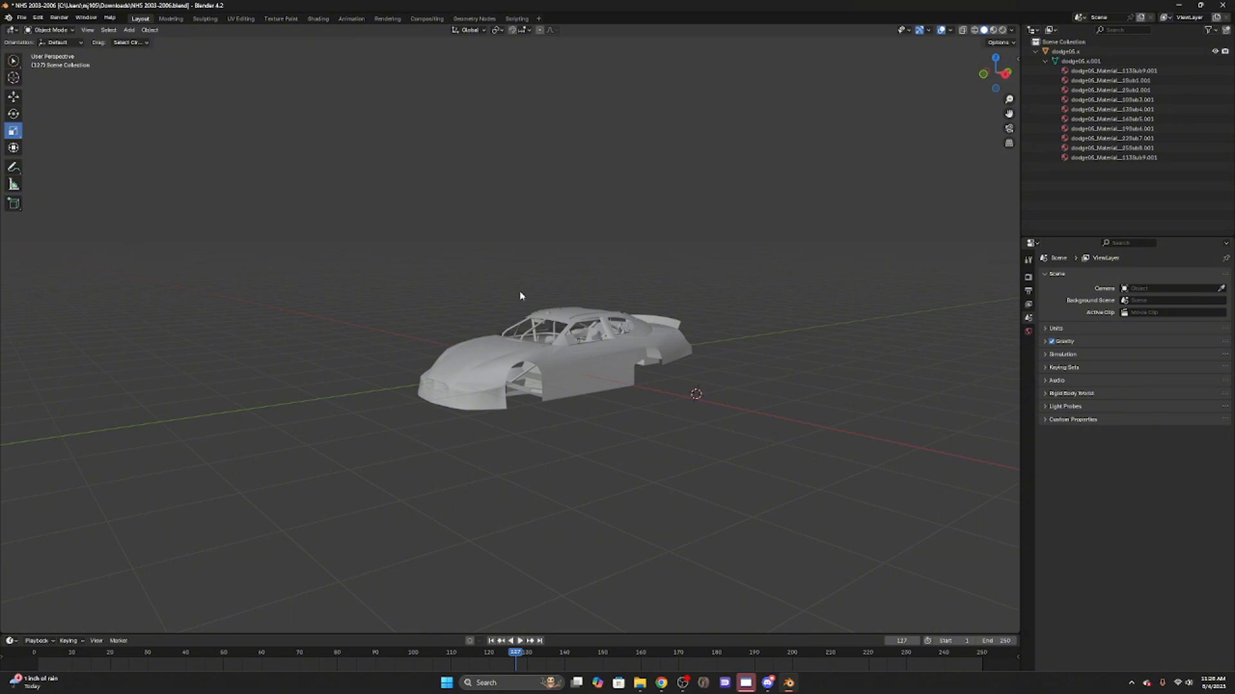
{"action": "left_click_drag", "start_coordinate": [558, 352], "coordinate": [574, 376]}
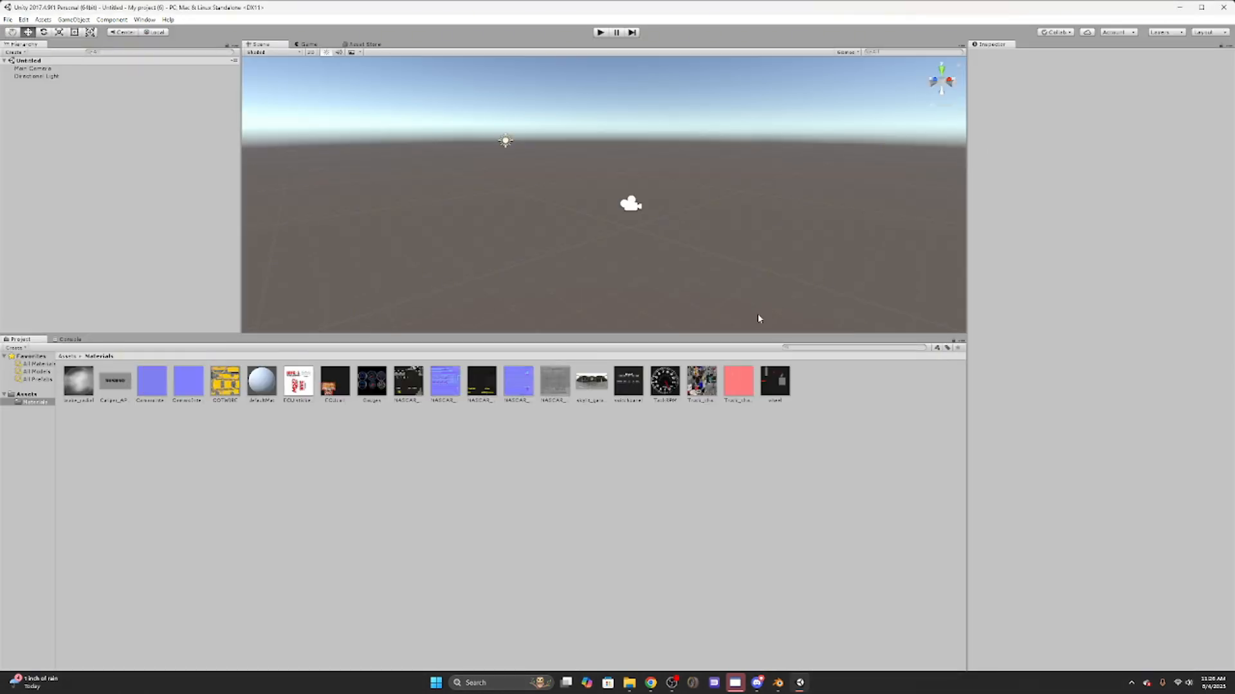
Delete the 2012 CUP 1 model from the project's Assets folder.
{"action": "left_click", "coordinate": [20, 395]}
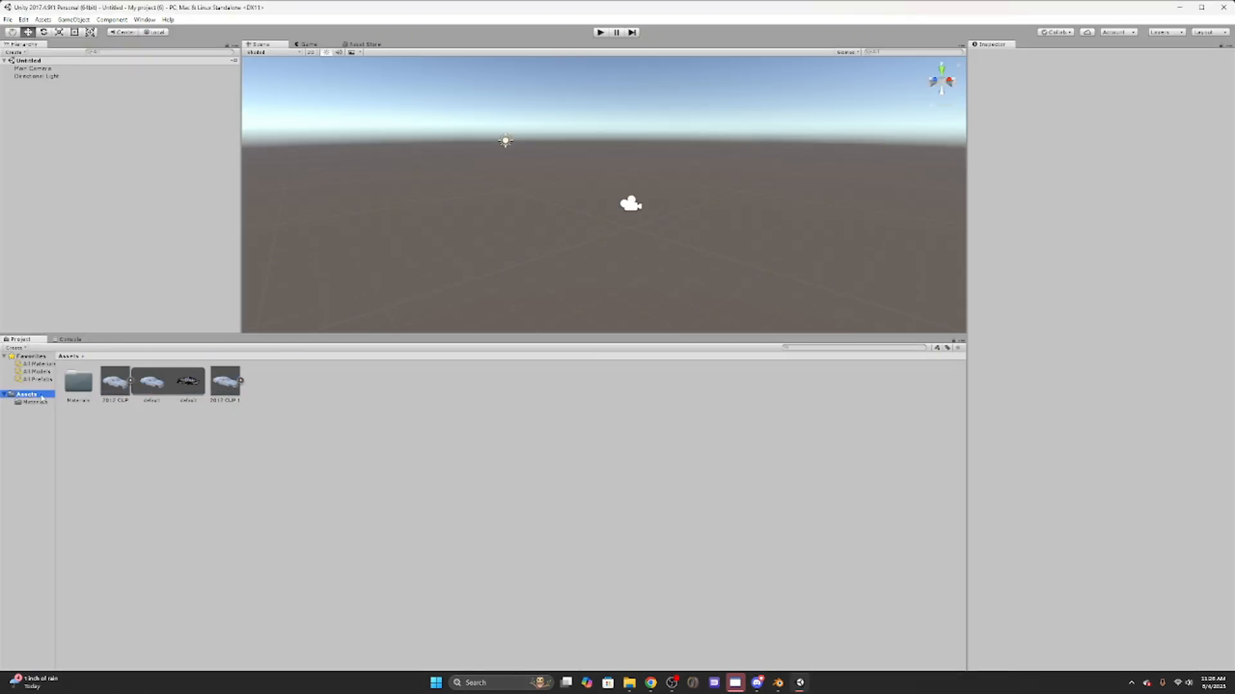
{"action": "left_click", "coordinate": [120, 393]}
{"action": "left_click", "coordinate": [291, 399]}
{"action": "left_click", "coordinate": [226, 385]}
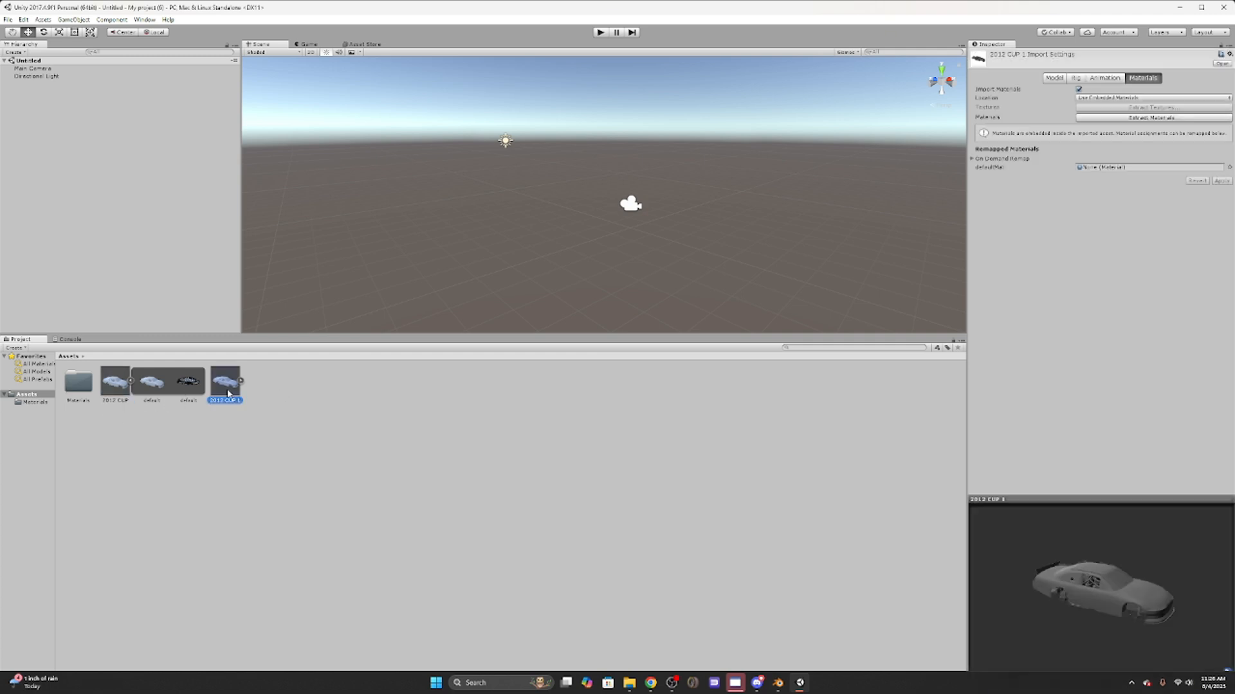
{"action": "key", "text": "Delete"}
{"action": "left_click", "coordinate": [643, 375]}
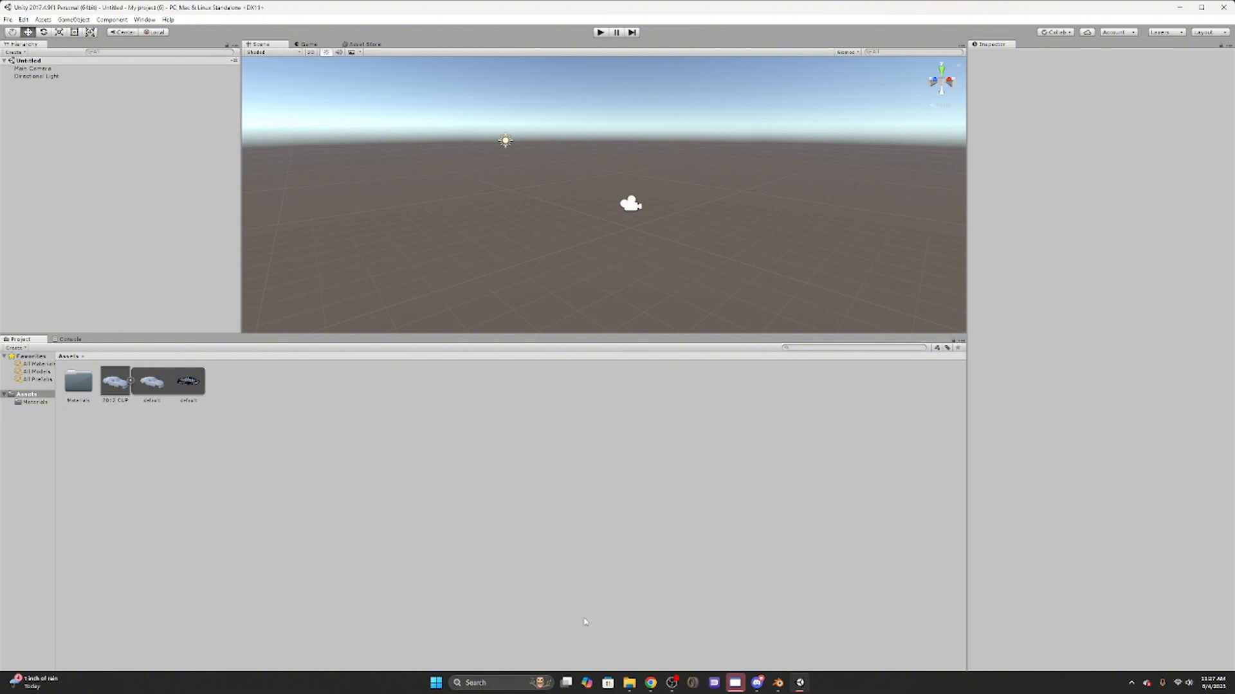
{"action": "left_click", "coordinate": [671, 683]}
{"action": "left_click", "coordinate": [1084, 429]}
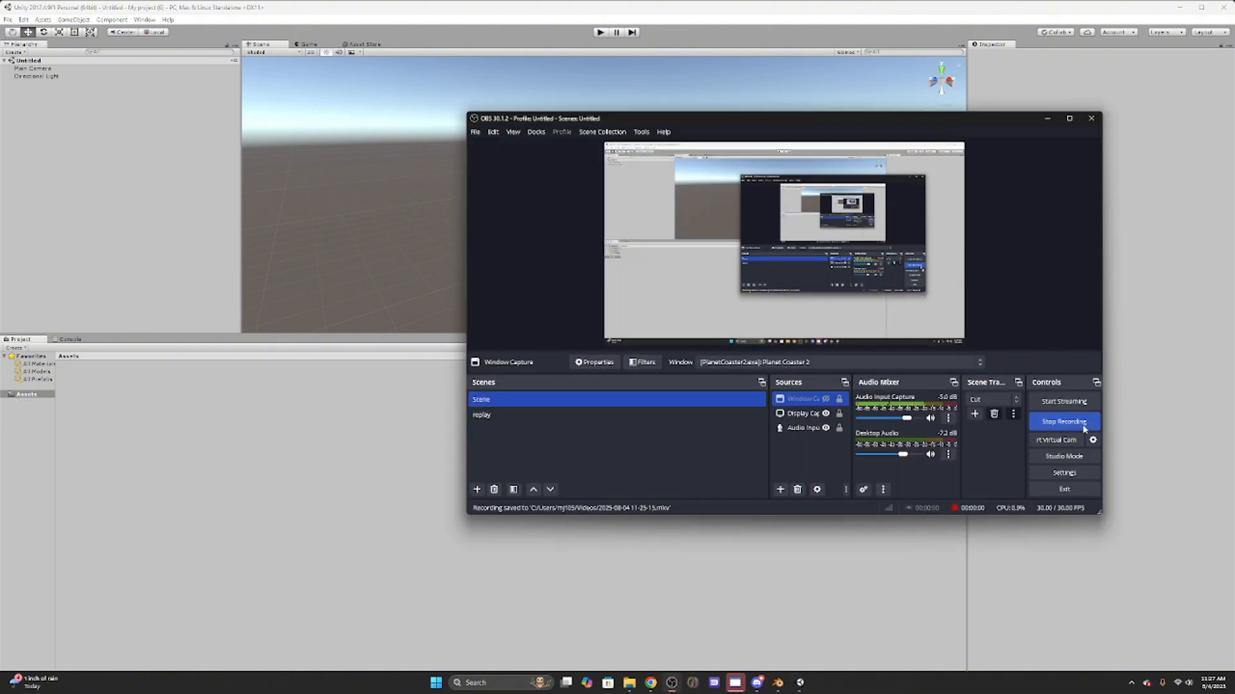
Import untitled.obj from the meshes folder into the Unity Assets and place the car body in the scene.
{"action": "left_click", "coordinate": [629, 683]}
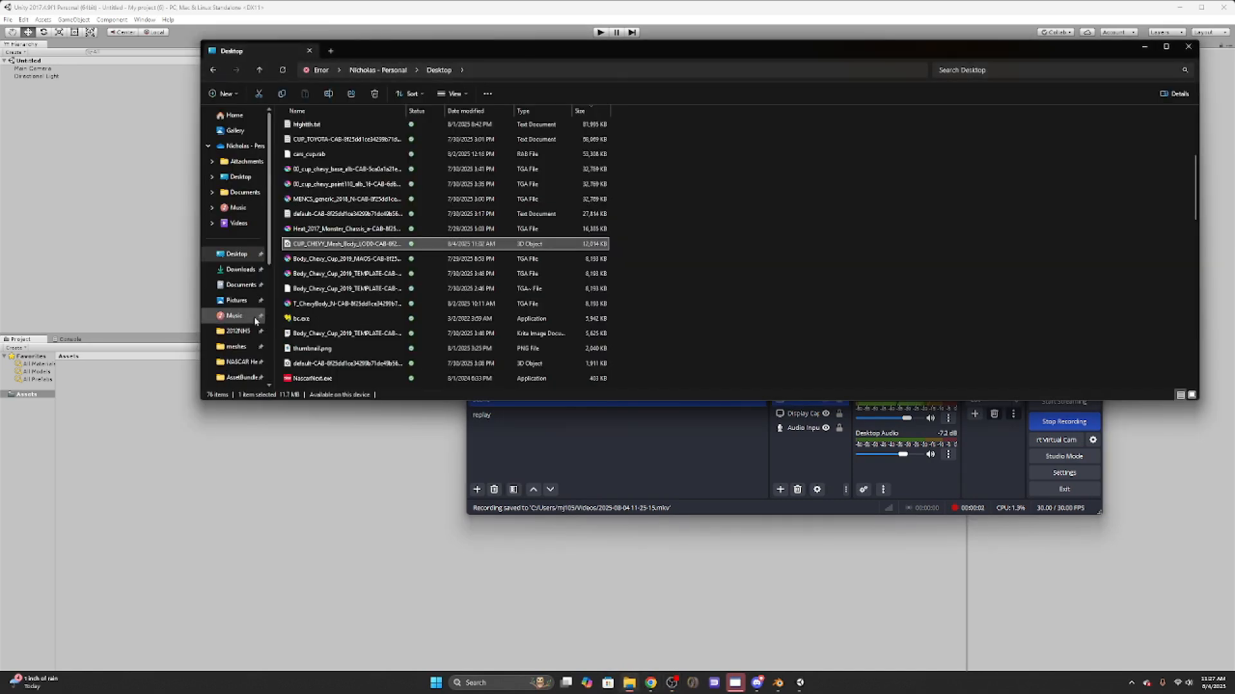
{"action": "left_click", "coordinate": [230, 348]}
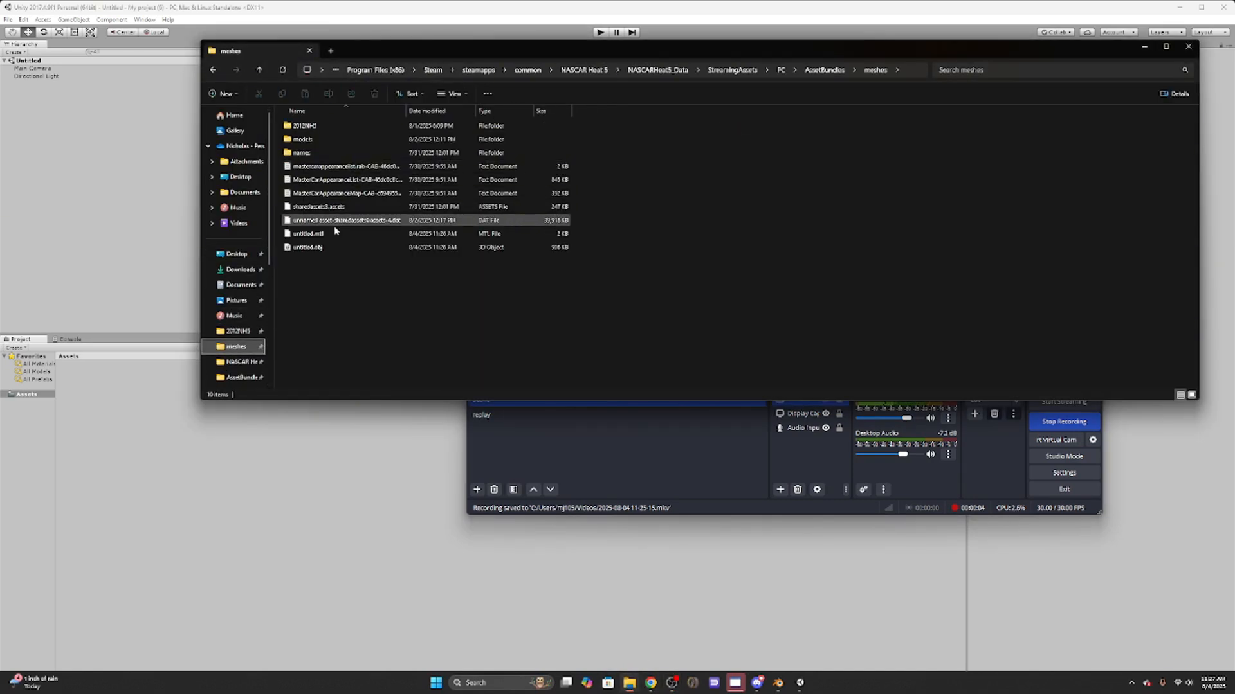
{"action": "left_click_drag", "start_coordinate": [308, 248], "coordinate": [548, 230]}
{"action": "left_click_drag", "start_coordinate": [514, 276], "coordinate": [572, 264]}
{"action": "scroll", "coordinate": [518, 268], "scroll_direction": "up", "scroll_amount": 4}
{"action": "scroll", "coordinate": [572, 263], "scroll_direction": "up", "scroll_amount": 5}
{"action": "left_click_drag", "start_coordinate": [714, 233], "coordinate": [640, 255]}
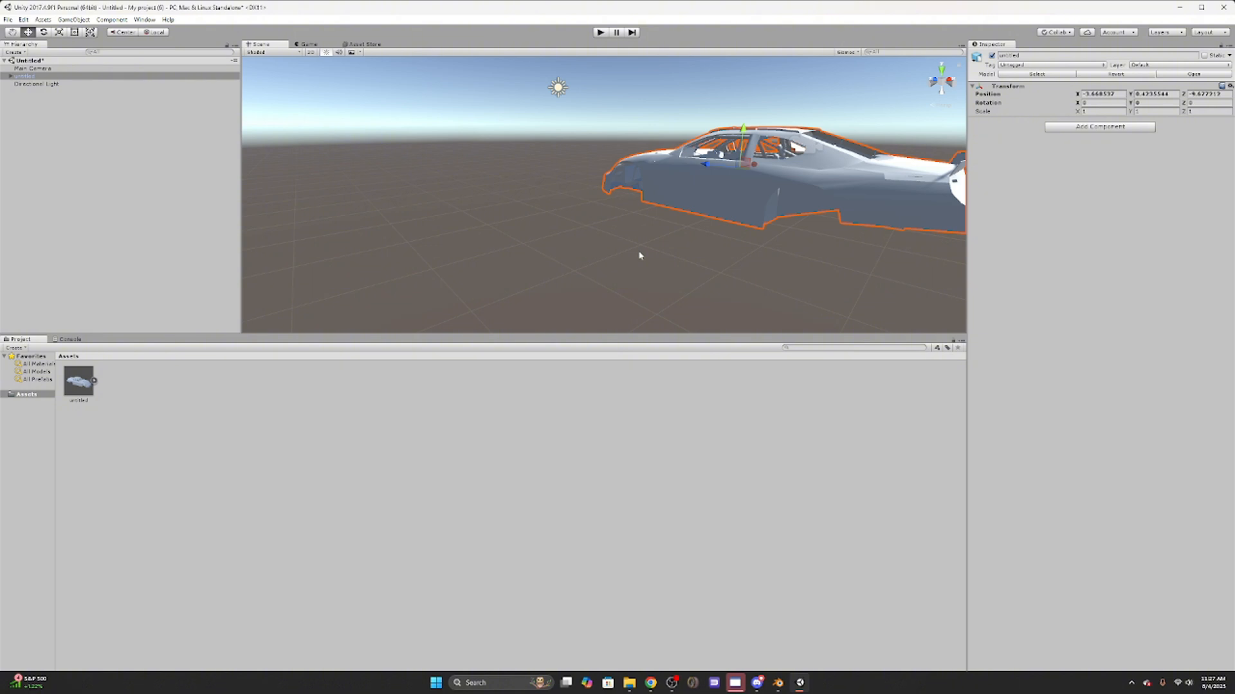
Apply material import settings to the untitled model: Use External Materials (Legacy), naming From Model's Material, search Recursive-Up.
{"action": "left_click", "coordinate": [1033, 74]}
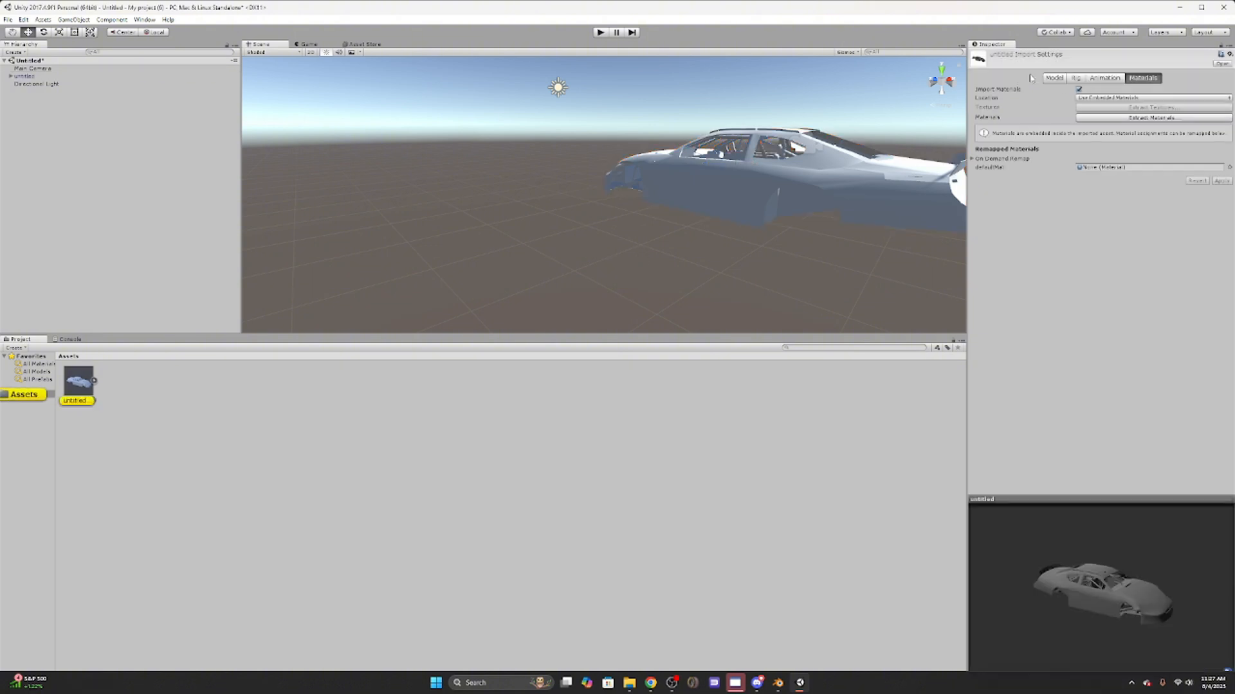
{"action": "left_click", "coordinate": [1142, 97]}
{"action": "left_click", "coordinate": [1142, 121]}
{"action": "left_click", "coordinate": [1142, 106]}
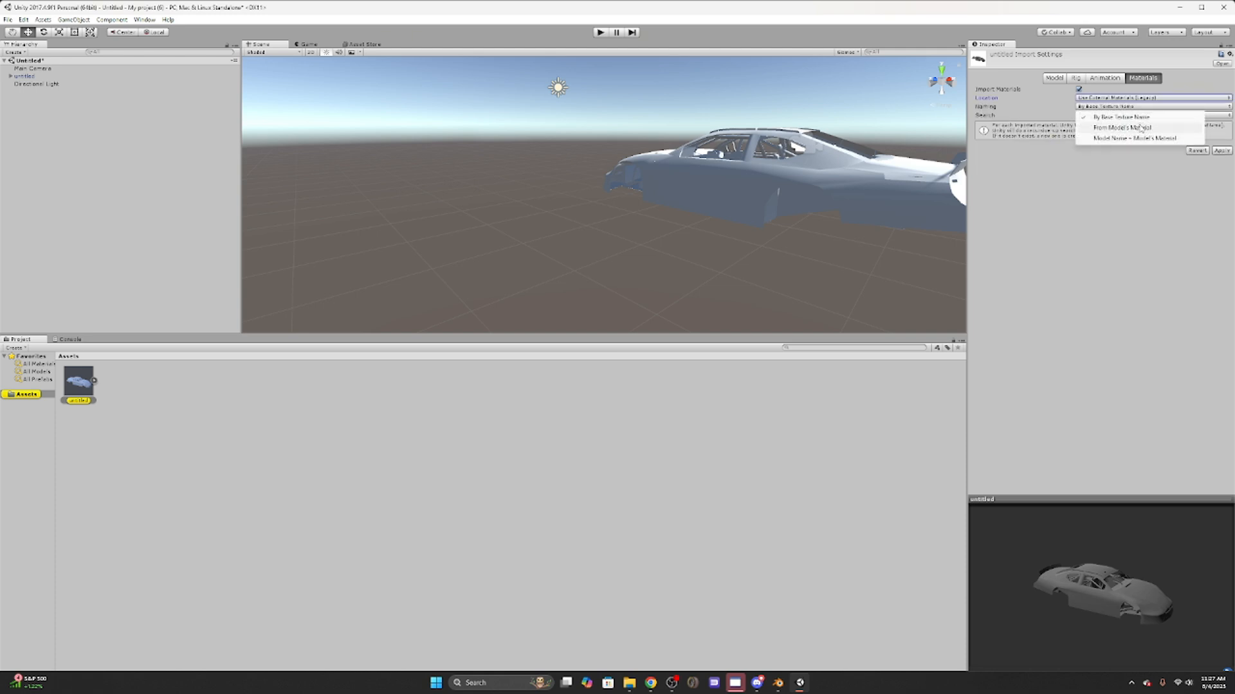
{"action": "left_click", "coordinate": [1140, 128]}
{"action": "left_click", "coordinate": [1142, 115]}
{"action": "left_click", "coordinate": [1142, 136]}
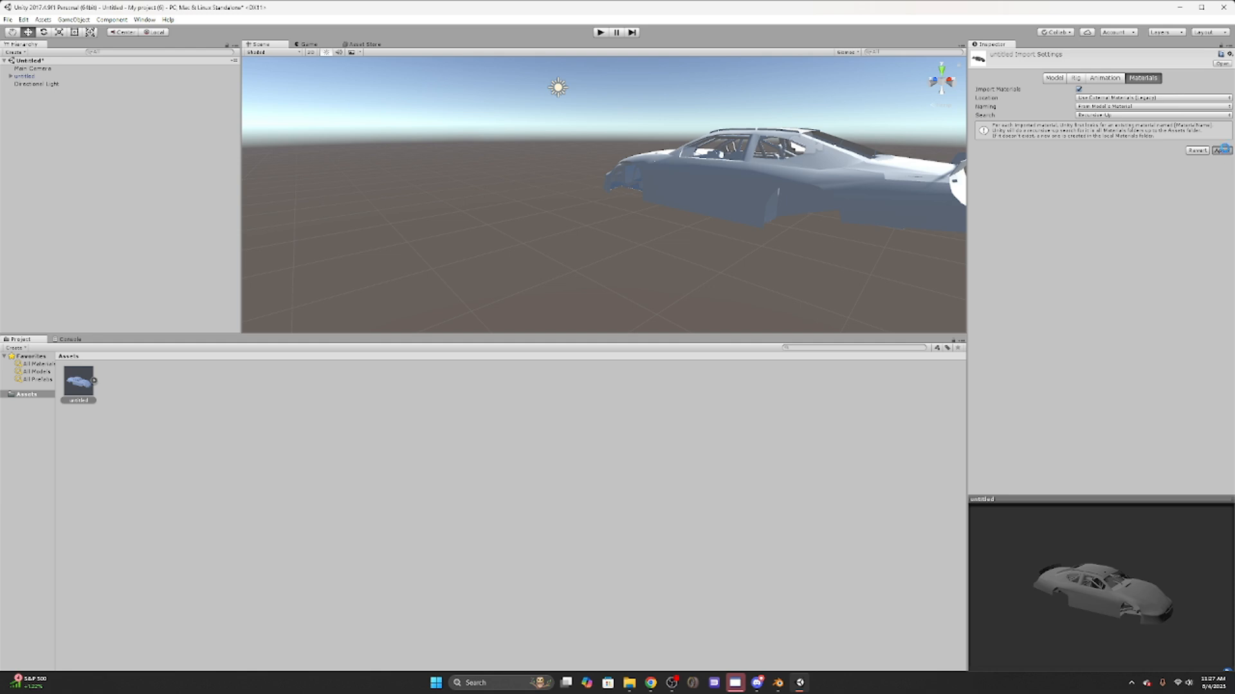
{"action": "left_click", "coordinate": [1221, 150]}
Assign defaultMat from the Materials folder to the default mesh inside the untitled object.
{"action": "double_click", "coordinate": [74, 376]}
{"action": "left_click", "coordinate": [78, 381]}
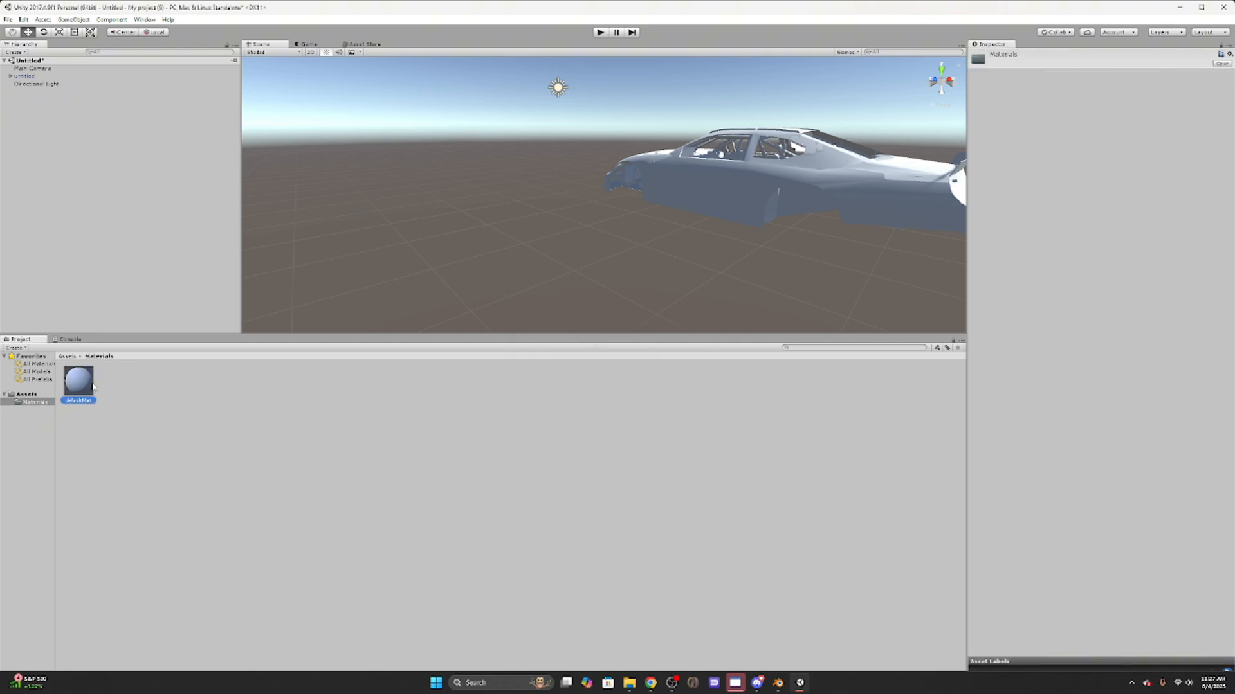
{"action": "left_click_drag", "start_coordinate": [746, 204], "coordinate": [66, 396]}
{"action": "left_click", "coordinate": [17, 77]}
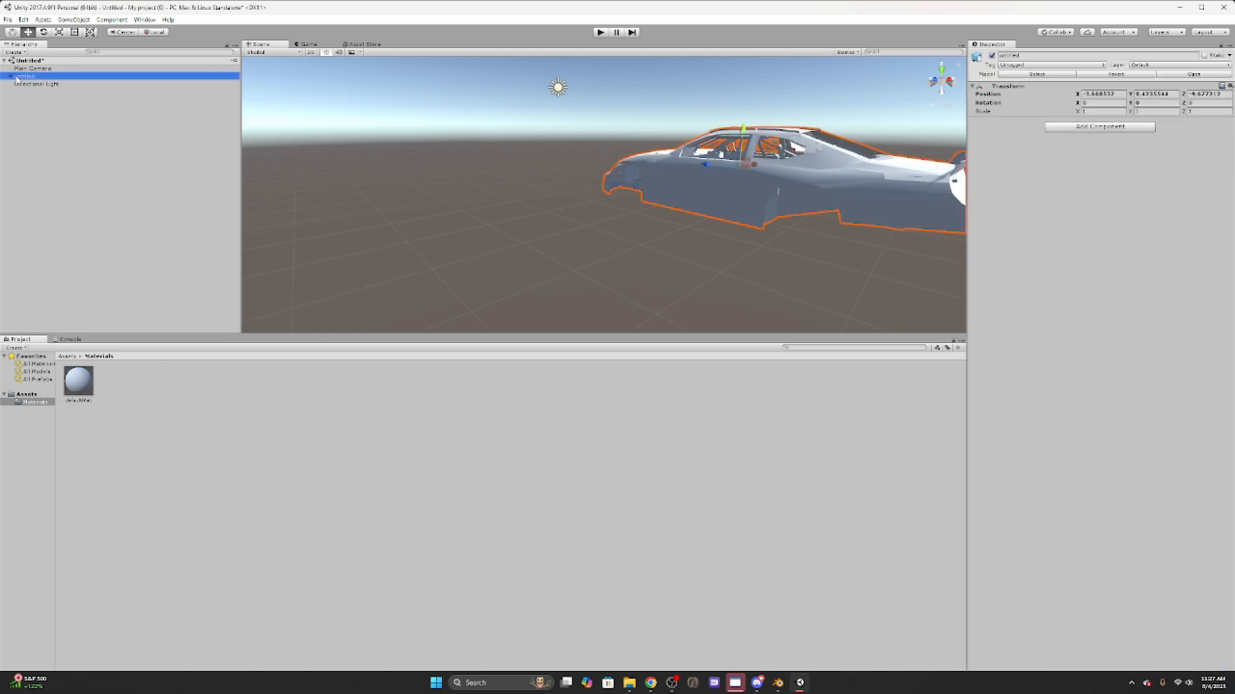
{"action": "left_click", "coordinate": [12, 77]}
{"action": "left_click_drag", "start_coordinate": [78, 382], "coordinate": [63, 87]}
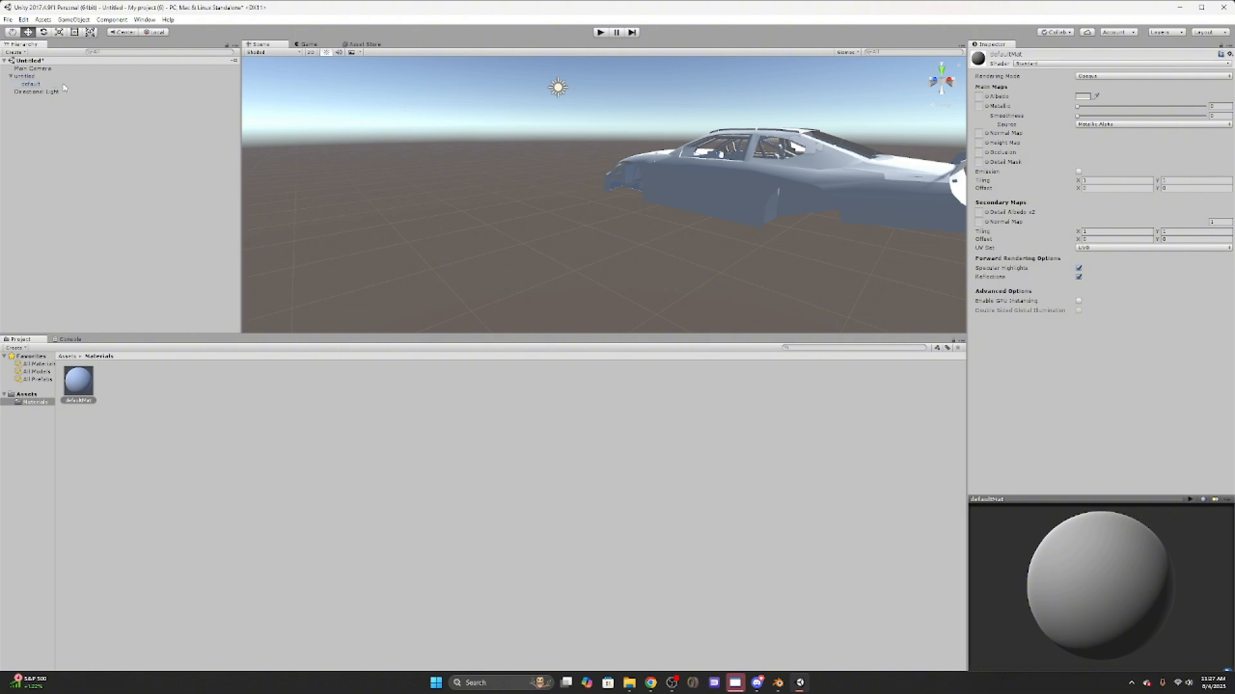
Set the material list size in the default mesh's Mesh Renderer to 2.
{"action": "left_click", "coordinate": [64, 86]}
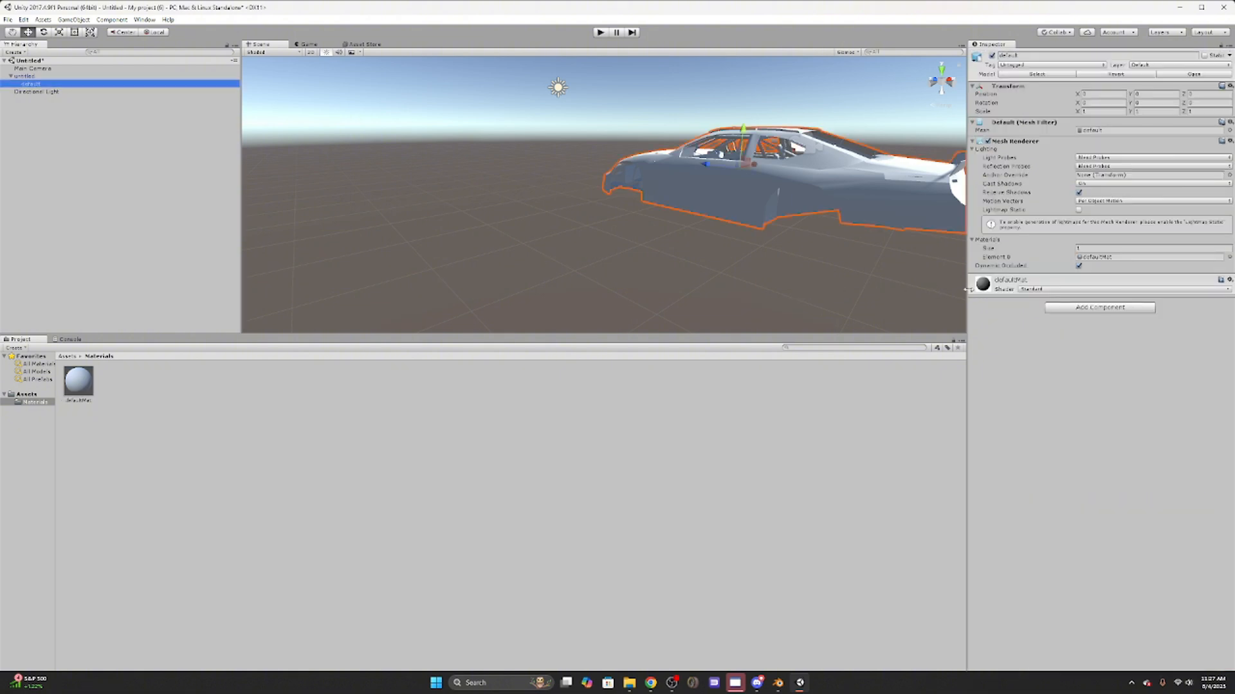
{"action": "left_click", "coordinate": [1087, 249]}
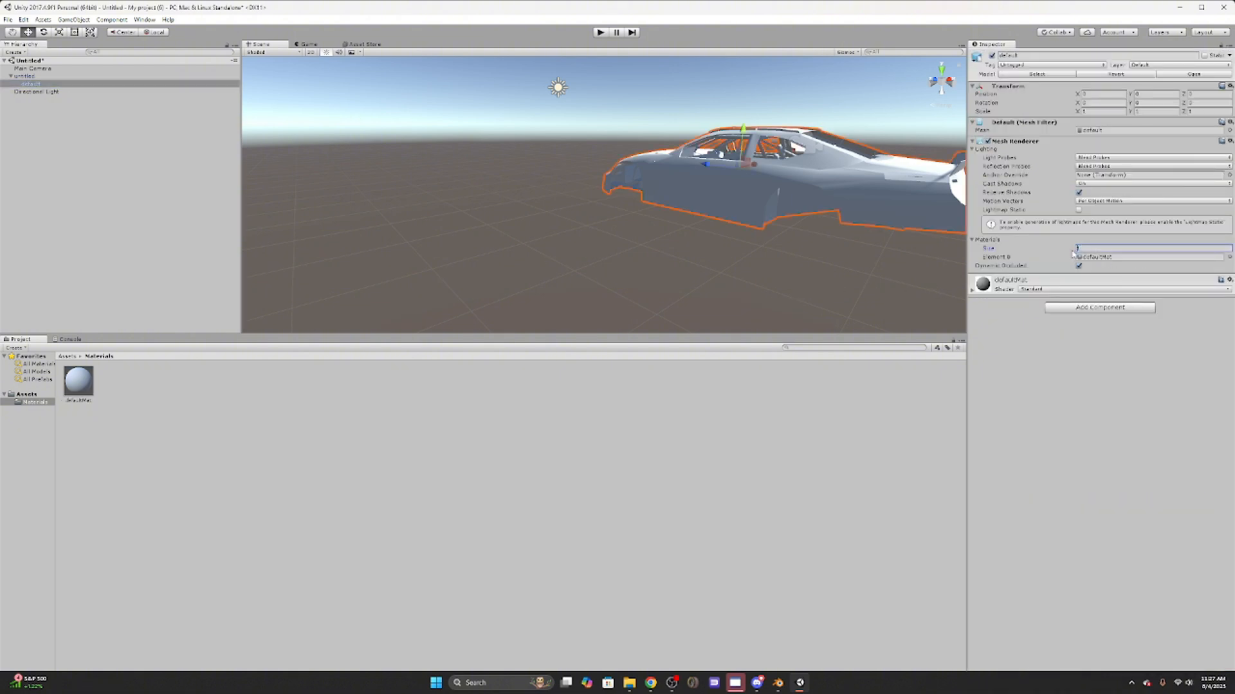
{"action": "type", "text": "21"}
{"action": "key", "text": "Return"}
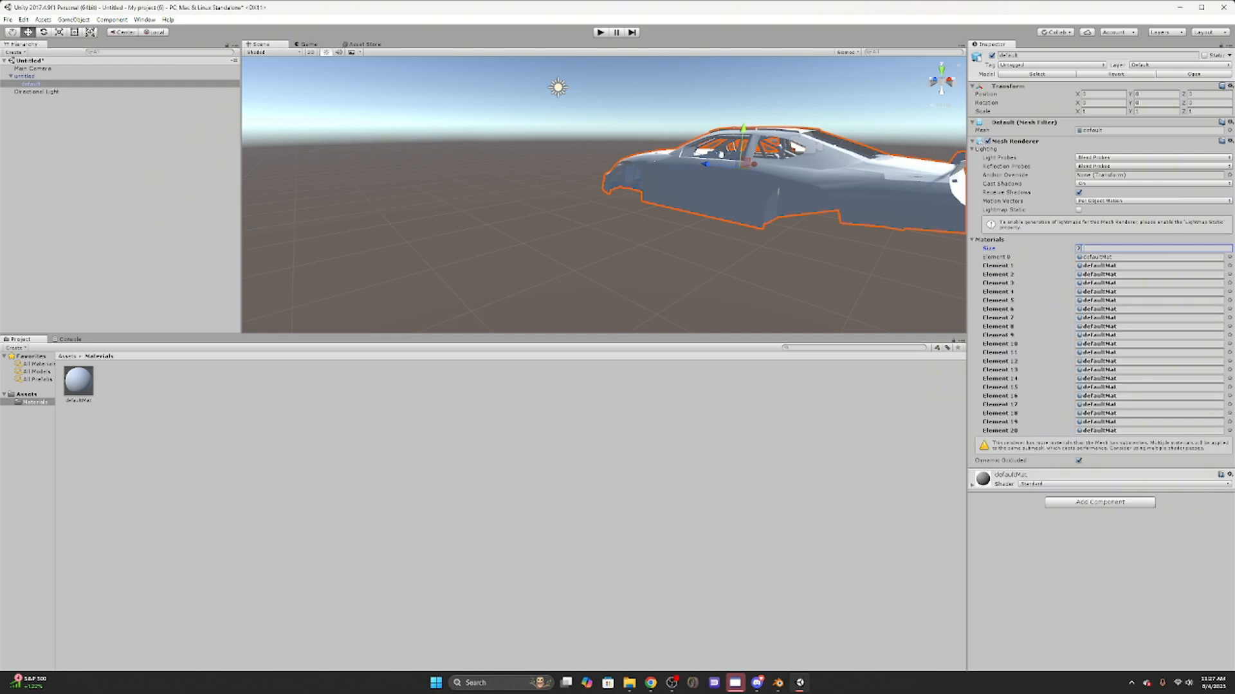
{"action": "key", "text": "Return"}
Check the materials available for Element 1 and locate its defaultMat in the Materials folder.
{"action": "left_click", "coordinate": [1229, 266]}
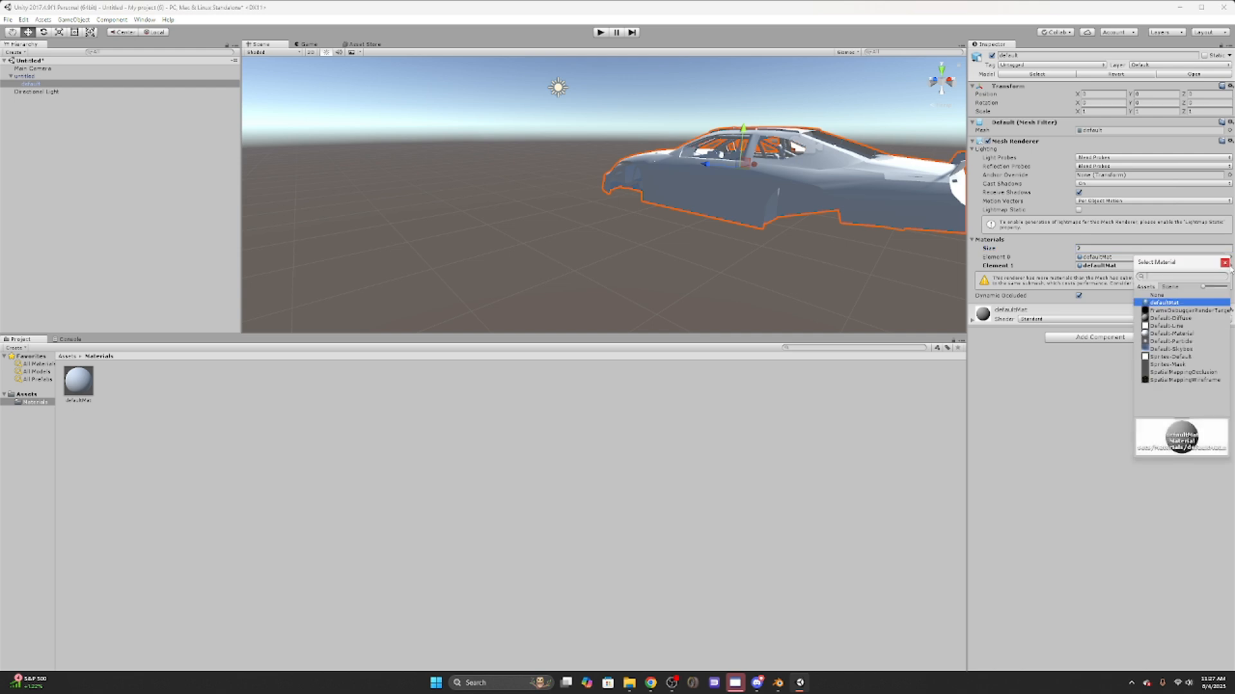
{"action": "left_click", "coordinate": [1116, 258]}
{"action": "left_click", "coordinate": [1133, 267]}
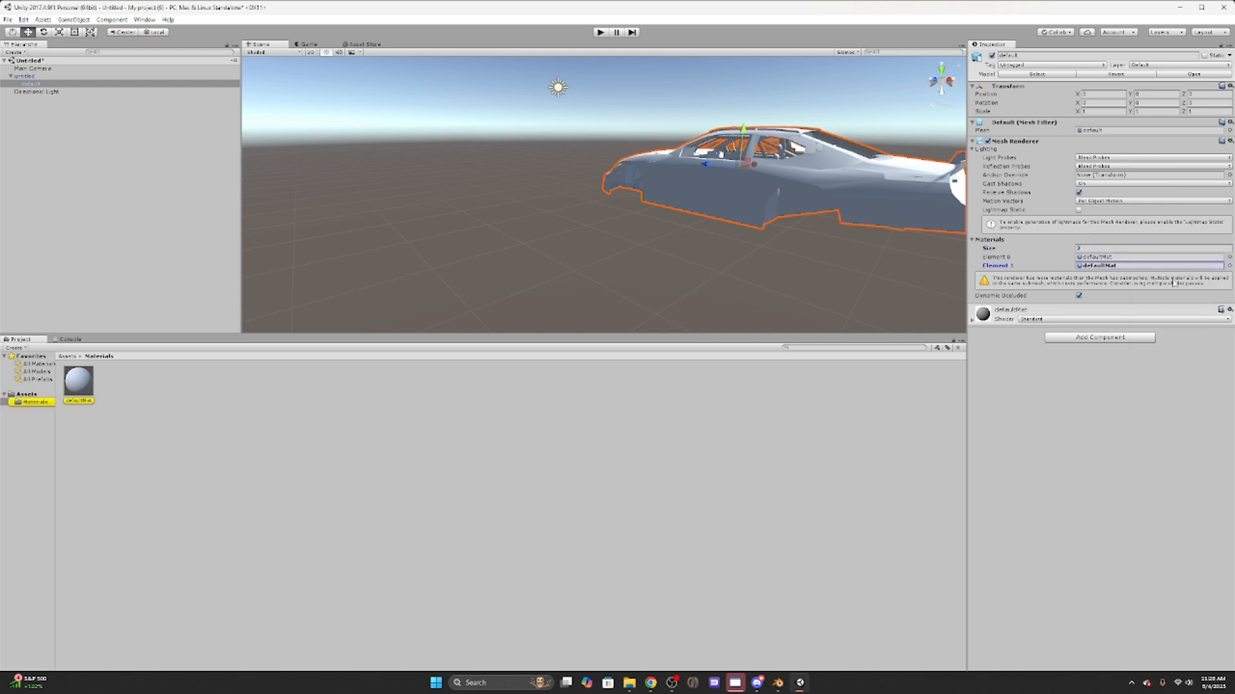
{"action": "left_click", "coordinate": [35, 402]}
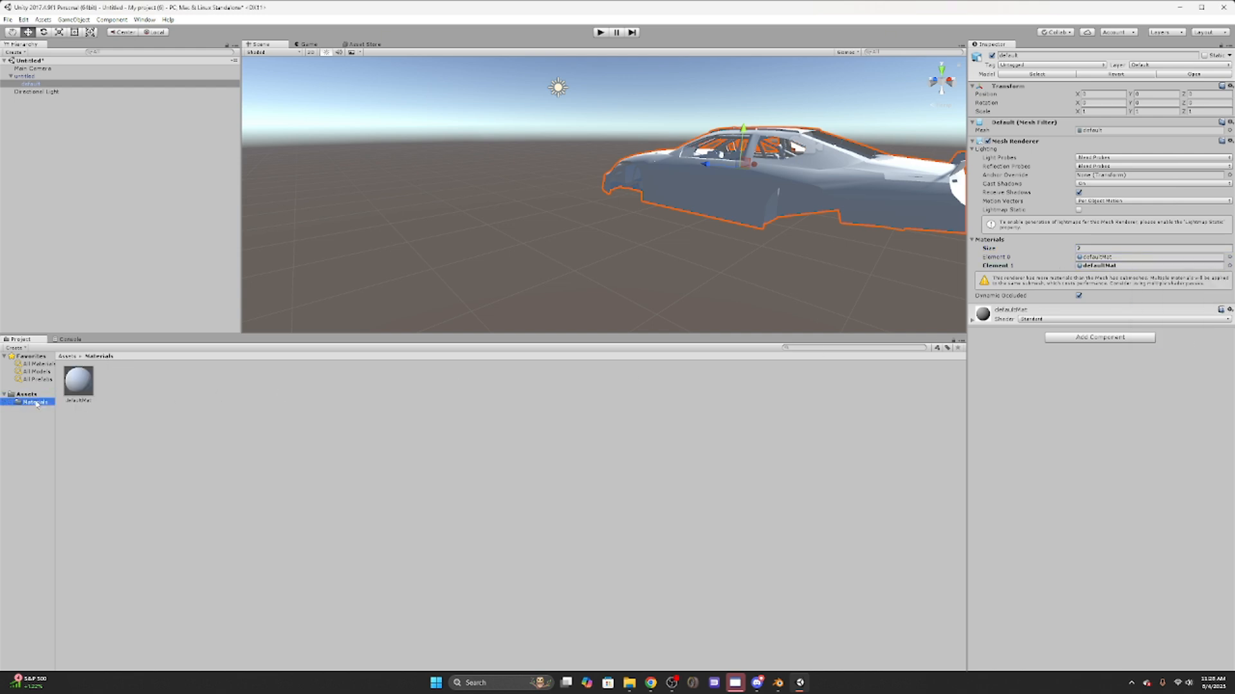
Switch to Blender, select all dodge05 materials and try to transfer them into Unity's project assets.
{"action": "left_click", "coordinate": [778, 682]}
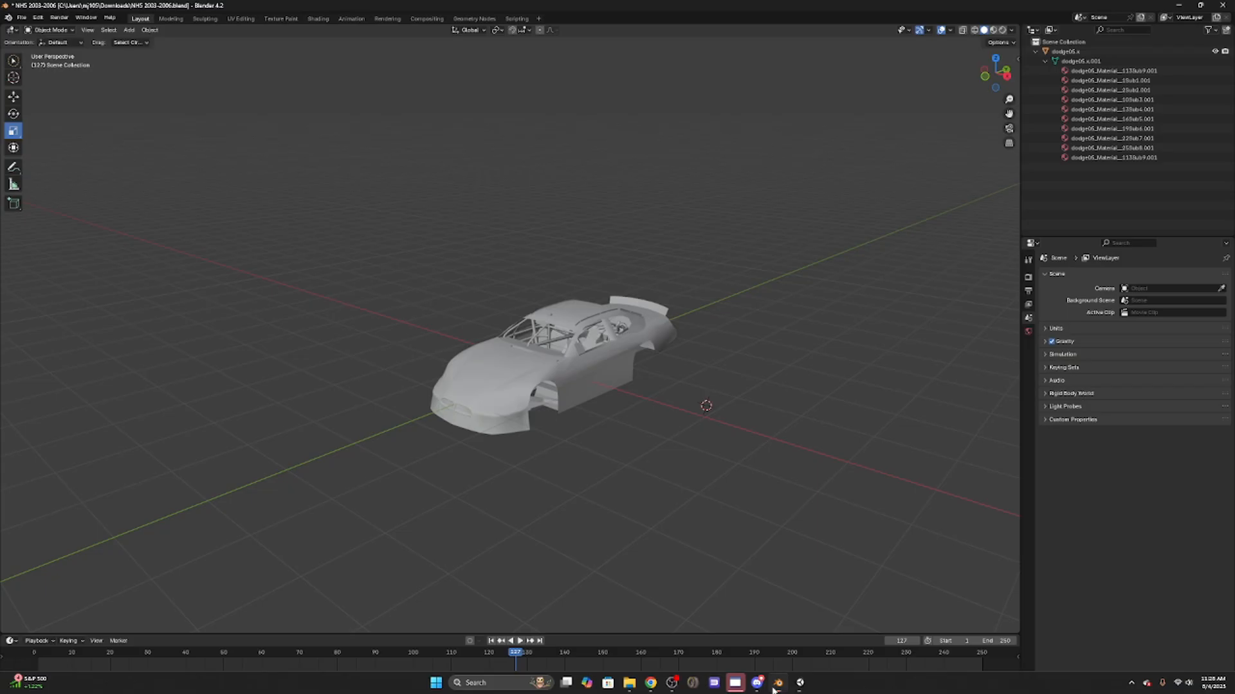
{"action": "left_click_drag", "start_coordinate": [712, 5], "coordinate": [753, 156]}
{"action": "left_click_drag", "start_coordinate": [1145, 339], "coordinate": [257, 449]}
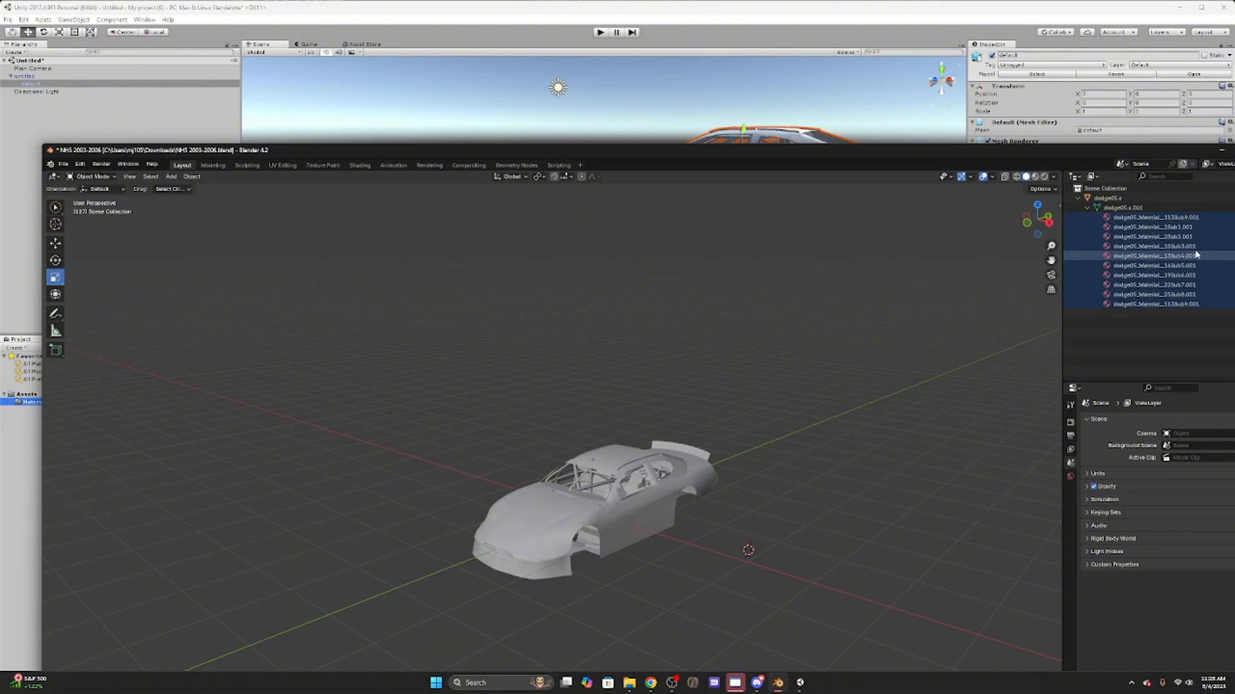
{"action": "left_click", "coordinate": [1221, 153]}
Examine the whole car body in the scene and the shader properties of its defaultMat.
{"action": "mouse_move", "coordinate": [622, 253]}
{"action": "left_mouse_down"}
{"action": "mouse_move", "coordinate": [633, 272]}
{"action": "mouse_move", "coordinate": [598, 259]}
{"action": "left_mouse_up"}
{"action": "scroll", "coordinate": [598, 259], "scroll_direction": "down", "scroll_amount": 3}
{"action": "scroll", "coordinate": [611, 278], "scroll_direction": "up", "scroll_amount": 1}
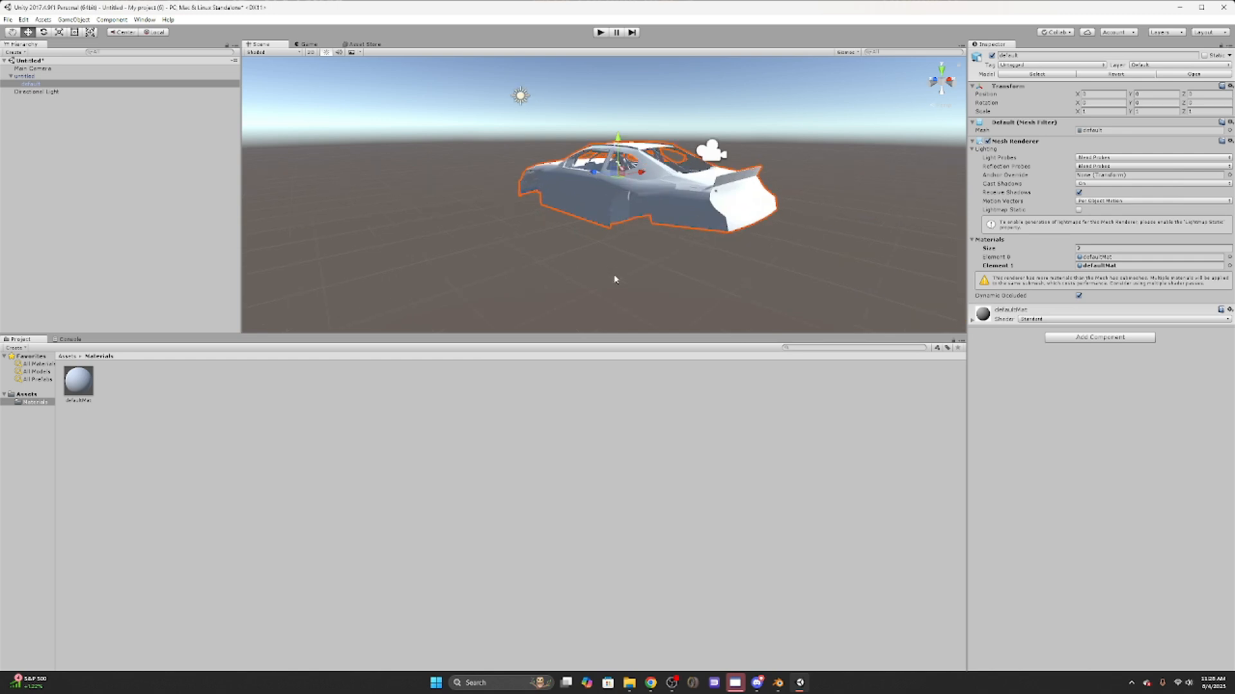
{"action": "left_click", "coordinate": [972, 320]}
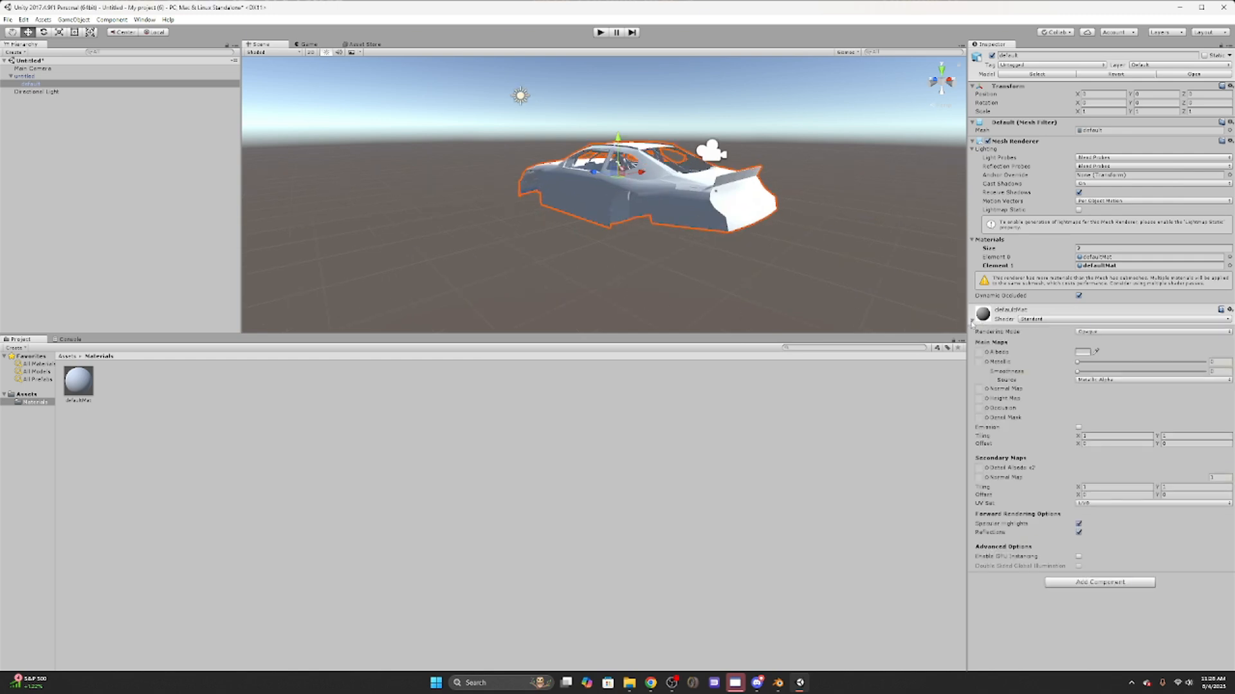
{"action": "left_click", "coordinate": [972, 320]}
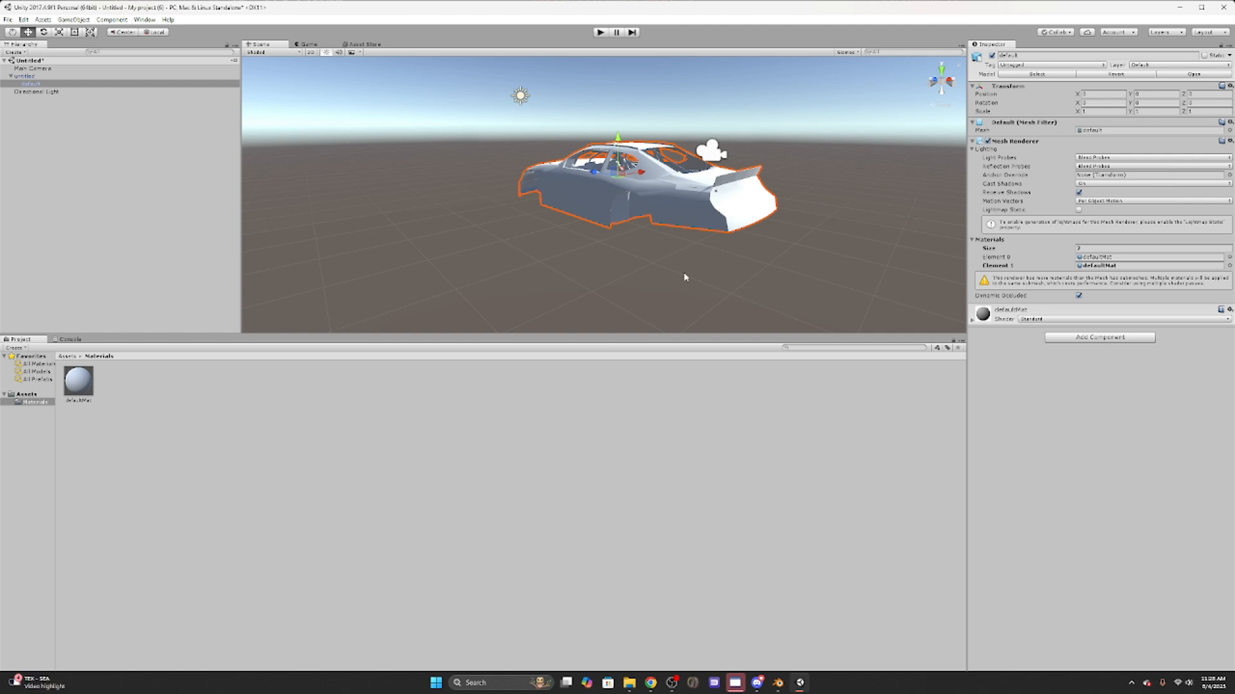
Build the PC standalone project as My project (6).exe in the My project (6) folder, replacing the existing build.
{"action": "left_click", "coordinate": [8, 20]}
{"action": "left_click", "coordinate": [64, 116]}
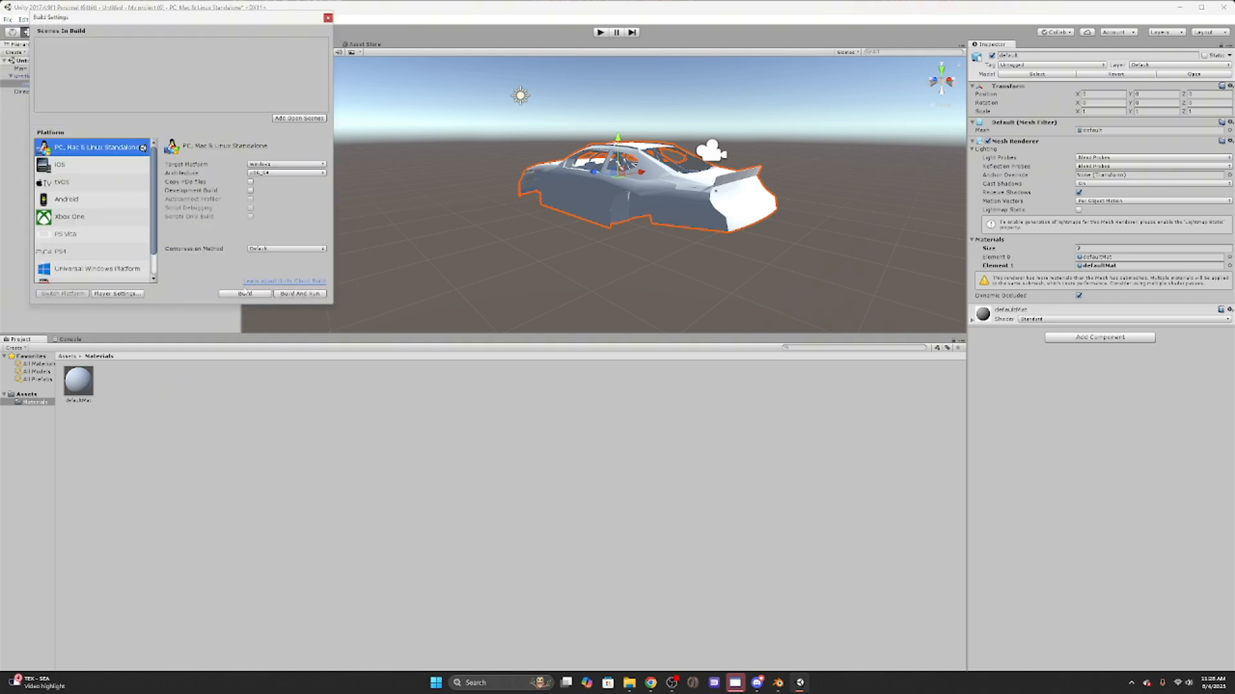
{"action": "left_click", "coordinate": [245, 293]}
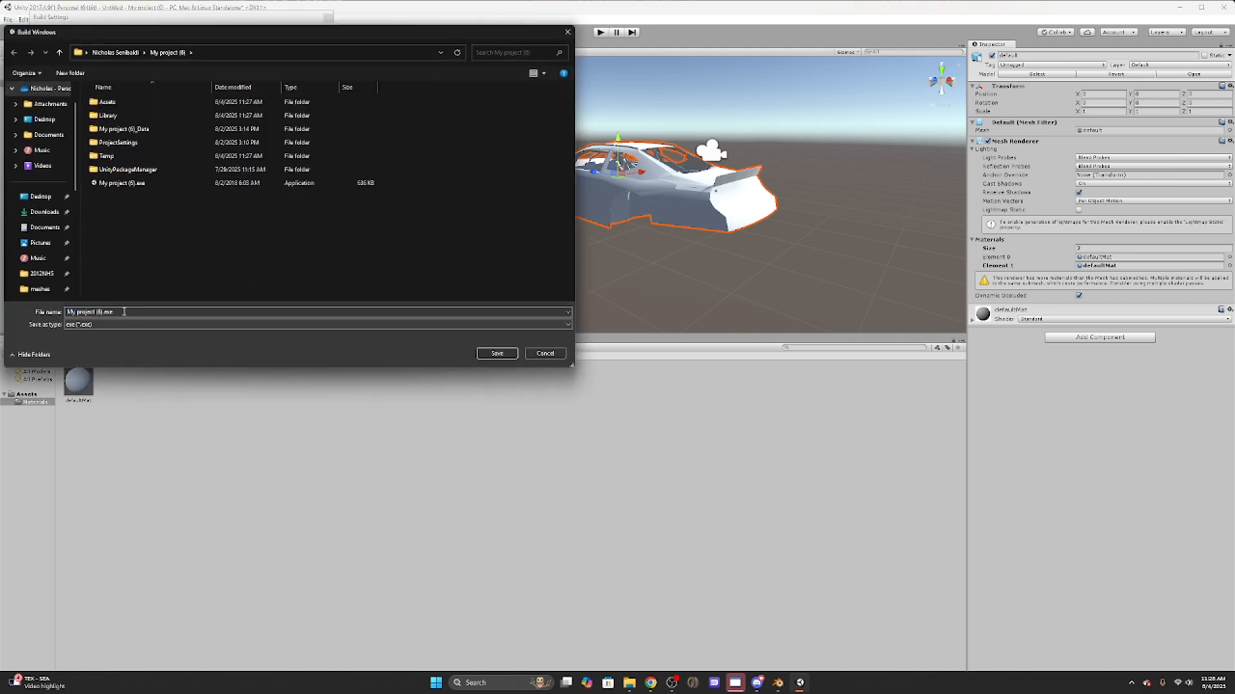
{"action": "left_click", "coordinate": [158, 312]}
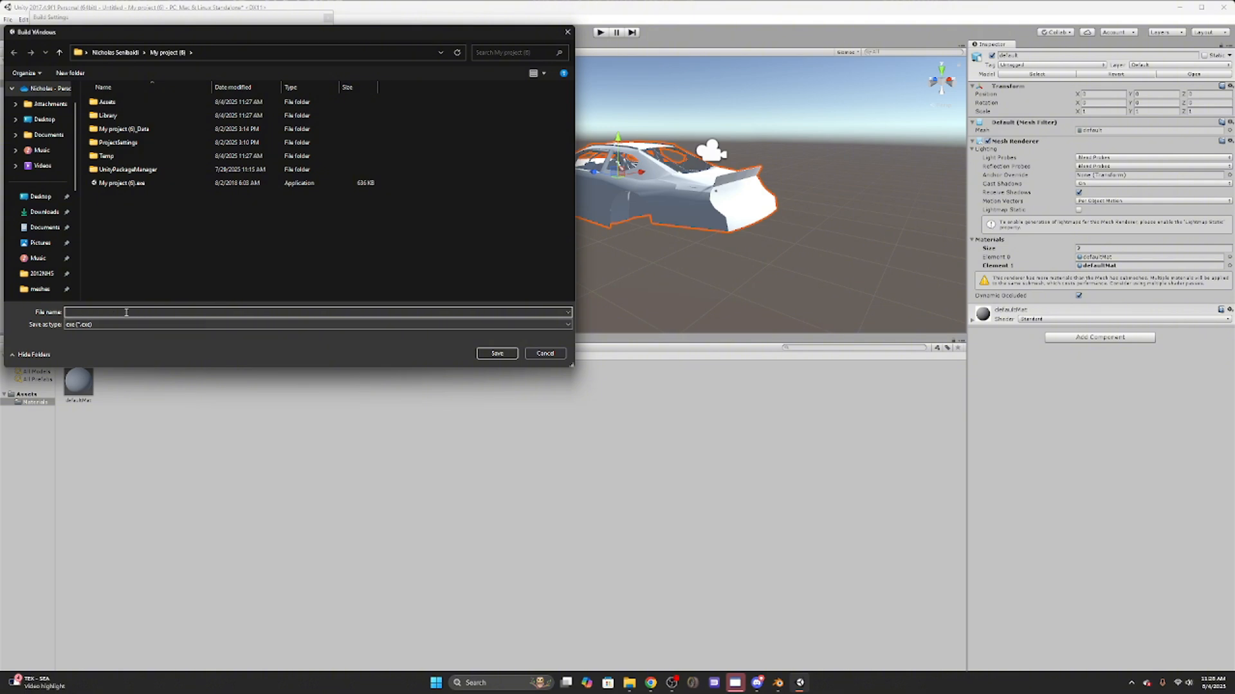
{"action": "left_click", "coordinate": [497, 353]}
{"action": "left_click", "coordinate": [642, 354]}
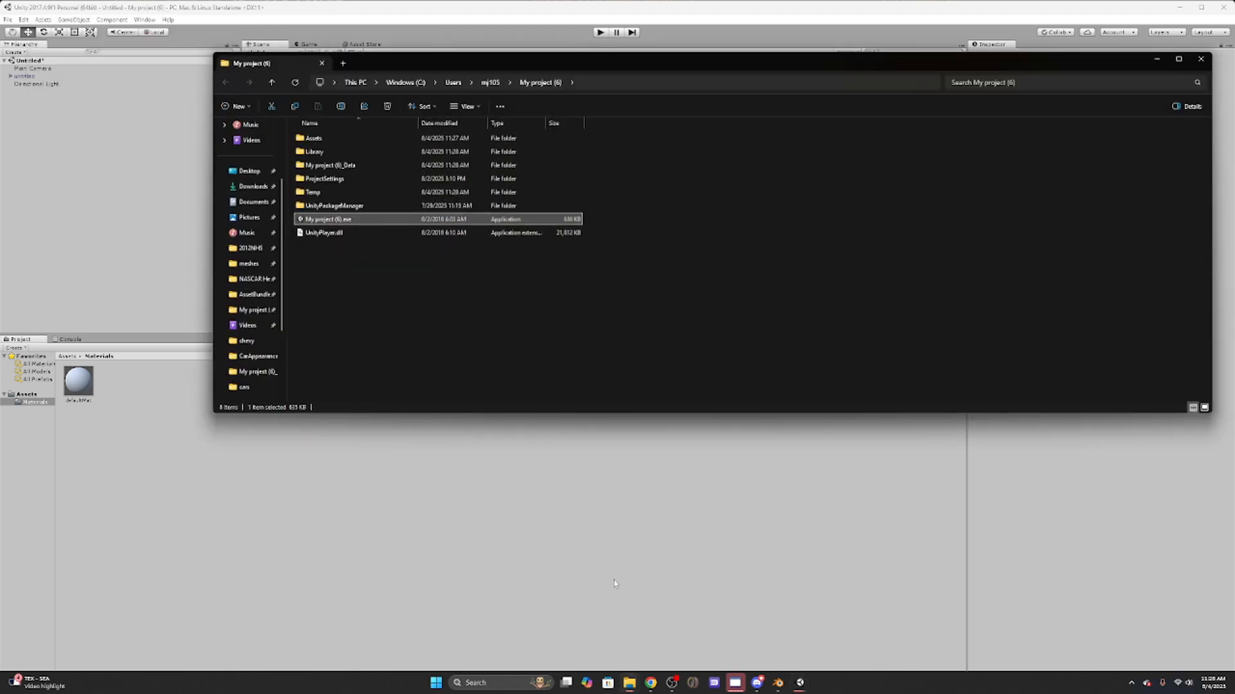
Switch to Unity Assets Bundle Extractor and cancel the pending OBJ export of the Chevy body mesh.
{"action": "left_click", "coordinate": [735, 682]}
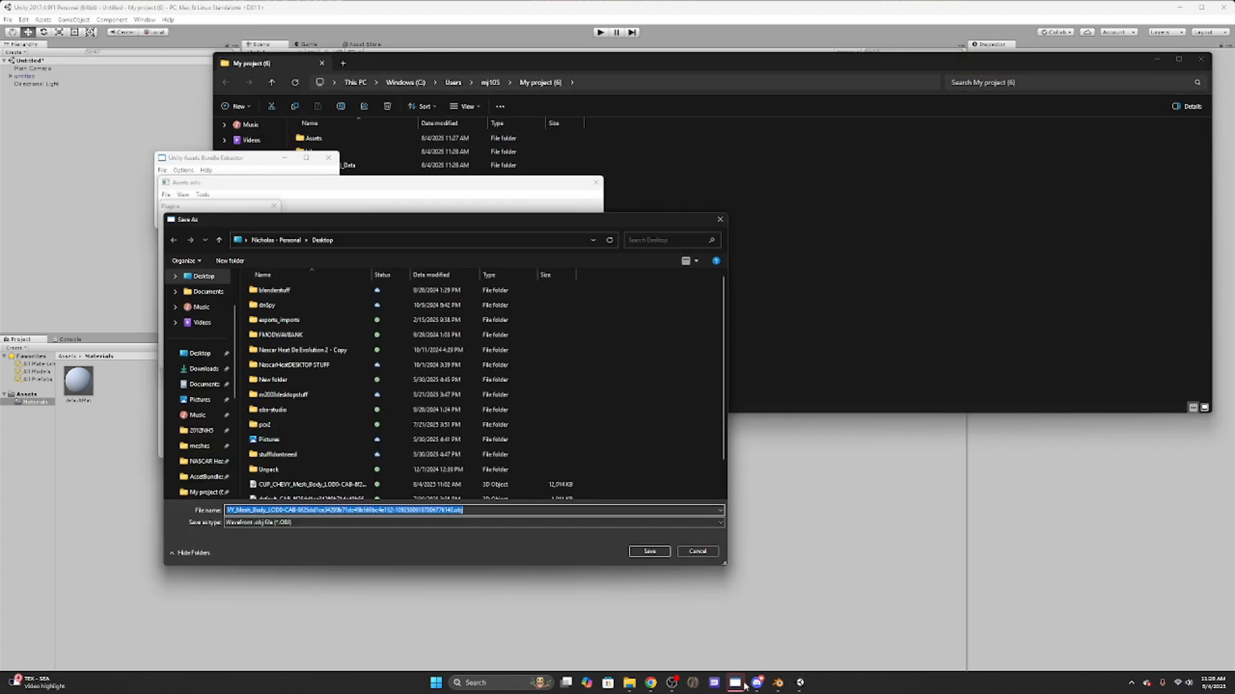
{"action": "left_click", "coordinate": [691, 553]}
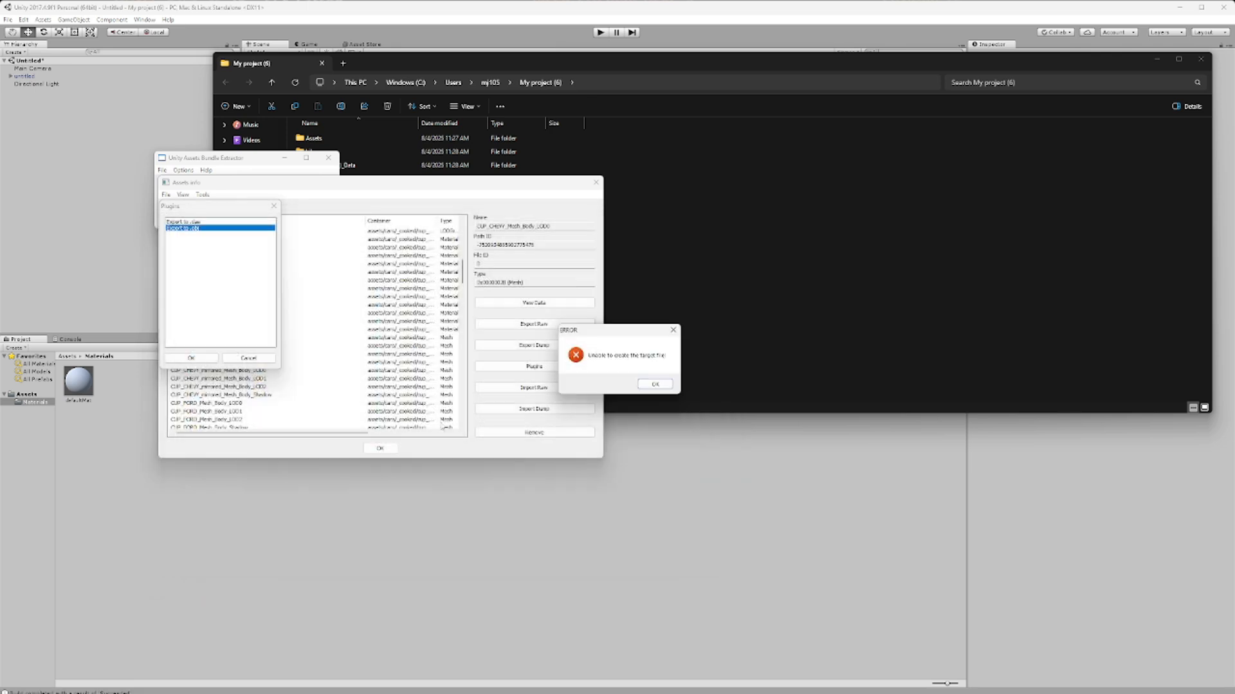
{"action": "left_click", "coordinate": [669, 383]}
Launch a second Unity Assets Bundle Extractor window and load sharedassets0.assets from the My project (6)_Data folder.
{"action": "mouse_move", "coordinate": [649, 693]}
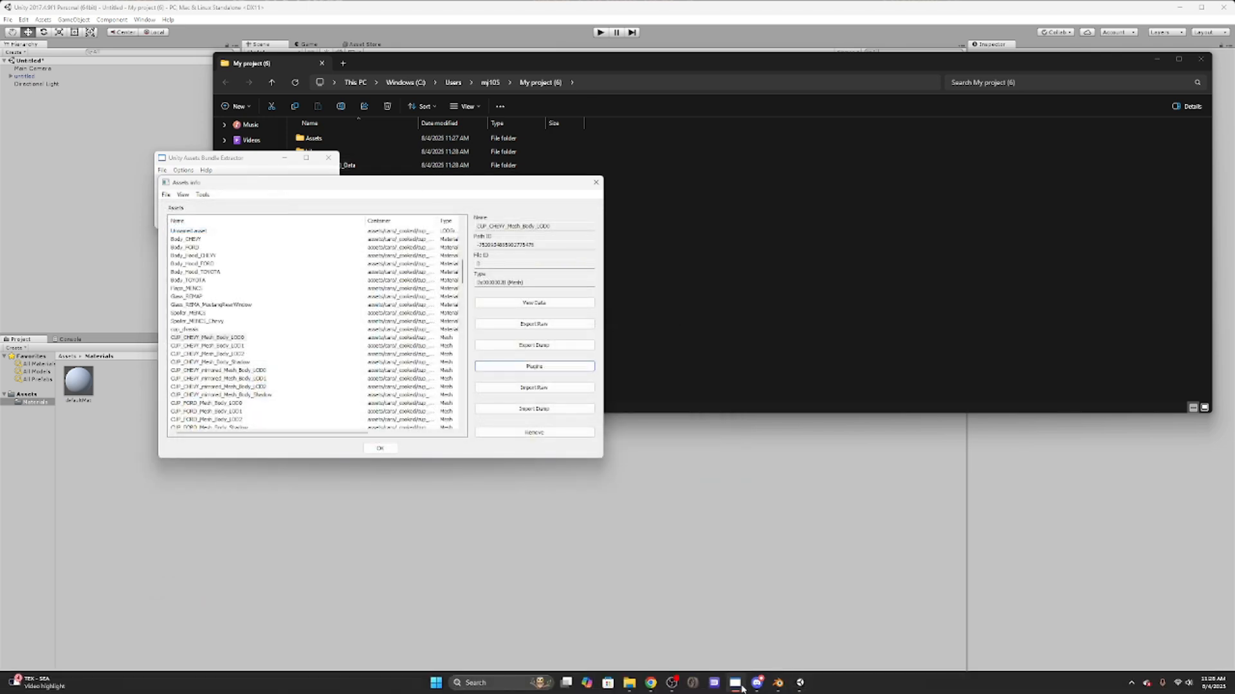
{"action": "right_click", "coordinate": [741, 688]}
{"action": "left_click", "coordinate": [711, 627]}
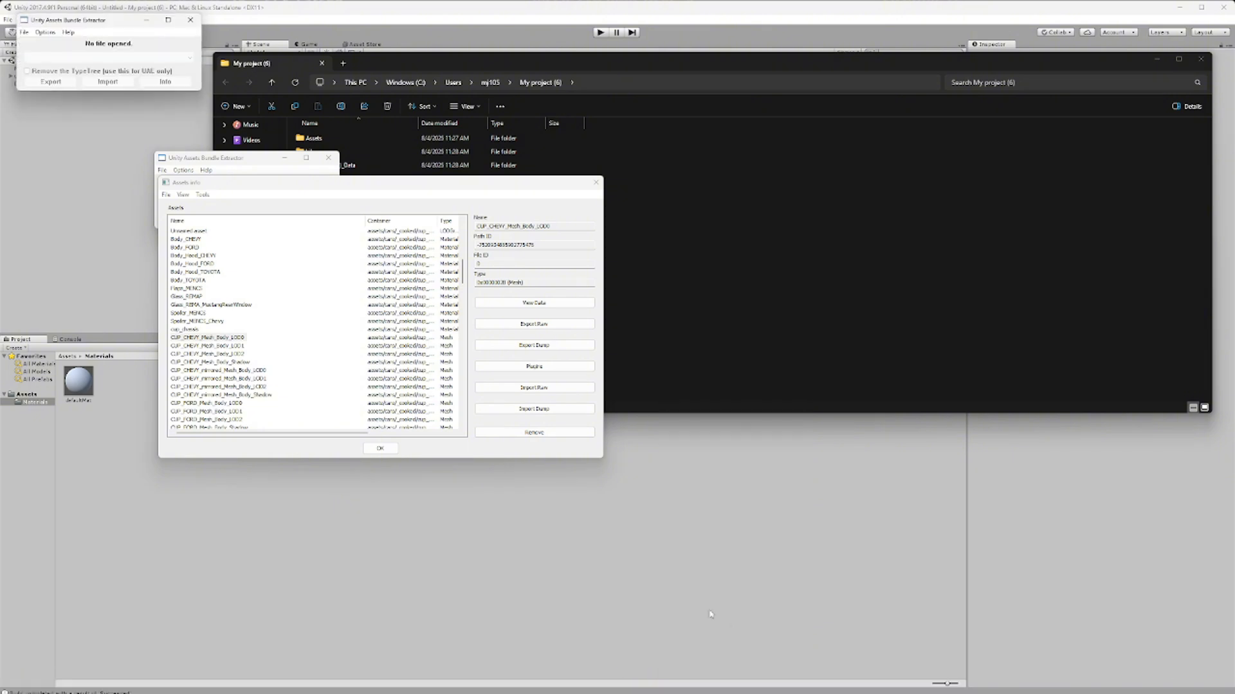
{"action": "left_click", "coordinate": [25, 32]}
{"action": "left_click", "coordinate": [33, 44]}
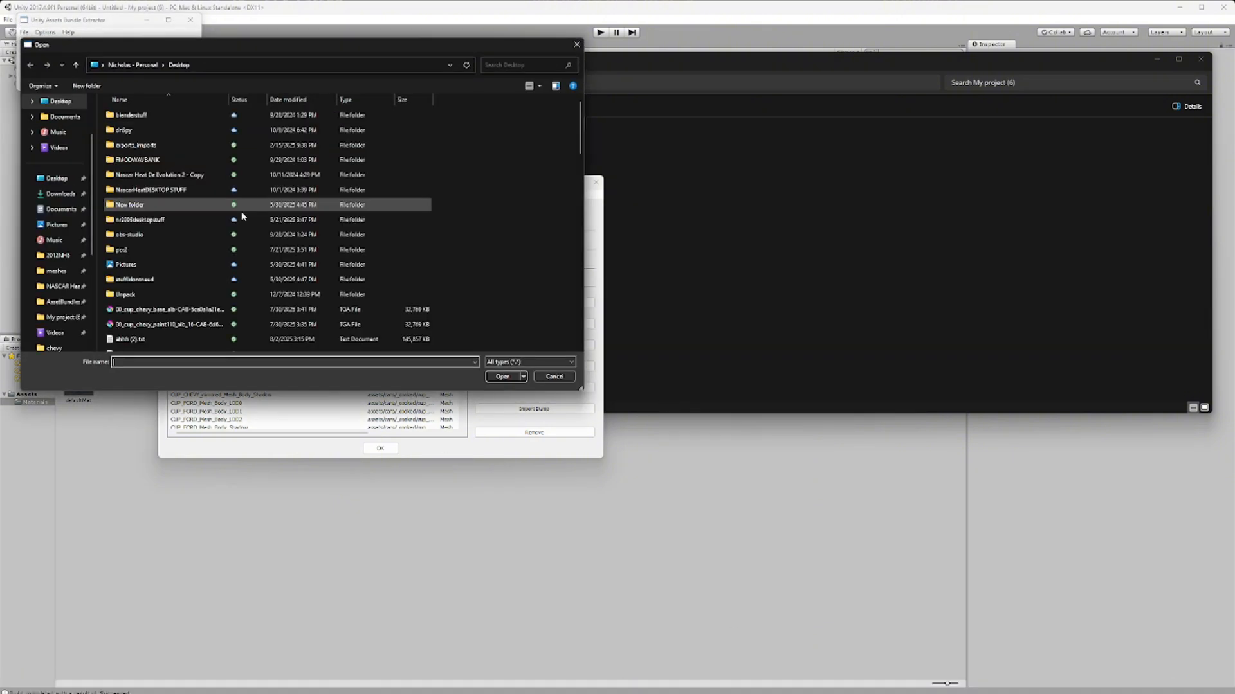
{"action": "left_click", "coordinate": [61, 317]}
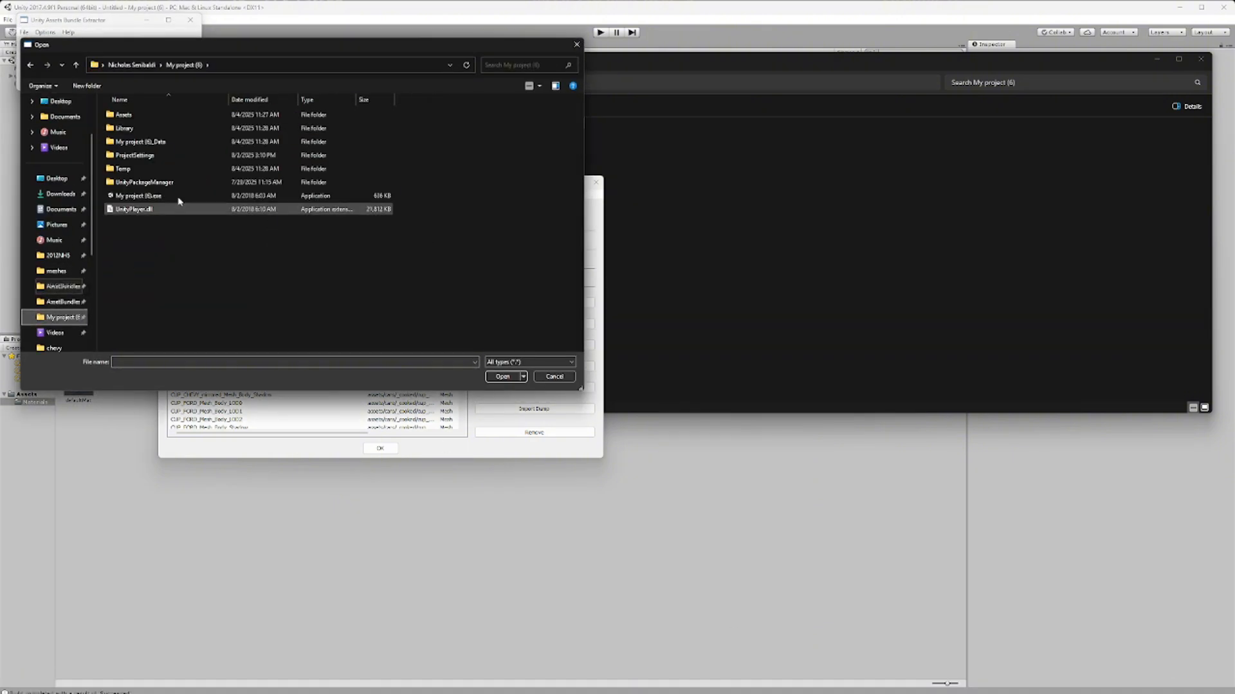
{"action": "double_click", "coordinate": [140, 142]}
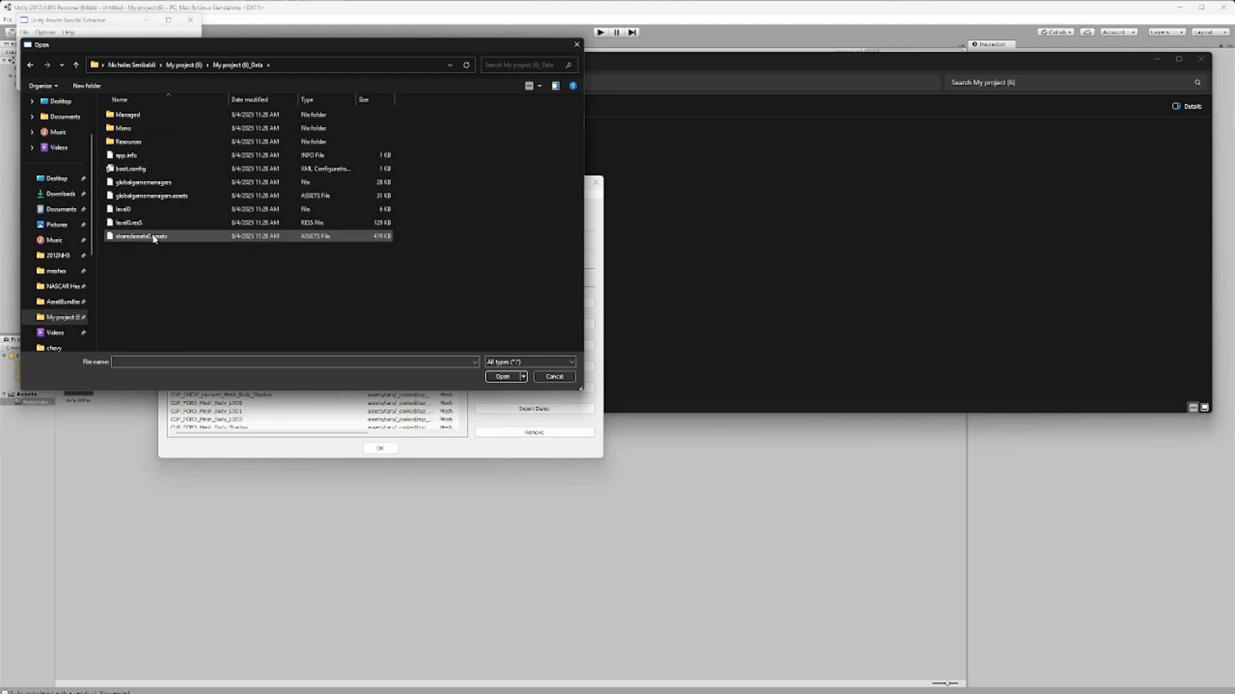
{"action": "left_click", "coordinate": [153, 237]}
{"action": "double_click", "coordinate": [153, 237]}
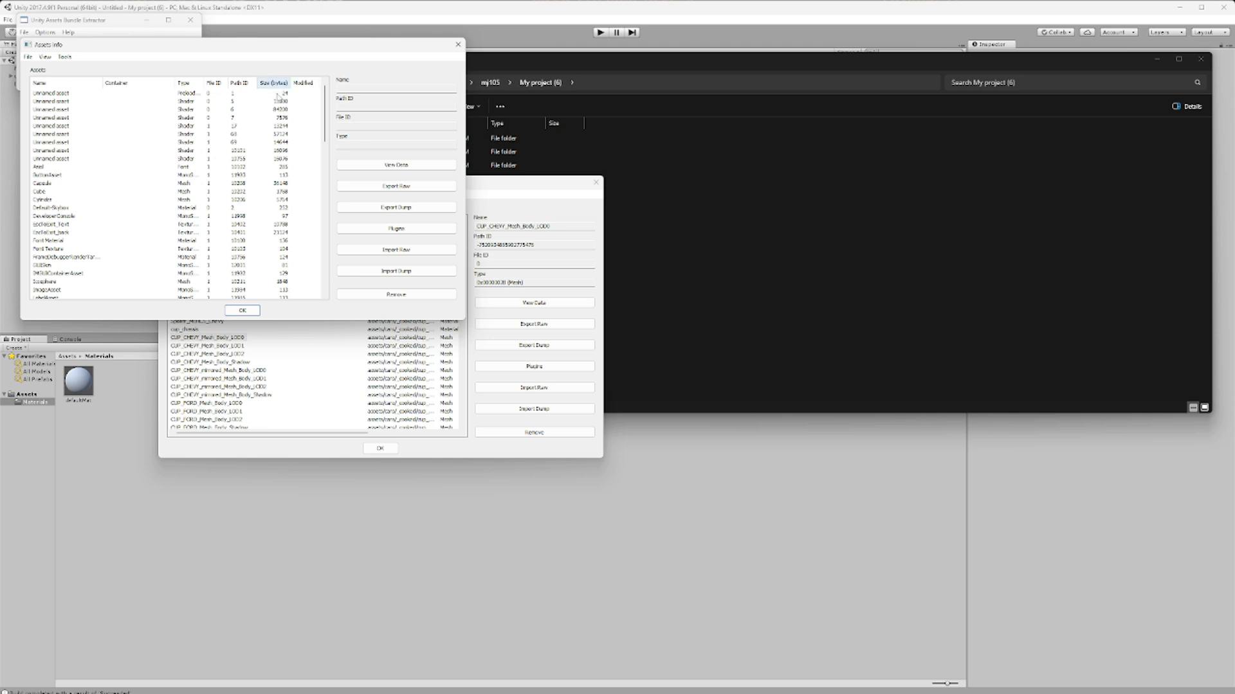
Export the default mesh as raw data to unnamed asset-sharedassets0.assets-4.dat in My project (6)_Data, and close that assets list.
{"action": "scroll", "coordinate": [250, 100], "scroll_direction": "down", "scroll_amount": 15}
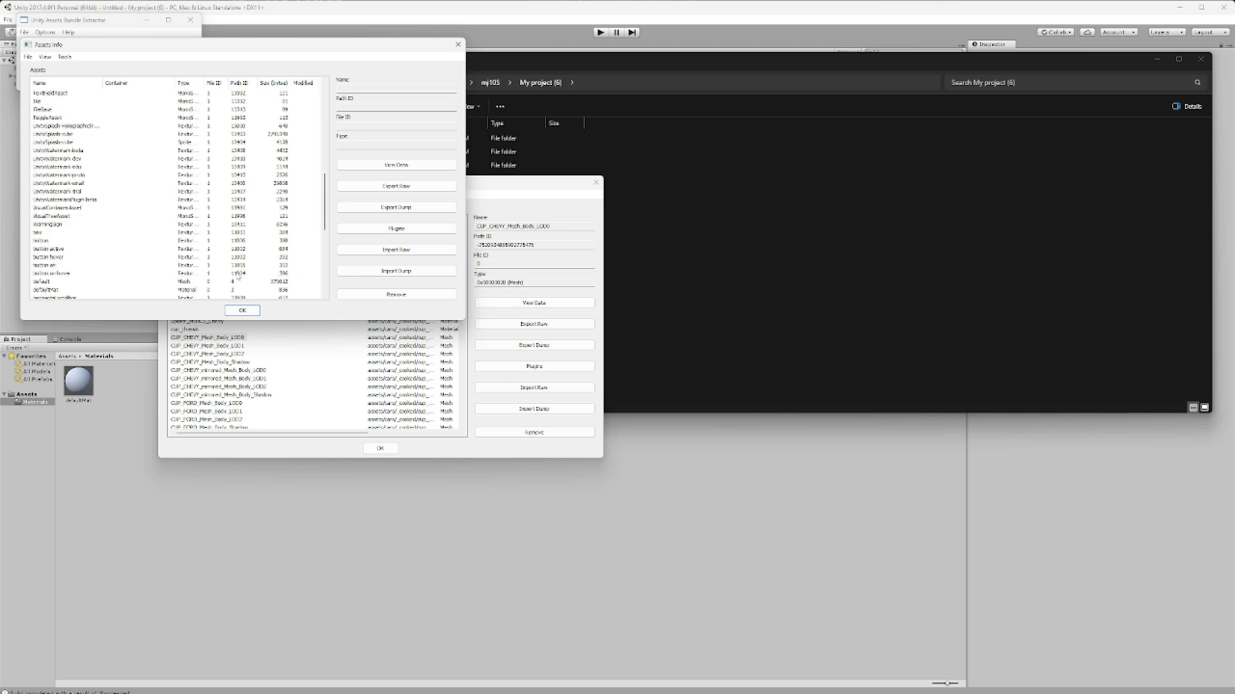
{"action": "left_click", "coordinate": [68, 283]}
{"action": "left_click", "coordinate": [396, 186]}
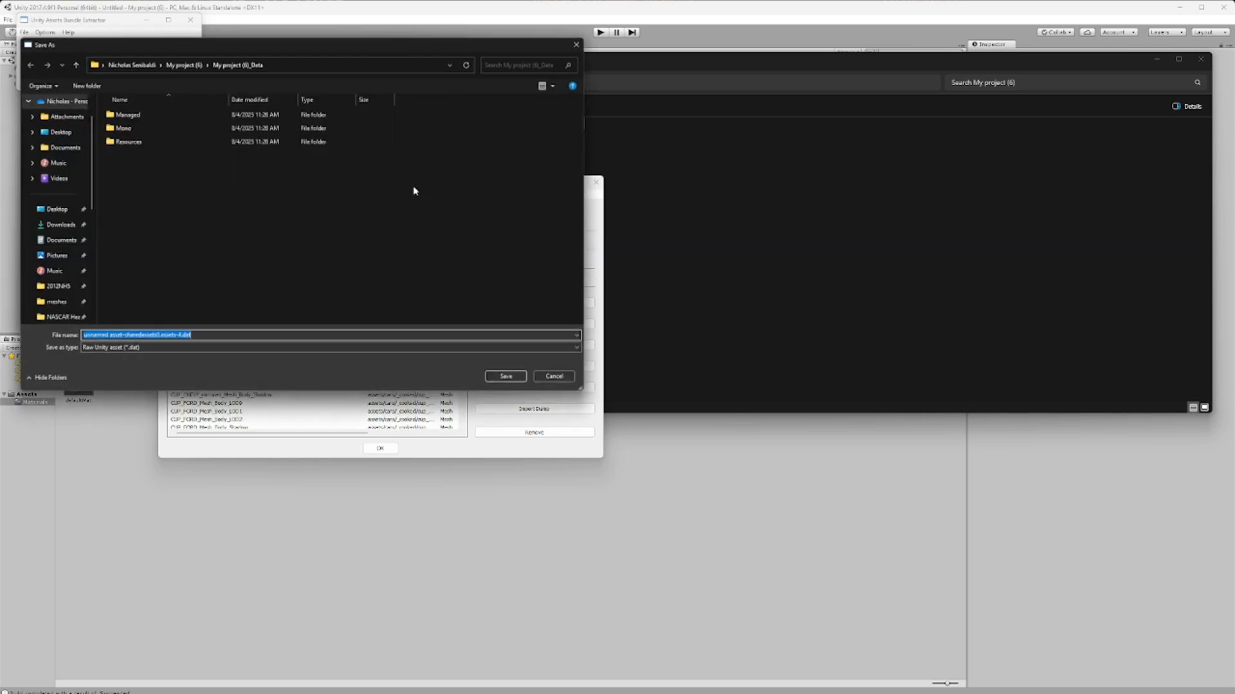
{"action": "left_click", "coordinate": [520, 381]}
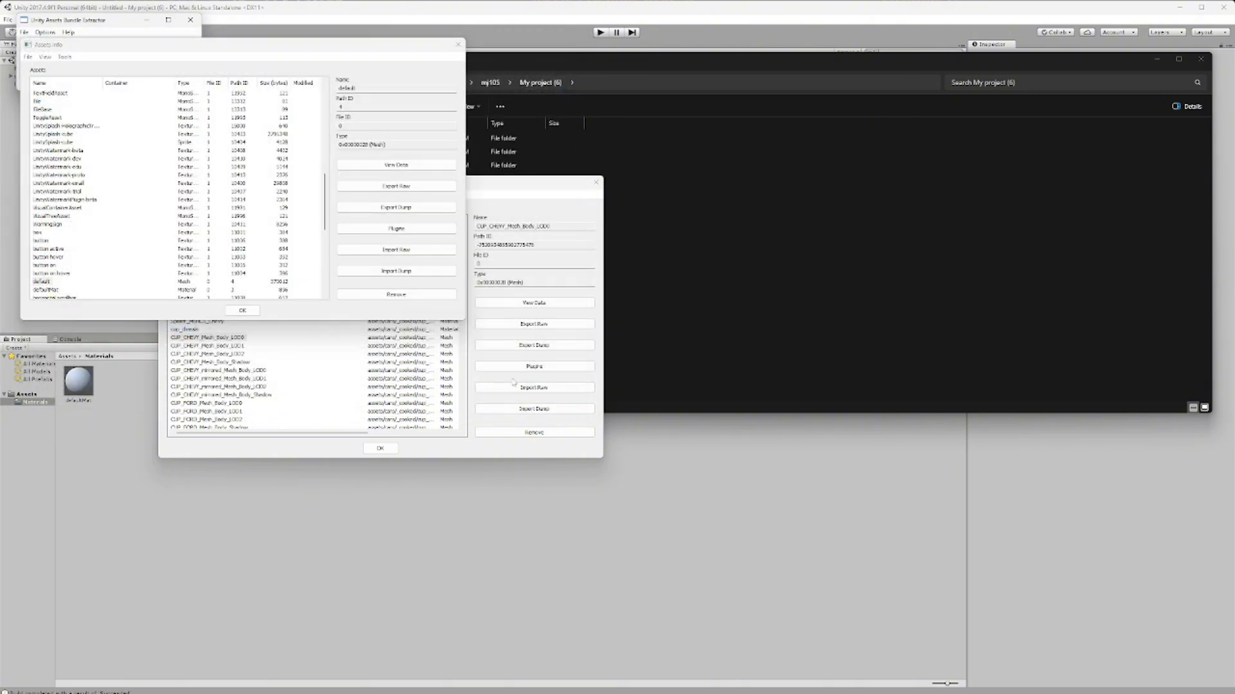
{"action": "left_click", "coordinate": [458, 45]}
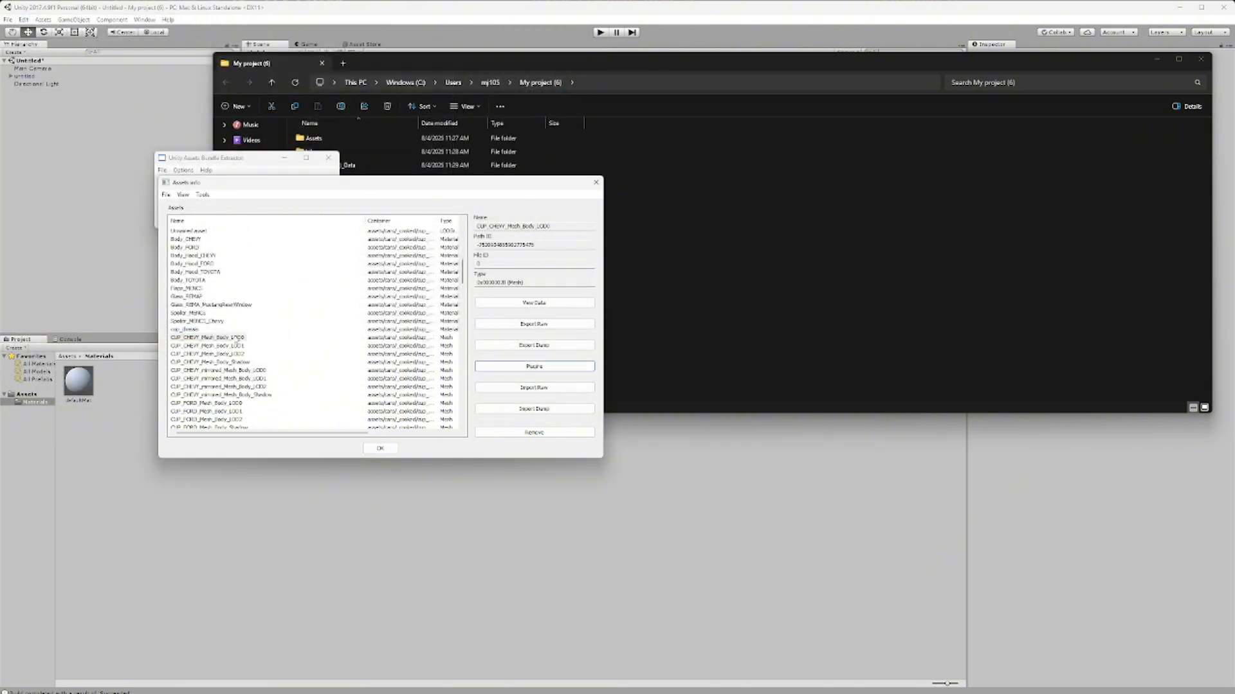
{"action": "left_click", "coordinate": [237, 339]}
{"action": "left_click", "coordinate": [225, 347]}
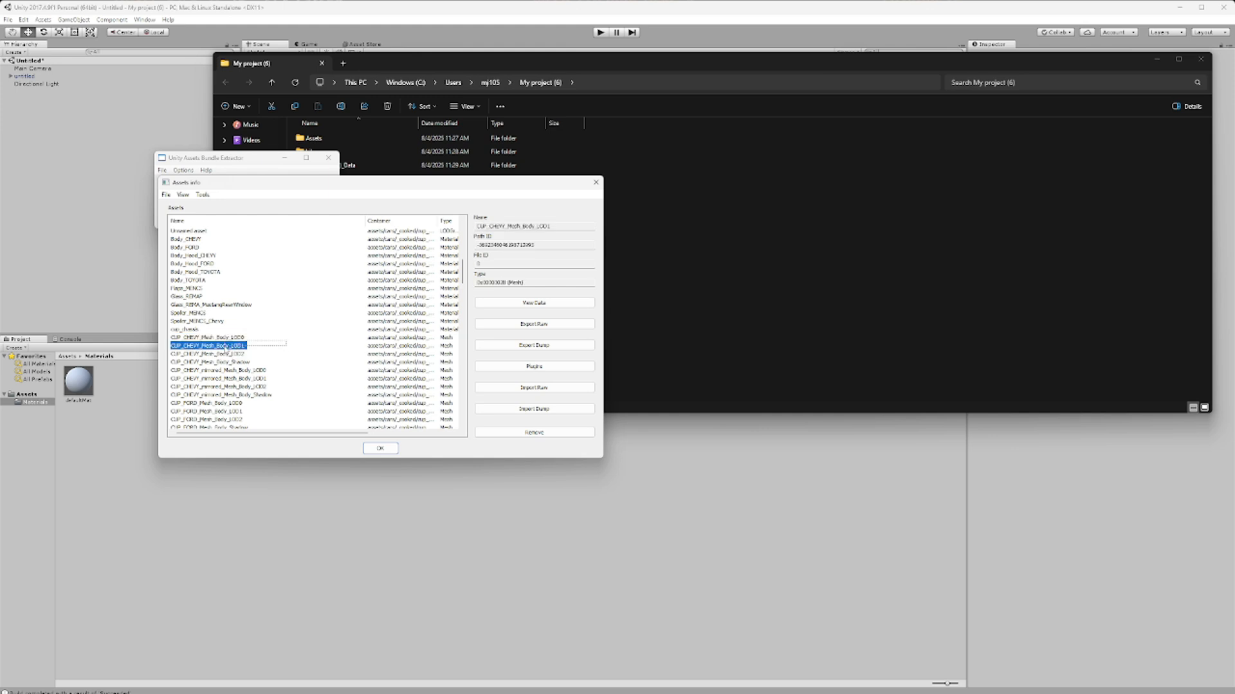
{"action": "left_click_drag", "start_coordinate": [223, 346], "coordinate": [188, 358]}
{"action": "left_click", "coordinate": [274, 336]}
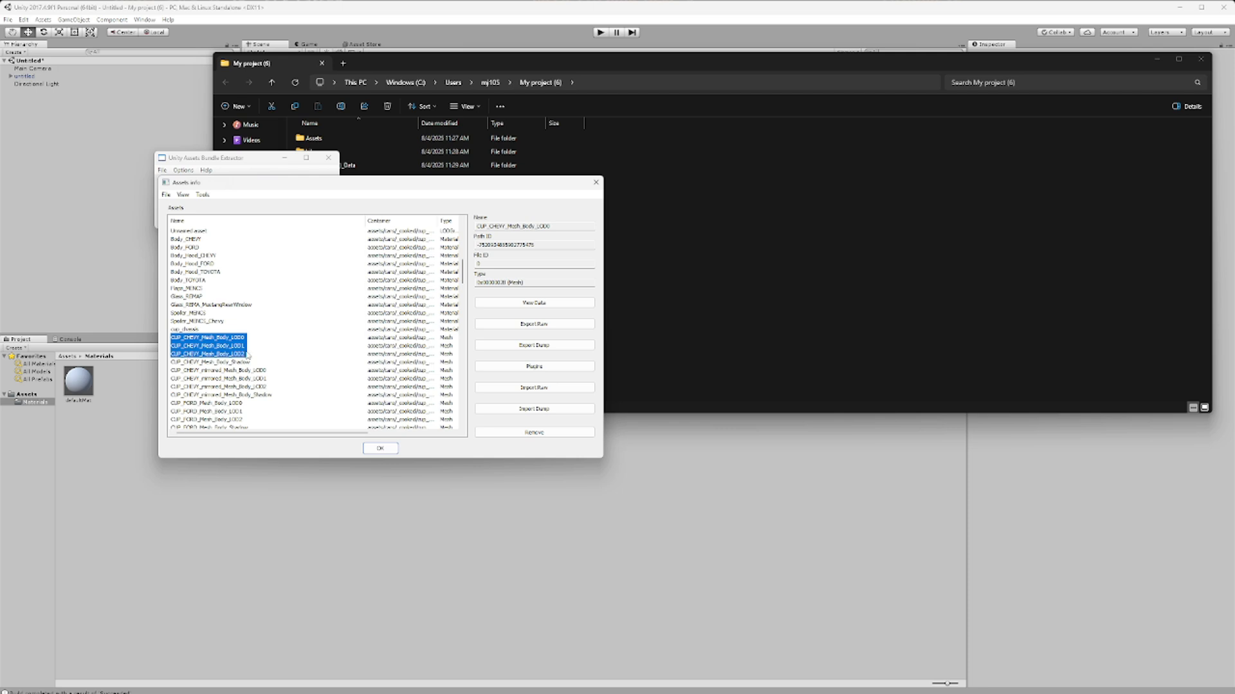
{"action": "left_click", "coordinate": [248, 355]}
{"action": "scroll", "coordinate": [257, 358], "scroll_direction": "down", "scroll_amount": 1}
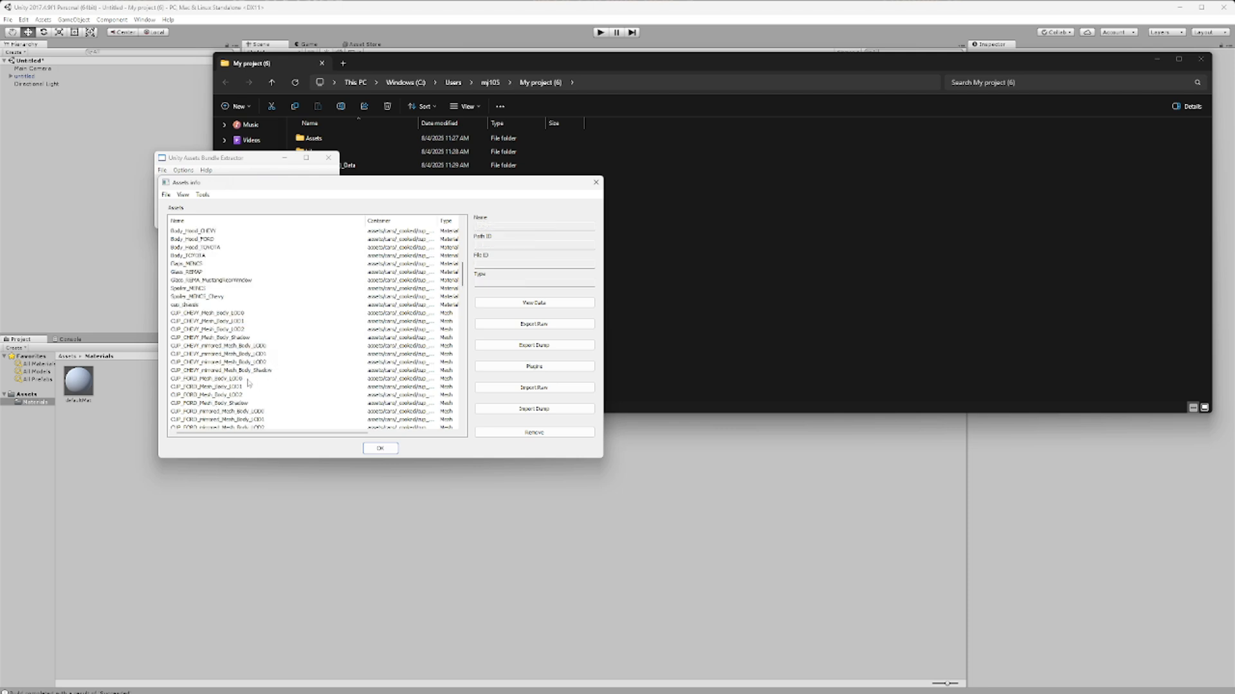
Try a batch raw import from the My project (6)_Data folder into the CUP_FORD_Mesh_Body LOD0, LOD1 and LOD2 meshes.
{"action": "left_click", "coordinate": [218, 379]}
{"action": "left_click", "coordinate": [267, 381]}
{"action": "left_click", "coordinate": [172, 379]}
{"action": "left_click_drag", "start_coordinate": [249, 397], "coordinate": [178, 376]}
{"action": "left_click", "coordinate": [536, 367]}
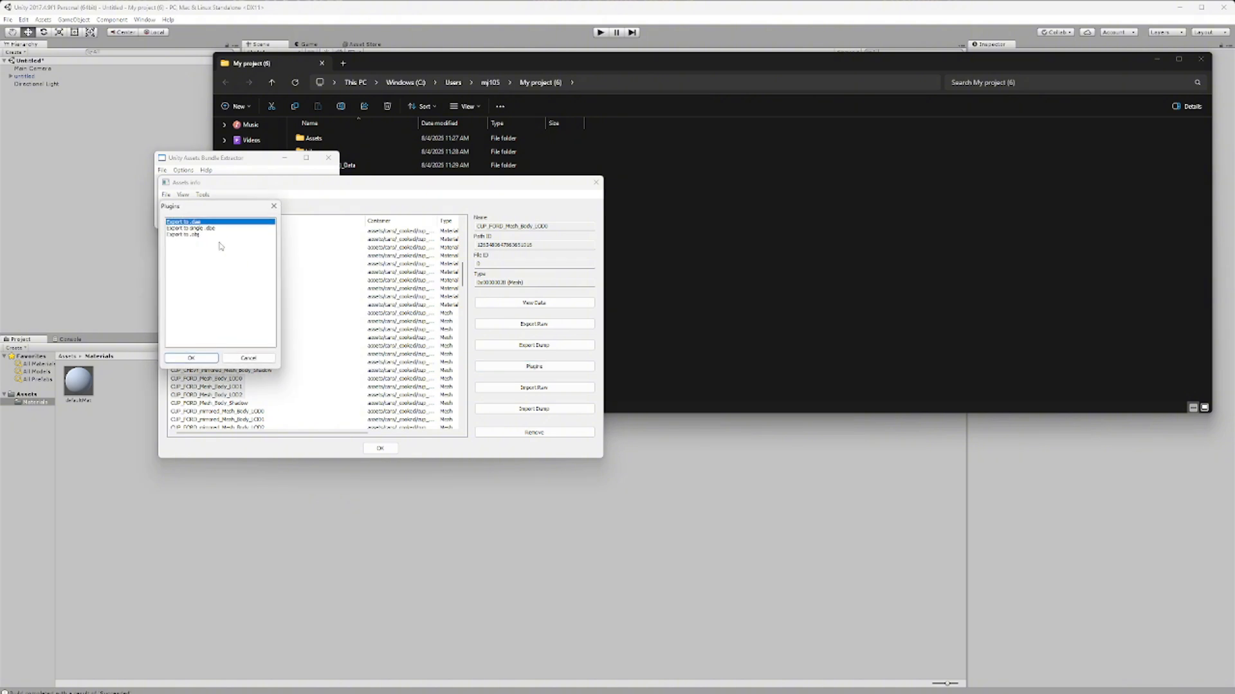
{"action": "left_click", "coordinate": [256, 359]}
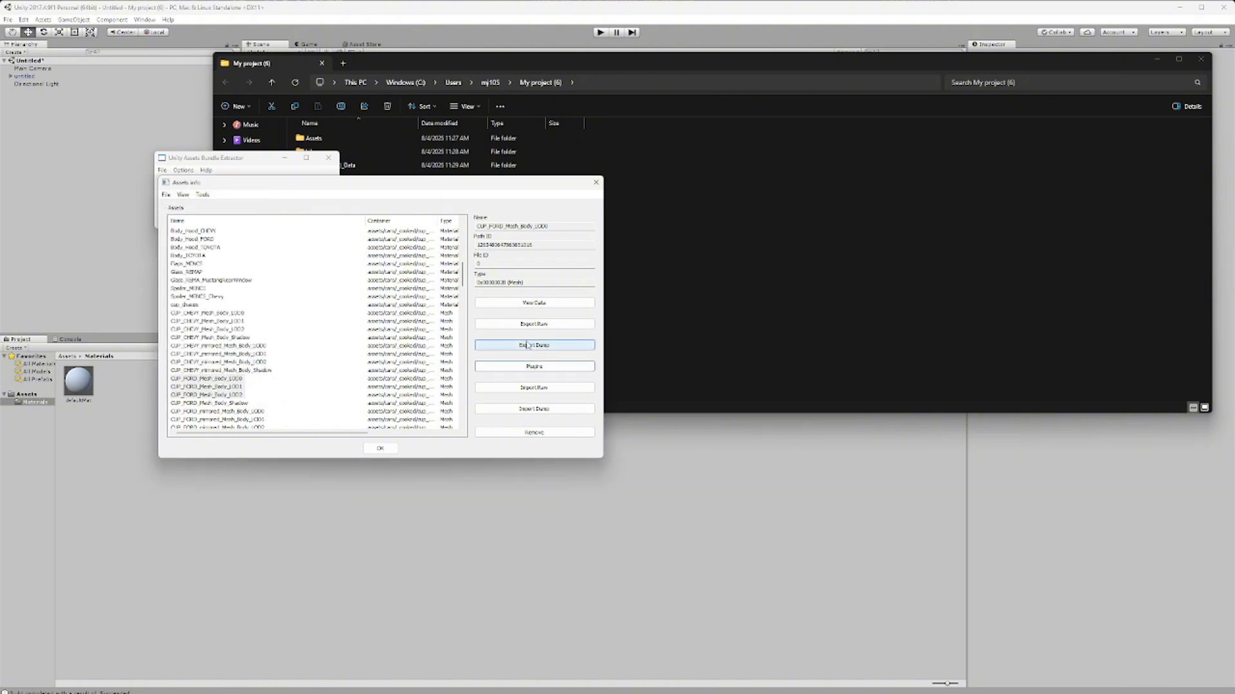
{"action": "left_click", "coordinate": [534, 388]}
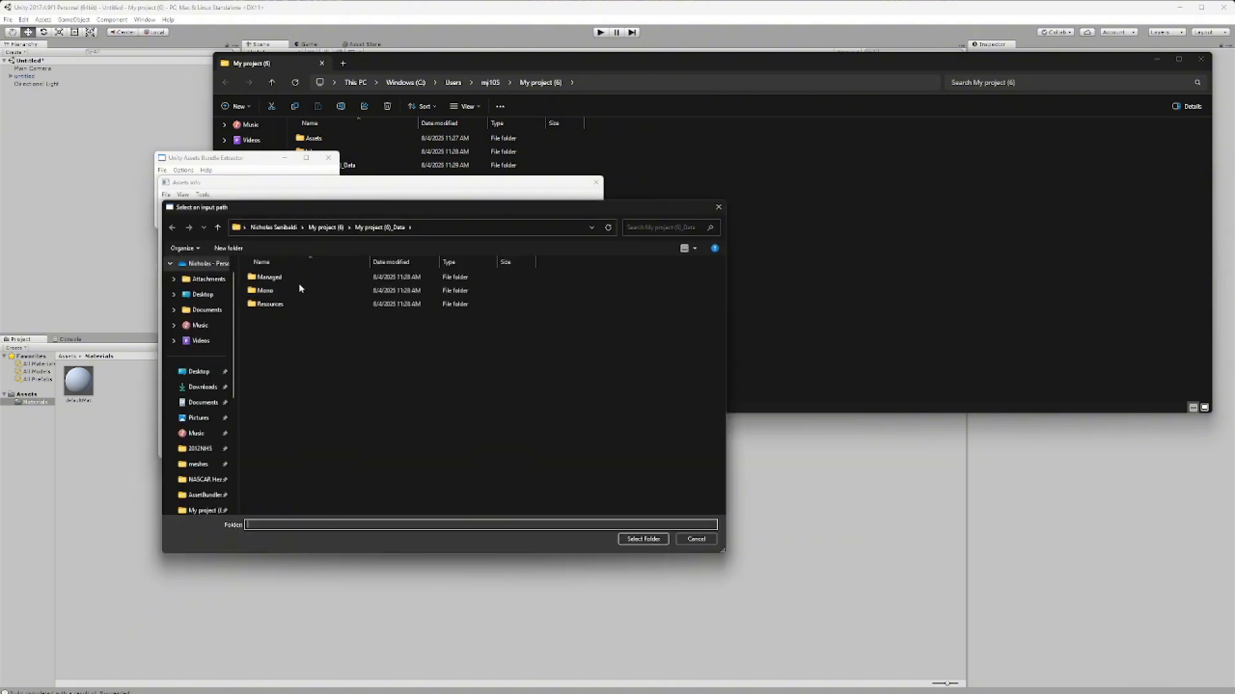
{"action": "left_click", "coordinate": [333, 228]}
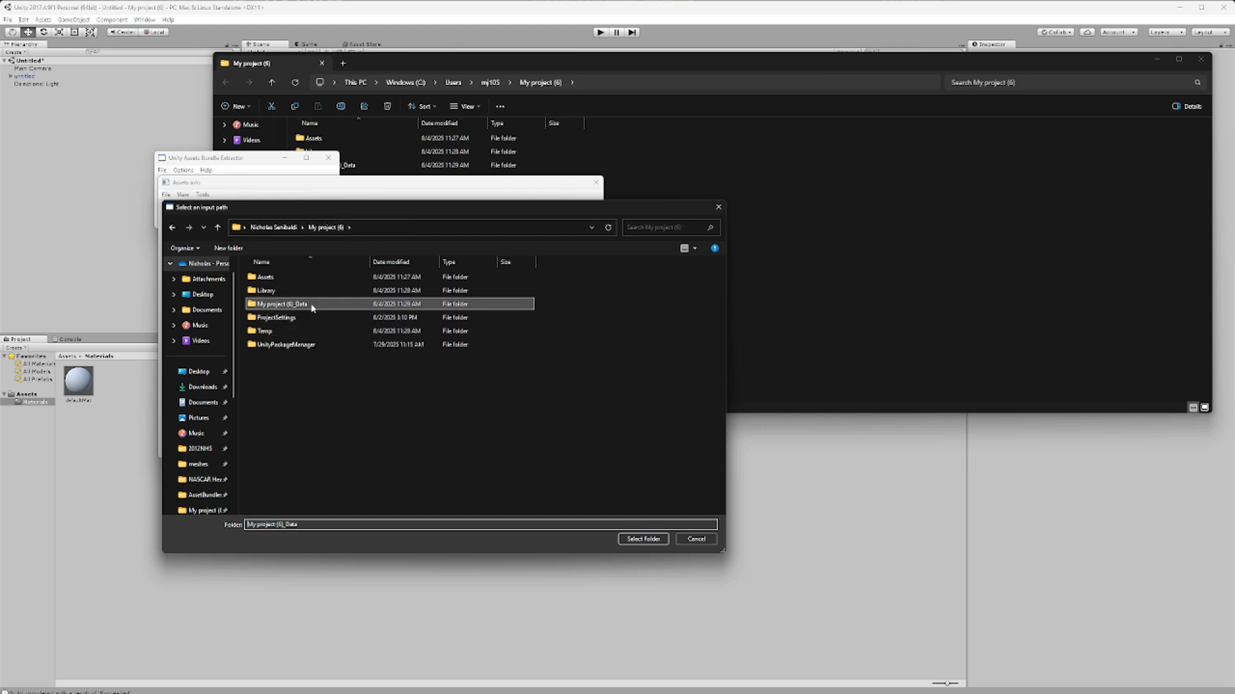
{"action": "double_click", "coordinate": [308, 304]}
{"action": "double_click", "coordinate": [308, 290]}
{"action": "left_click", "coordinate": [173, 228]}
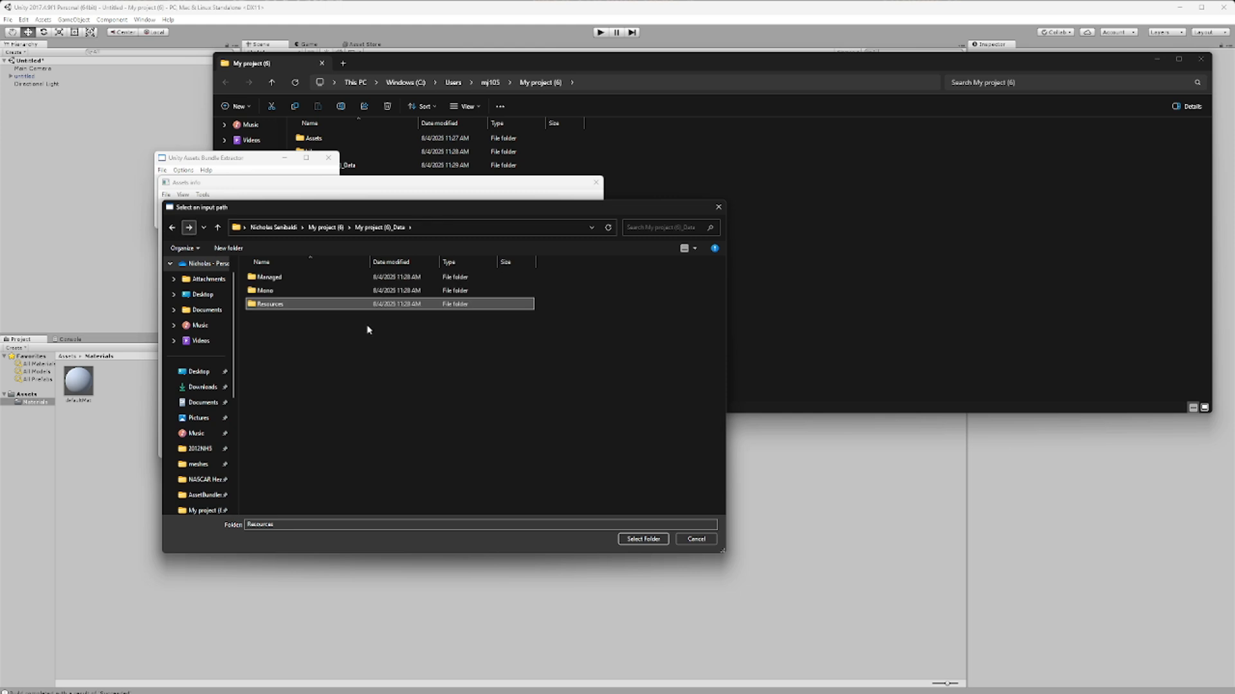
{"action": "left_click", "coordinate": [643, 538]}
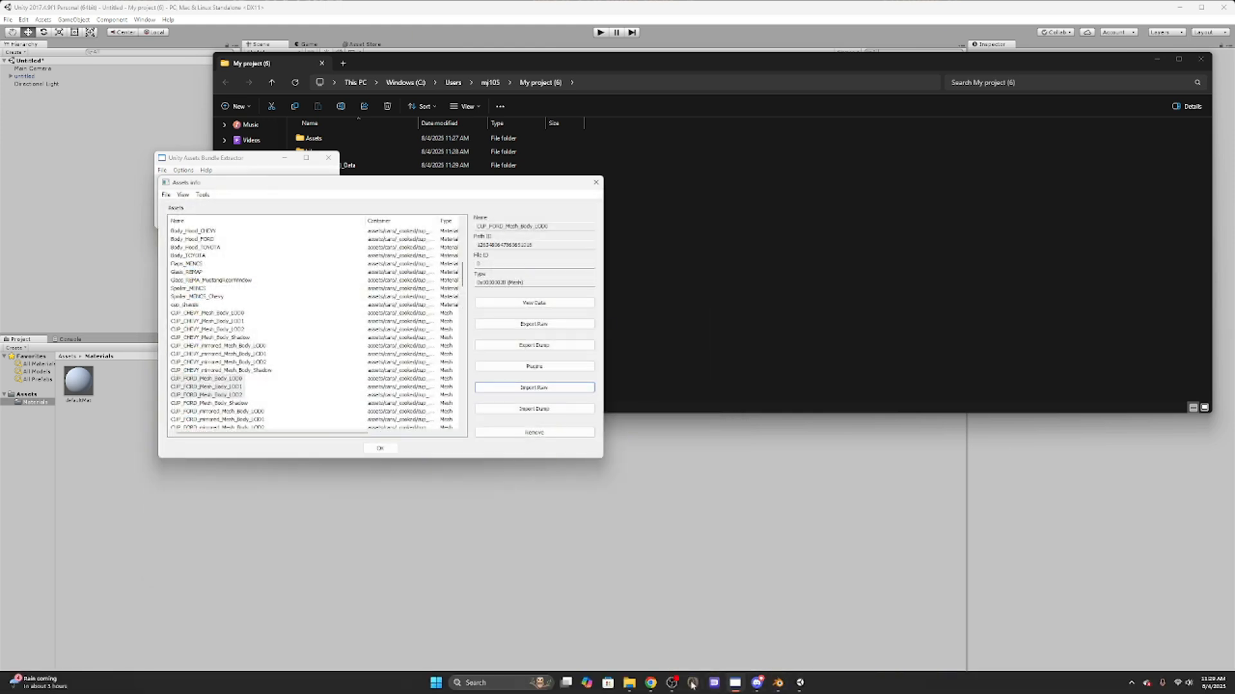
Import the raw file unnamed asset-sharedassets0.assets-4.dat individually into CUP_FORD_Mesh_Body_LOD0, LOD1 and LOD2.
{"action": "left_click", "coordinate": [672, 682]}
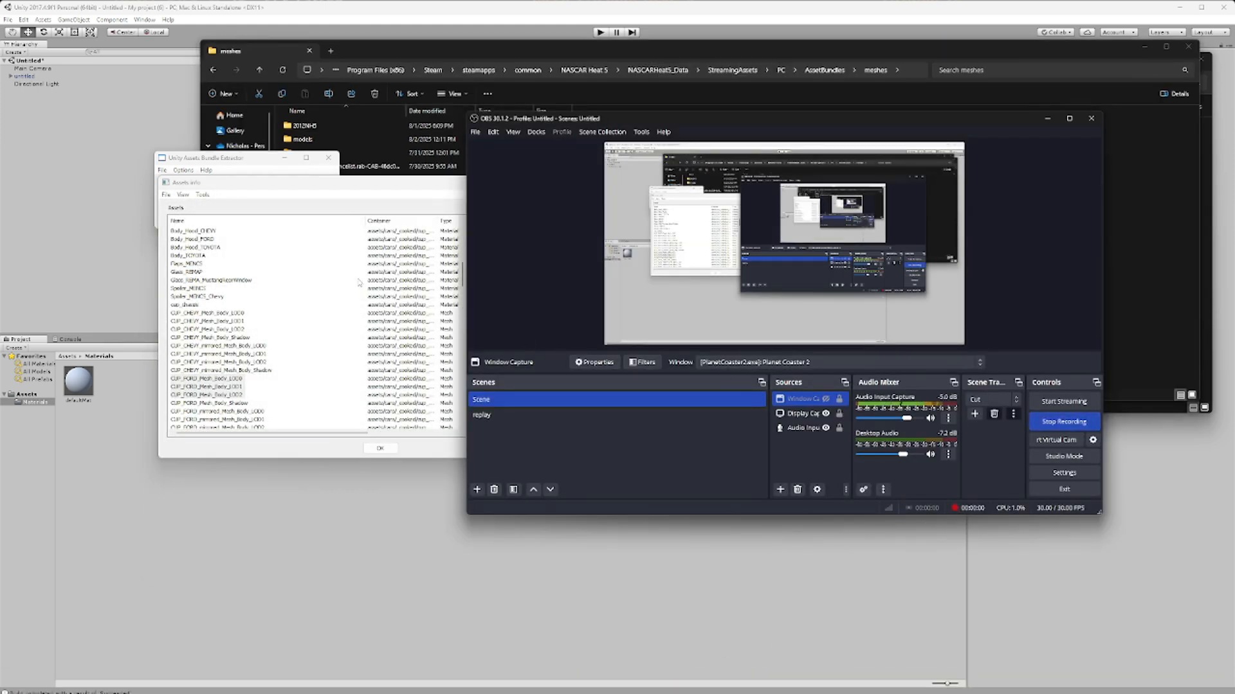
{"action": "left_click", "coordinate": [243, 321]}
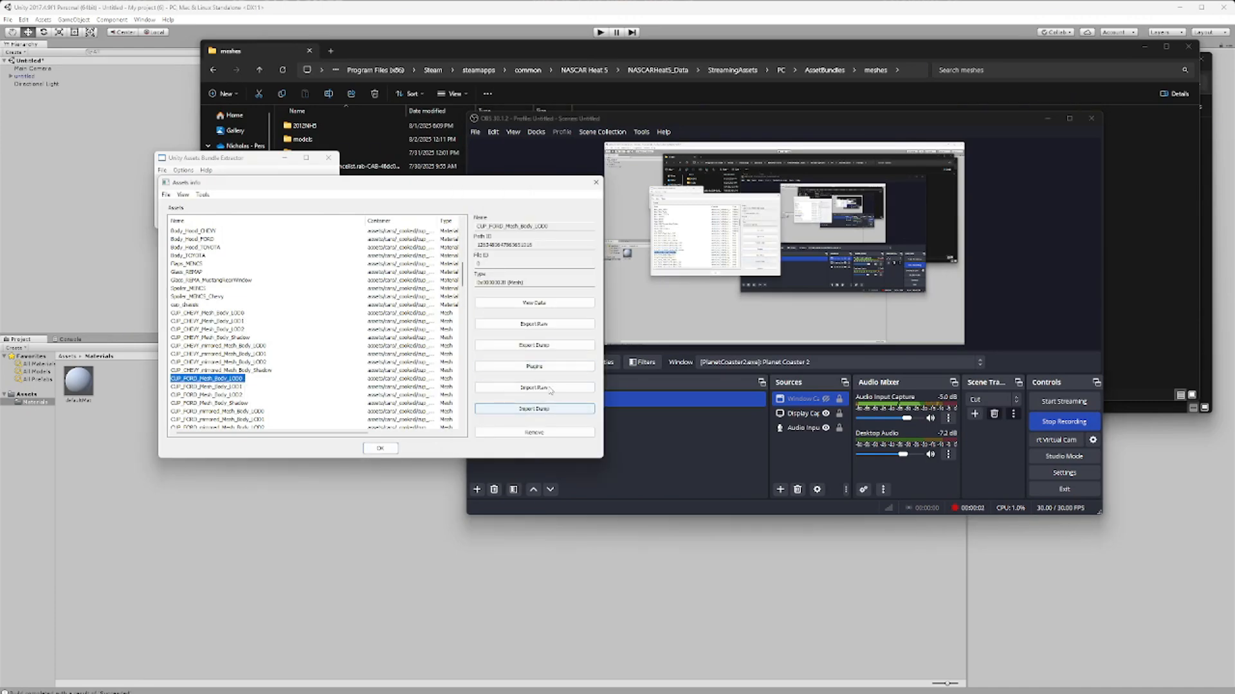
{"action": "left_click", "coordinate": [506, 389]}
{"action": "double_click", "coordinate": [392, 412]}
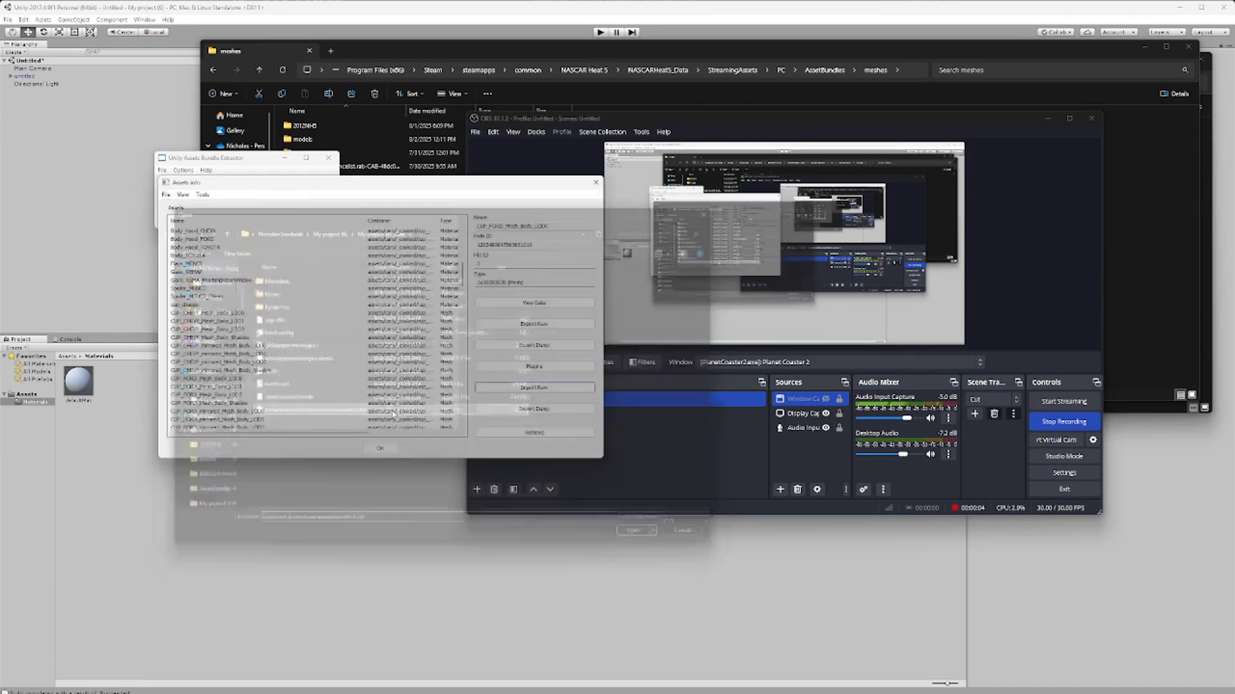
{"action": "left_click", "coordinate": [538, 388]}
{"action": "left_click", "coordinate": [538, 390]}
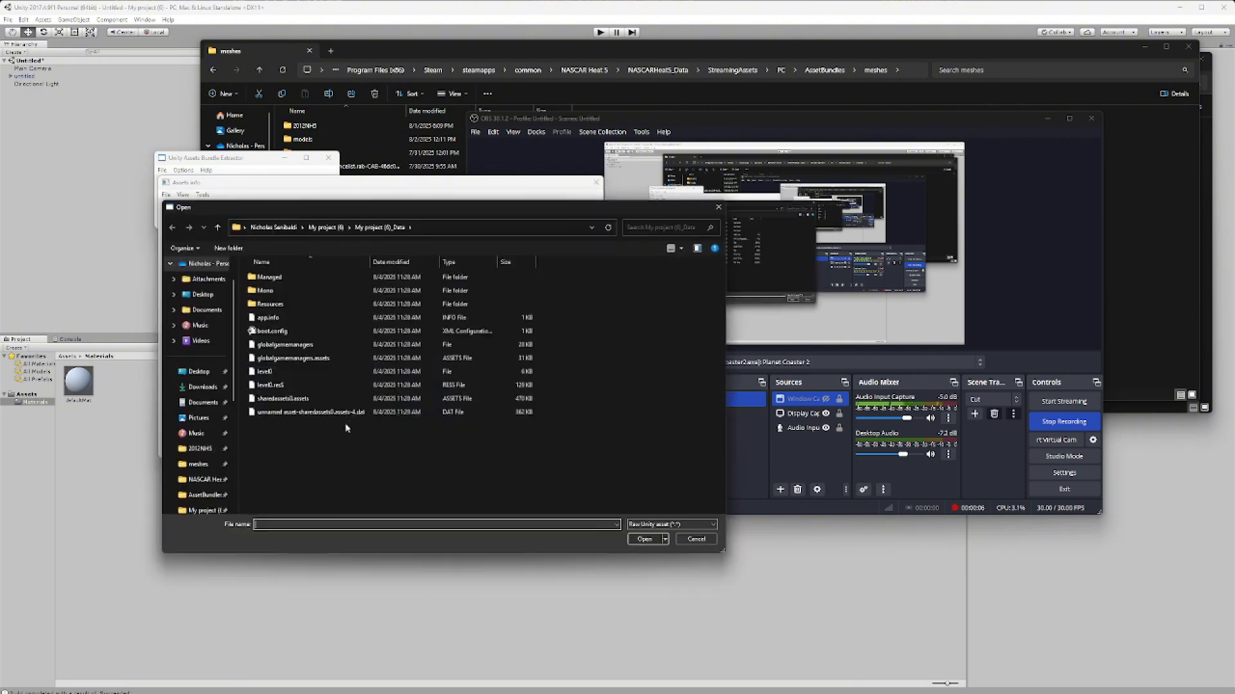
{"action": "double_click", "coordinate": [393, 412]}
{"action": "left_click", "coordinate": [236, 403]}
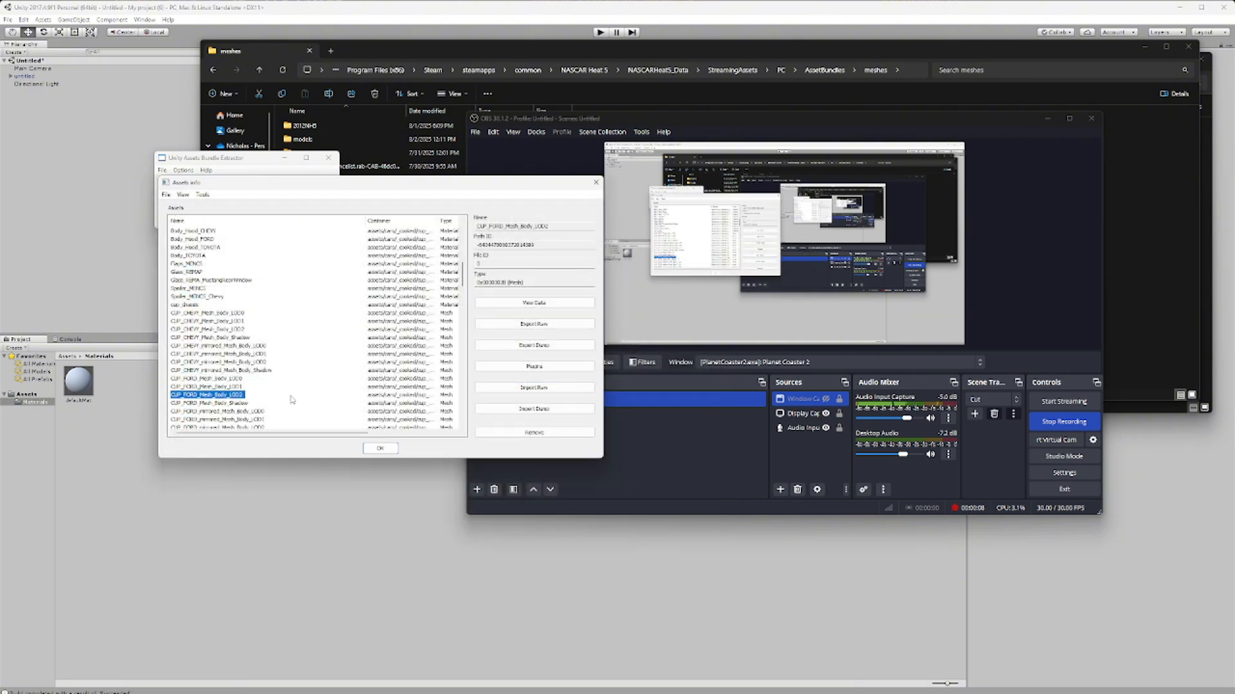
{"action": "left_click", "coordinate": [536, 387]}
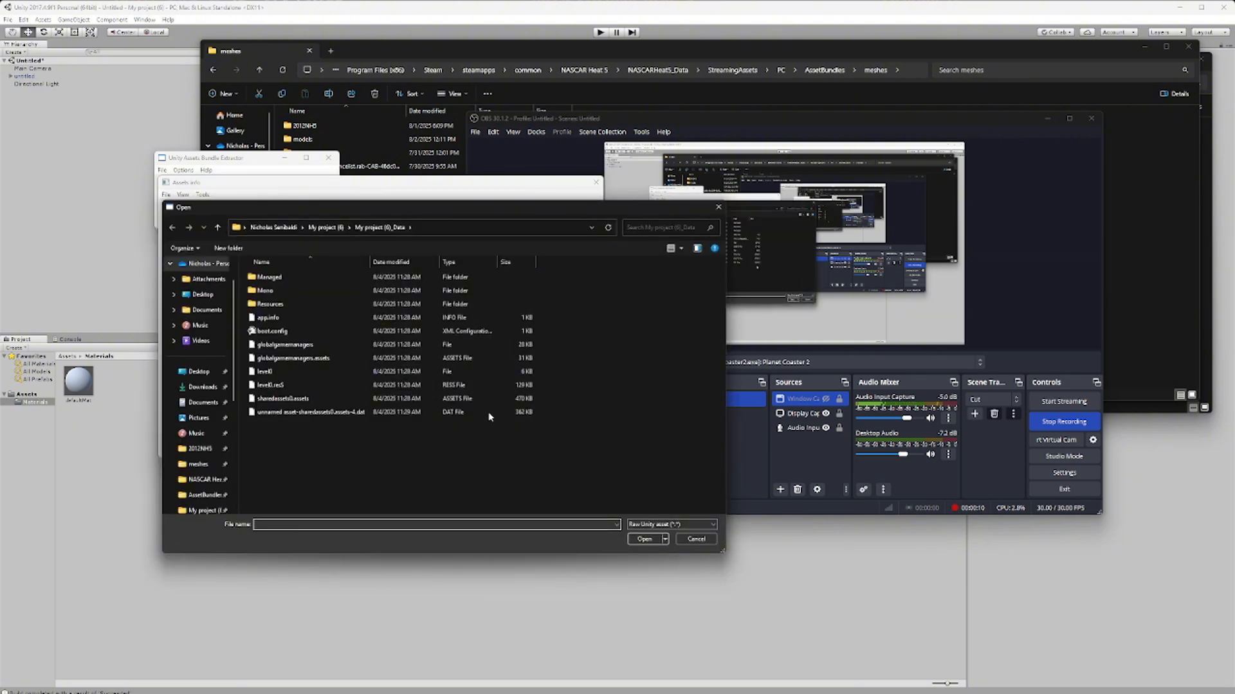
{"action": "double_click", "coordinate": [451, 410]}
{"action": "left_click", "coordinate": [206, 378]}
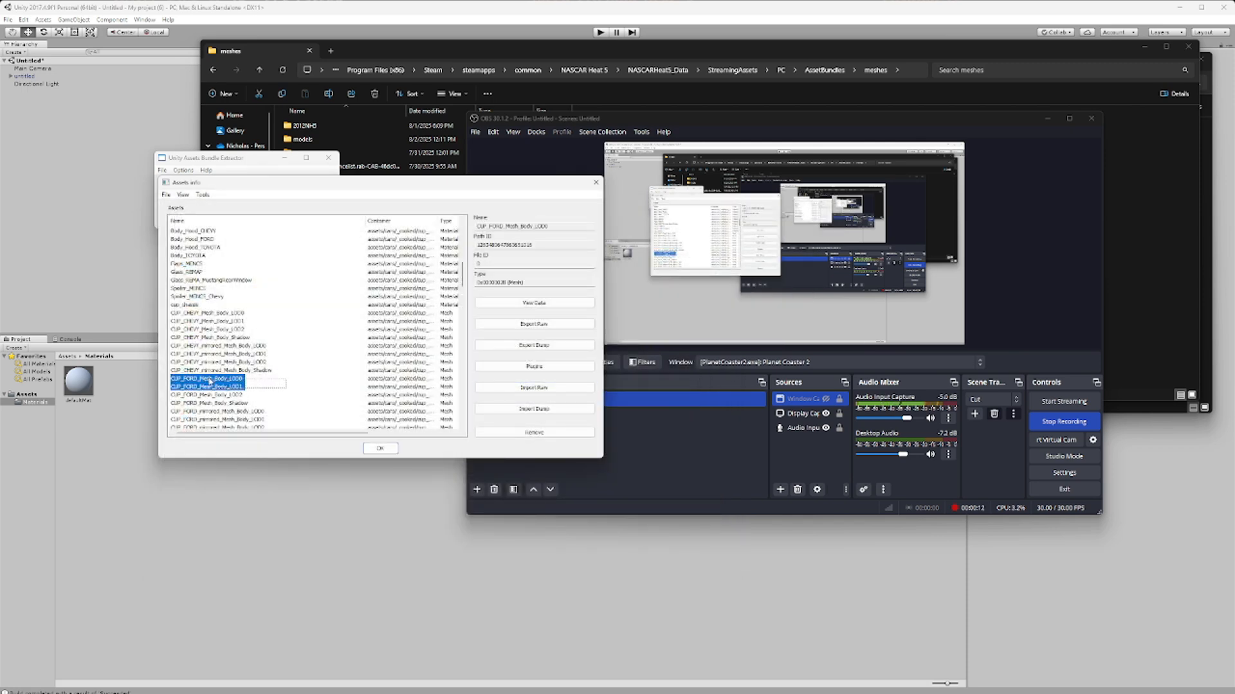
{"action": "left_click", "coordinate": [207, 387]}
{"action": "left_click", "coordinate": [250, 392]}
{"action": "left_click", "coordinate": [225, 392]}
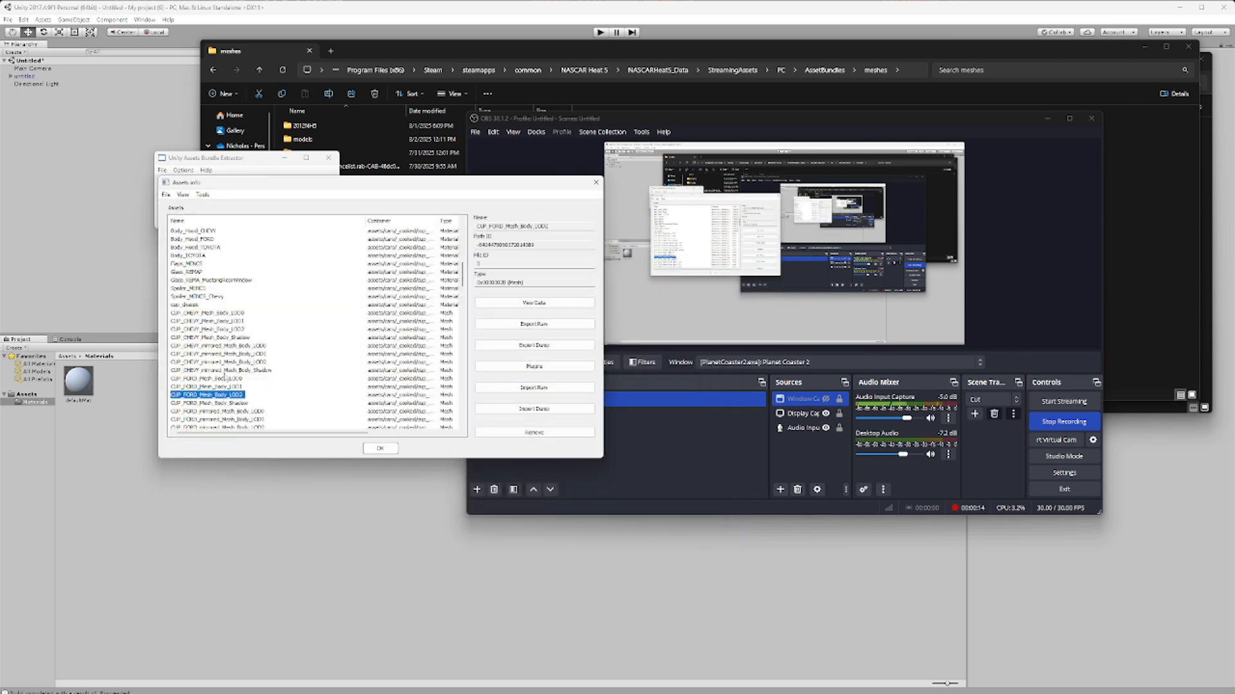
{"action": "left_click_drag", "start_coordinate": [265, 385], "coordinate": [224, 385]}
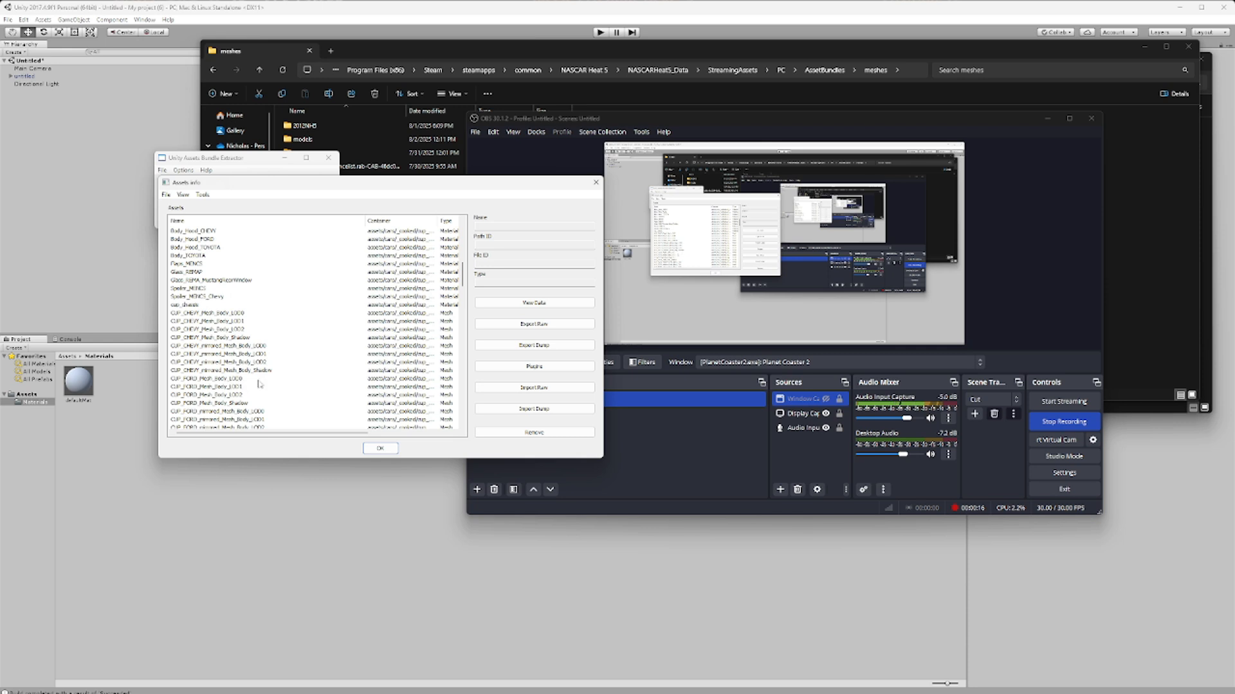
{"action": "scroll", "coordinate": [254, 378], "scroll_direction": "up", "scroll_amount": 3}
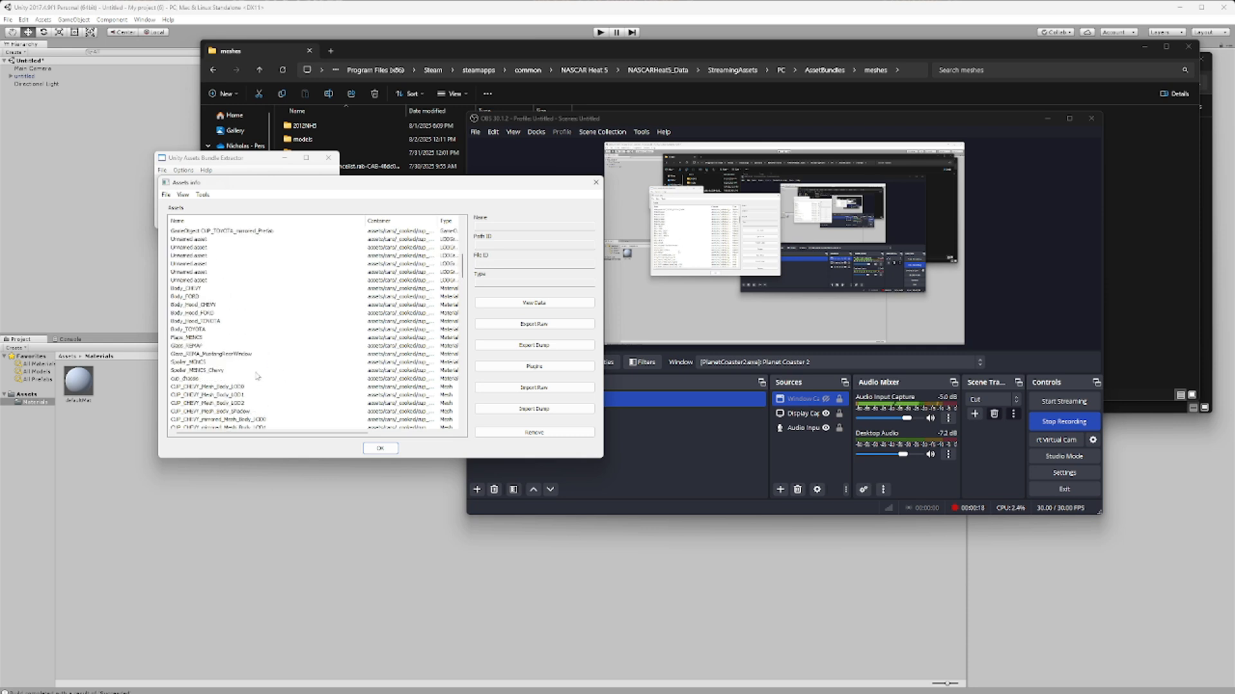
Examine the 2019 Cup body texture entries for Chevy and Ford, both MADS and TEMPLATE, in the assets list.
{"action": "scroll", "coordinate": [251, 379], "scroll_direction": "up", "scroll_amount": 7}
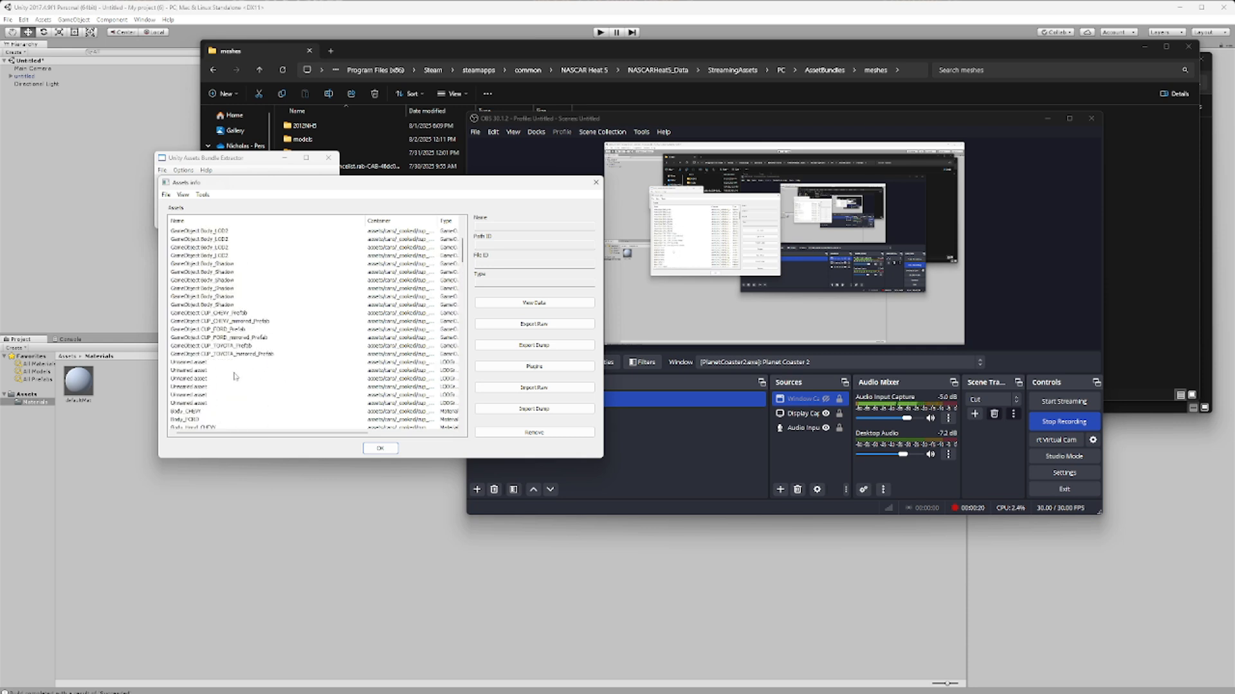
{"action": "scroll", "coordinate": [232, 377], "scroll_direction": "up", "scroll_amount": 3}
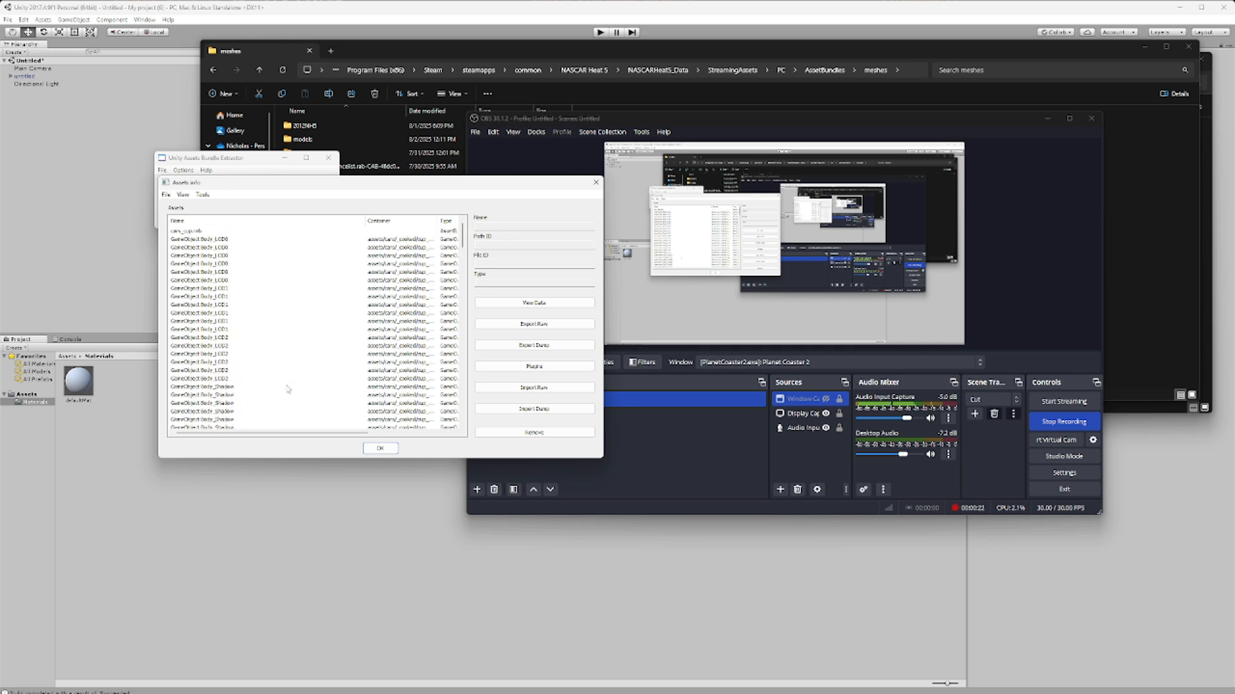
{"action": "left_click_drag", "start_coordinate": [461, 239], "coordinate": [470, 366]}
{"action": "left_click", "coordinate": [216, 322]}
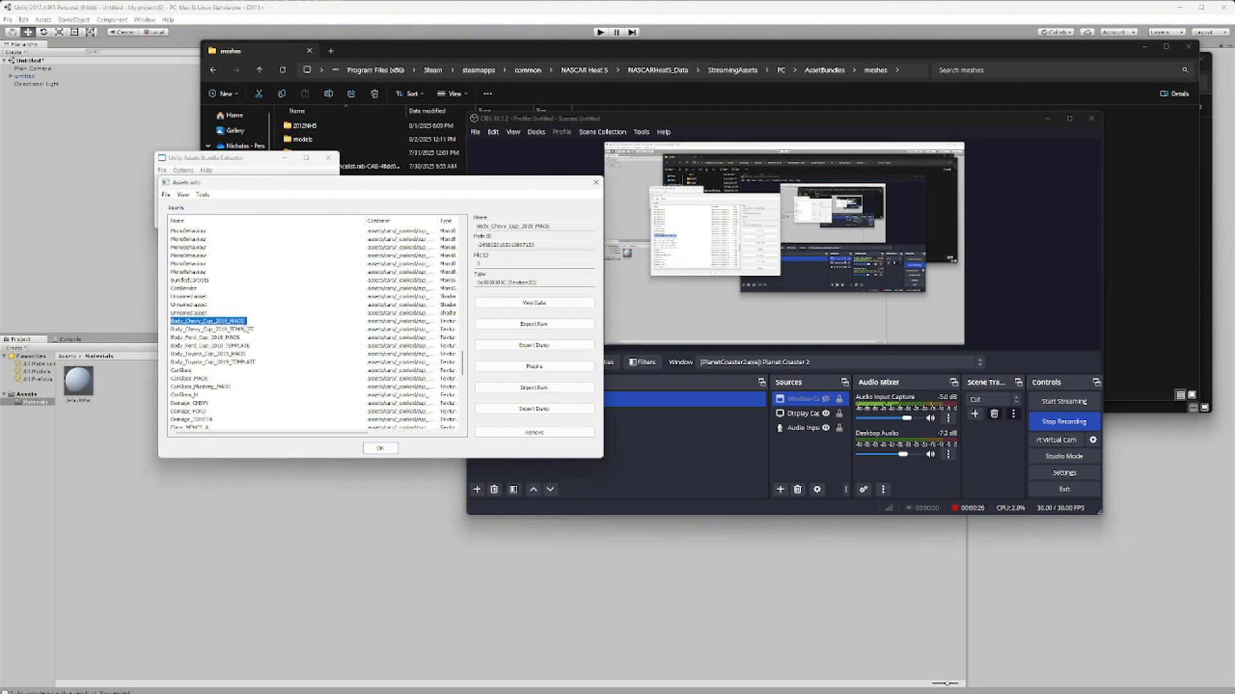
{"action": "left_click", "coordinate": [245, 329]}
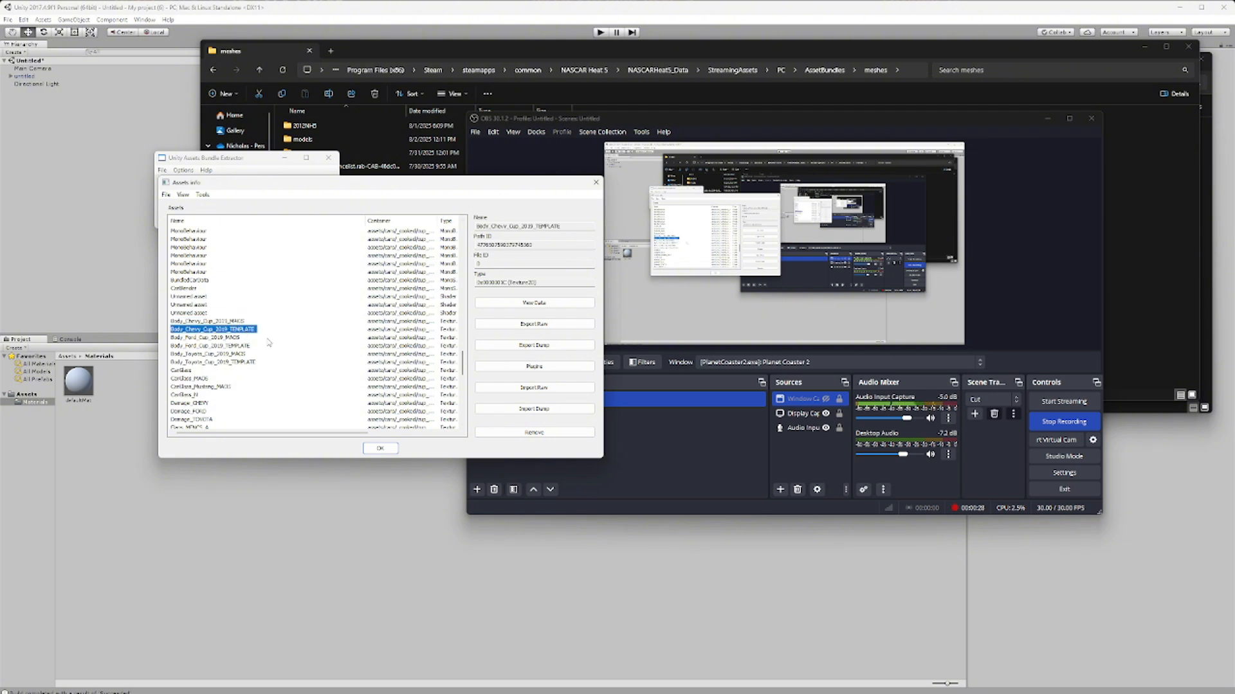
{"action": "left_click", "coordinate": [242, 337]}
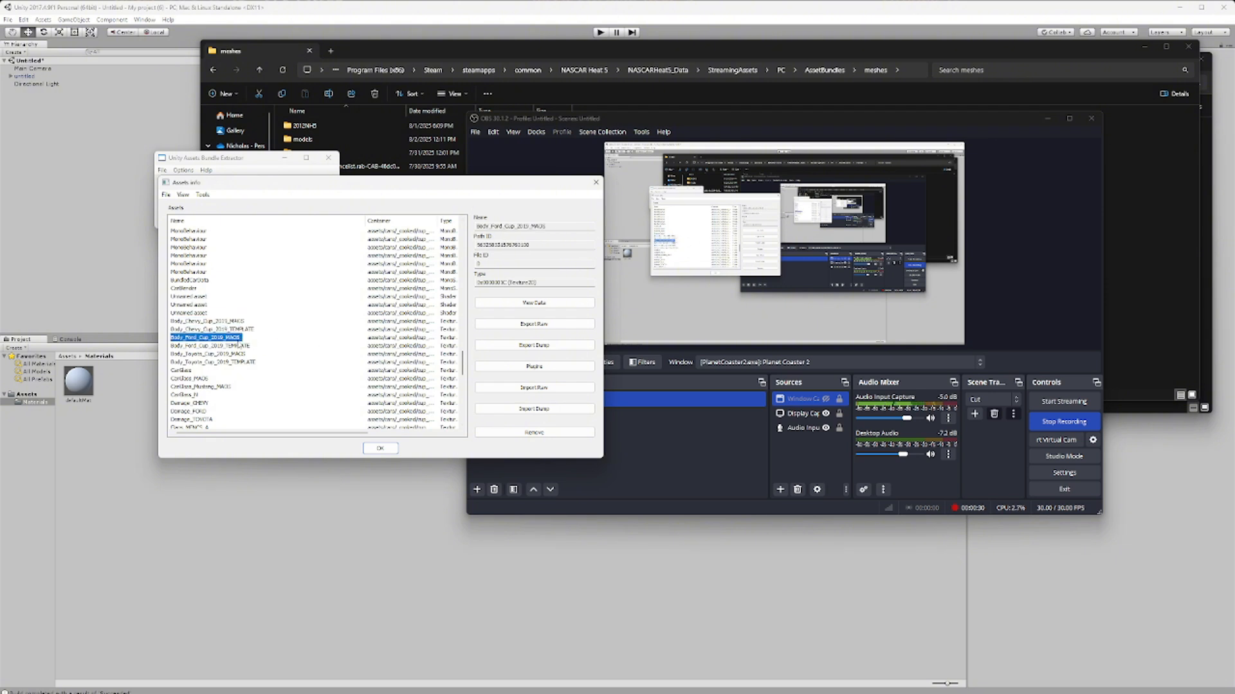
{"action": "left_click", "coordinate": [248, 345]}
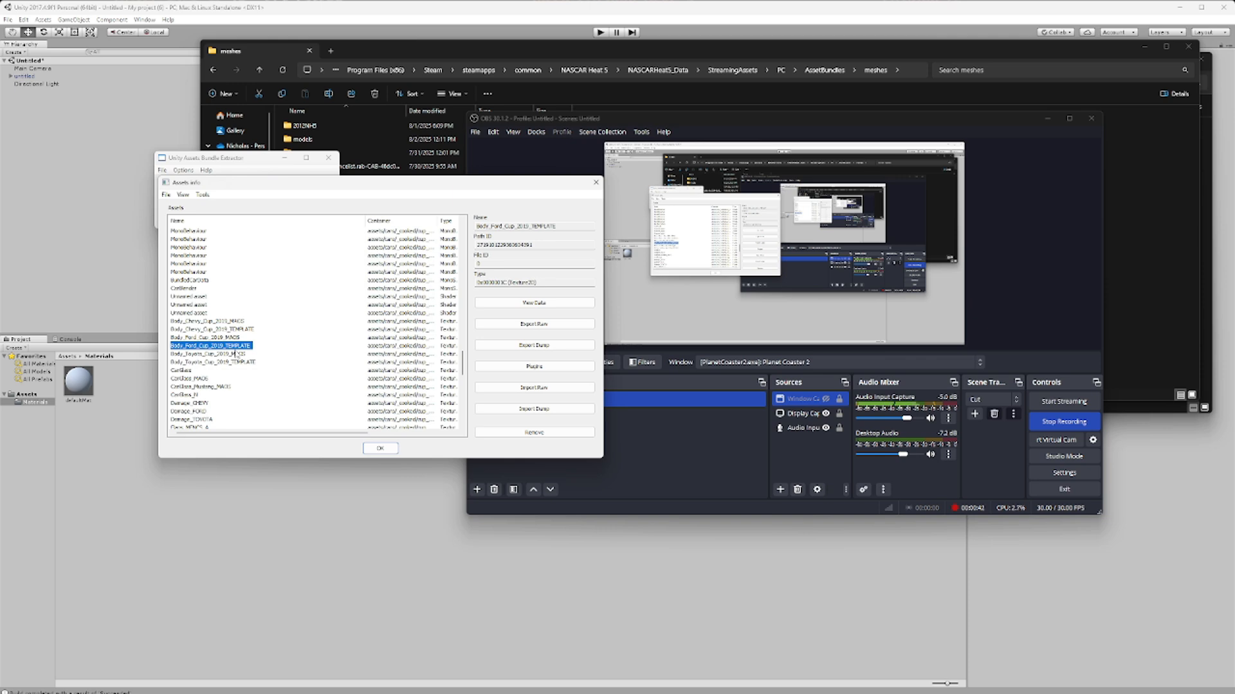
Accept the modified Ford mesh assets and start saving the cars_cup.rab bundle.
{"action": "left_click", "coordinate": [381, 449]}
{"action": "left_click", "coordinate": [588, 380]}
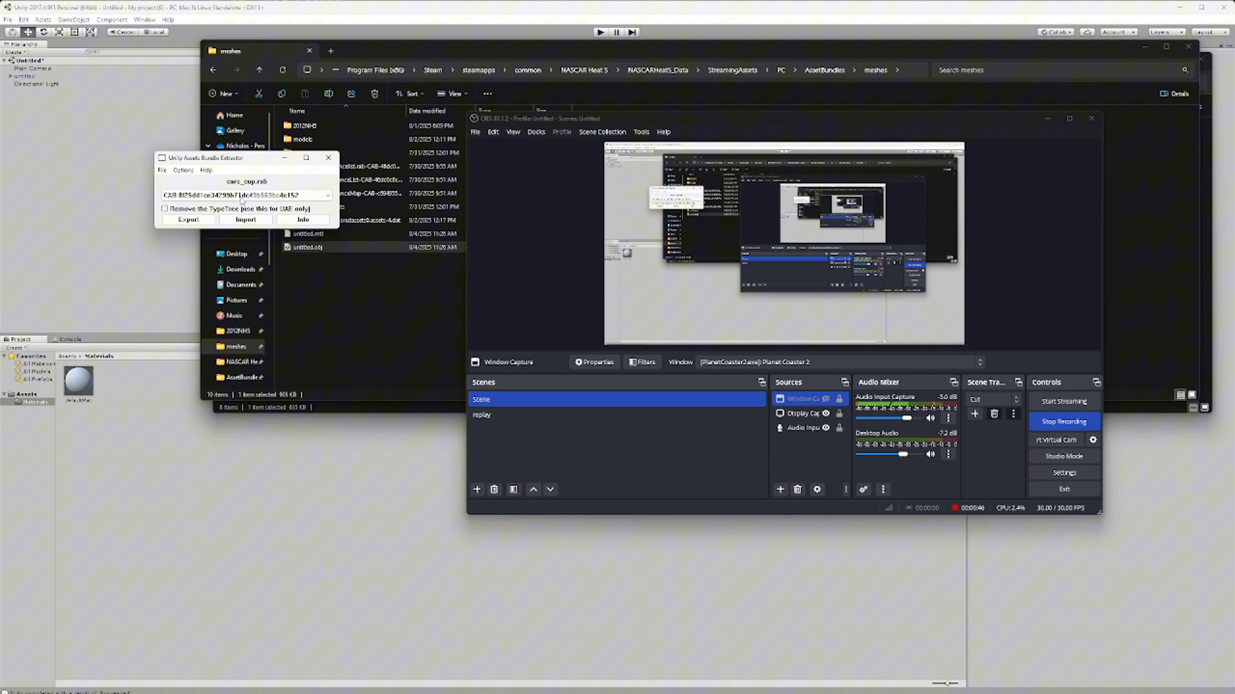
{"action": "left_click", "coordinate": [176, 171]}
{"action": "mouse_move", "coordinate": [163, 172]}
{"action": "left_click", "coordinate": [170, 210]}
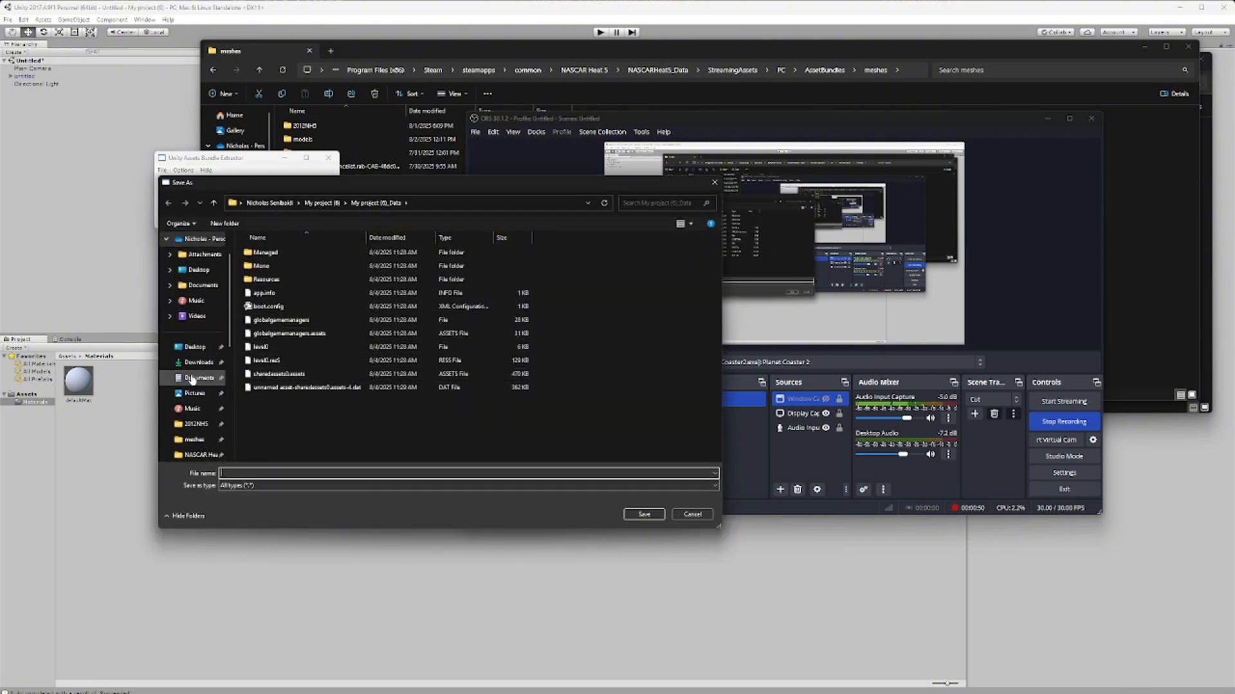
Save the modified bundle as cars_cup1.rab in NASCARHeat5_Data/StreamingAssets/PC/AssetBundles.
{"action": "scroll", "coordinate": [196, 405], "scroll_direction": "down", "scroll_amount": 1}
{"action": "left_click", "coordinate": [199, 409]}
{"action": "left_click", "coordinate": [298, 267]}
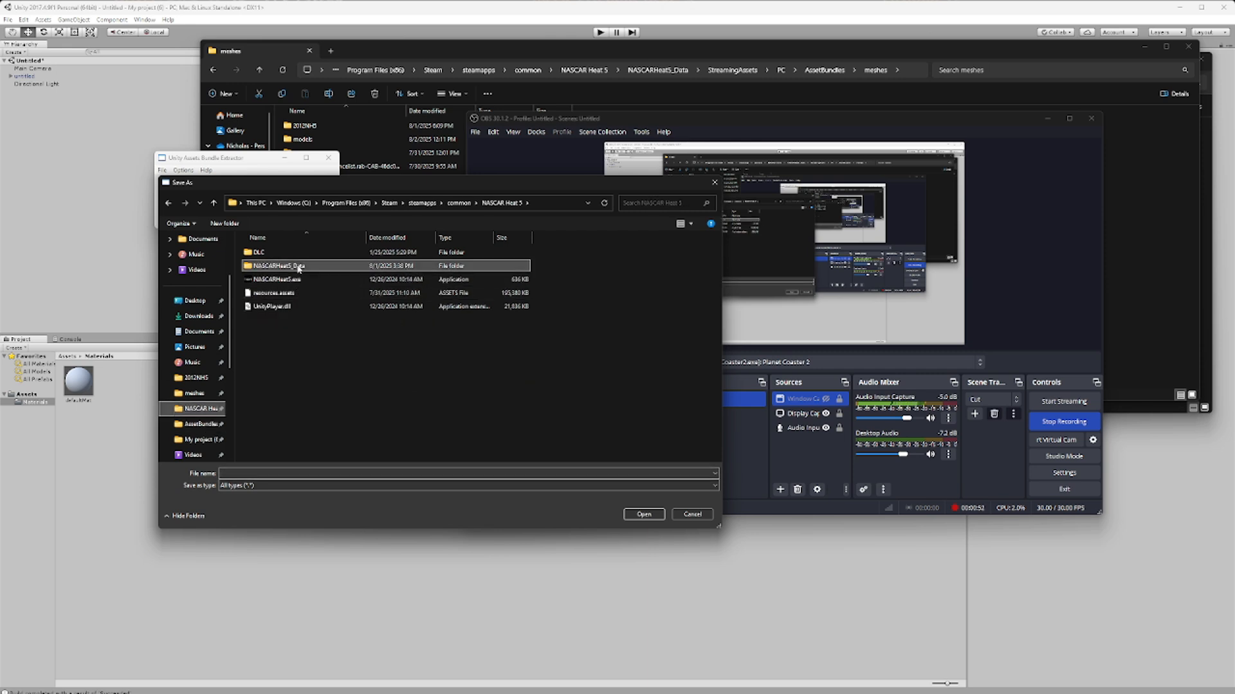
{"action": "double_click", "coordinate": [298, 267]}
{"action": "double_click", "coordinate": [276, 320]}
{"action": "double_click", "coordinate": [283, 266]}
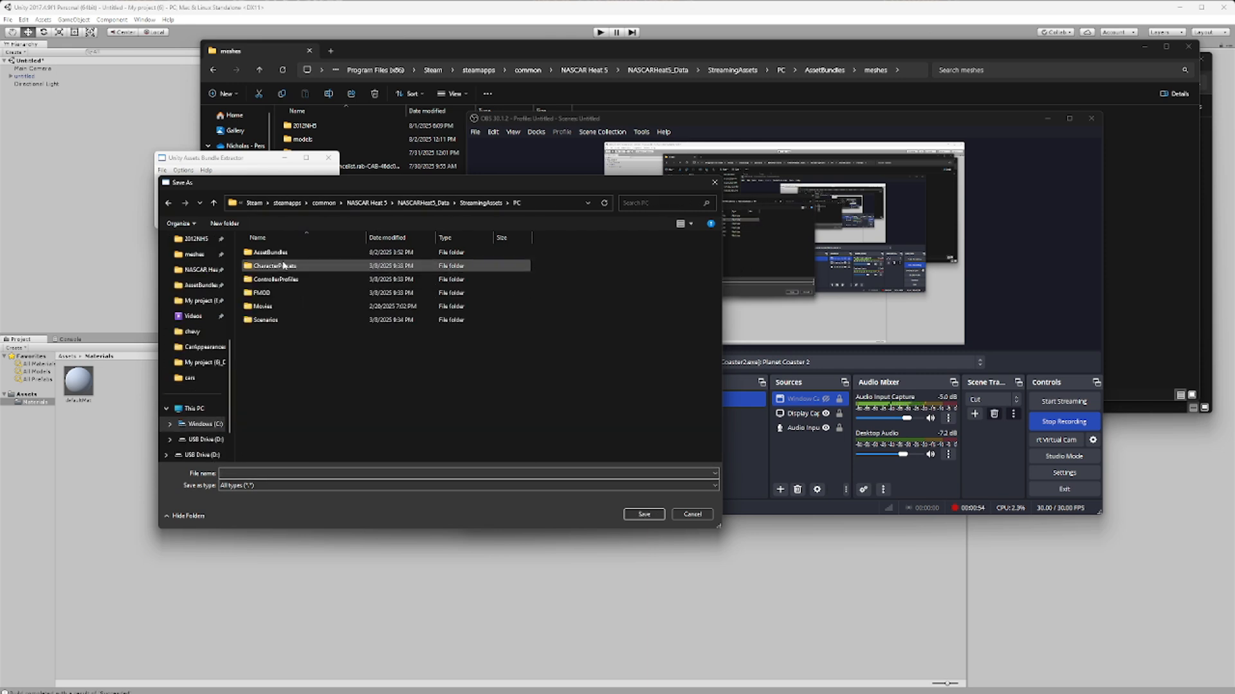
{"action": "left_click", "coordinate": [276, 252]}
{"action": "double_click", "coordinate": [275, 253]}
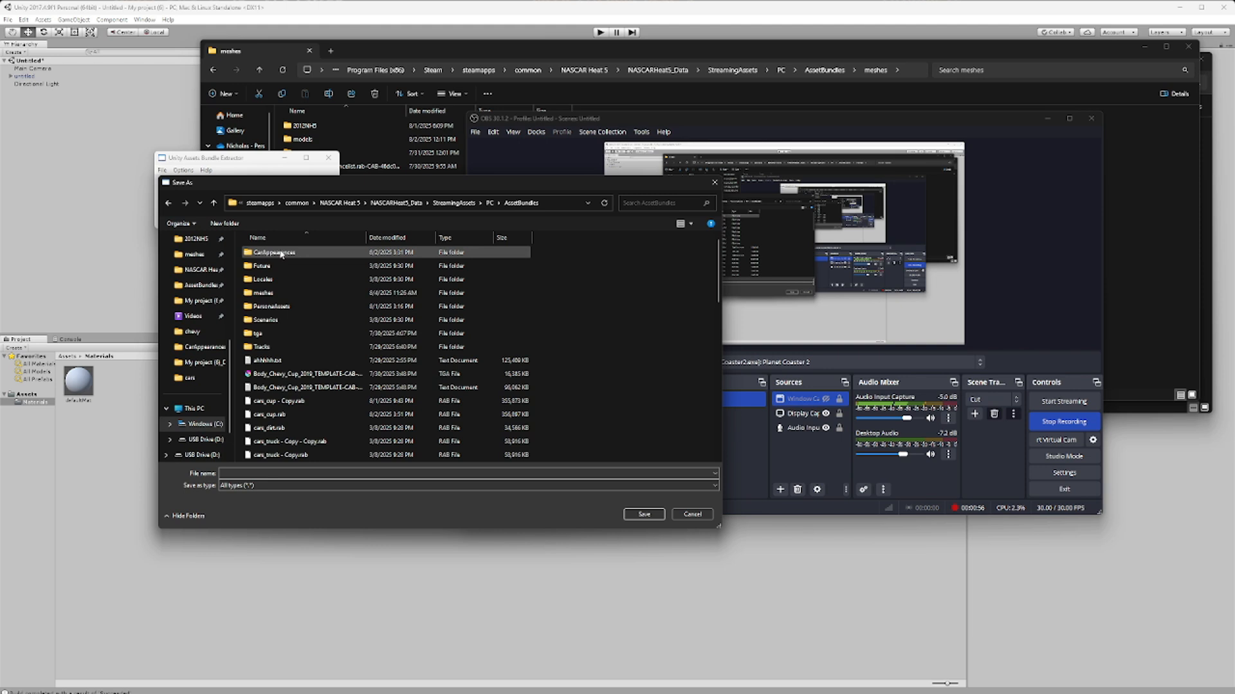
{"action": "scroll", "coordinate": [257, 348], "scroll_direction": "down", "scroll_amount": 2}
{"action": "left_click", "coordinate": [269, 334]}
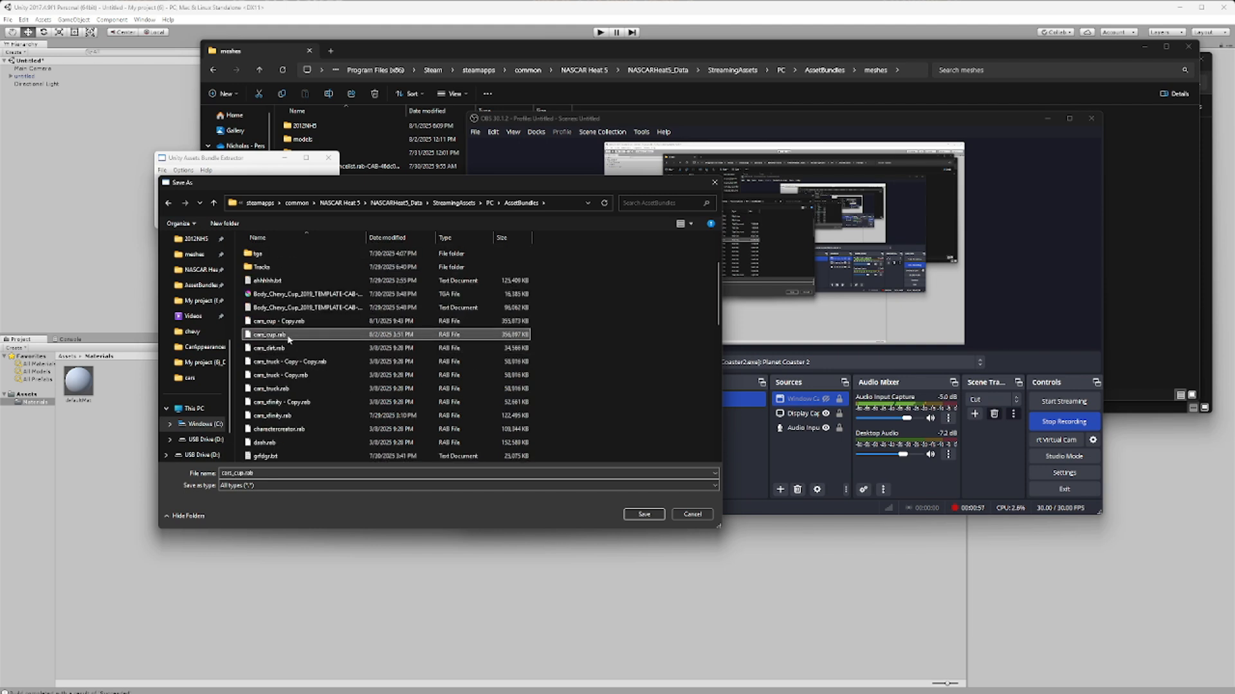
{"action": "left_click", "coordinate": [242, 473]}
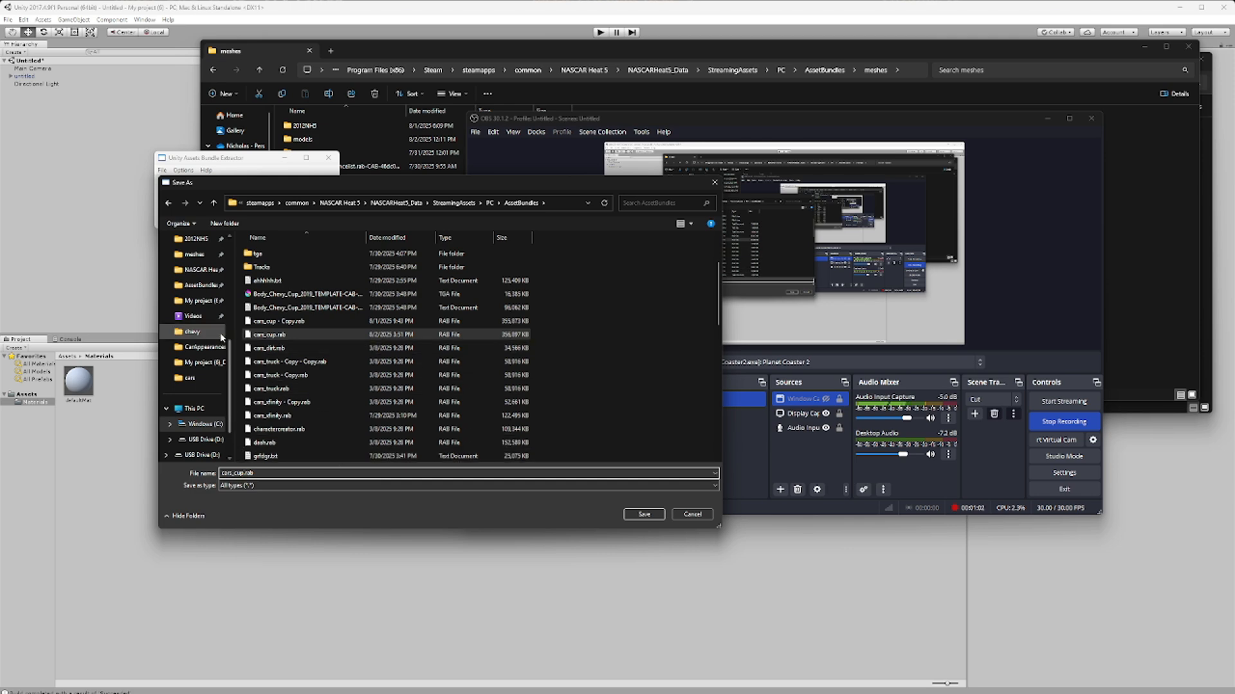
{"action": "left_click", "coordinate": [636, 513]}
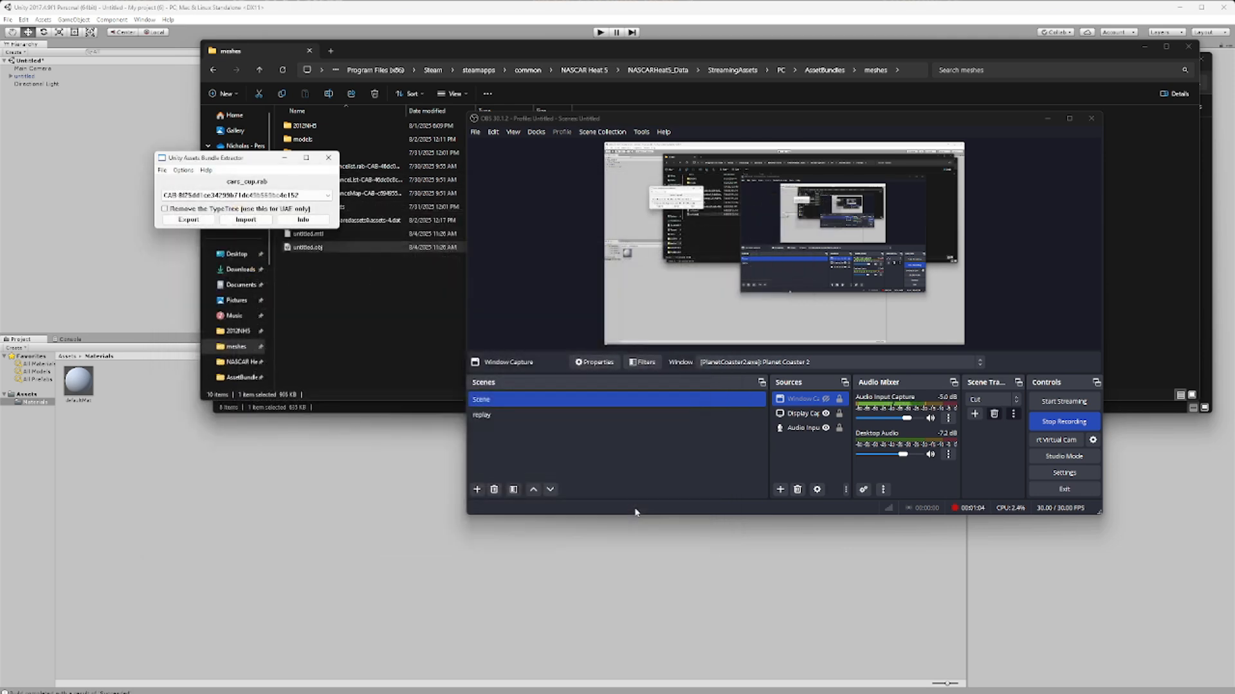
Switch to File Explorer and delete the original cars_cup.rab from the AssetBundles folder.
{"action": "mouse_move", "coordinate": [629, 681]}
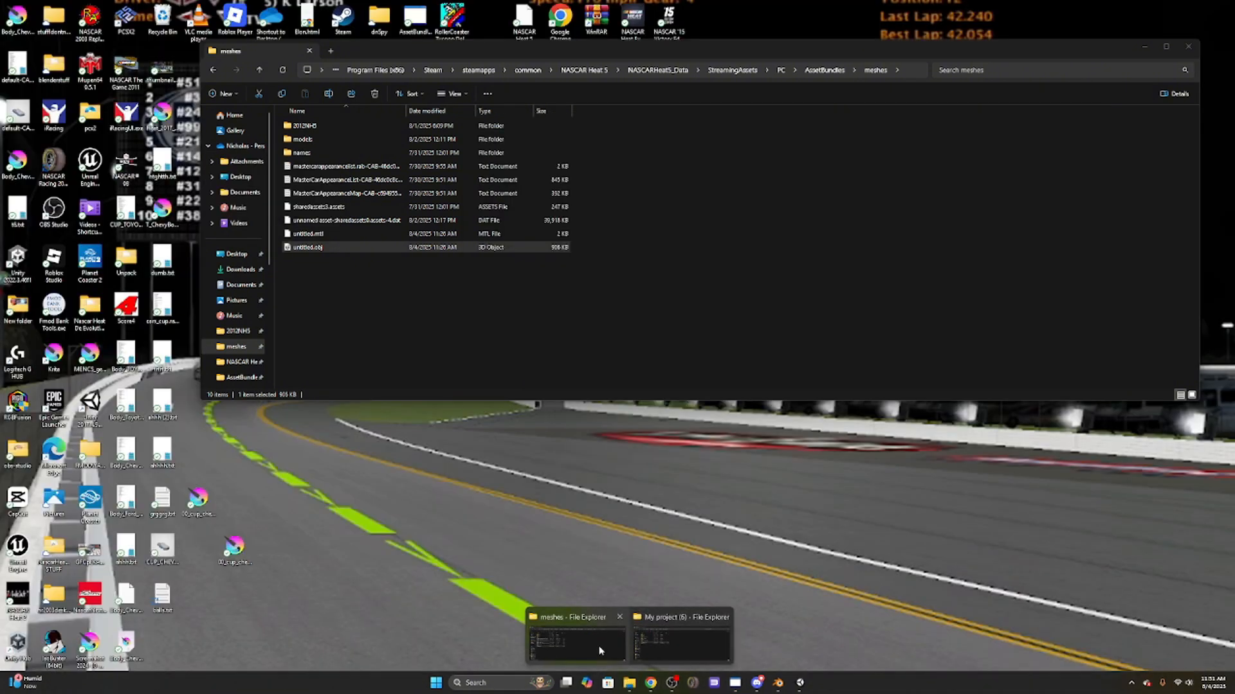
{"action": "left_click", "coordinate": [599, 650]}
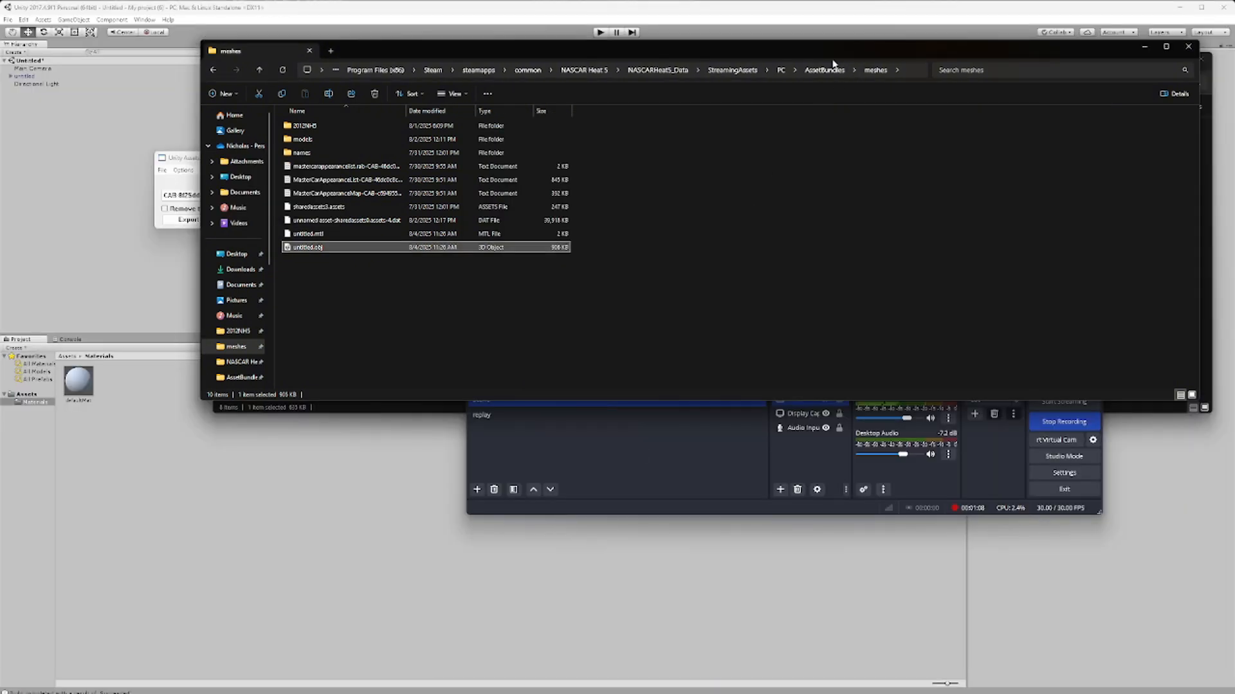
{"action": "key", "text": "alt+Up"}
{"action": "left_click", "coordinate": [405, 260]}
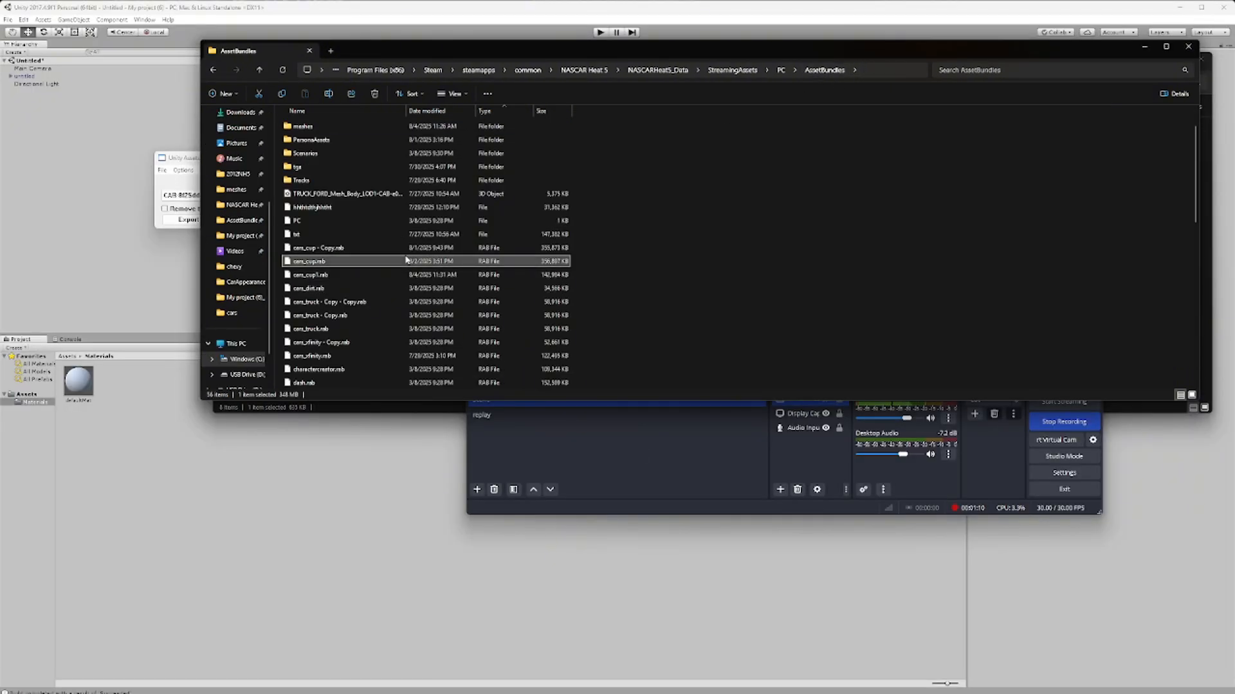
{"action": "right_click", "coordinate": [402, 260]}
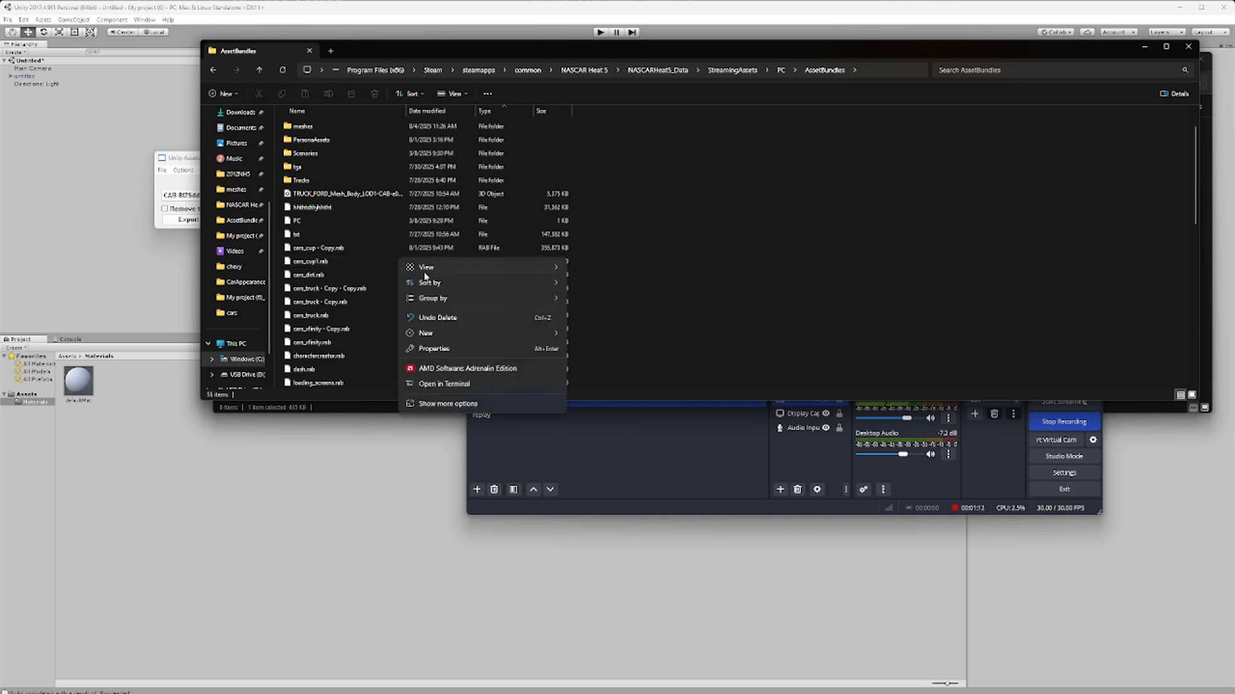
{"action": "key", "text": "Delete"}
Rename cars_cup1.rab as cars_cup.rab in the AssetBundles folder.
{"action": "right_click", "coordinate": [342, 264]}
{"action": "key", "text": "F2"}
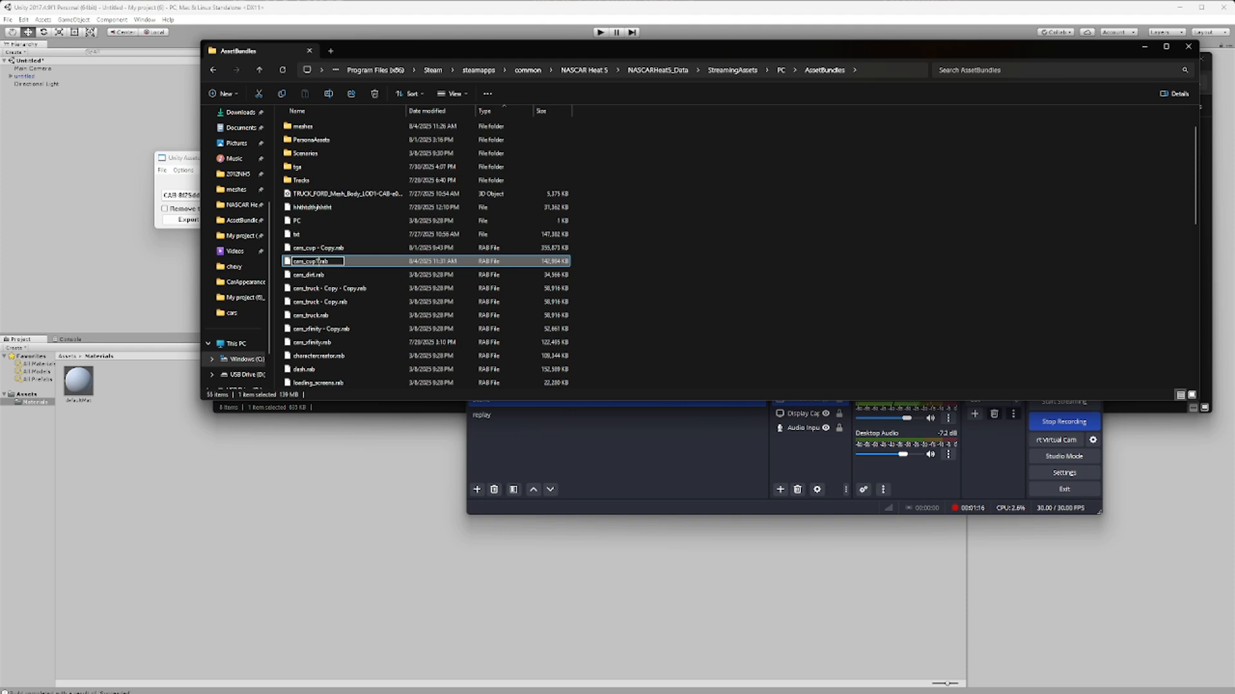
{"action": "key", "text": "BackSpace"}
{"action": "key", "text": "Return"}
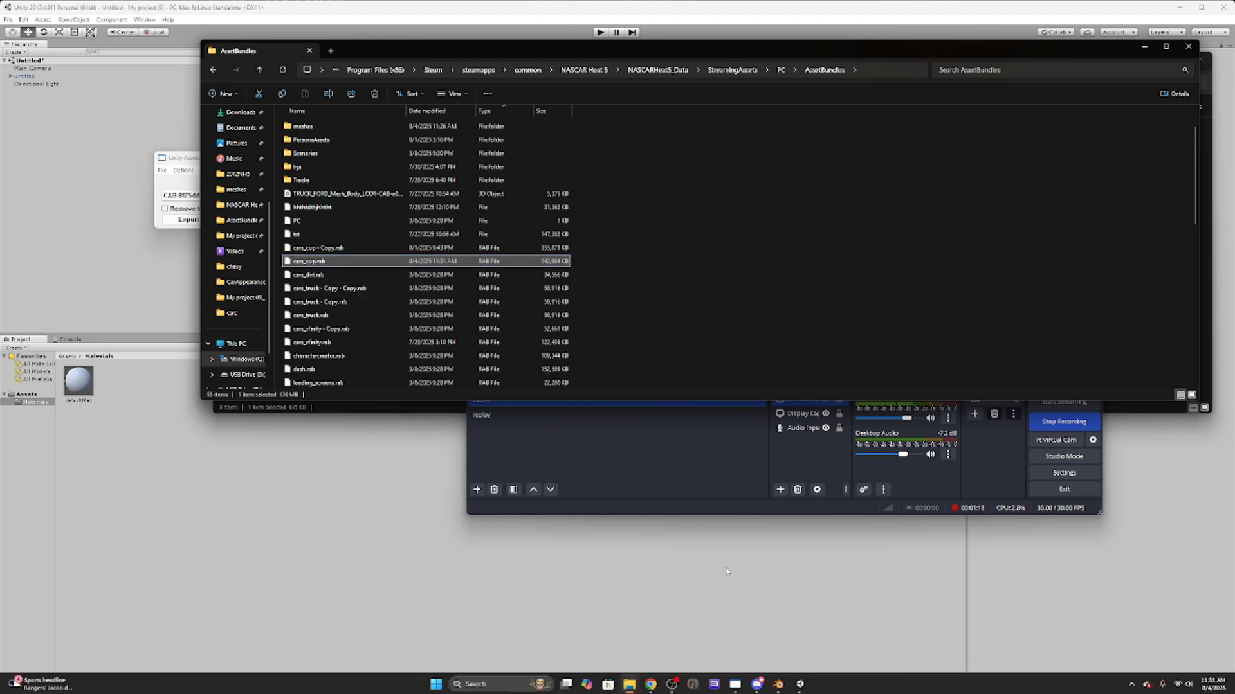
Switch to NASCAR Heat 5 and go through Race Now and the series selection to the driver selection.
{"action": "left_click", "coordinate": [1064, 422]}
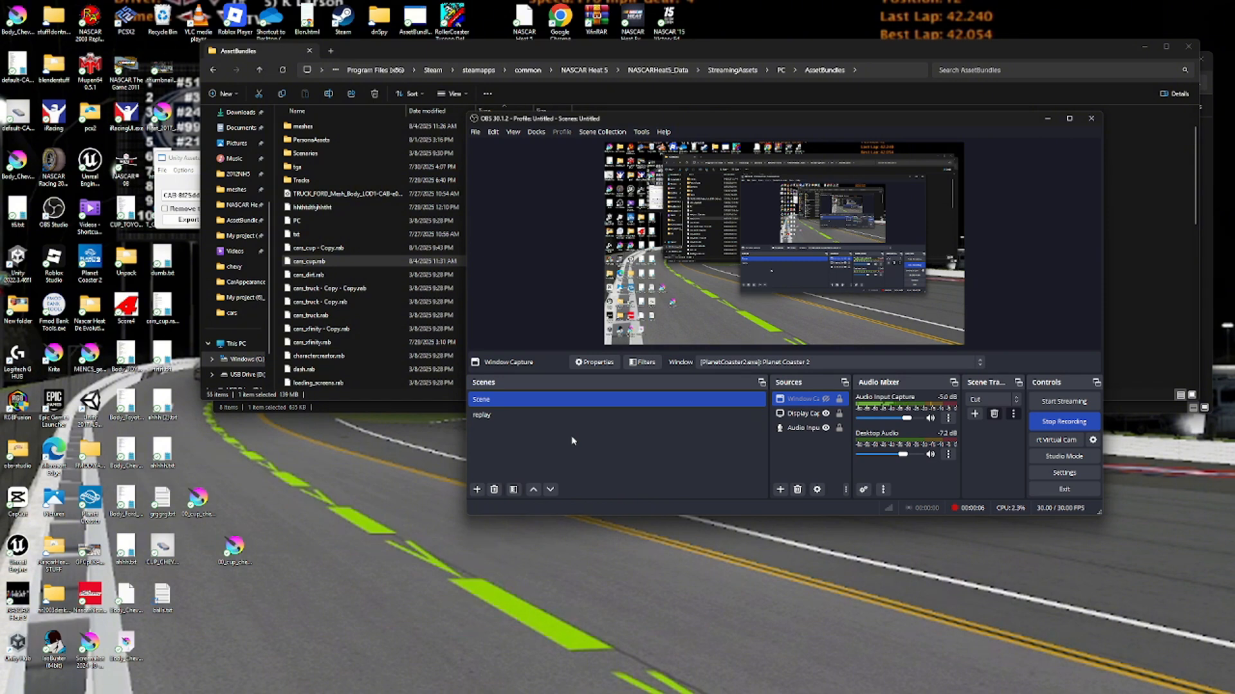
{"action": "key", "text": "alt+Tab"}
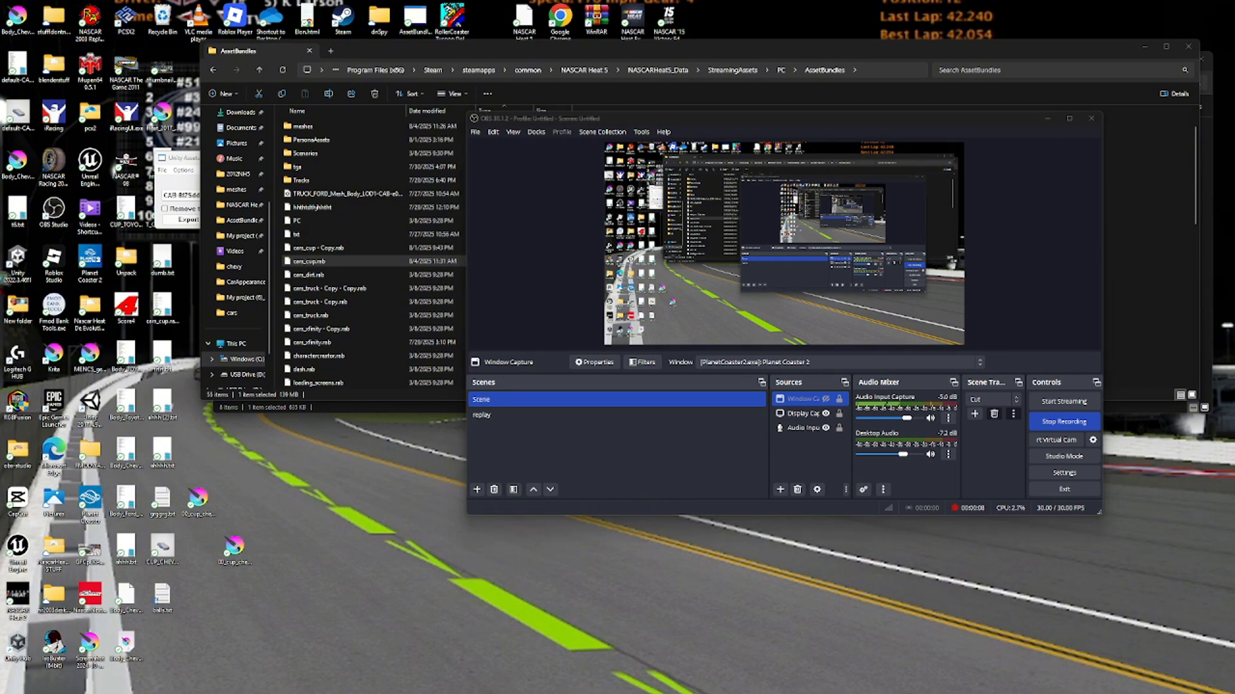
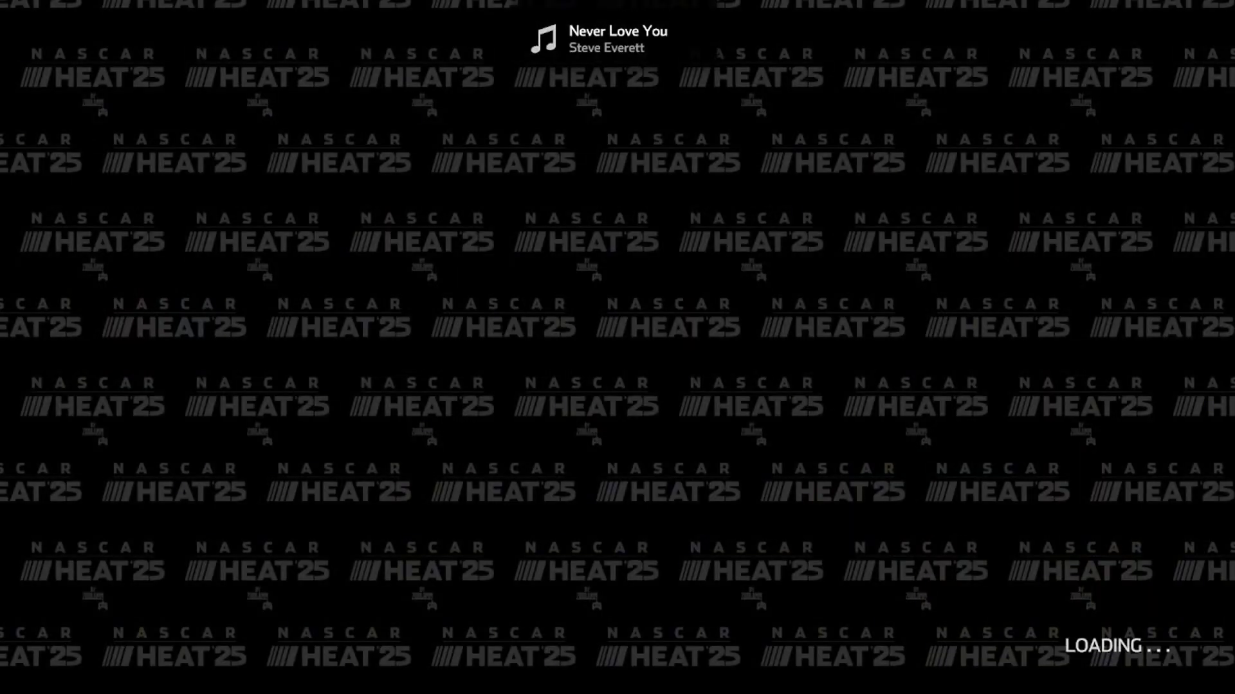
{"action": "key", "text": "Return"}
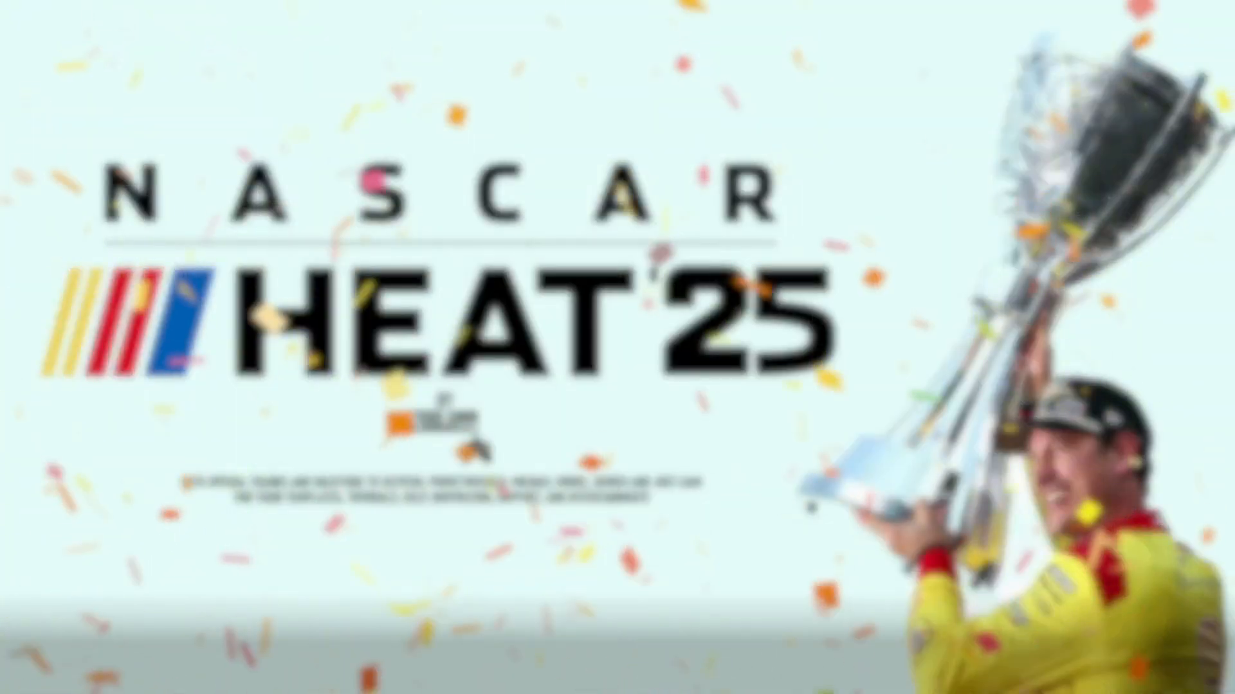
{"action": "key", "text": "Right"}
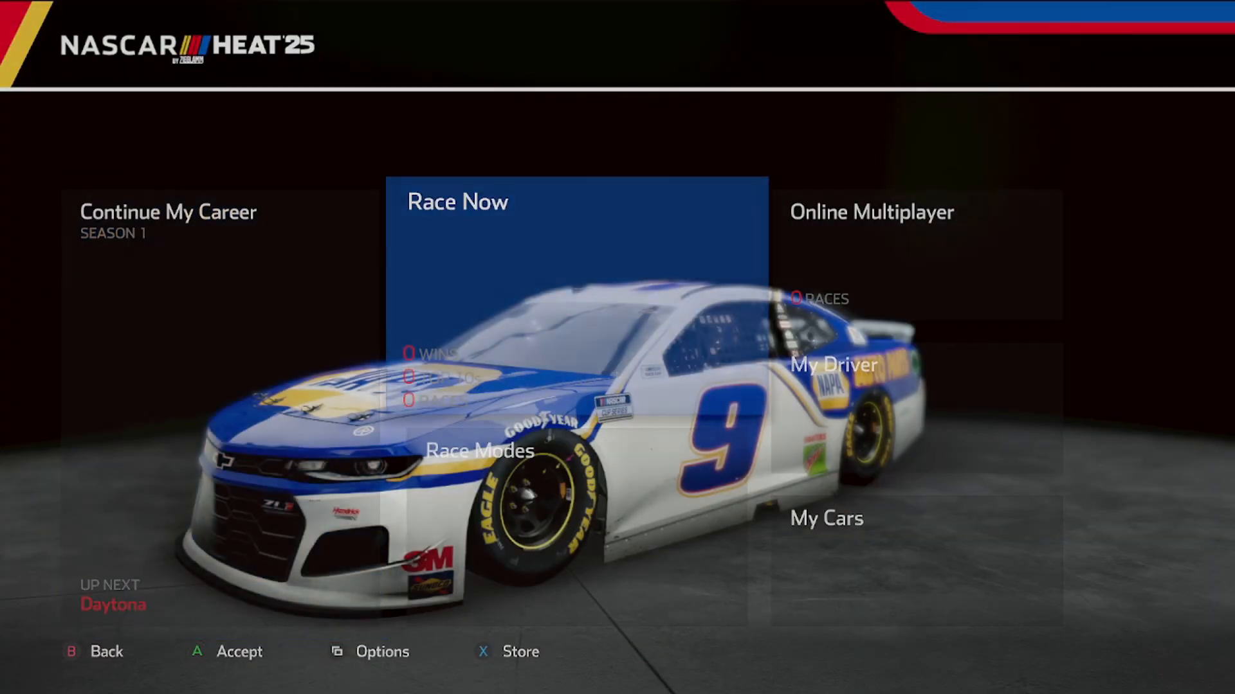
{"action": "key", "text": "Return"}
{"action": "key", "text": "Return"}
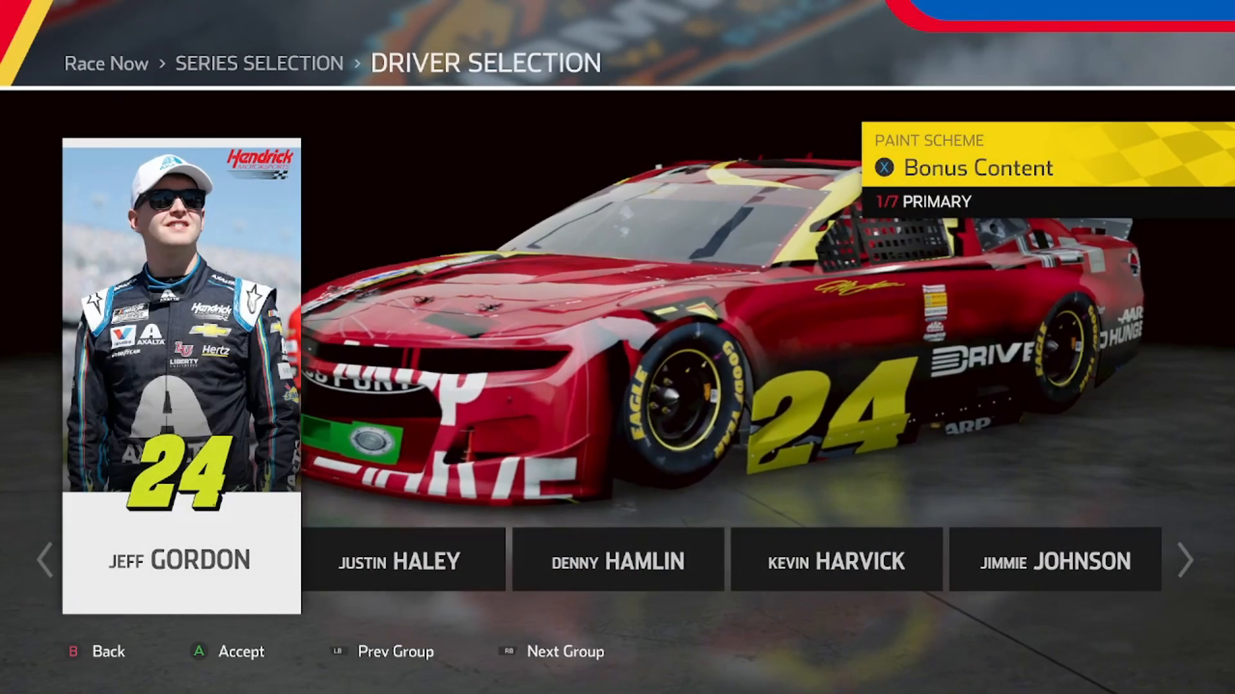
Browse through the drivers and inspect the replacement body on the Ford cars.
{"action": "key", "text": "Right"}
{"action": "key", "text": "Right"}
{"action": "key", "text": "Right"}
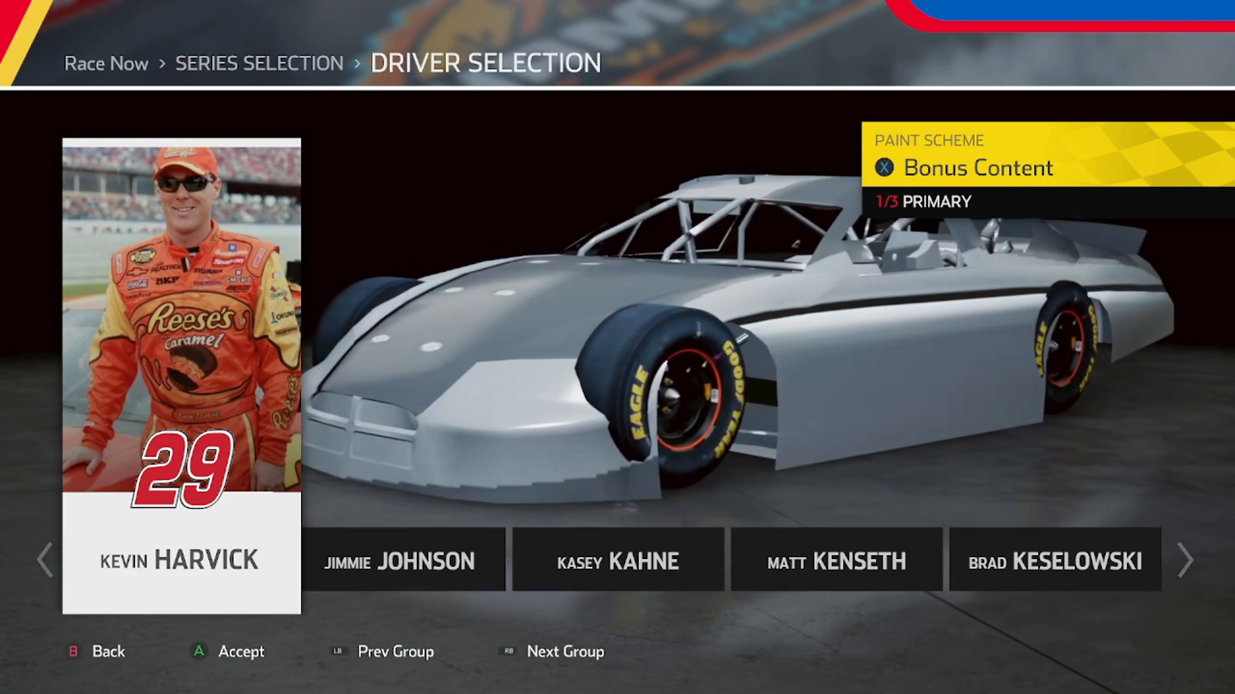
{"action": "key", "text": "Right"}
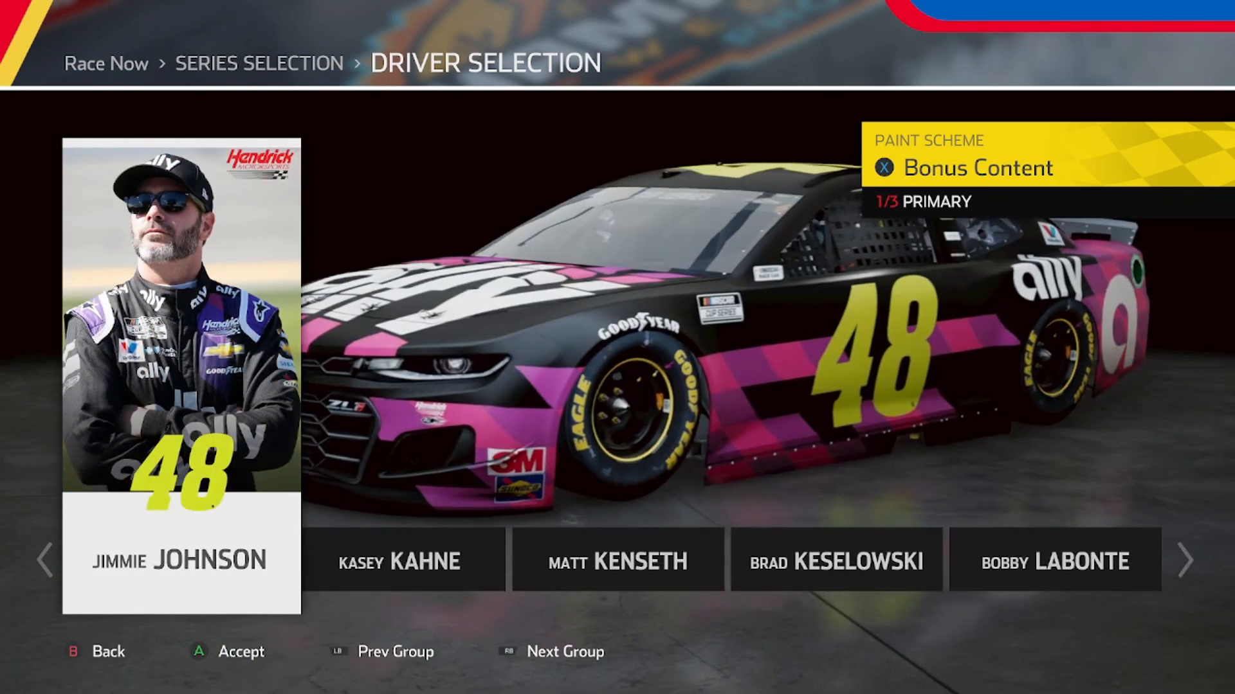
{"action": "key", "text": "Right"}
{"action": "key", "text": "Right"}
{"action": "key", "text": "Right"}
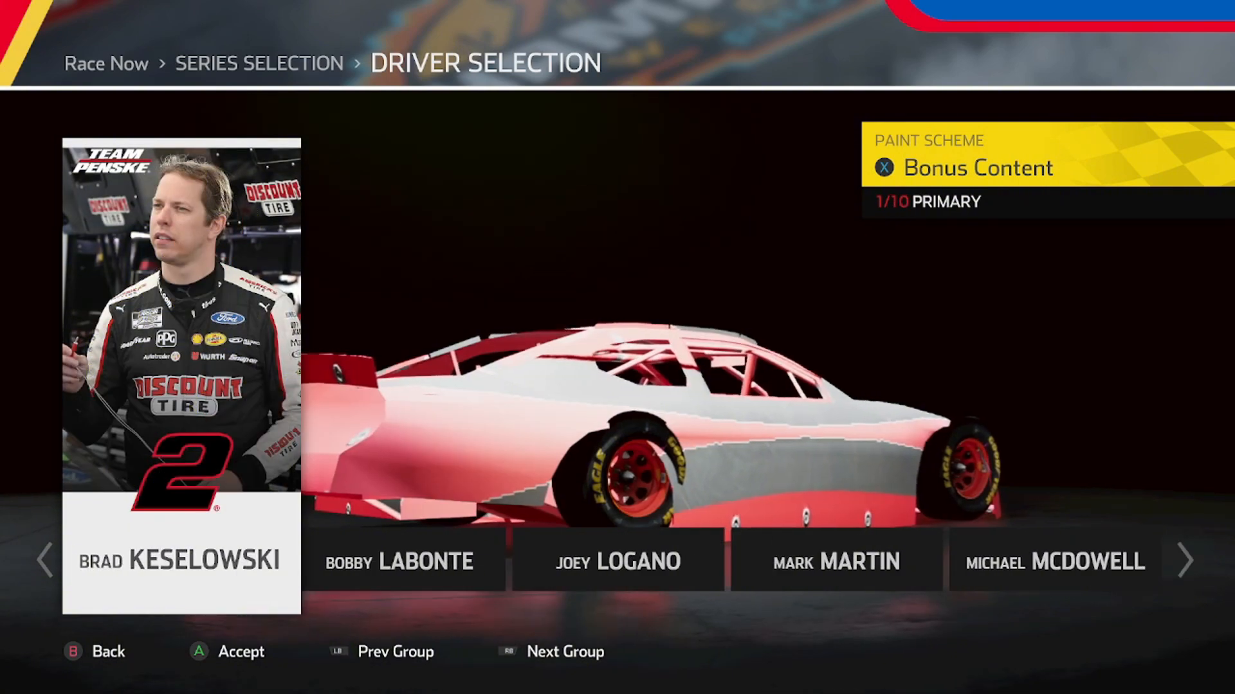
{"action": "key", "text": "Left"}
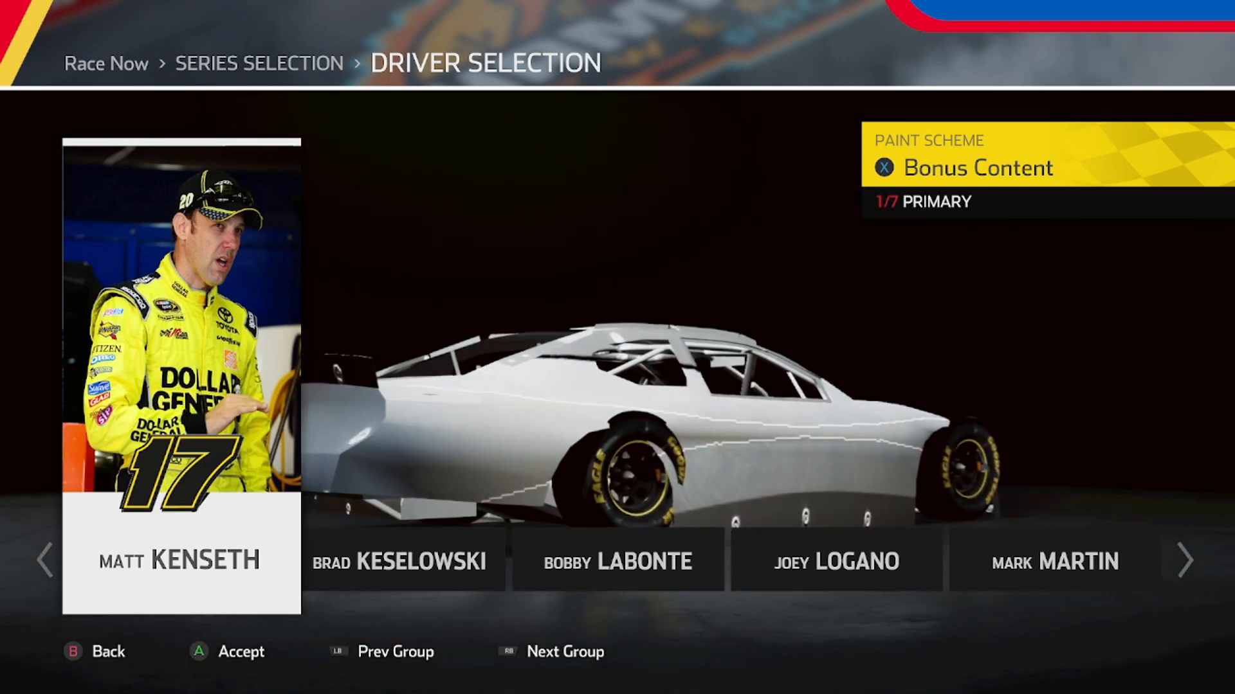
Leave the game and clear the File Explorer and image editor windows off the desktop.
{"action": "key", "text": "super"}
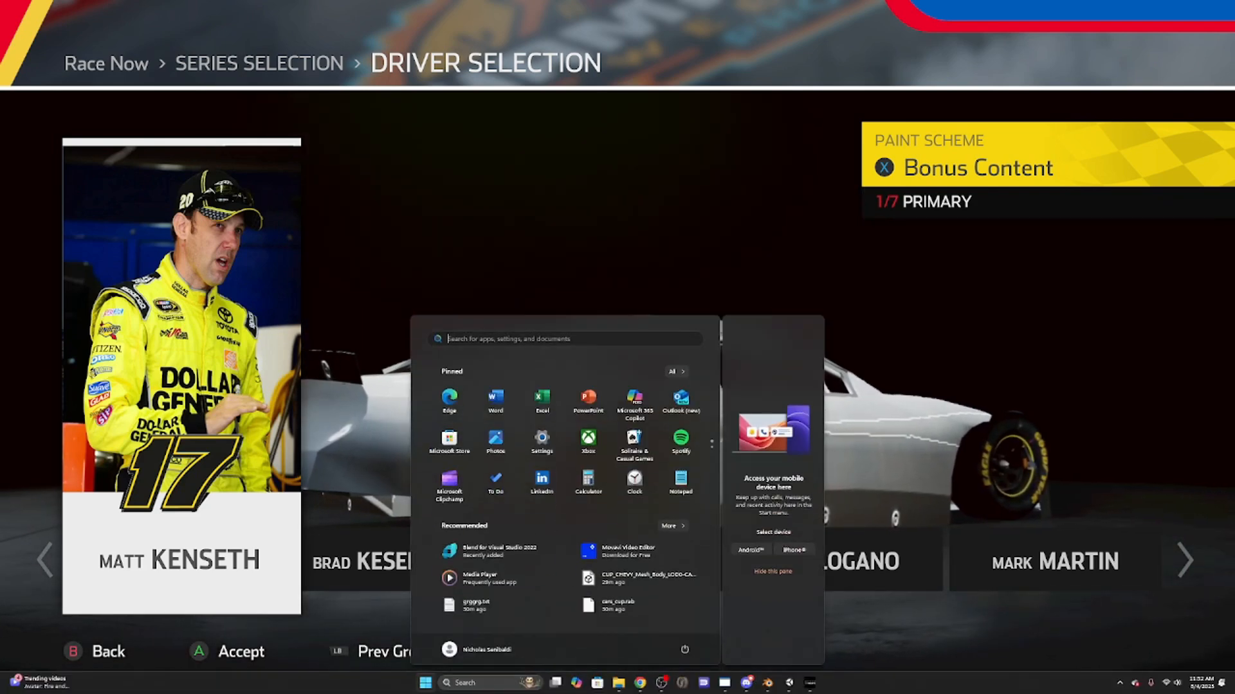
{"action": "left_click", "coordinate": [634, 690]}
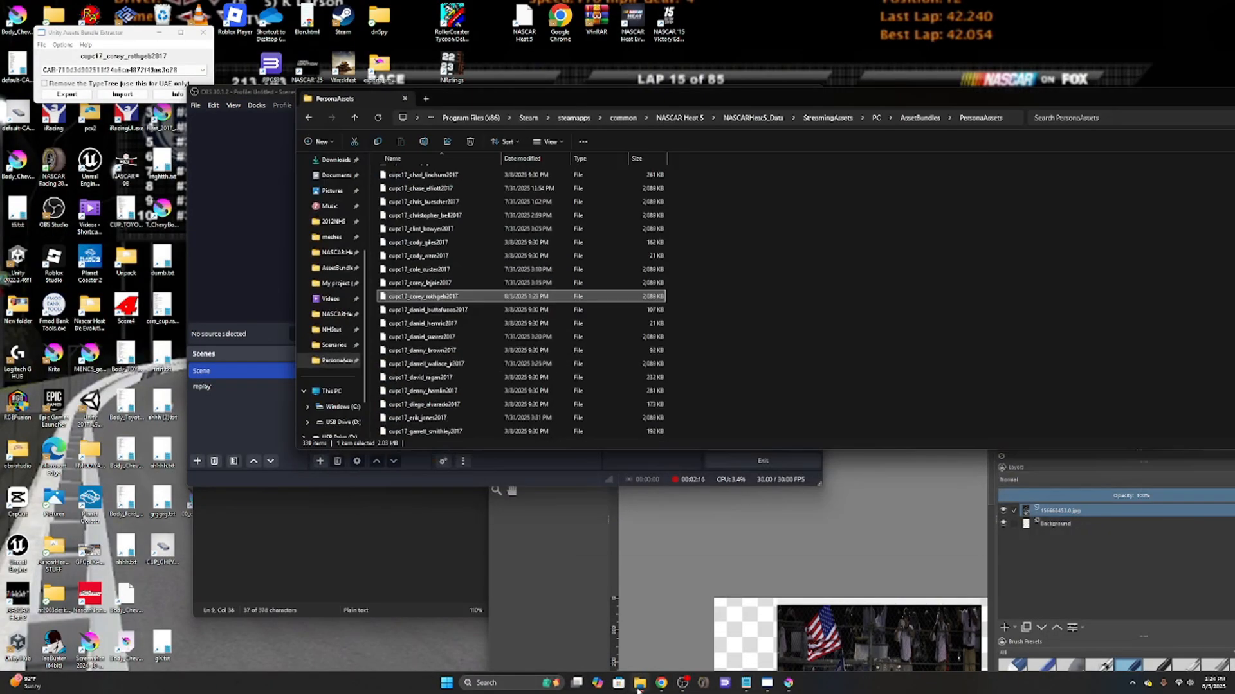
{"action": "left_click", "coordinate": [639, 684]}
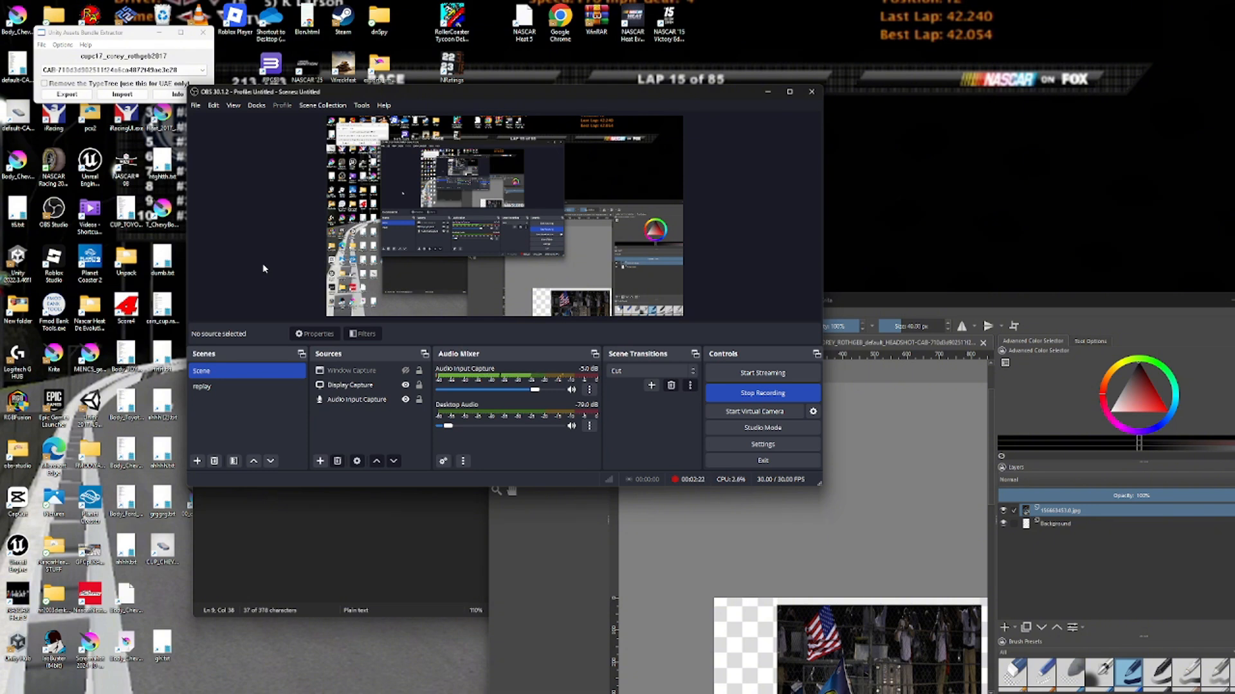
{"action": "left_click", "coordinate": [593, 264]}
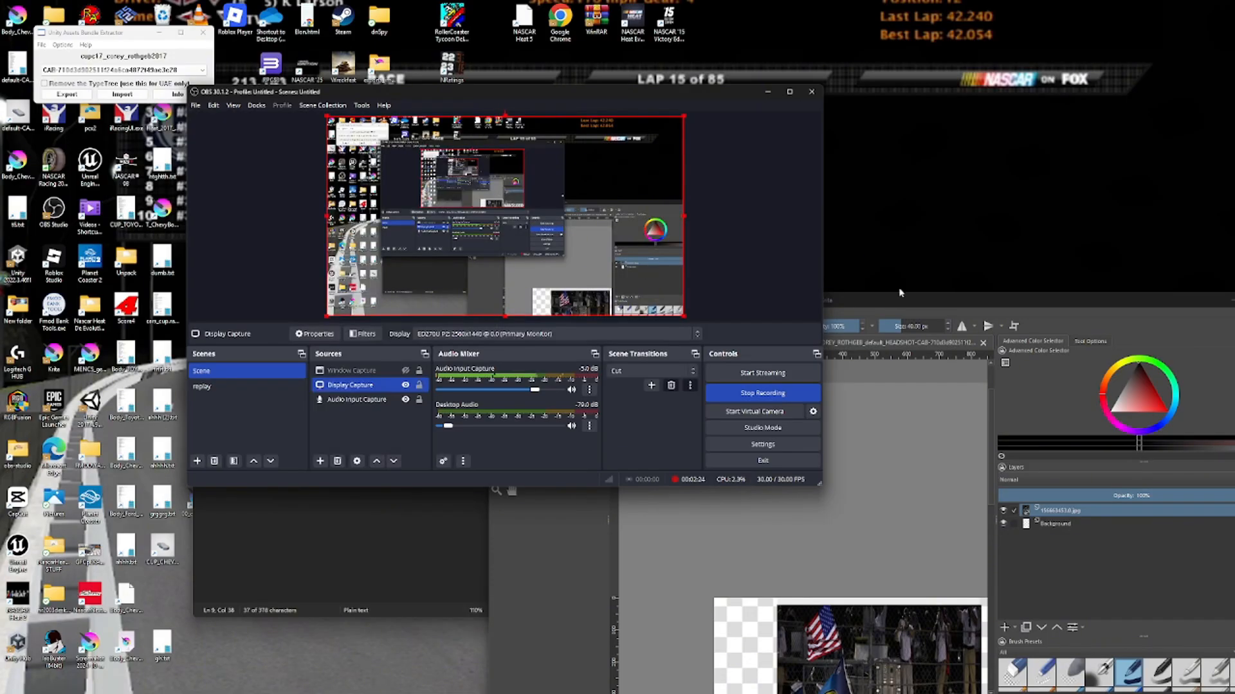
{"action": "left_click", "coordinate": [1023, 312]}
{"action": "left_click_drag", "start_coordinate": [819, 304], "coordinate": [424, 306]}
{"action": "left_click", "coordinate": [838, 303]}
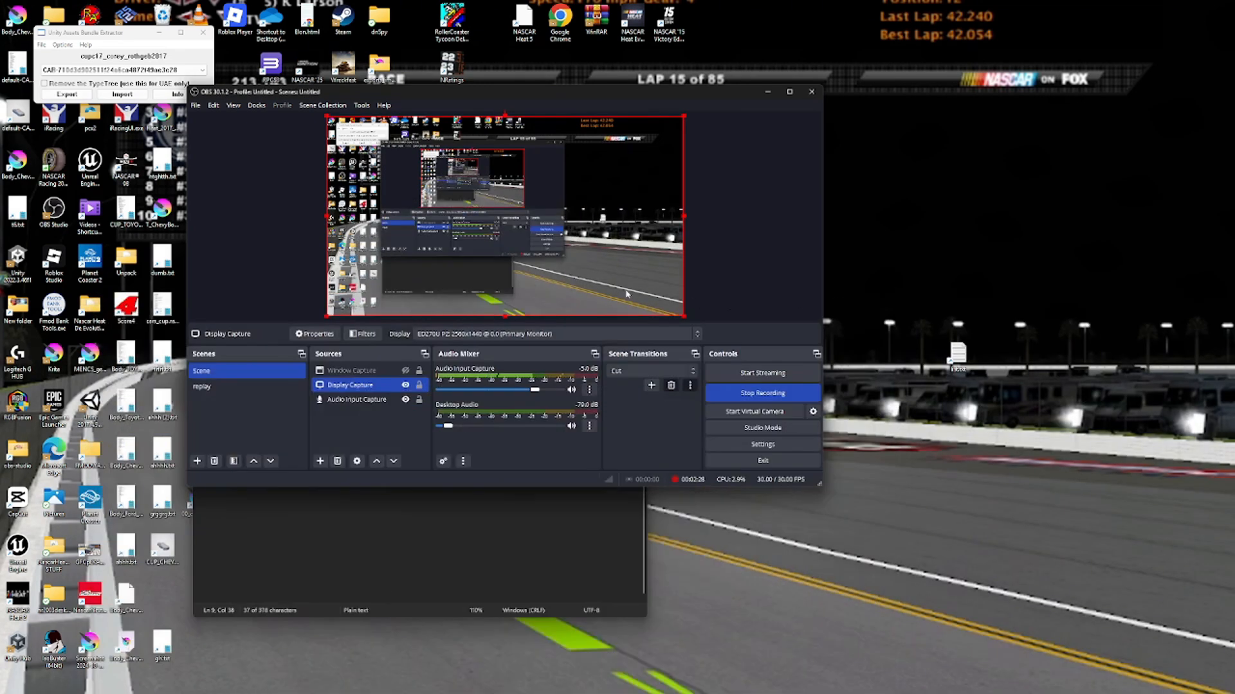
Open mastercarappearancemap.rab from the CarAppearances folder in Unity Assets Bundle Extractor, searching the folder for "master".
{"action": "left_click", "coordinate": [45, 45]}
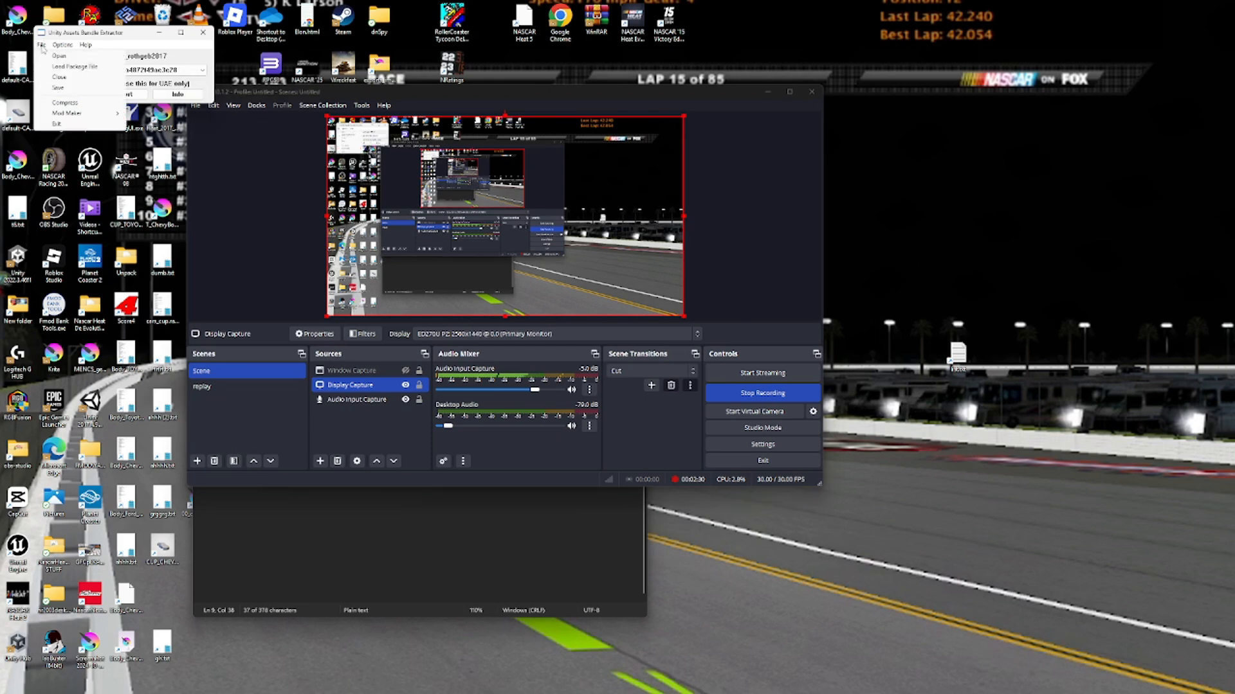
{"action": "left_click", "coordinate": [70, 56]}
{"action": "left_click", "coordinate": [596, 71]}
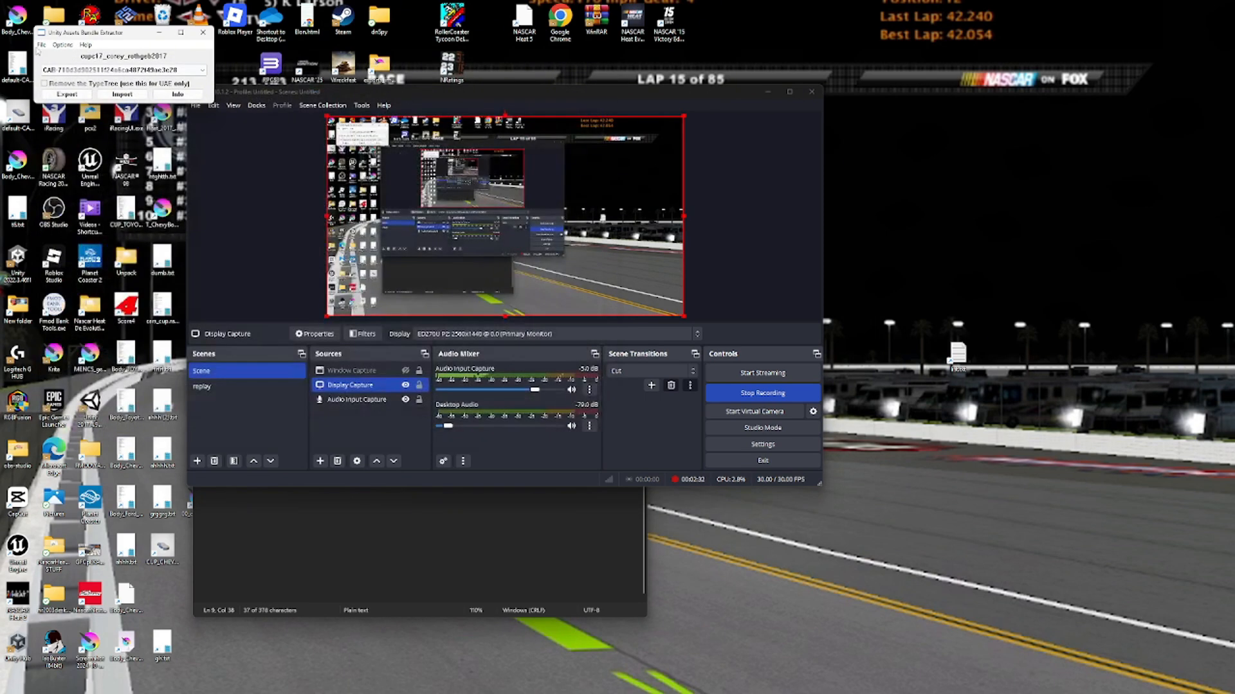
{"action": "left_click", "coordinate": [41, 46]}
{"action": "left_click", "coordinate": [65, 56]}
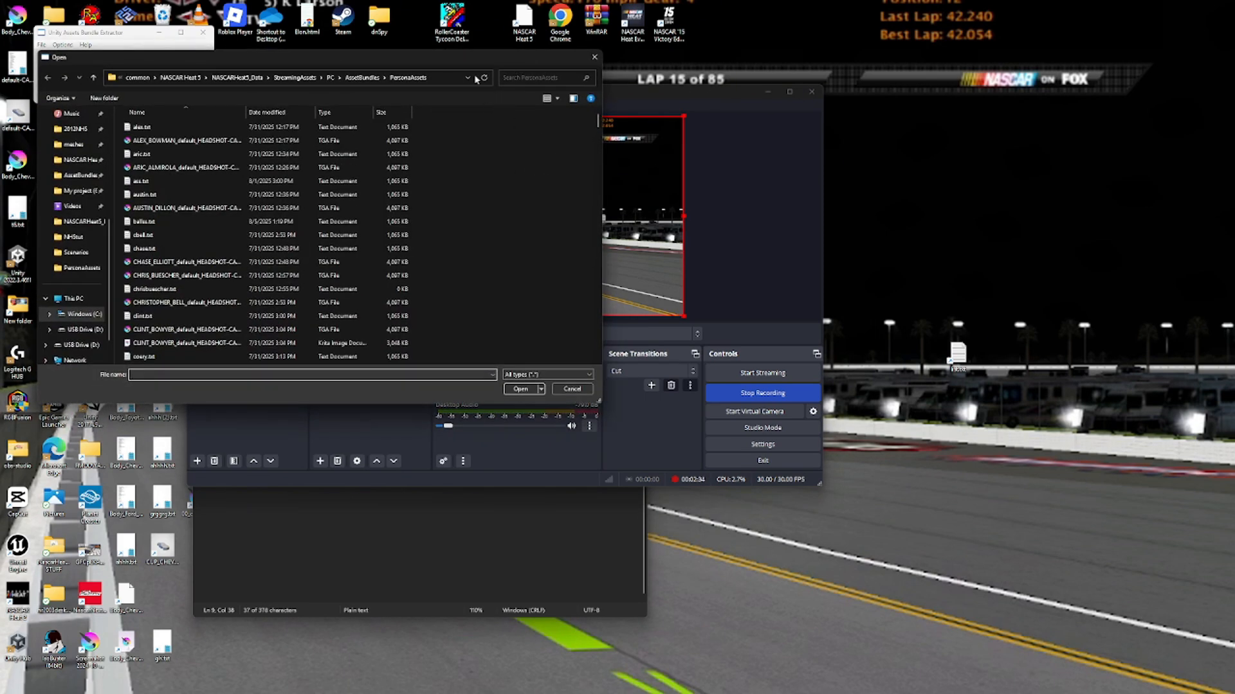
{"action": "left_click", "coordinate": [362, 77]}
{"action": "double_click", "coordinate": [252, 129]}
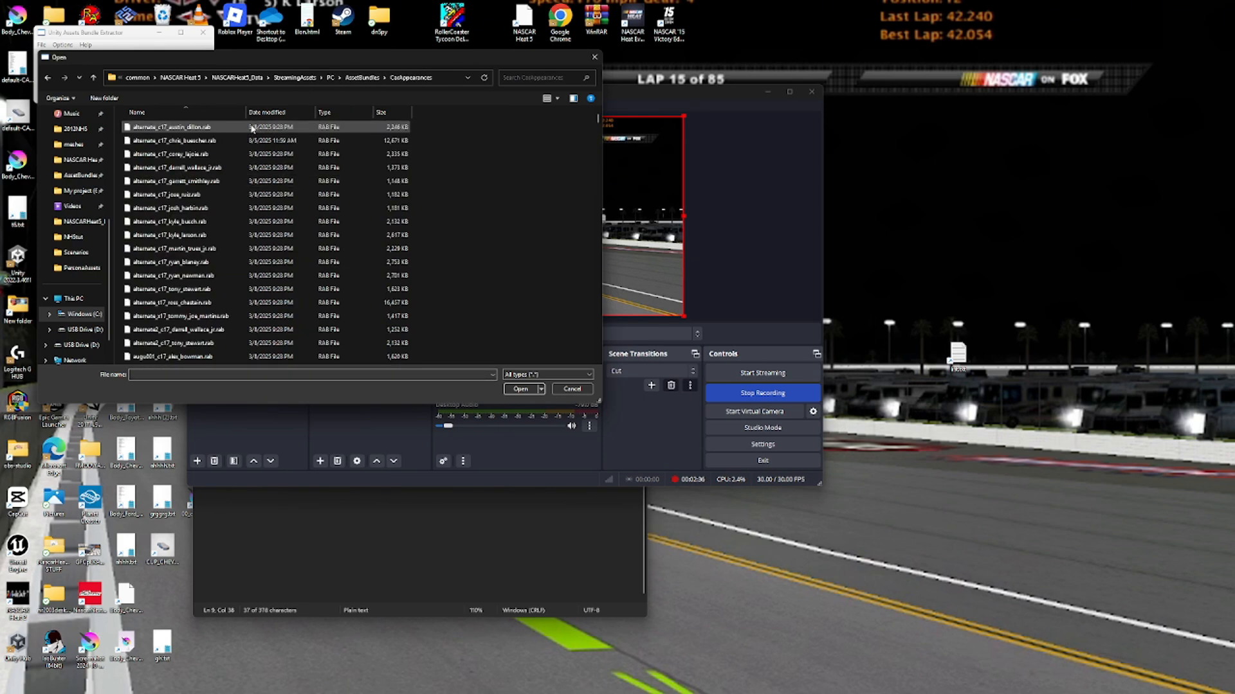
{"action": "left_click", "coordinate": [510, 76]}
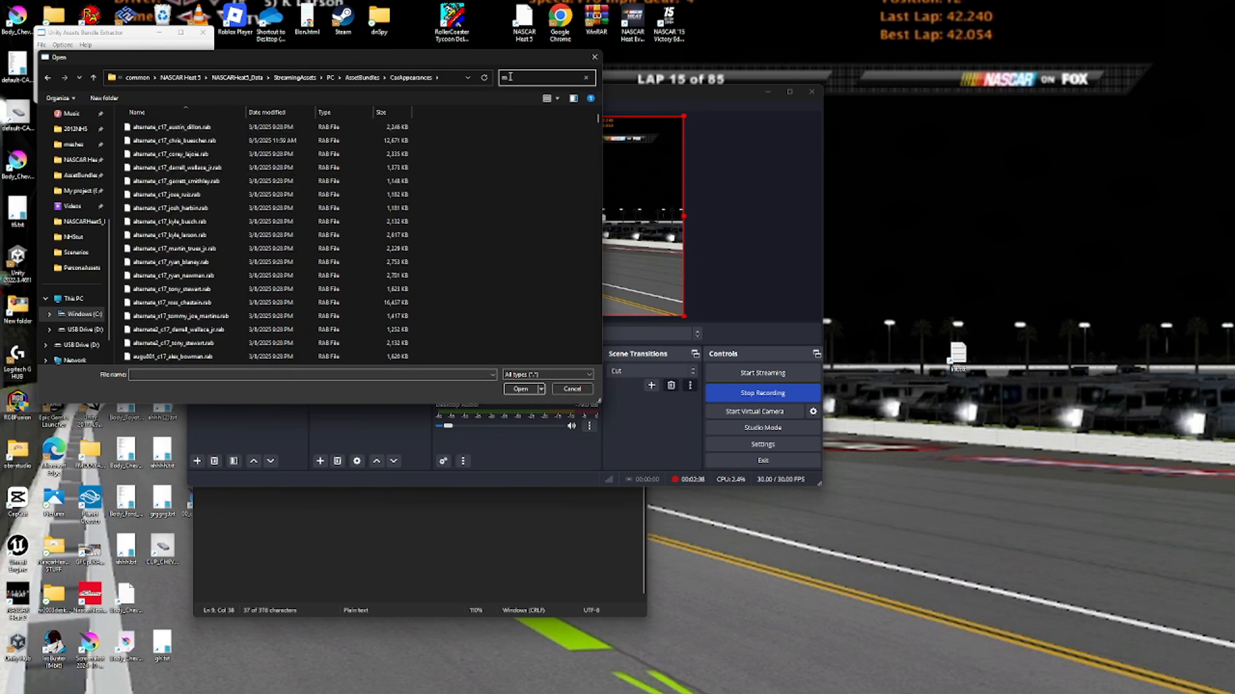
{"action": "type", "text": "master"}
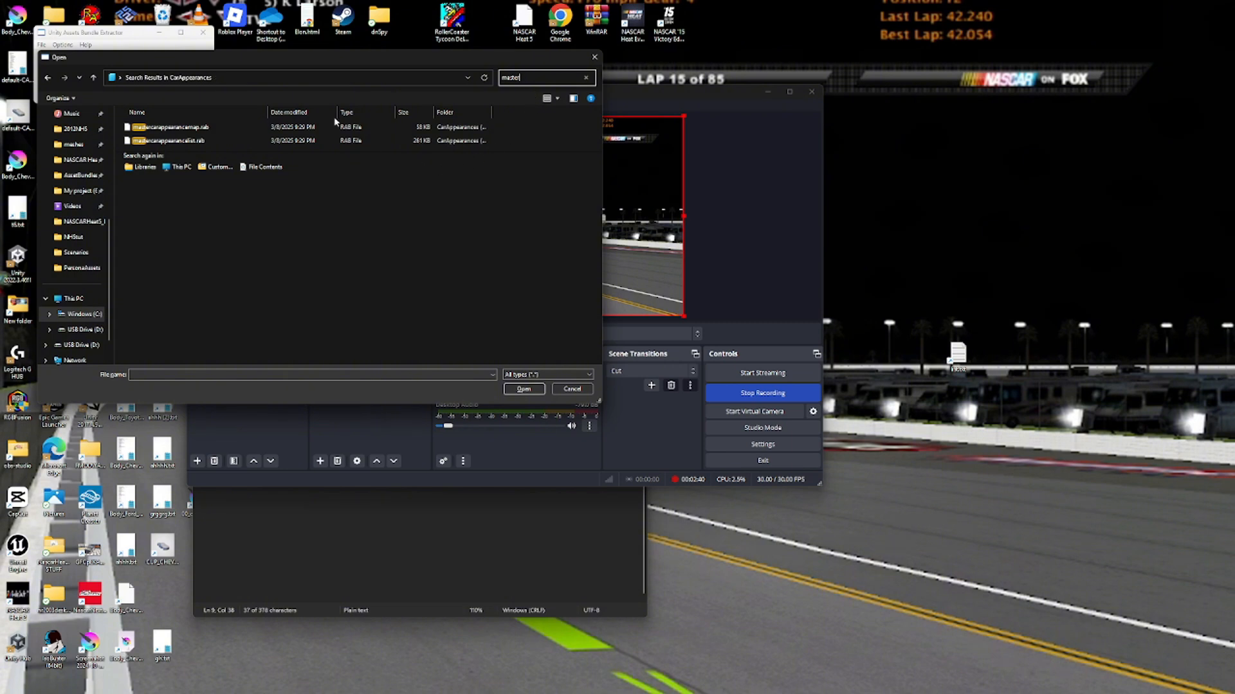
{"action": "left_click", "coordinate": [298, 128]}
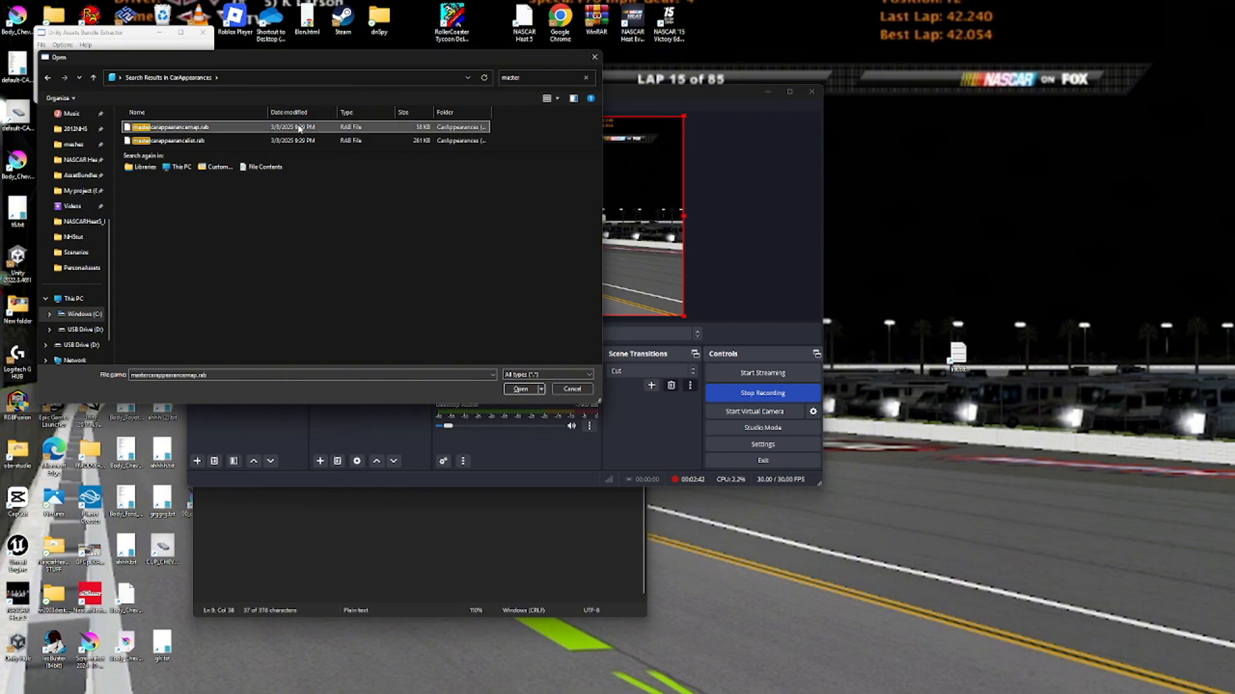
{"action": "double_click", "coordinate": [298, 127]}
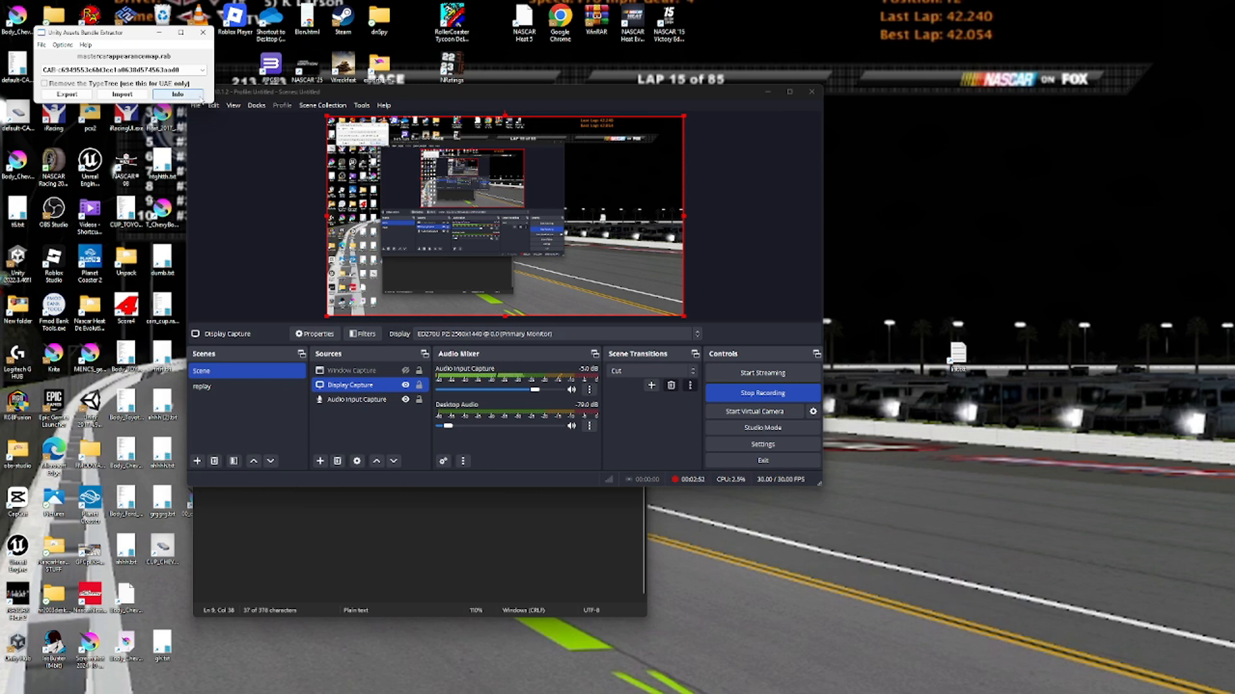
Create a new text document on the desktop named mn.txt.
{"action": "right_click", "coordinate": [901, 388]}
{"action": "mouse_move", "coordinate": [926, 460]}
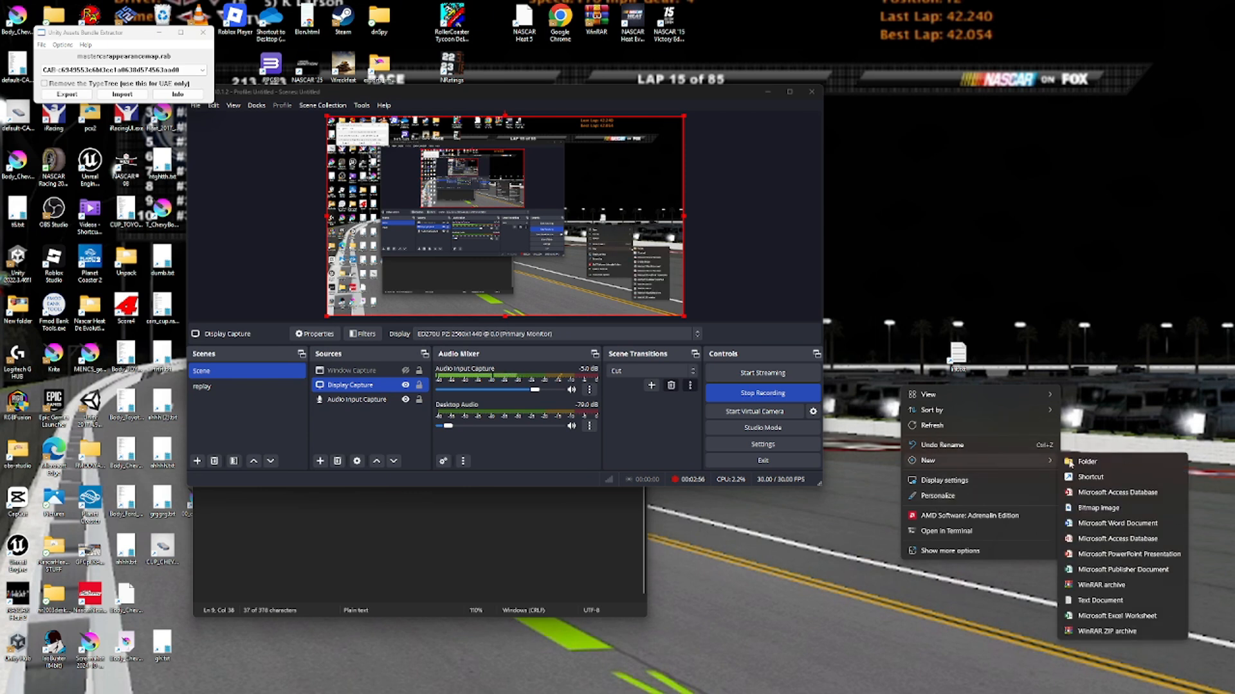
{"action": "left_click", "coordinate": [1083, 600]}
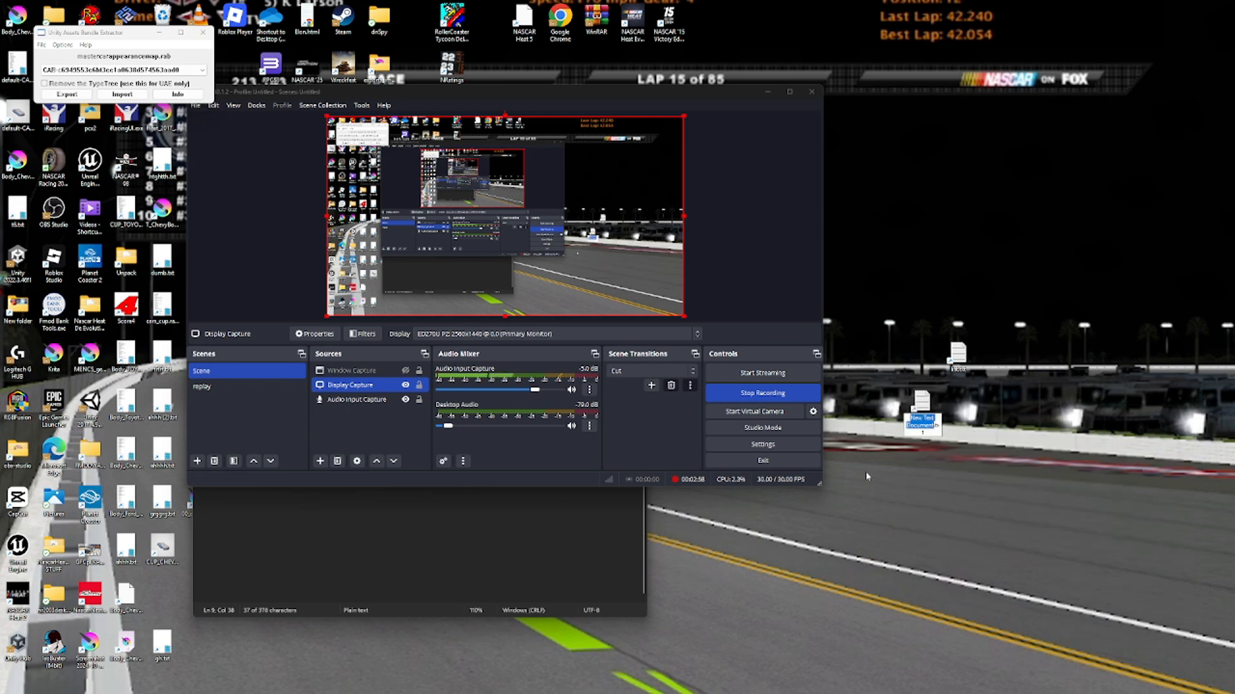
{"action": "type", "text": "mn.txt"}
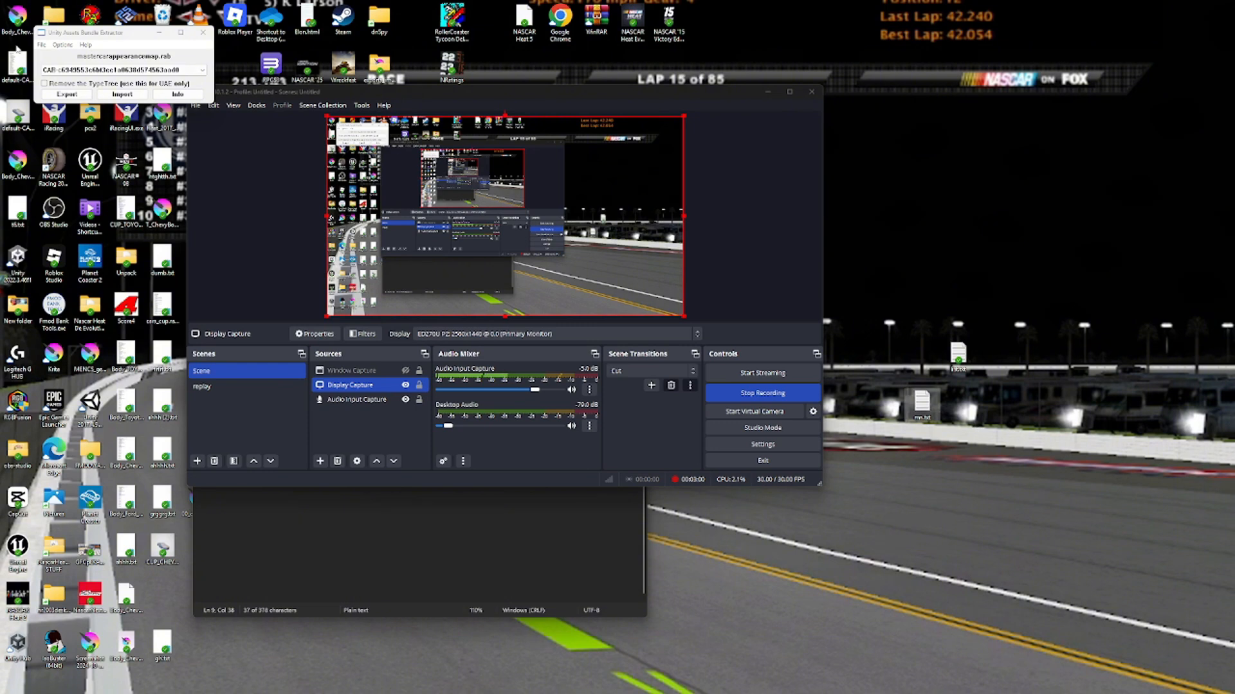
Export a text dump of the MonoBehaviour MasterCarAppearanceMap asset into the NHStut folder.
{"action": "left_click", "coordinate": [178, 94]}
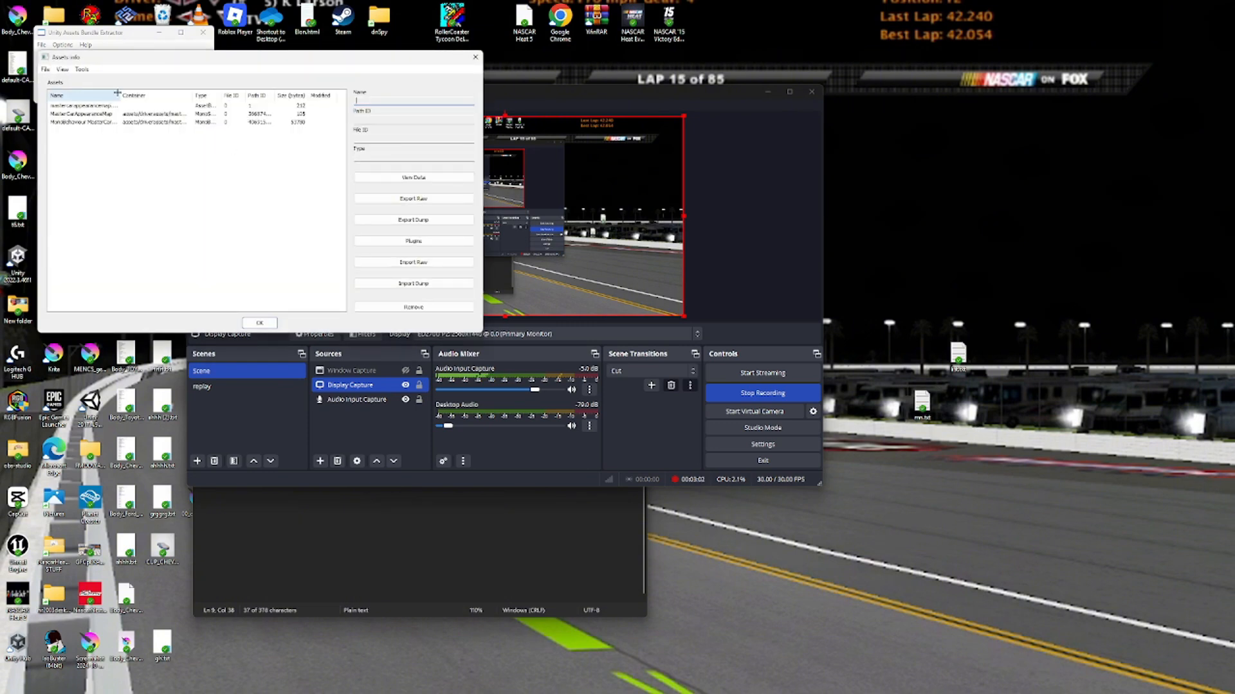
{"action": "left_click_drag", "start_coordinate": [121, 96], "coordinate": [182, 96]}
{"action": "left_click_drag", "start_coordinate": [281, 95], "coordinate": [333, 95]}
{"action": "left_click", "coordinate": [172, 121]}
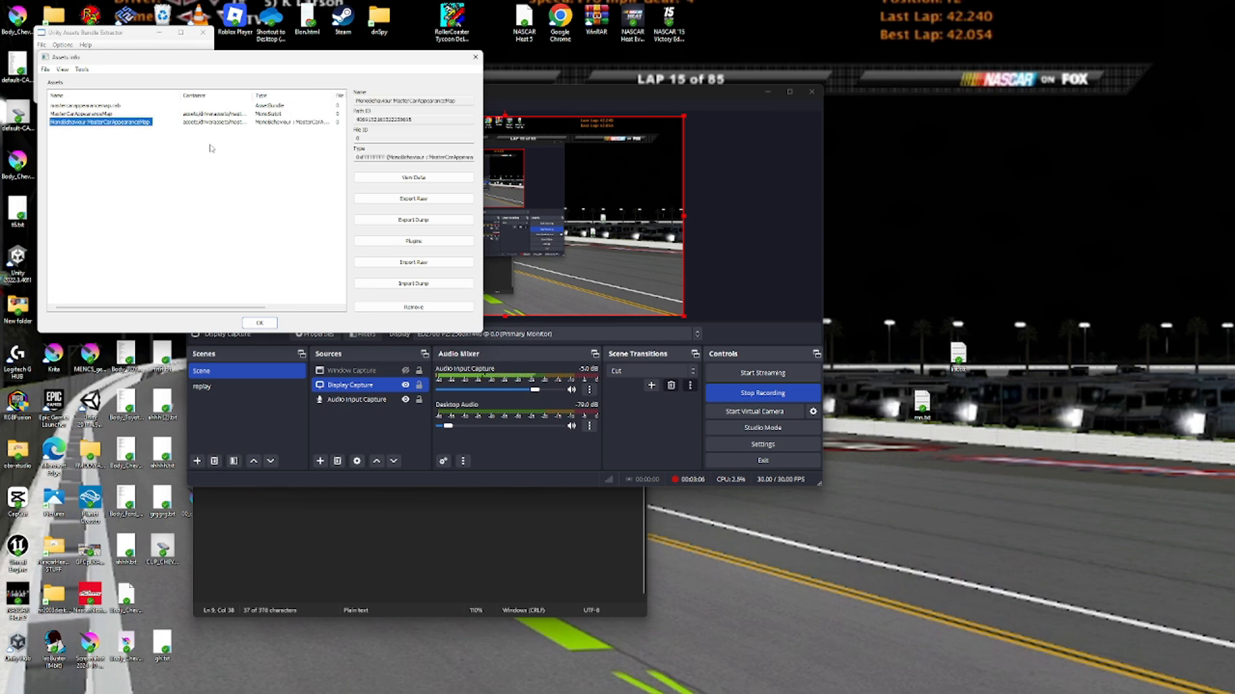
{"action": "left_click", "coordinate": [414, 220]}
{"action": "scroll", "coordinate": [71, 260], "scroll_direction": "down", "scroll_amount": 3}
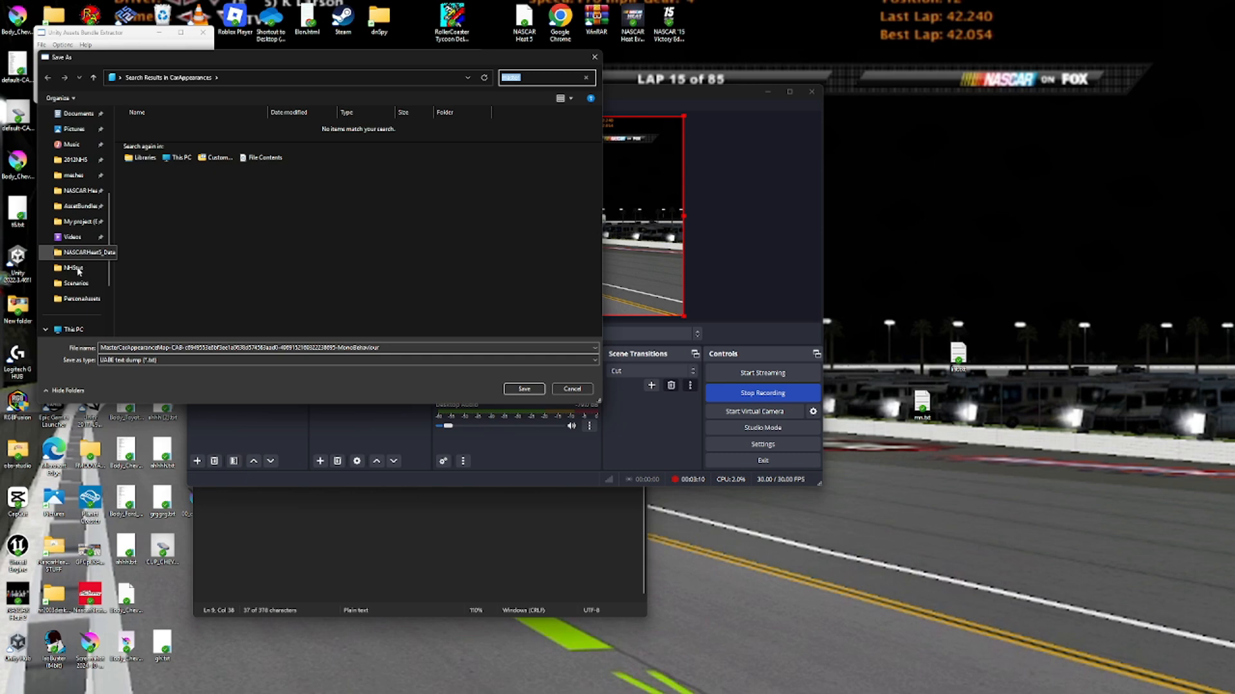
{"action": "left_click", "coordinate": [85, 269]}
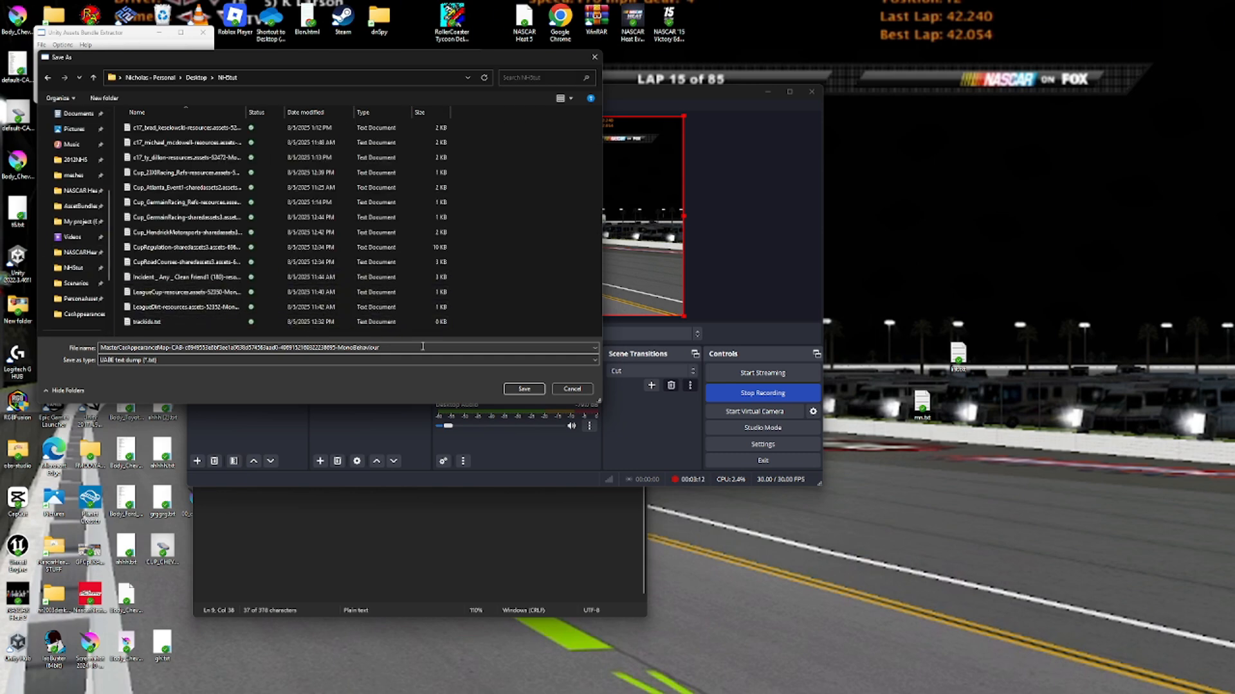
{"action": "left_click", "coordinate": [506, 389]}
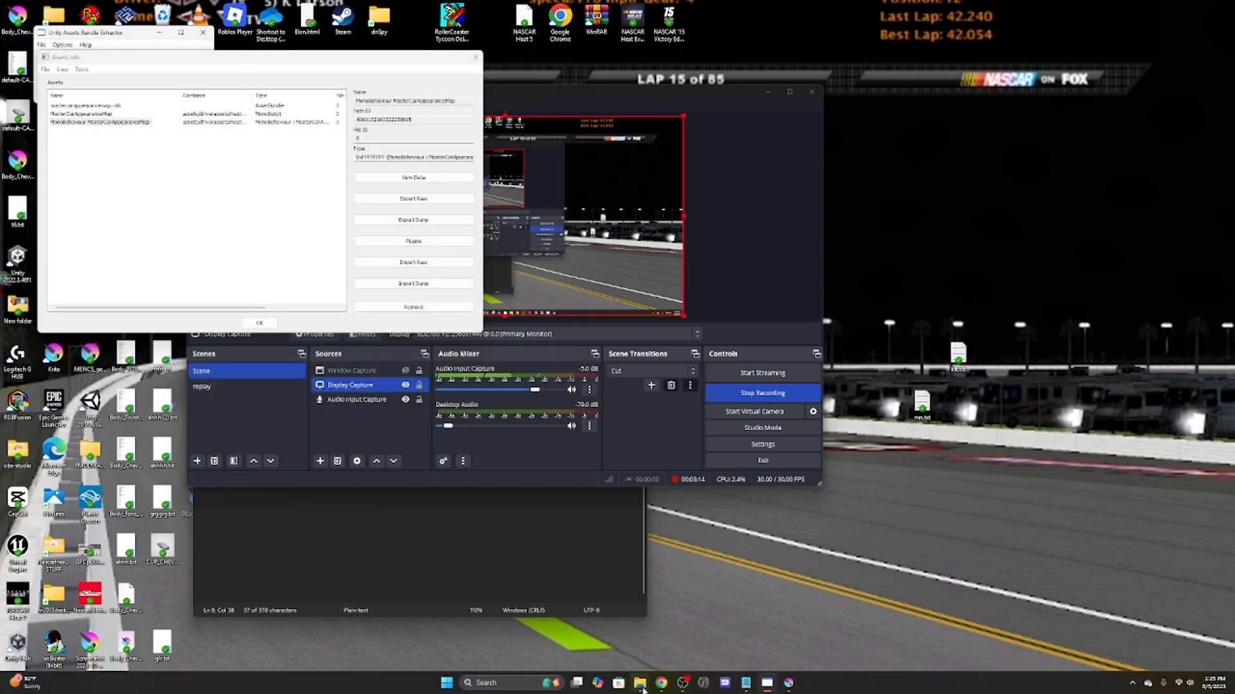
Open the exported MasterCarAppearanceMap dump from the NHStut folder in Notepad and close the find bar.
{"action": "left_click", "coordinate": [639, 682]}
{"action": "left_click", "coordinate": [332, 329]}
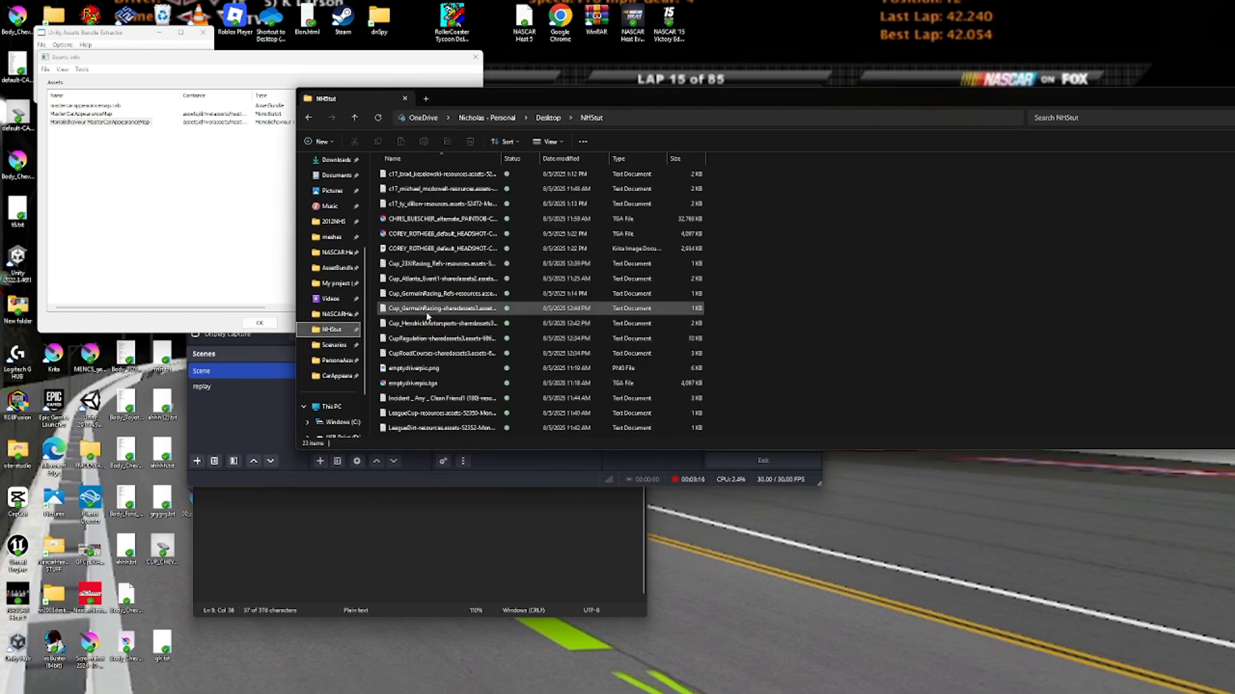
{"action": "scroll", "coordinate": [469, 392], "scroll_direction": "up", "scroll_amount": 3}
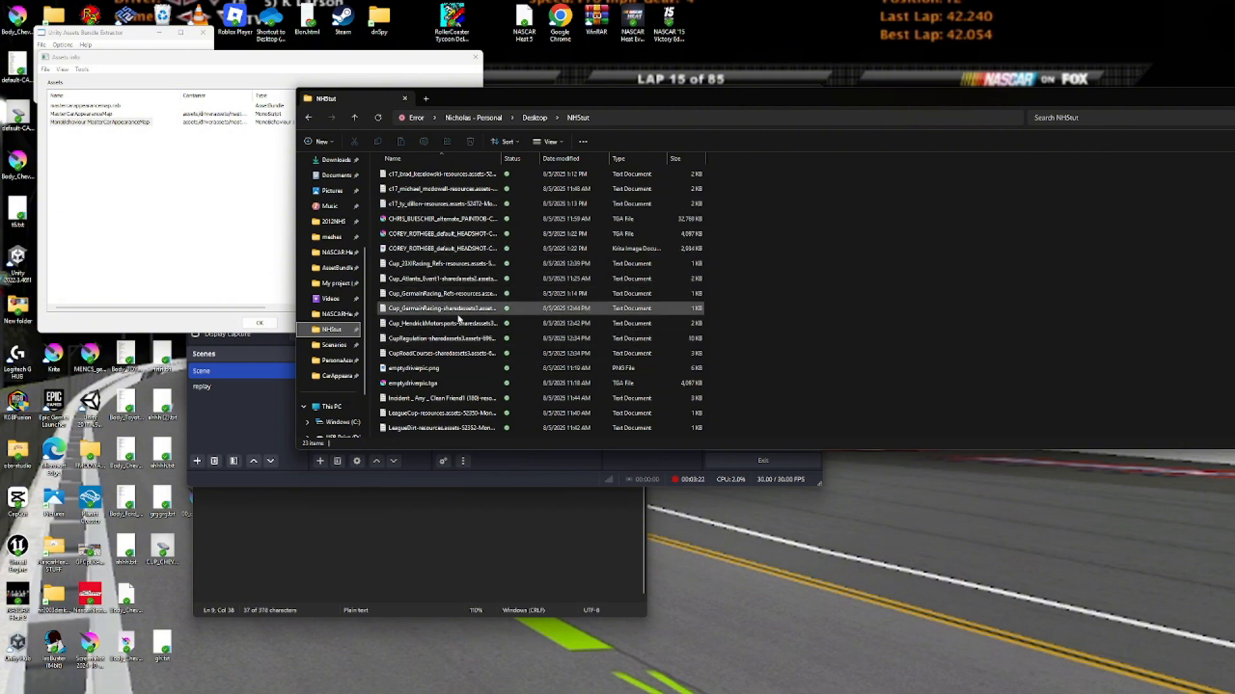
{"action": "scroll", "coordinate": [450, 386], "scroll_direction": "down", "scroll_amount": 3}
{"action": "double_click", "coordinate": [449, 371]}
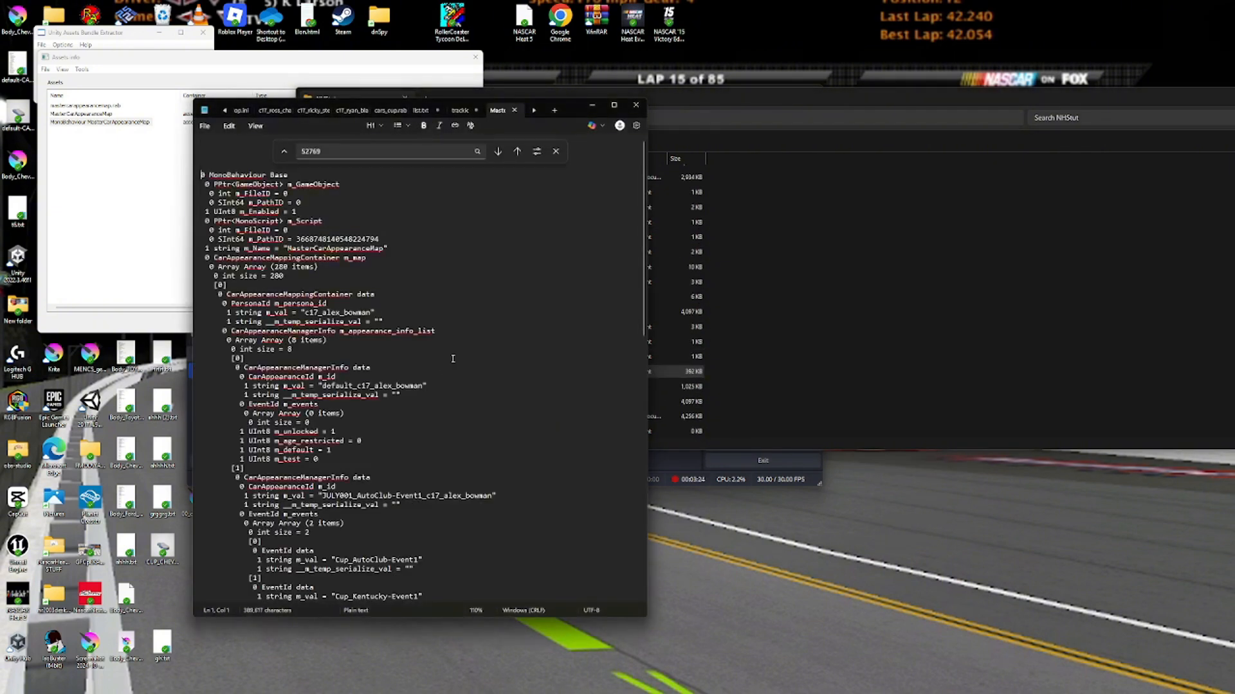
{"action": "scroll", "coordinate": [465, 297], "scroll_direction": "down", "scroll_amount": 2}
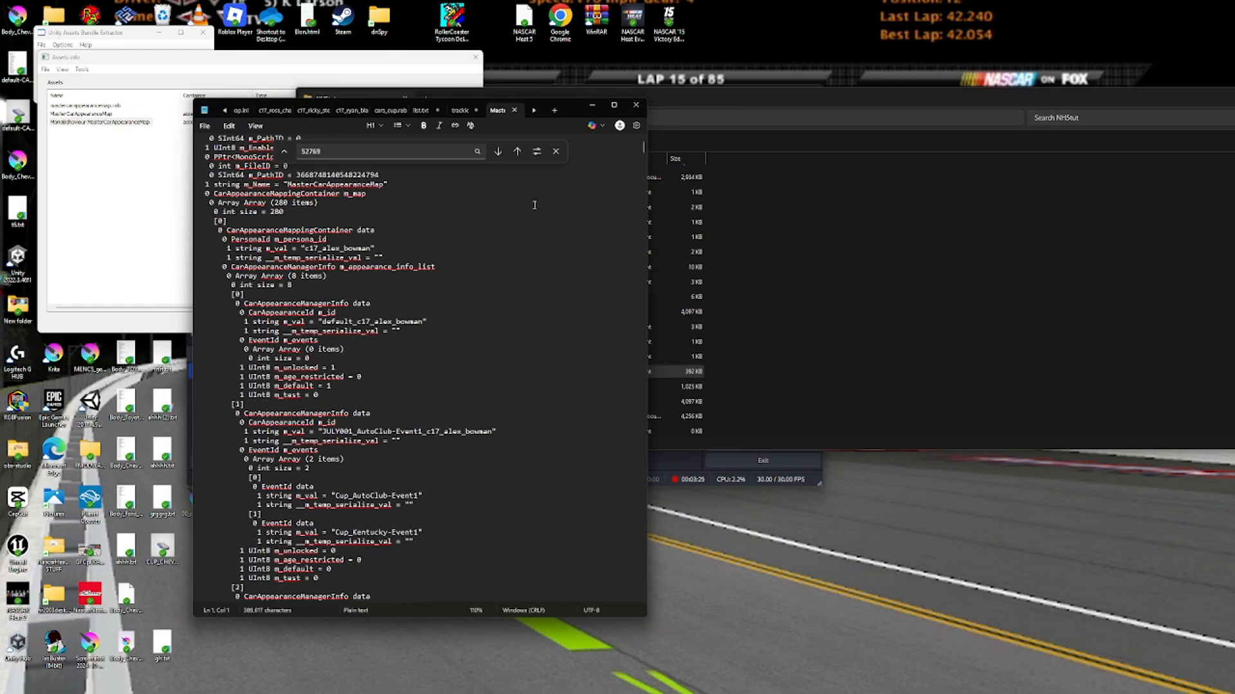
{"action": "left_click", "coordinate": [555, 152]}
{"action": "scroll", "coordinate": [477, 294], "scroll_direction": "up", "scroll_amount": 2}
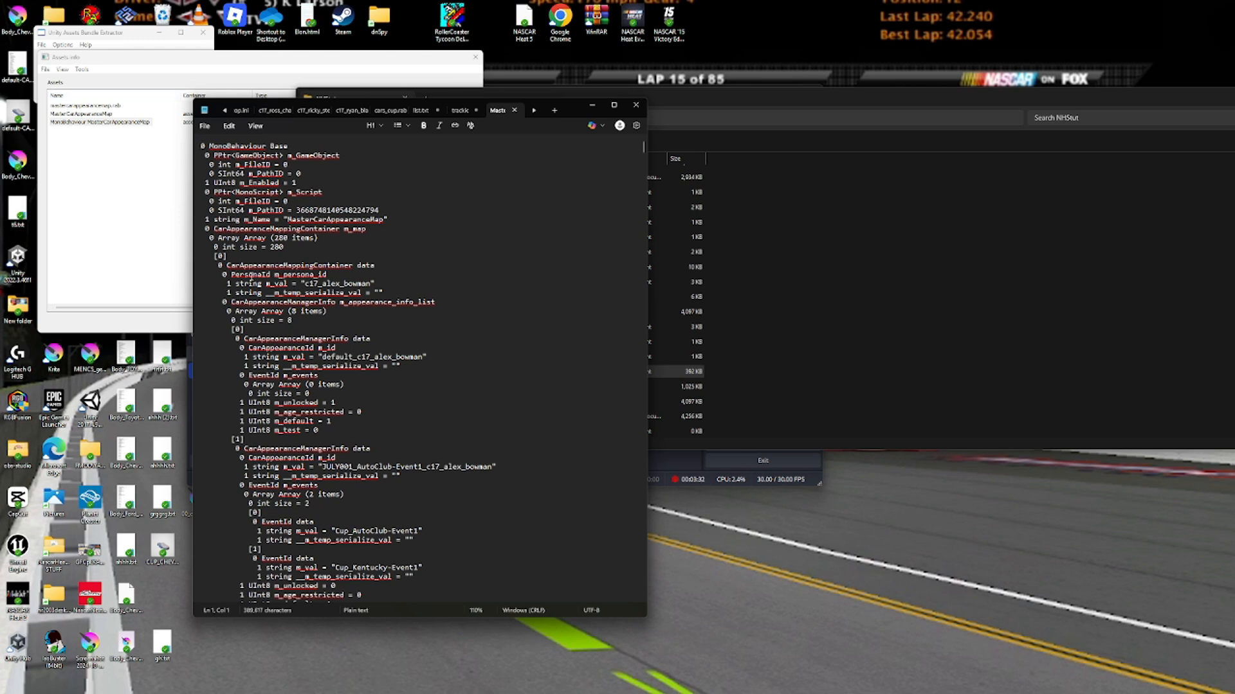
Examine the first mapping entry's persona ID, default car appearance ID and event array size.
{"action": "left_click_drag", "start_coordinate": [376, 276], "coordinate": [232, 263]}
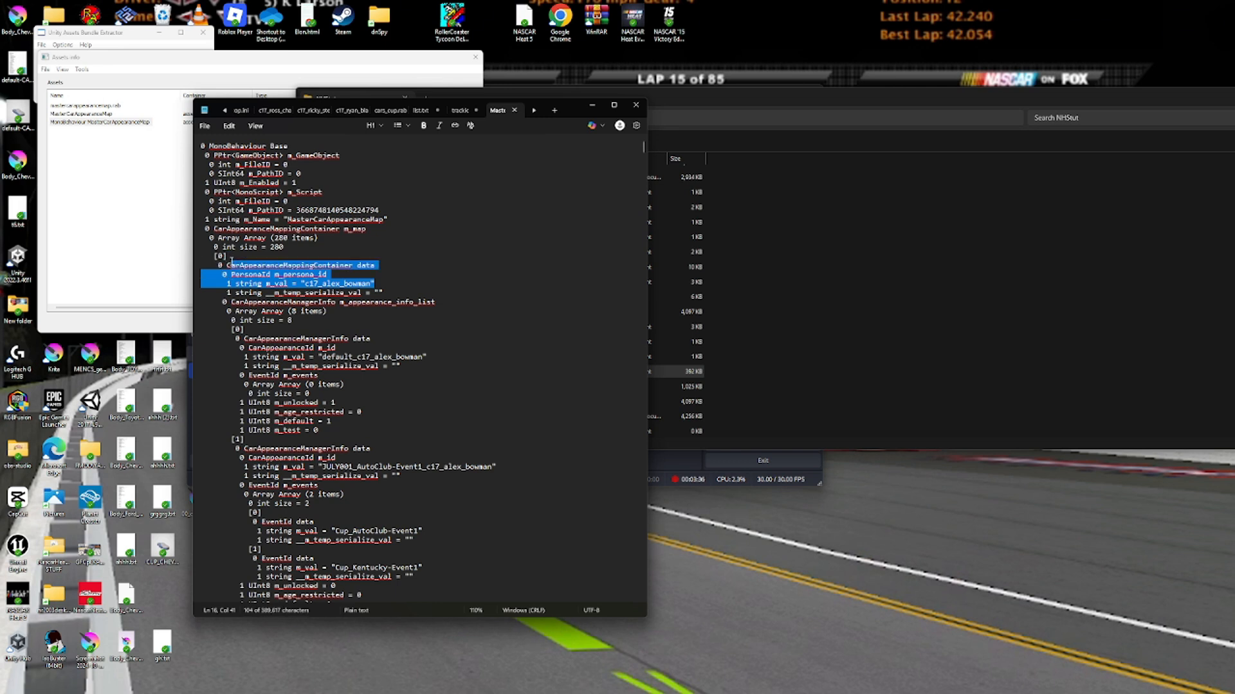
{"action": "left_click", "coordinate": [378, 292]}
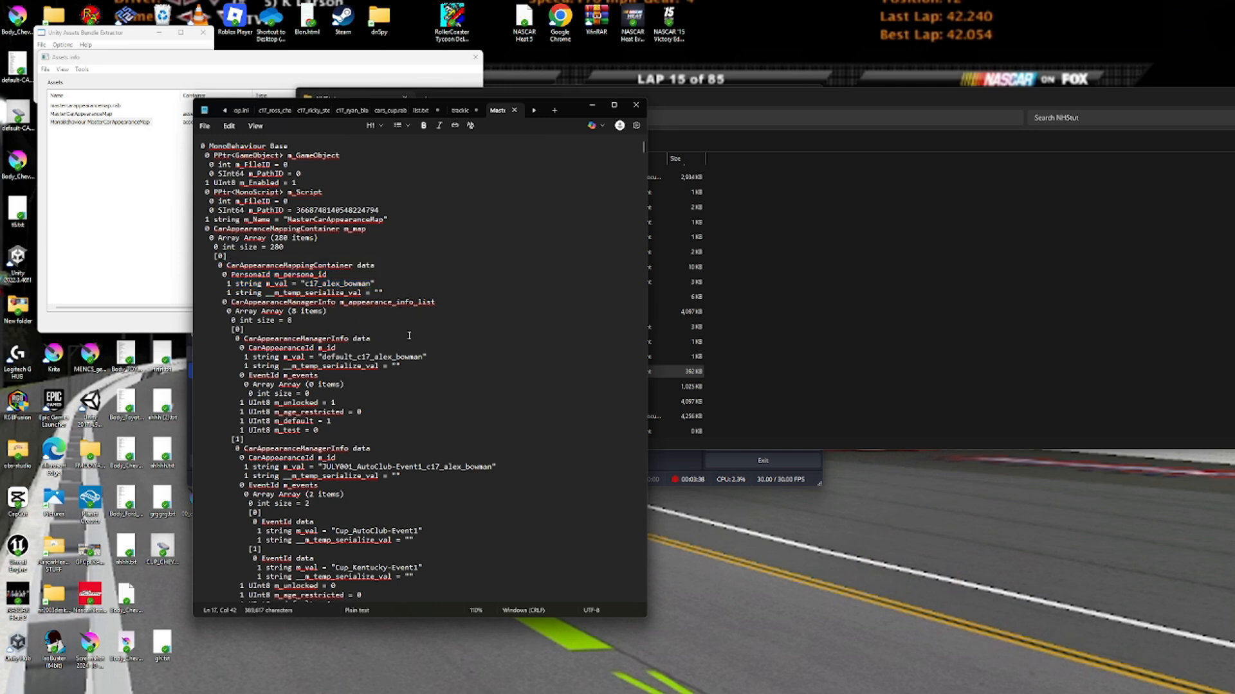
{"action": "left_click_drag", "start_coordinate": [243, 338], "coordinate": [444, 371]}
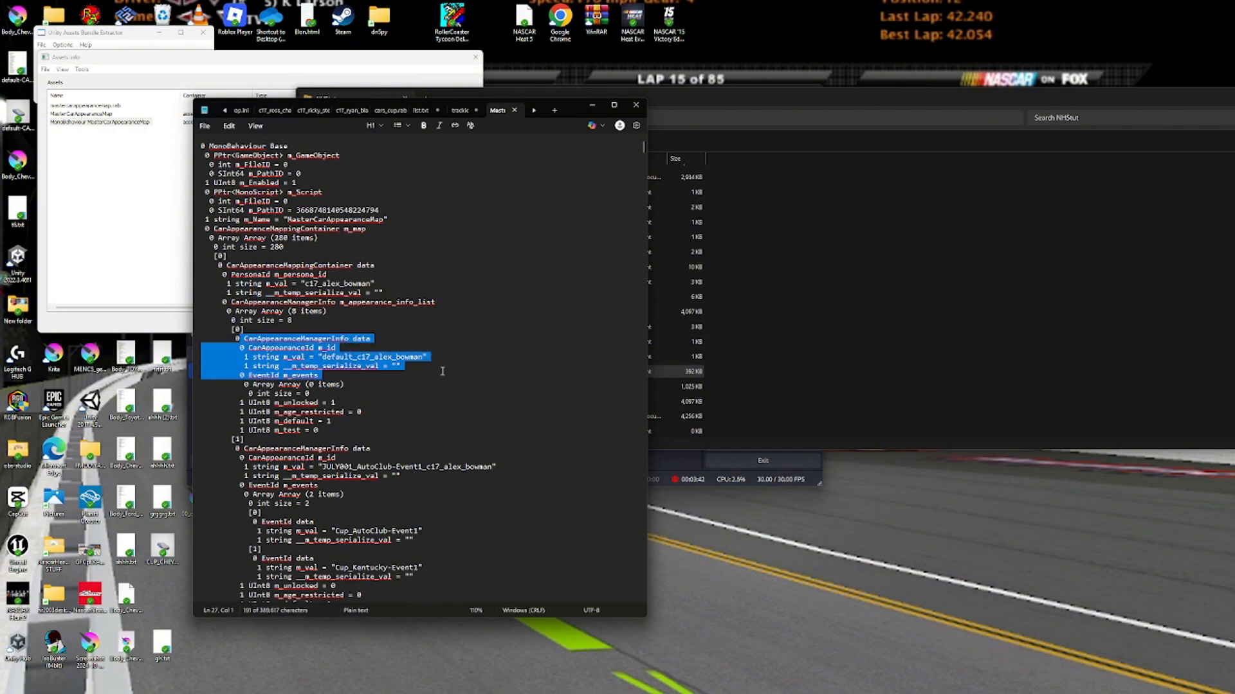
{"action": "left_click", "coordinate": [306, 393]}
{"action": "left_click", "coordinate": [312, 393]}
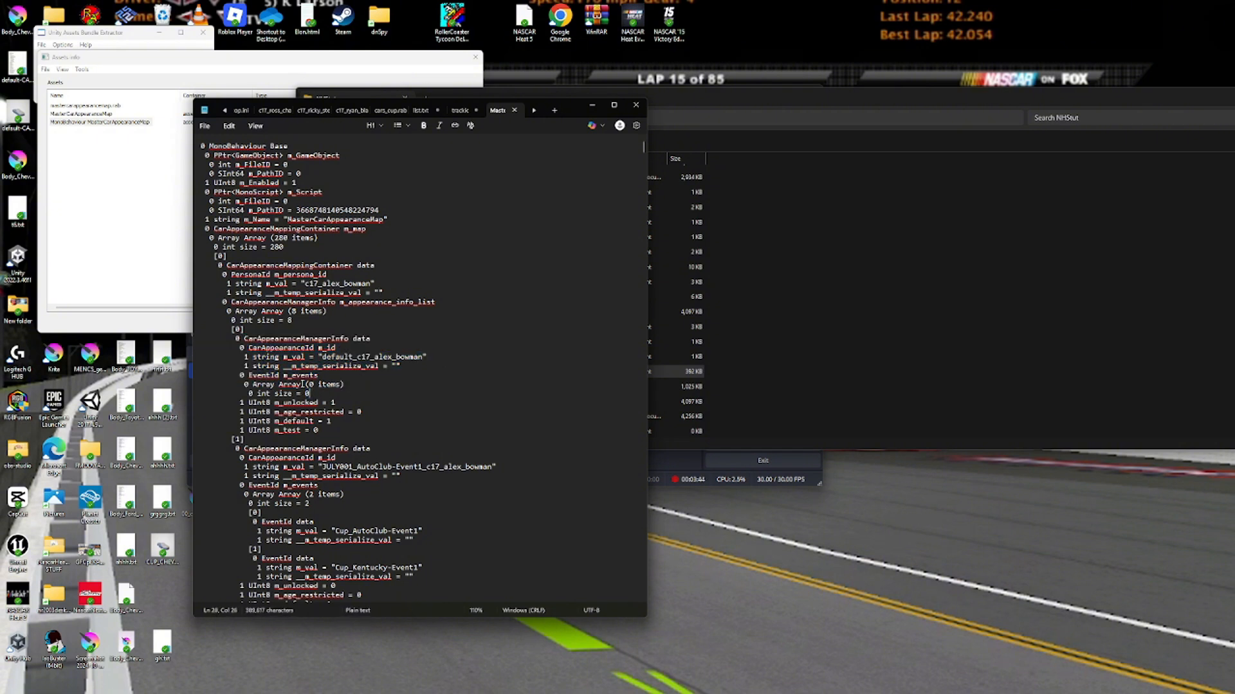
{"action": "left_click_drag", "start_coordinate": [303, 385], "coordinate": [376, 393]}
{"action": "left_click", "coordinate": [396, 400]}
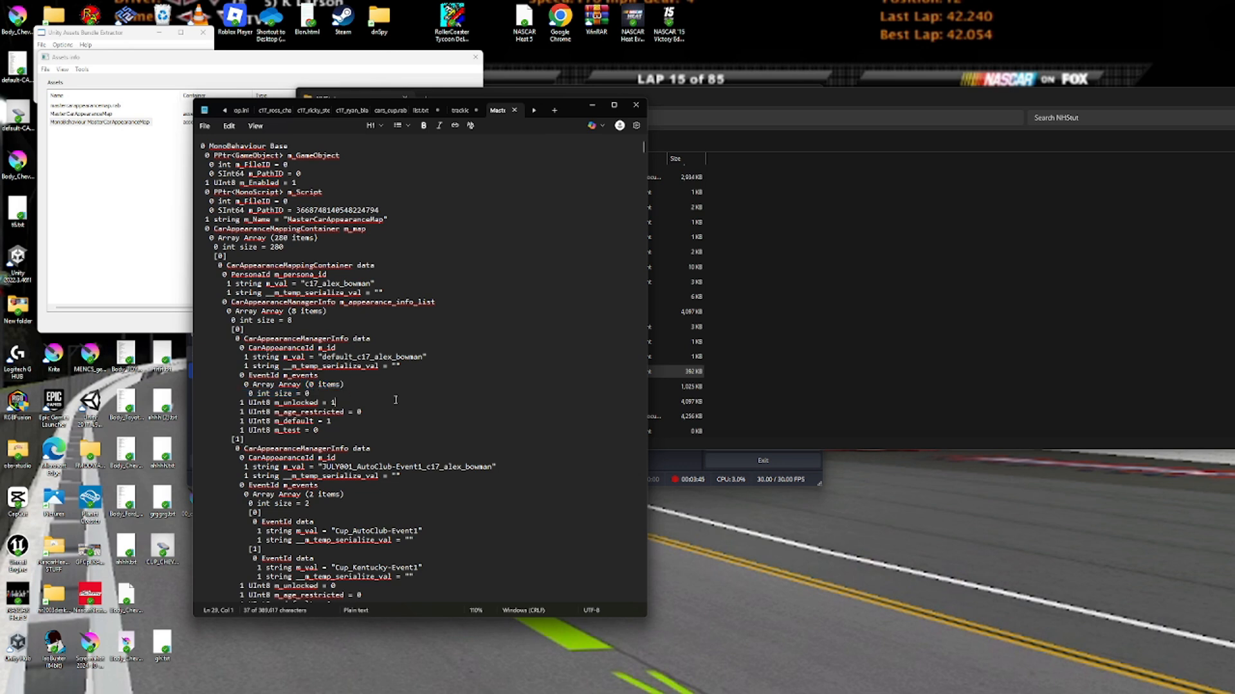
Examine the m_unlocked, m_age_restricted, m_default and m_test flags of the first driver's default appearance.
{"action": "left_click", "coordinate": [337, 403]}
{"action": "double_click", "coordinate": [333, 403]}
{"action": "left_click", "coordinate": [336, 400]}
{"action": "left_click_drag", "start_coordinate": [368, 405], "coordinate": [240, 414]}
{"action": "left_click", "coordinate": [363, 414]}
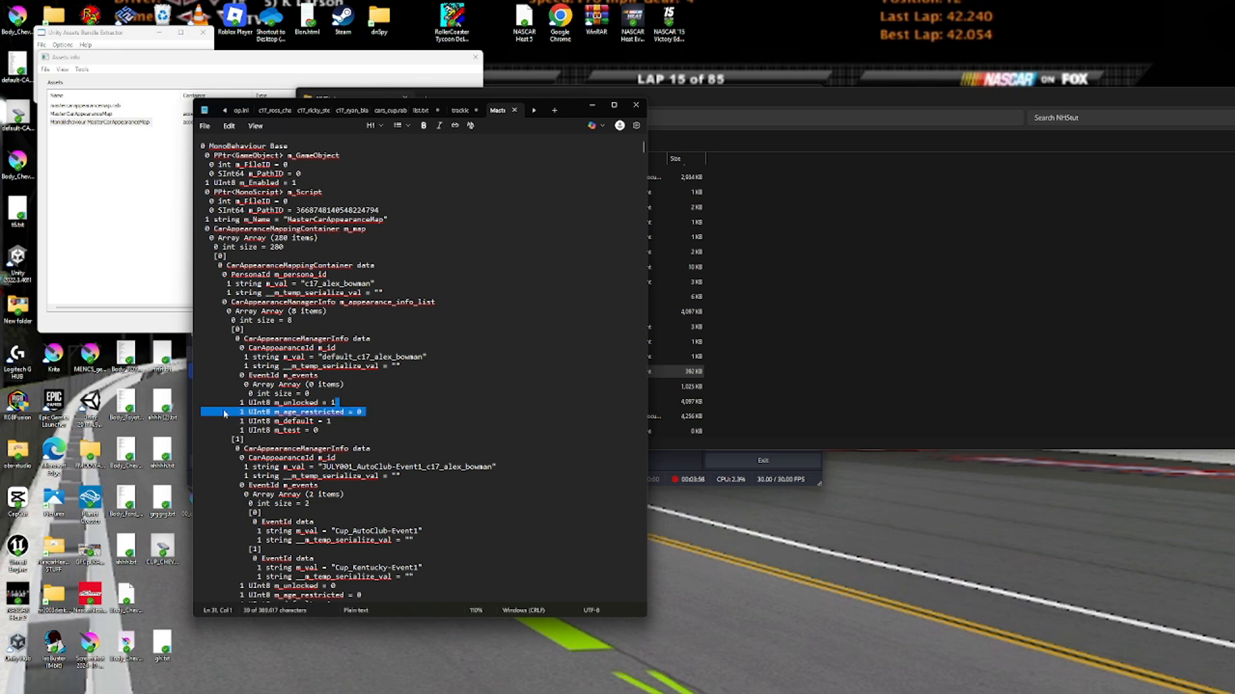
{"action": "left_click", "coordinate": [355, 413]}
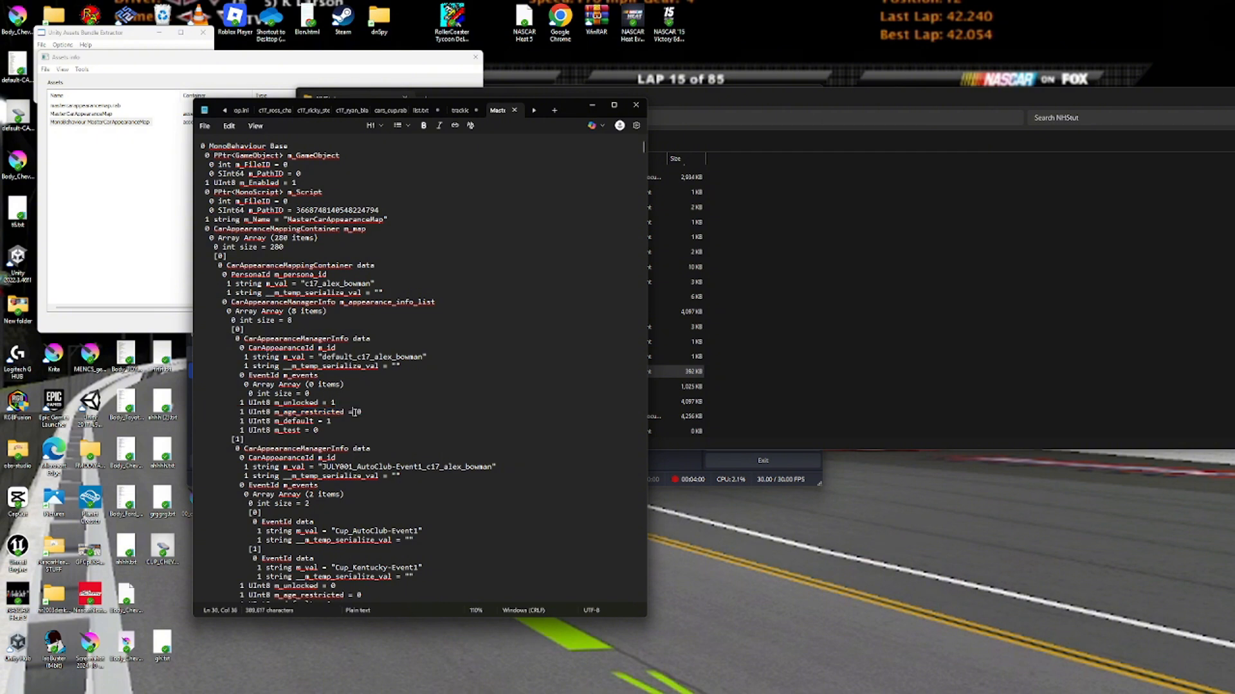
{"action": "double_click", "coordinate": [359, 412]}
{"action": "left_click", "coordinate": [328, 421]}
{"action": "double_click", "coordinate": [329, 421]}
{"action": "left_click", "coordinate": [330, 425]}
{"action": "left_click", "coordinate": [329, 422]}
{"action": "double_click", "coordinate": [330, 423]}
{"action": "left_click", "coordinate": [329, 423]}
{"action": "left_click", "coordinate": [316, 431]}
{"action": "left_click_drag", "start_coordinate": [319, 434], "coordinate": [314, 431]}
Compare the default appearance with the JULY001 AutoClub and Phoenix entries, checking their event lists and m_unlocked flags.
{"action": "scroll", "coordinate": [320, 448], "scroll_direction": "down", "scroll_amount": 3}
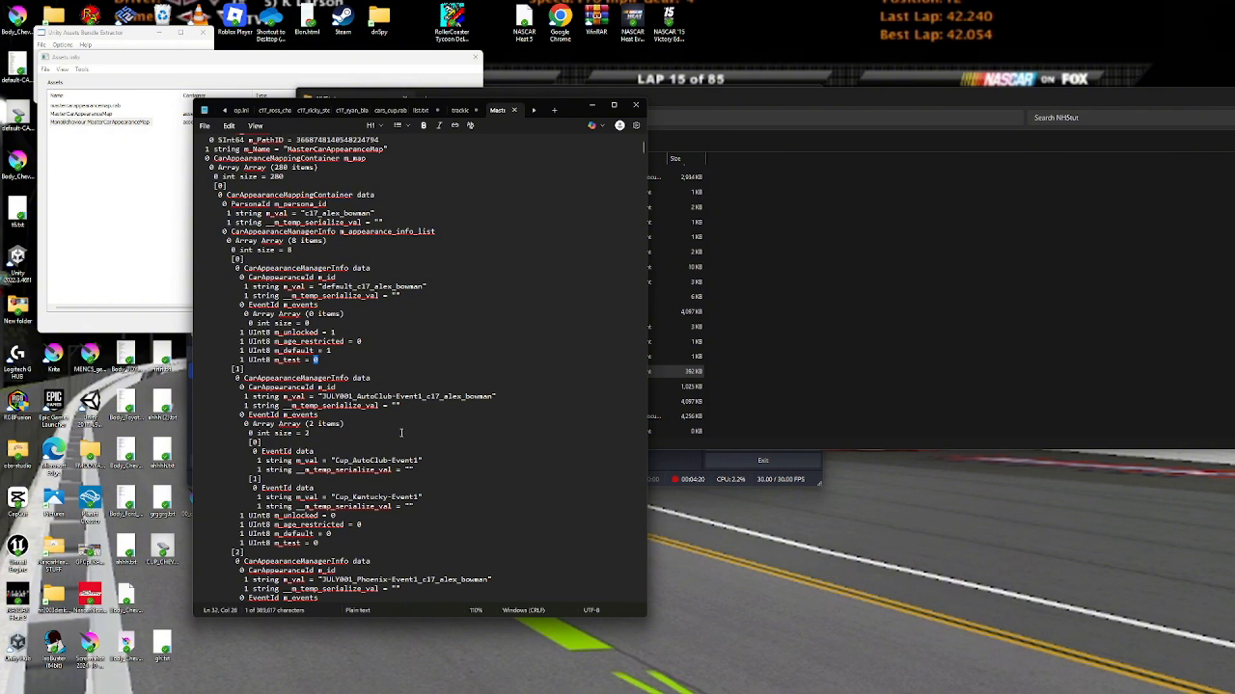
{"action": "scroll", "coordinate": [399, 392], "scroll_direction": "up", "scroll_amount": 3}
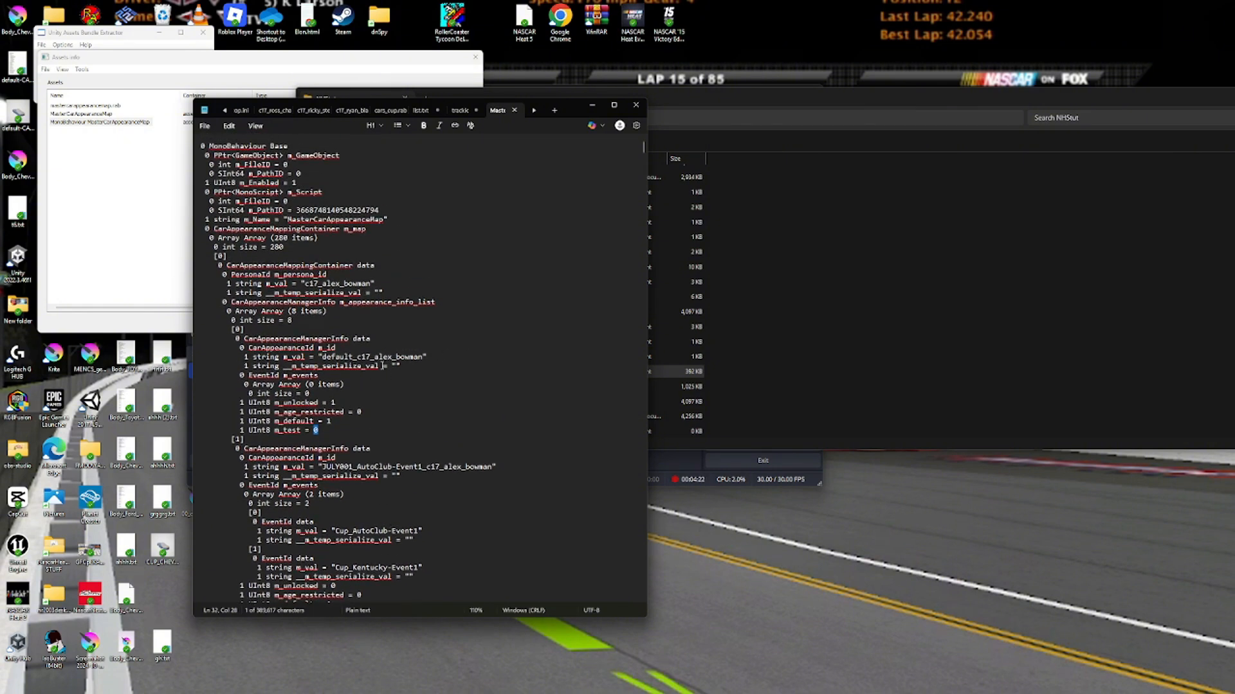
{"action": "left_click", "coordinate": [360, 393]}
{"action": "scroll", "coordinate": [373, 423], "scroll_direction": "down", "scroll_amount": 3}
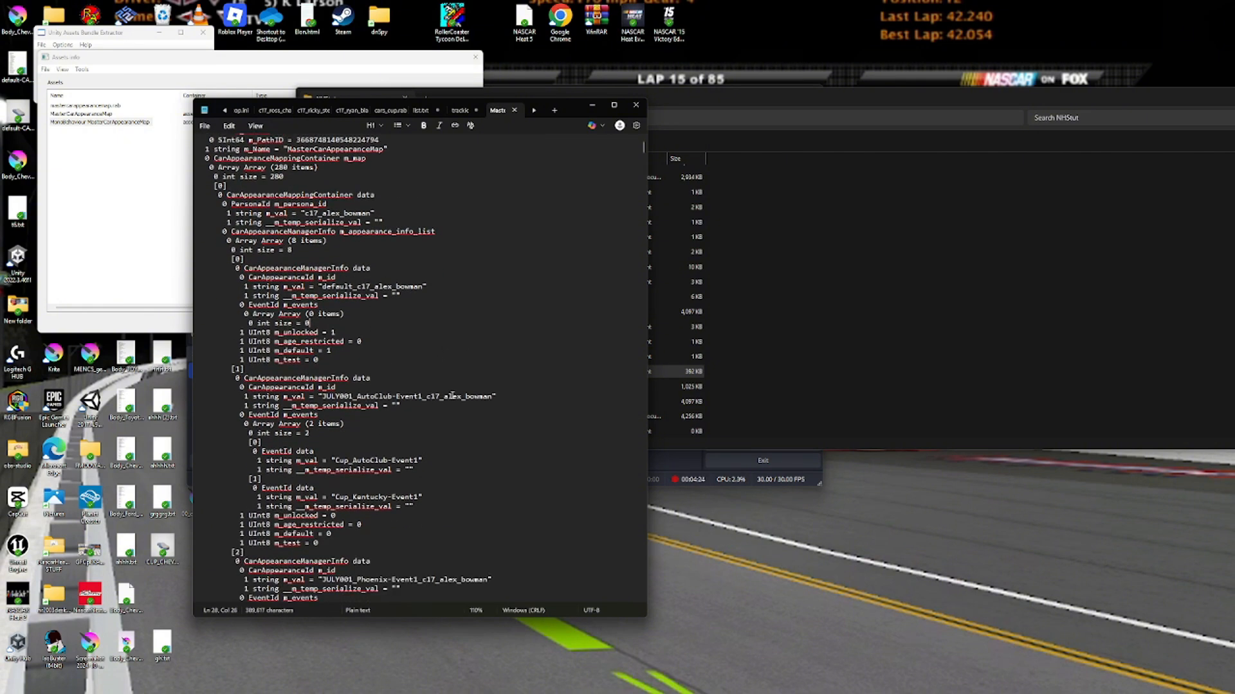
{"action": "scroll", "coordinate": [315, 424], "scroll_direction": "down", "scroll_amount": 1}
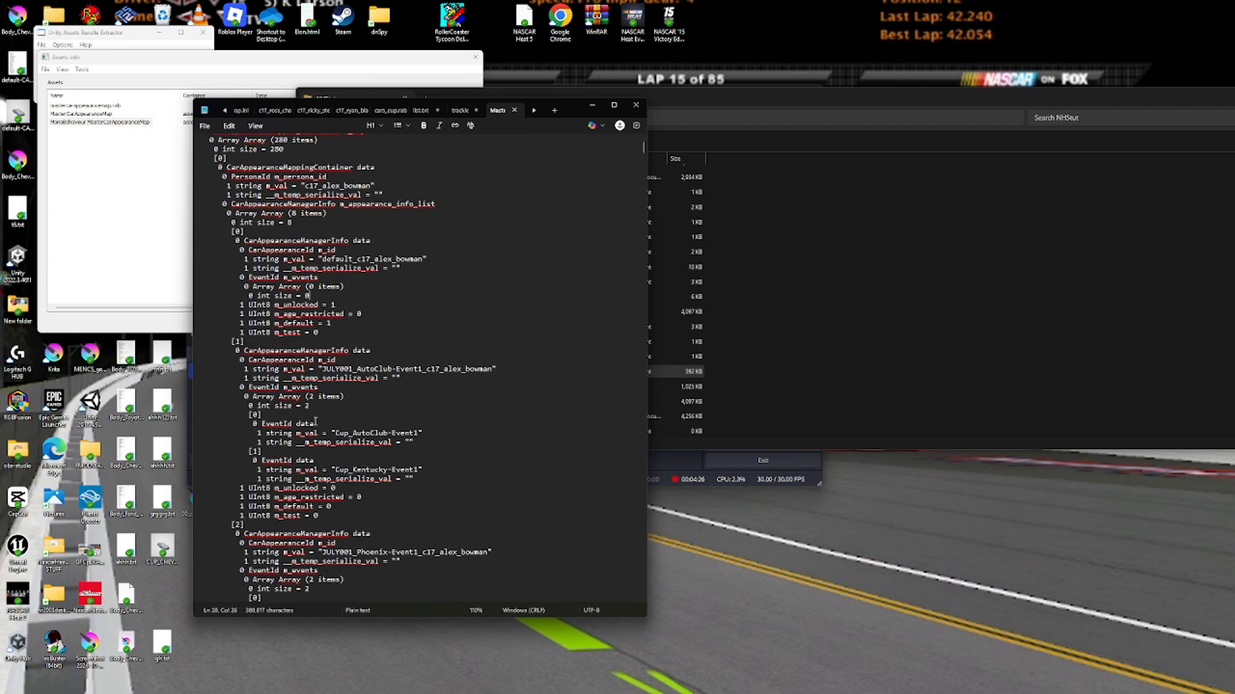
{"action": "double_click", "coordinate": [333, 488]}
{"action": "scroll", "coordinate": [411, 461], "scroll_direction": "down", "scroll_amount": 2}
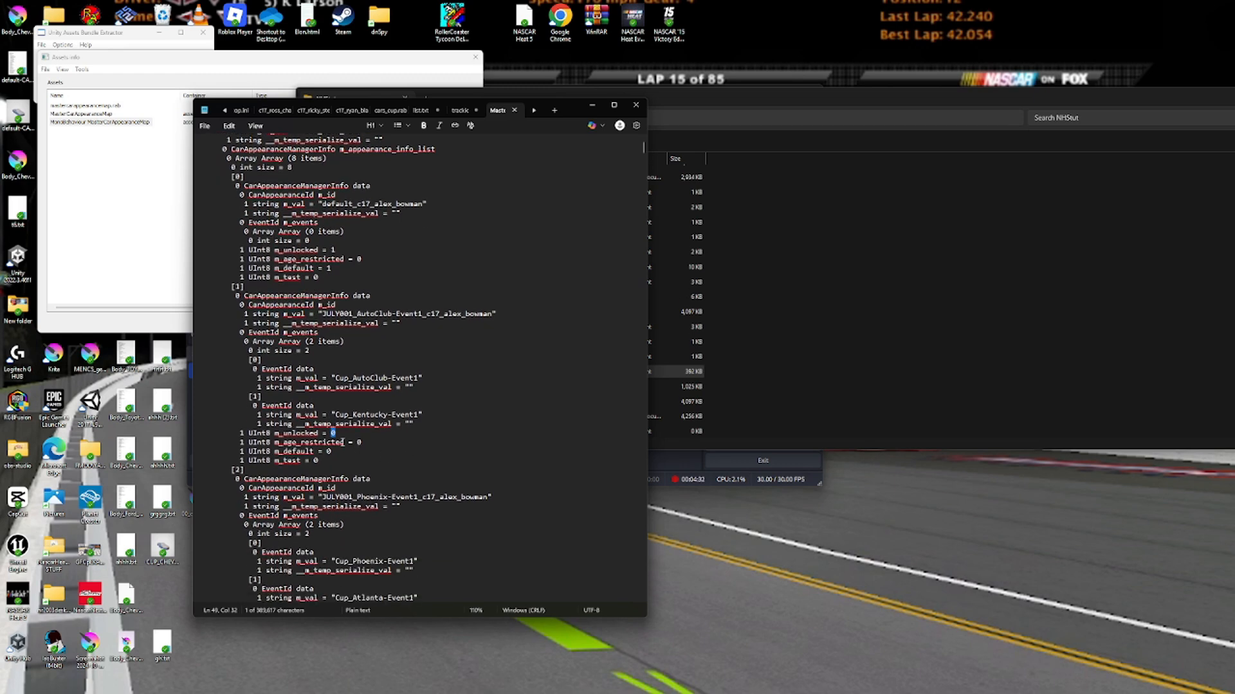
{"action": "scroll", "coordinate": [343, 442], "scroll_direction": "down", "scroll_amount": 3}
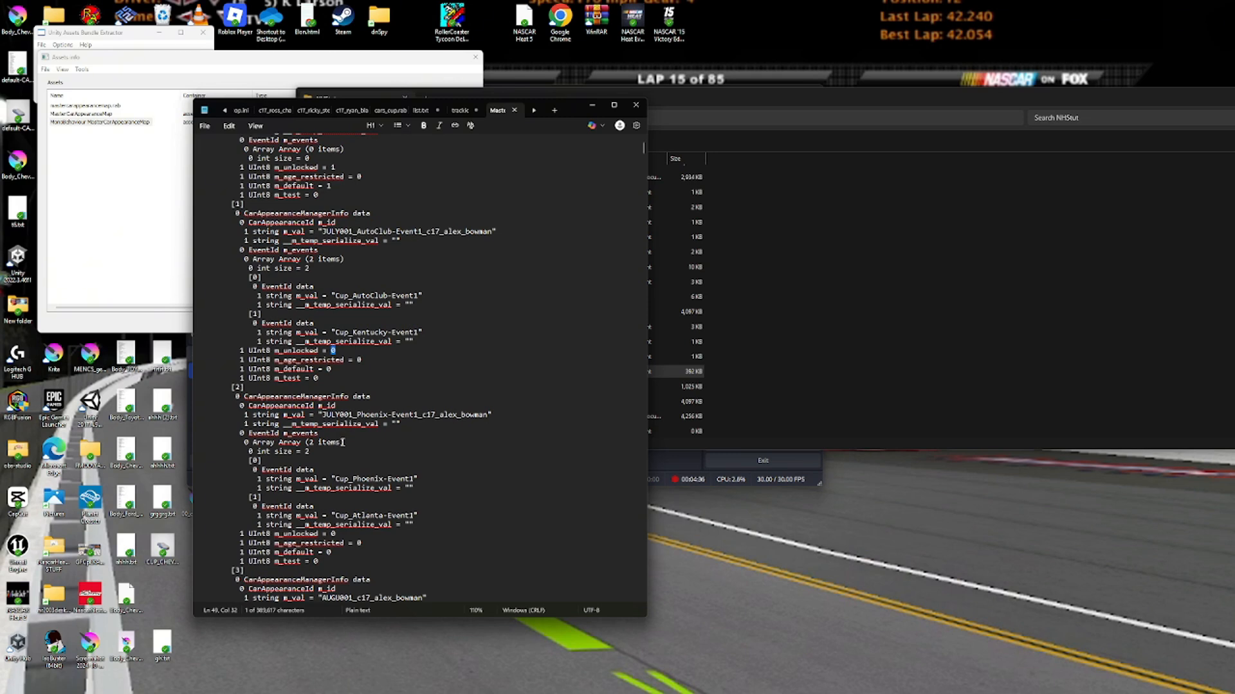
{"action": "scroll", "coordinate": [343, 442], "scroll_direction": "up", "scroll_amount": 2}
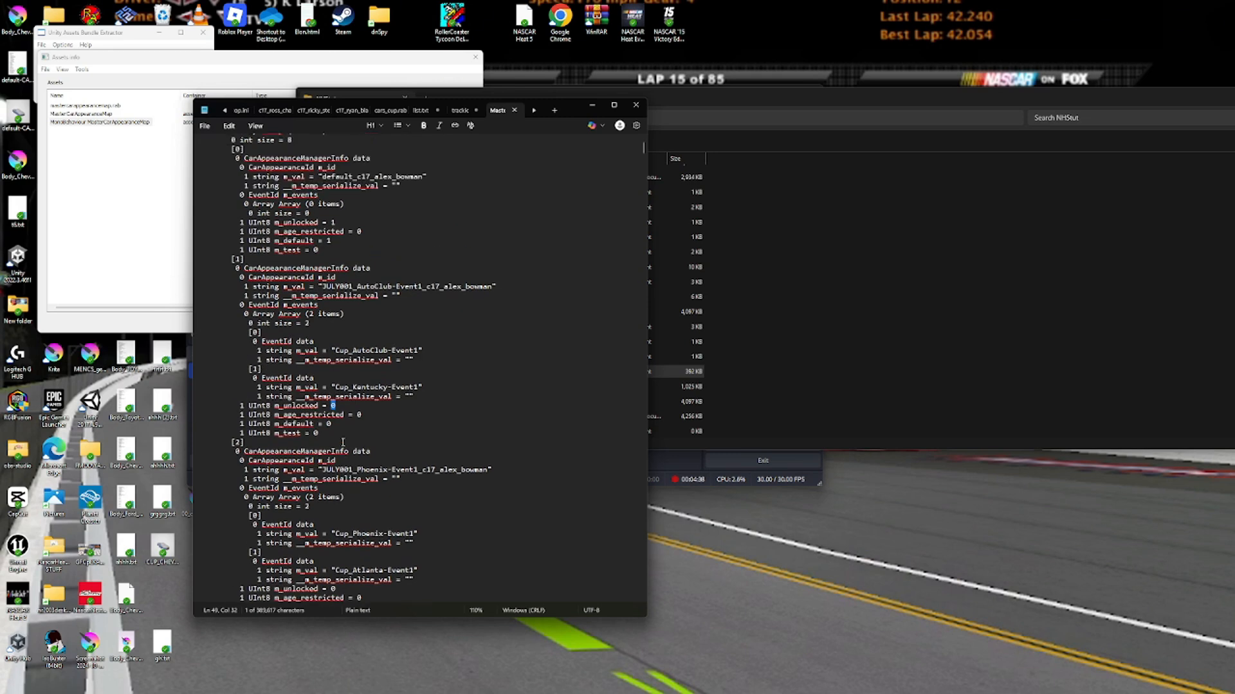
Examine the first driver's remaining alternate appearance entries, from the JULY001 schemes through AUGU001, SEPT001 and OCTO001, and their event lists.
{"action": "scroll", "coordinate": [343, 442], "scroll_direction": "down", "scroll_amount": 4}
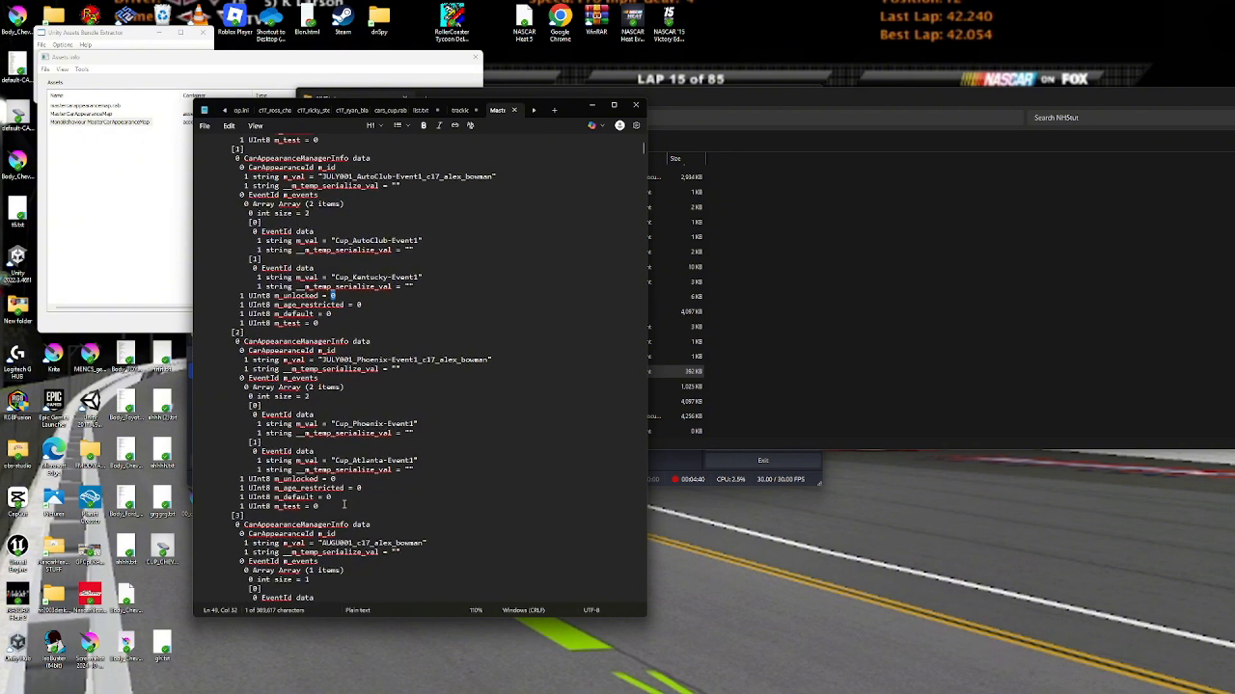
{"action": "left_click_drag", "start_coordinate": [344, 504], "coordinate": [206, 406]}
{"action": "scroll", "coordinate": [482, 476], "scroll_direction": "down", "scroll_amount": 4}
{"action": "left_click", "coordinate": [481, 476]}
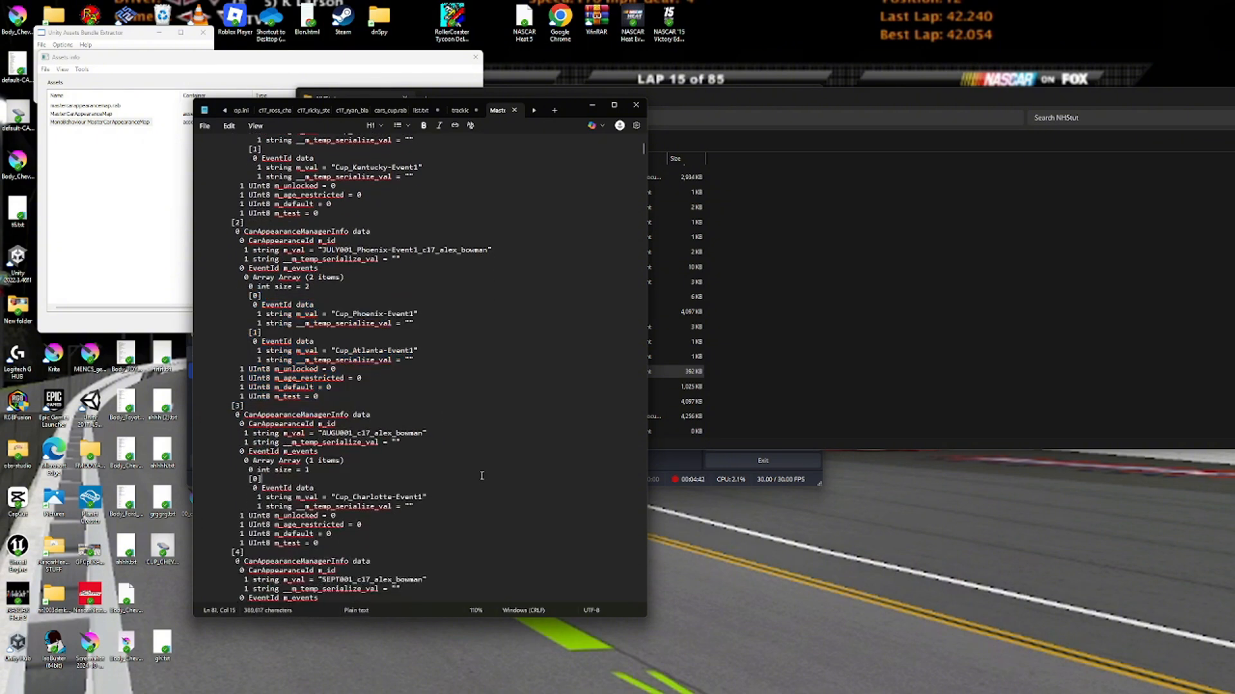
{"action": "scroll", "coordinate": [557, 450], "scroll_direction": "down", "scroll_amount": 6}
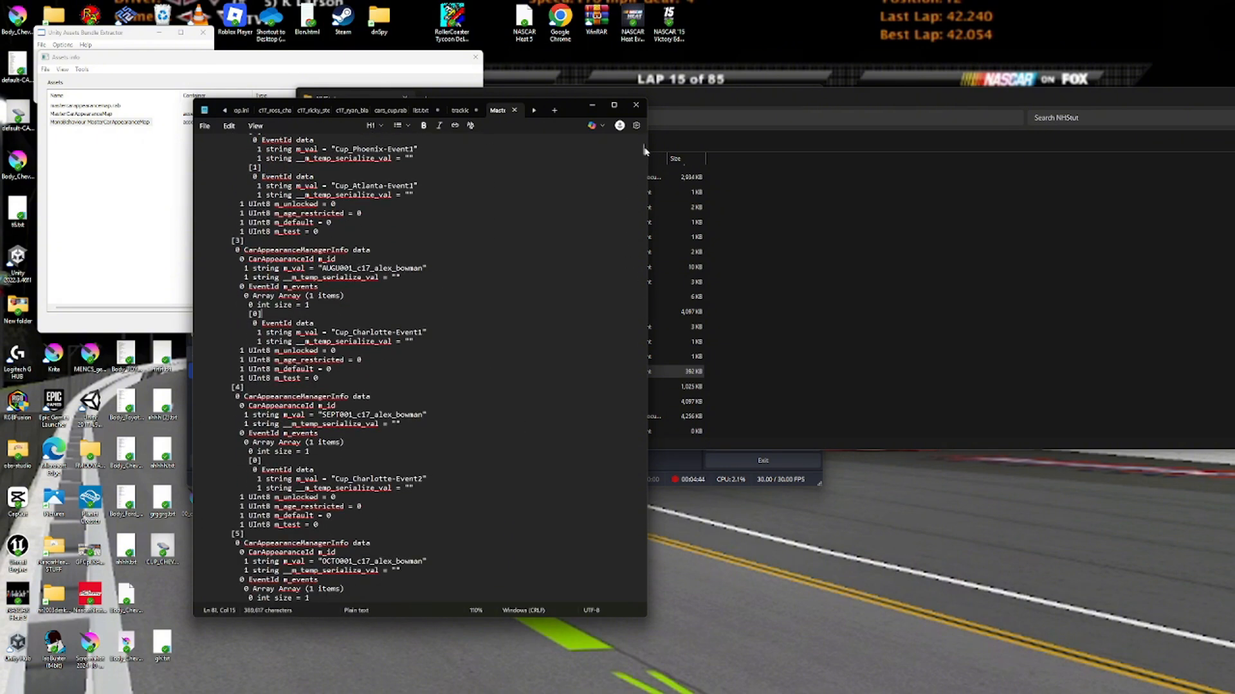
{"action": "left_click_drag", "start_coordinate": [645, 151], "coordinate": [557, 150]}
{"action": "scroll", "coordinate": [557, 150], "scroll_direction": "up", "scroll_amount": 15}
{"action": "scroll", "coordinate": [583, 421], "scroll_direction": "down", "scroll_amount": 2}
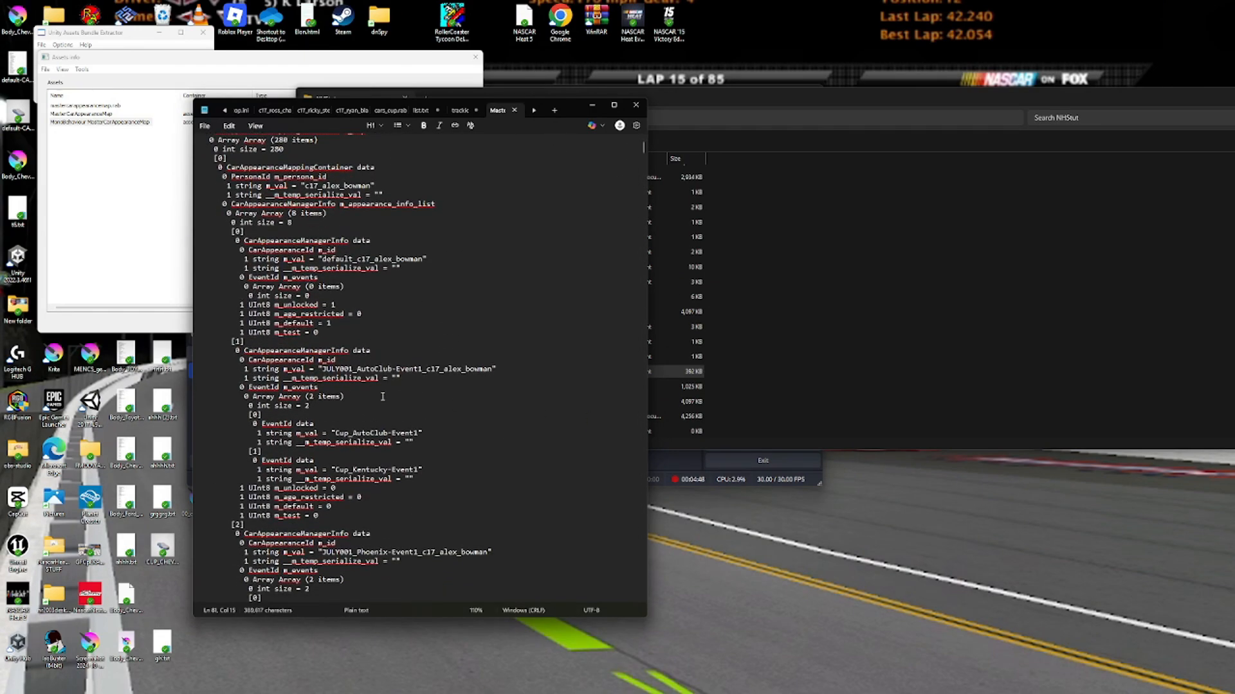
Review the default appearance's m_unlocked, m_age_restricted, m_default and m_test flags again against the JULY001 AutoClub entry.
{"action": "scroll", "coordinate": [375, 479], "scroll_direction": "down", "scroll_amount": 3}
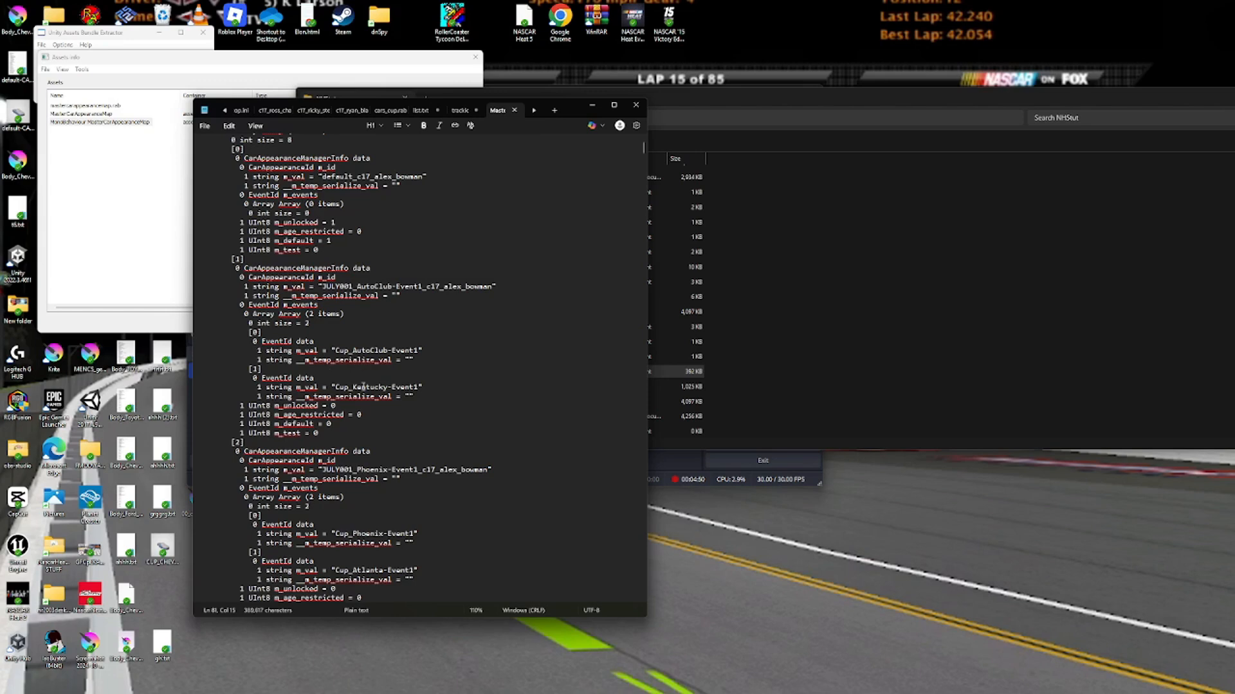
{"action": "scroll", "coordinate": [426, 375], "scroll_direction": "up", "scroll_amount": 3}
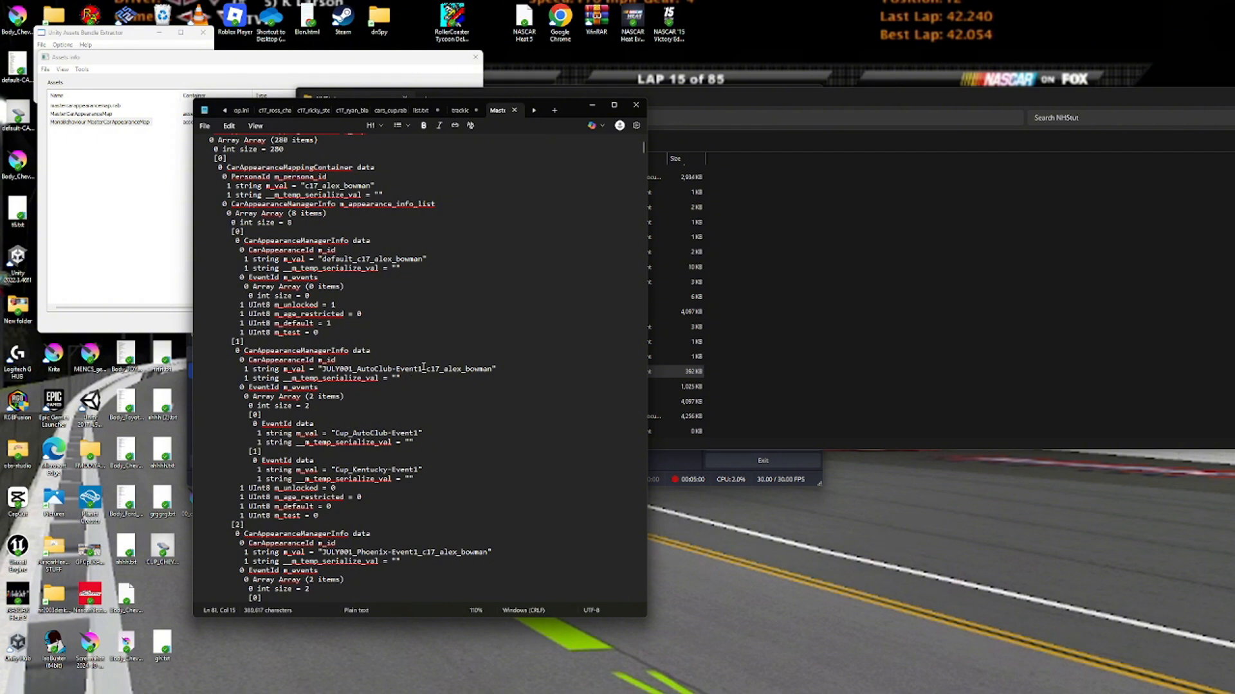
{"action": "left_click_drag", "start_coordinate": [331, 305], "coordinate": [335, 333]}
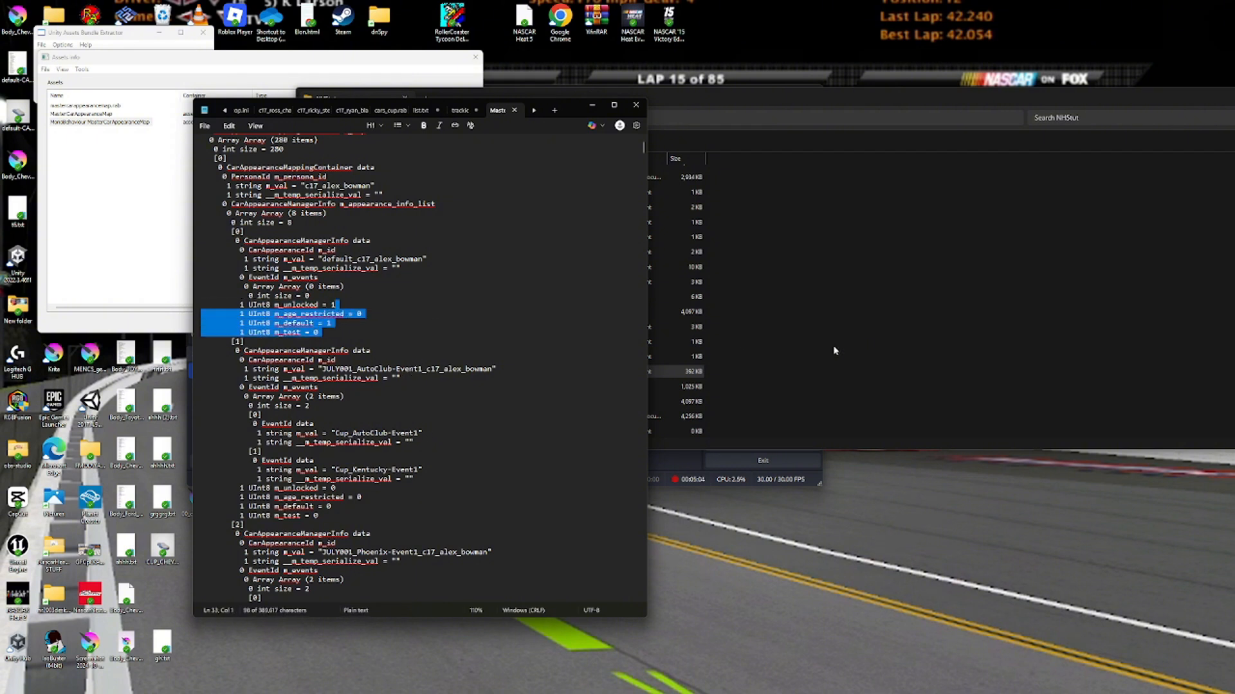
{"action": "scroll", "coordinate": [335, 334], "scroll_direction": "up", "scroll_amount": 4}
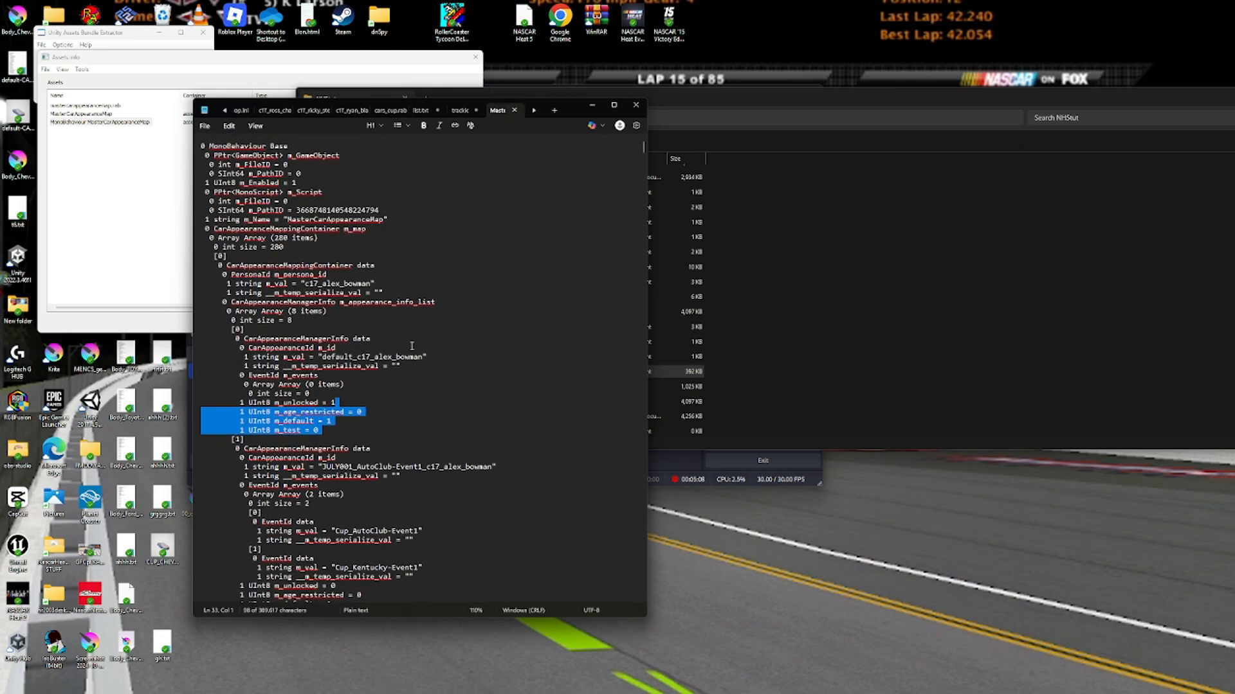
{"action": "left_click", "coordinate": [342, 416]}
{"action": "left_click", "coordinate": [406, 406]}
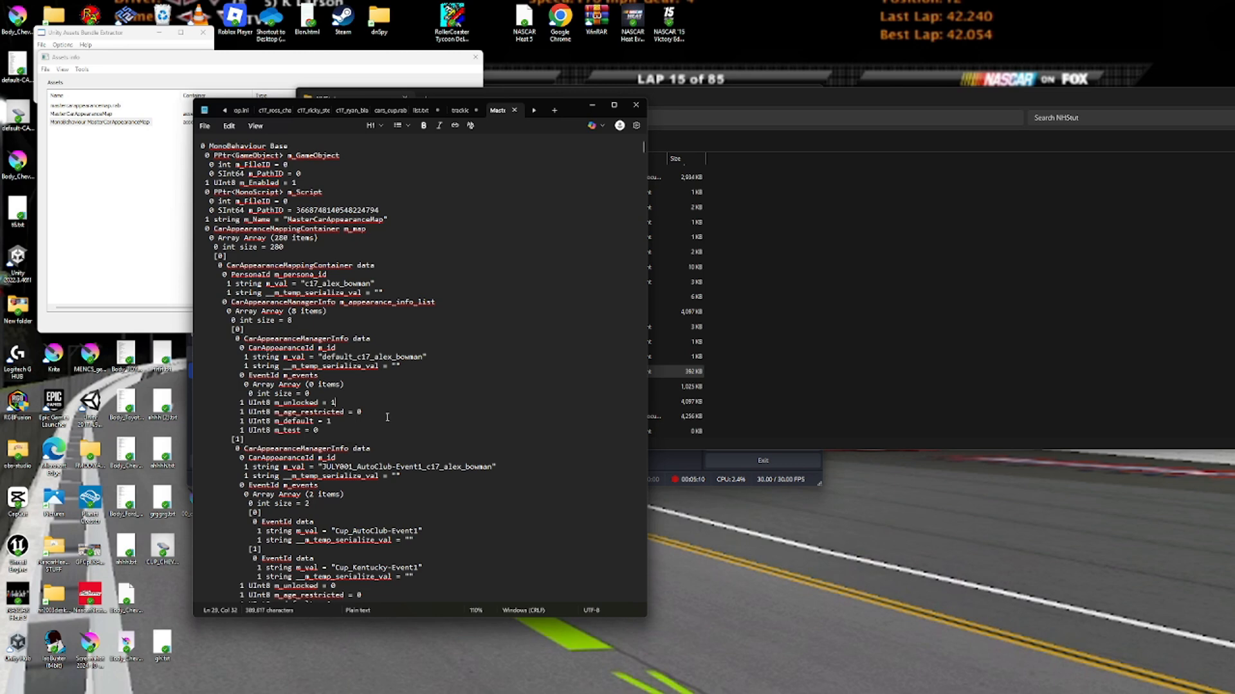
{"action": "double_click", "coordinate": [333, 402]}
Close the MasterCarAppearanceMap dump and its asset list, and open mastercarappearancelist.rab from the CarAppearances folder in Unity Assets Bundle Extractor.
{"action": "left_click", "coordinate": [513, 110]}
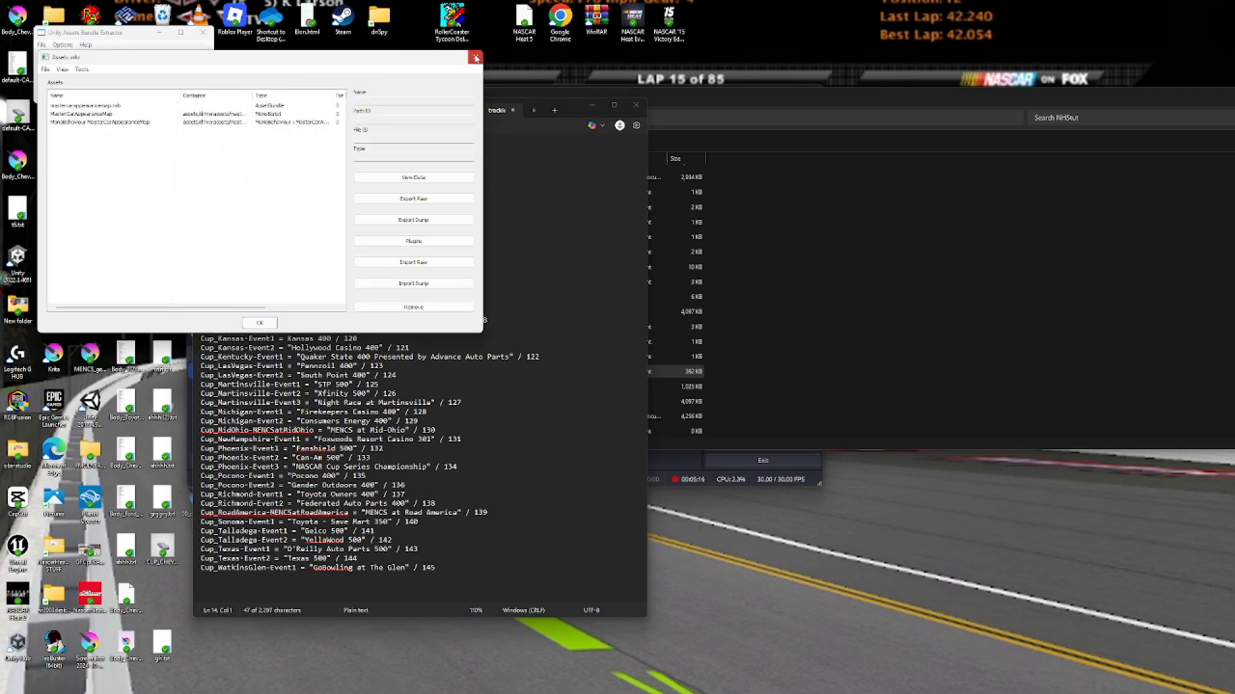
{"action": "left_click", "coordinate": [475, 58]}
{"action": "left_click", "coordinate": [41, 44]}
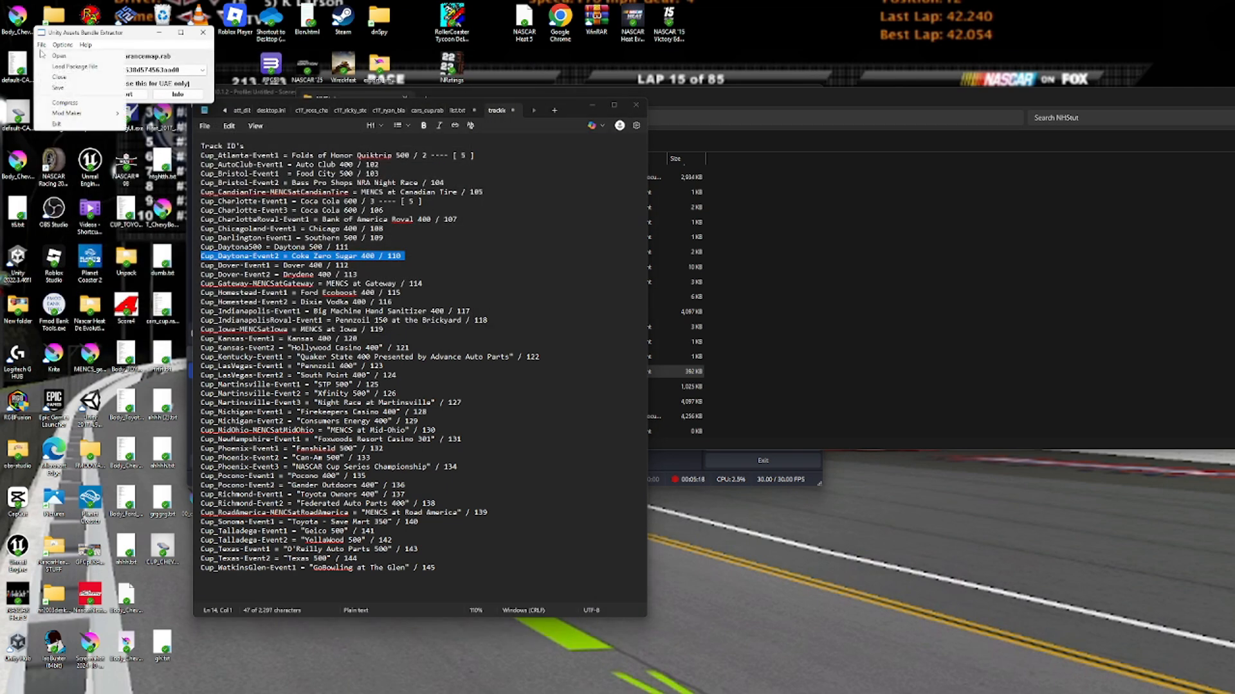
{"action": "left_click", "coordinate": [44, 57]}
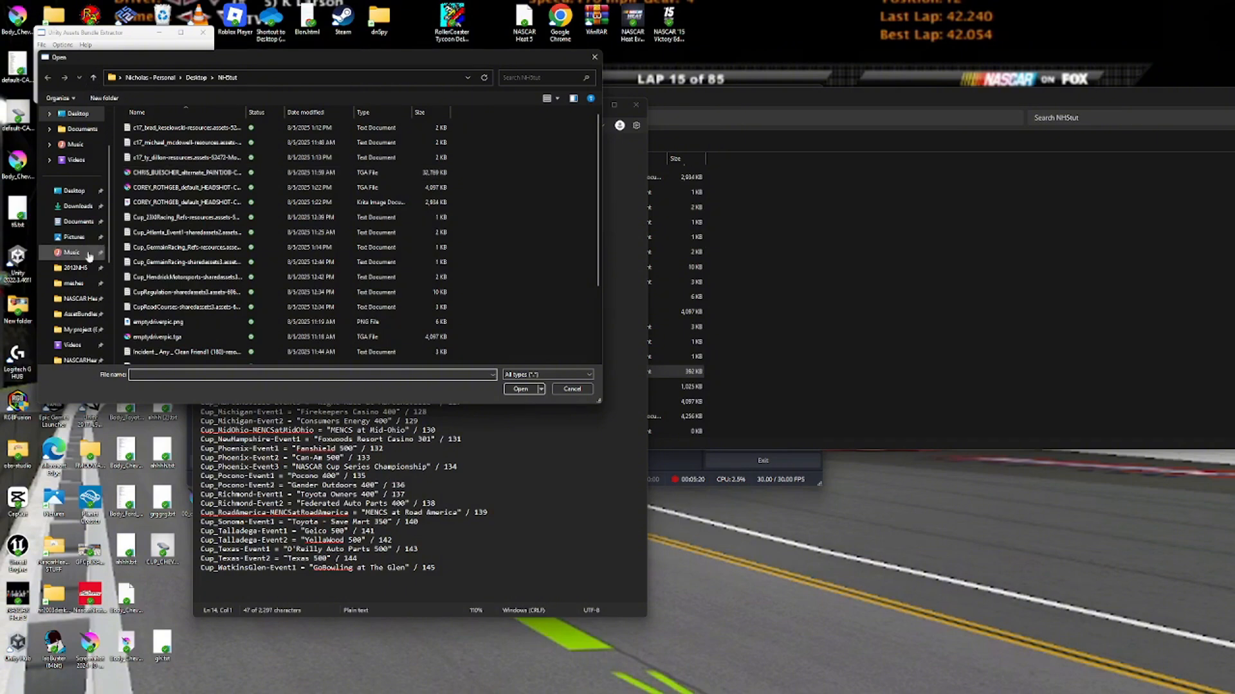
{"action": "left_click", "coordinate": [82, 268]}
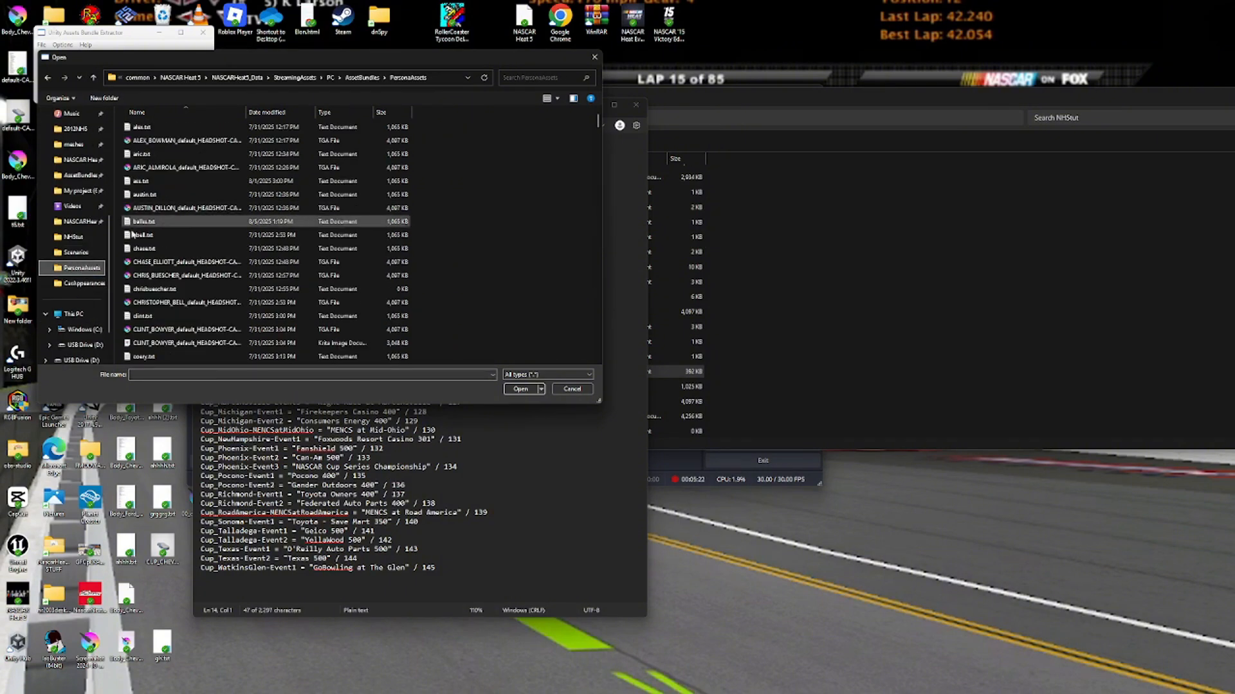
{"action": "left_click", "coordinate": [84, 284]}
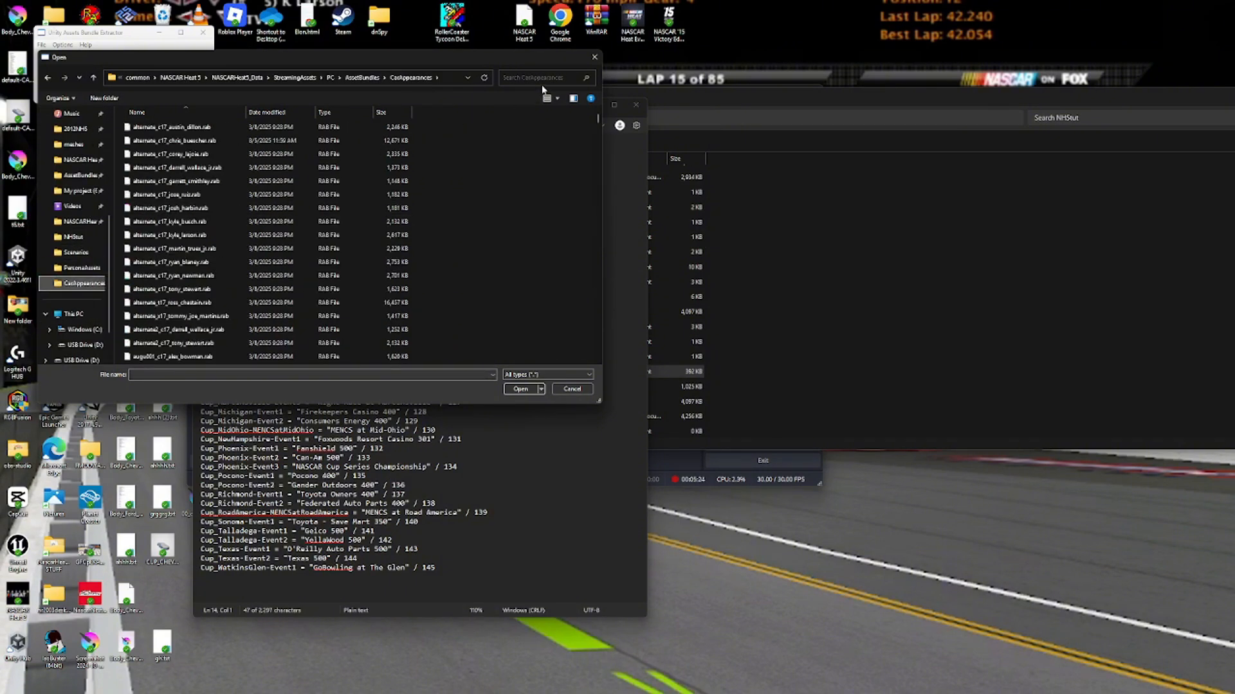
{"action": "left_click", "coordinate": [540, 78]}
{"action": "type", "text": "master"}
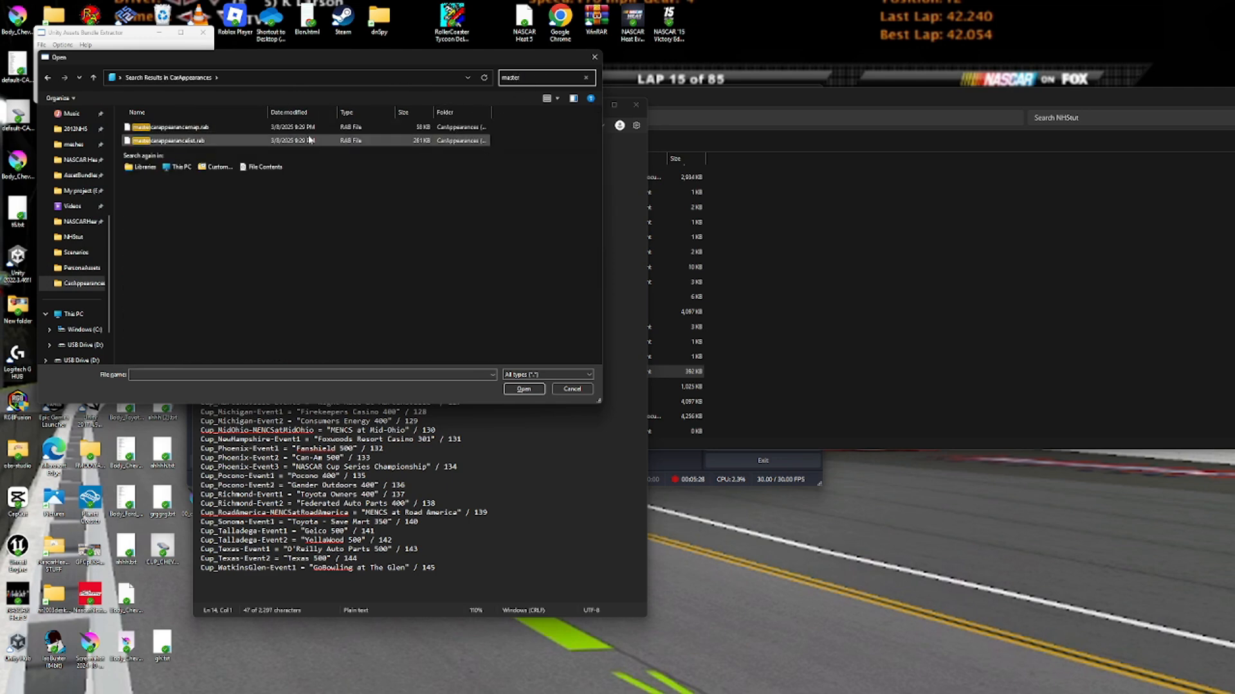
{"action": "double_click", "coordinate": [309, 139]}
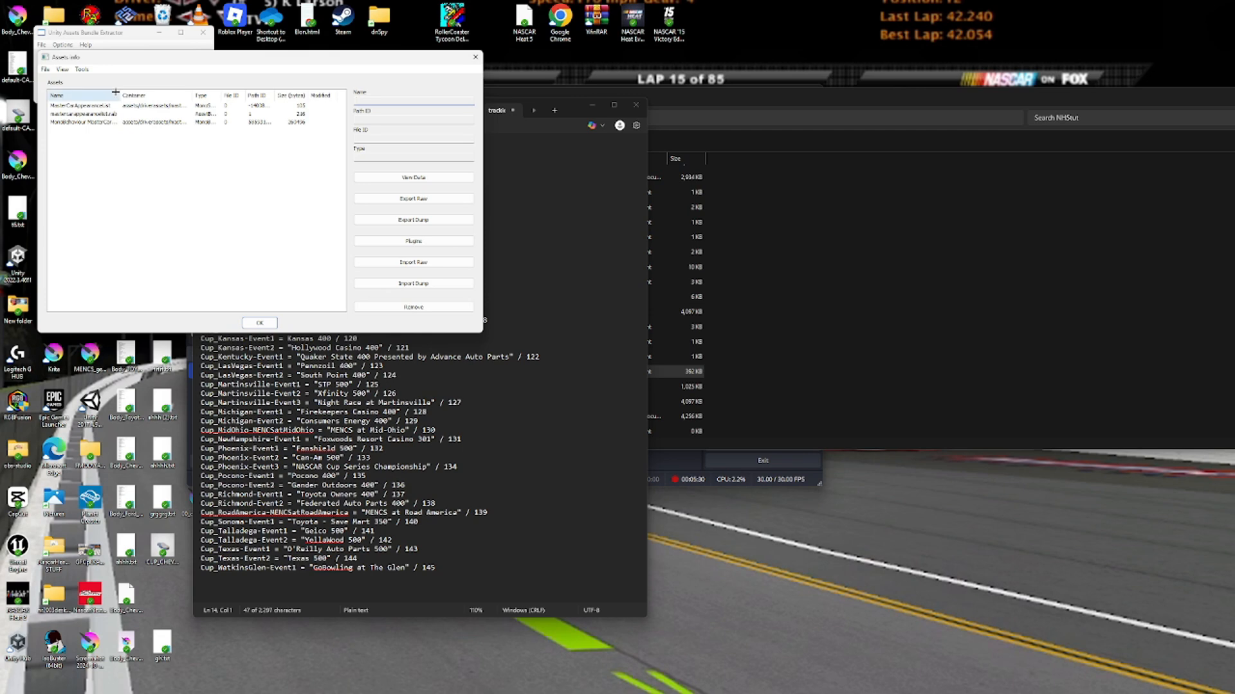
Export a text dump of the MasterCarAppearanceList MonoBehaviour into the NHStut folder under its suggested file name.
{"action": "left_click", "coordinate": [116, 122]}
{"action": "left_click", "coordinate": [448, 219]}
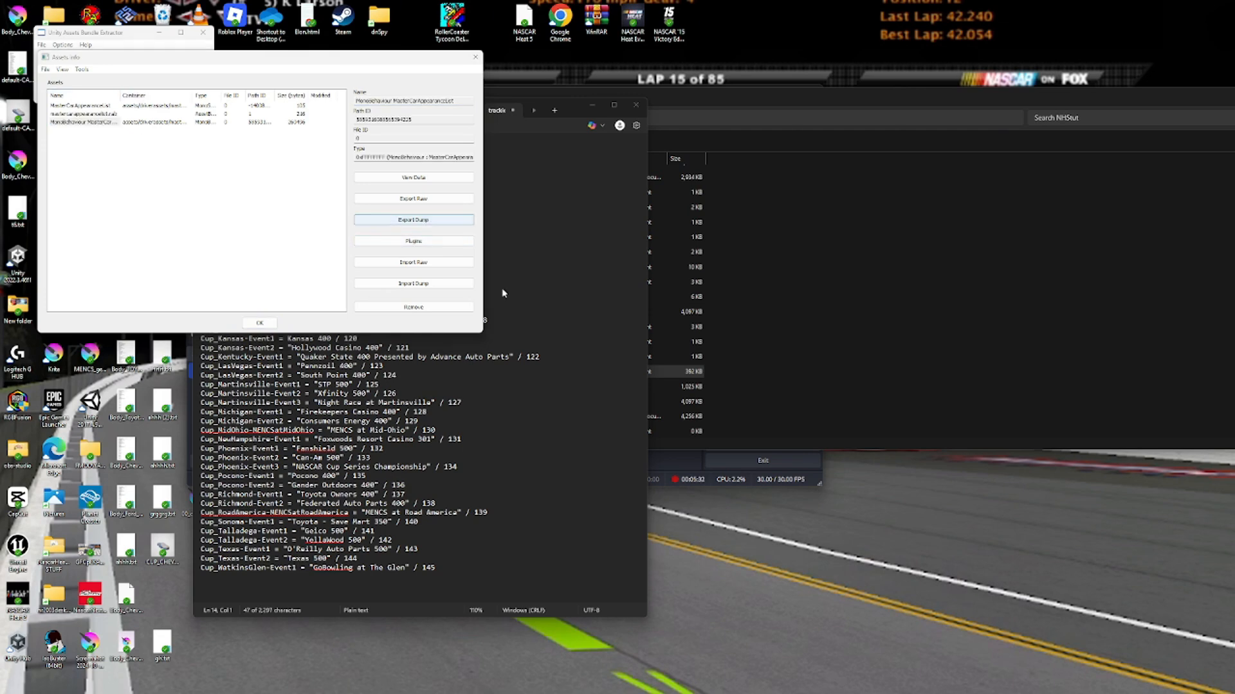
{"action": "scroll", "coordinate": [75, 299], "scroll_direction": "down", "scroll_amount": 2}
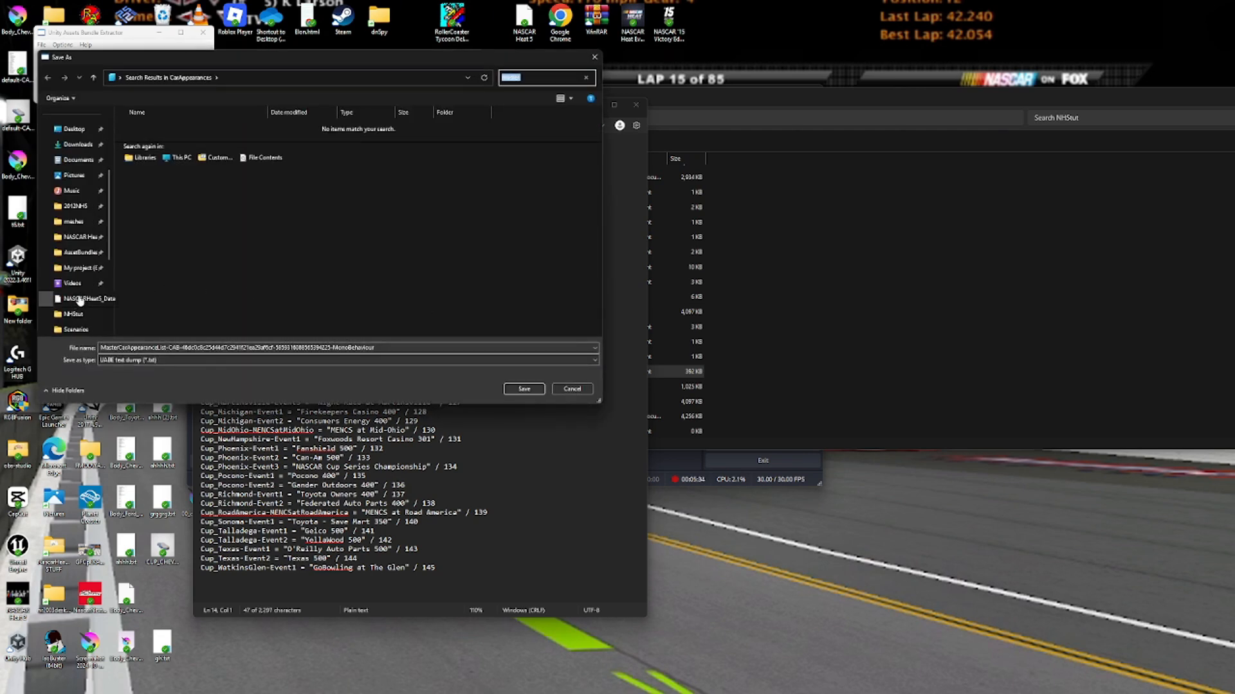
{"action": "left_click", "coordinate": [77, 316]}
{"action": "left_click", "coordinate": [524, 388]}
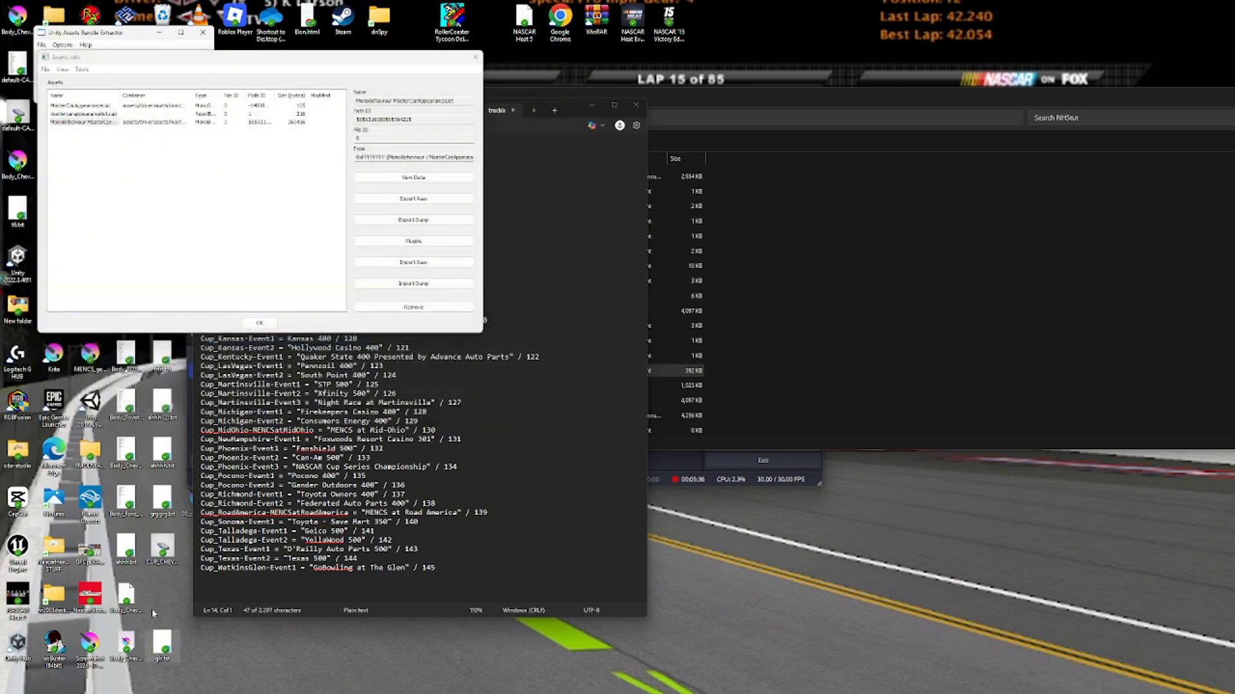
Open the exported MasterCarAppearanceList dump from the NHStut folder in Notepad.
{"action": "left_click", "coordinate": [802, 485]}
{"action": "left_click", "coordinate": [935, 403]}
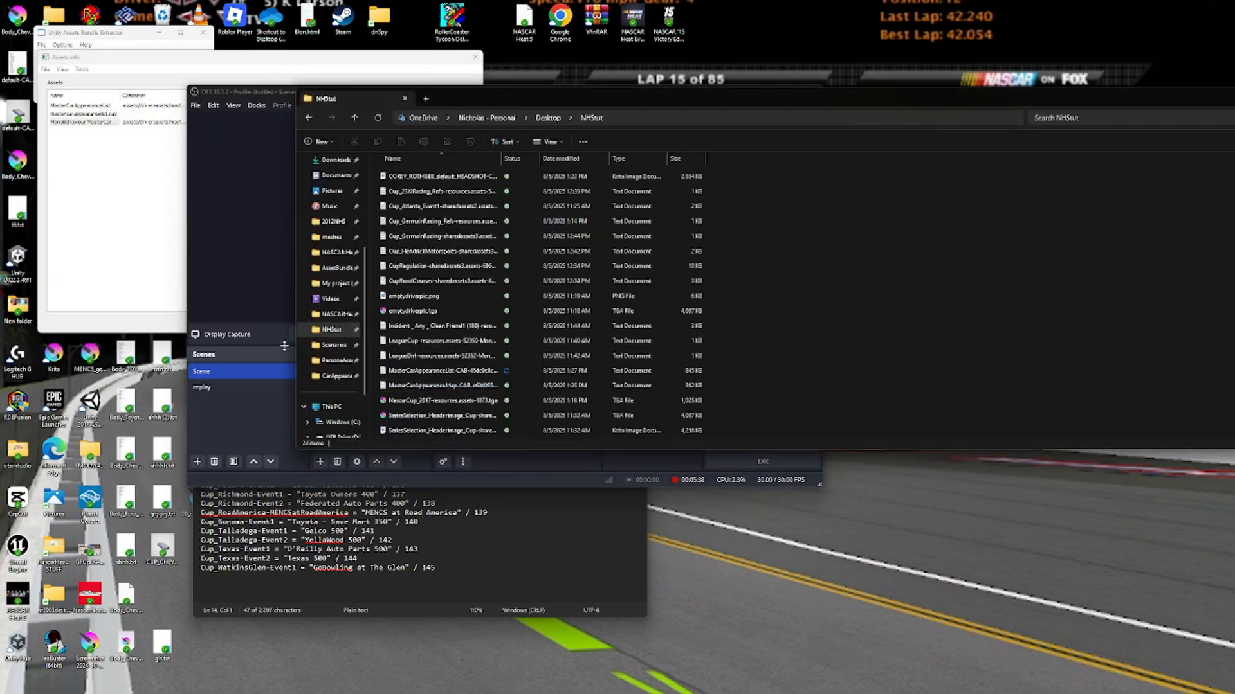
{"action": "scroll", "coordinate": [411, 347], "scroll_direction": "down", "scroll_amount": 1}
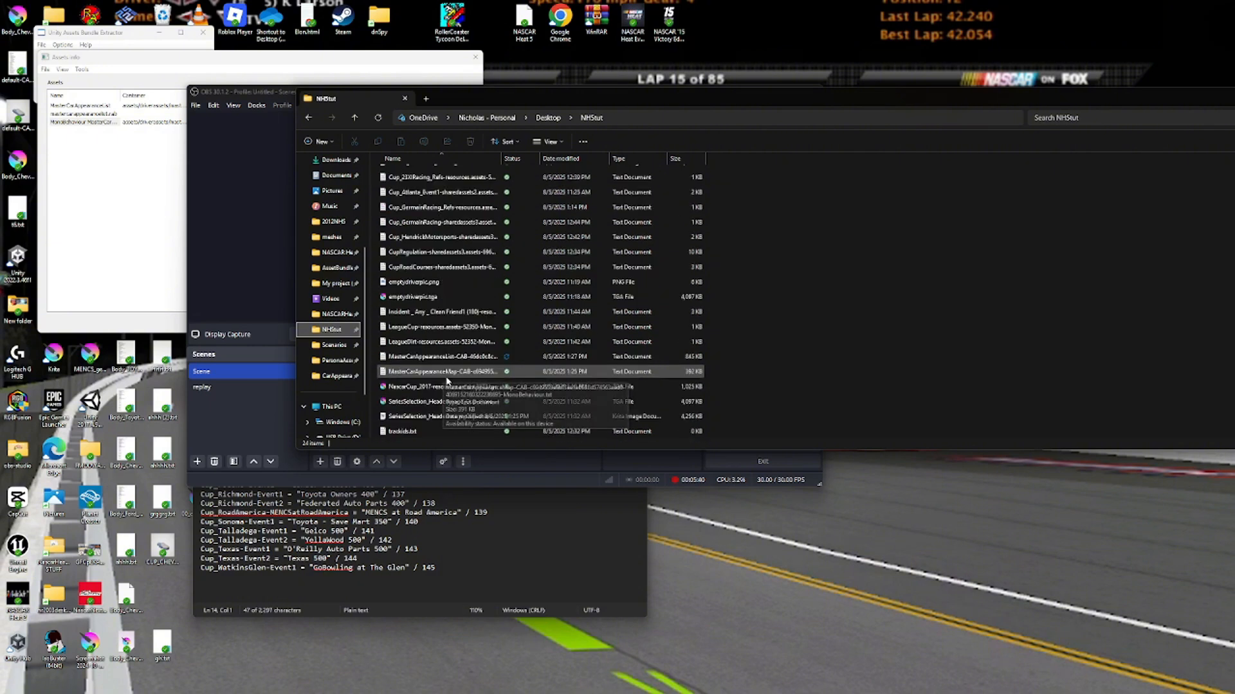
{"action": "double_click", "coordinate": [454, 357]}
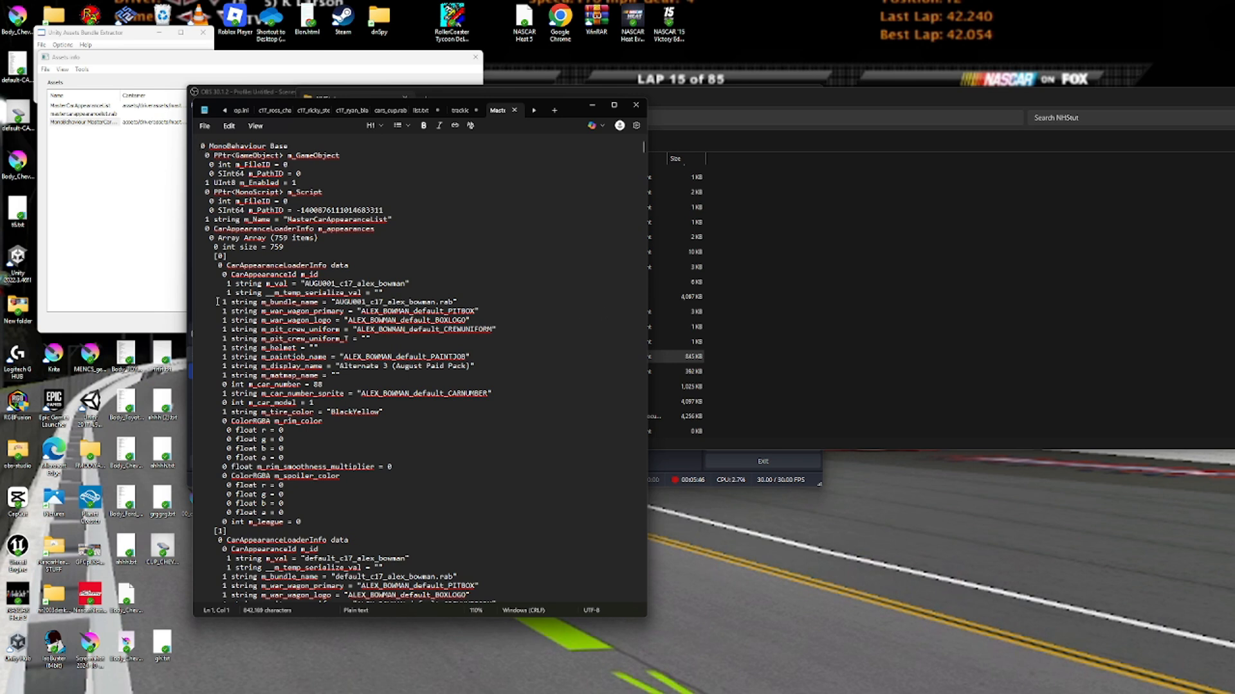
Examine the first appearance entry's bundle name, war wagon, pit crew uniform and helmet fields.
{"action": "left_click_drag", "start_coordinate": [217, 302], "coordinate": [465, 311]}
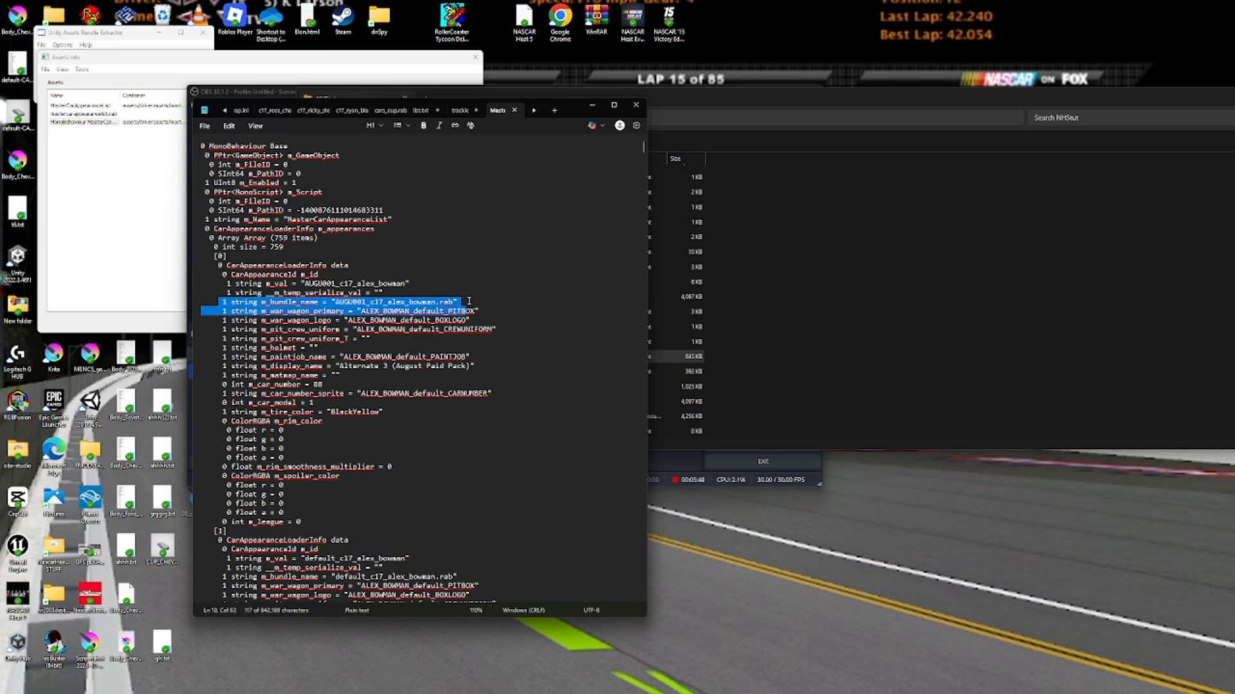
{"action": "left_click", "coordinate": [469, 299]}
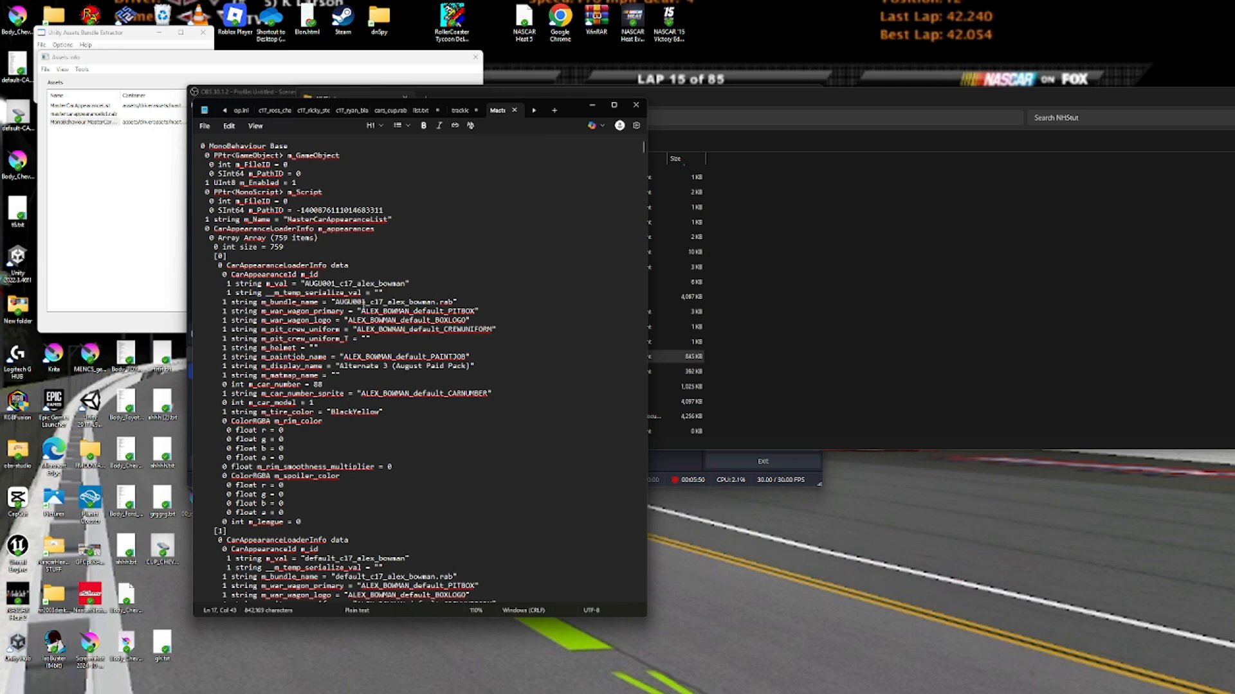
{"action": "left_click_drag", "start_coordinate": [368, 311], "coordinate": [497, 312]}
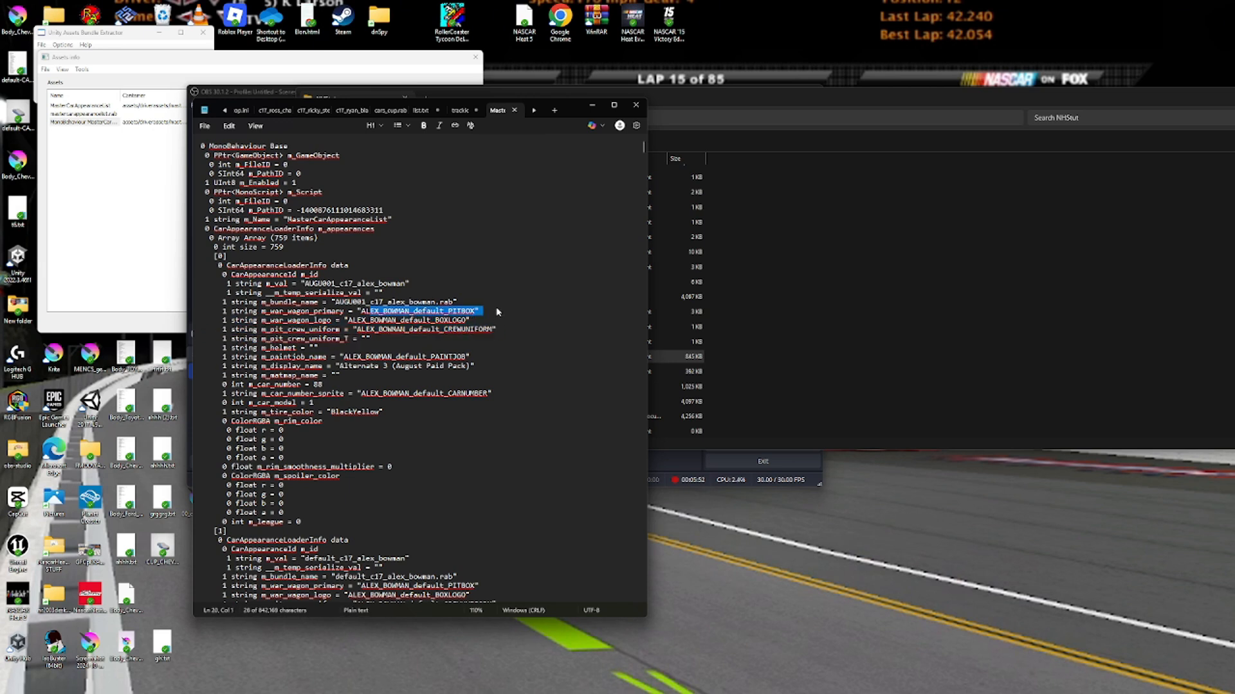
{"action": "left_click_drag", "start_coordinate": [392, 329], "coordinate": [200, 341]}
{"action": "left_click", "coordinate": [373, 345]}
{"action": "left_click", "coordinate": [205, 347]}
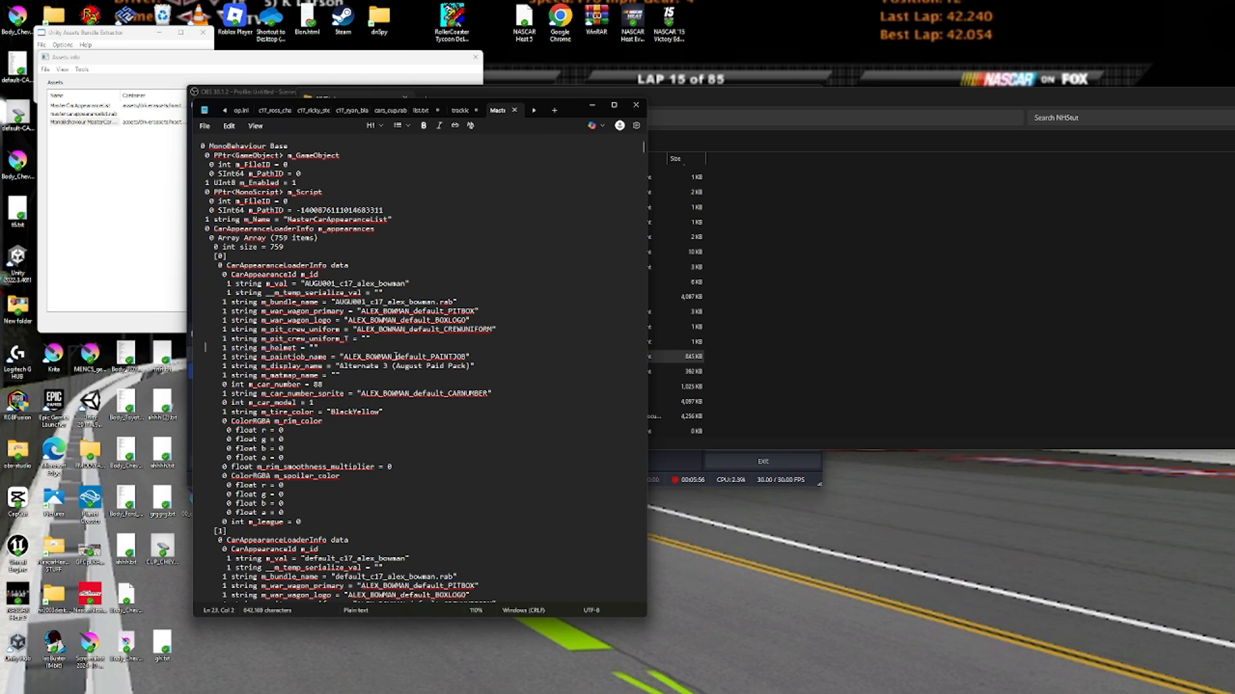
Examine the first entry's paintjob and display names, and compare its remaining fields with the default appearance entry below.
{"action": "left_click_drag", "start_coordinate": [339, 357], "coordinate": [487, 365]}
{"action": "left_click", "coordinate": [471, 366]}
{"action": "scroll", "coordinate": [432, 367], "scroll_direction": "down", "scroll_amount": 6}
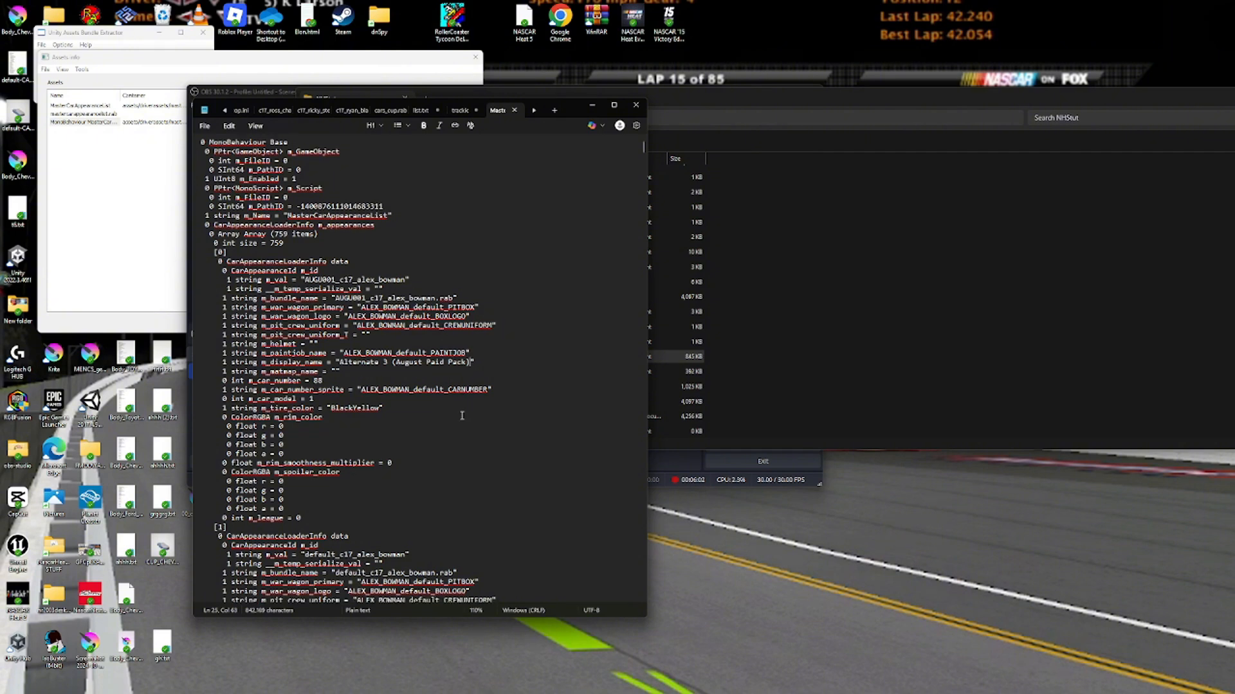
{"action": "scroll", "coordinate": [453, 452], "scroll_direction": "down", "scroll_amount": 1}
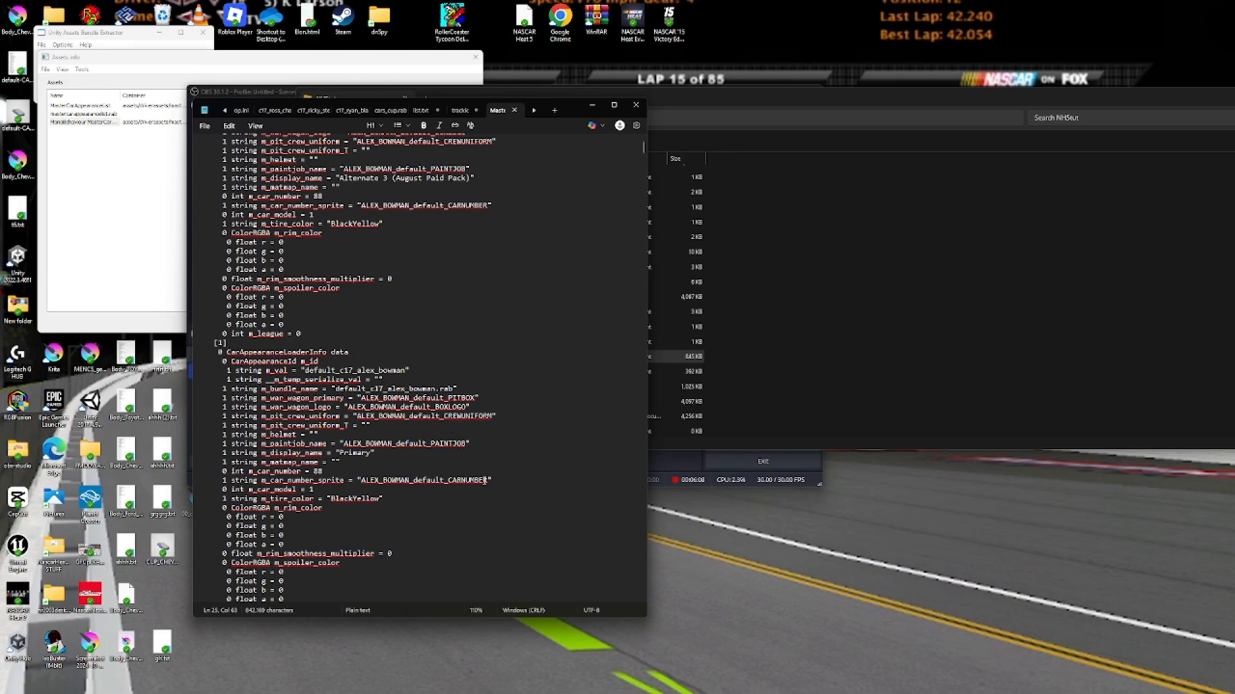
Replace the m_display_name value of the first driver's default appearance entry with "balls".
{"action": "scroll", "coordinate": [484, 480], "scroll_direction": "up", "scroll_amount": 1}
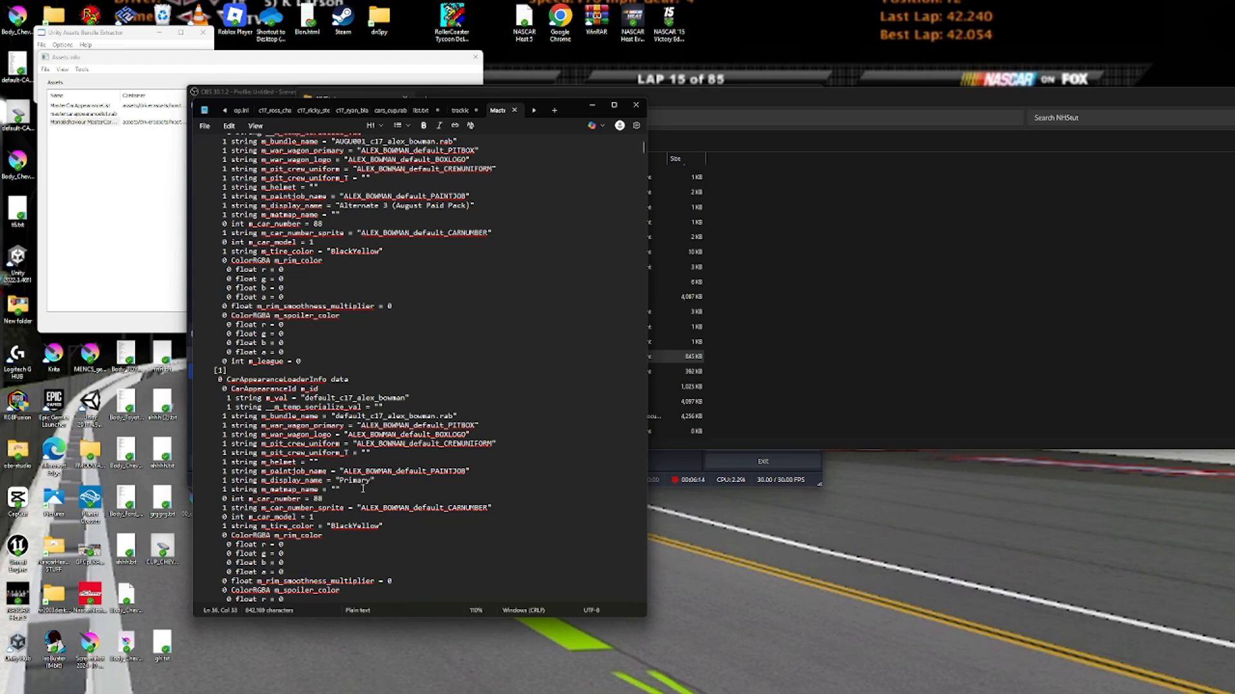
{"action": "left_click_drag", "start_coordinate": [371, 481], "coordinate": [342, 480]}
{"action": "type", "text": "balls"}
Search the game's CarAppearances folder in File Explorer for "master" and select mastercarappearancelist.rab.
{"action": "left_click", "coordinate": [781, 301]}
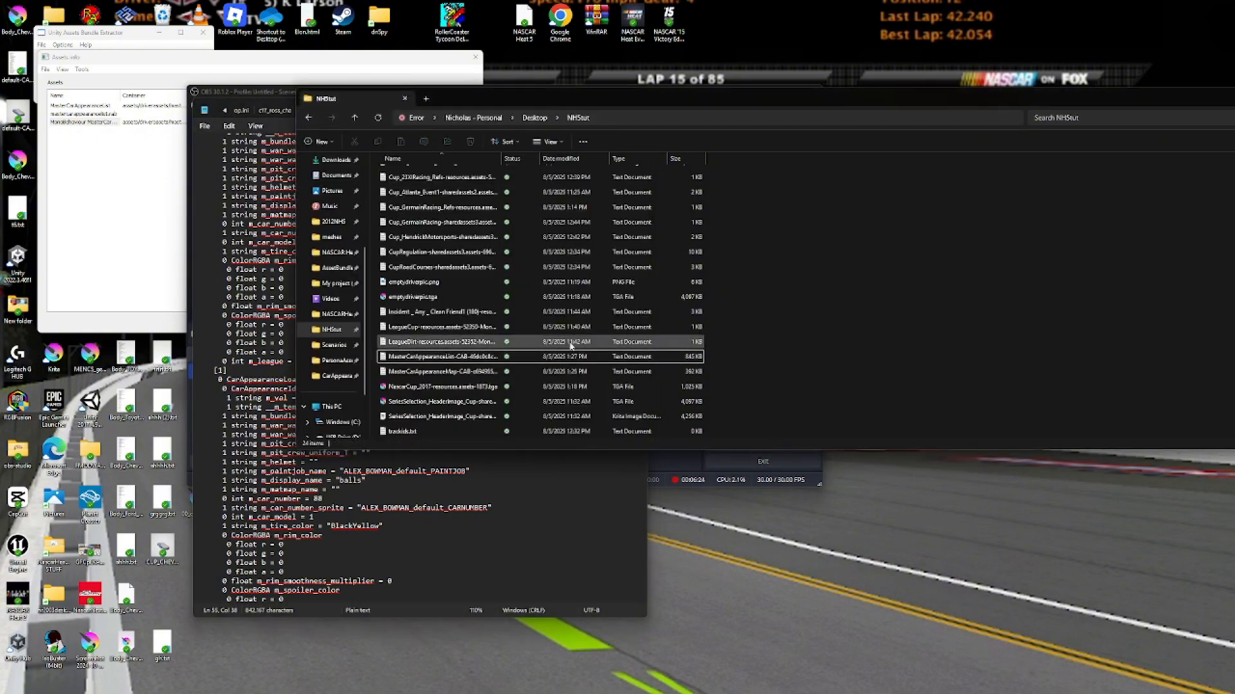
{"action": "left_click", "coordinate": [322, 375]}
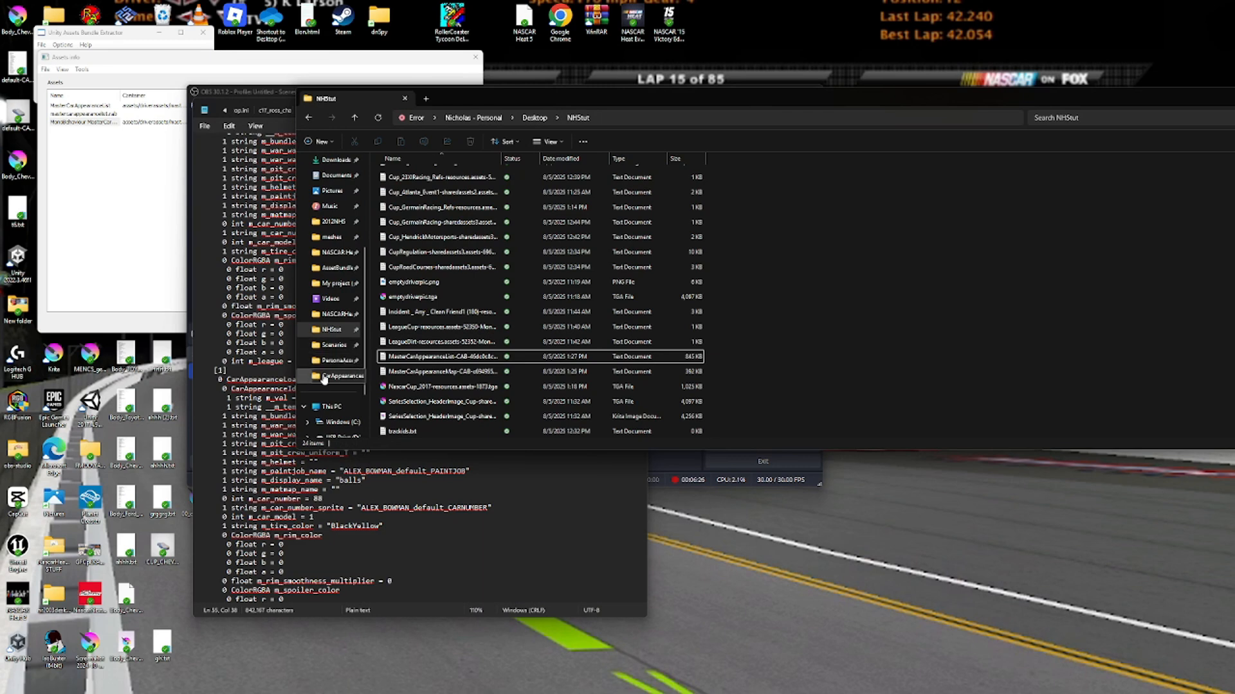
{"action": "left_click", "coordinate": [1063, 118]}
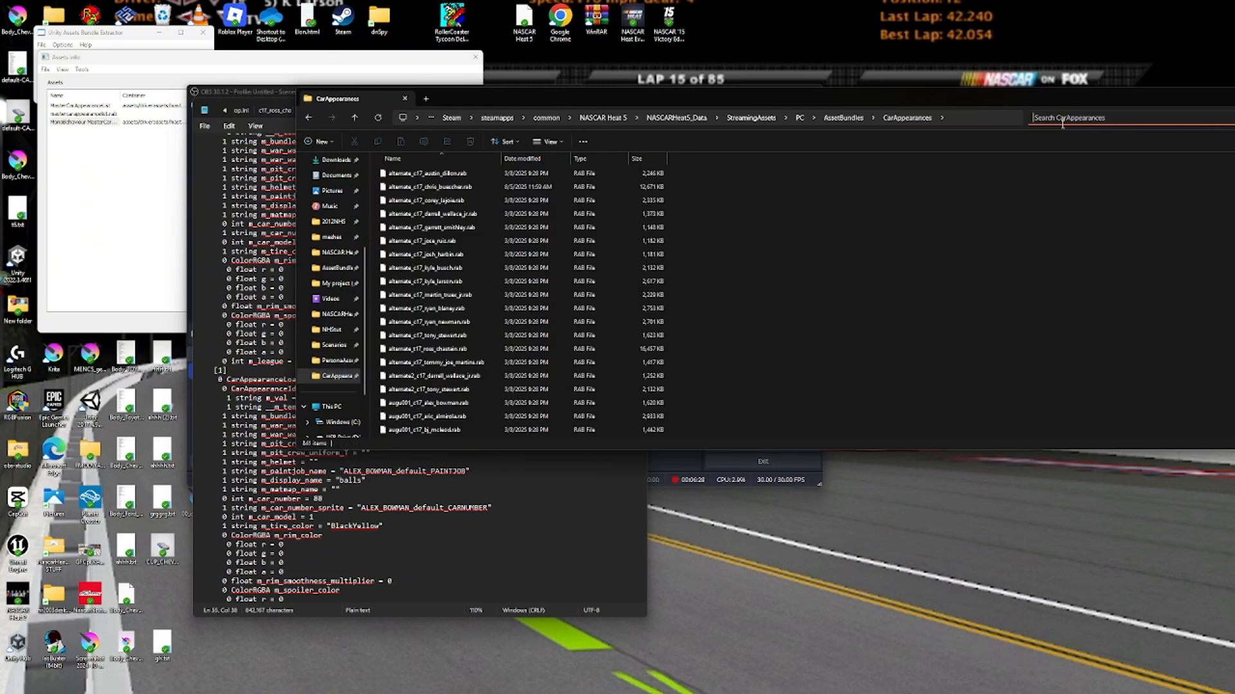
{"action": "type", "text": "master"}
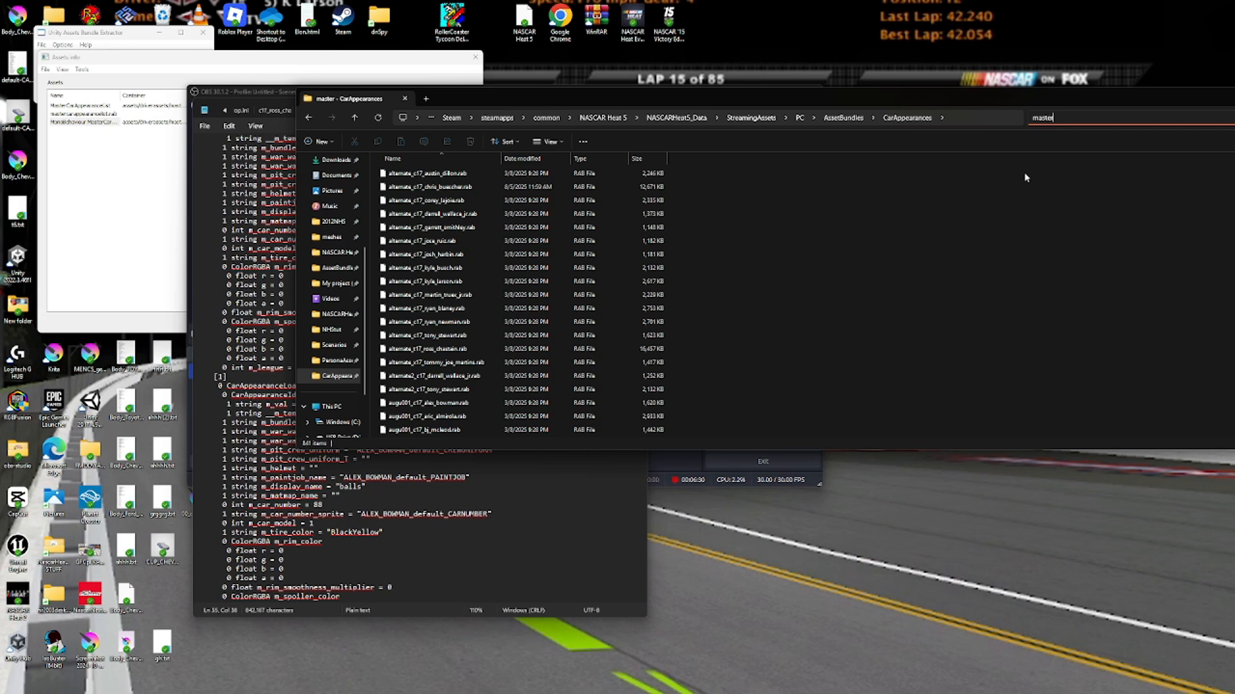
{"action": "left_click", "coordinate": [577, 187]}
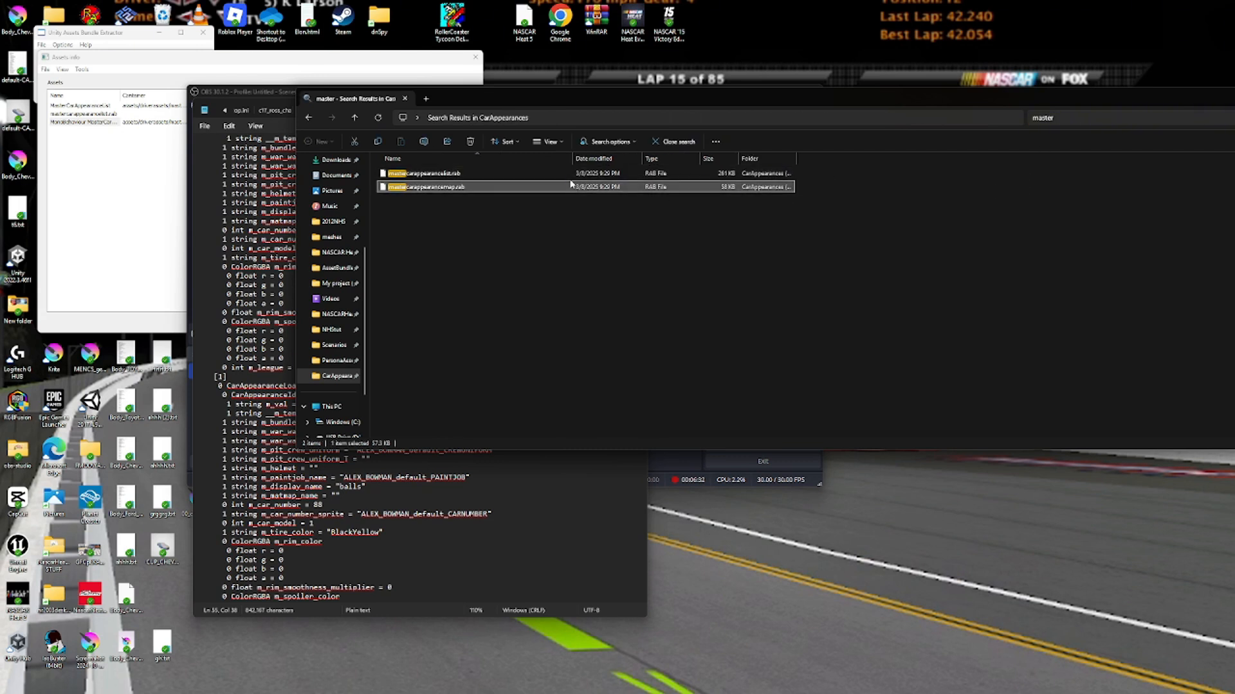
{"action": "left_click", "coordinate": [560, 172]}
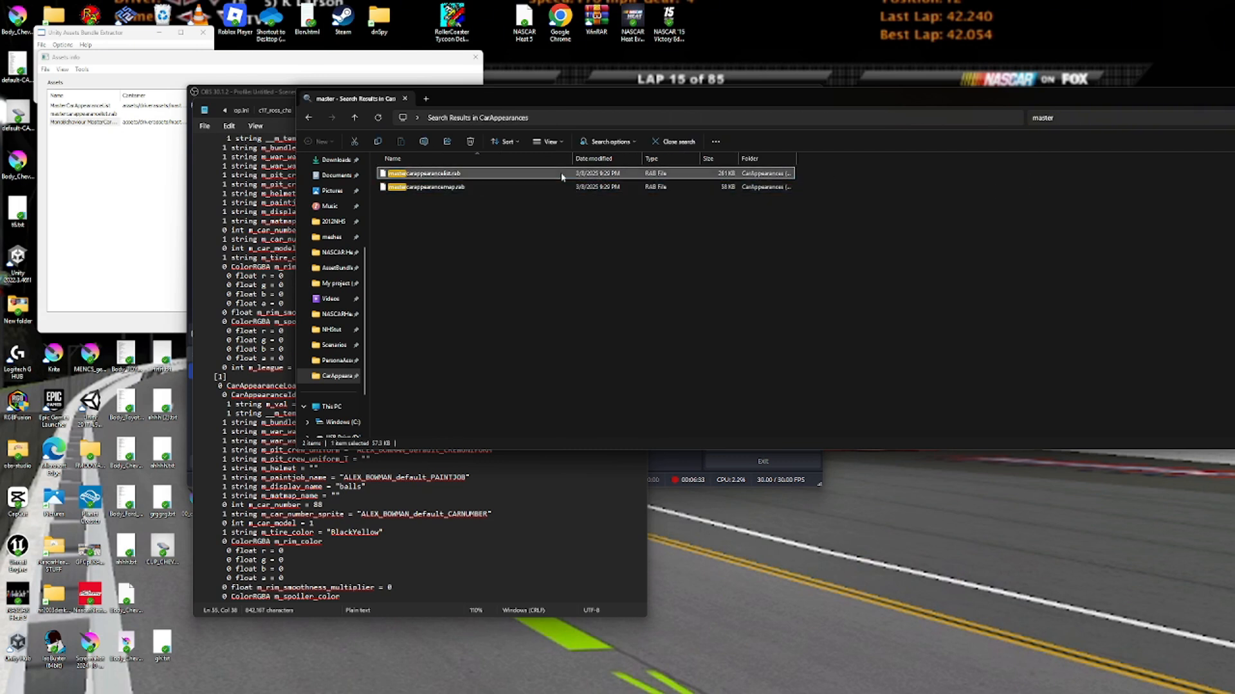
Minimize the File Explorer search results and inspect the m_car_number and m_car_model values in the first driver's default appearance entry.
{"action": "left_click", "coordinate": [553, 207]}
{"action": "left_click_drag", "start_coordinate": [1066, 104], "coordinate": [853, 122]}
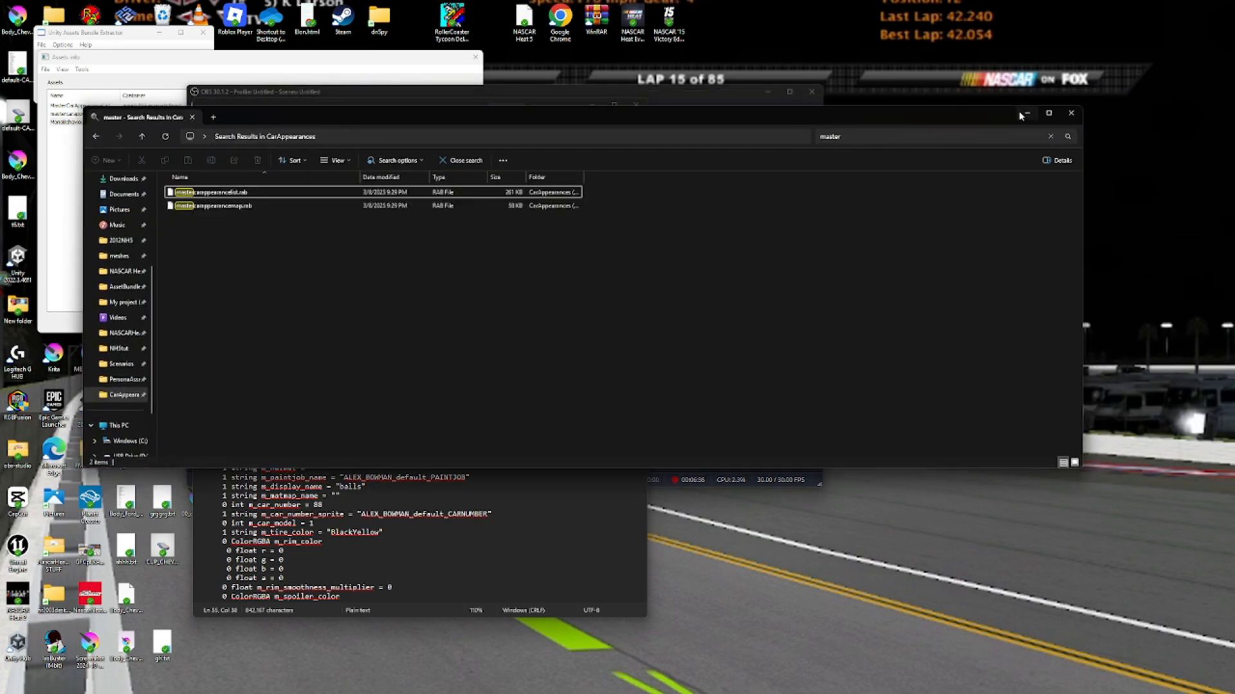
{"action": "left_click", "coordinate": [1024, 114]}
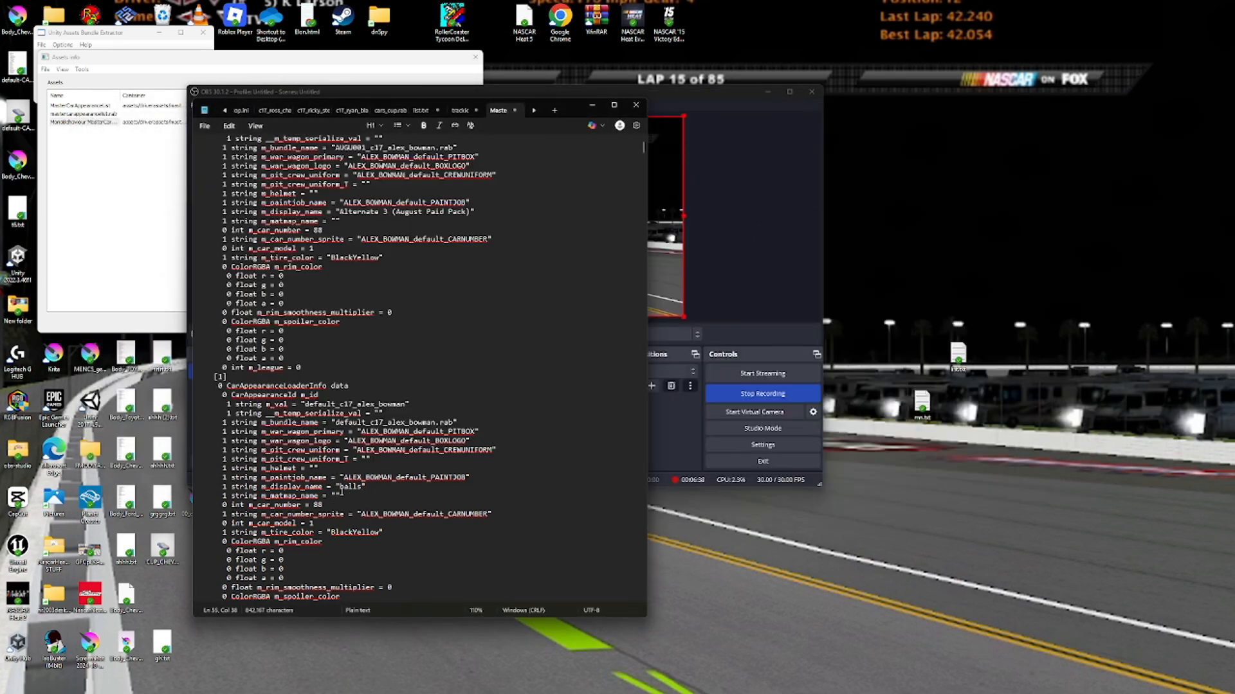
{"action": "double_click", "coordinate": [315, 505]}
{"action": "scroll", "coordinate": [330, 448], "scroll_direction": "down", "scroll_amount": 2}
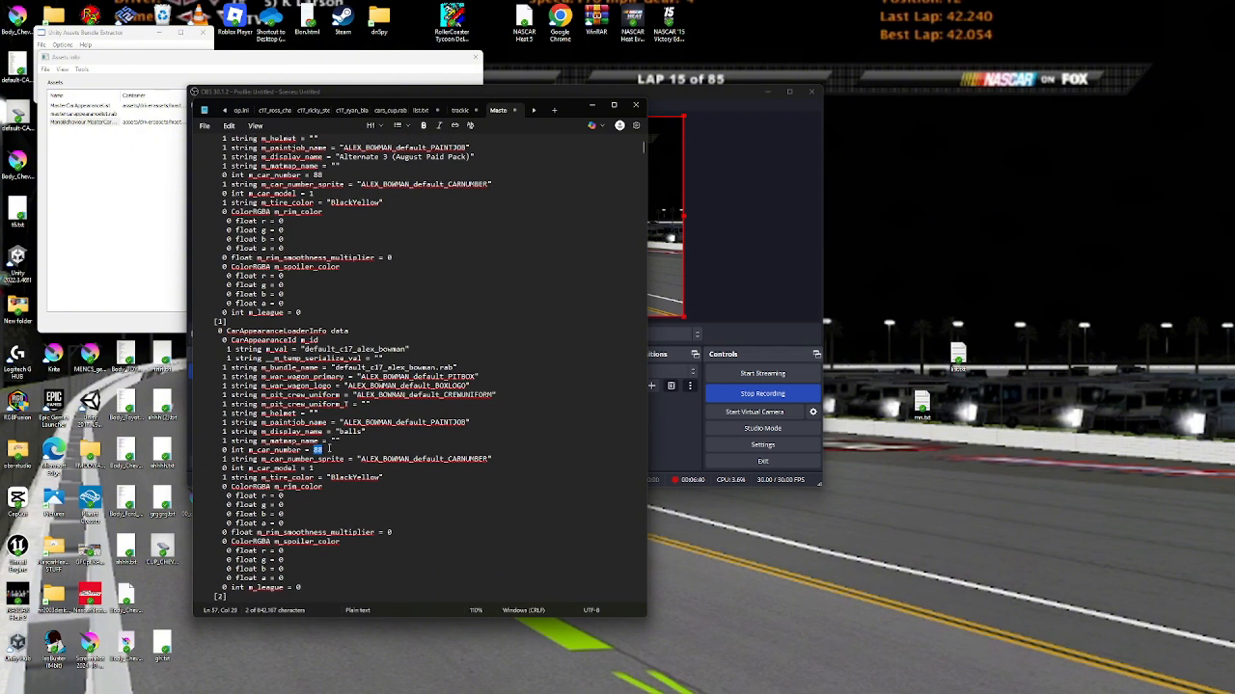
{"action": "double_click", "coordinate": [311, 468]}
Search the MasterCarAppearanceList dump for "denny" and check the m_car_model value of the matching appearance entry.
{"action": "left_click", "coordinate": [743, 395]}
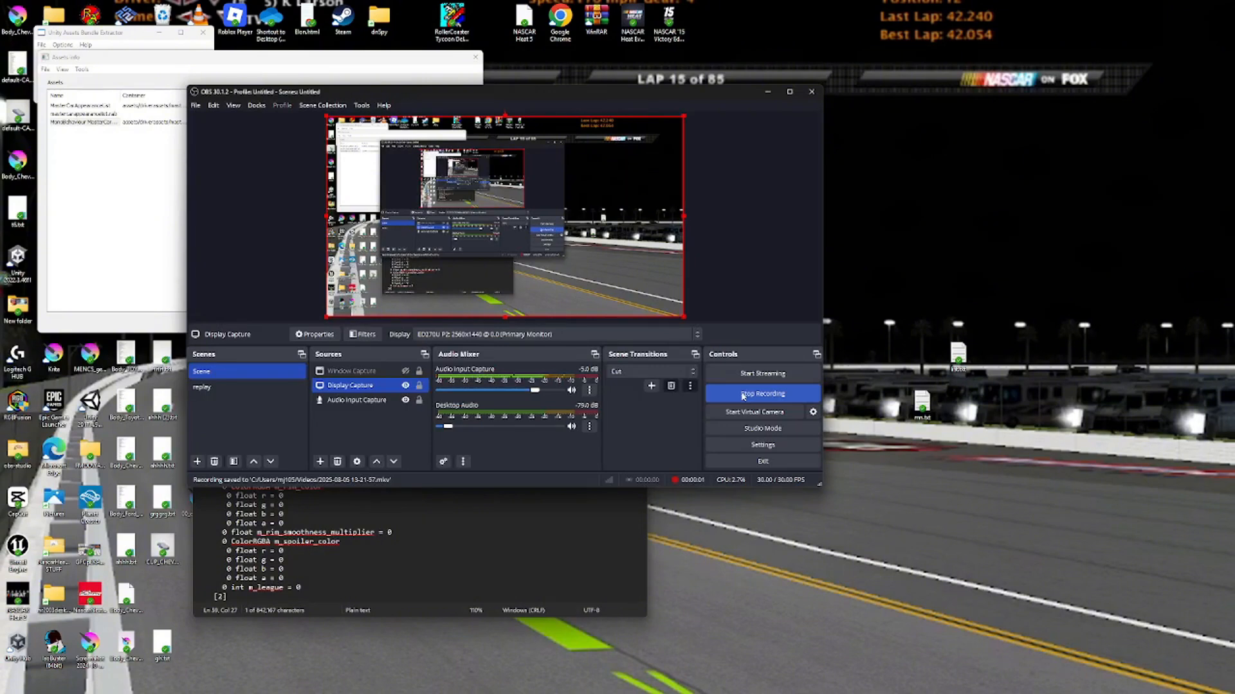
{"action": "left_click", "coordinate": [504, 527]}
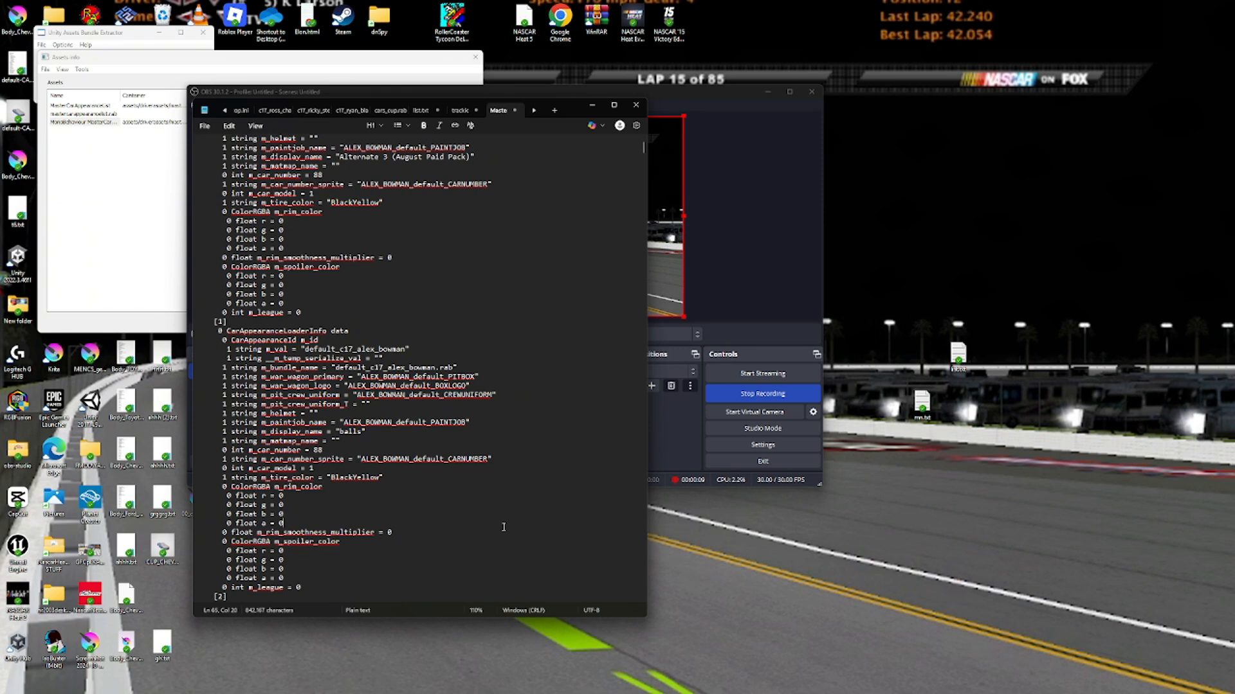
{"action": "key", "text": "ctrl+f"}
{"action": "type", "text": "denny"}
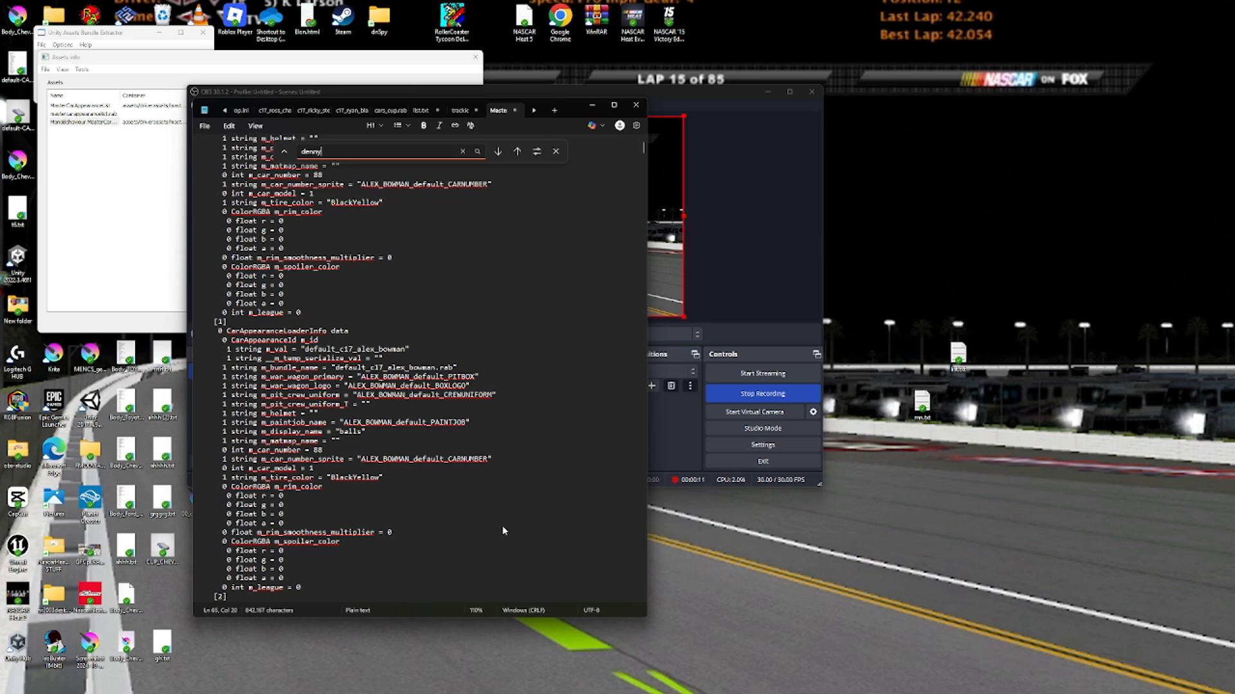
{"action": "key", "text": "Return"}
{"action": "scroll", "coordinate": [496, 530], "scroll_direction": "down", "scroll_amount": 2}
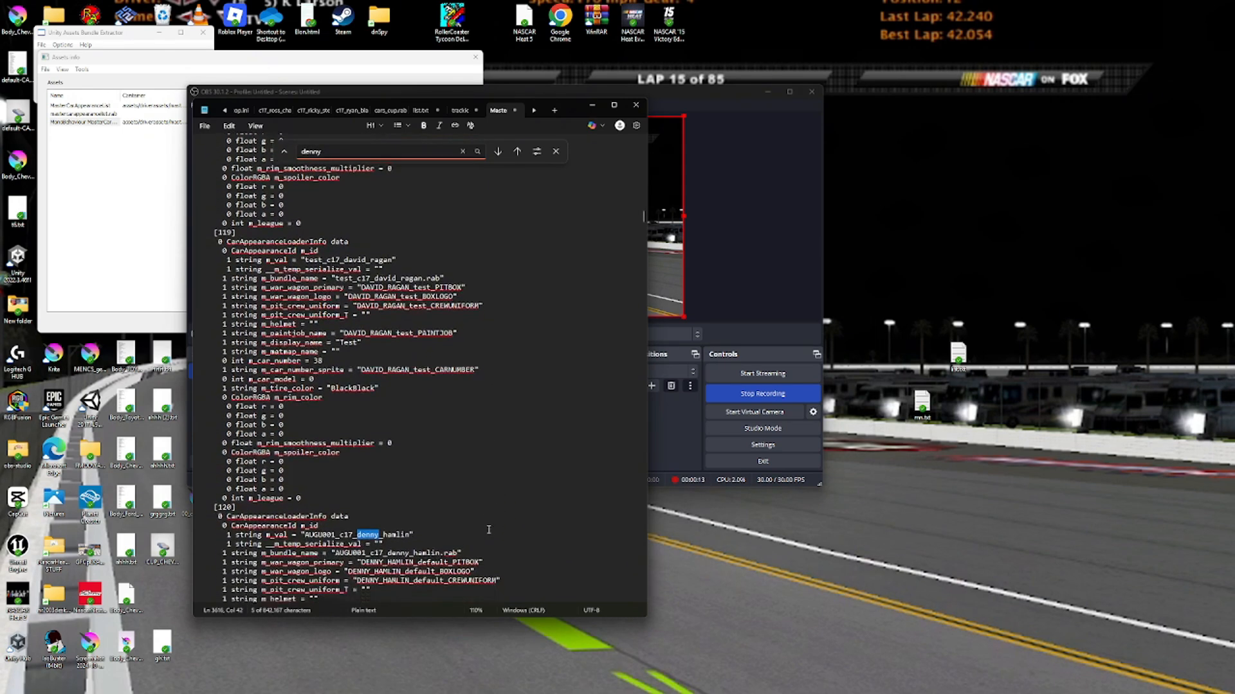
{"action": "scroll", "coordinate": [488, 530], "scroll_direction": "down", "scroll_amount": 3}
{"action": "left_click", "coordinate": [329, 578]}
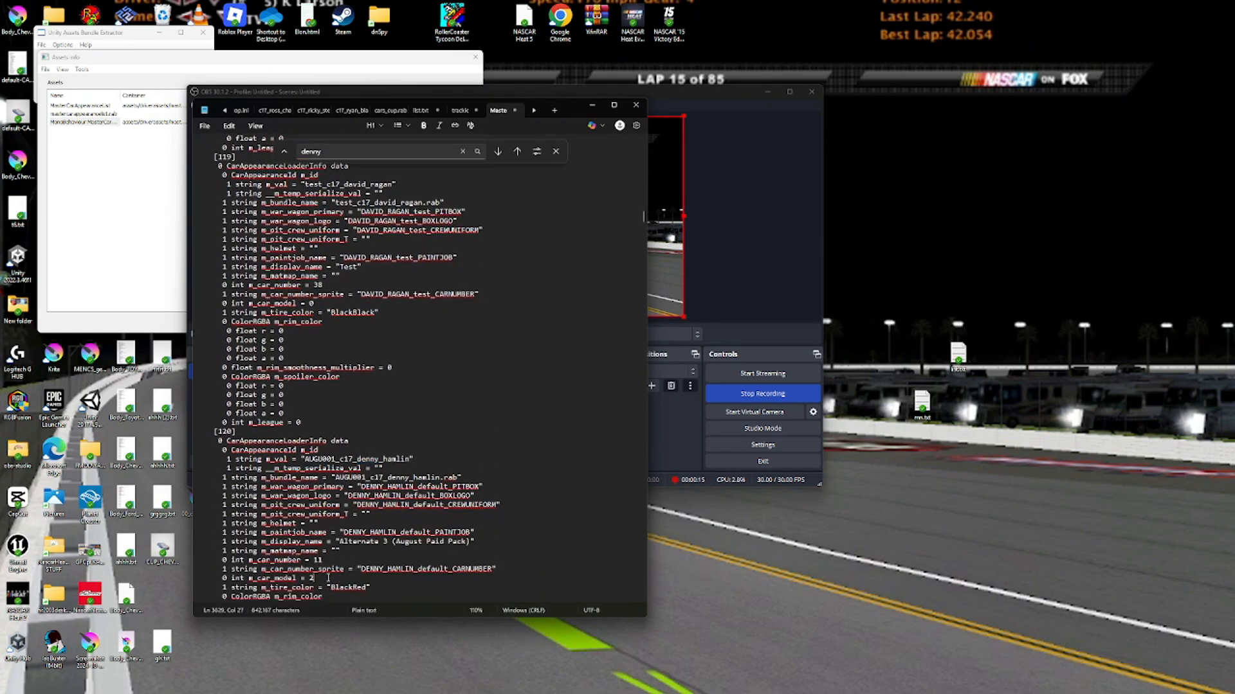
{"action": "double_click", "coordinate": [311, 578]}
{"action": "left_click", "coordinate": [556, 151]}
Return to the default appearance entry [1] near the start of the dump and examine its fields down to m_league.
{"action": "scroll", "coordinate": [472, 248], "scroll_direction": "up", "scroll_amount": 4}
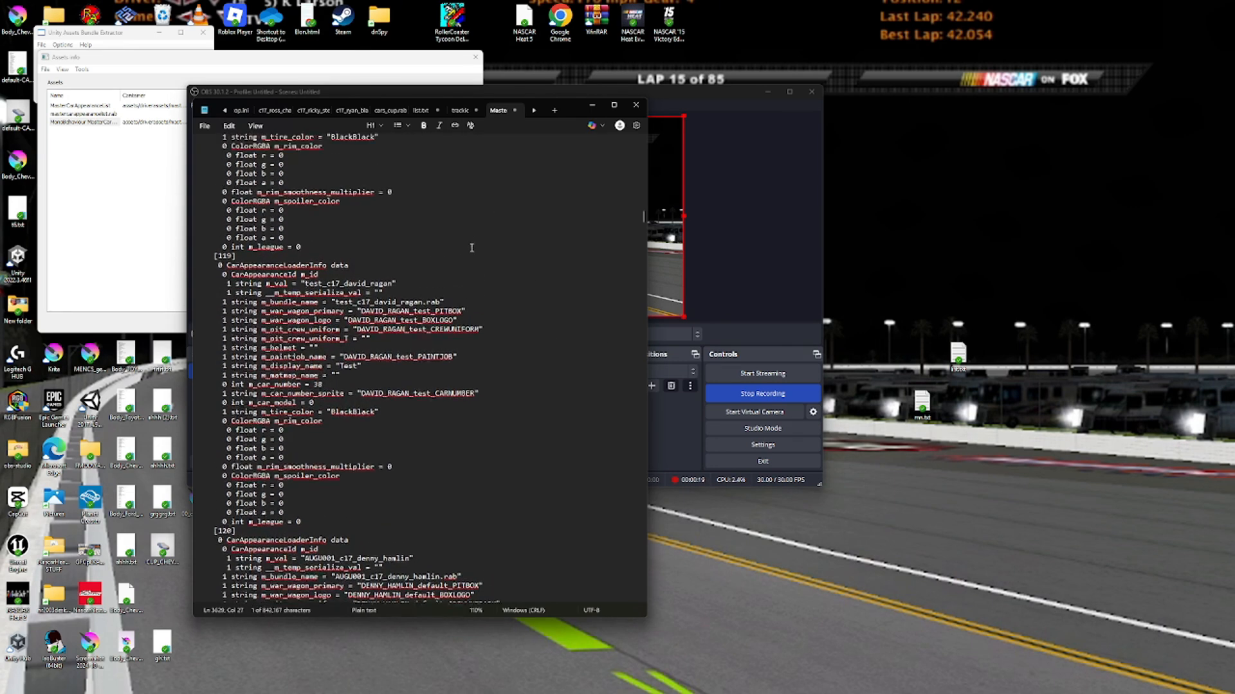
{"action": "scroll", "coordinate": [471, 248], "scroll_direction": "up", "scroll_amount": 20}
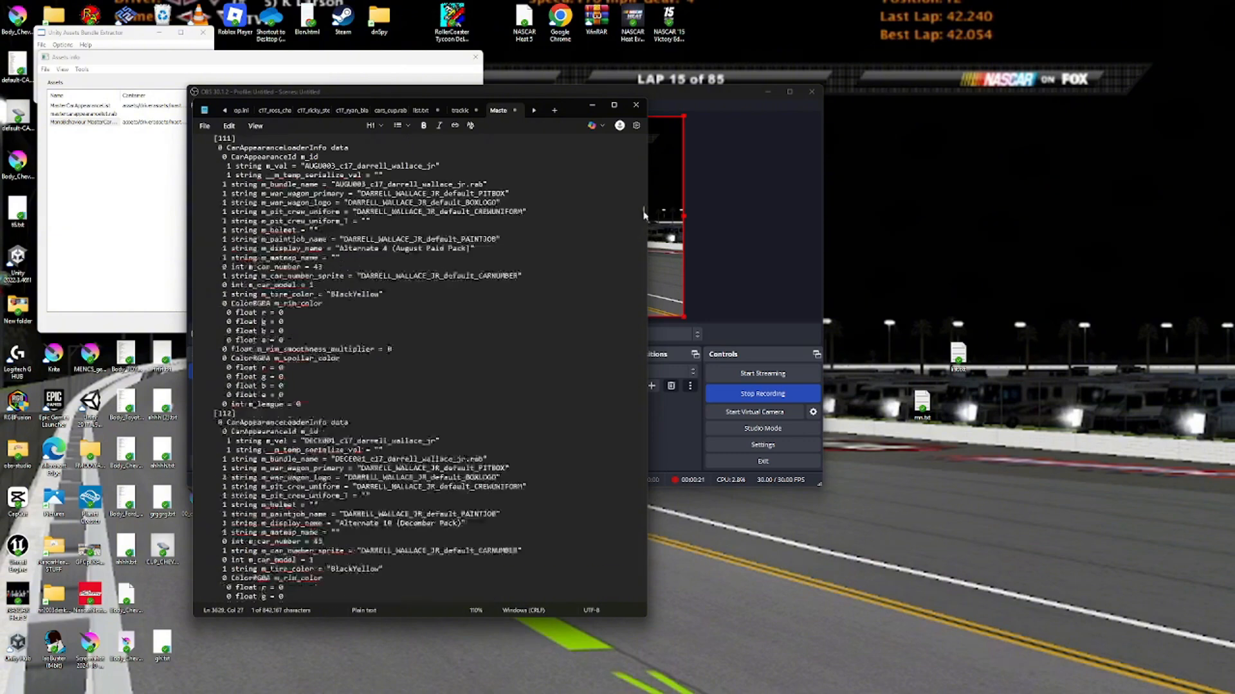
{"action": "scroll", "coordinate": [634, 158], "scroll_direction": "up", "scroll_amount": 20}
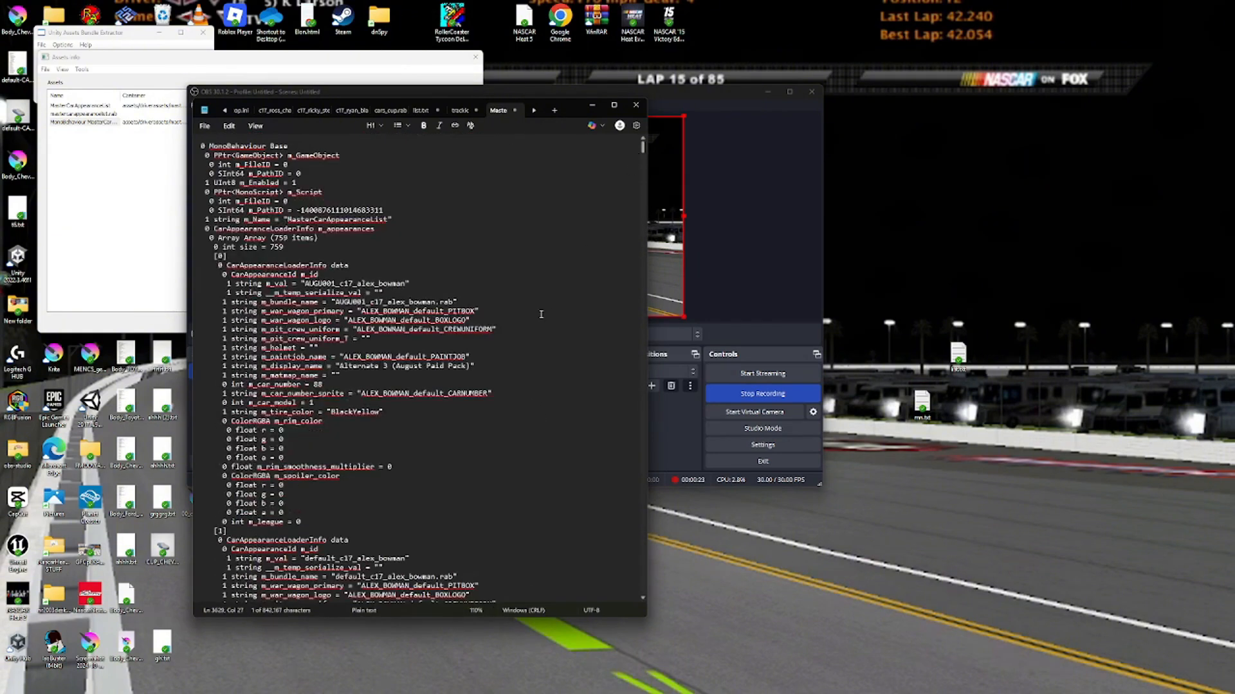
{"action": "scroll", "coordinate": [541, 314], "scroll_direction": "down", "scroll_amount": 10}
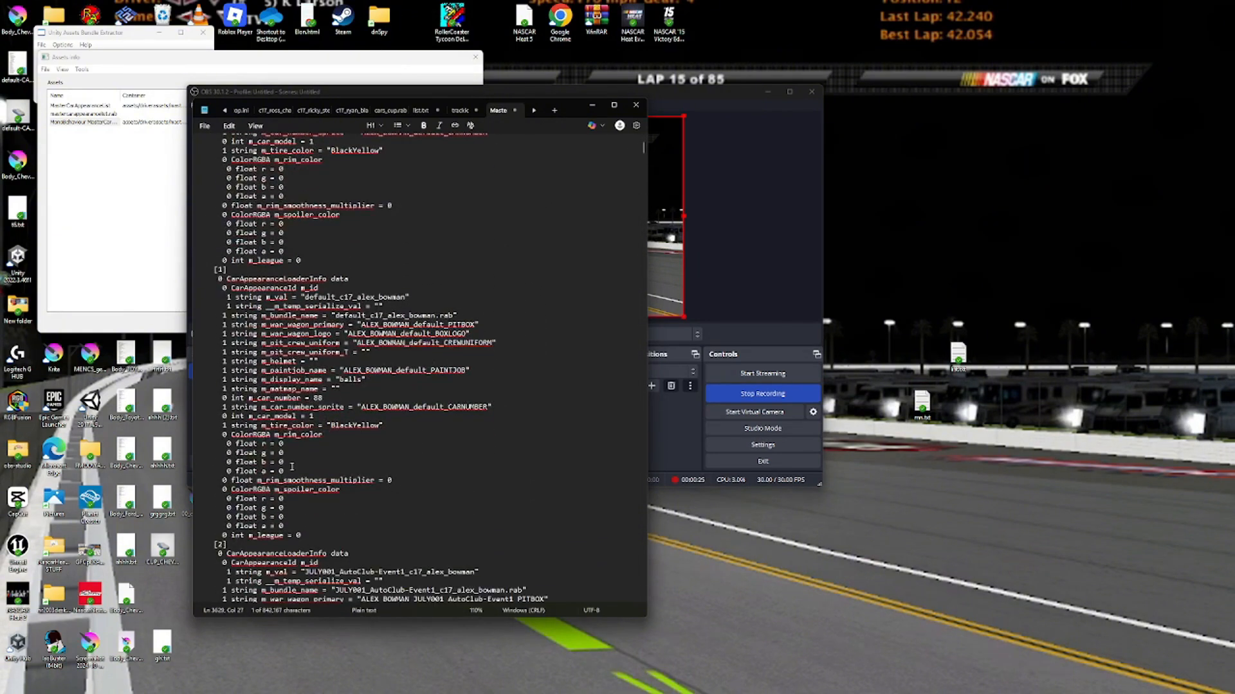
{"action": "scroll", "coordinate": [381, 516], "scroll_direction": "down", "scroll_amount": 2}
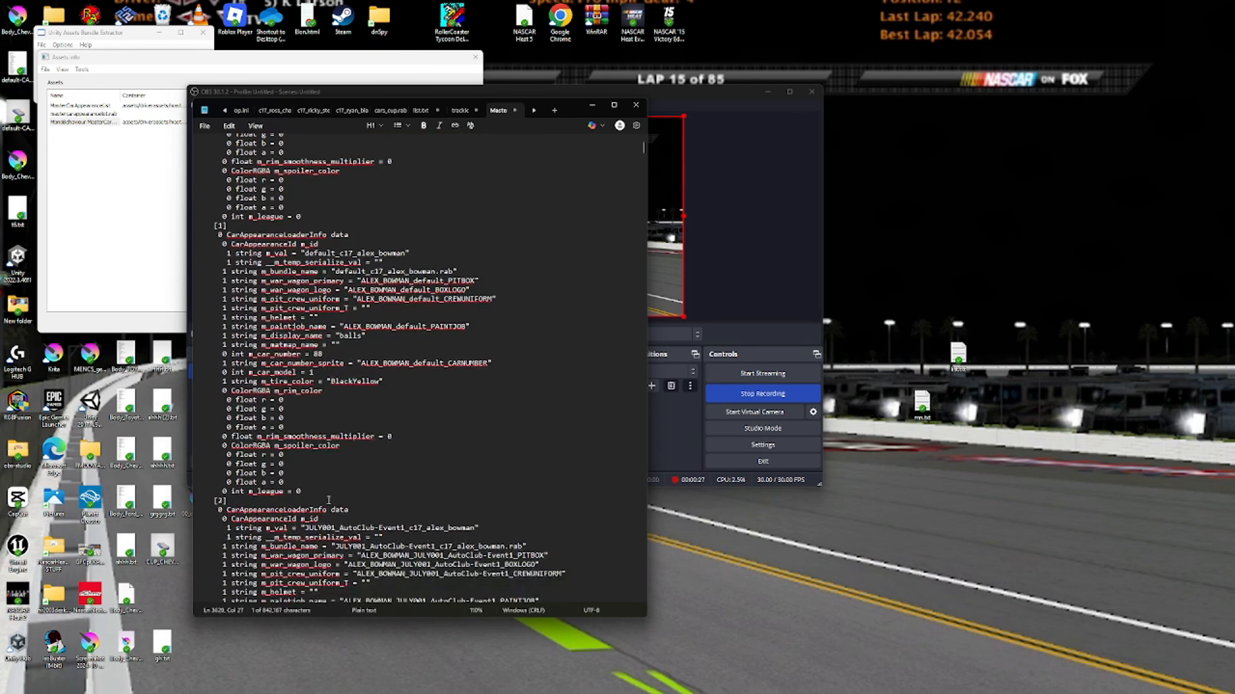
{"action": "mouse_move", "coordinate": [226, 489]}
{"action": "left_mouse_down"}
{"action": "mouse_move", "coordinate": [181, 488]}
{"action": "mouse_move", "coordinate": [211, 482]}
{"action": "left_mouse_up"}
{"action": "left_click", "coordinate": [210, 482]}
{"action": "left_click_drag", "start_coordinate": [384, 478], "coordinate": [303, 483]}
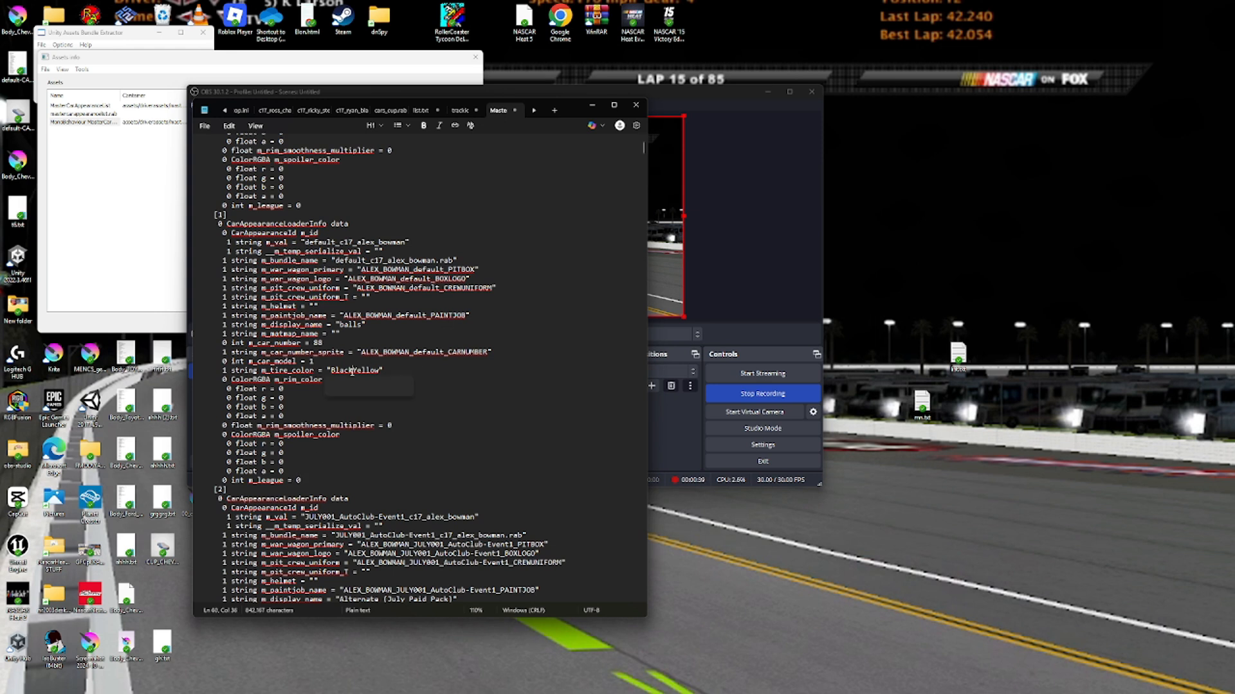
Replace the m_tire_color value of default appearance entry [1] with "Red".
{"action": "double_click", "coordinate": [352, 371]}
{"action": "type", "text": "Red"}
{"action": "scroll", "coordinate": [364, 370], "scroll_direction": "down", "scroll_amount": 1}
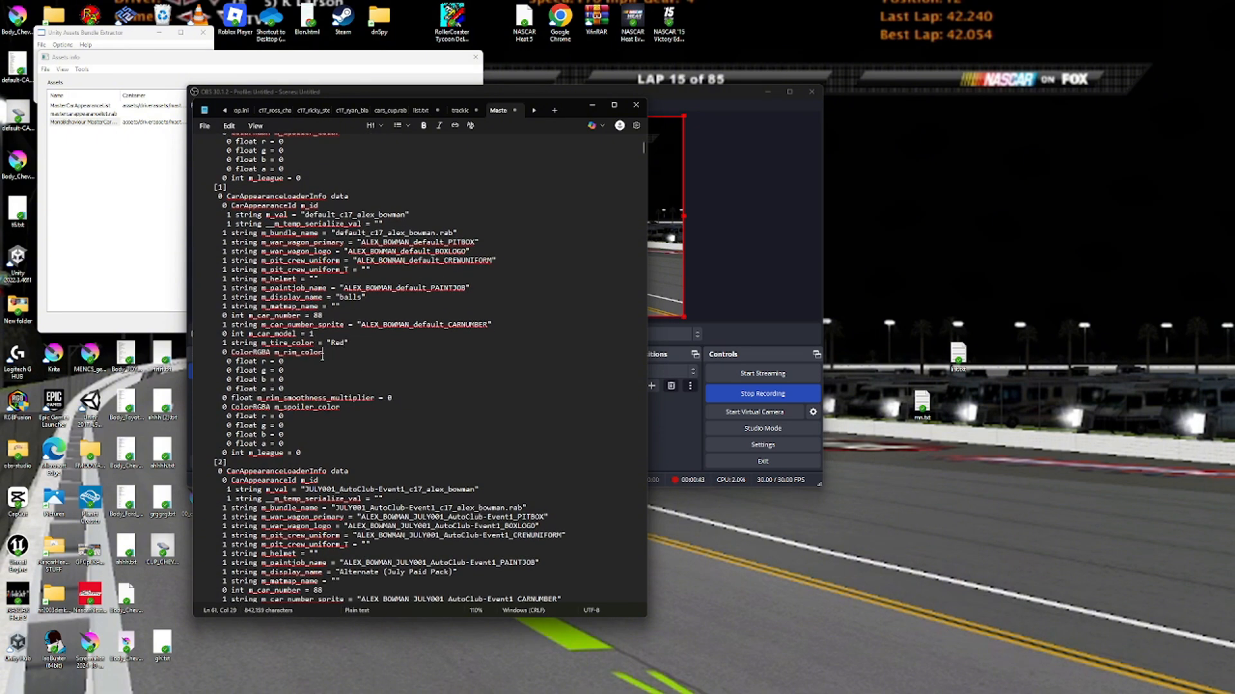
Look over the rim and spoiler color fields, and set m_car_model of default appearance entry [1] to 2.
{"action": "left_click_drag", "start_coordinate": [325, 353], "coordinate": [408, 445]}
{"action": "scroll", "coordinate": [408, 445], "scroll_direction": "down", "scroll_amount": 4}
{"action": "left_click", "coordinate": [408, 445]}
{"action": "scroll", "coordinate": [407, 444], "scroll_direction": "down", "scroll_amount": 5}
{"action": "scroll", "coordinate": [512, 415], "scroll_direction": "up", "scroll_amount": 8}
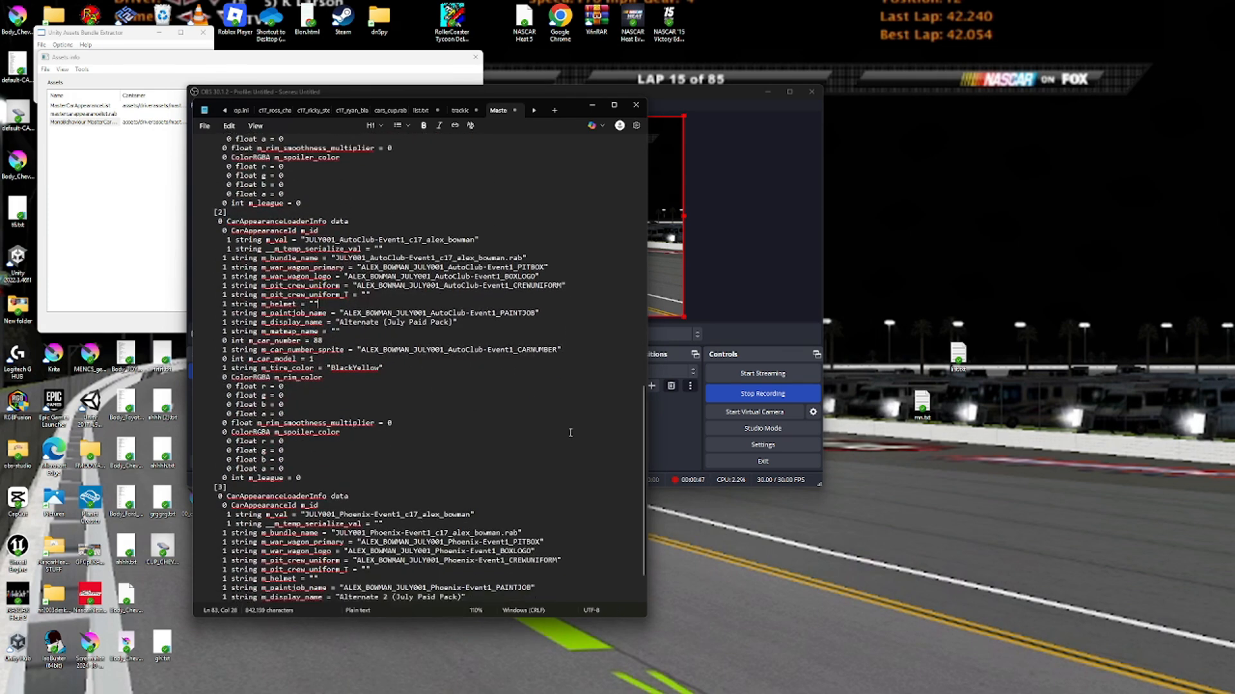
{"action": "double_click", "coordinate": [310, 328]}
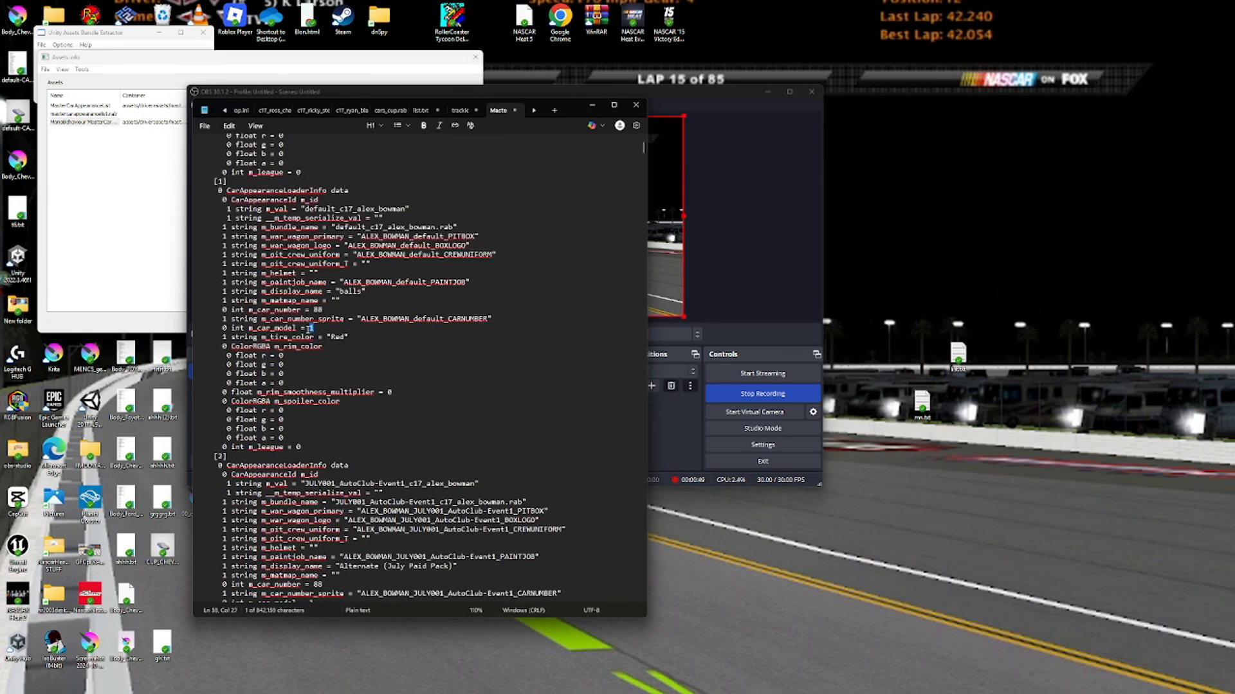
{"action": "type", "text": "2"}
{"action": "scroll", "coordinate": [363, 380], "scroll_direction": "up", "scroll_amount": 1}
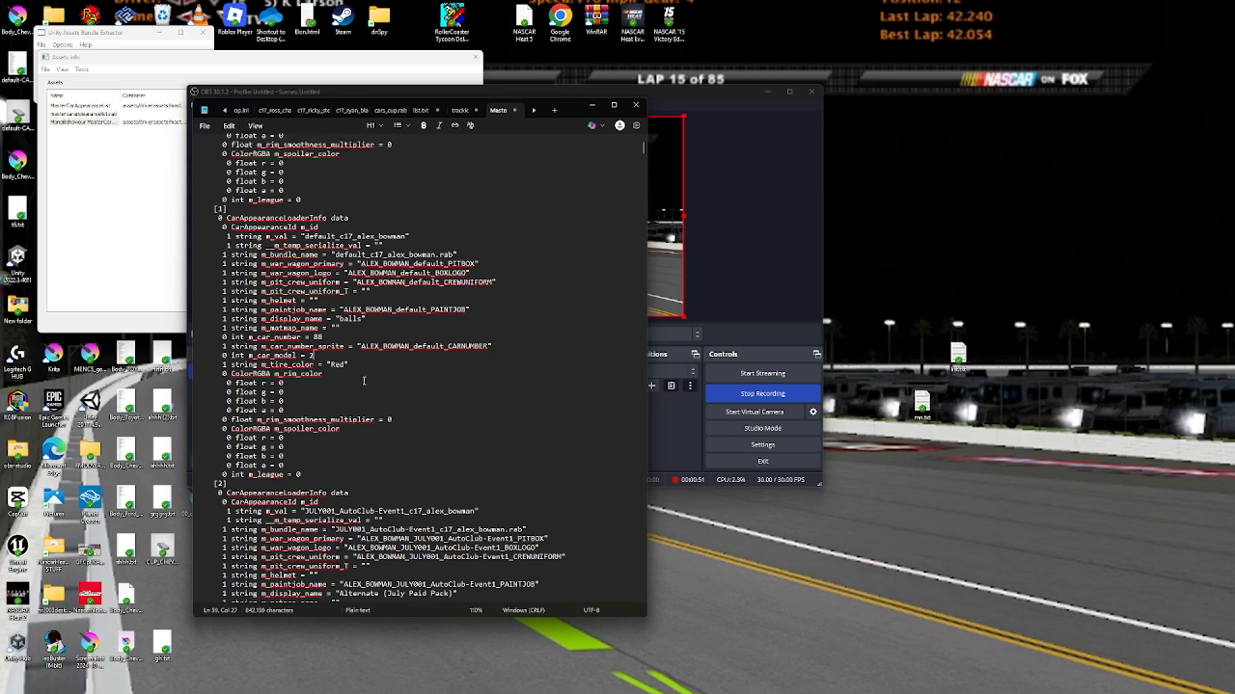
Review entry [1]'s display name, helmet, car model, tire color, rim and spoiler fields against the entry above it.
{"action": "scroll", "coordinate": [353, 355], "scroll_direction": "up", "scroll_amount": 10}
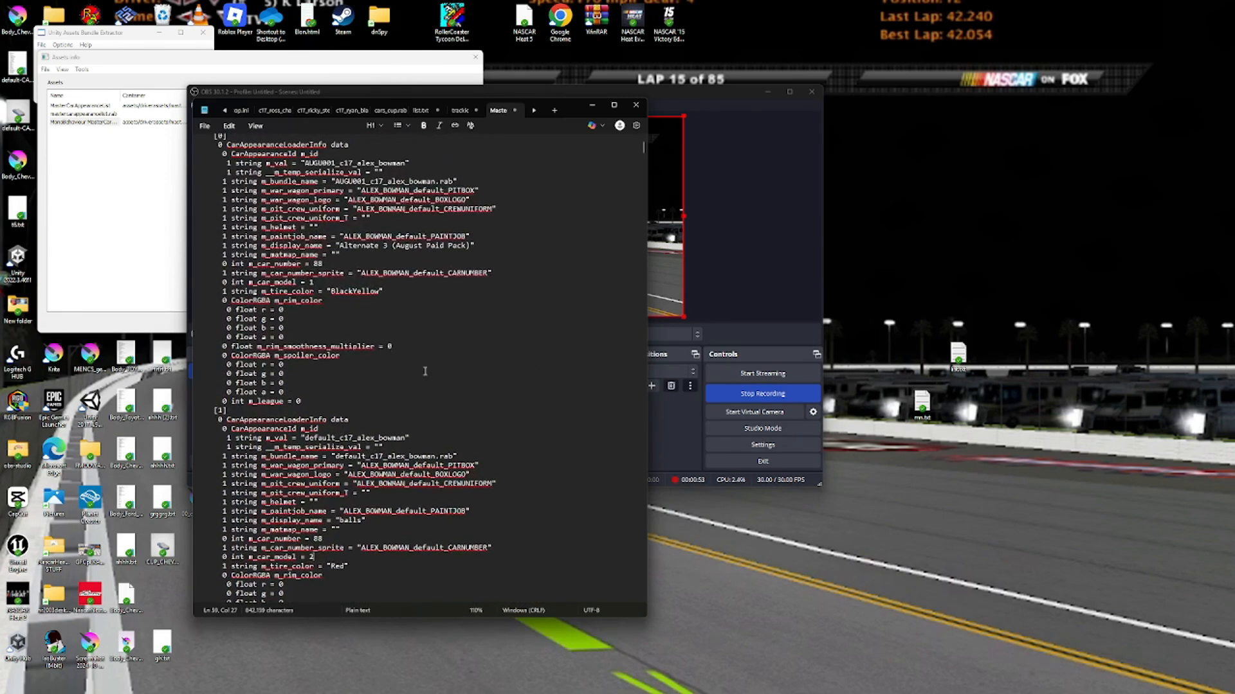
{"action": "scroll", "coordinate": [490, 386], "scroll_direction": "down", "scroll_amount": 5}
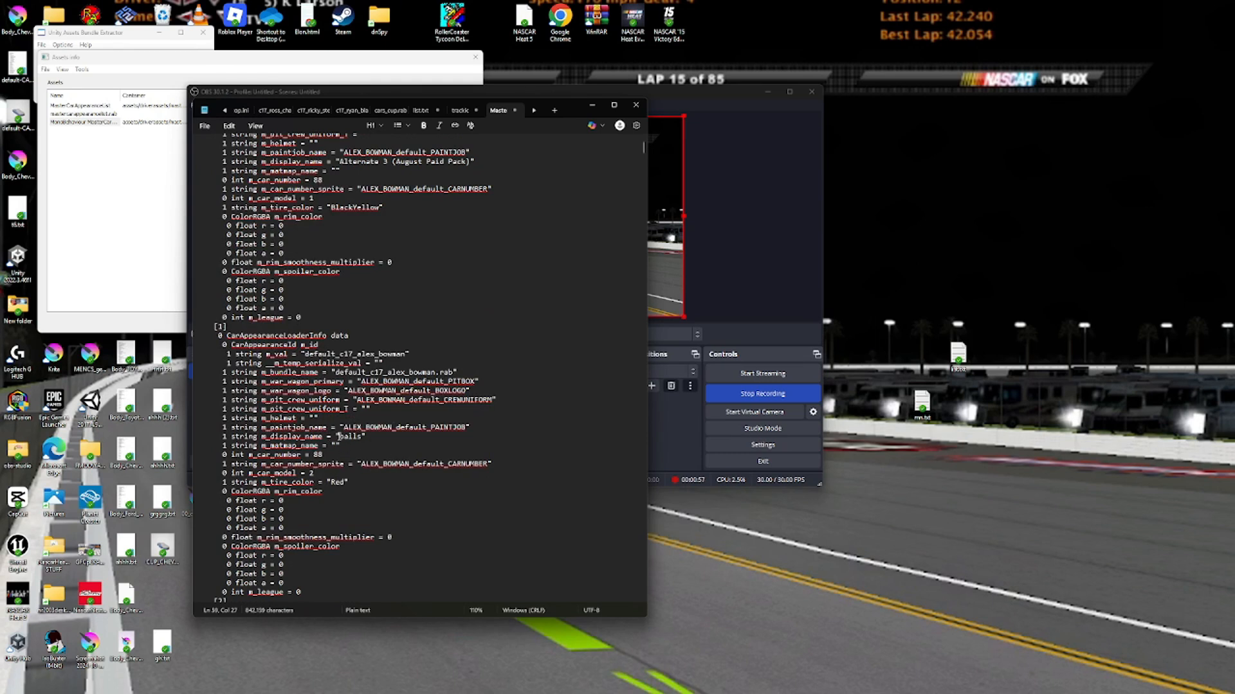
{"action": "left_click_drag", "start_coordinate": [339, 436], "coordinate": [388, 436]}
{"action": "mouse_move", "coordinate": [317, 418]}
{"action": "left_mouse_down"}
{"action": "mouse_move", "coordinate": [470, 427]}
{"action": "mouse_move", "coordinate": [257, 372]}
{"action": "mouse_move", "coordinate": [300, 422]}
{"action": "left_mouse_up"}
{"action": "left_click_drag", "start_coordinate": [494, 464], "coordinate": [289, 514]}
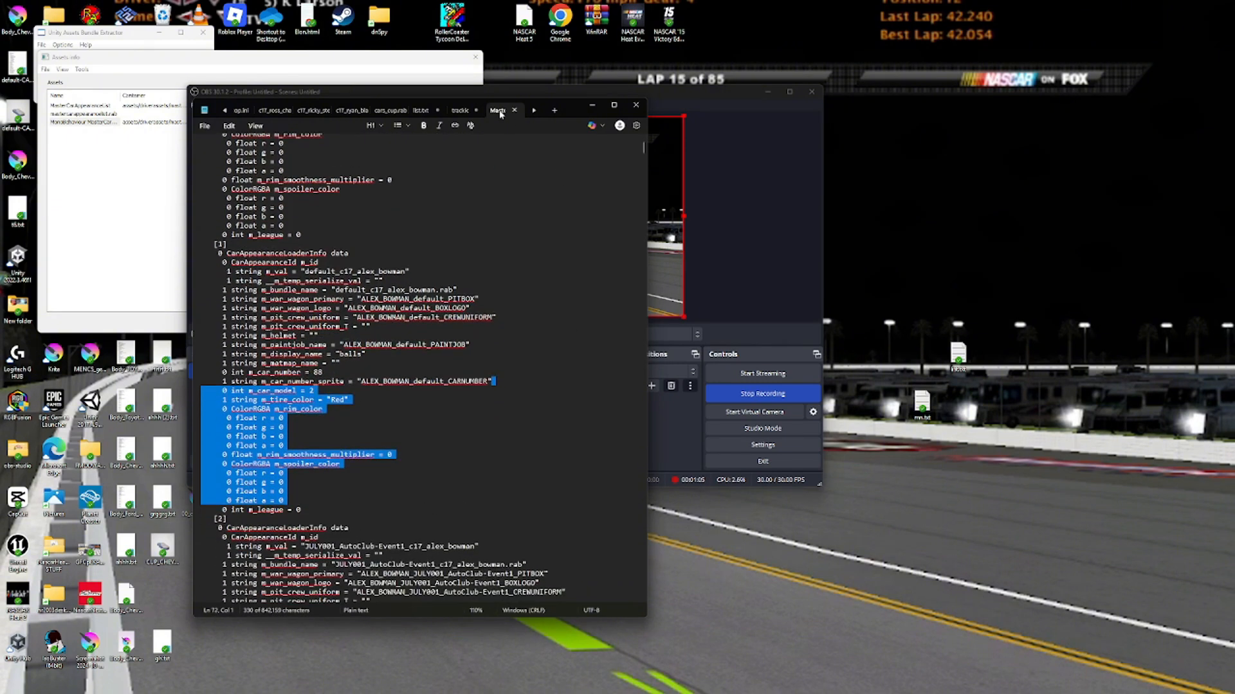
Separate the MasterCarAppearanceList dump into its own window and close it, saving the changes.
{"action": "left_click_drag", "start_coordinate": [501, 111], "coordinate": [520, 111]}
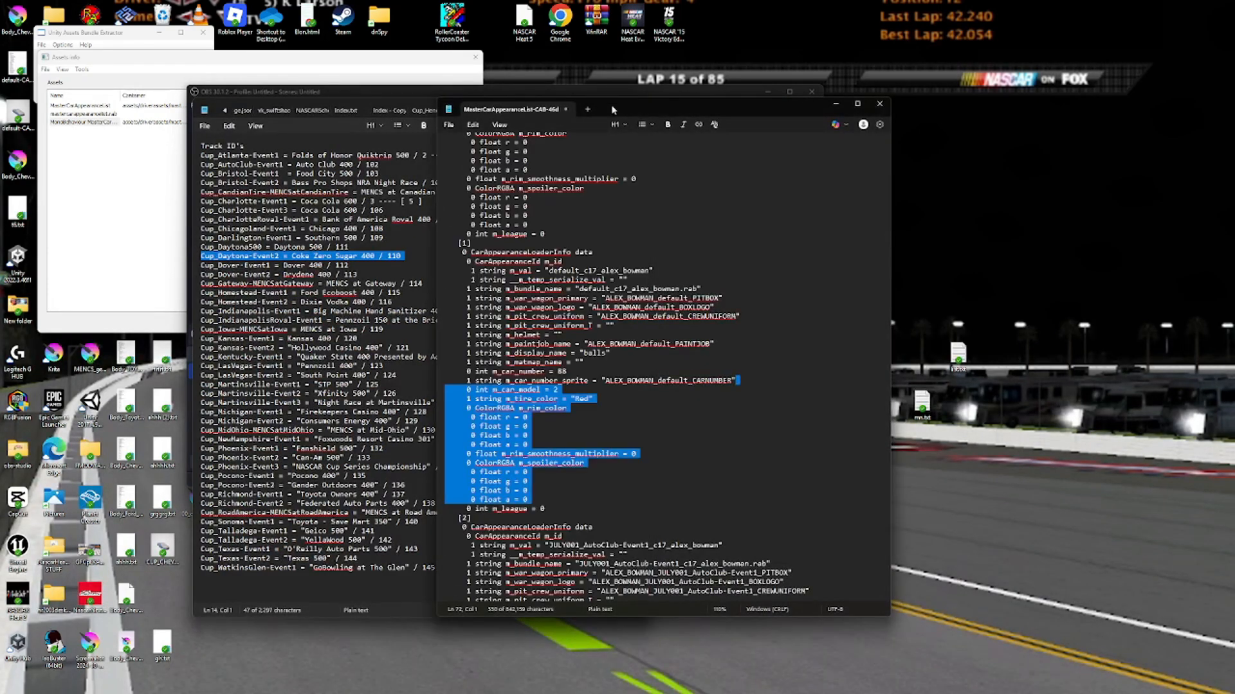
{"action": "left_click", "coordinate": [566, 109]}
{"action": "left_click", "coordinate": [579, 398]}
In Unity Assets Bundle Extractor, import the edited MasterCarAppearanceList text dump into its MonoBehaviour asset and confirm the asset changes.
{"action": "left_click", "coordinate": [85, 226]}
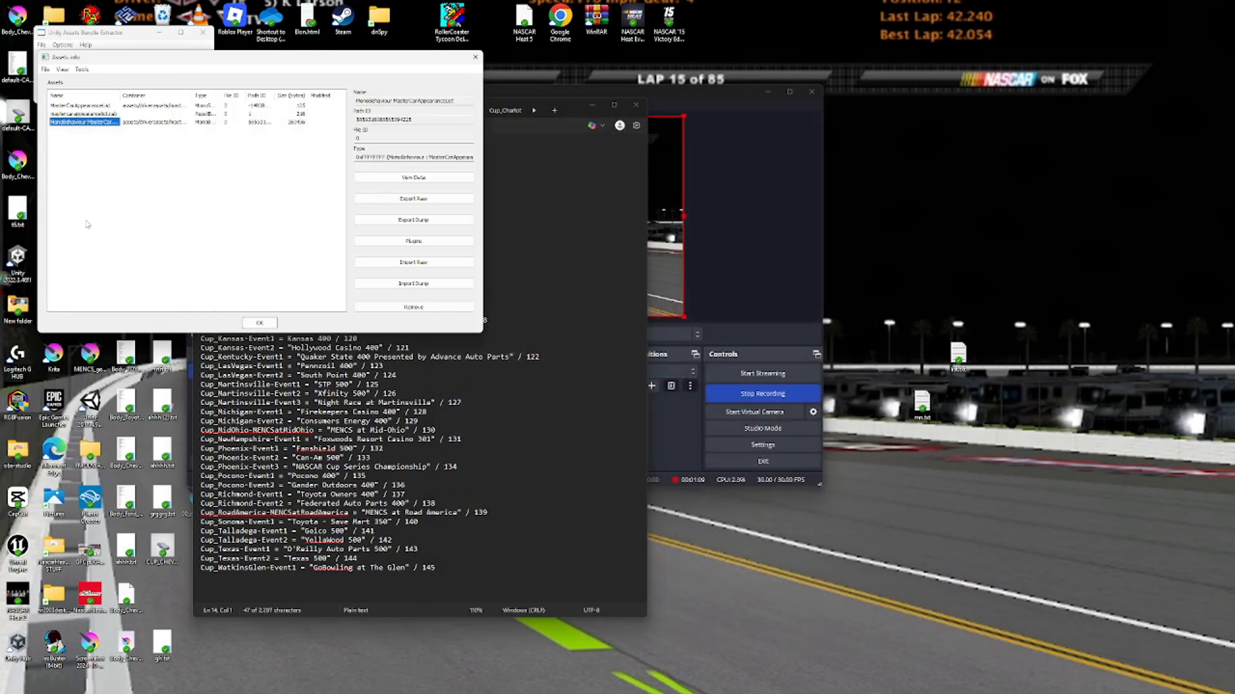
{"action": "left_click", "coordinate": [96, 114]}
{"action": "left_click", "coordinate": [97, 122]}
{"action": "left_click", "coordinate": [430, 282]}
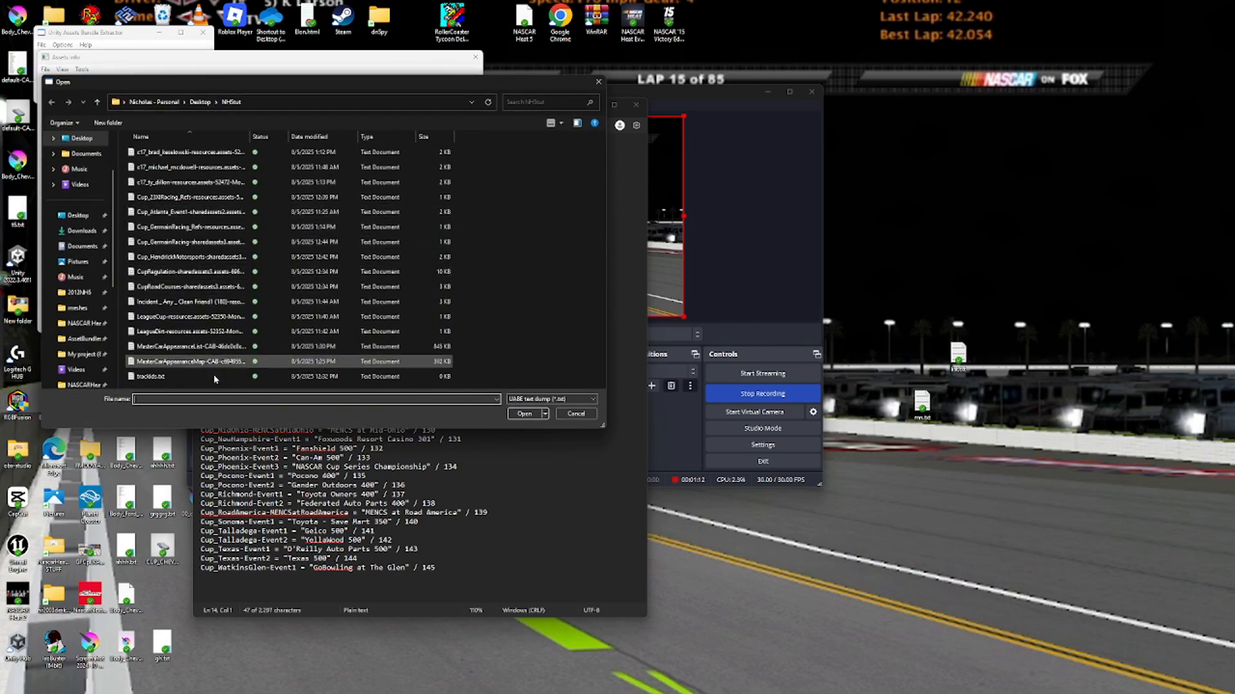
{"action": "double_click", "coordinate": [203, 346]}
{"action": "left_click", "coordinate": [259, 322]}
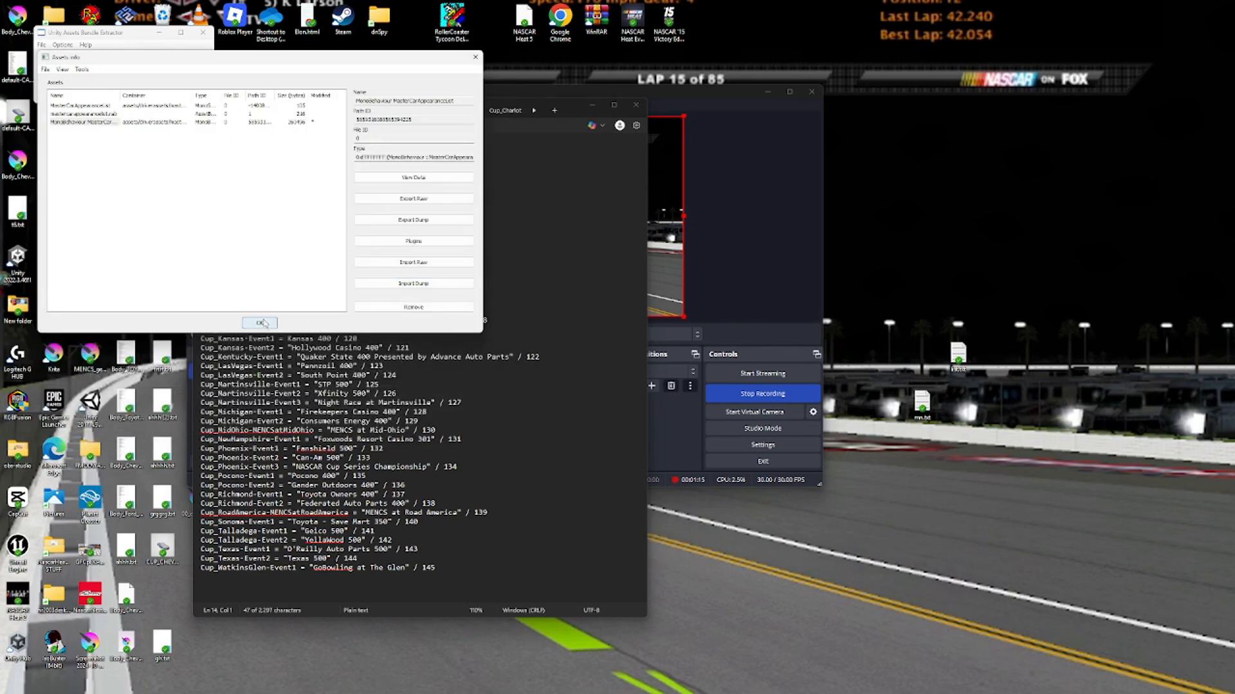
{"action": "left_click", "coordinate": [581, 383]}
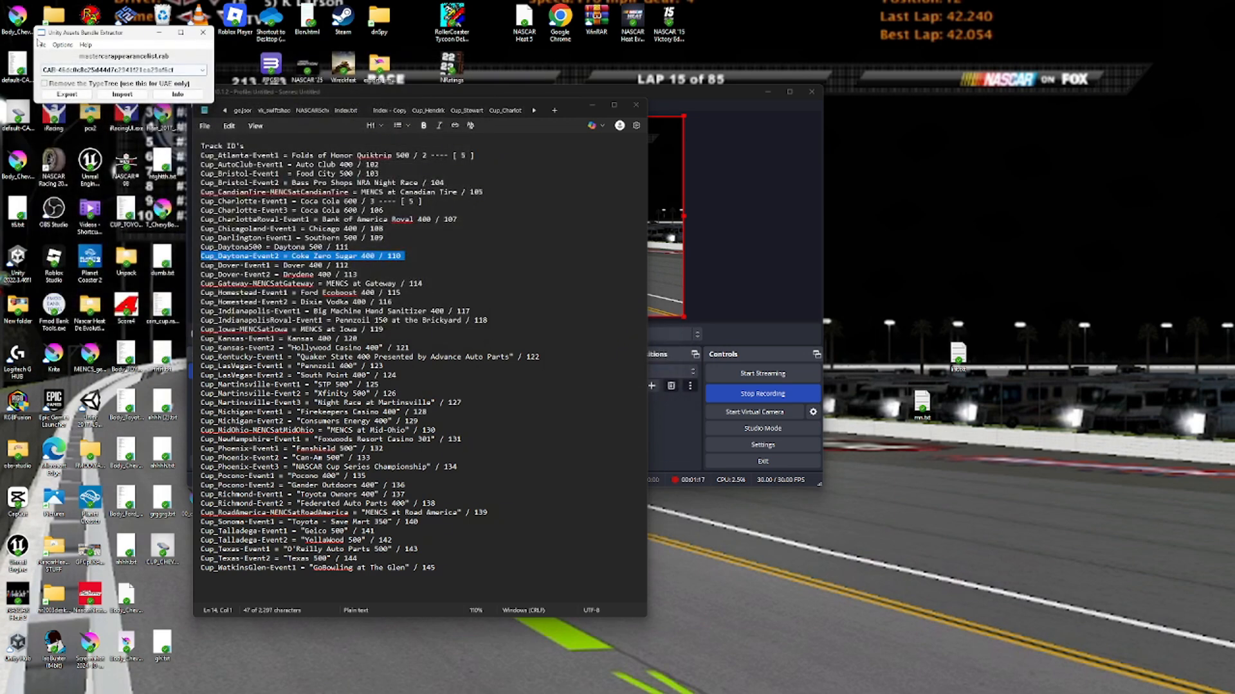
Start saving the modified bundle to a new file and browse to the game's CarAppearances folder.
{"action": "left_click", "coordinate": [42, 45]}
{"action": "left_click", "coordinate": [72, 78]}
{"action": "scroll", "coordinate": [204, 221], "scroll_direction": "down", "scroll_amount": 2}
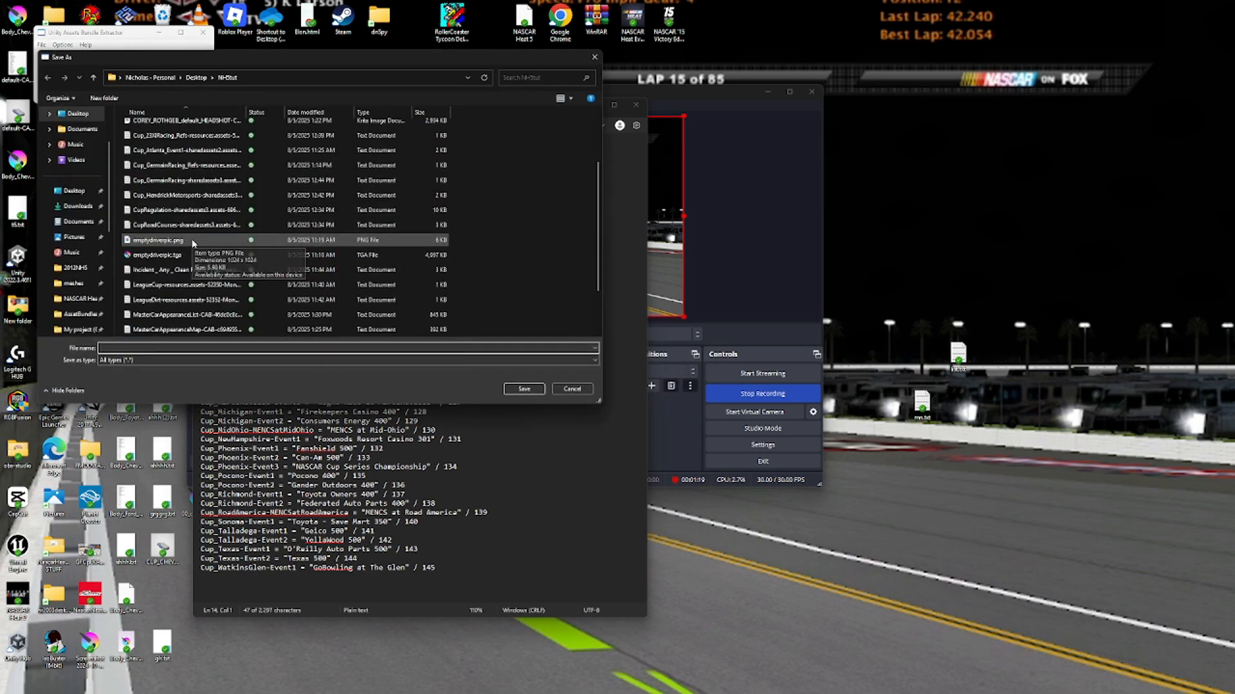
{"action": "scroll", "coordinate": [77, 283], "scroll_direction": "down", "scroll_amount": 3}
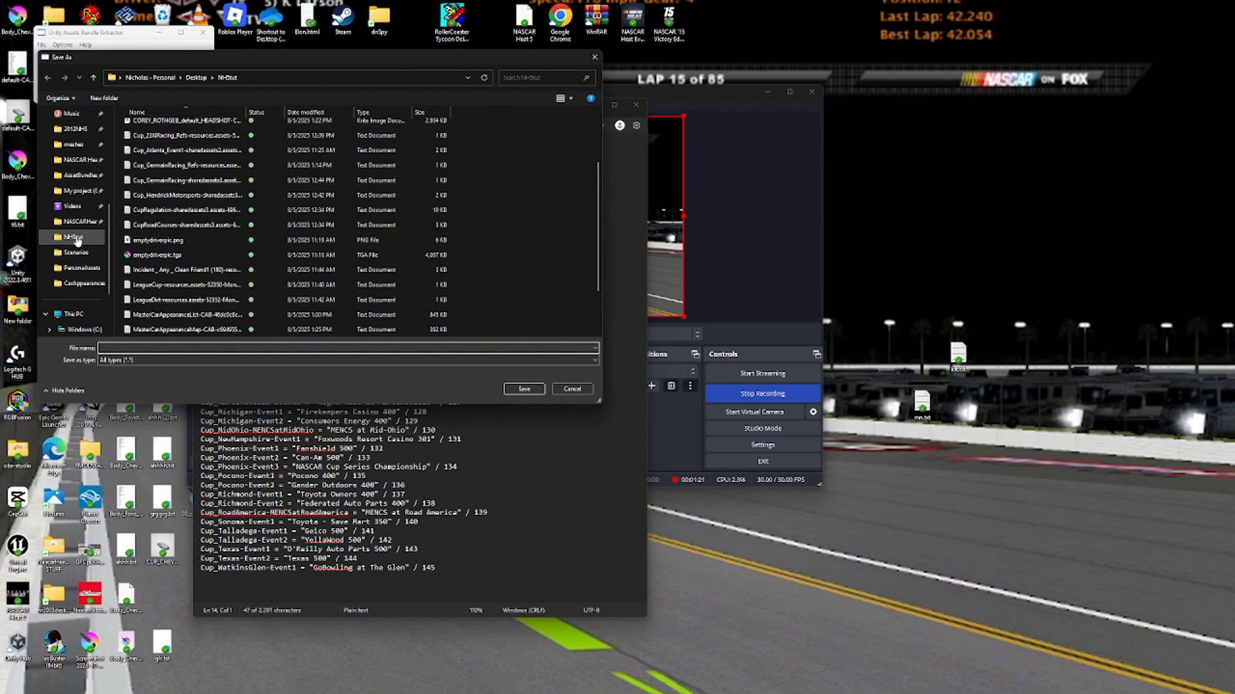
{"action": "left_click", "coordinate": [78, 237]}
{"action": "left_click", "coordinate": [87, 223]}
{"action": "left_click", "coordinate": [87, 282]}
{"action": "scroll", "coordinate": [157, 228], "scroll_direction": "down", "scroll_amount": 5}
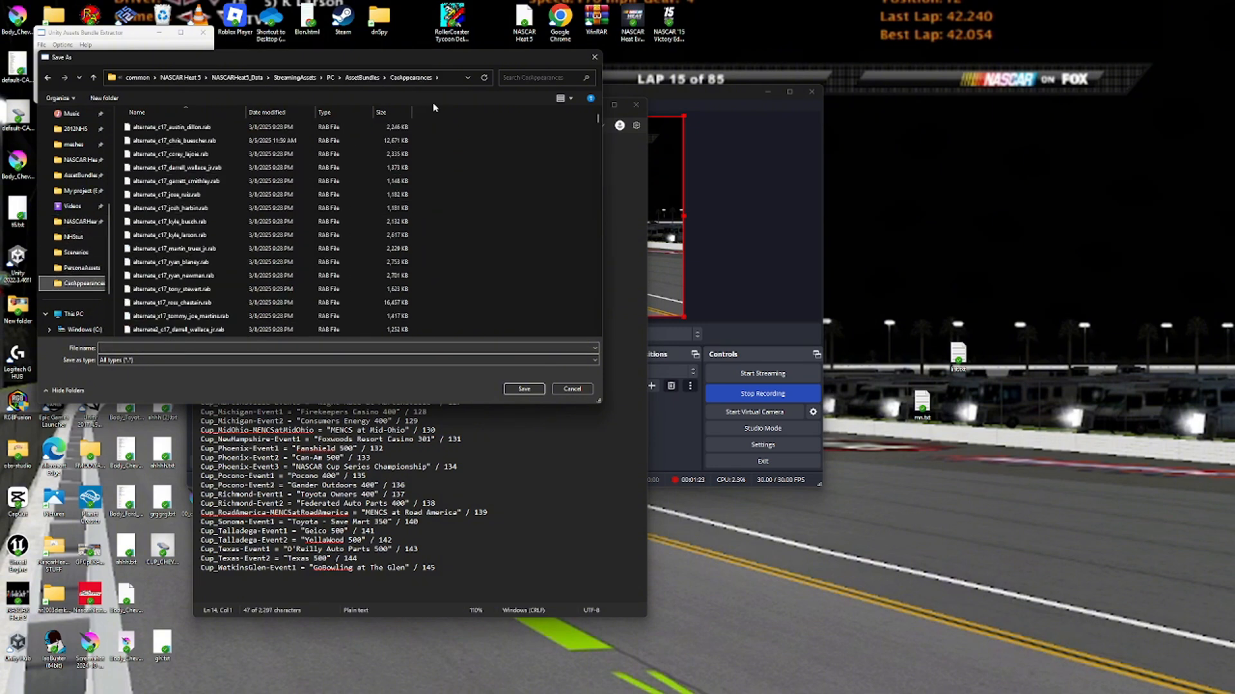
{"action": "scroll", "coordinate": [598, 128], "scroll_direction": "up", "scroll_amount": 5}
{"action": "left_click_drag", "start_coordinate": [598, 117], "coordinate": [587, 233]}
{"action": "scroll", "coordinate": [251, 236], "scroll_direction": "up", "scroll_amount": 3}
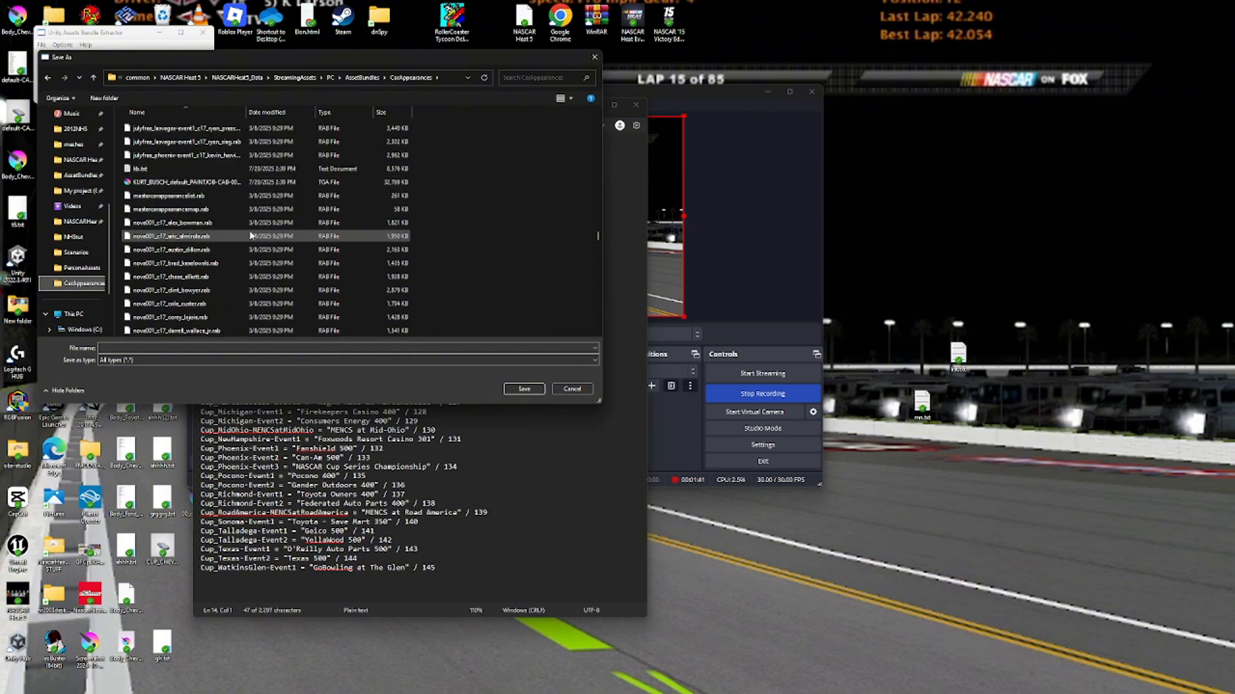
Save the bundle as mastercarappearancelist1.rab, basing the name on the existing mastercarappearancelist.rab.
{"action": "left_click", "coordinate": [209, 195]}
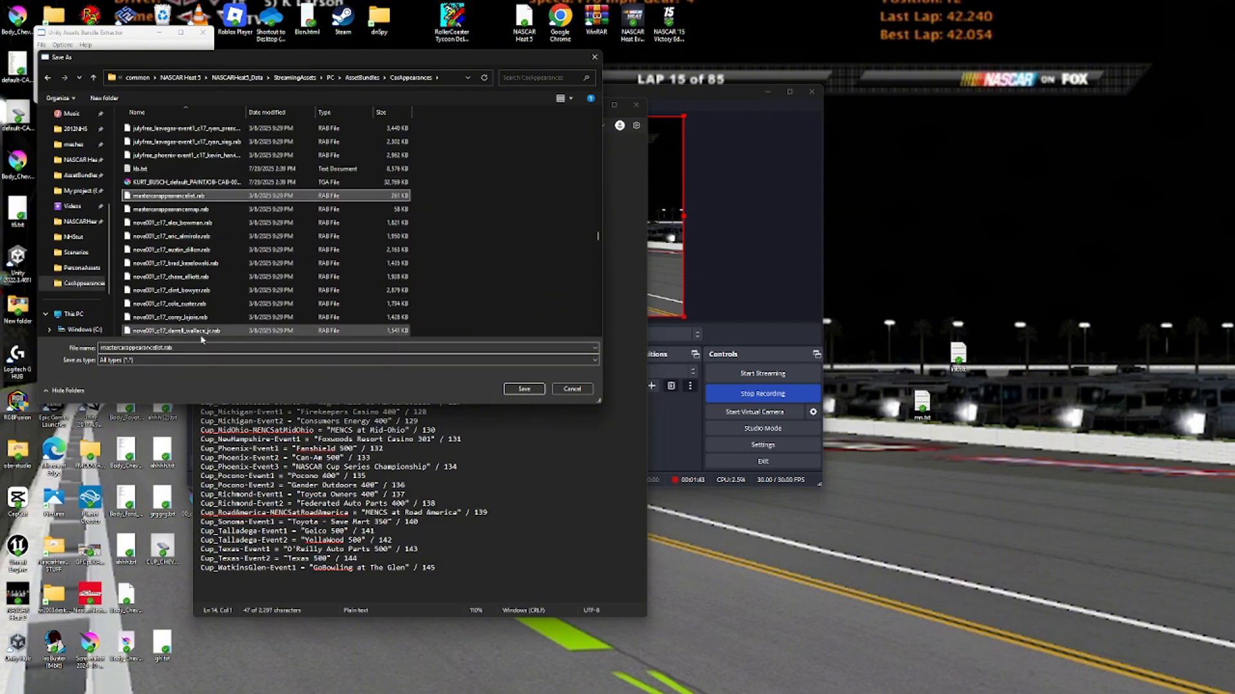
{"action": "left_click", "coordinate": [162, 347]}
{"action": "left_click", "coordinate": [162, 347]}
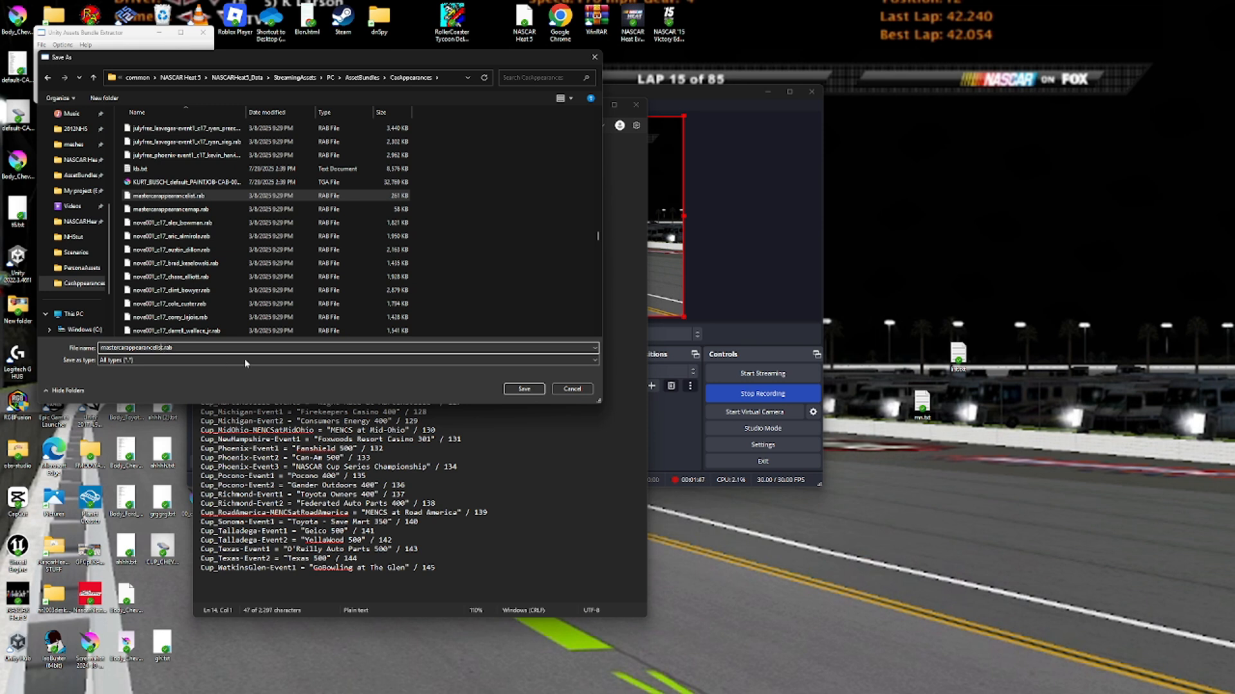
{"action": "type", "text": "1"}
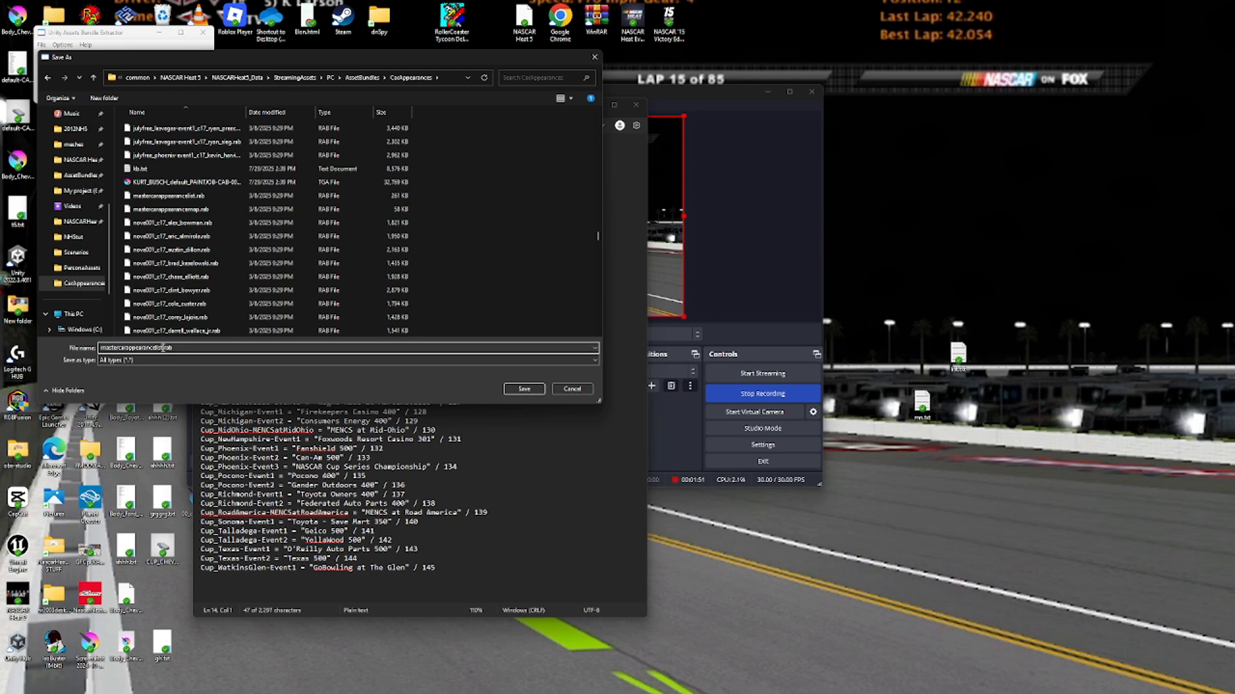
{"action": "left_click", "coordinate": [522, 388]}
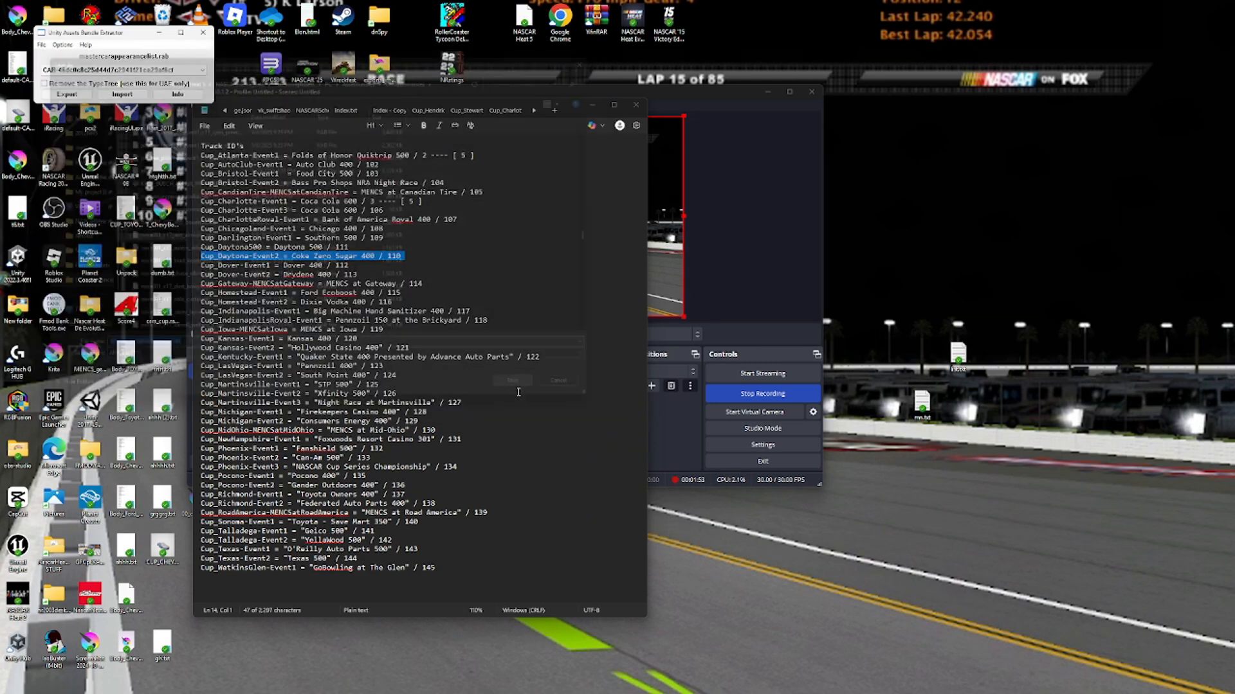
{"action": "mouse_move", "coordinate": [704, 693]}
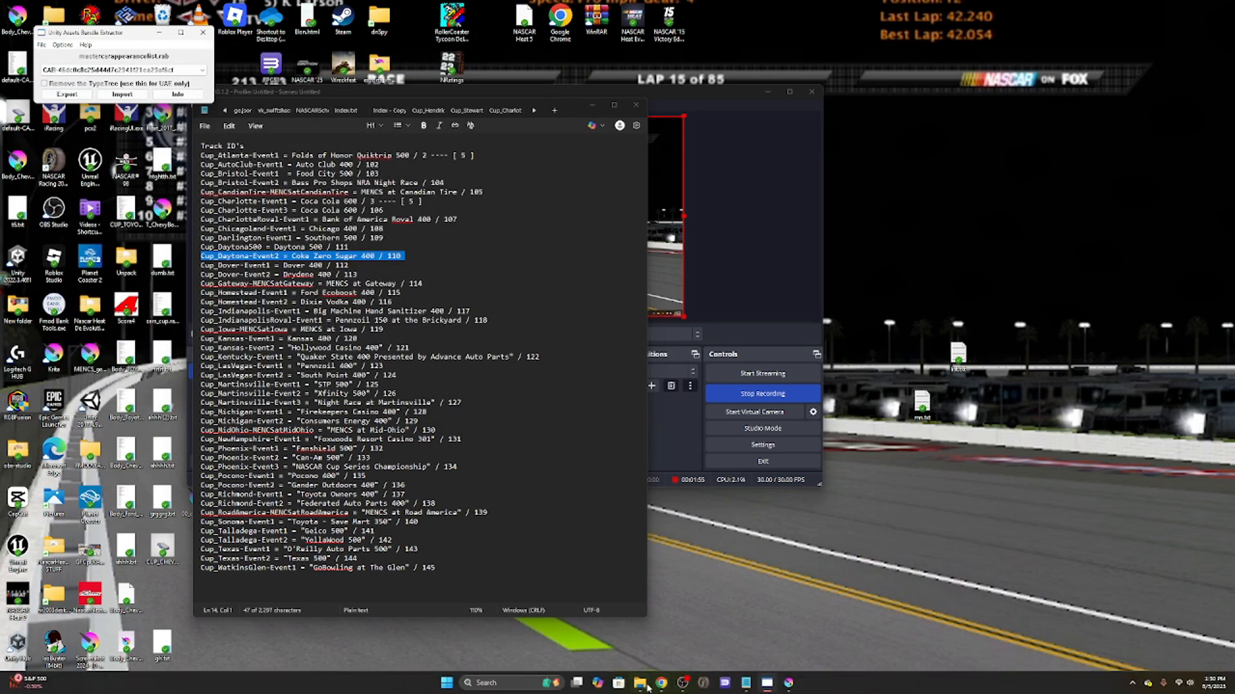
Delete the original mastercarappearancelist.rab from the game's CarAppearances folder, closing Unity Assets Bundle Extractor to release the file.
{"action": "left_click", "coordinate": [645, 686]}
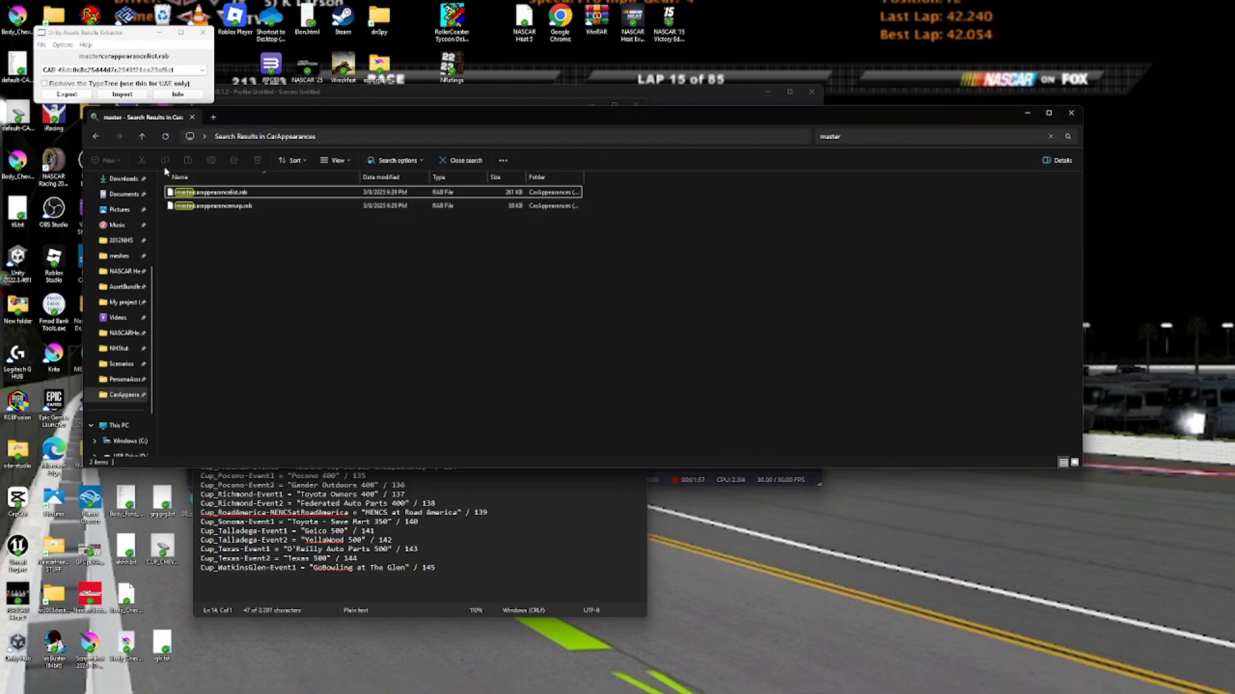
{"action": "left_click", "coordinate": [95, 136]}
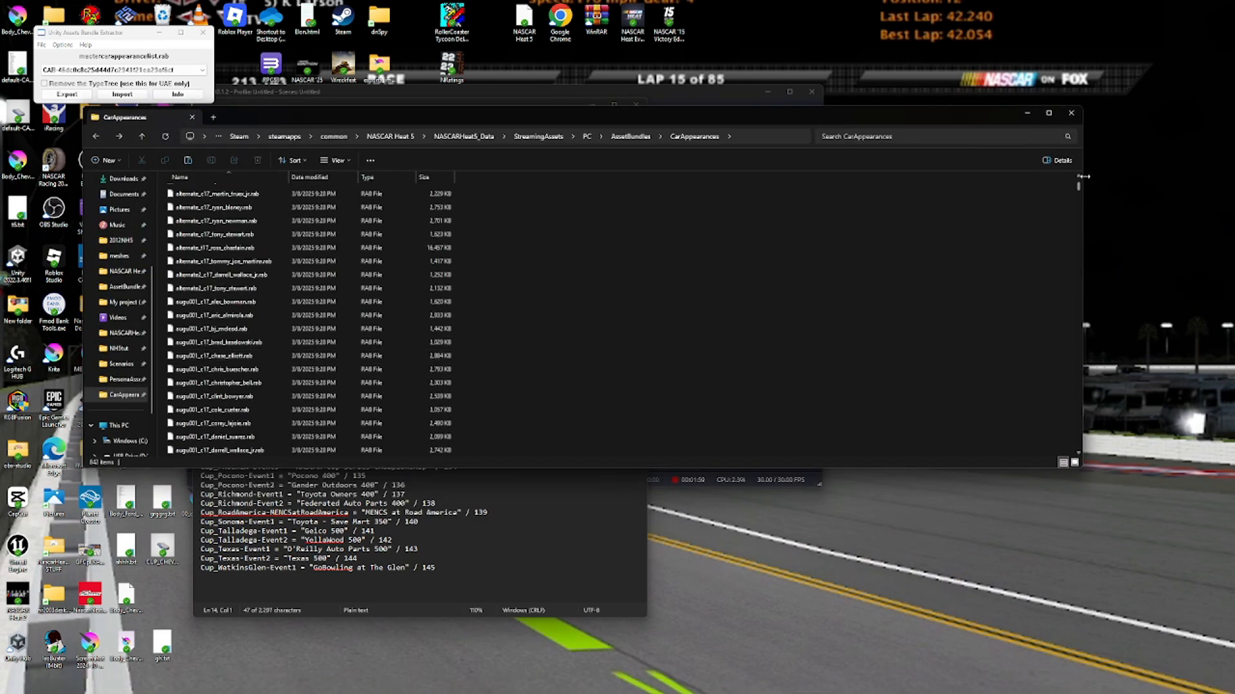
{"action": "left_click_drag", "start_coordinate": [1079, 191], "coordinate": [1037, 315]}
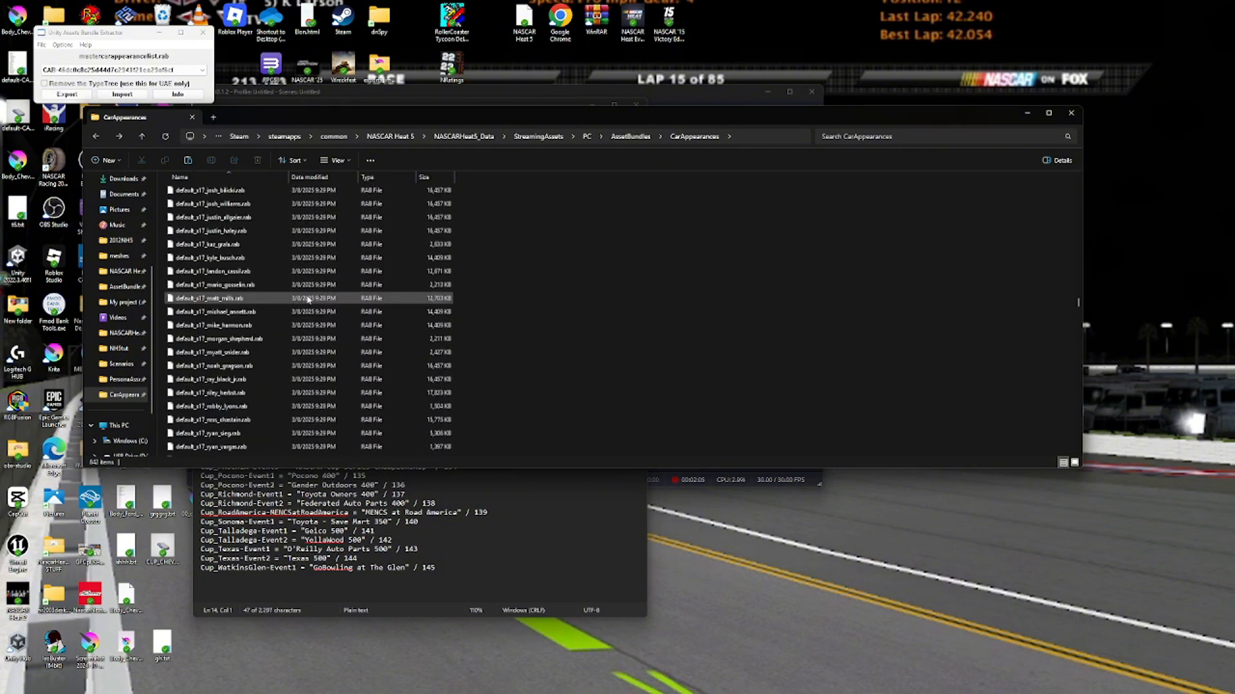
{"action": "scroll", "coordinate": [576, 309], "scroll_direction": "up", "scroll_amount": 3}
{"action": "left_click_drag", "start_coordinate": [1081, 327], "coordinate": [1079, 349]}
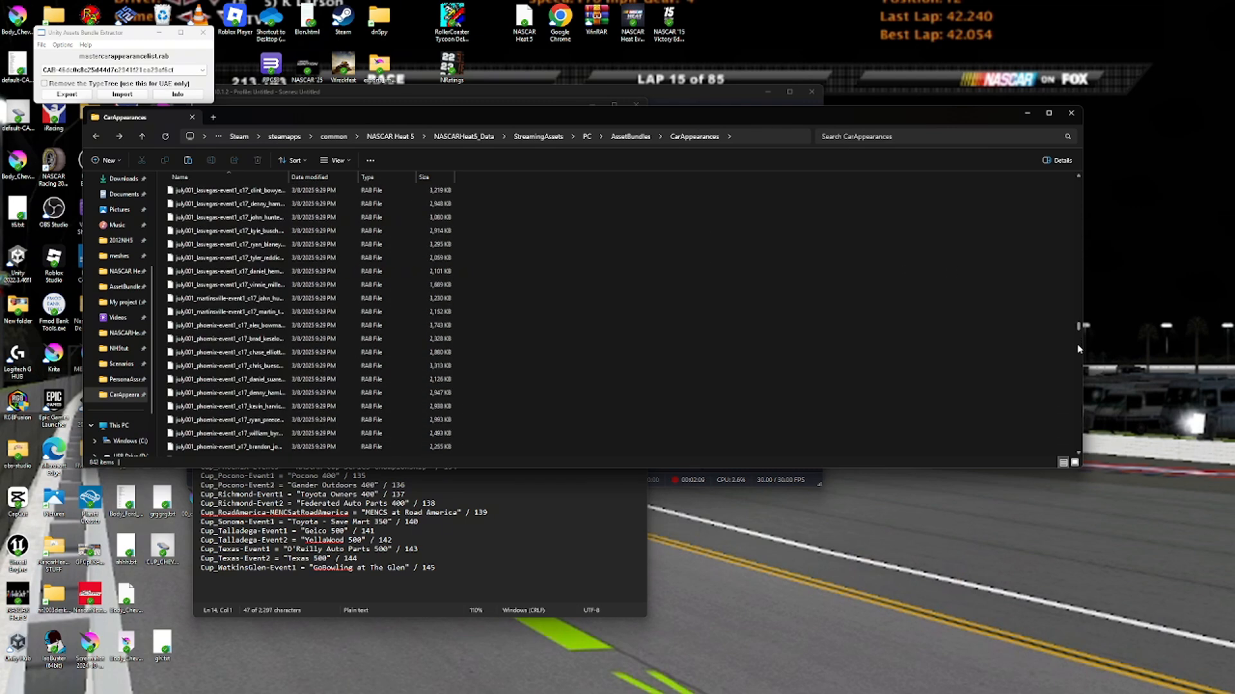
{"action": "scroll", "coordinate": [1079, 349], "scroll_direction": "down", "scroll_amount": 6}
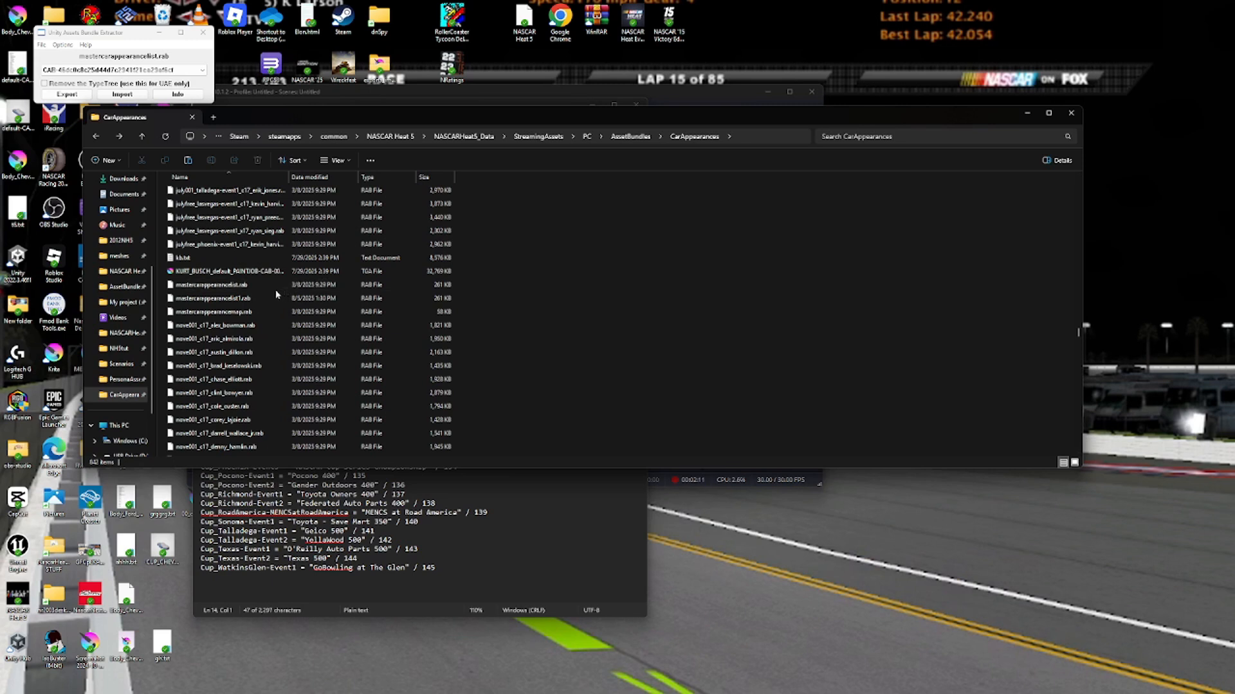
{"action": "left_click", "coordinate": [263, 310]}
{"action": "left_click", "coordinate": [253, 285]}
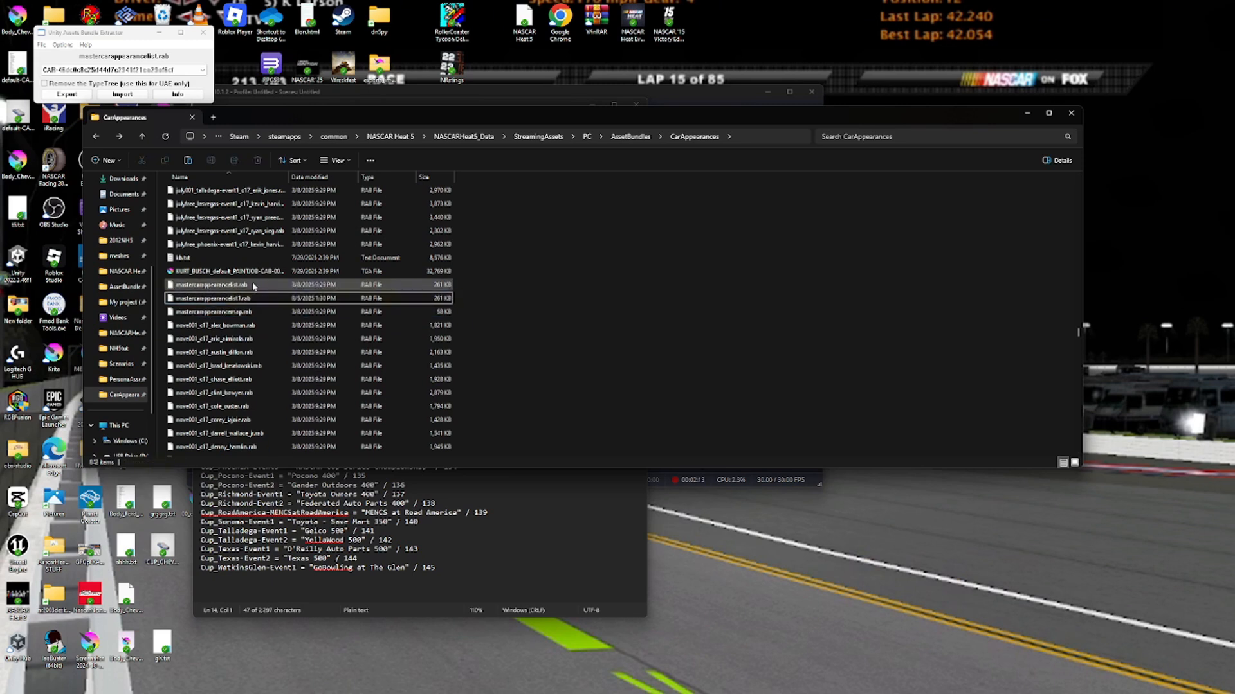
{"action": "key", "text": "Delete"}
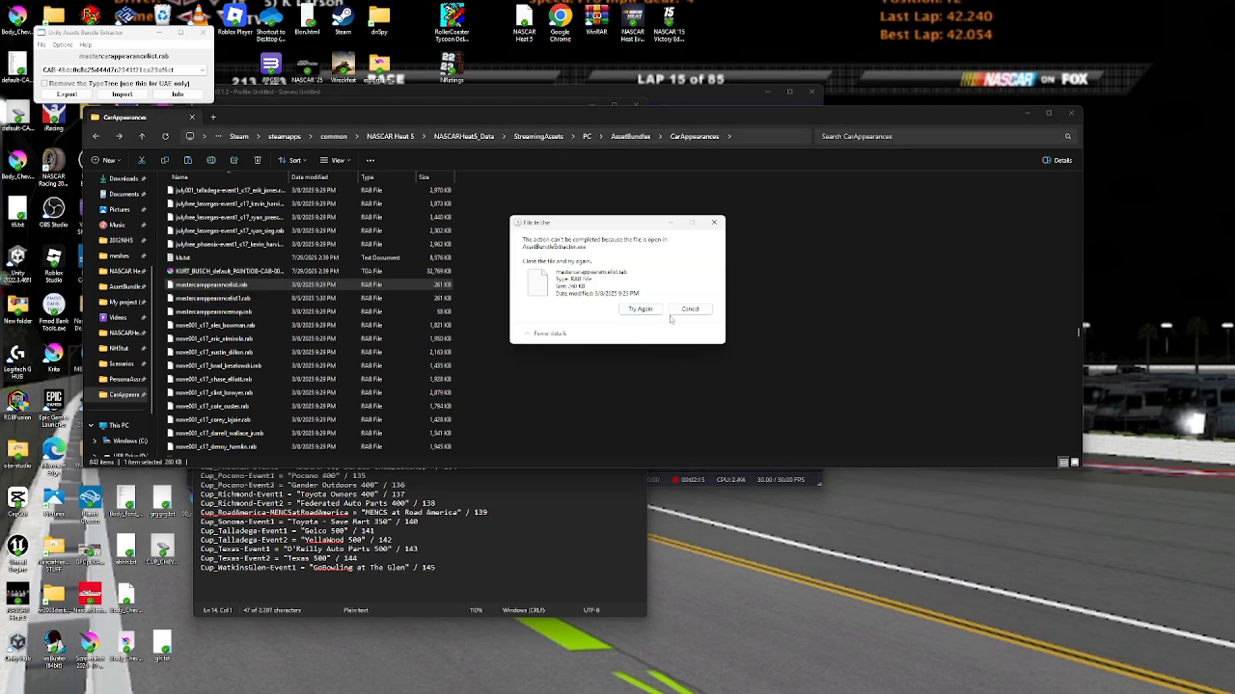
{"action": "left_click", "coordinate": [203, 33]}
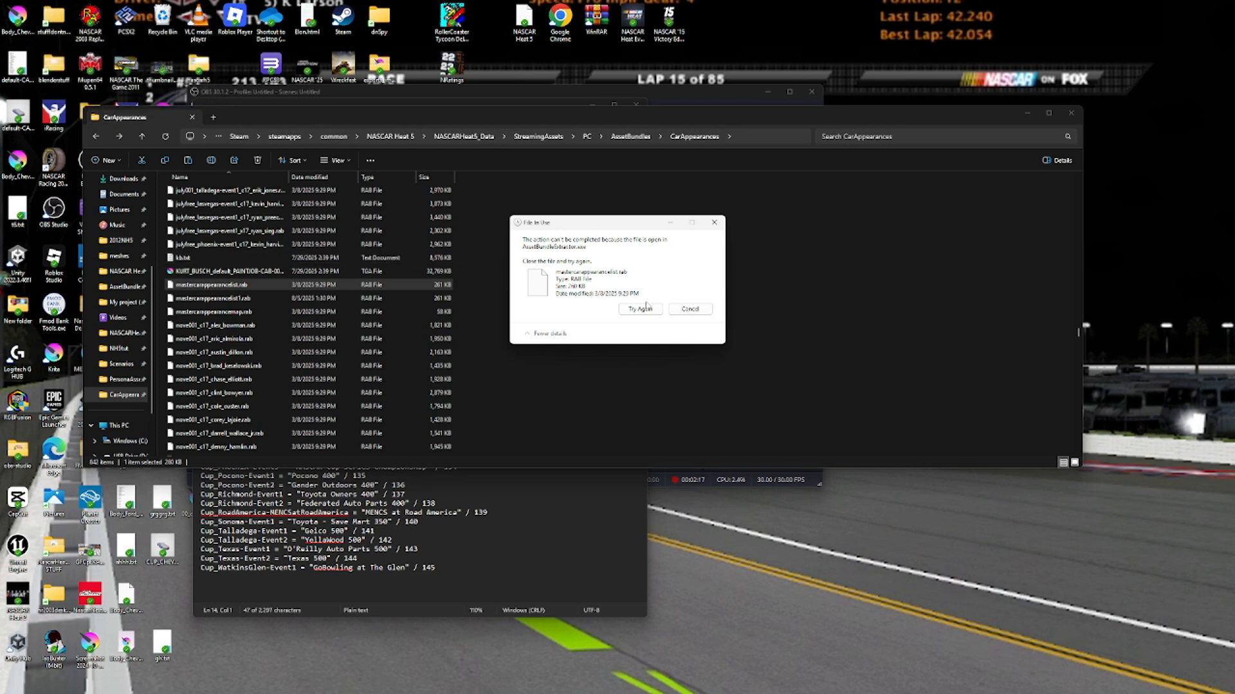
{"action": "left_click", "coordinate": [640, 309]}
Rename mastercarappearancelist1.rab to mastercarappearancelist.rab so the modified bundle takes the original file's name.
{"action": "right_click", "coordinate": [311, 289]}
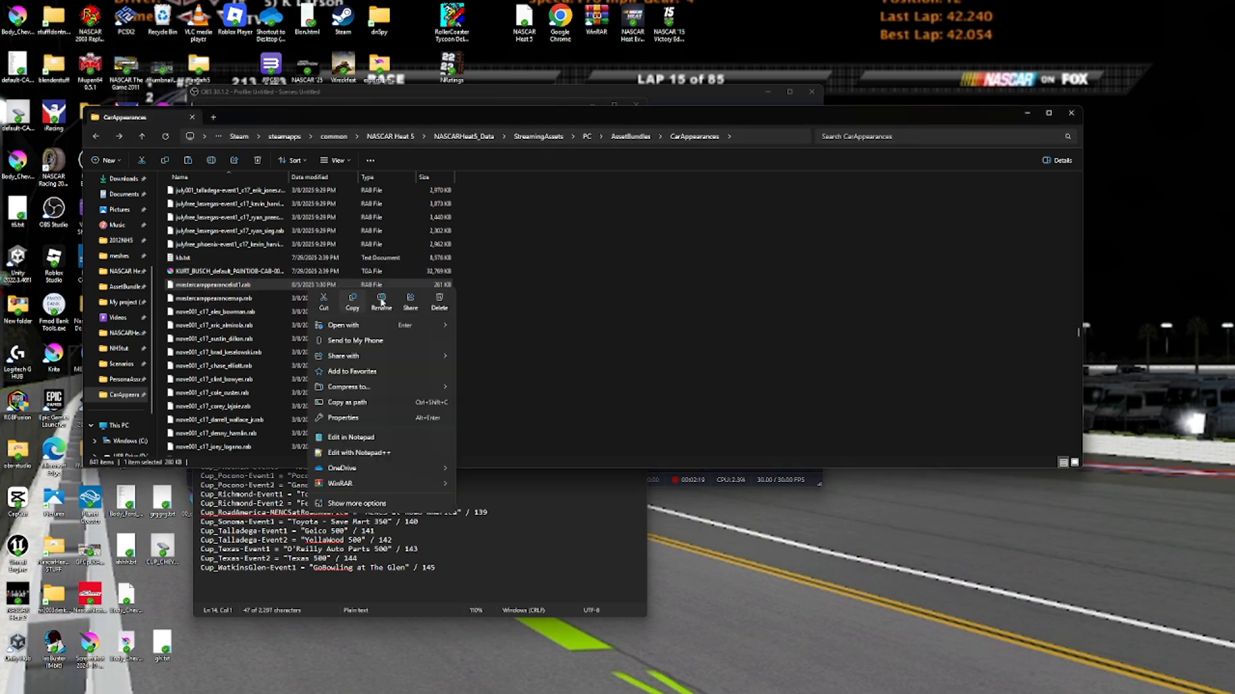
{"action": "left_click", "coordinate": [381, 302]}
{"action": "left_click", "coordinate": [241, 286]}
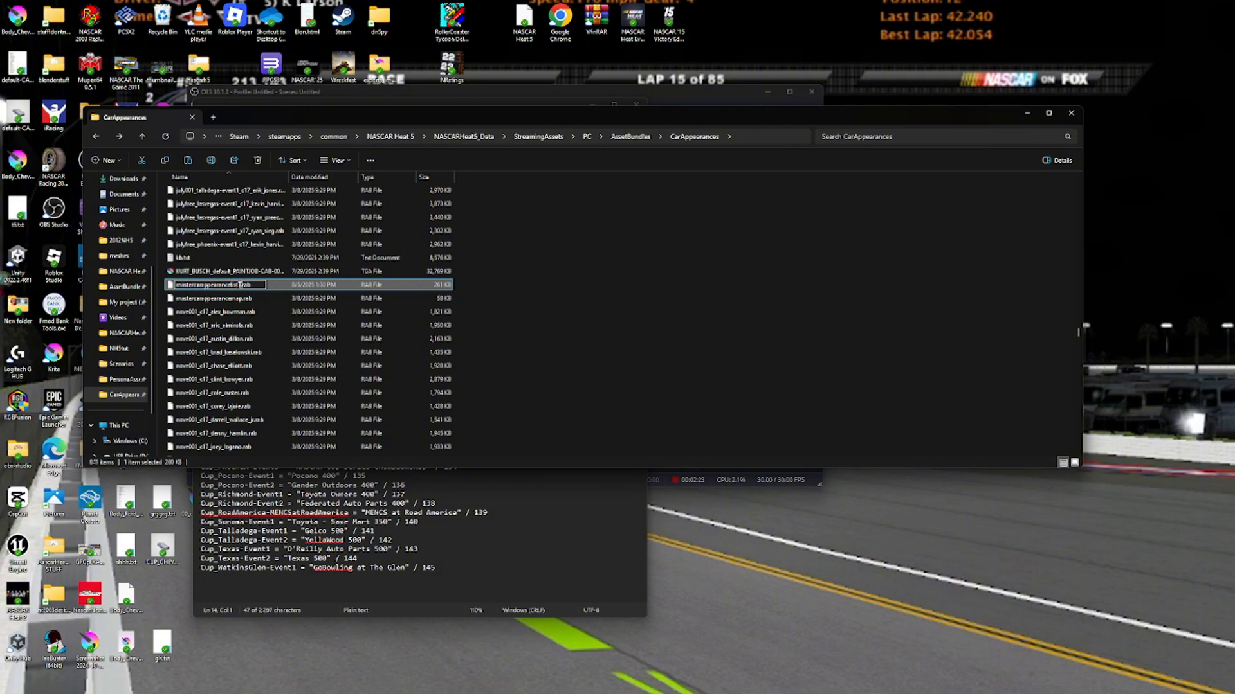
{"action": "key", "text": "Return"}
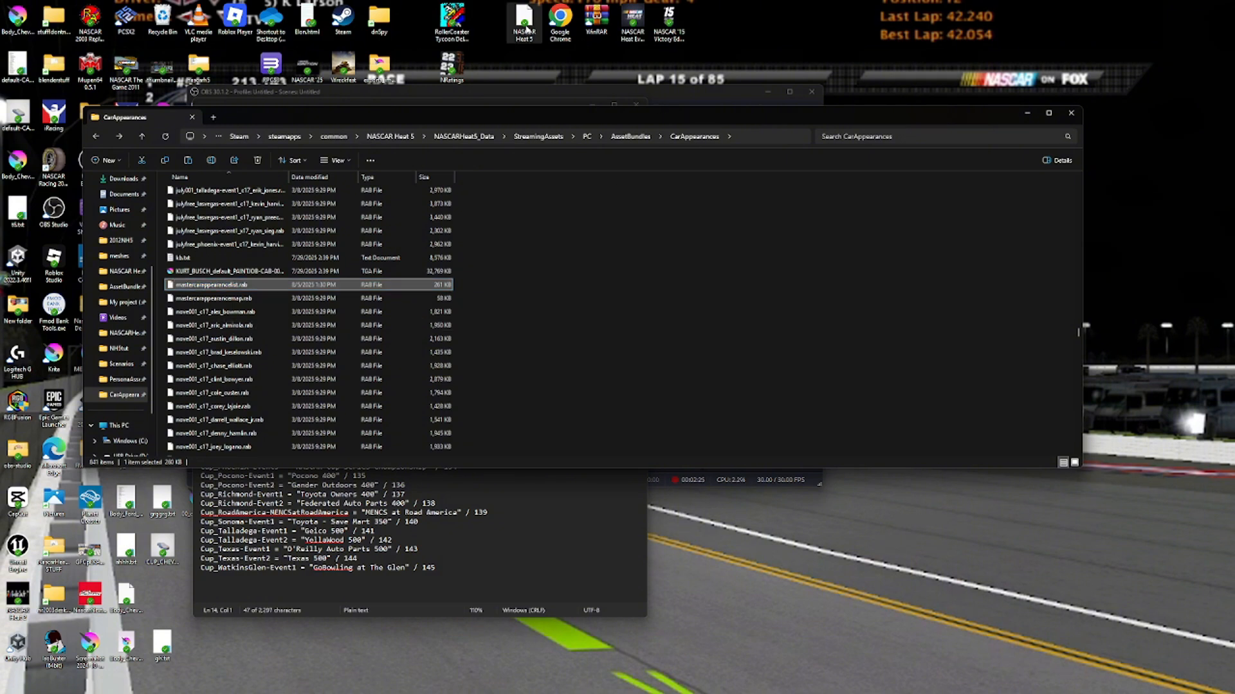
Launch NASCAR Heat 5 and open the Race Now driver selection for the NASCAR Sprint Cup Series.
{"action": "left_click", "coordinate": [524, 25]}
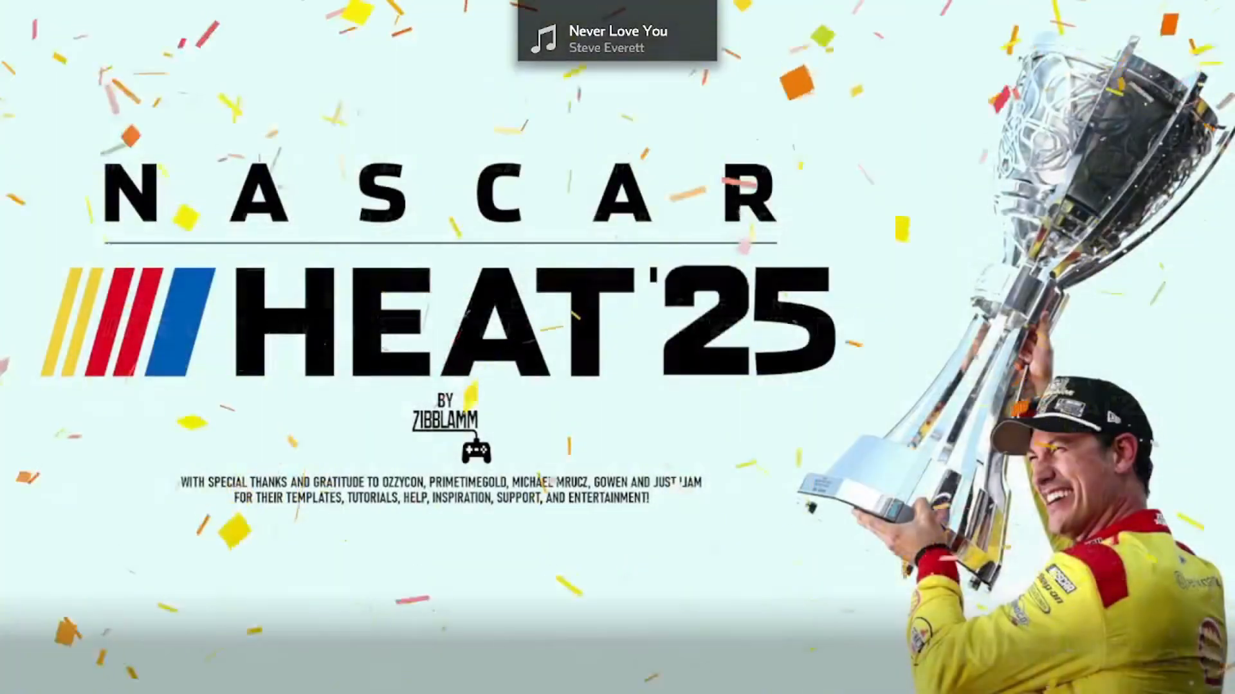
{"action": "key", "text": "Return"}
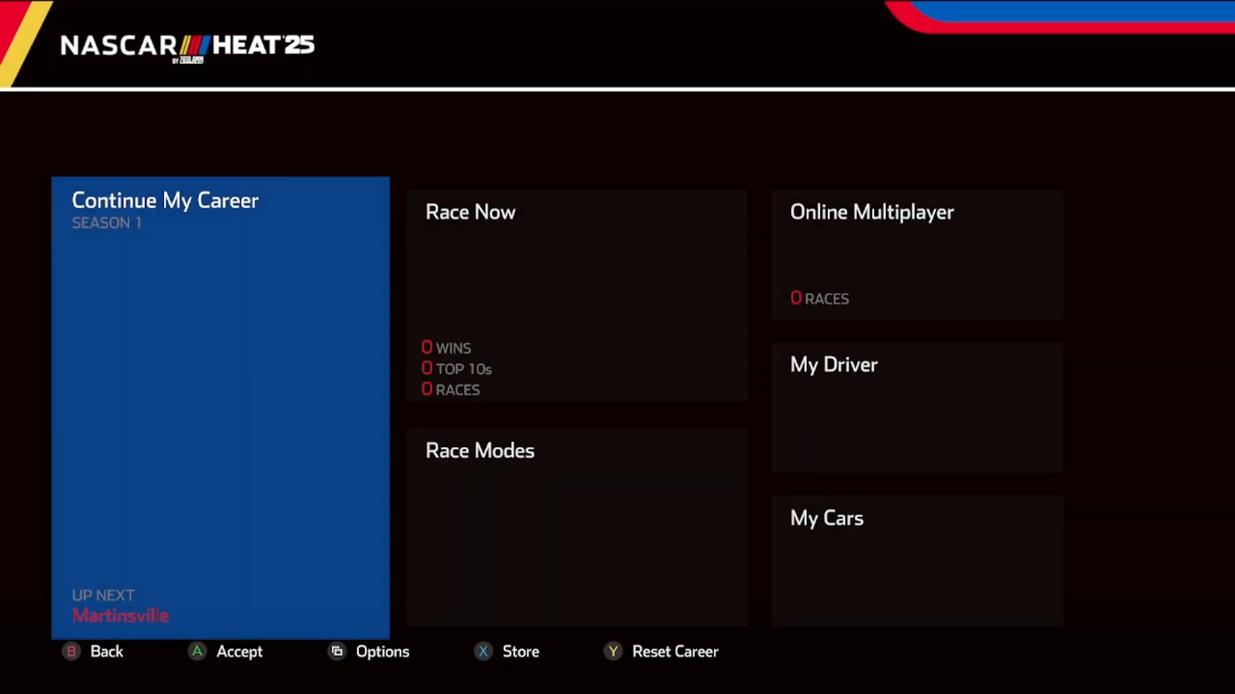
{"action": "key", "text": "Right"}
{"action": "key", "text": "Return"}
{"action": "key", "text": "Return"}
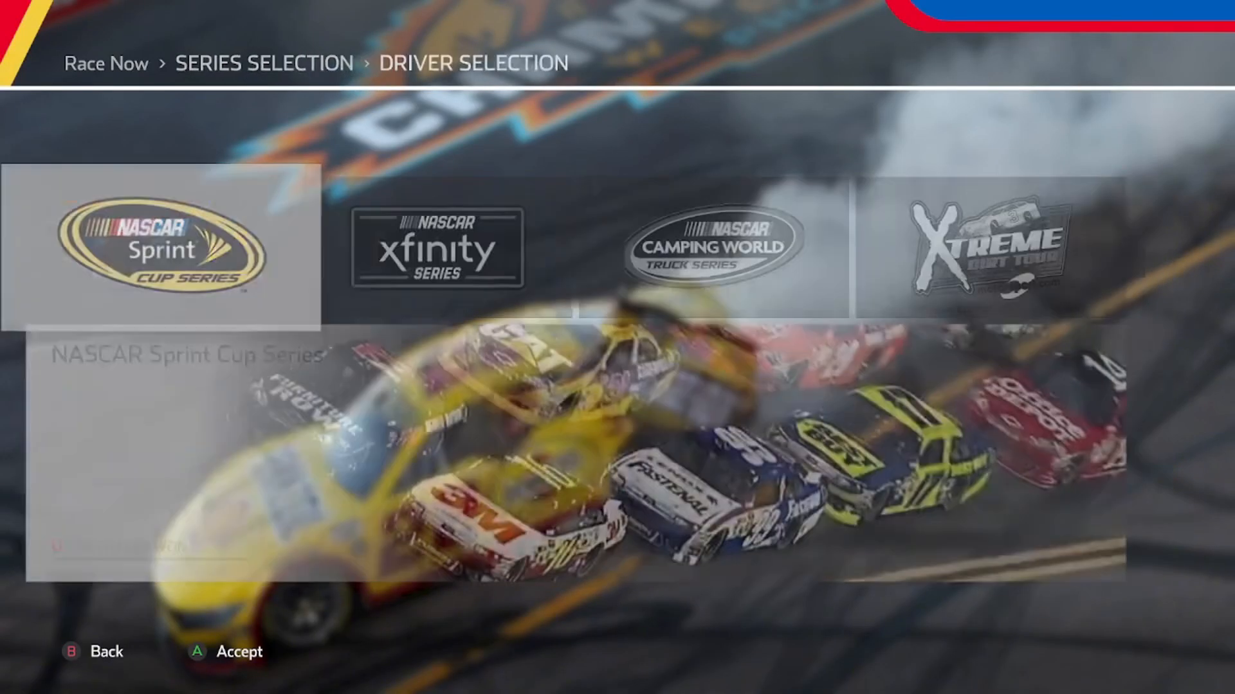
Find Dale Earnhardt Jr. in the driver selection and cycle through the number 88 car's paint schemes to check them.
{"action": "key", "text": "Left"}
{"action": "key", "text": "Left"}
{"action": "key", "text": "Left"}
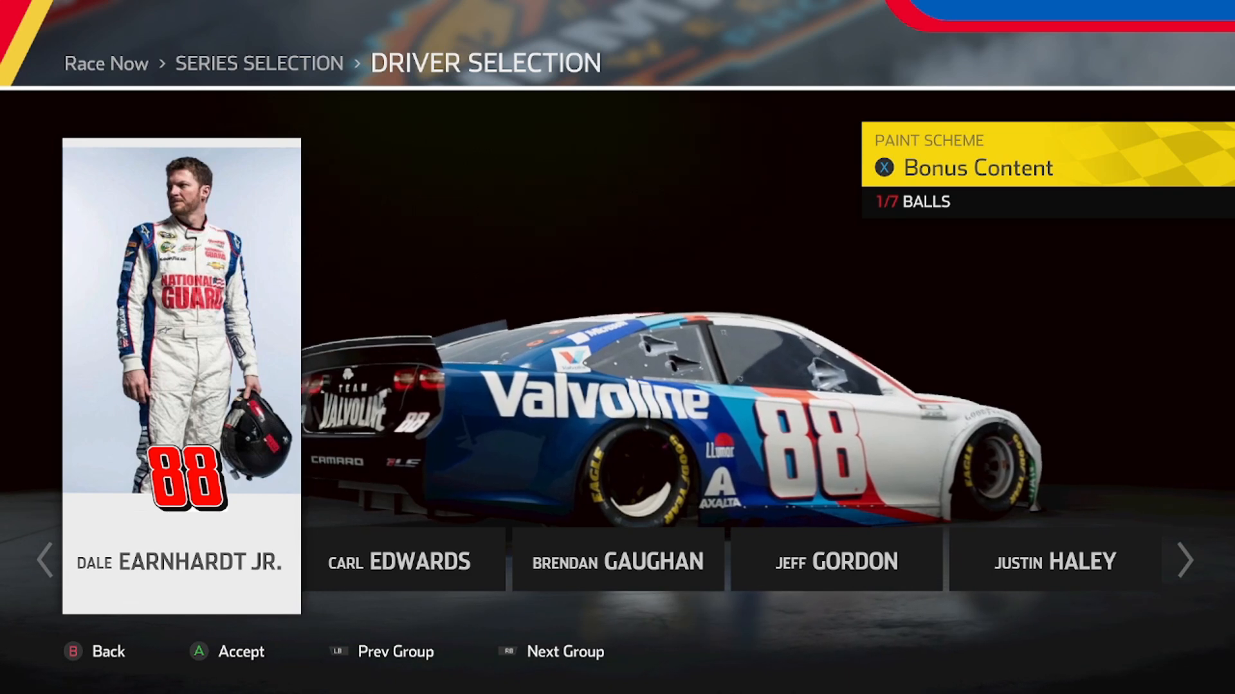
{"action": "key", "text": "x"}
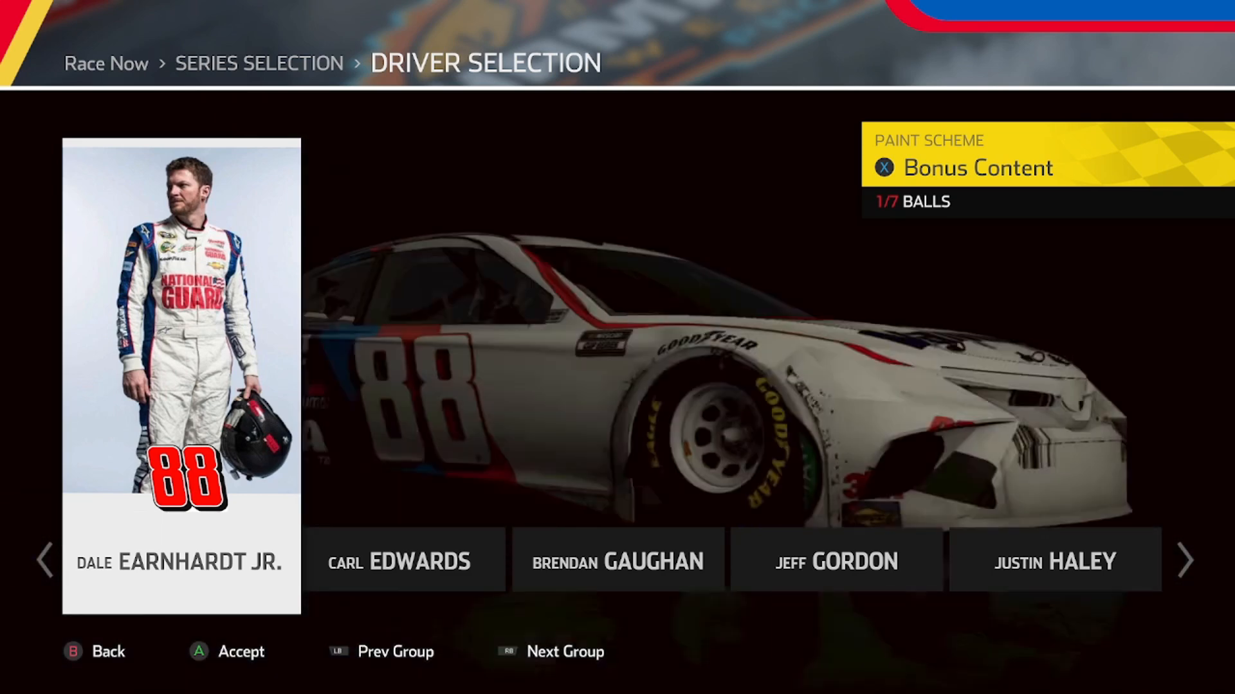
{"action": "key", "text": "x"}
{"action": "key", "text": "x"}
{"action": "key", "text": "x"}
{"action": "key", "text": "x"}
{"action": "key", "text": "x"}
{"action": "key", "text": "x"}
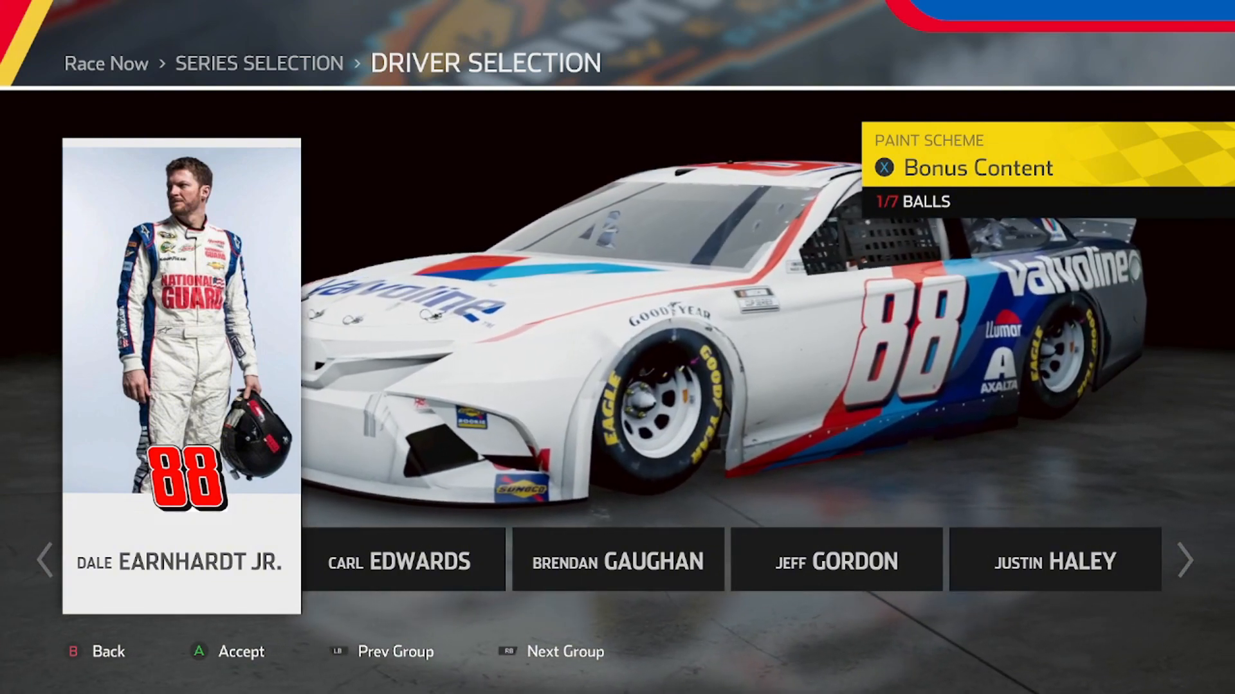
{"action": "key", "text": "super"}
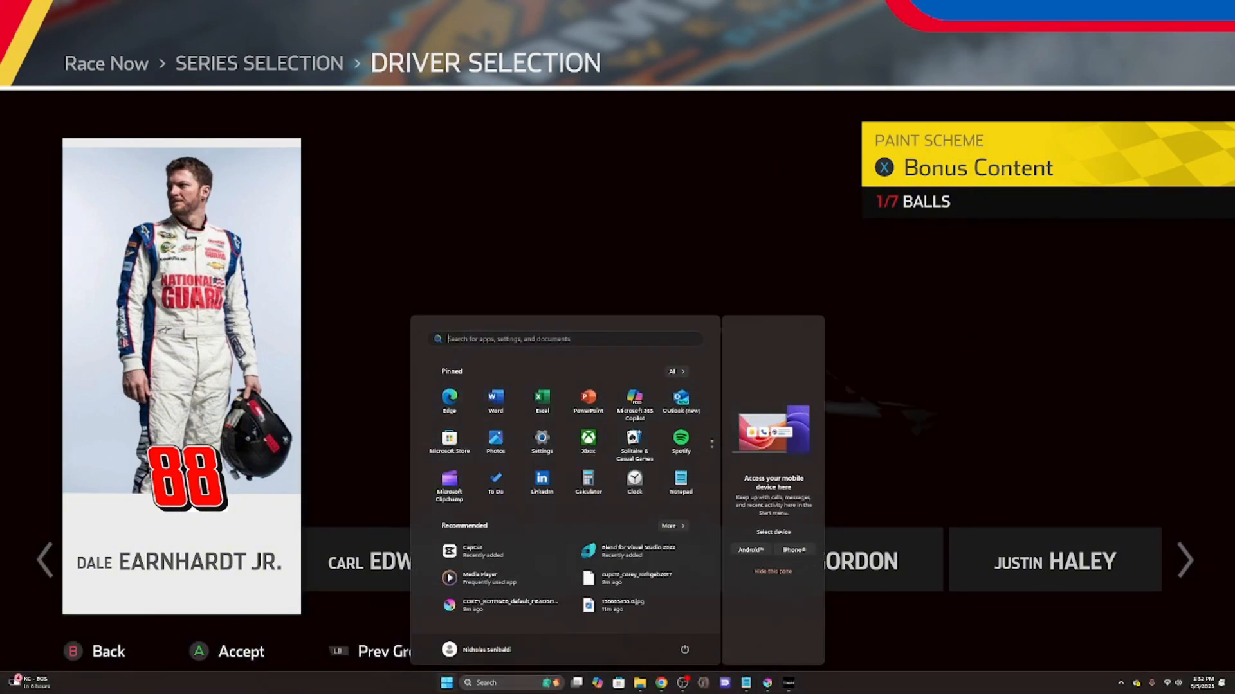
{"action": "left_click", "coordinate": [682, 683]}
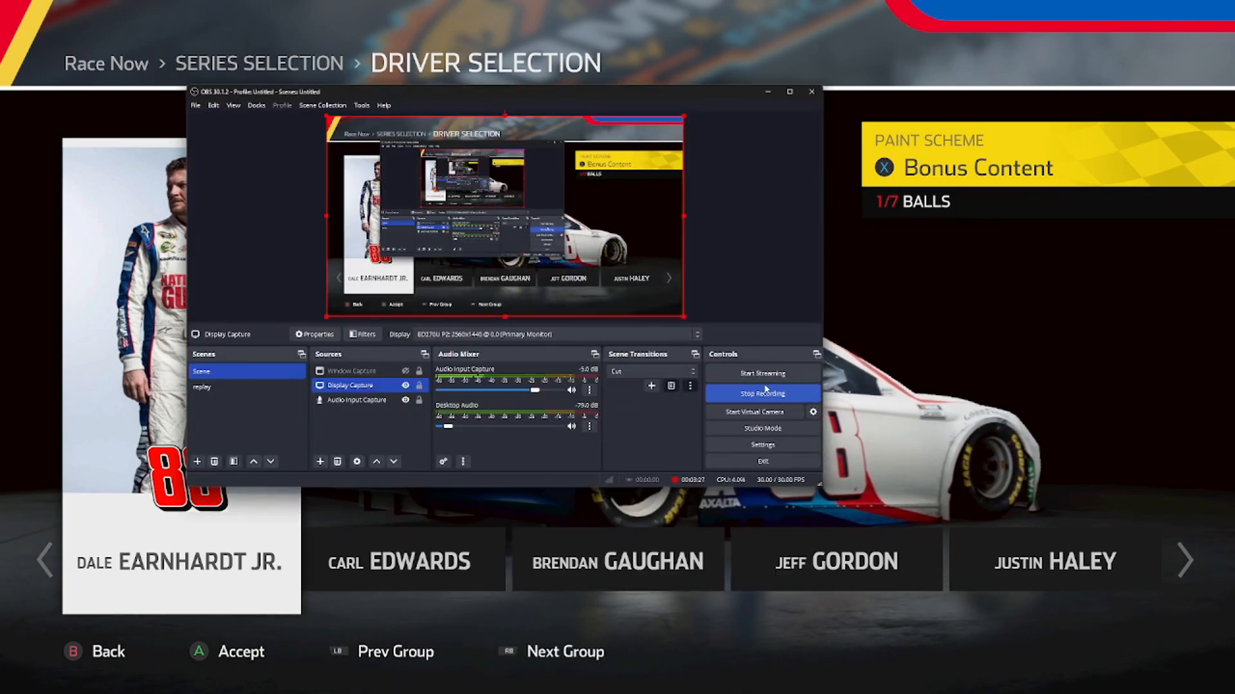